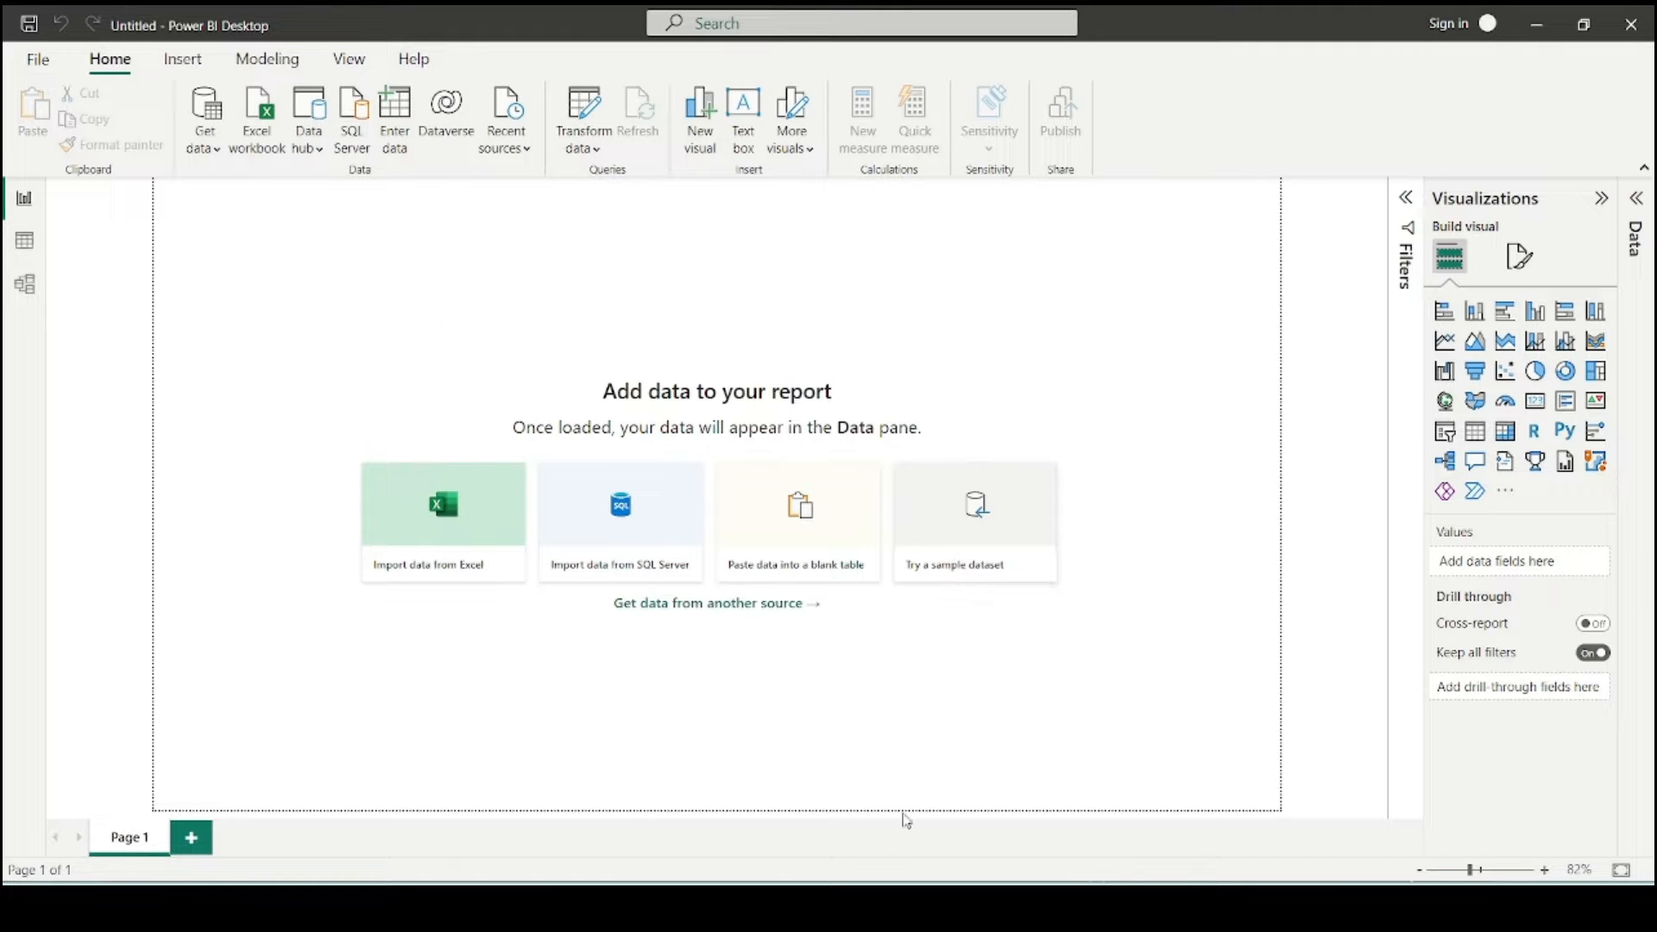
- Import the athlete_events and country_definitions sheets from the Olympics Dataset.xlsx workbook and open them for data transformation
left_click(261, 122)
double_click(321, 179)
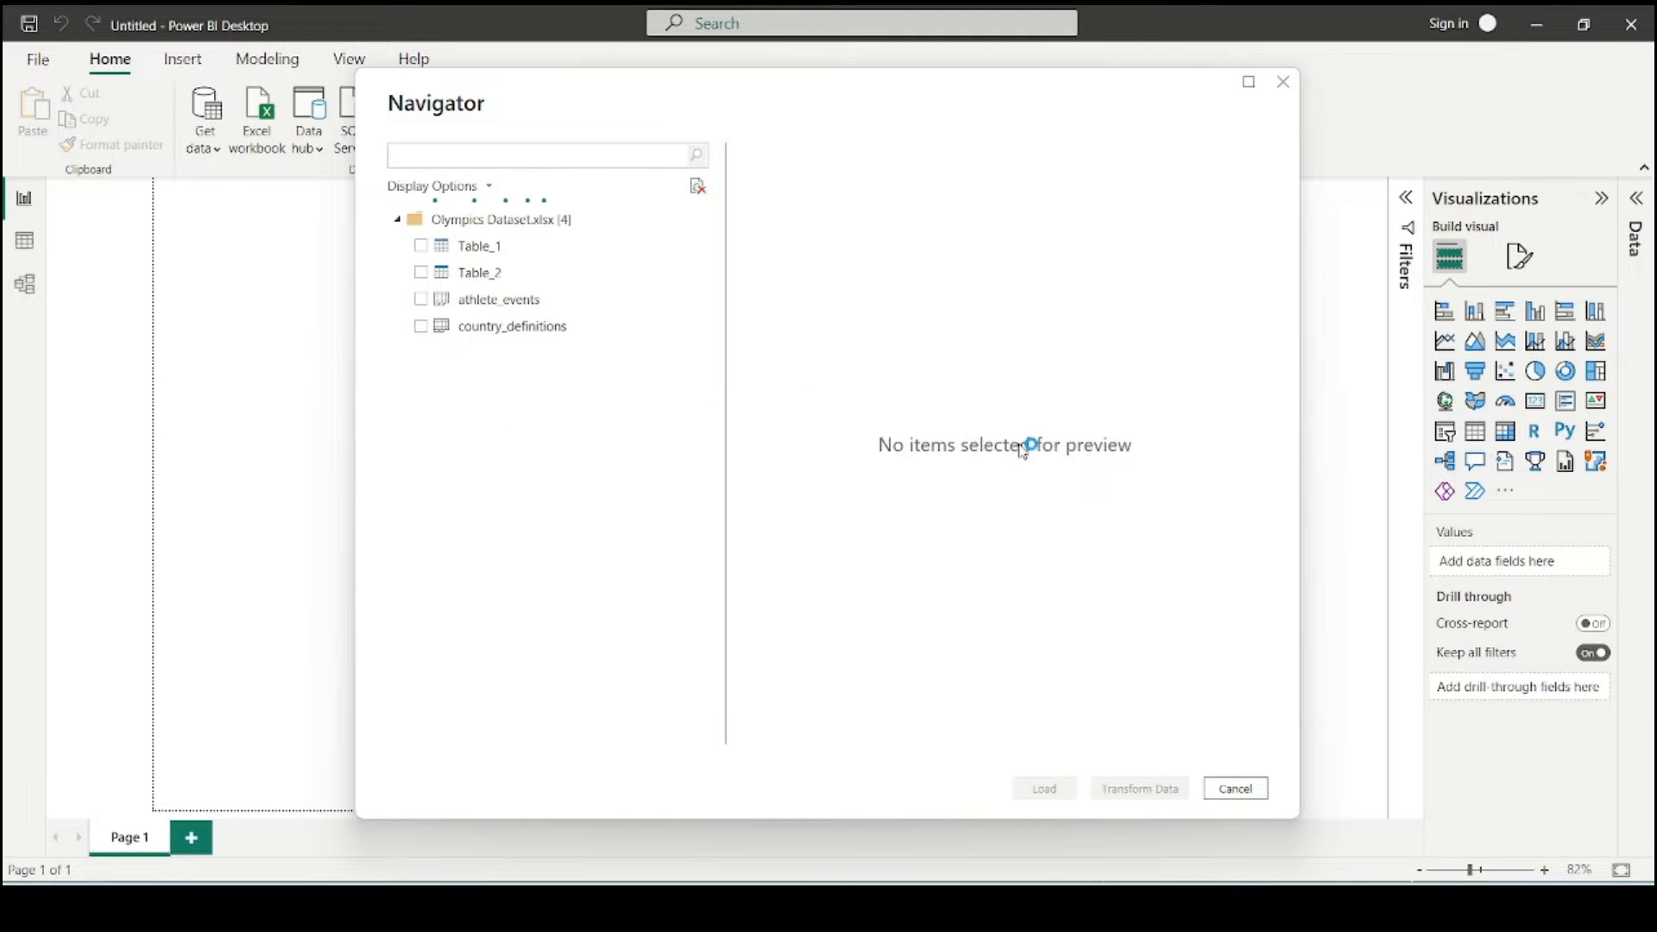
left_click(450, 306)
left_click(420, 298)
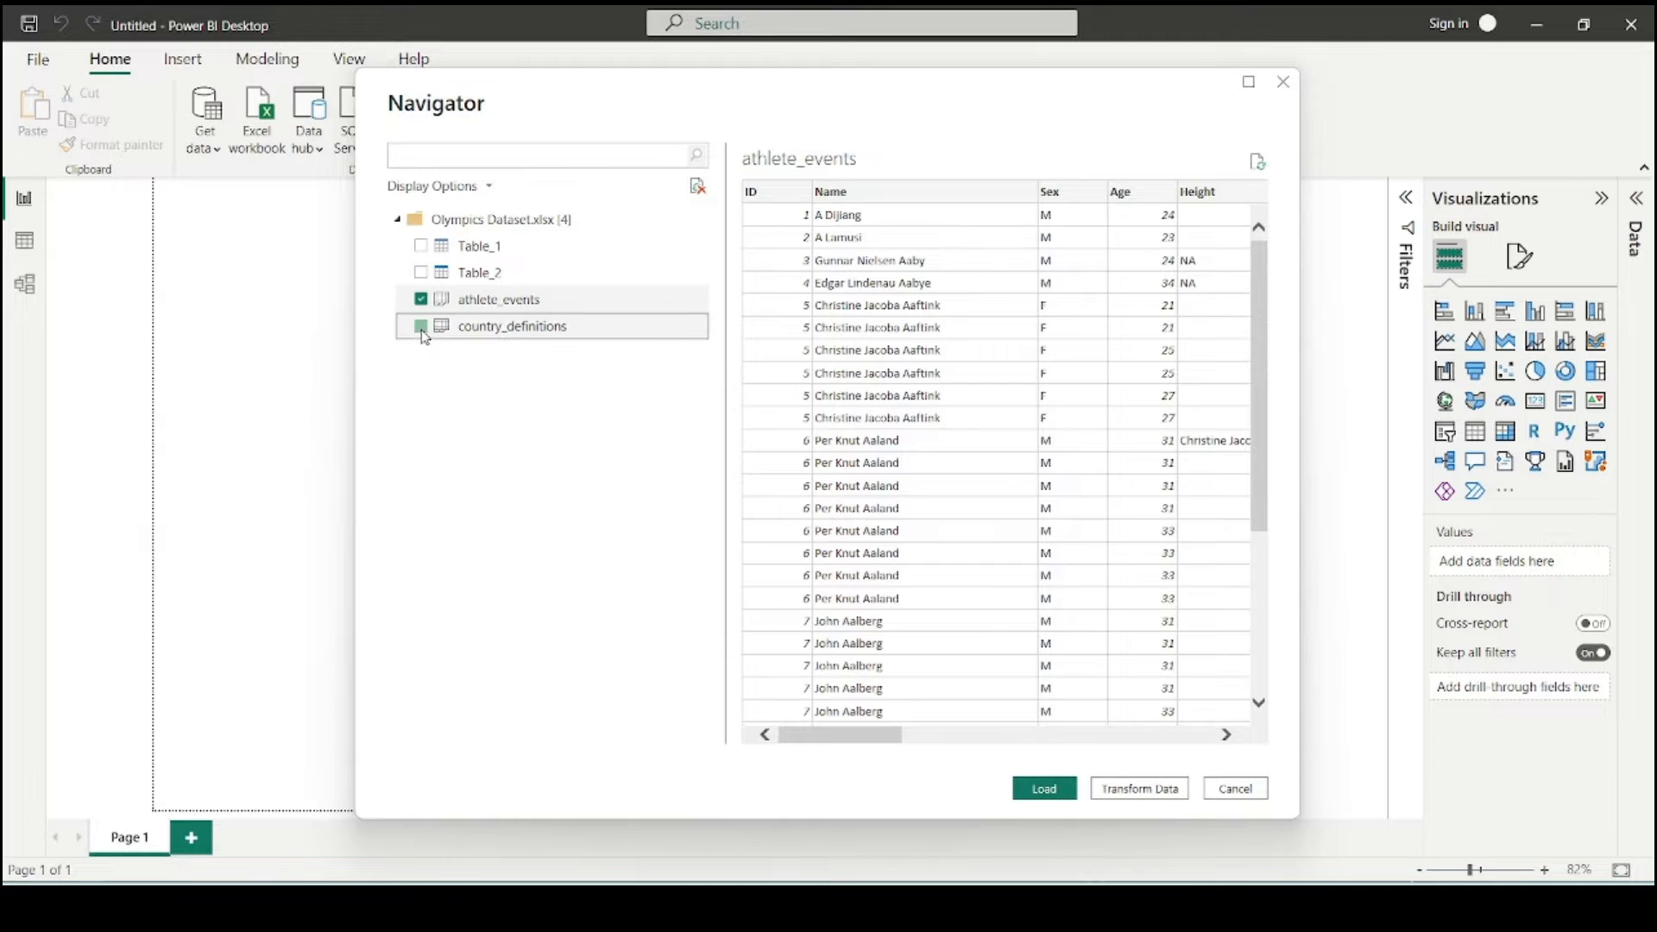
left_click(422, 326)
left_click(1125, 789)
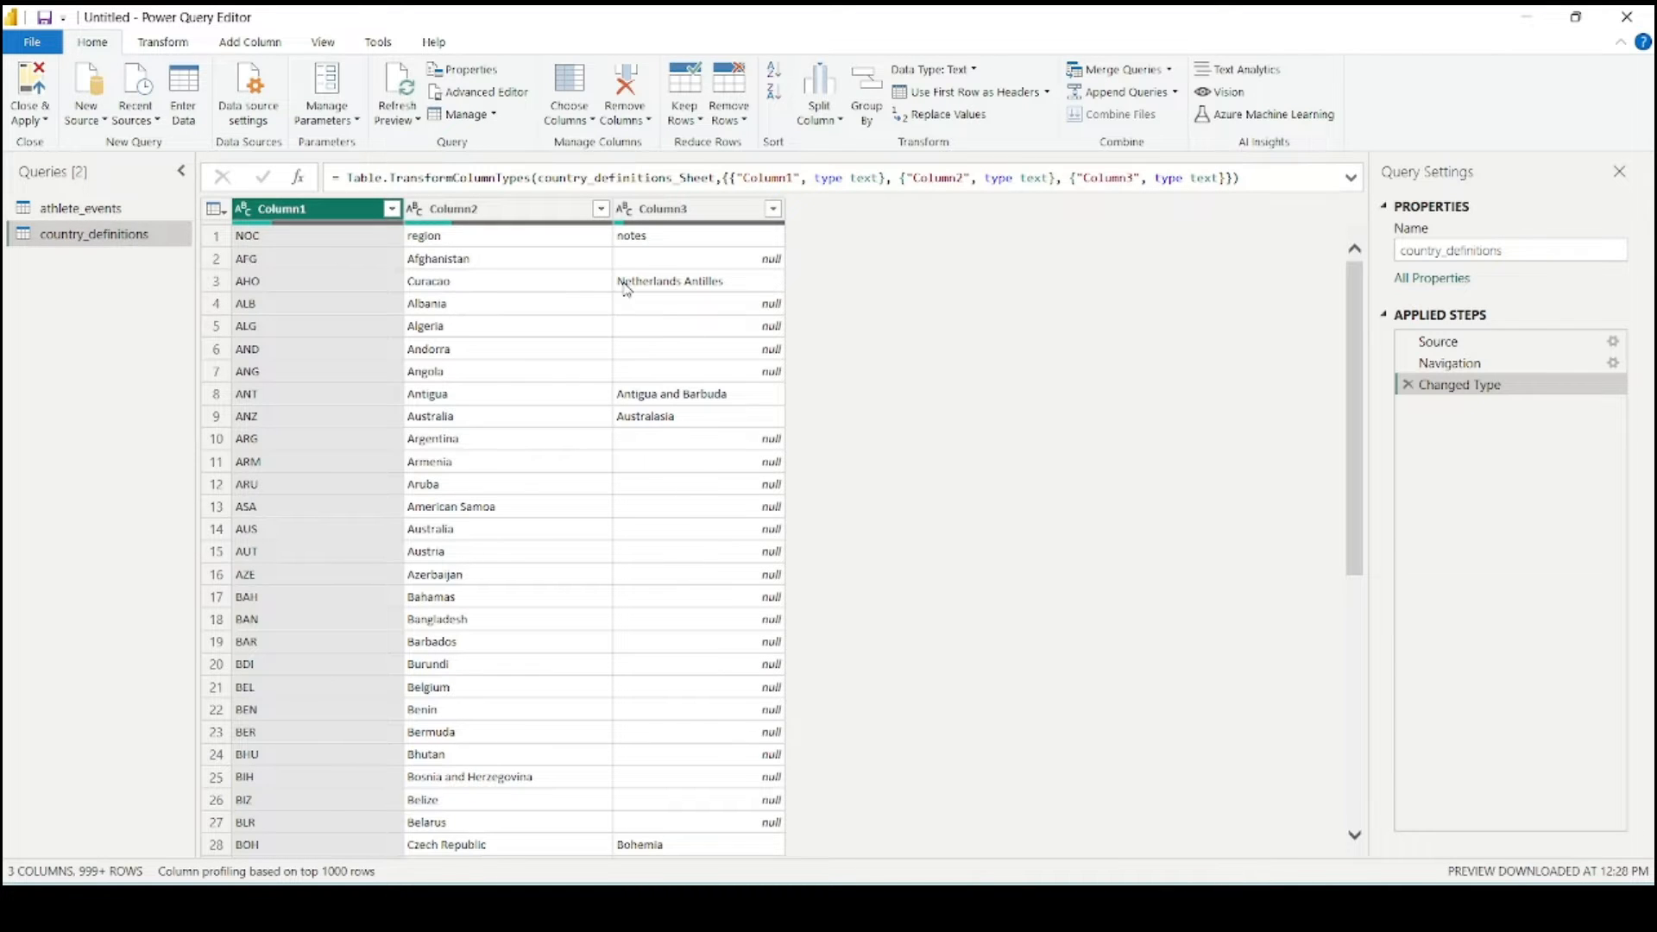
- Promote the first row of the country_definitions query to column headers
left_click(367, 235)
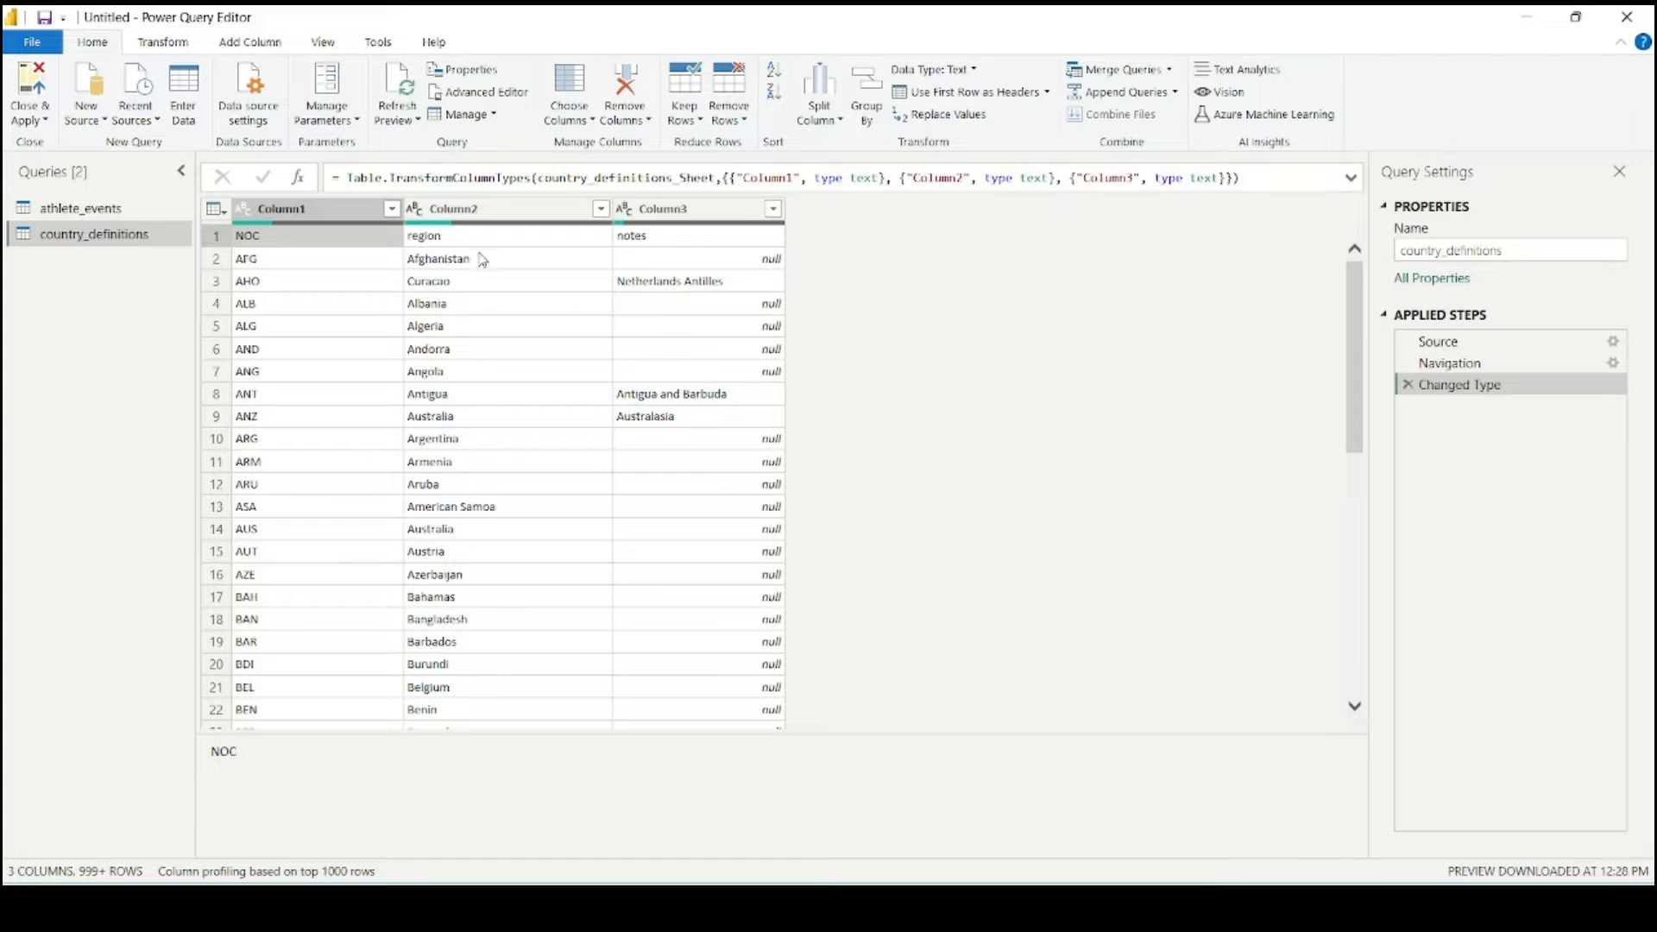
left_click(453, 209)
left_click(665, 211, "shift")
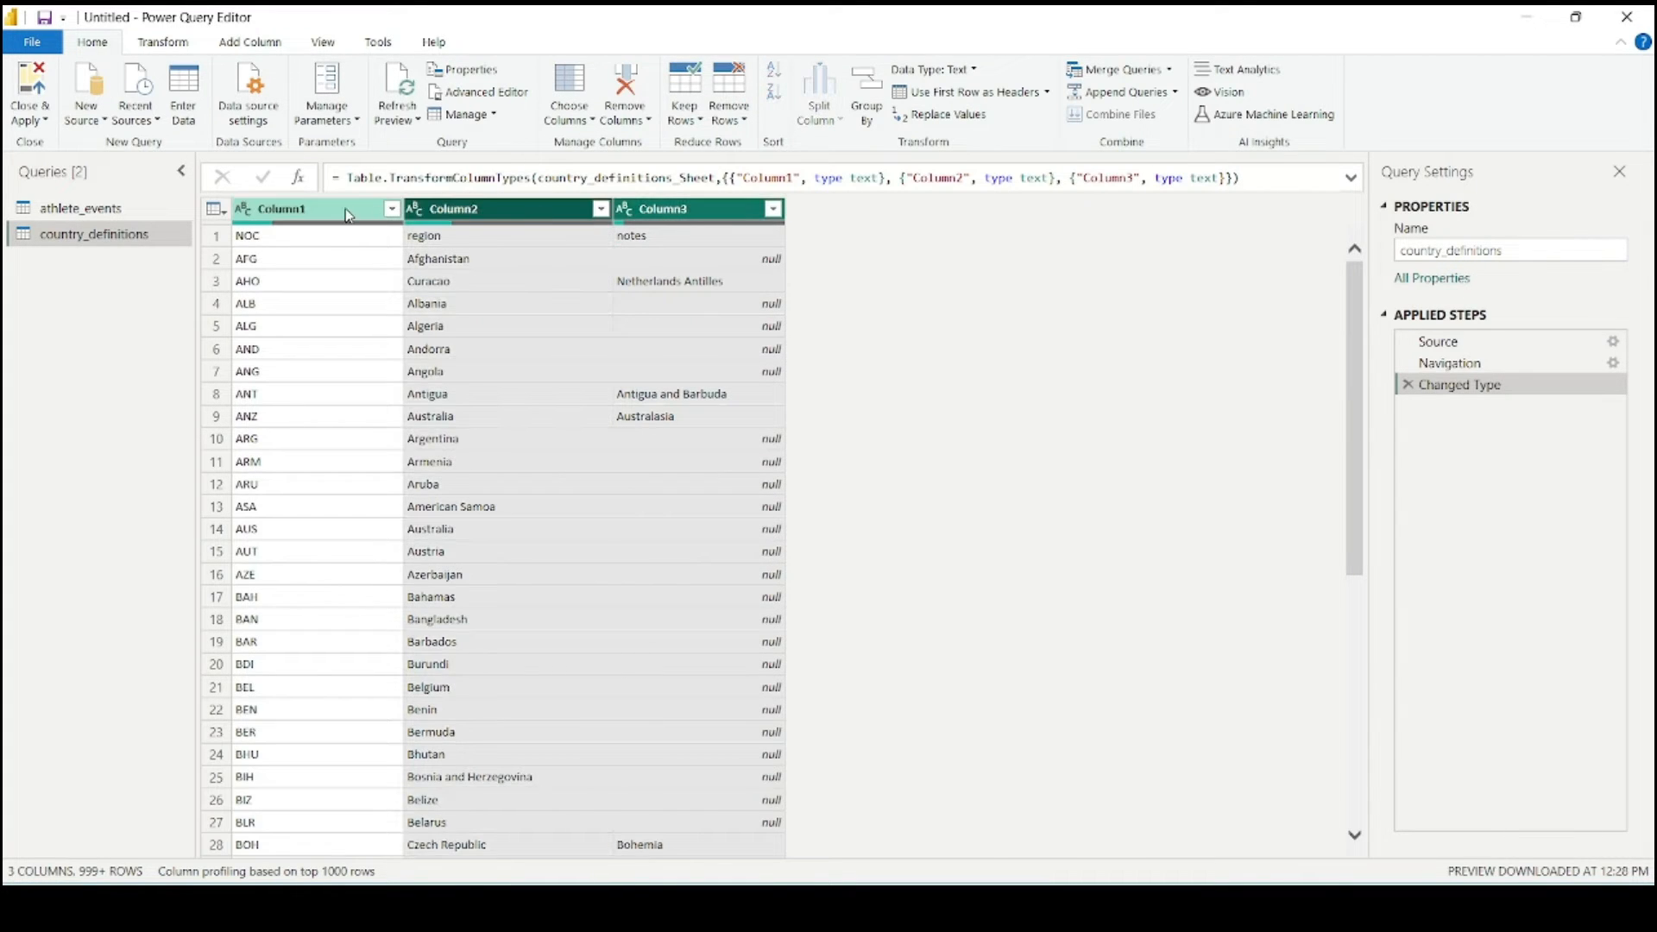
left_click(345, 209, "ctrl")
left_click(162, 41)
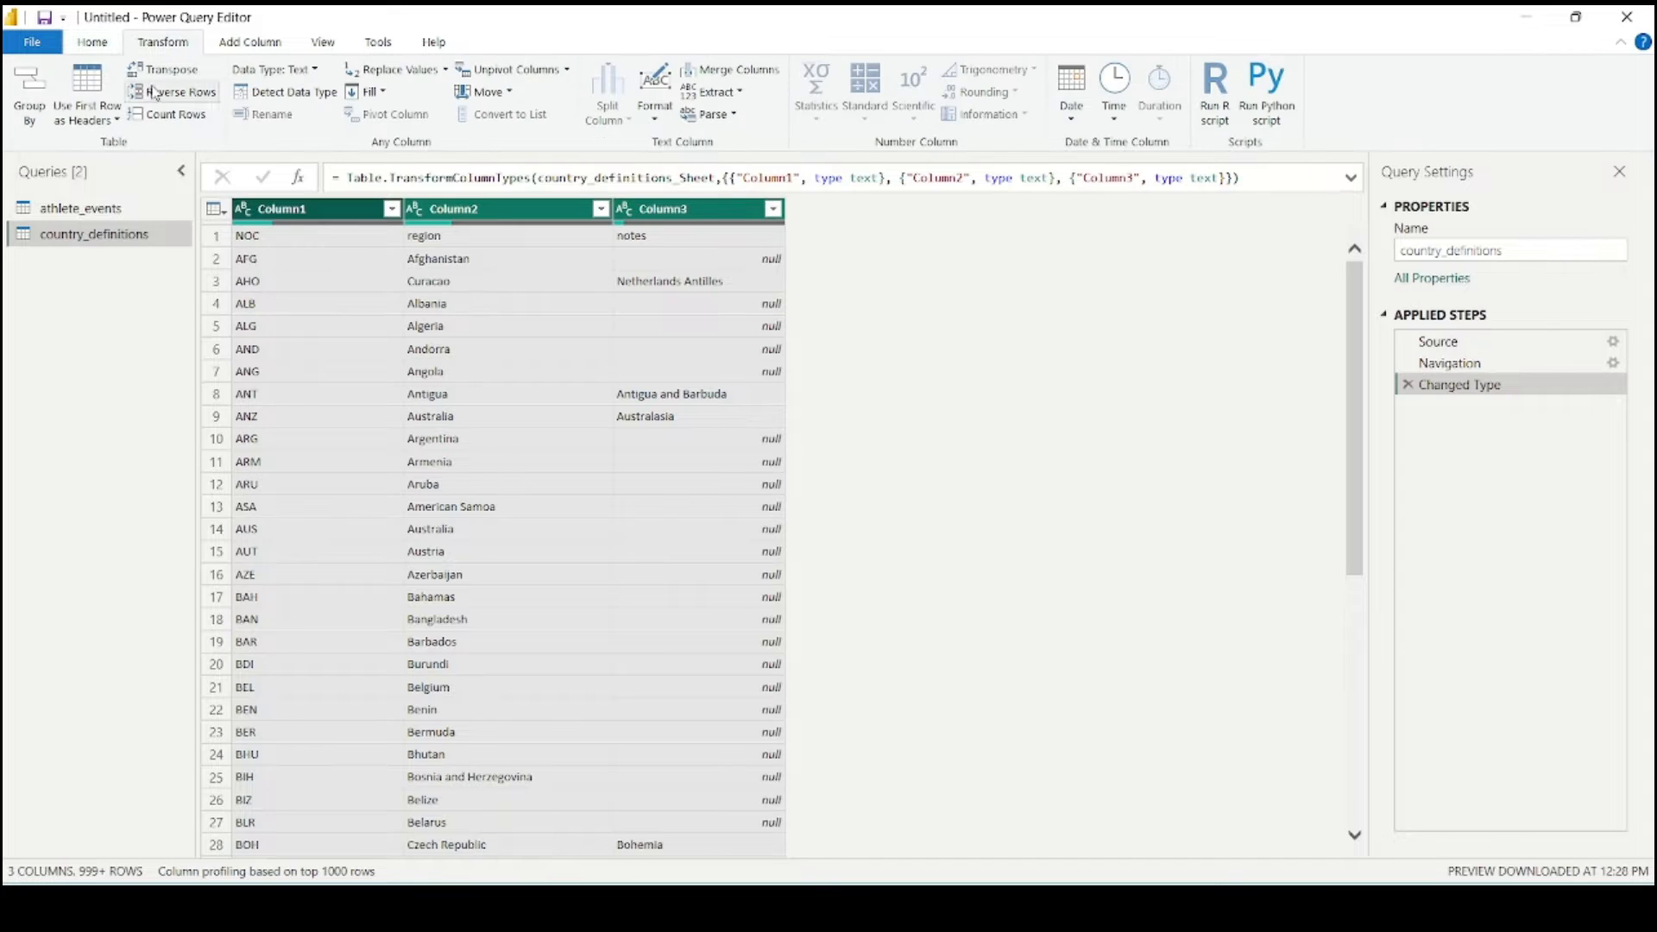
left_click(88, 87)
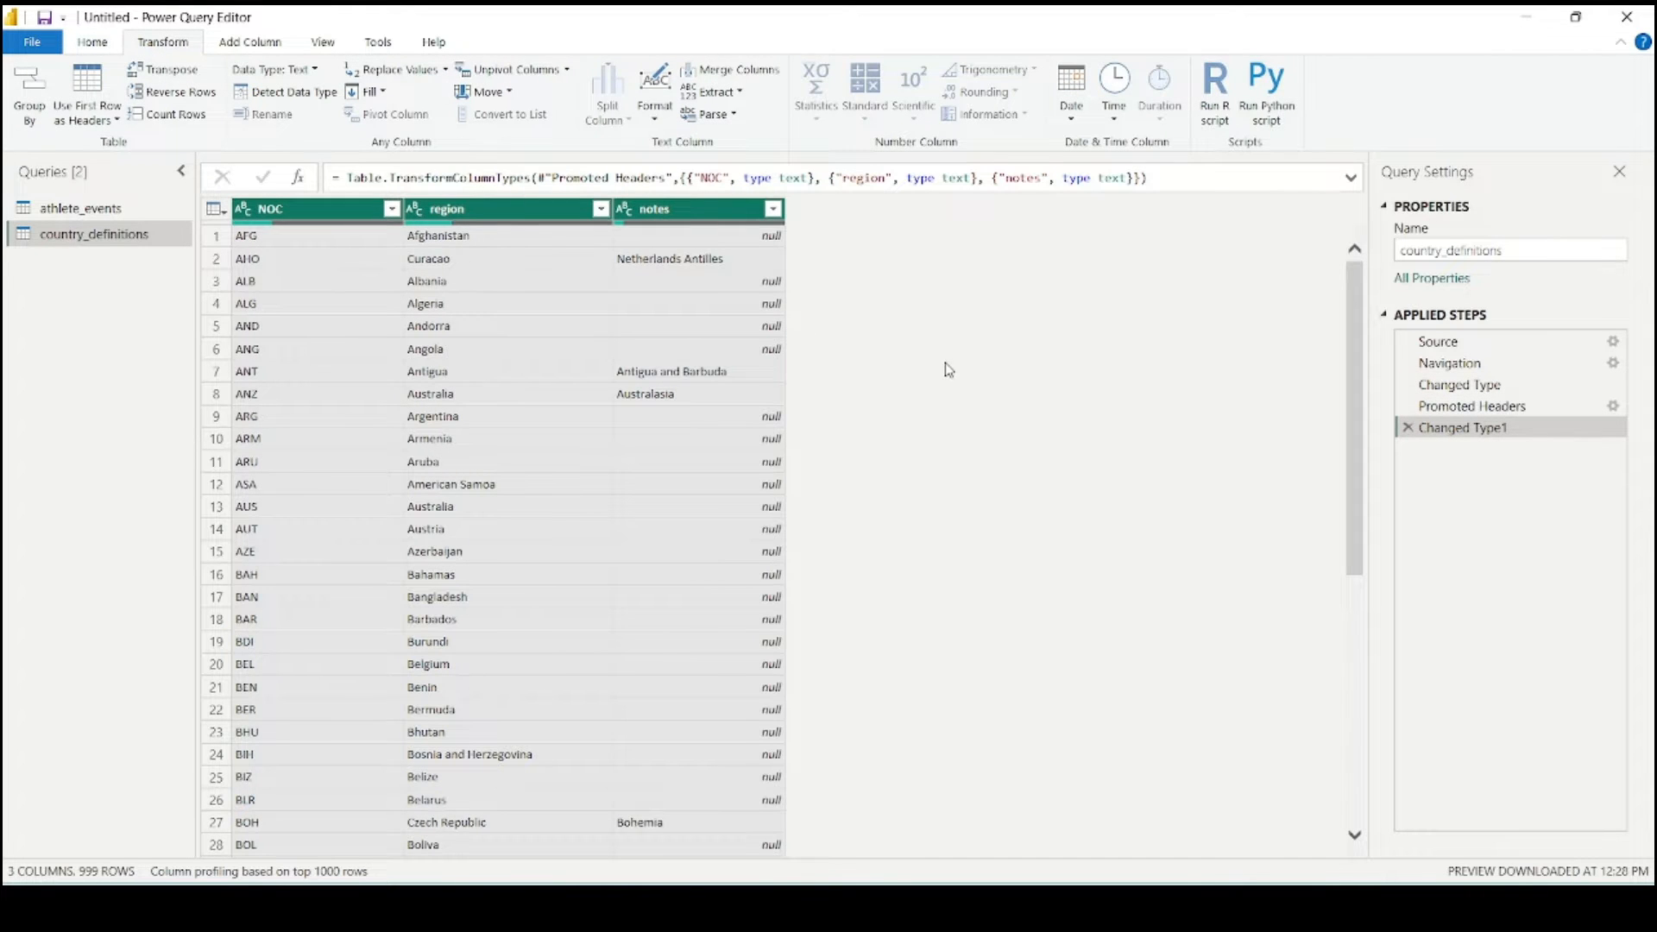
- Remove the notes column from the country_definitions query
left_click(289, 209, "ctrl")
left_click(446, 215, "ctrl")
left_click(636, 211, "ctrl")
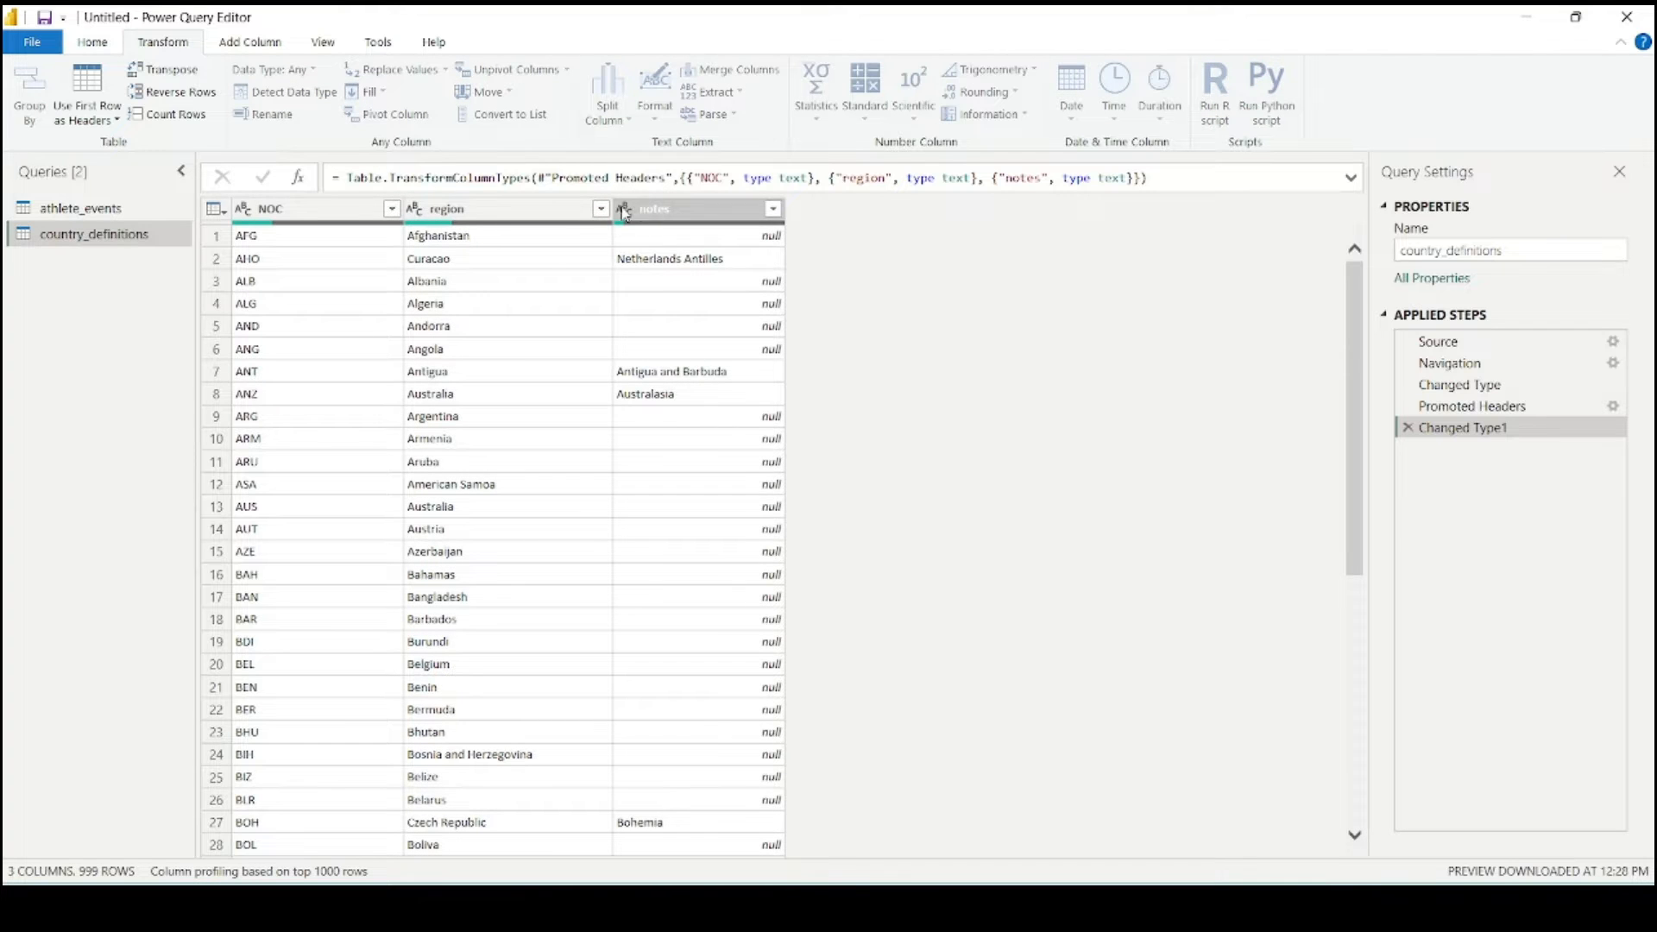
left_click(668, 207)
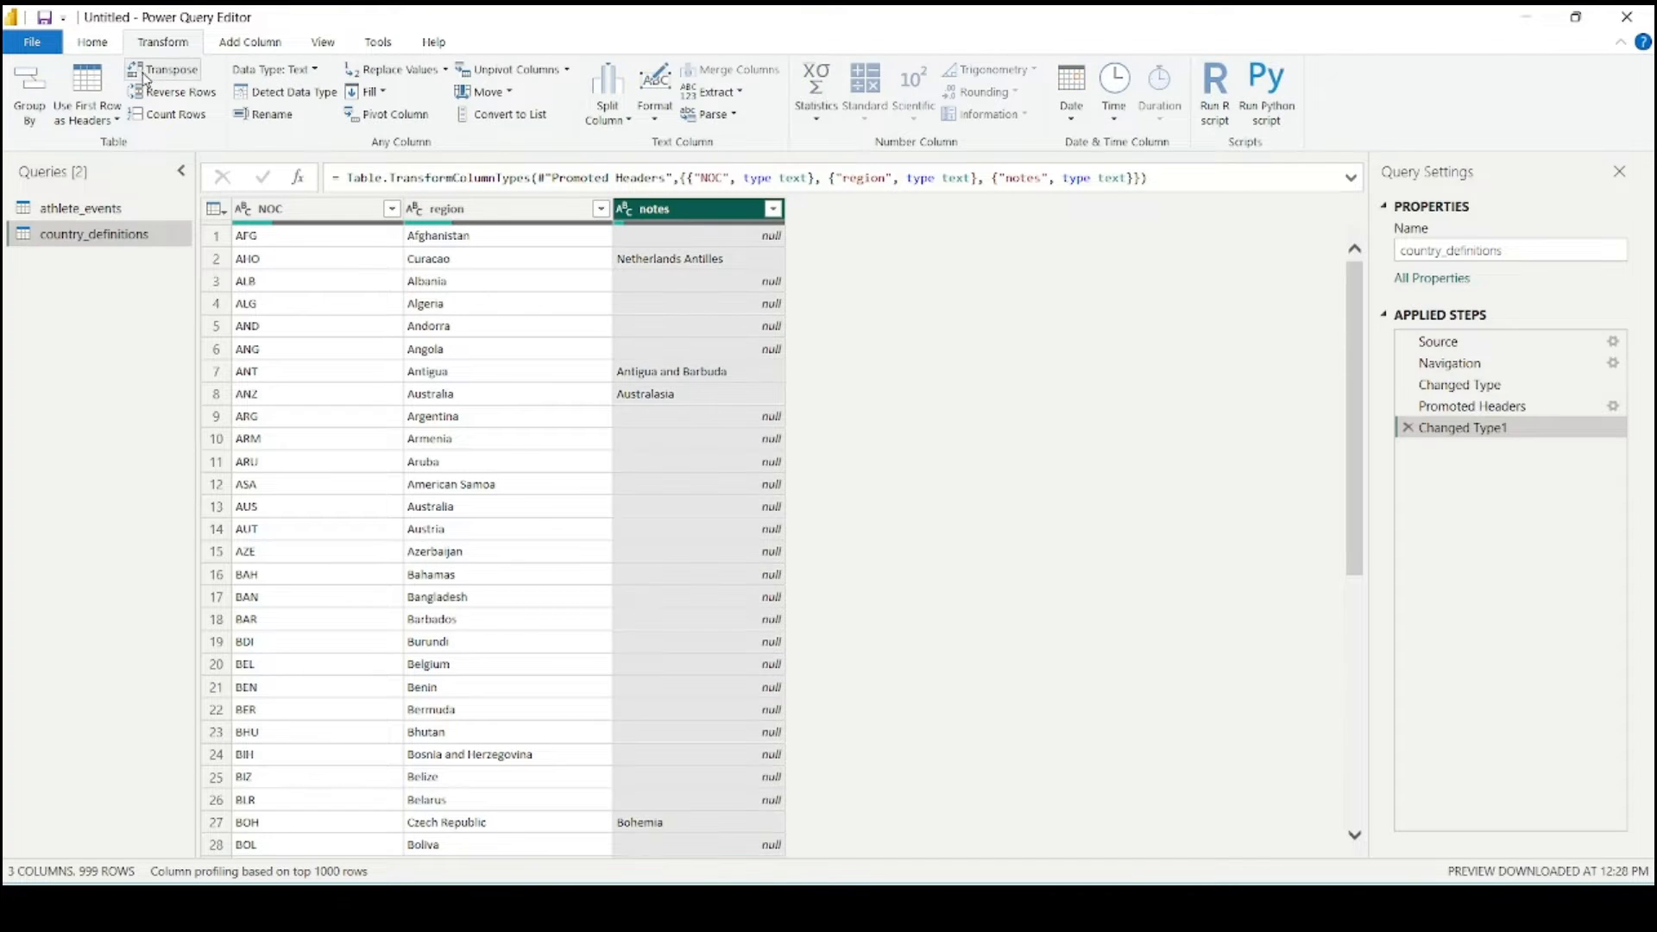
left_click(102, 40)
left_click(624, 86)
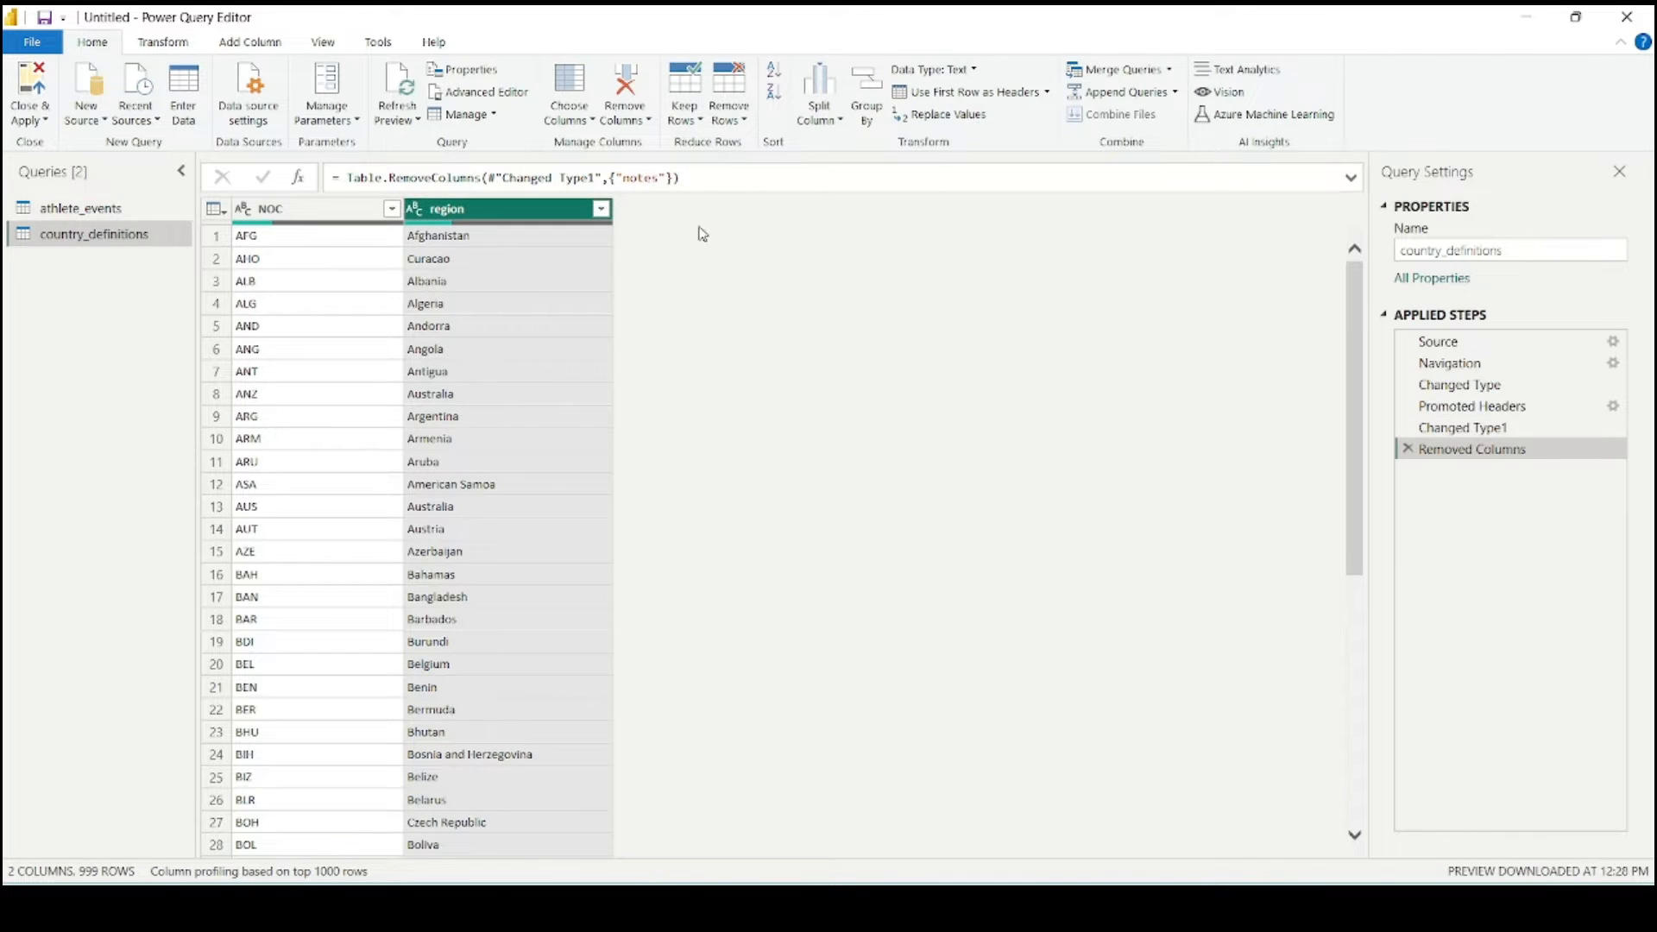
- Rename the region column of the country_definitions query as Country
double_click(471, 211)
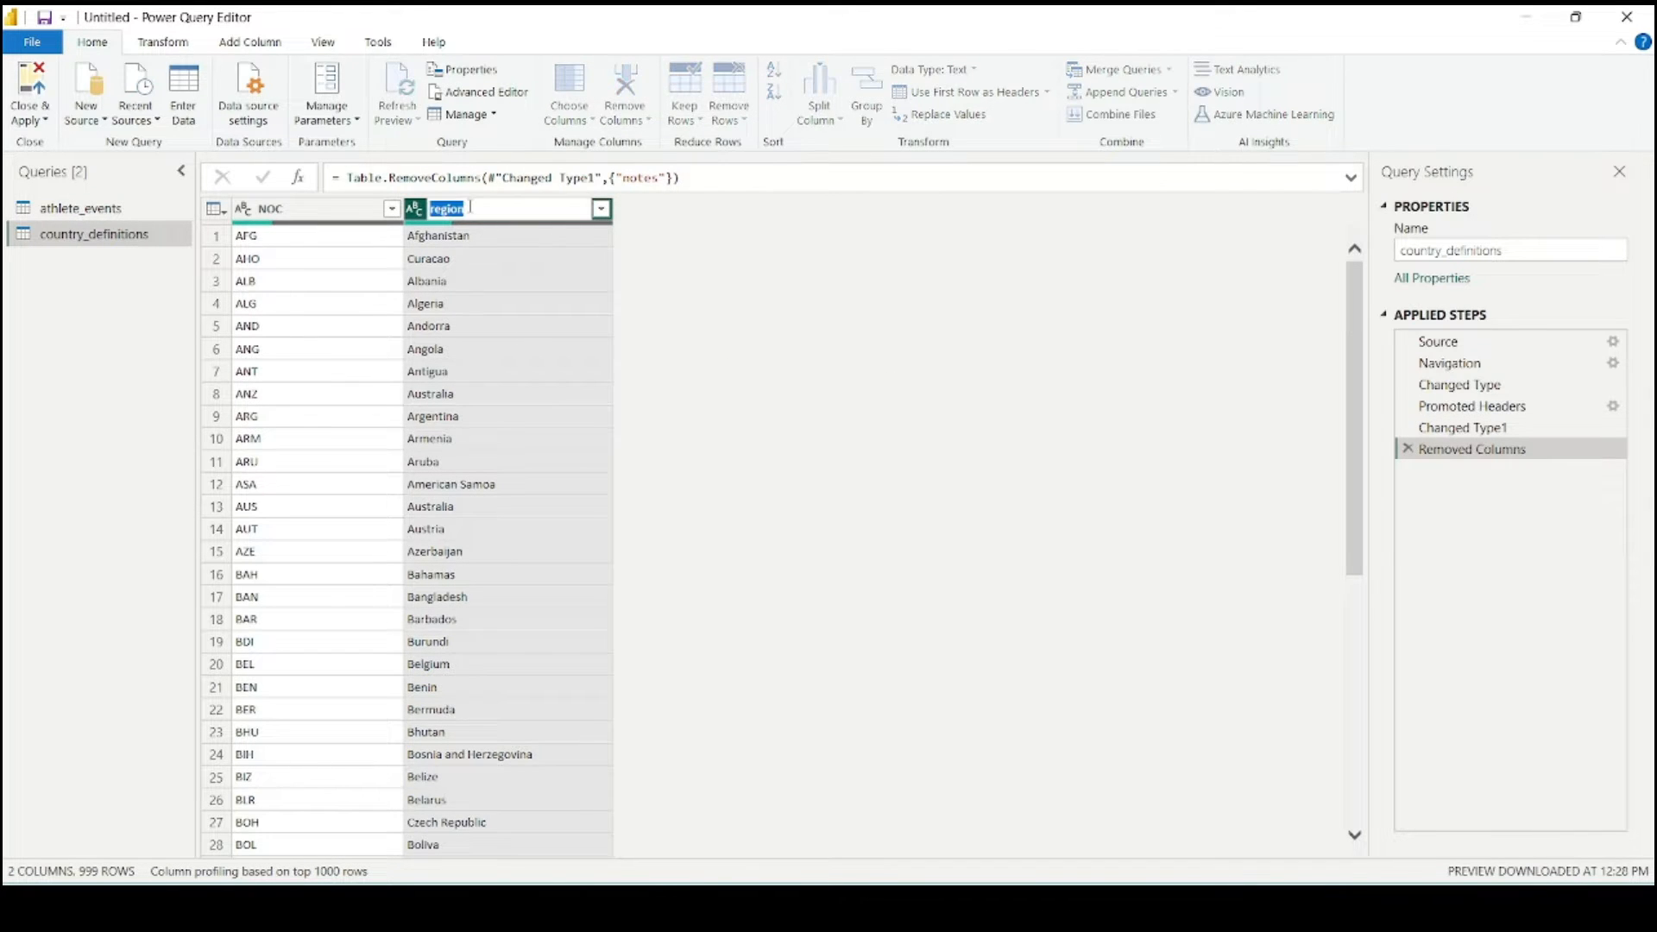
type("Country")
key("Return")
- Remove the ID, Height, Weight, Team, Games, City and Event columns from the athlete_events query
left_click(80, 208)
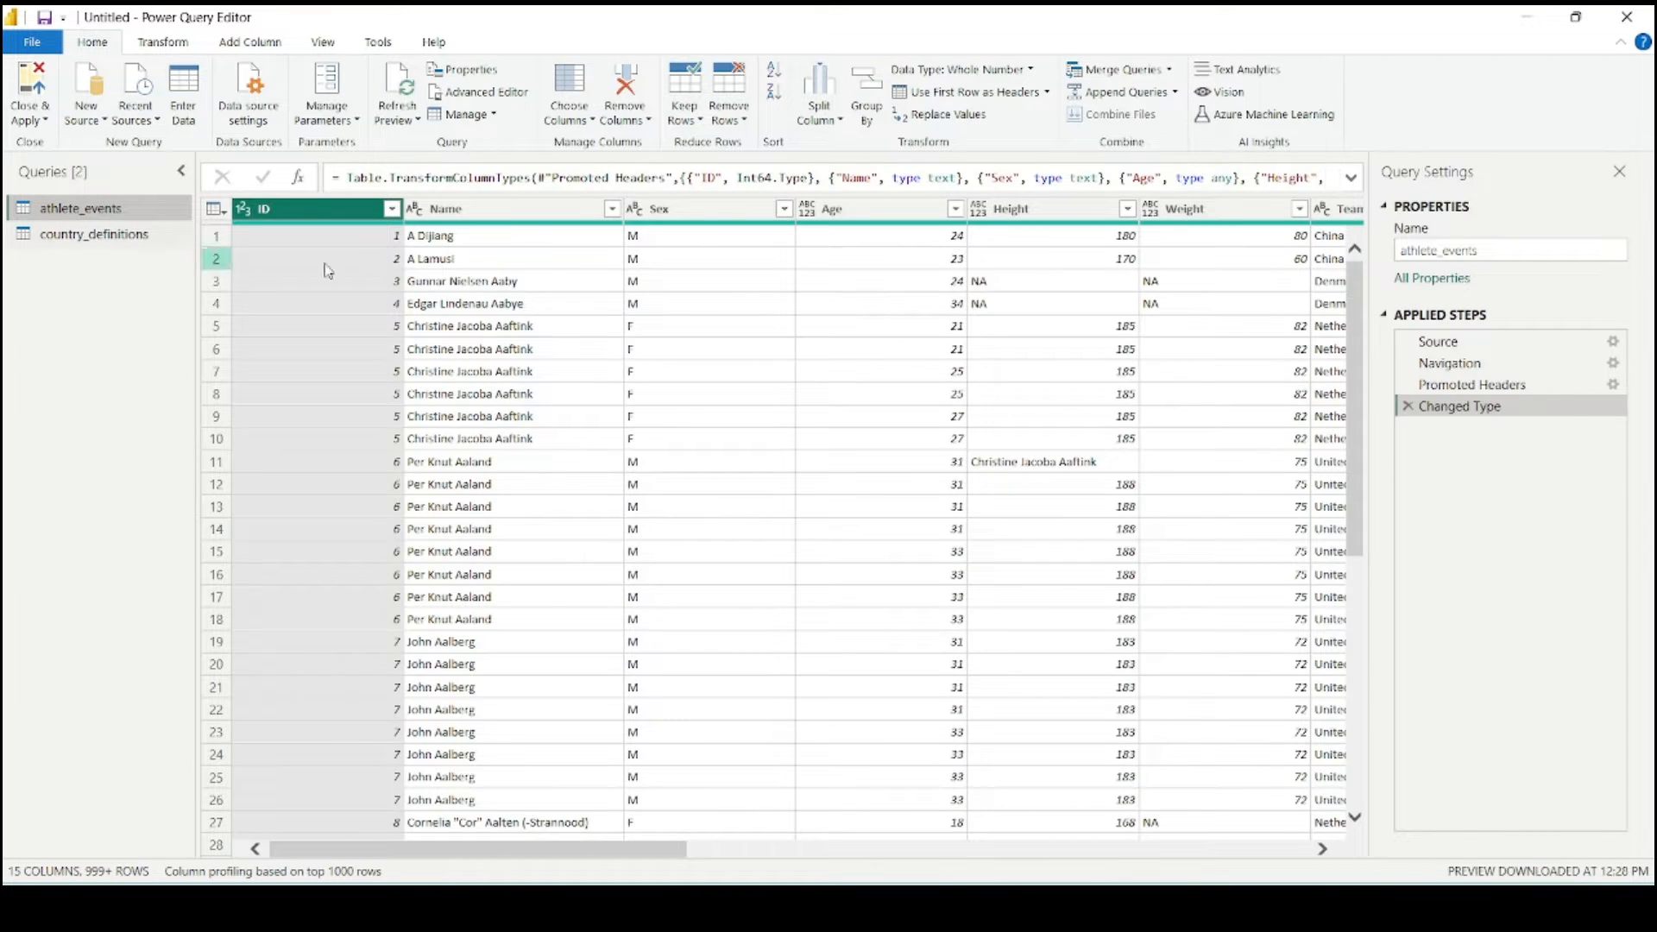
left_click_drag(538, 852, 721, 850)
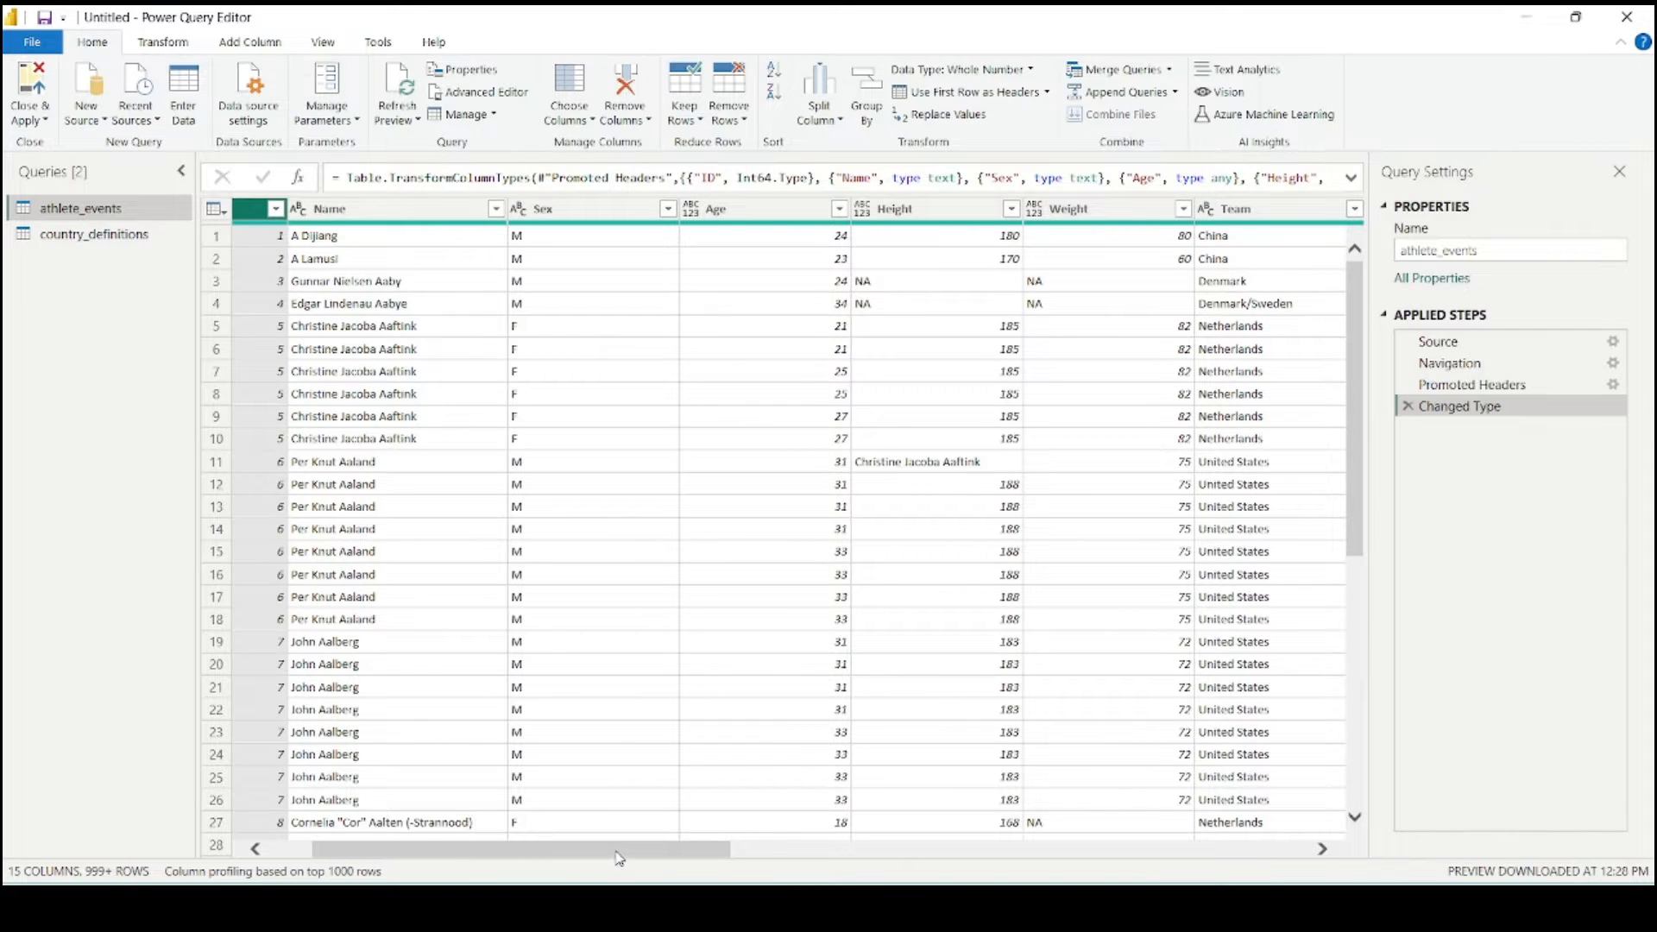
left_click_drag(617, 858, 711, 858)
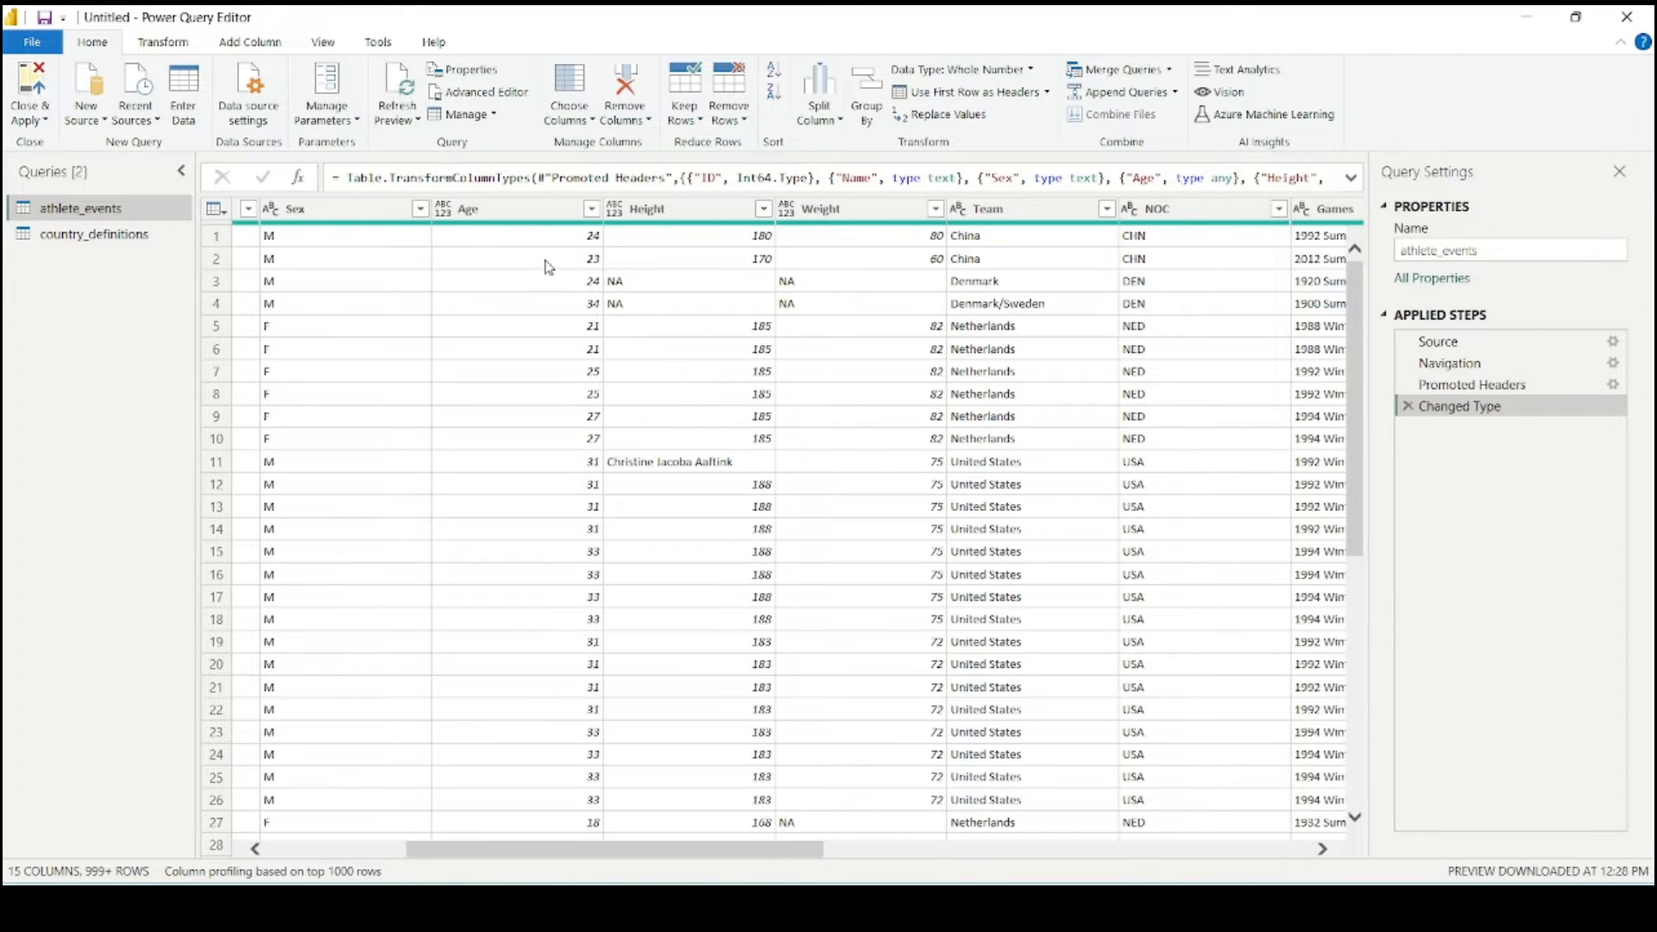
left_click_drag(665, 853, 615, 853)
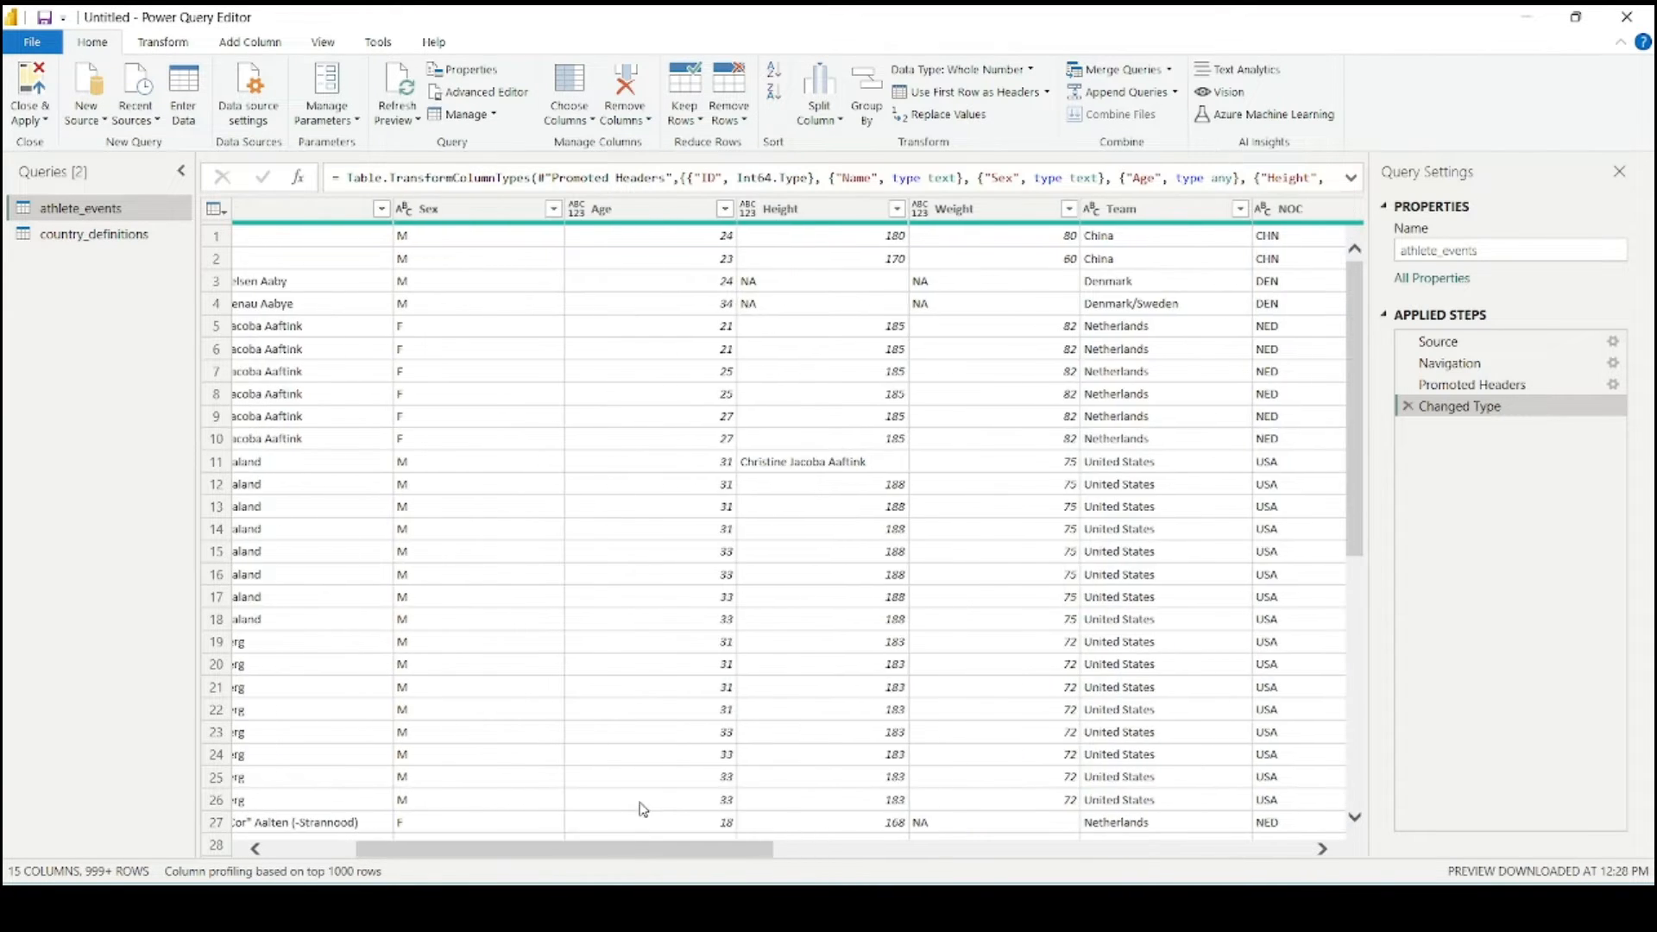
left_click(650, 207)
left_click(787, 210, "ctrl")
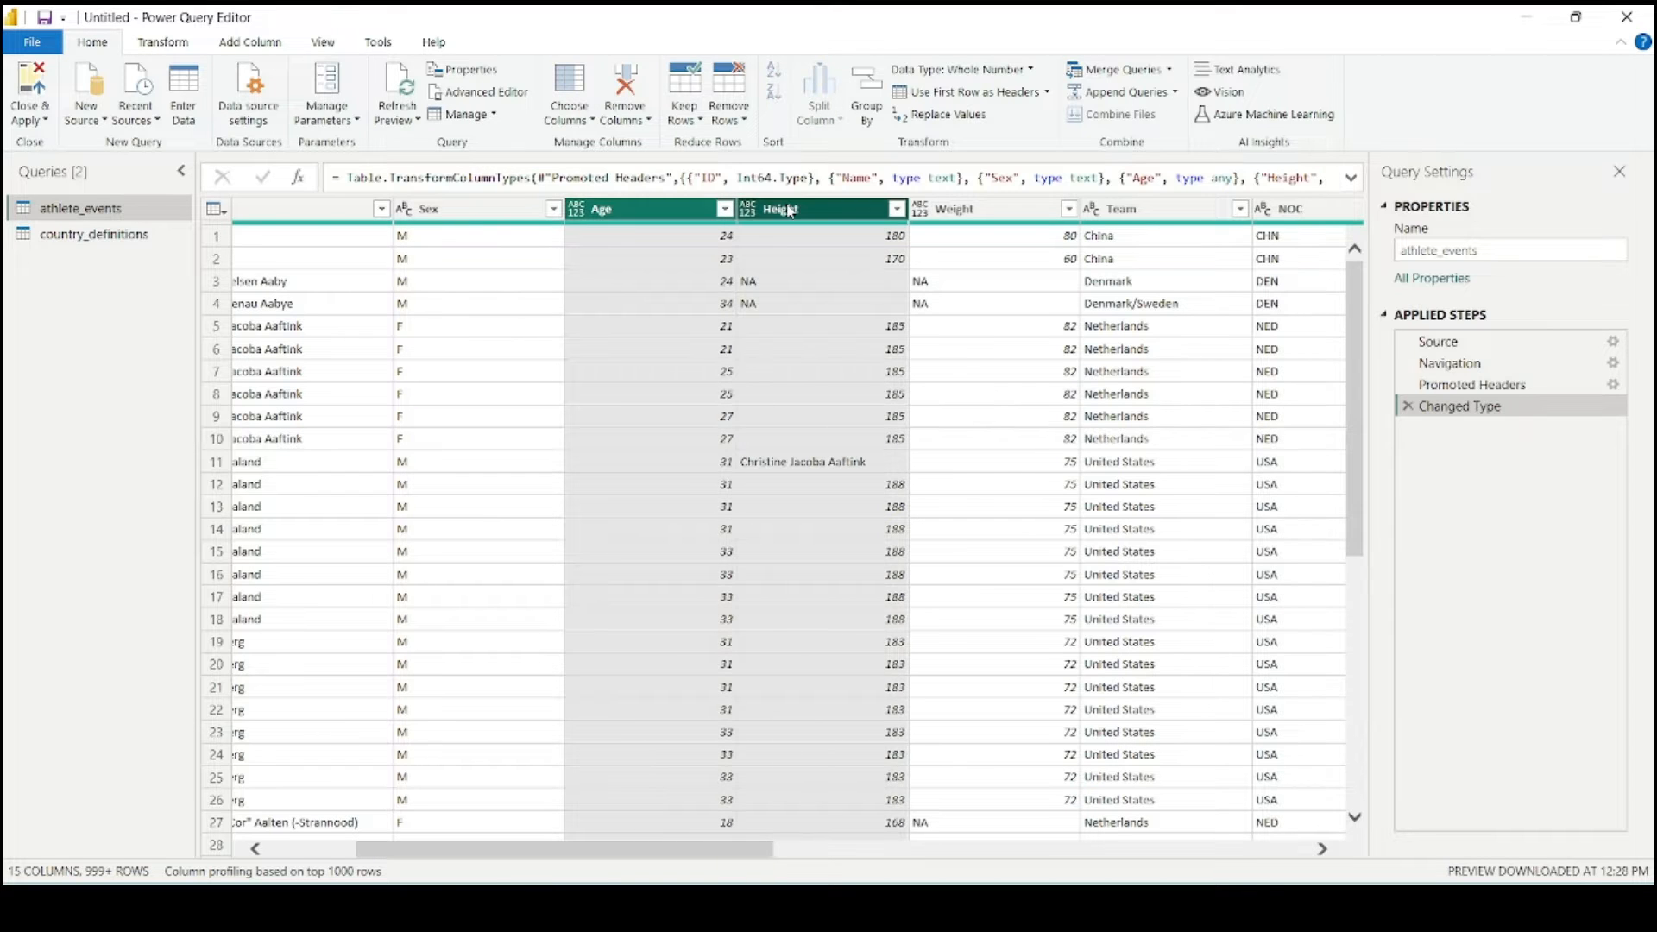
left_click(787, 210)
left_click(971, 211, "ctrl")
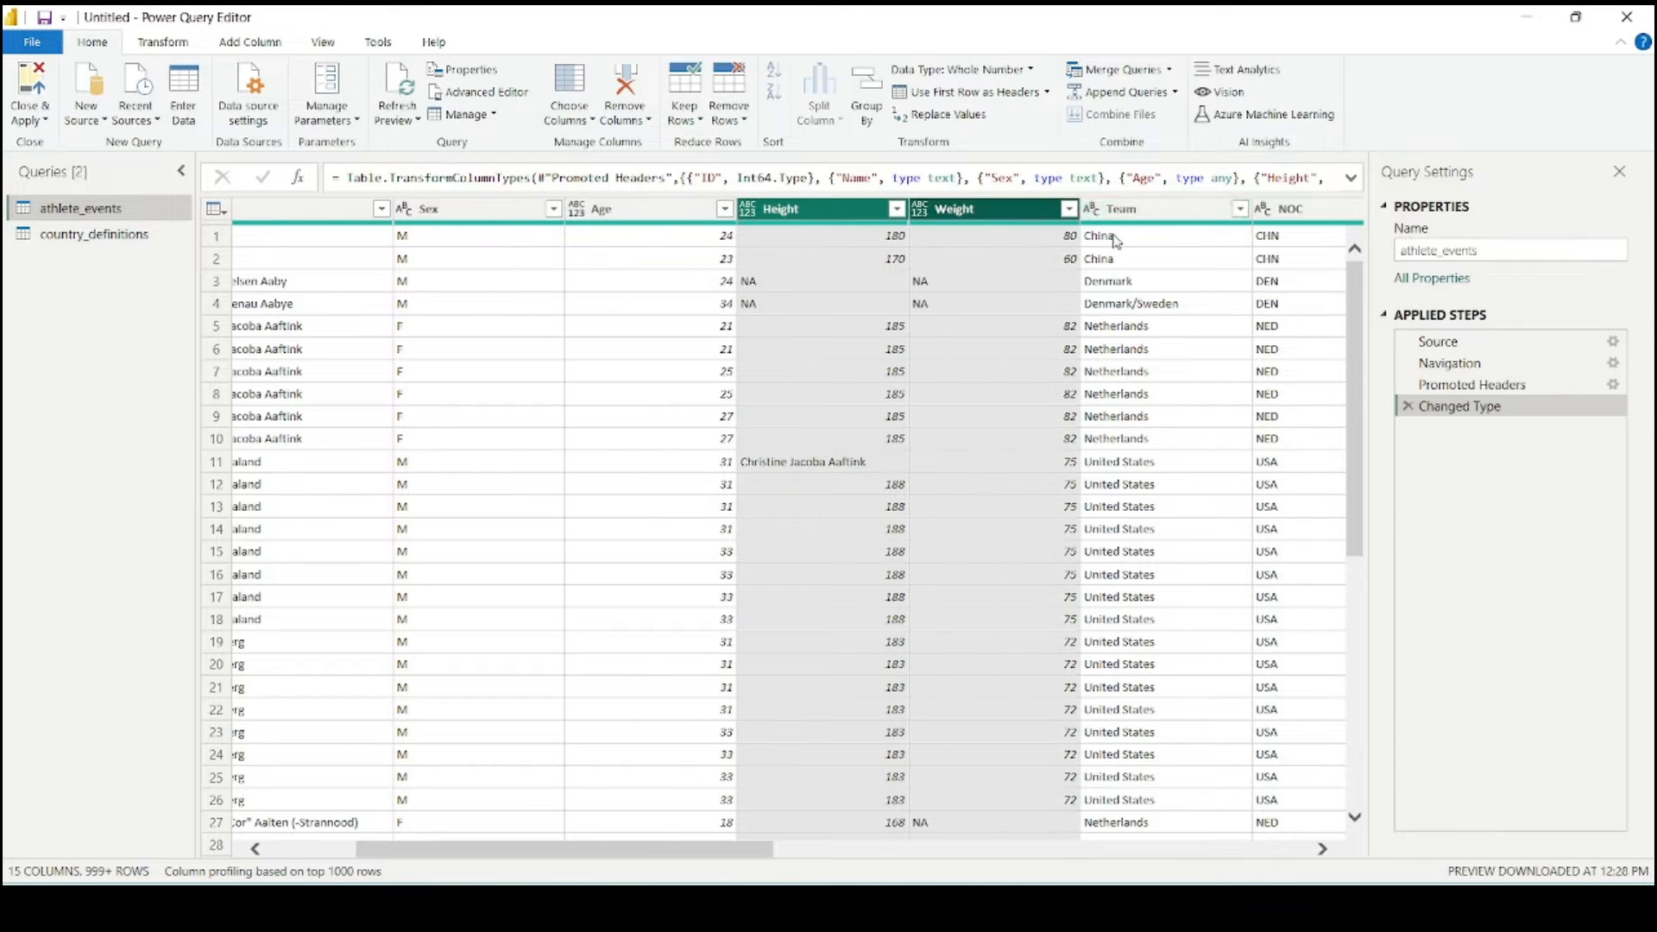
left_click(1122, 209, "ctrl")
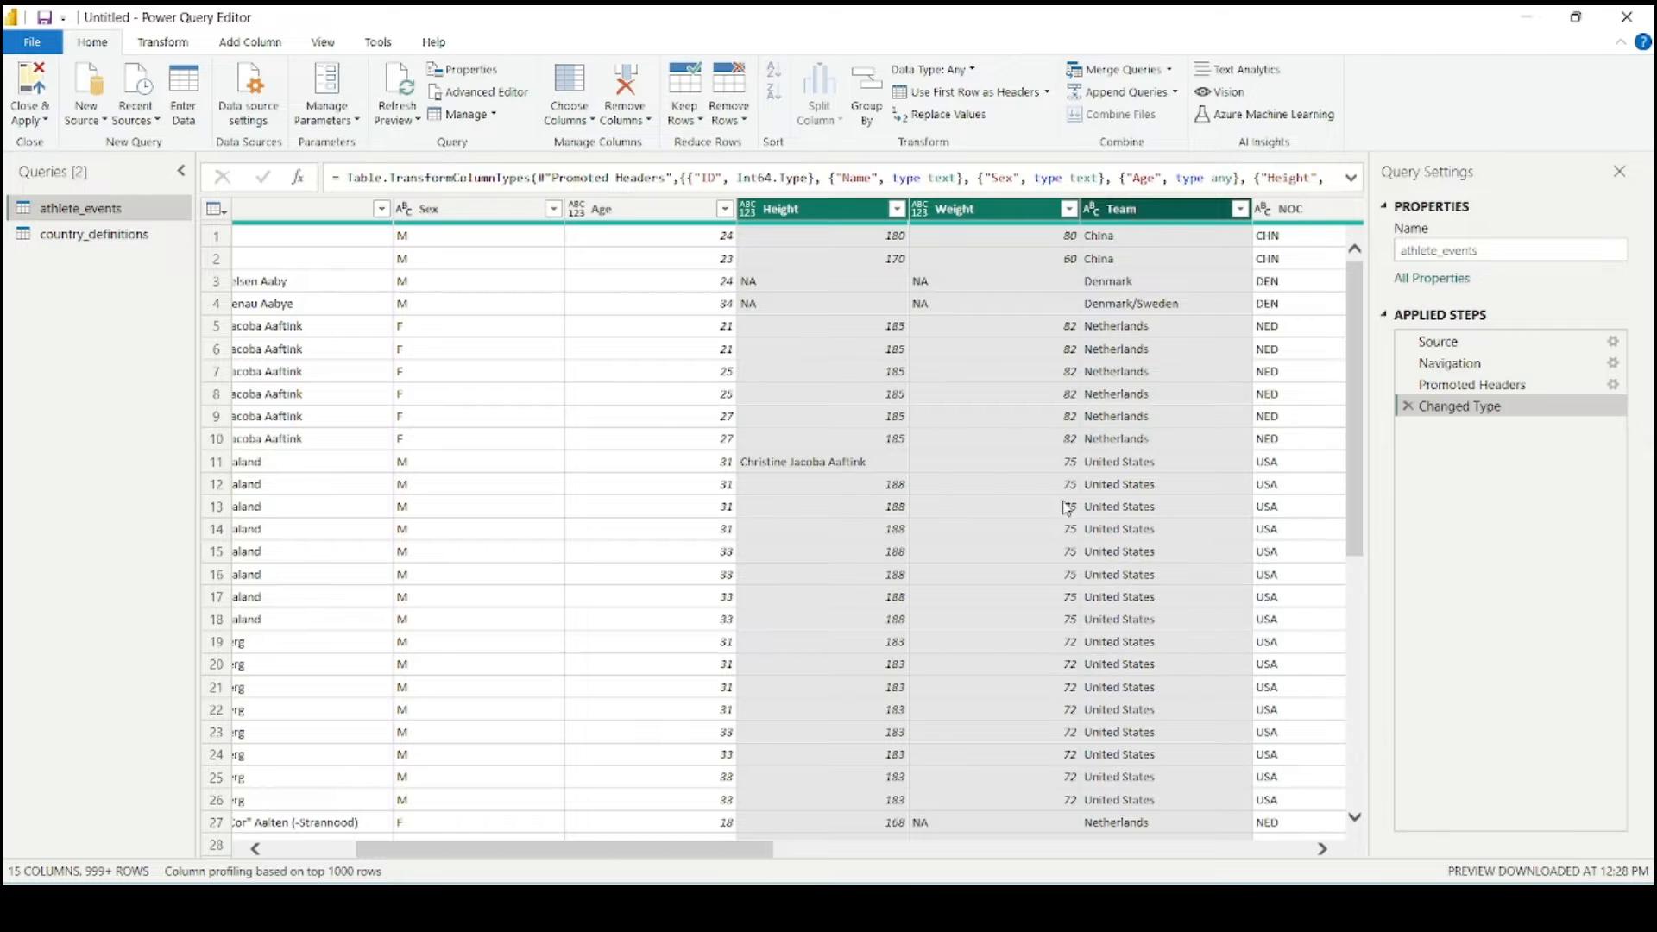
left_click_drag(672, 856, 893, 844)
left_click(918, 214, "ctrl")
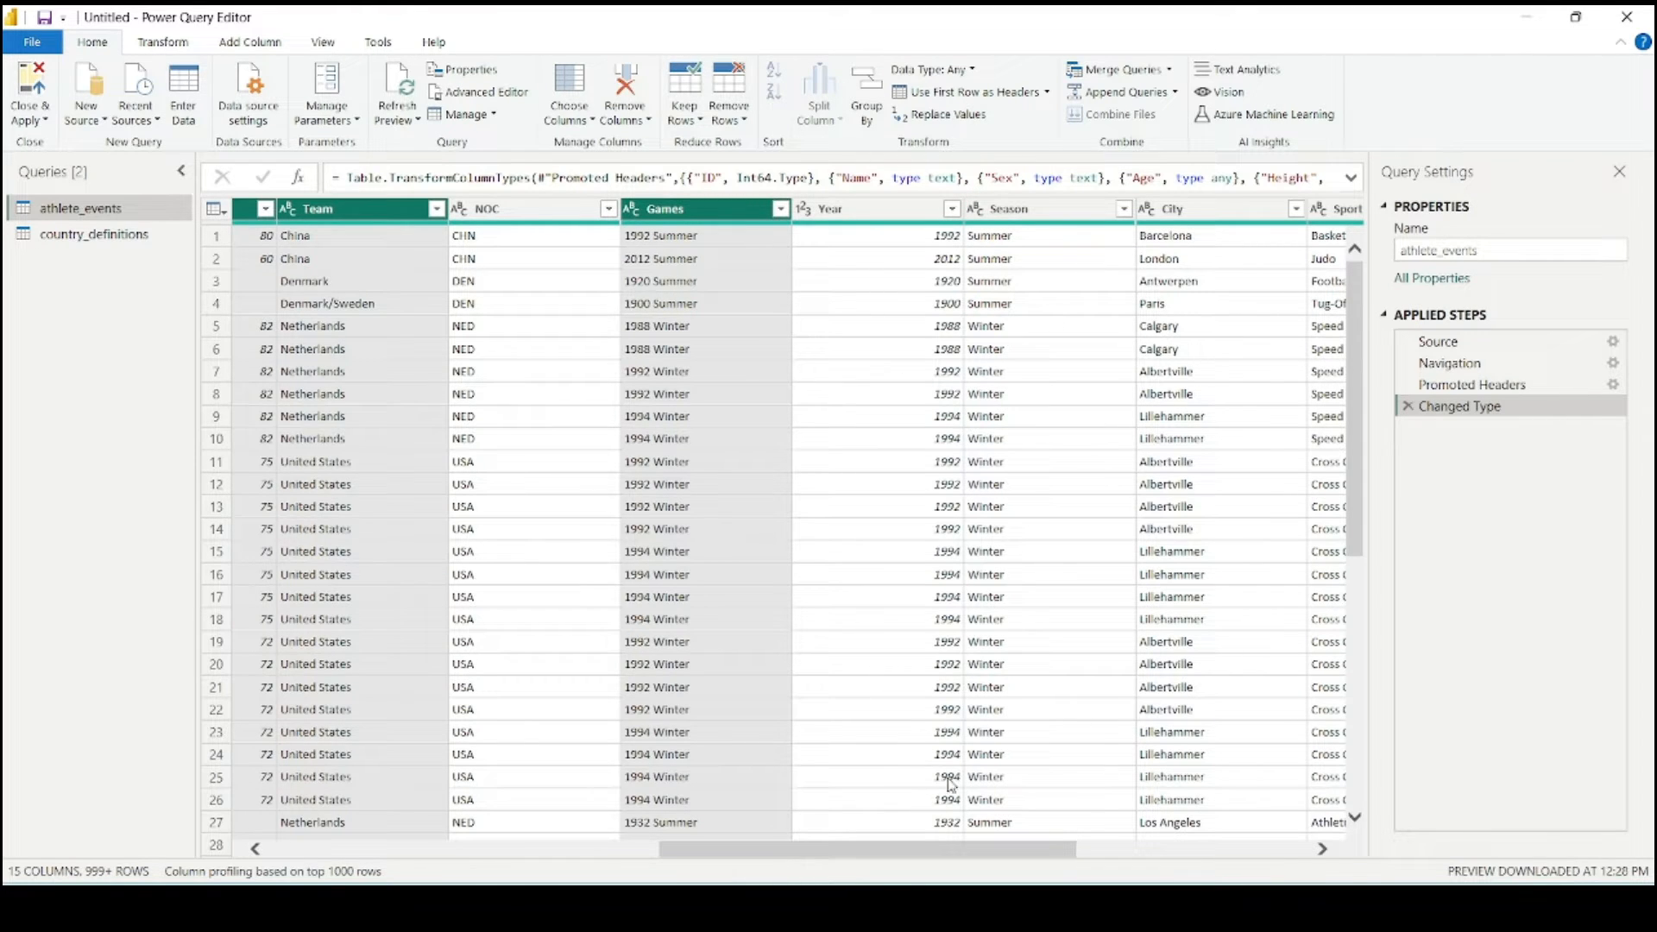
left_click_drag(906, 854, 975, 846)
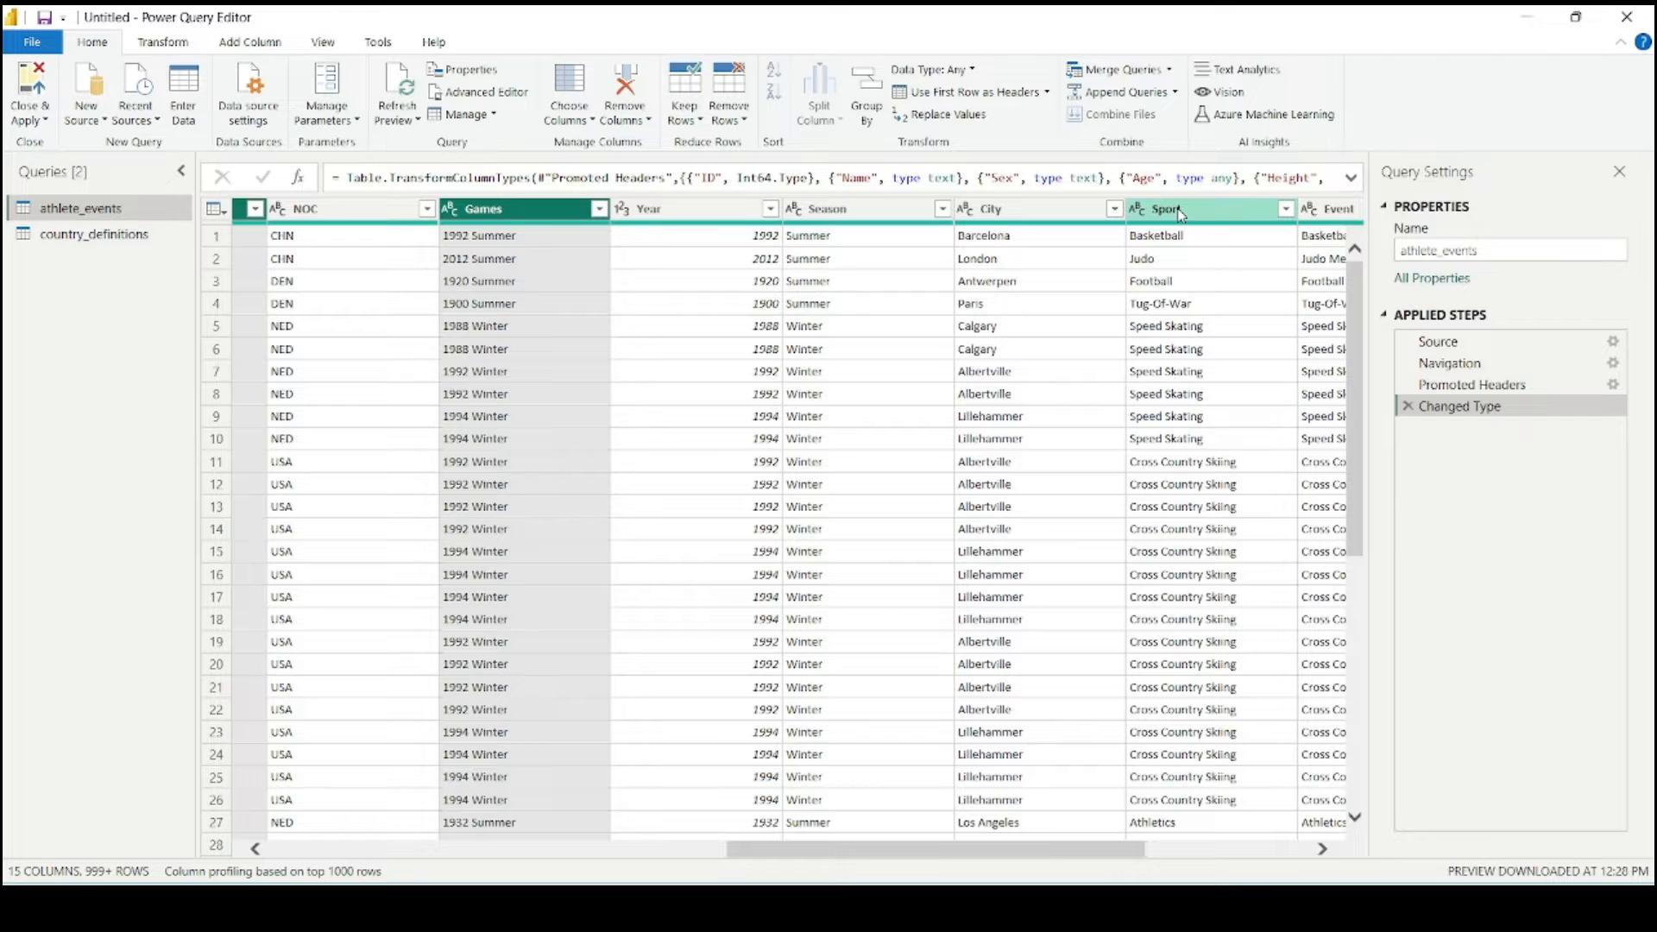
left_click_drag(958, 852, 1063, 850)
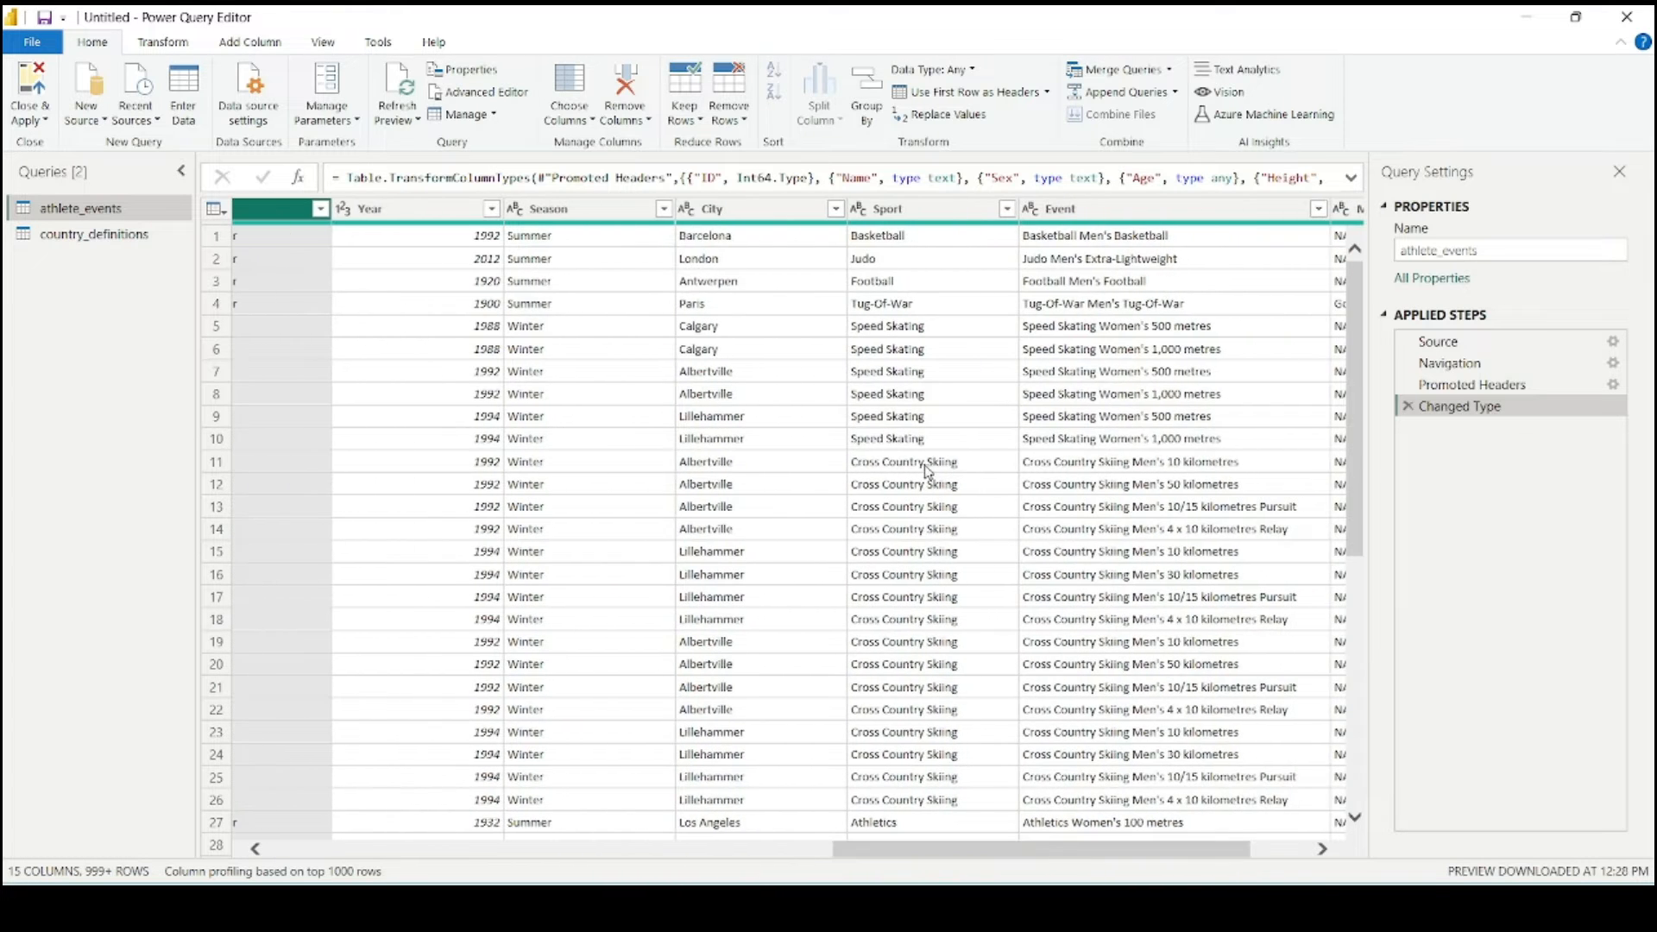
left_click(776, 216, "ctrl")
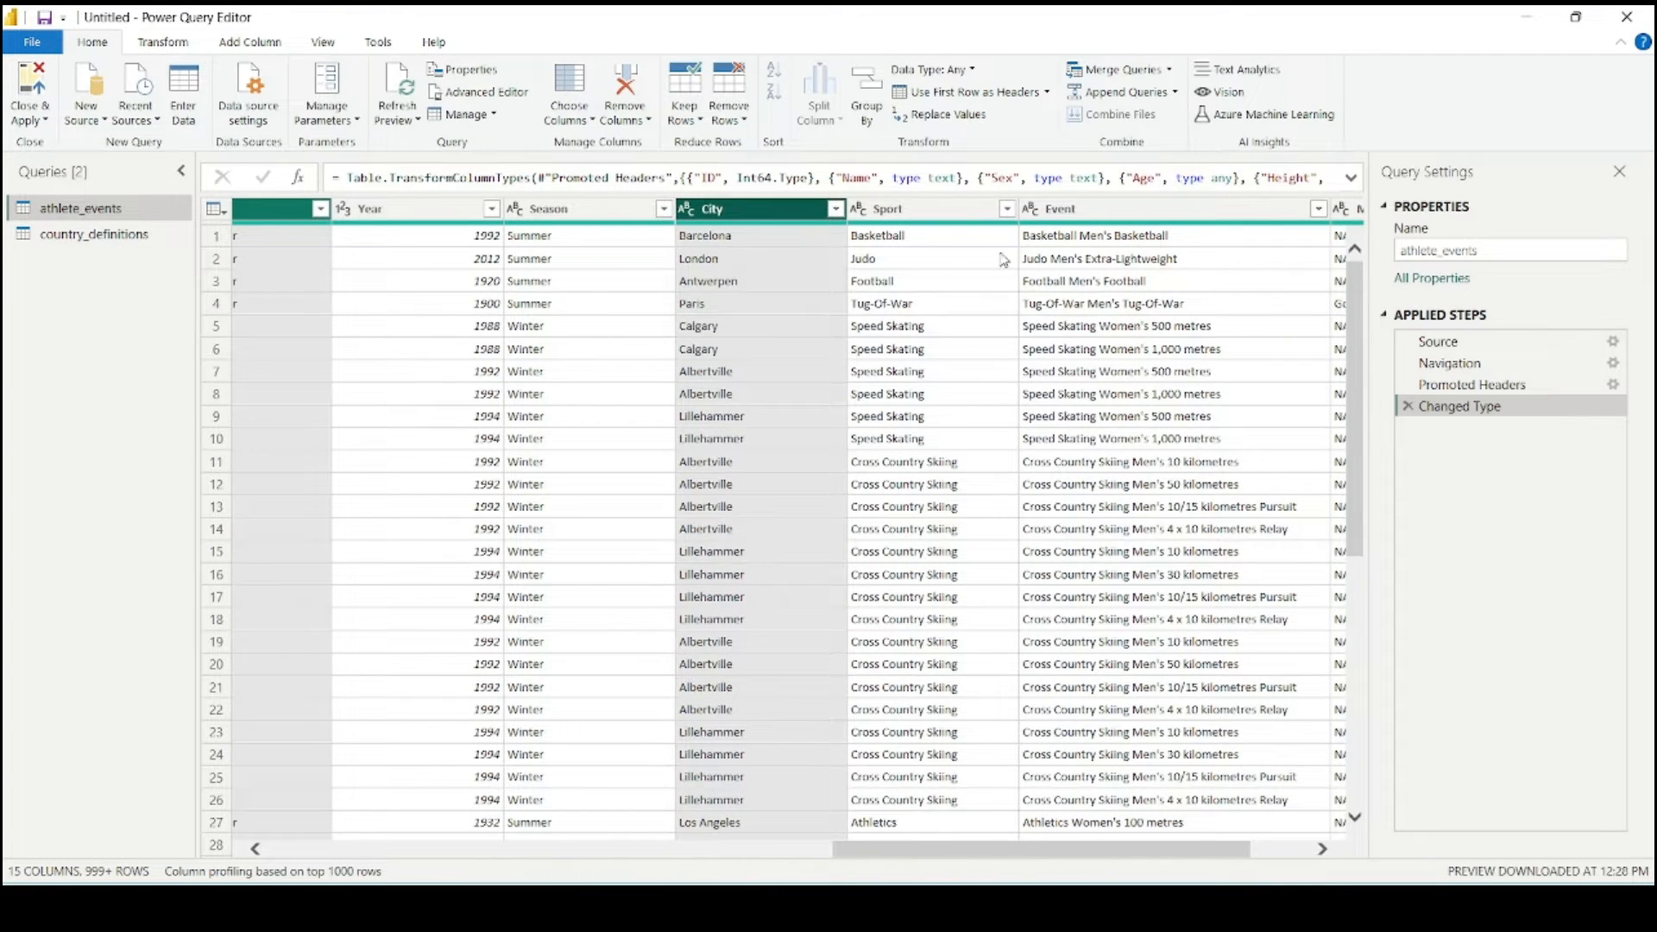
left_click(1088, 210, "ctrl")
left_click_drag(1001, 852, 1124, 838)
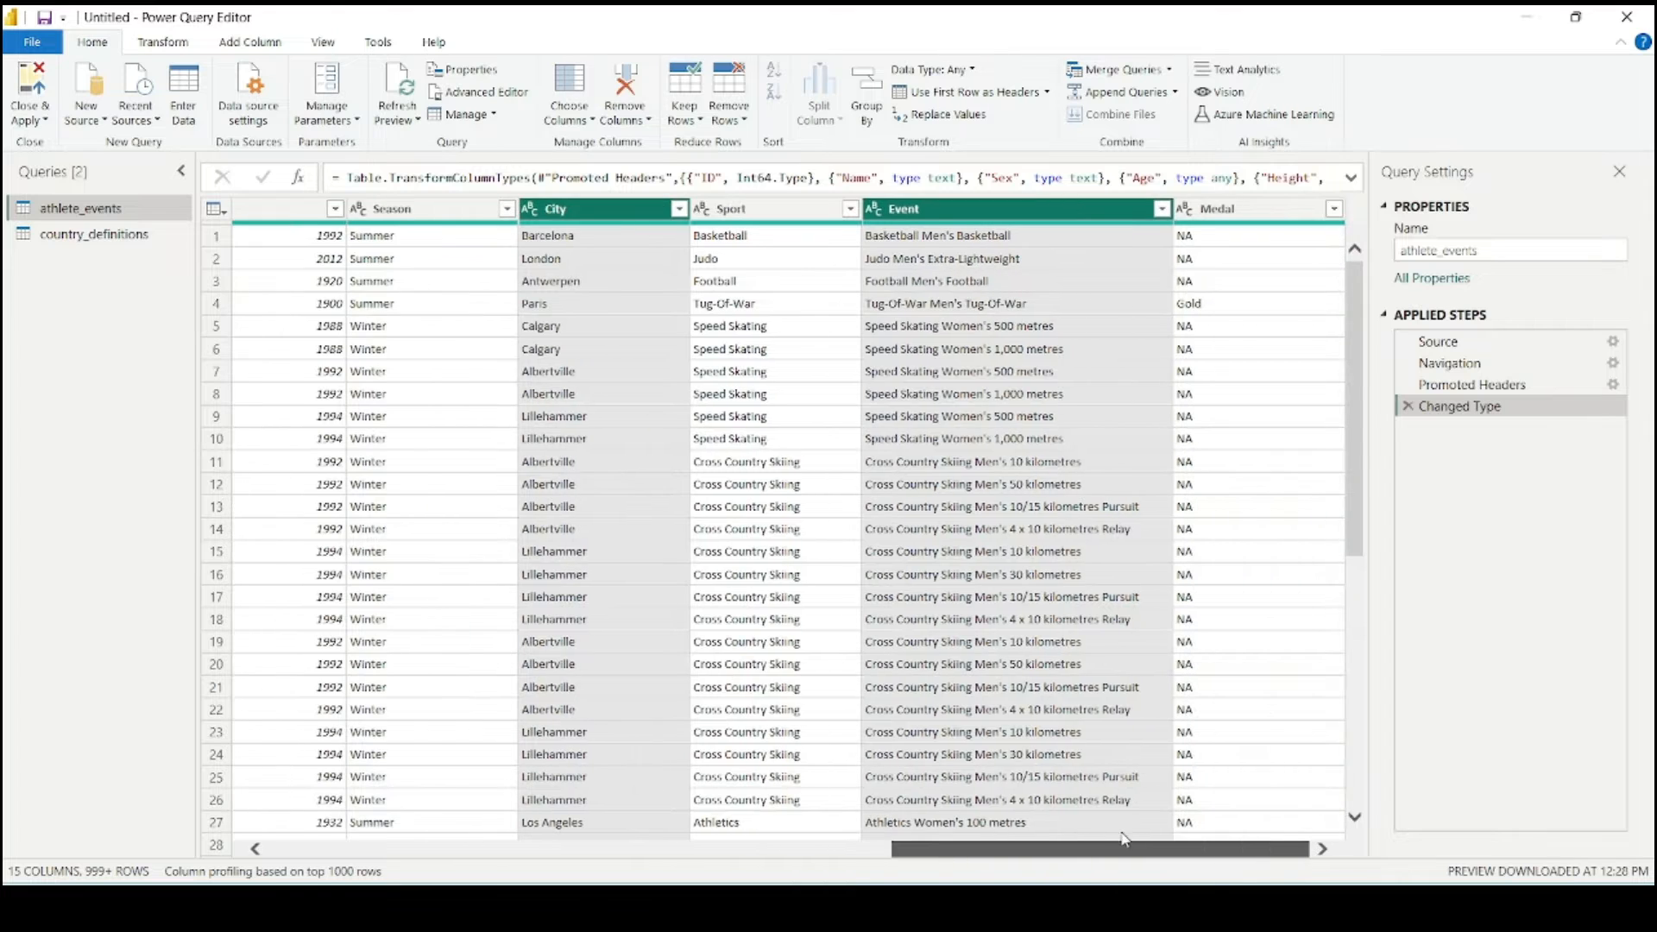
left_click(623, 67)
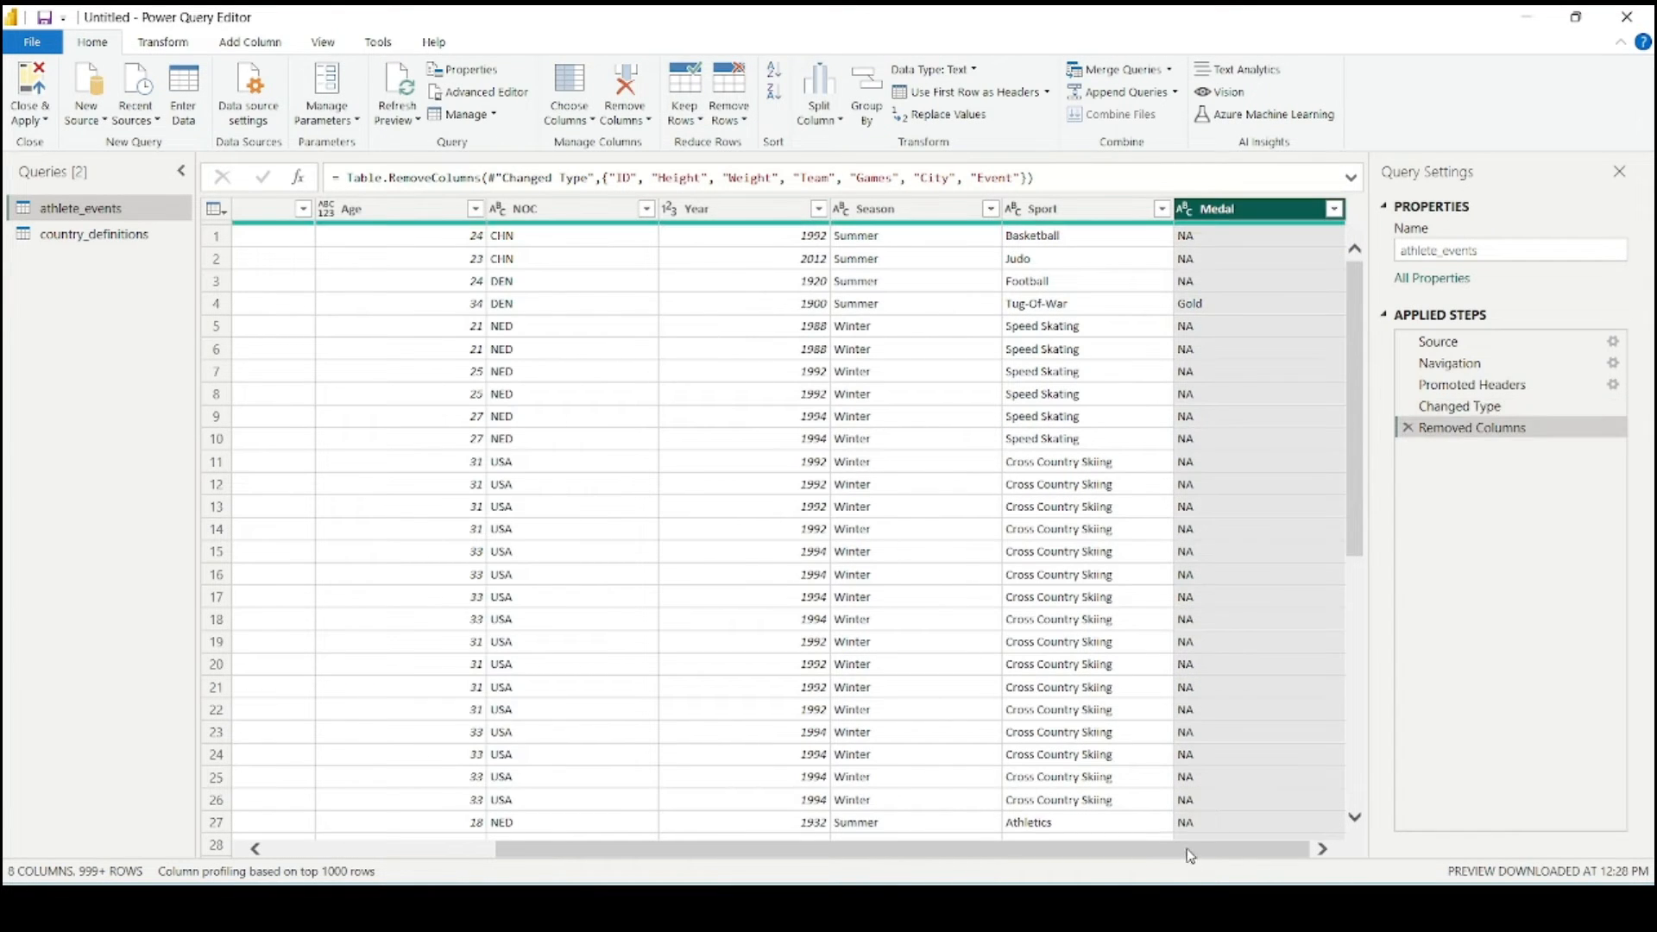
- Compare the columns of the athlete_events and country_definitions queries to check the NOC field they share
left_click_drag(1189, 856, 873, 846)
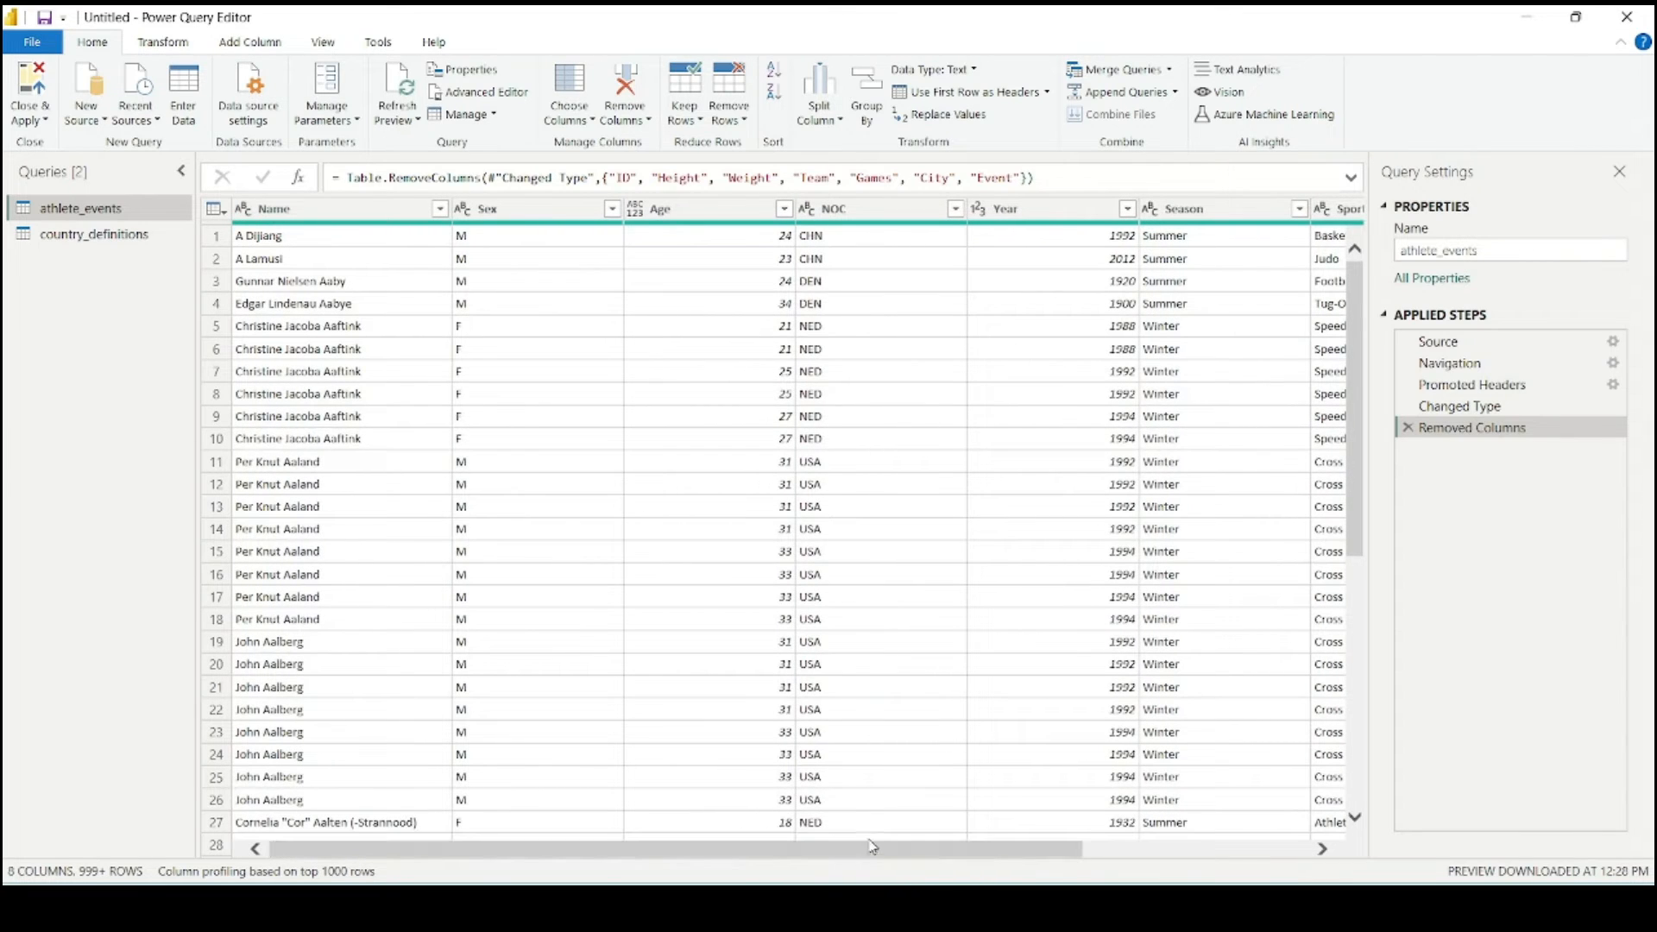
left_click(82, 236)
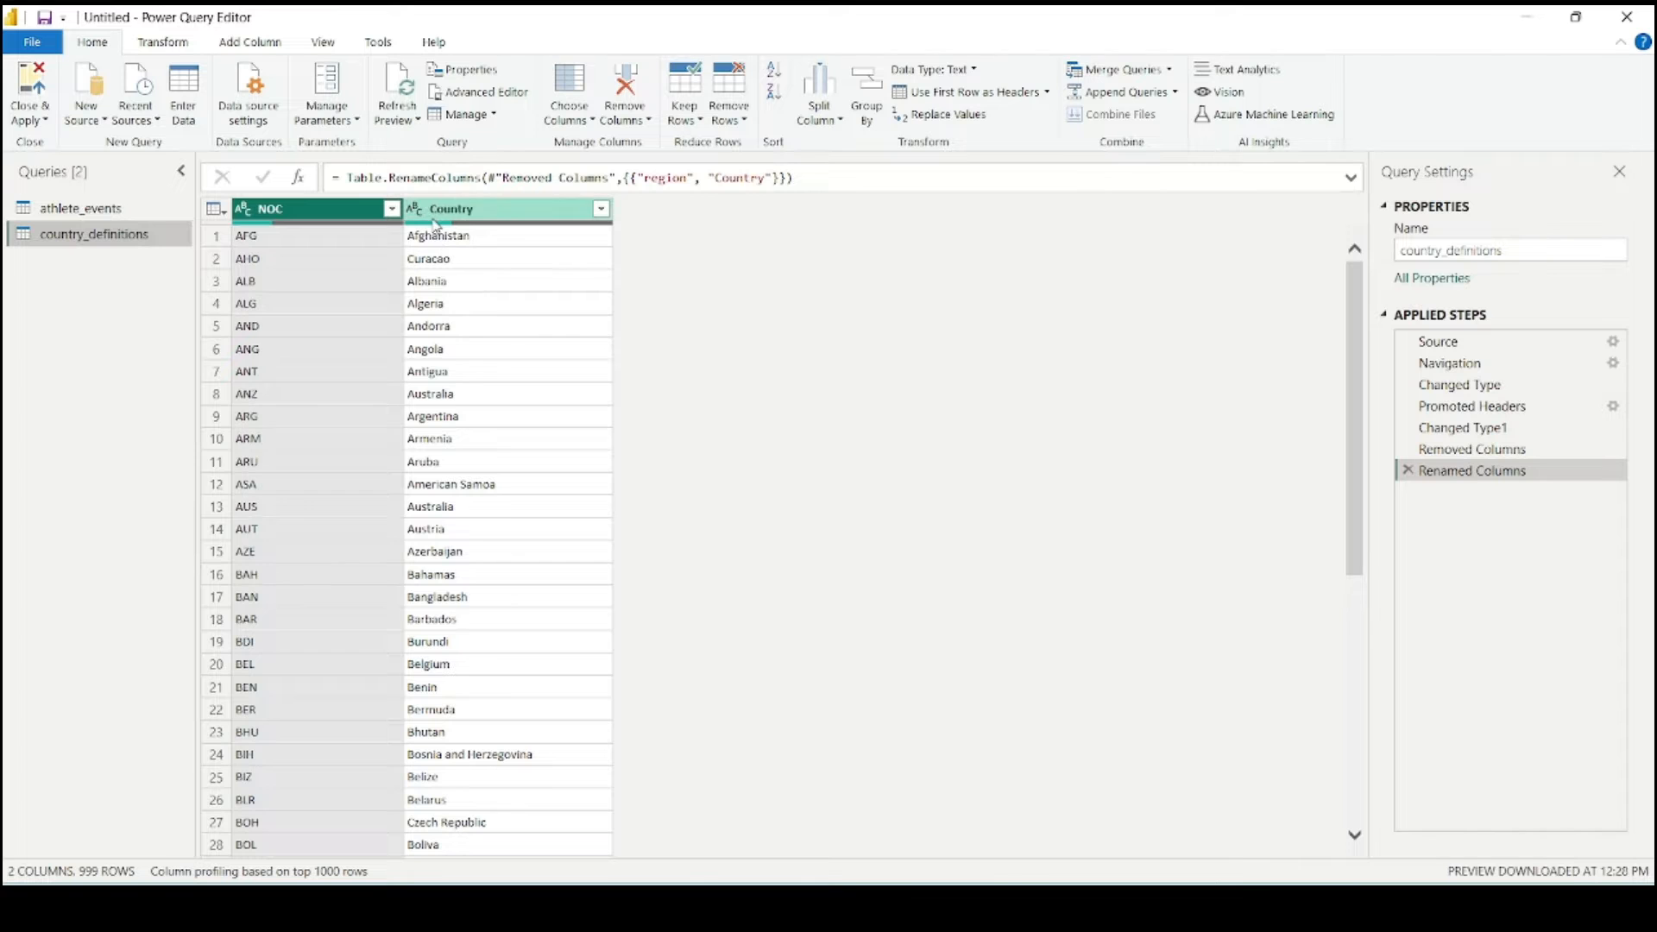
left_click(101, 209)
left_click(86, 234)
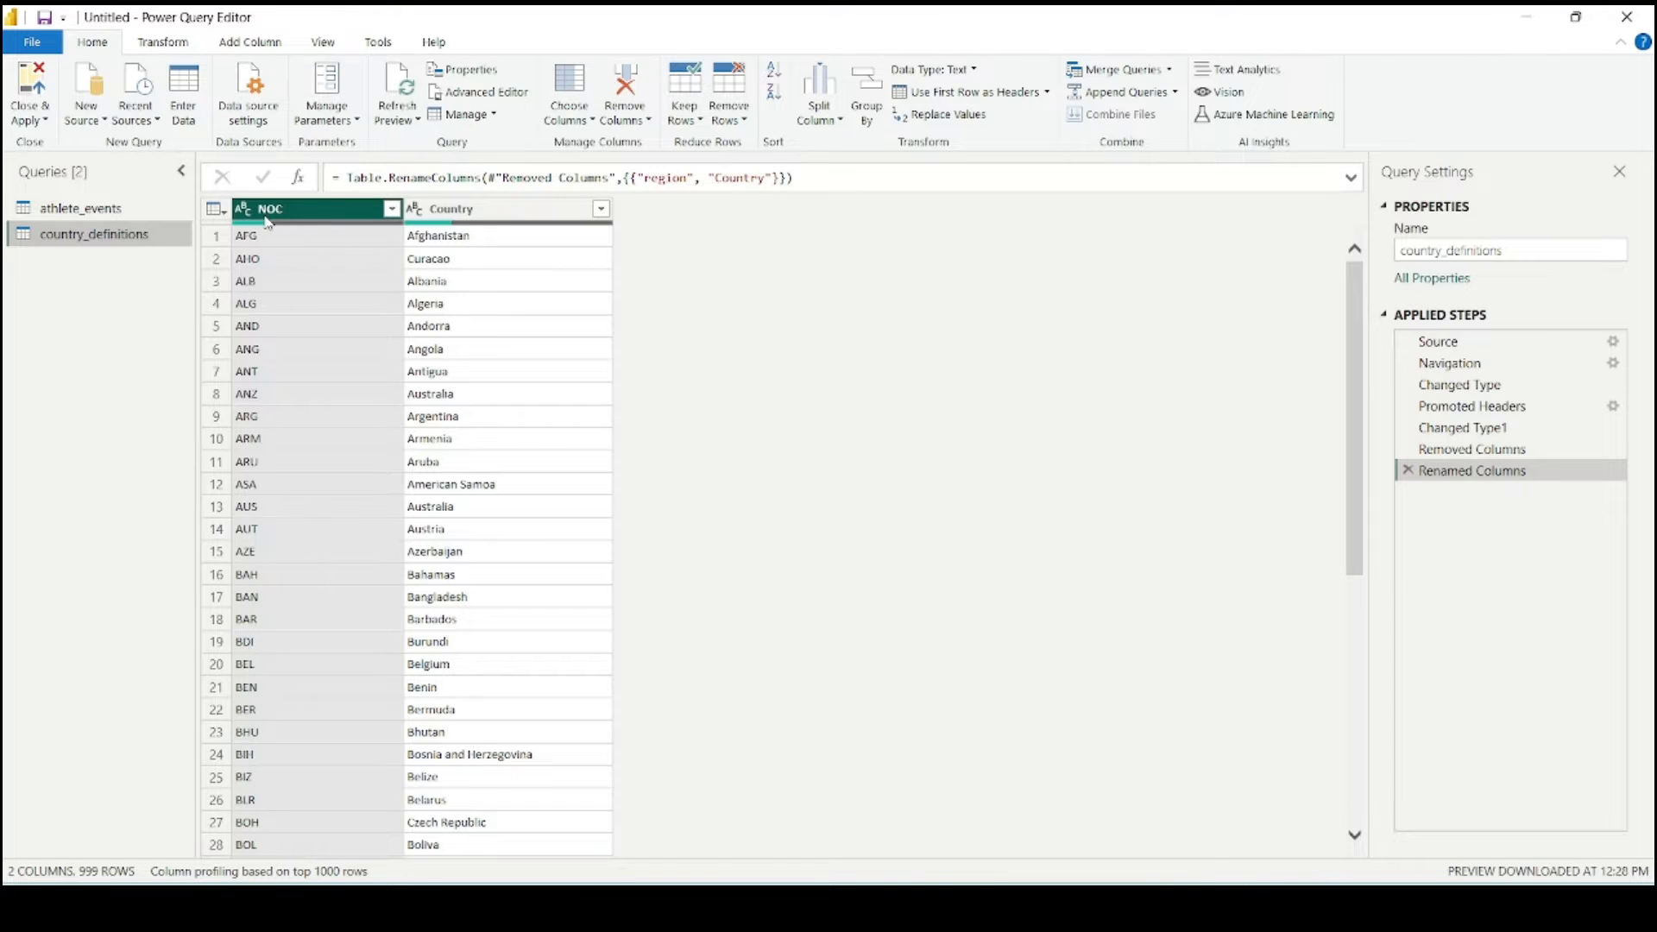
left_click(86, 208)
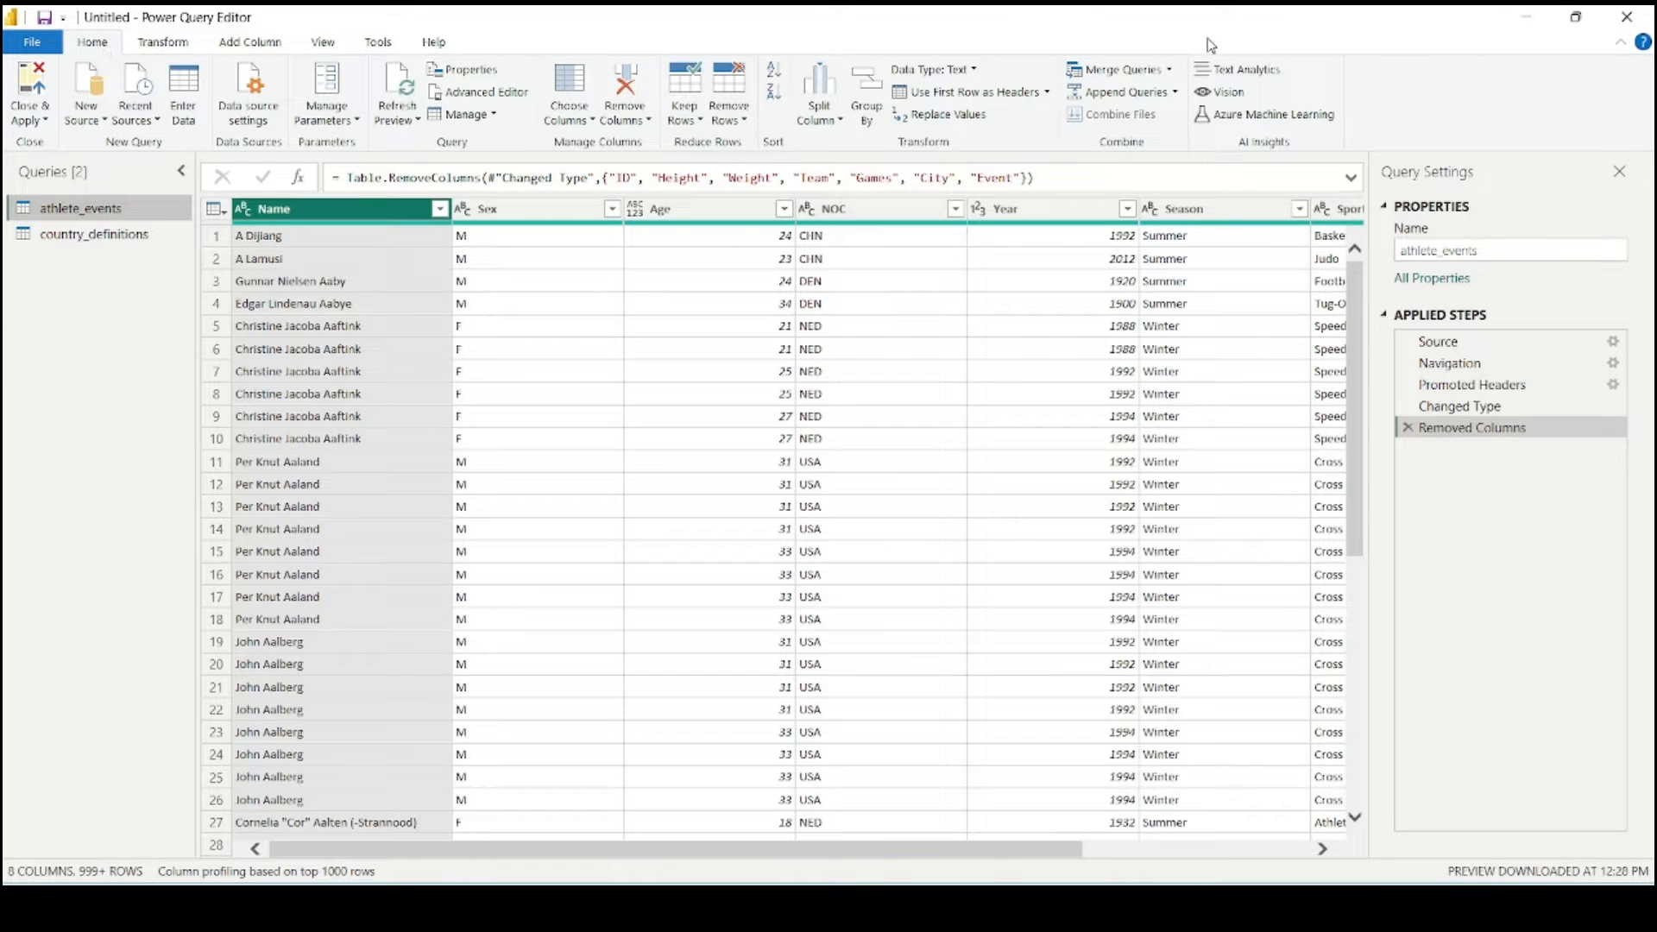
- Merge country_definitions into the athlete_events query, matching on the NOC columns with a Full Outer join
left_click(163, 42)
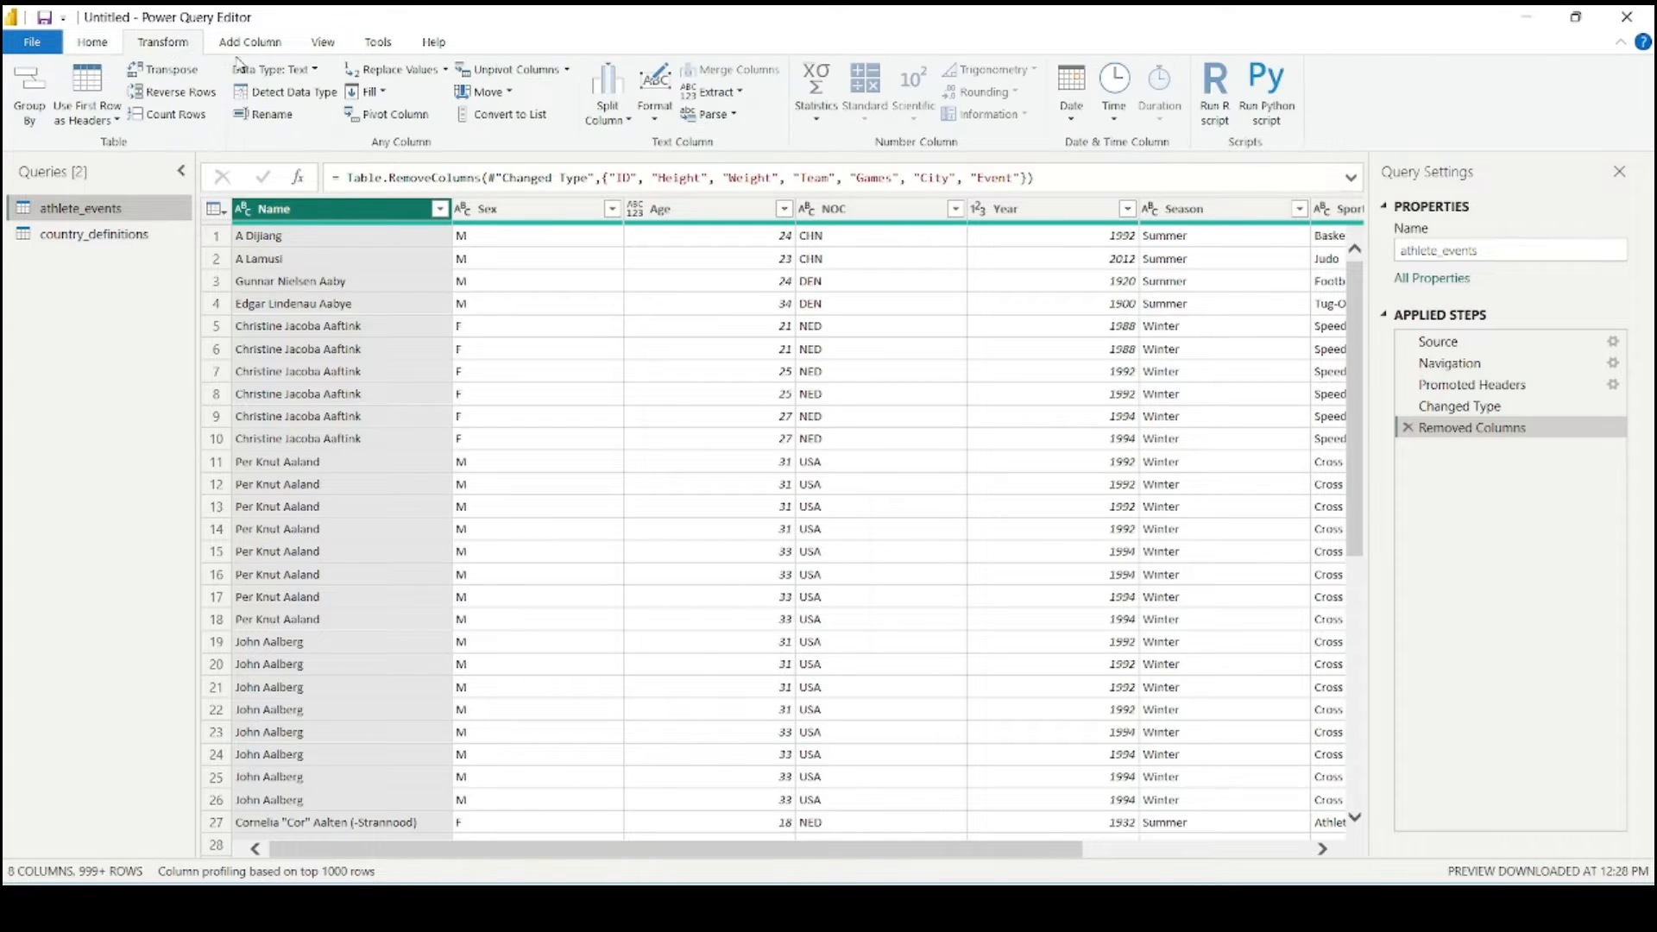
left_click(92, 43)
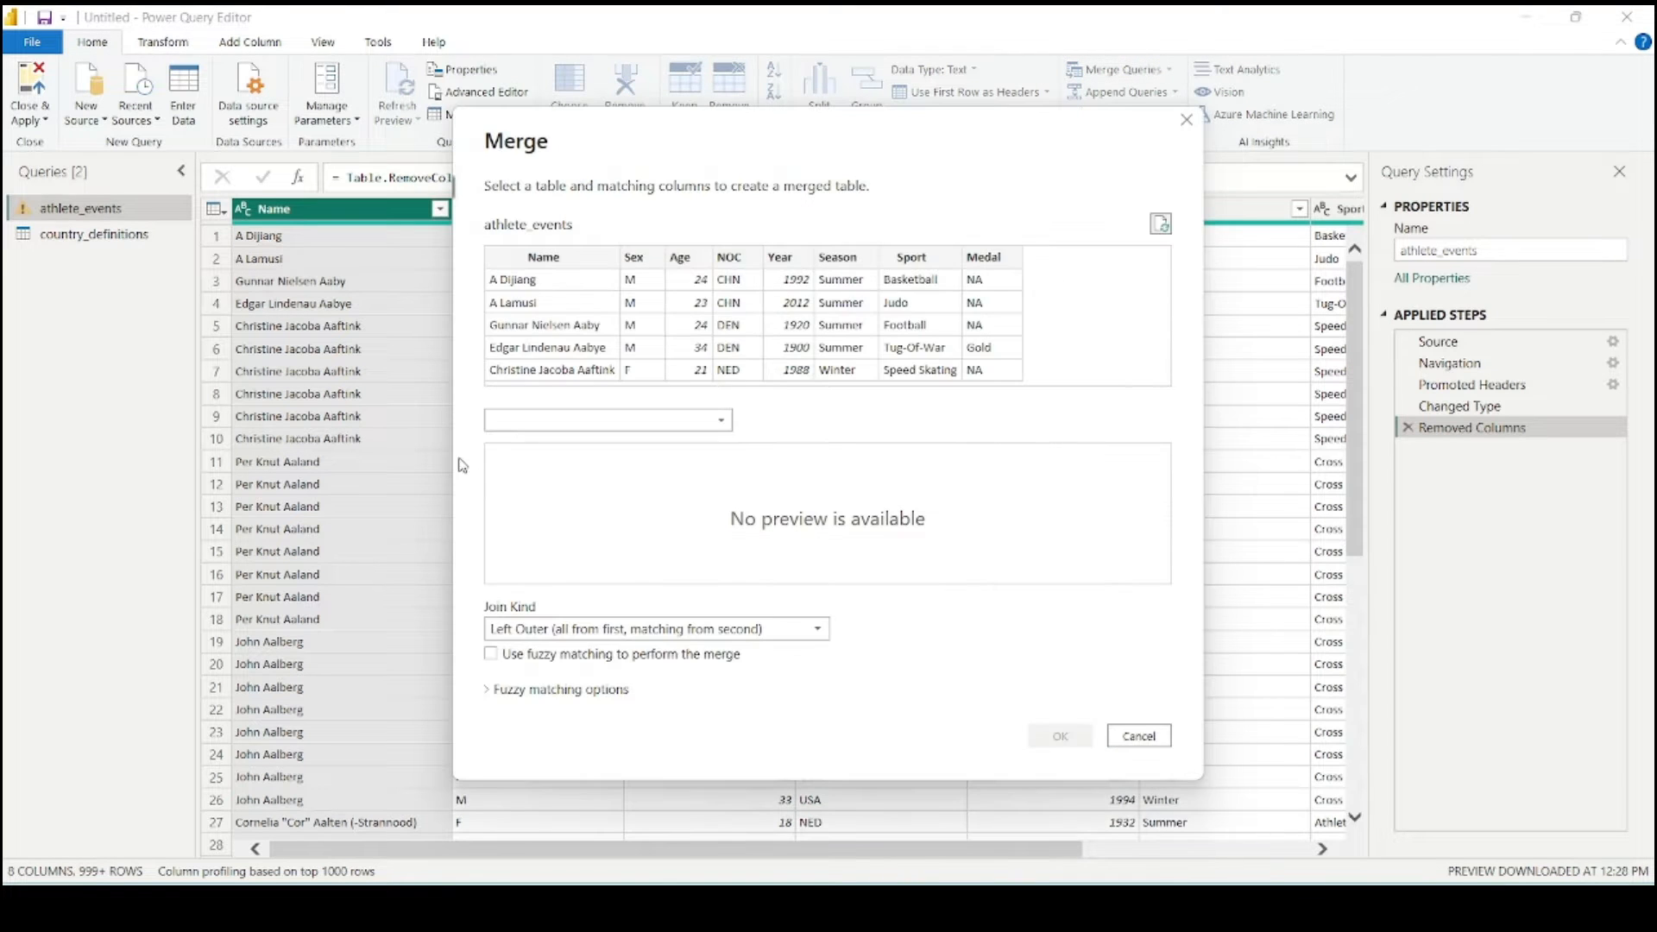
left_click(591, 421)
left_click(573, 470)
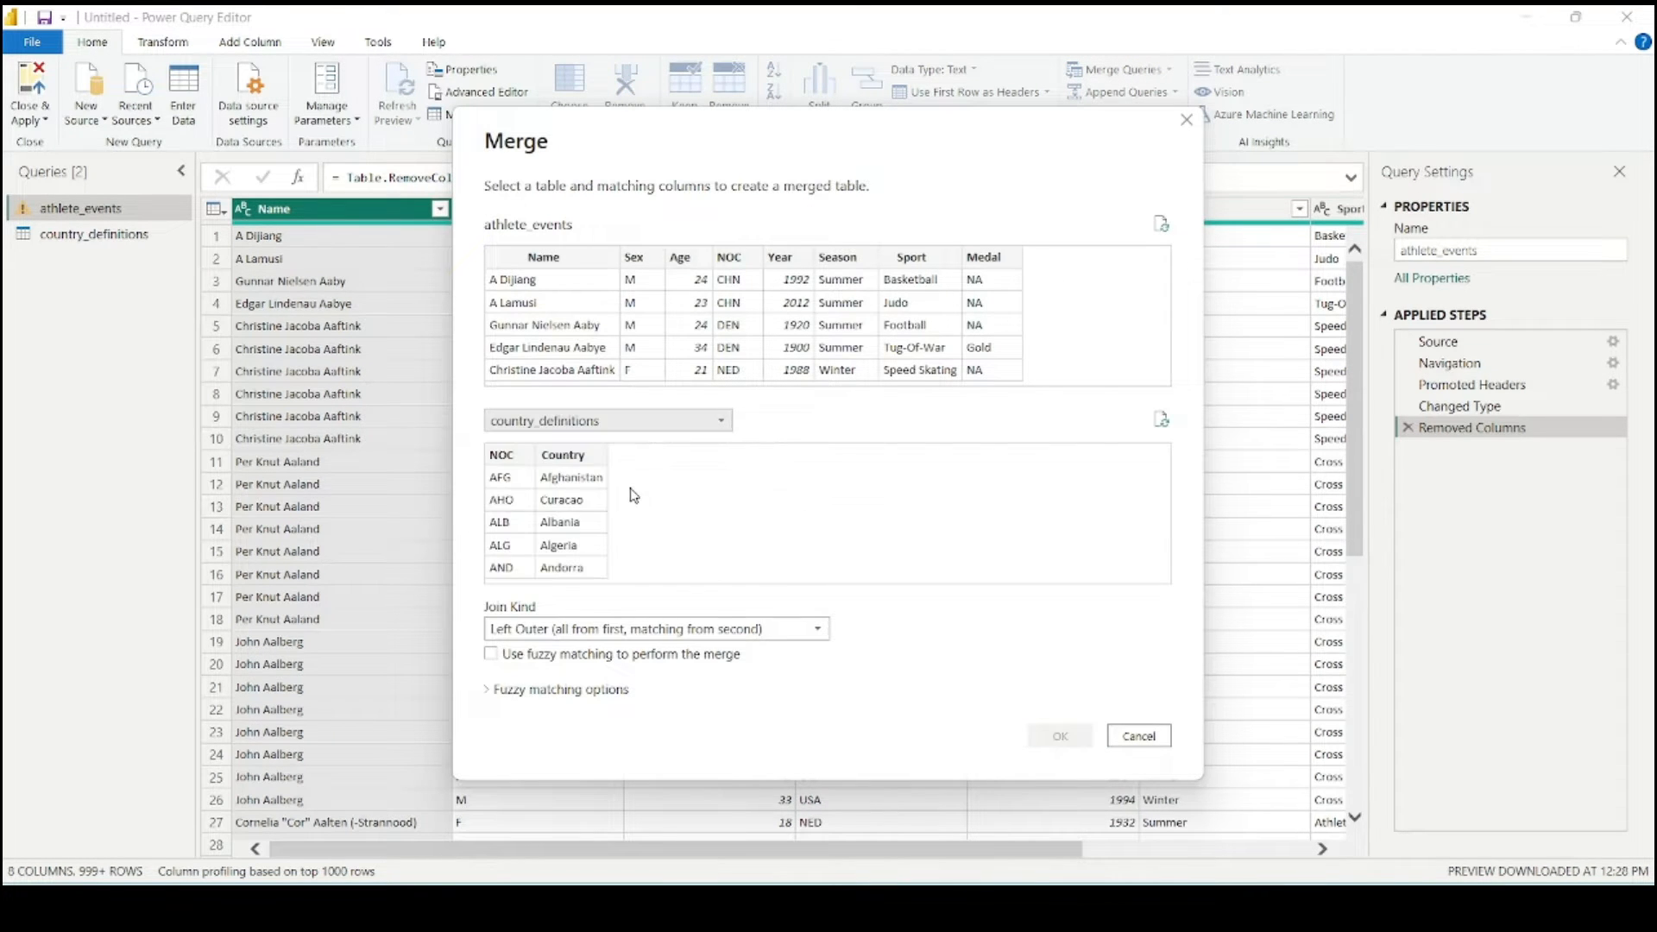
left_click(509, 458)
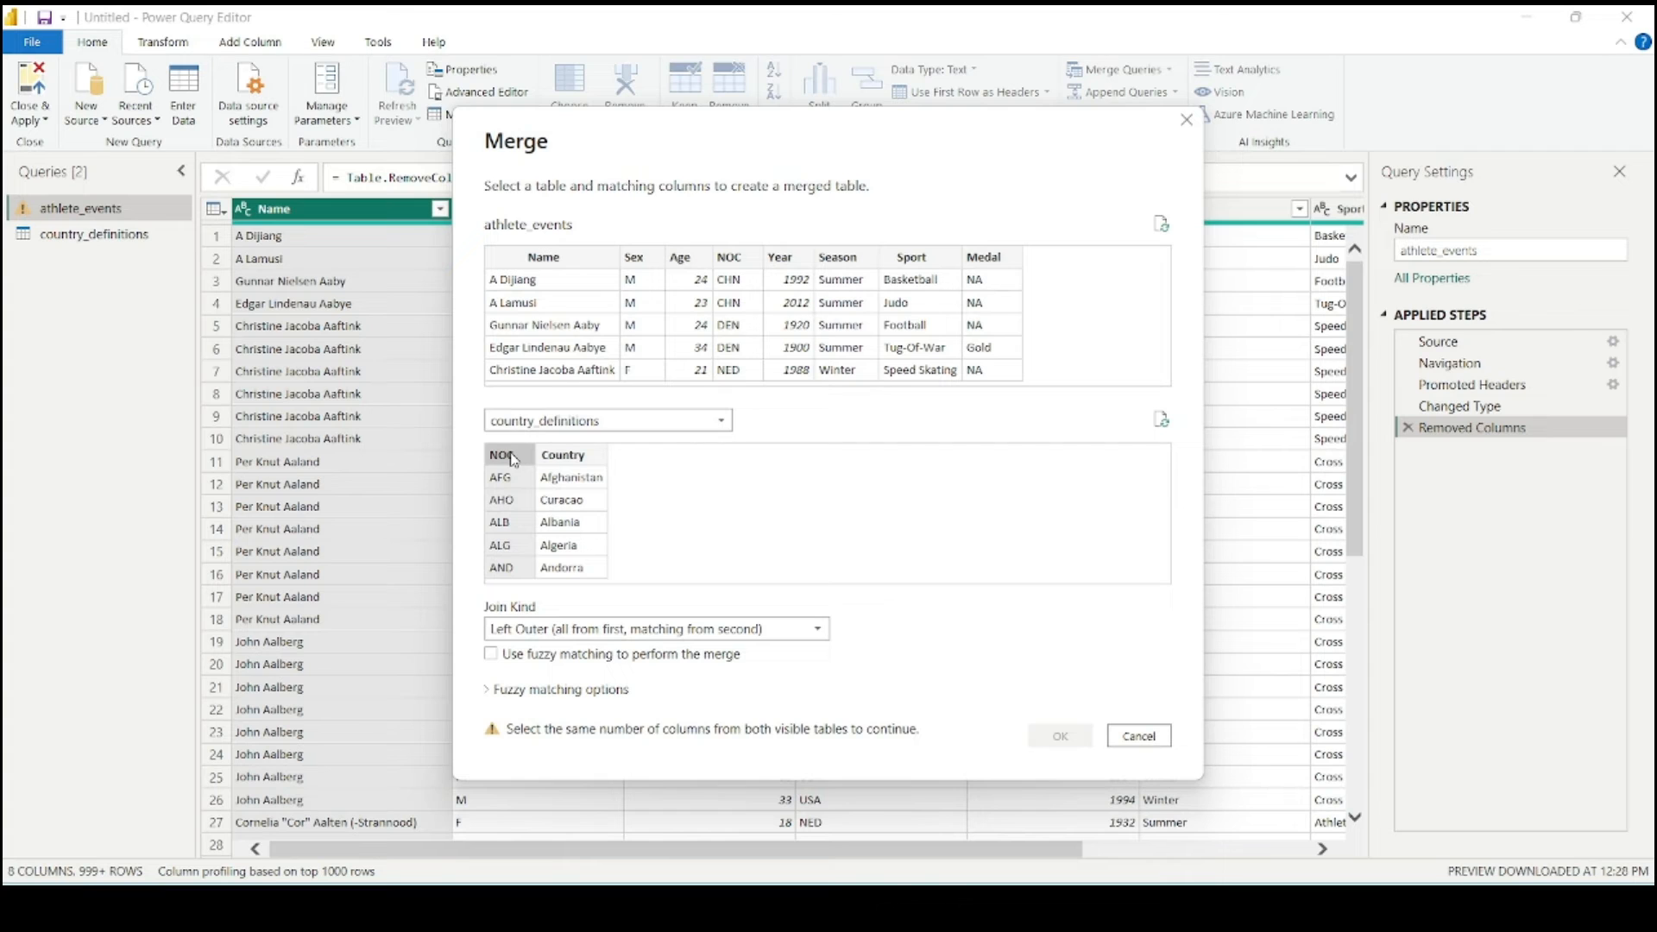
left_click(753, 255)
left_click(736, 628)
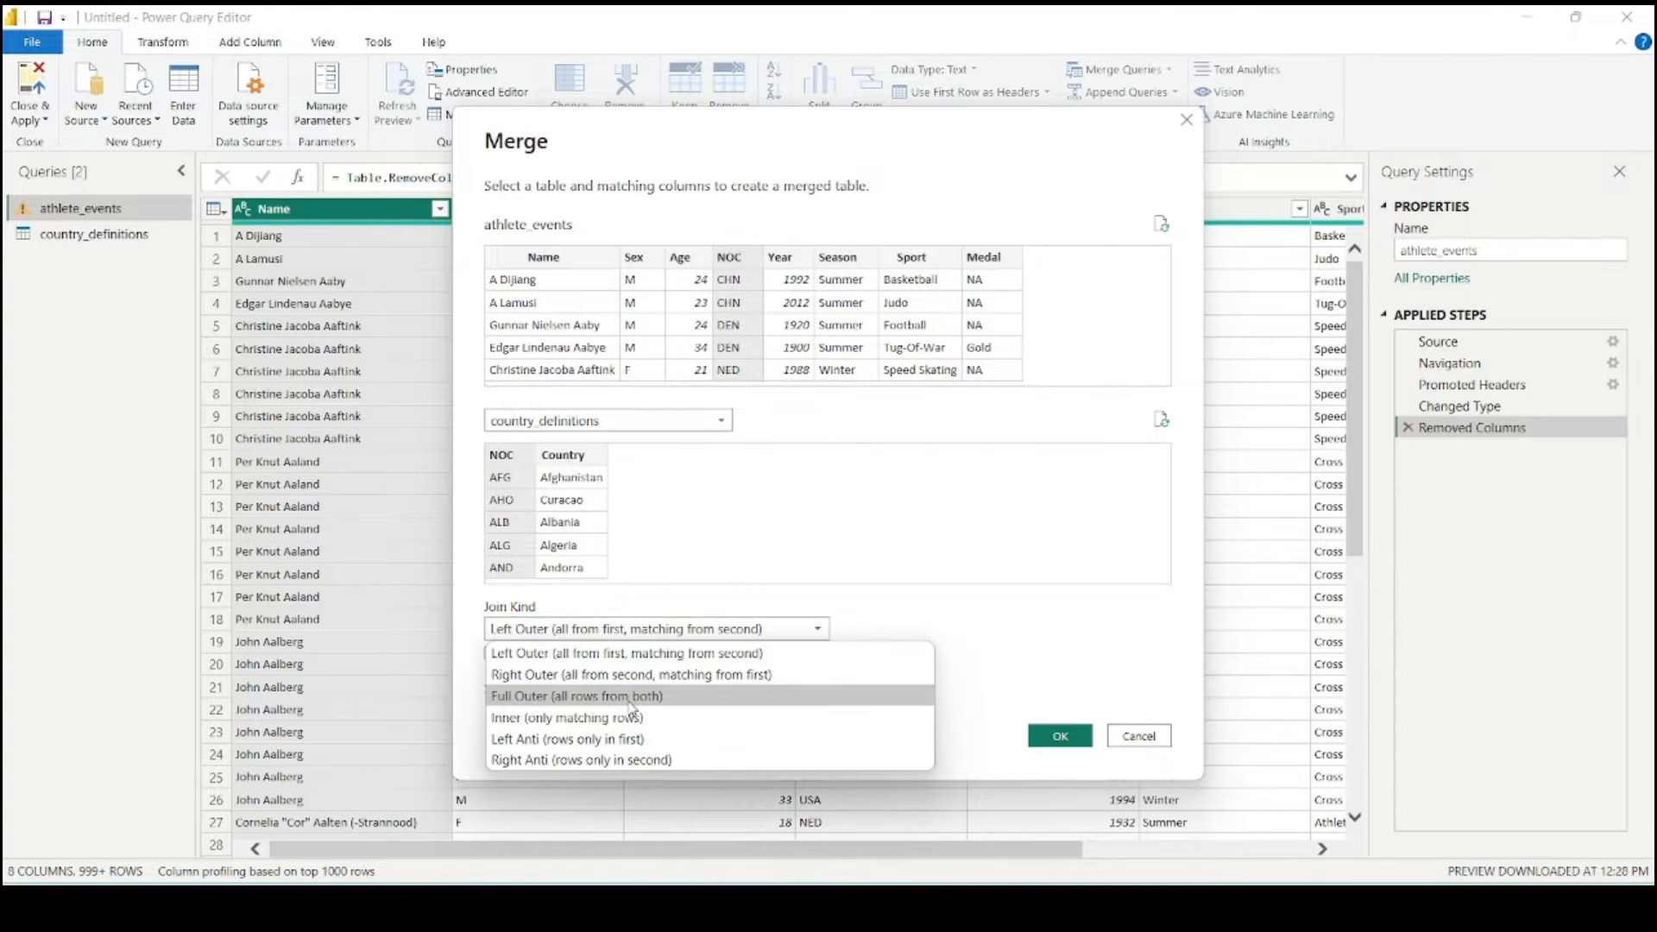
left_click(628, 699)
left_click(1060, 743)
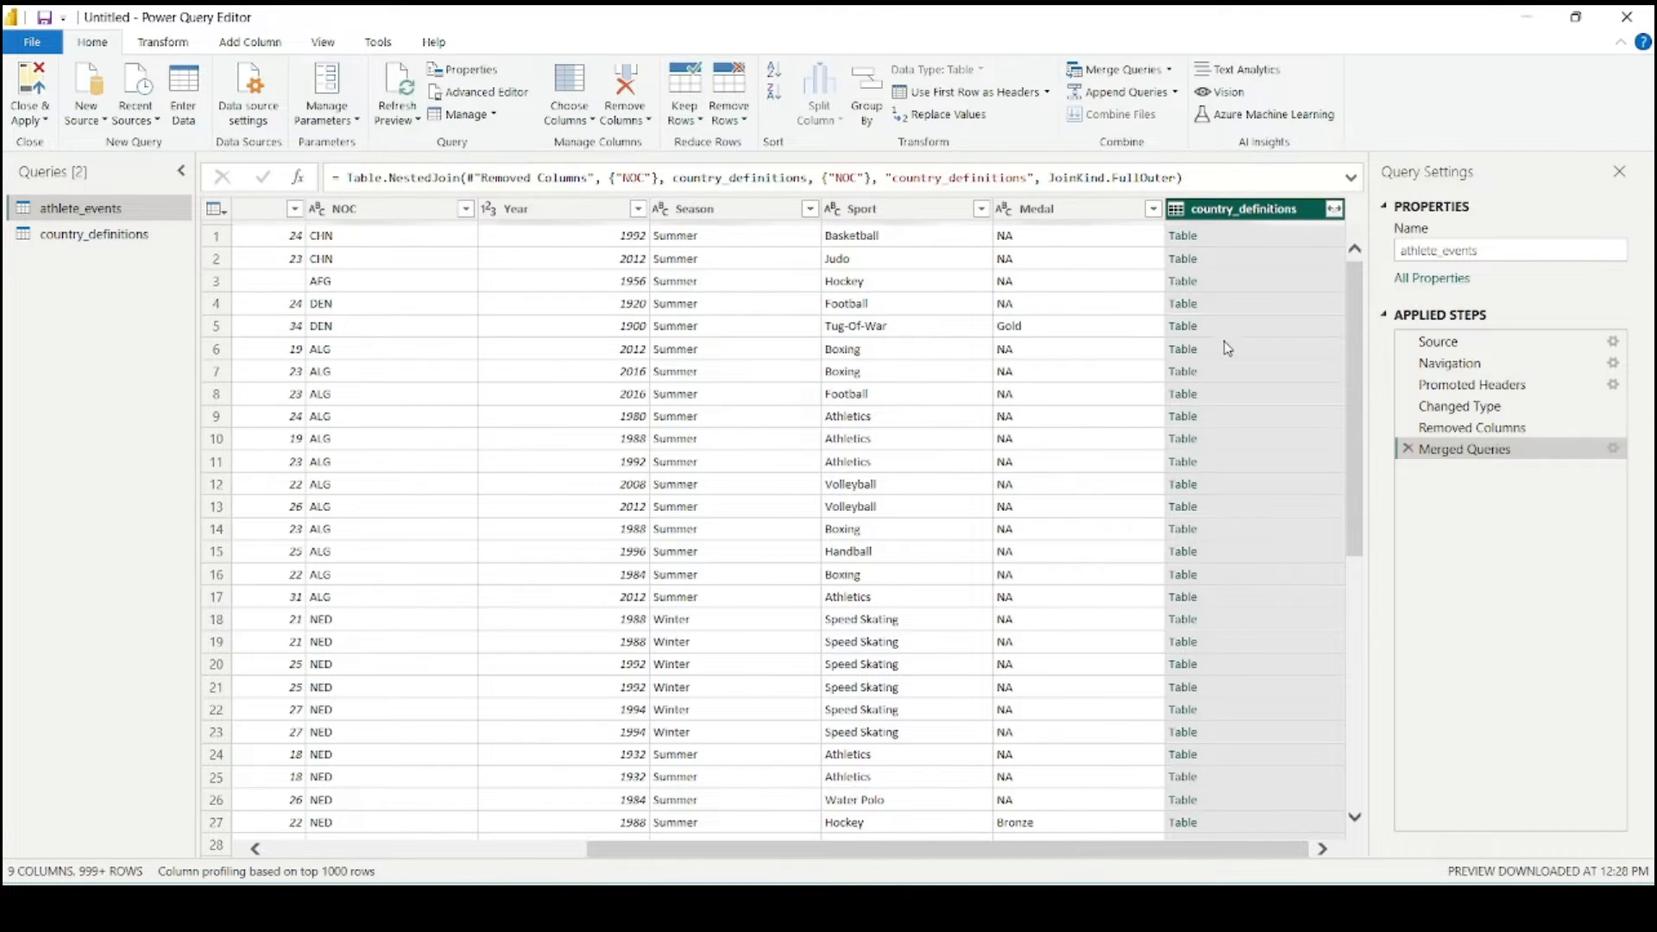
- Expand the merged country_definitions column into its NOC and Country columns, using the original column name as prefix
left_click(1334, 210)
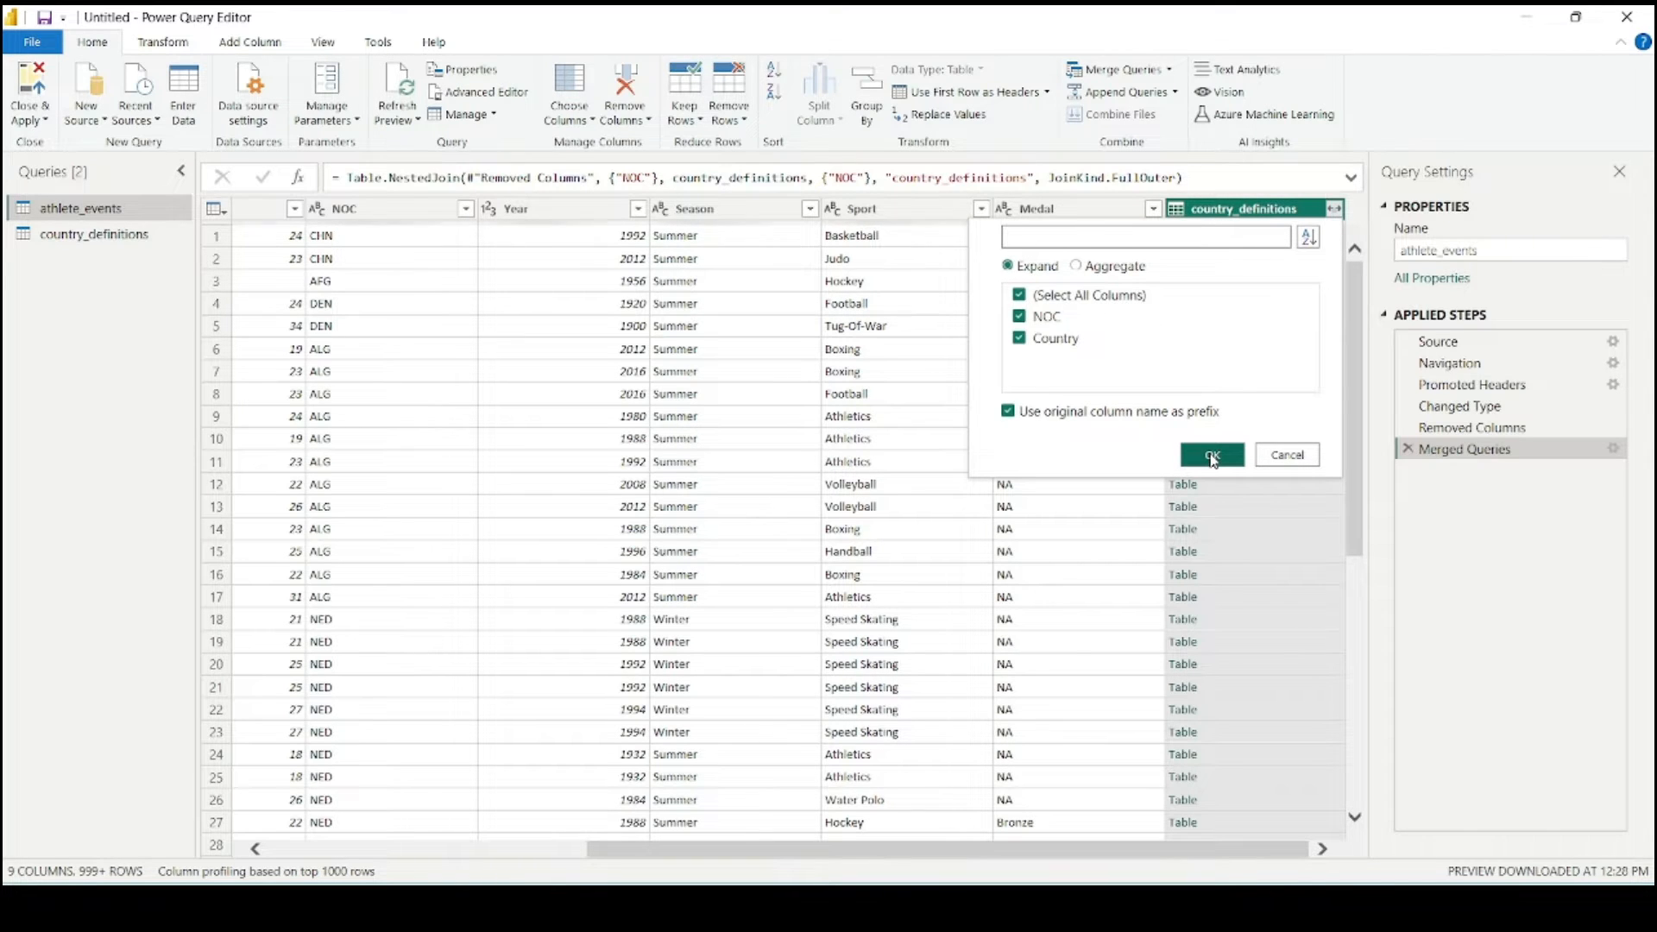
left_click(1212, 455)
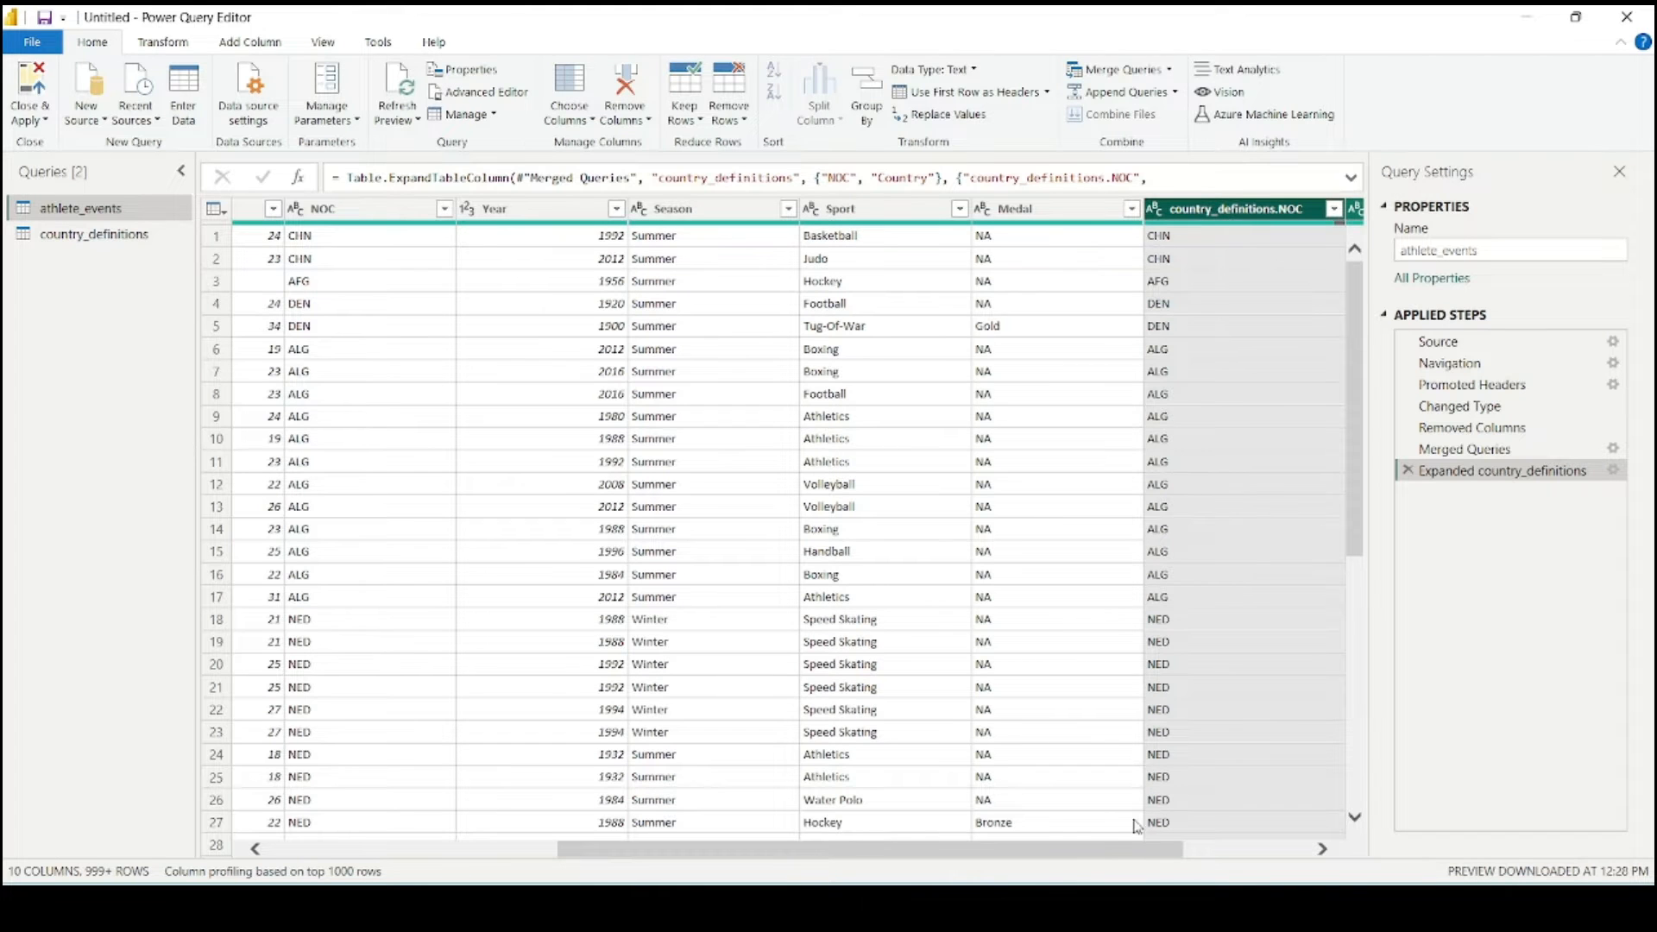
left_click_drag(1073, 851, 1235, 852)
left_click(1063, 581)
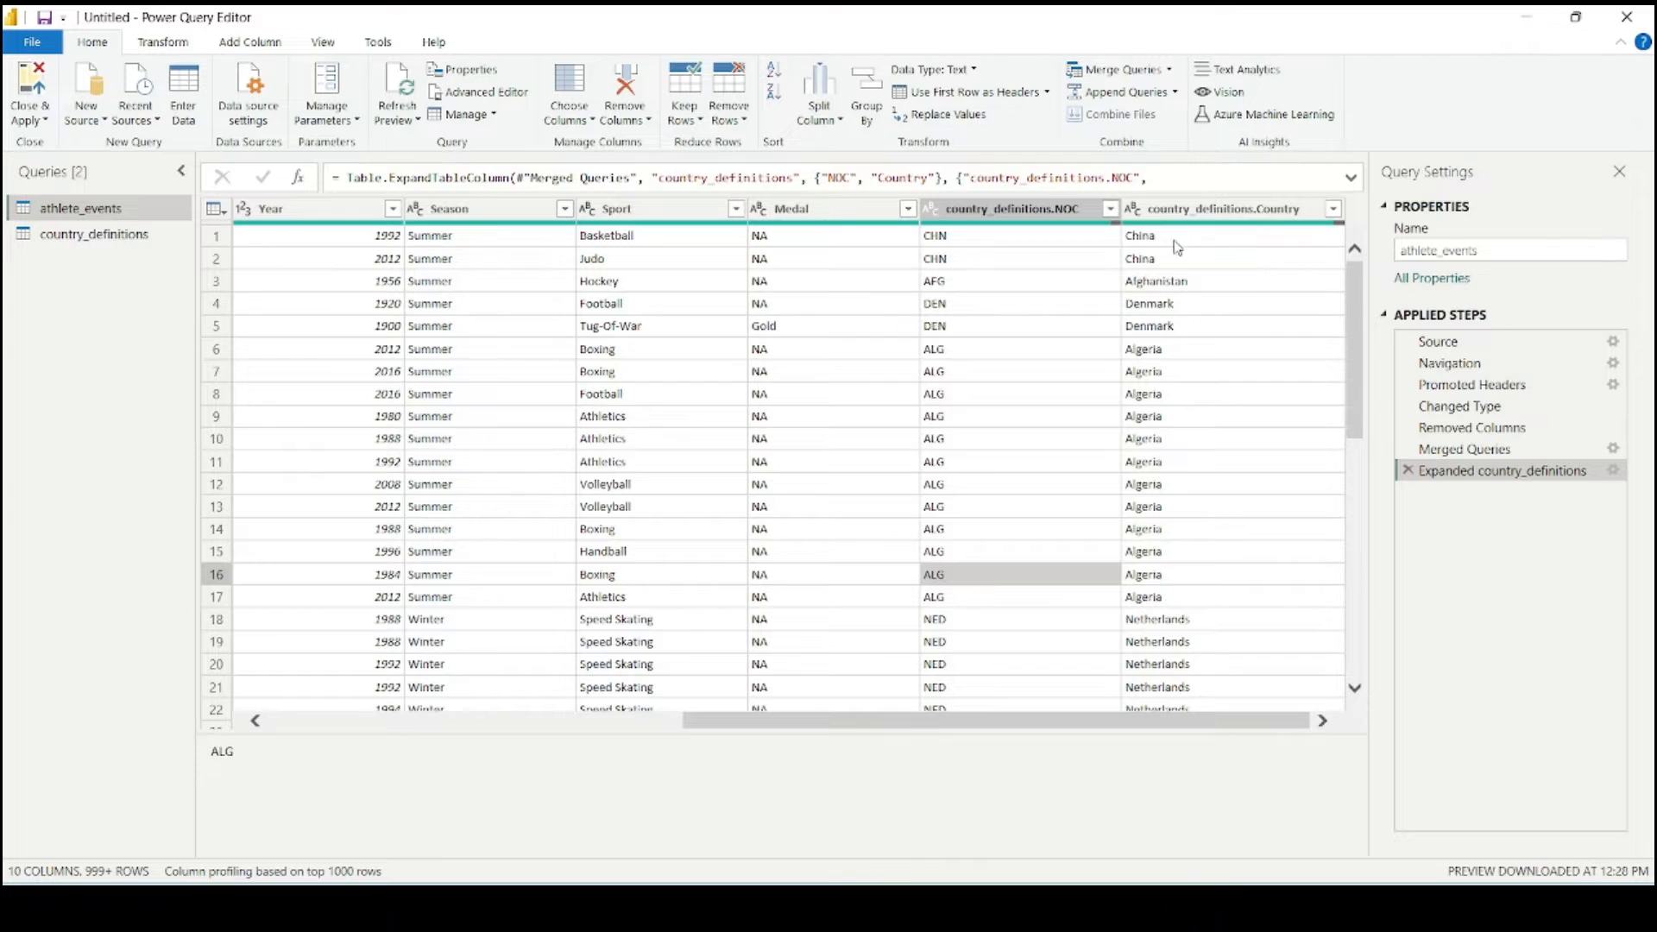
- Remove the NOC and country_definitions.NOC columns from the athlete_events query
left_click(1253, 209)
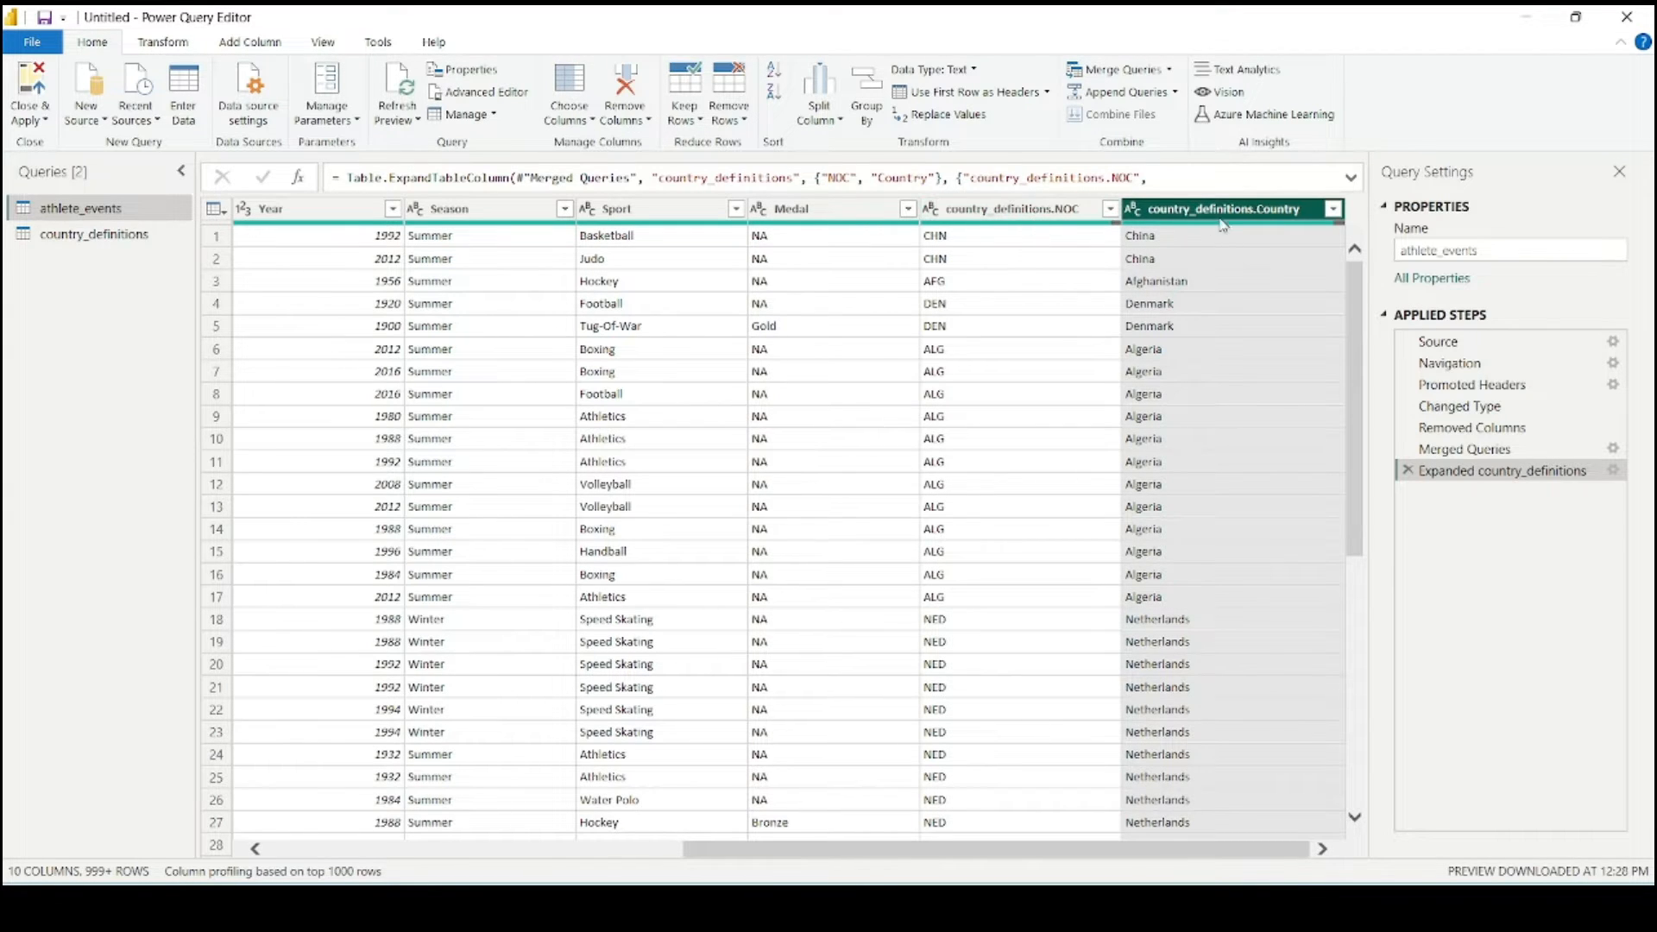
left_click(1038, 216)
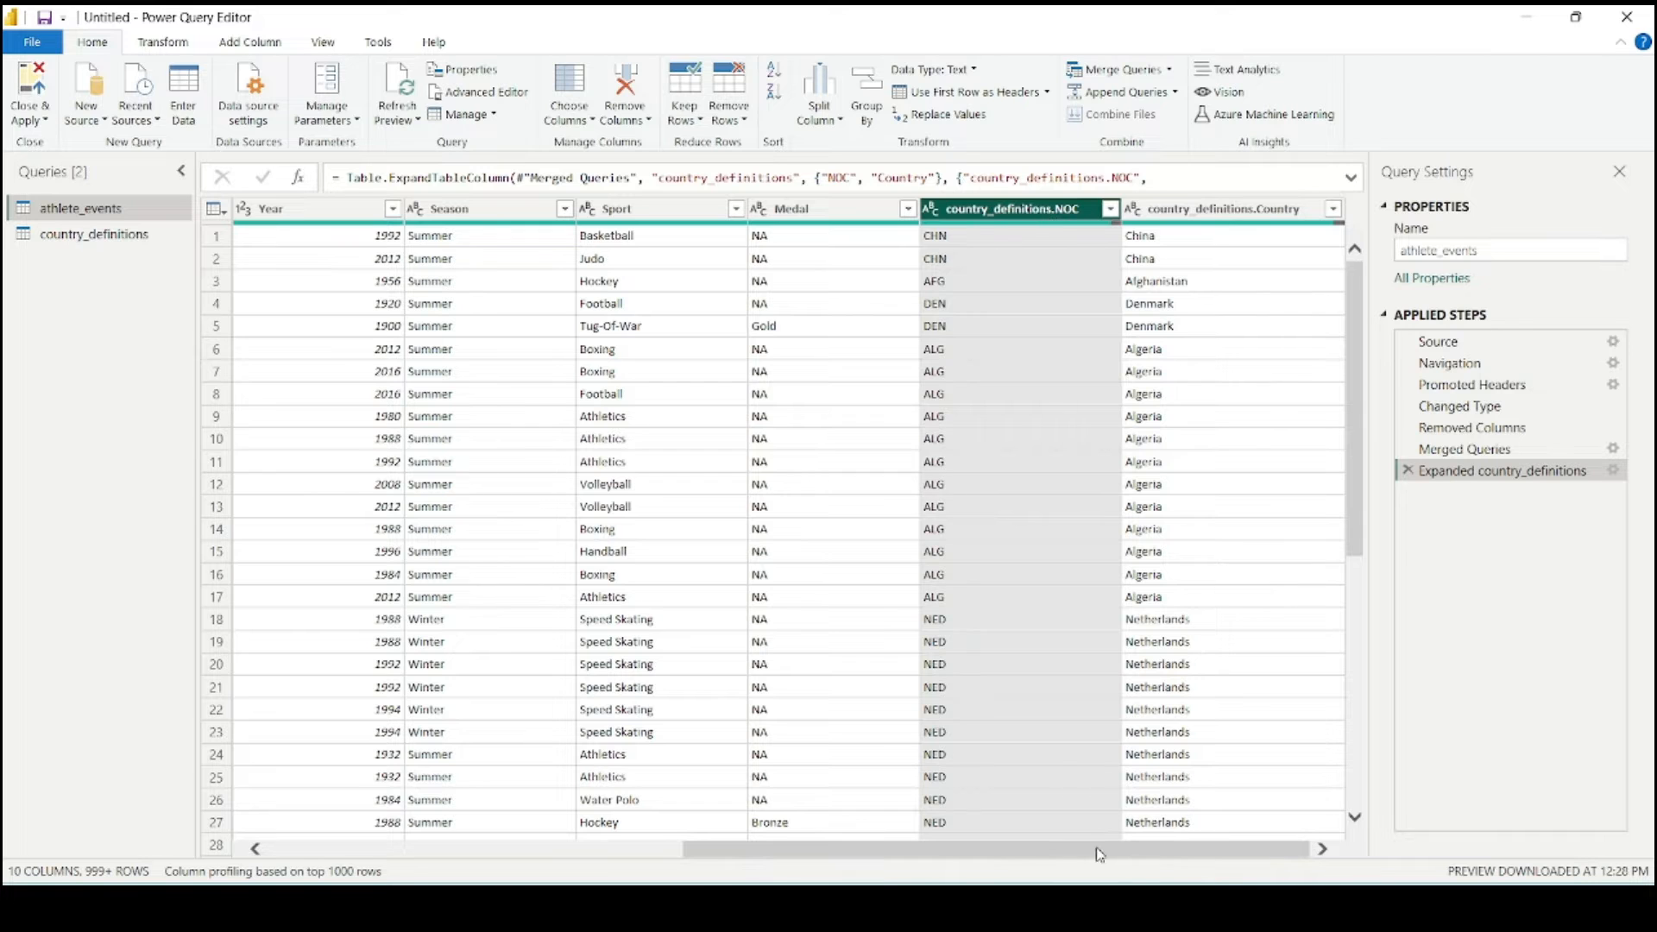
left_click_drag(1098, 854, 852, 850)
left_click(552, 213)
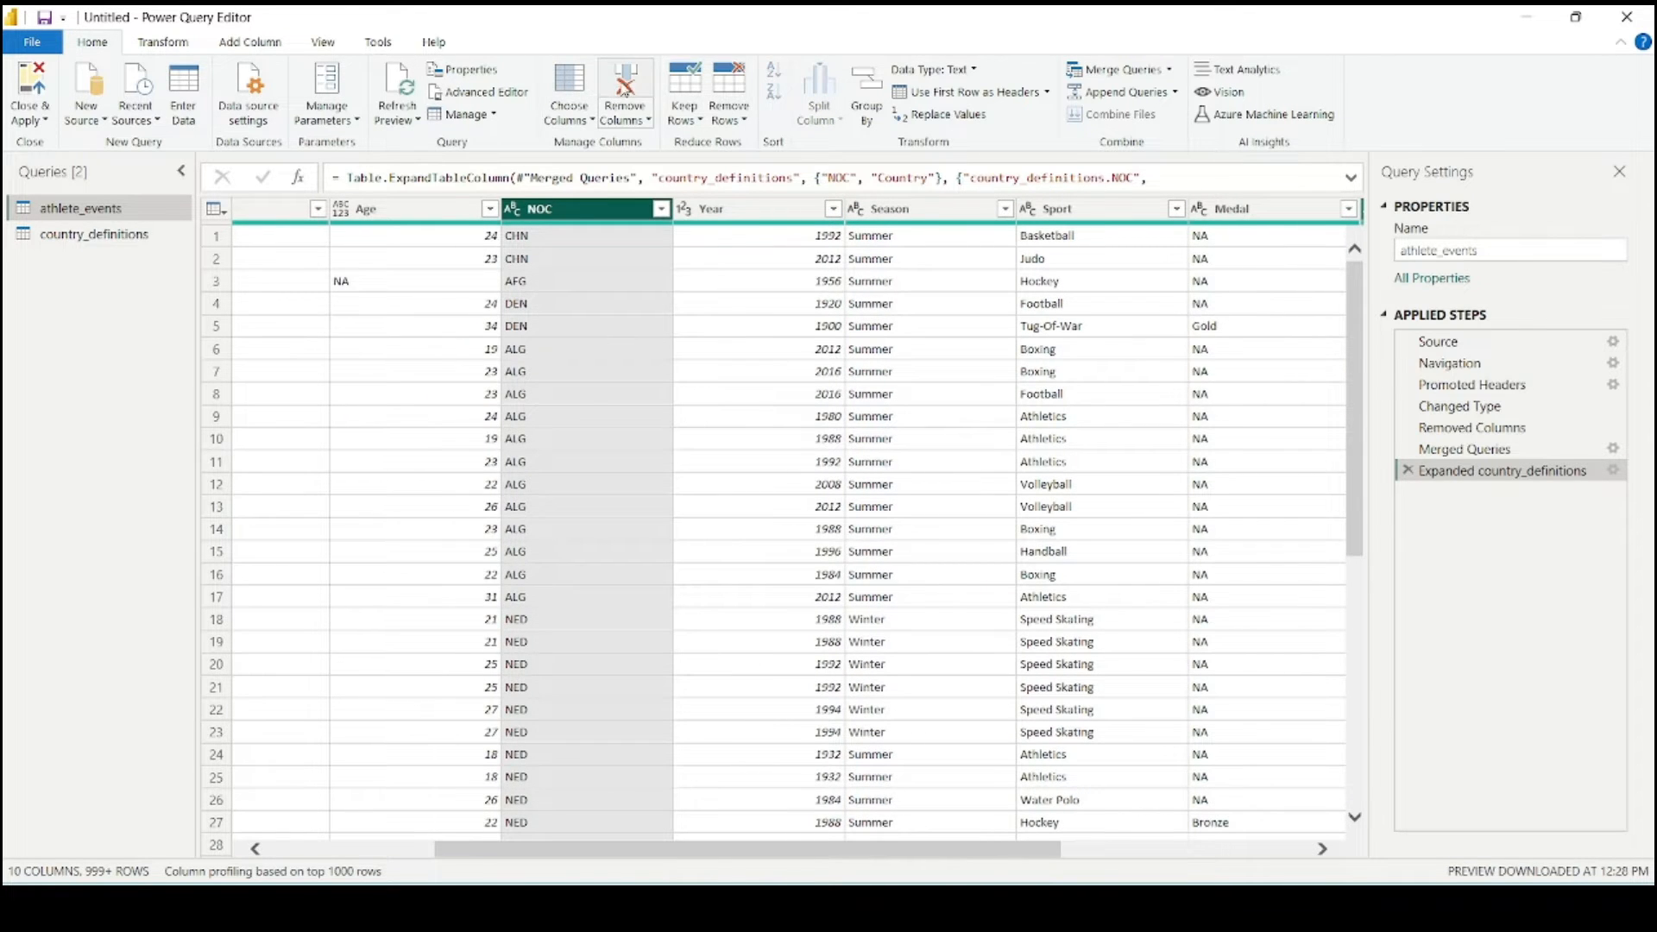
left_click(624, 87)
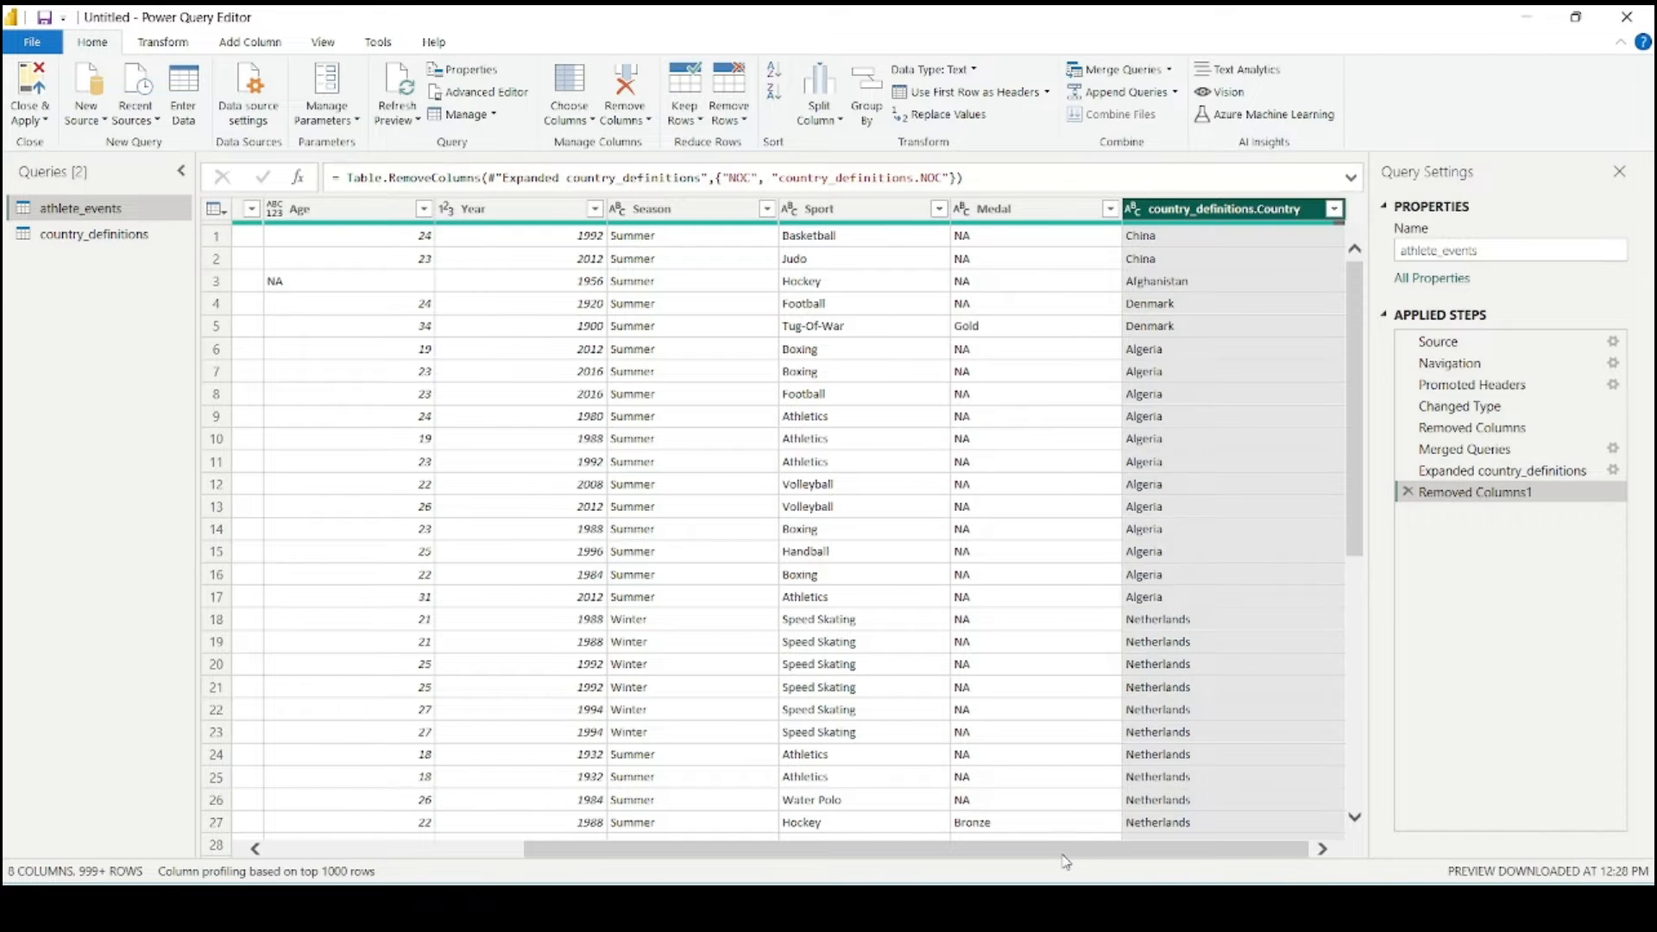
- Rename the country_definitions.Country column as Country
double_click(1224, 209)
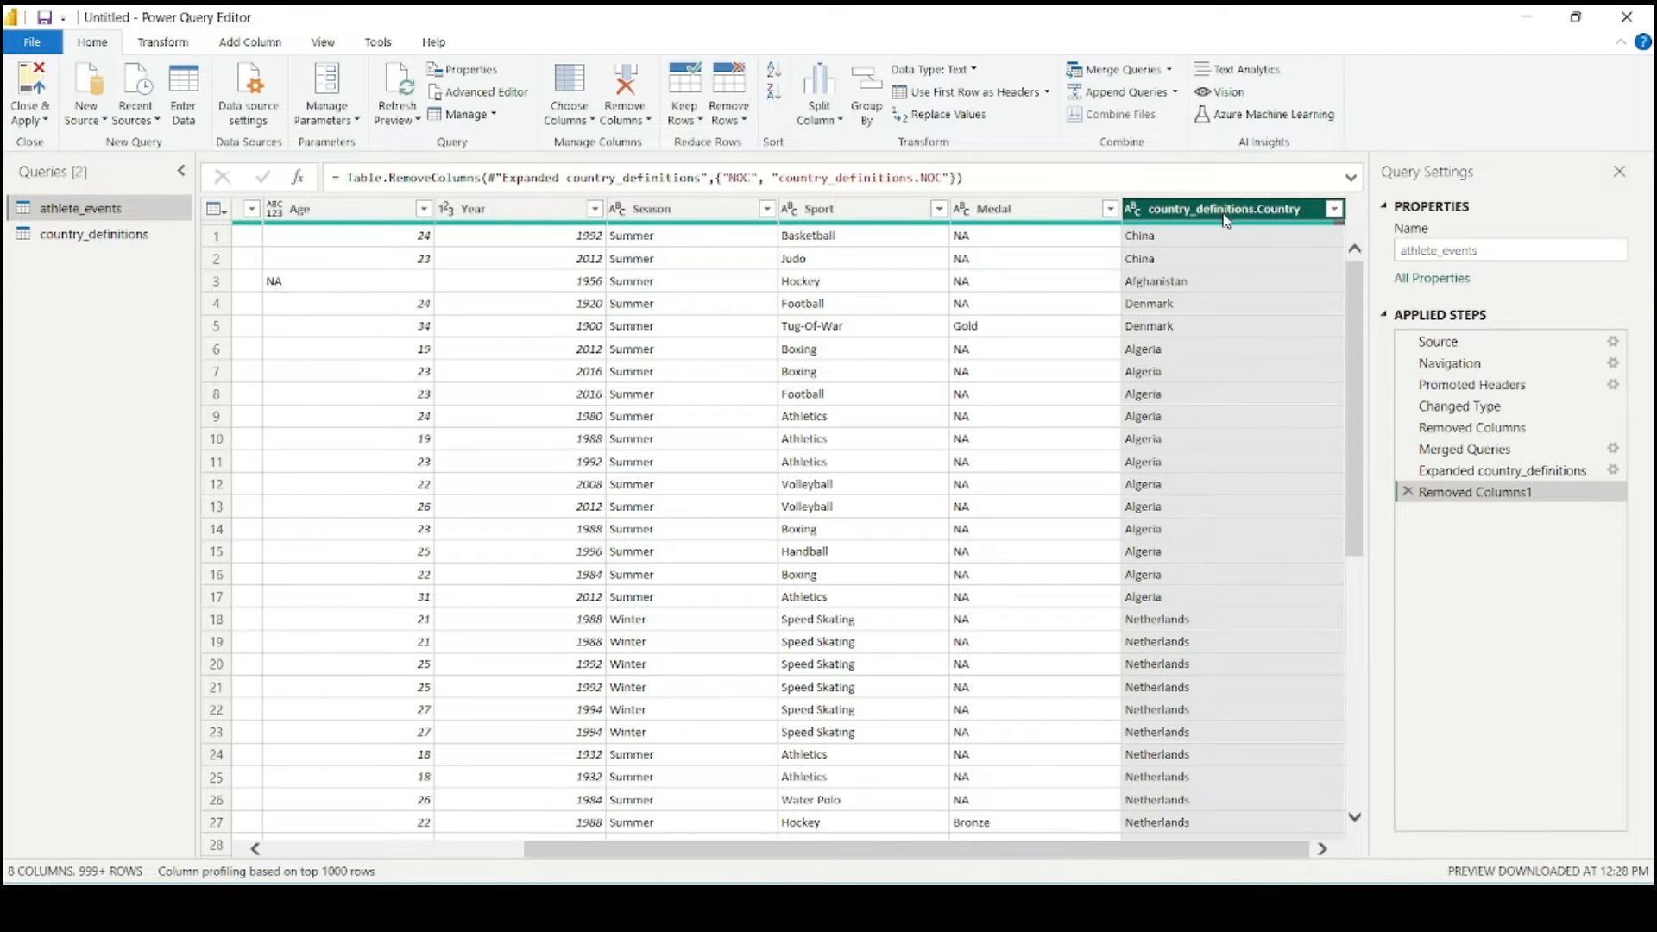
left_click(1225, 209)
key("ctrl+a")
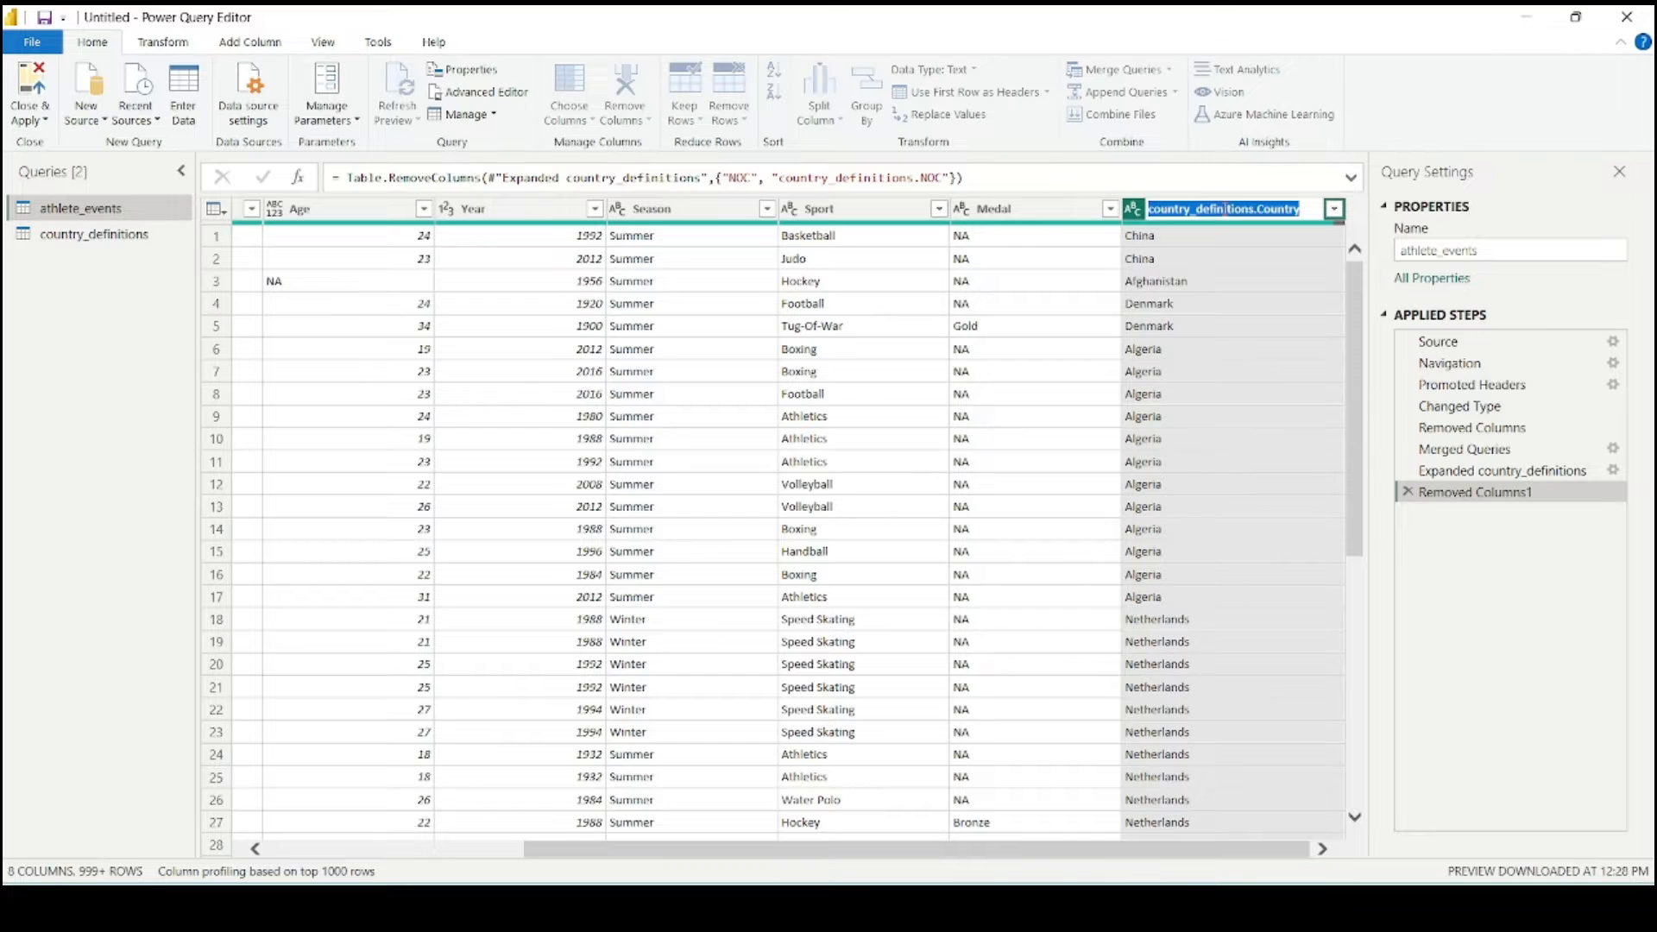
type("Country")
key("Return")
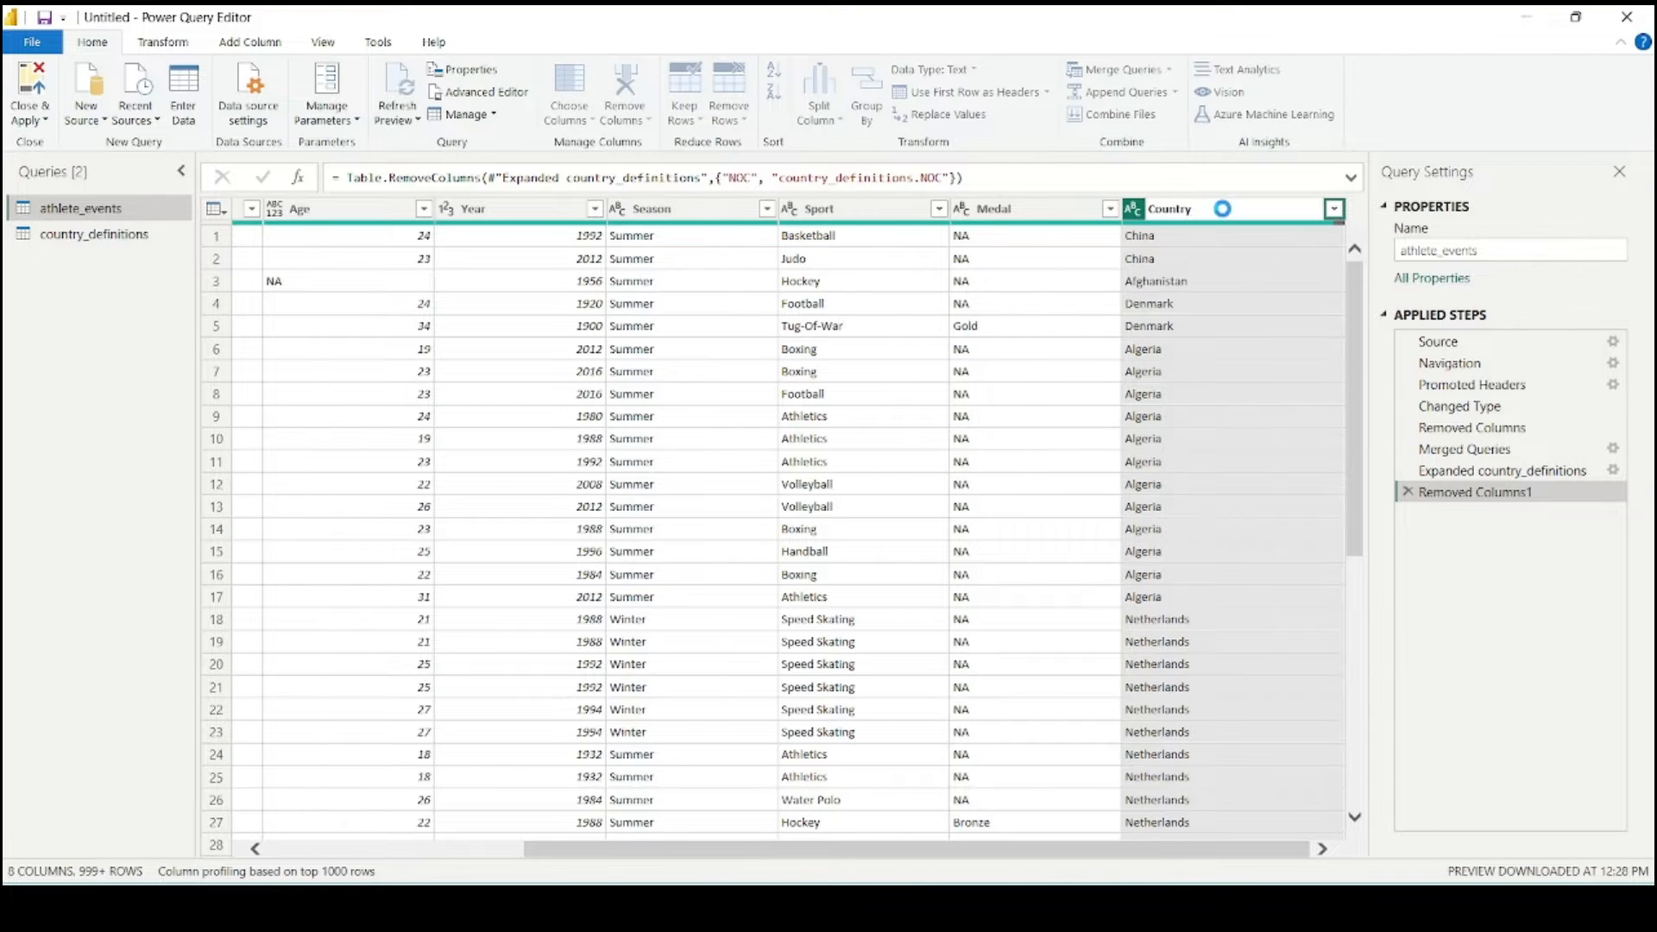
- Rename the Sex column of the athlete_events query as Gender
left_click_drag(996, 853, 759, 849)
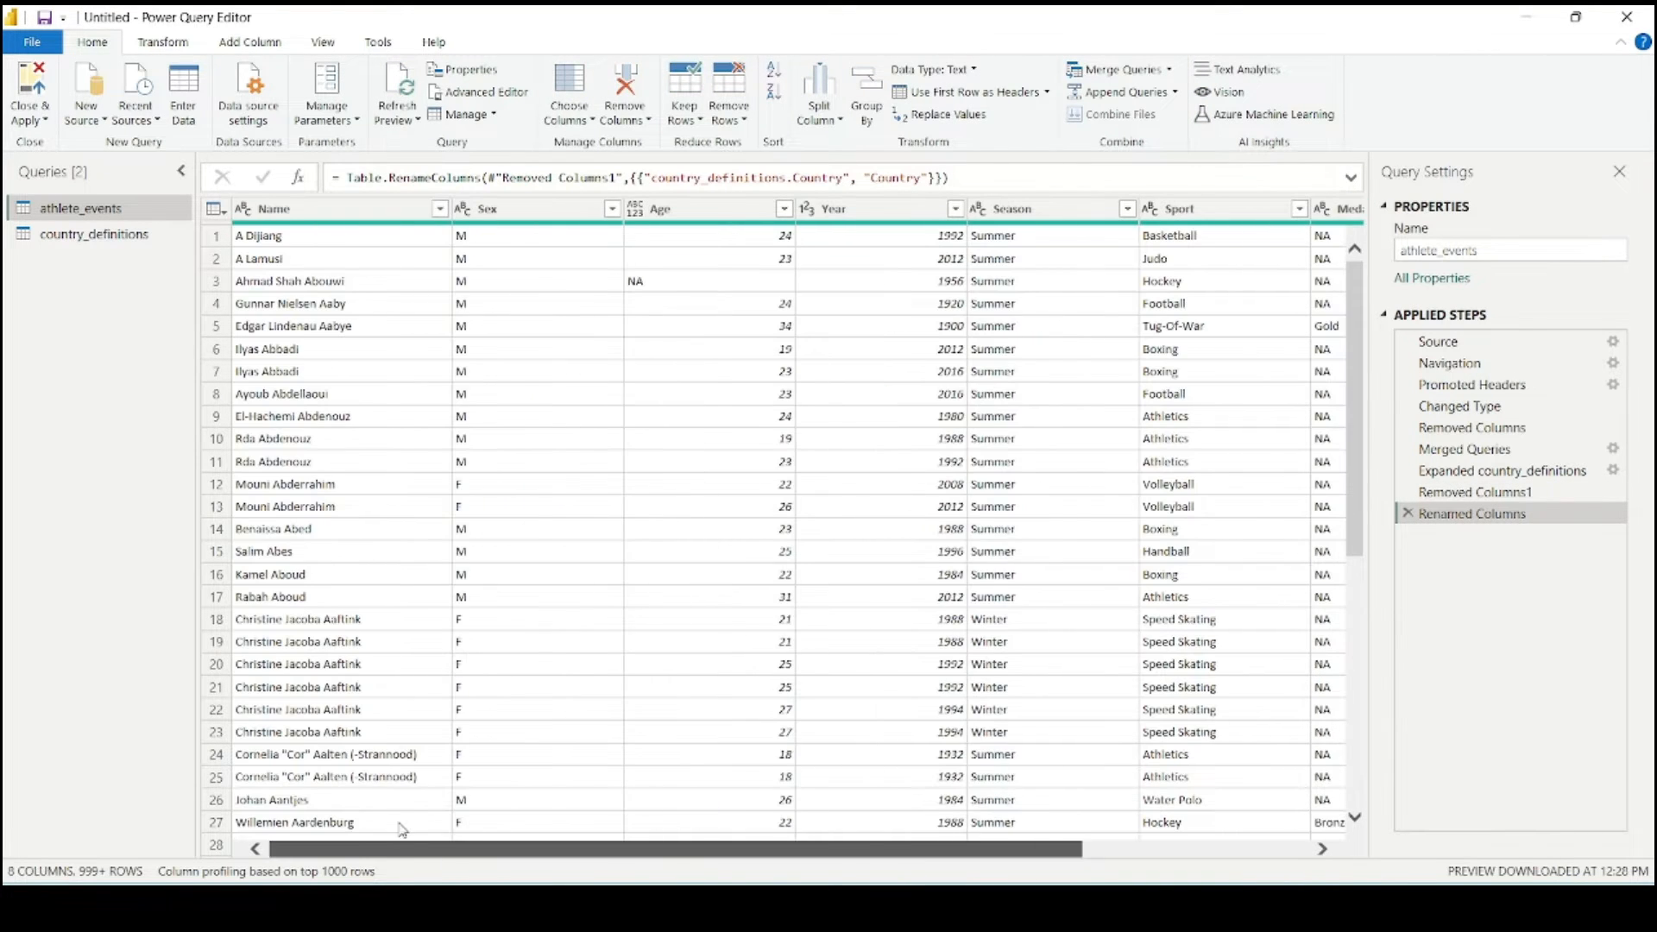
double_click(480, 223)
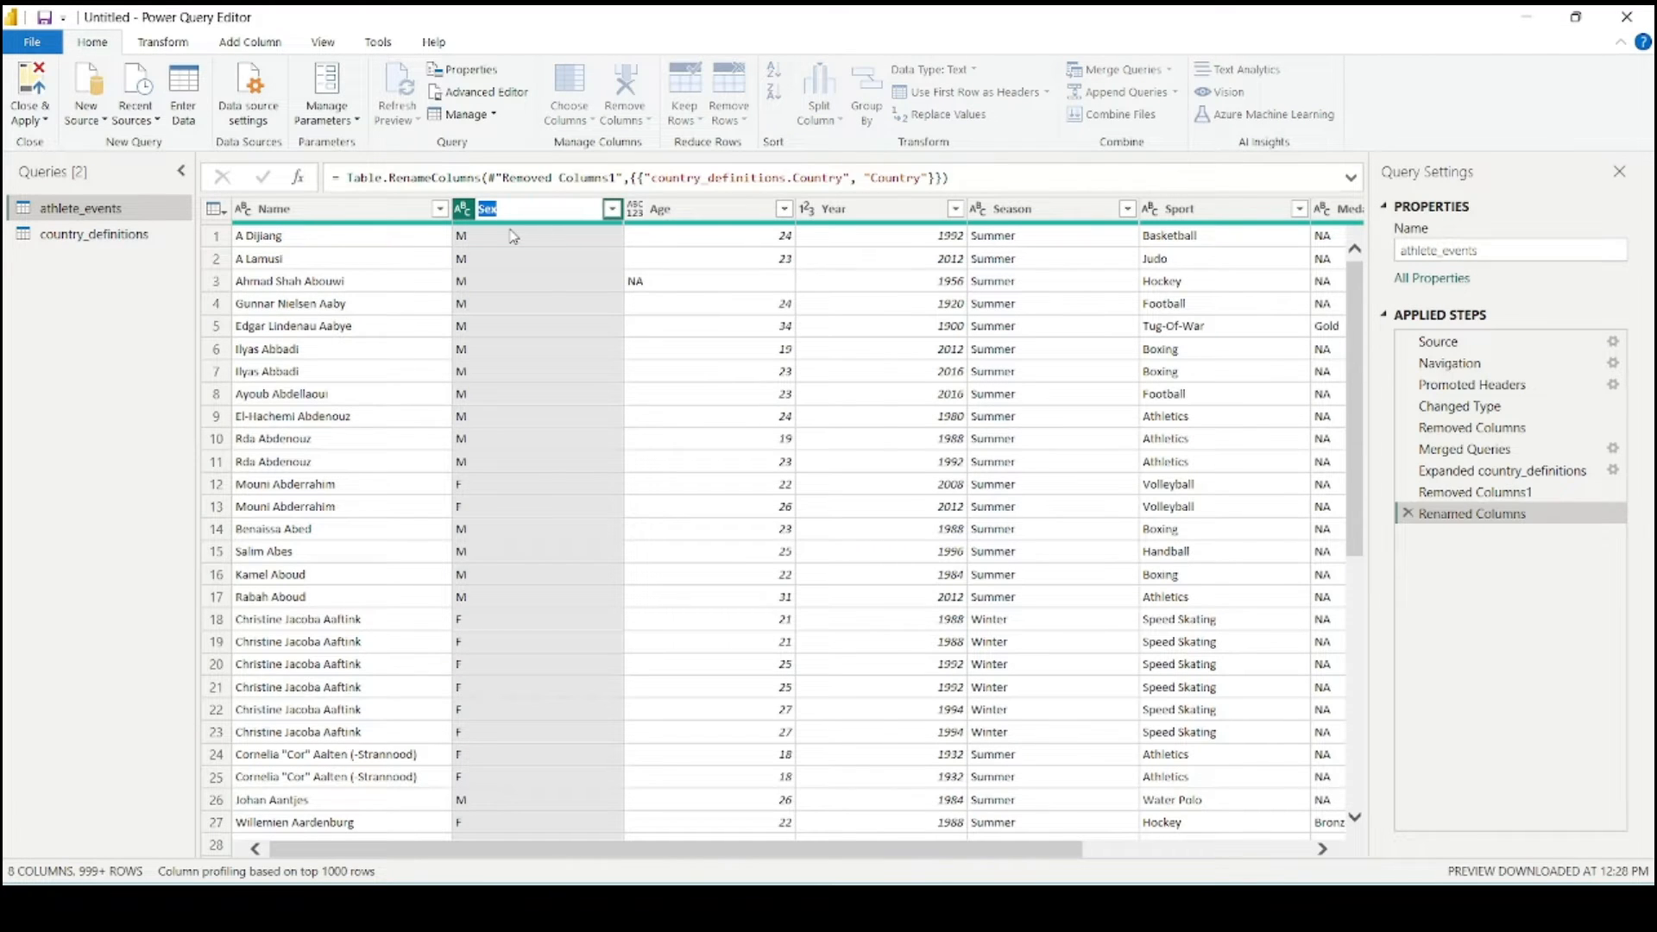
type("Gender")
left_click(513, 237)
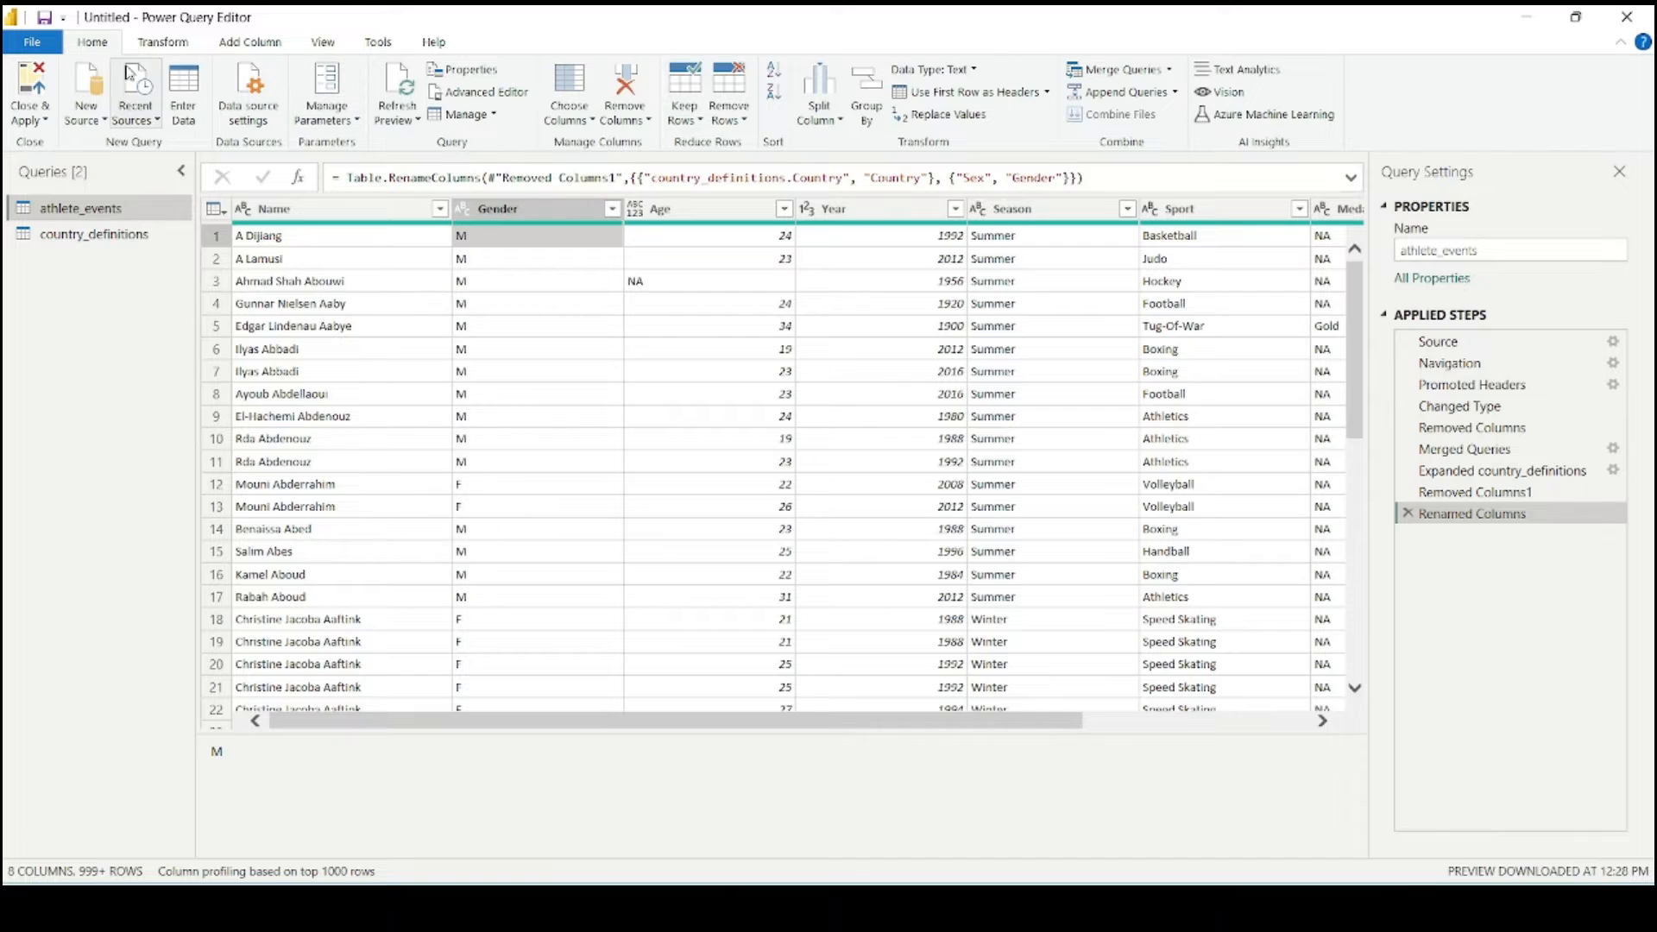
- Replace the value M with Male in the Gender column
left_click(165, 45)
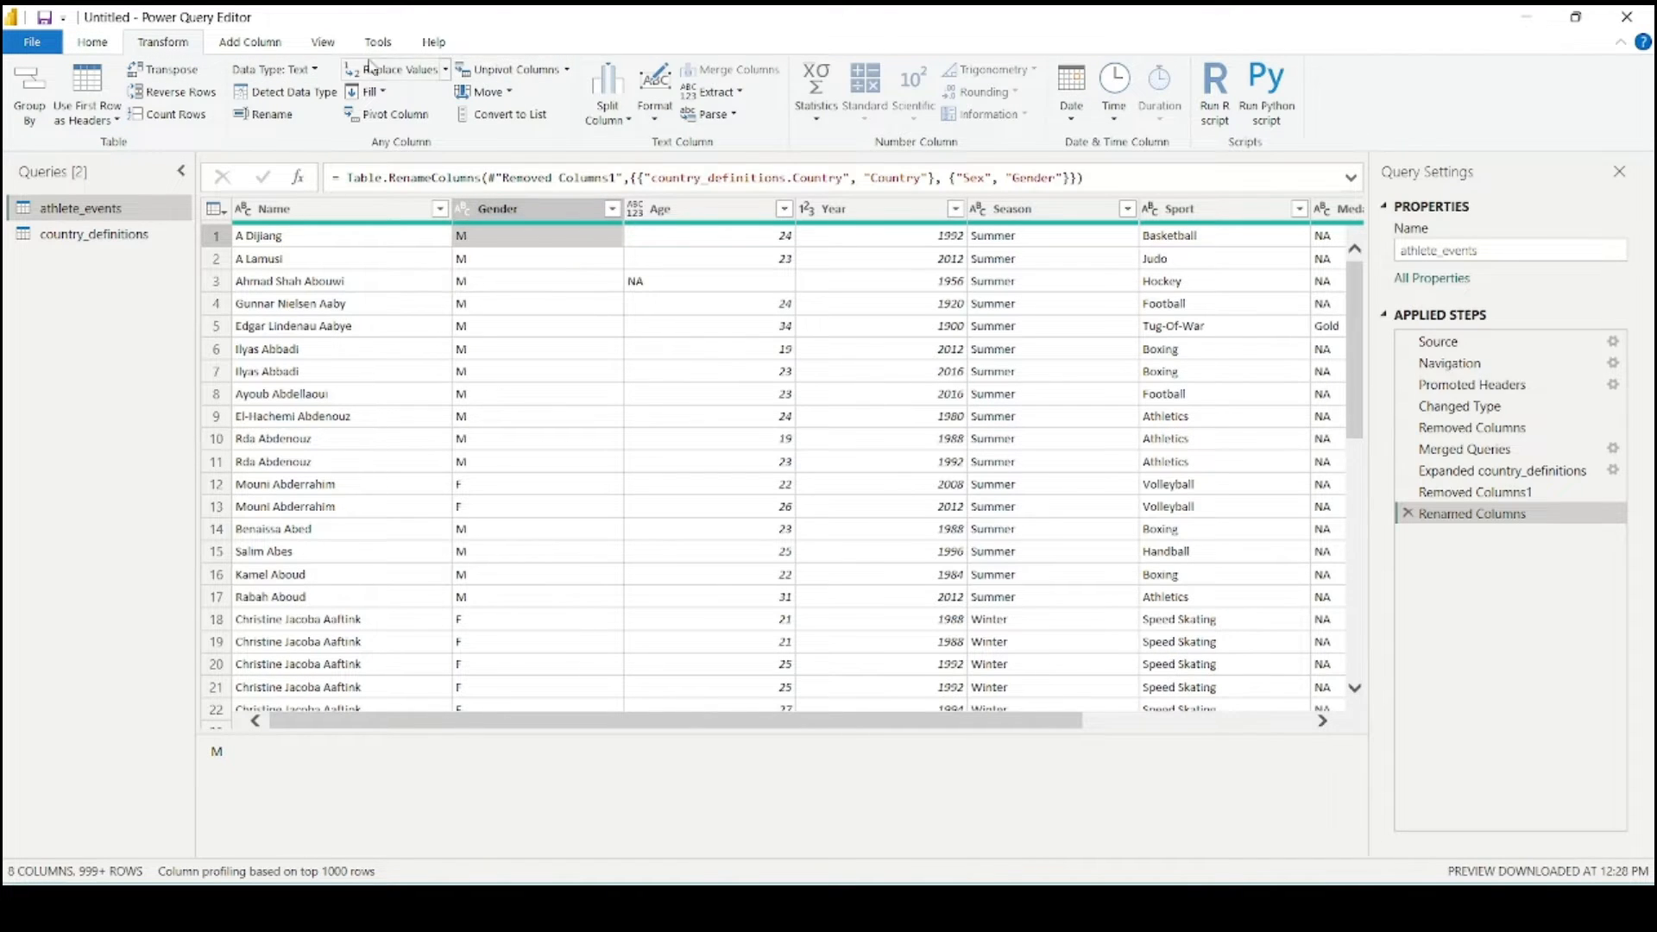
left_click(431, 71)
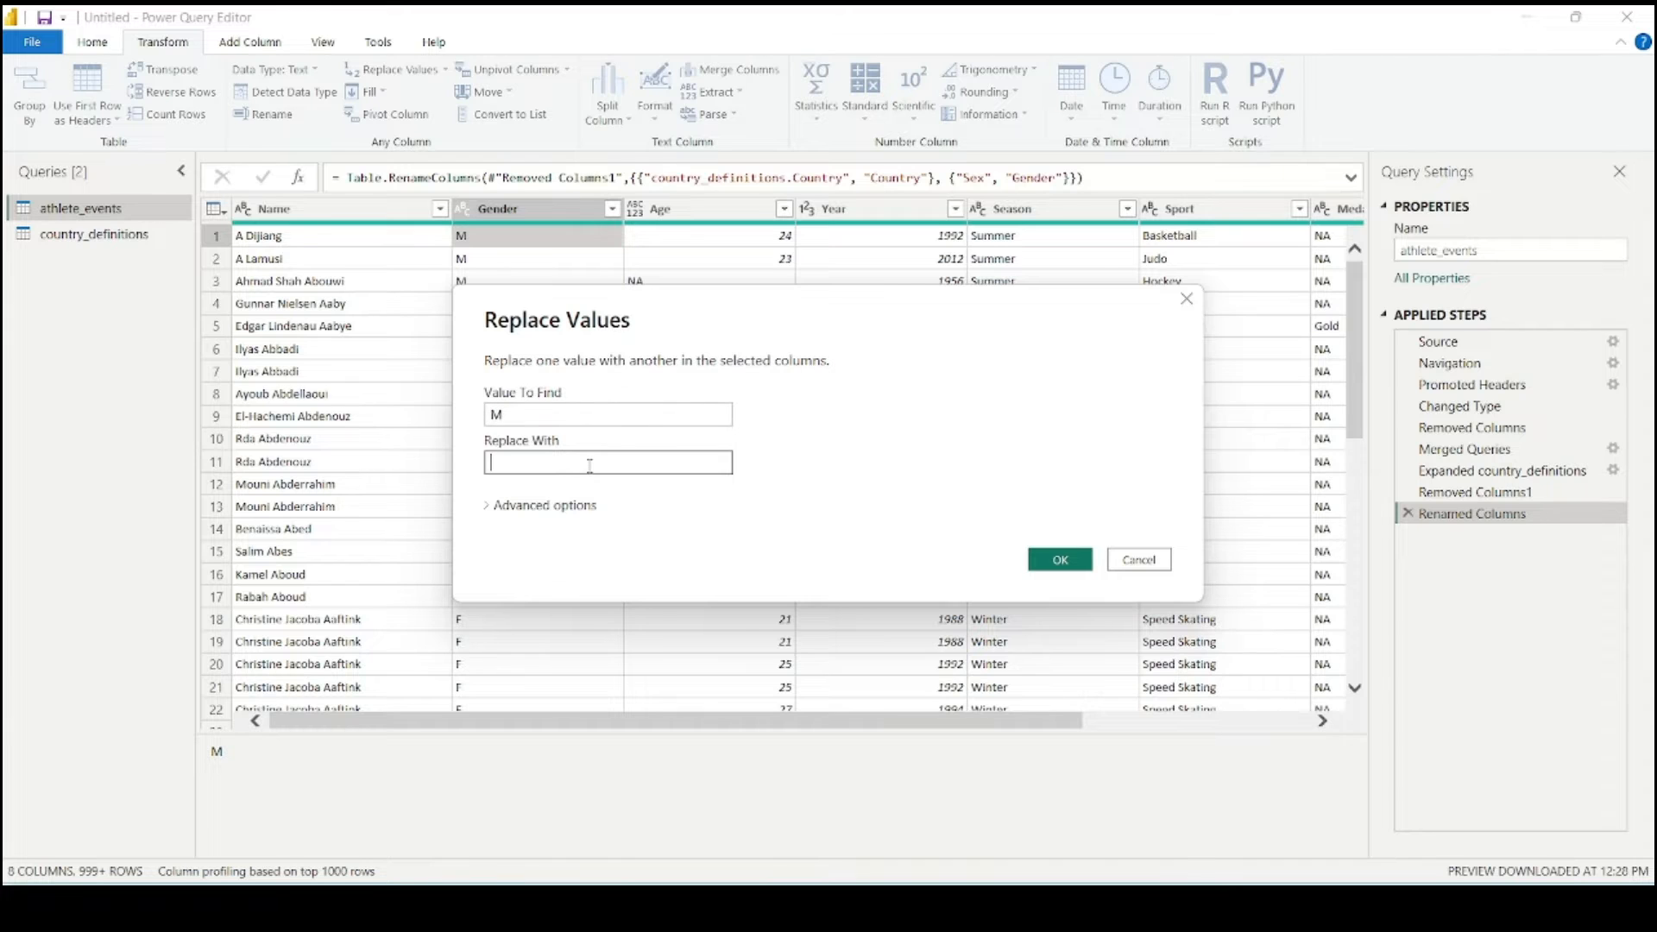
type("le")
key("Return")
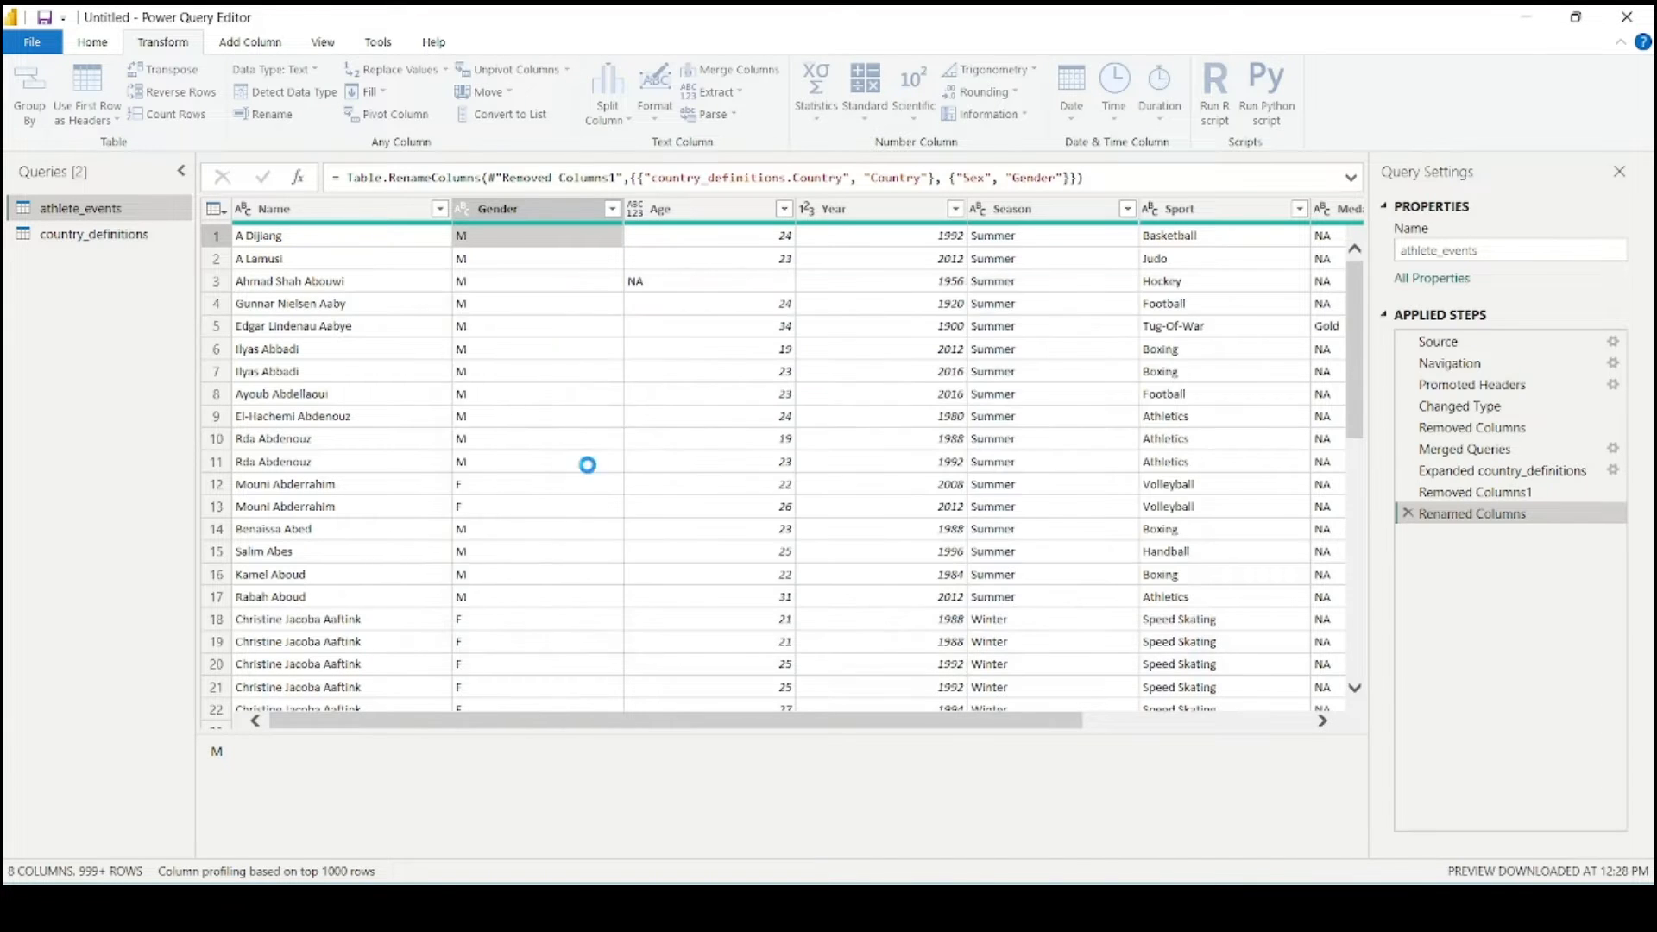
- Replace the value F with Female in the Gender column
left_click(515, 485)
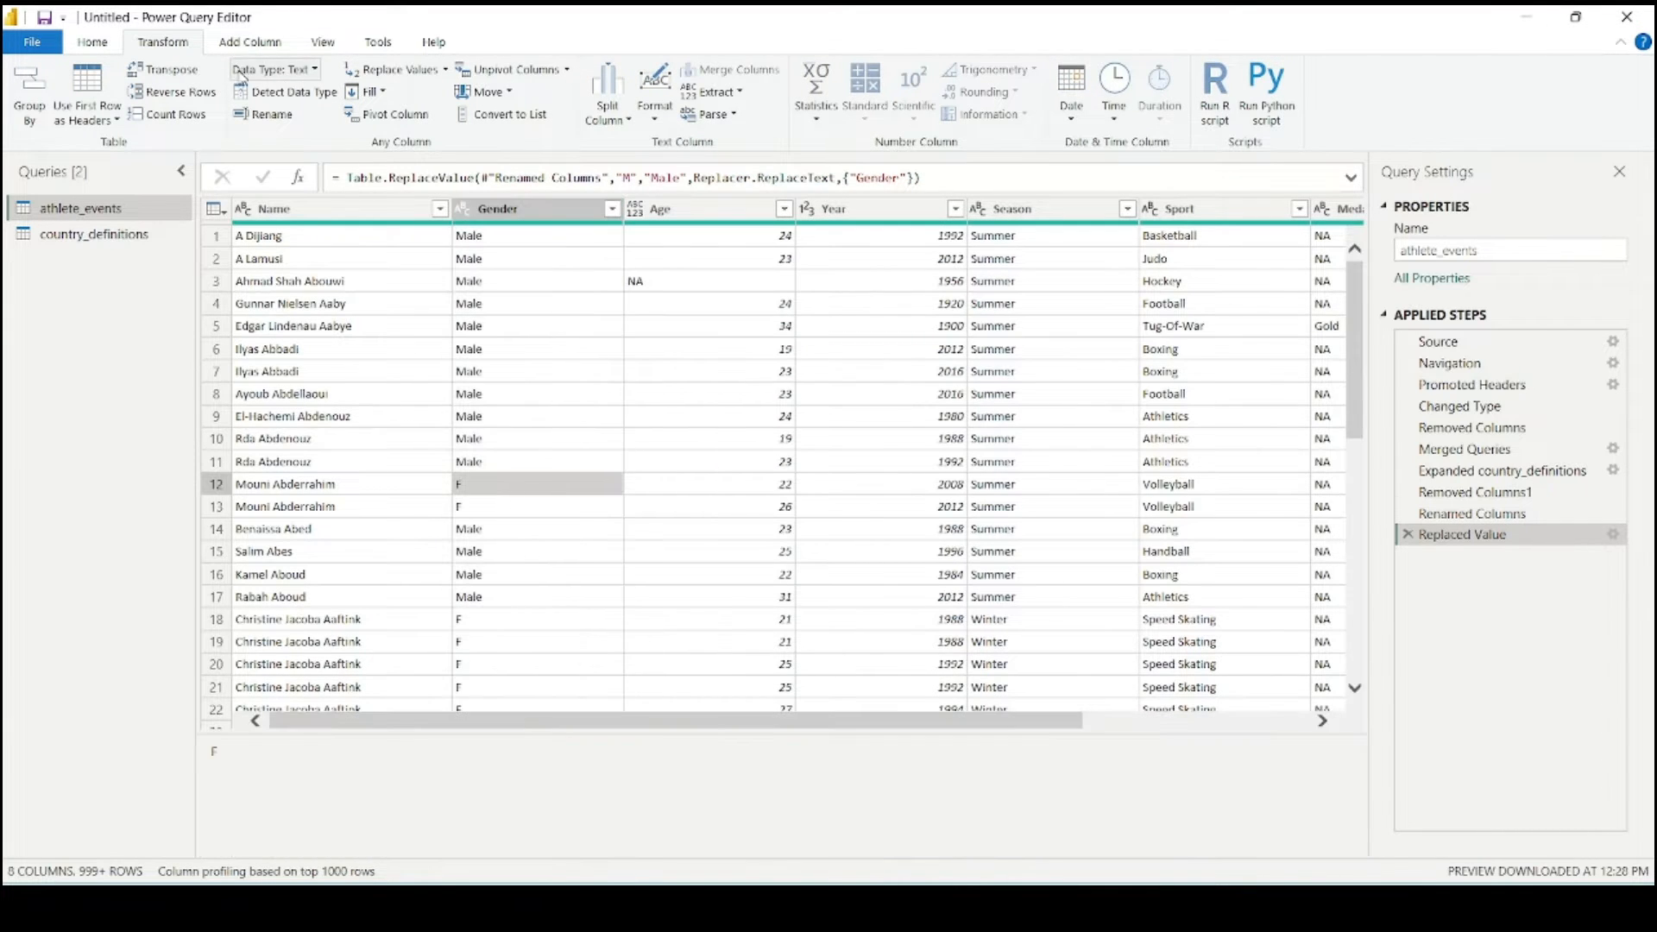
left_click(404, 69)
type("F")
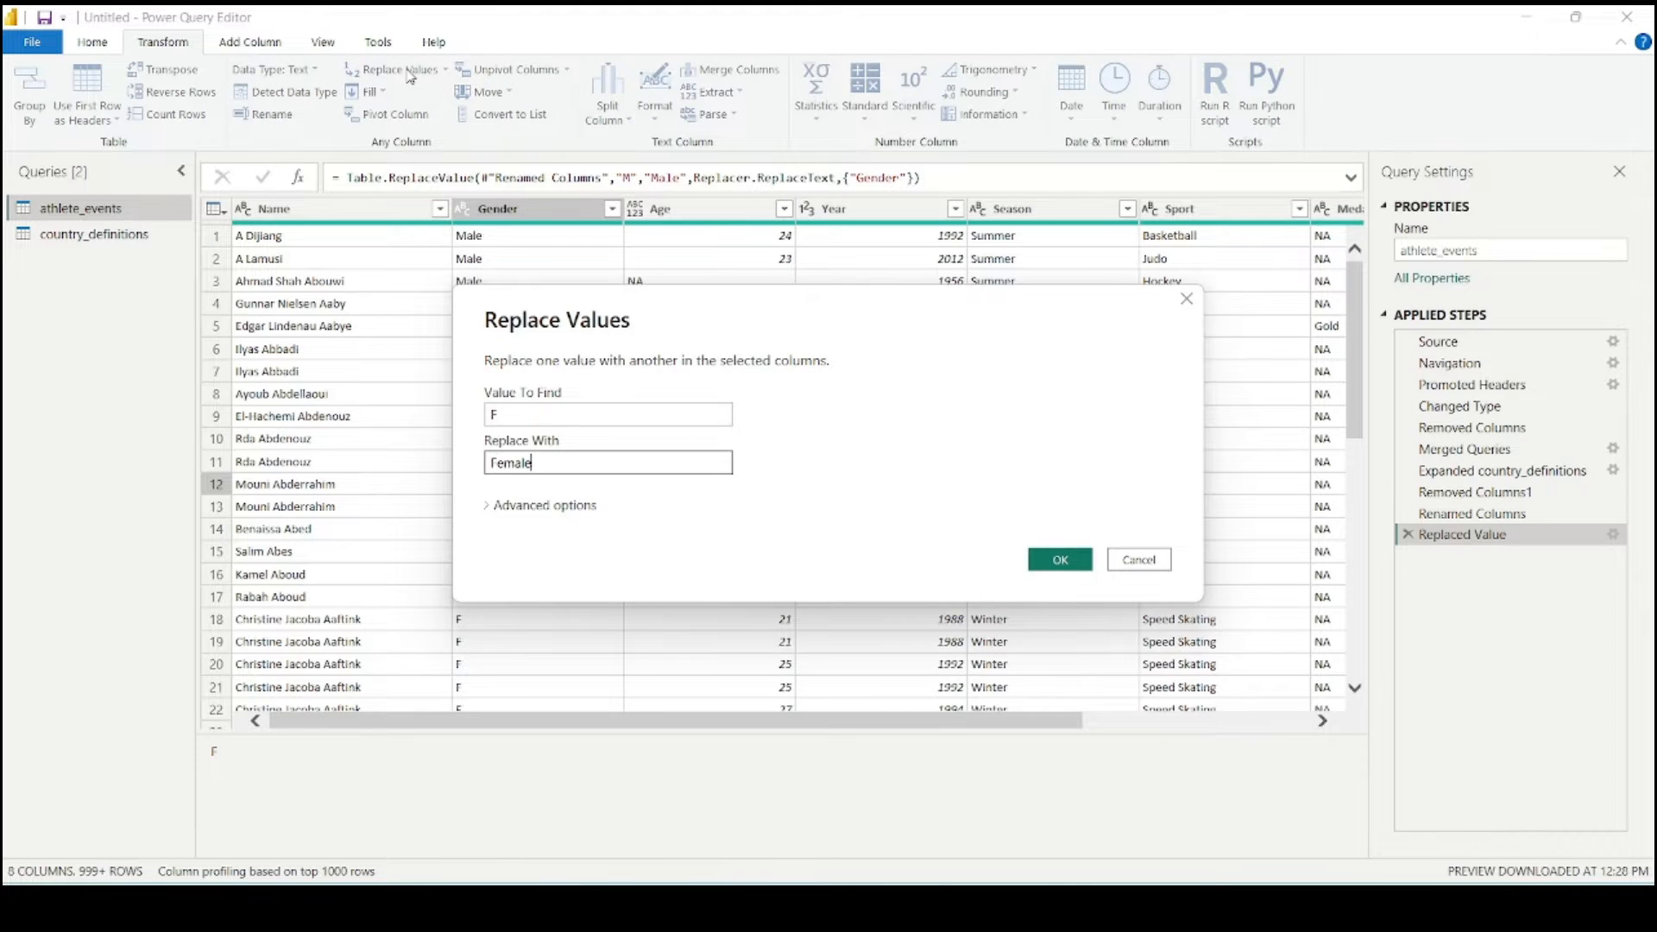
type("emale")
key("Return")
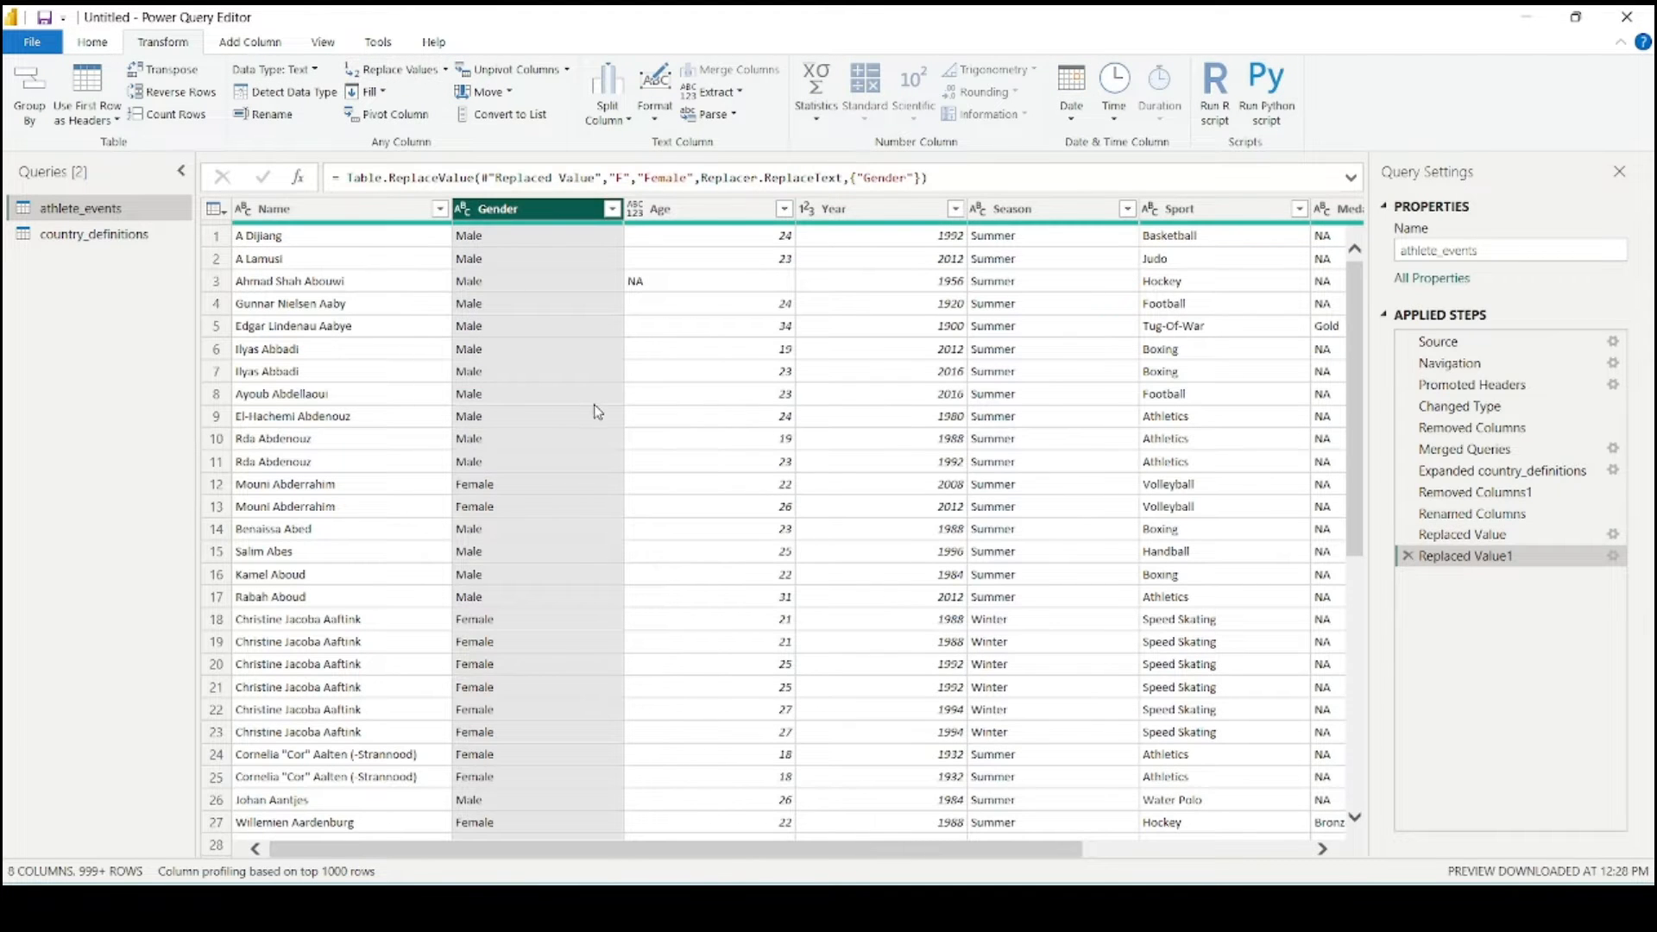
- Examine the distinct values of the Age column for missing entries without applying a filter
left_click(702, 285)
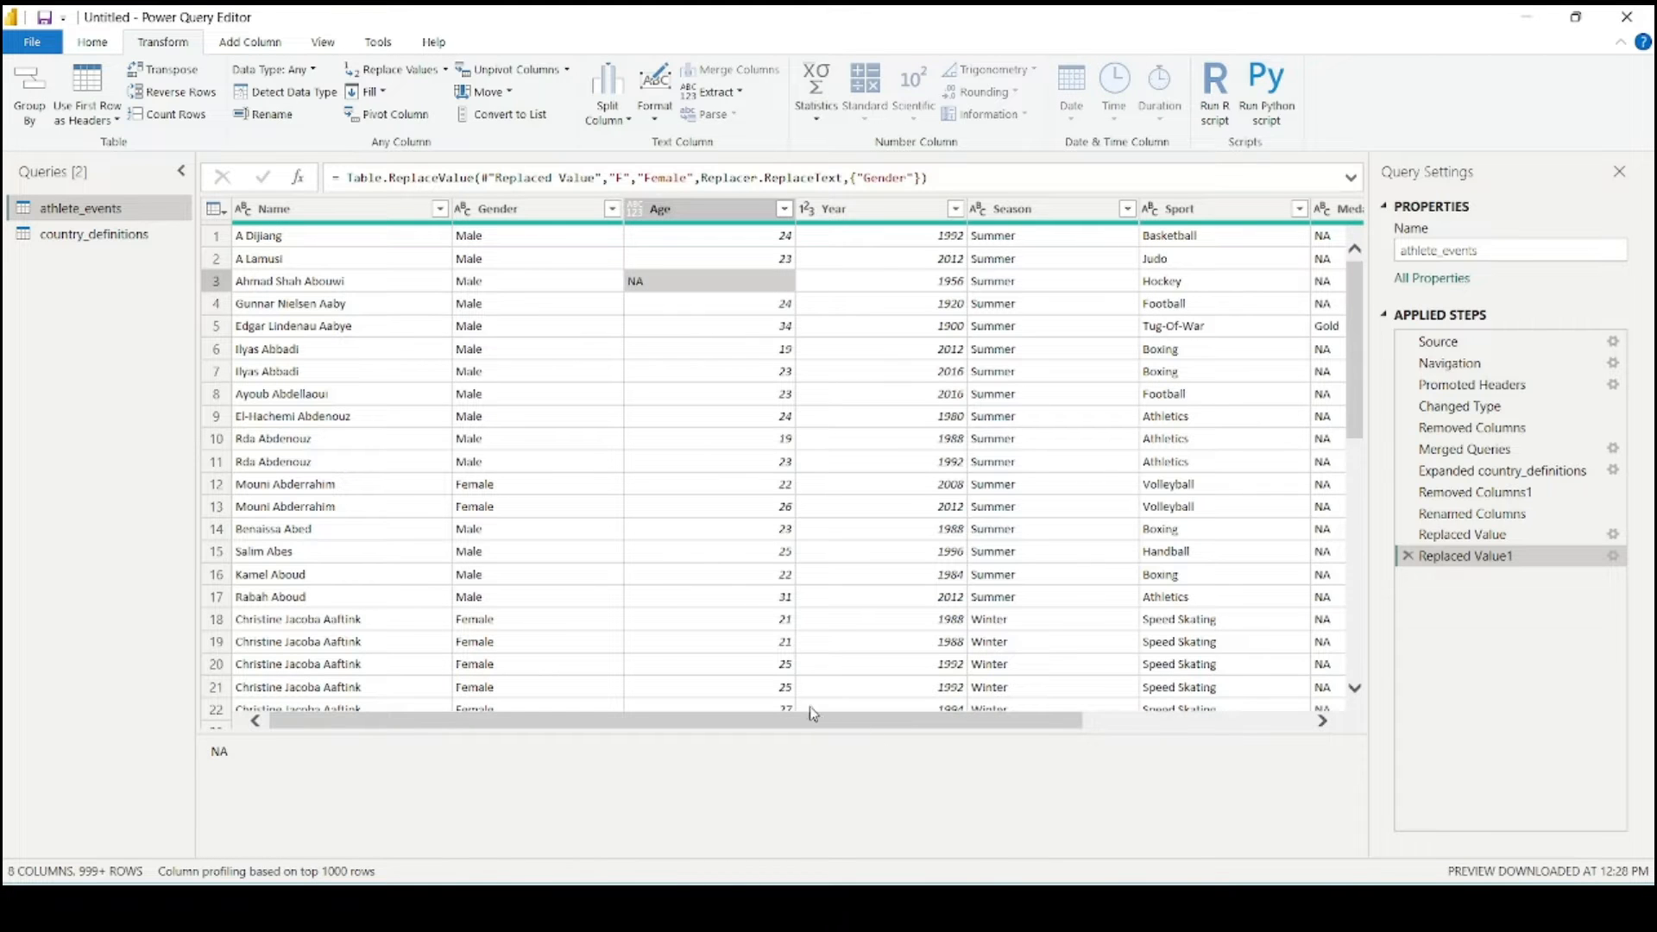
mouse_move(815, 717)
left_mouse_down()
mouse_move(1034, 698)
mouse_move(832, 721)
left_mouse_up()
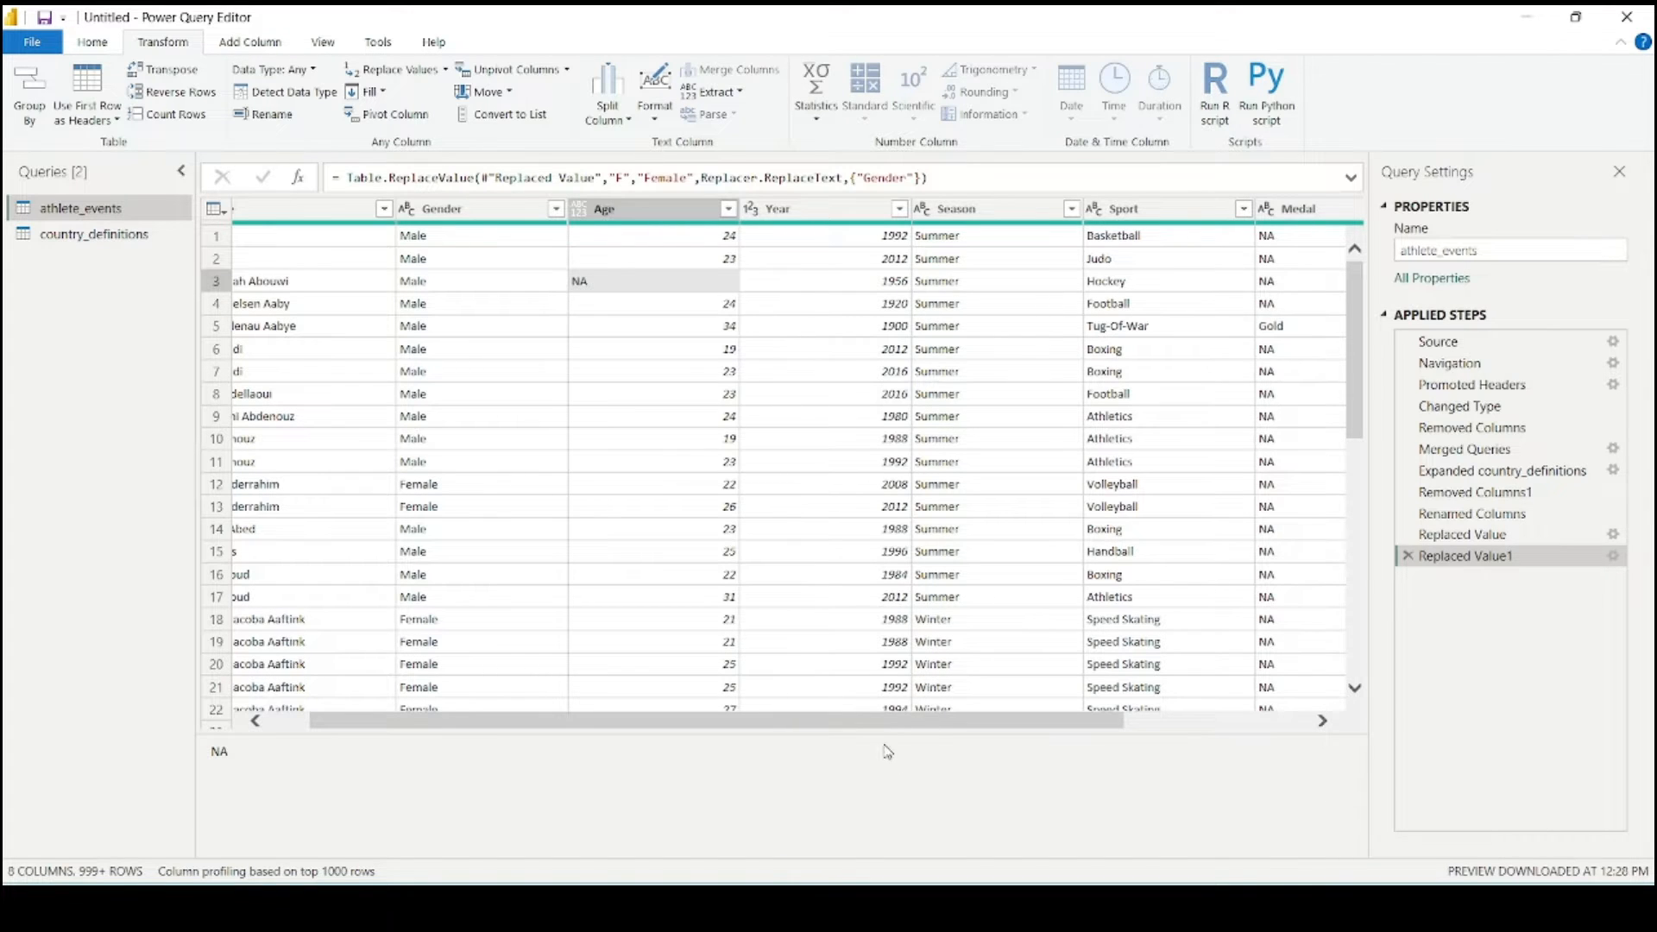
left_click_drag(876, 723, 837, 723)
left_click(784, 208)
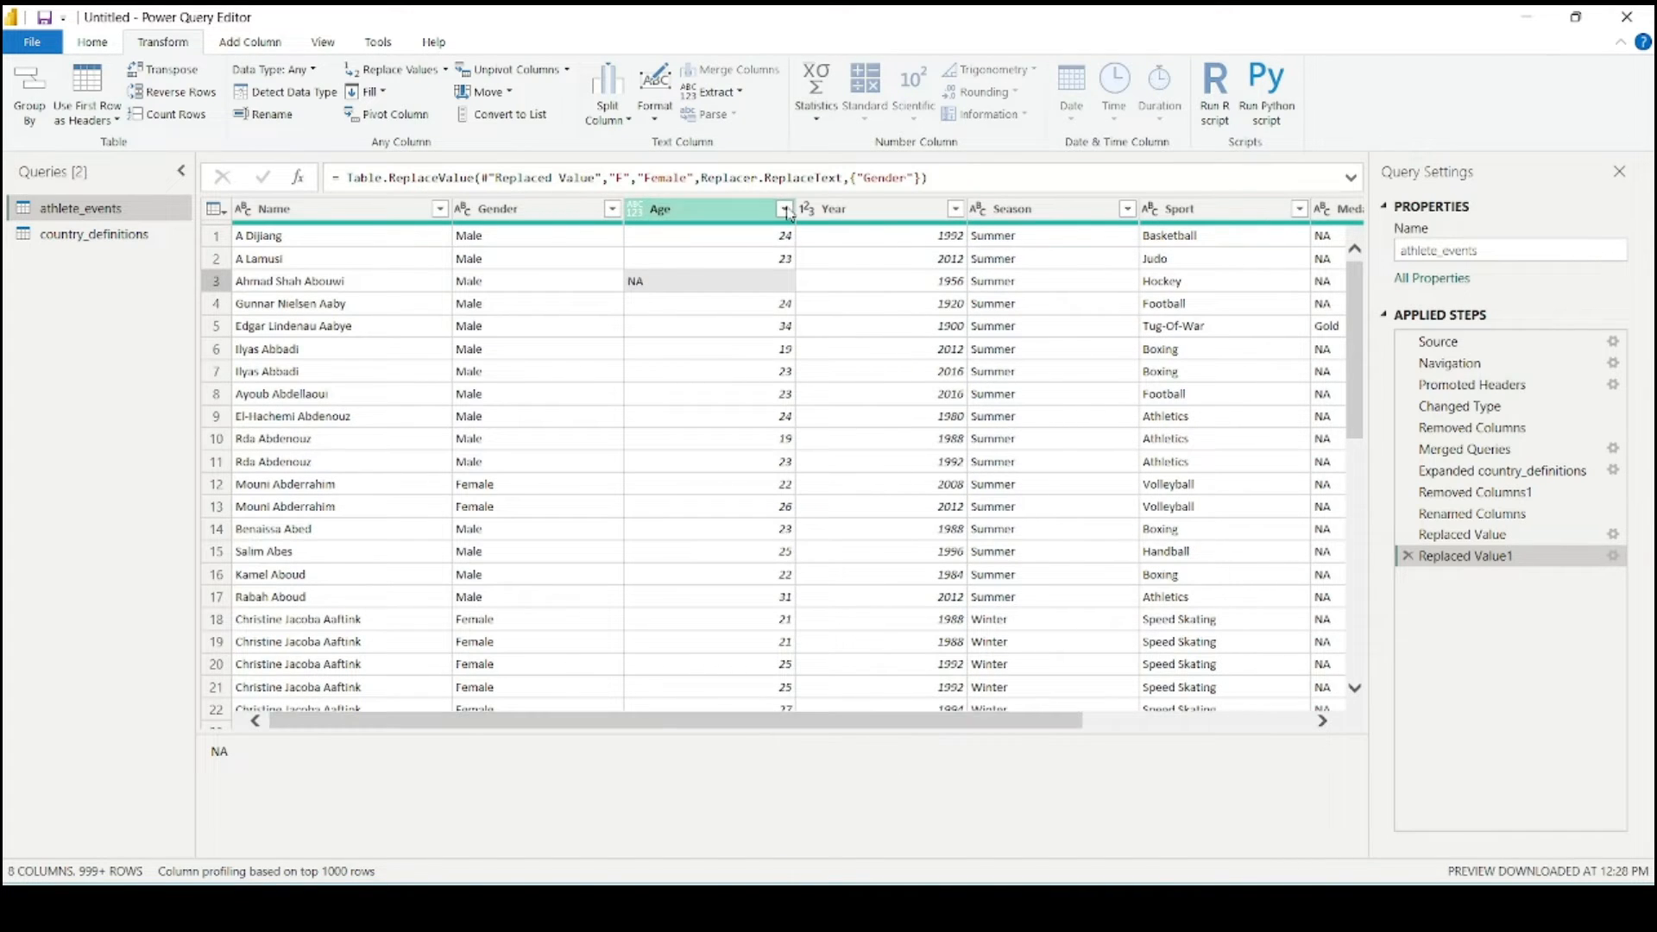
scroll(678, 535, "down", 5)
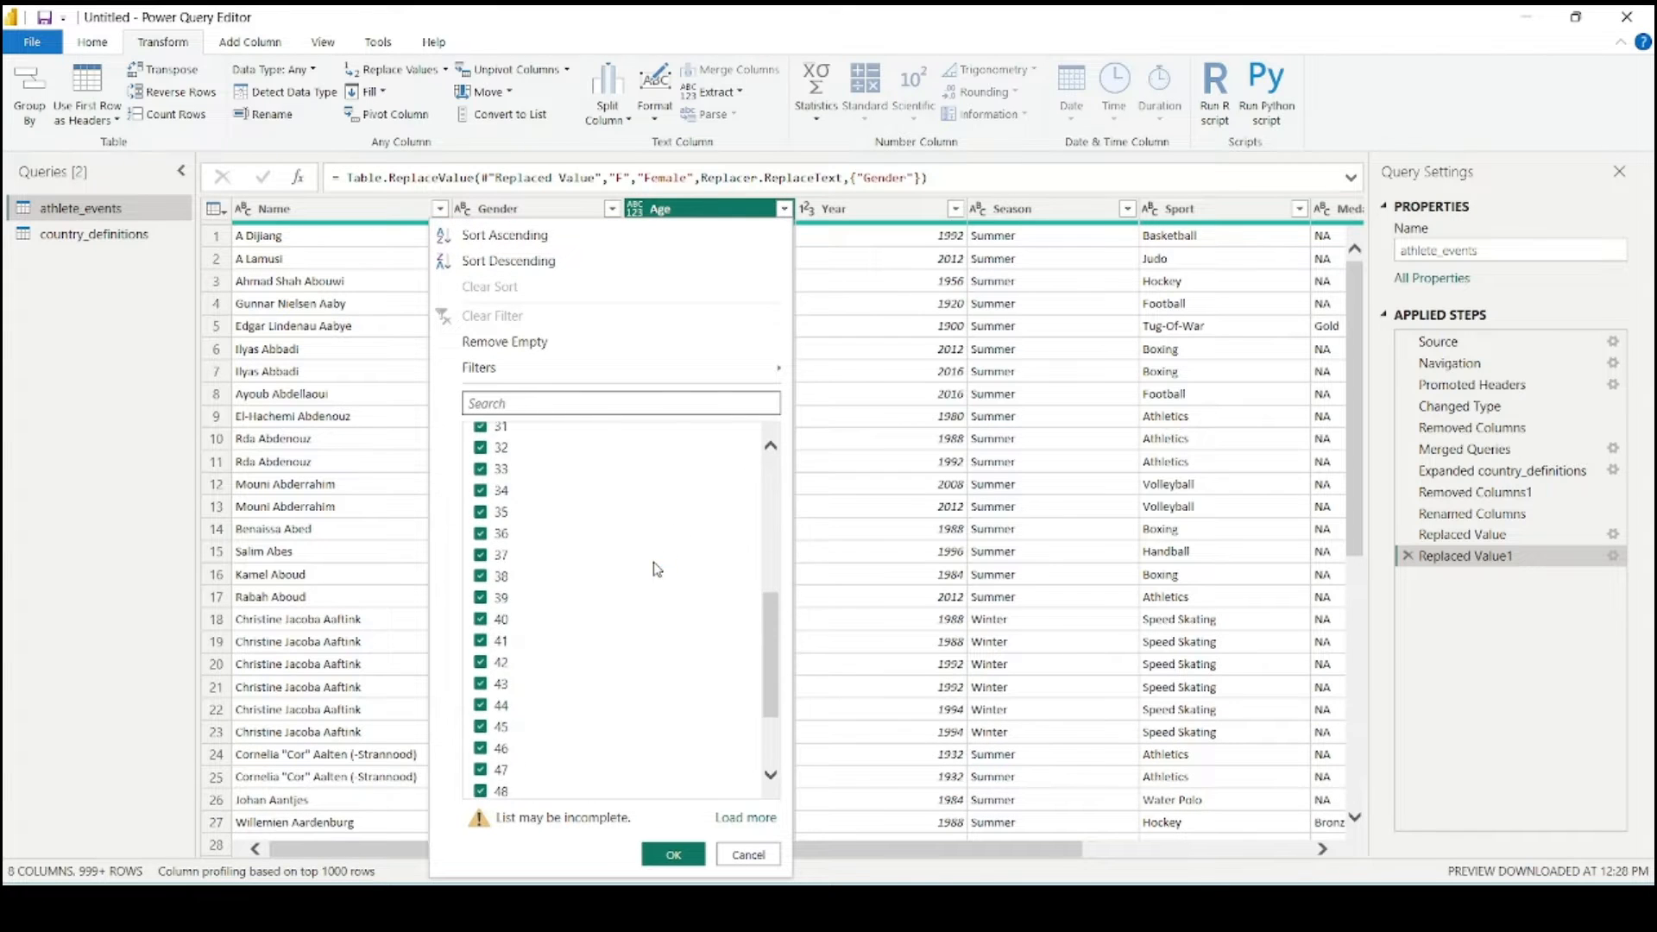
scroll(654, 566, "up", 5)
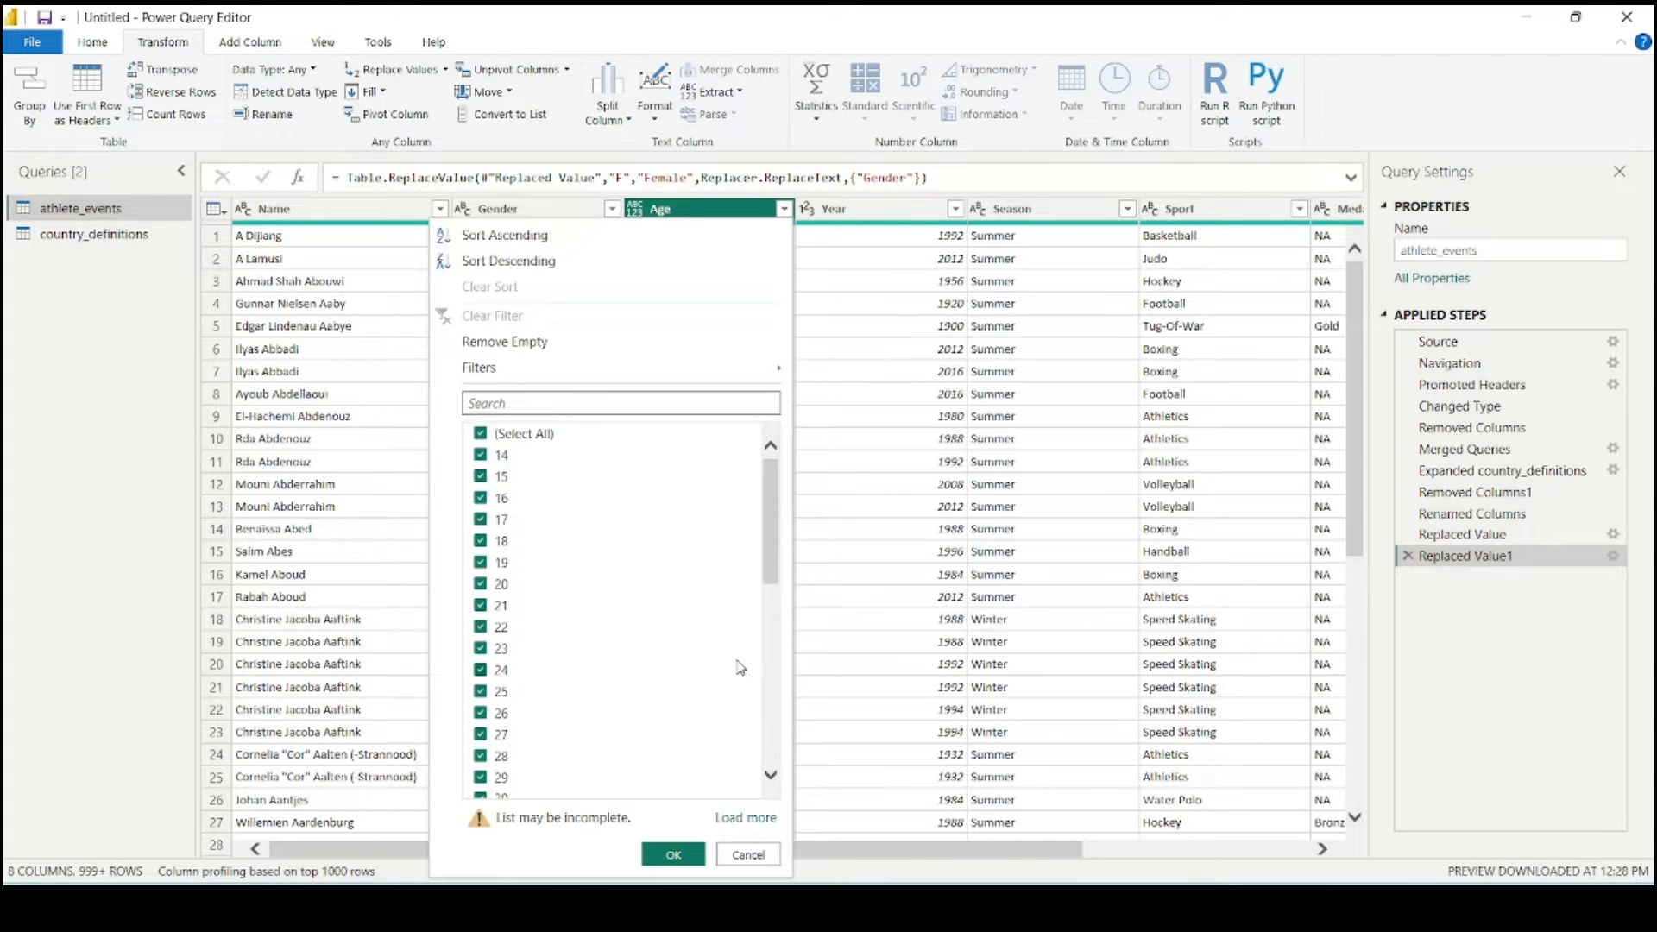
left_click(749, 853)
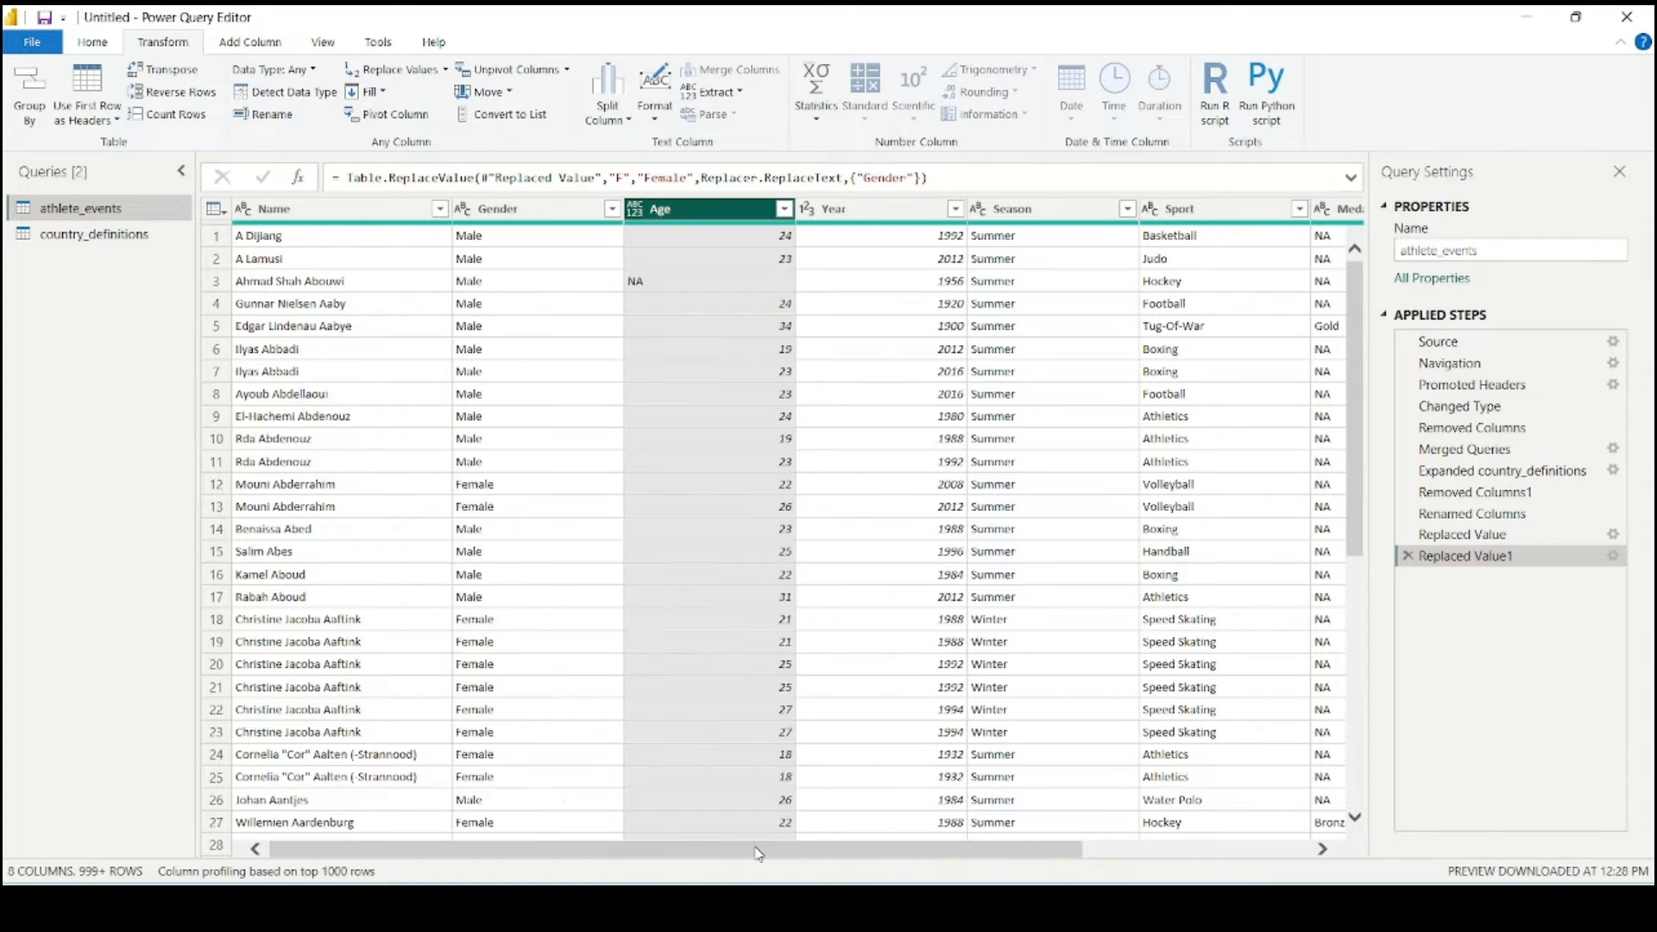
- Look over the remaining columns and check the distinct values of Name and Gender for empty entries
left_click_drag(891, 851, 1310, 836)
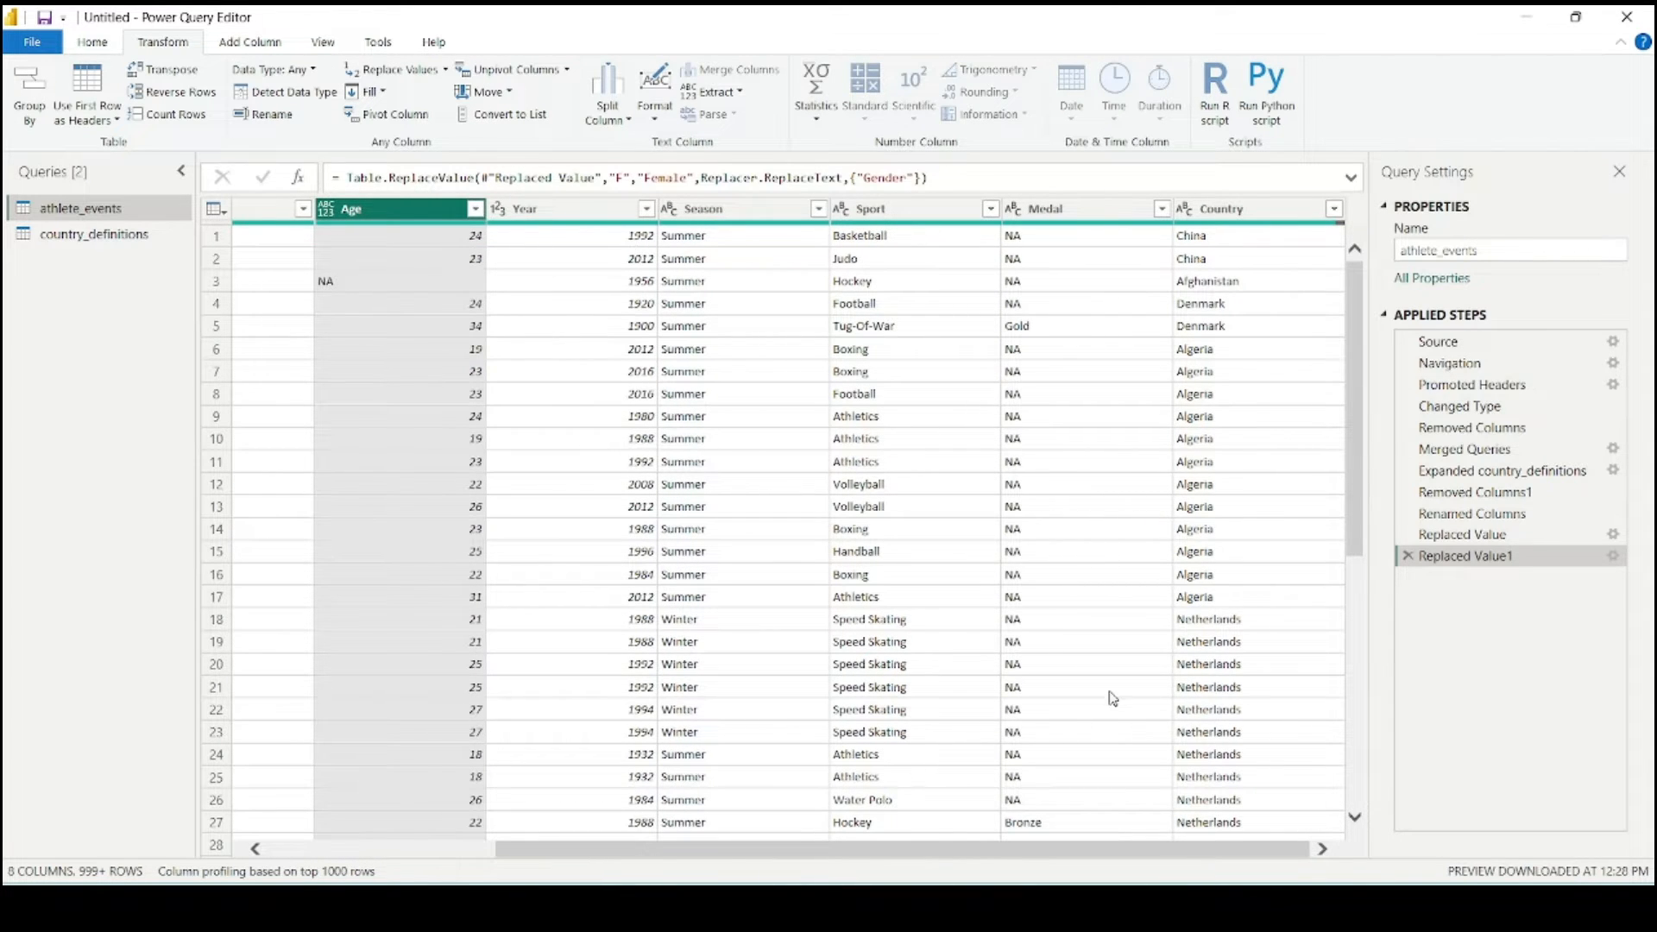
left_click_drag(1054, 851, 627, 850)
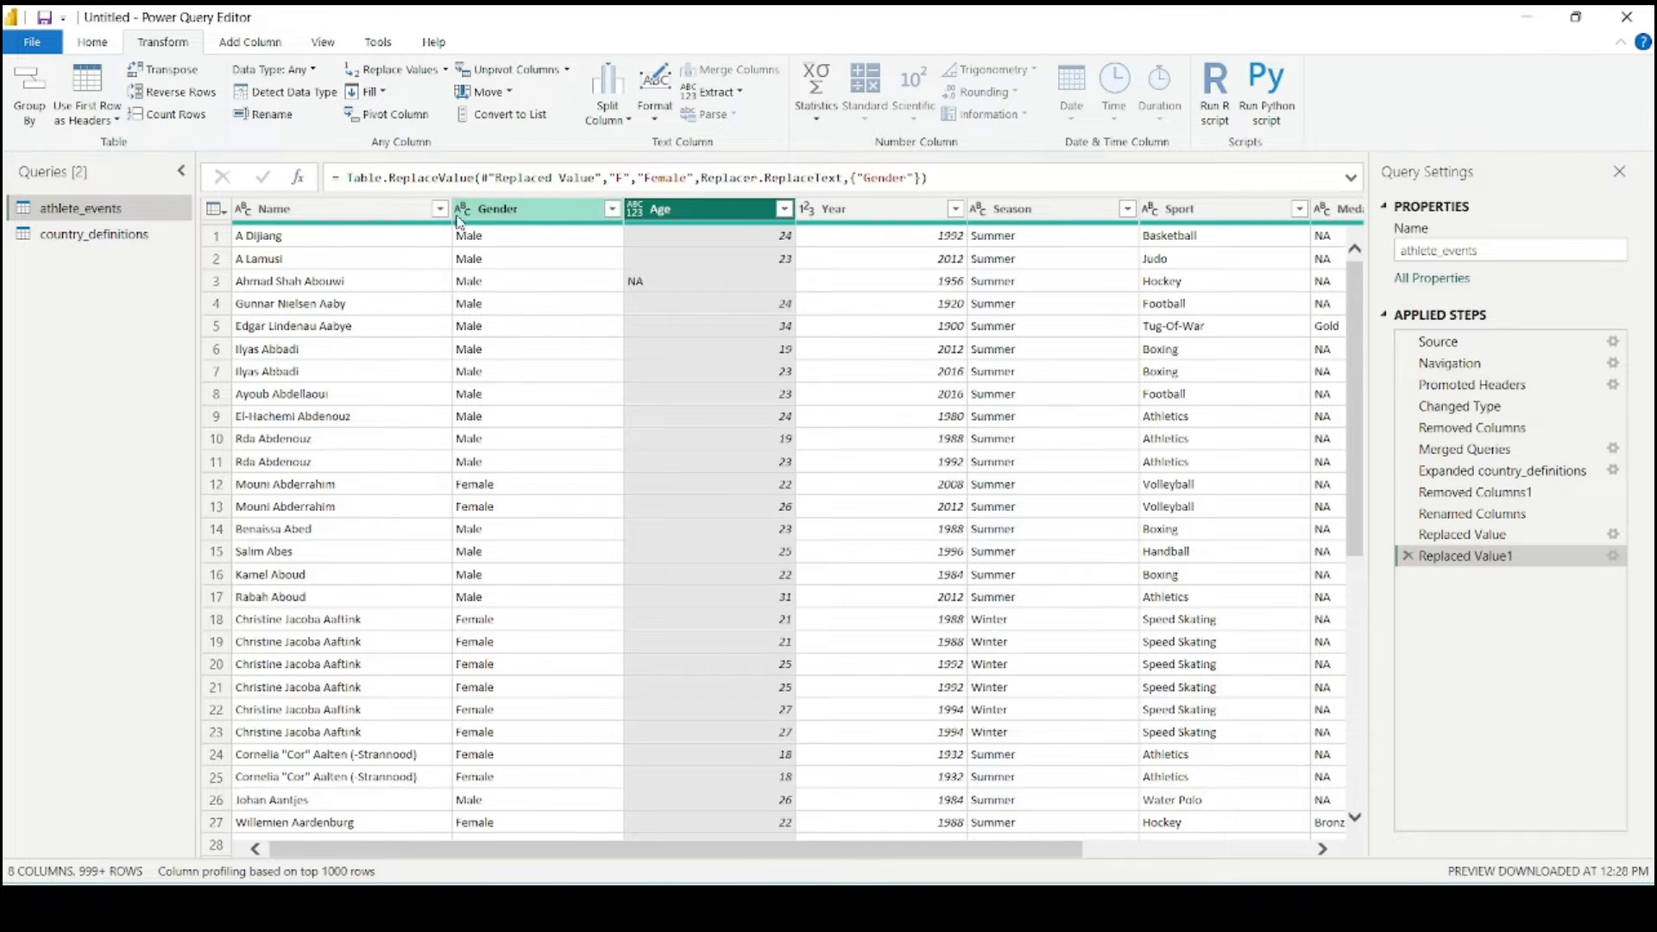
left_click(424, 215)
left_click(439, 210)
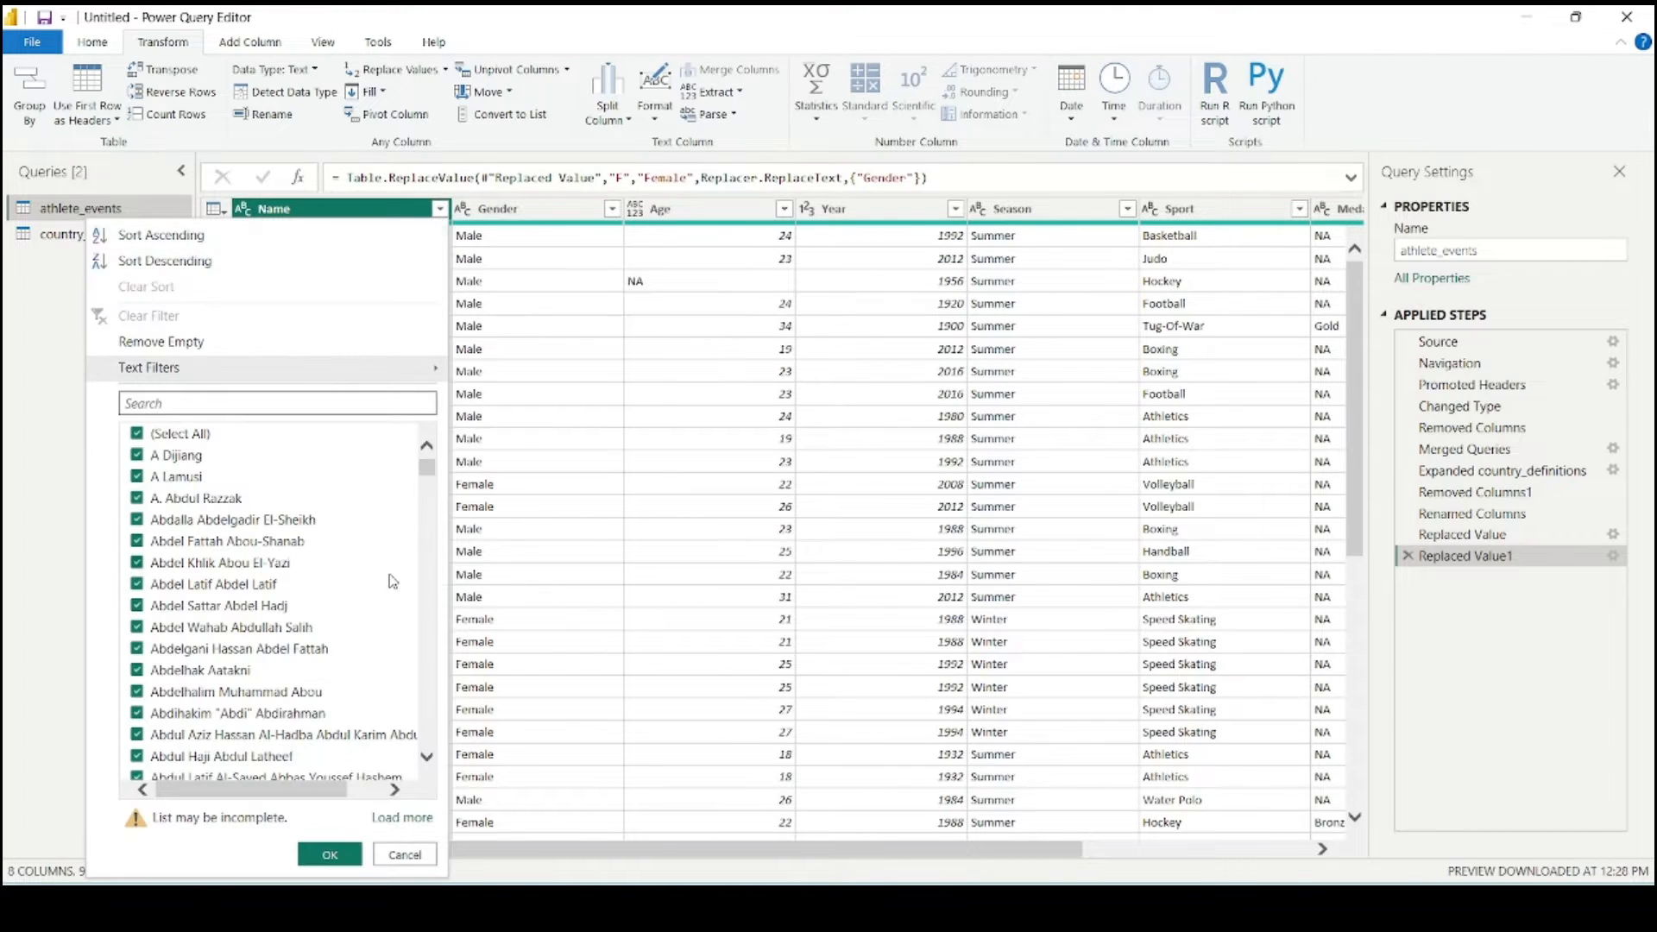
left_click(401, 855)
left_click(611, 208)
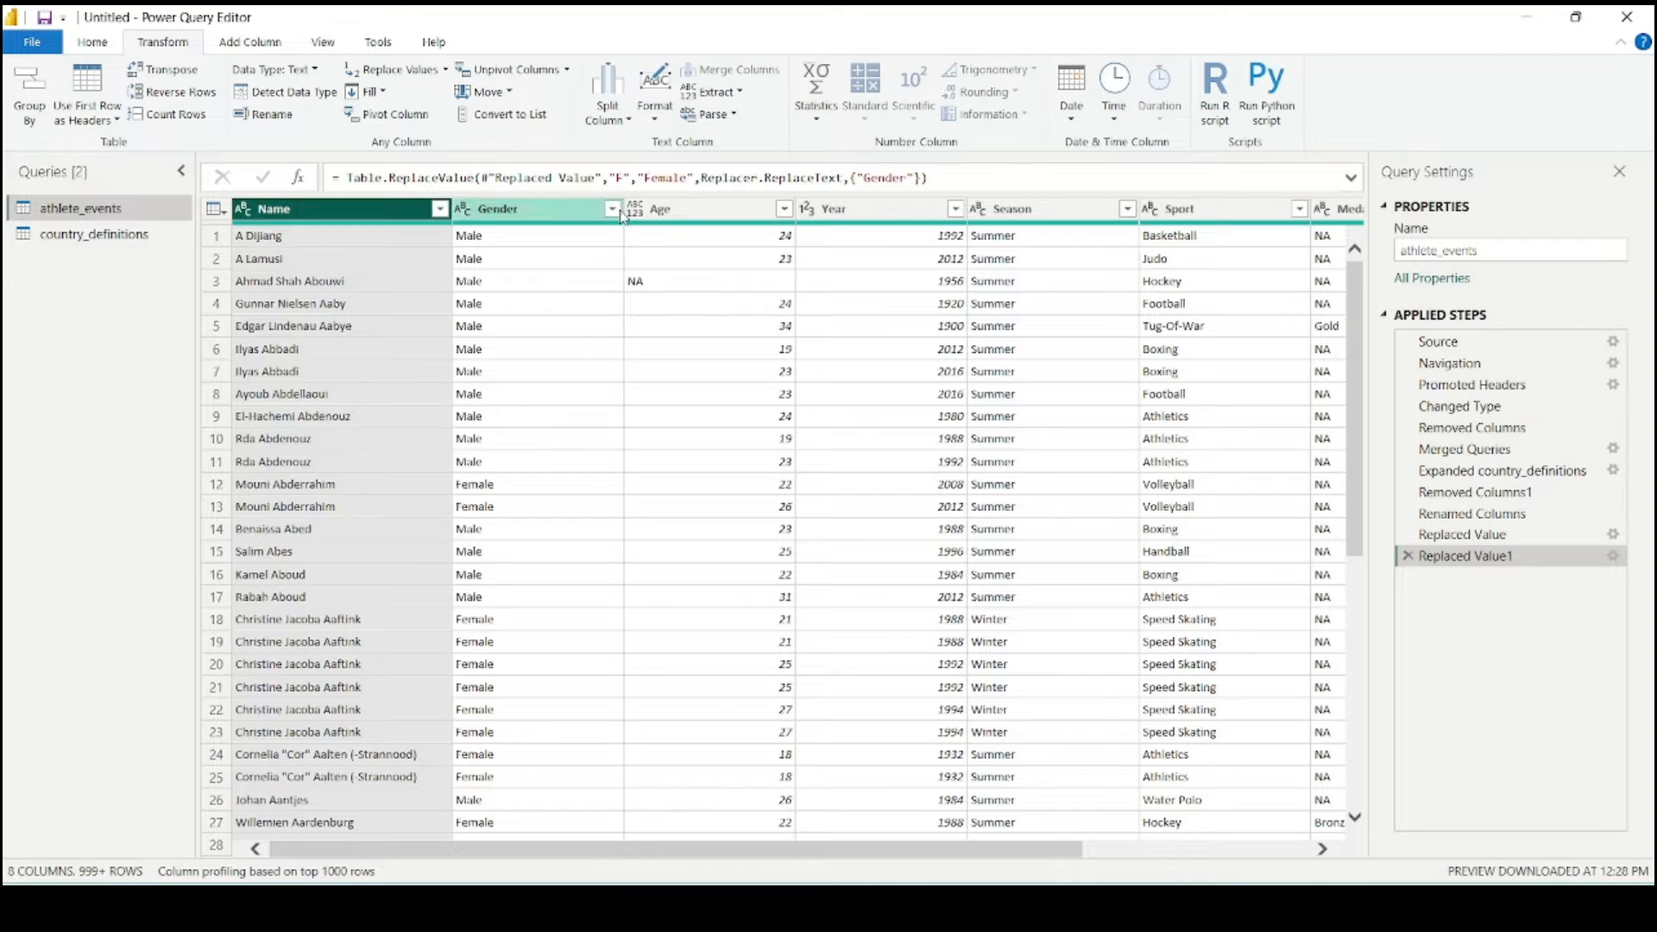
left_click(576, 591)
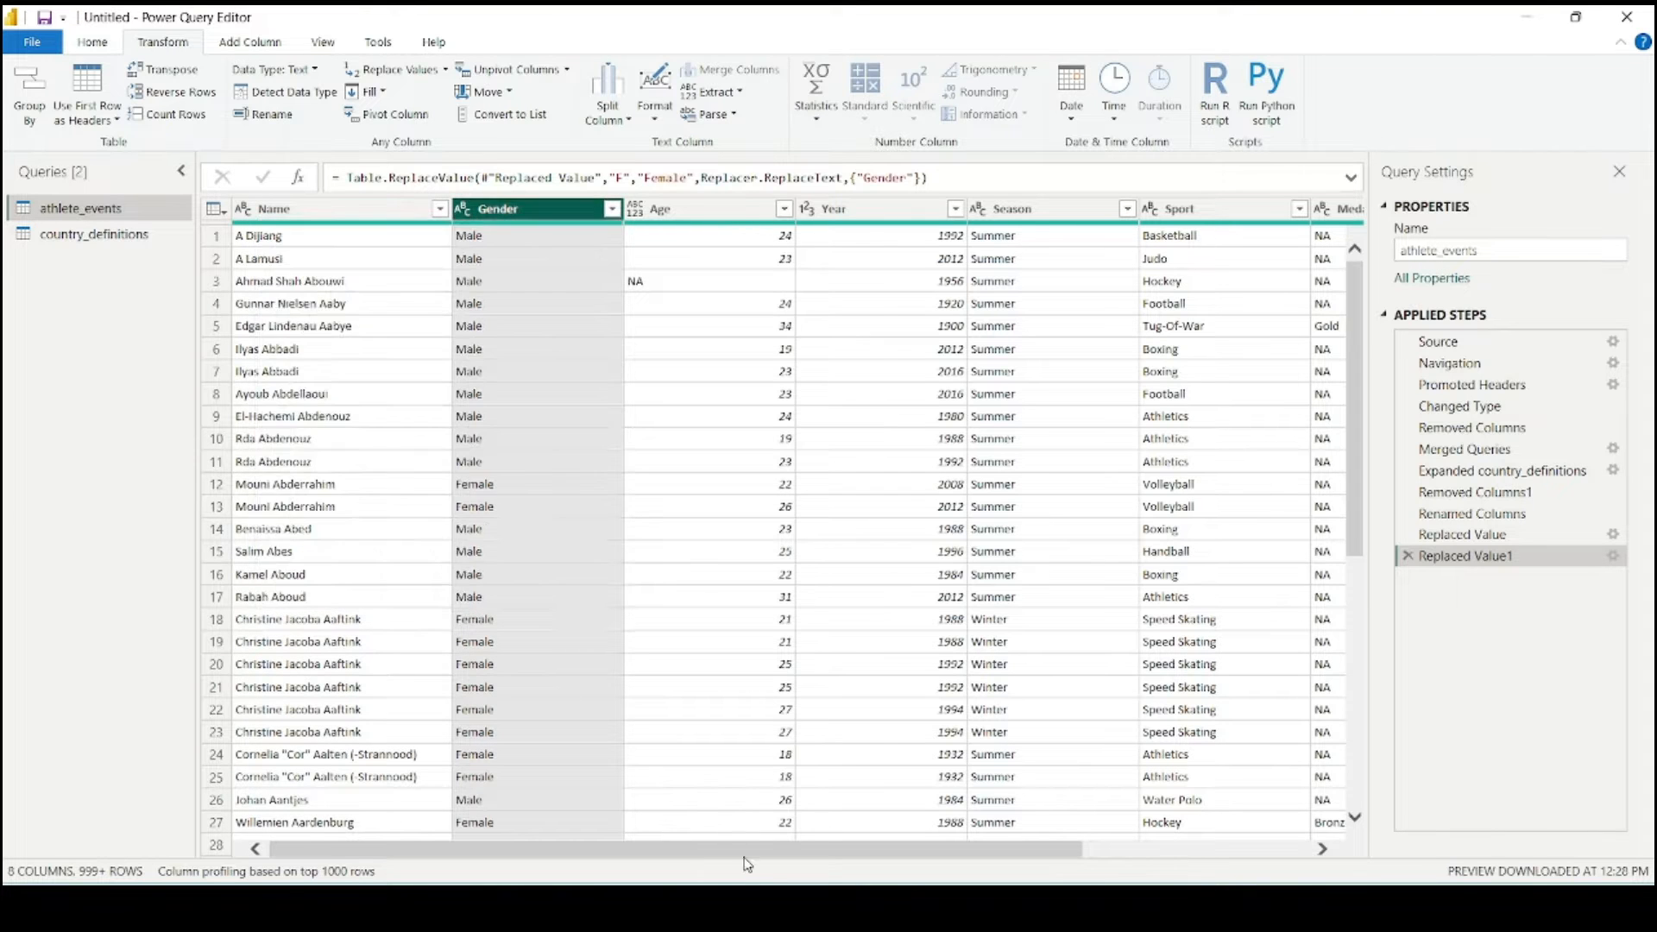
- Filter the Country column to exclude rows with null values
left_click_drag(708, 859, 1131, 817)
left_click(1334, 209)
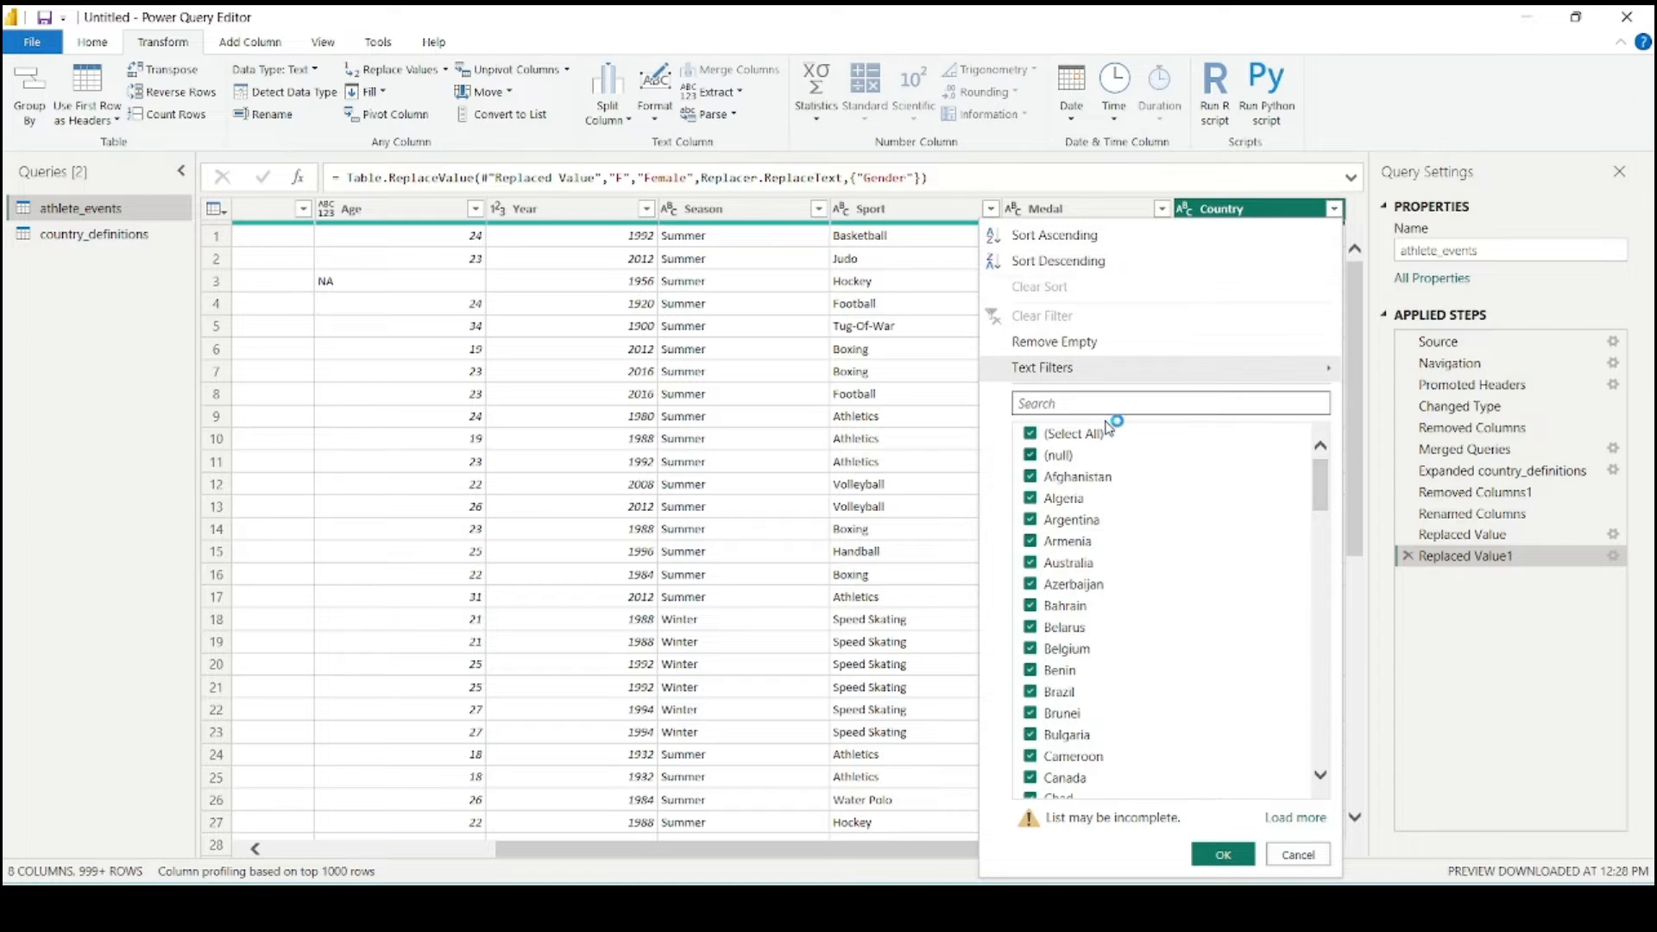
left_click(1032, 456)
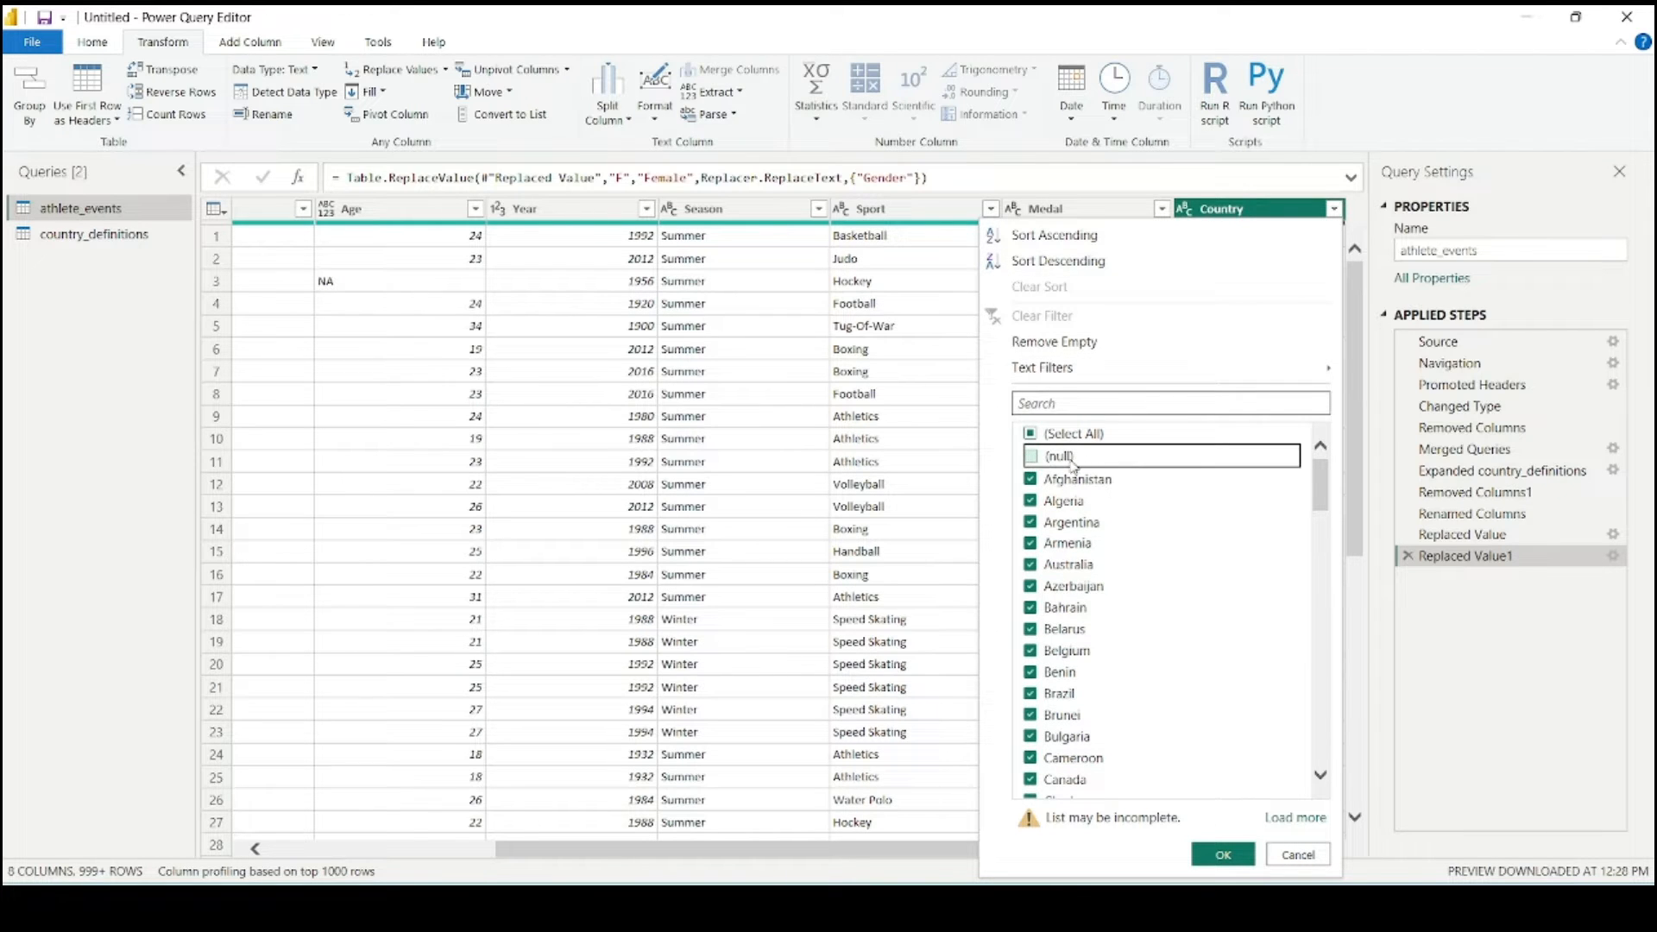
scroll(1138, 621, "down", 5)
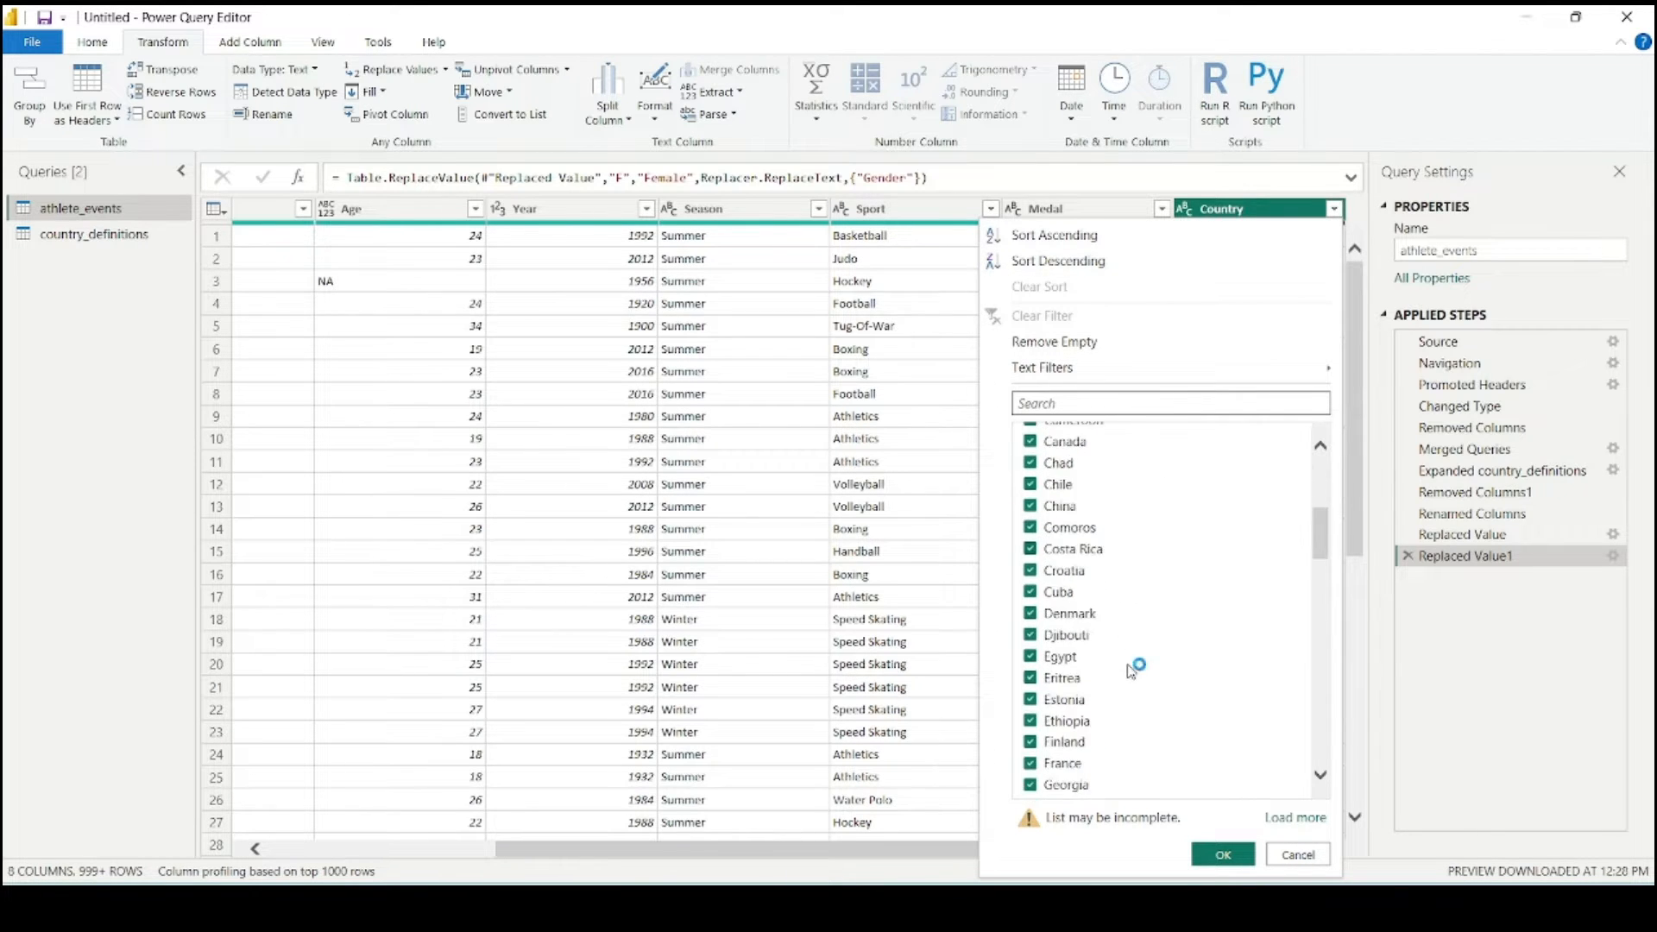
scroll(1136, 669, "up", 5)
left_click(1223, 856)
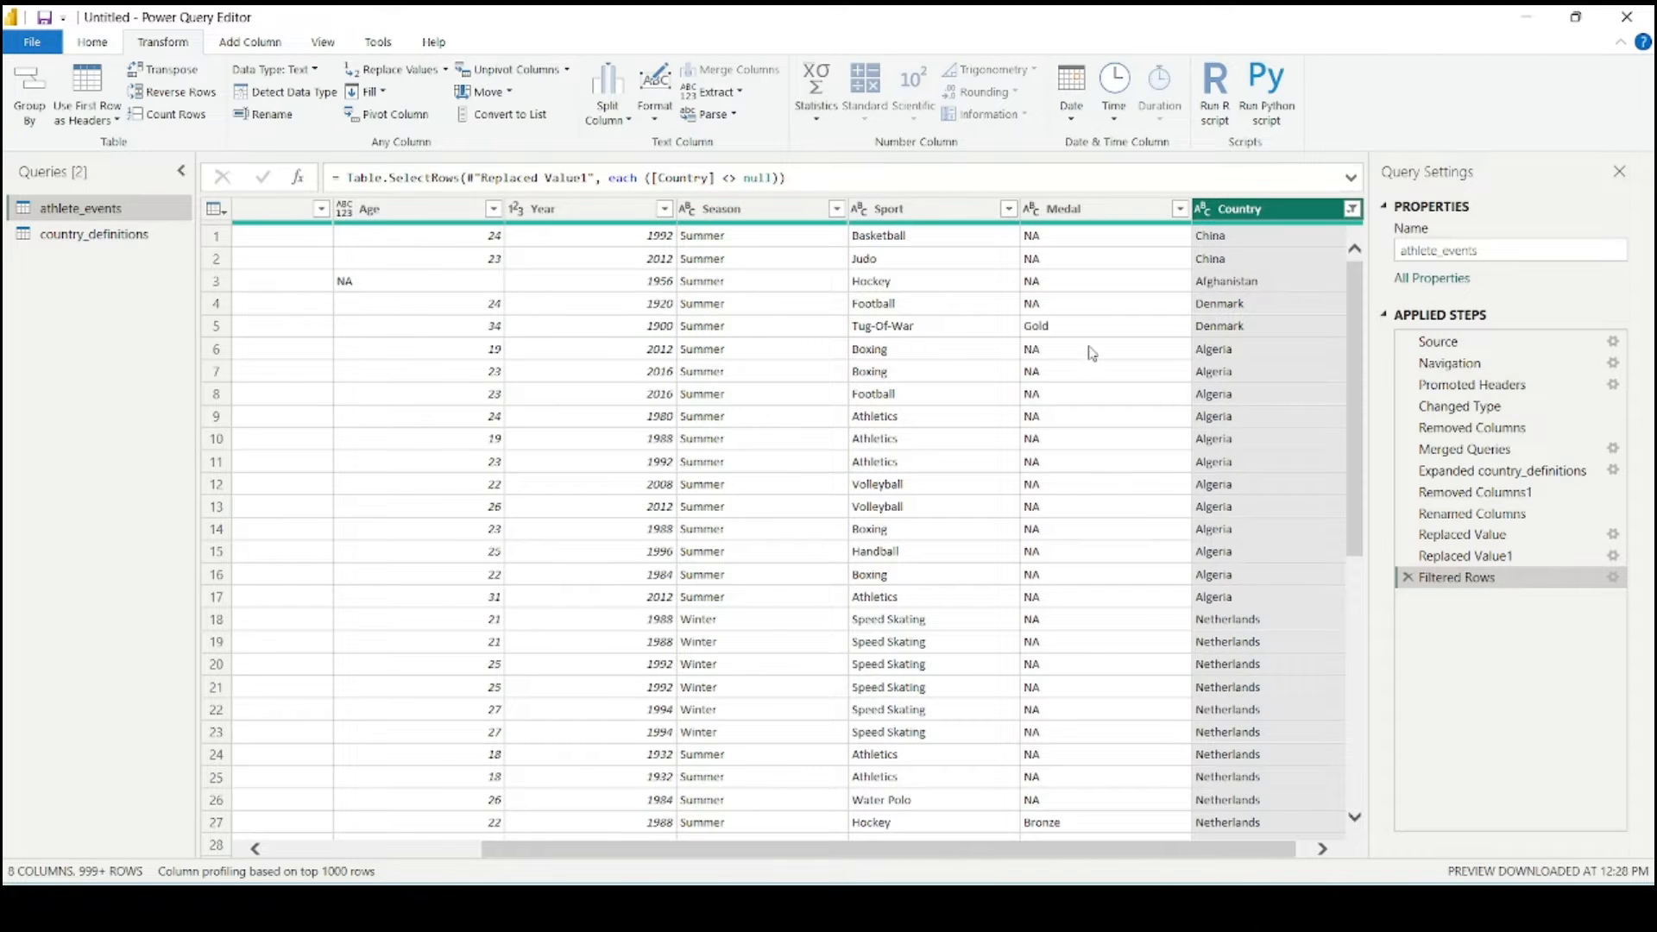
- Rename the athlete_events query as Olympics_Final, close the query editor and apply the changes to the report
left_click(1468, 254)
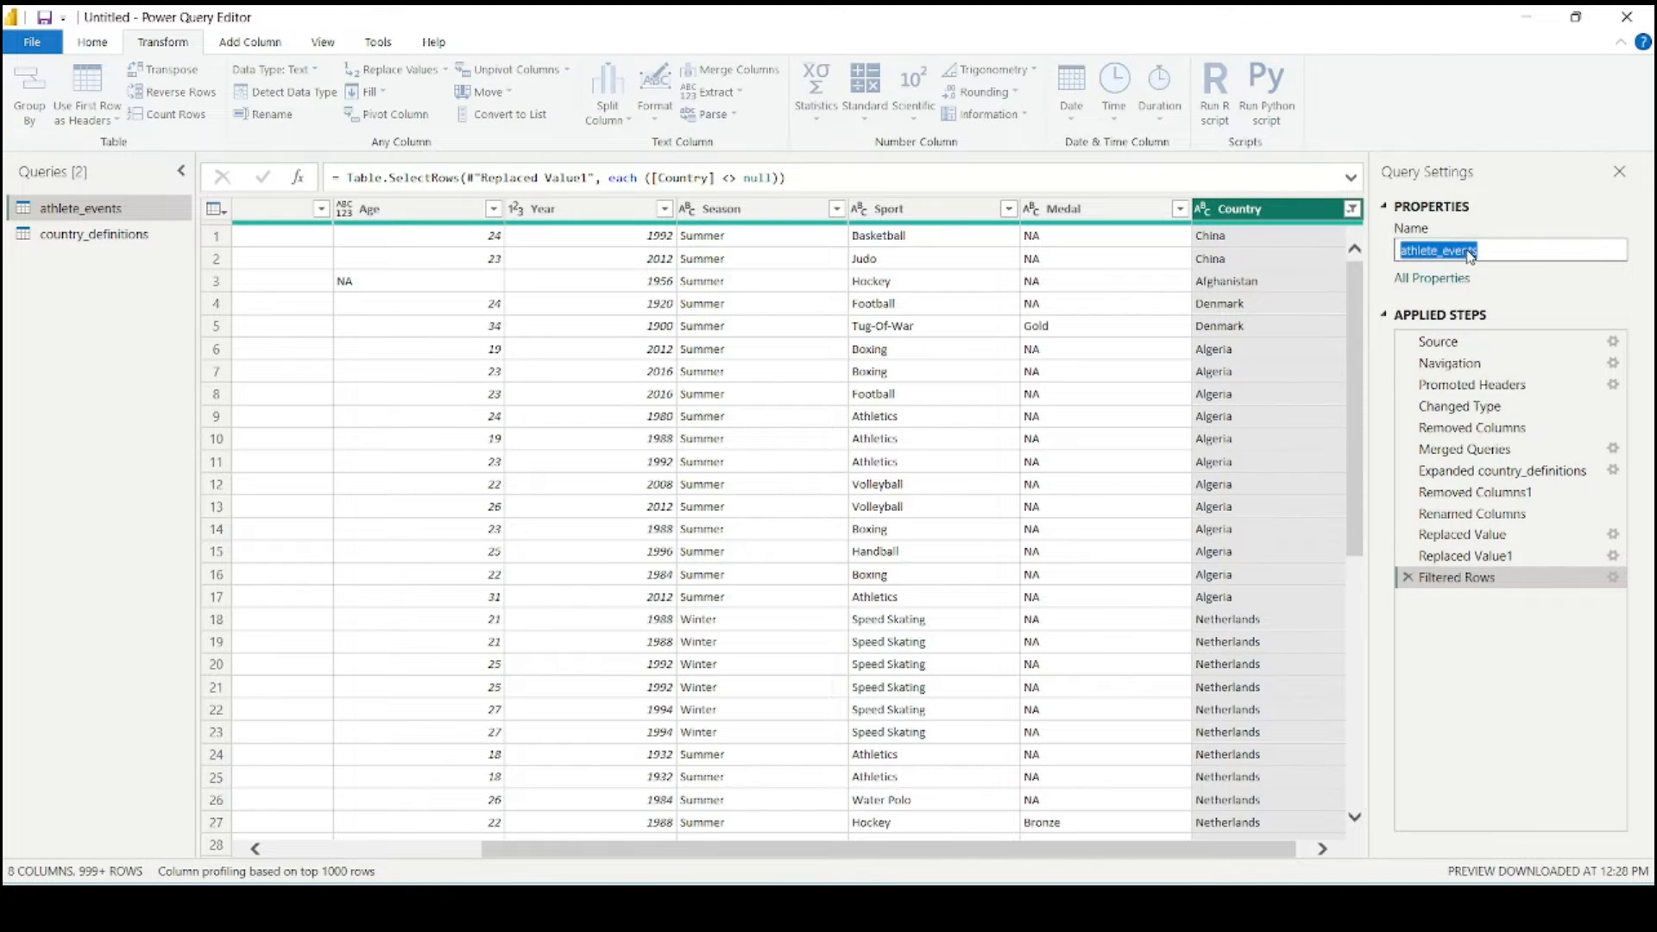
type("Olympics_Final")
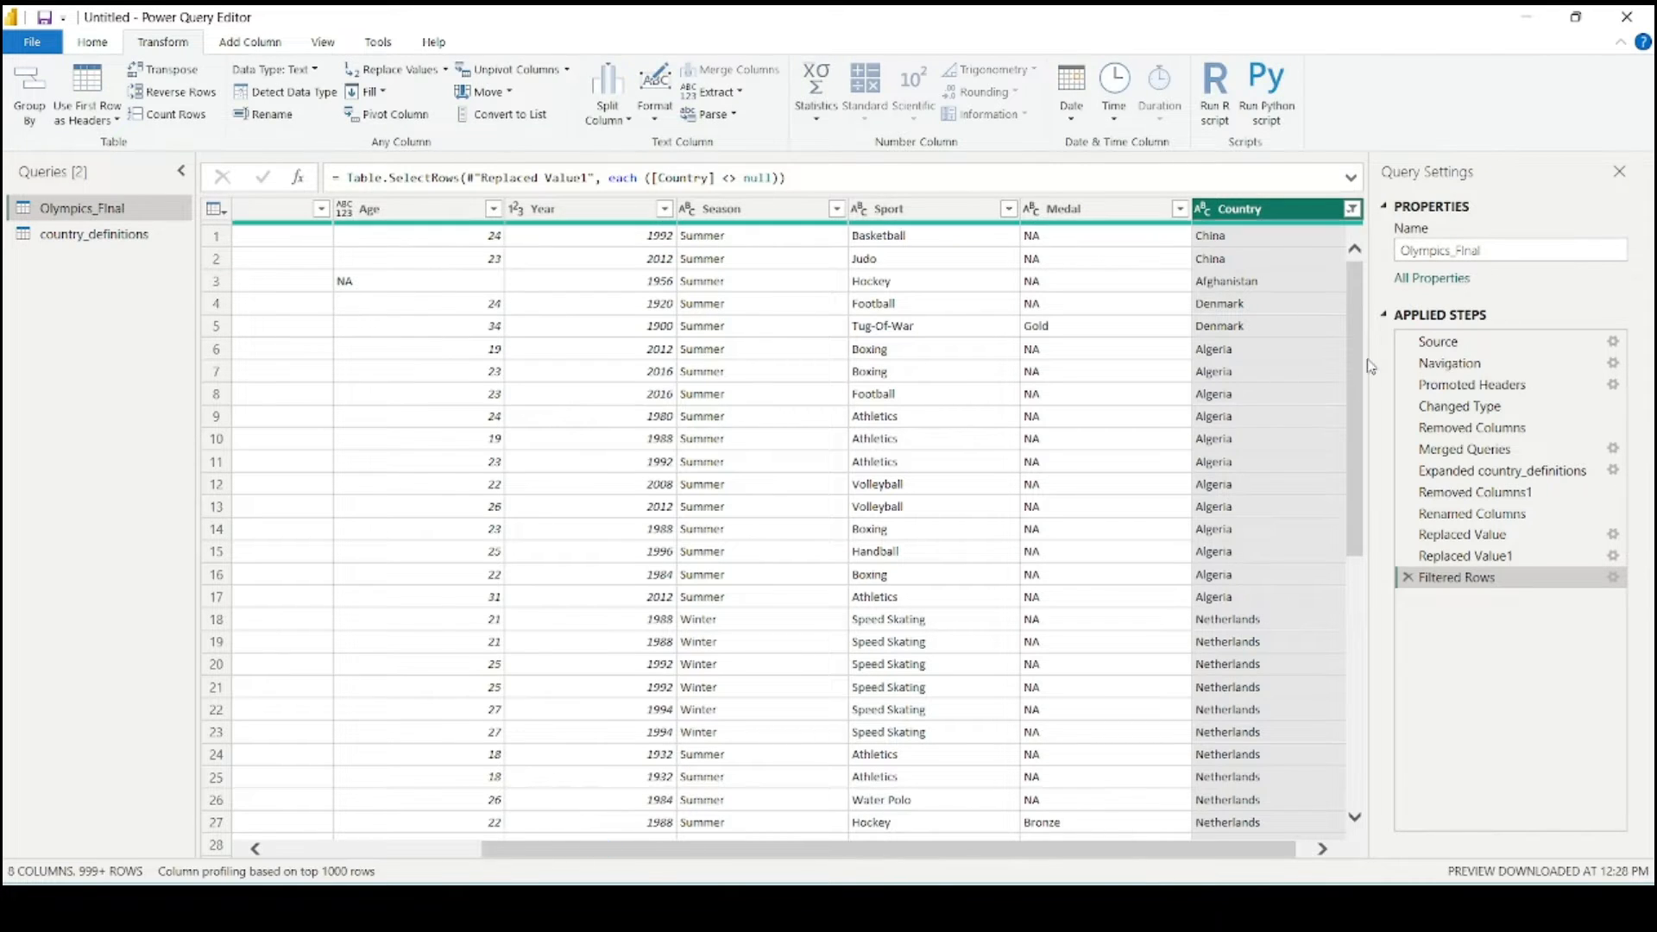
left_click(1618, 172)
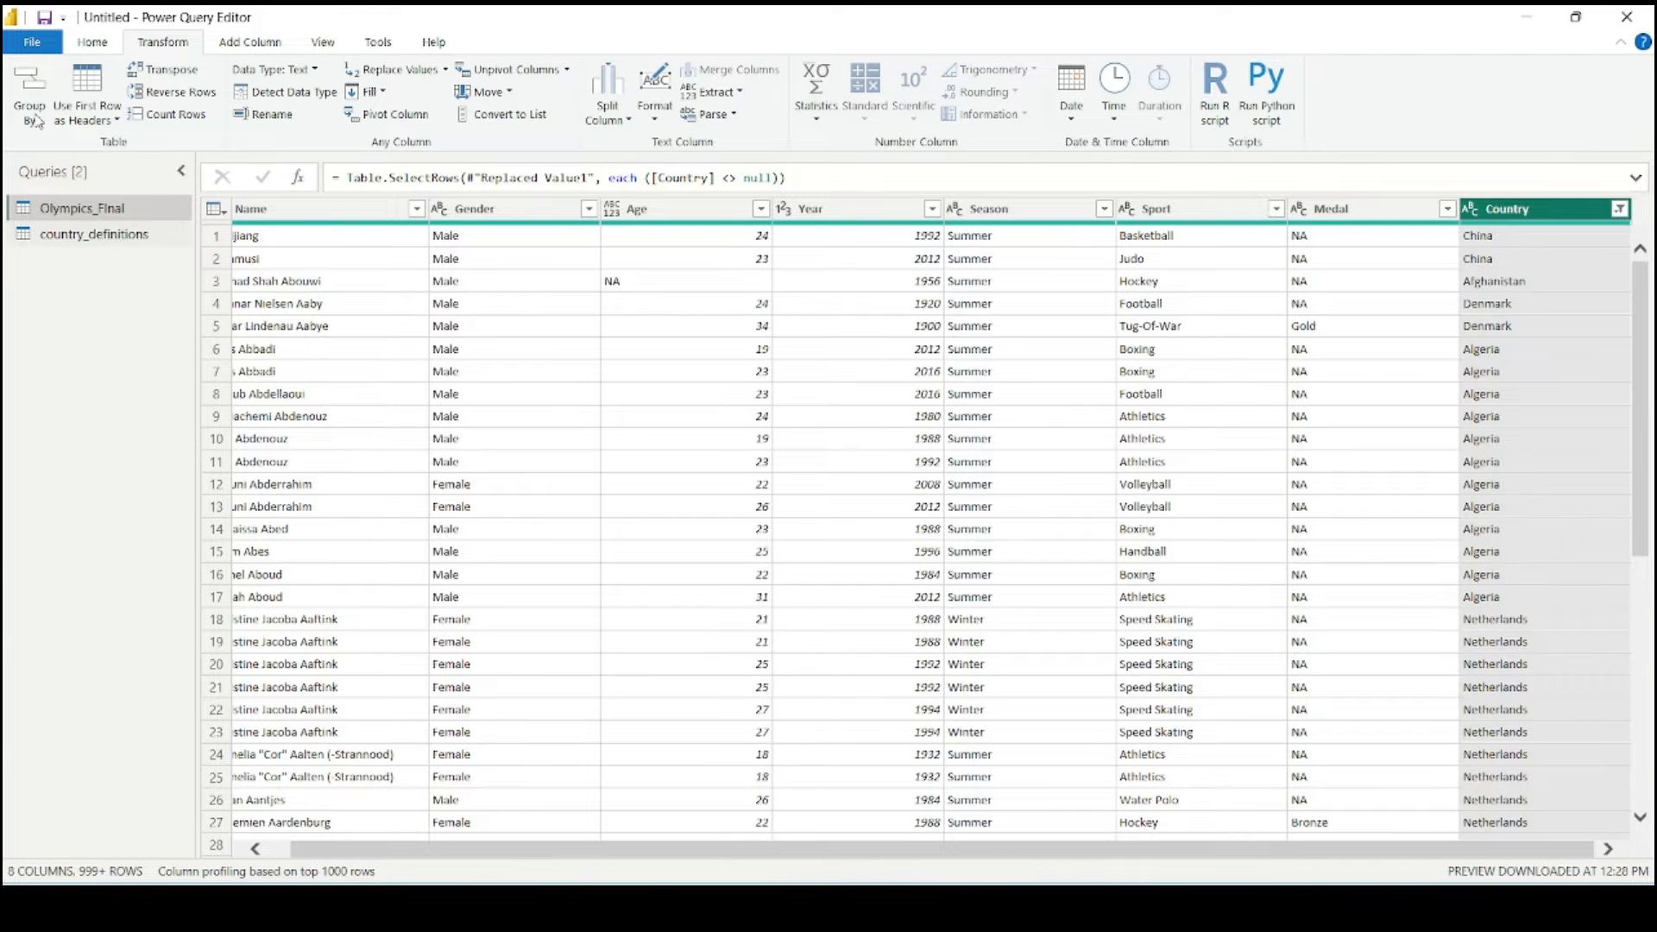
left_click(82, 43)
left_click(36, 93)
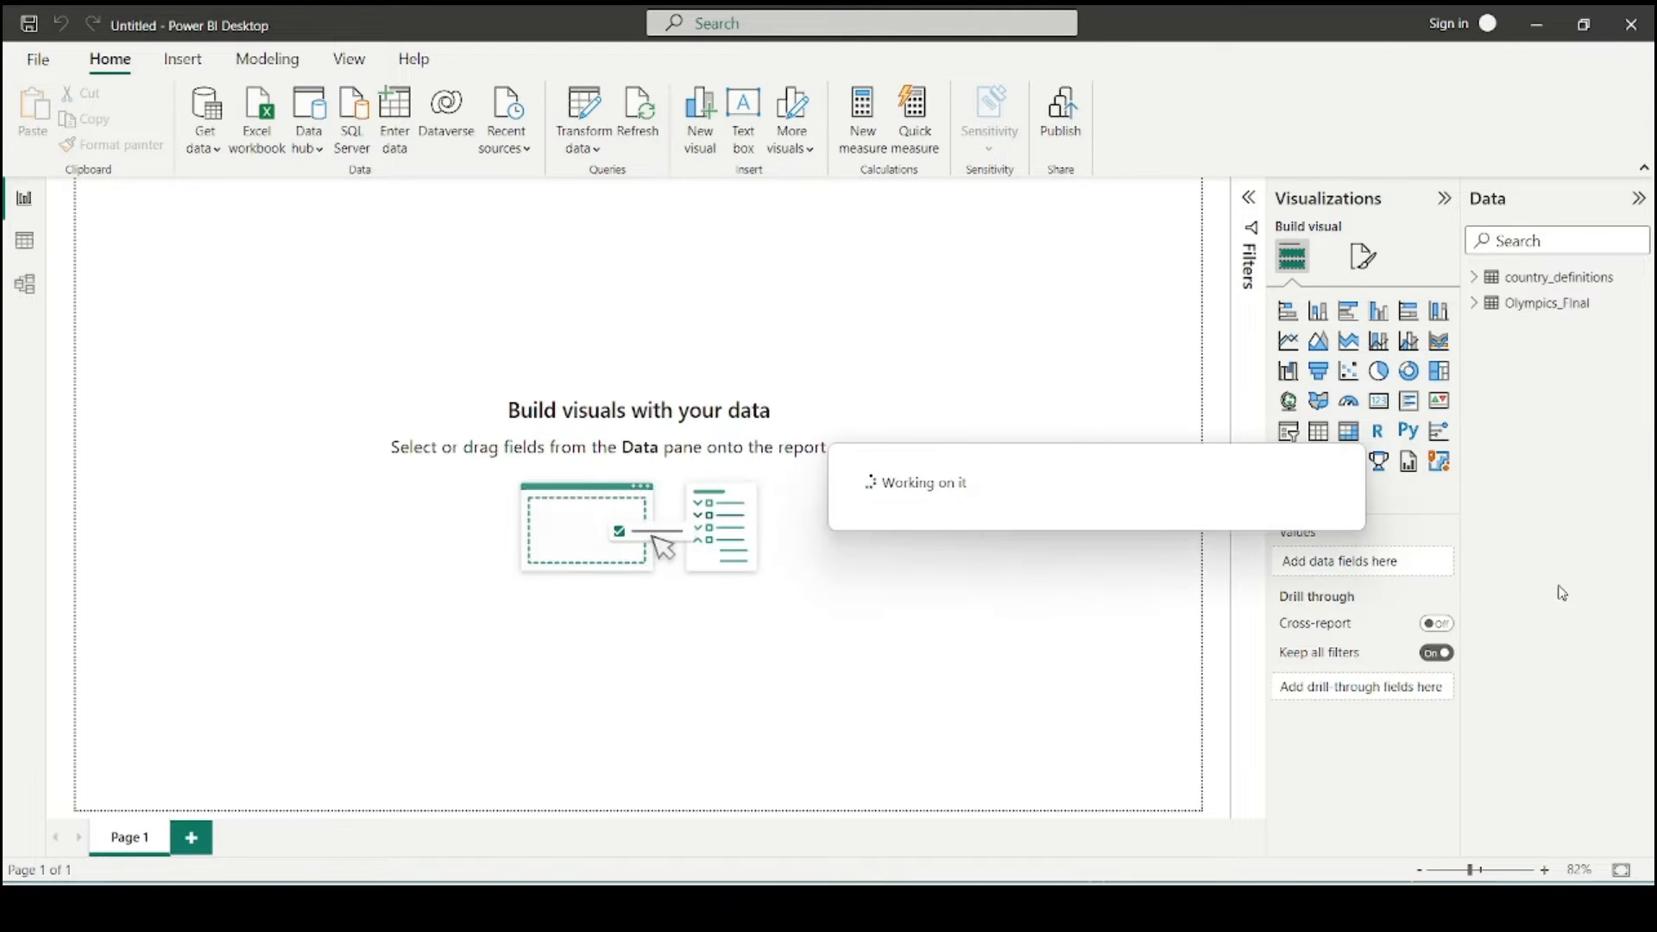
- Build a pie chart from Olympics_Final with Gender as the legend and the count of Medal as values
left_click(1475, 304)
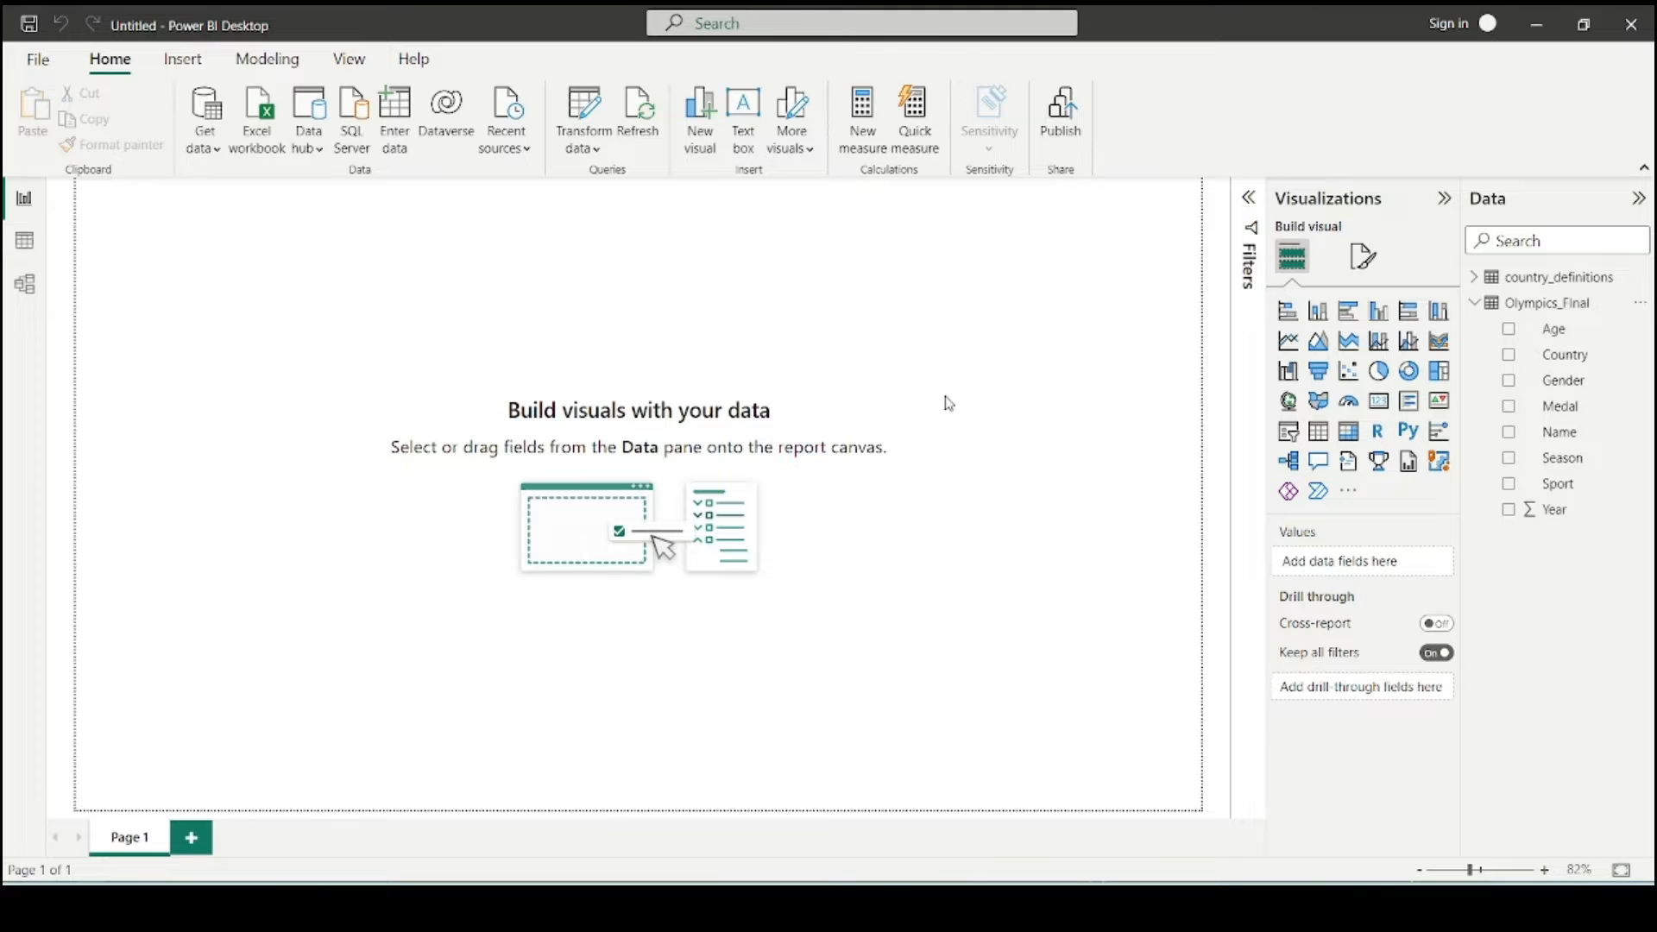
left_click(1378, 371)
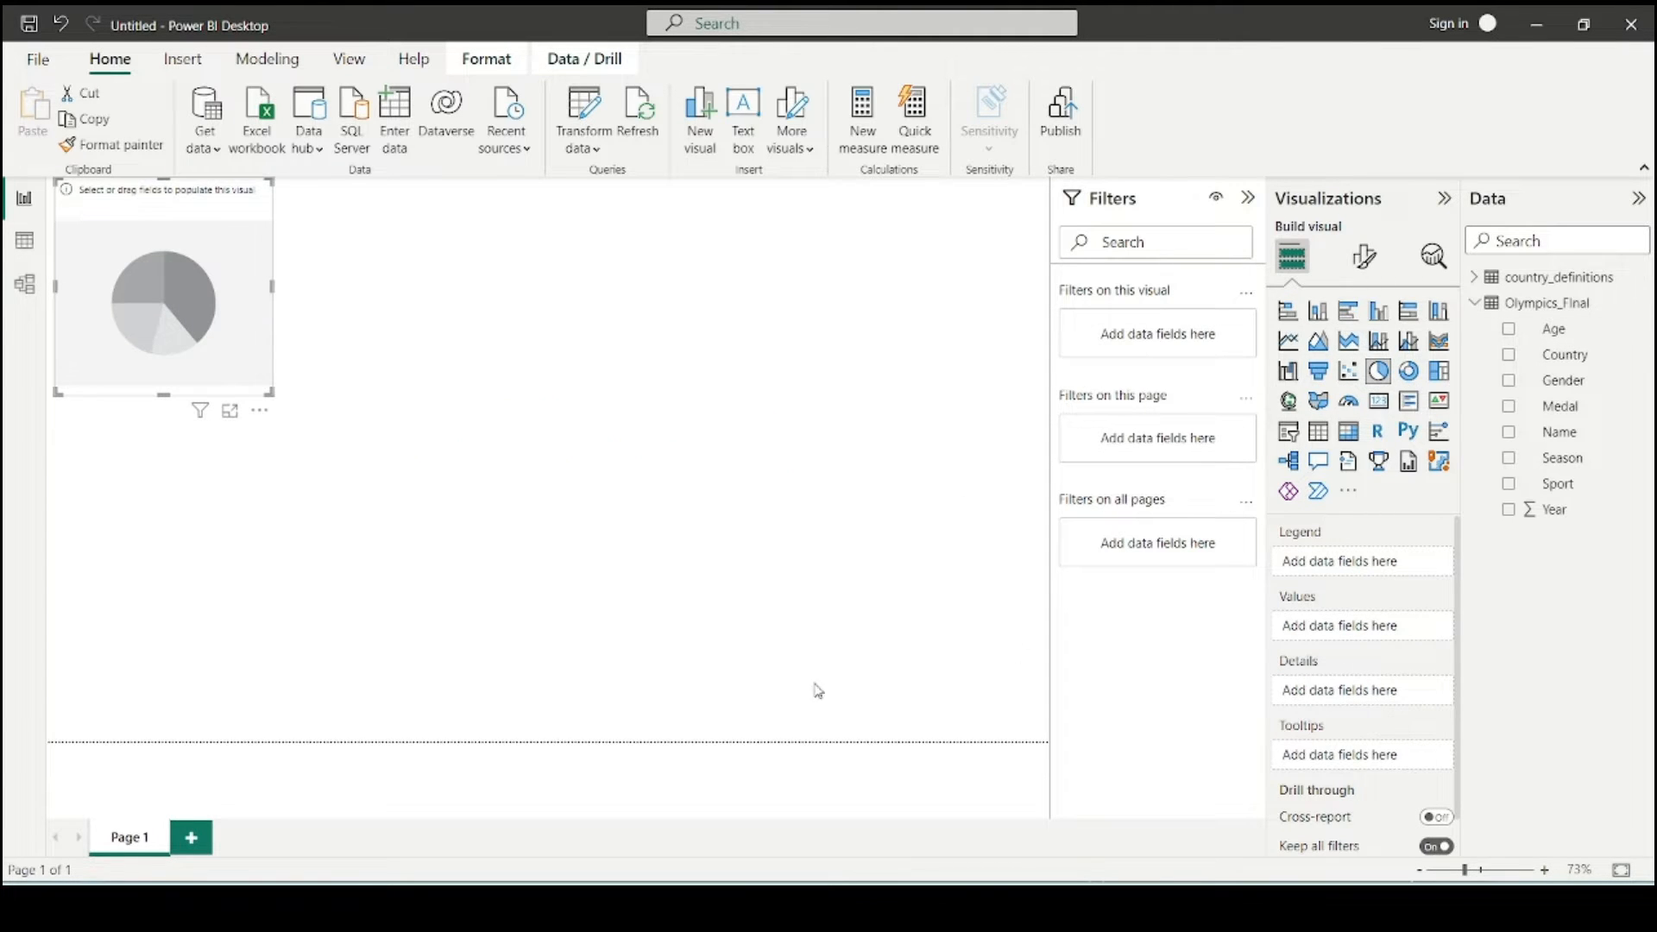
left_click(232, 412)
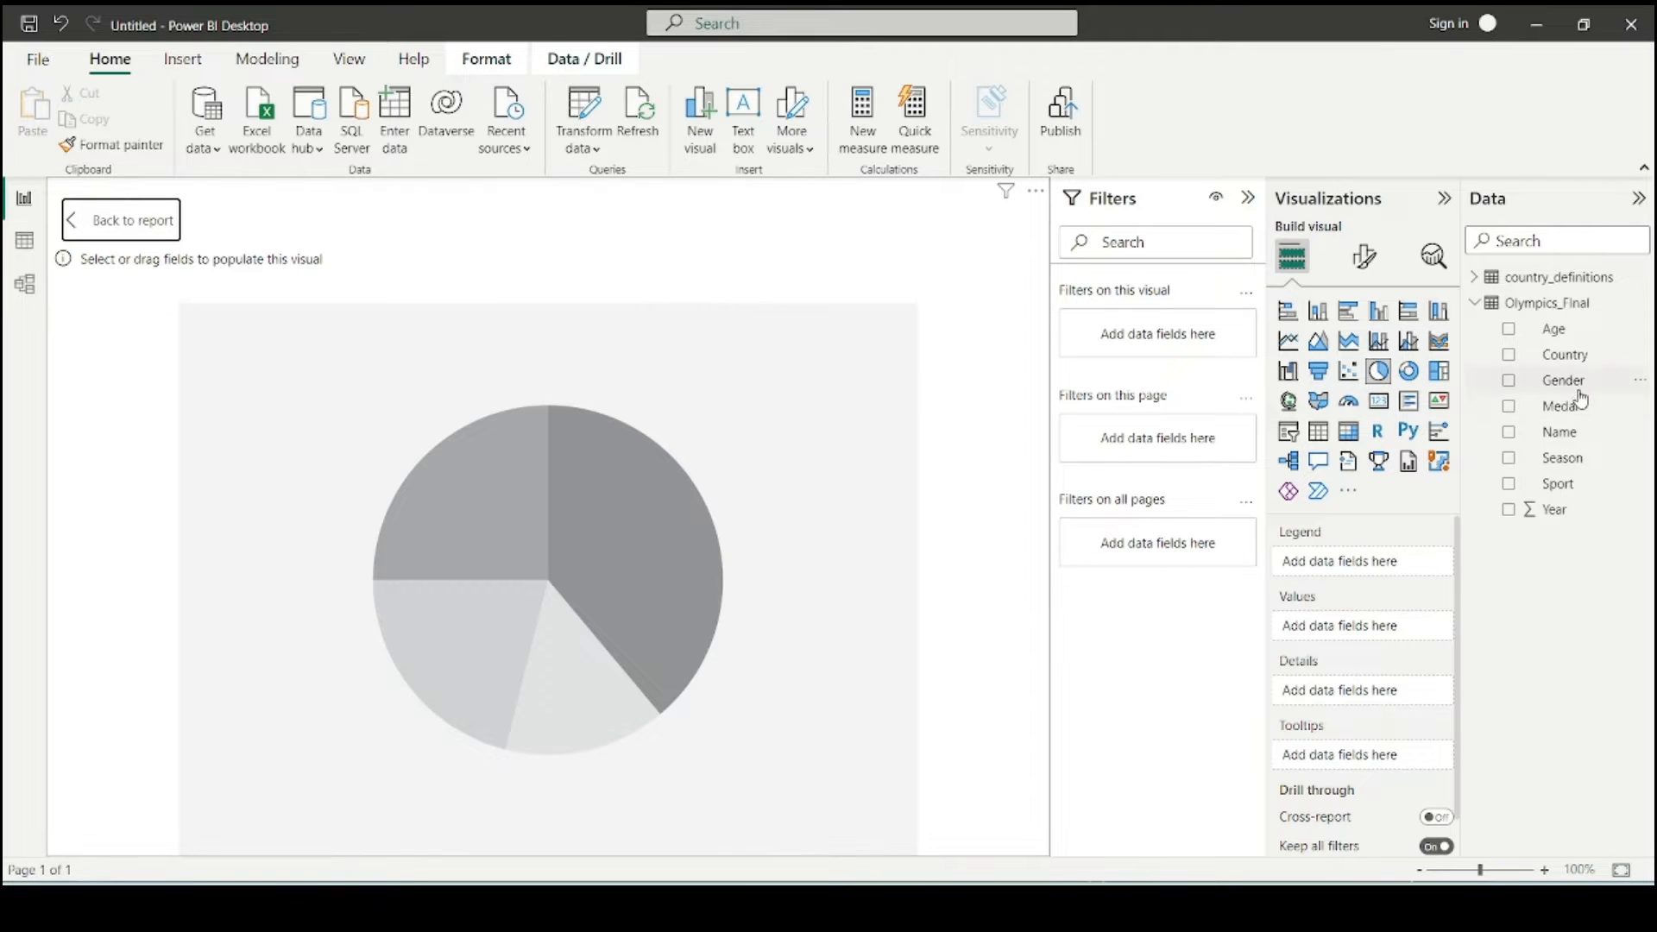
left_click_drag(1569, 382, 1389, 560)
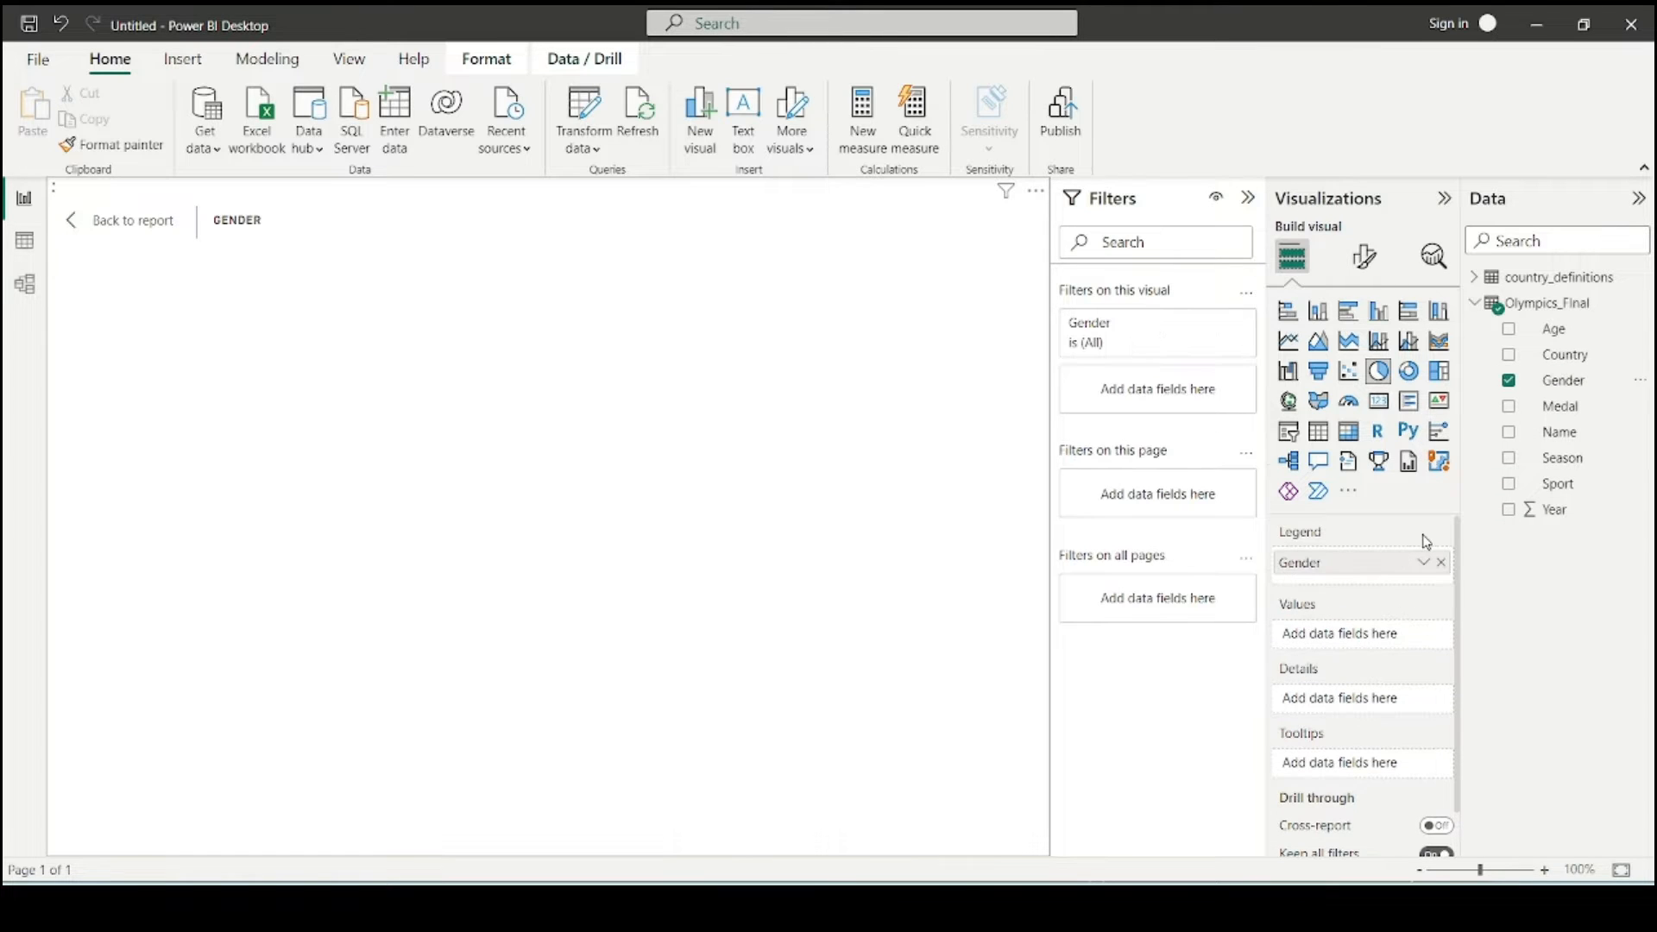
left_click_drag(1560, 407, 1383, 638)
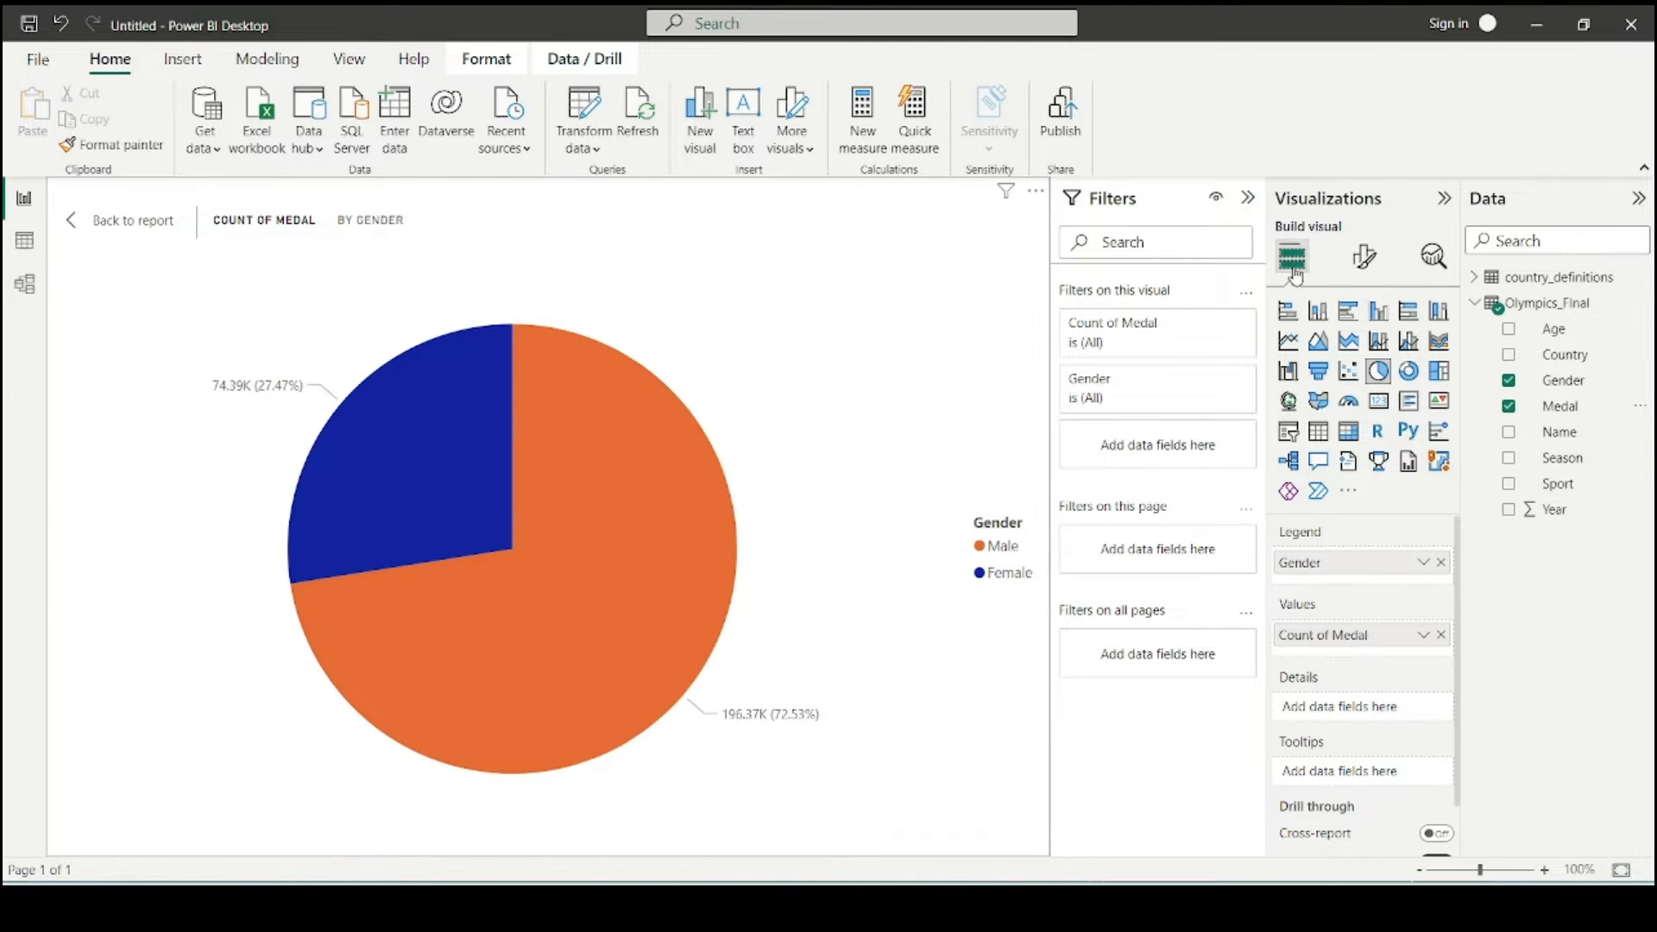
- Color the pie chart's Male slice dark orange and its Female slice yellow
left_click(1358, 270)
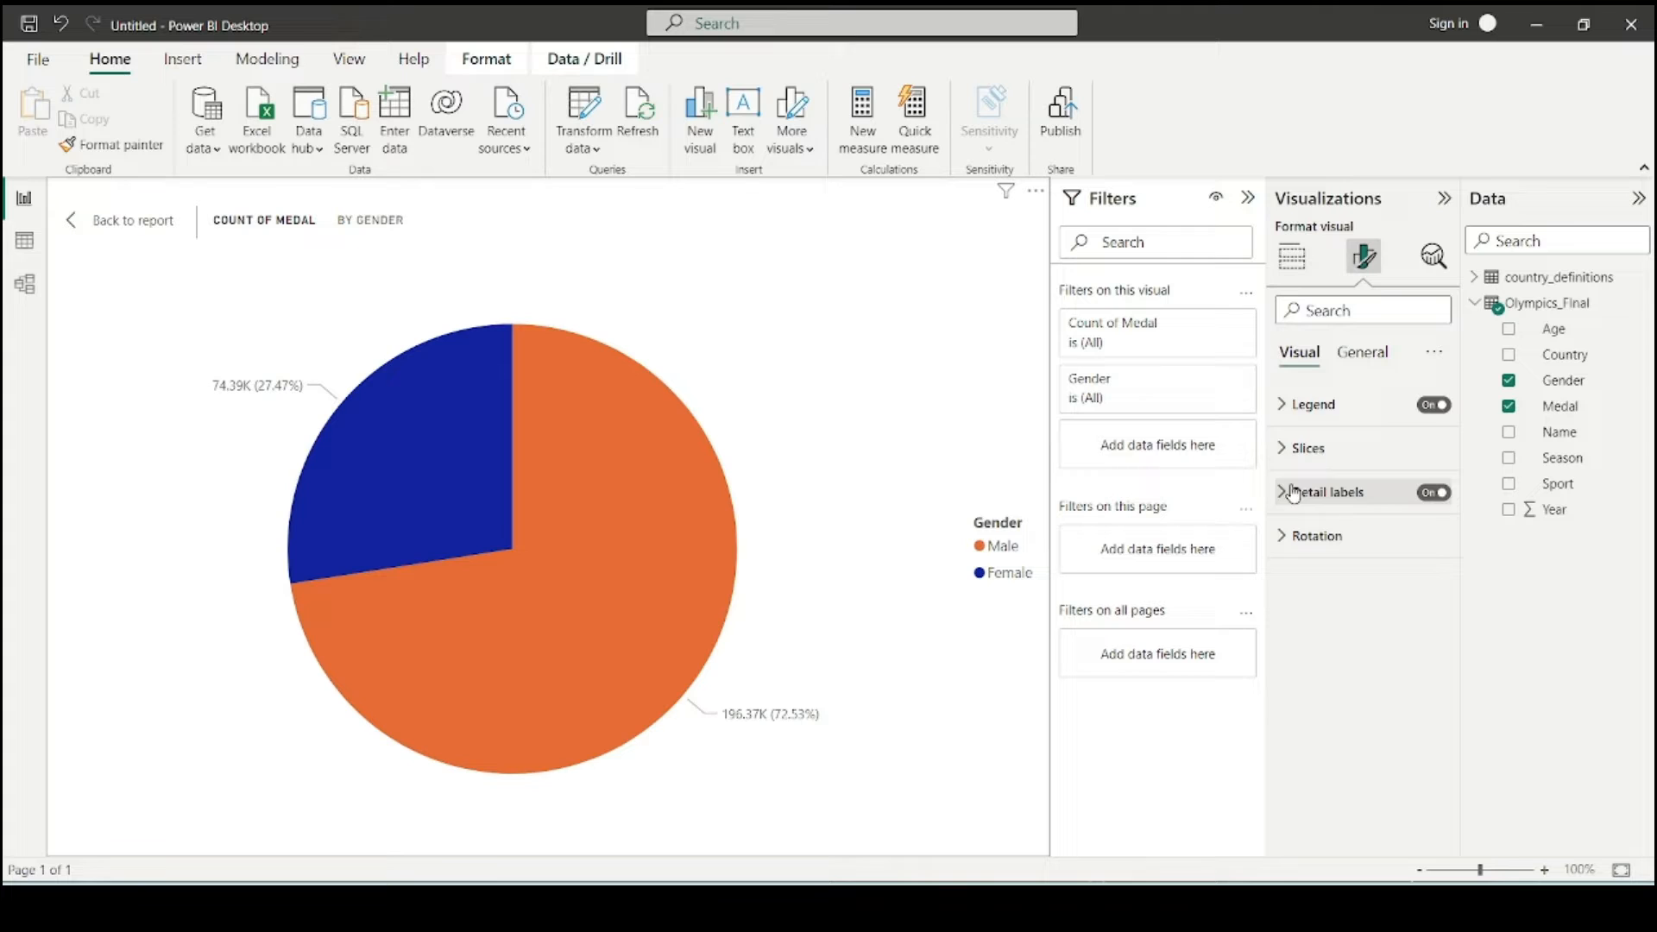
left_click(1318, 449)
left_click(1327, 546)
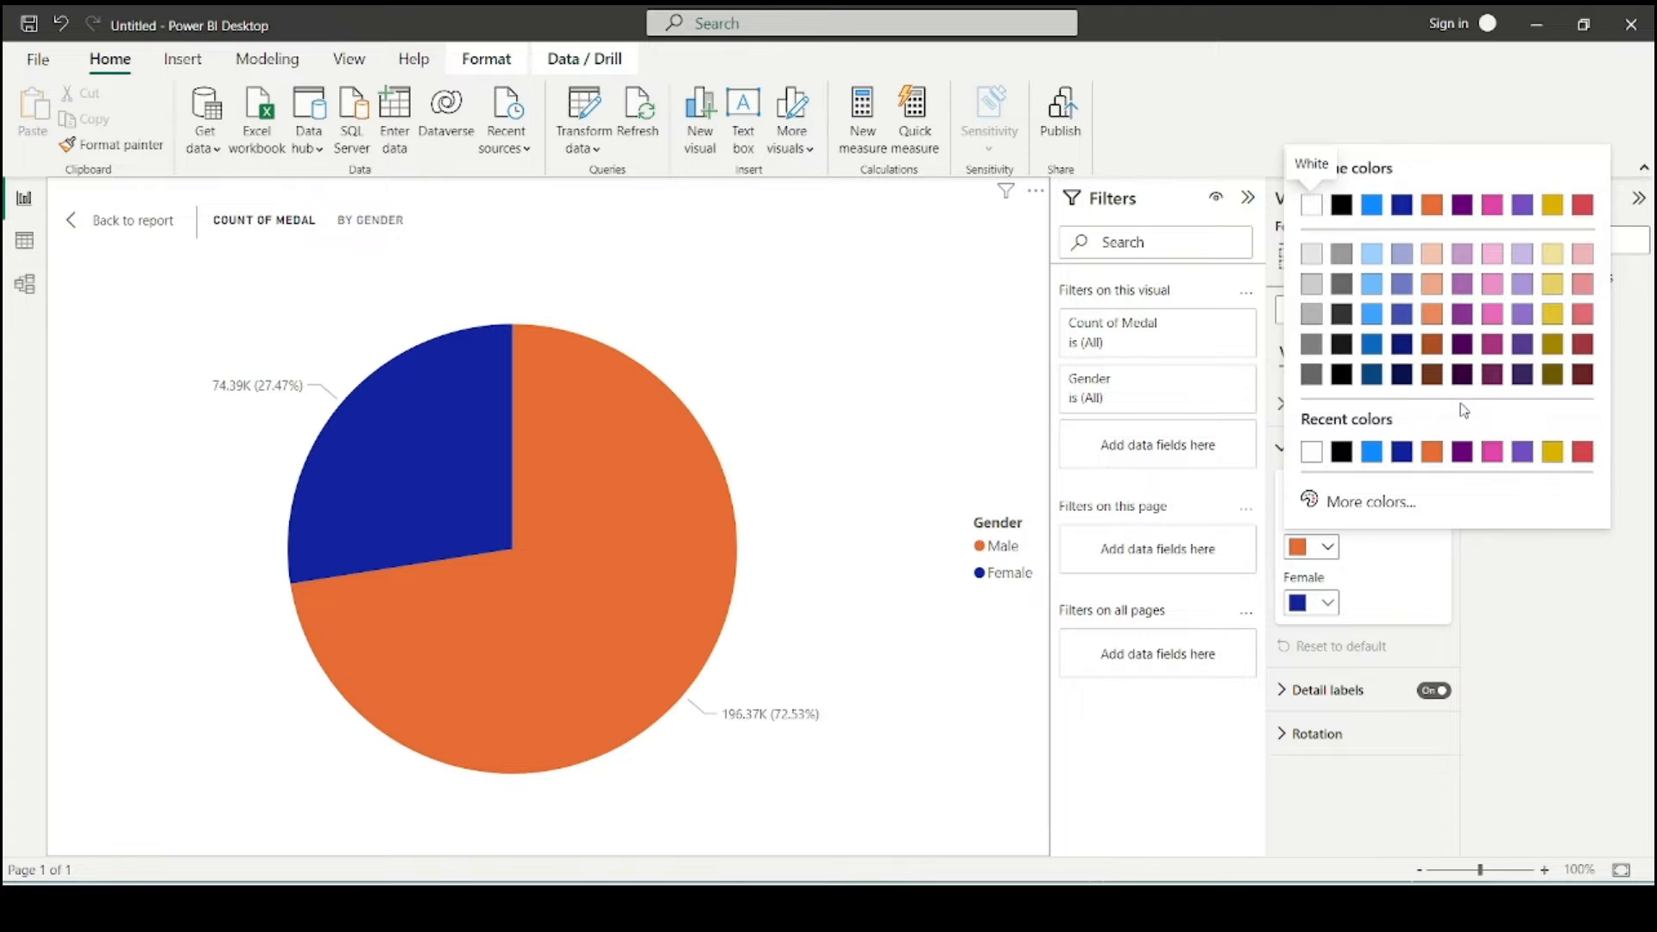
left_click(1432, 345)
left_click(1327, 602)
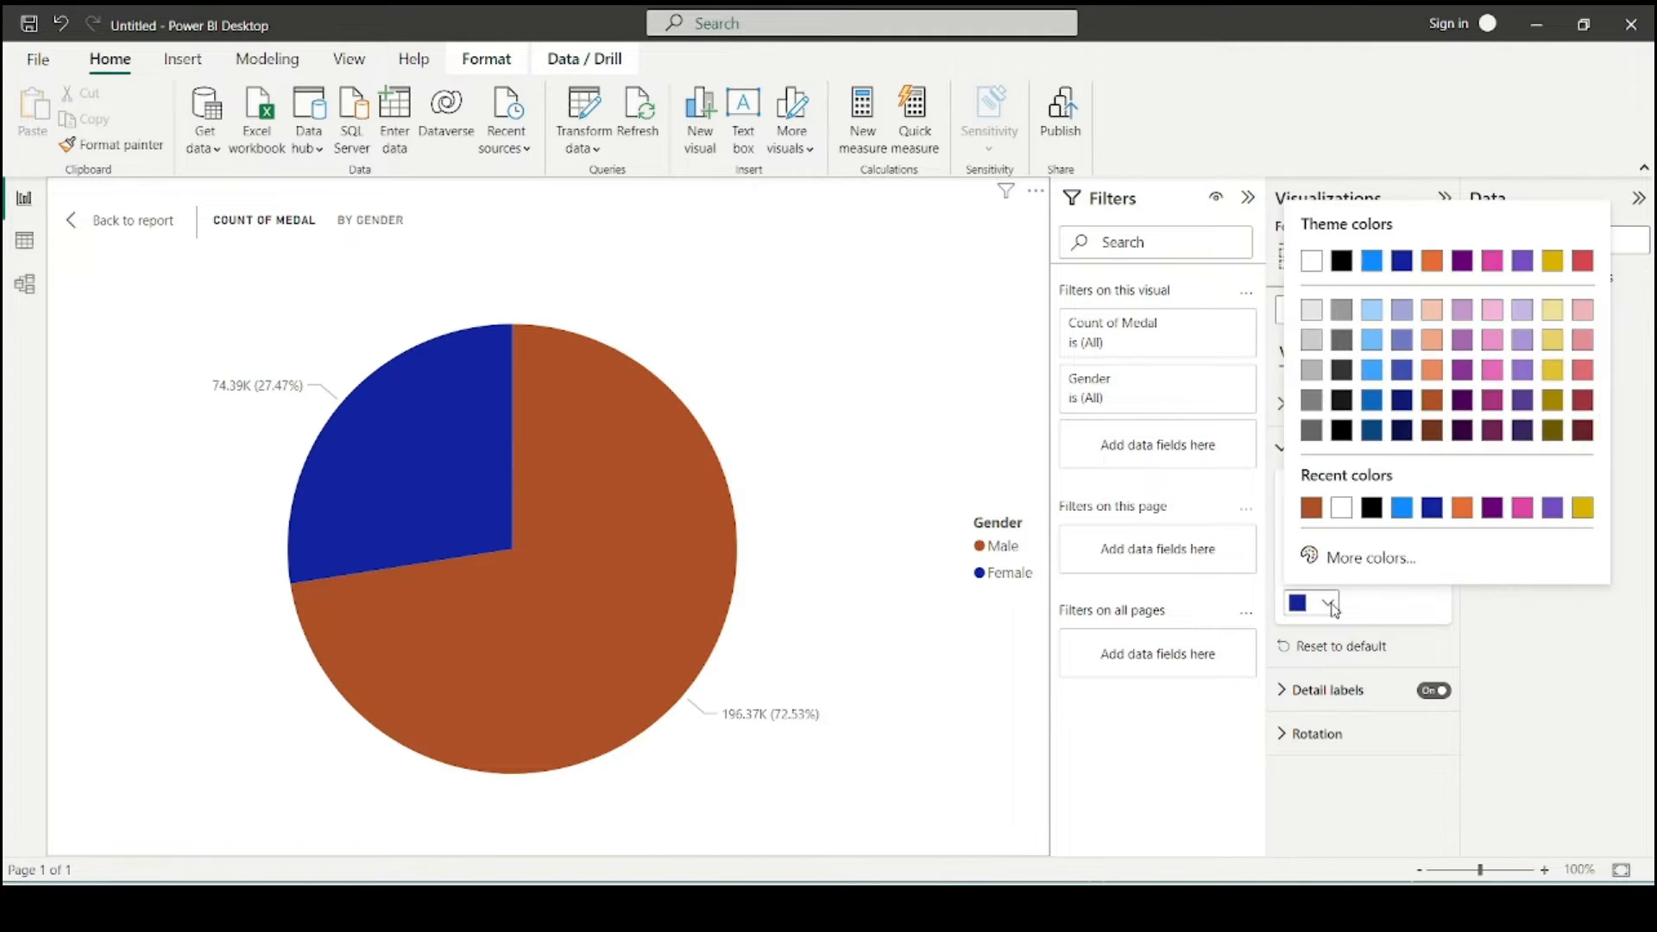
left_click(1553, 388)
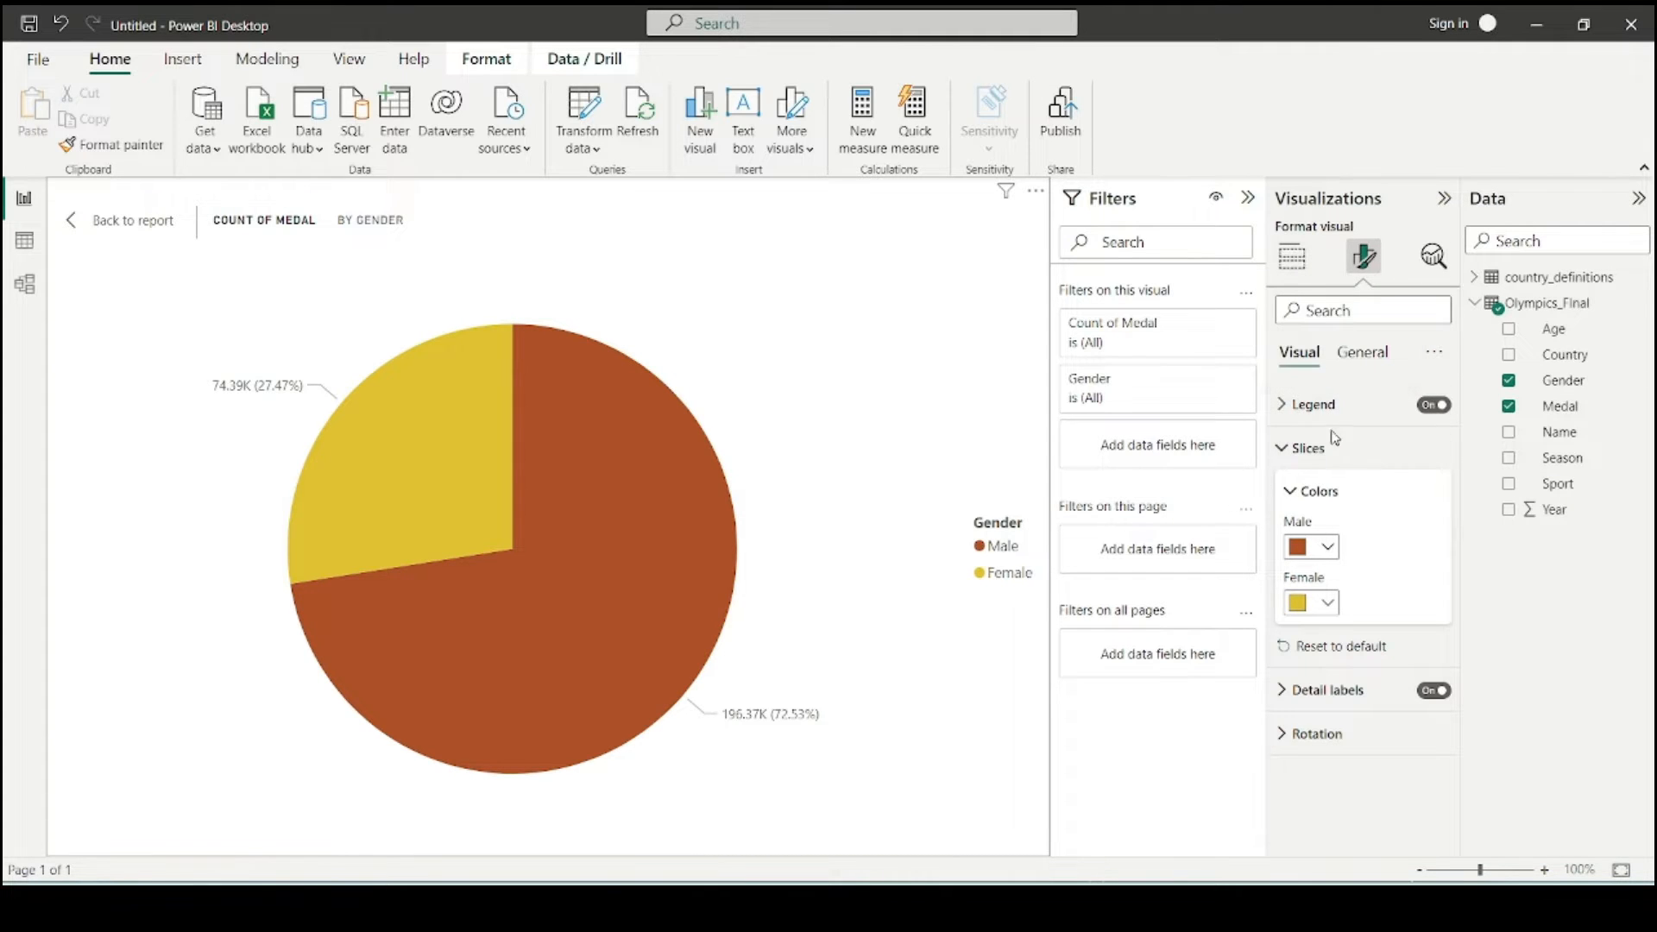
- Set the pie chart's title to "Distribution of Medals by Gender"
left_click(1371, 366)
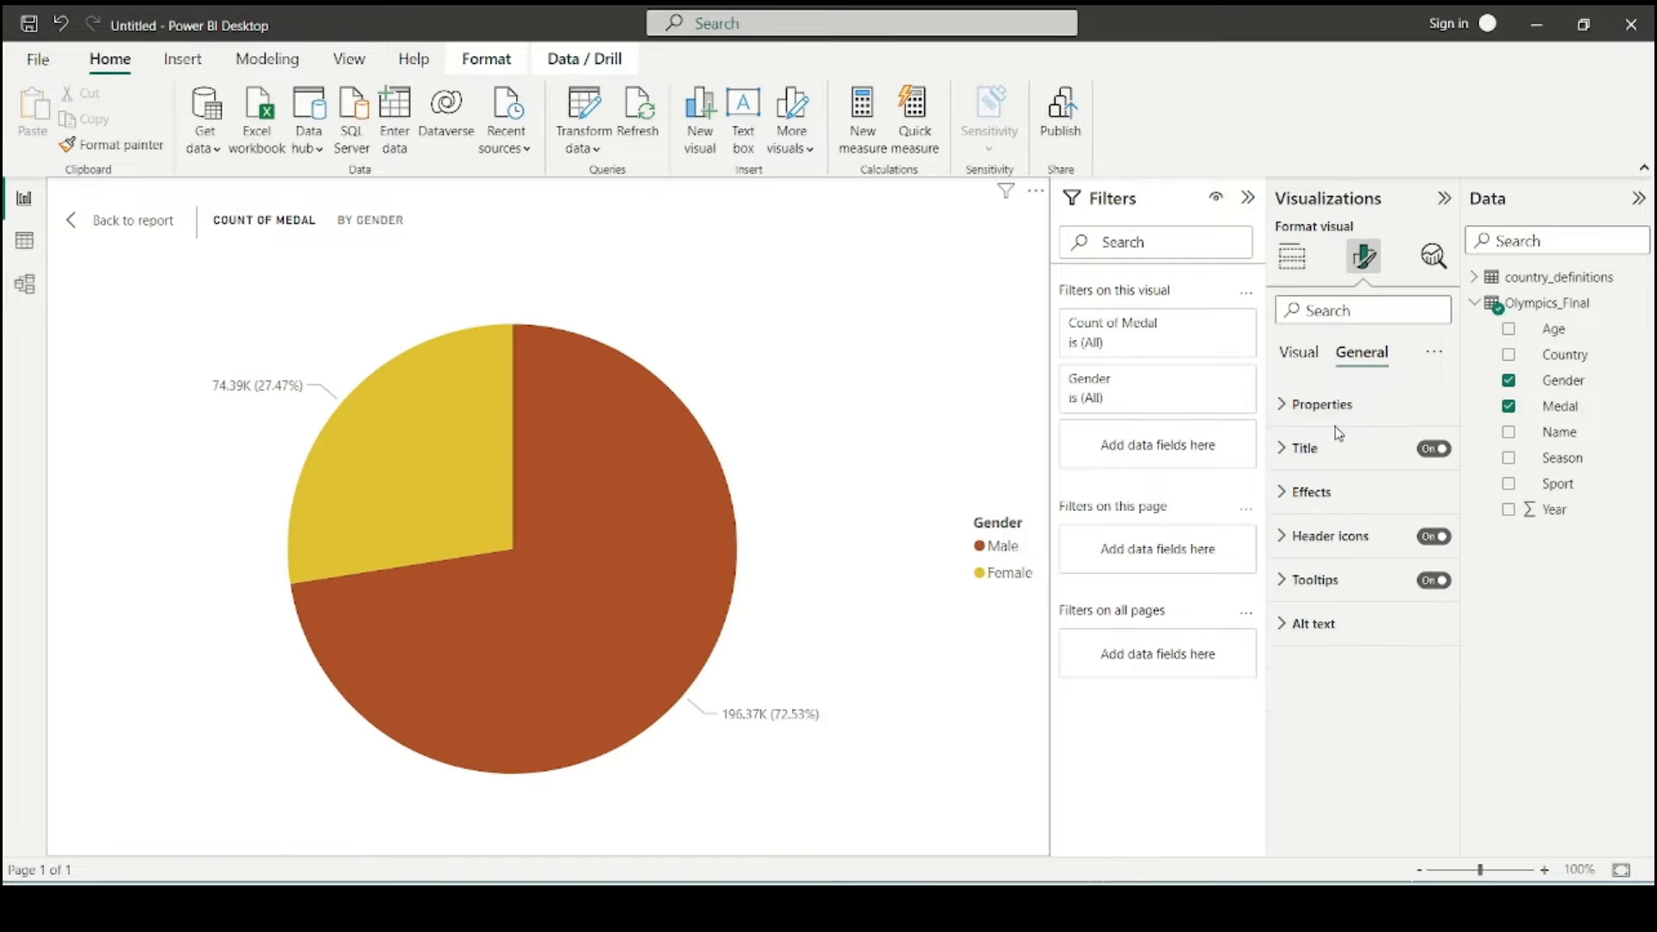
left_click(1307, 447)
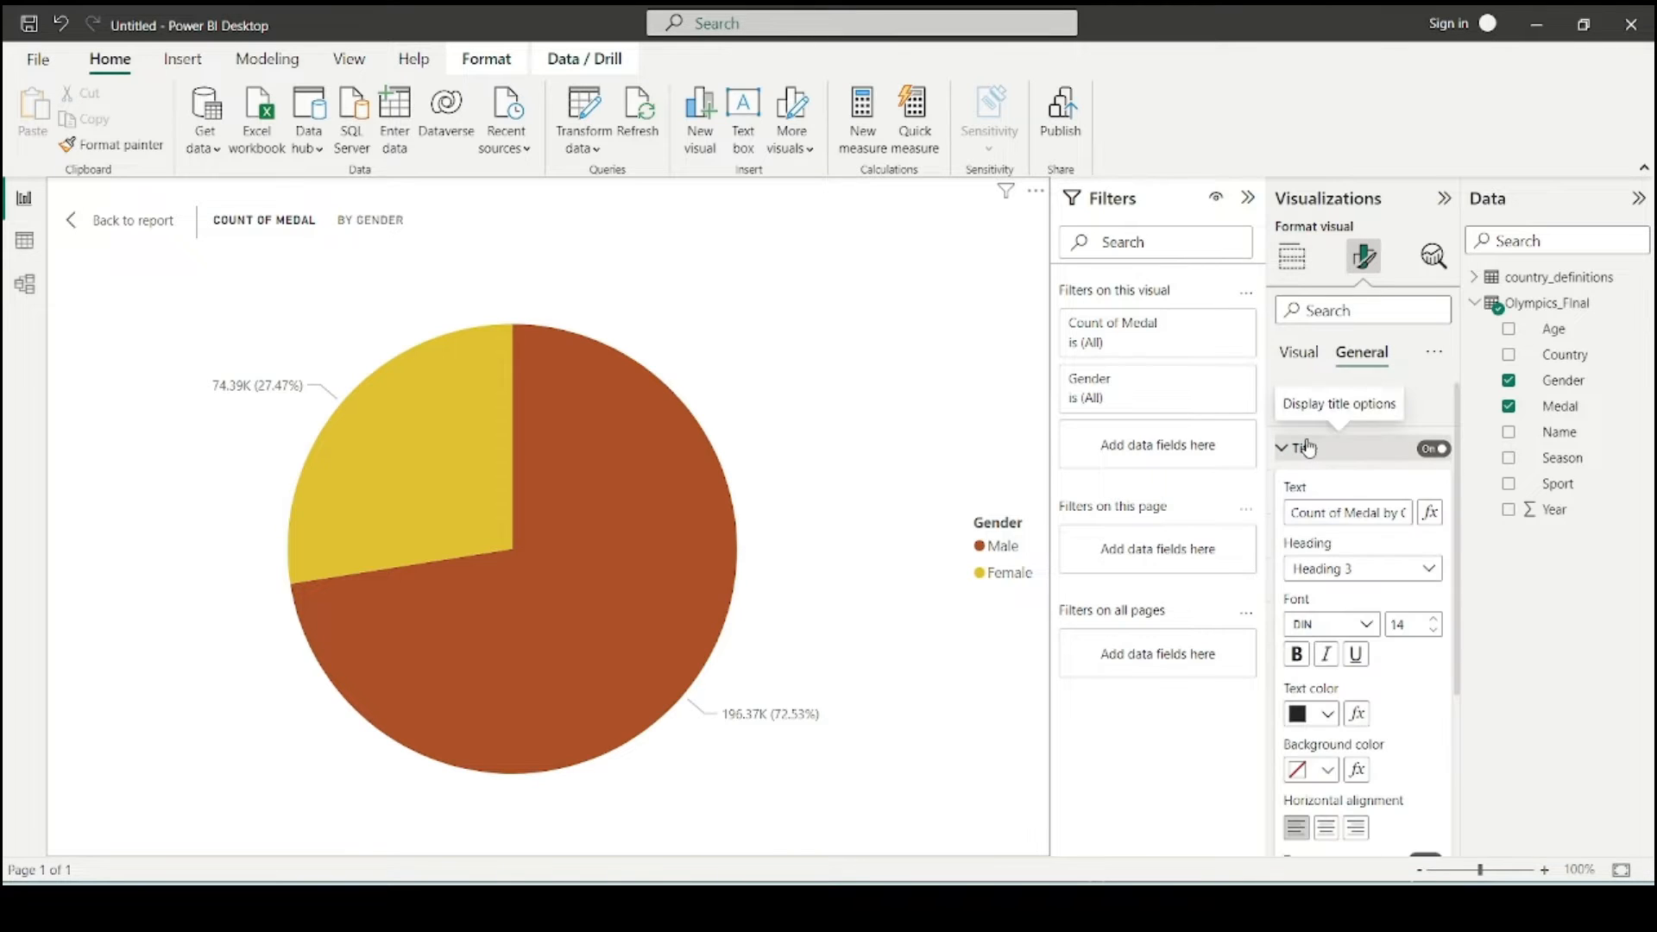
left_click(1337, 513)
type("Di")
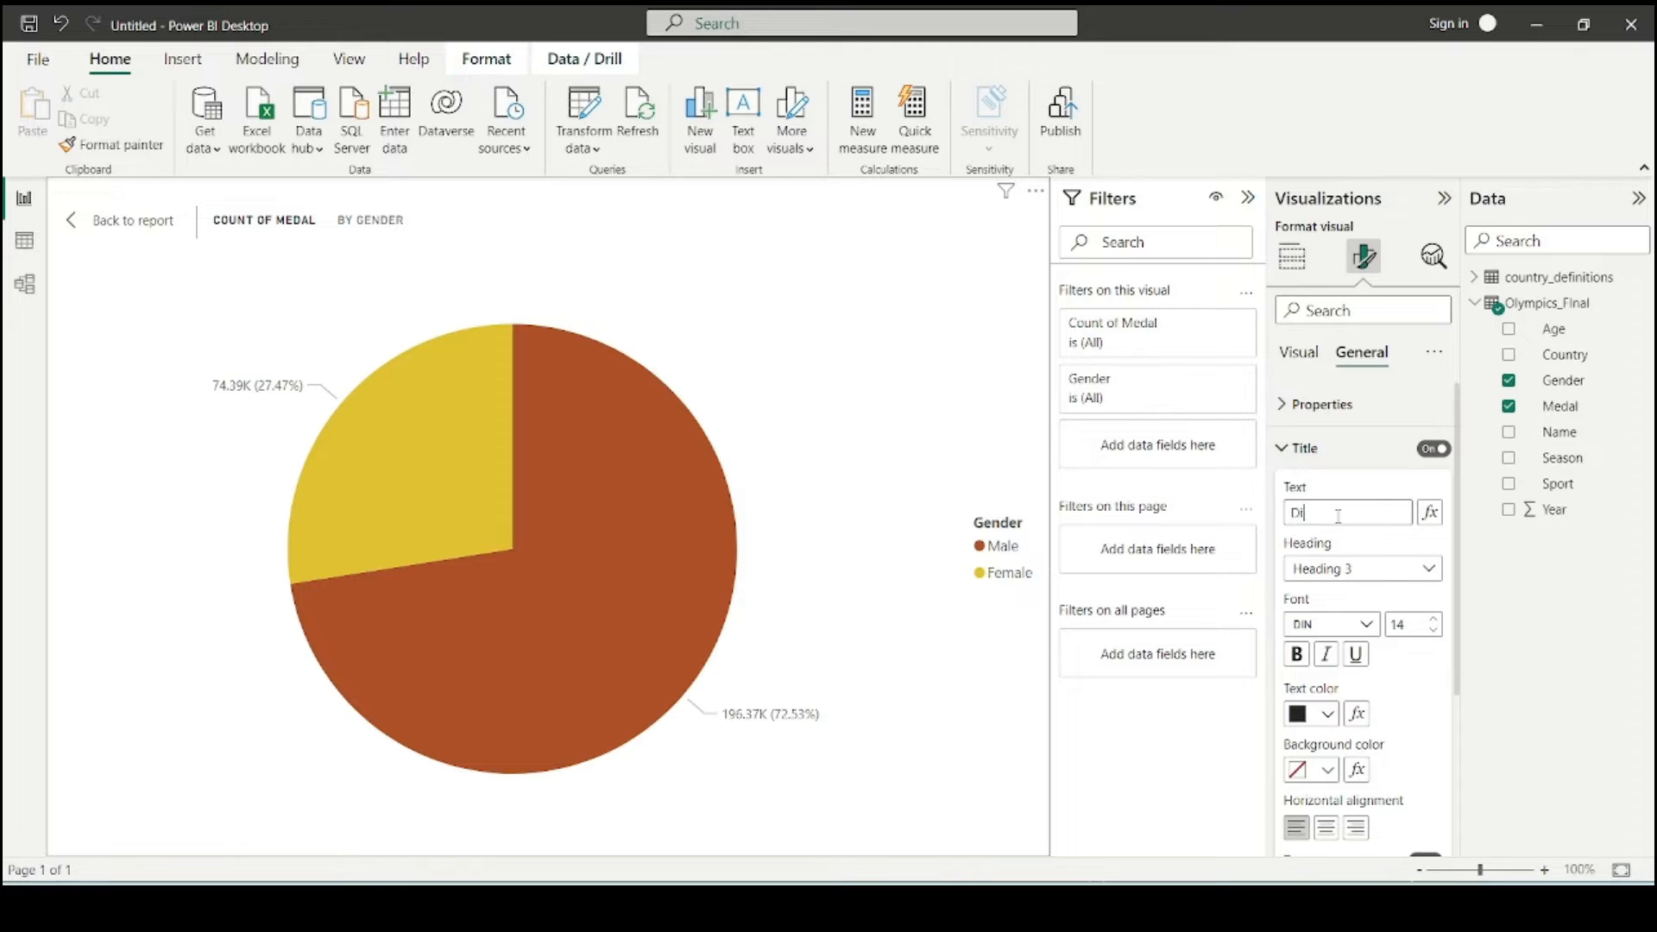
type("stribution of")
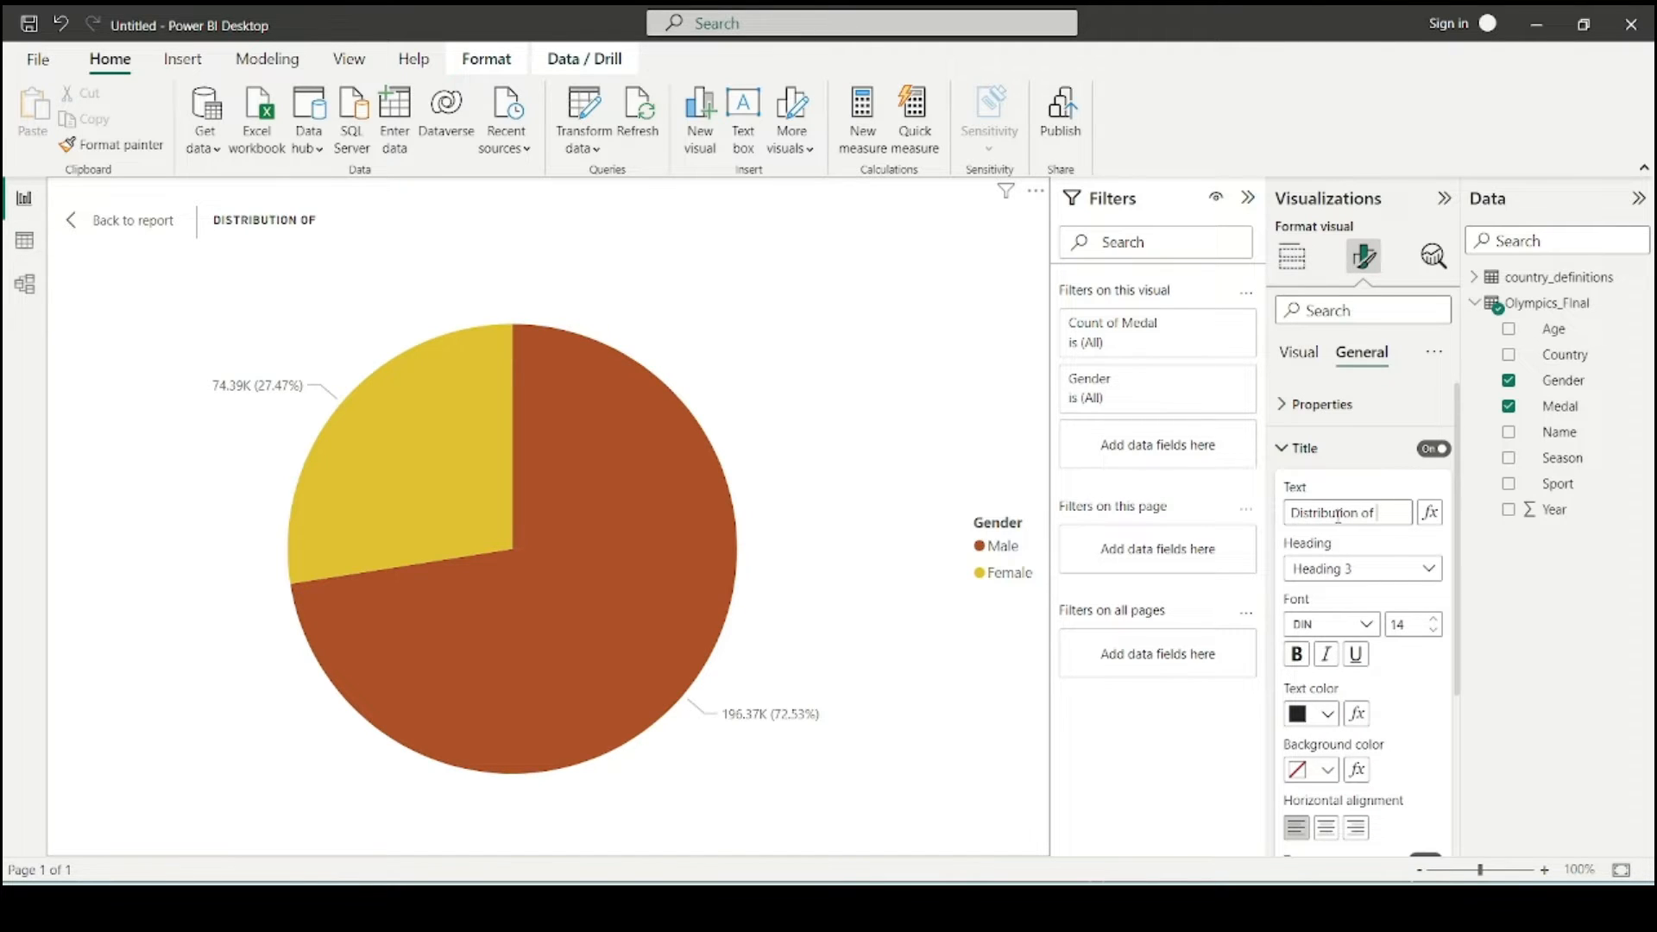
type(" Medals by Gender")
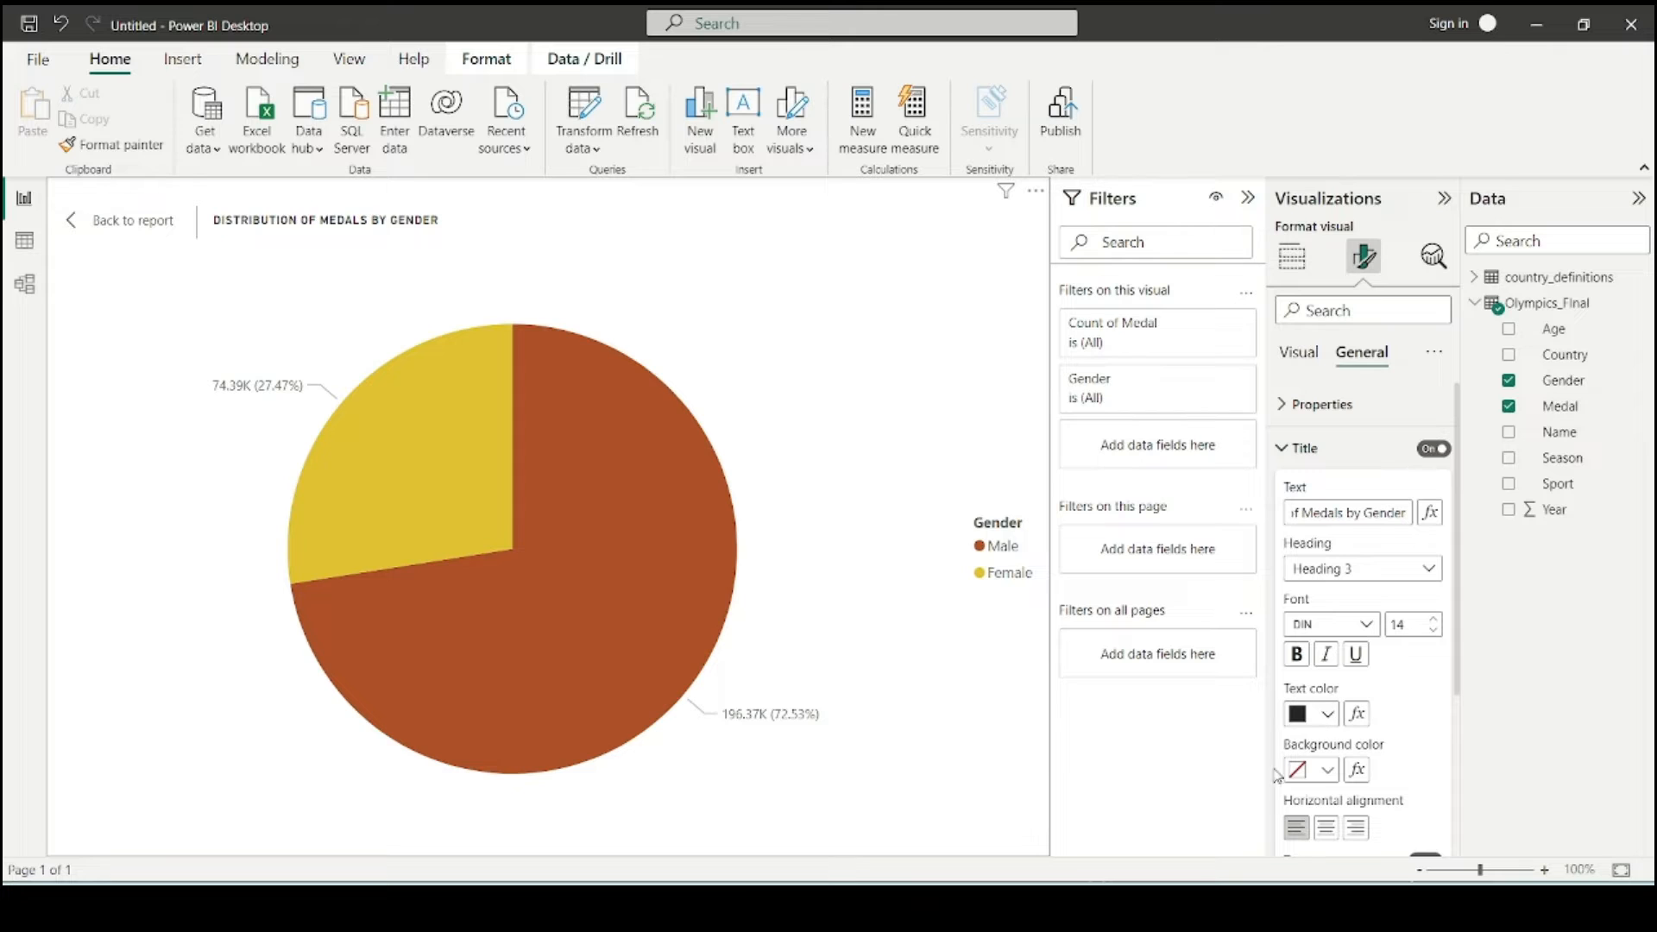
- Return to the report page and move the pie chart slightly down and inward from the canvas corner
left_click(1298, 361)
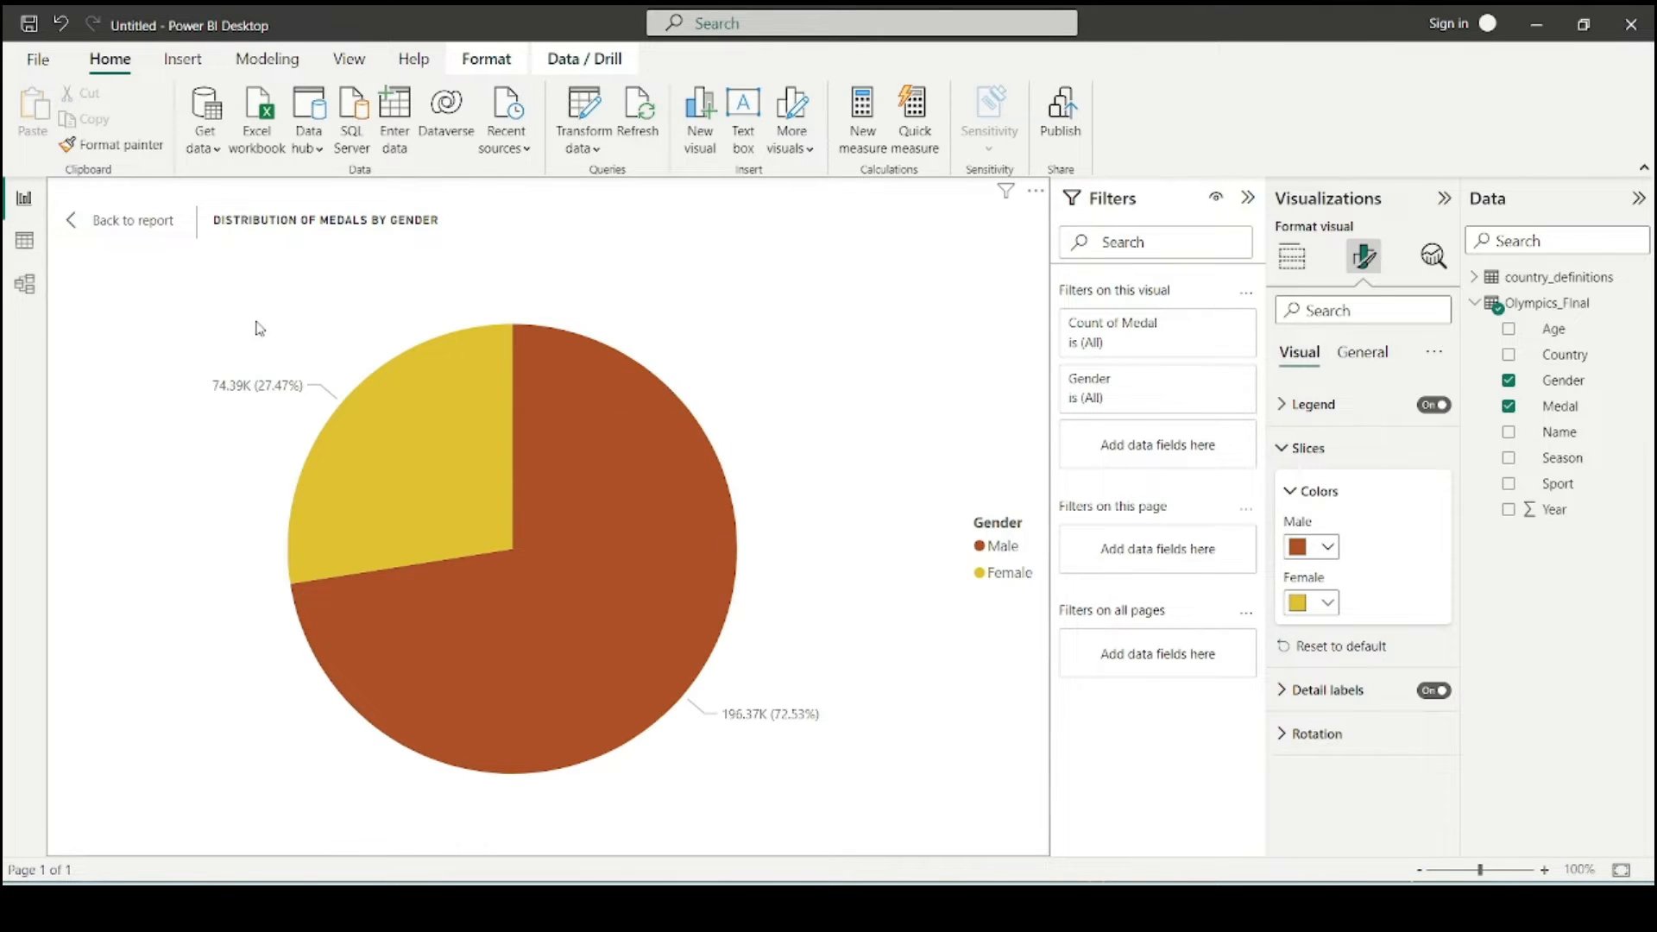
left_click(131, 222)
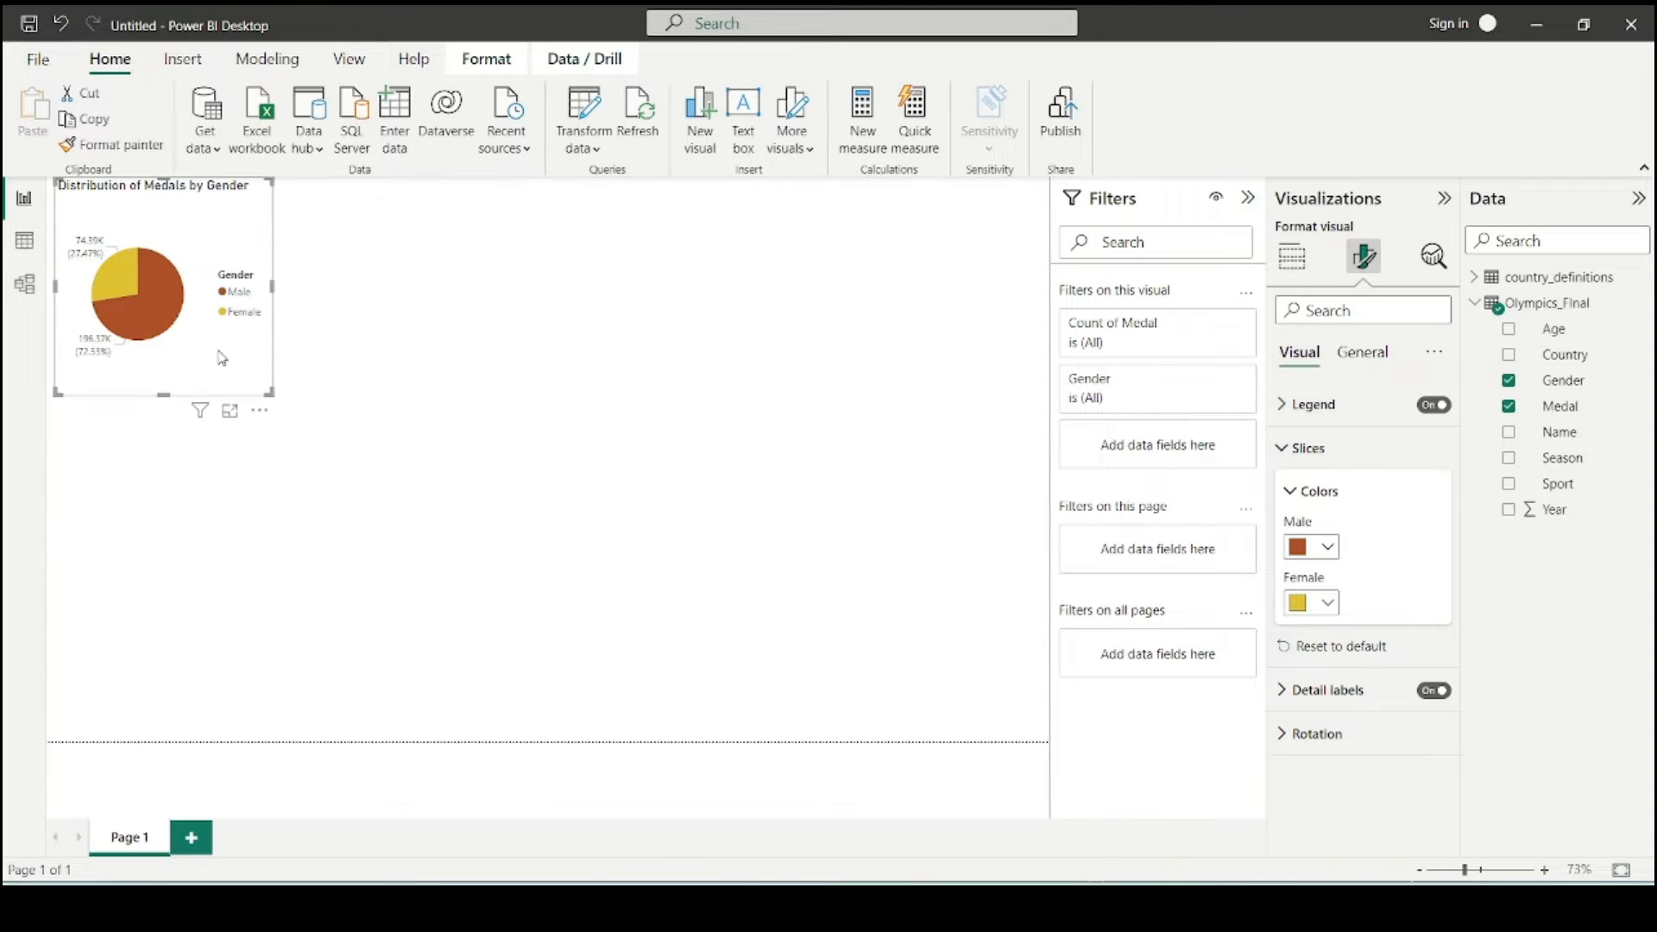
left_click_drag(245, 299, 270, 371)
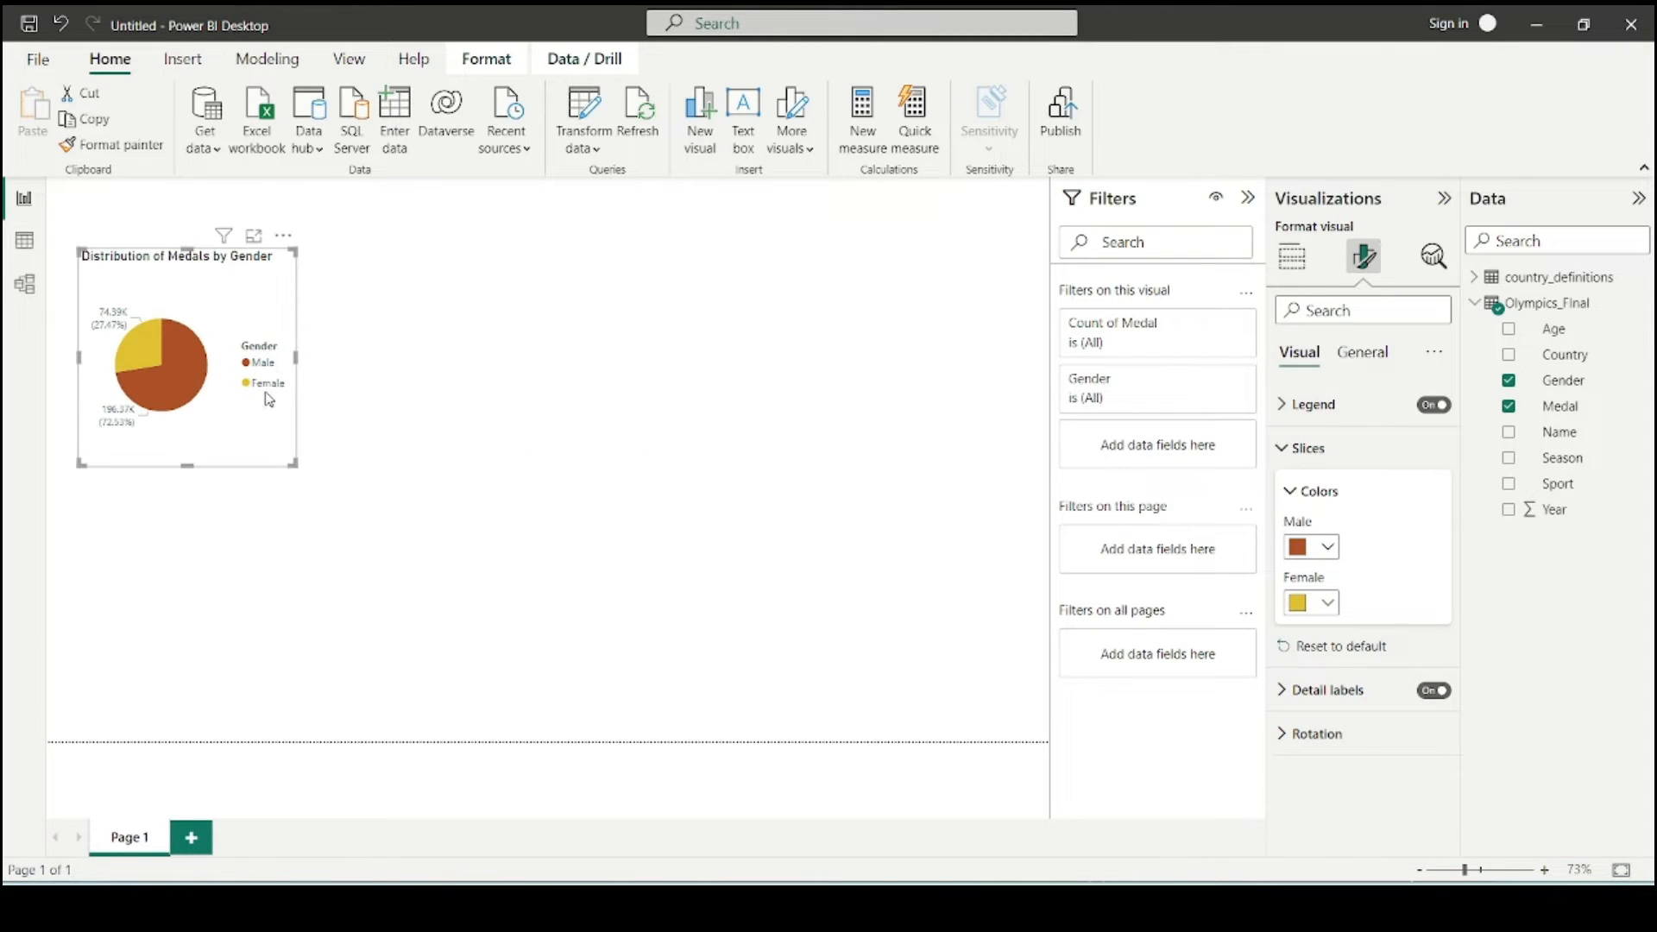
- Enlarge the pie chart in focus mode and set its legend position to Top center
left_click(259, 235)
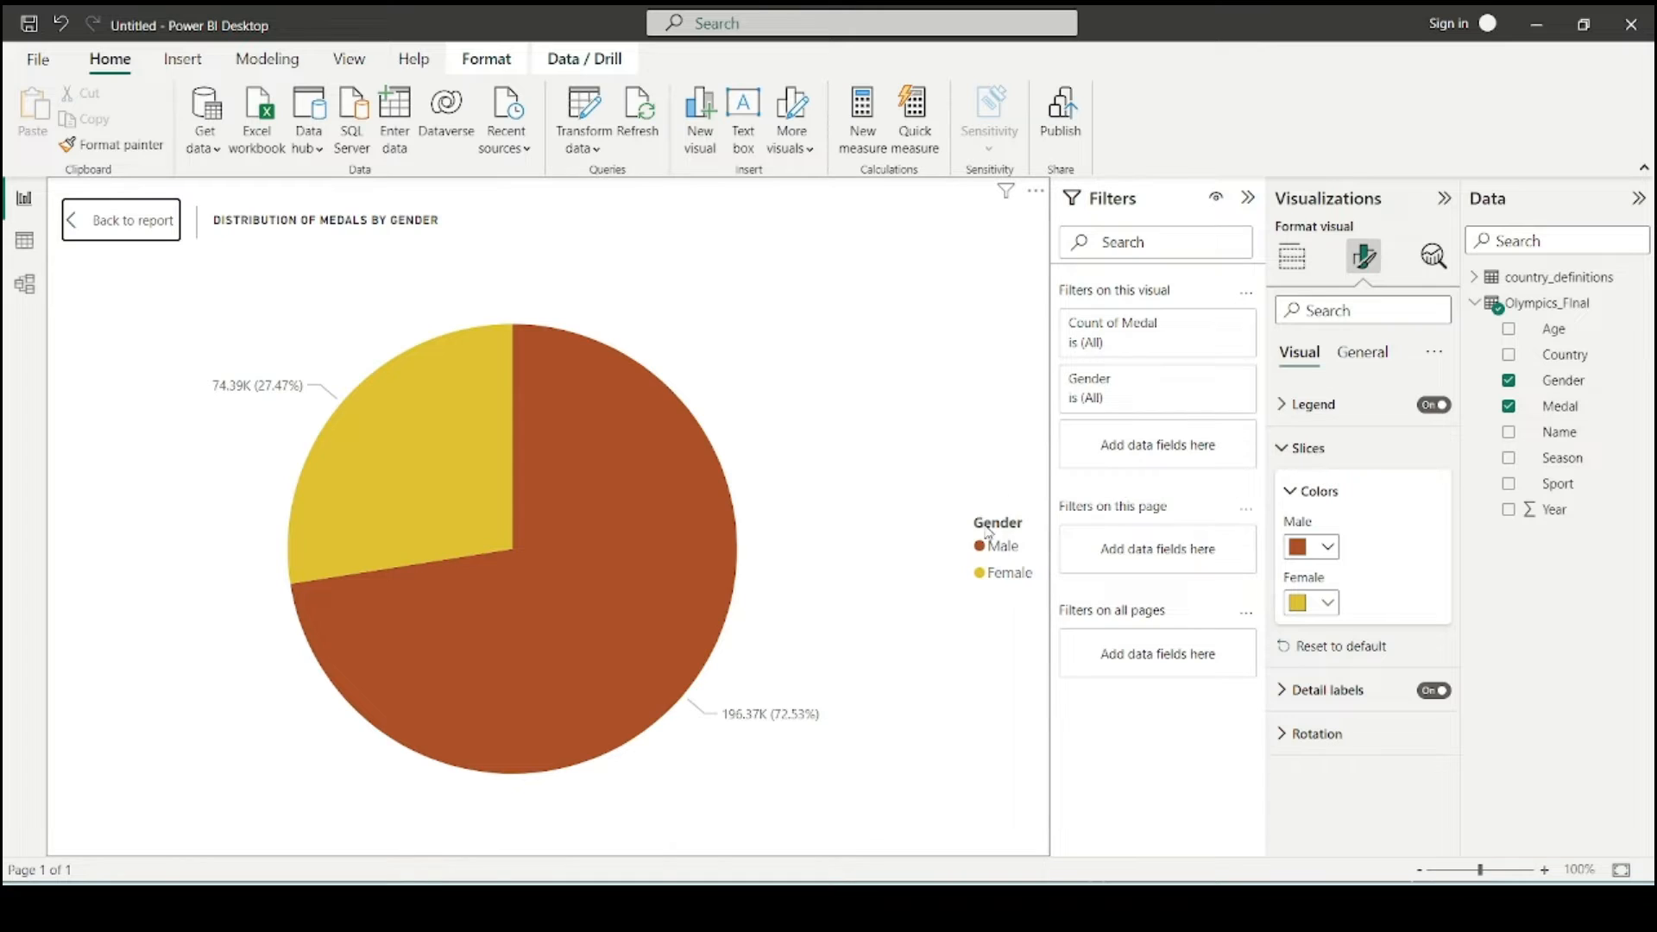
left_click(1354, 369)
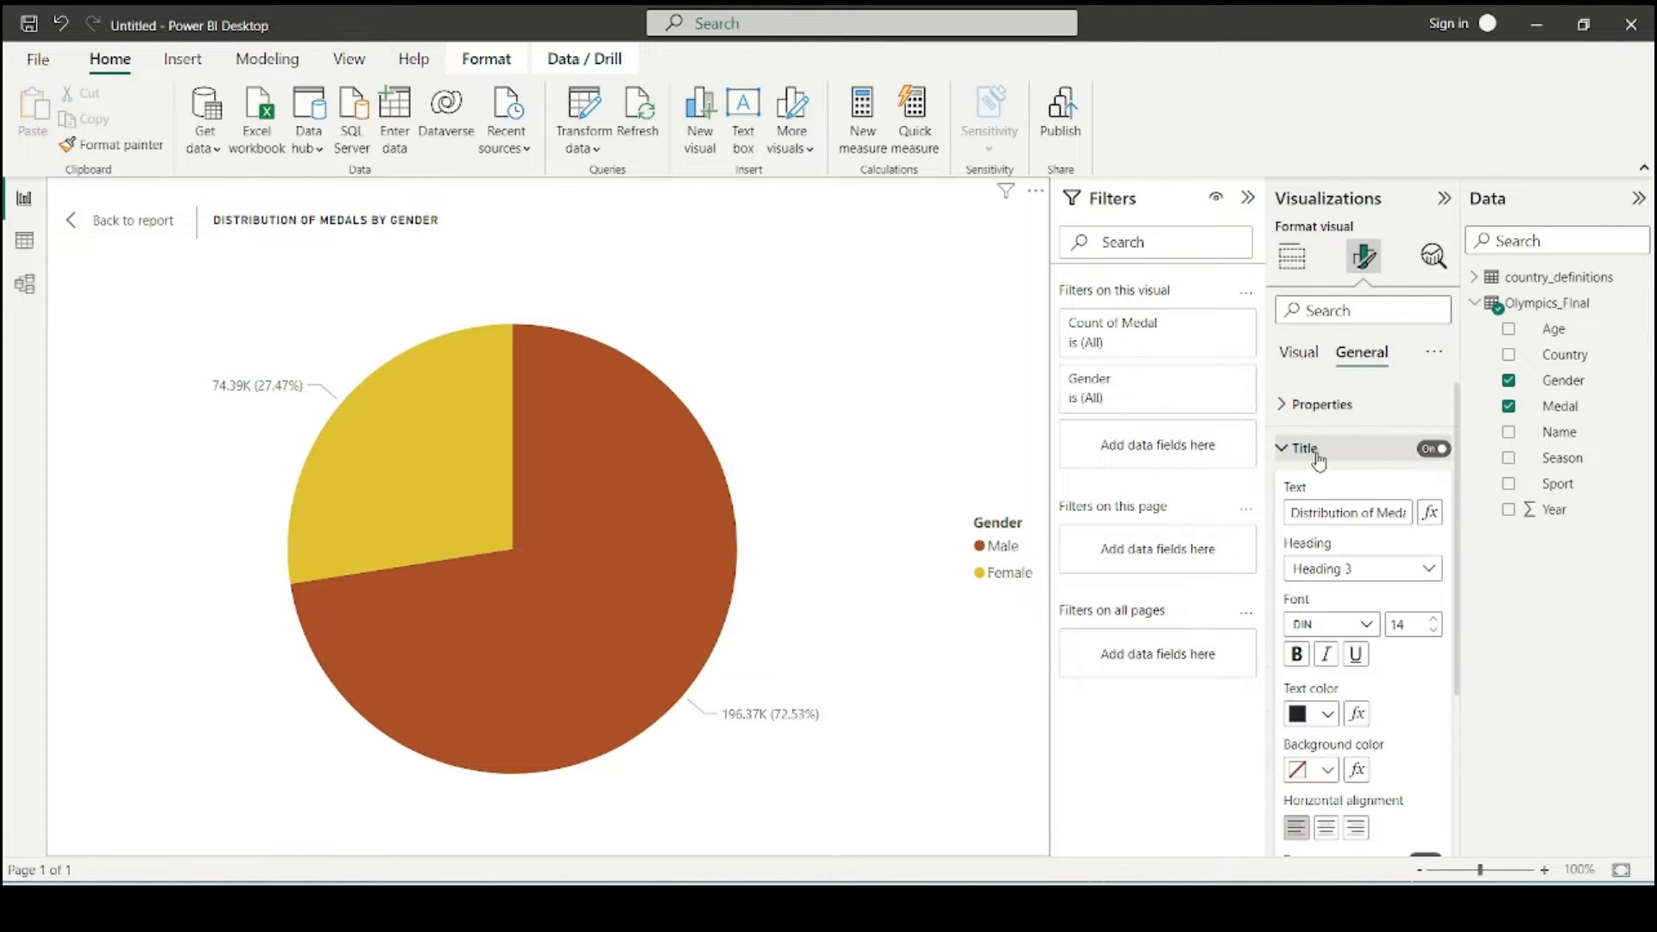
left_click(1300, 356)
left_click(1301, 447)
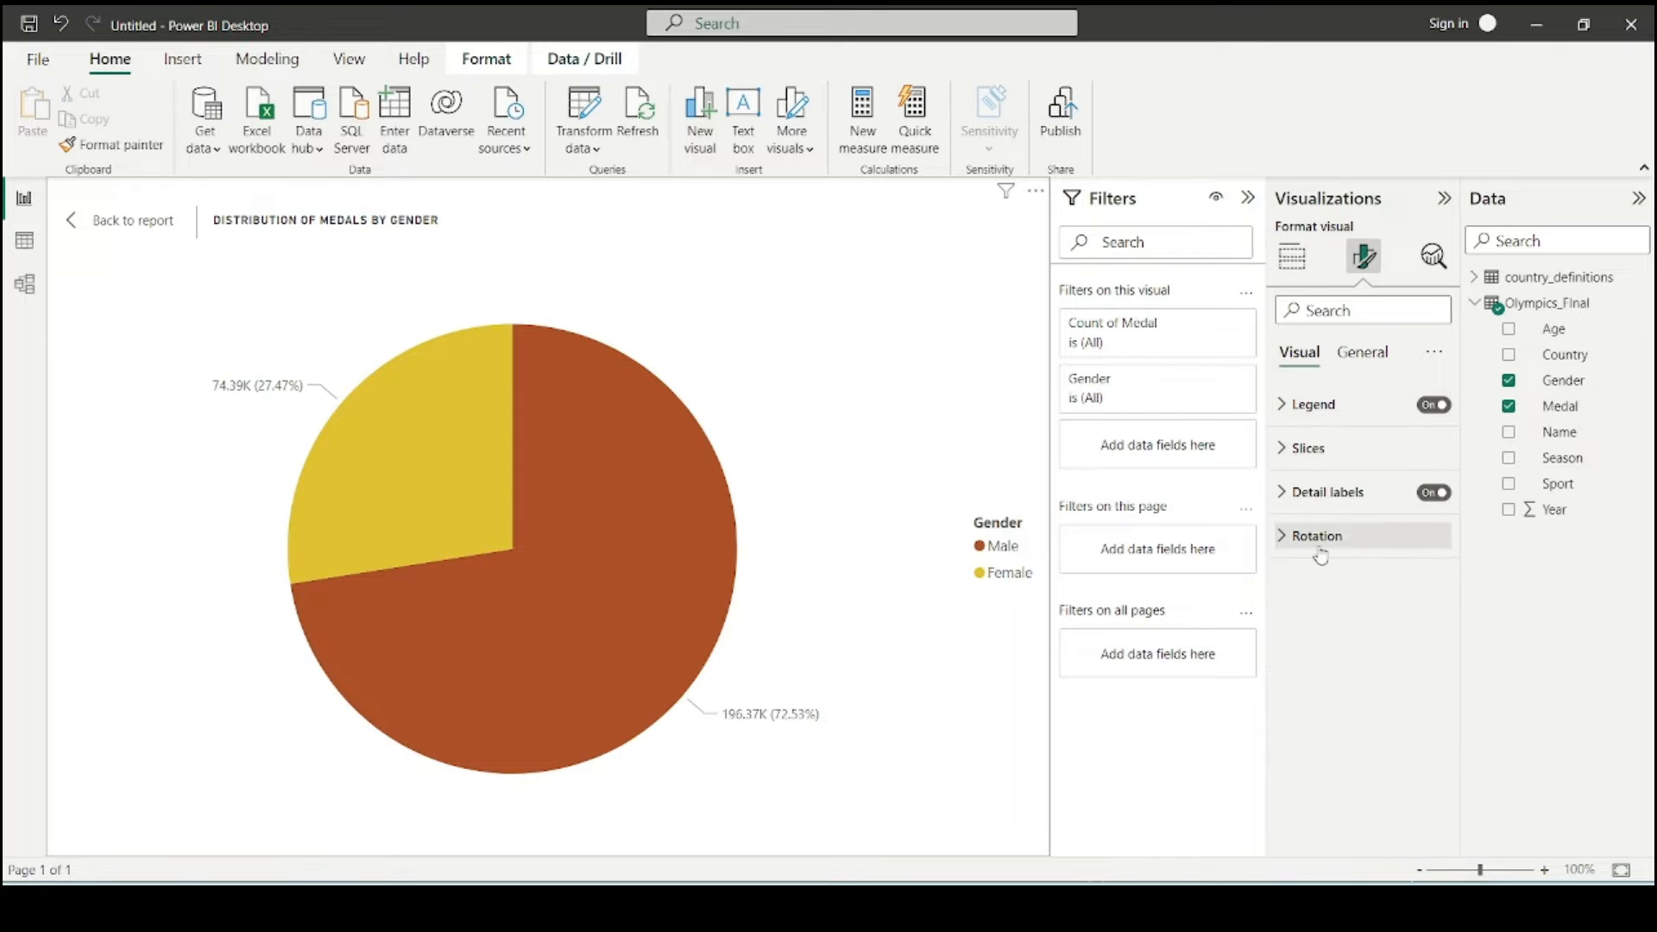
left_click(1306, 499)
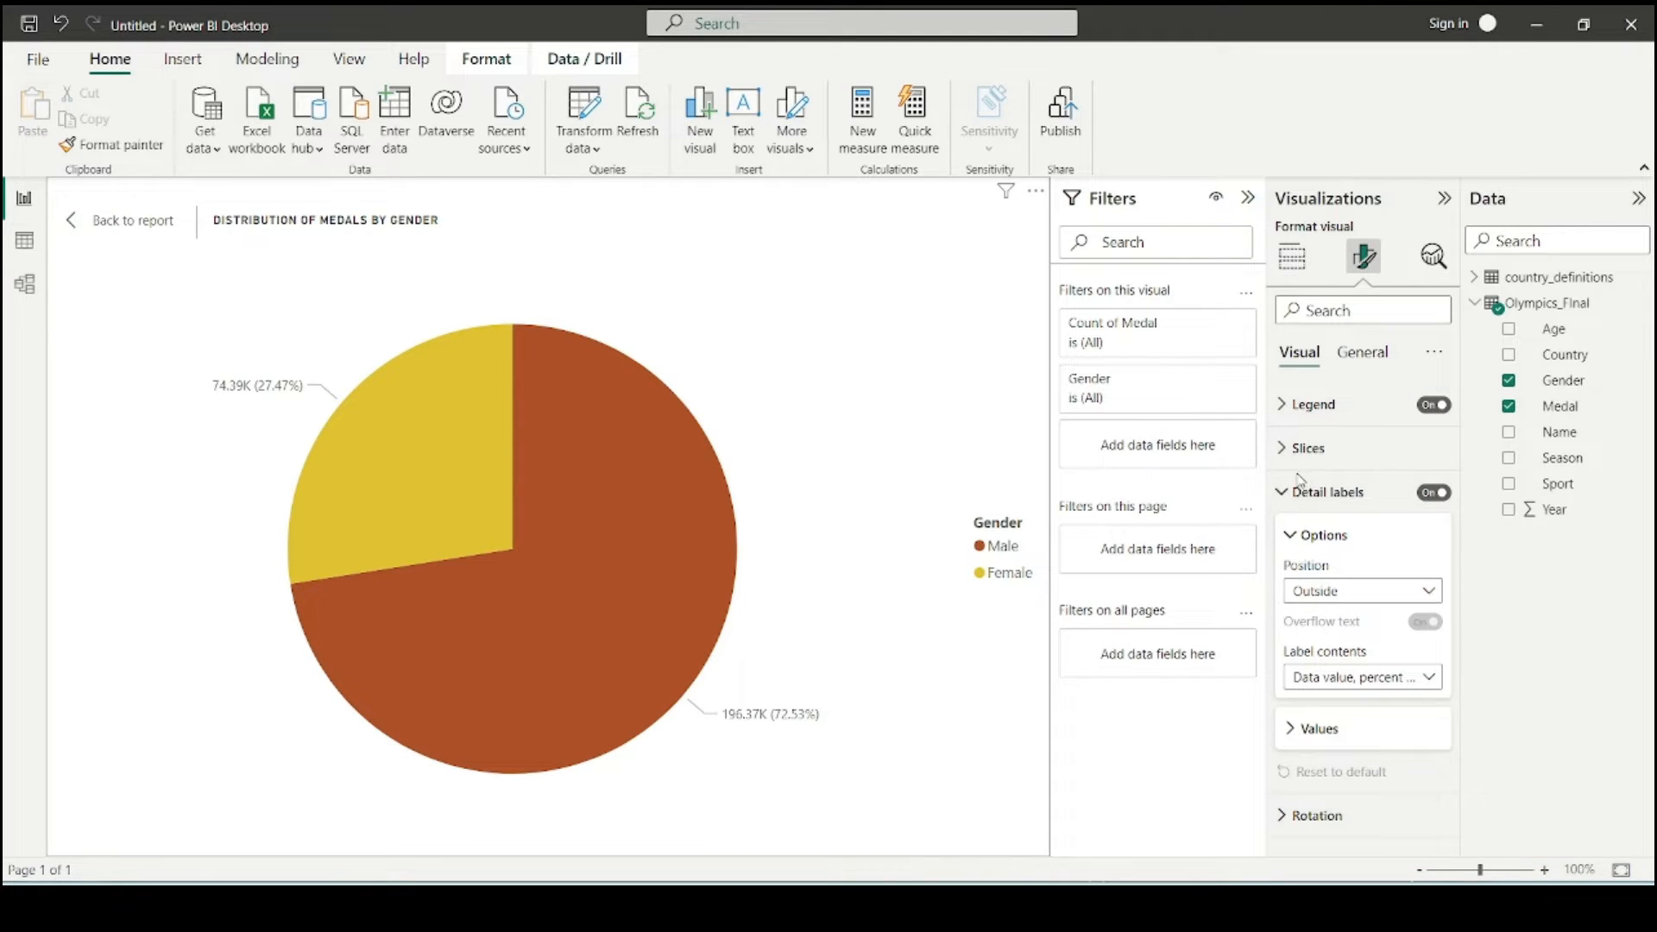
left_click(1308, 418)
left_click(1338, 507)
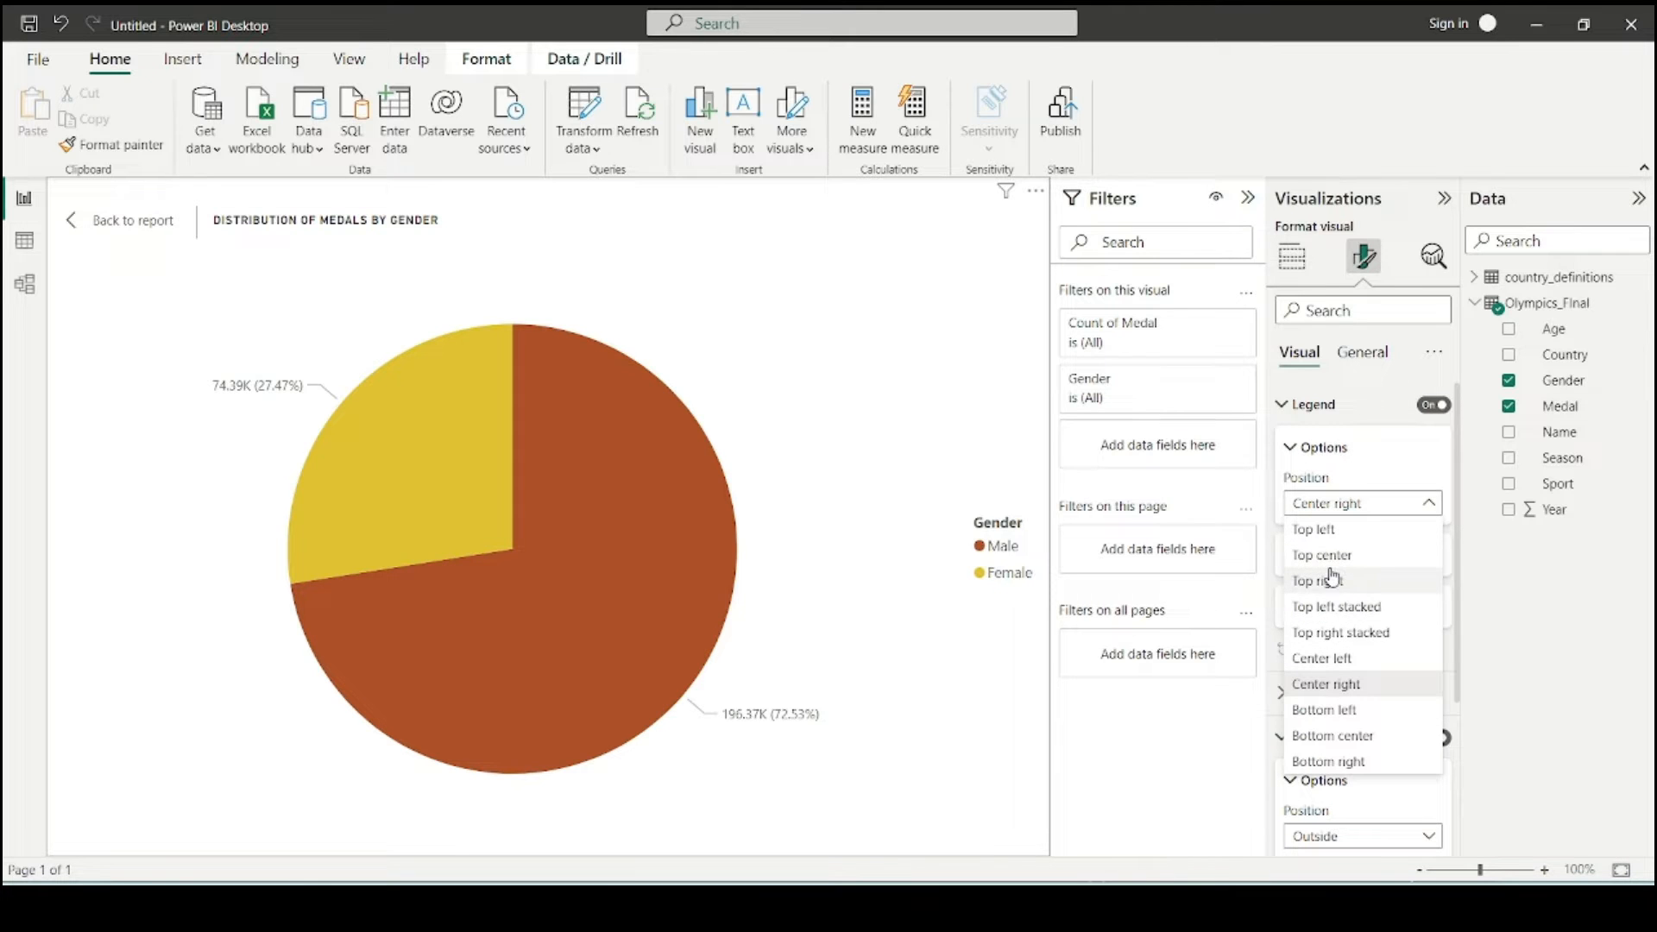
left_click(1321, 554)
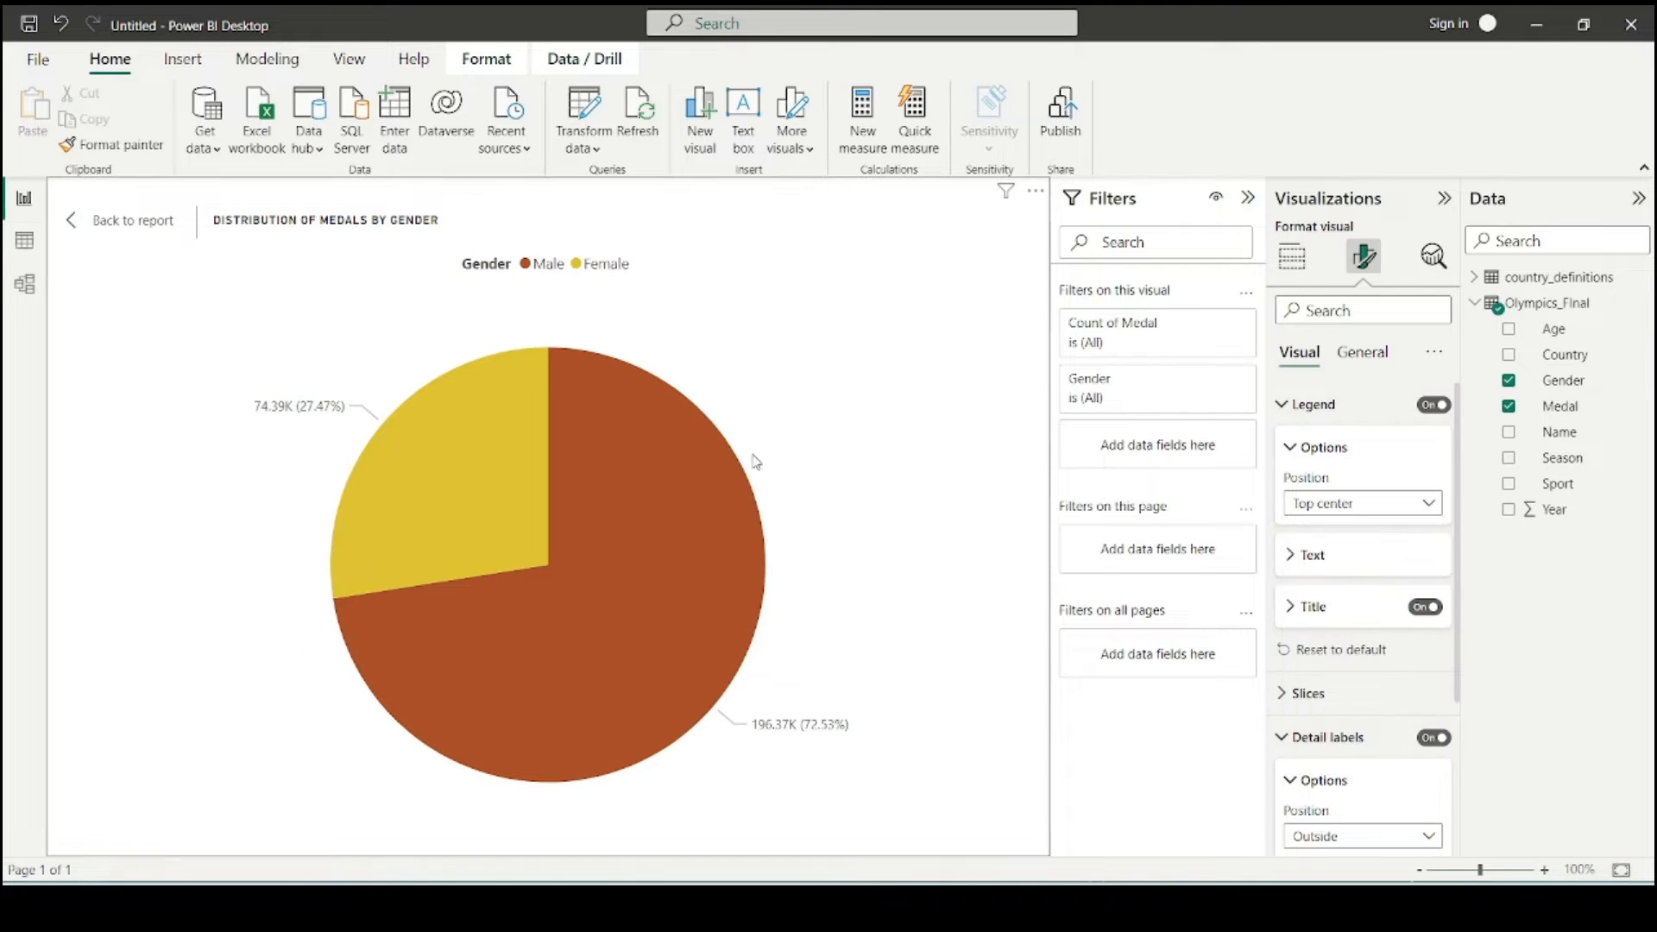
- Set the position of the pie chart's detail labels to Inside
left_click(1320, 406)
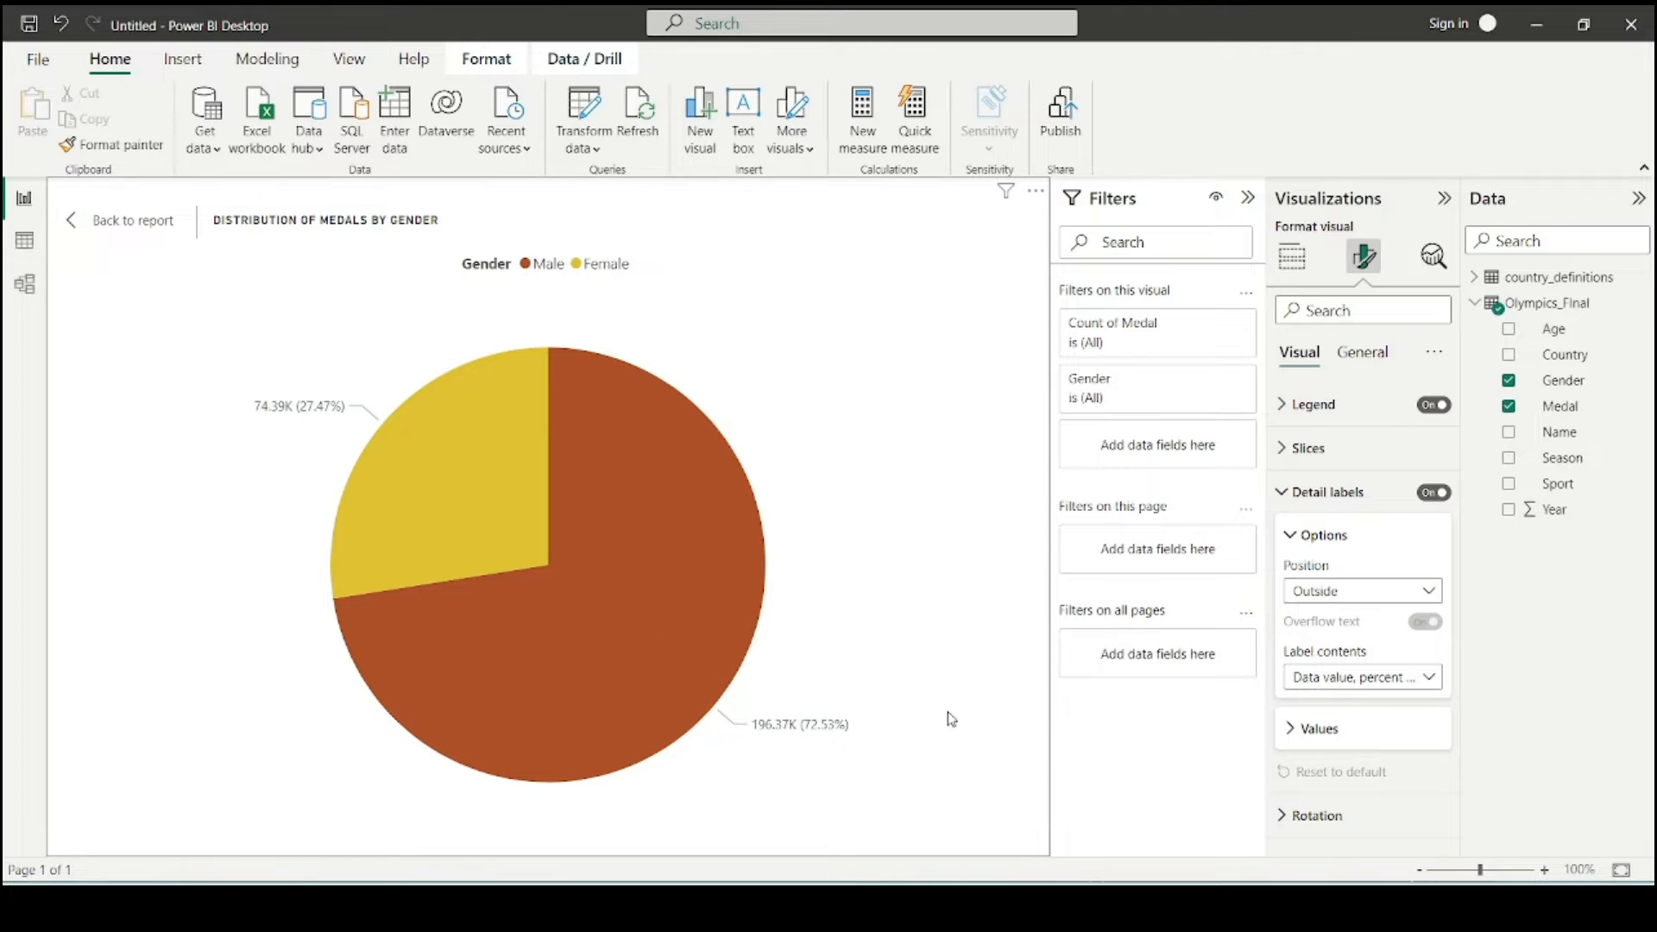
left_click(1357, 600)
left_click(1346, 646)
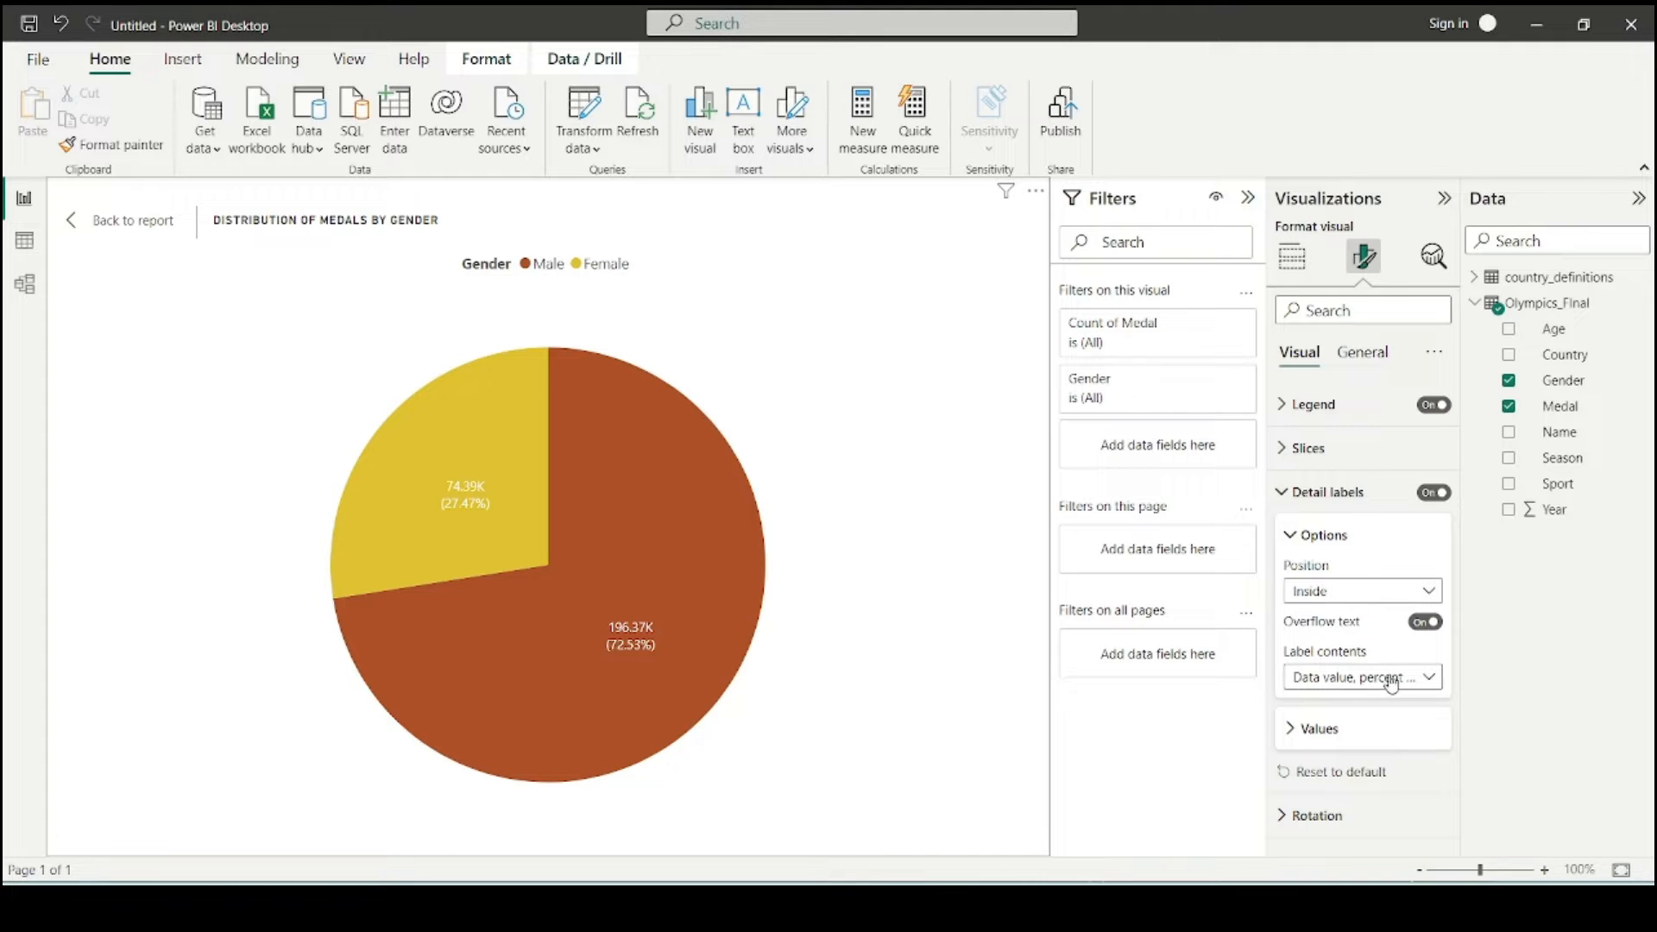
- Try a light orange color for the values in the pie chart's detail labels
left_click(1336, 730)
left_click(1327, 664)
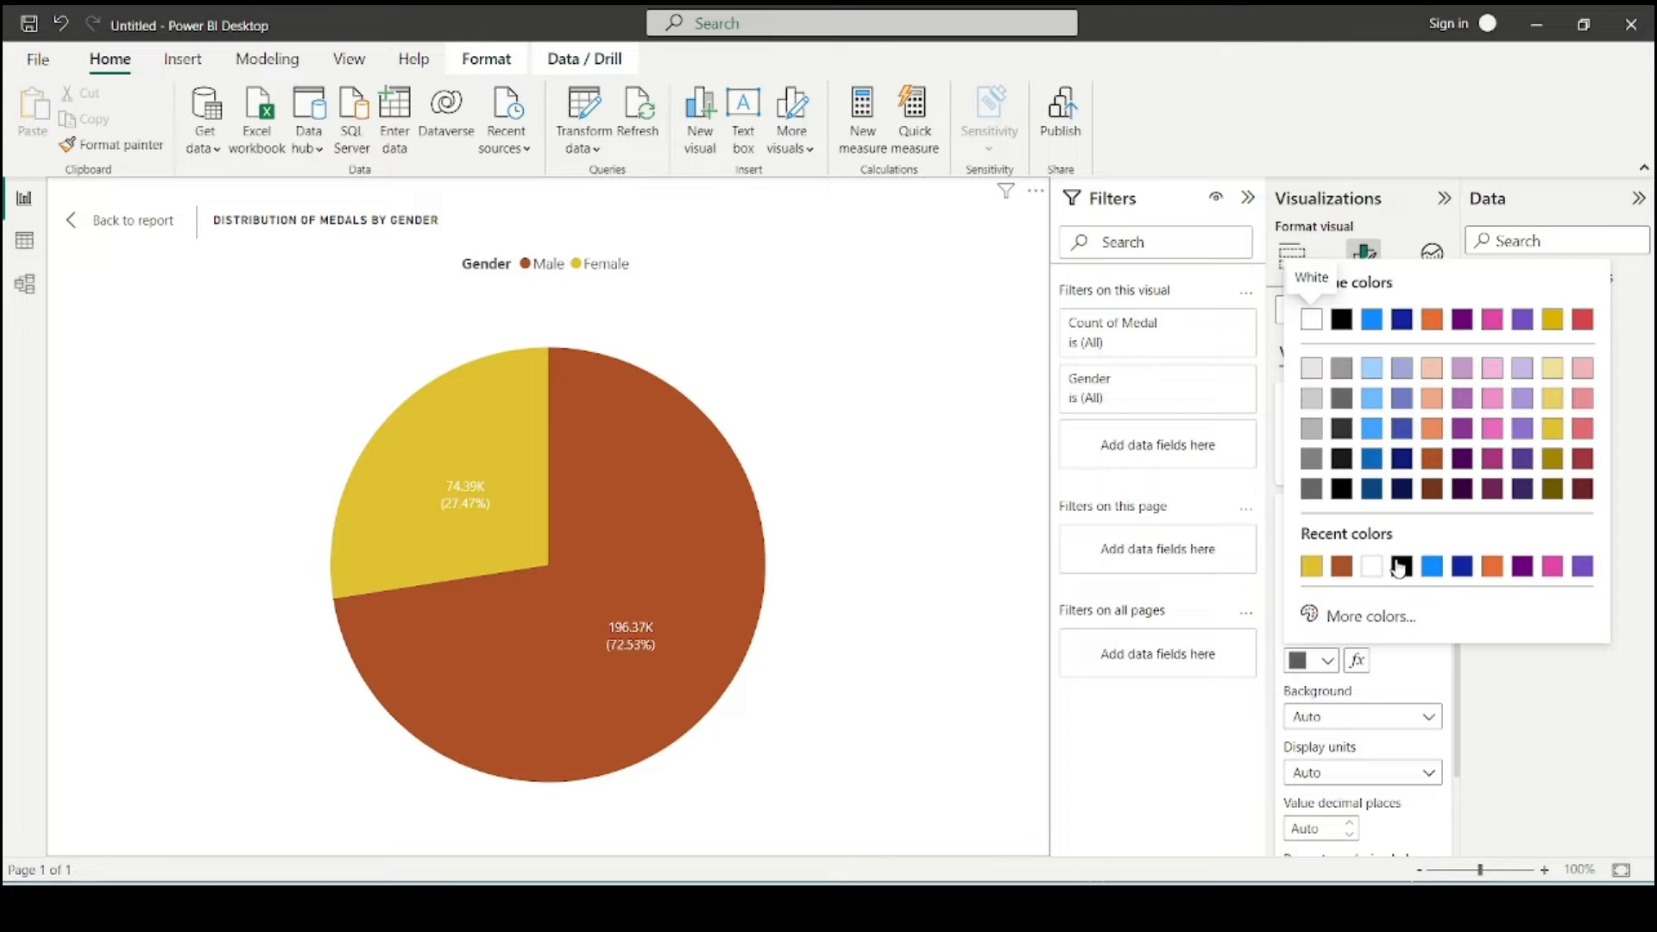
left_click(1431, 368)
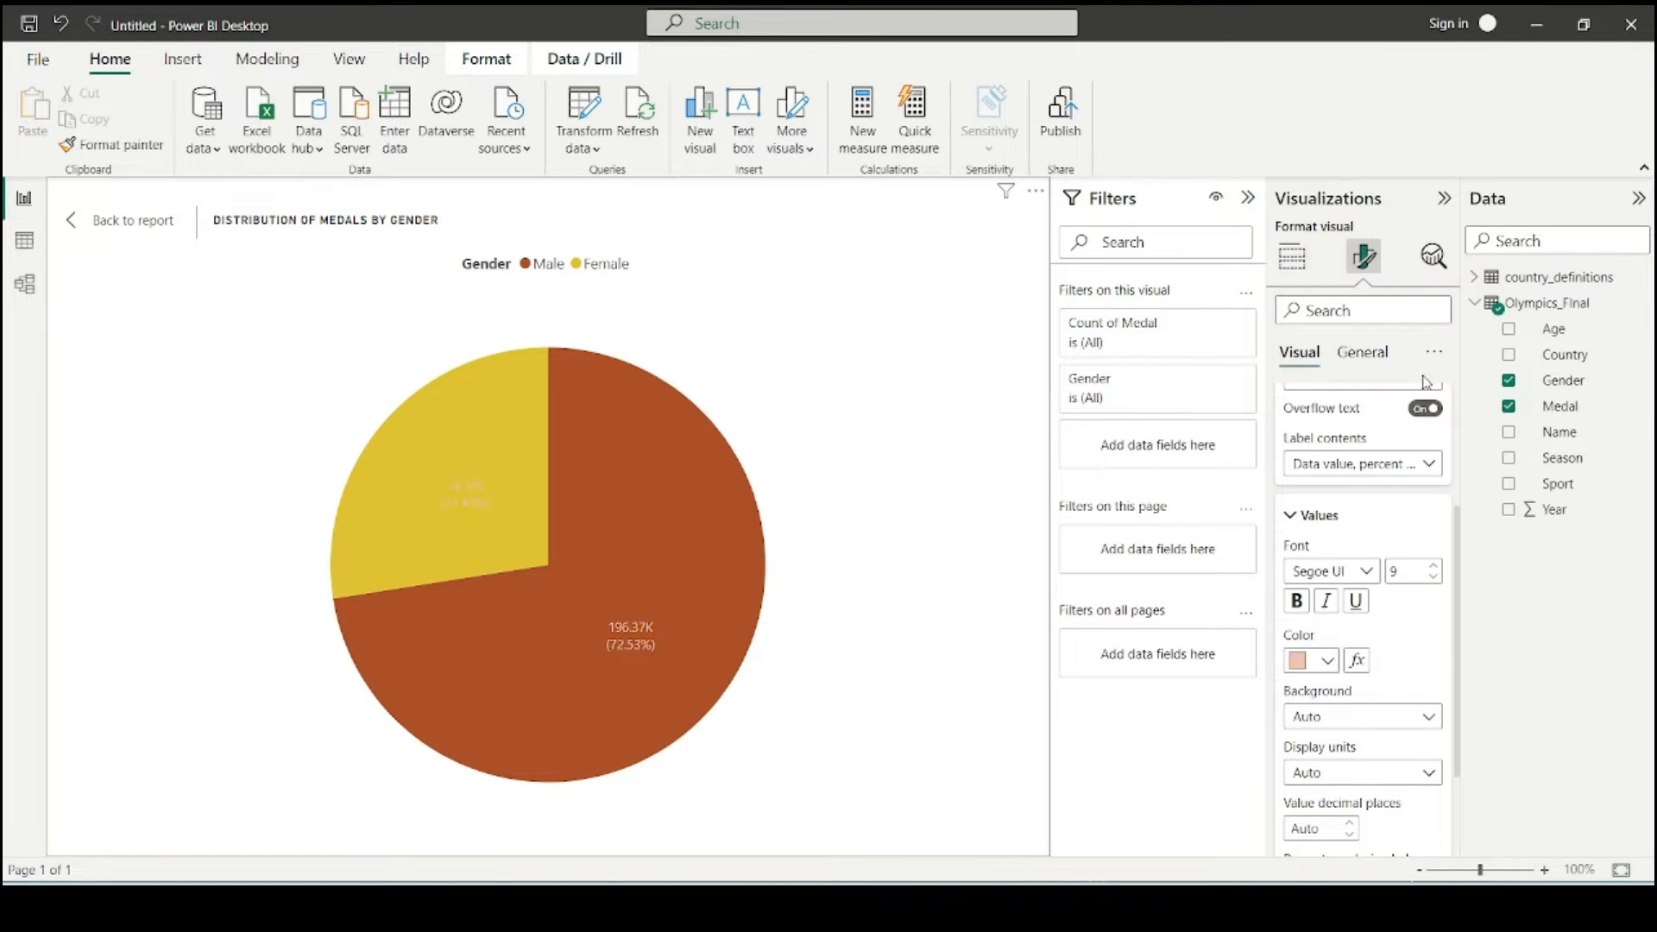
- Set the color of the detail label values to white and collapse the detail label settings
left_click(1326, 662)
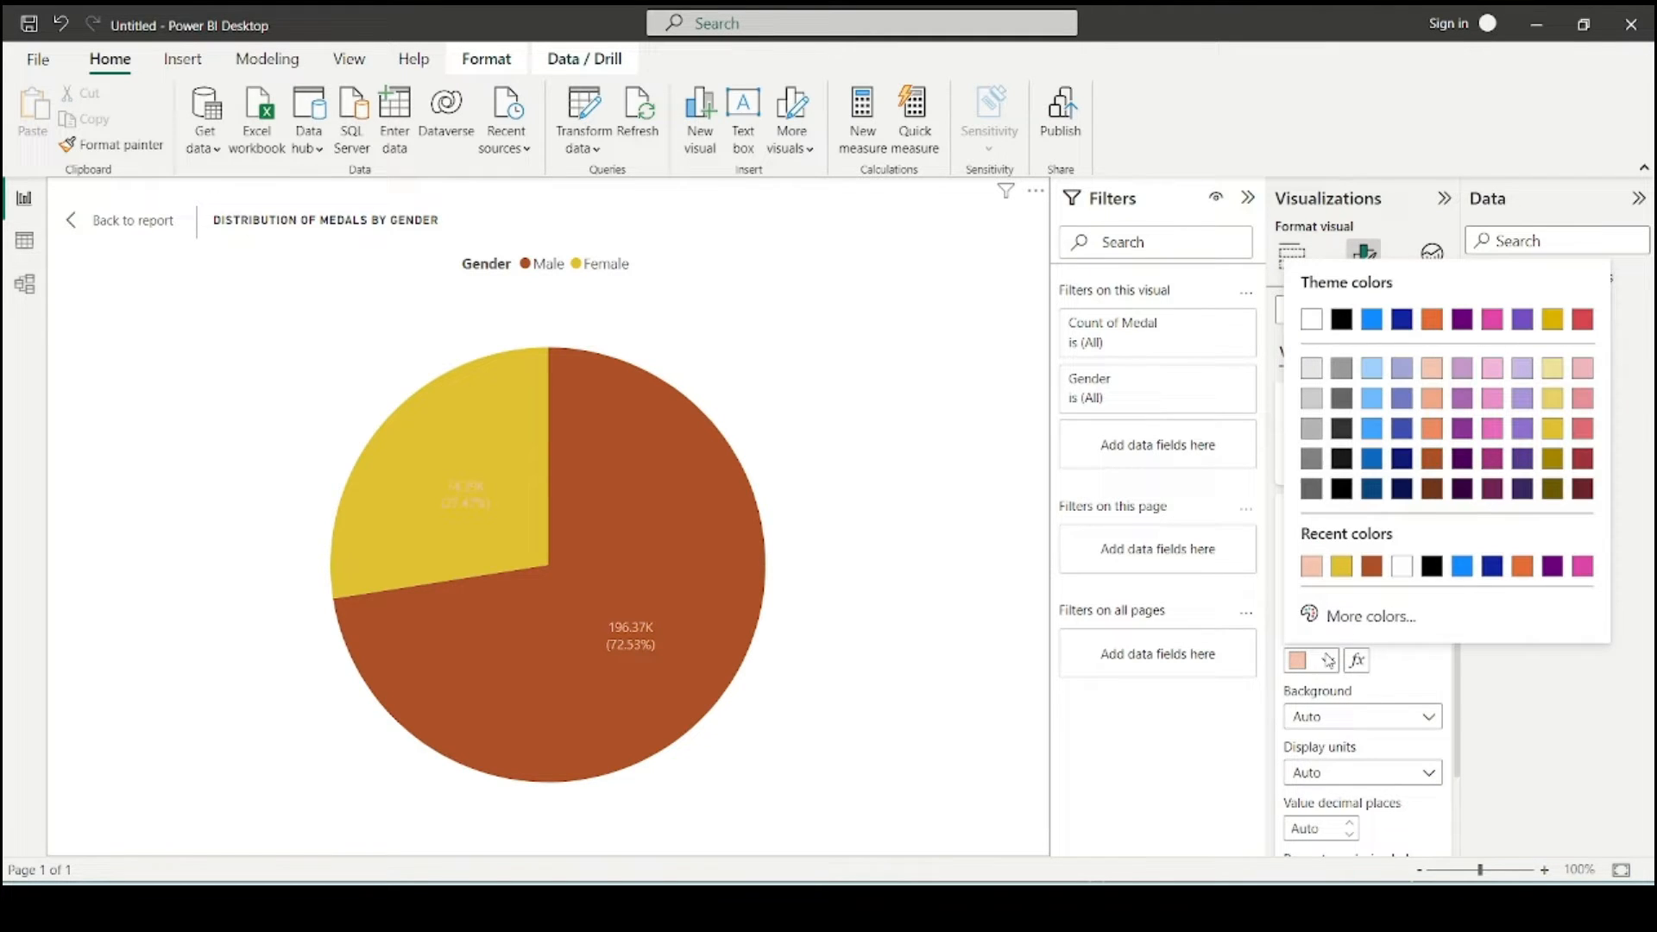
left_click(1401, 565)
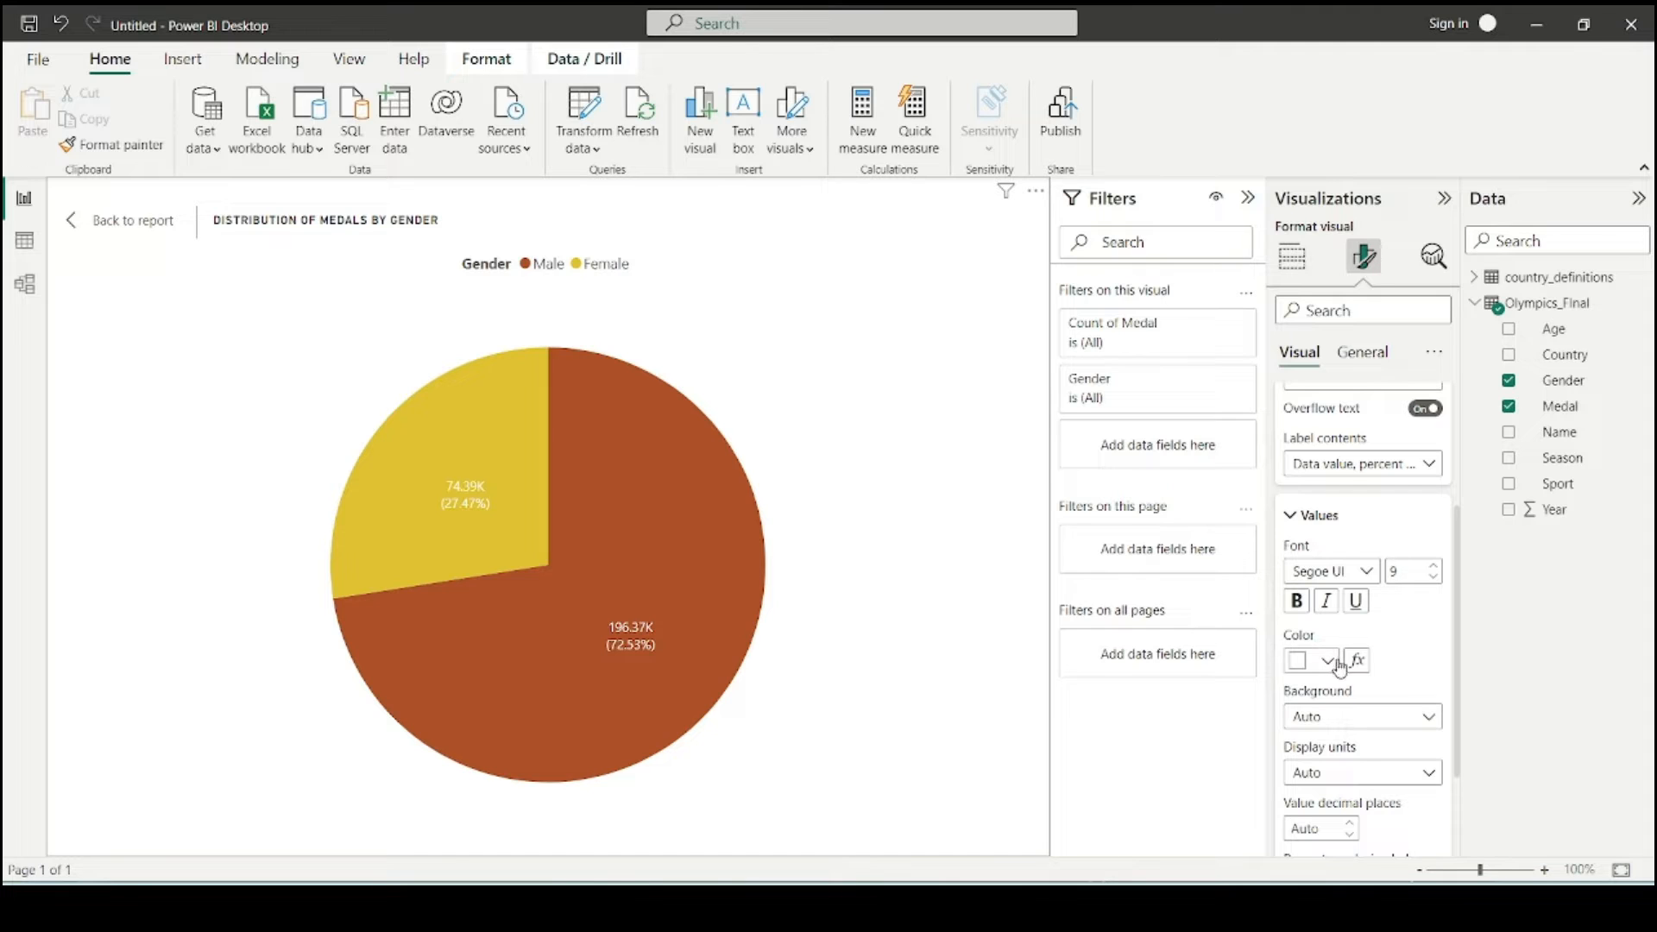
scroll(1341, 583, "down", 2)
scroll(1320, 554, "up", 5)
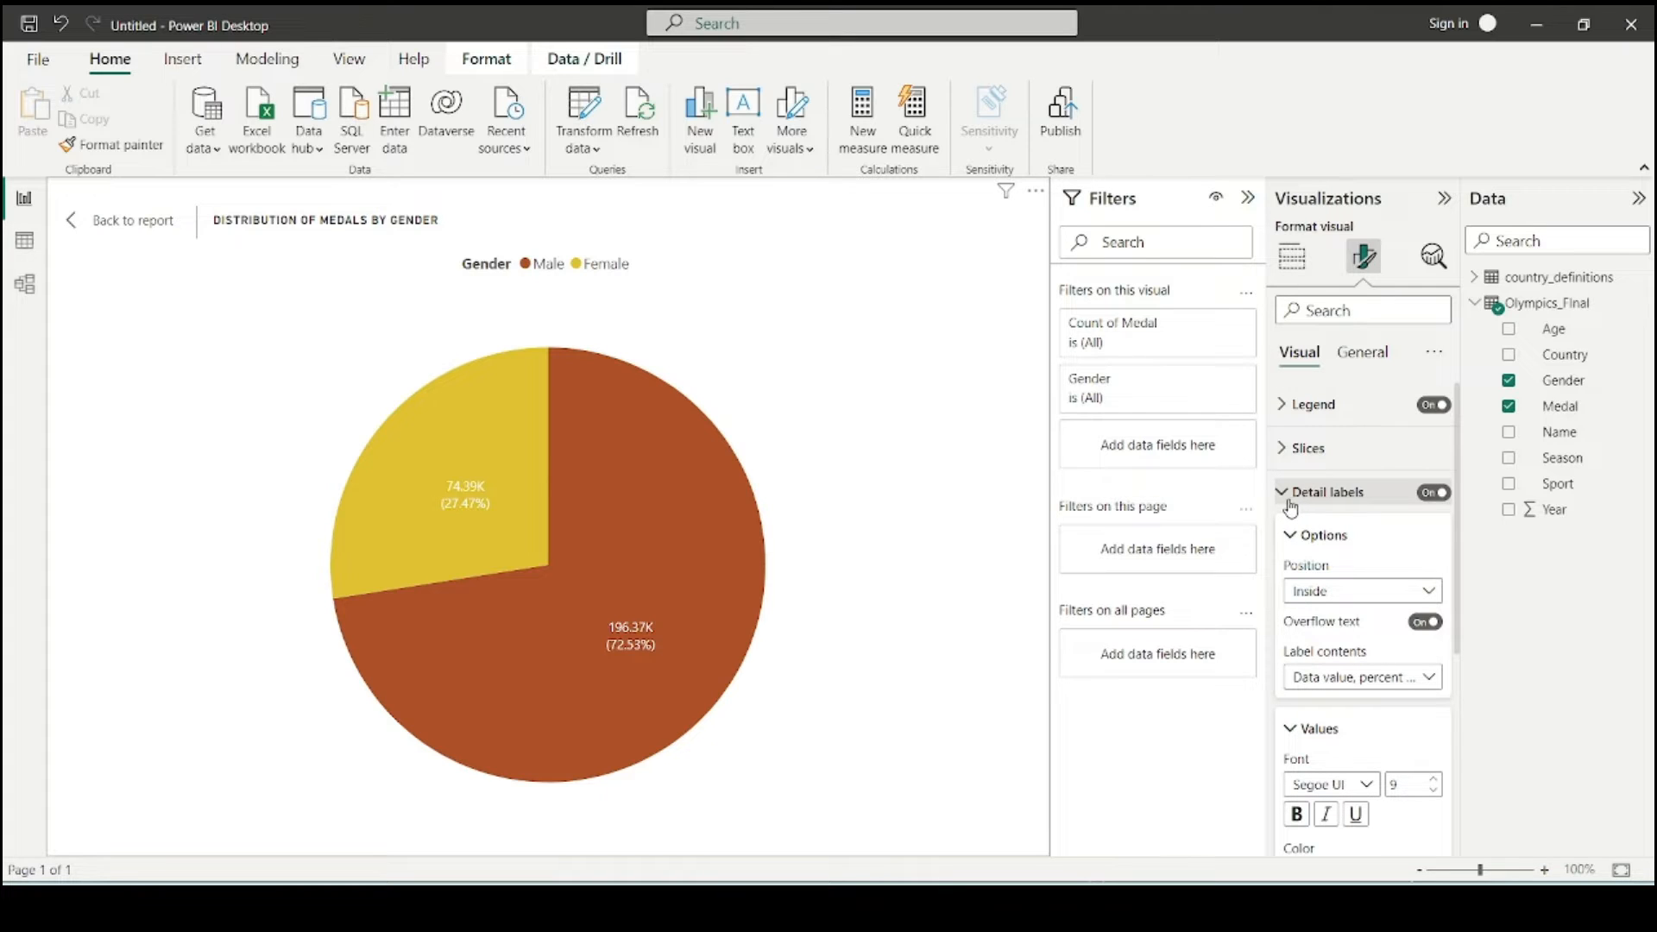
left_click(1289, 501)
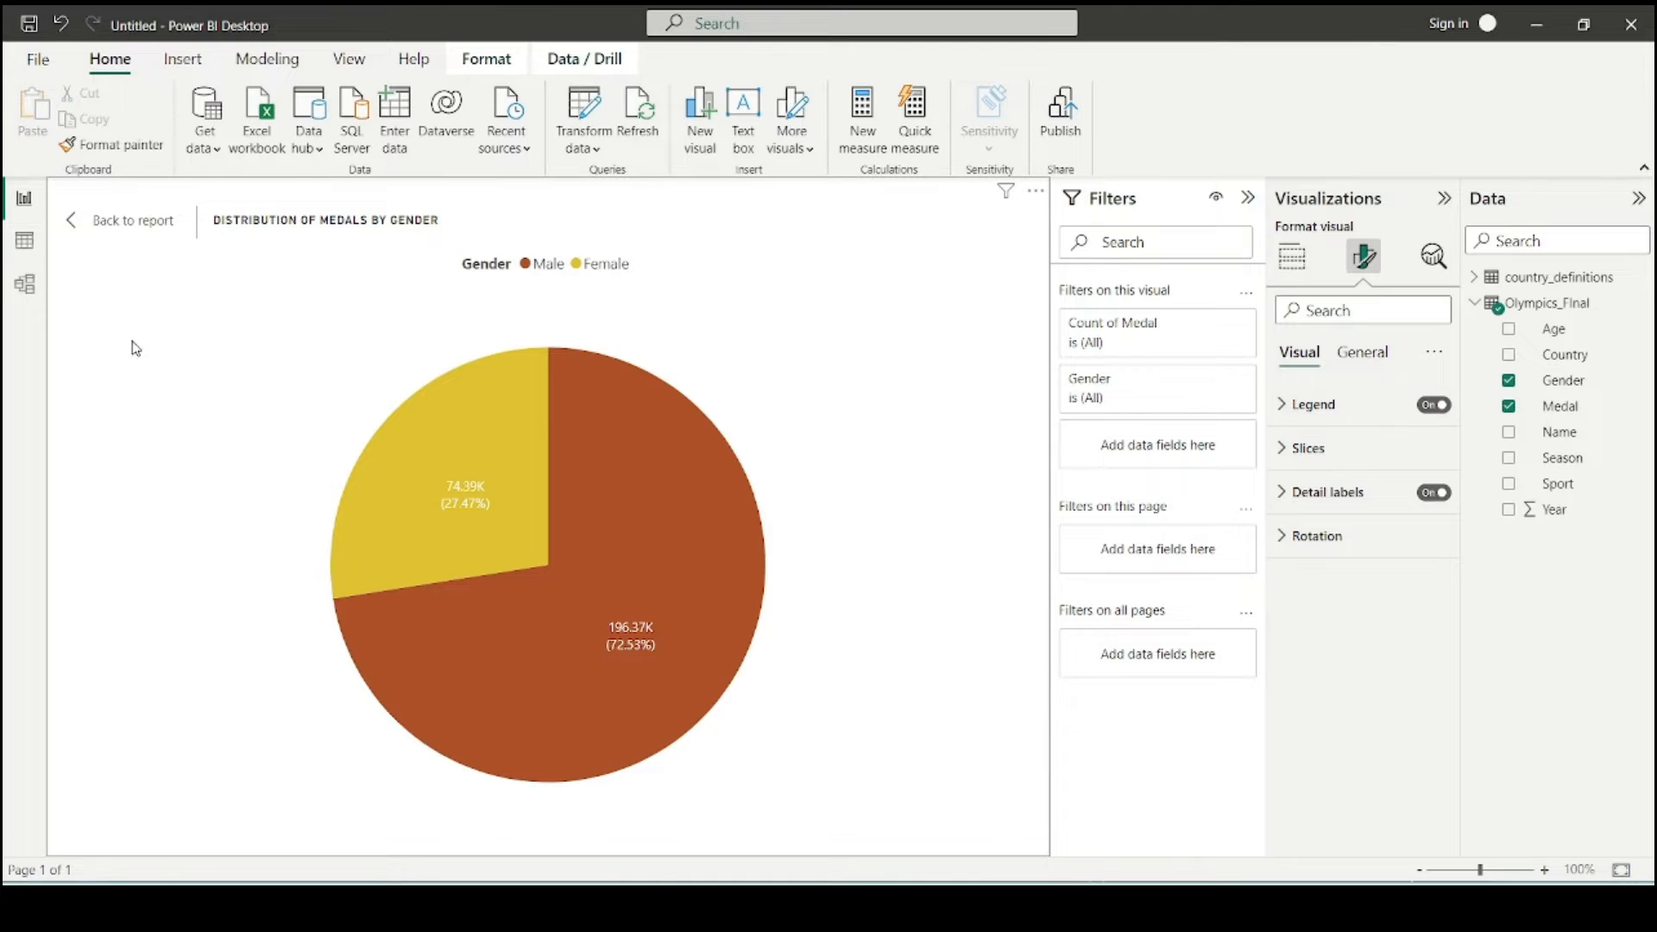
- Return to the report page, enlarge the pie chart slightly, and move it to the page's upper-left corner
left_click(105, 222)
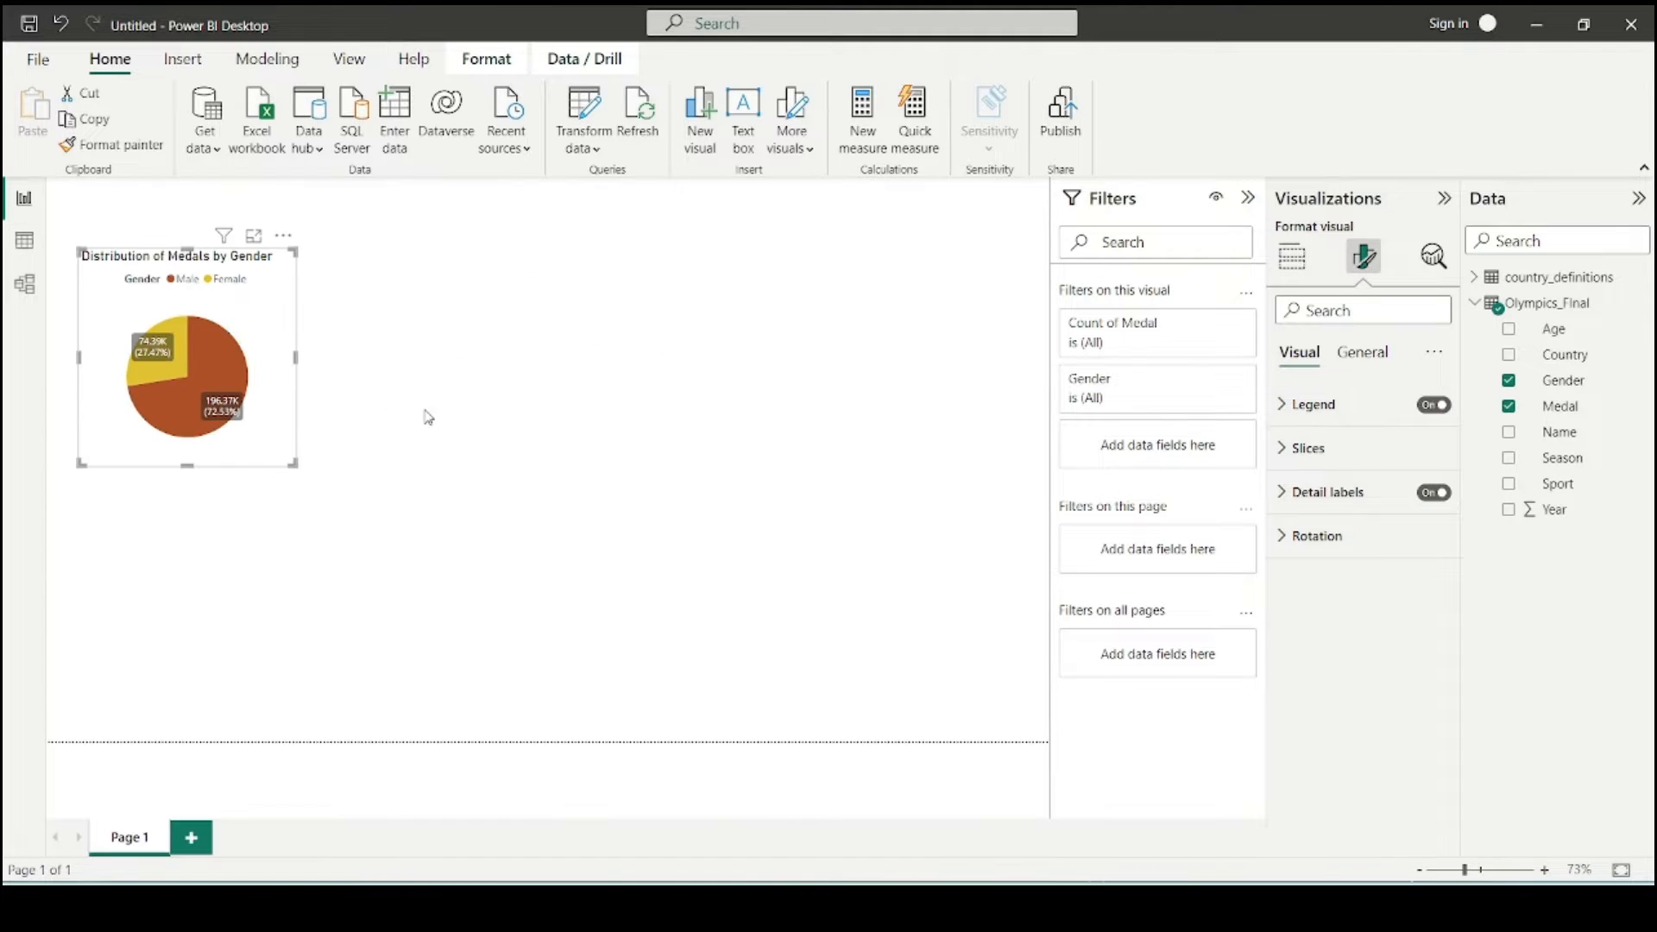
left_click_drag(295, 463, 580, 541)
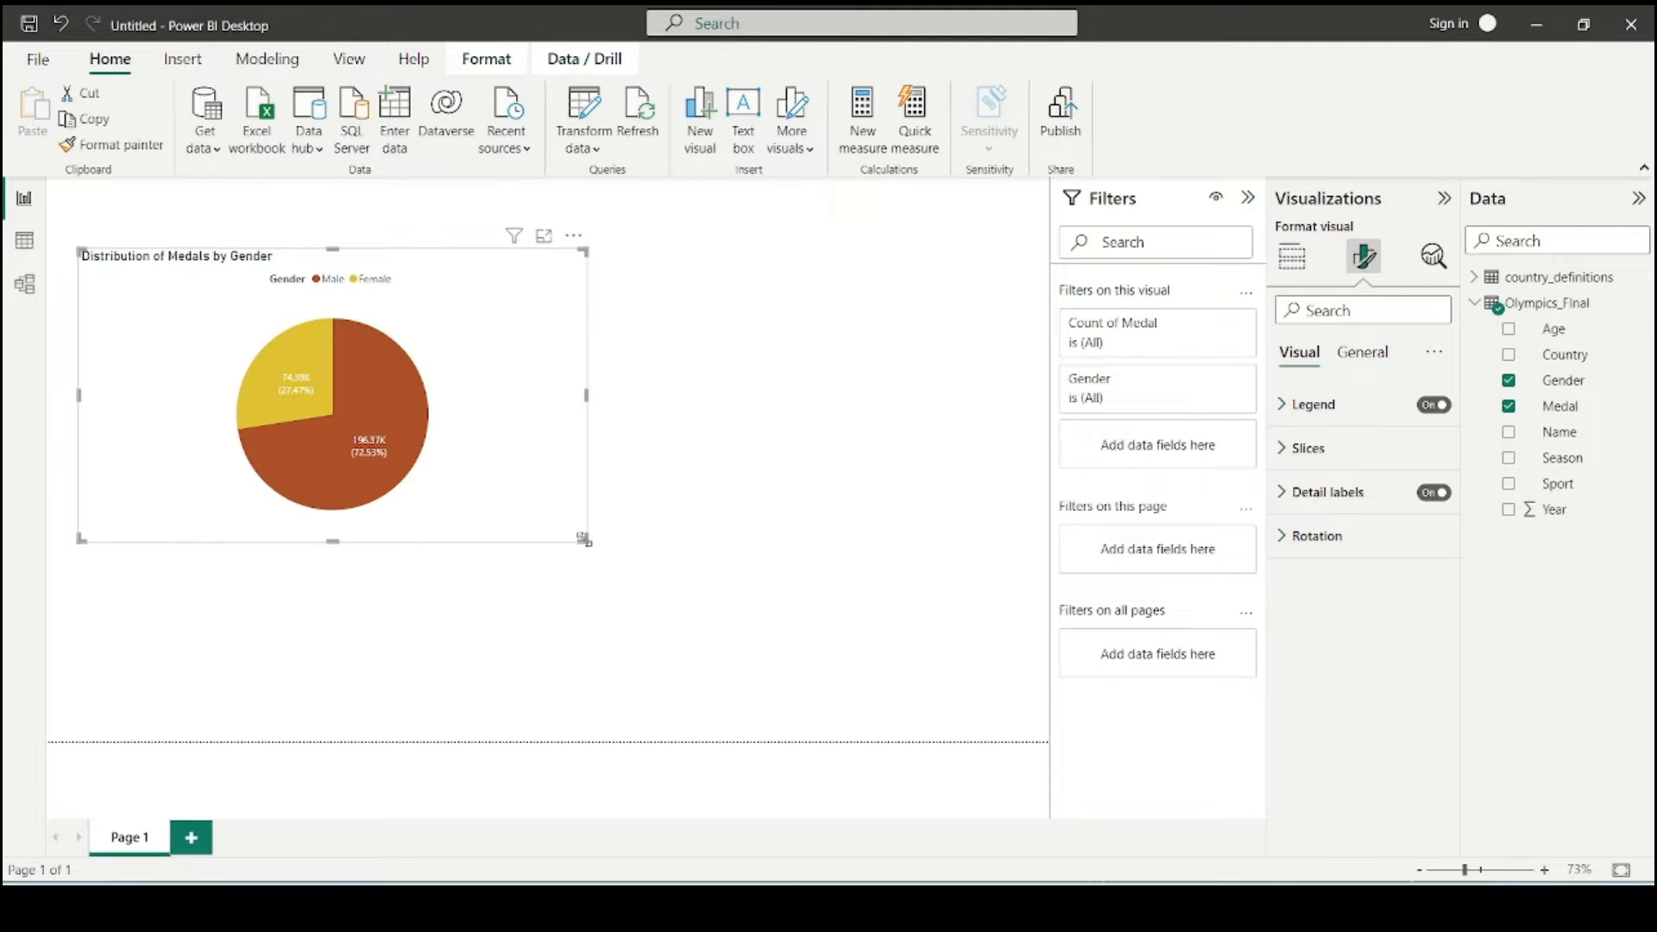
left_click_drag(584, 541, 374, 484)
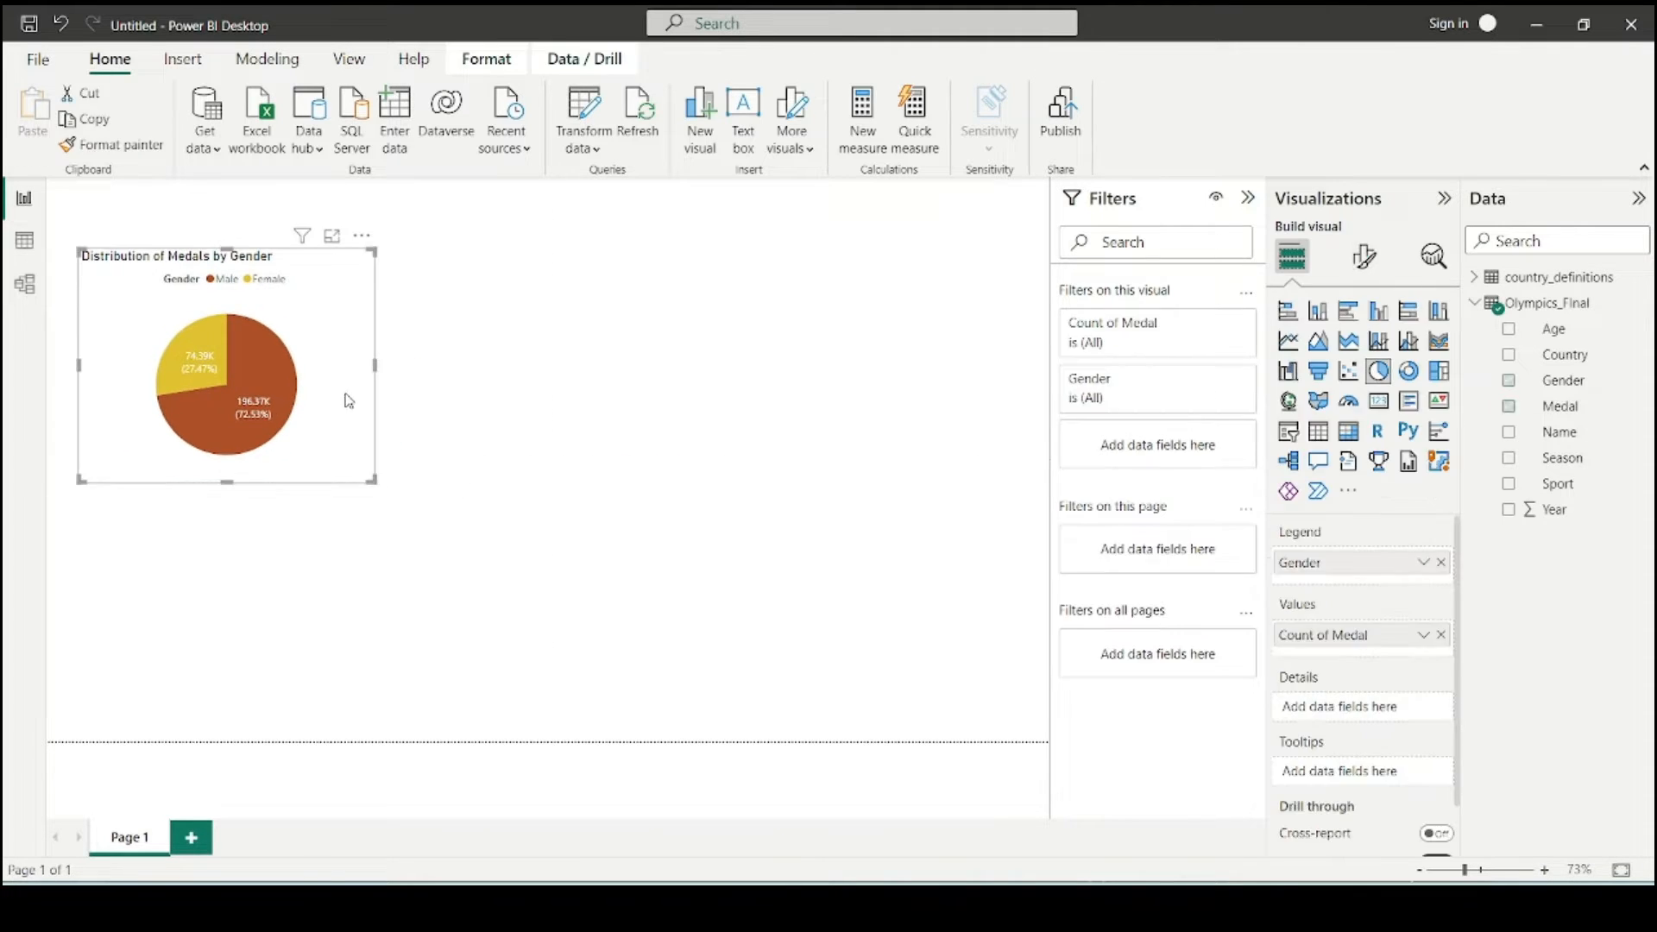
left_click(511, 394)
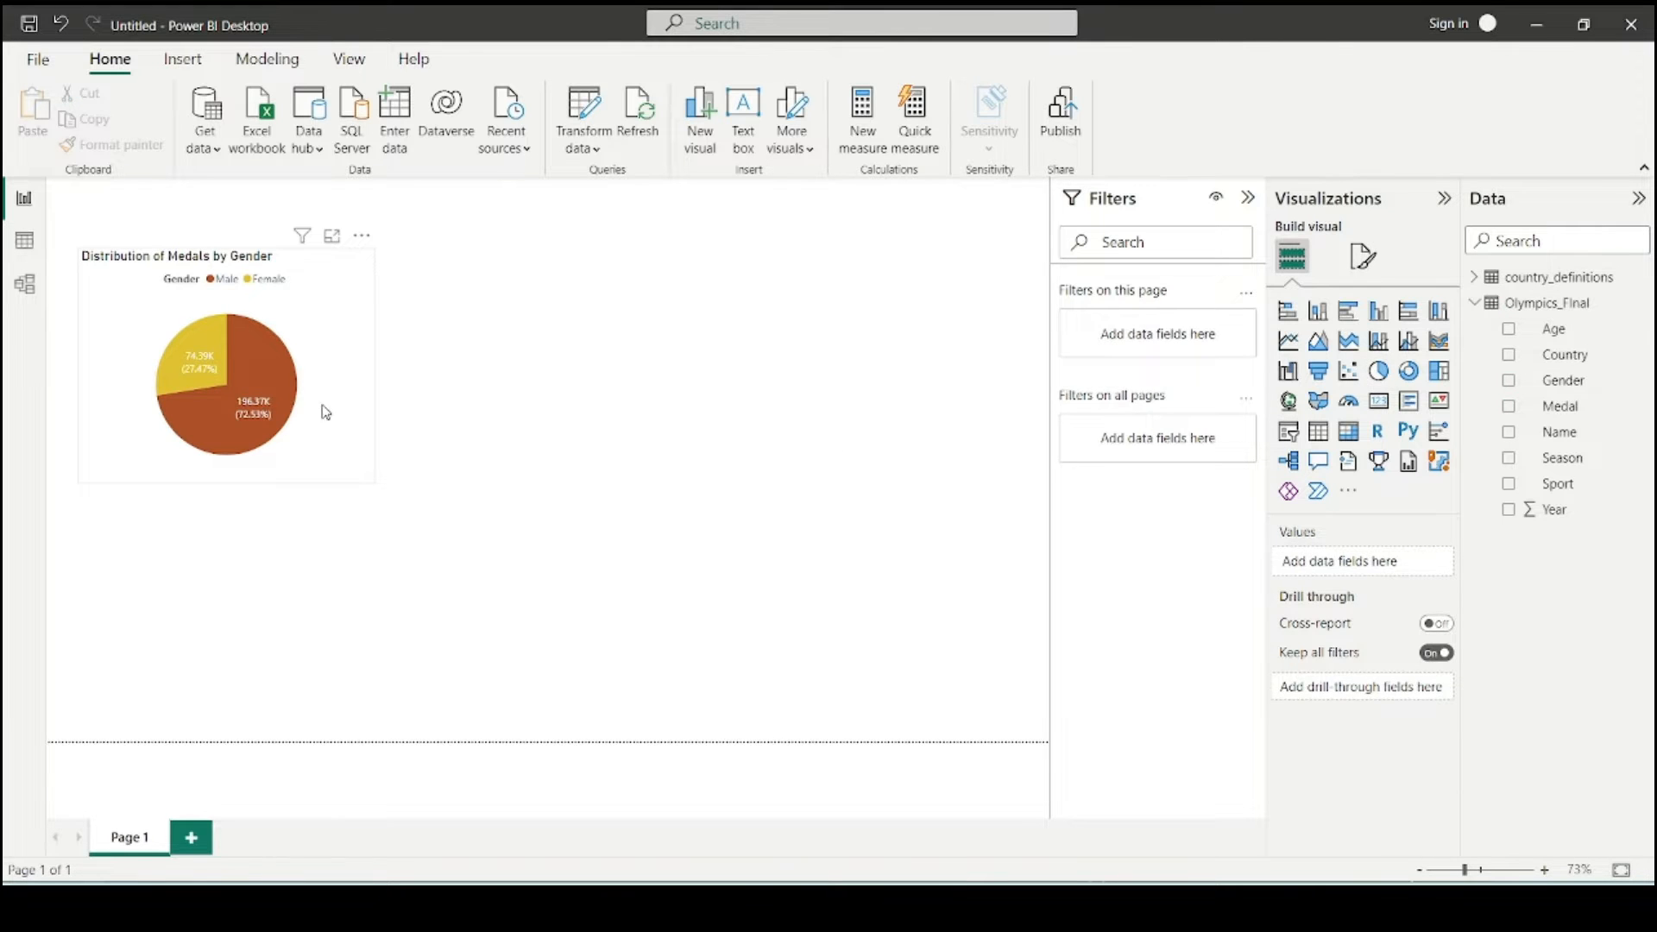
left_click_drag(325, 412, 296, 359)
left_click(458, 443)
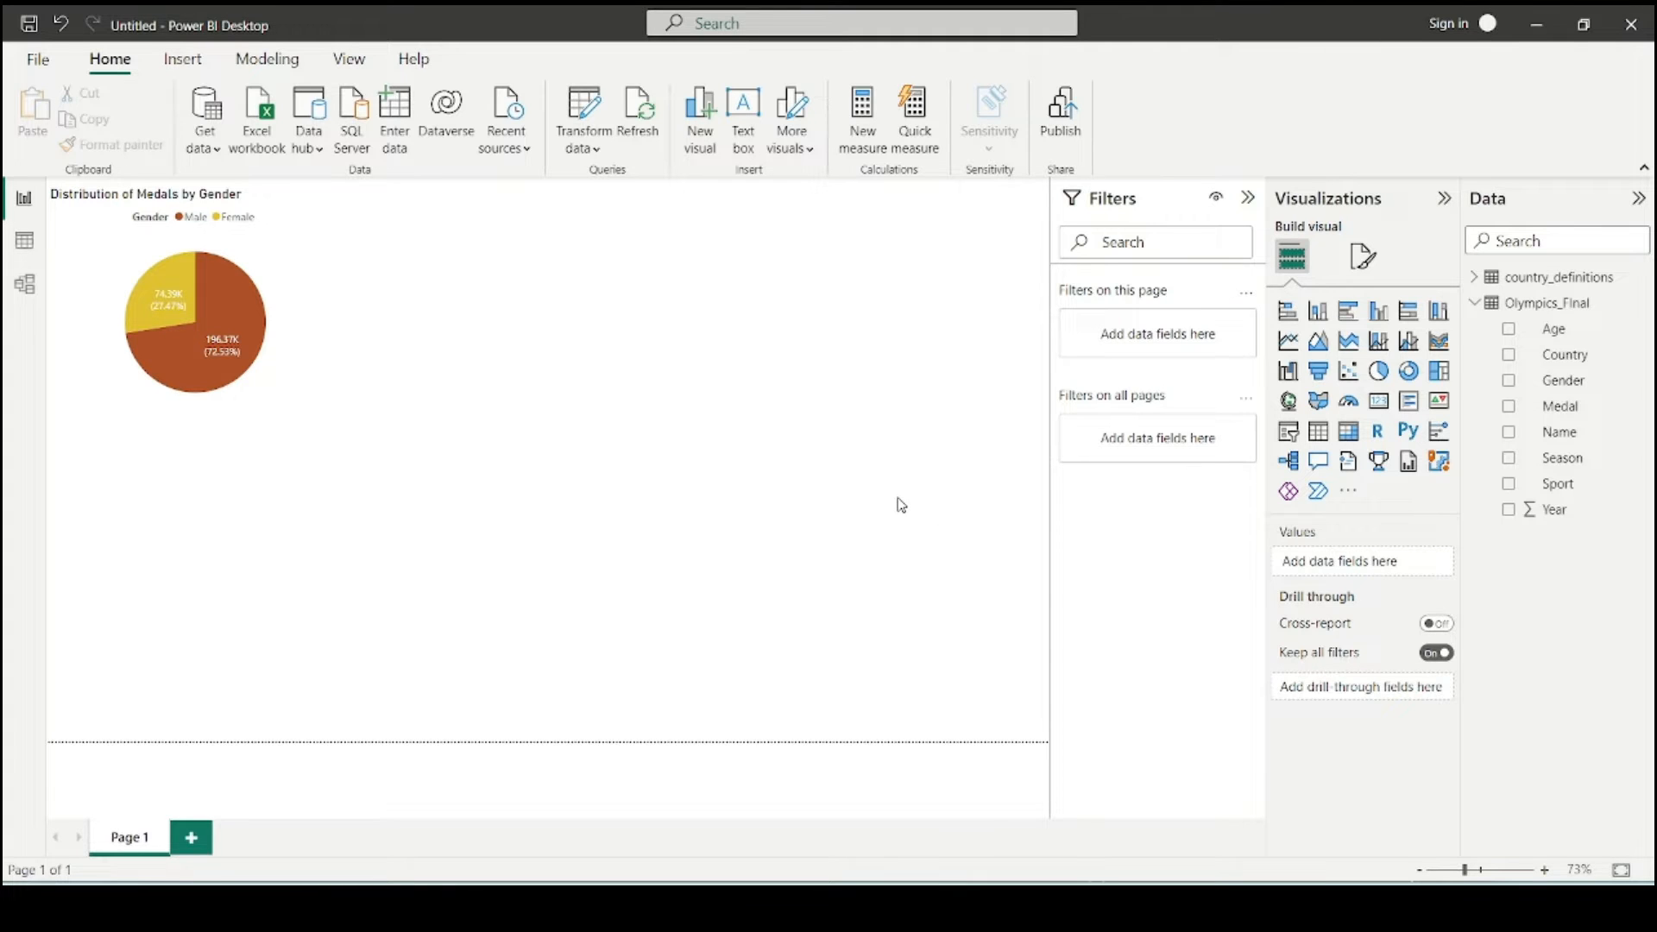
- Insert a matrix with Country as its rows and Medal as its columns
left_click(1349, 433)
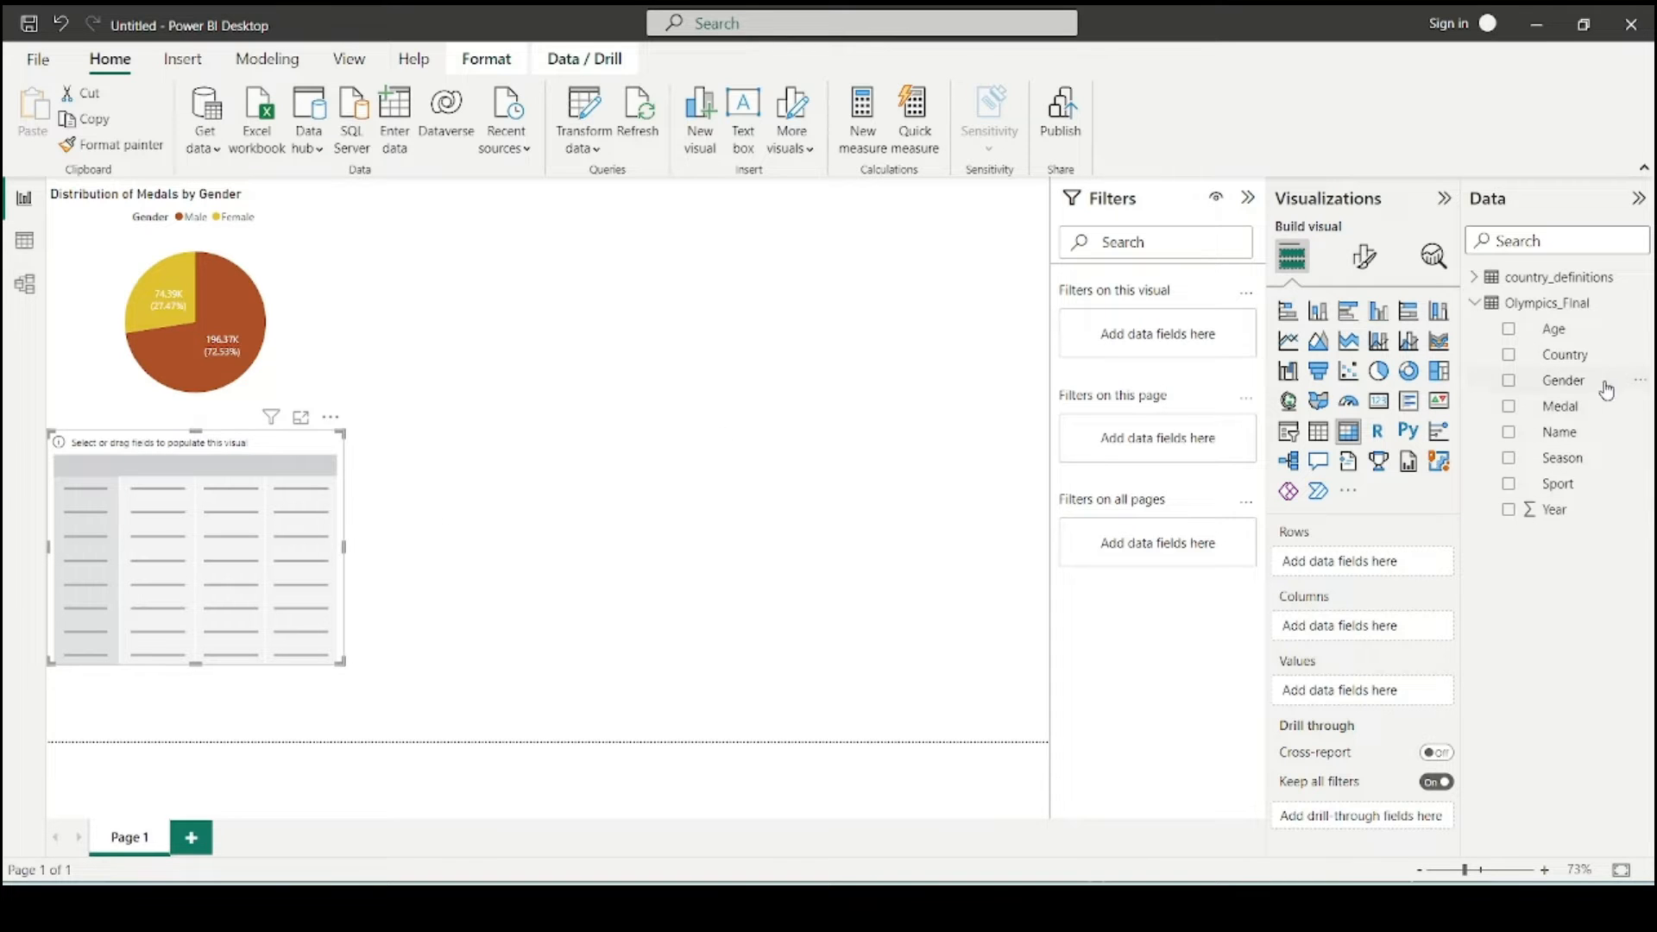
left_click_drag(1568, 355, 1389, 565)
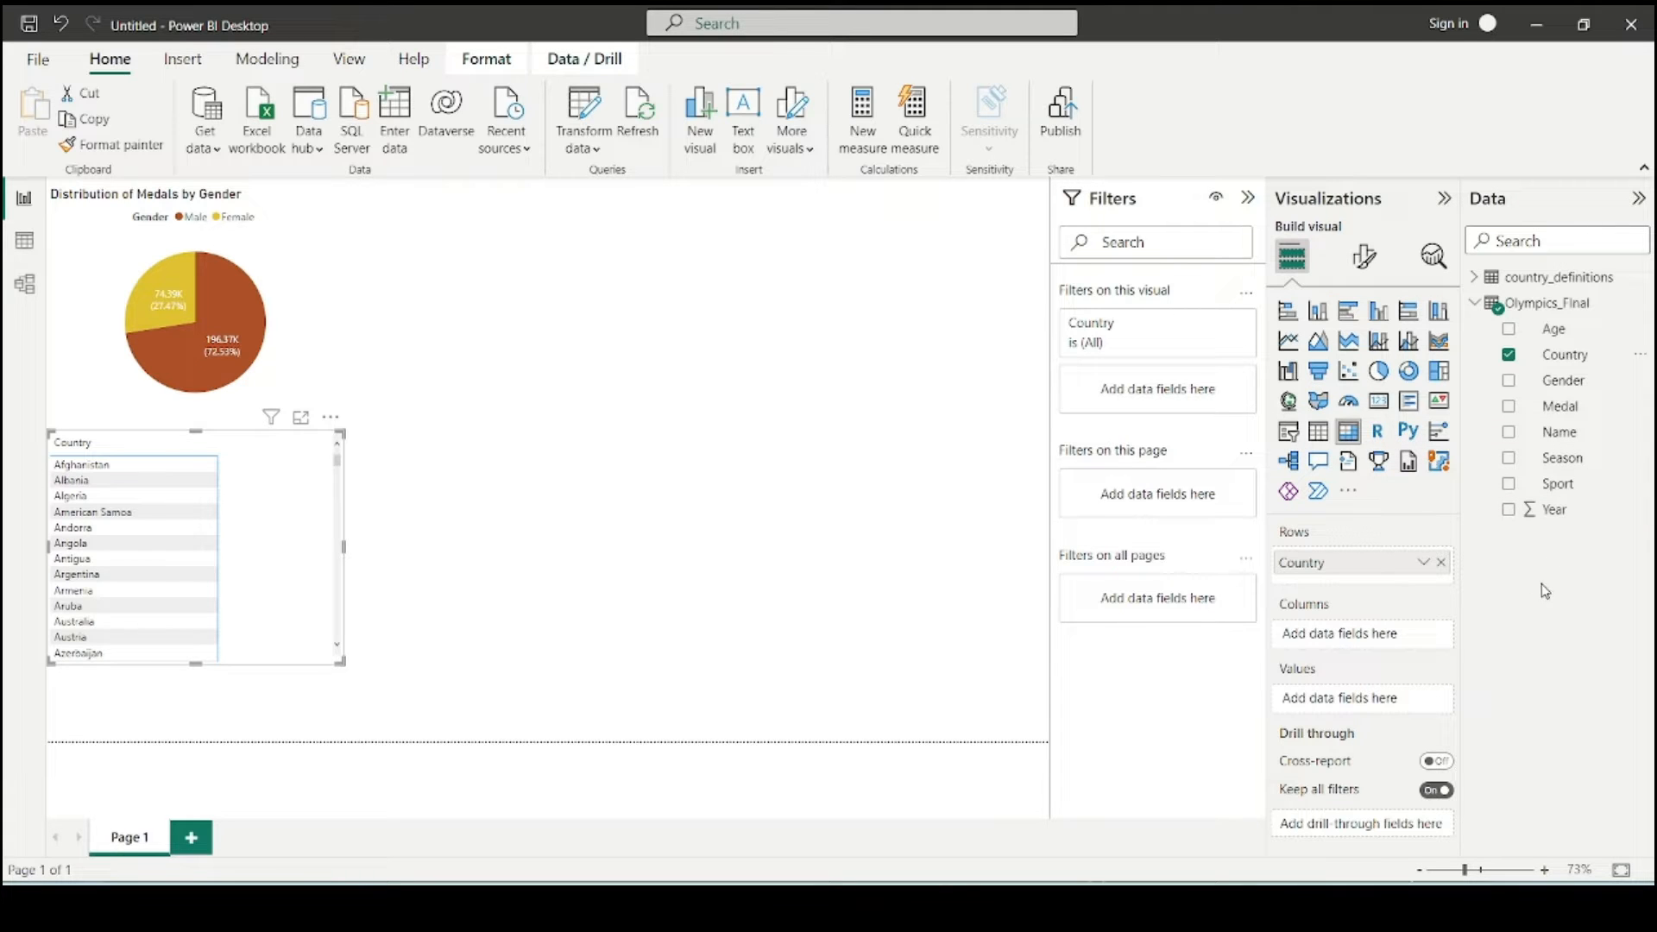
left_click_drag(1563, 406, 1375, 636)
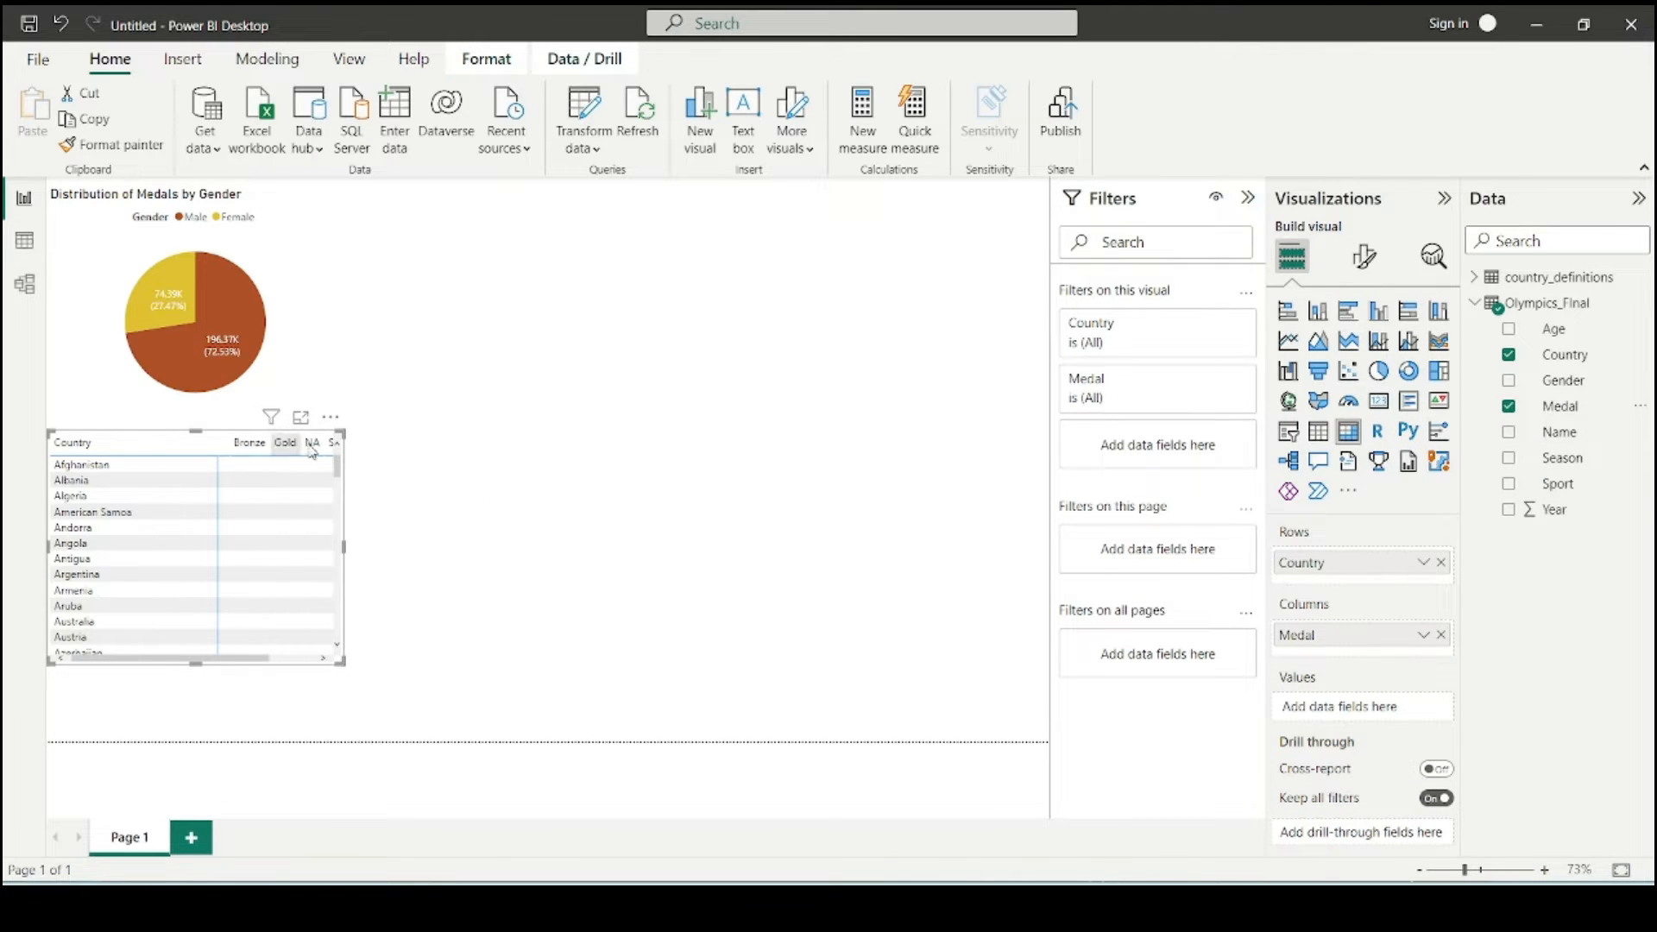
- Move the matrix clear of the page edge and enlarge it to fit all medal columns, adding Medal as its values
left_click_drag(321, 420, 511, 401)
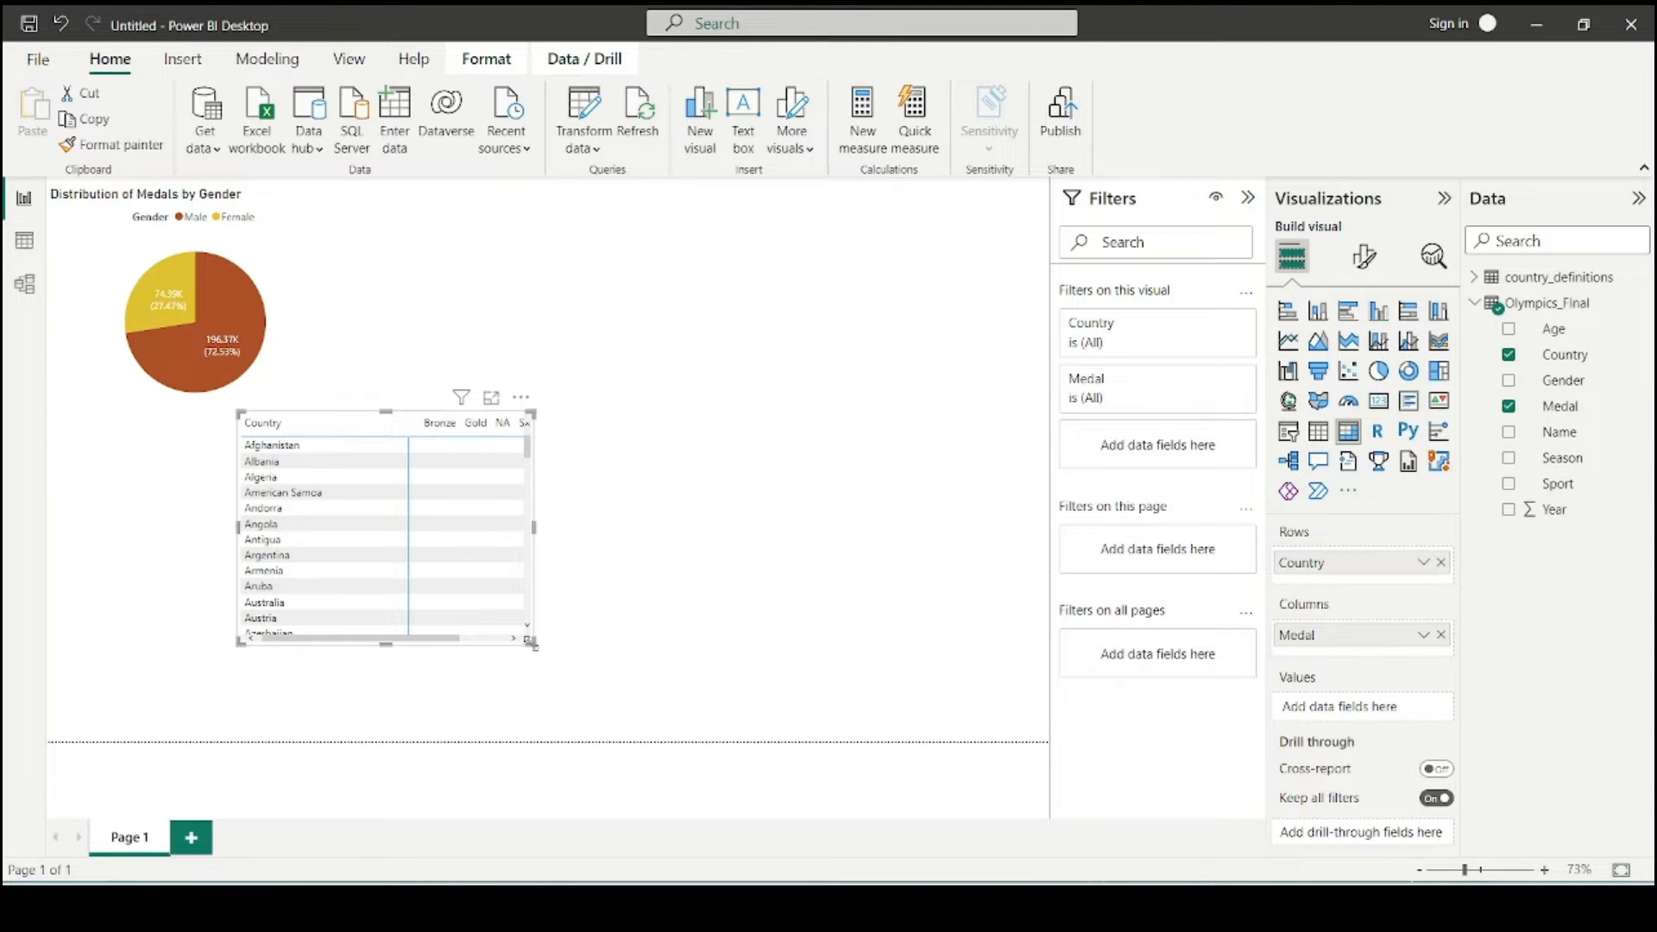
left_click_drag(532, 643, 569, 697)
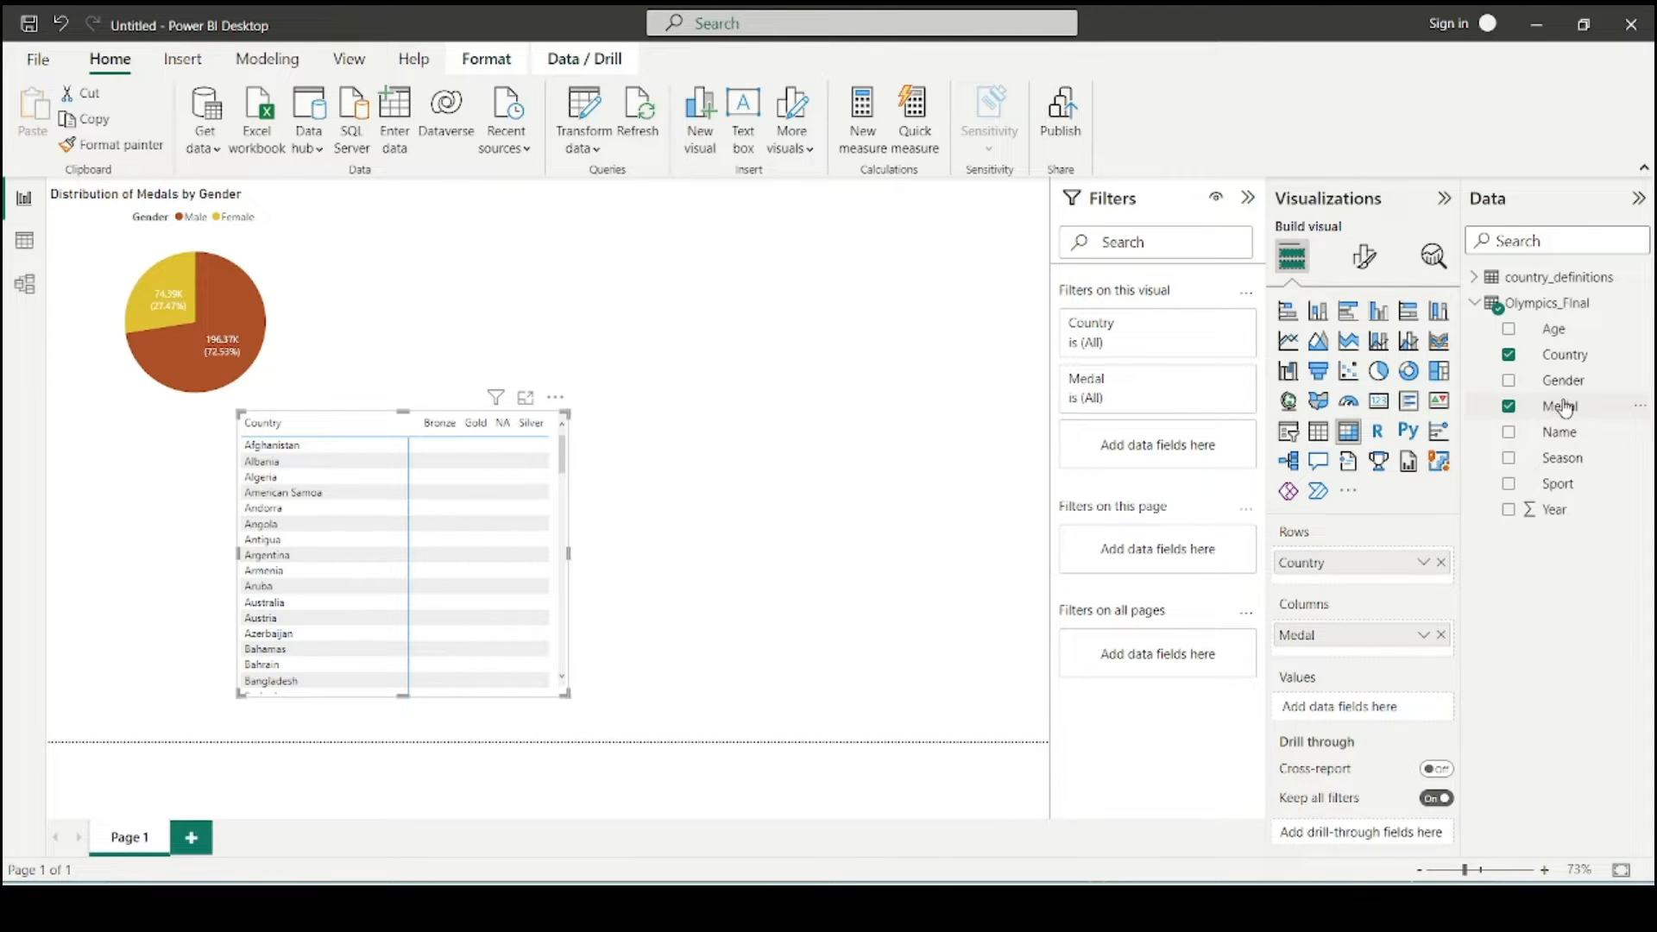
left_click_drag(1565, 407, 1384, 707)
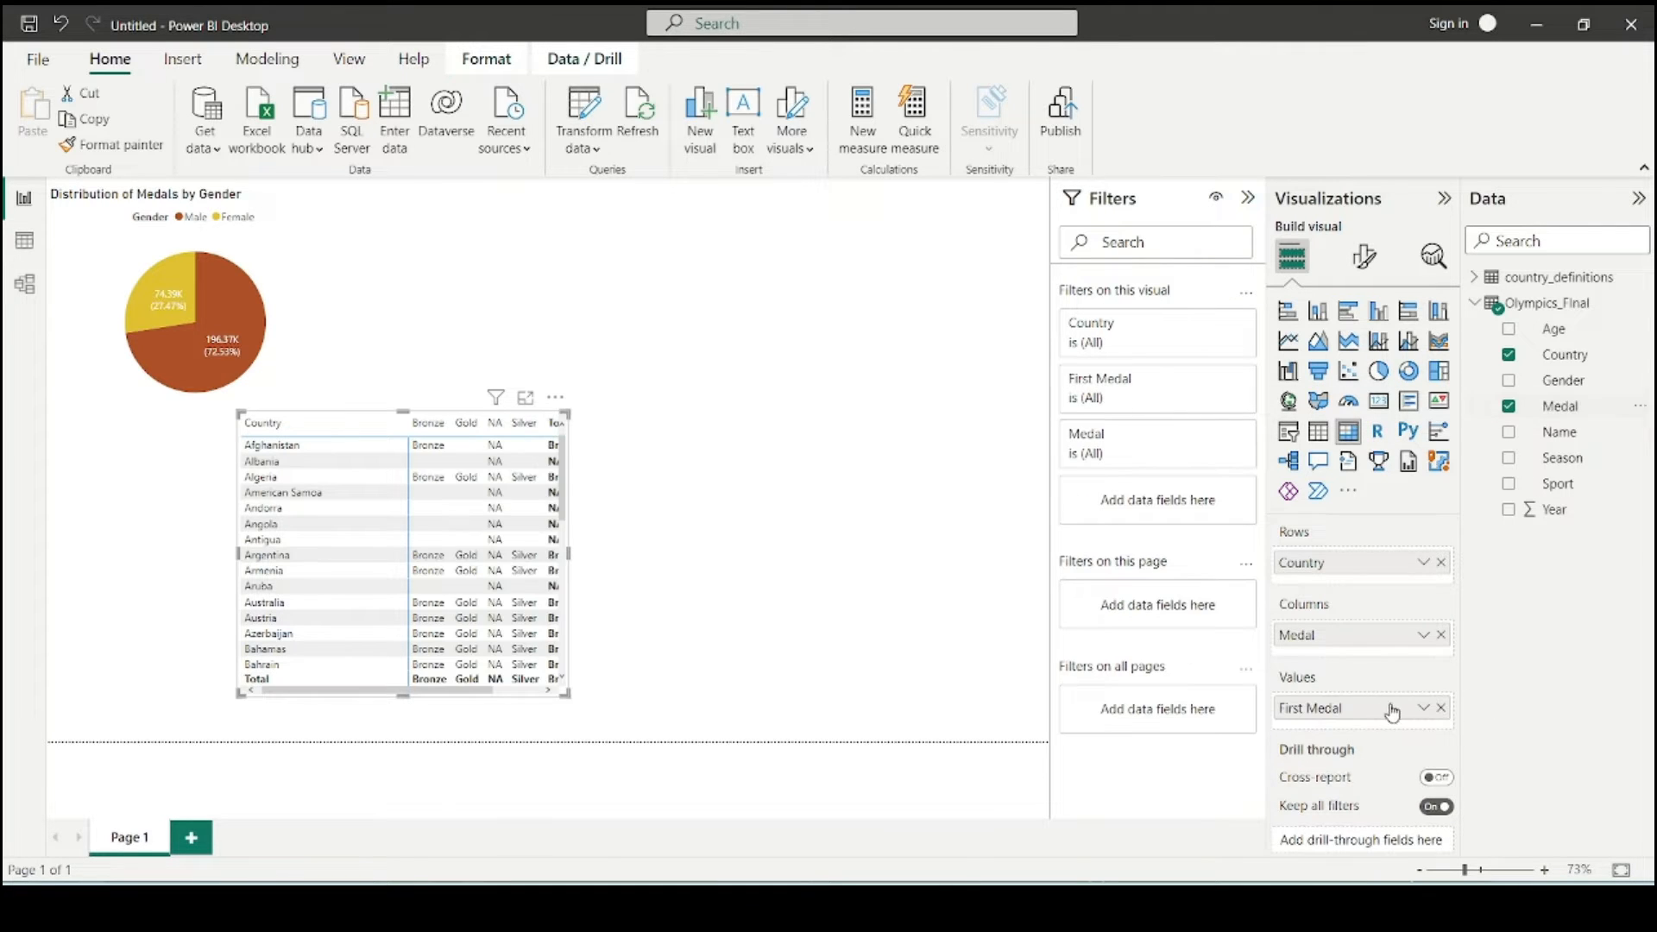
- Filter the matrix's Medal field to exclude NA and (Blank), and summarize its Medal values by Count
left_click(1214, 436)
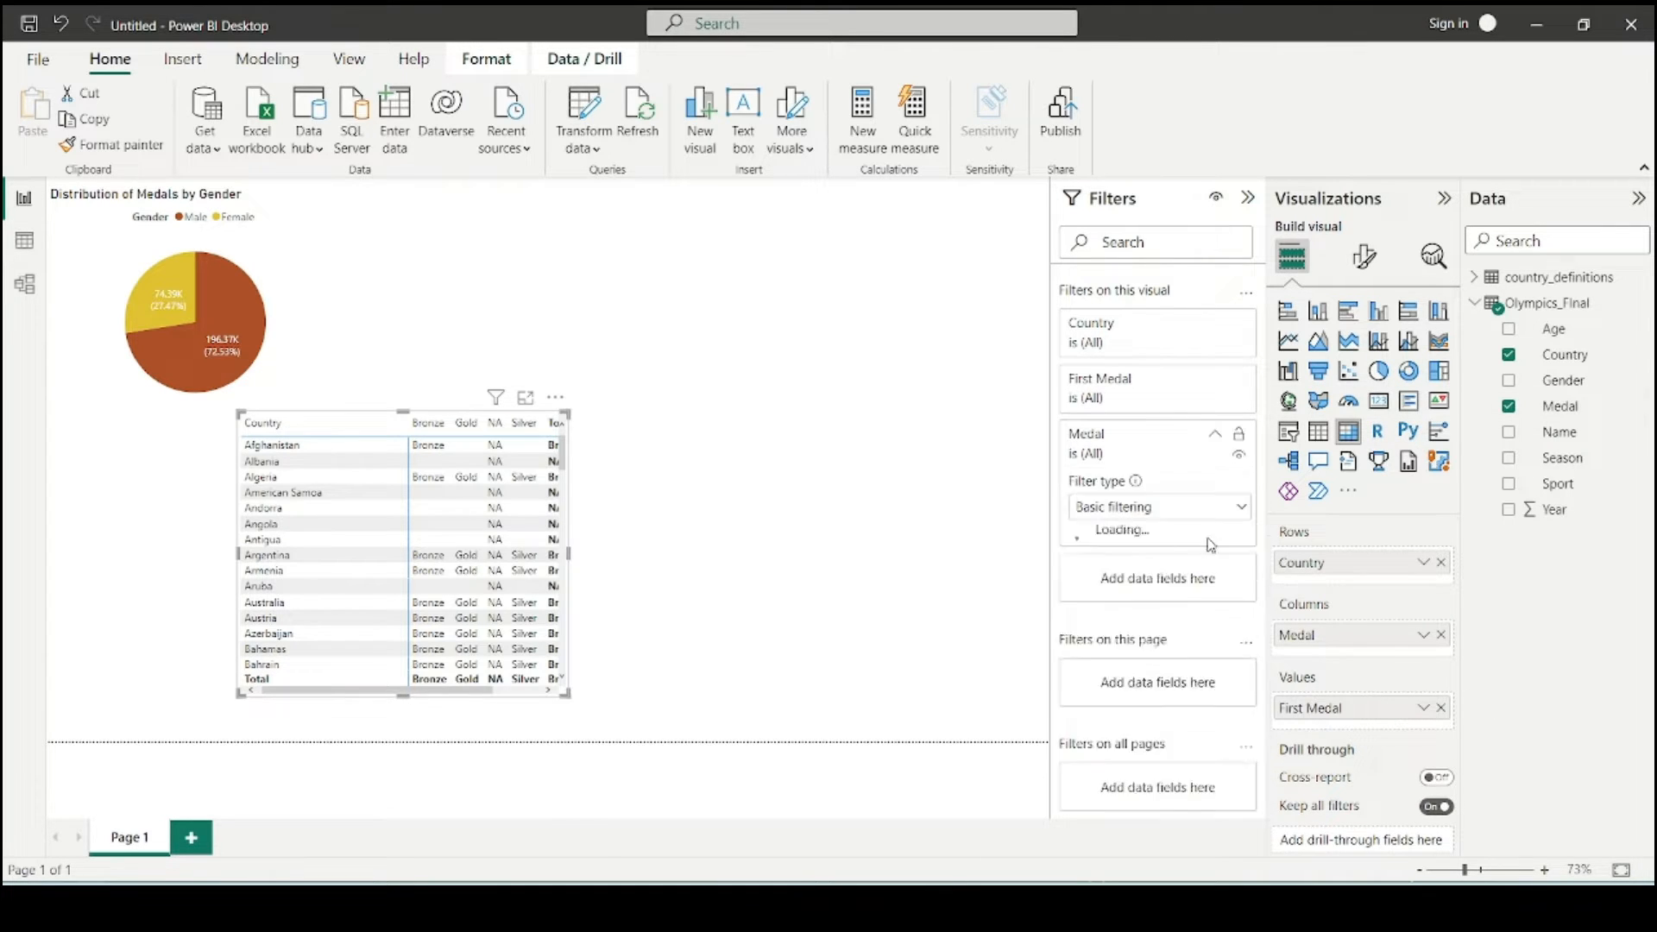
left_click(1153, 513)
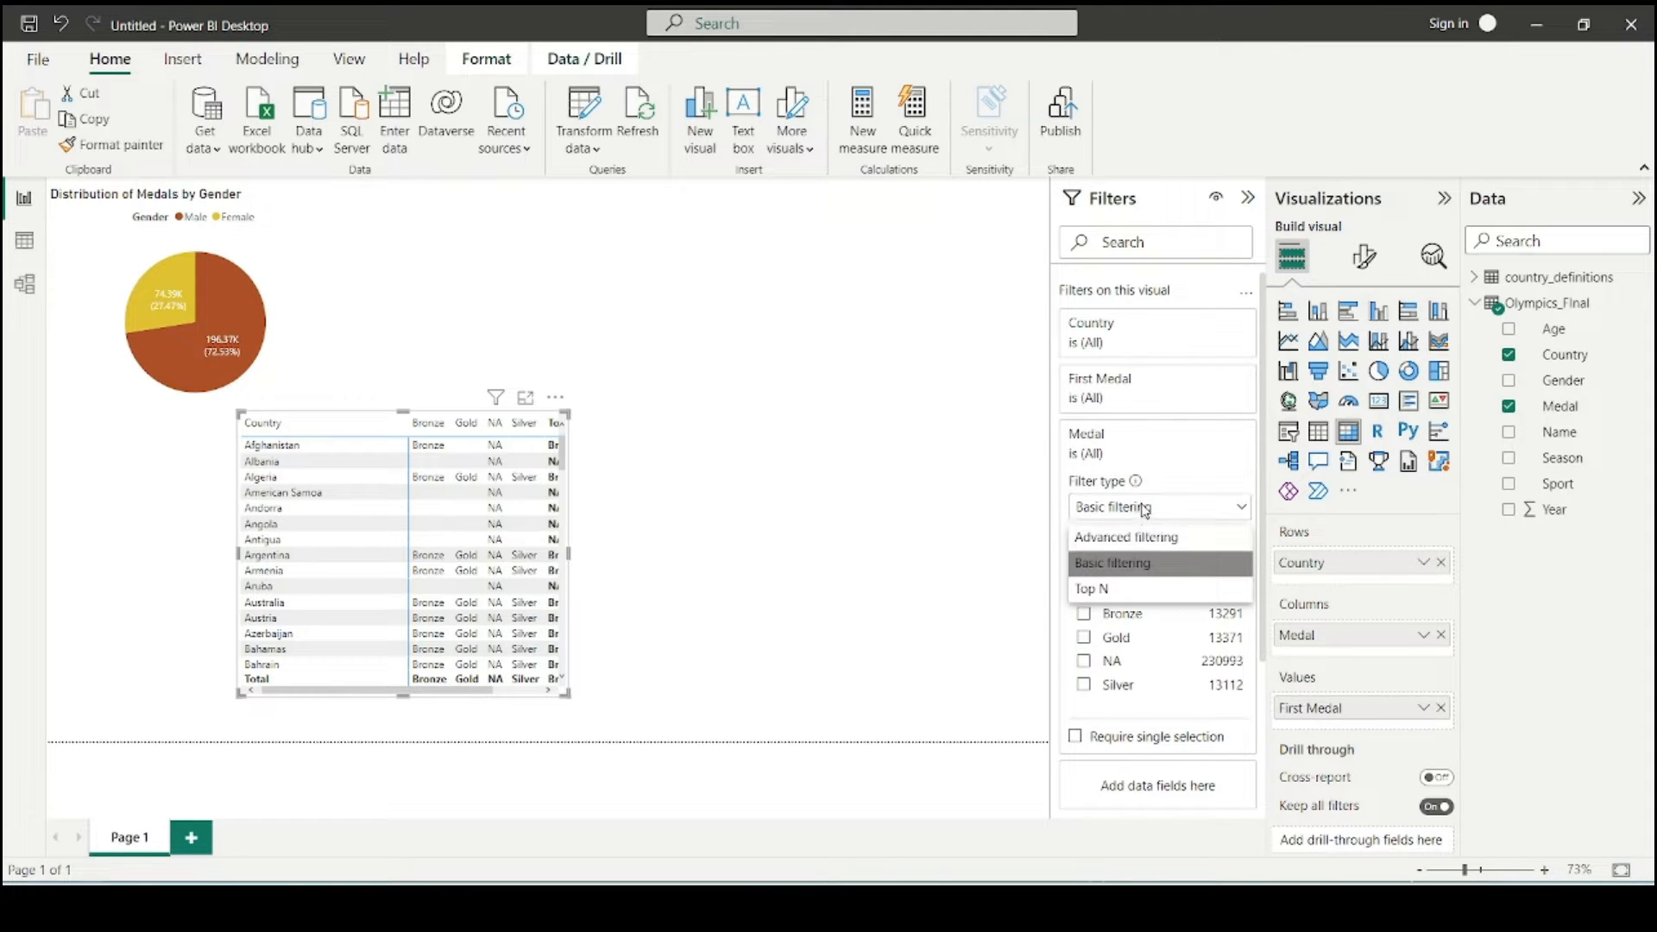
left_click(1041, 615)
left_click(1083, 660)
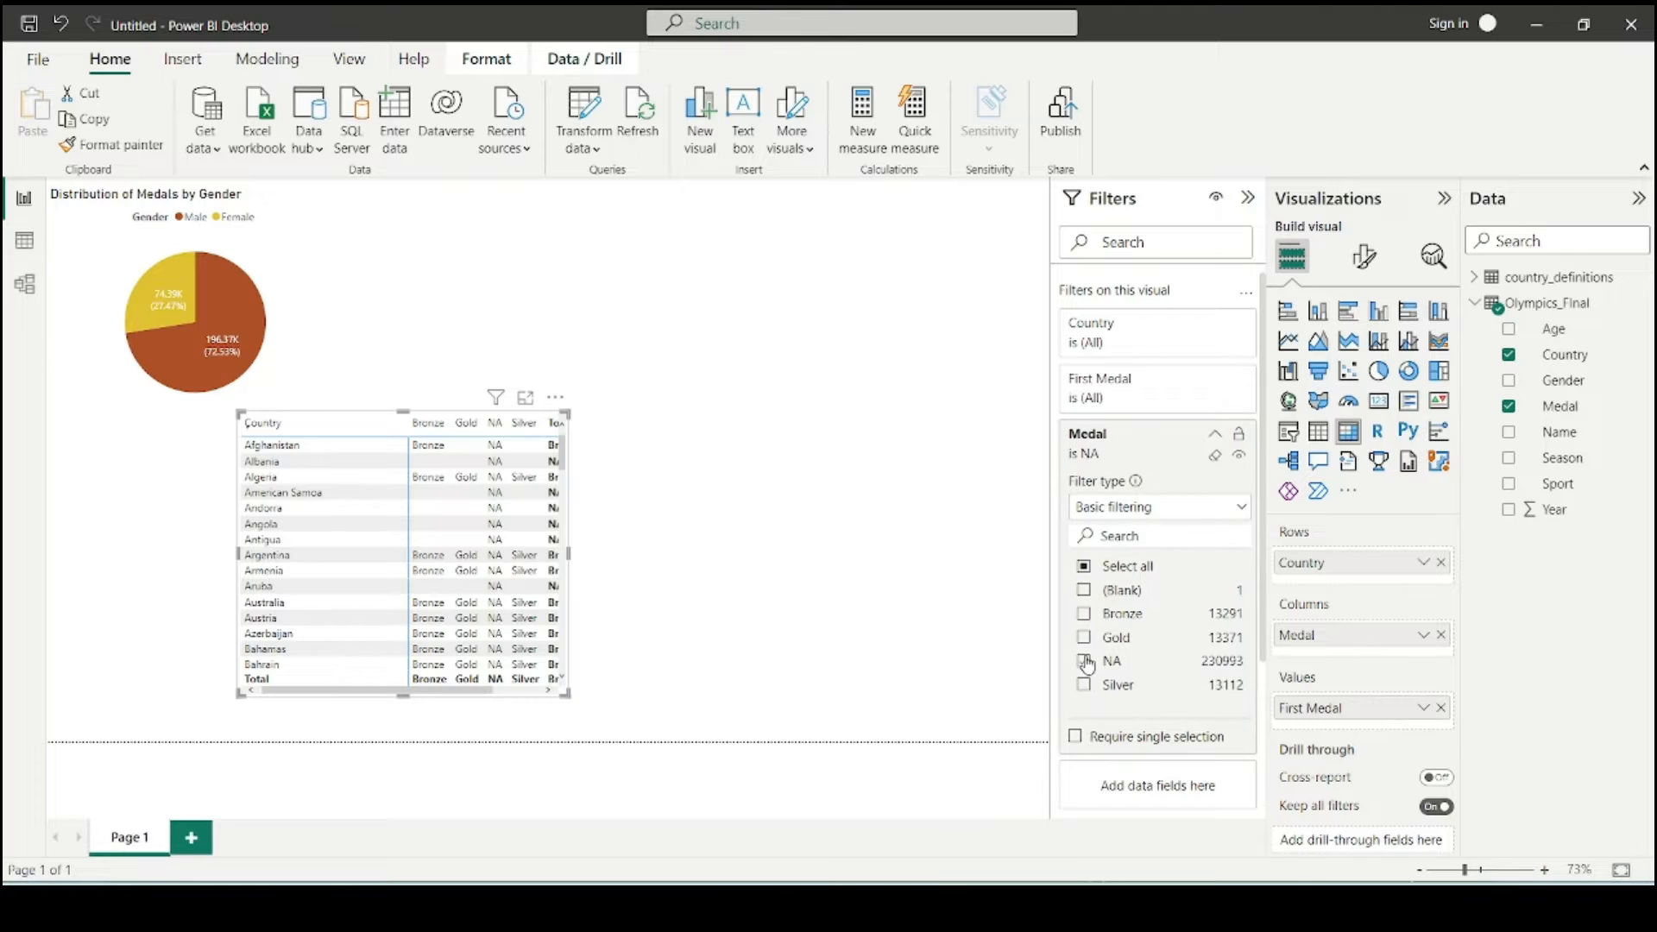
left_click(1084, 565)
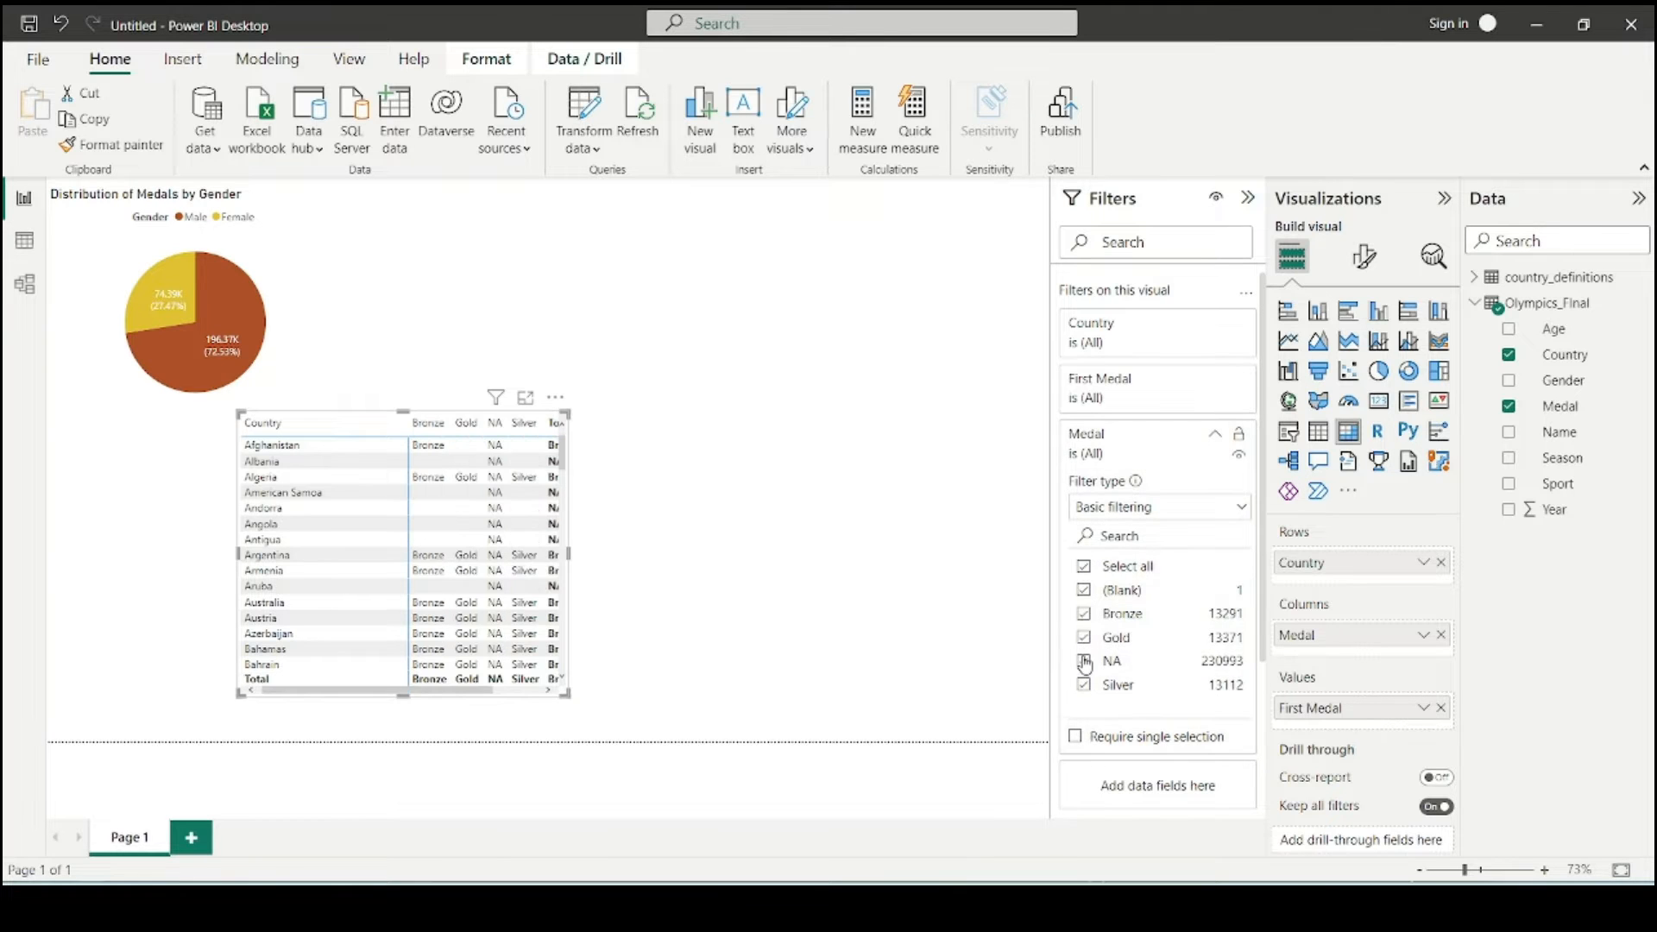
left_click(1083, 661)
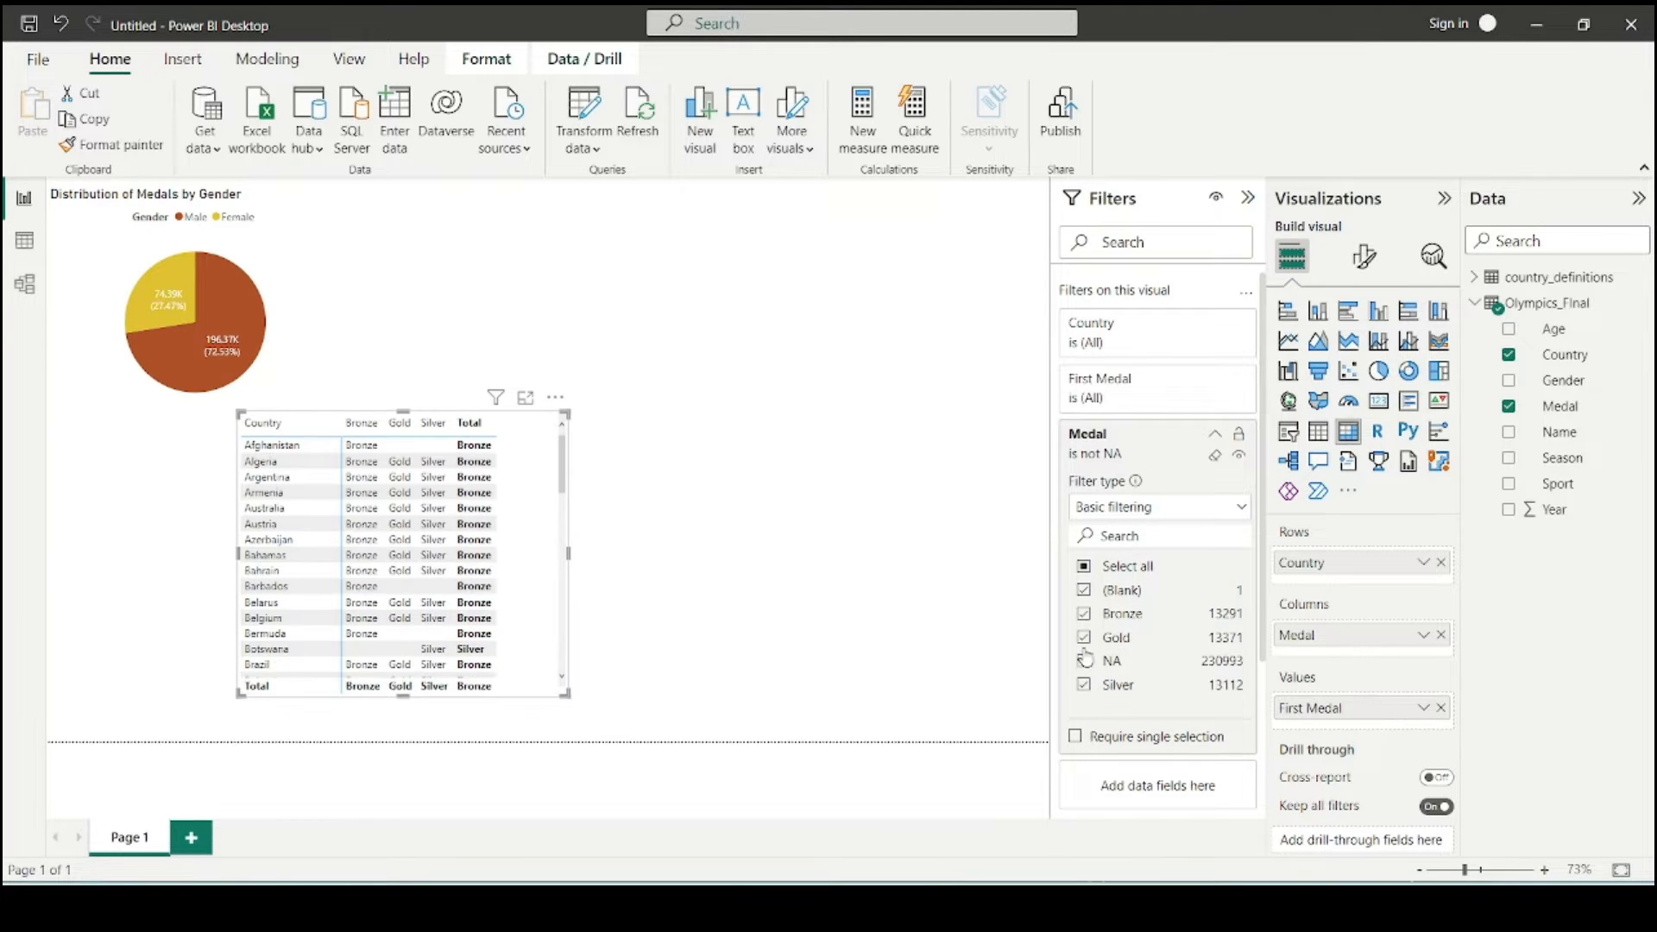
left_click(1083, 590)
left_click(1215, 433)
left_click(1422, 707)
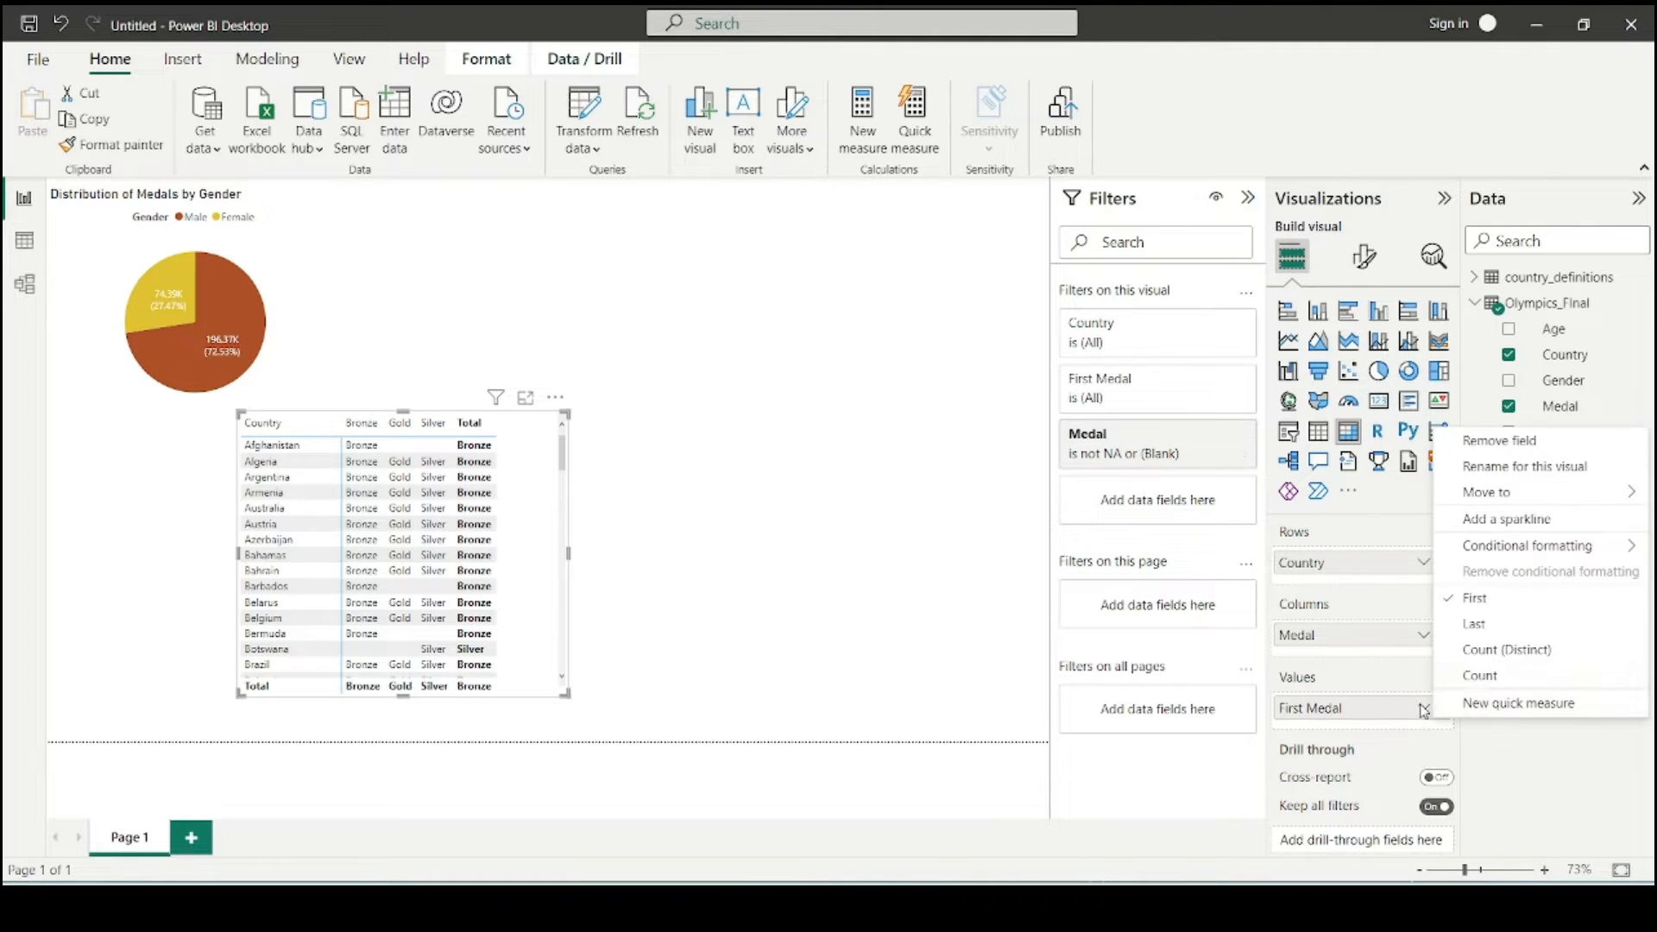
left_click(1480, 677)
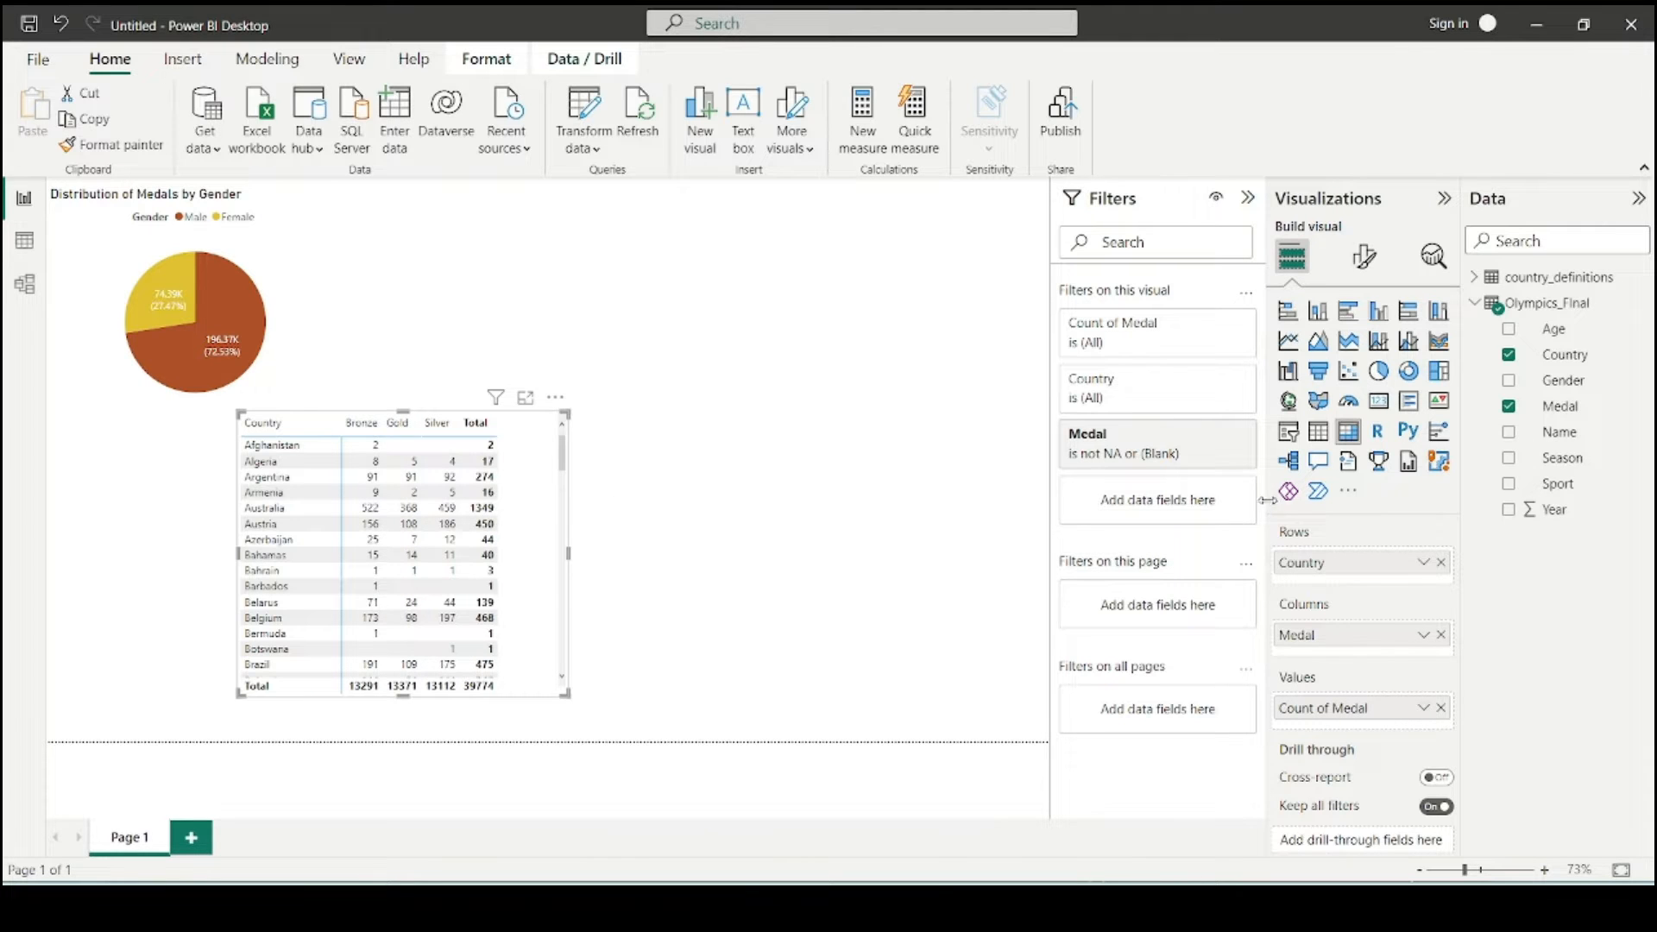
- Apply a Top N filter to the matrix's Country field, showing the top 10 by Count of Medal
left_click(1214, 385)
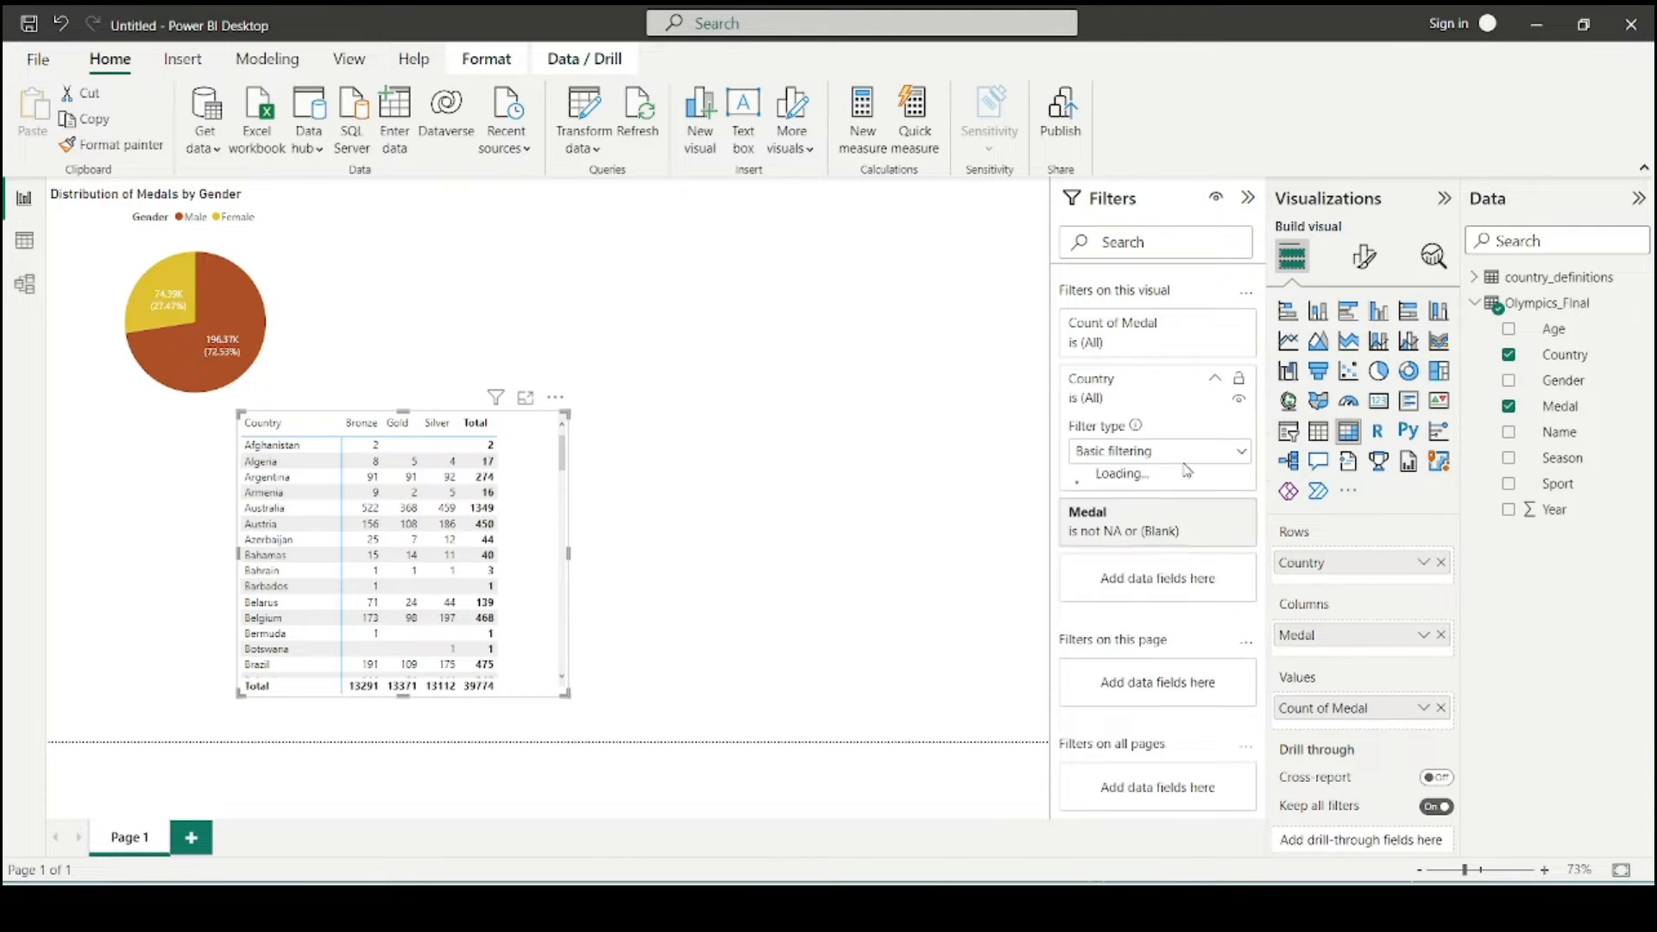
left_click(1181, 458)
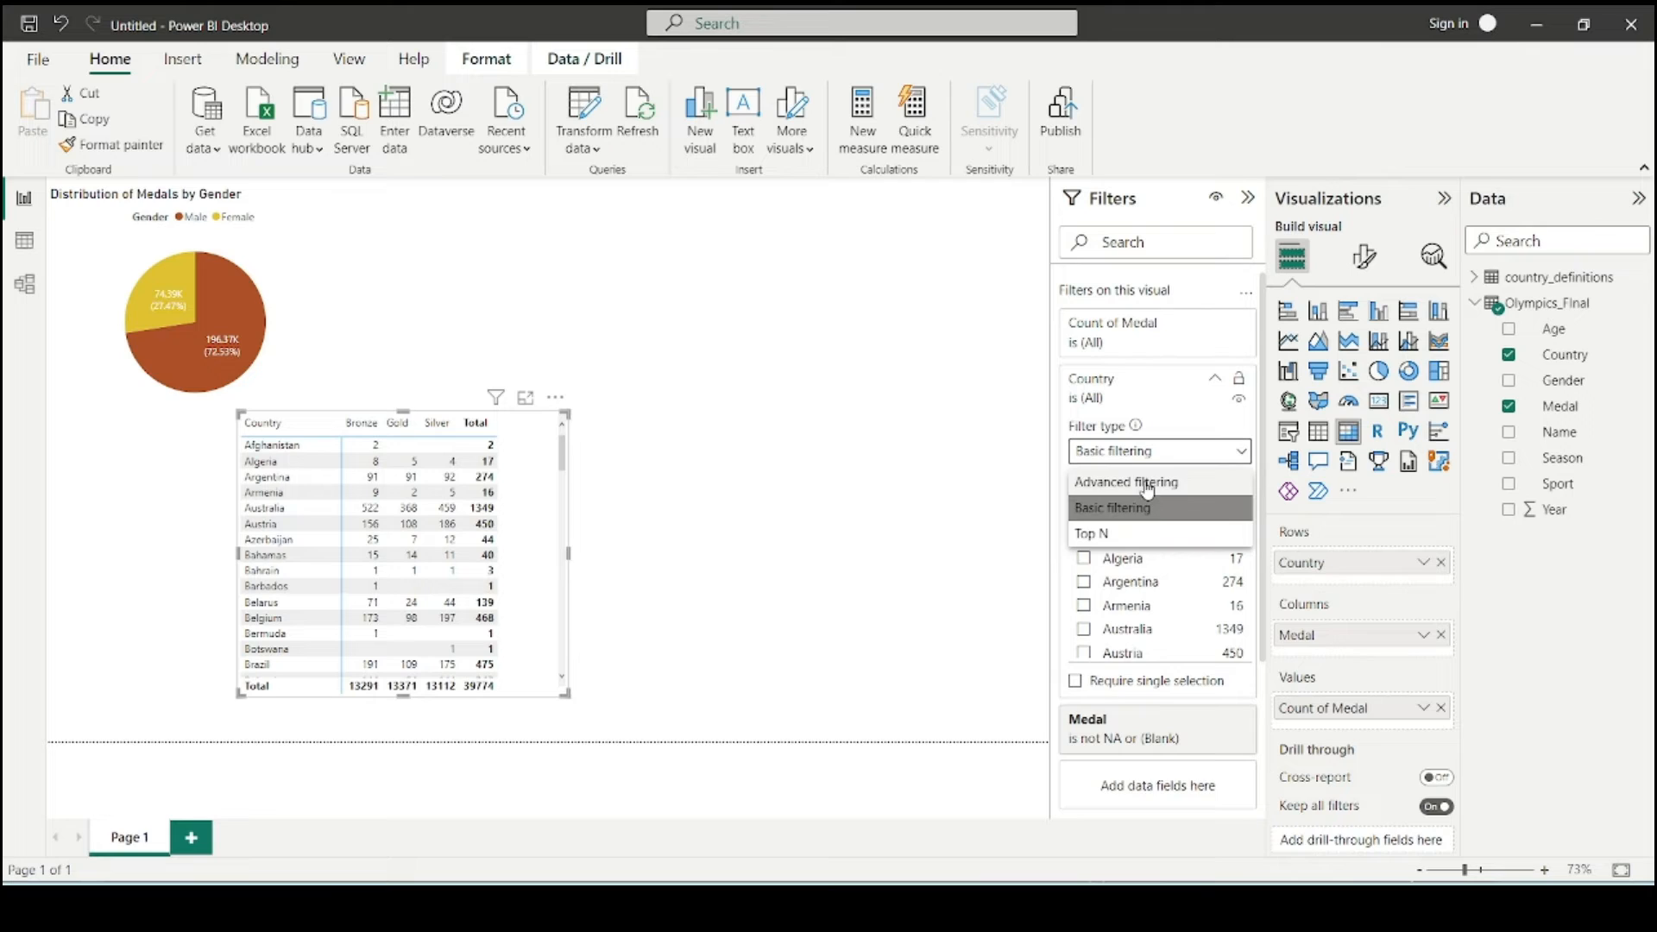
left_click(1137, 532)
left_click(1183, 506)
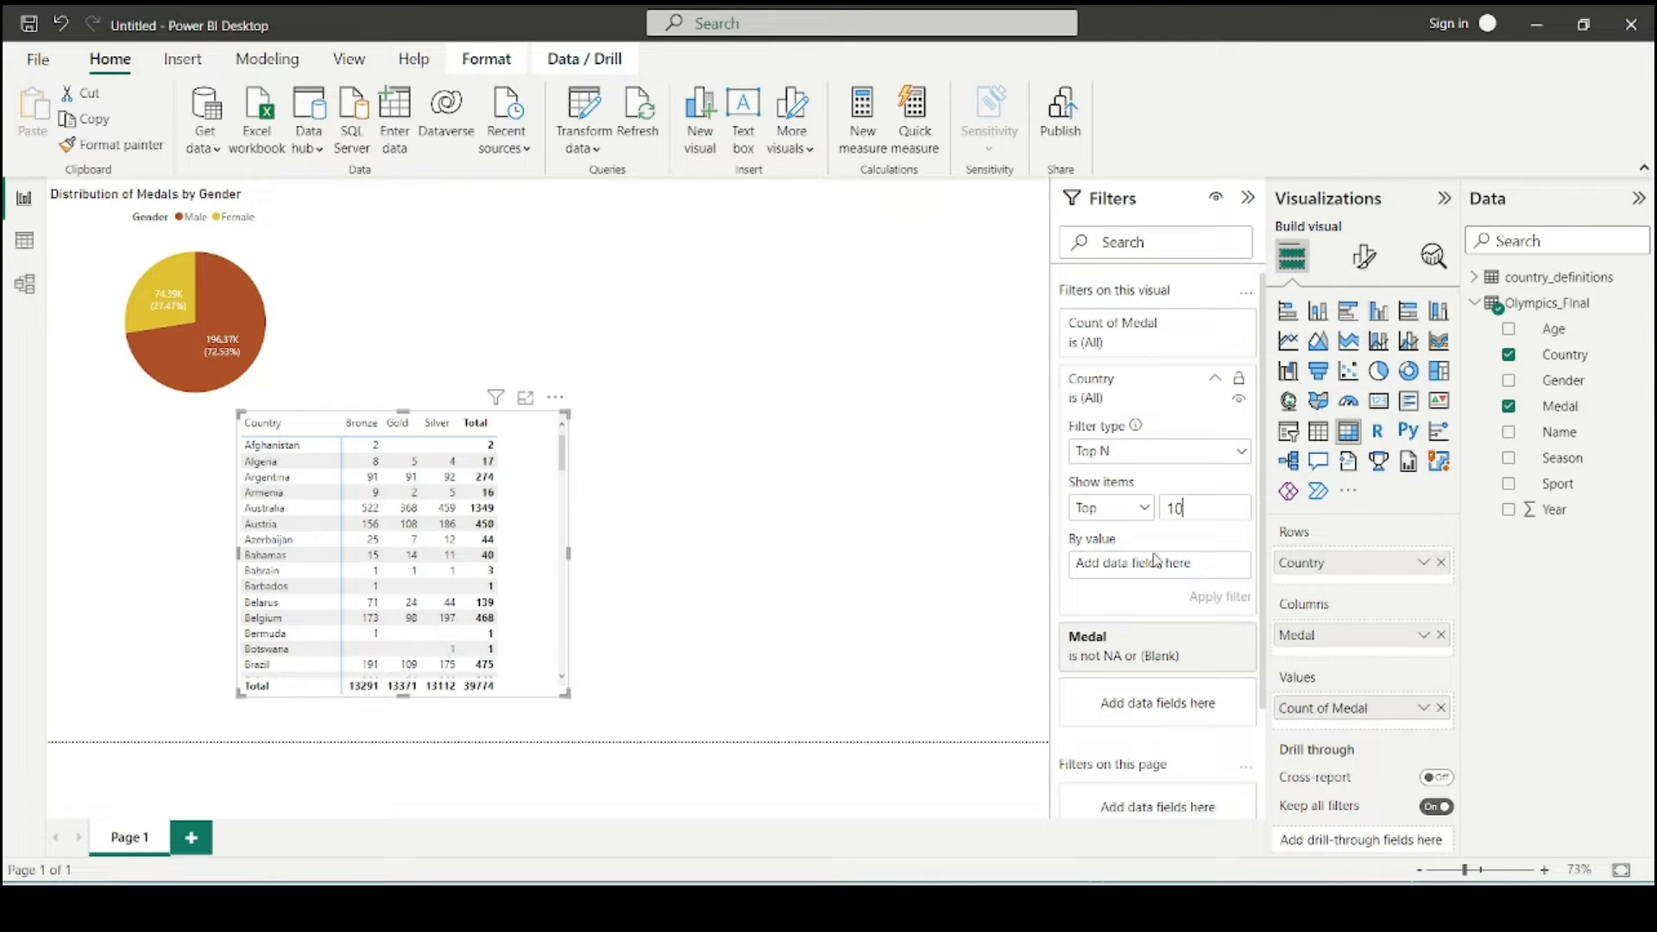
left_click_drag(1566, 407, 1167, 558)
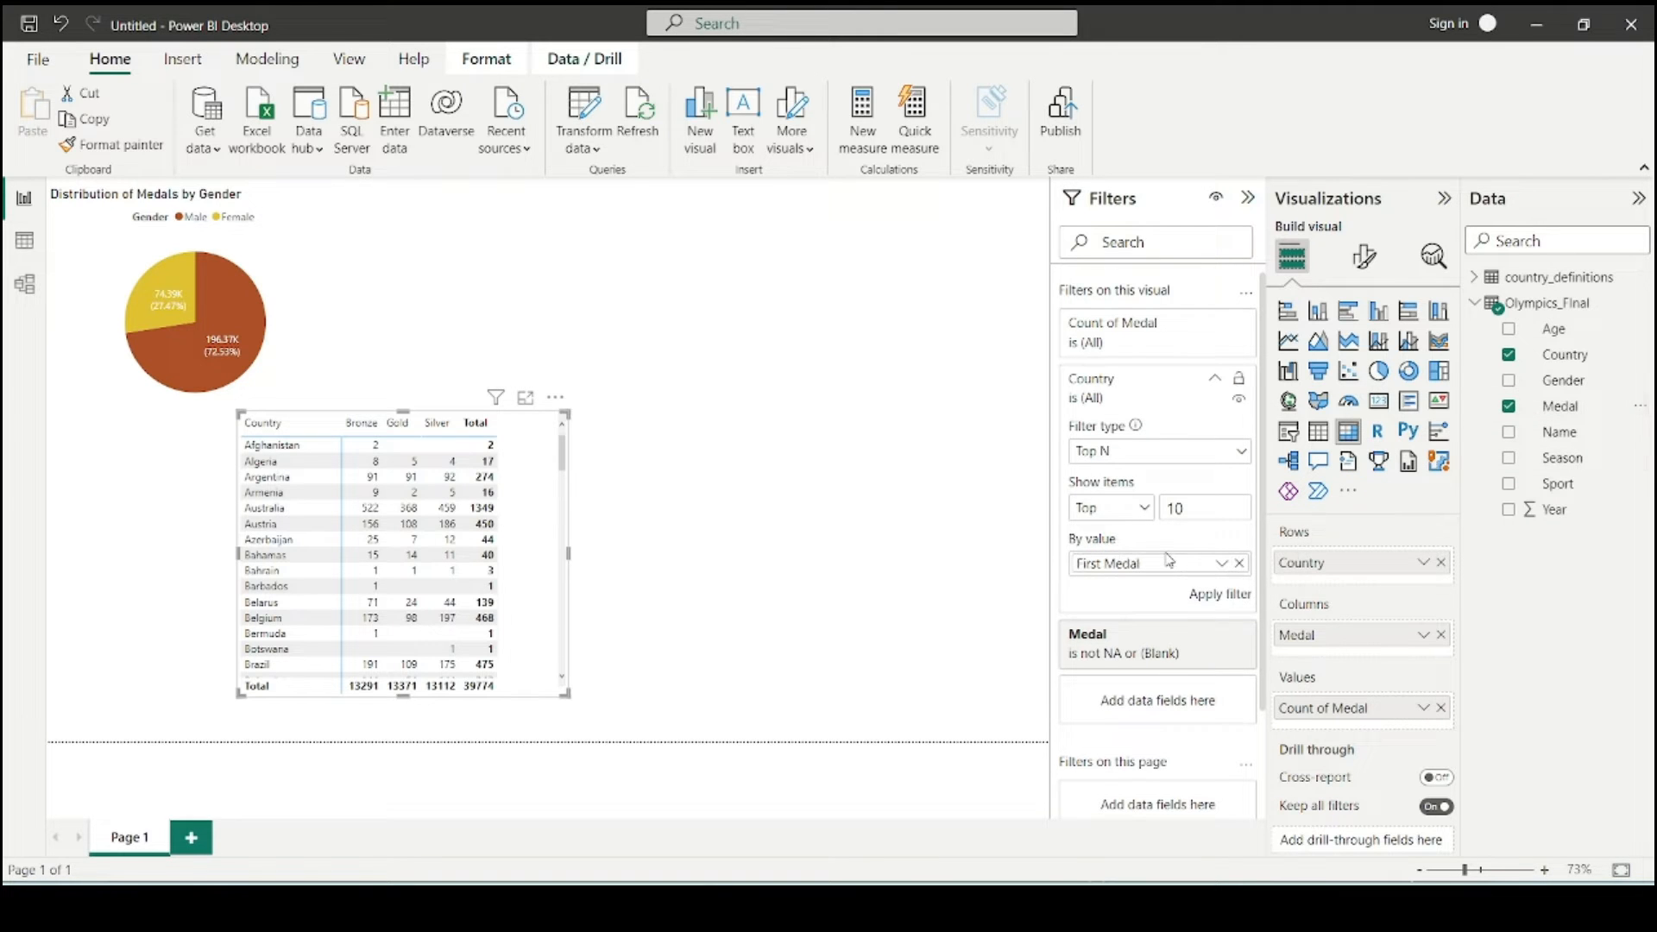
left_click(1217, 565)
left_click(1258, 676)
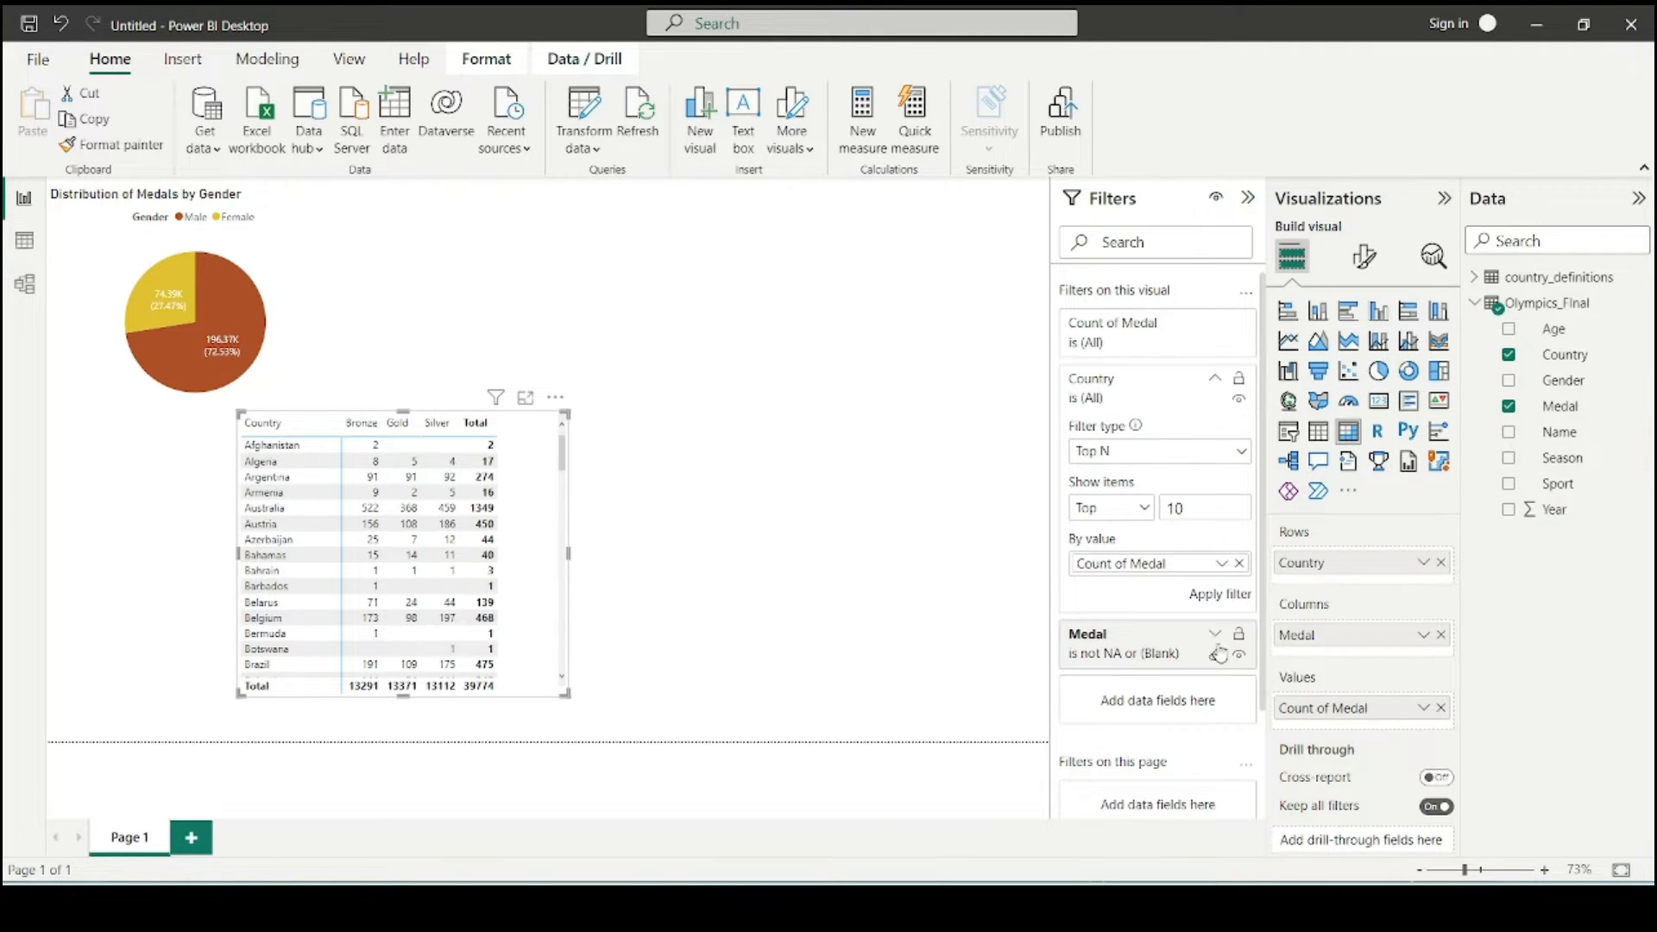
left_click(1218, 595)
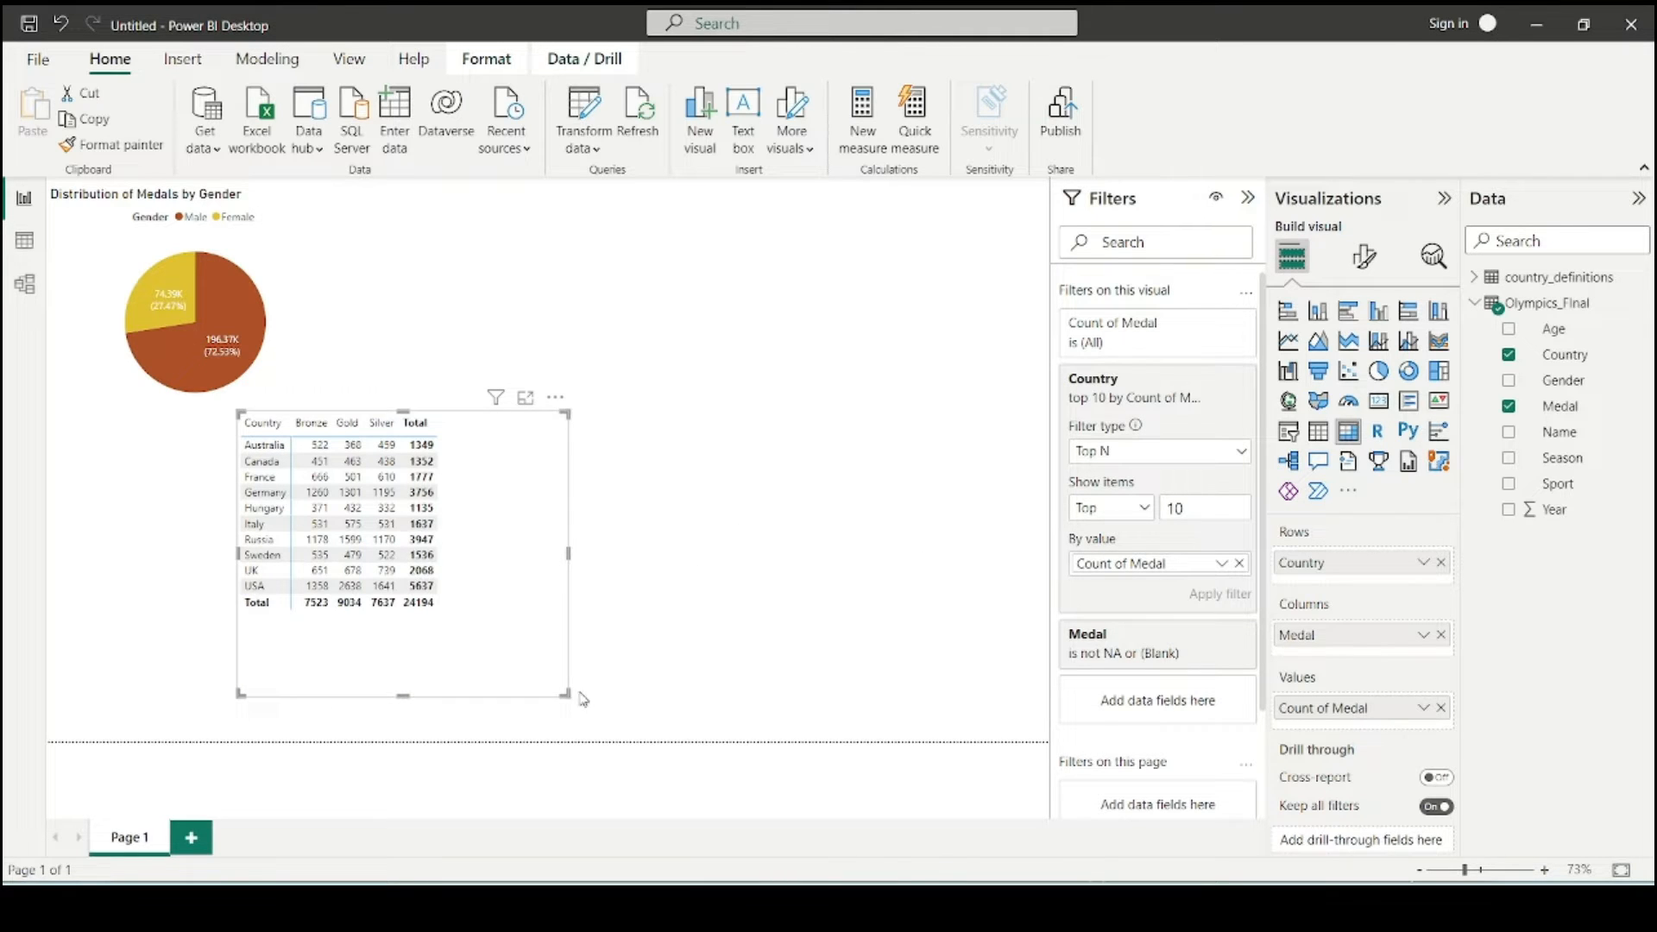
- Shrink the matrix frame to fit its table, and sort the matrix by Count of Medal in focus mode
left_click_drag(568, 695, 455, 629)
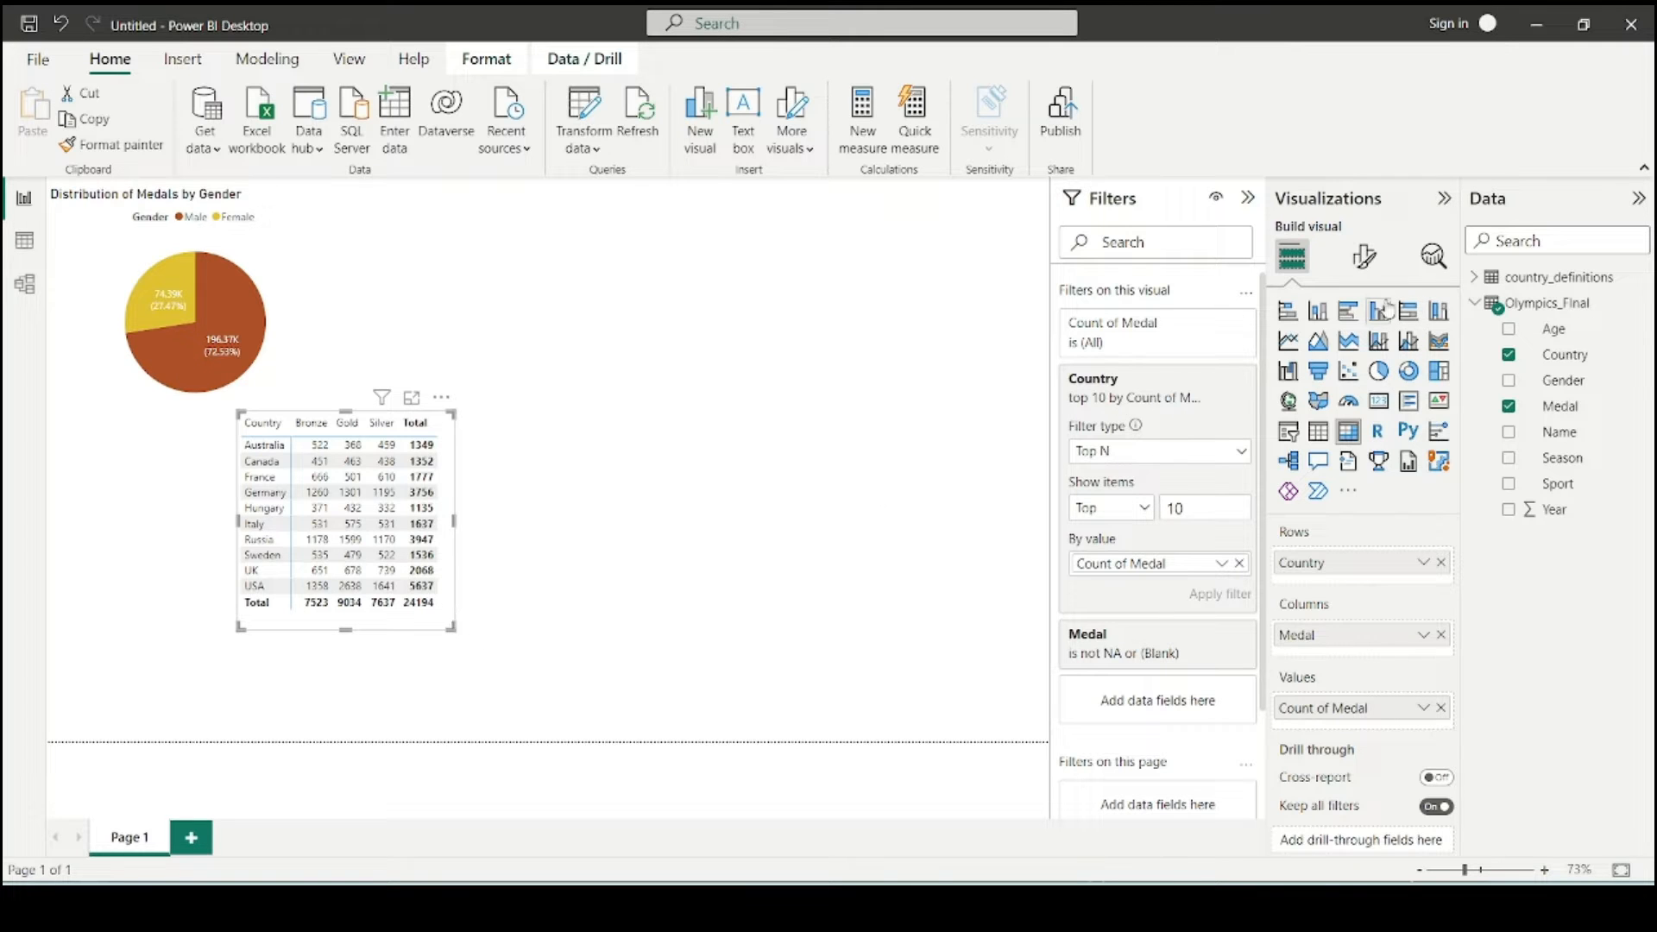
left_click(410, 397)
left_click(1036, 191)
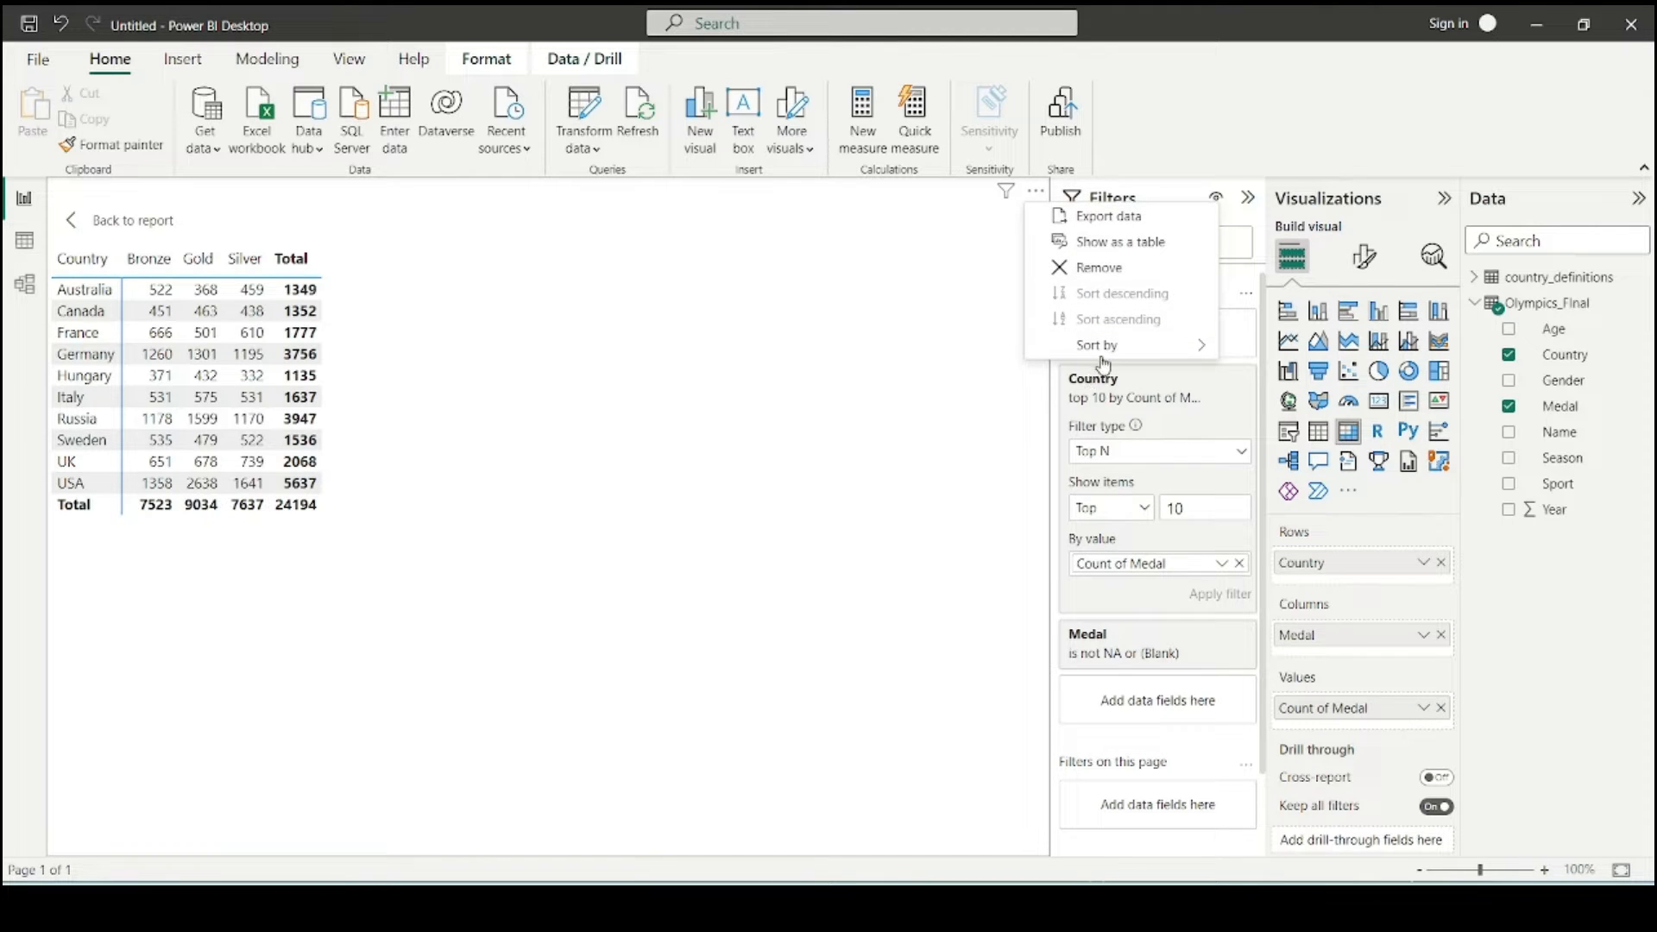
mouse_move(1104, 345)
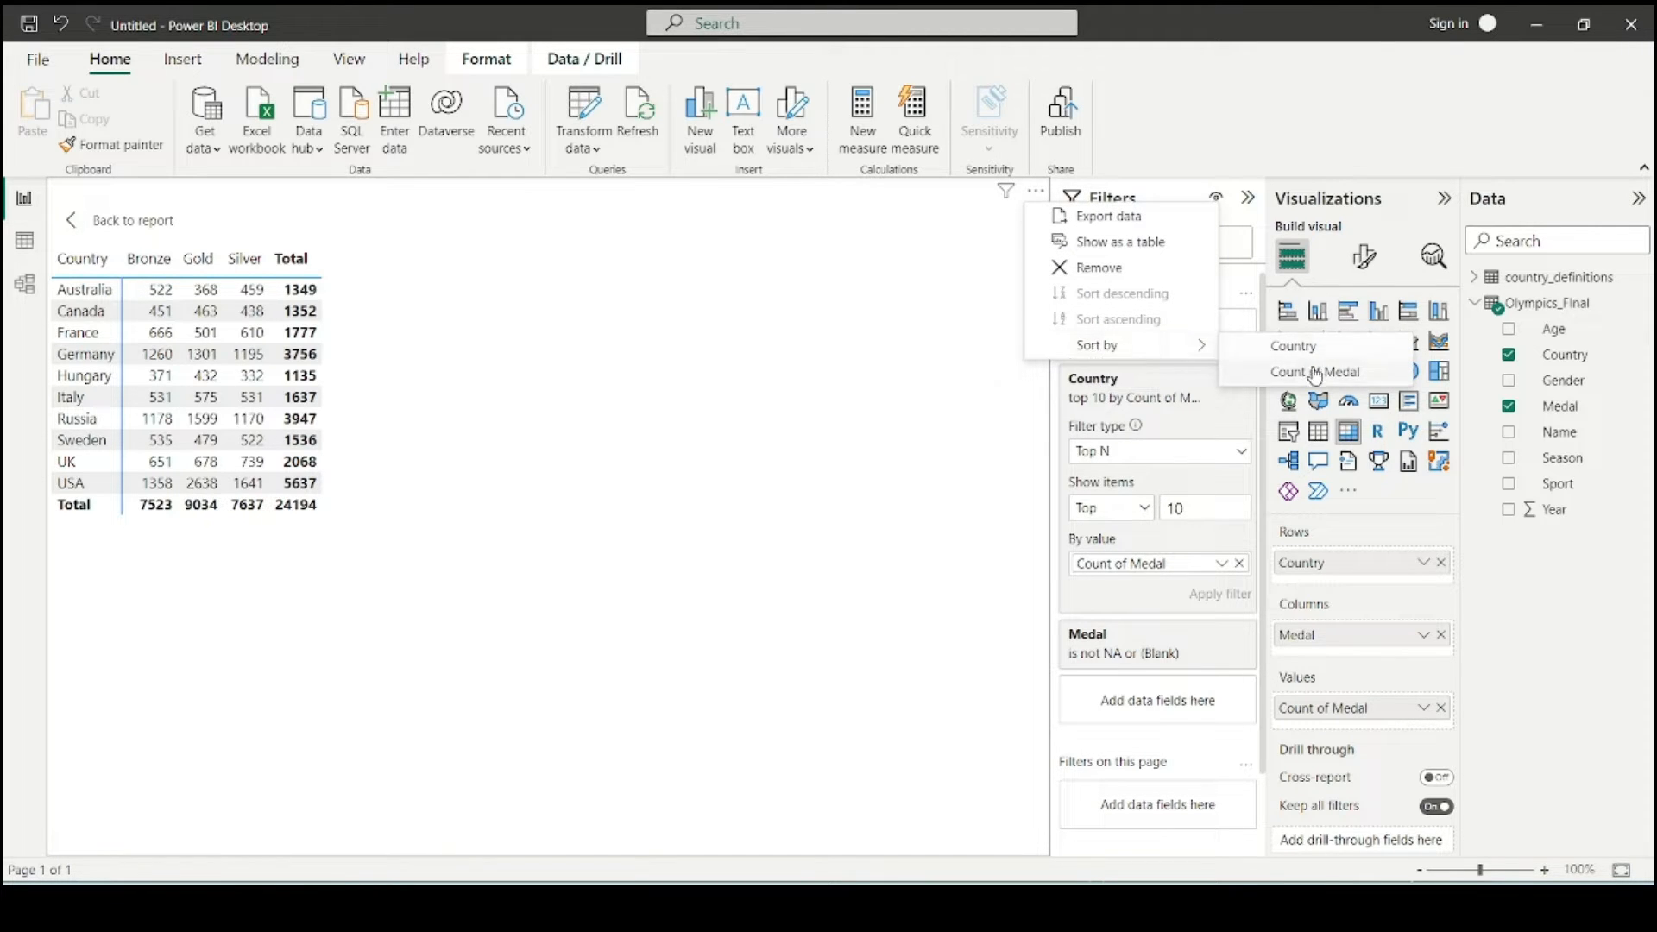
left_click(1313, 373)
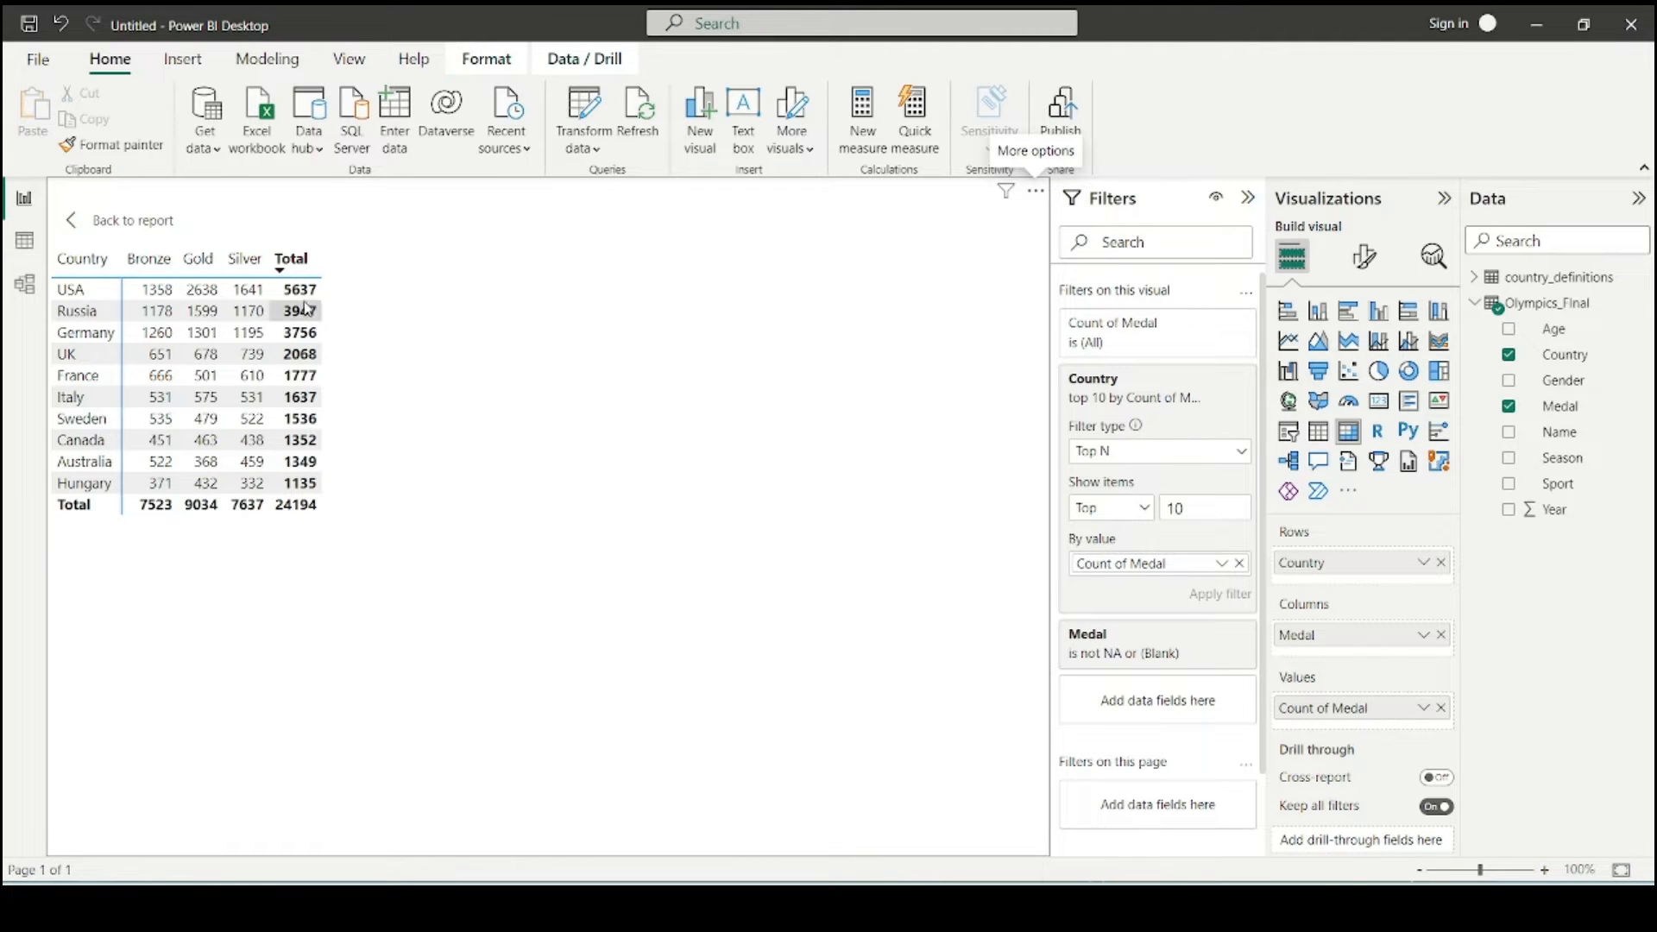
- Turn on horizontal and vertical gridlines for the matrix and set the horizontal gridline color to black
left_click(1362, 257)
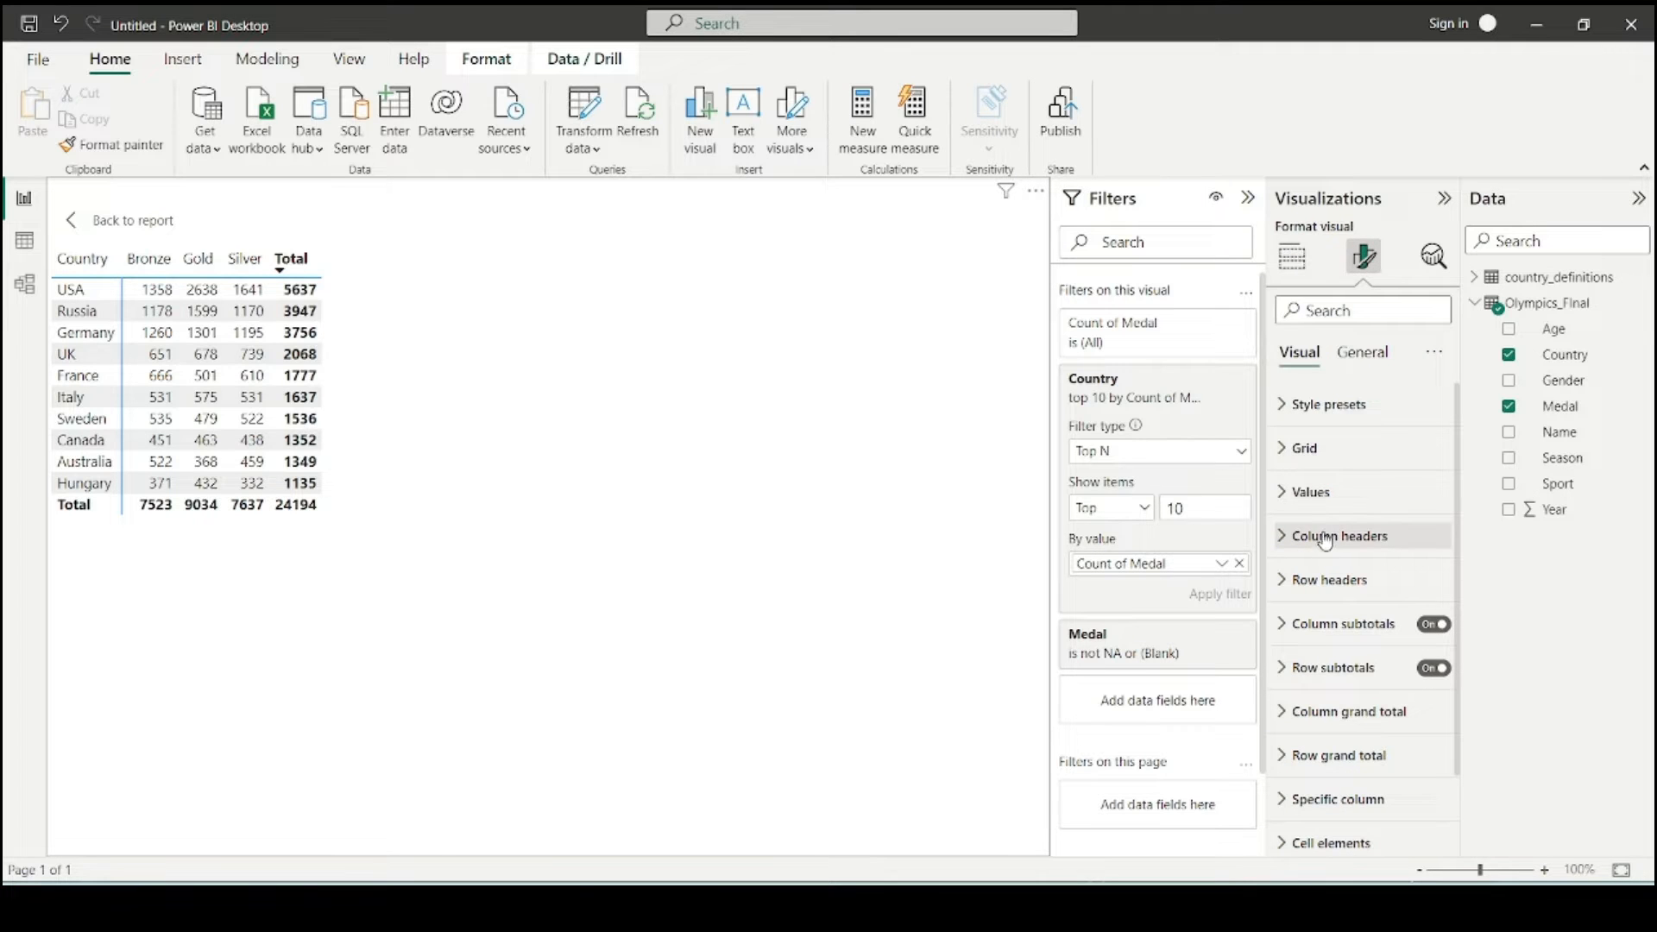
scroll(1325, 542, "down", 1)
scroll(1323, 537, "up", 1)
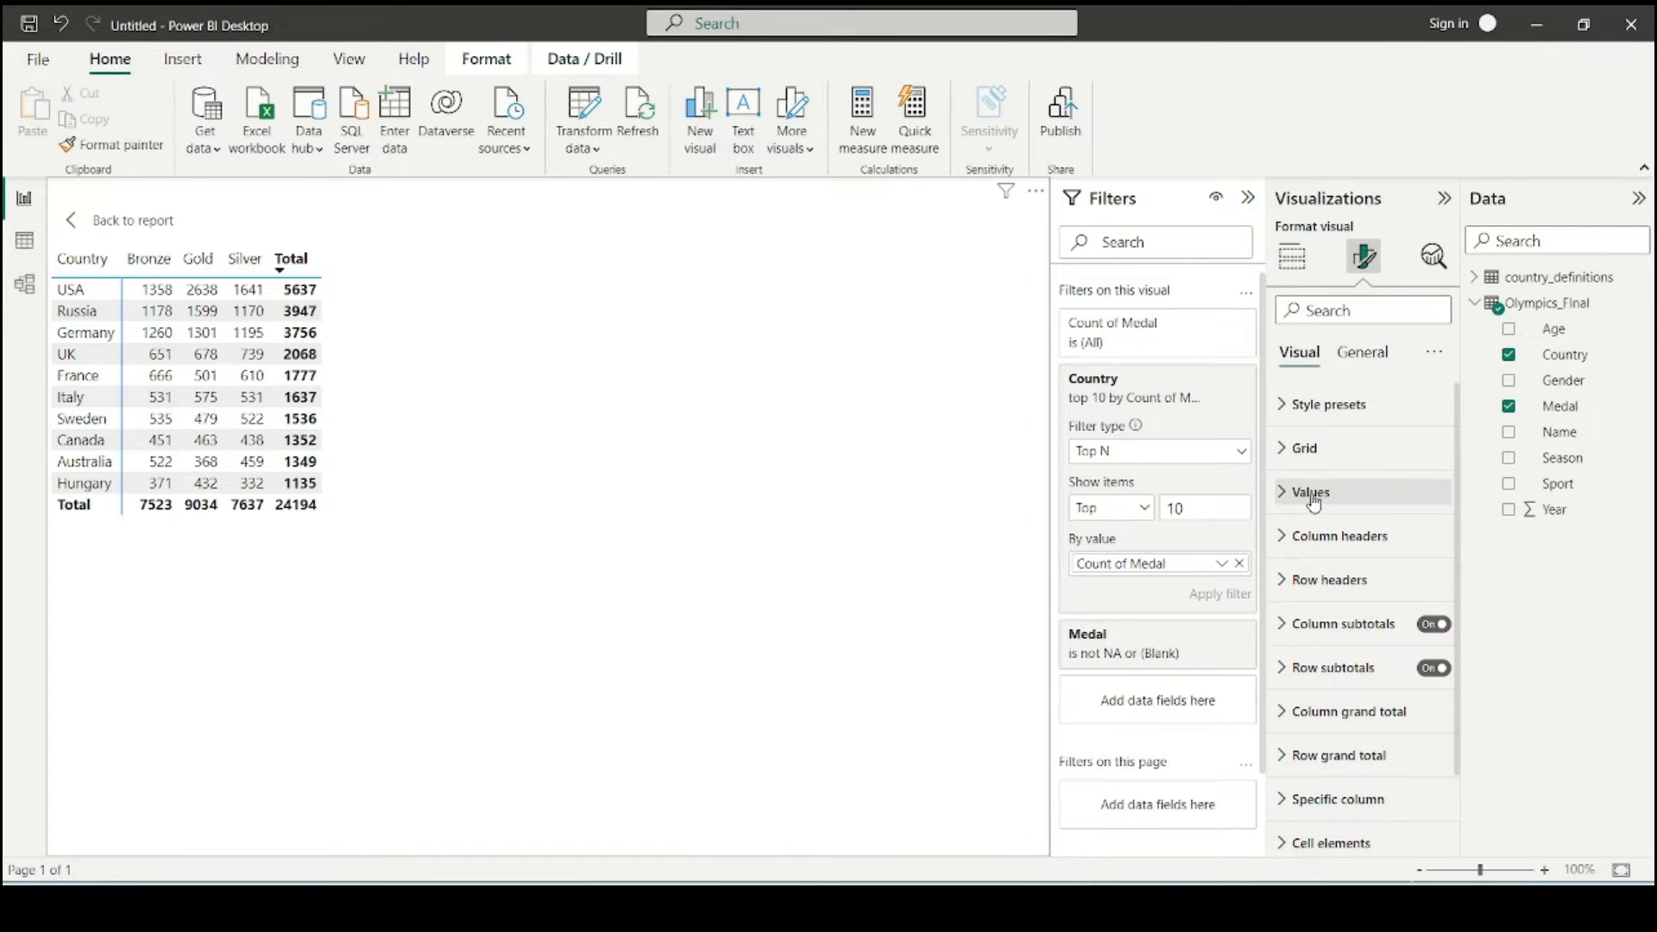
left_click(1286, 449)
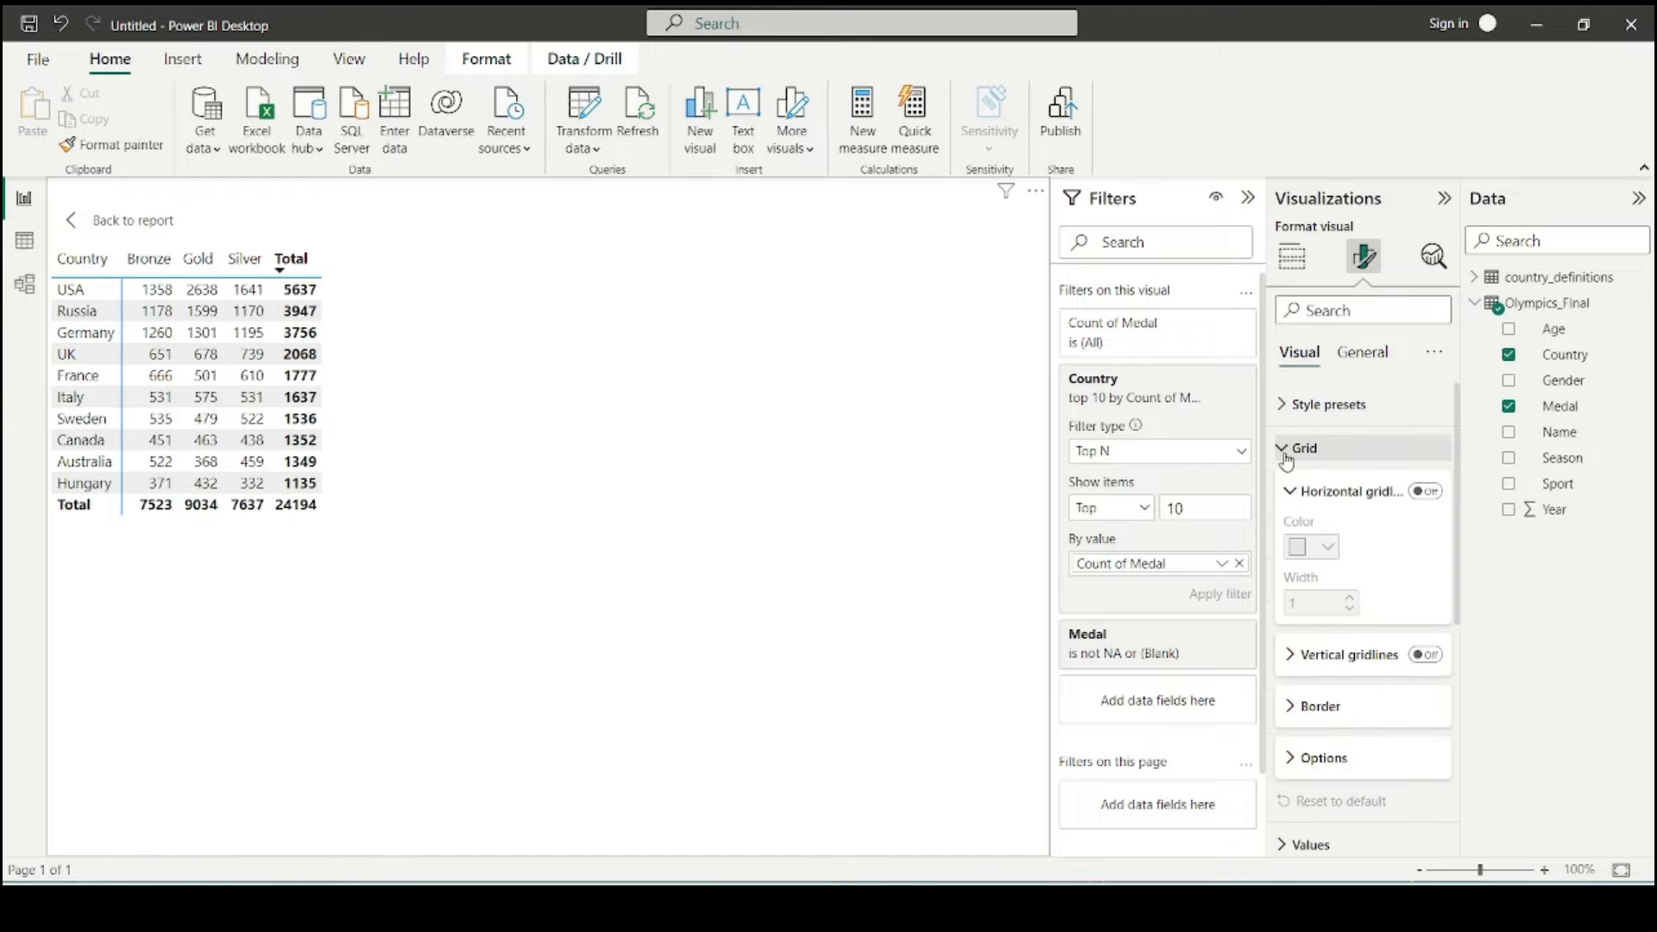
scroll(1298, 483, "down", 3)
scroll(1304, 496, "up", 1)
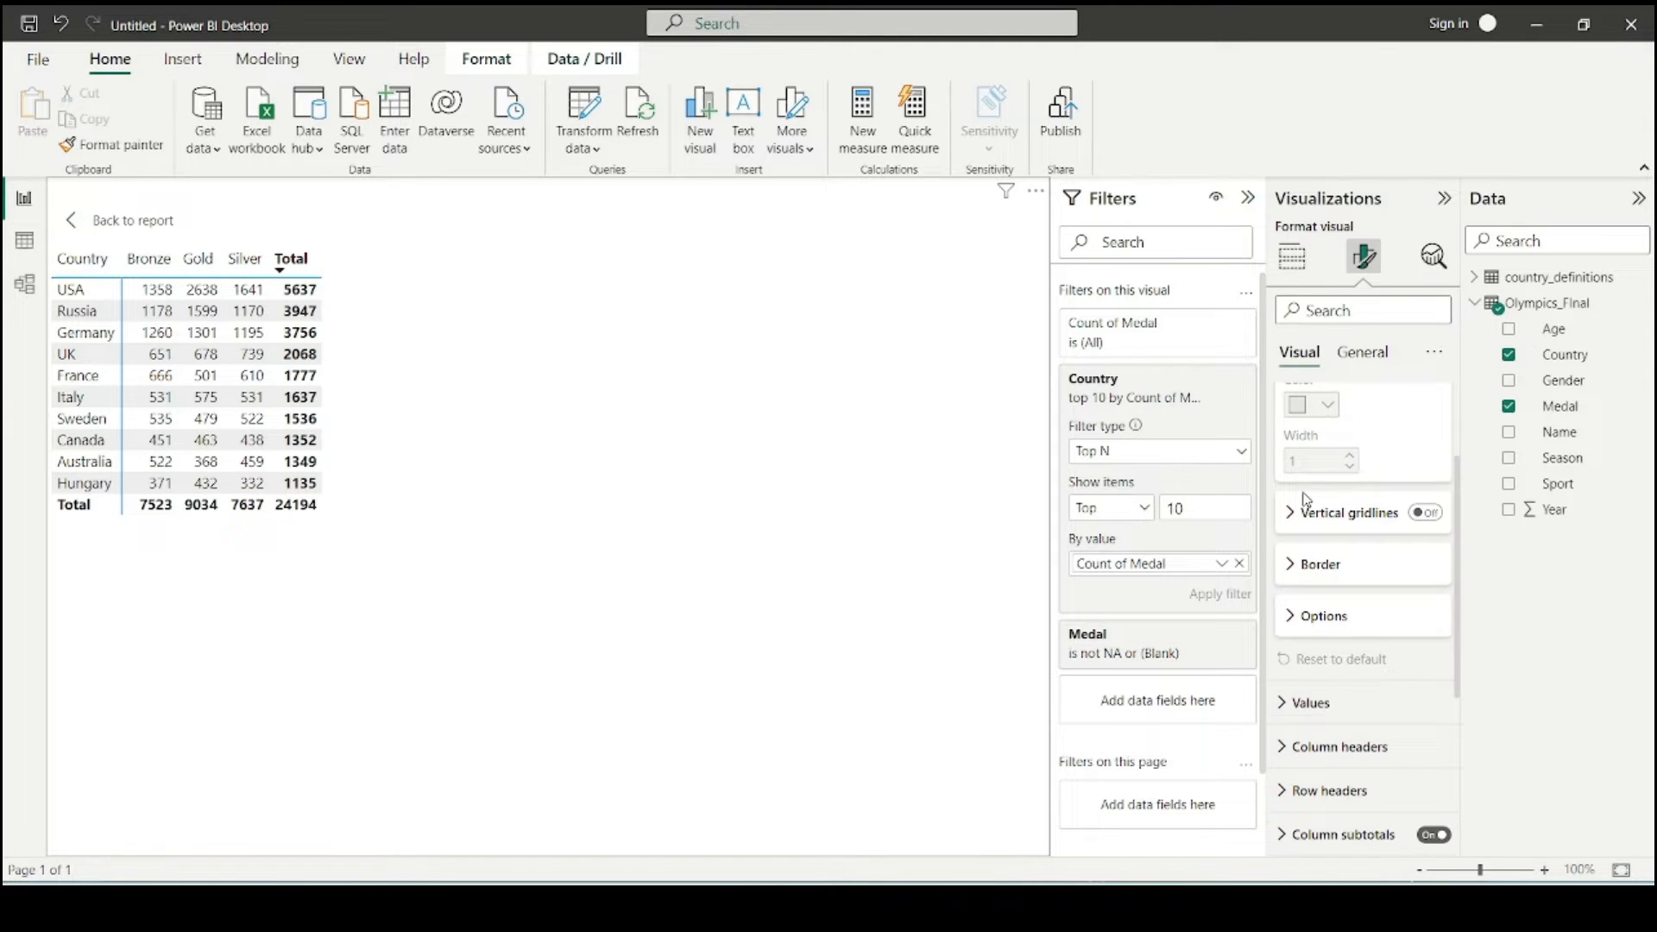
scroll(1304, 499, "up", 2)
left_click(1426, 491)
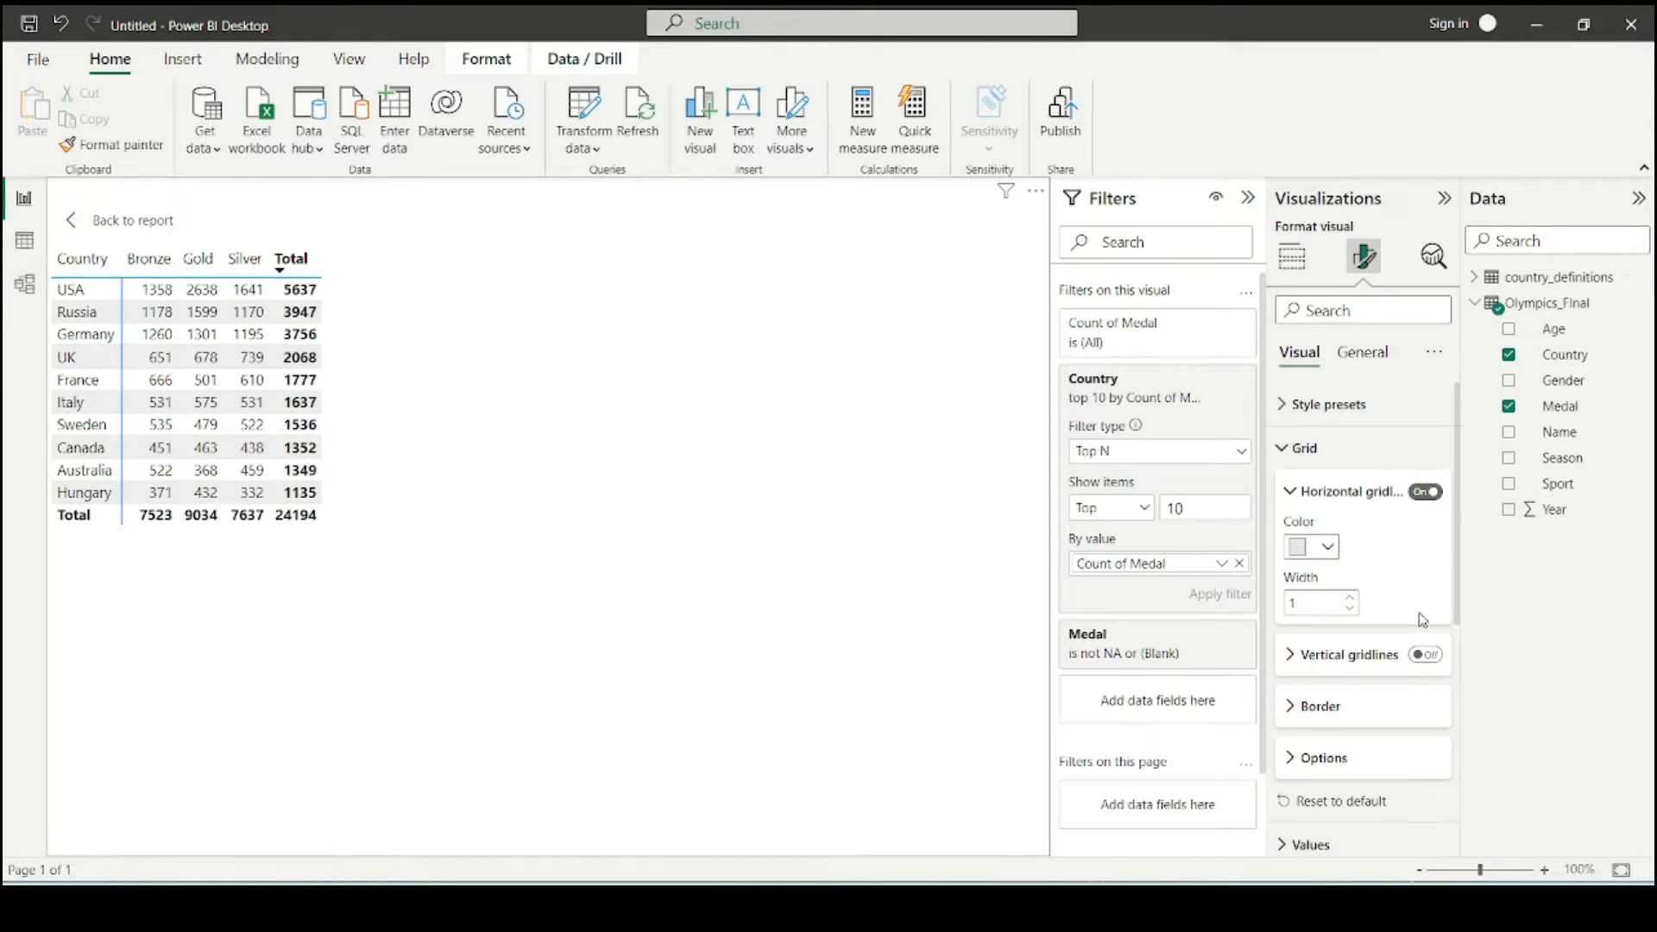
left_click(1426, 656)
left_click(1325, 546)
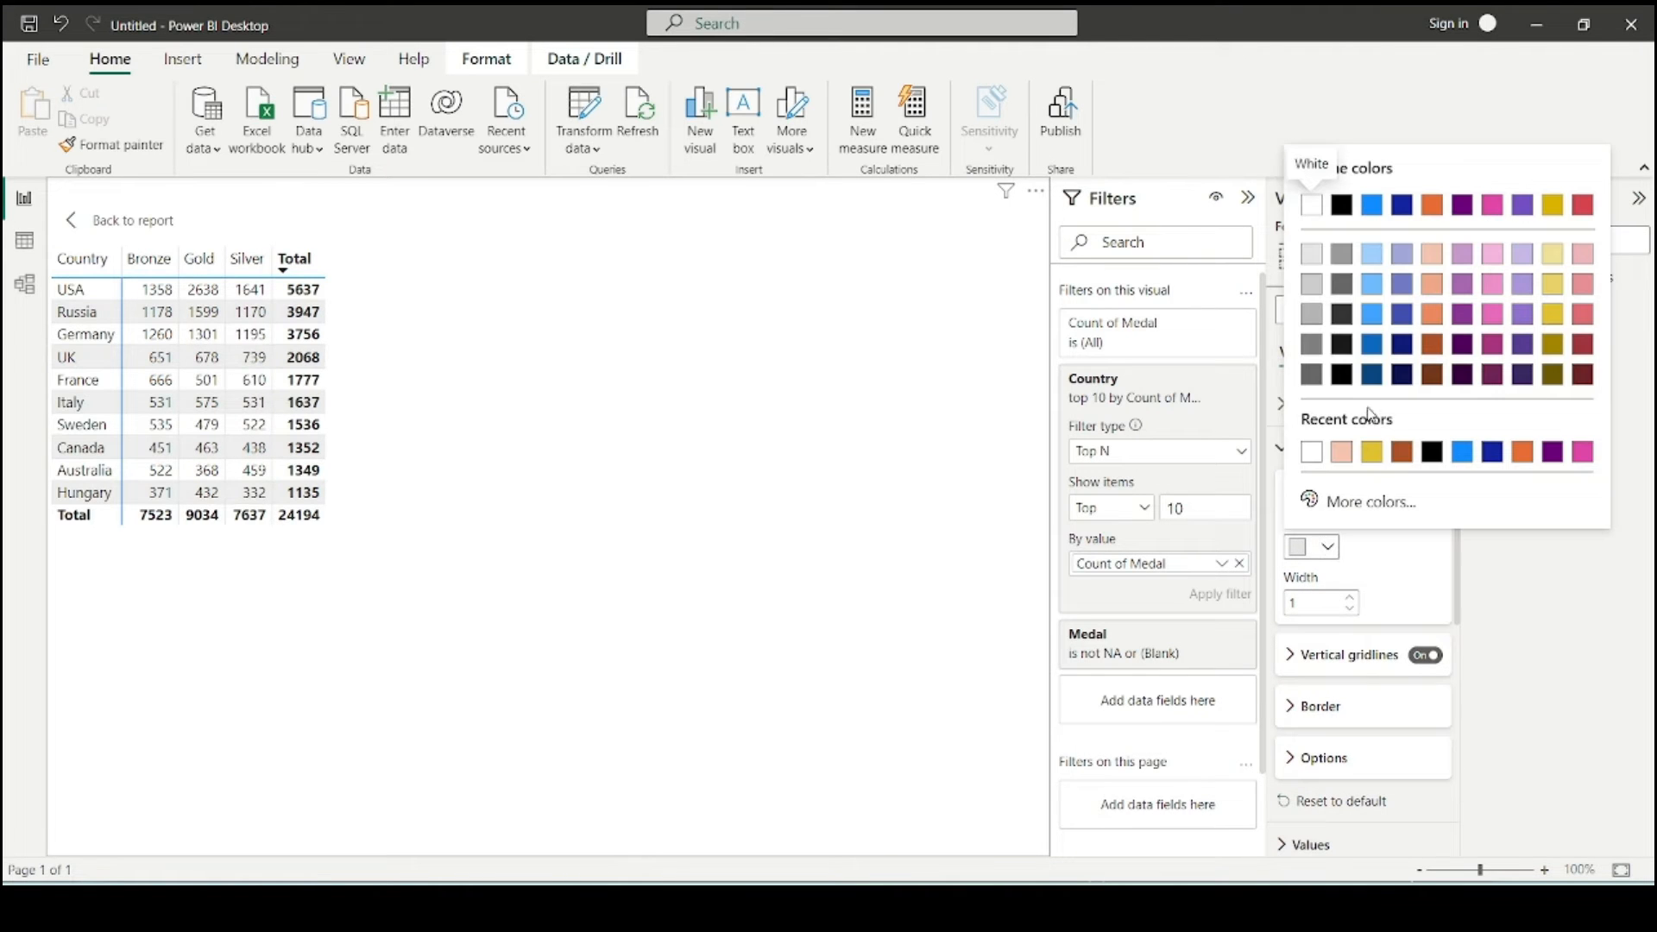
left_click(1340, 207)
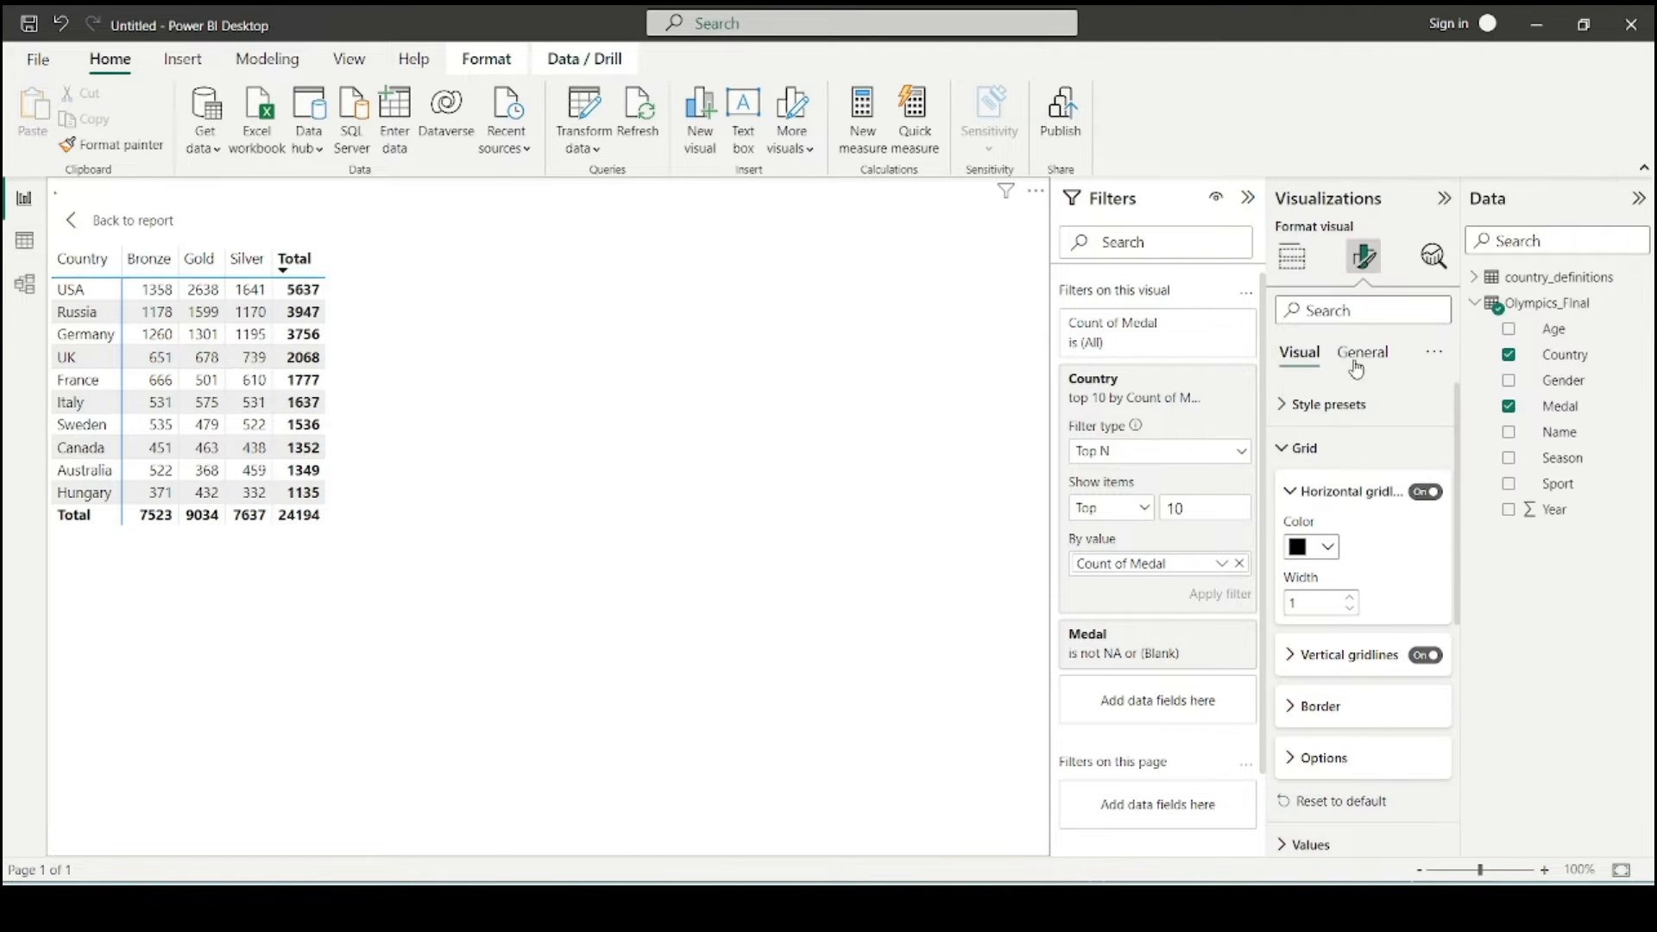
- Set the matrix's horizontal gridline width to 2, and make the vertical gridlines black with a width of 2
left_click(1351, 597)
scroll(1351, 604, "down", 3)
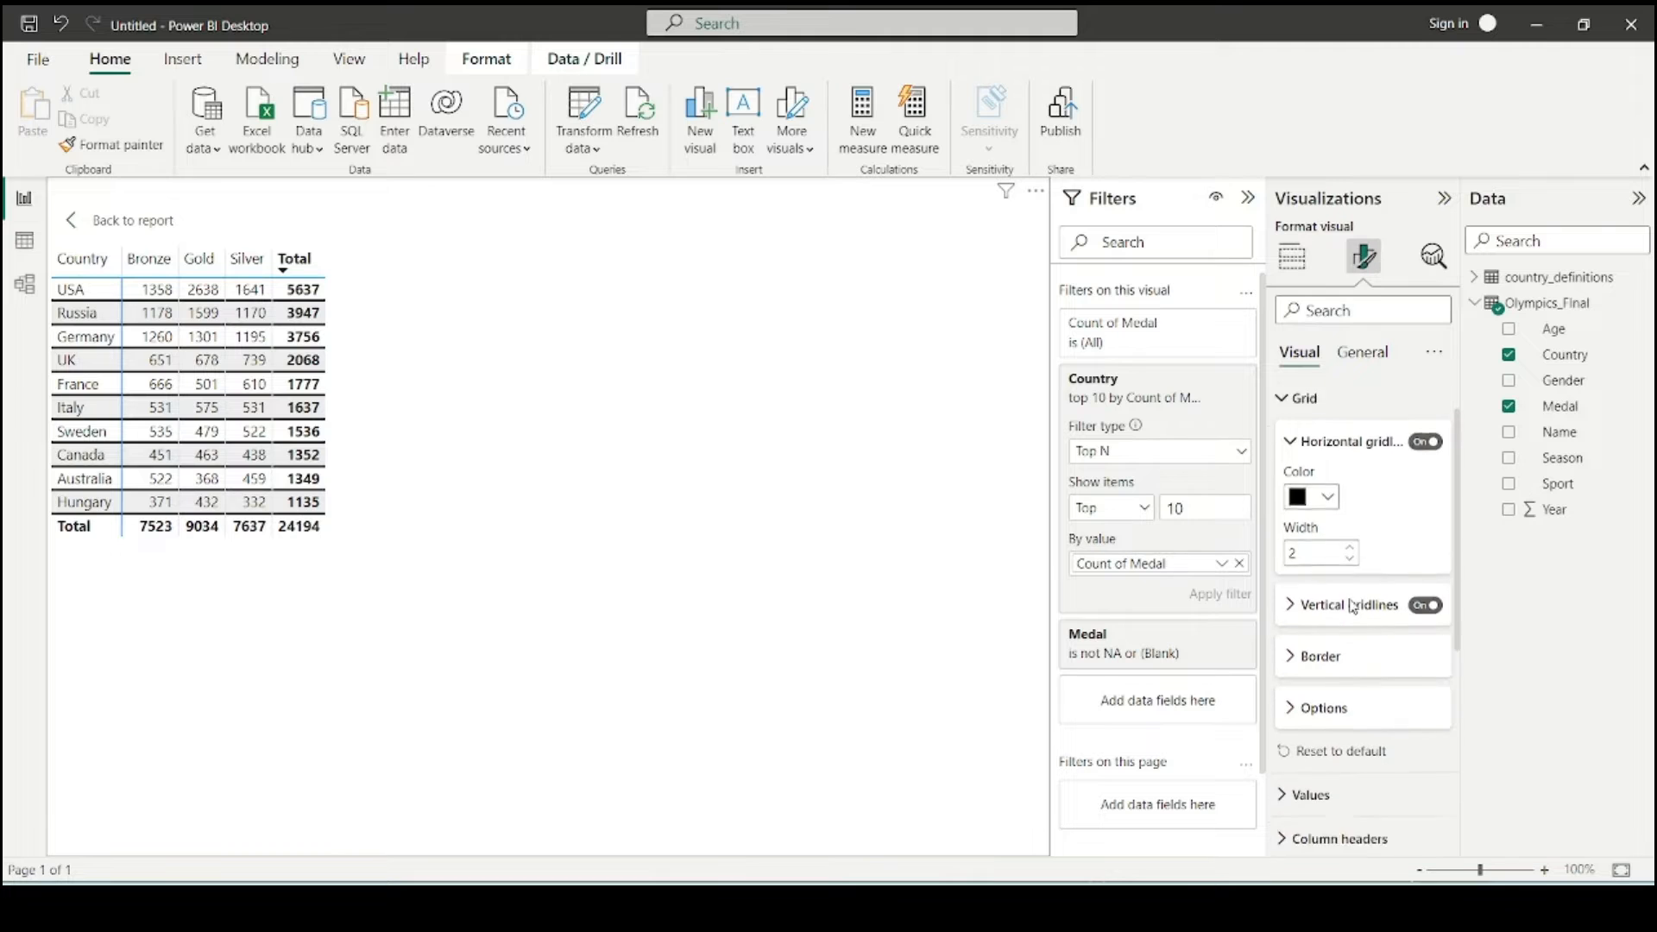
left_click(1329, 515)
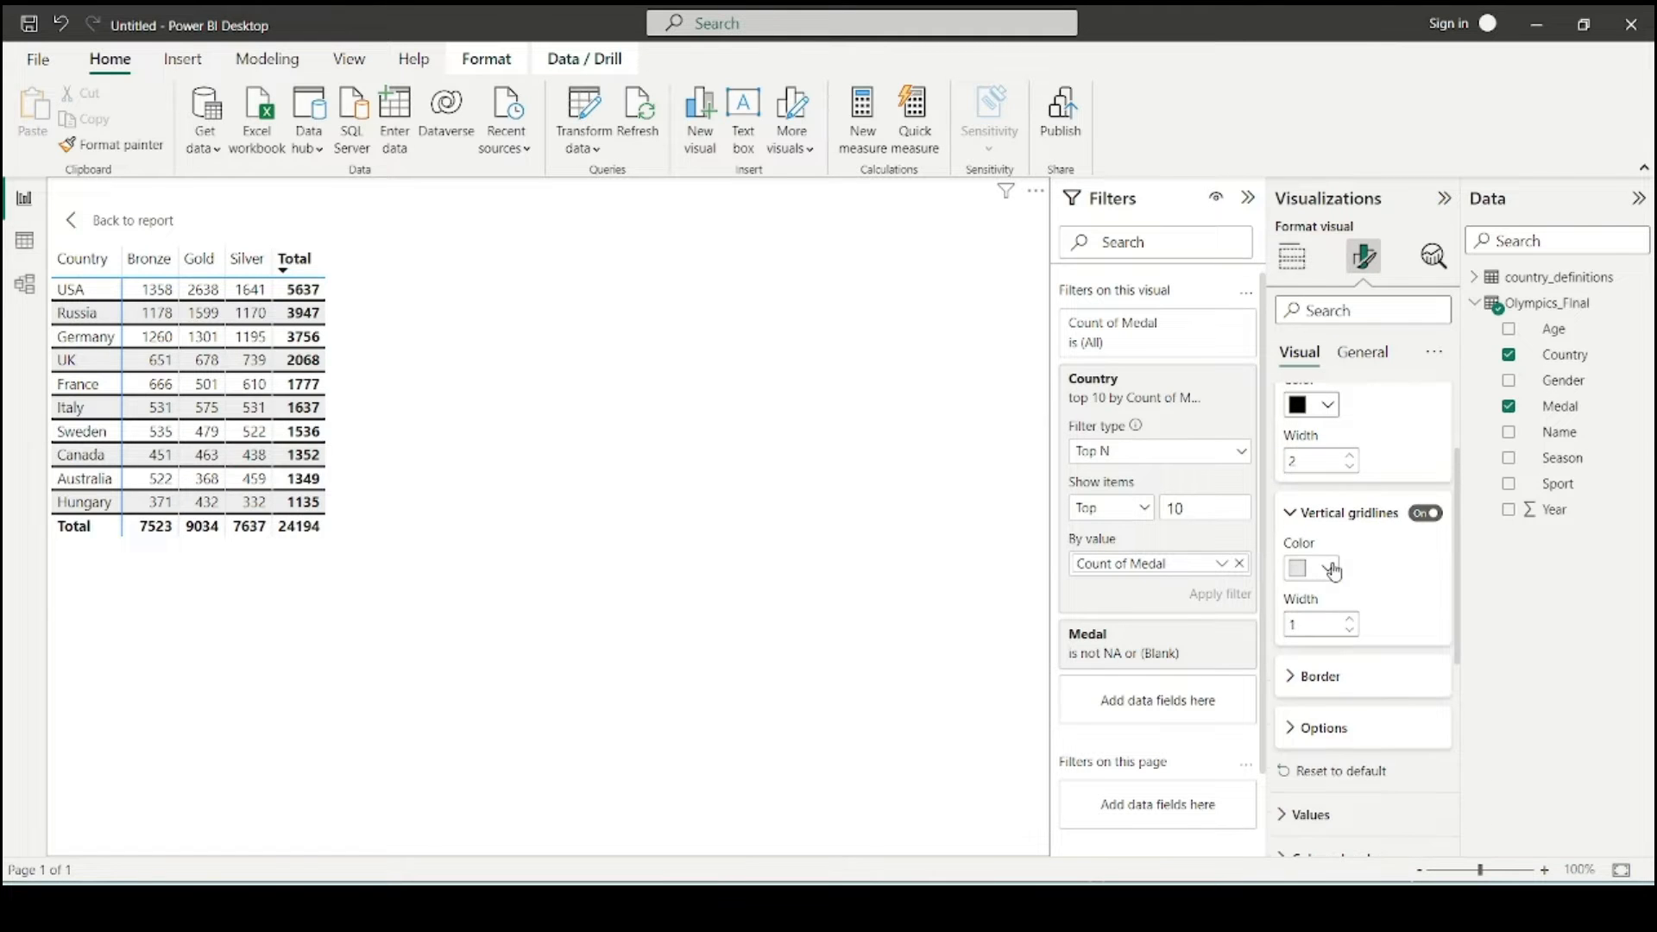
left_click(1329, 569)
left_click(1313, 476)
left_click(1349, 618)
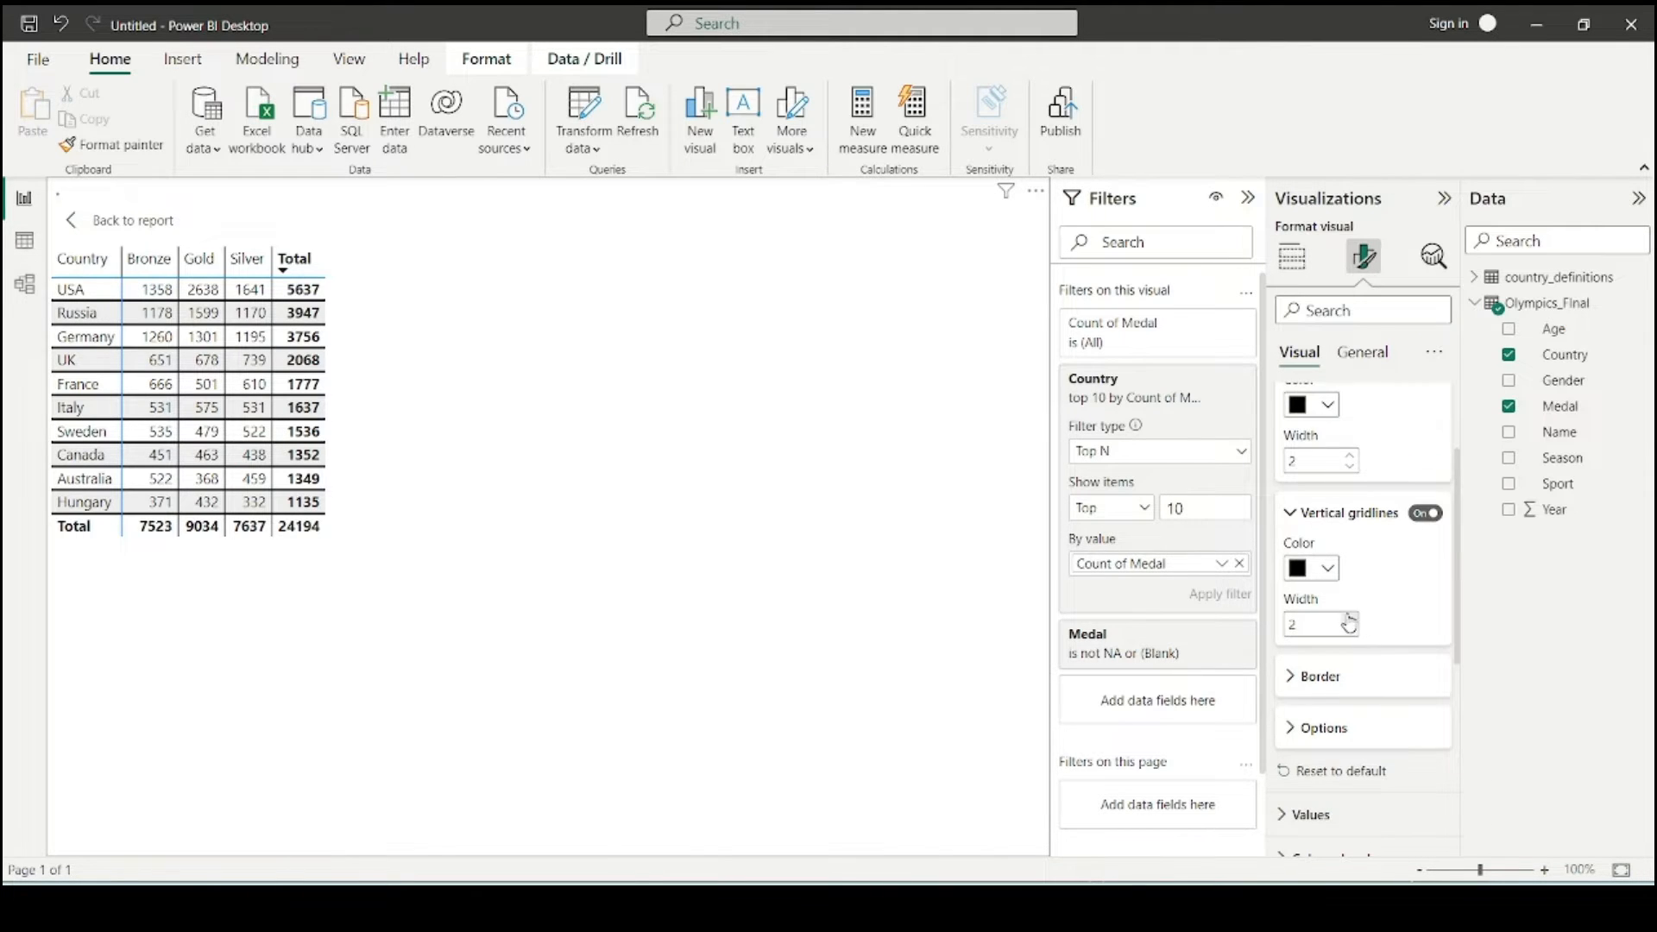
- Set the matrix's grid border color to black and its width to 2 for all sections
scroll(1346, 639, "down", 1)
left_click(1327, 611)
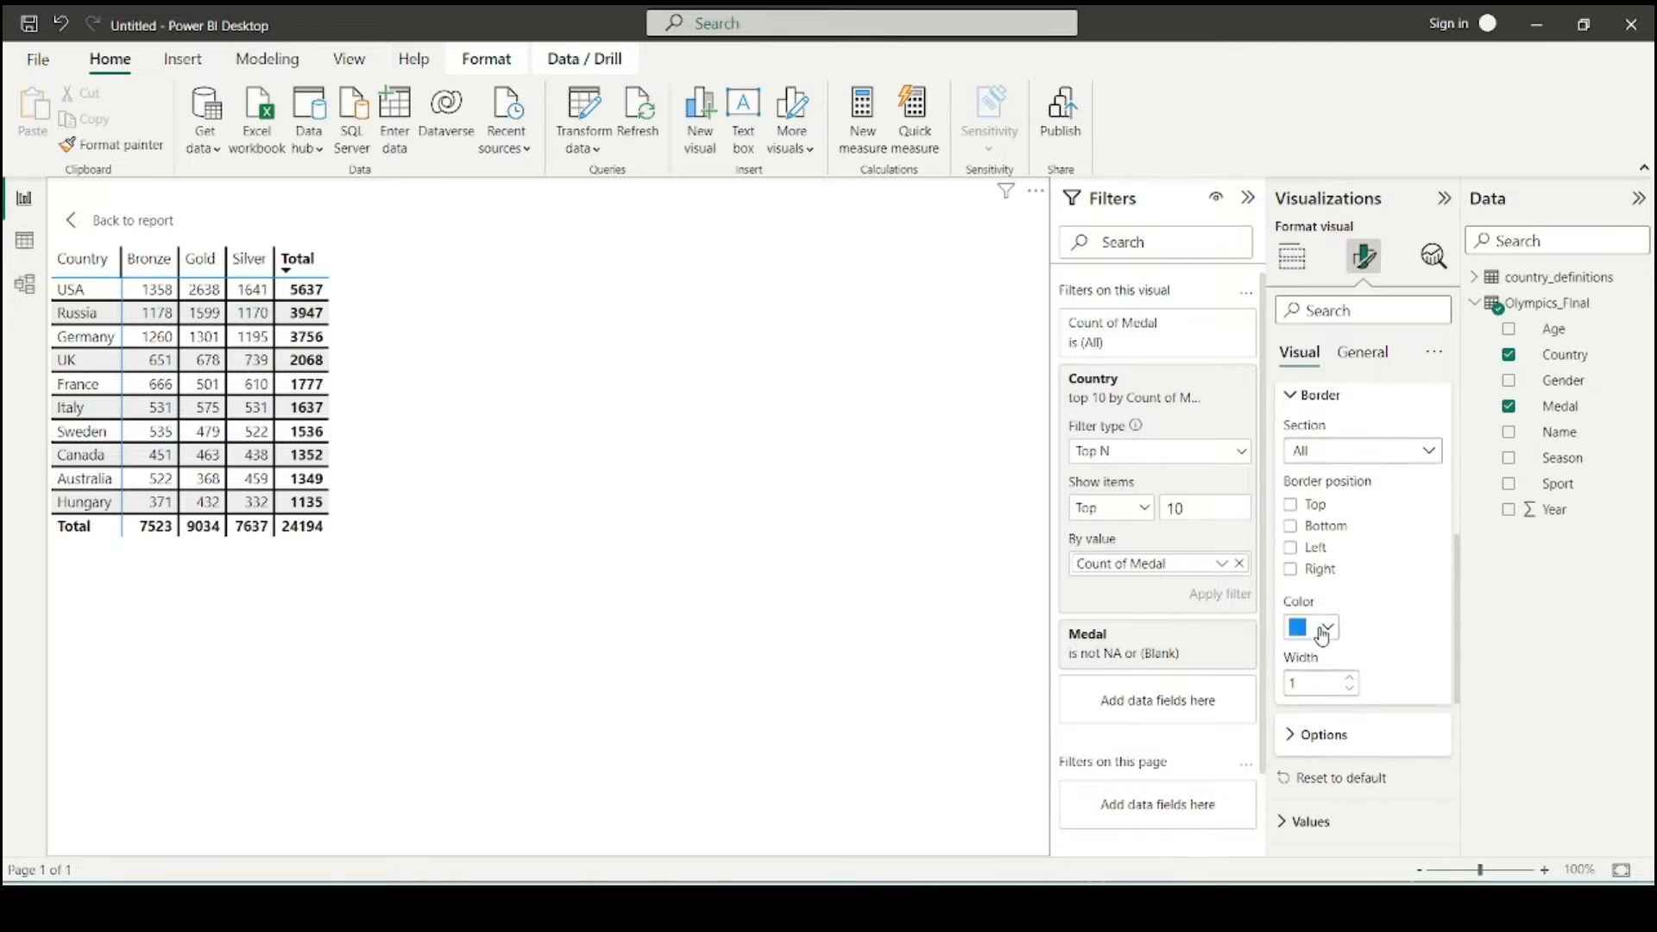
left_click(1322, 626)
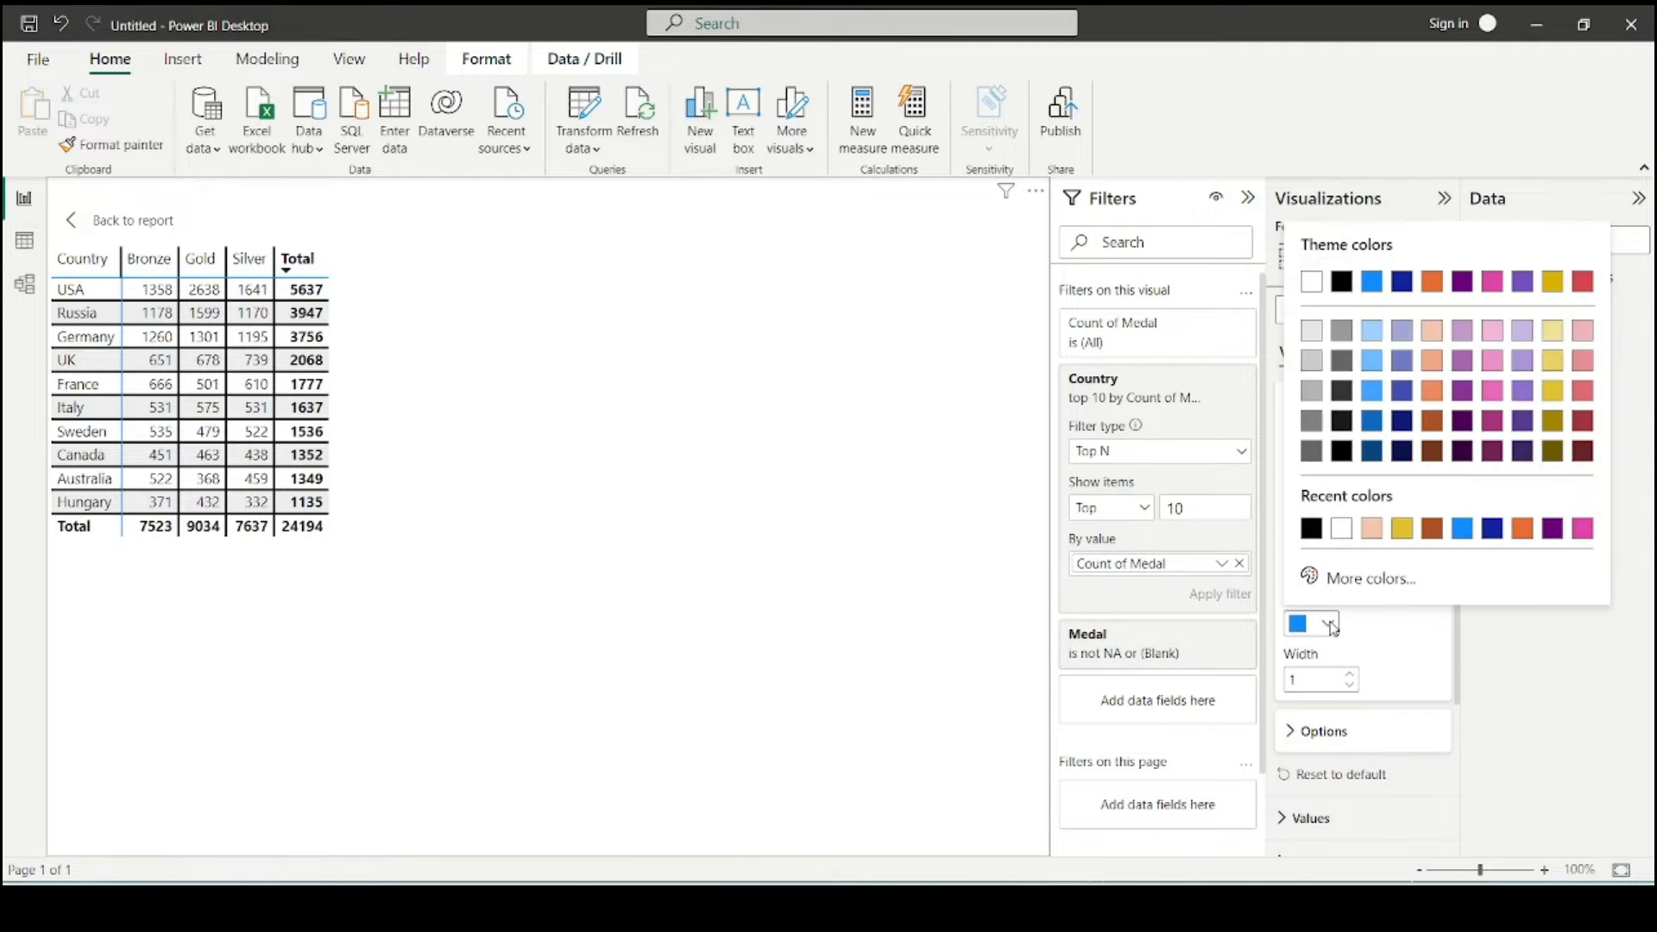
left_click(1311, 530)
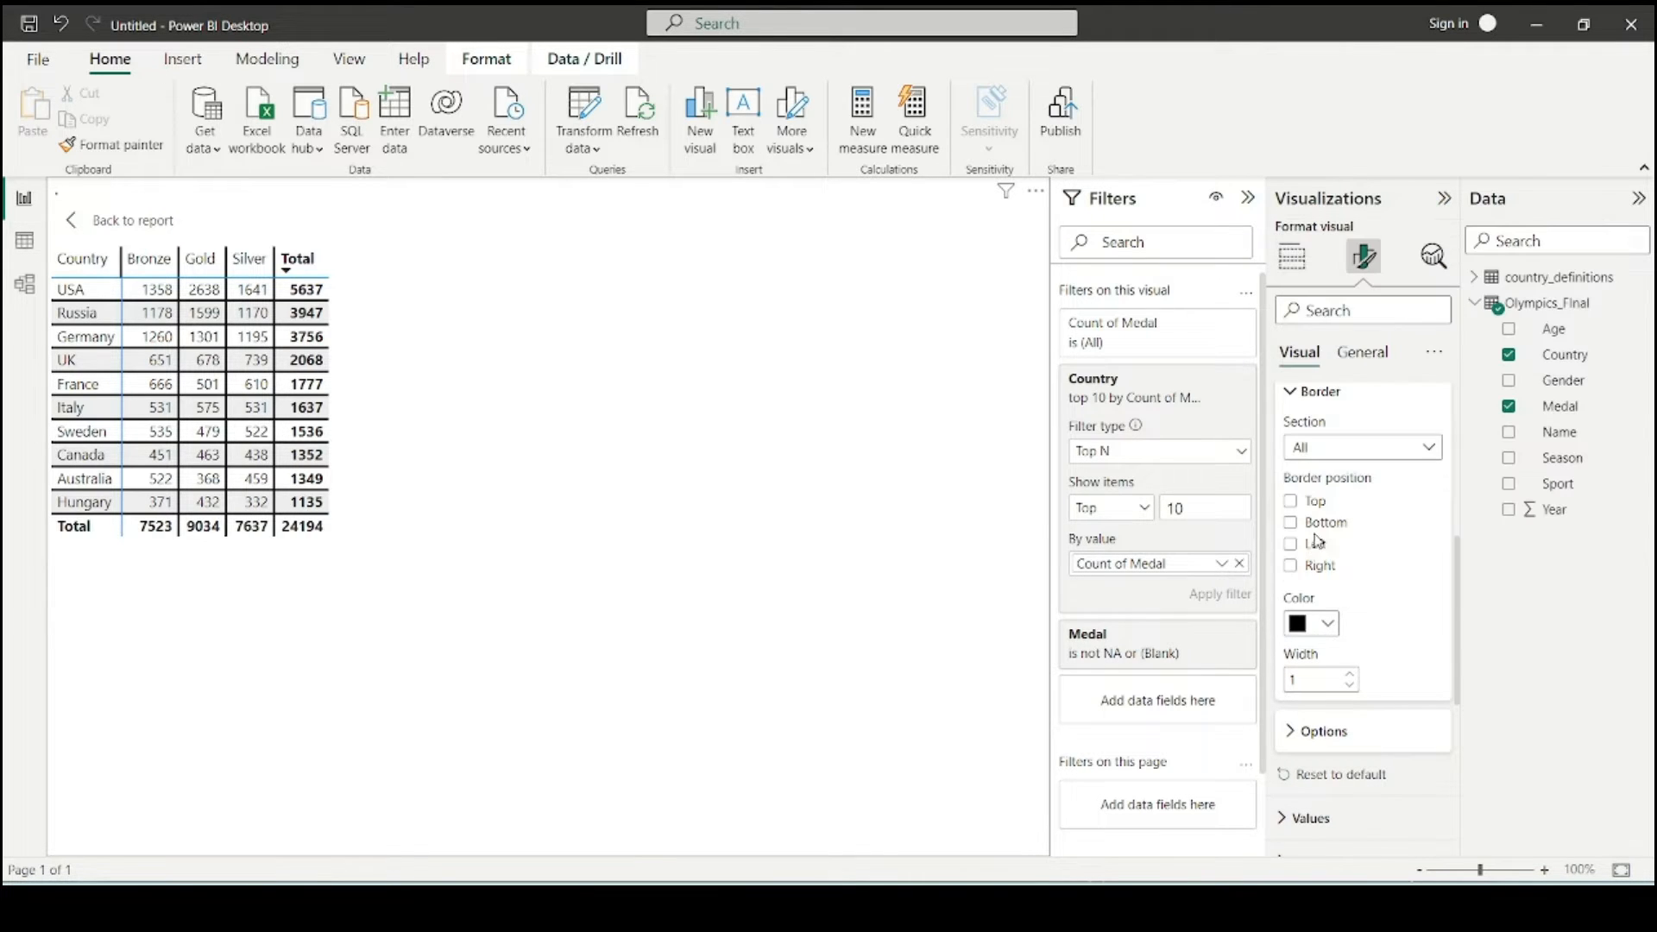
left_click(1349, 673)
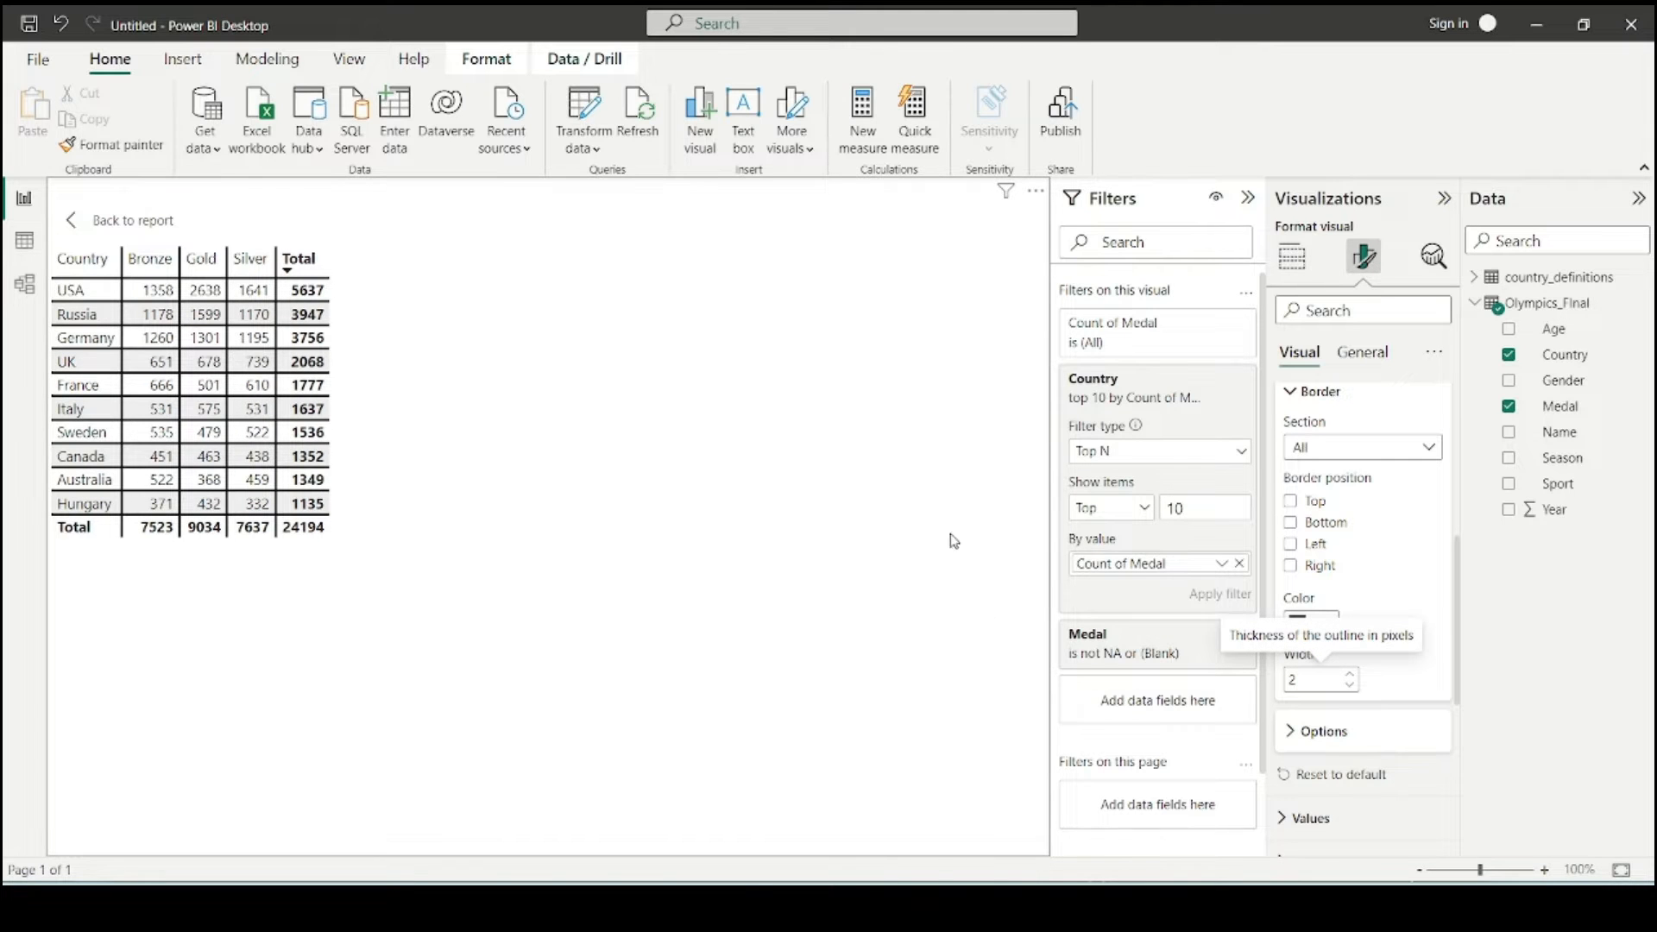
- Turn on data bars for the matrix's Count of Medal cells and set the positive bar color to yellow
scroll(1346, 518, "up", 5)
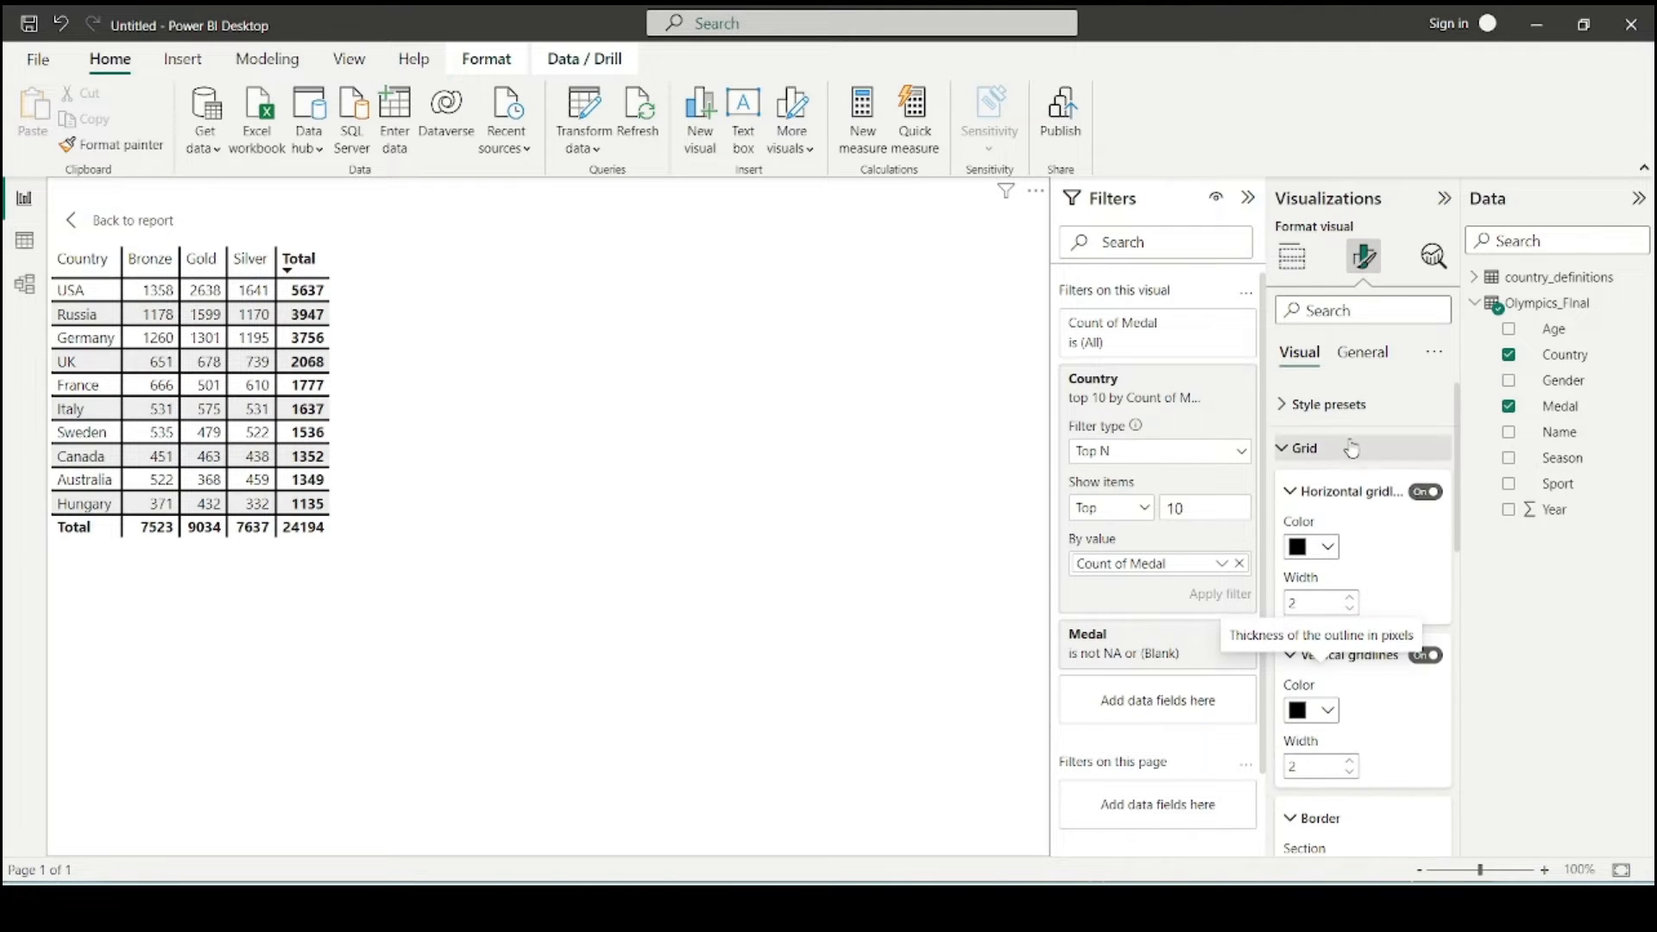
left_click(1318, 450)
scroll(1329, 517, "down", 2)
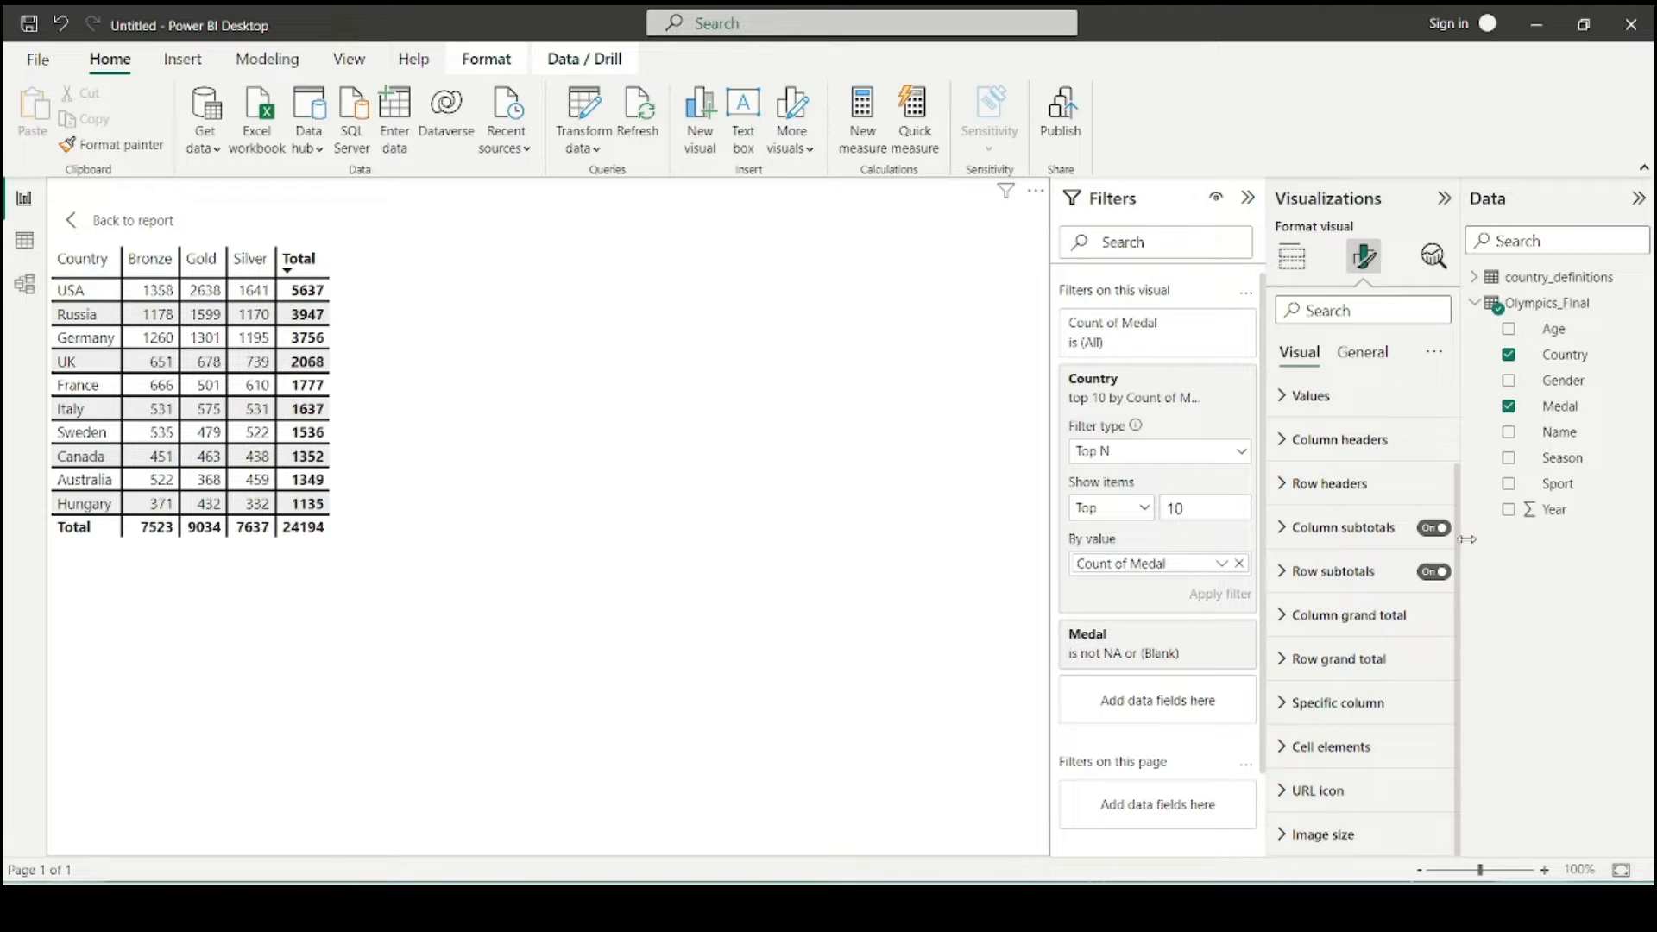
left_click(1290, 745)
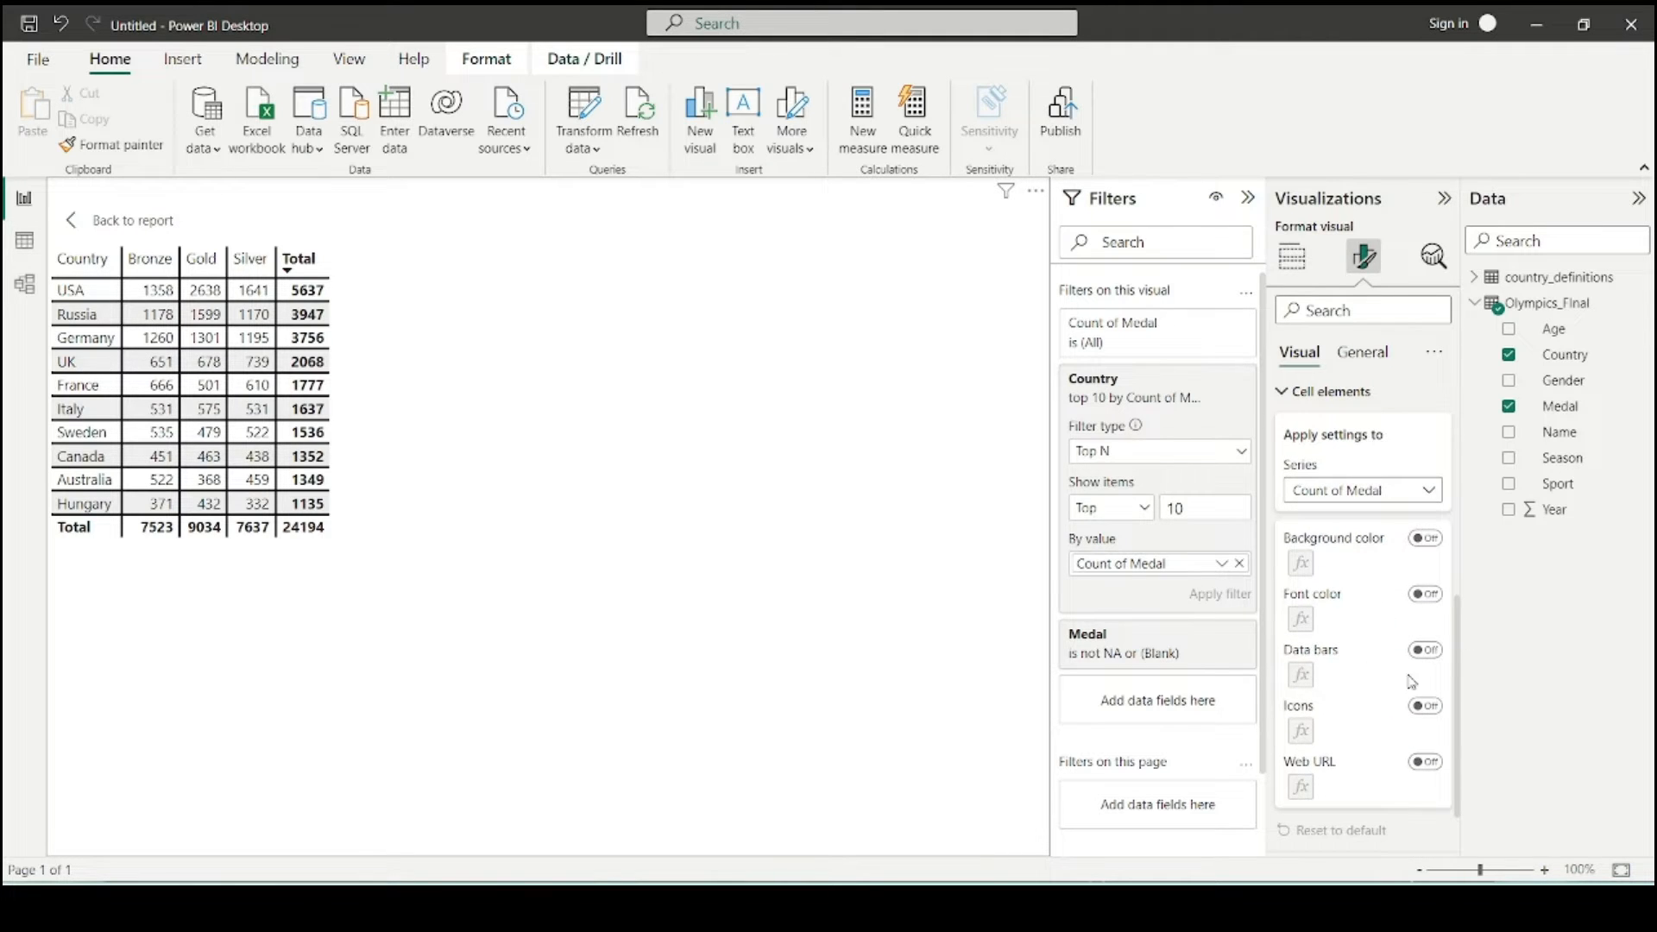
left_click(1425, 650)
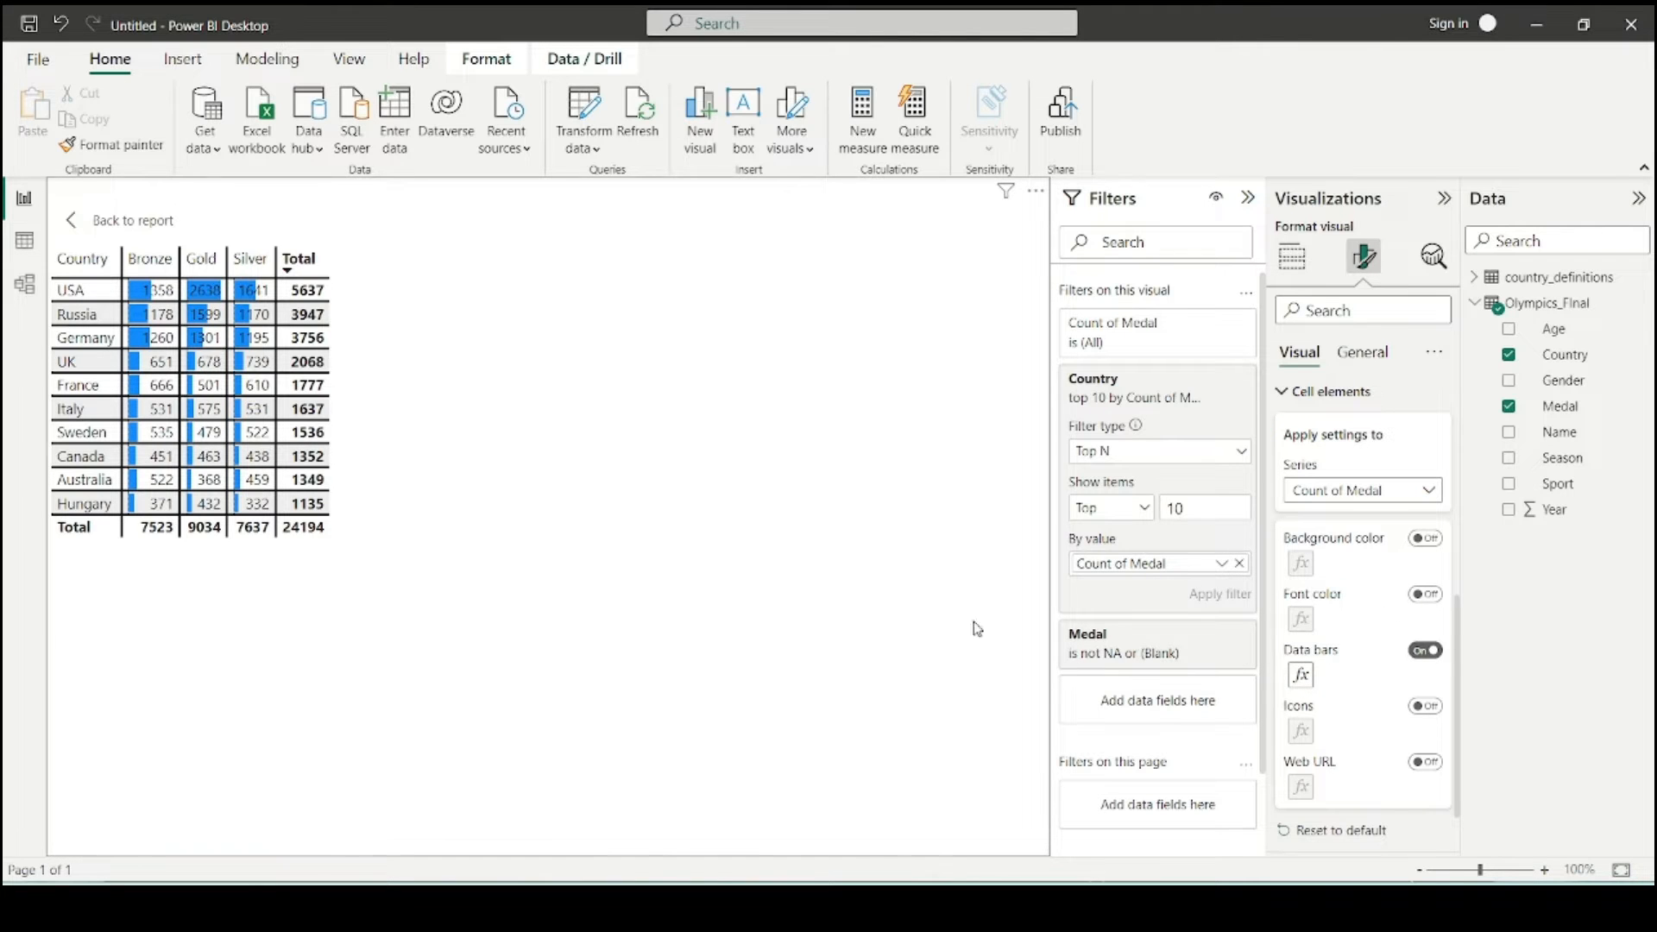
left_click(1300, 675)
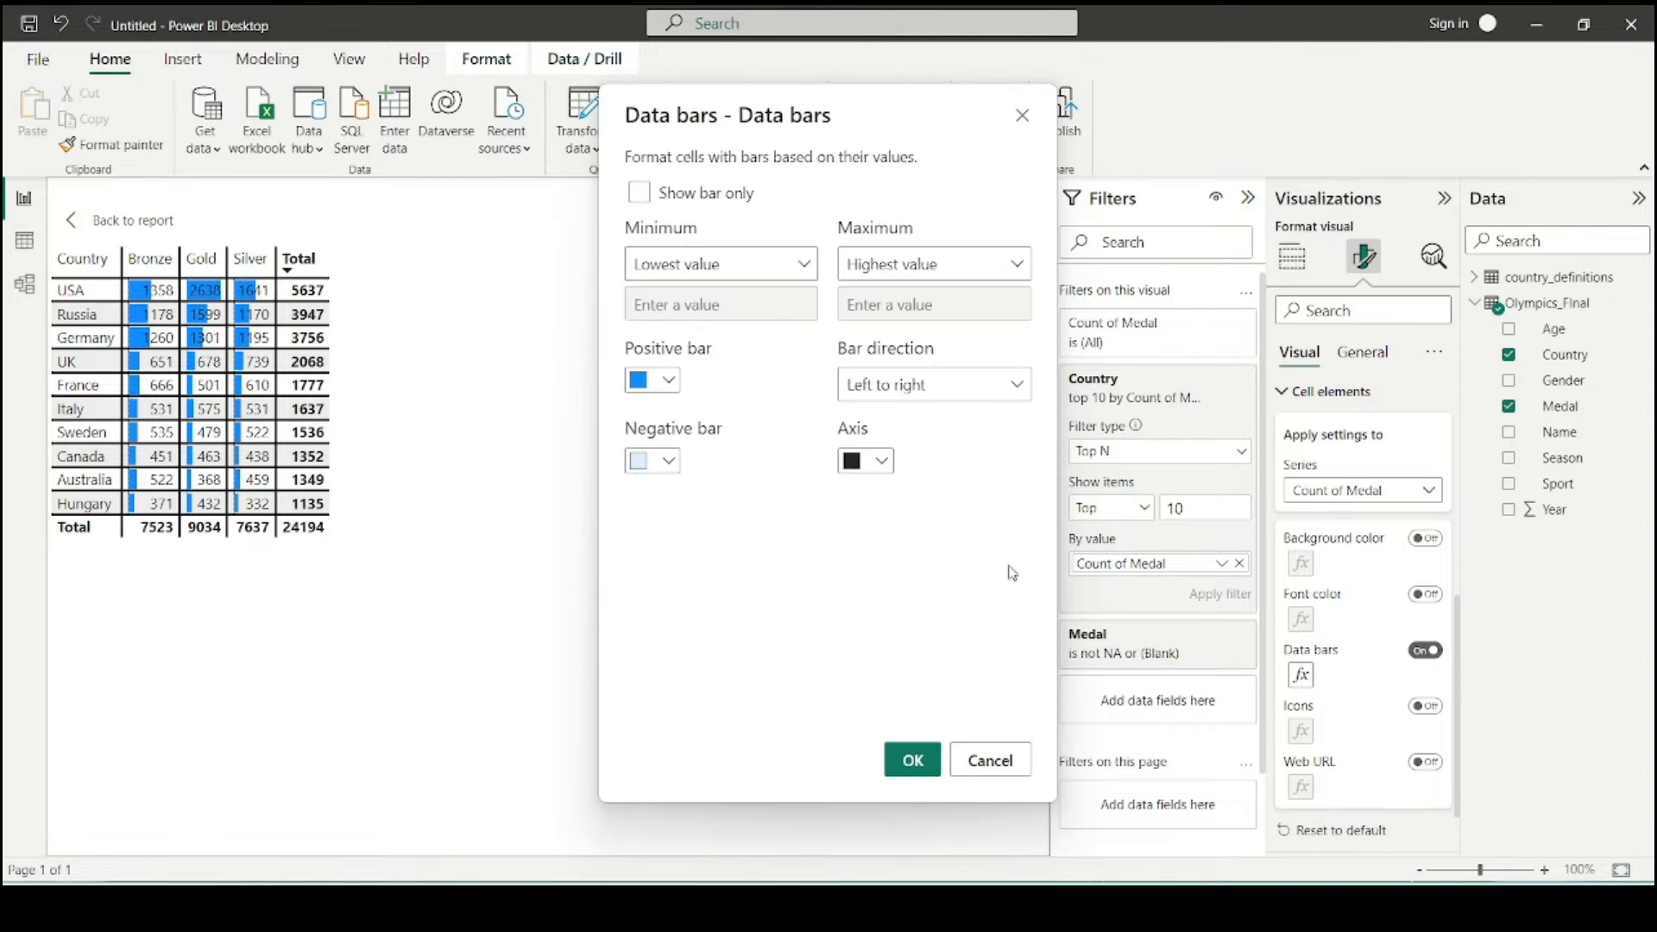
left_click(668, 381)
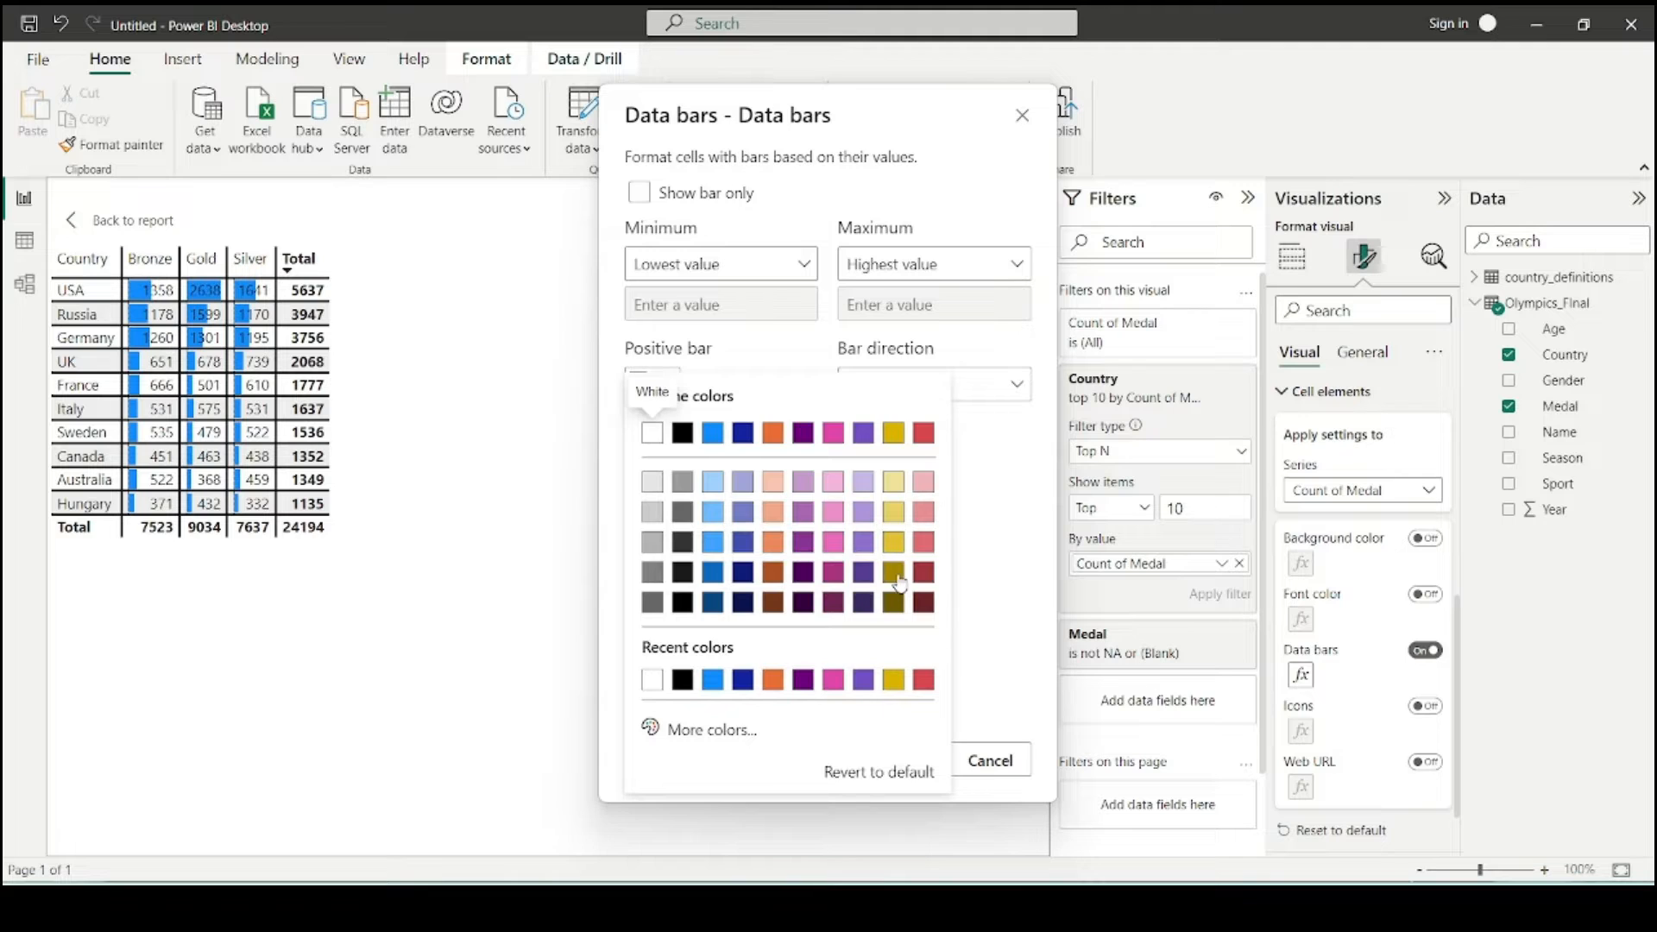
left_click(895, 543)
left_click(912, 759)
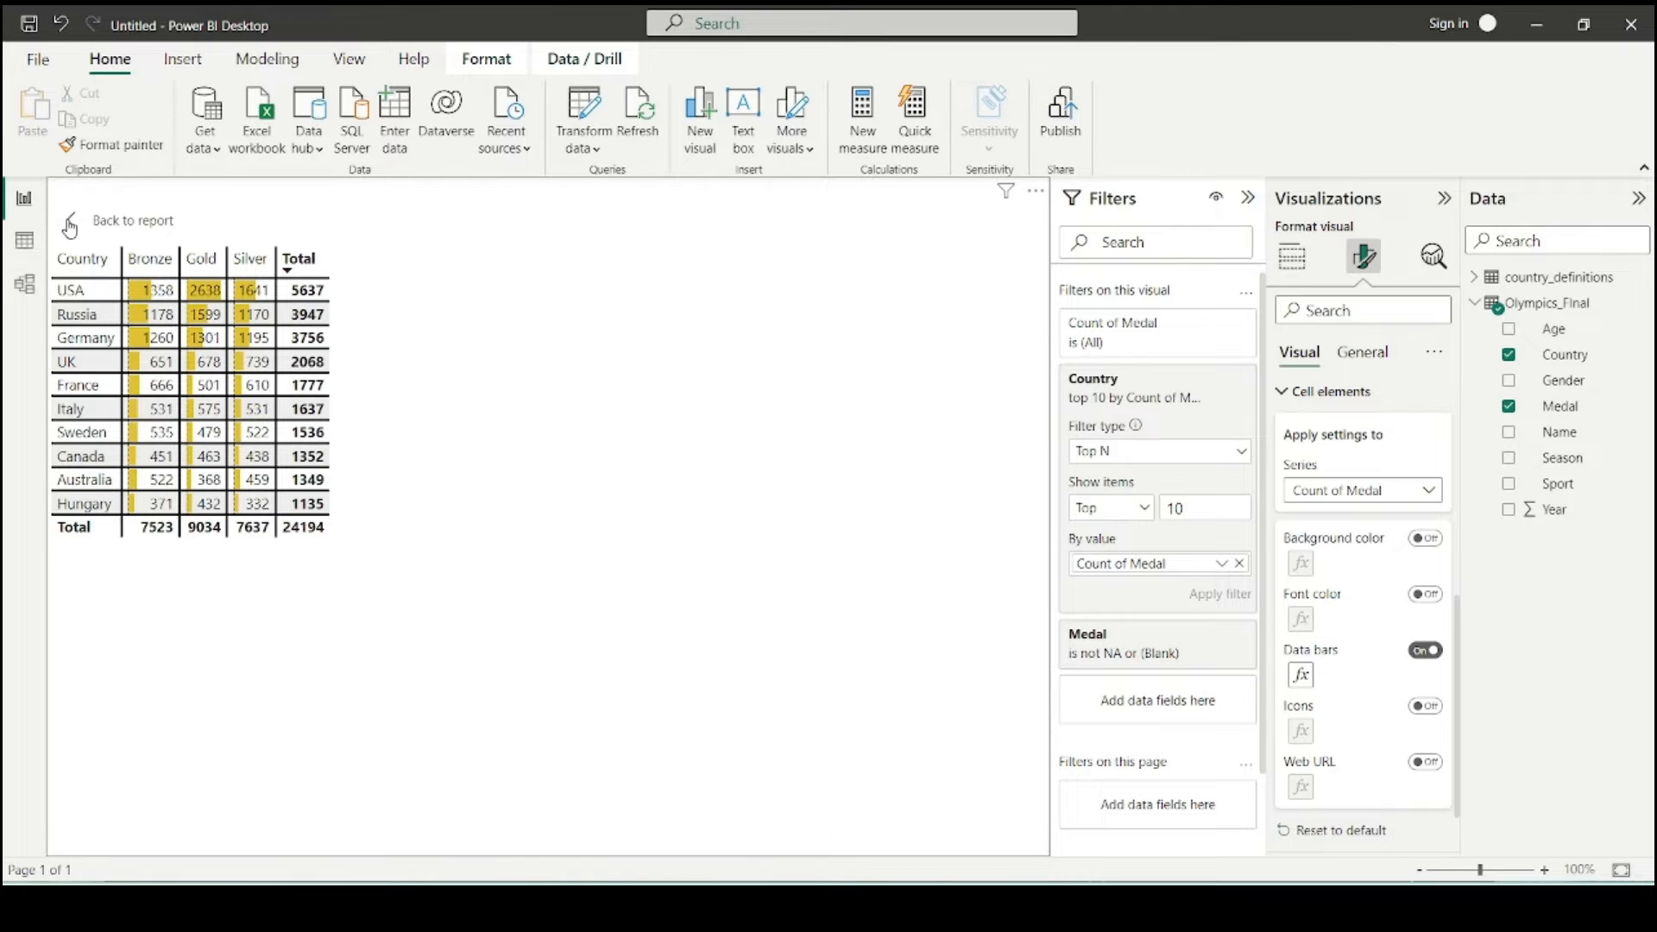
- Return to the report page and move the matrix directly beneath the pie chart
left_click(100, 223)
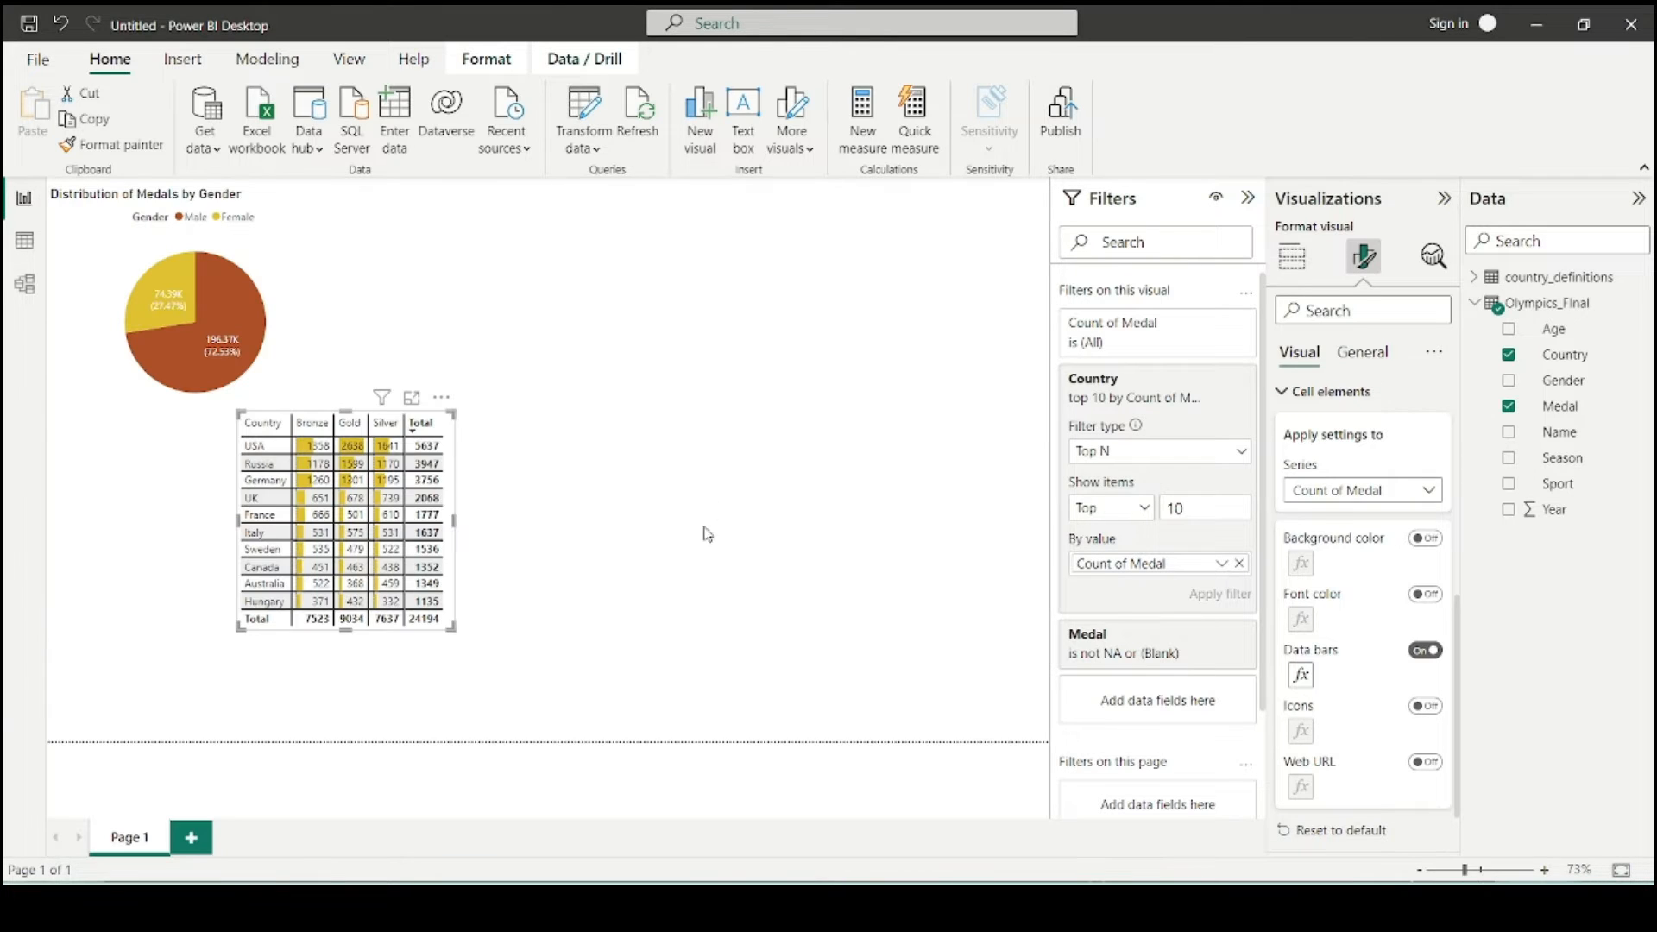
left_click_drag(447, 394, 277, 408)
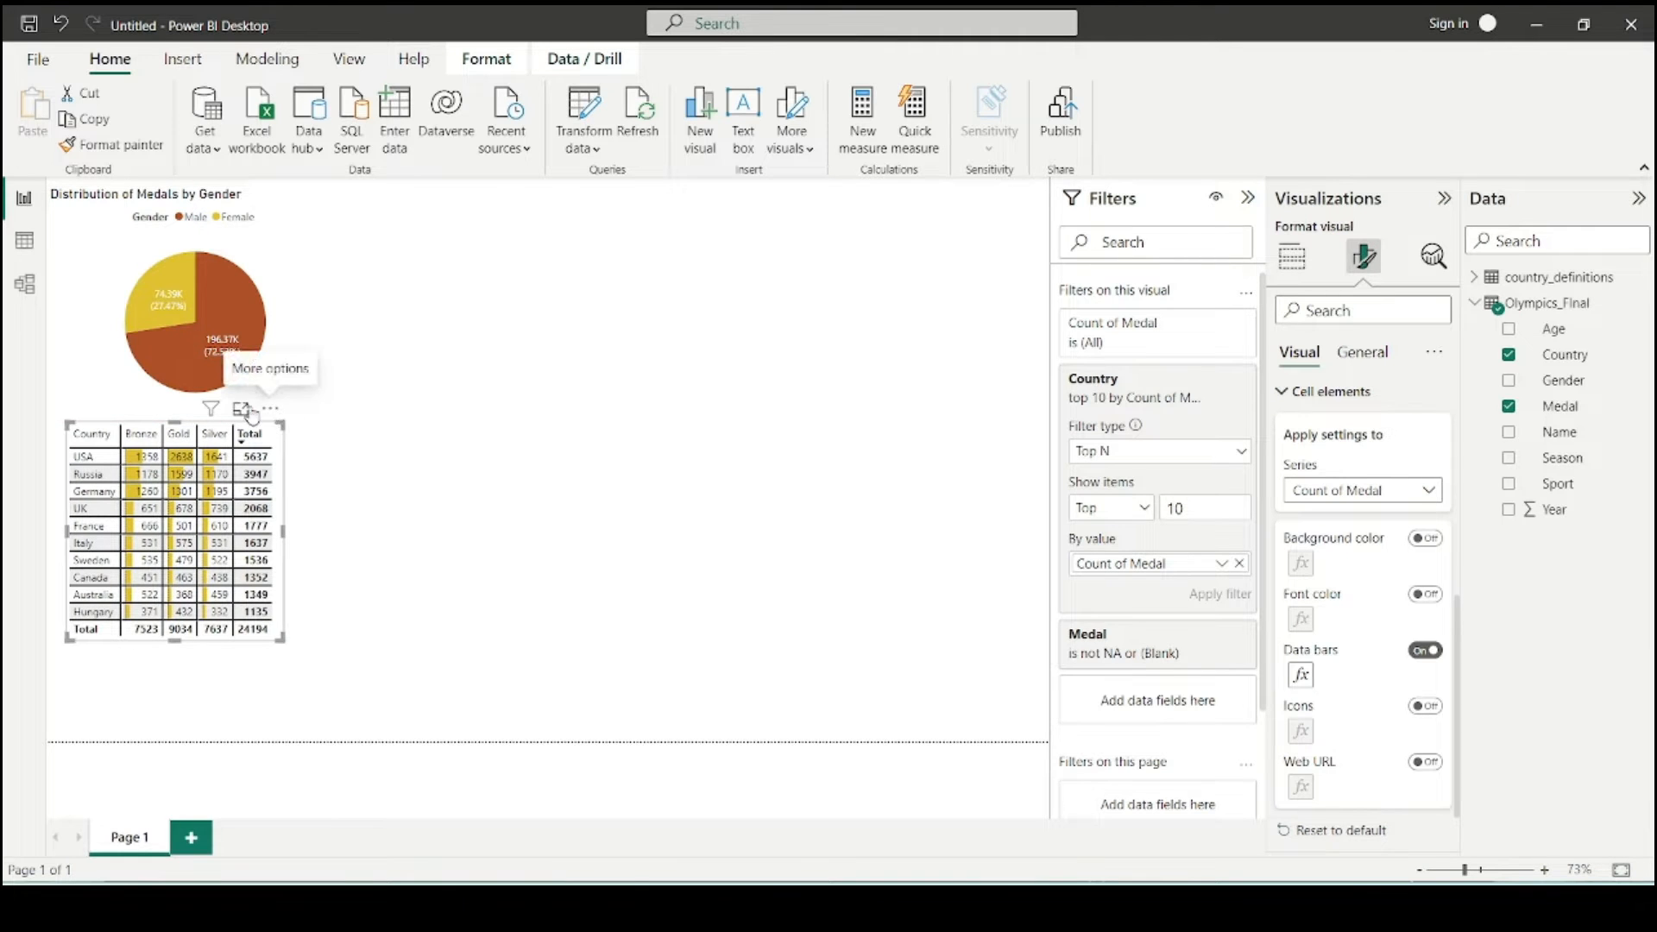
- Open the matrix in focus mode and look through its general and visual formatting settings
left_click(248, 414)
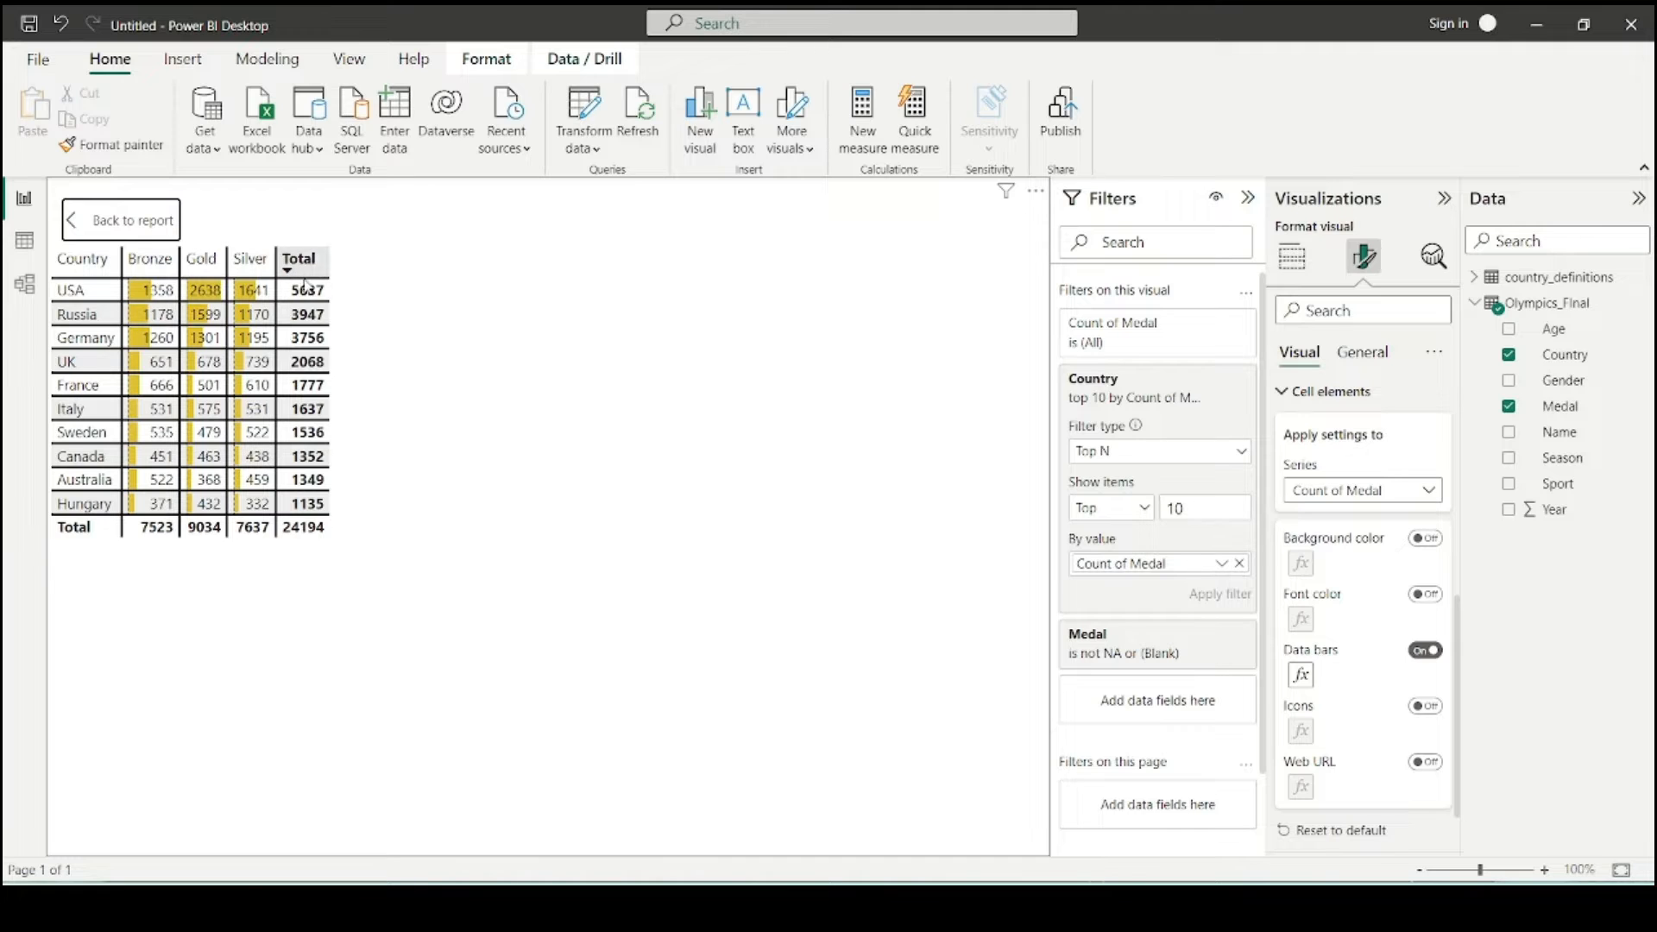
left_click(1363, 352)
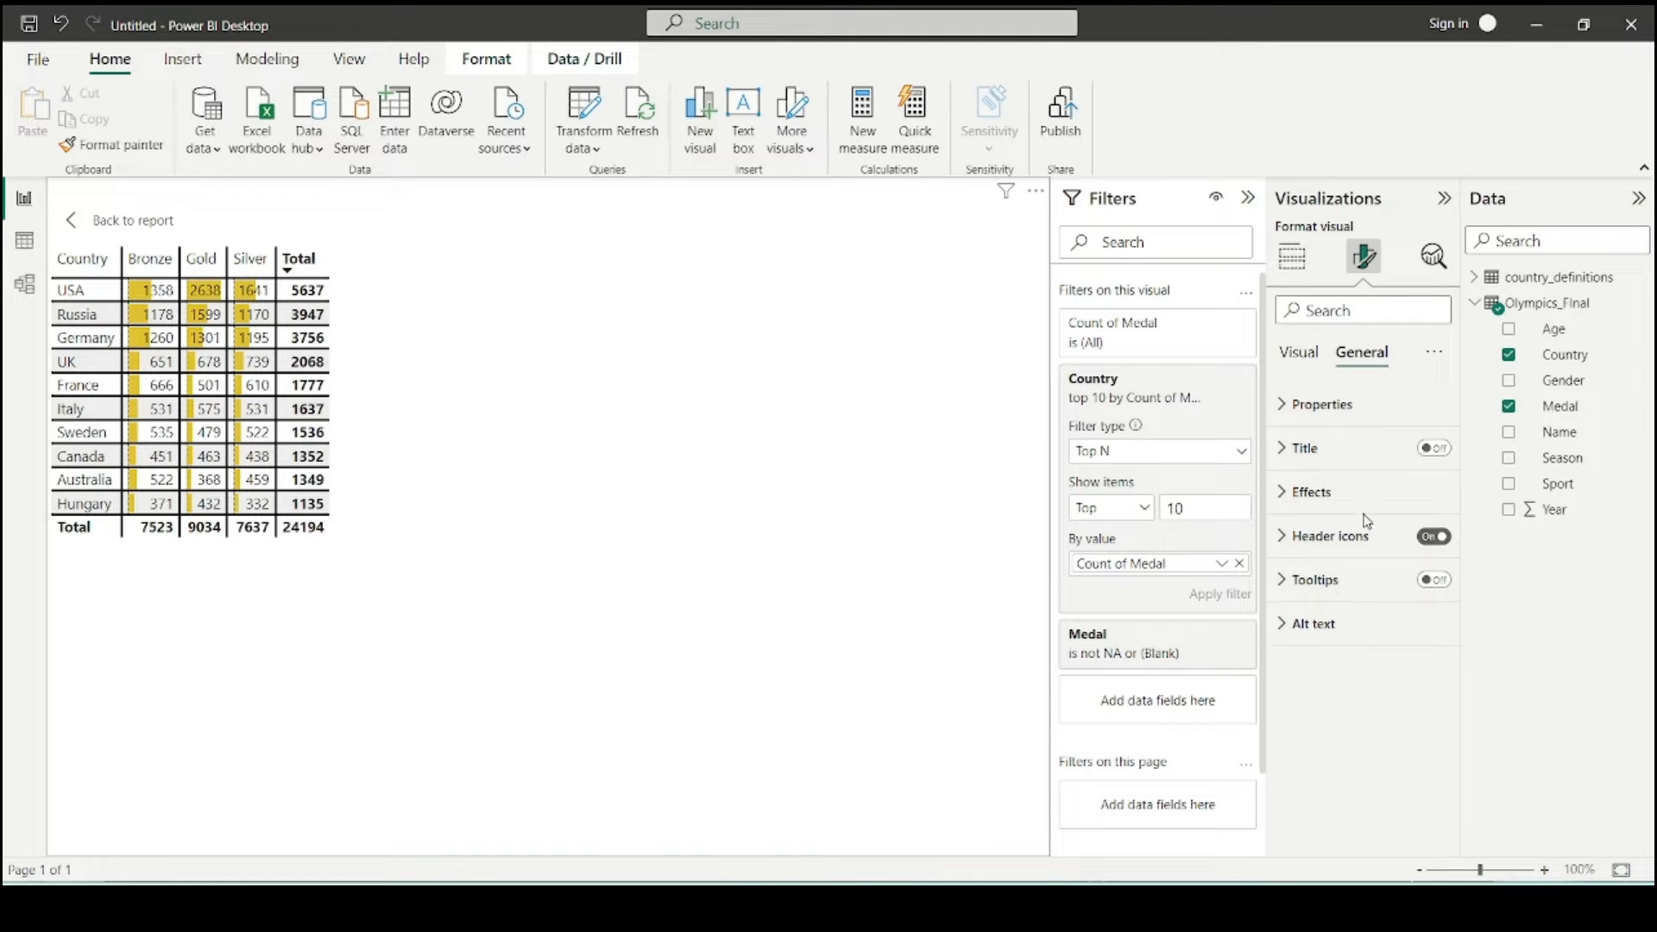
left_click(1299, 352)
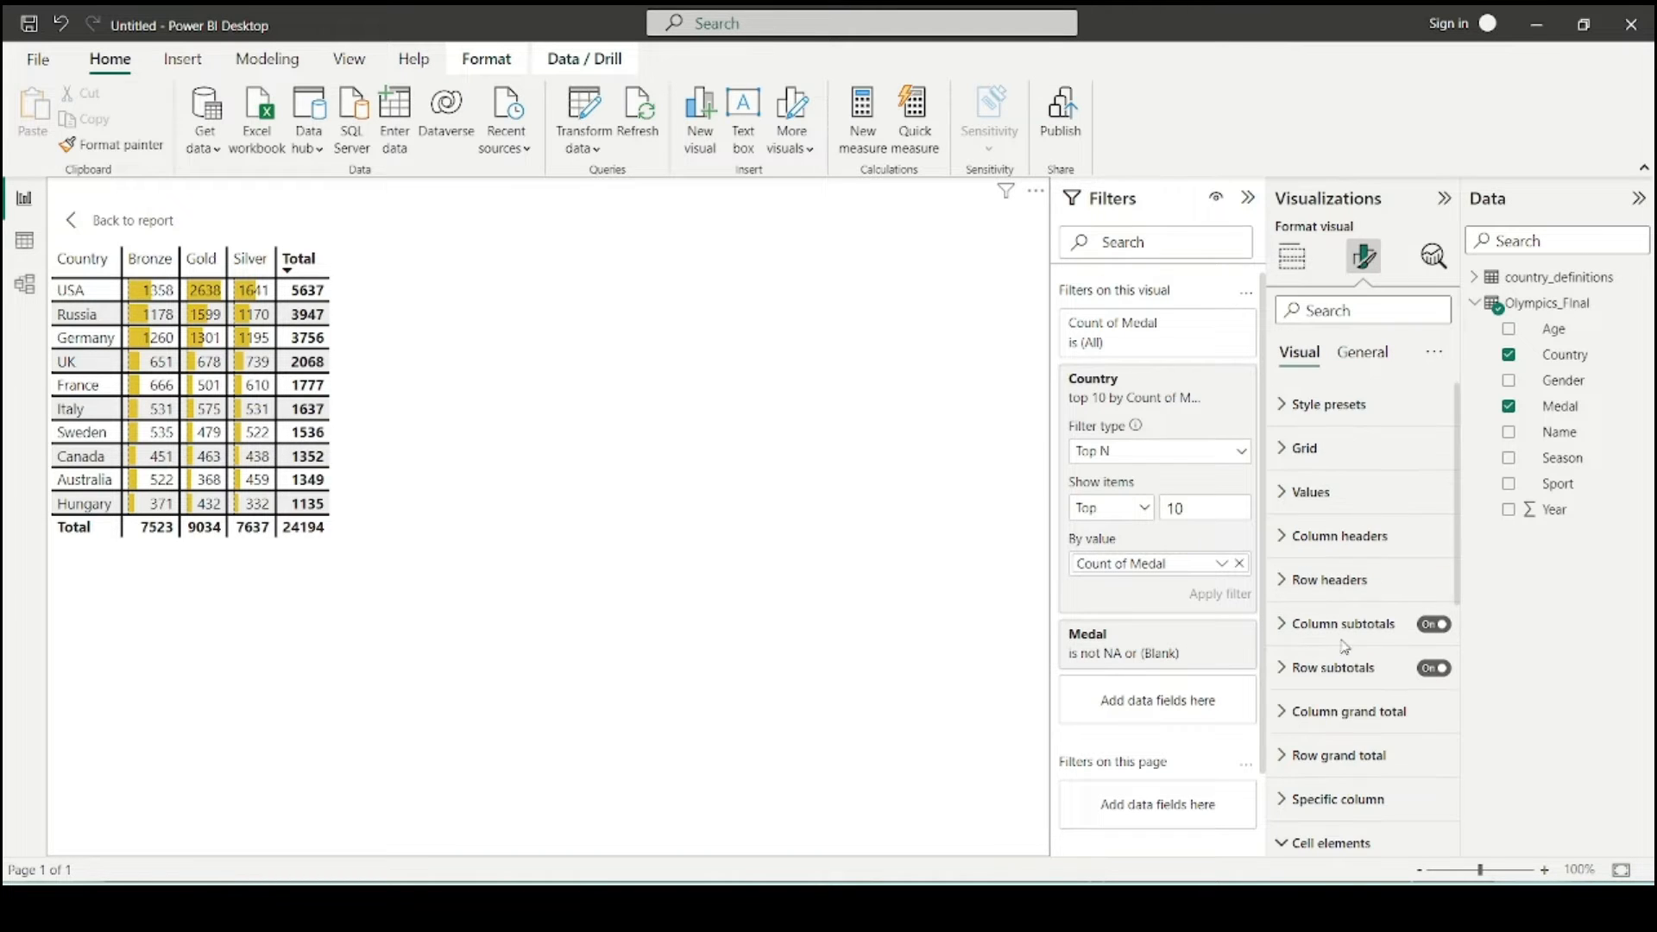
scroll(1329, 596, "down", 2)
scroll(1334, 623, "down", 5)
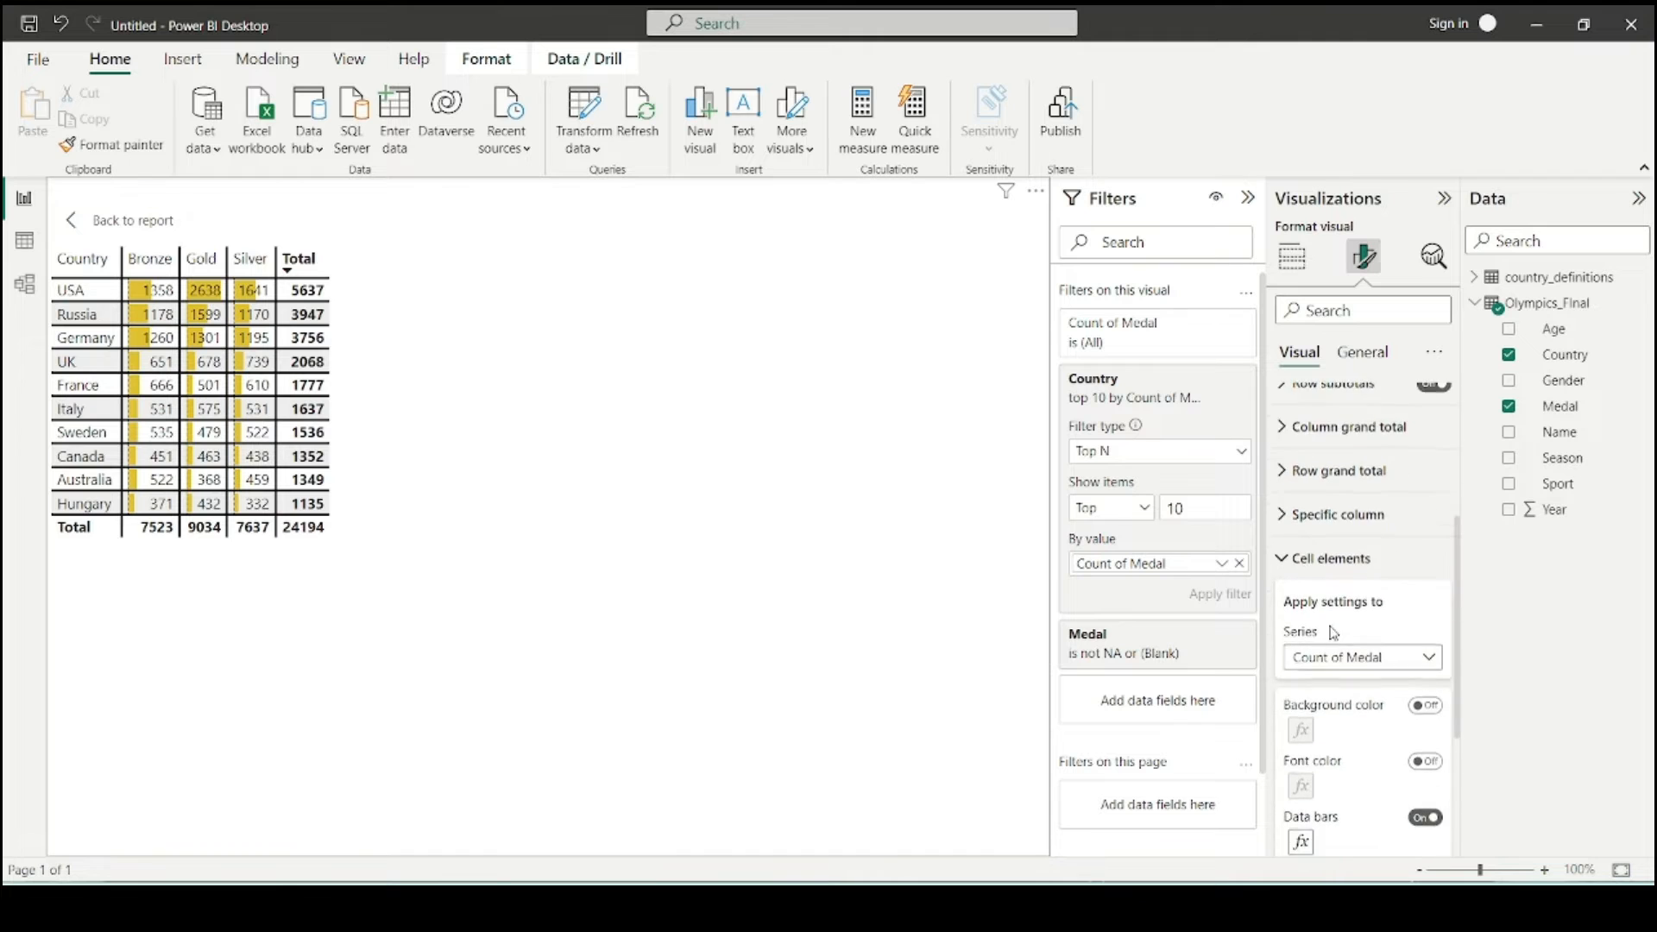
scroll(1321, 662, "up", 5)
scroll(1299, 712, "up", 2)
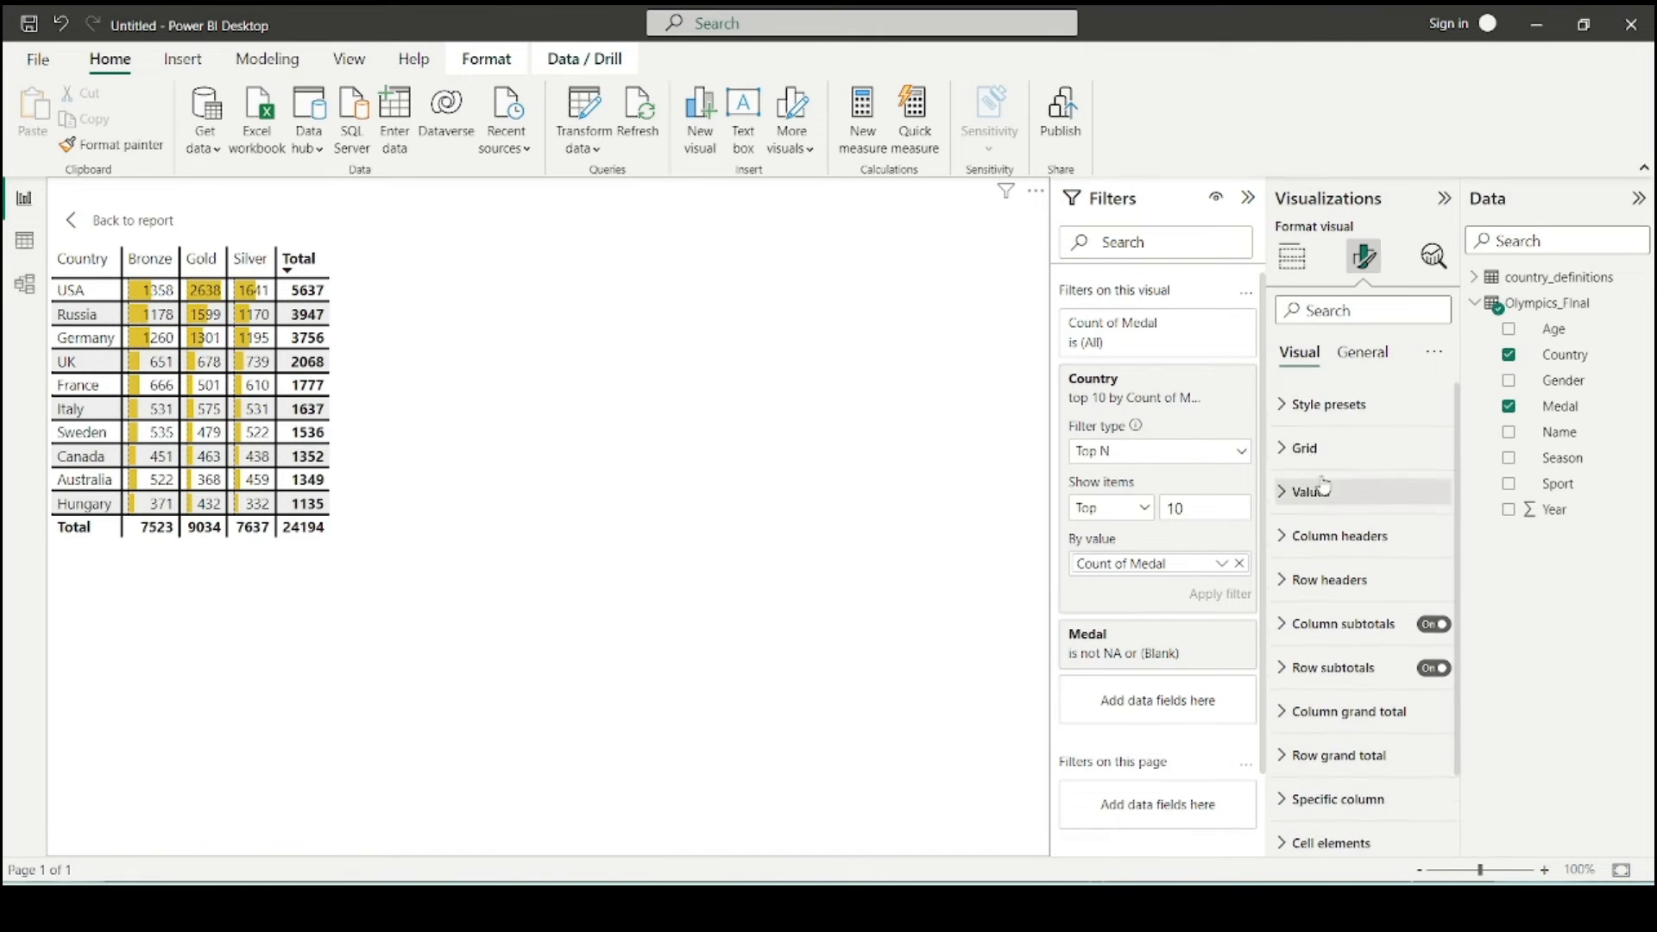
- Set the font size of the matrix's values to 12
left_click(1303, 442)
scroll(1343, 593, "down", 2)
scroll(1344, 594, "down", 5)
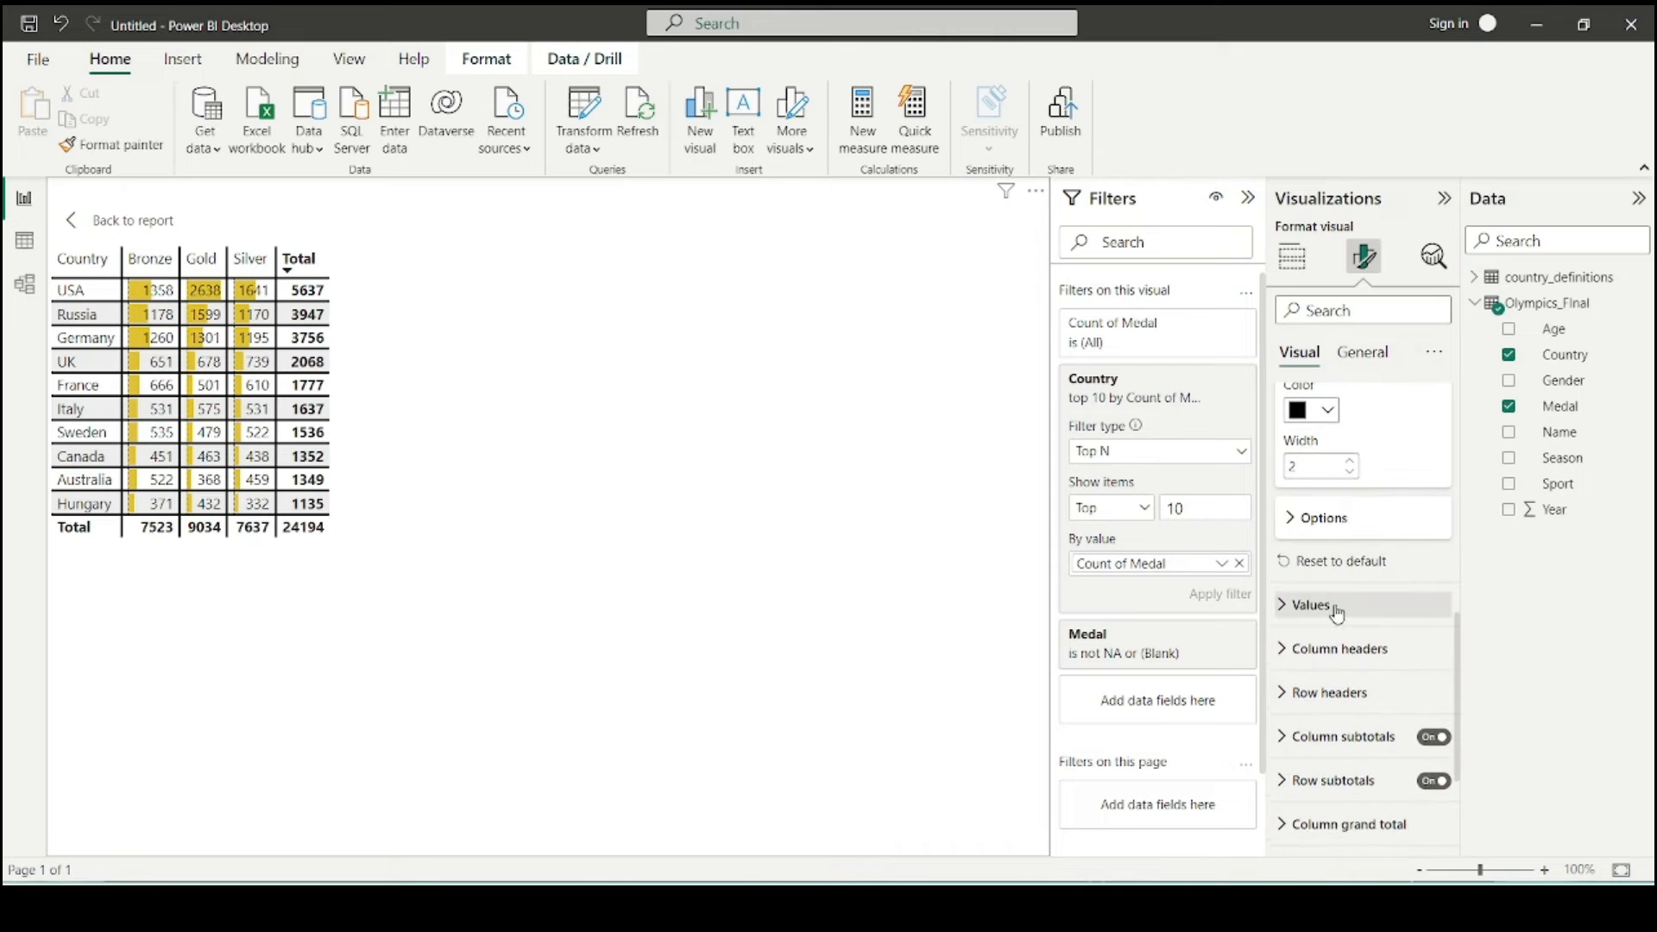
left_click(1336, 608)
scroll(1346, 604, "down", 3)
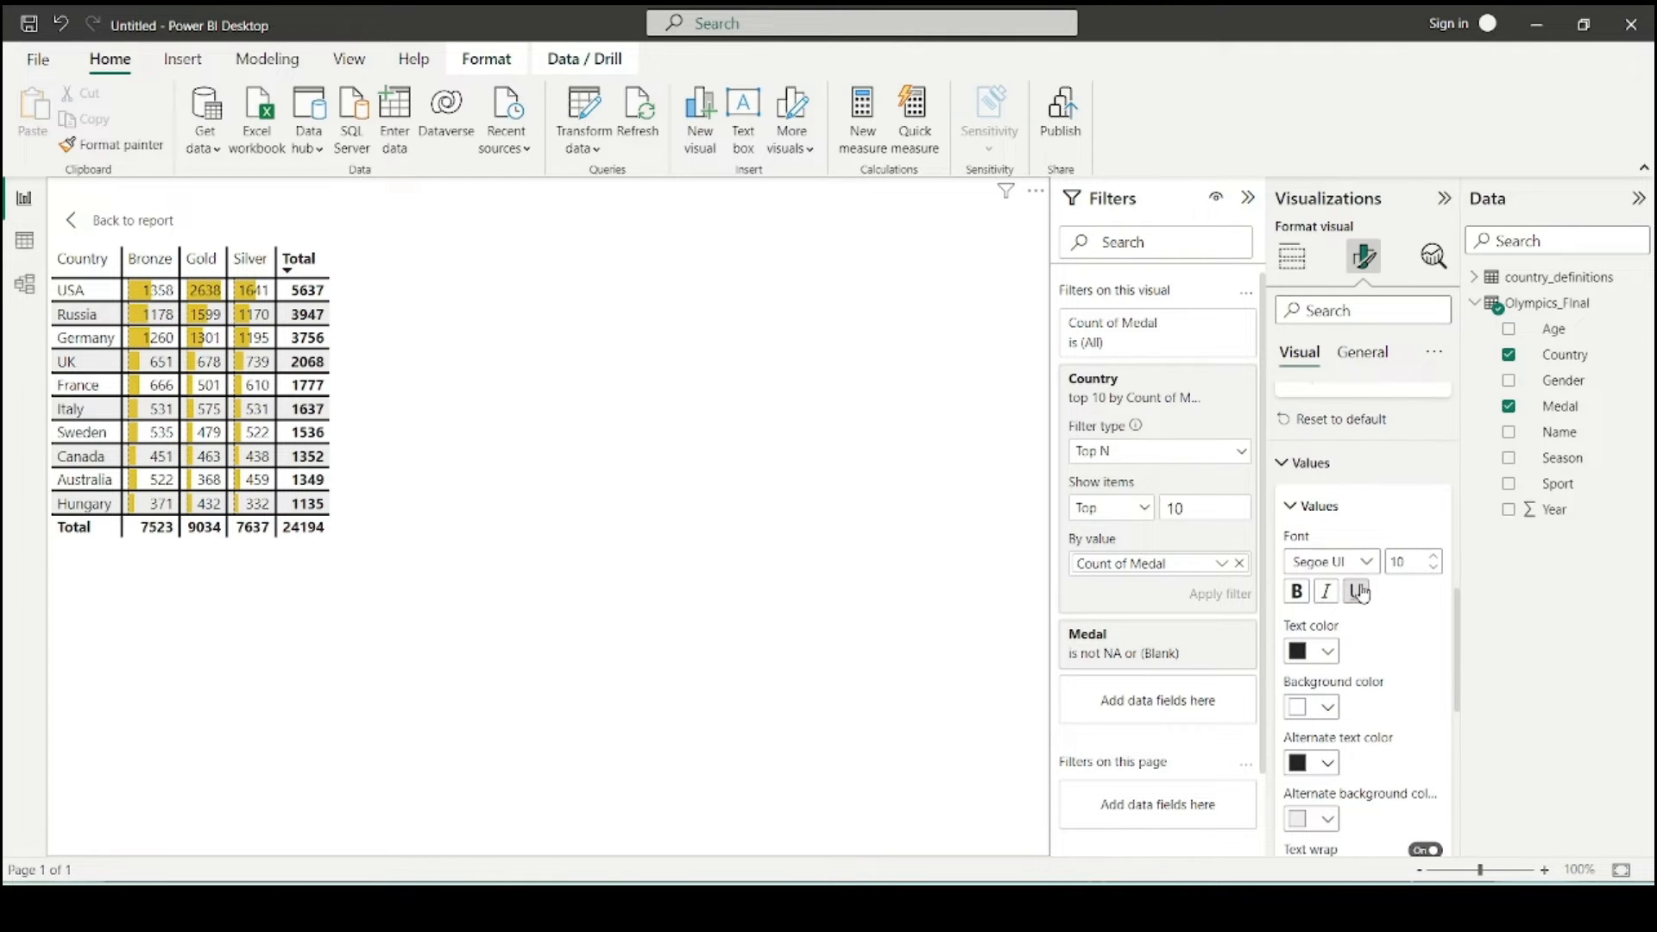
left_click(1434, 558)
left_click(1434, 557)
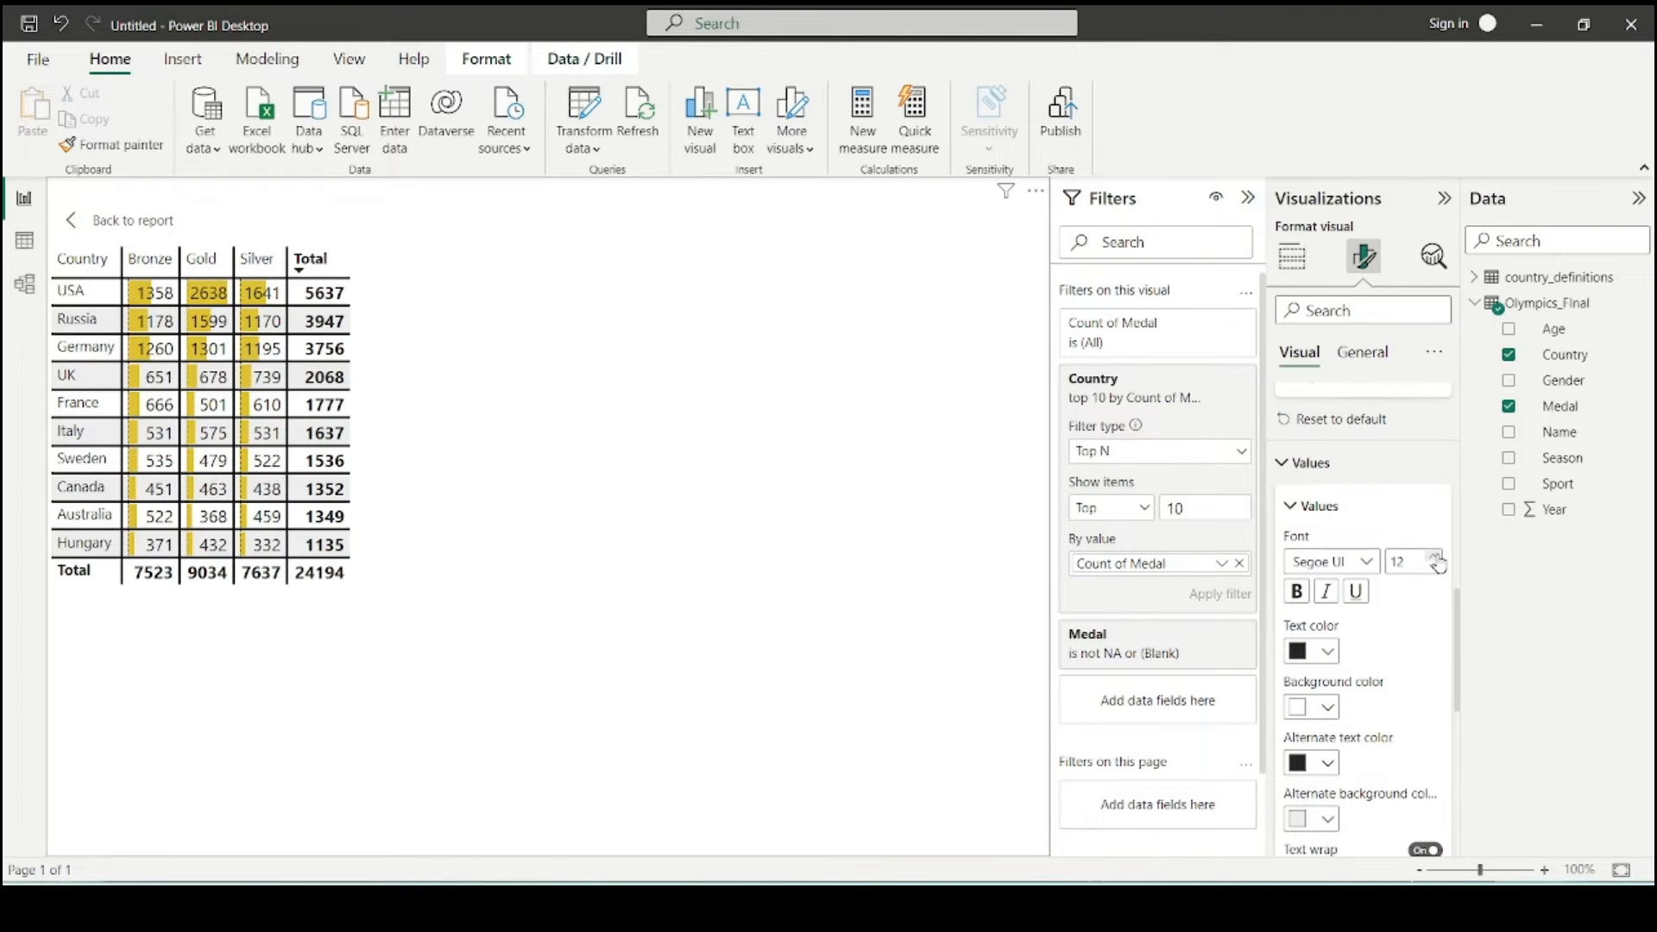
left_click(1435, 557)
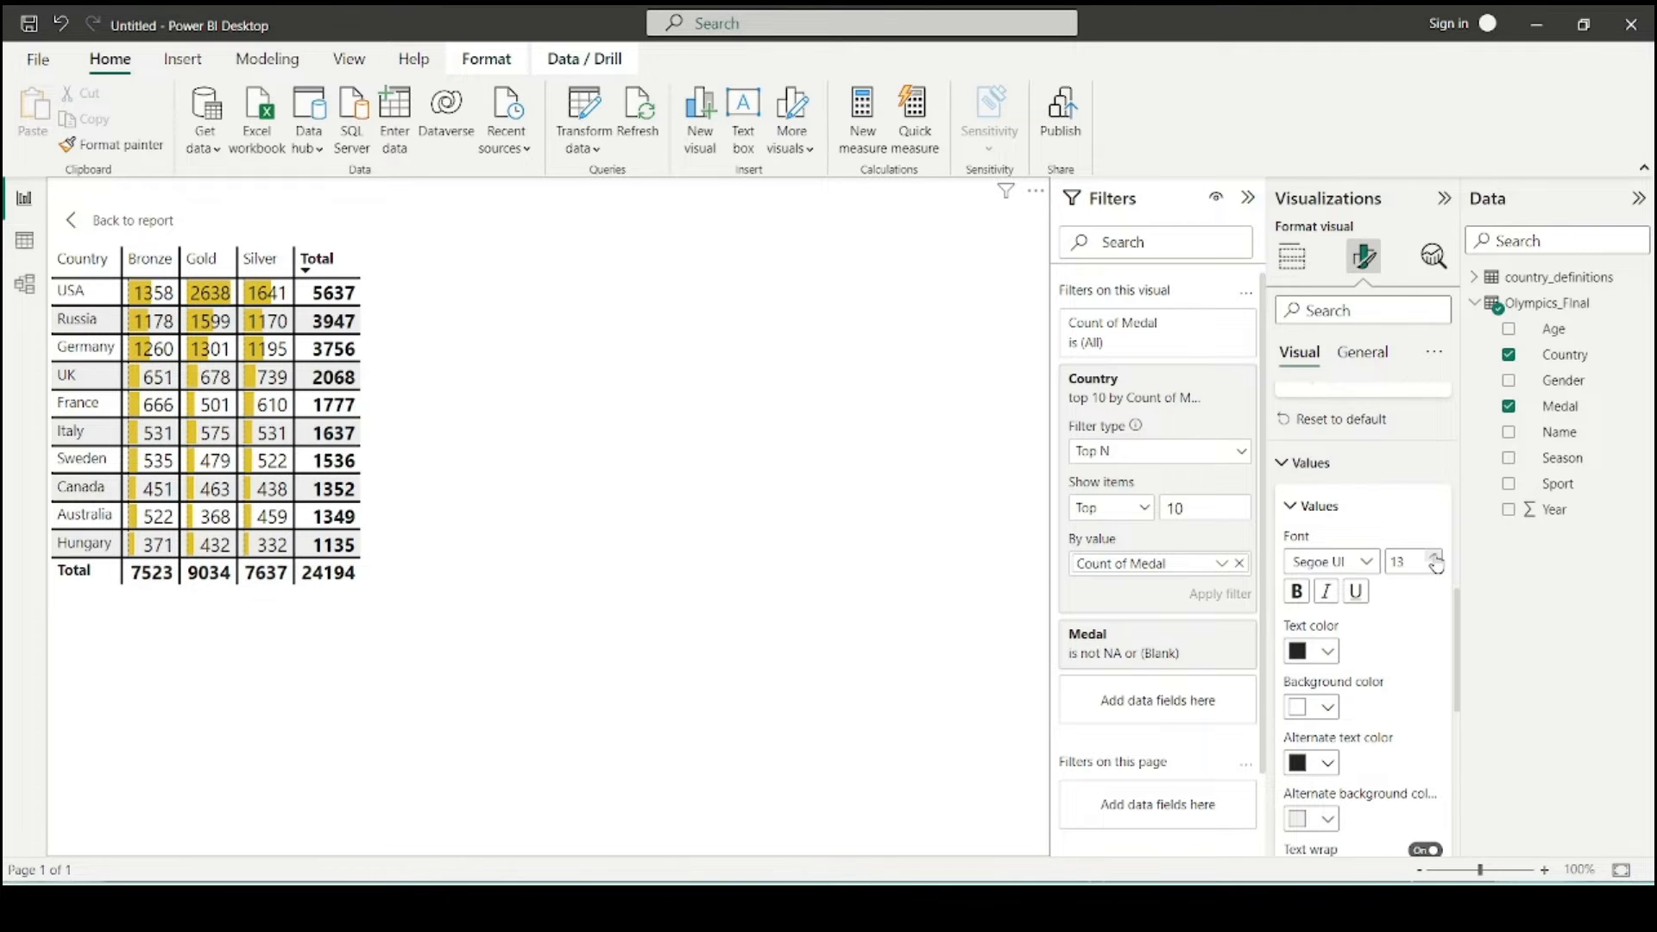
left_click(1434, 557)
left_click(1434, 569)
left_click(1434, 569)
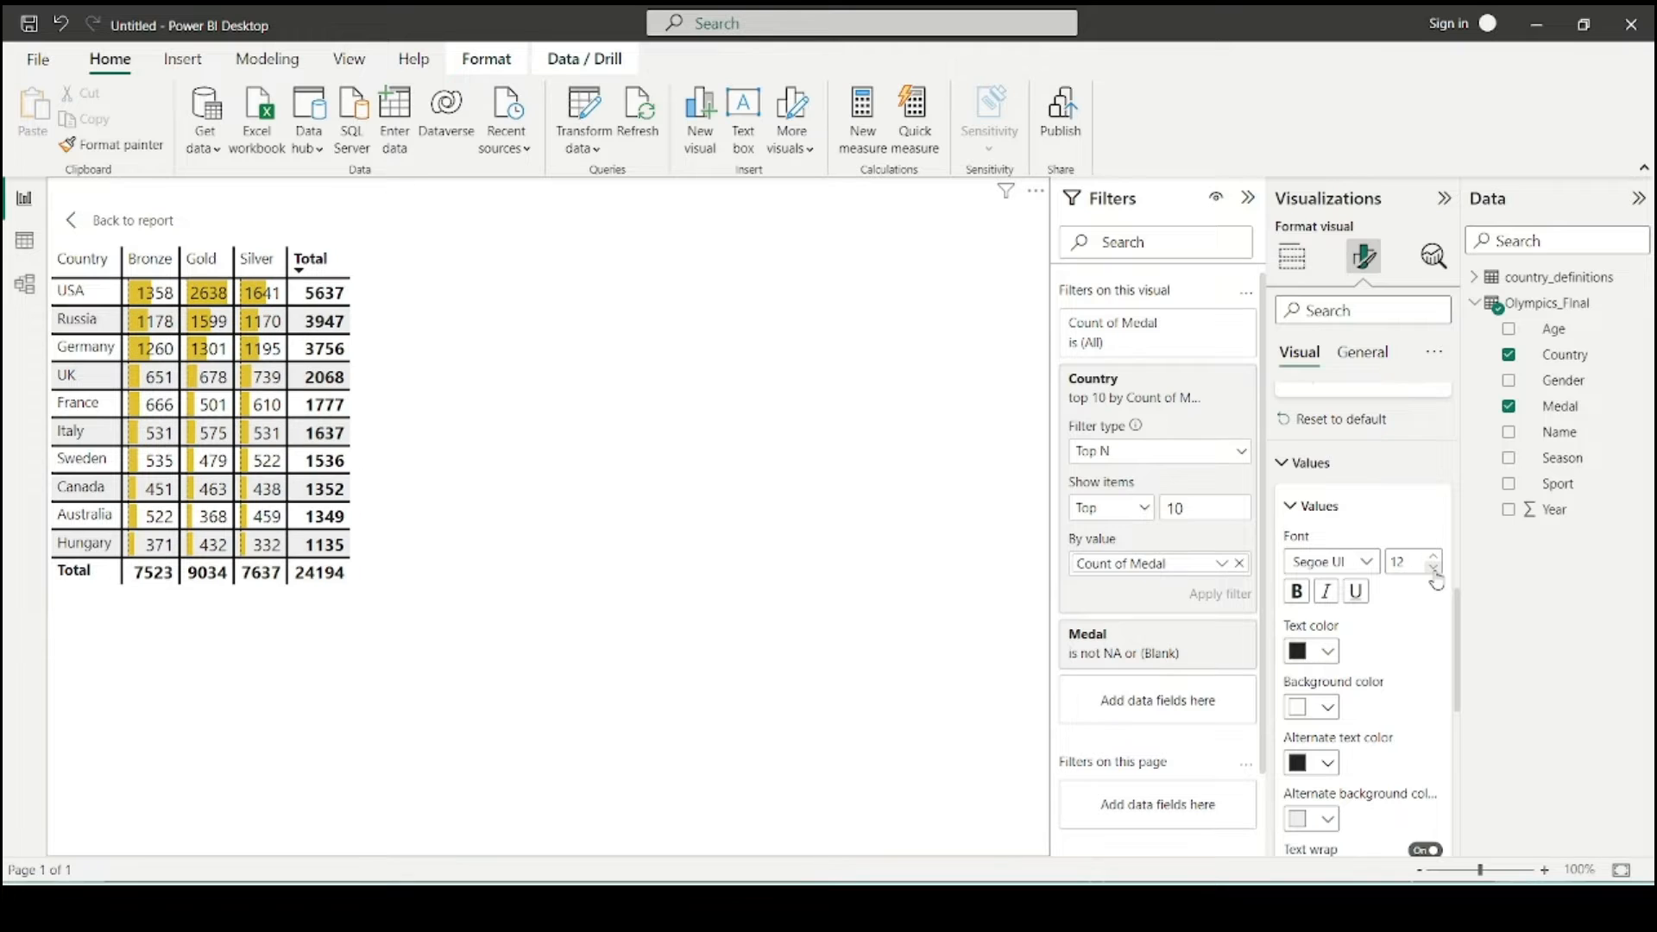
- Enlarge the matrix frame on the report page to fit the whole table, and move the matrix to the right of the pie chart
left_click(77, 223)
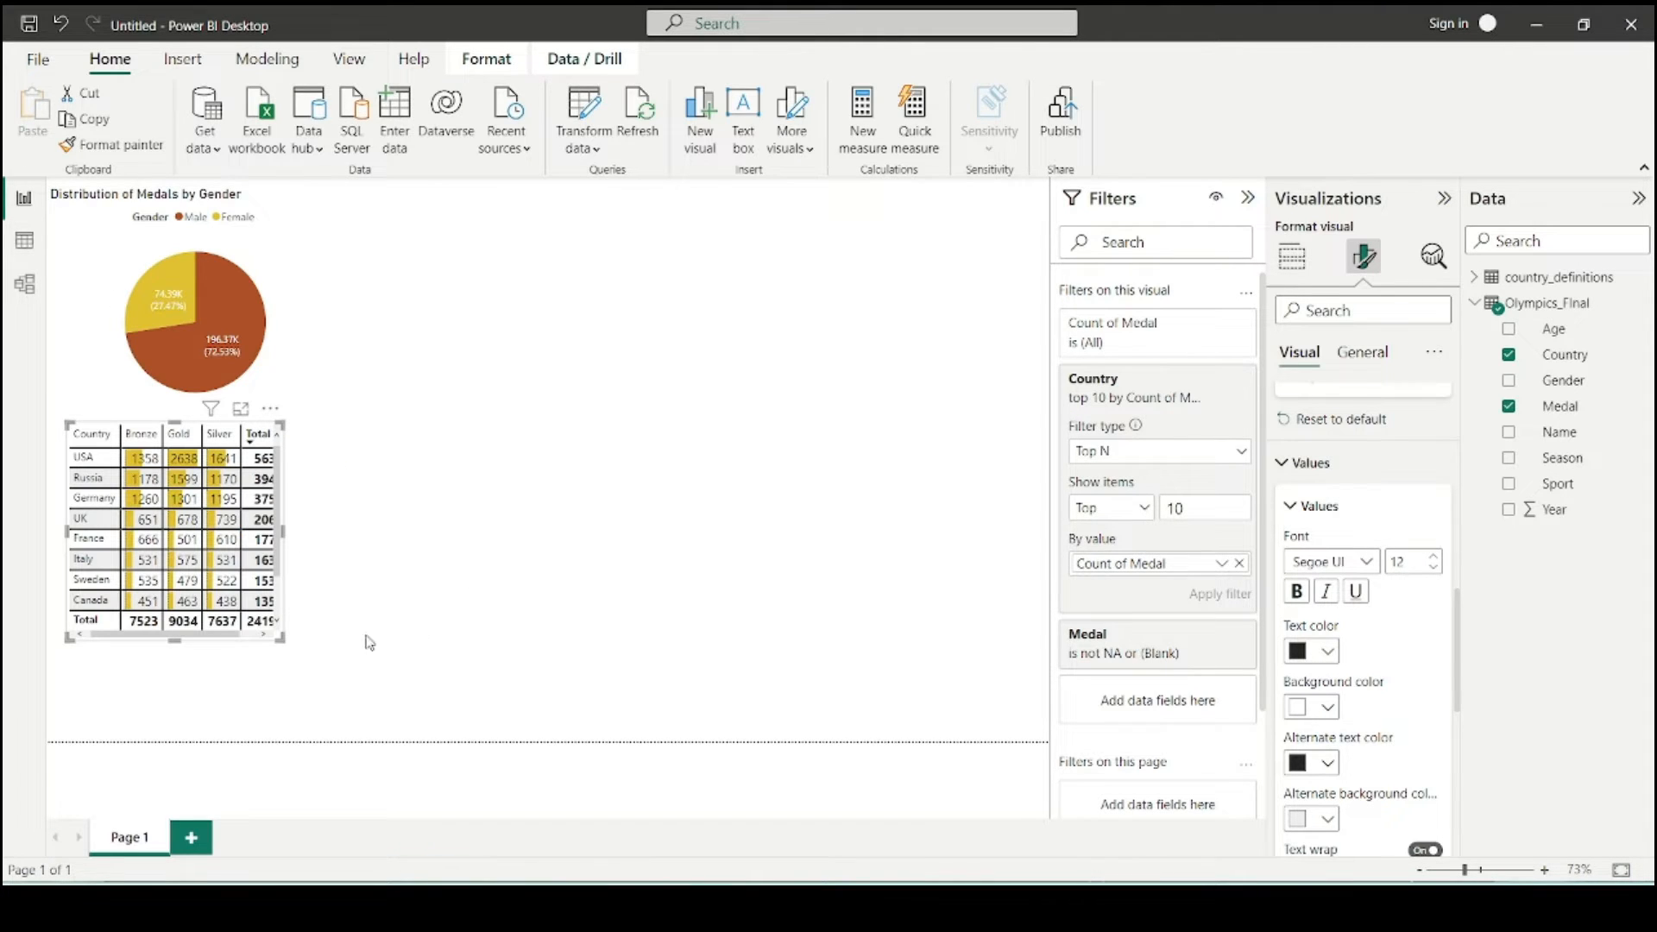
left_click_drag(283, 638, 299, 681)
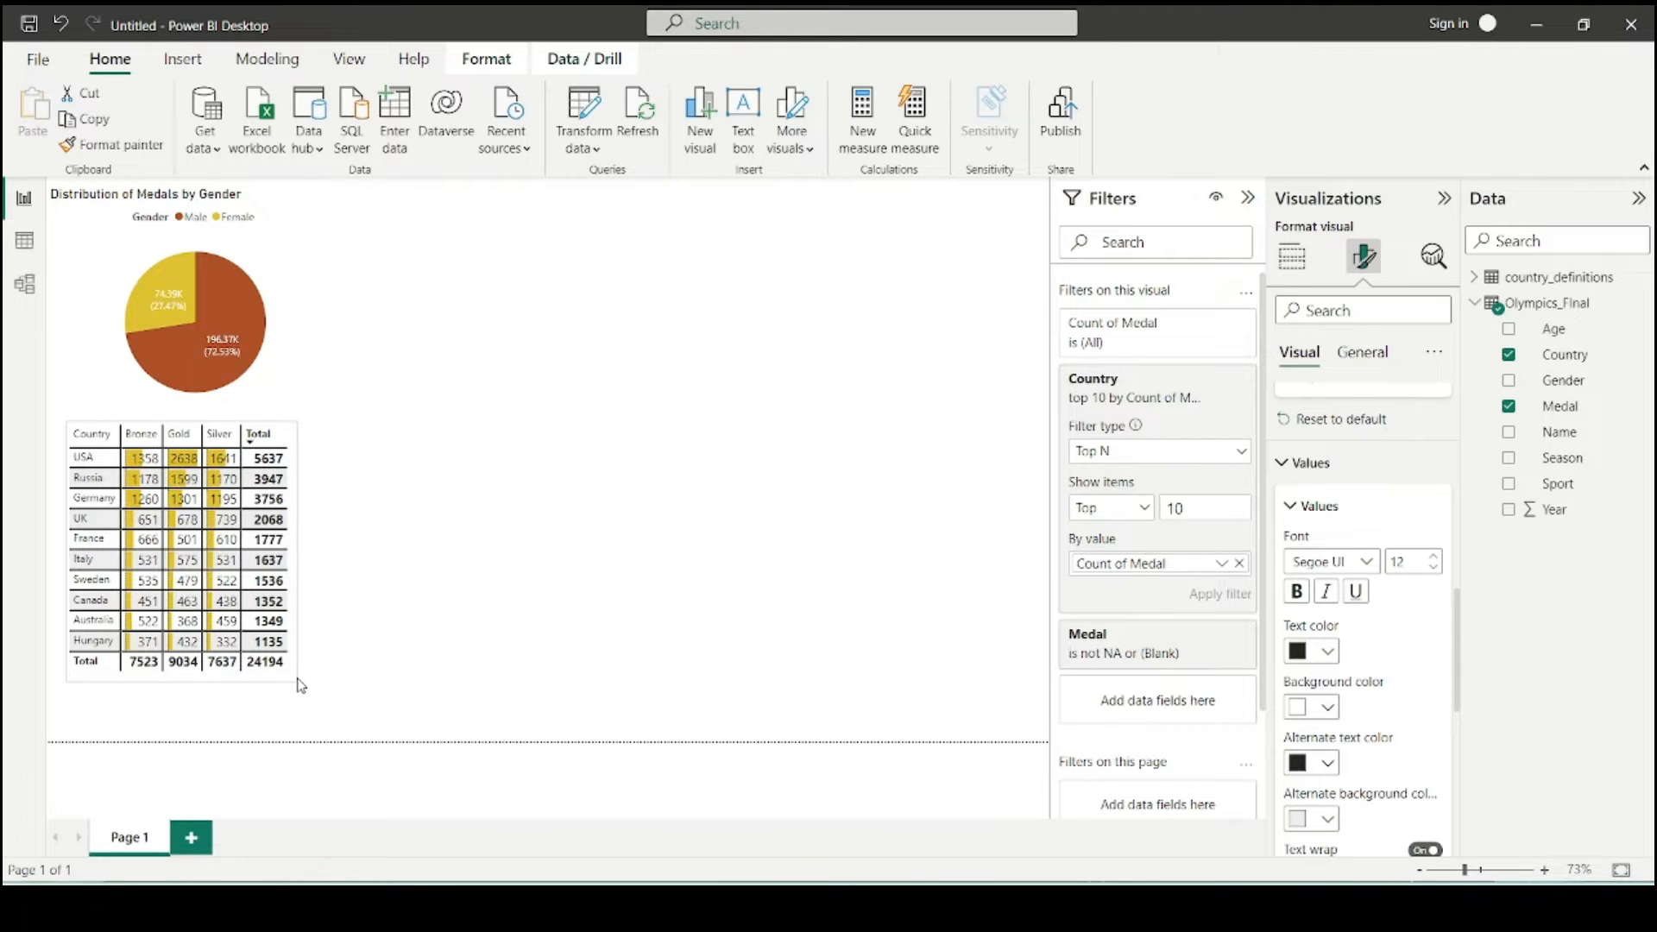
left_click(443, 610)
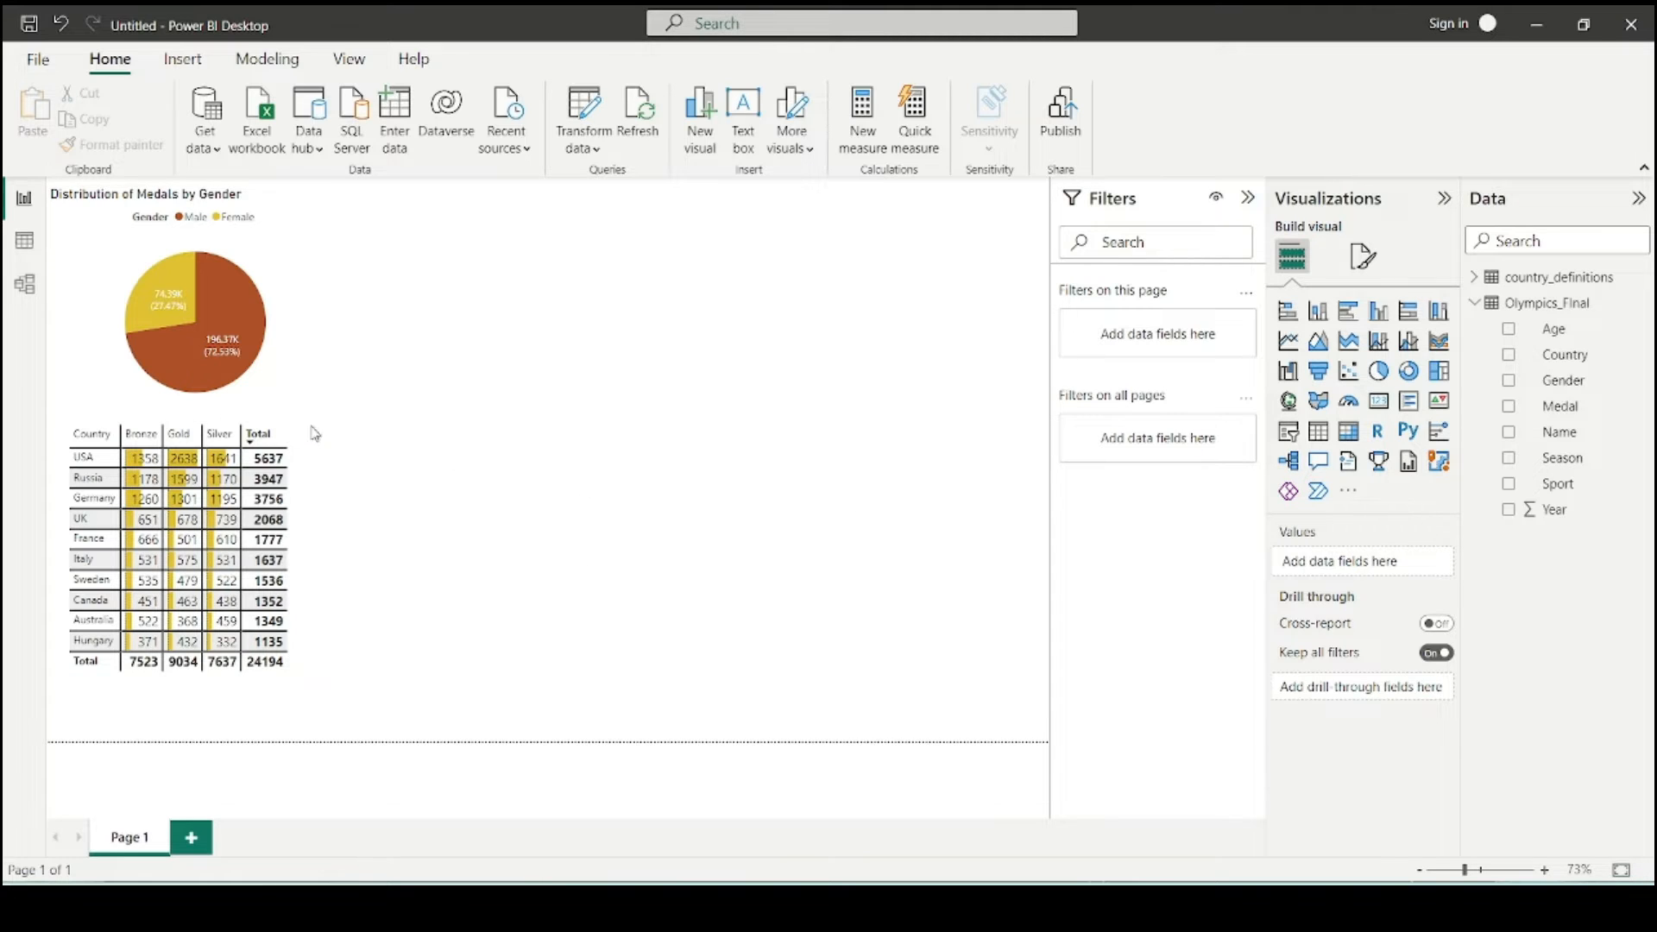
left_click_drag(321, 414, 699, 191)
left_click(924, 610)
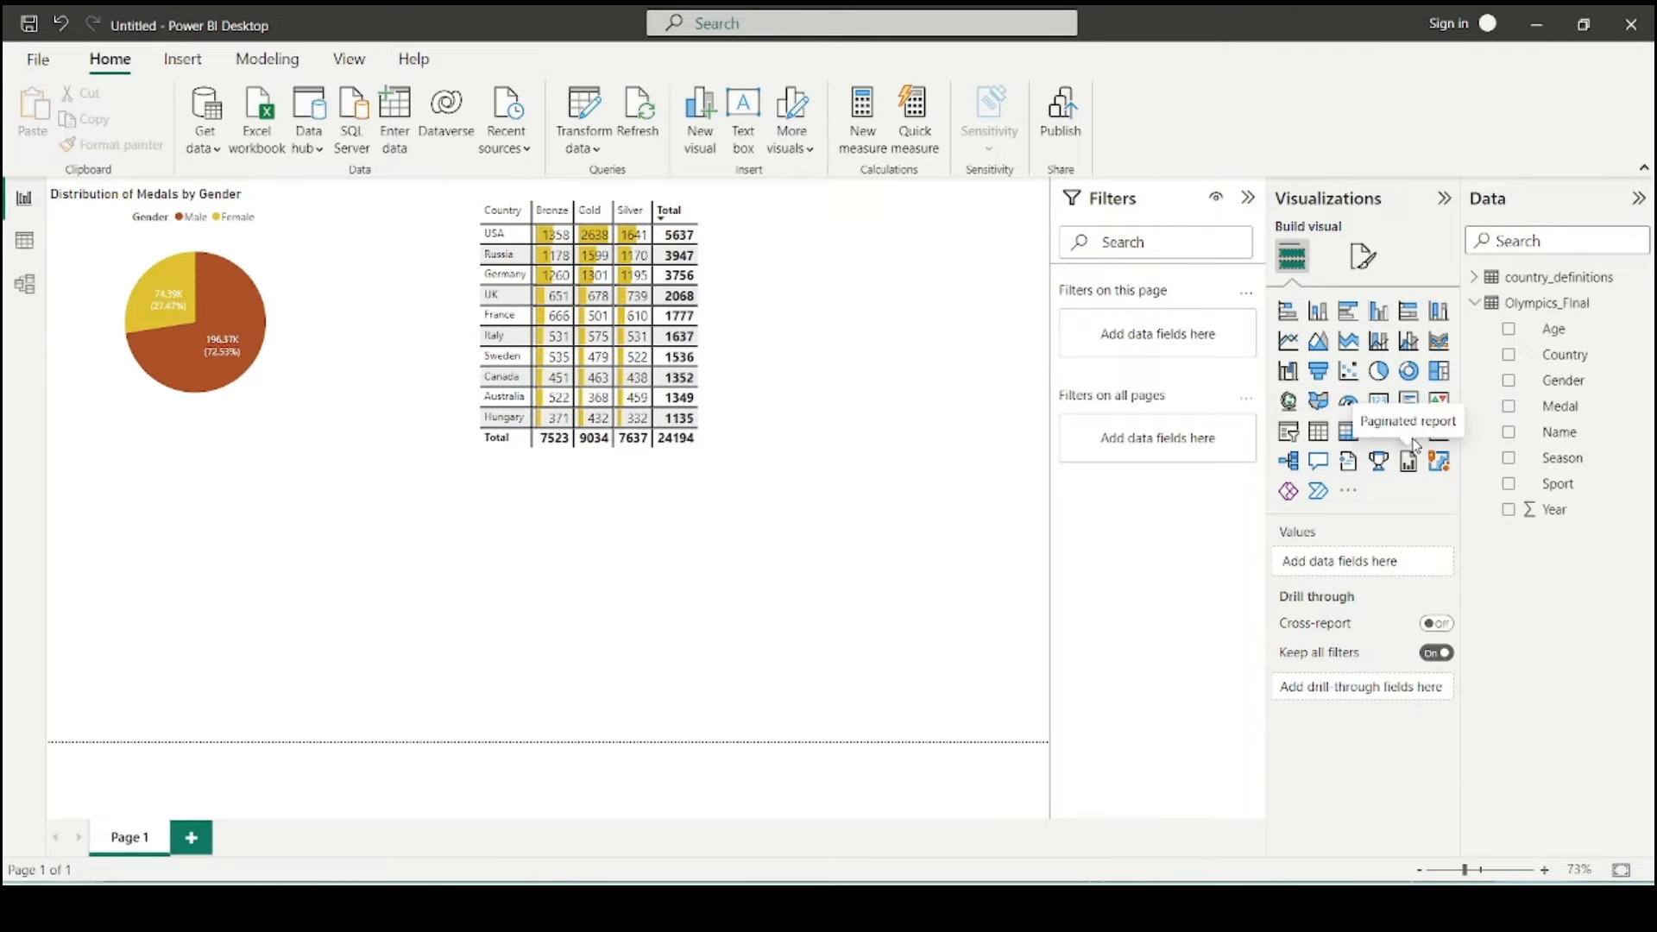
- Add a stacked column chart beneath the matrix with Name on the X-axis and Count of Medal on the Y-axis, and widen it
left_click(1320, 313)
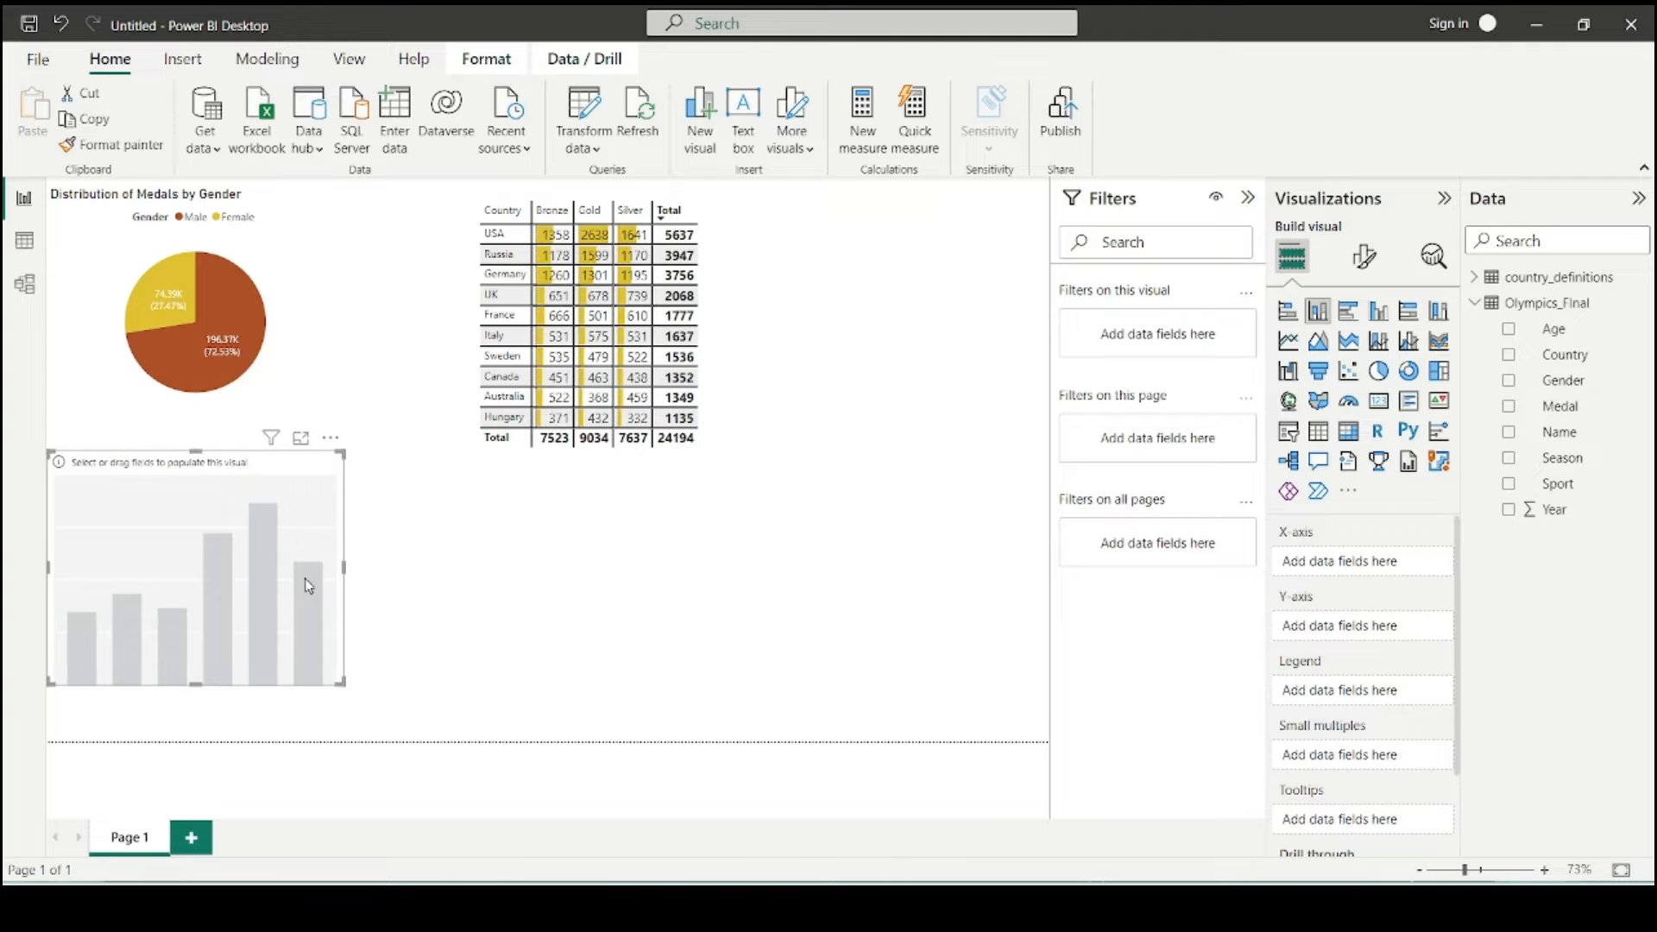
left_click_drag(288, 541, 594, 570)
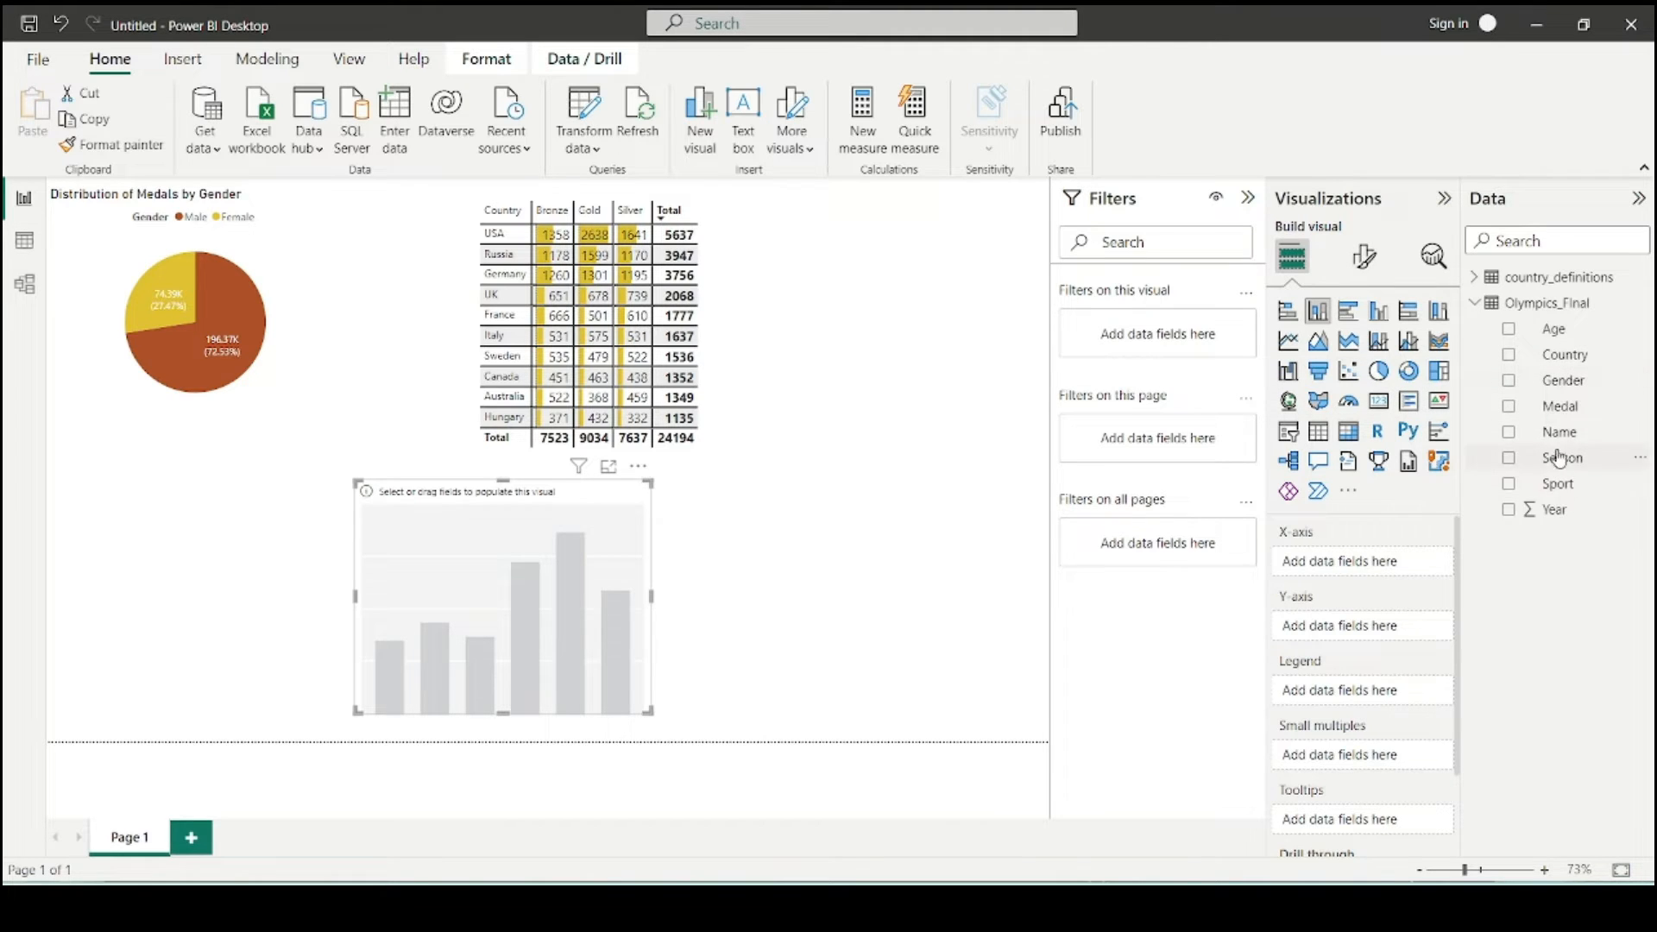
left_click_drag(1558, 433, 1364, 570)
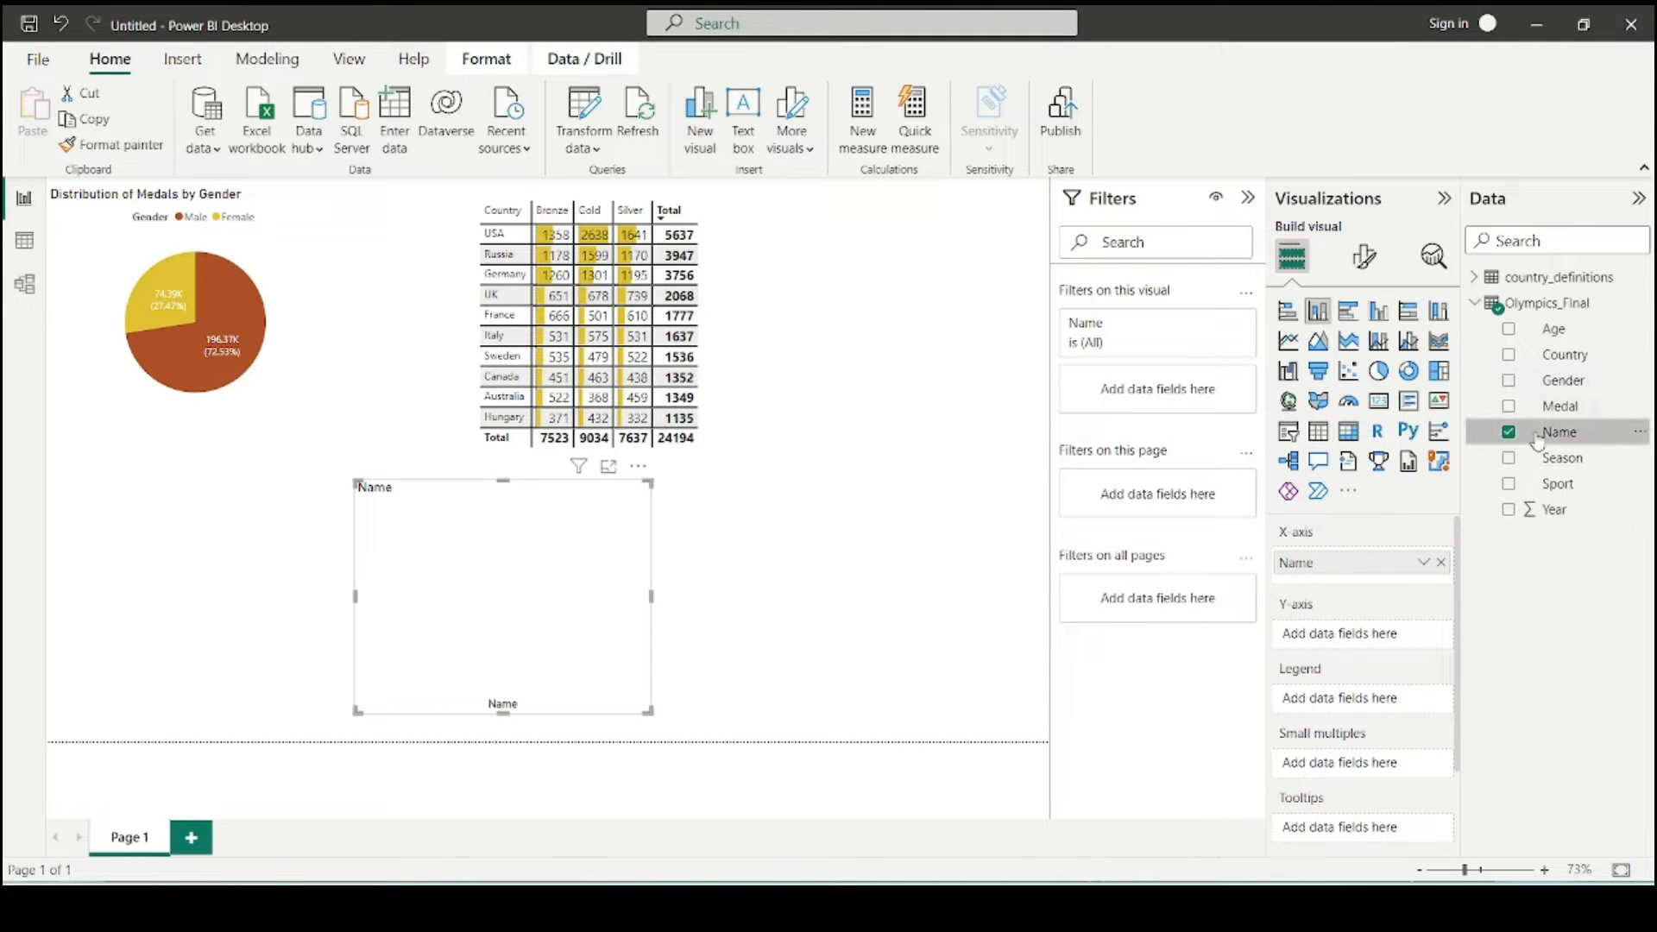
left_click_drag(1550, 407, 1348, 643)
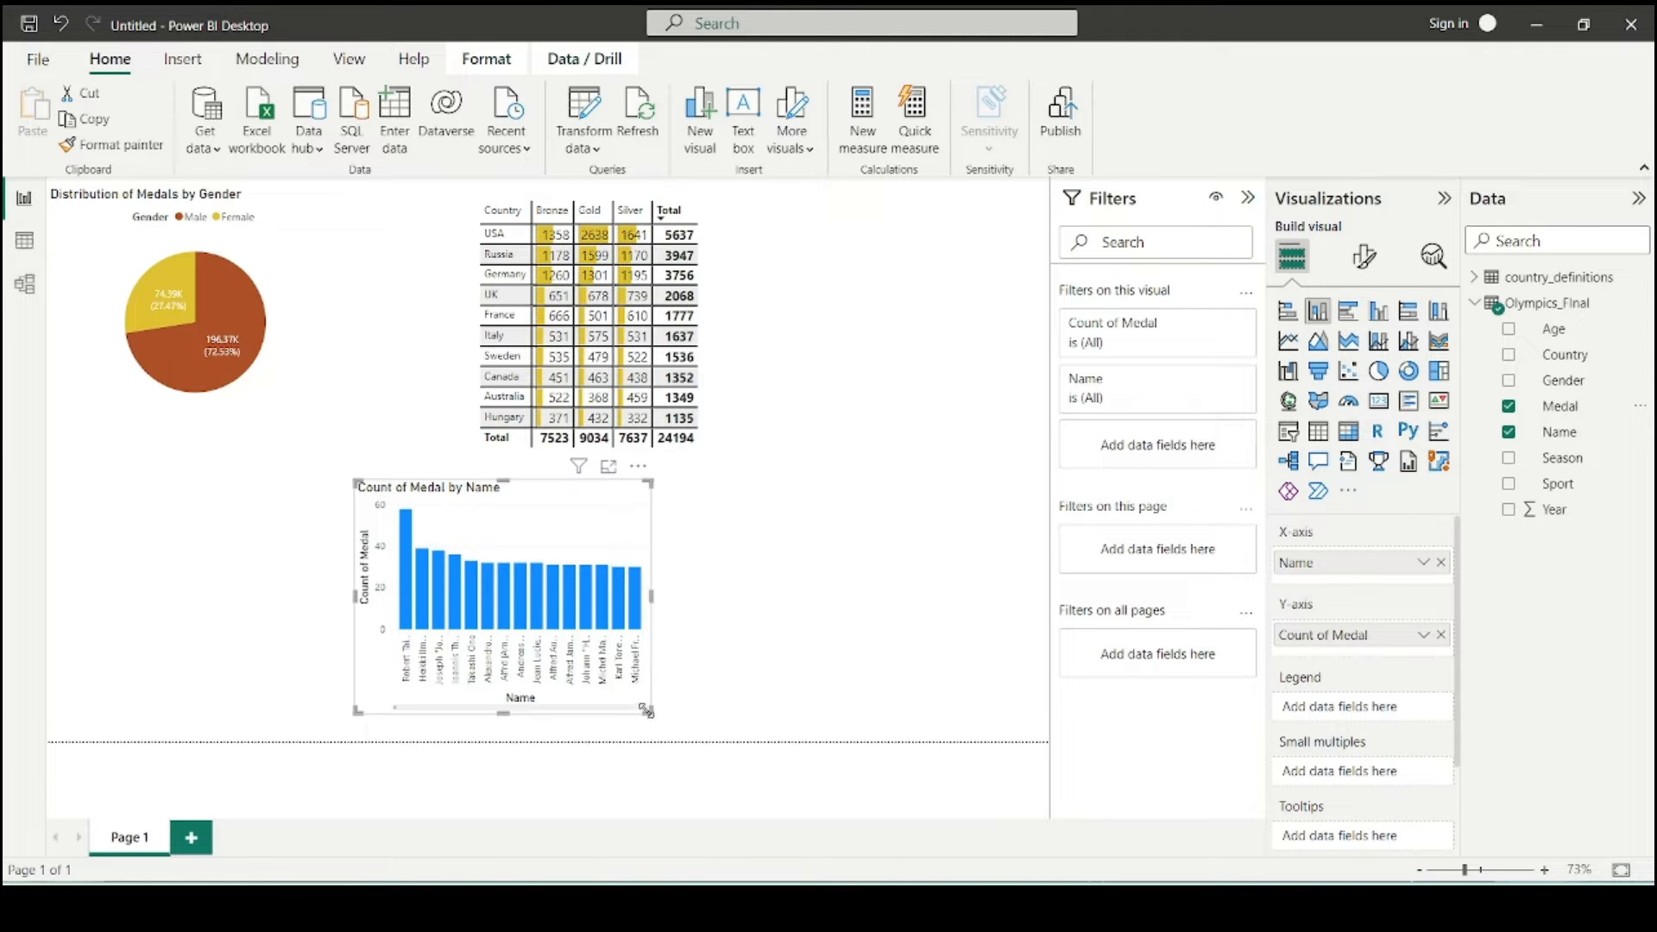
left_click_drag(646, 710, 893, 714)
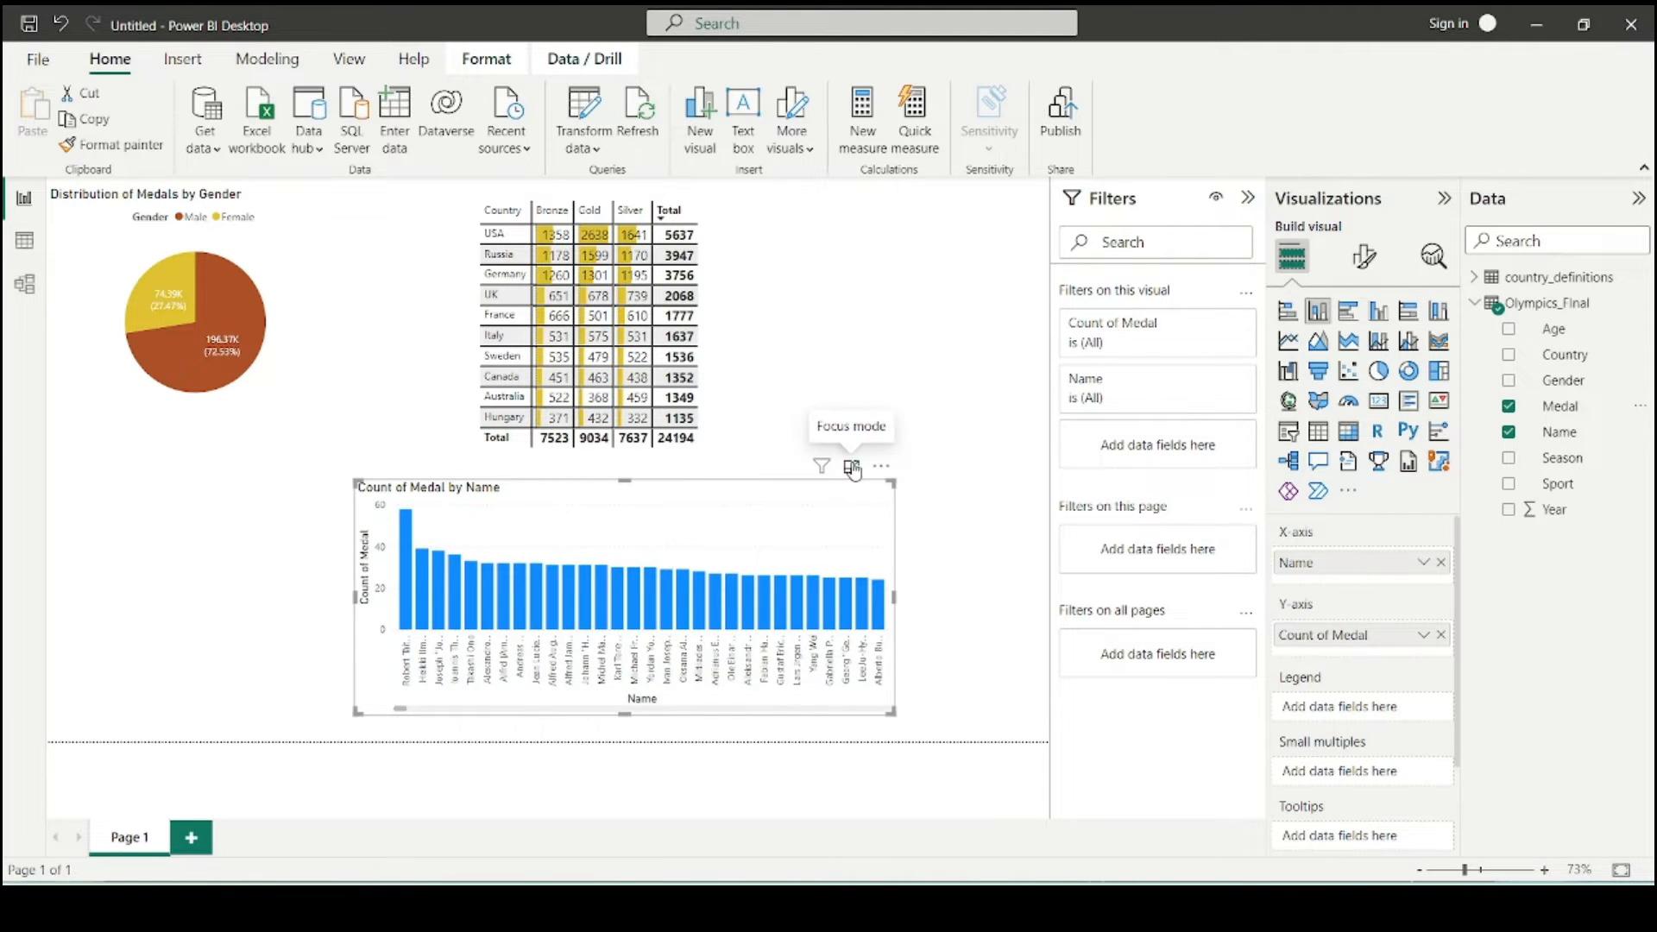
- Open the stacked column chart in focus mode and look through the medal counts along its Name axis
left_click(850, 467)
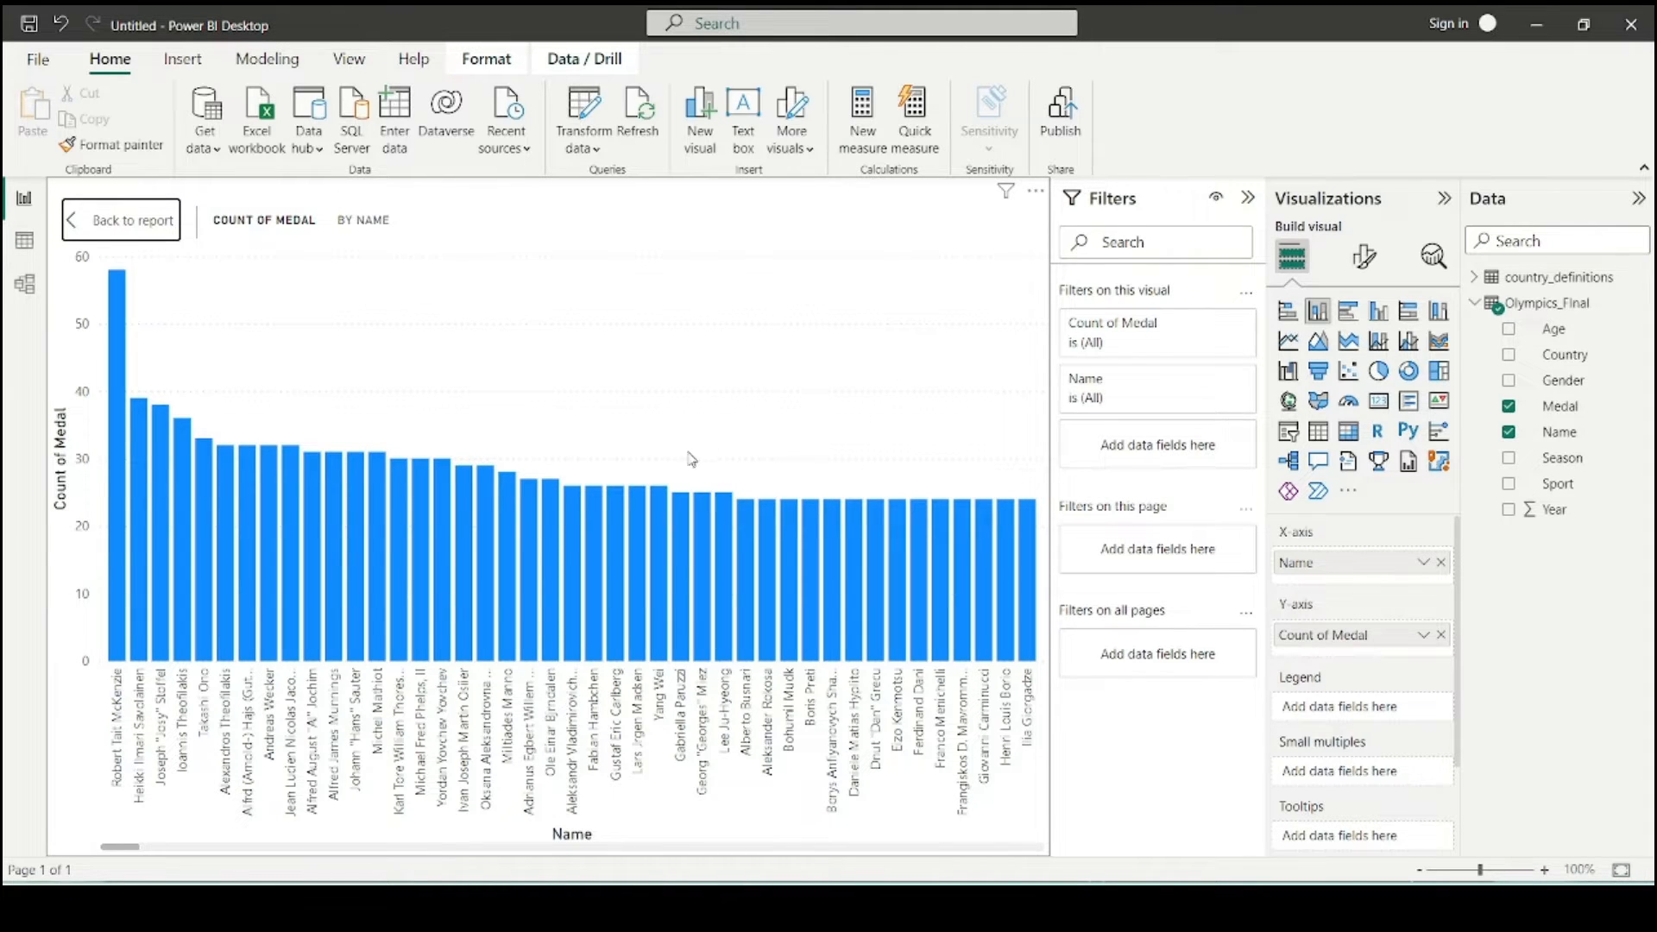
scroll(719, 569, "down", 5)
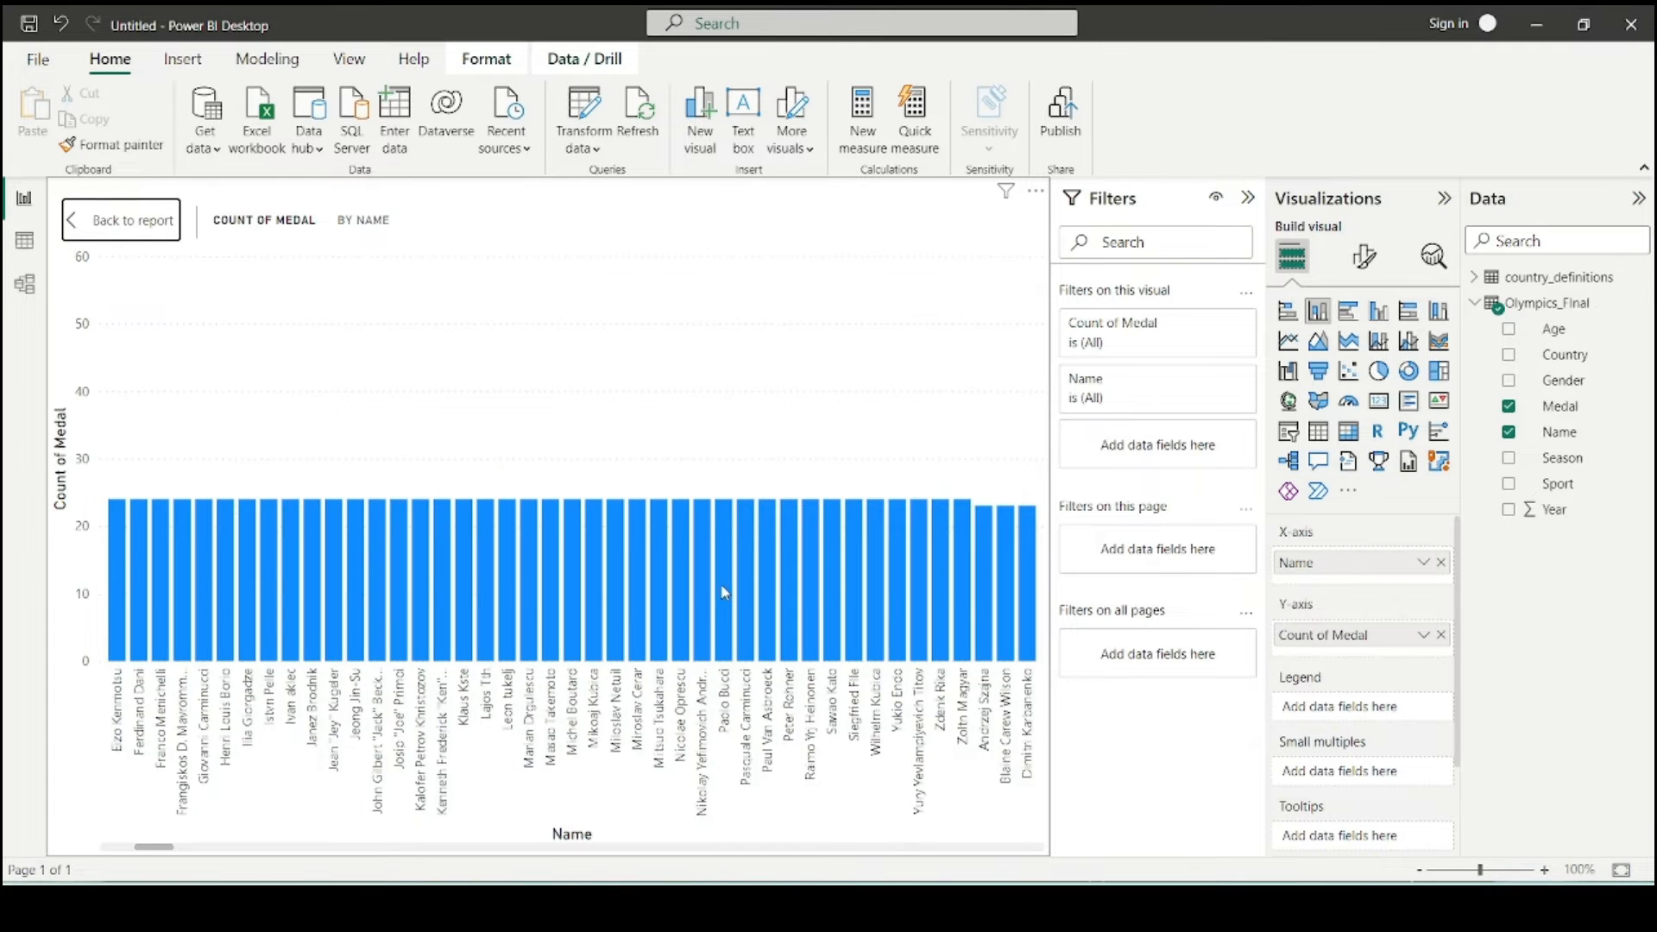
scroll(695, 594, "up", 4)
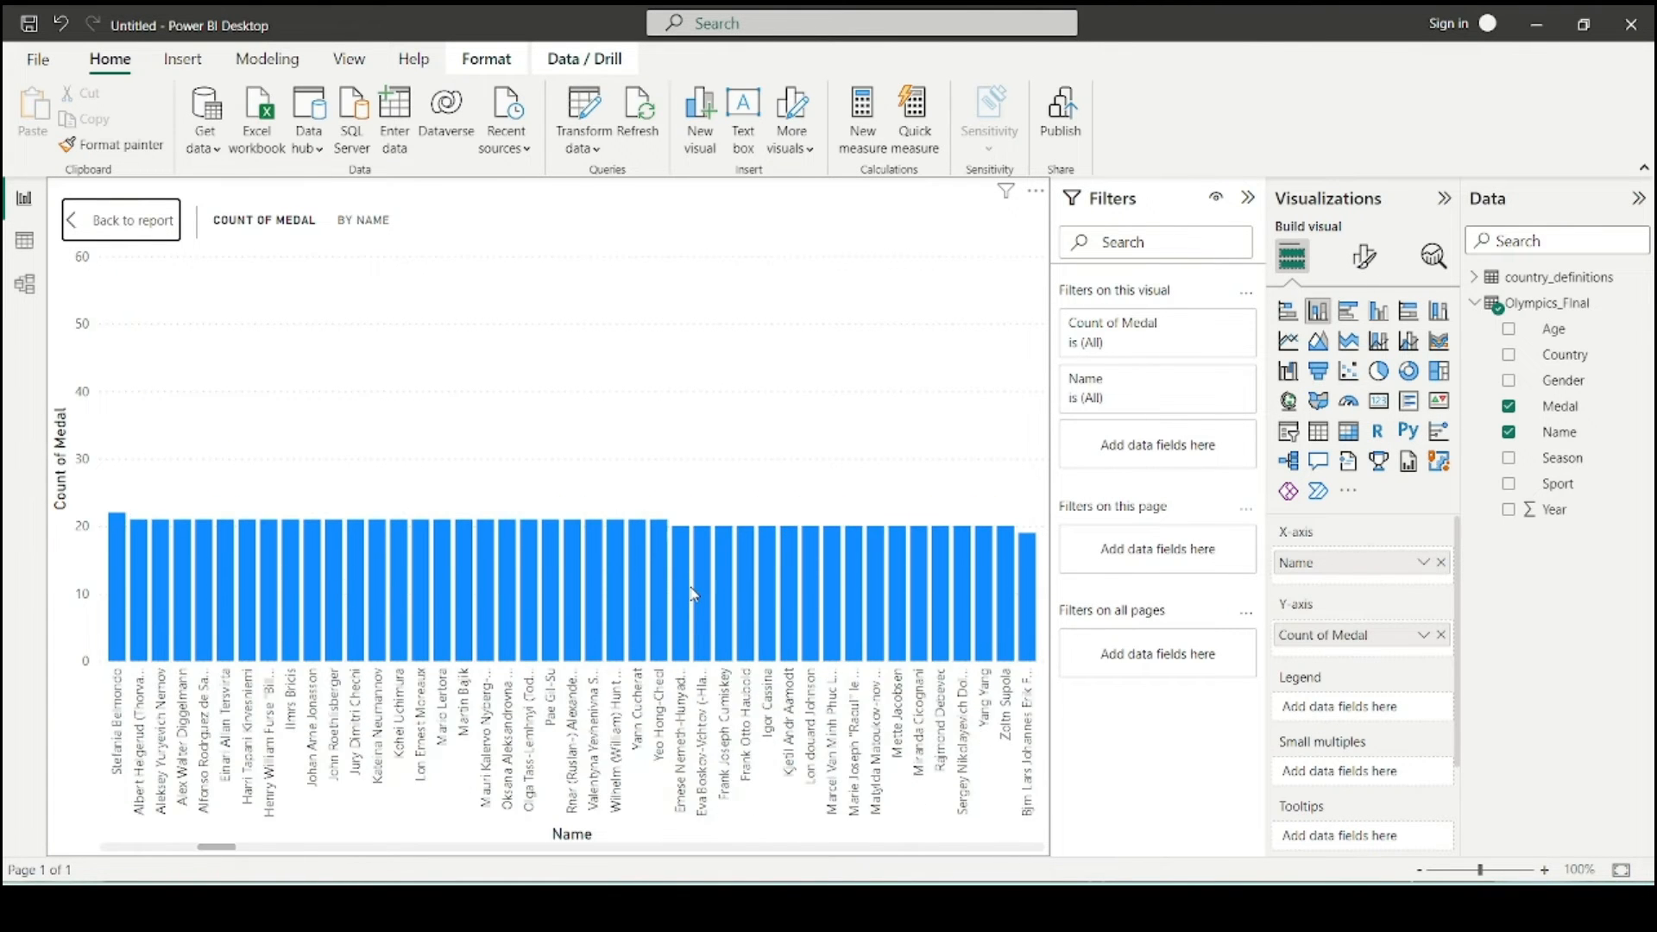
scroll(693, 594, "up", 6)
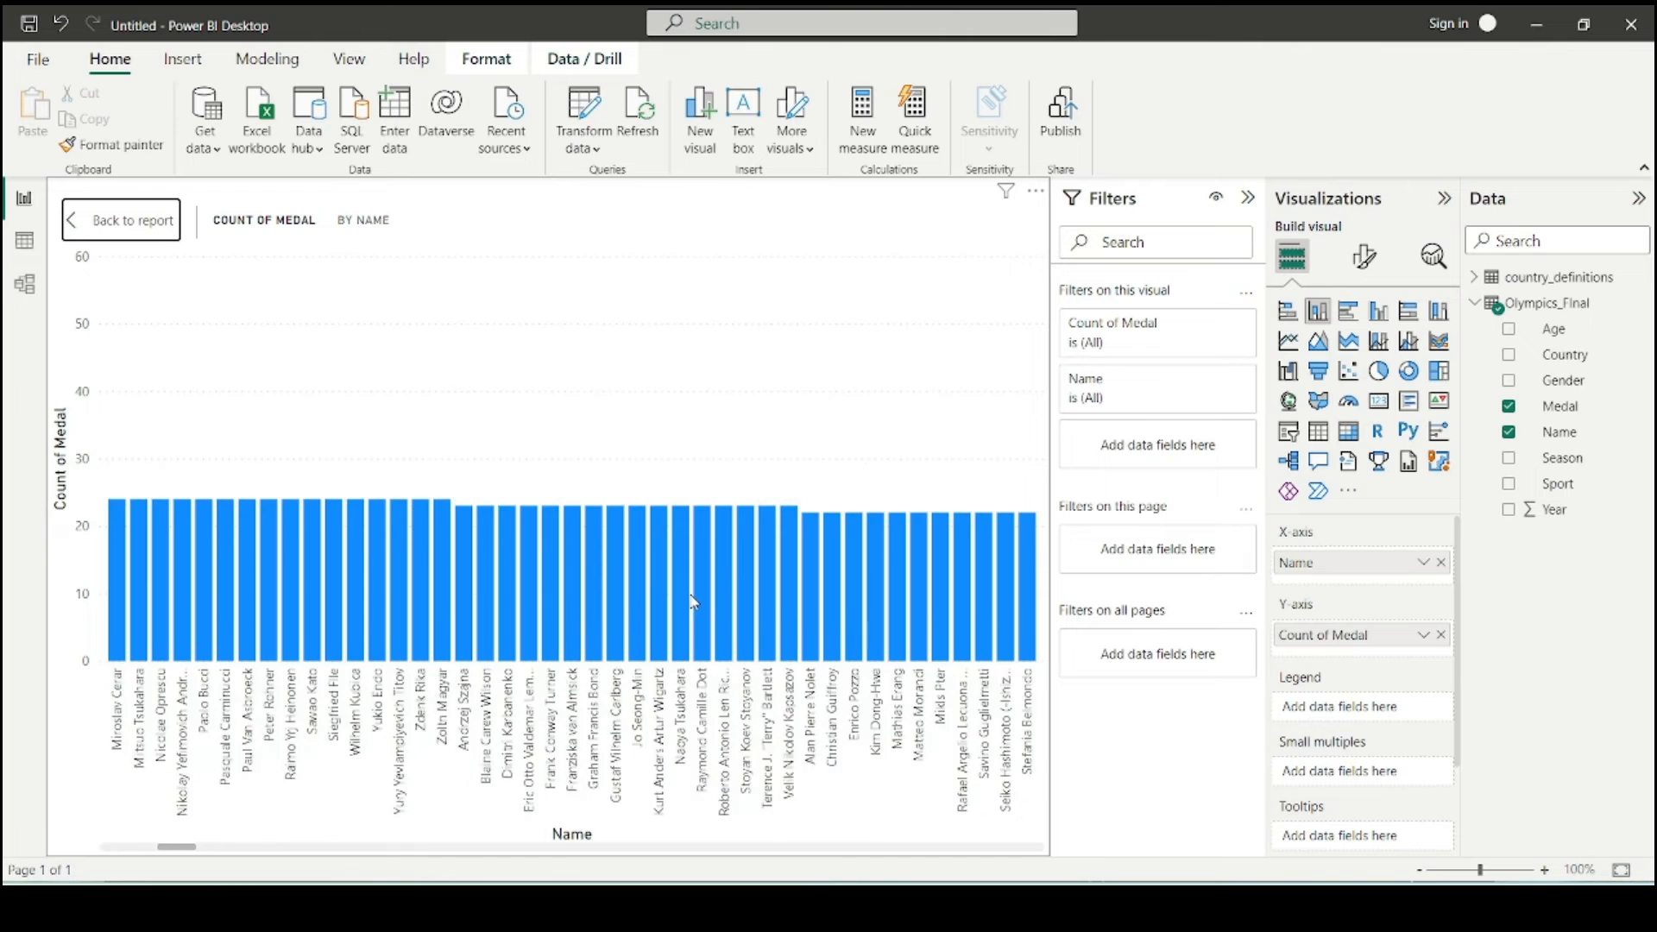
- Filter Name in the column chart with Top N to the top 10 by Count of Medal
left_click(1215, 325)
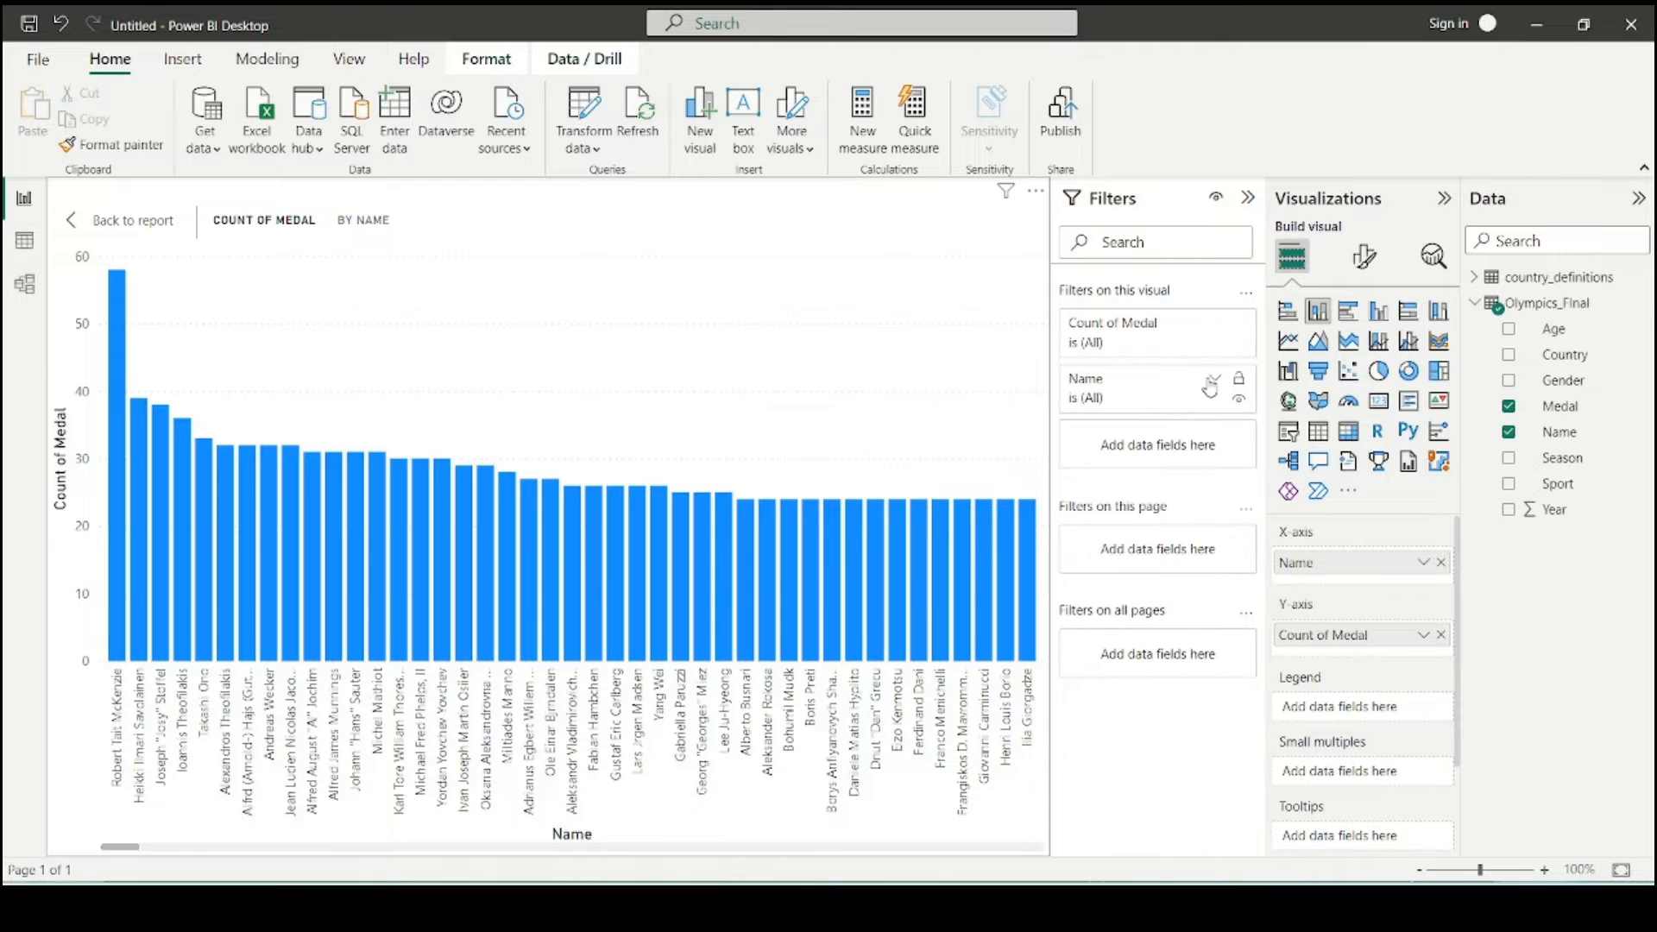
left_click(1212, 379)
left_click(1137, 456)
left_click(1147, 529)
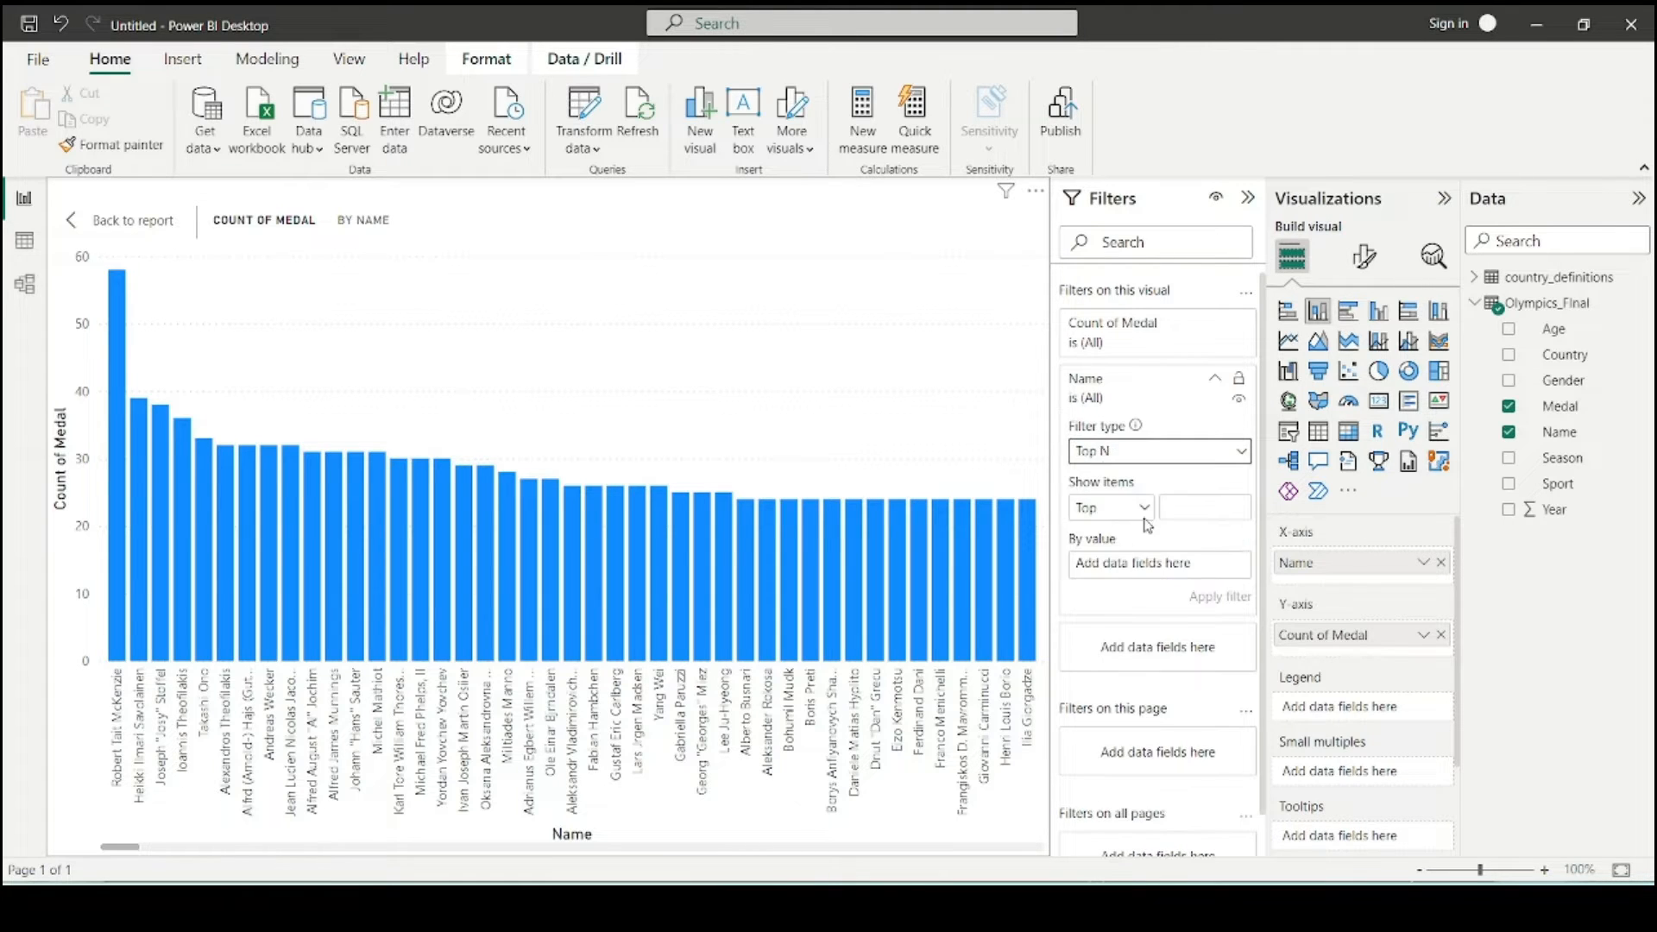
left_click(1174, 510)
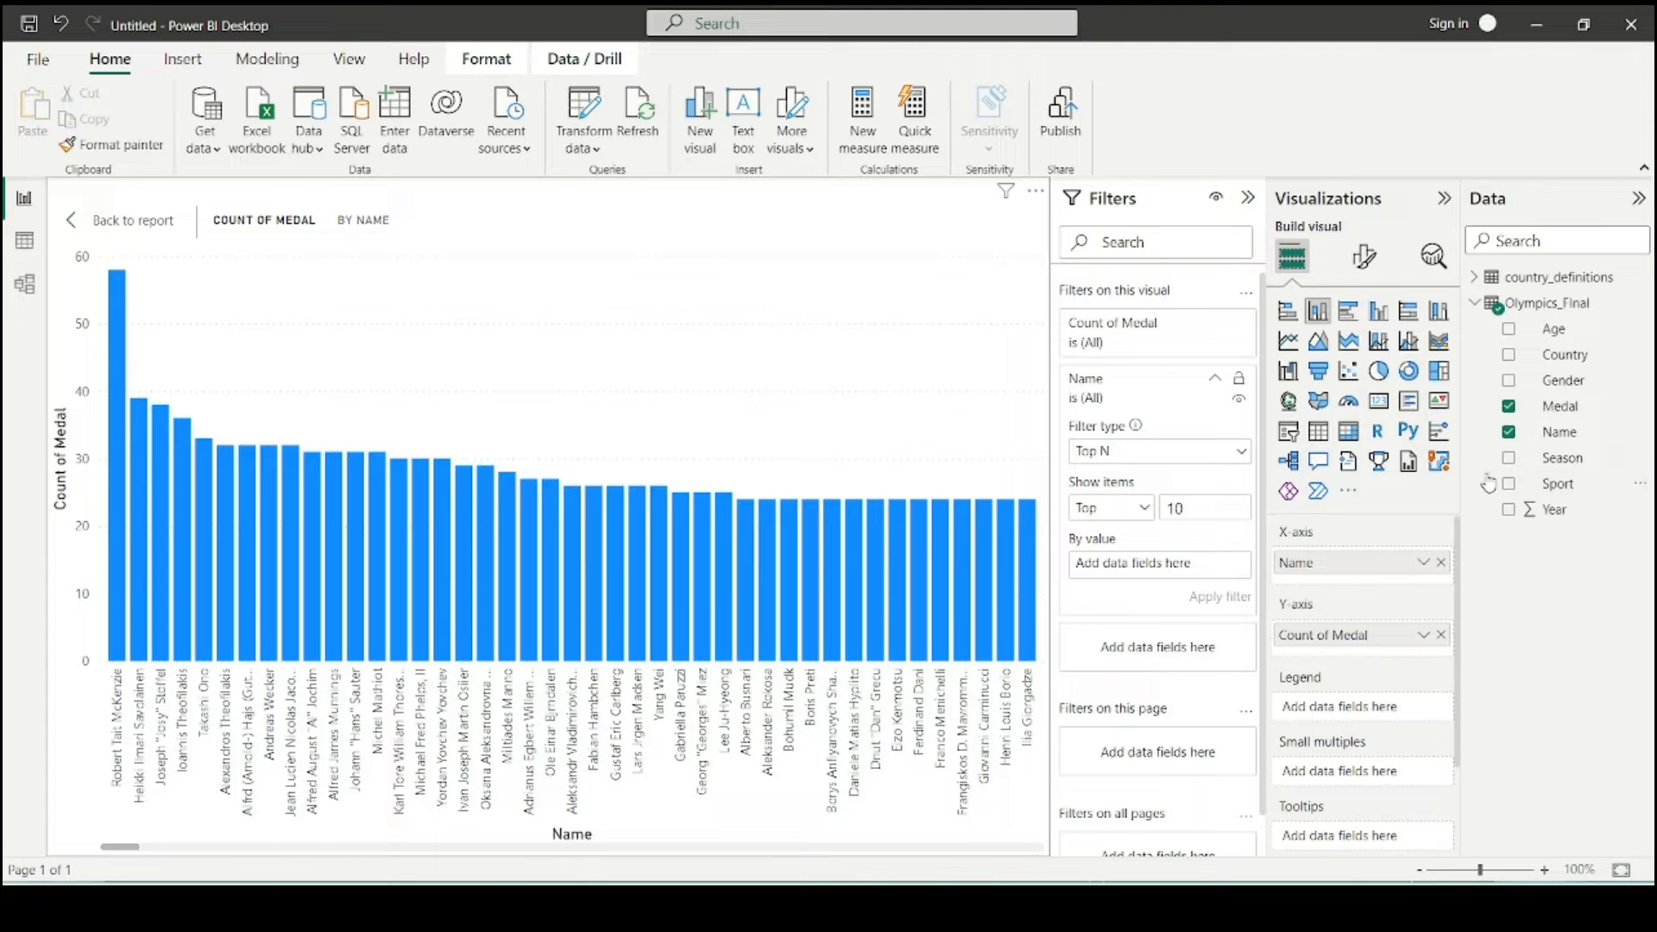
left_click_drag(1553, 407, 1177, 563)
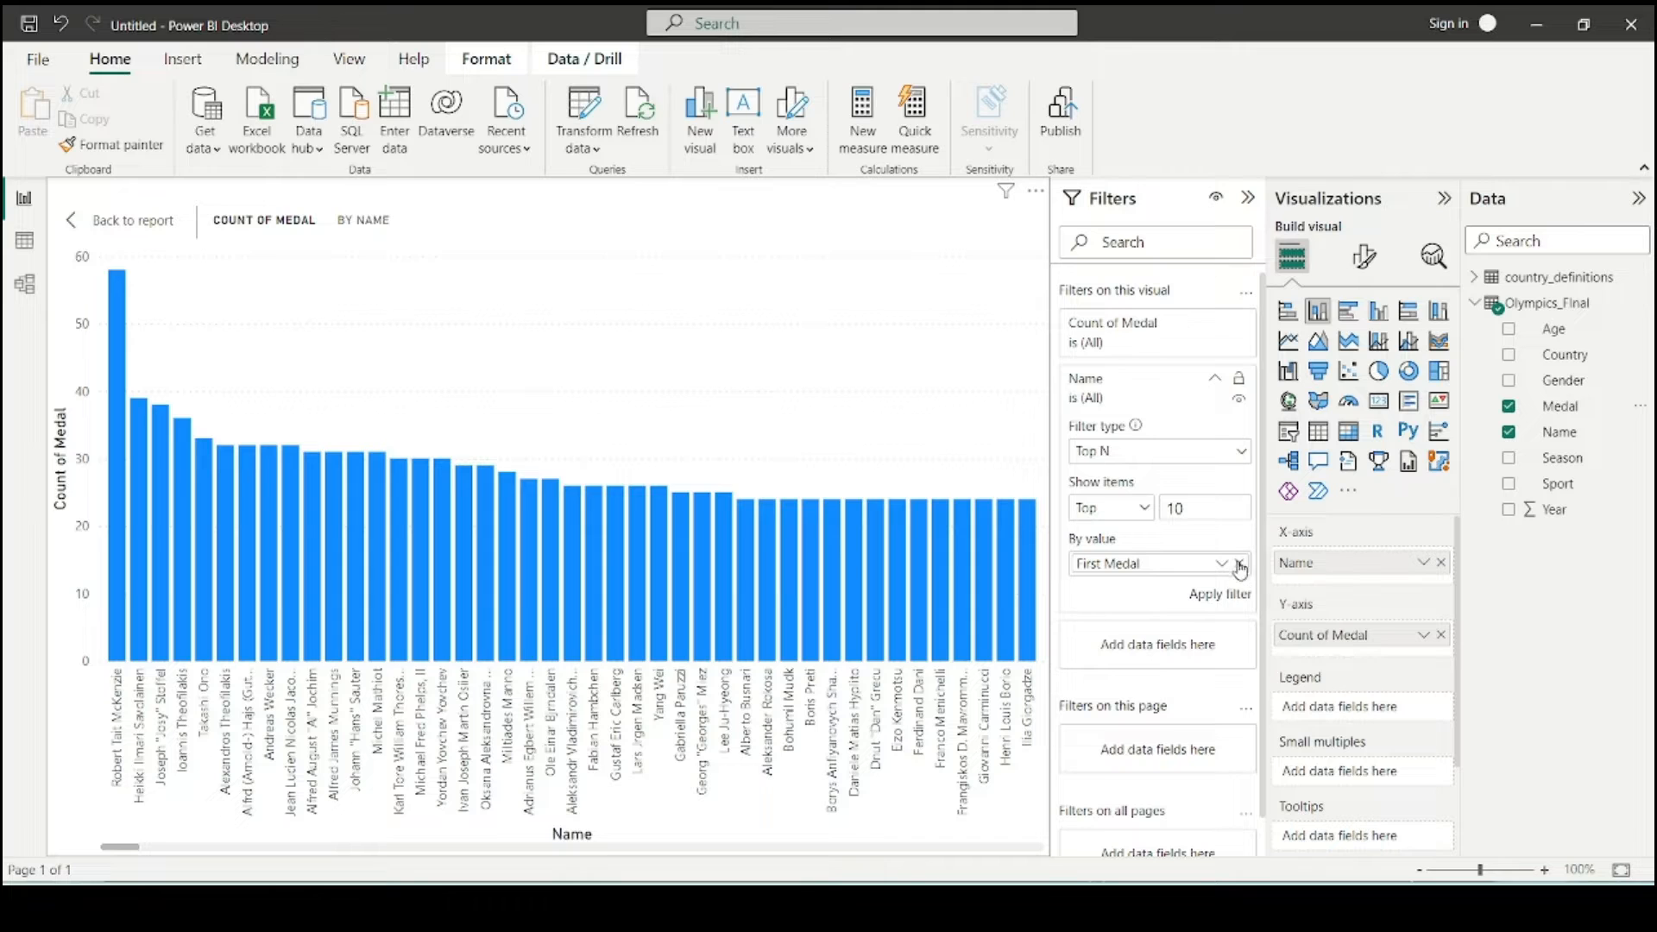
left_click(1240, 569)
left_click(1208, 666)
left_click(1217, 596)
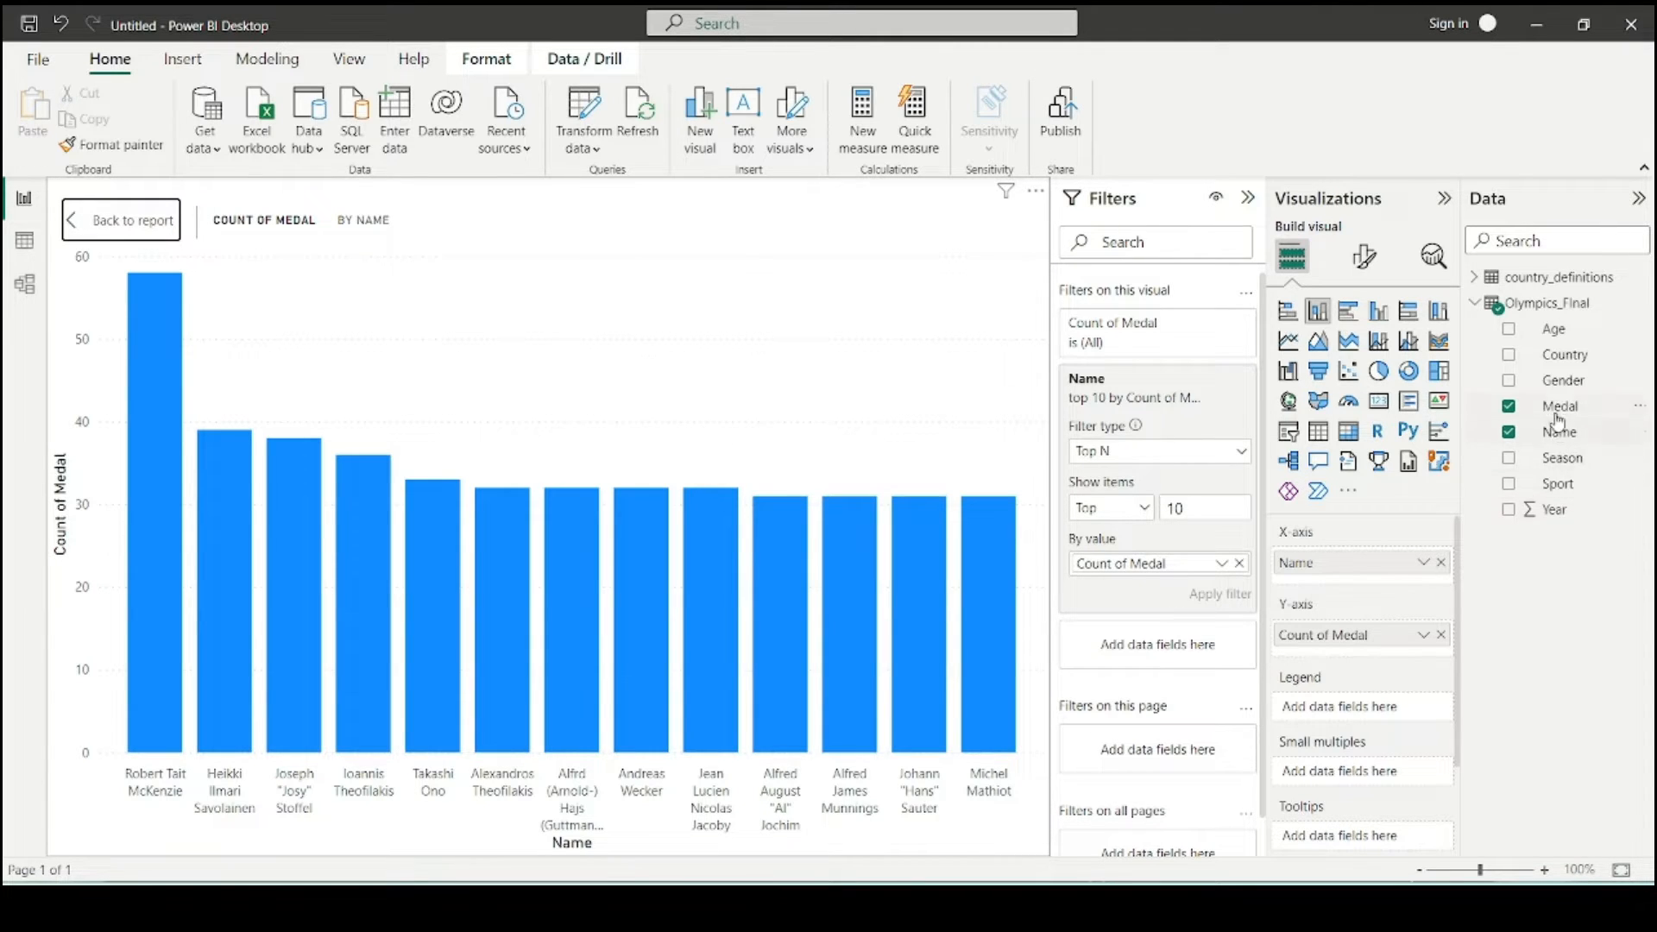
- Add Medal as the column chart's legend and filter Medal to exclude NA and (Blank)
left_click_drag(1555, 412, 1375, 714)
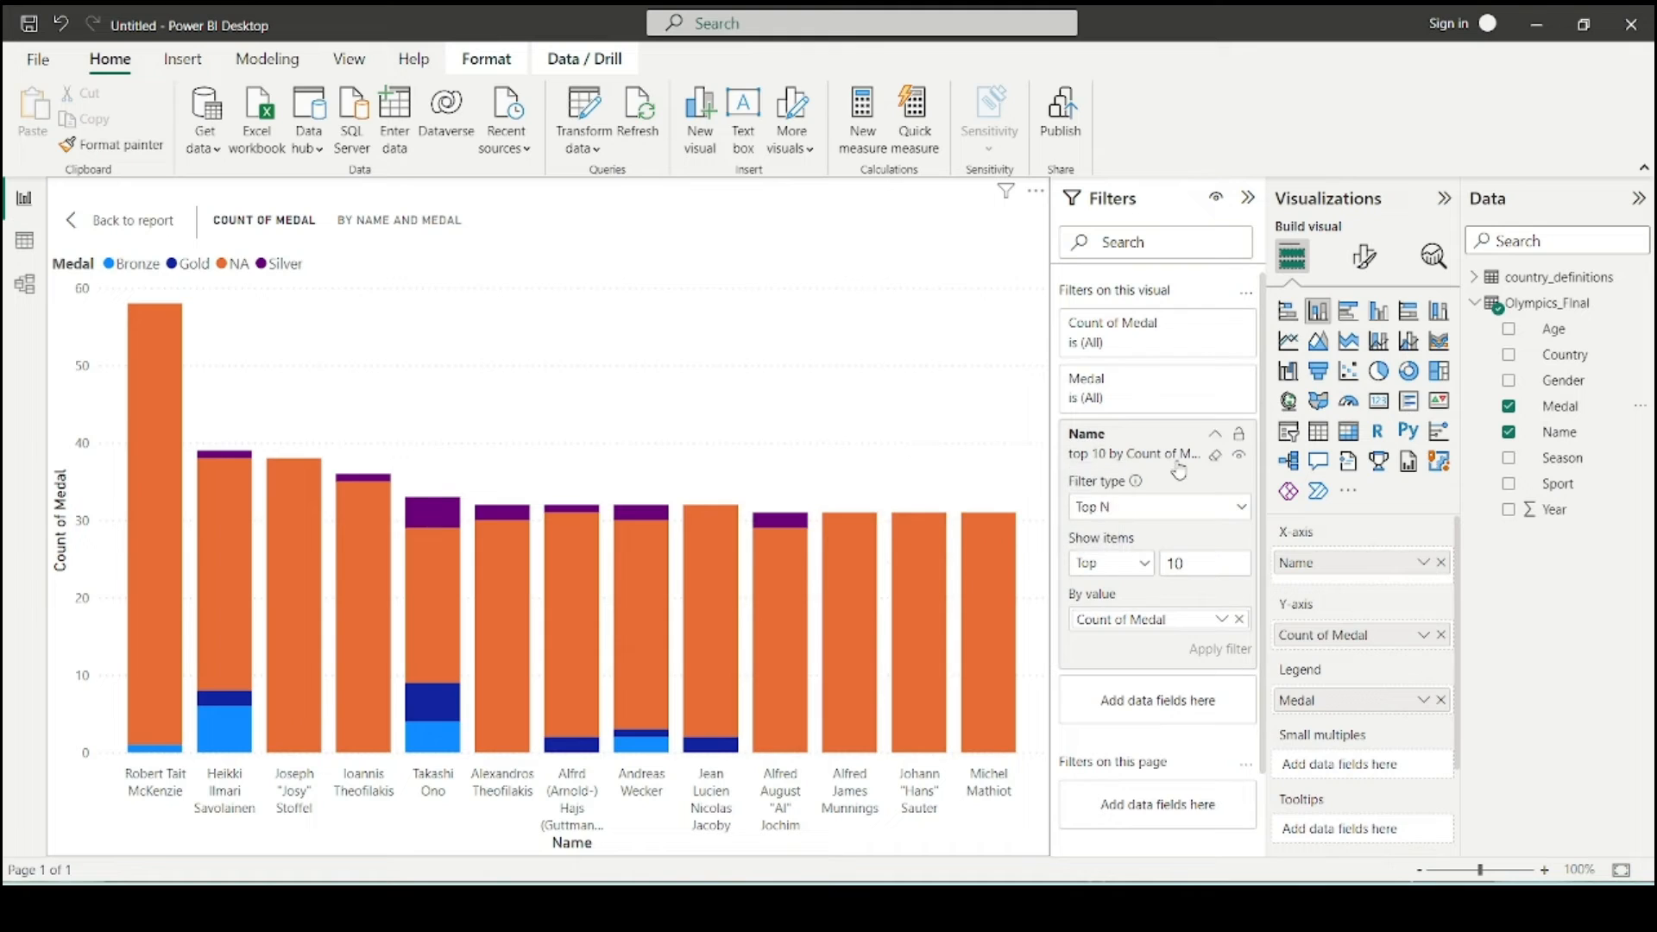
left_click(1213, 433)
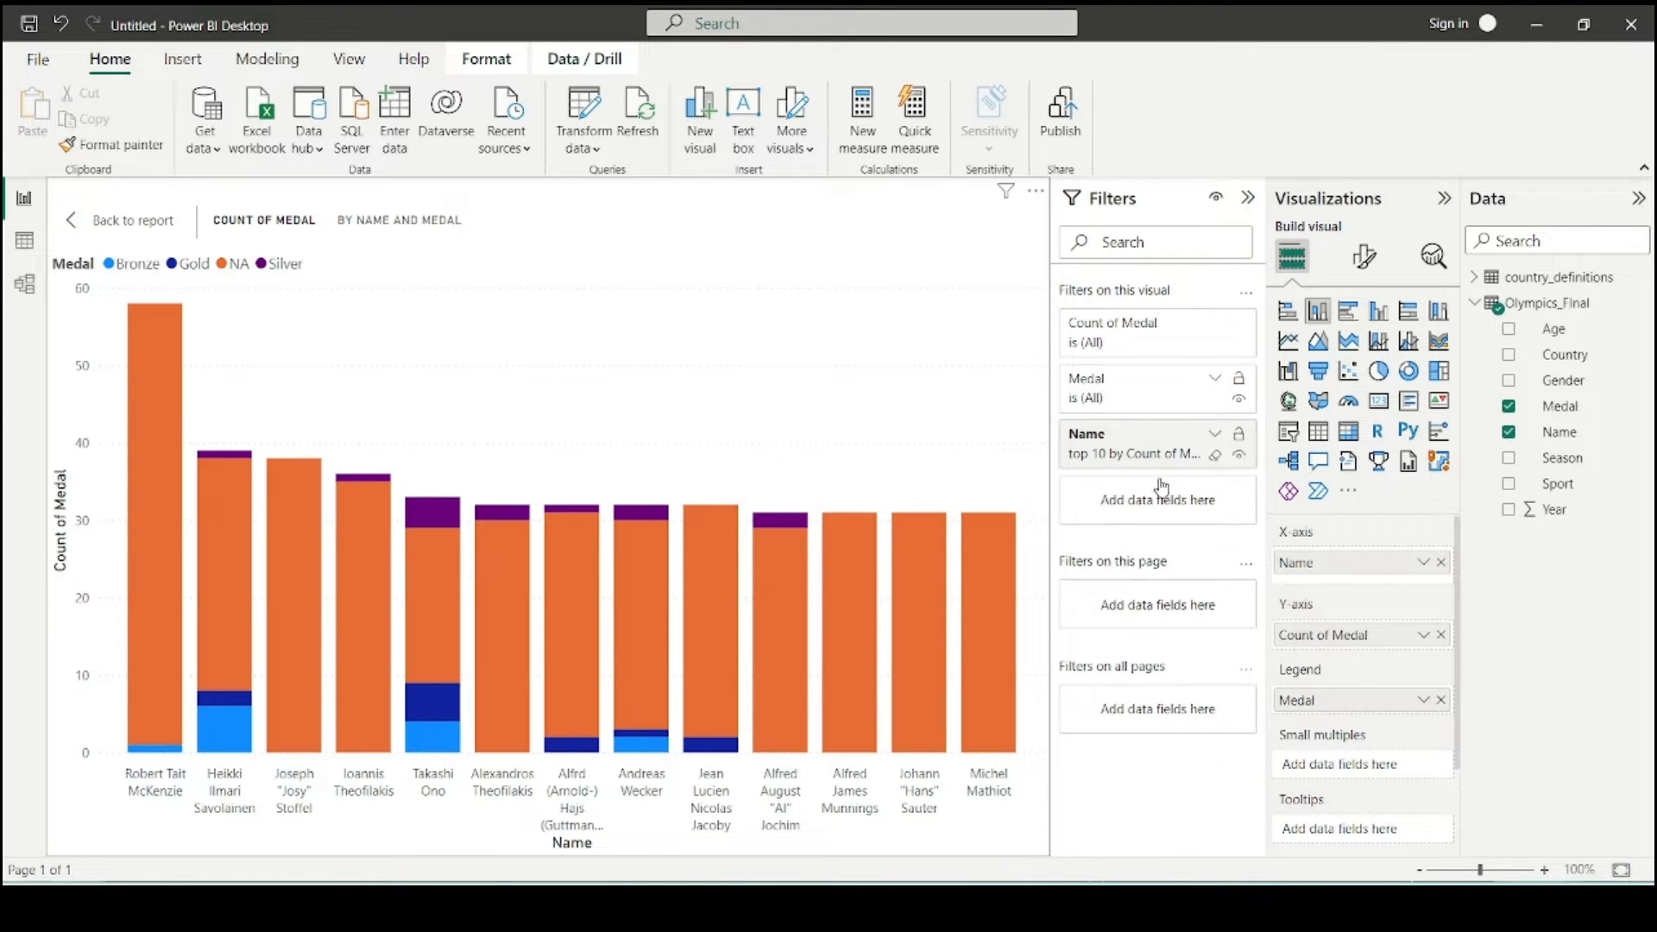
left_click(1214, 378)
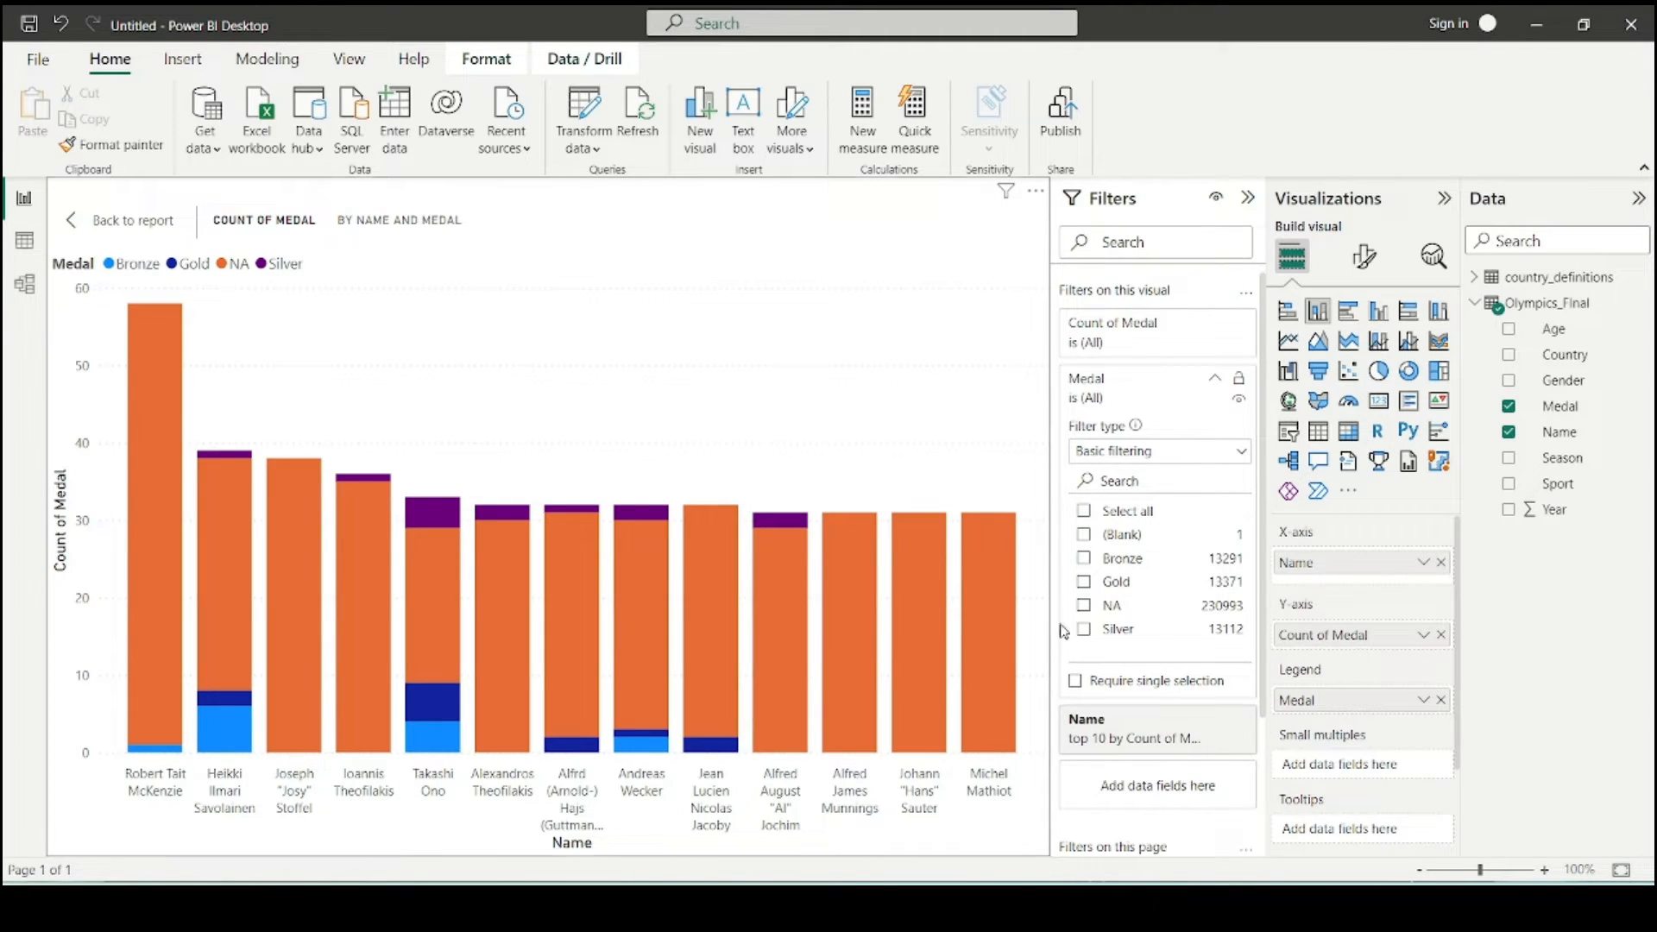
left_click(1085, 511)
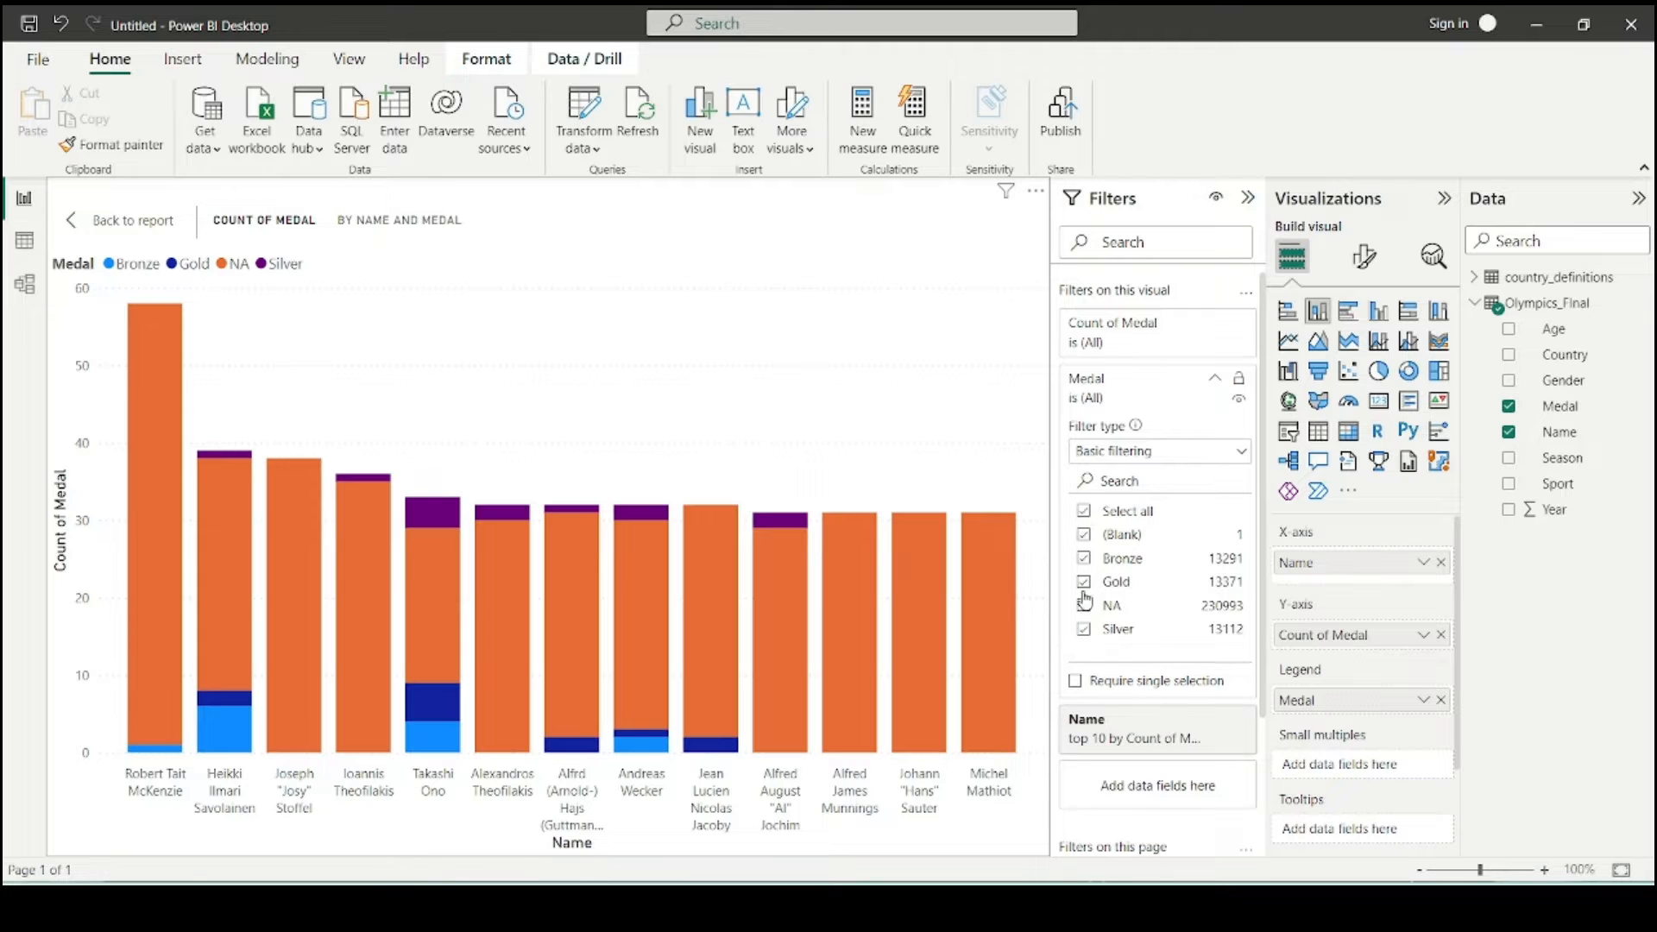
left_click(1086, 606)
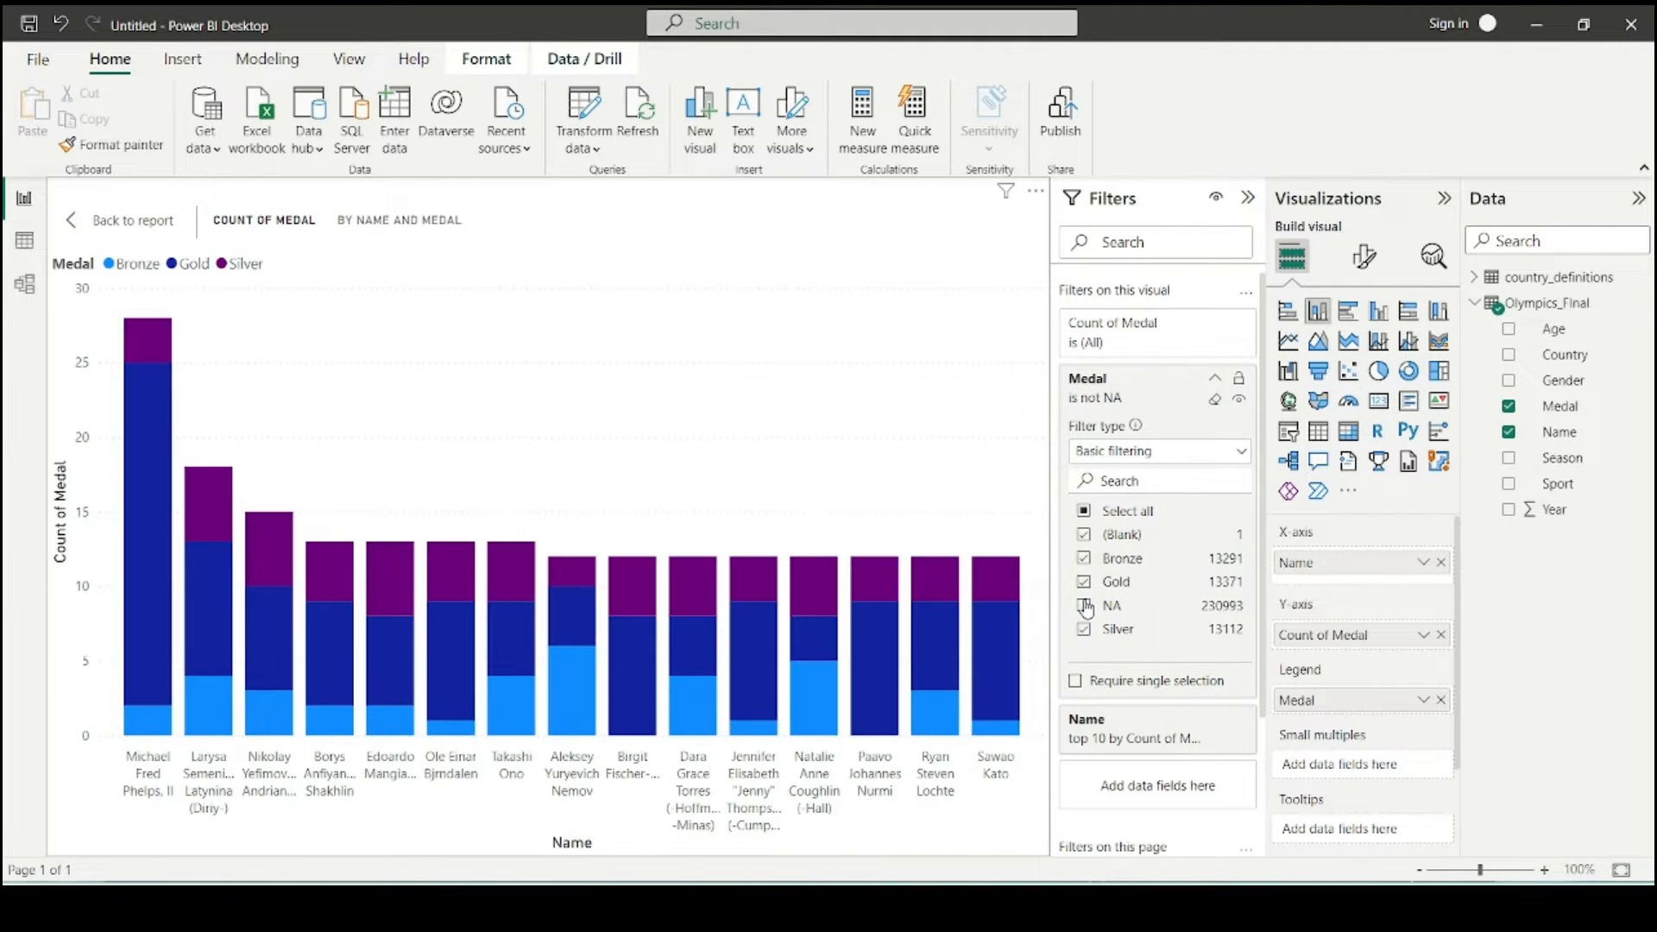
left_click(1086, 535)
left_click(1187, 386)
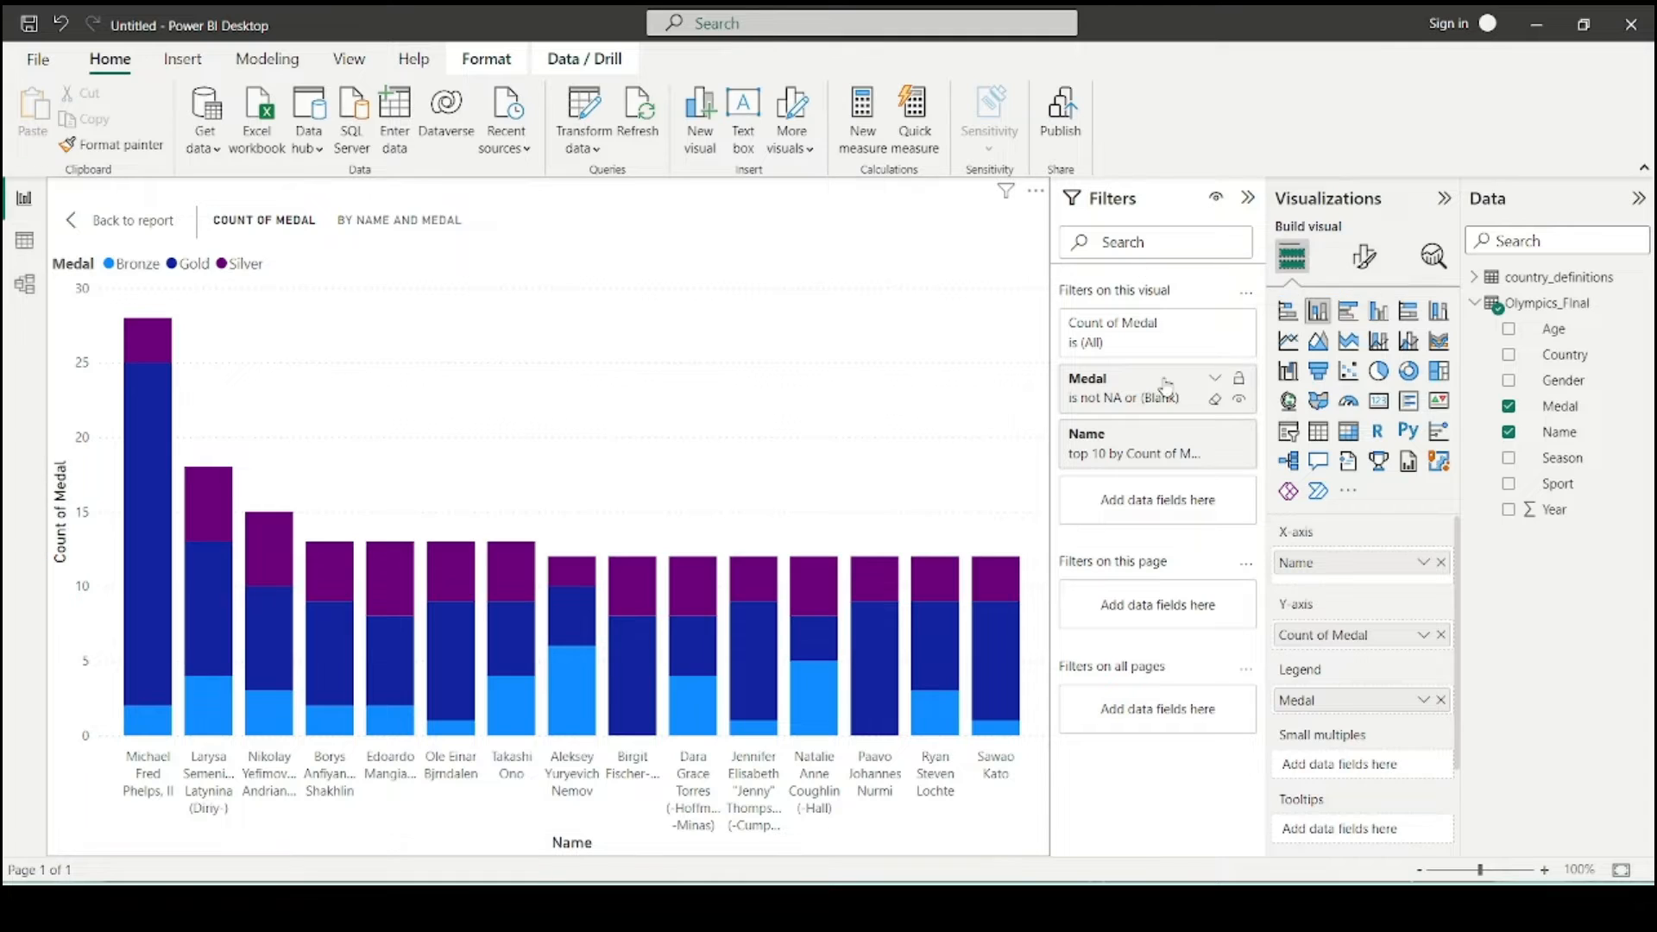
- Turn on data labels for the column chart and check their settings
left_click(1364, 256)
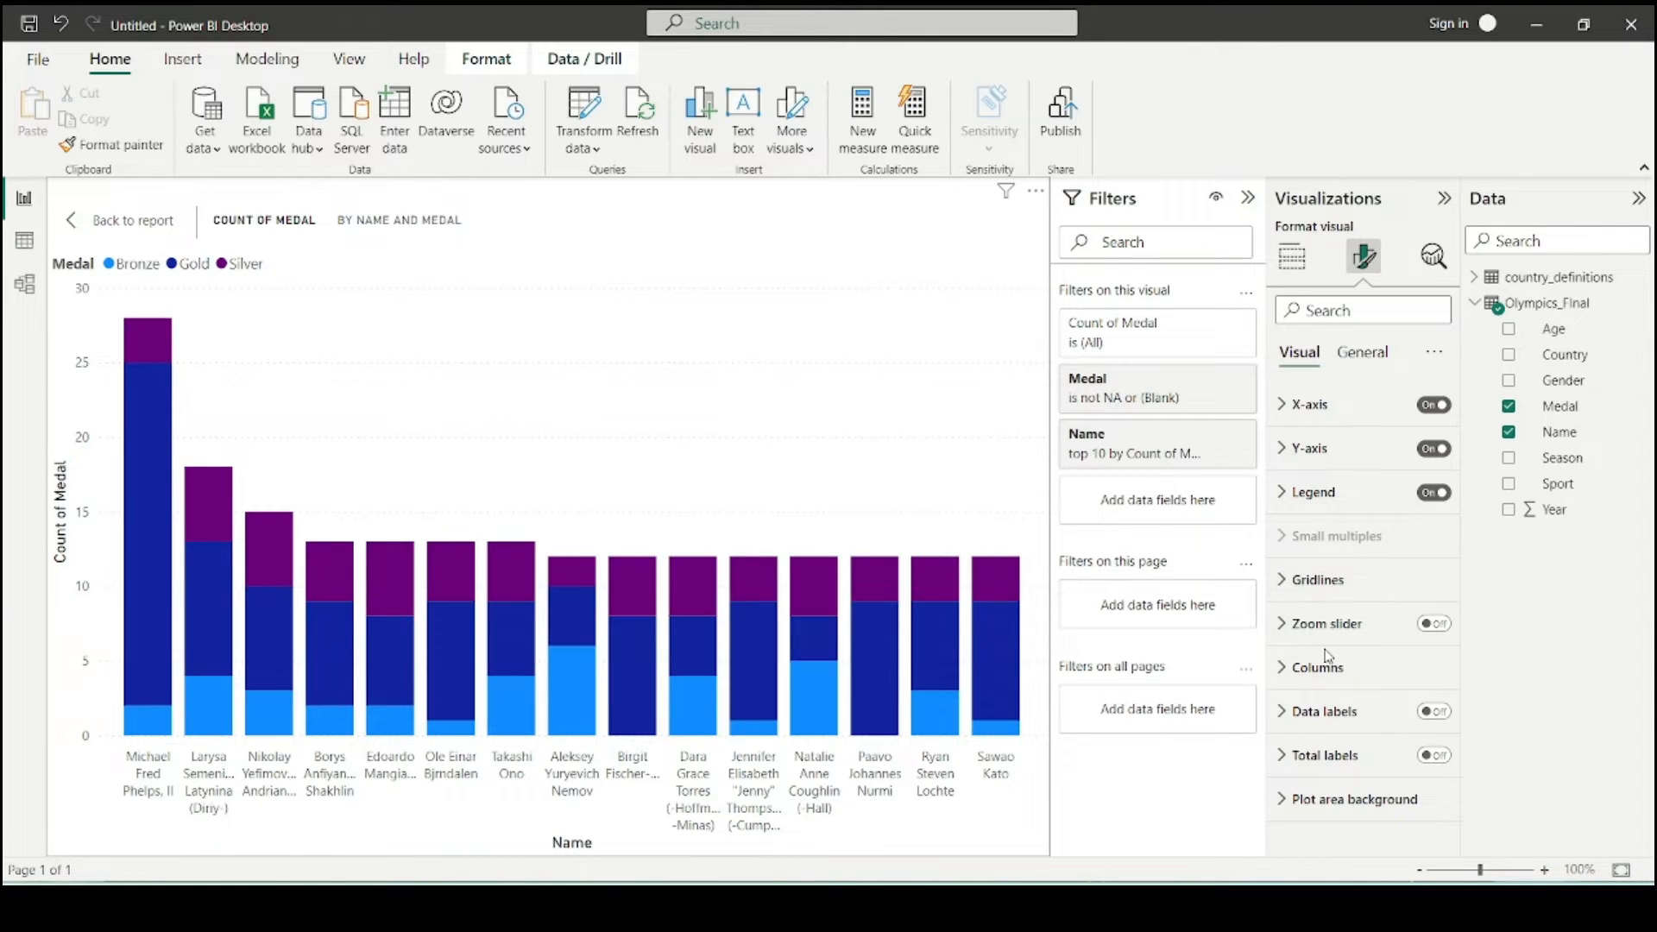
left_click(1436, 713)
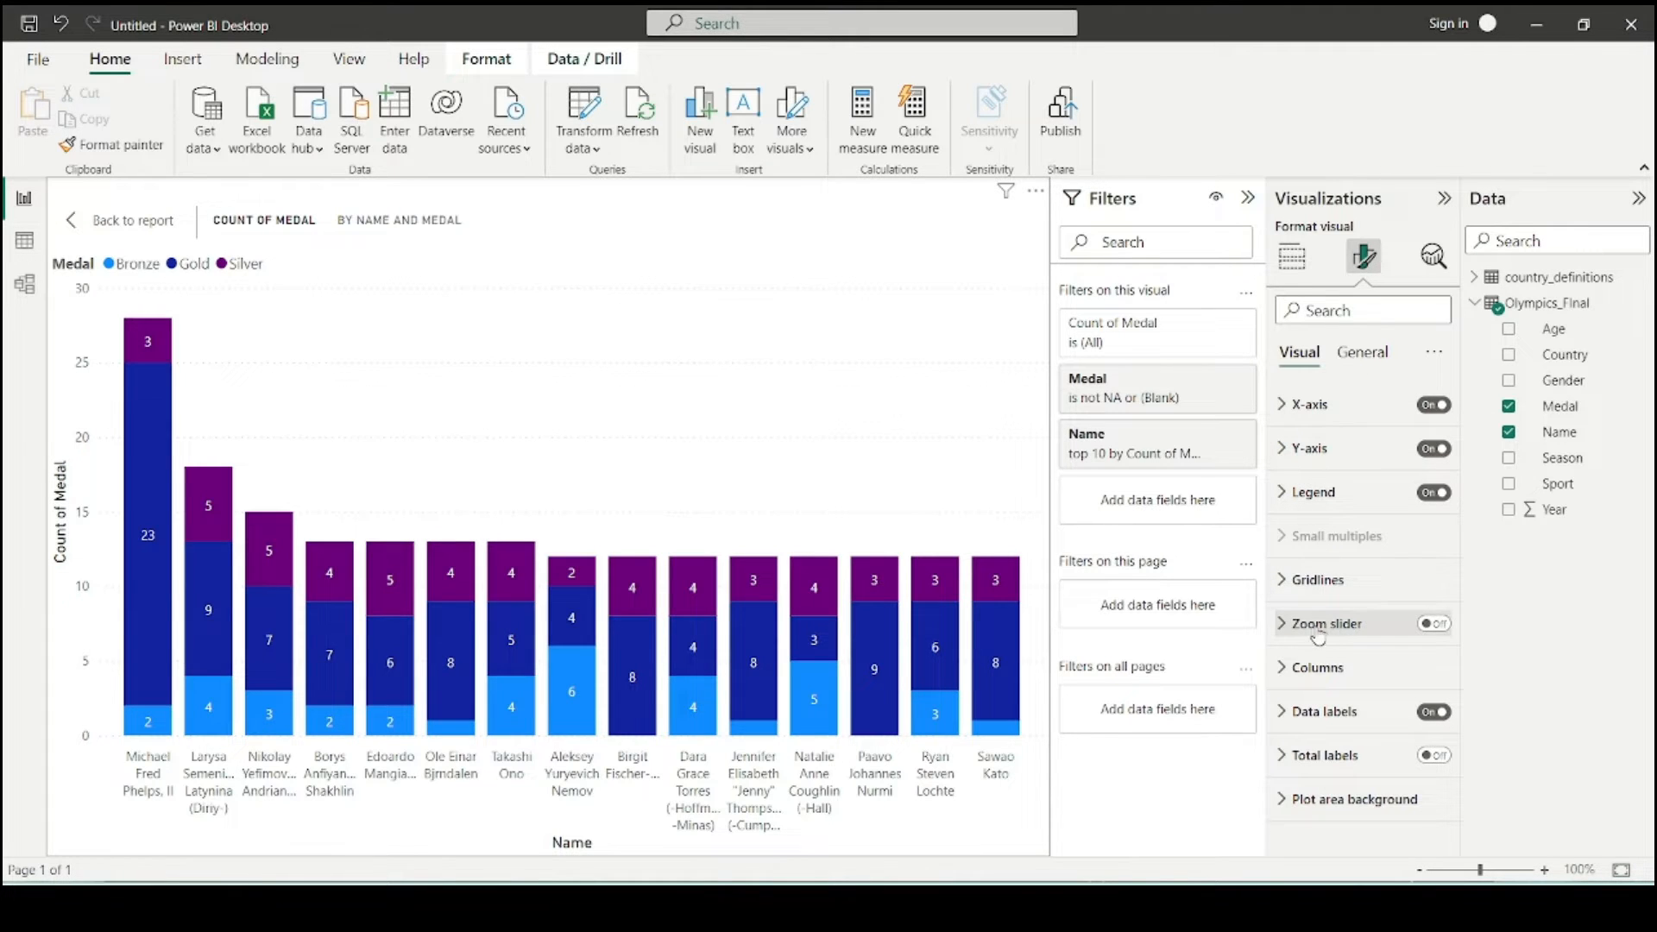
left_click(1299, 714)
scroll(1320, 676, "down", 3)
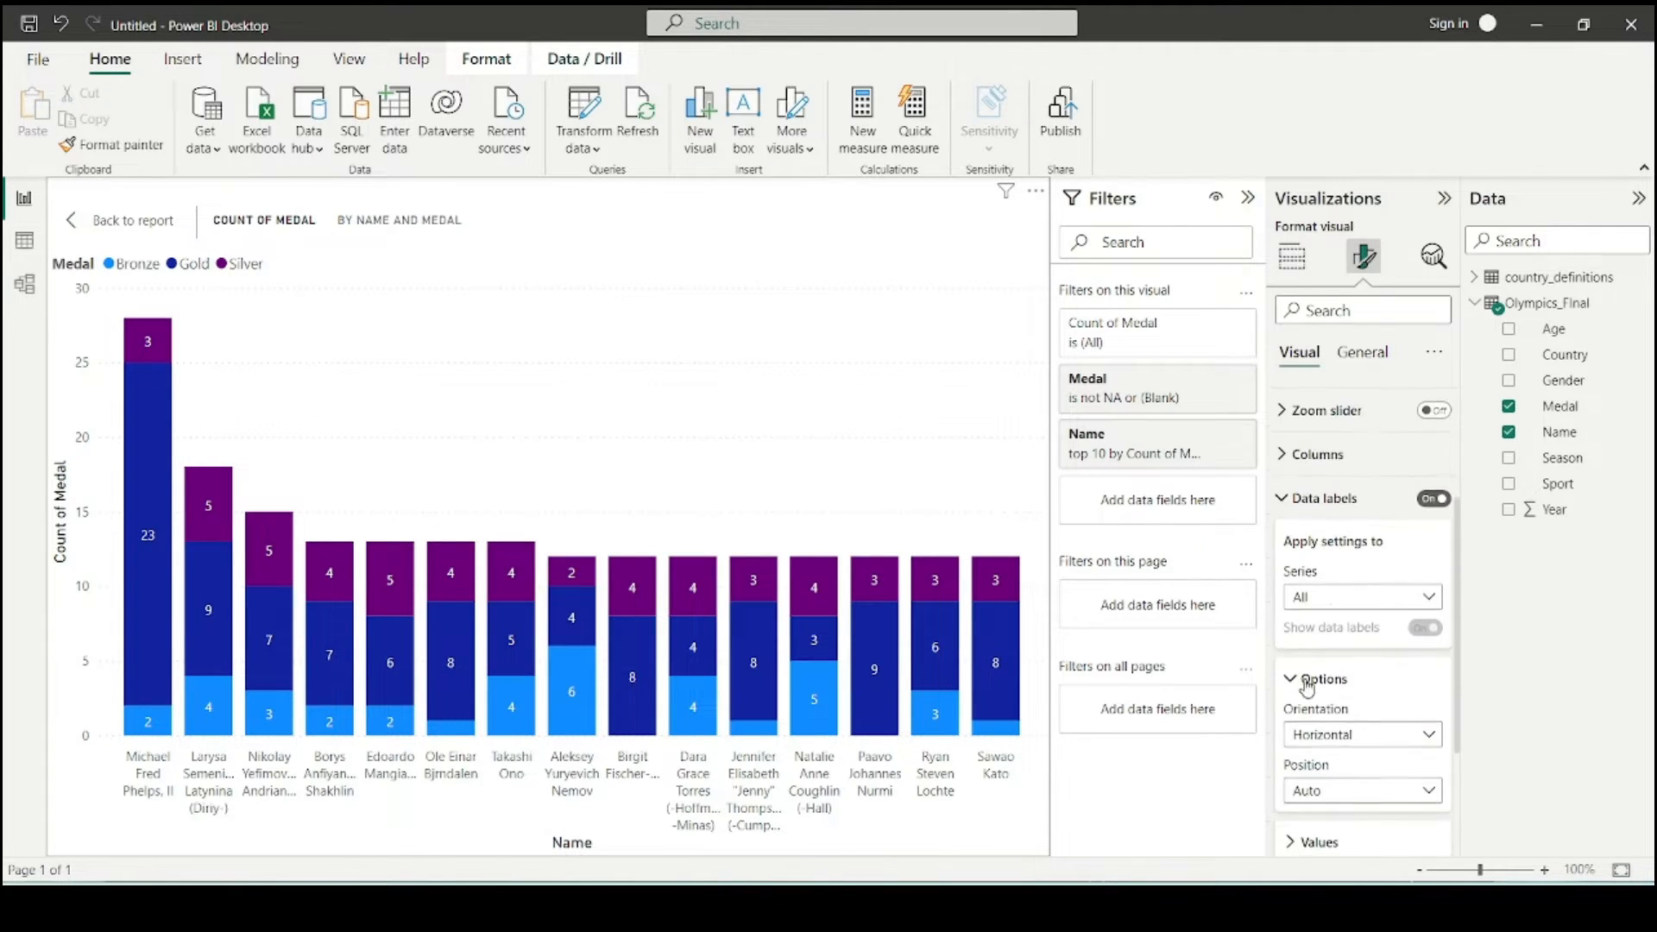
left_click(1301, 565)
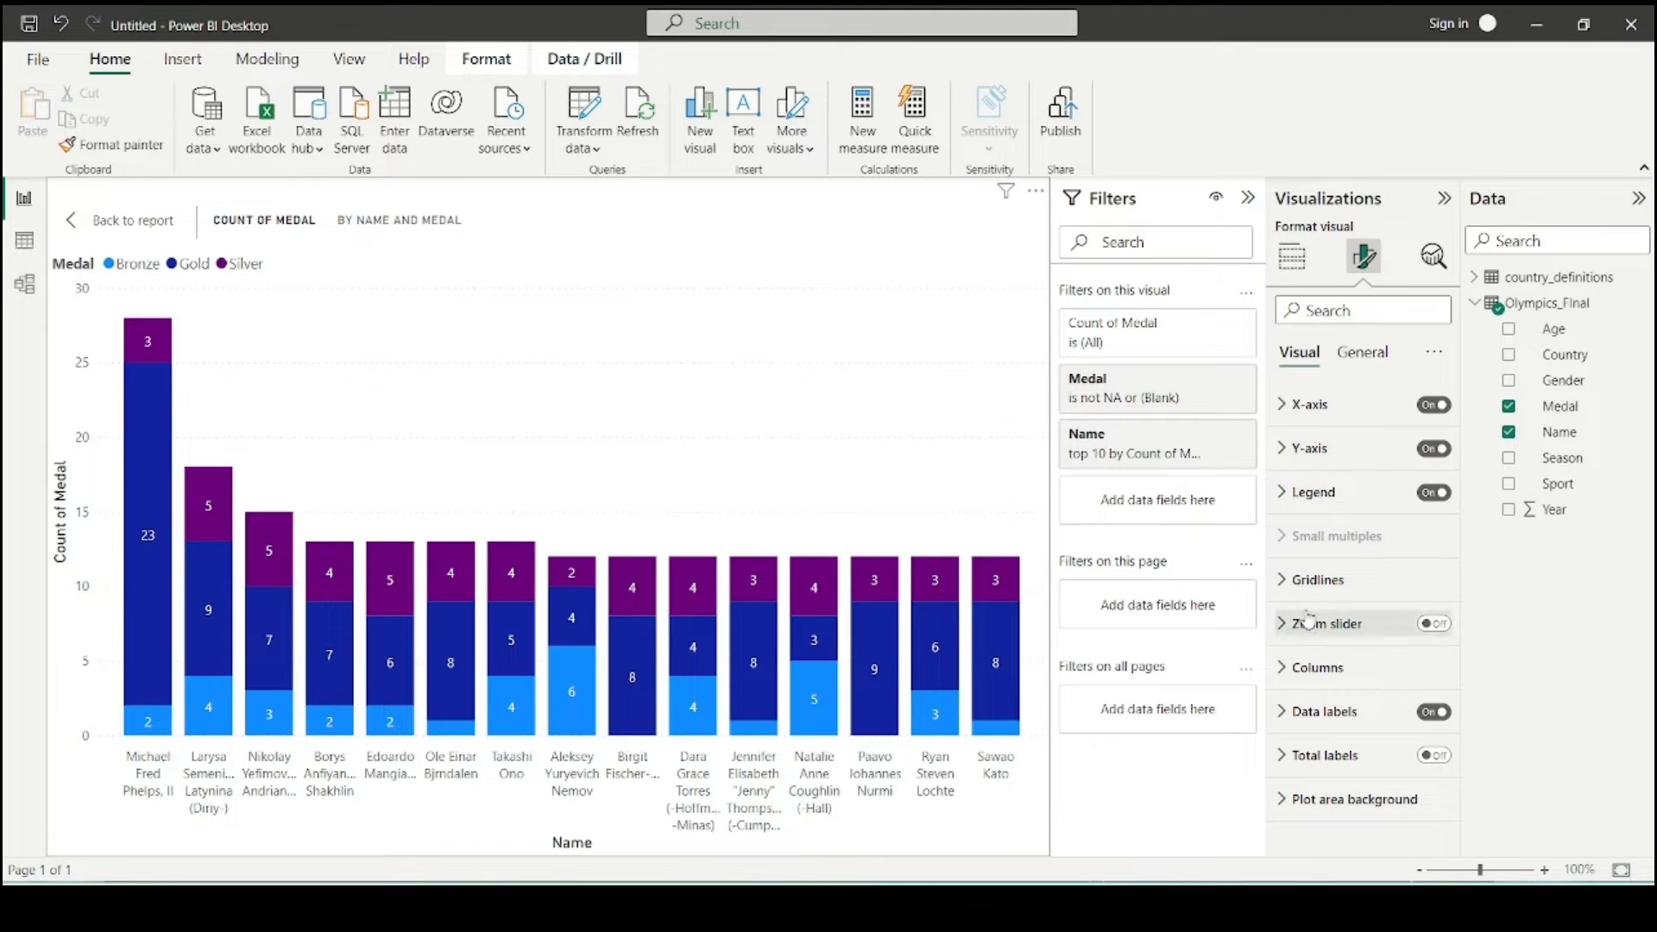
- Set the column colors to brown for Bronze, yellow for Gold and grey for Silver
left_click(1303, 671)
scroll(1311, 655, "down", 3)
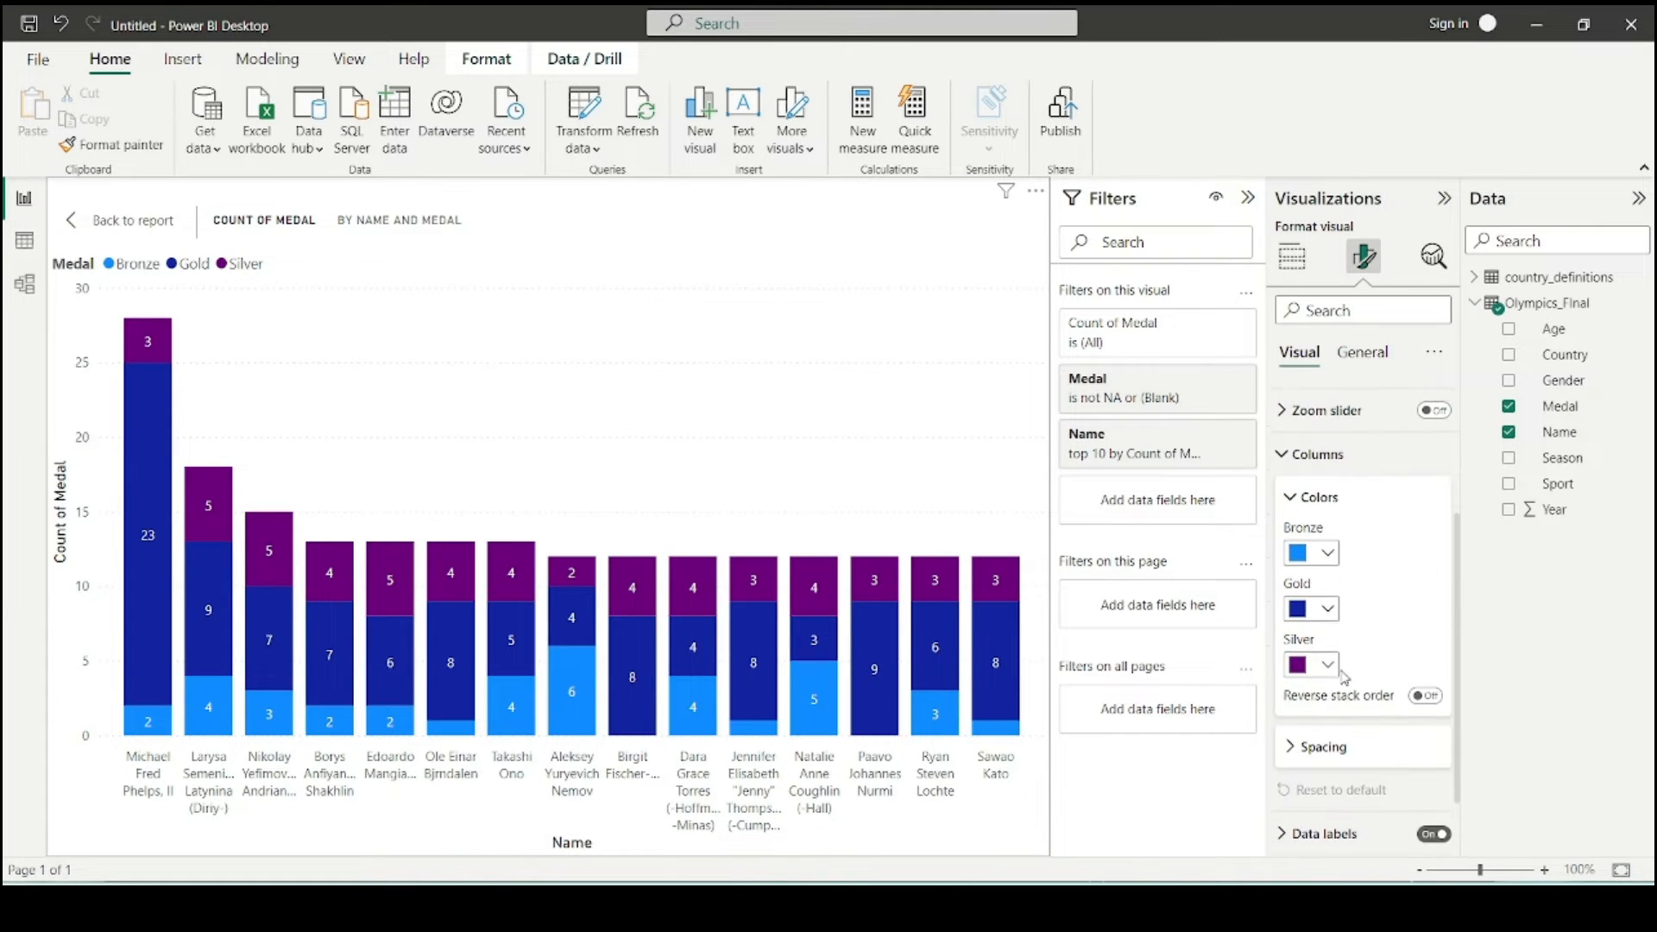
left_click(1327, 554)
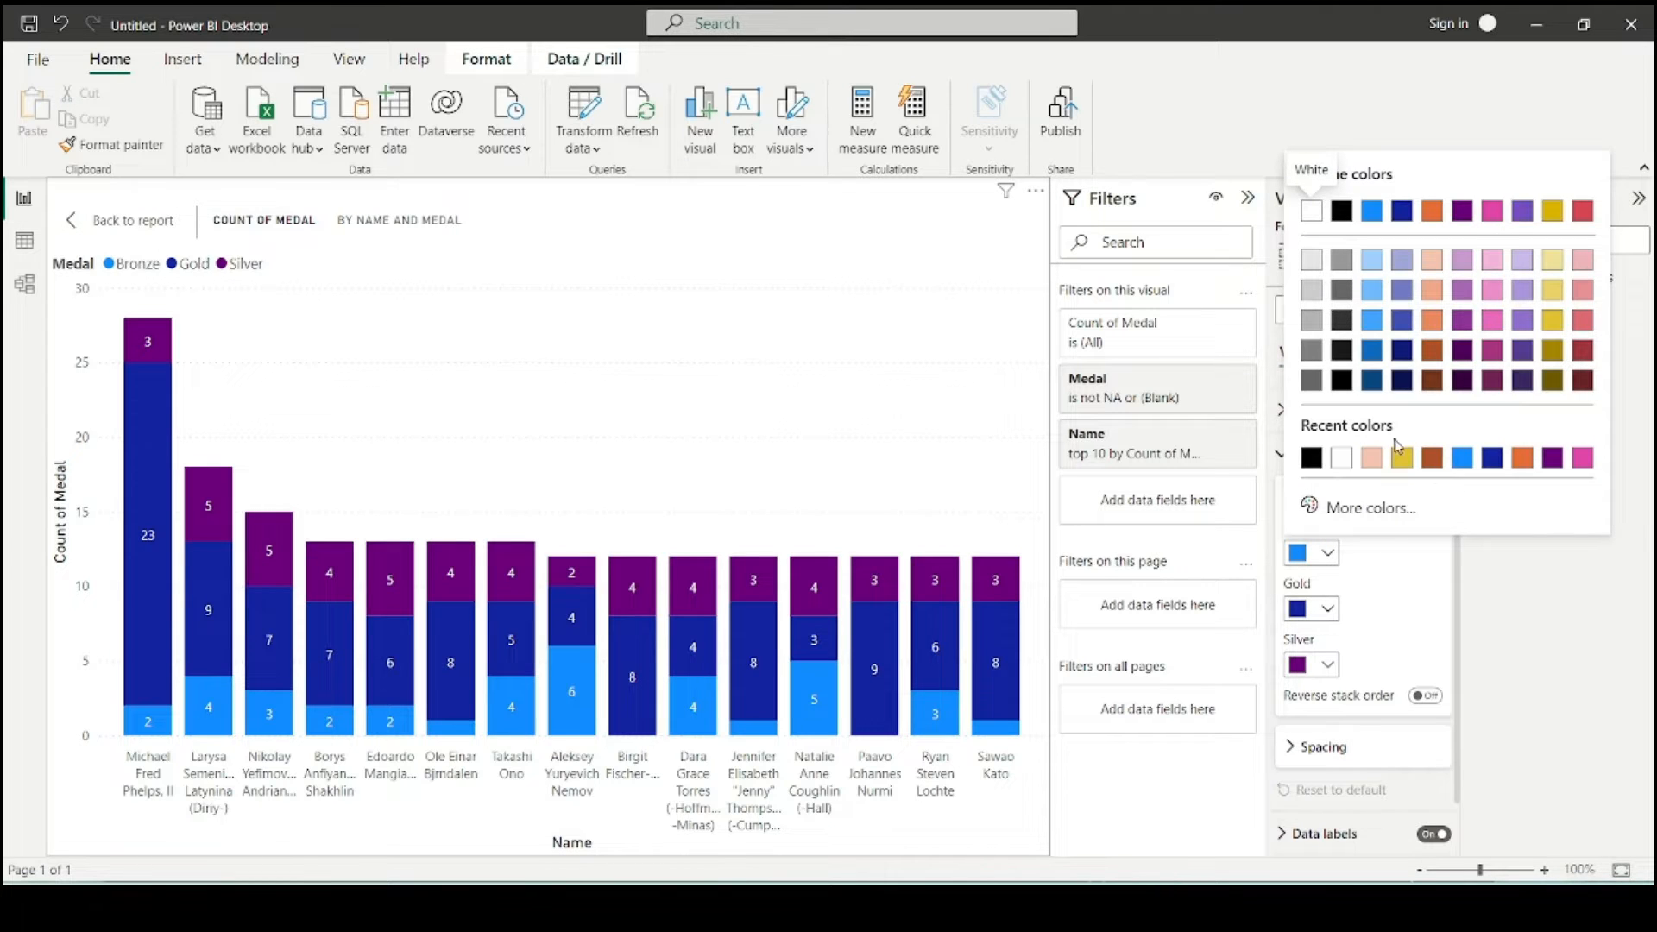
left_click(1435, 359)
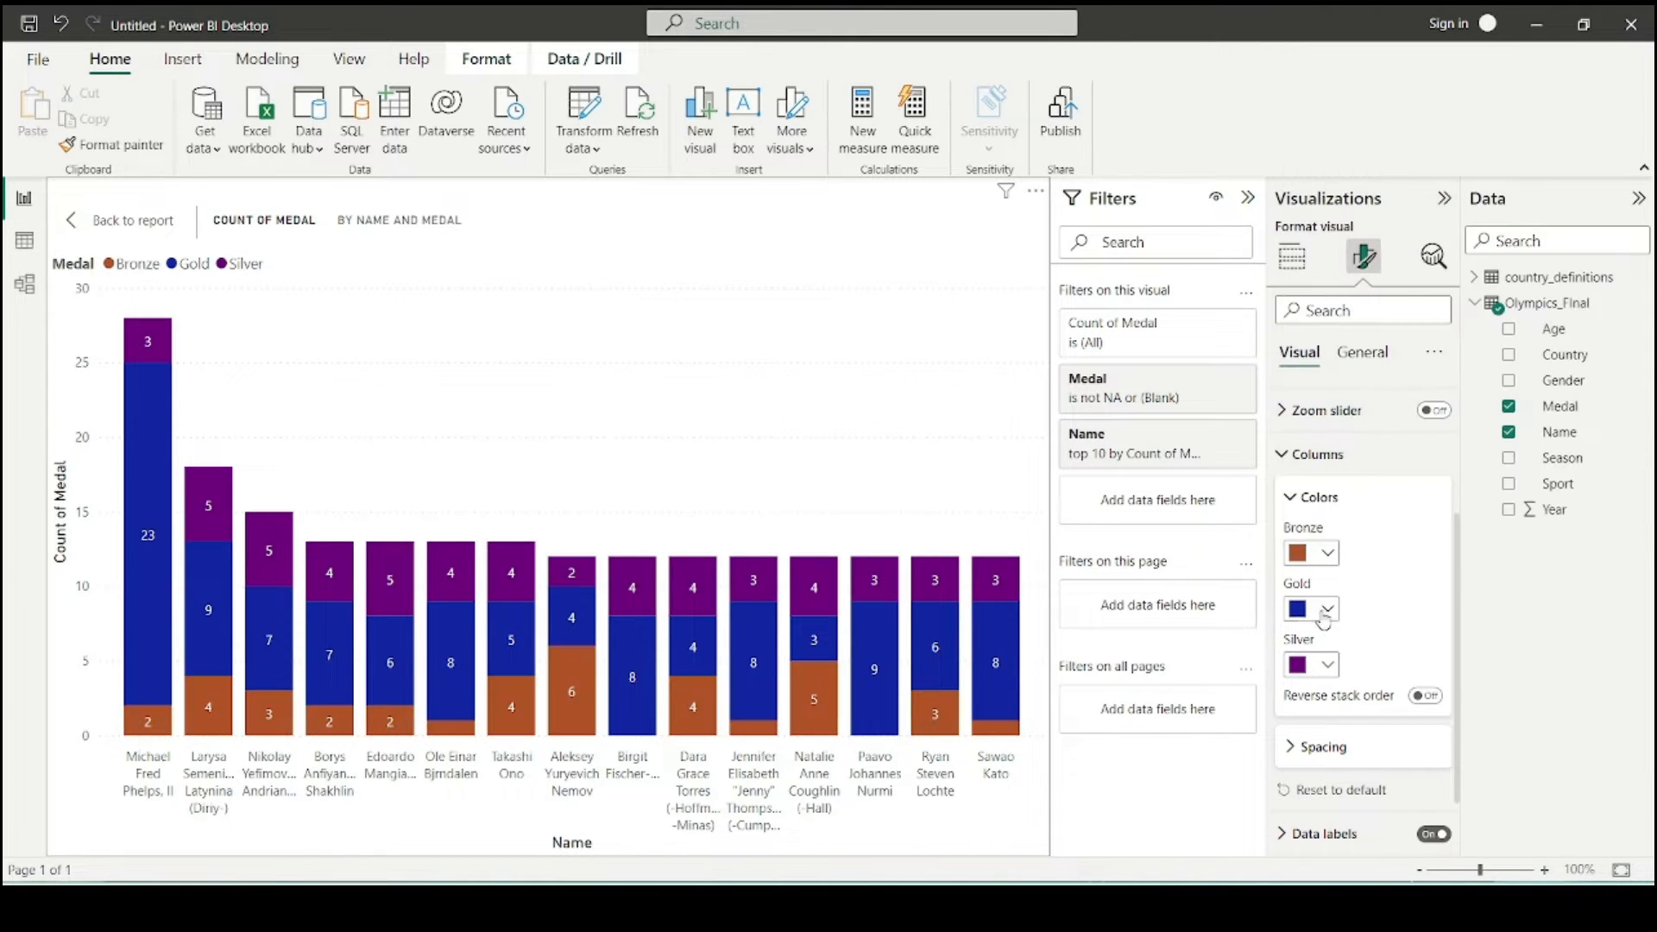
left_click(1327, 609)
left_click(1552, 376)
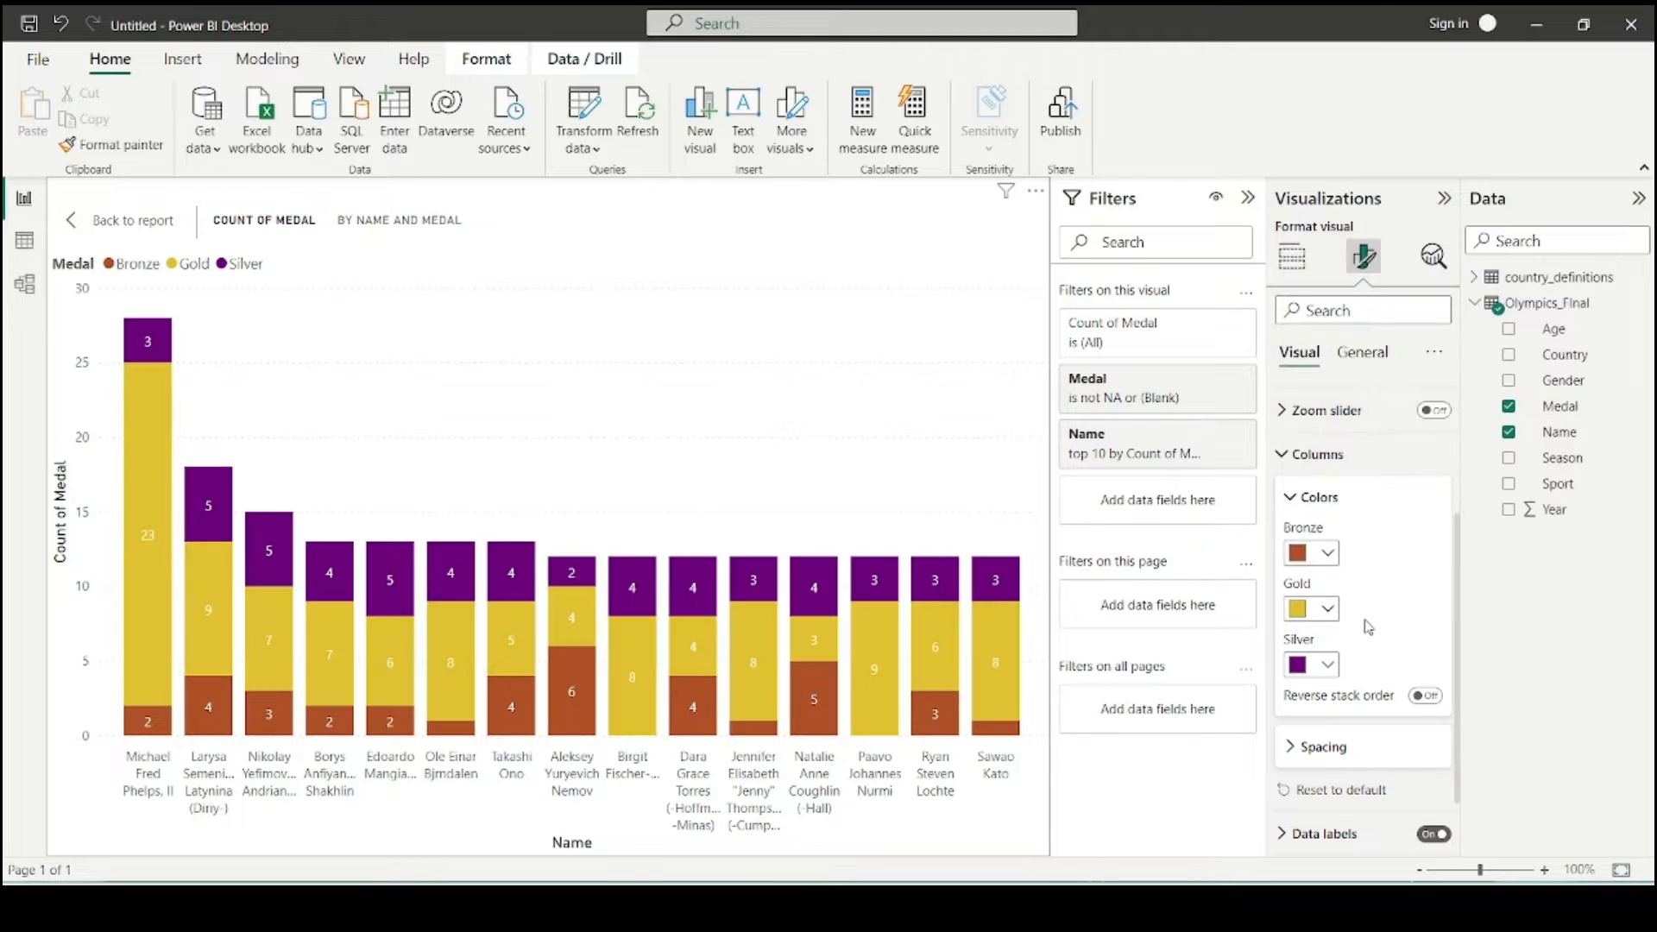
left_click(1325, 665)
left_click(1310, 463)
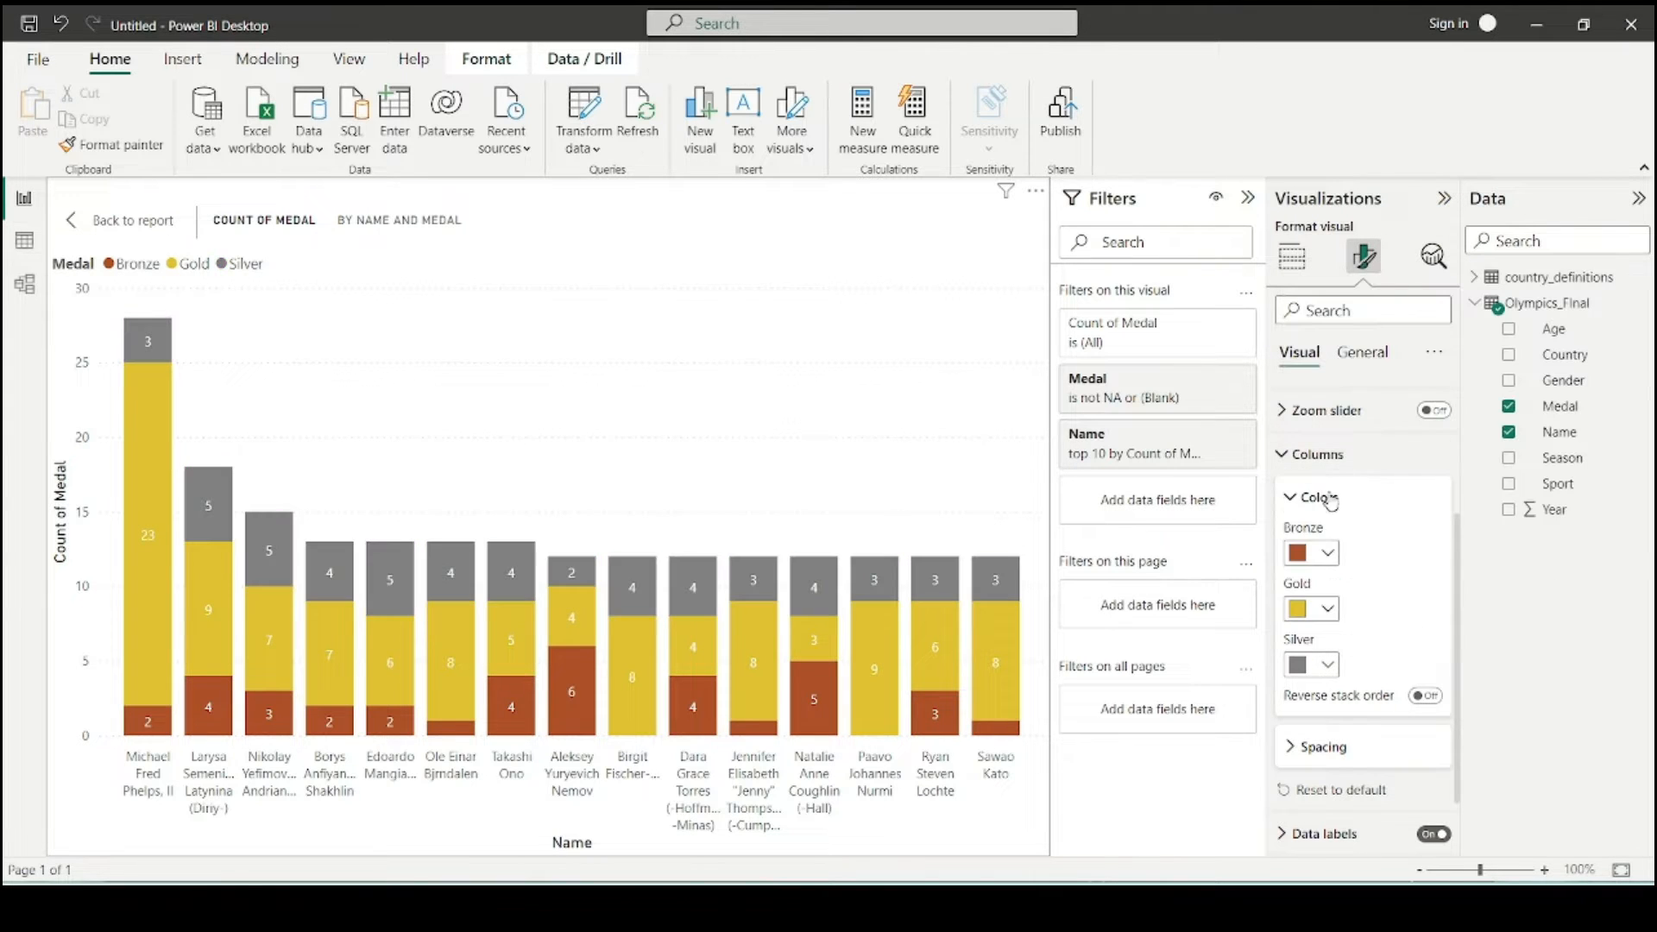
scroll(1370, 598, "down", 2)
scroll(1346, 578, "up", 3)
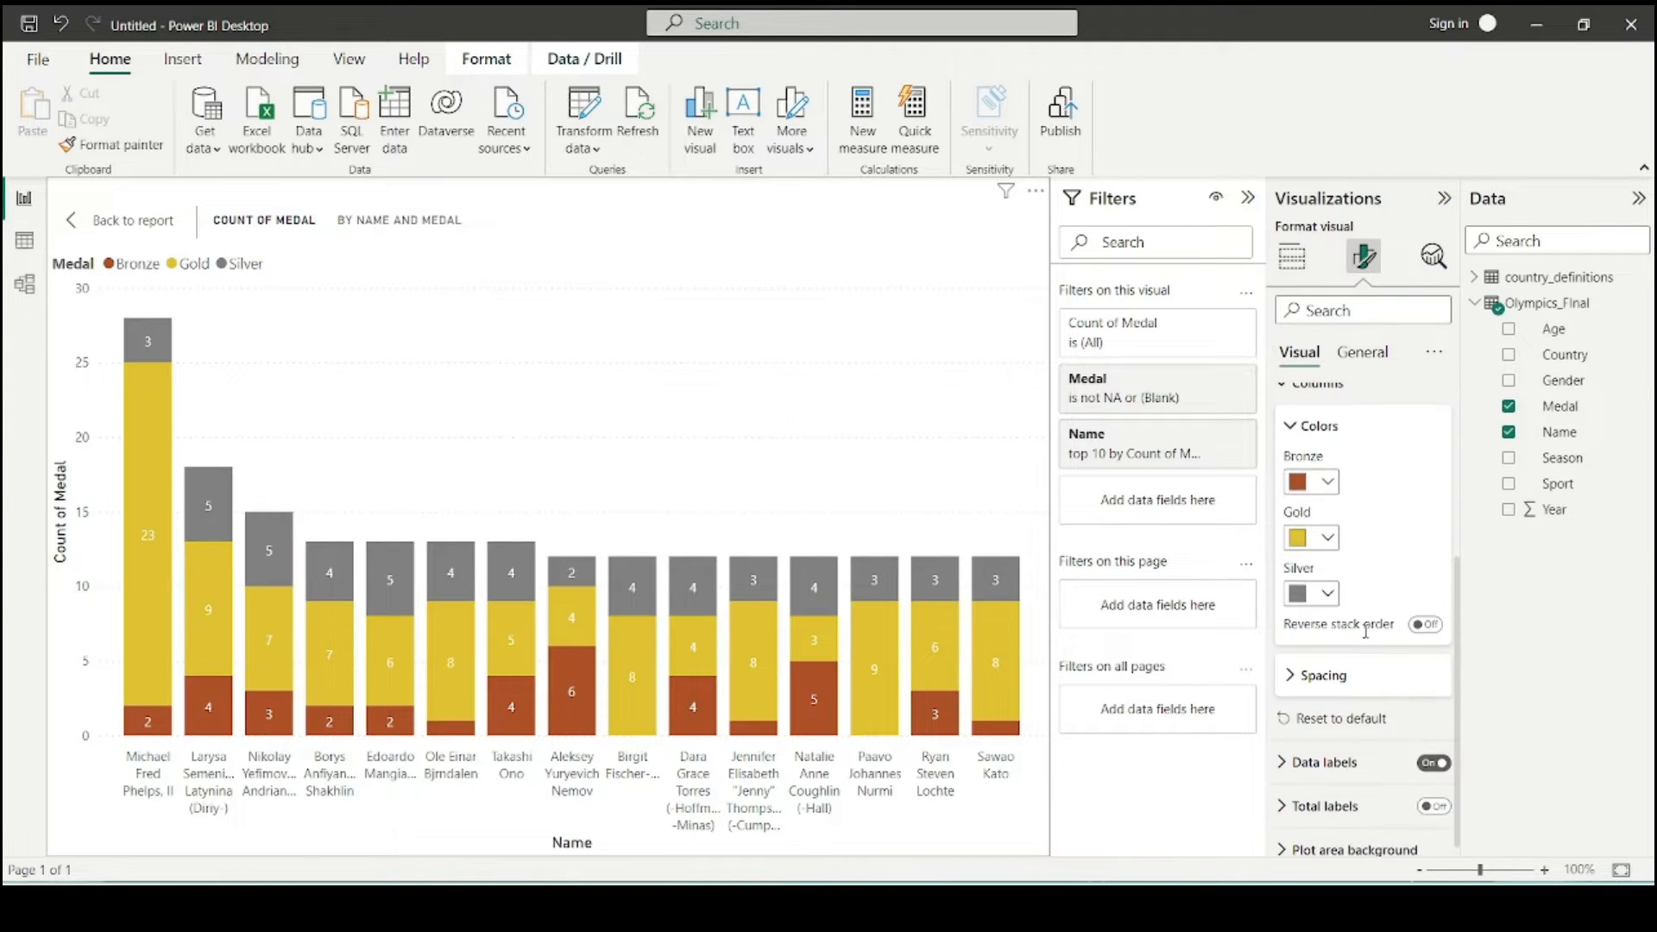
left_click(1308, 527)
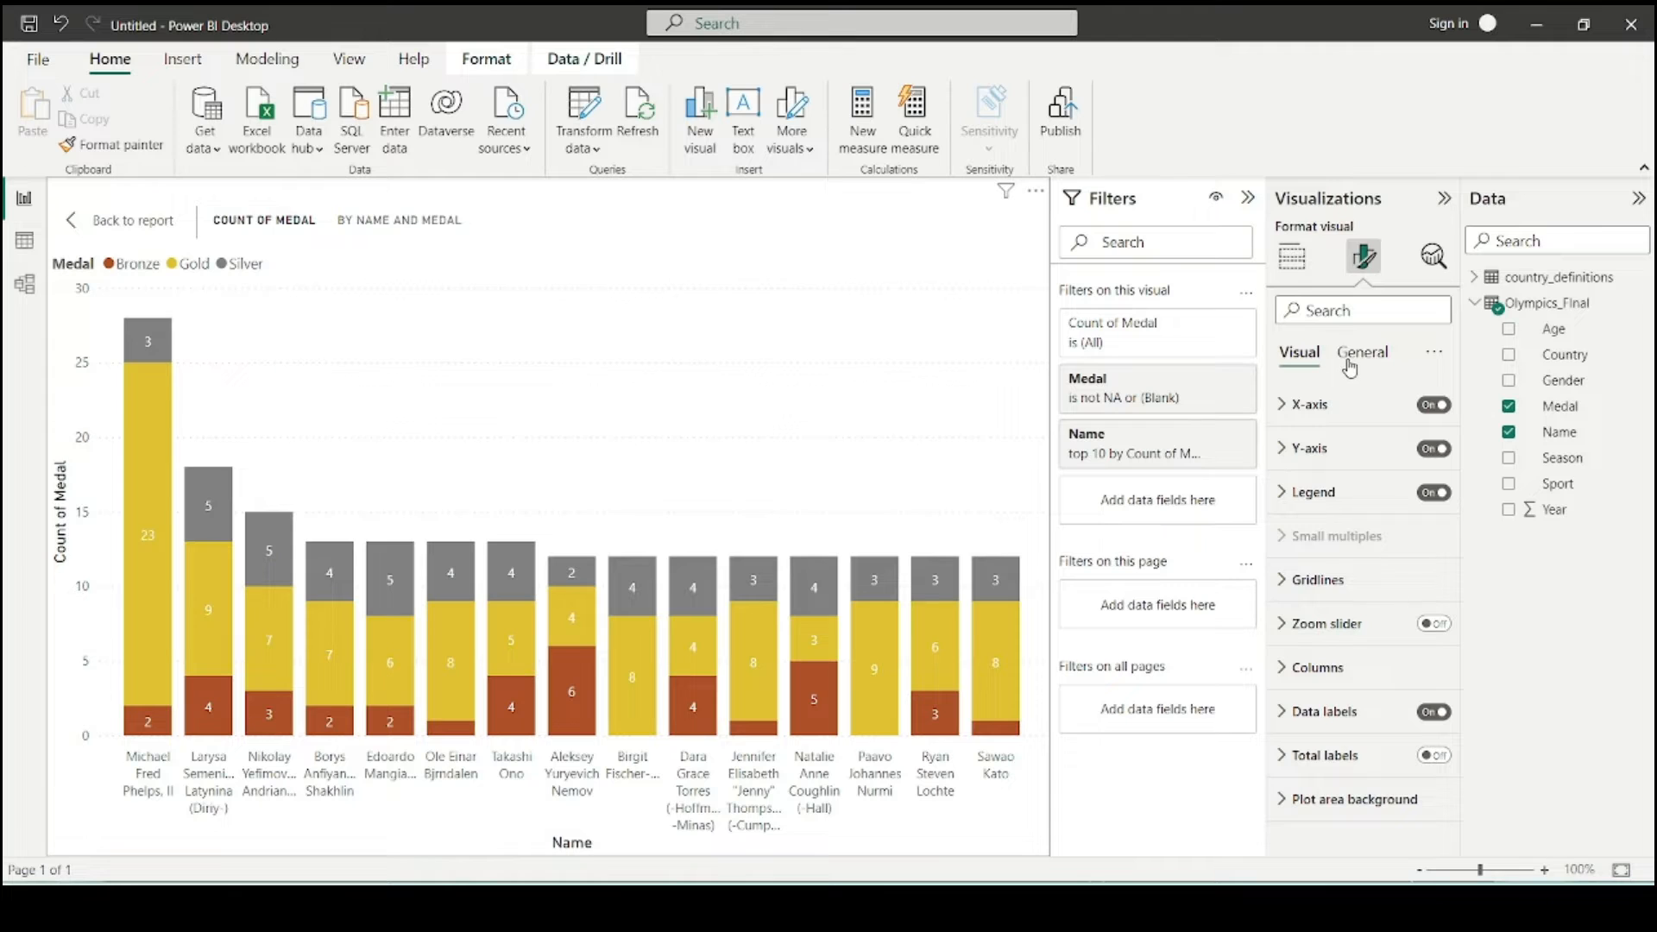
- Change the column chart's title to "Distribution of Medals among 10 Players" and return to the report page
left_click(1355, 368)
left_click(1320, 447)
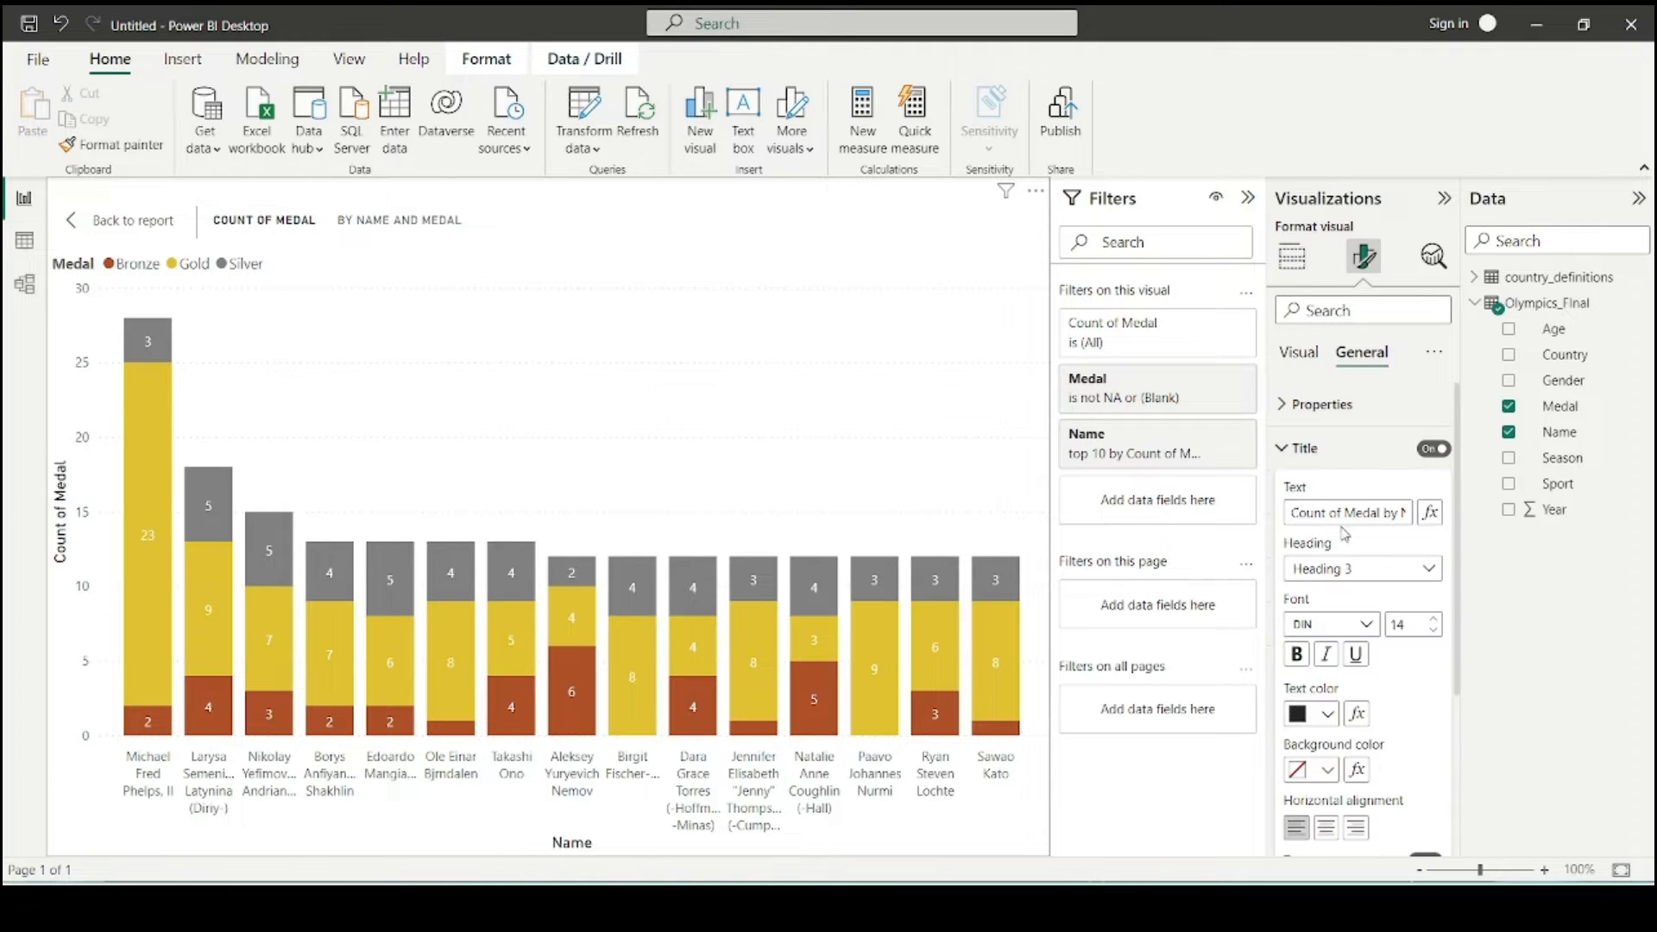
double_click(1362, 513)
key("ctrl+a")
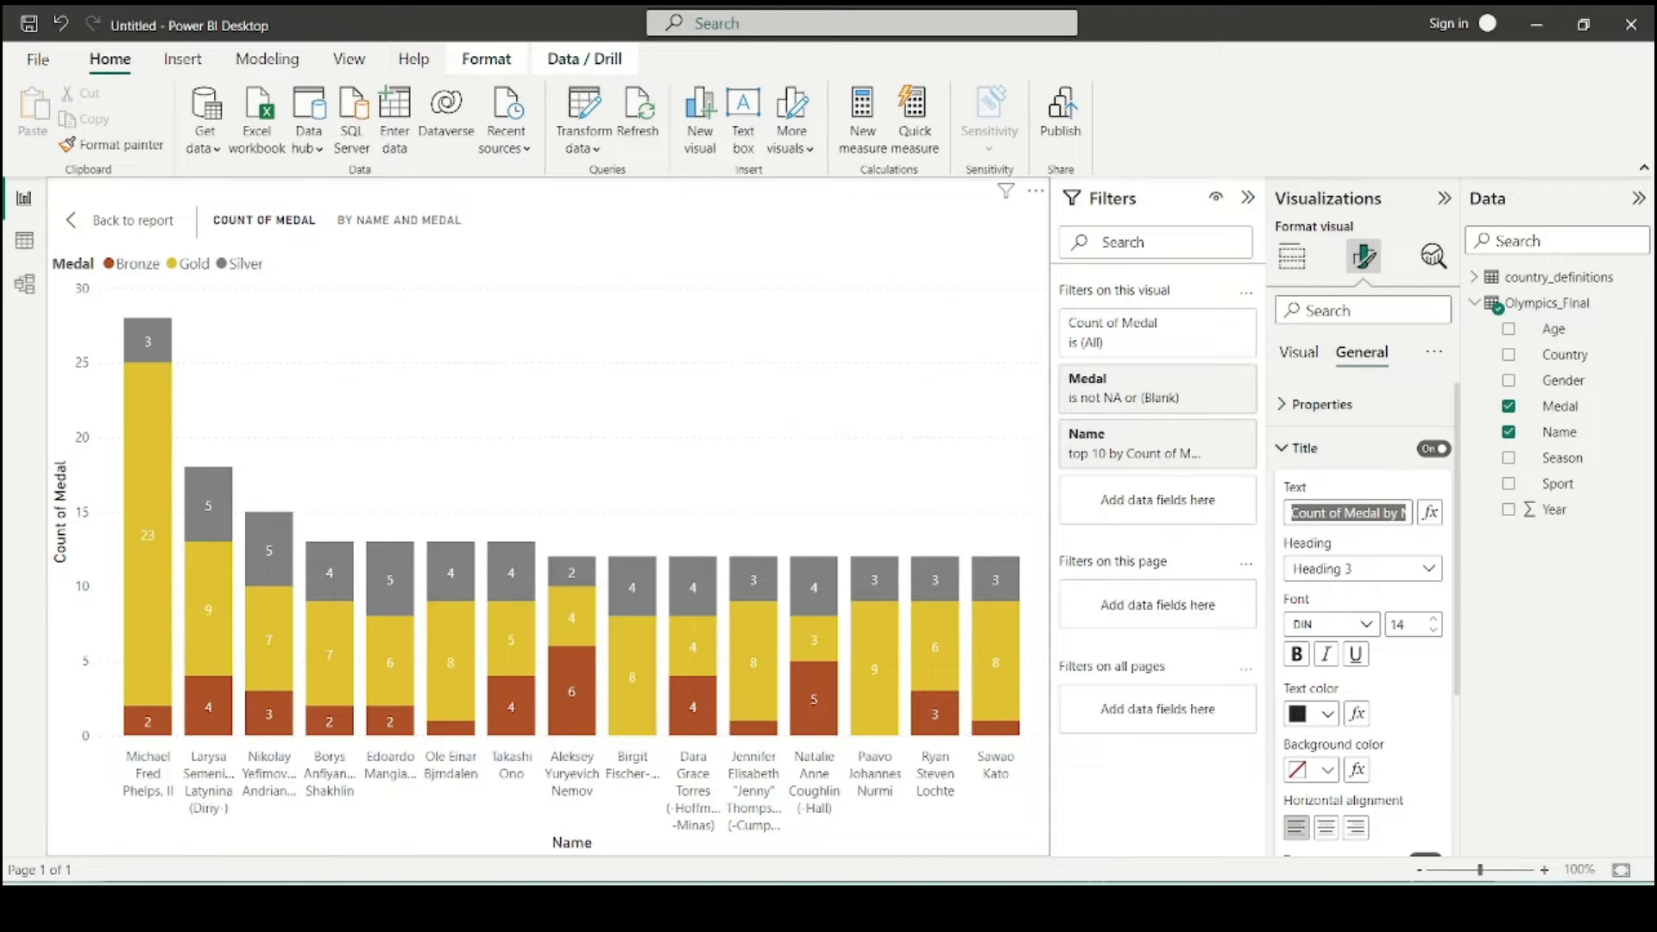
type("Distri")
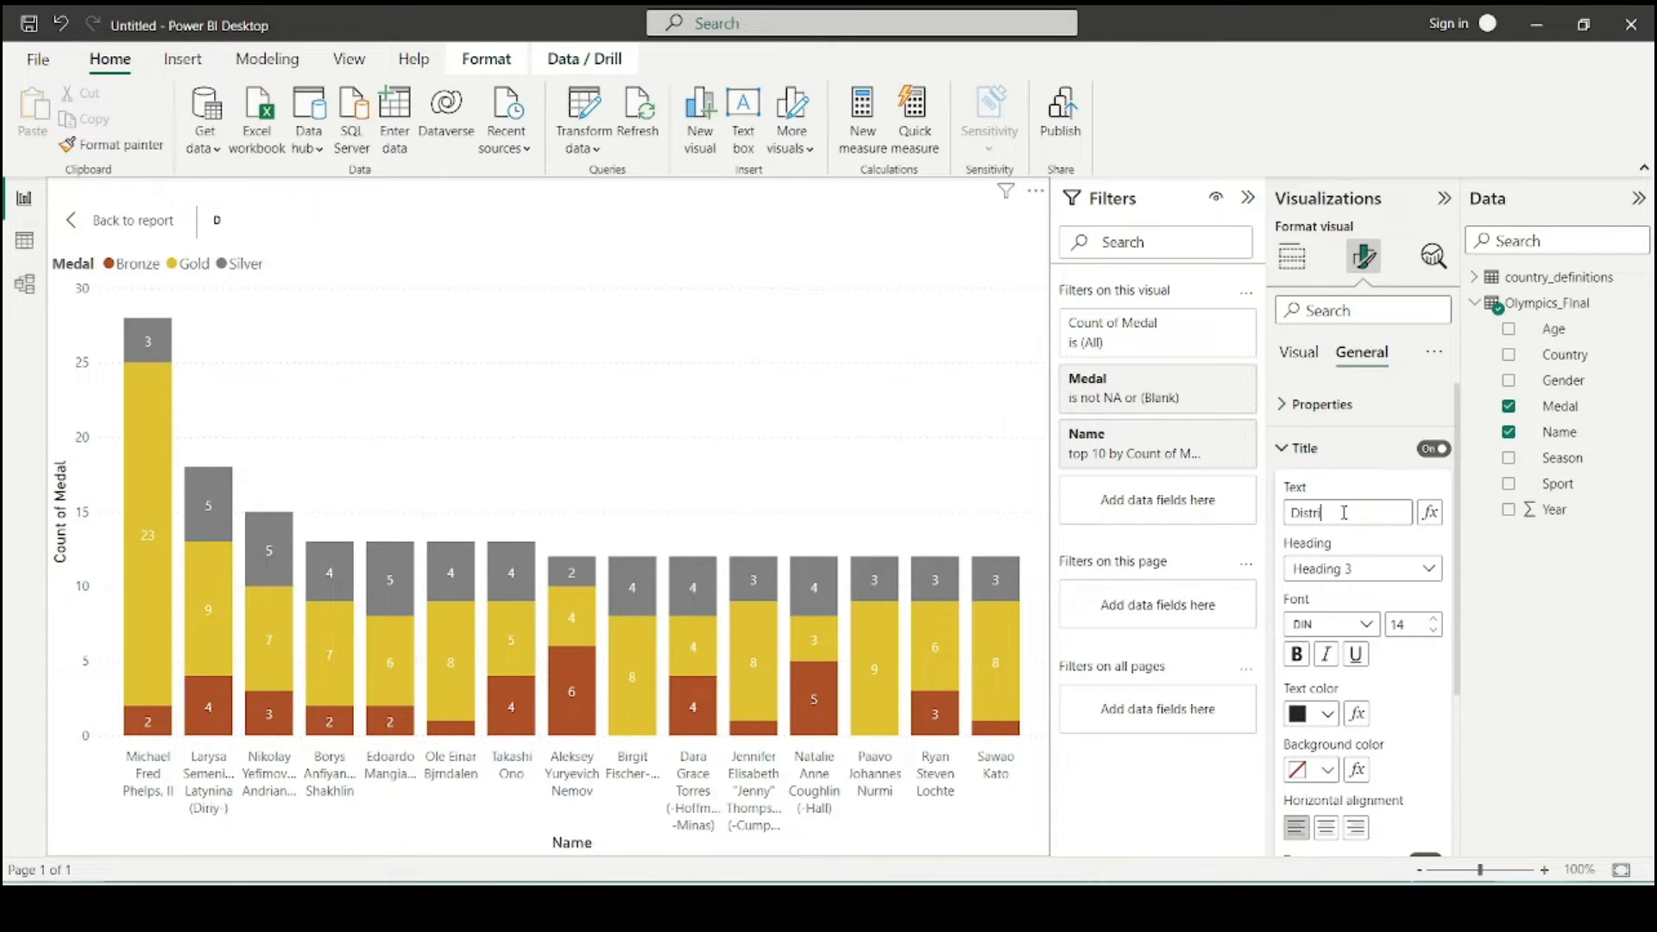
type("bution of Medals")
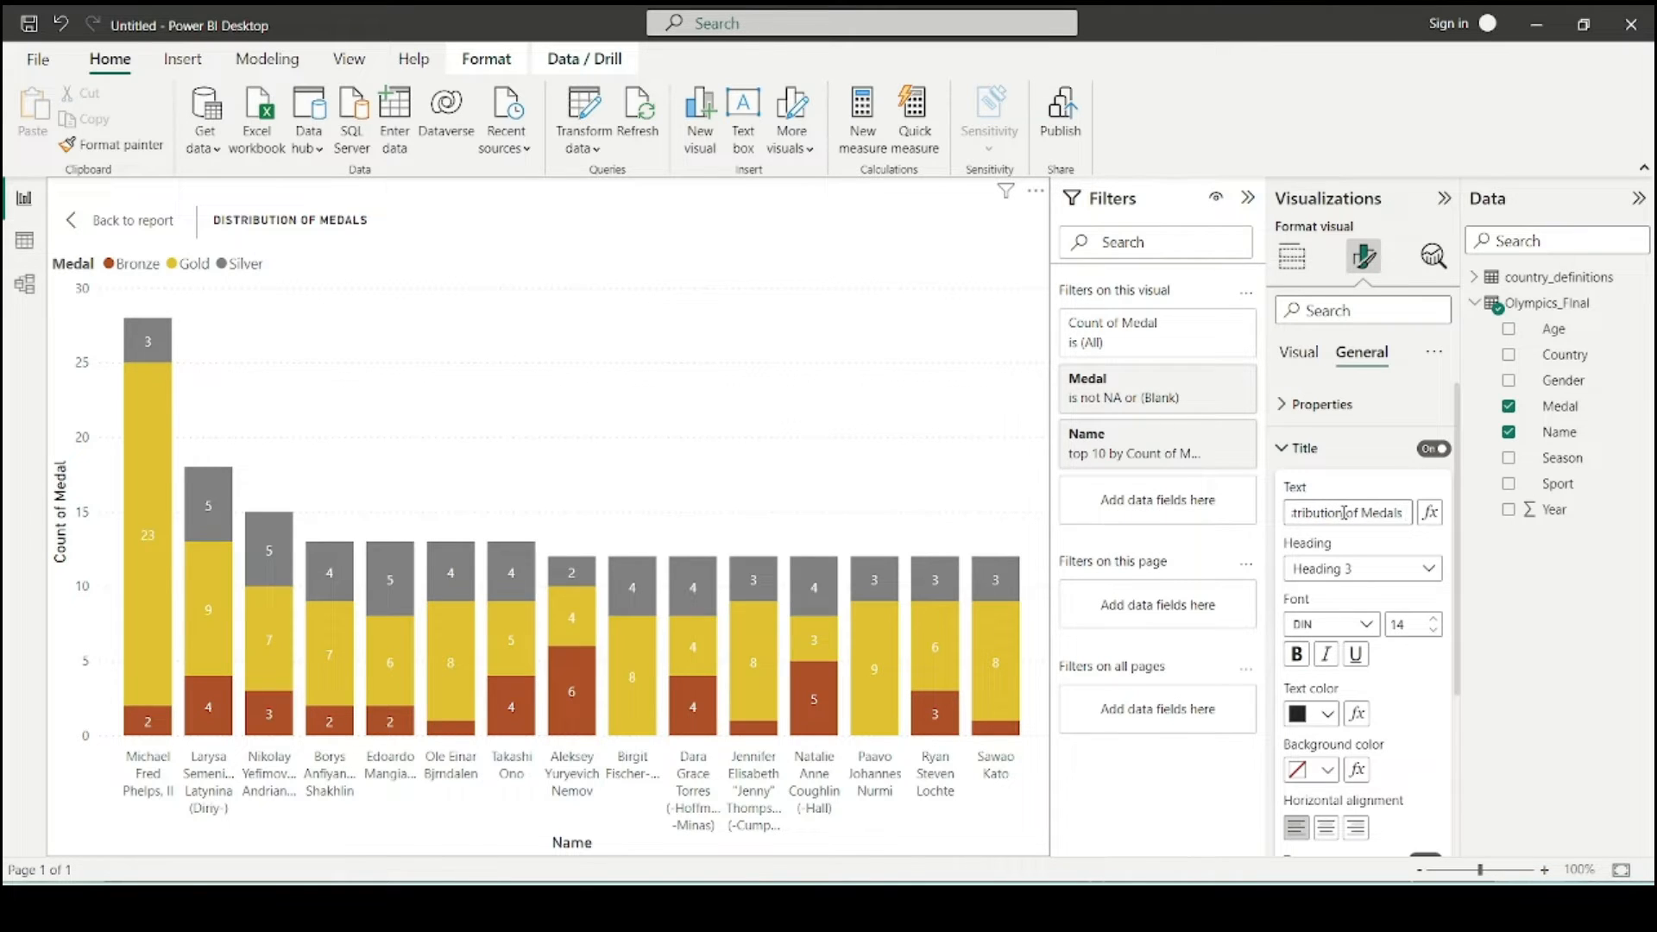
type(" among 10 Players")
left_click(85, 227)
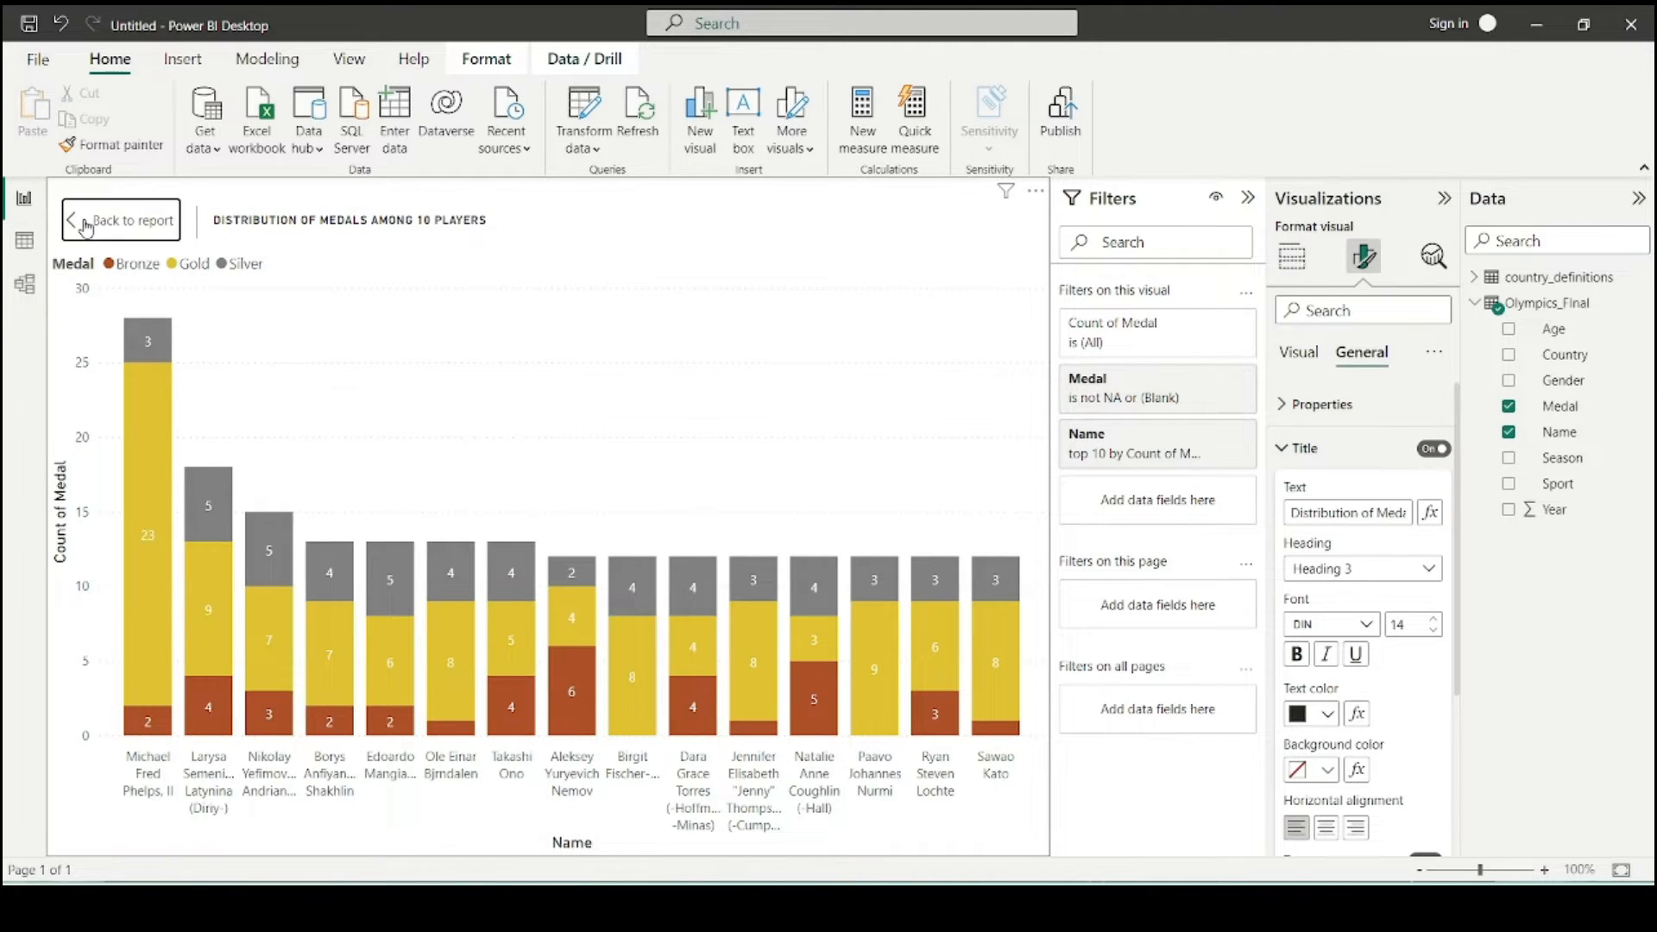
- Enlarge the column chart slightly down to the page edge and position it centred beneath the pie chart and matrix
left_click_drag(781, 517, 473, 526)
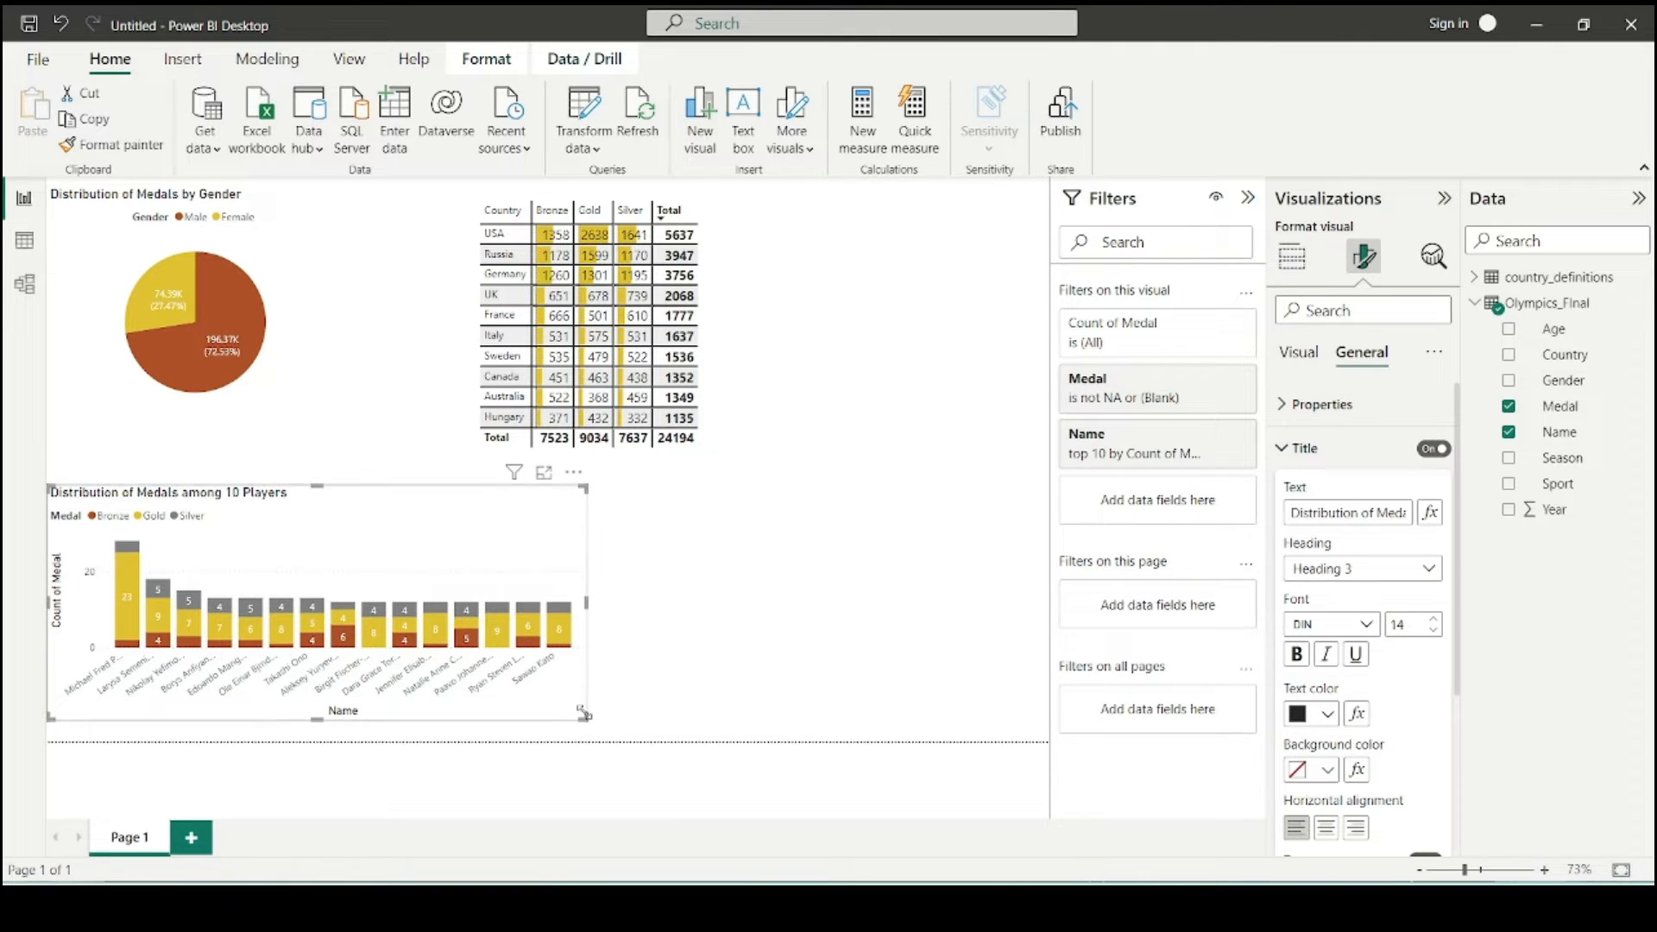
left_click_drag(584, 717, 619, 739)
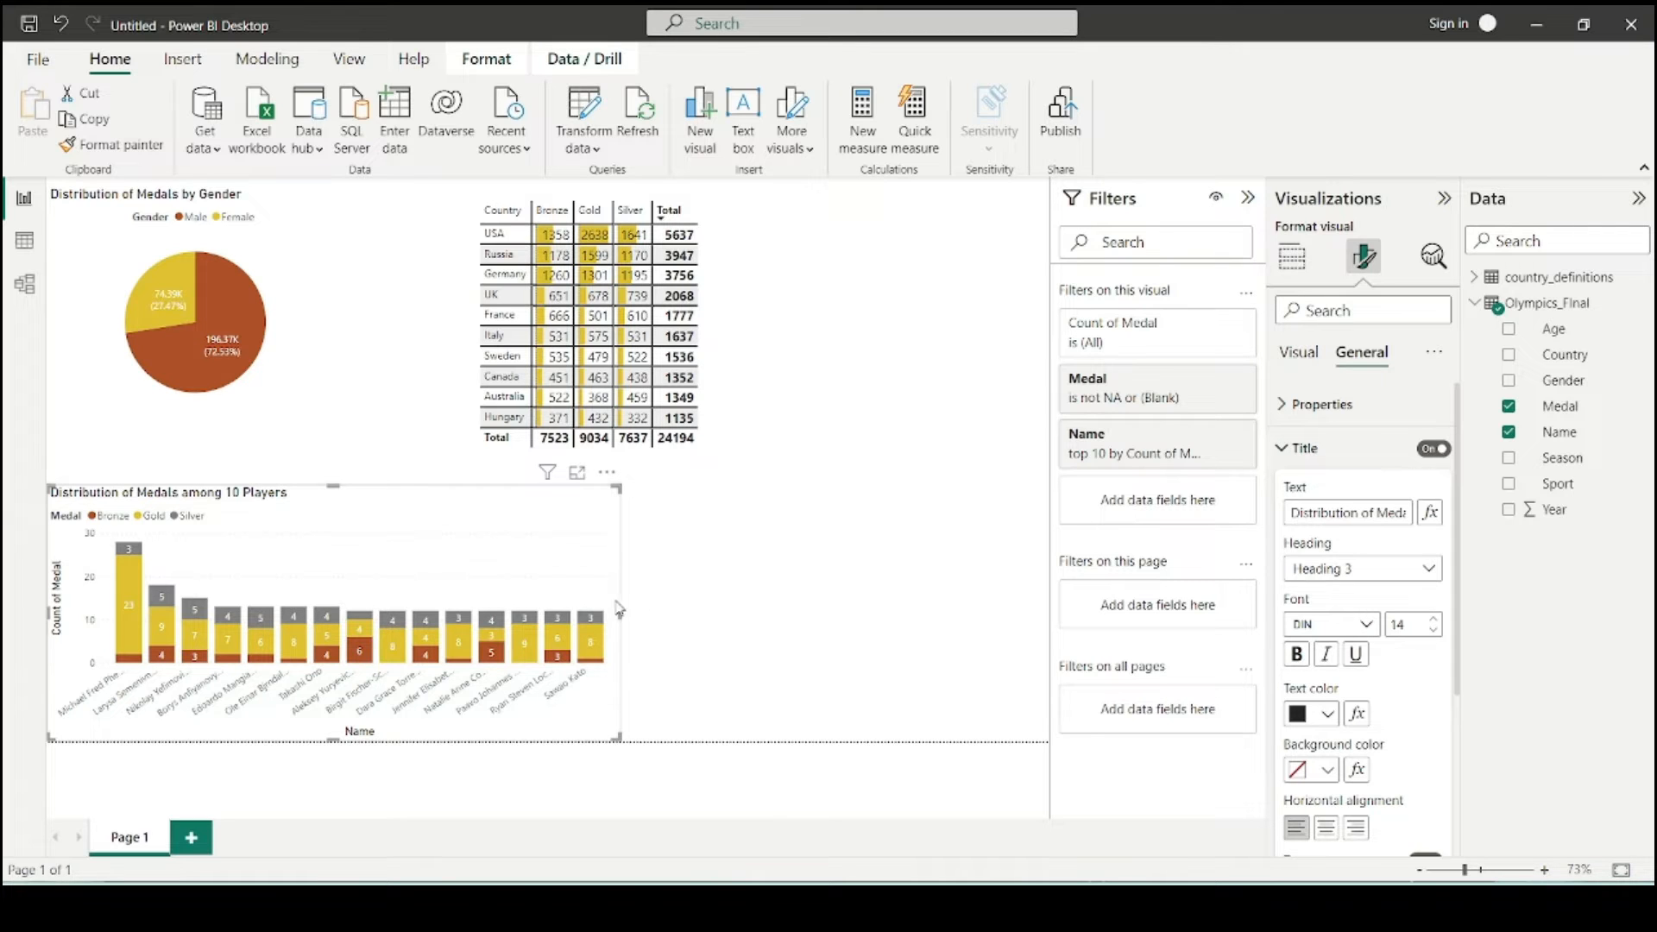
left_click(709, 552)
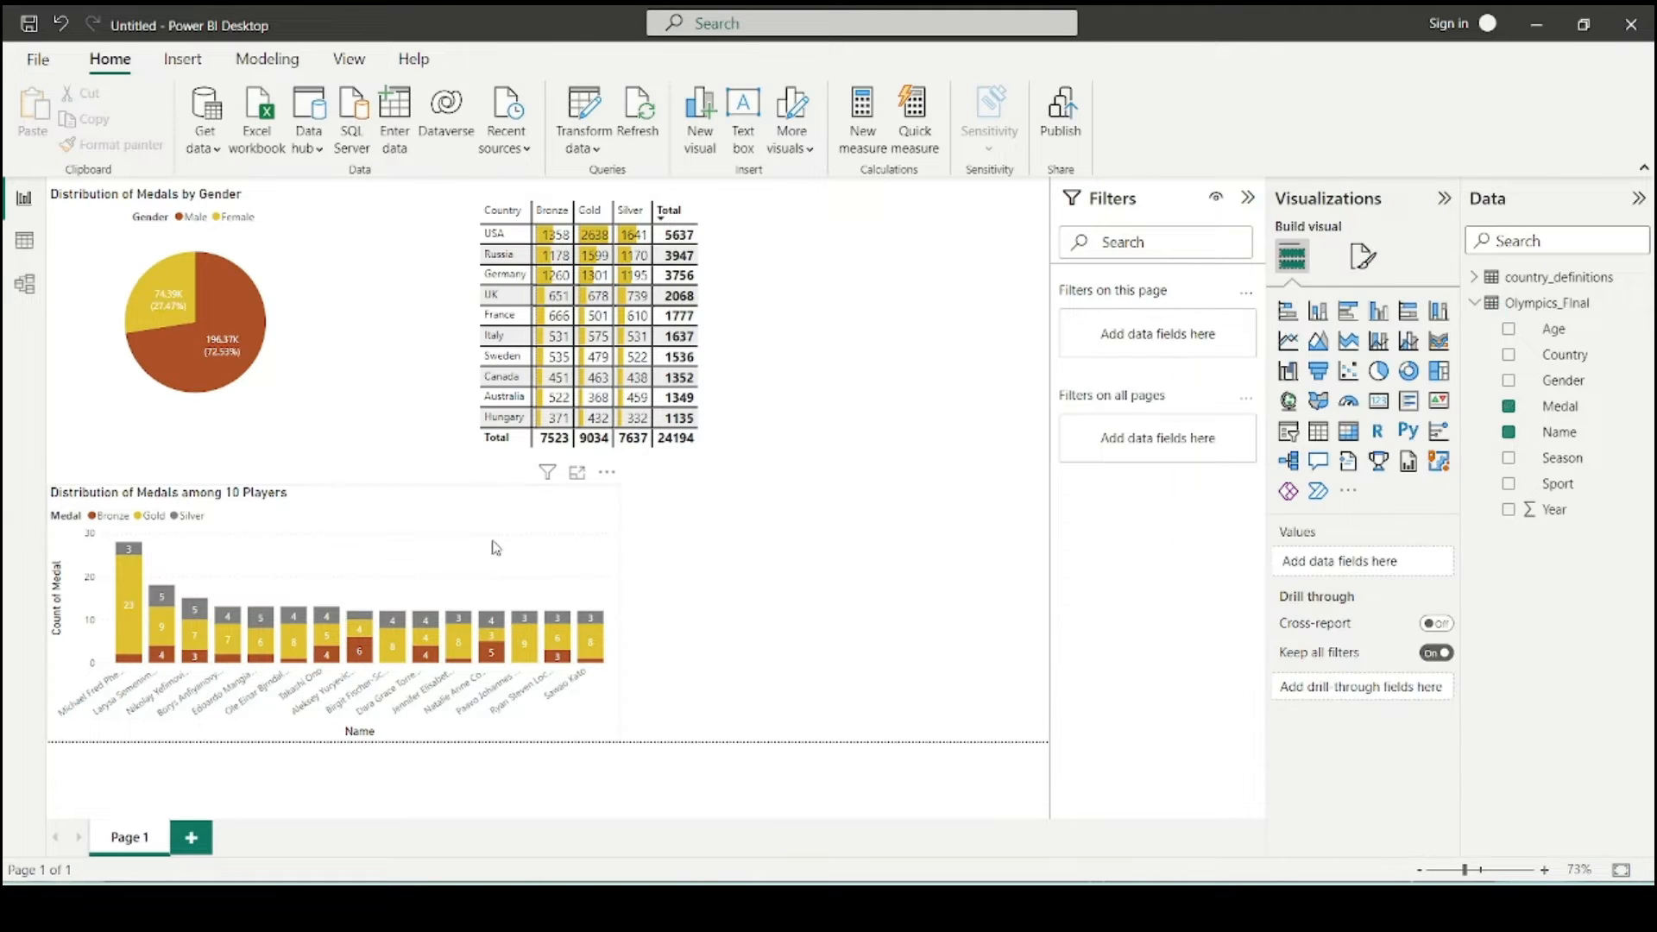
left_click_drag(495, 548, 581, 546)
left_click(755, 614)
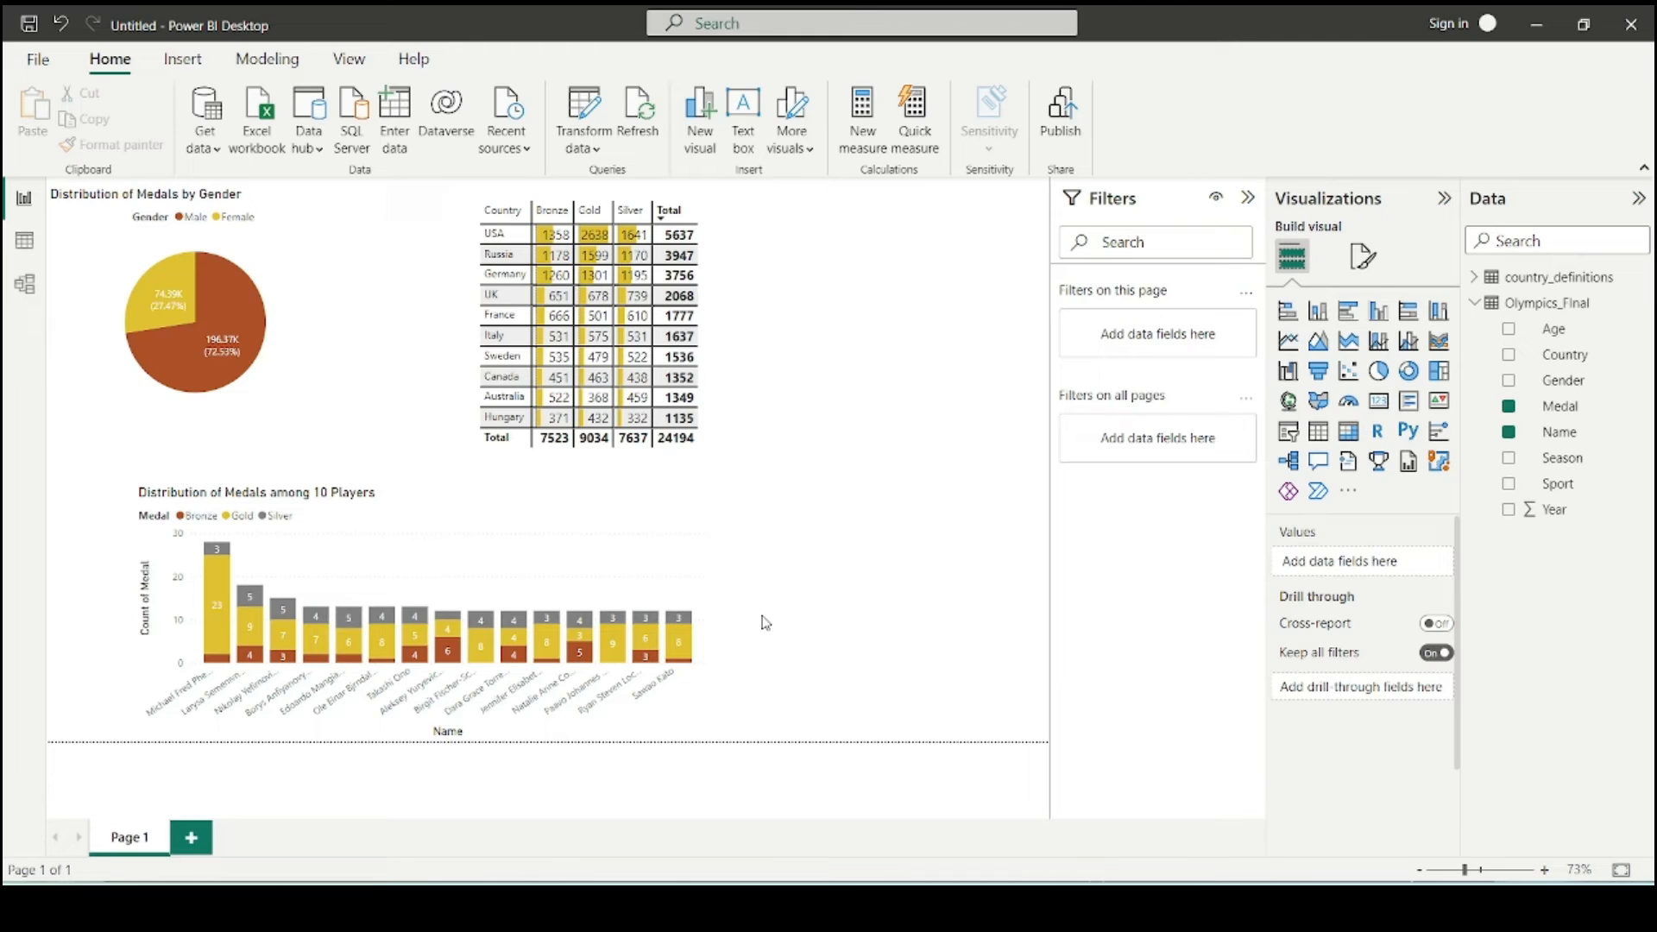
- Add a second report page, insert a treemap on it and move the treemap towards the middle of the page
left_click(194, 837)
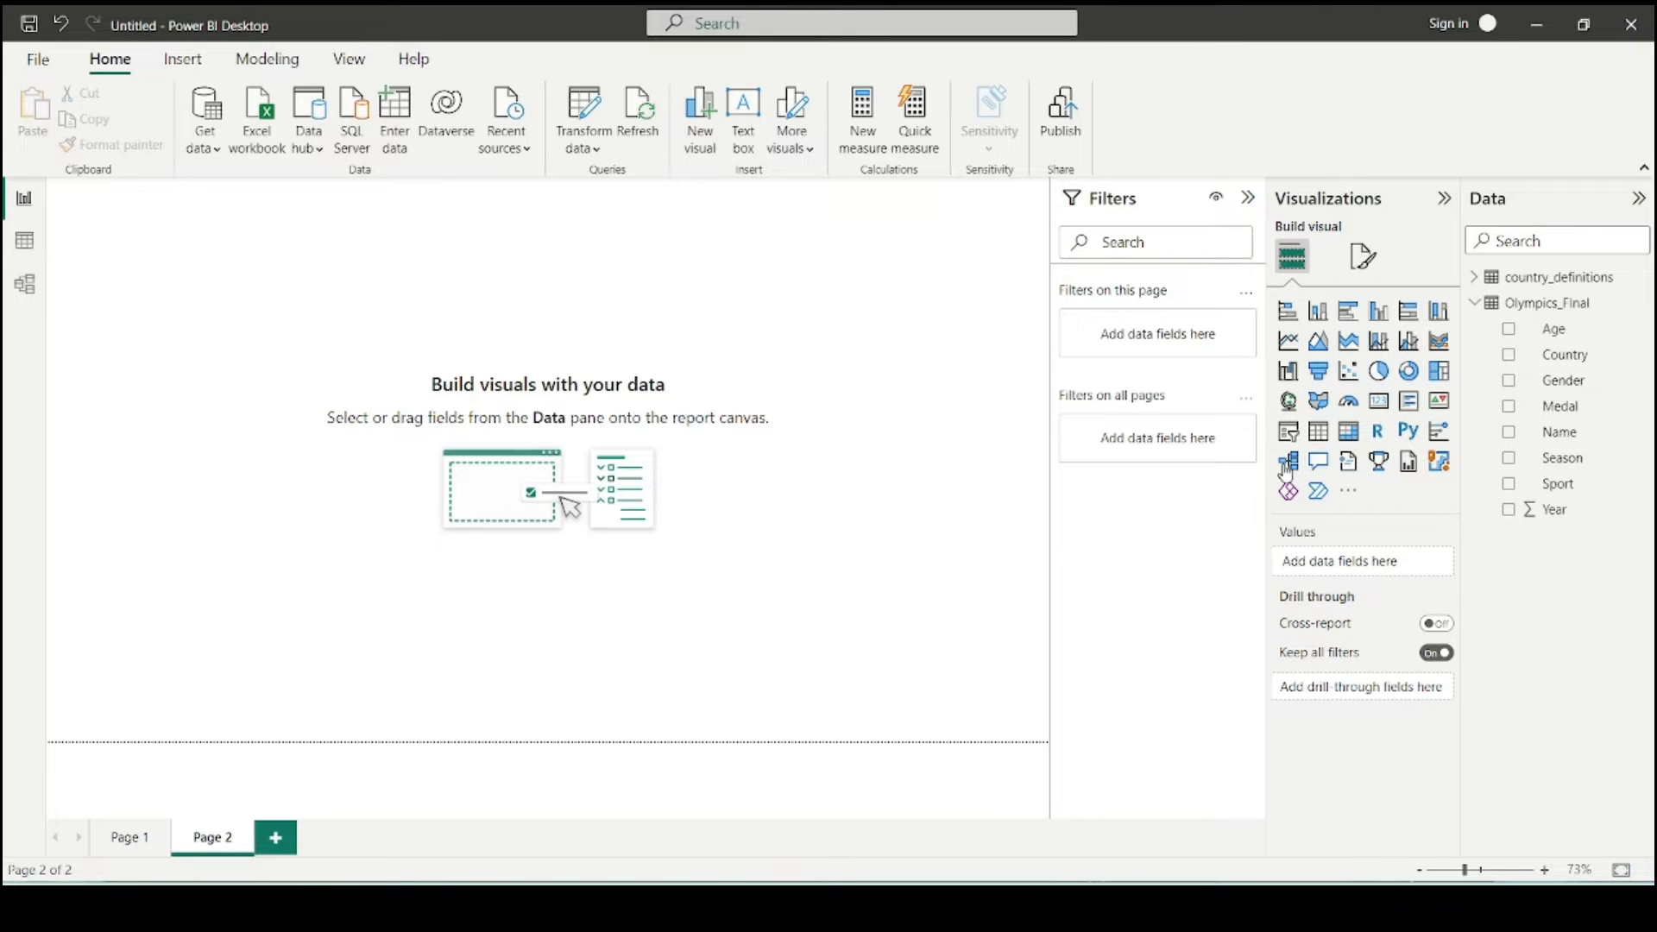
left_click(1438, 371)
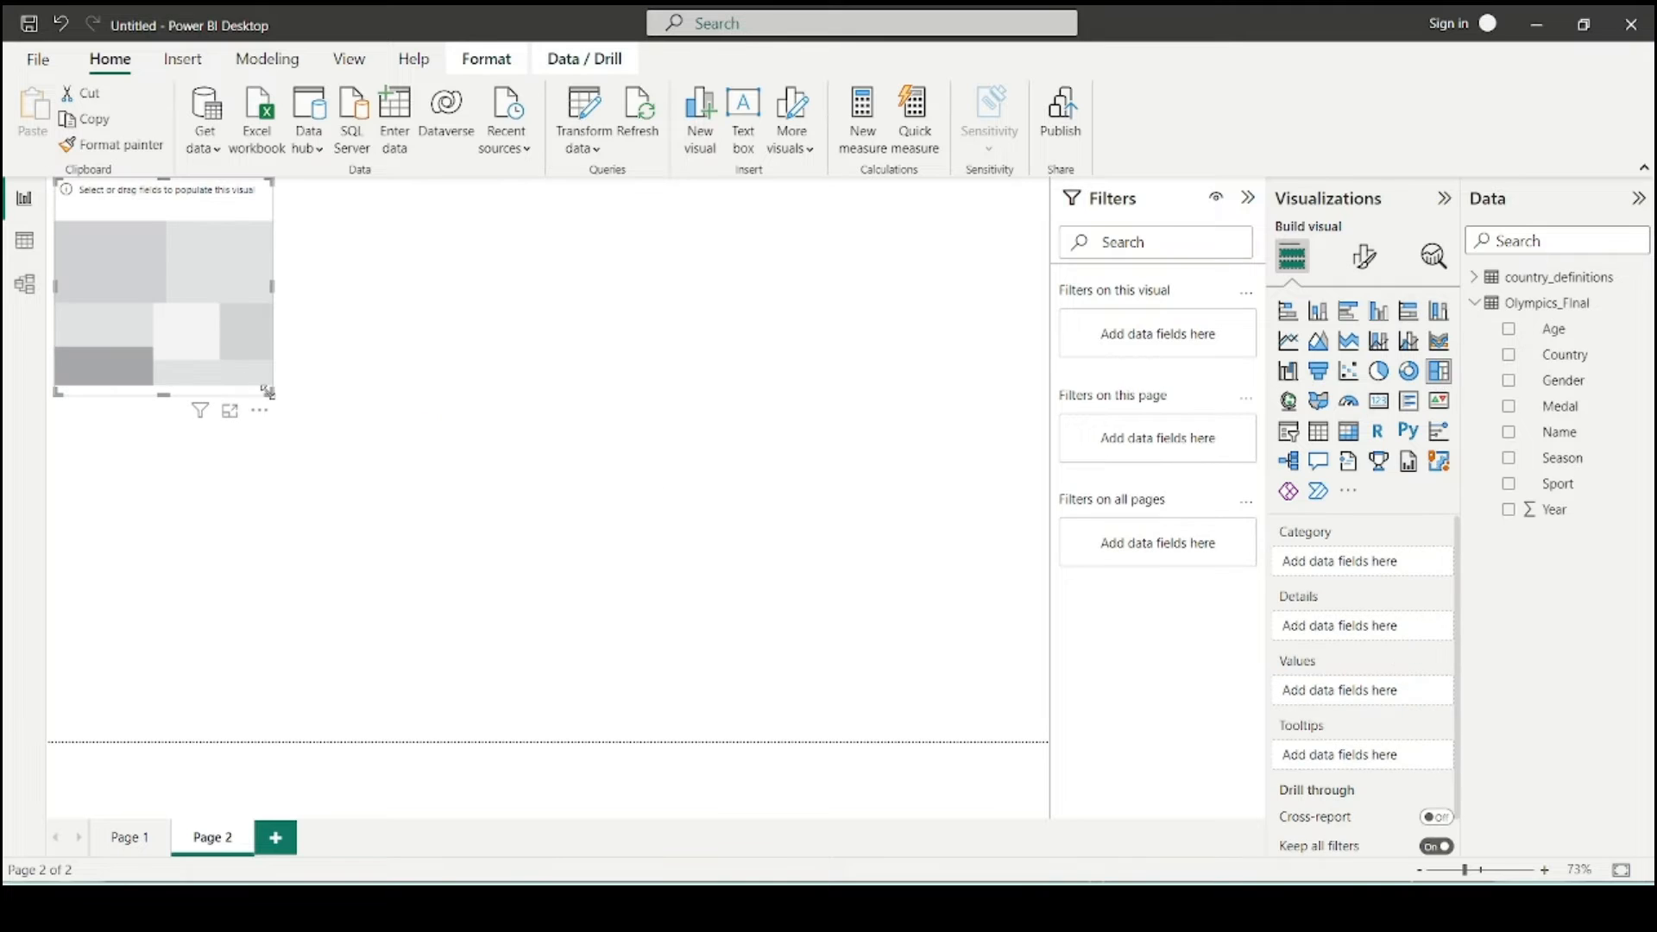
left_click_drag(249, 389, 574, 468)
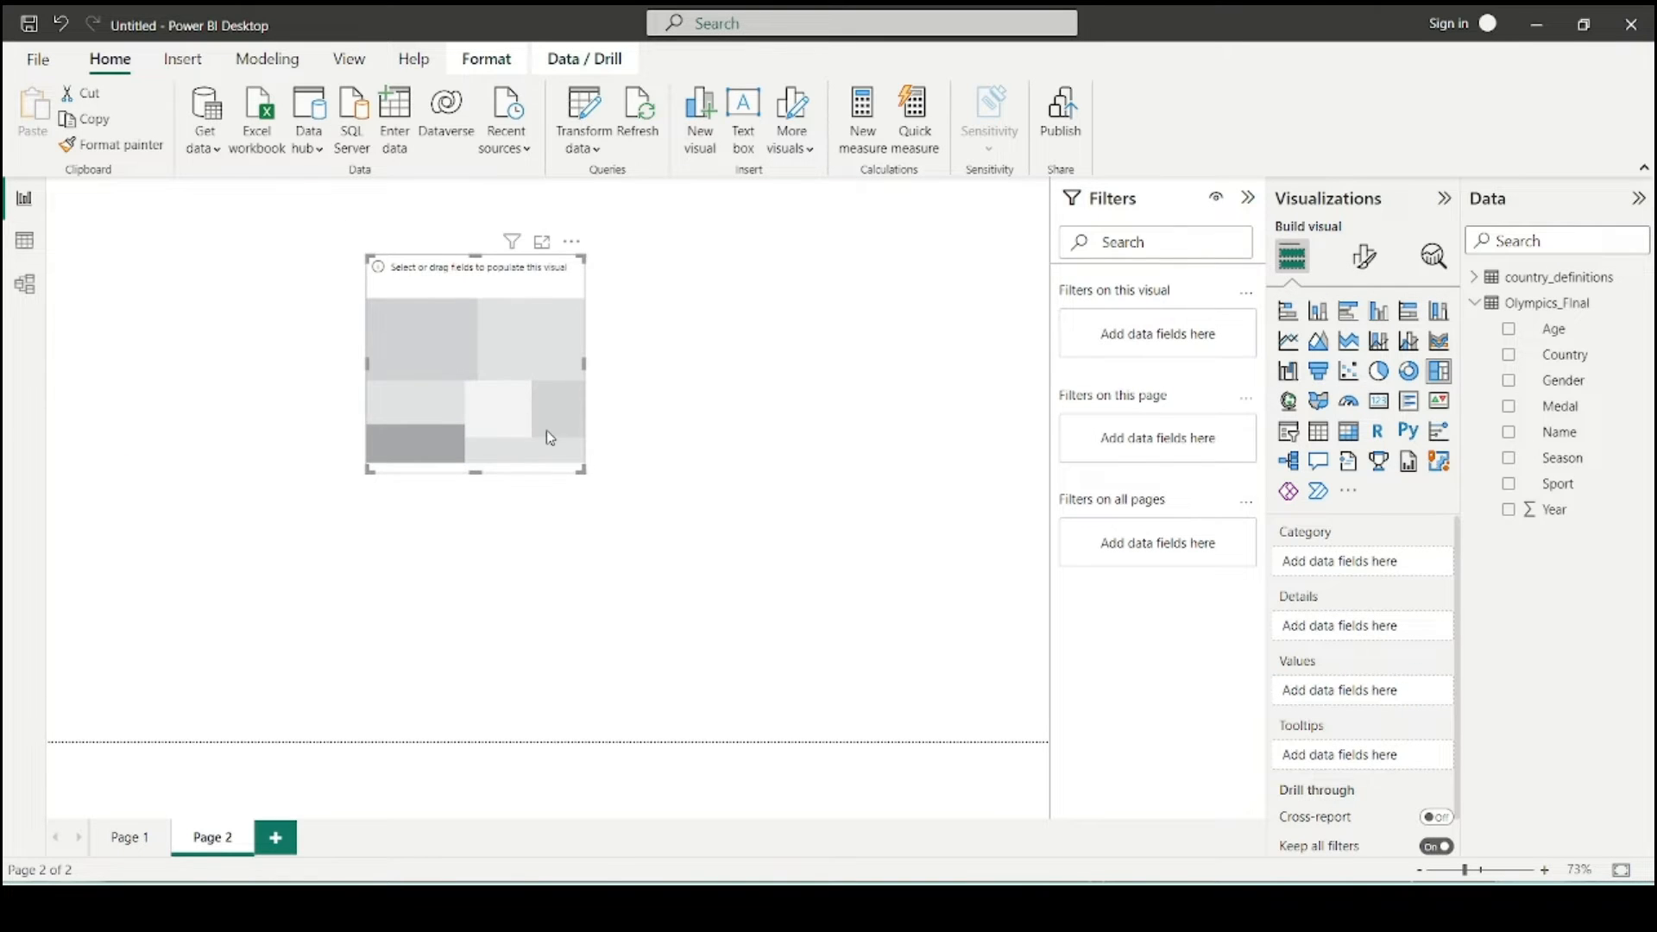
- Open the treemap in focus mode and assign Sport as its category and the count of Medal as its values
left_click(542, 242)
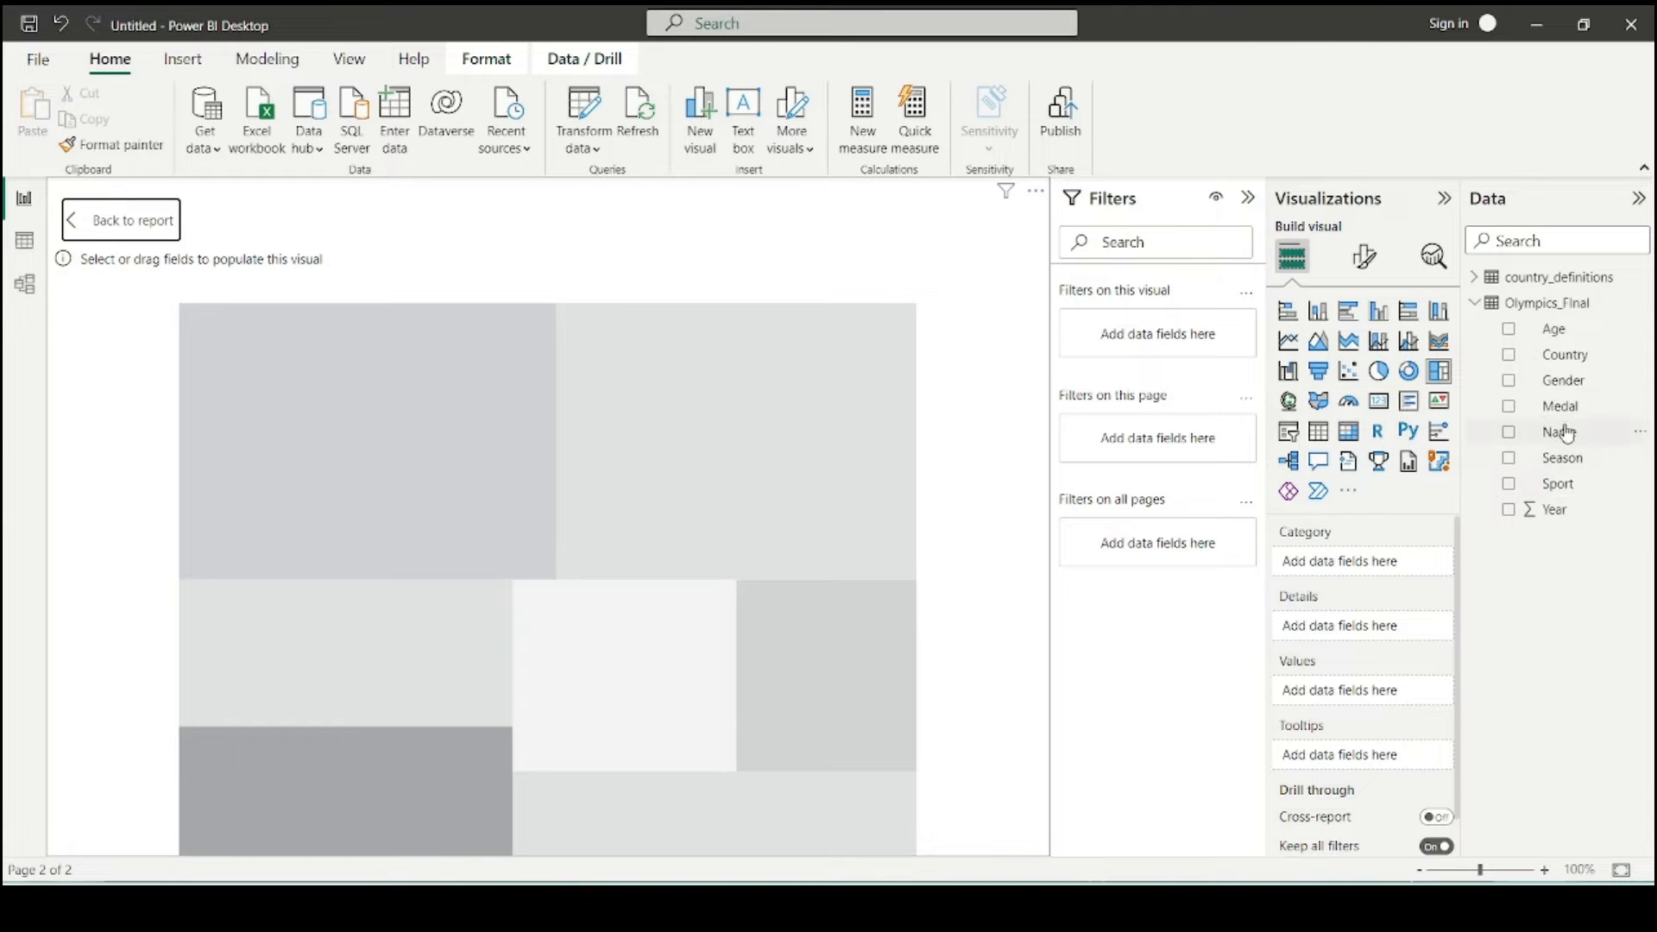
left_click_drag(1568, 483, 1386, 561)
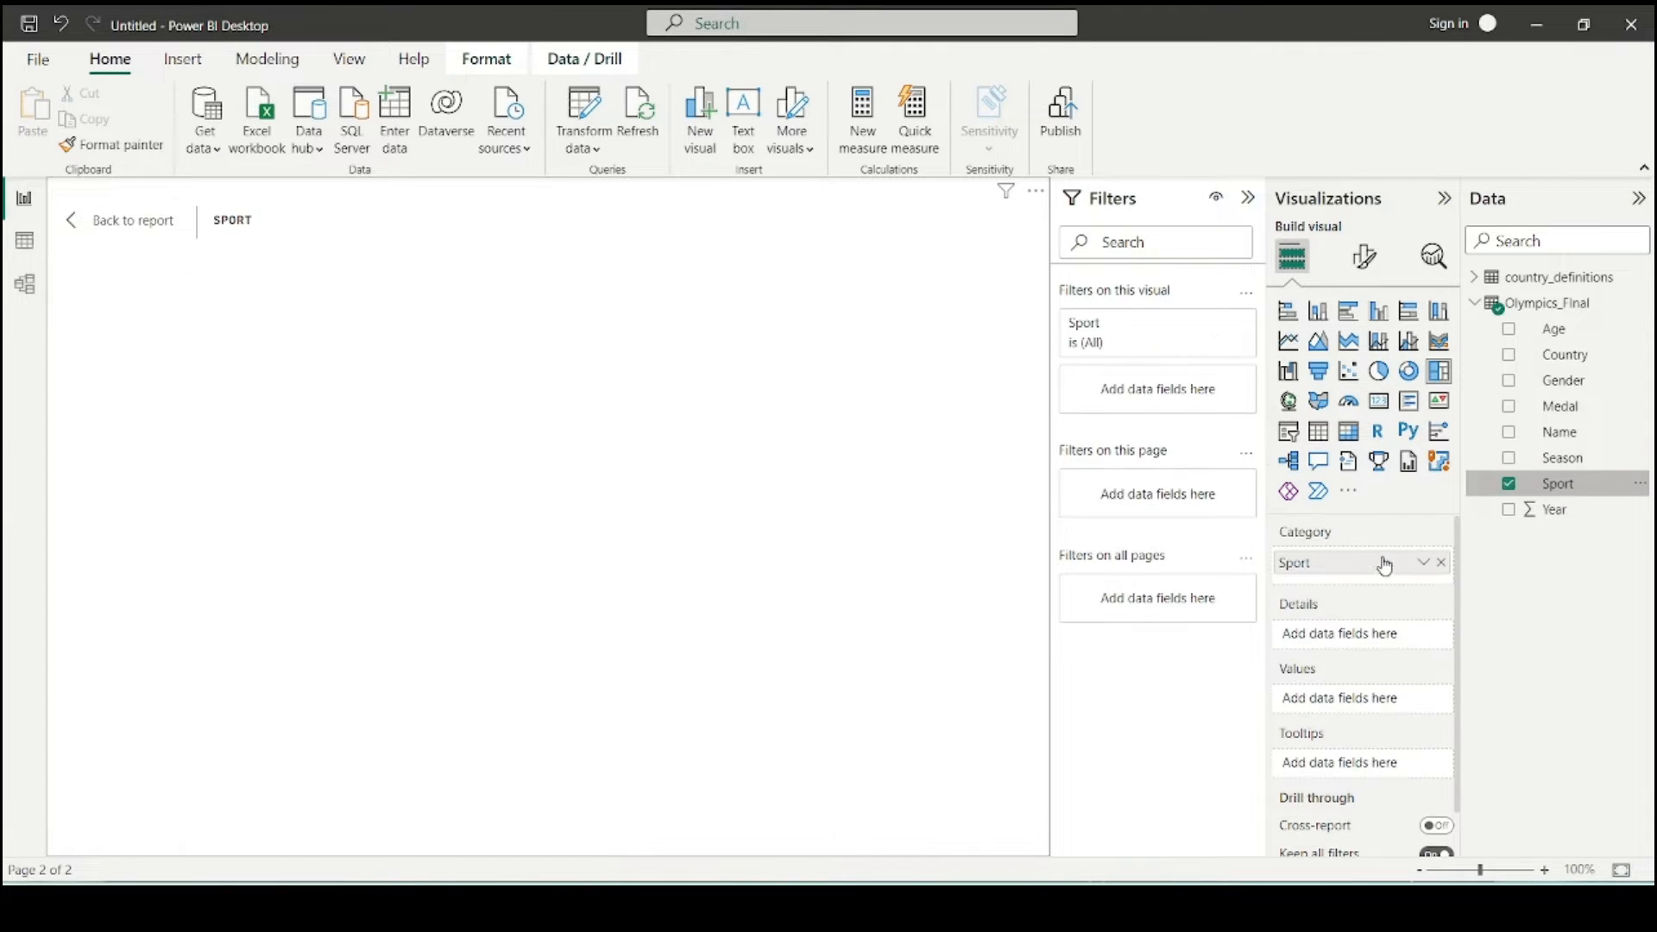
left_click_drag(1566, 421, 1391, 697)
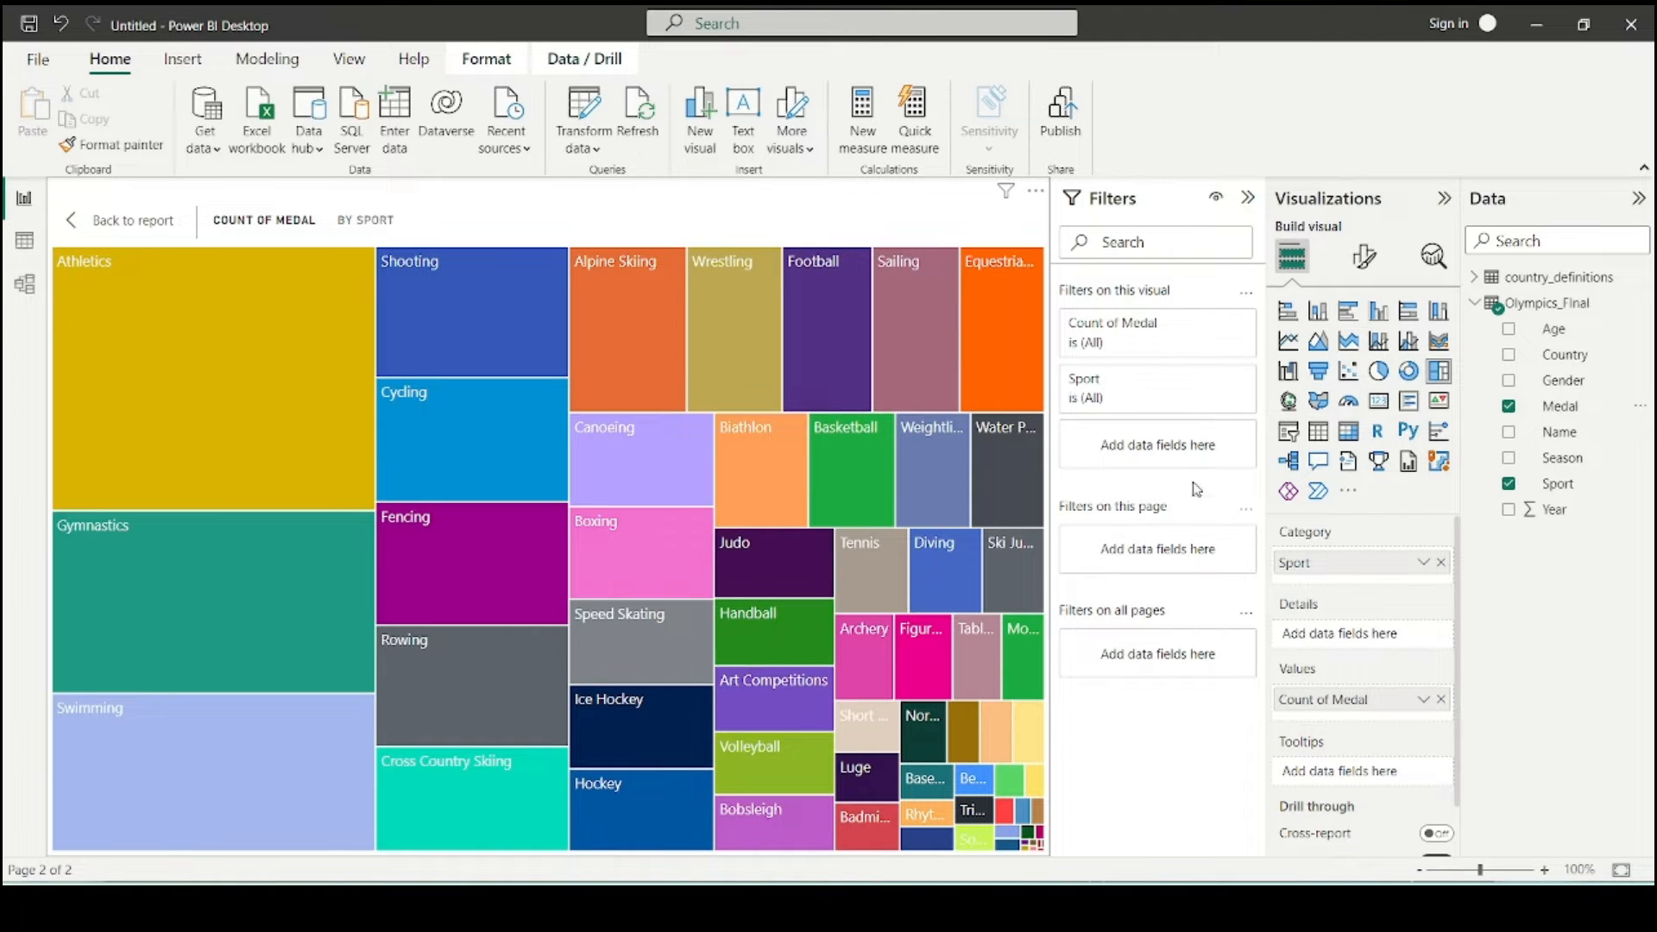
- Filter the treemap's Sport field to the top 20 by Count of Medal
left_click(1222, 384)
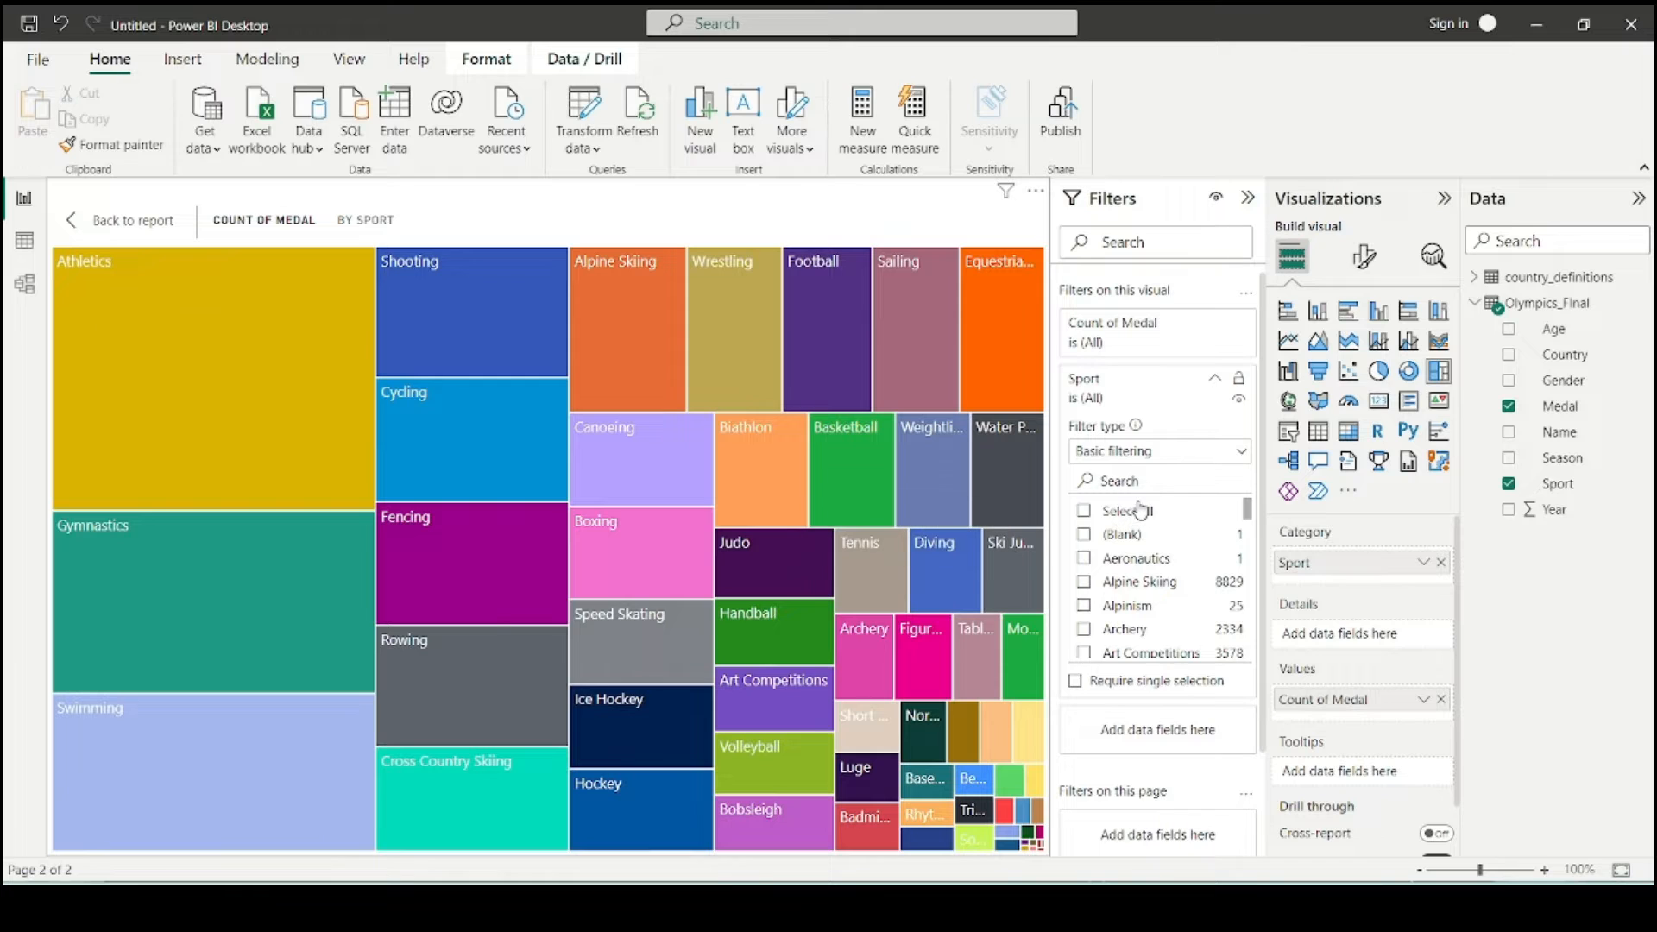
left_click(1153, 459)
left_click(1147, 515)
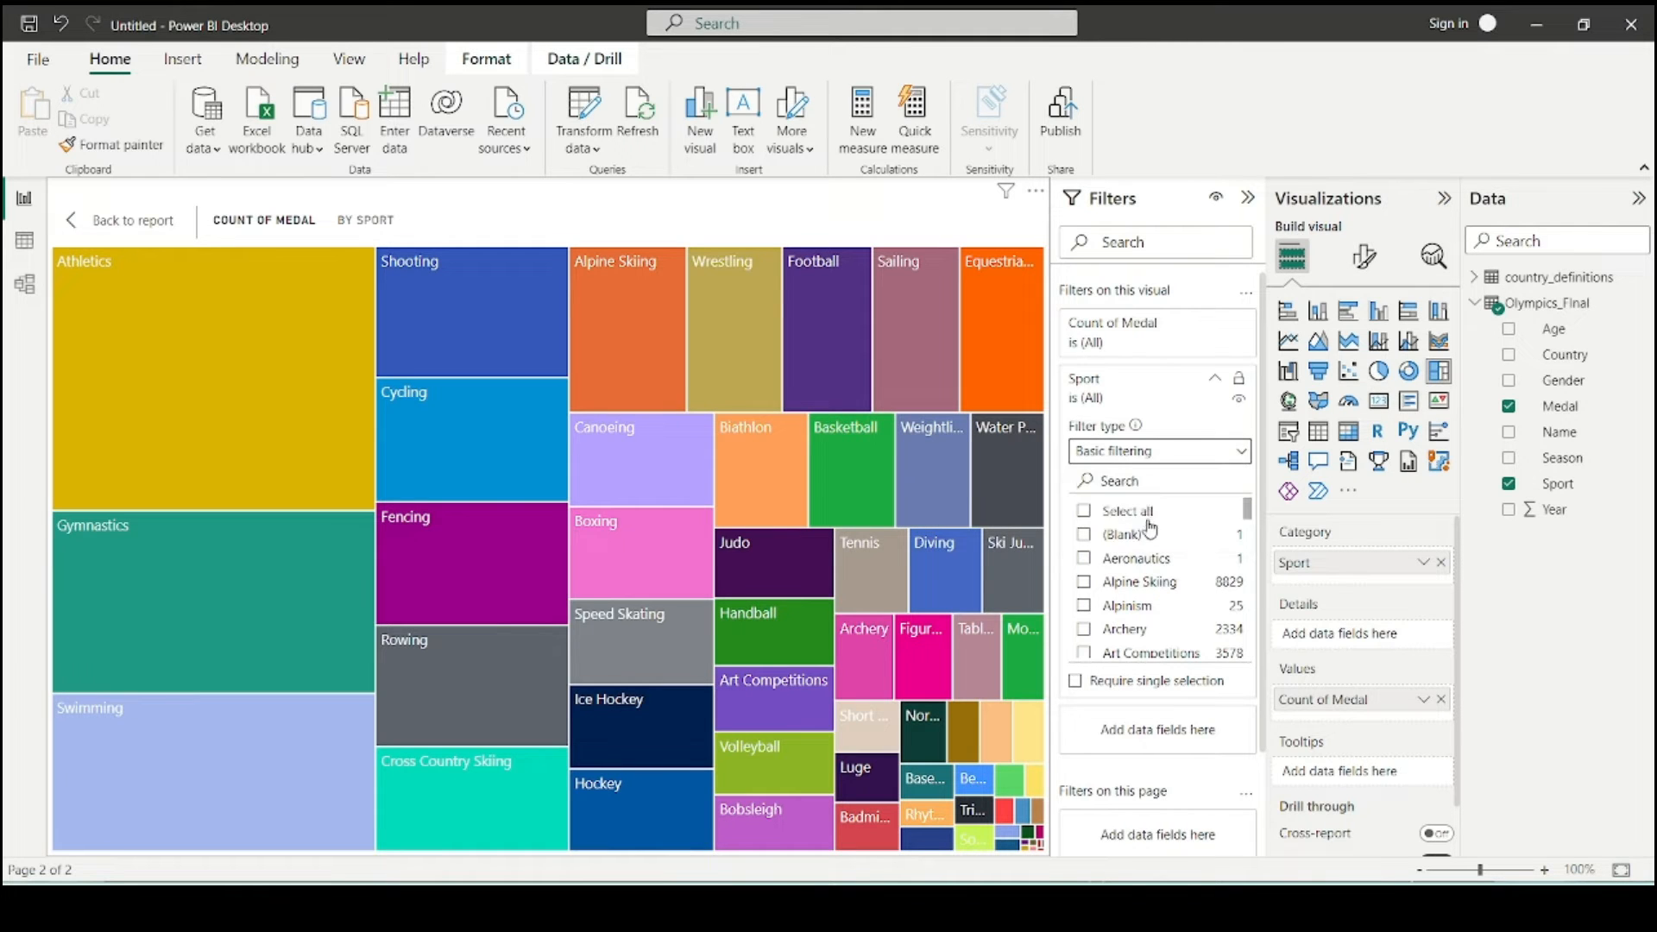
left_click(1167, 463)
left_click(1147, 533)
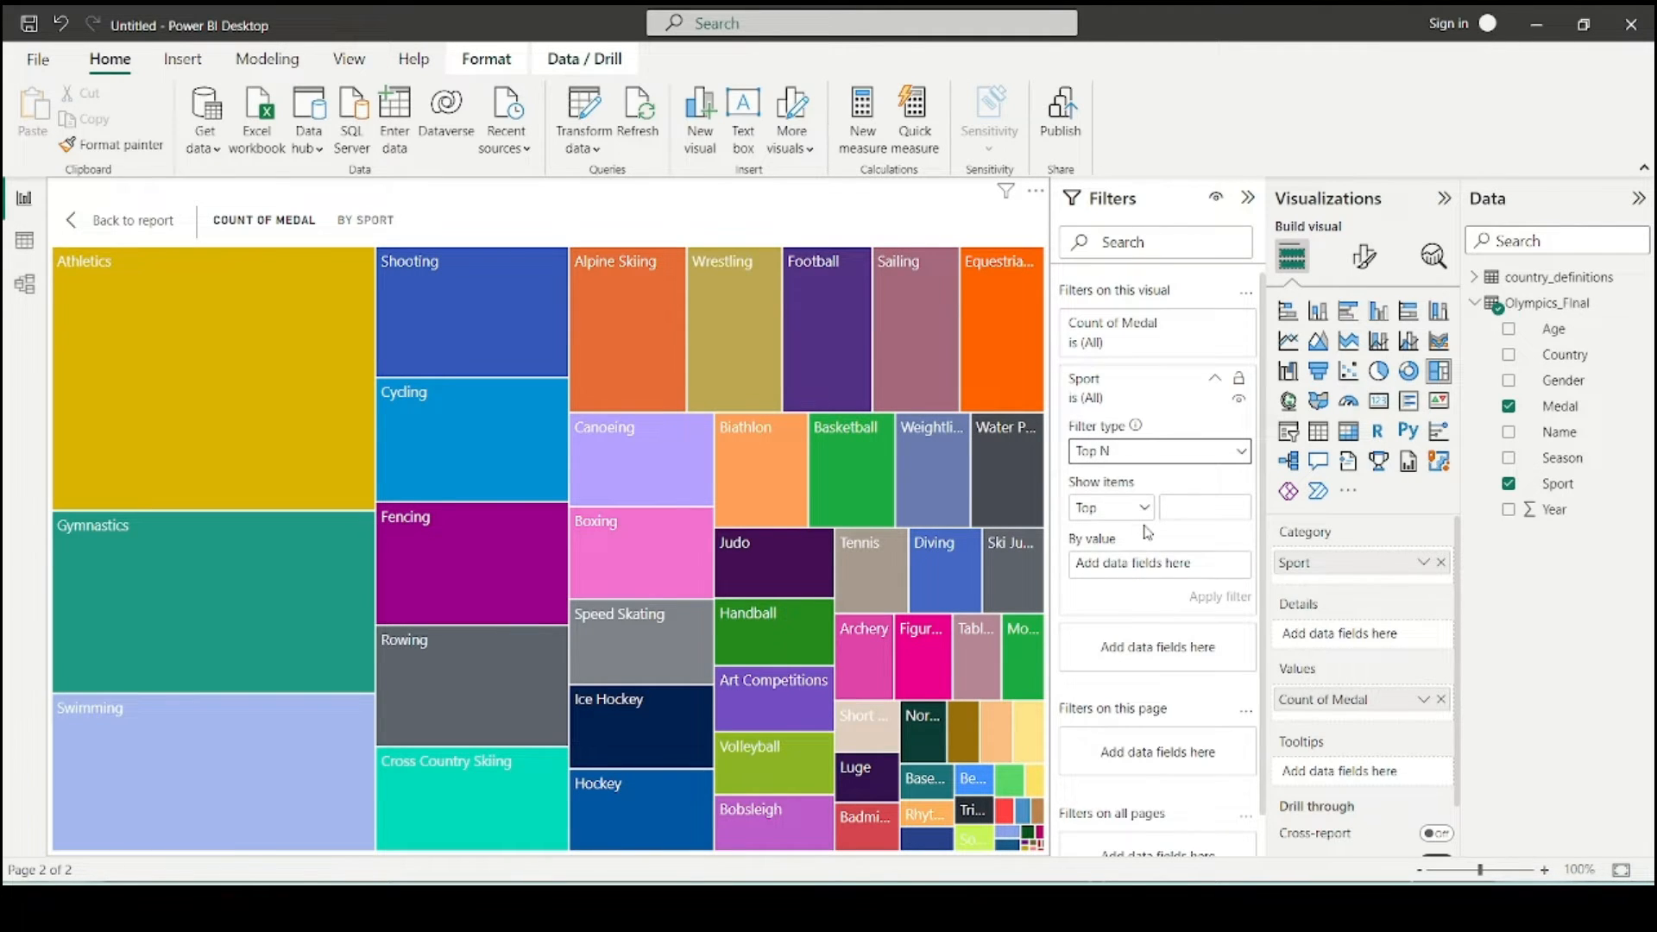
left_click(1216, 509)
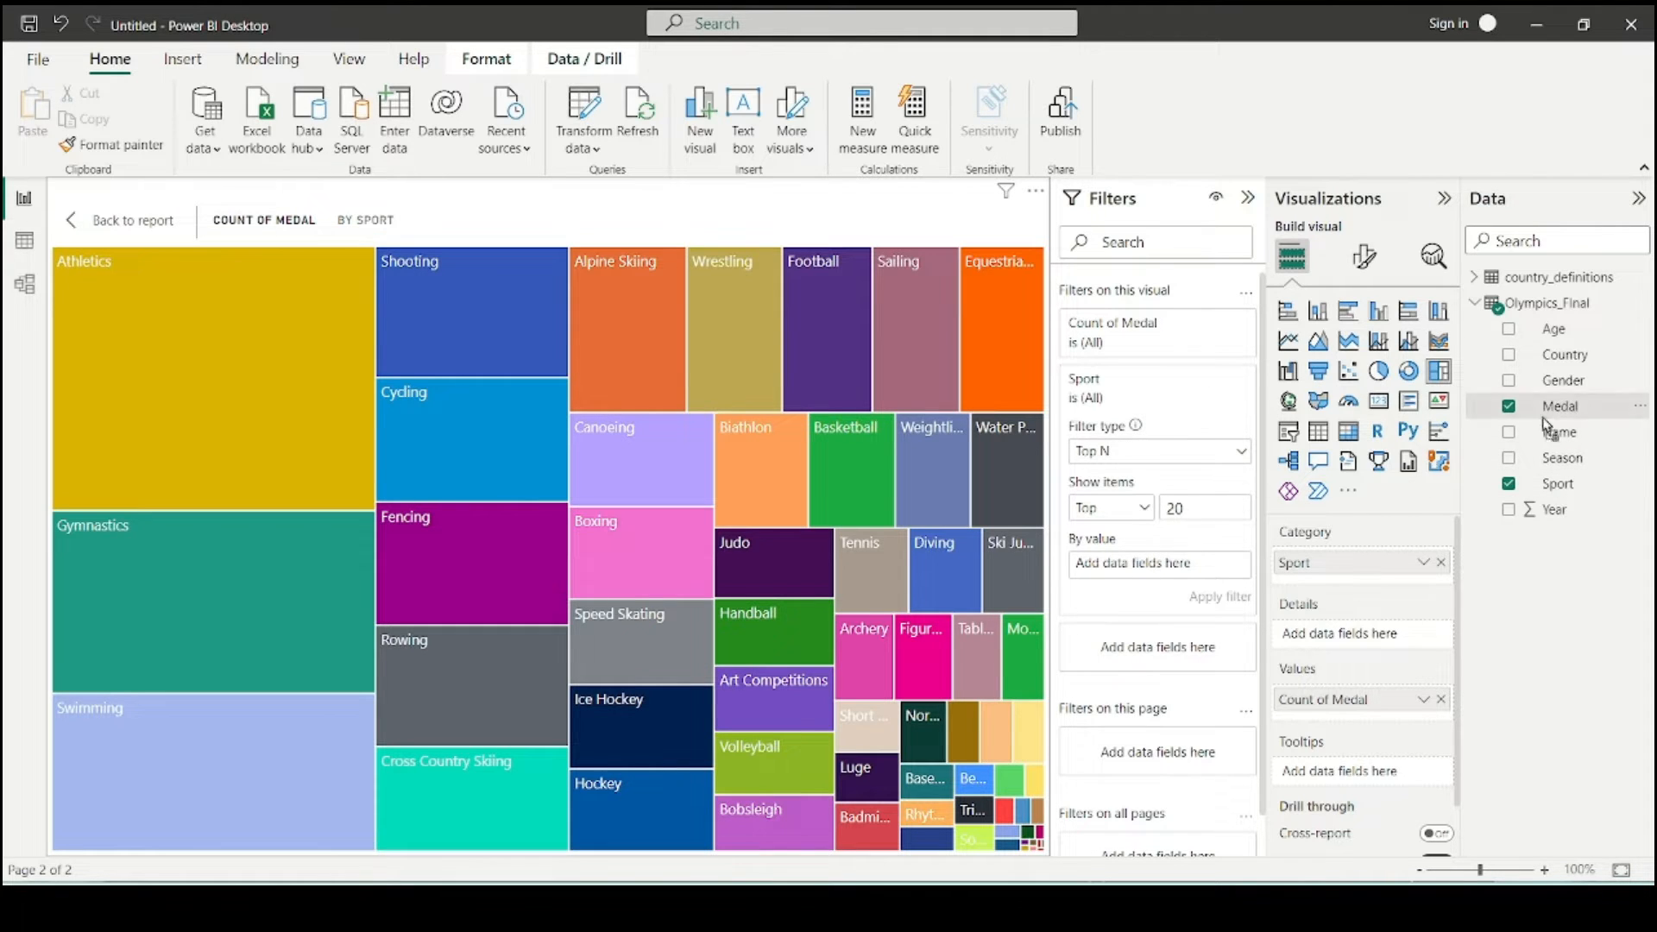
left_click_drag(1547, 425, 1121, 563)
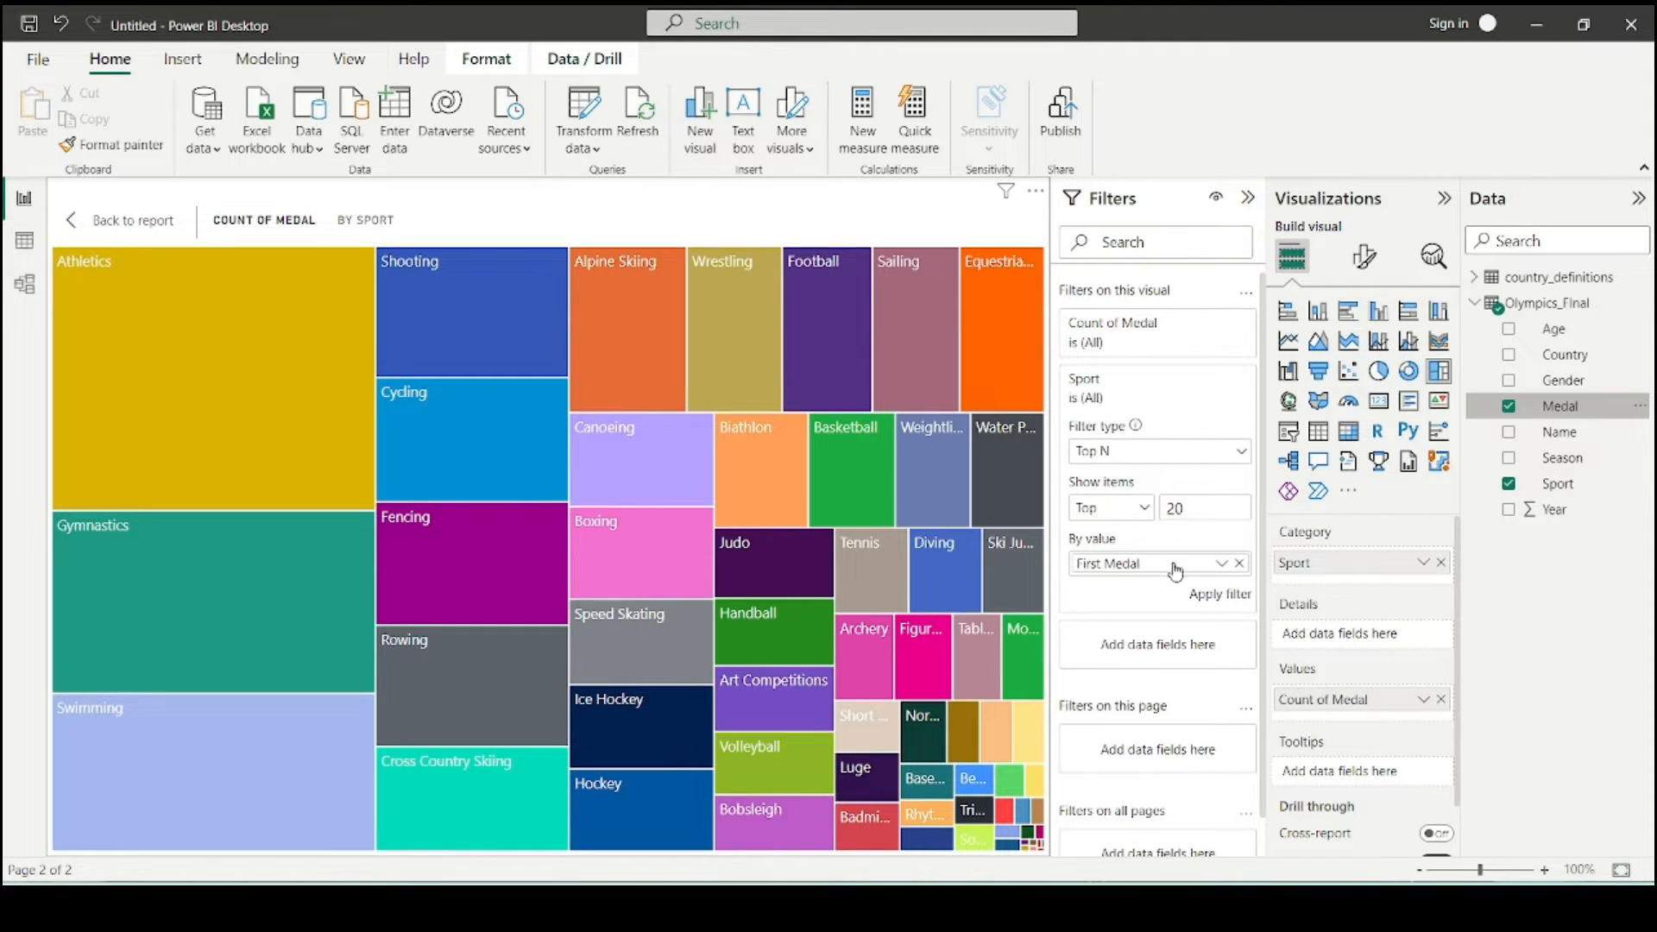
left_click(1219, 565)
left_click(1268, 678)
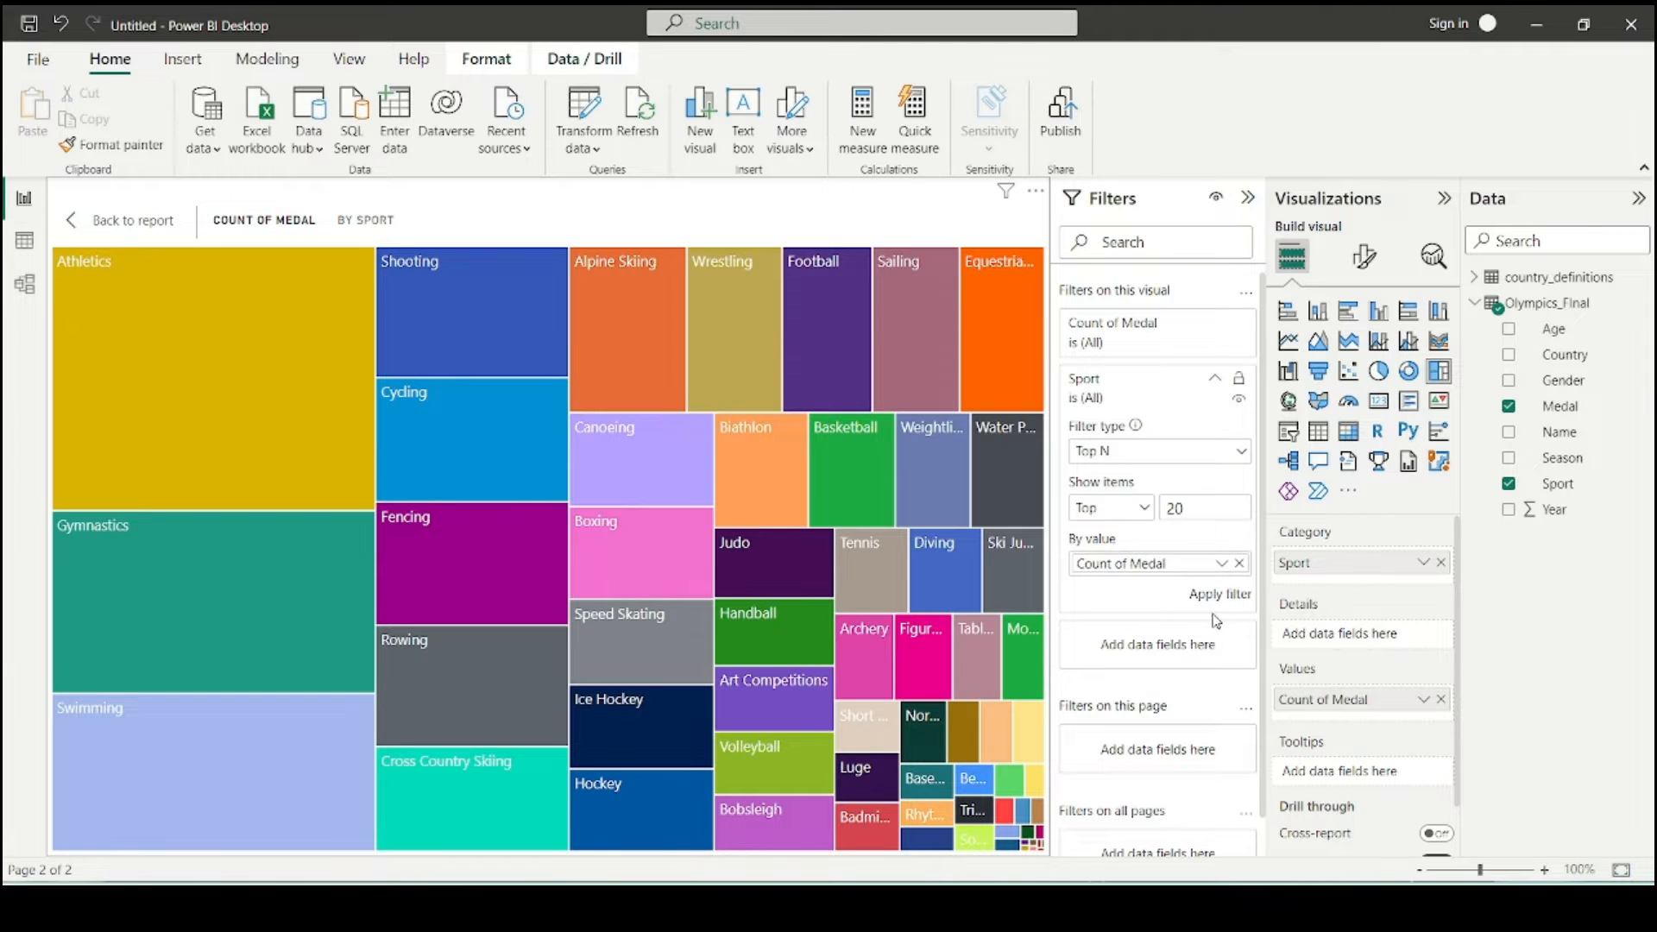
left_click(1218, 595)
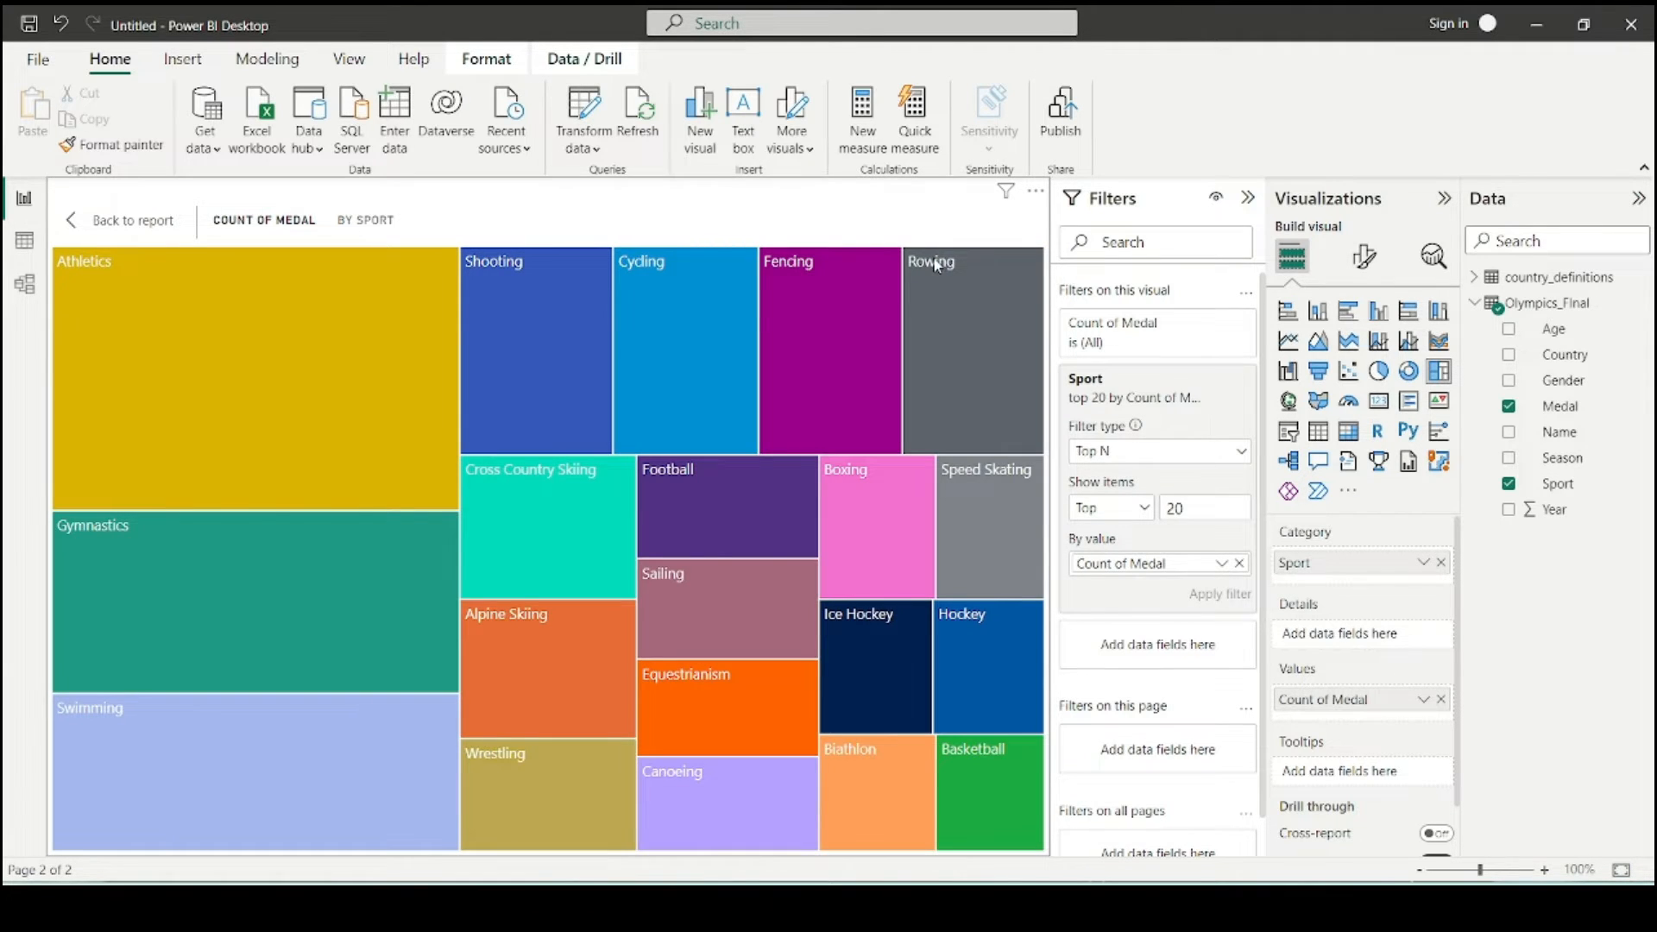
mouse_move(937, 266)
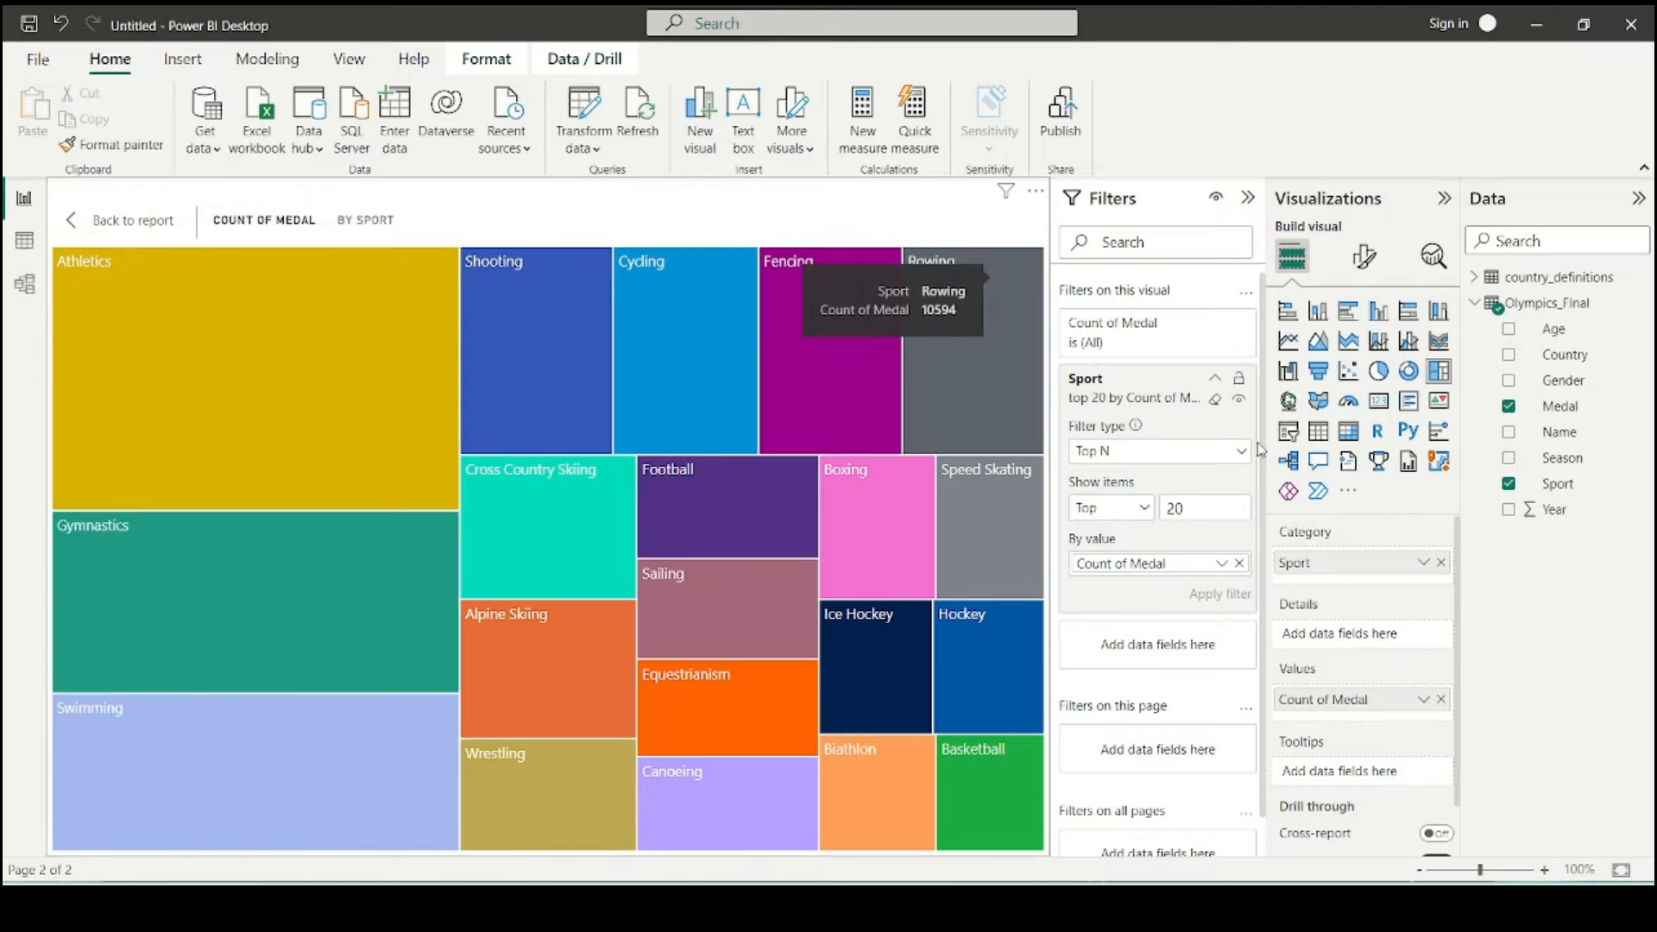
- Review the treemap's sport colors and switch their conditional formatting to a gradient based on the count of Sport
left_click(1368, 261)
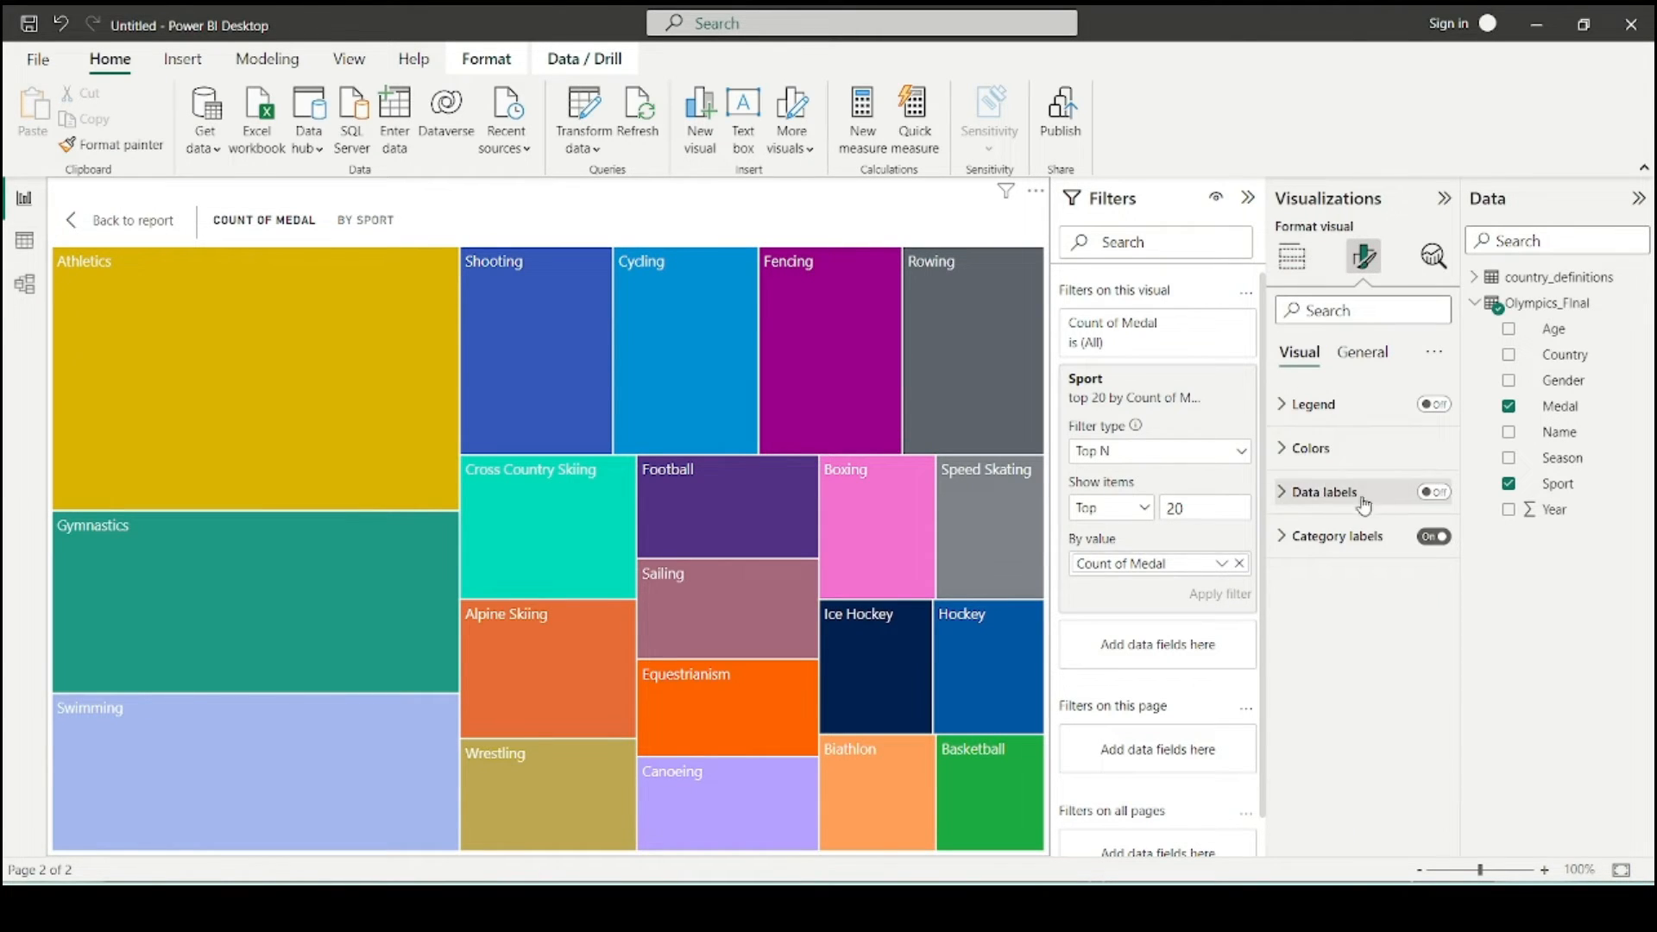
left_click(1312, 448)
scroll(1311, 571, "down", 6)
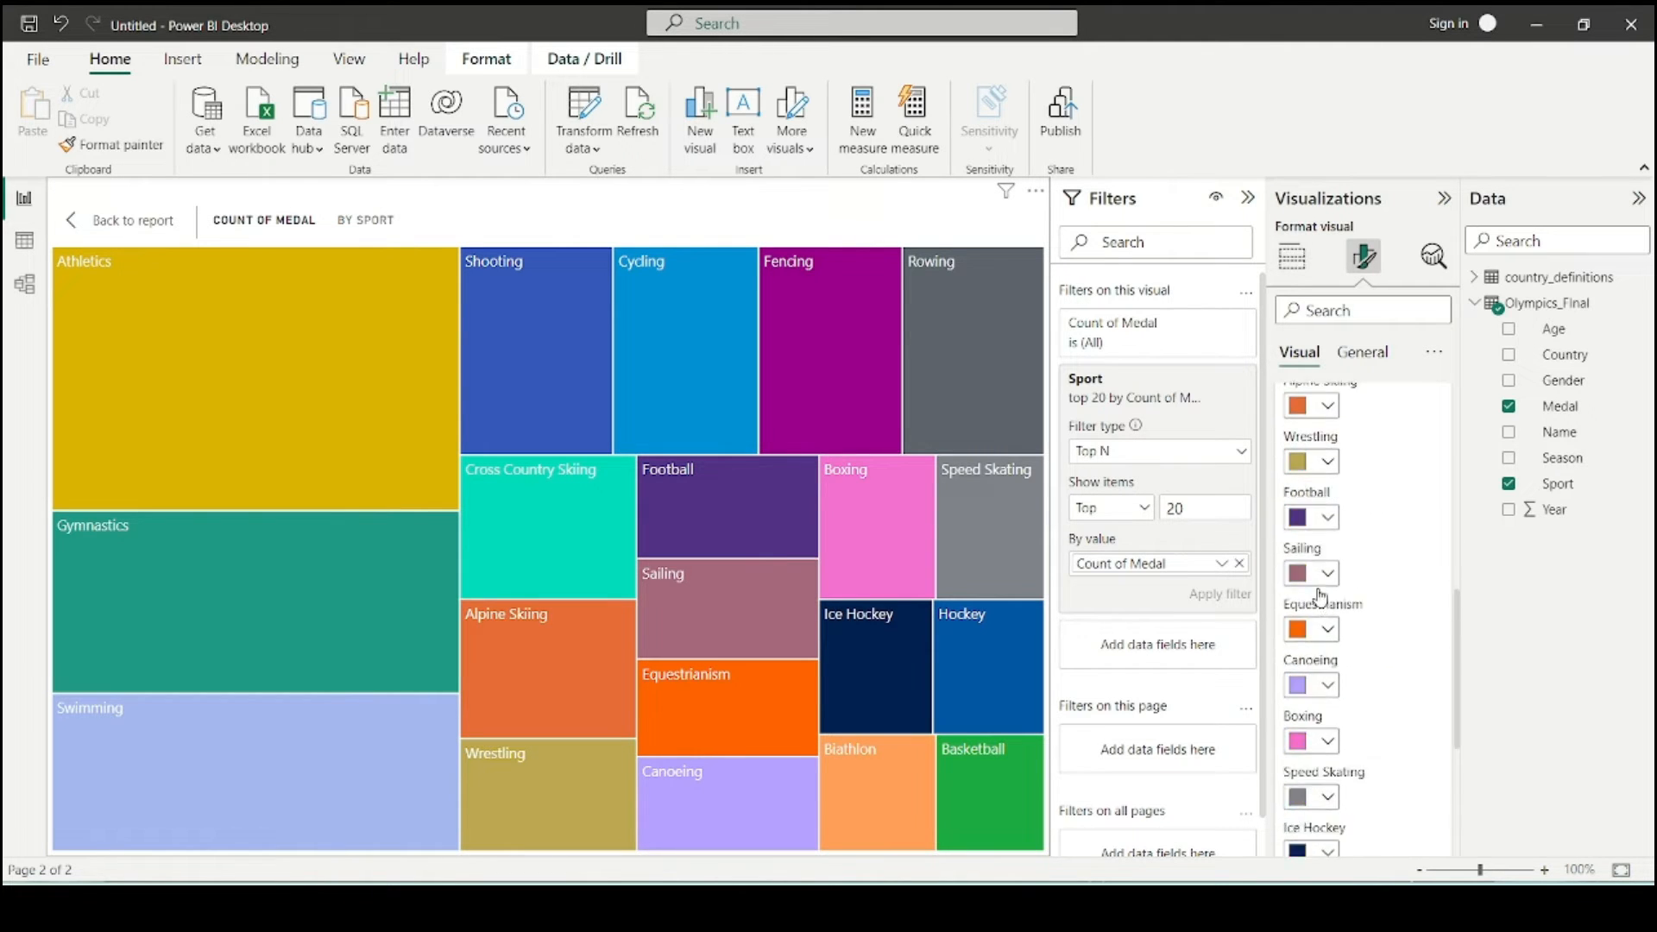
scroll(1311, 571, "down", 3)
scroll(1315, 586, "up", 7)
scroll(1317, 591, "up", 4)
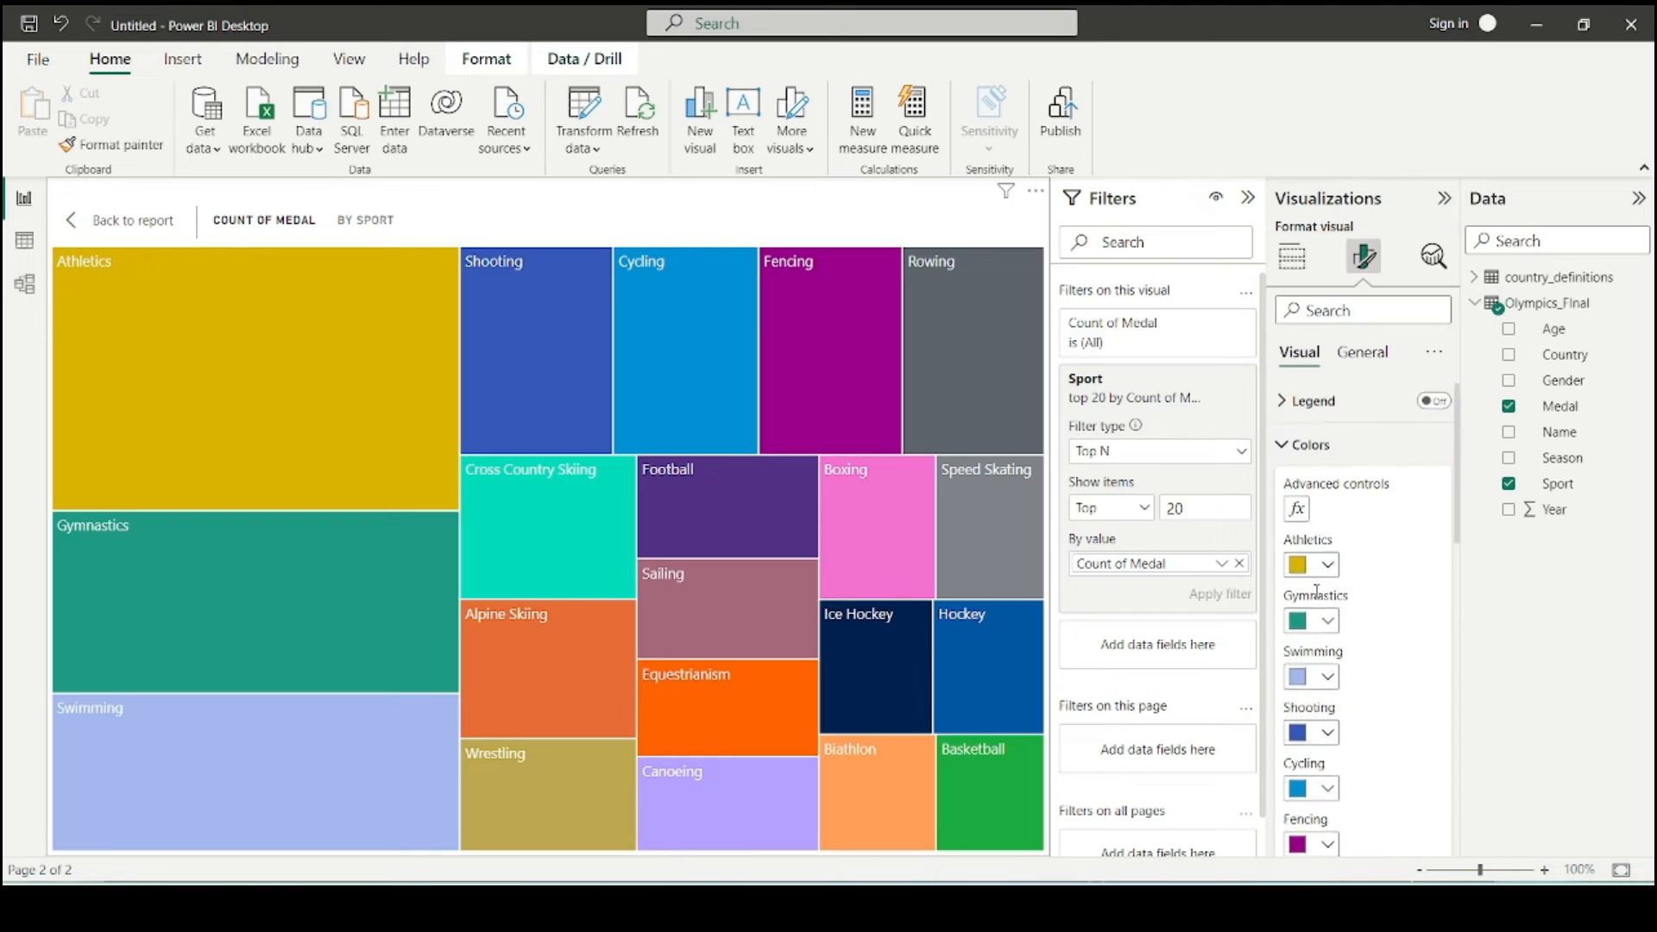
scroll(1342, 634, "down", 5)
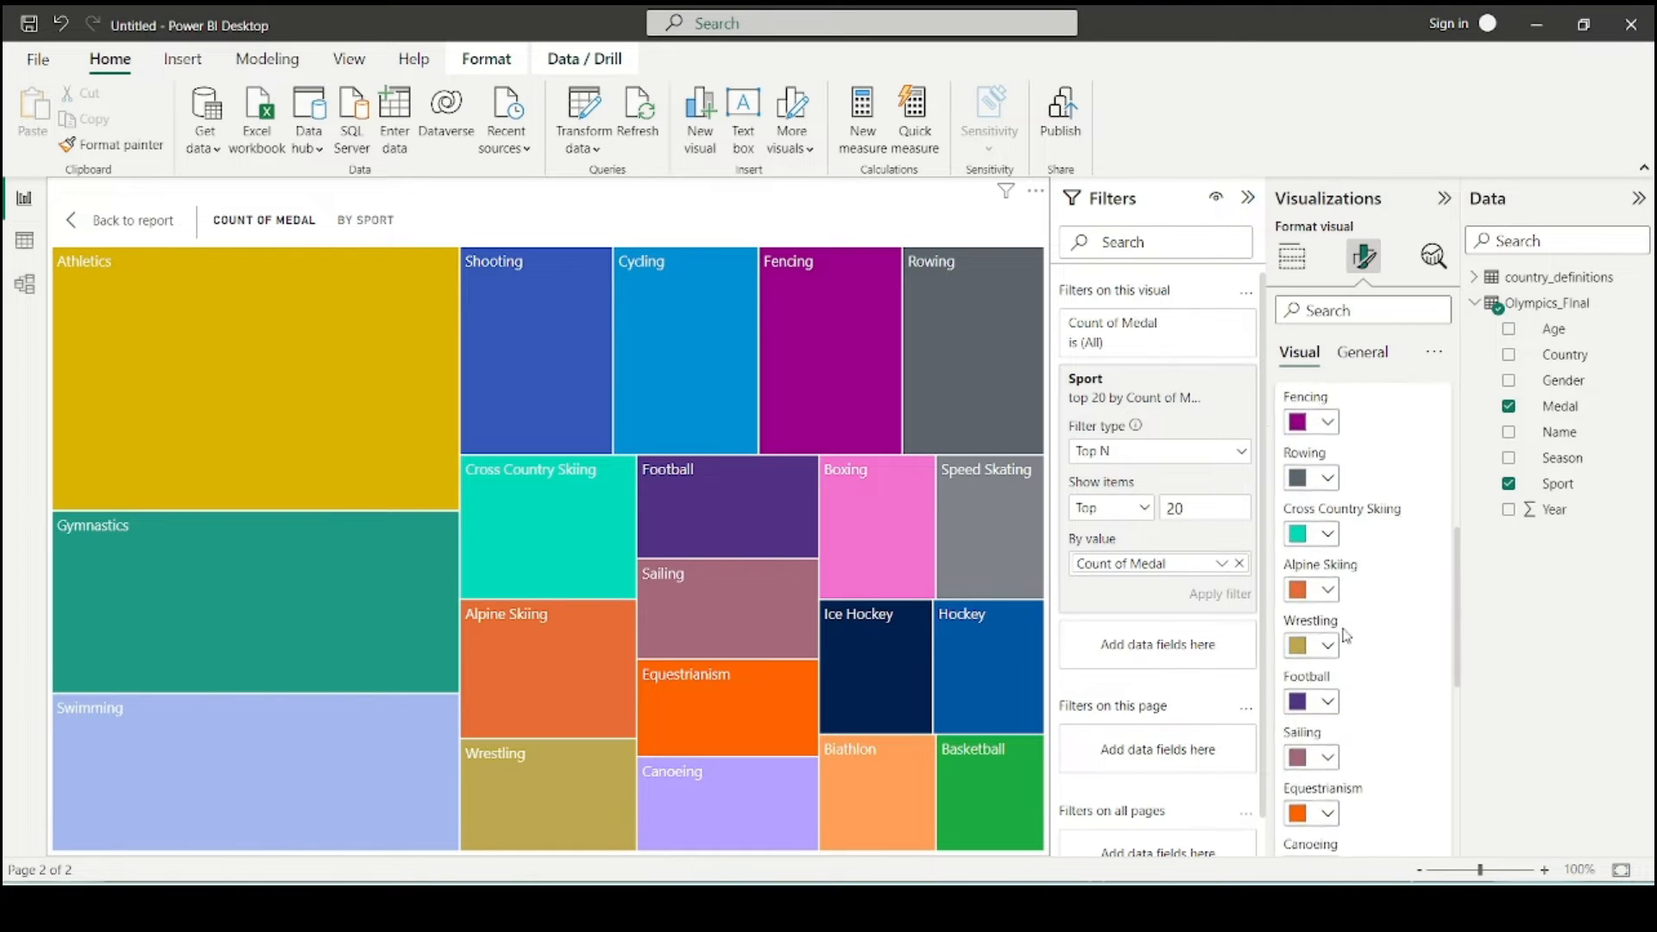
scroll(1346, 634, "up", 5)
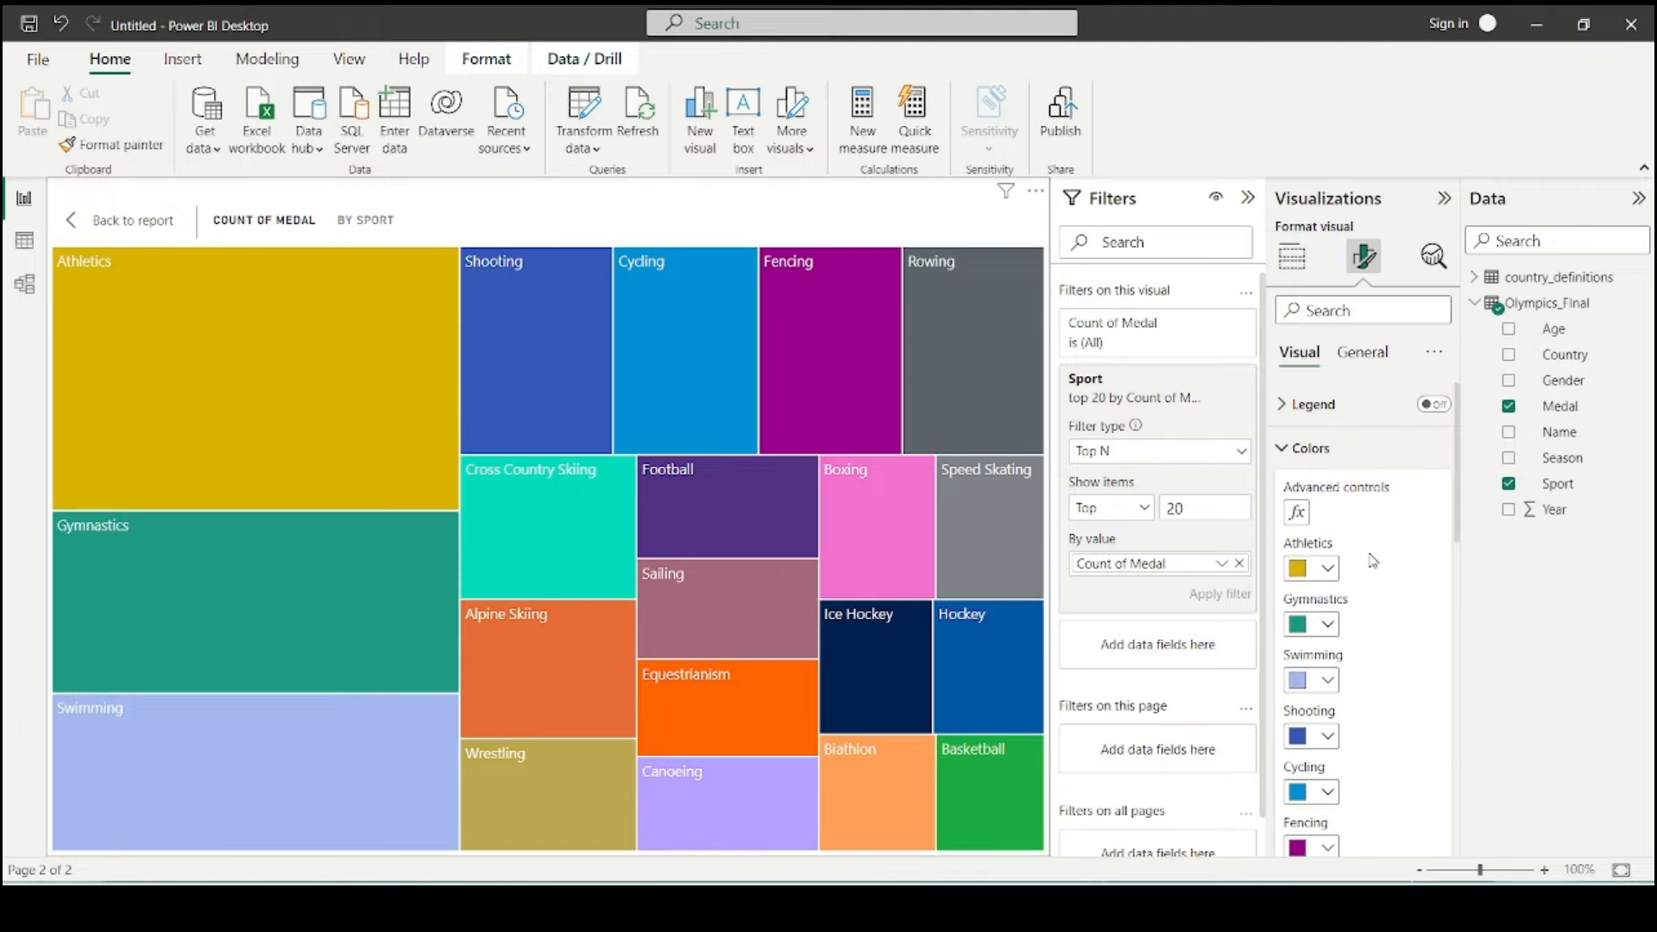
left_click(1309, 514)
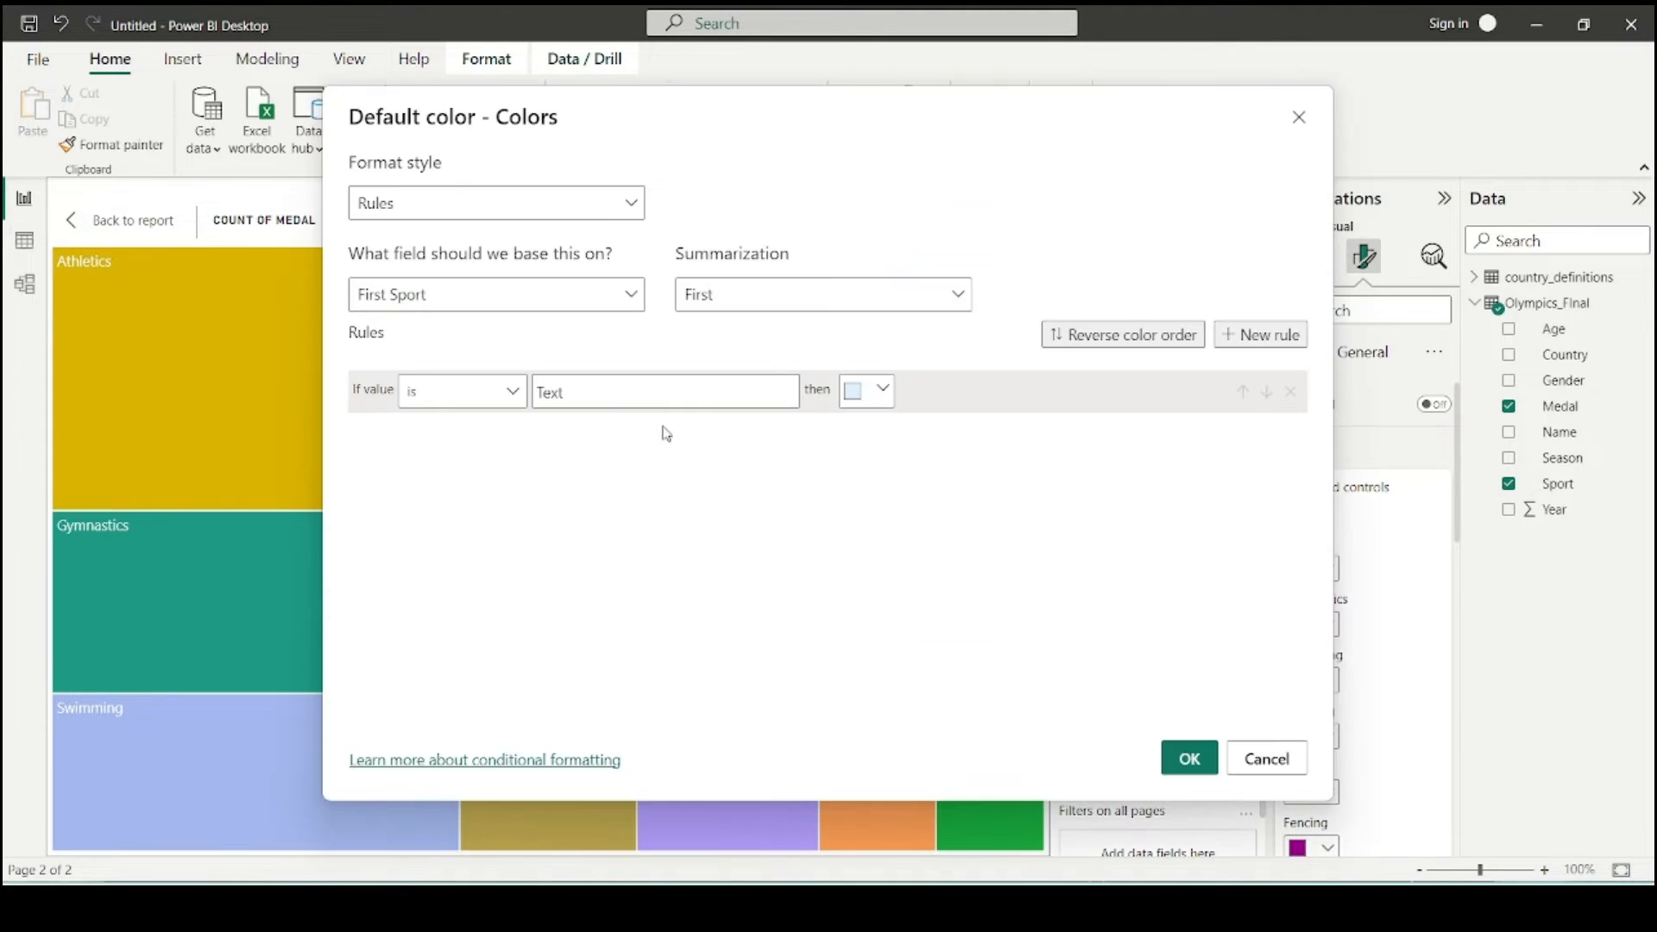
left_click(588, 207)
left_click(503, 245)
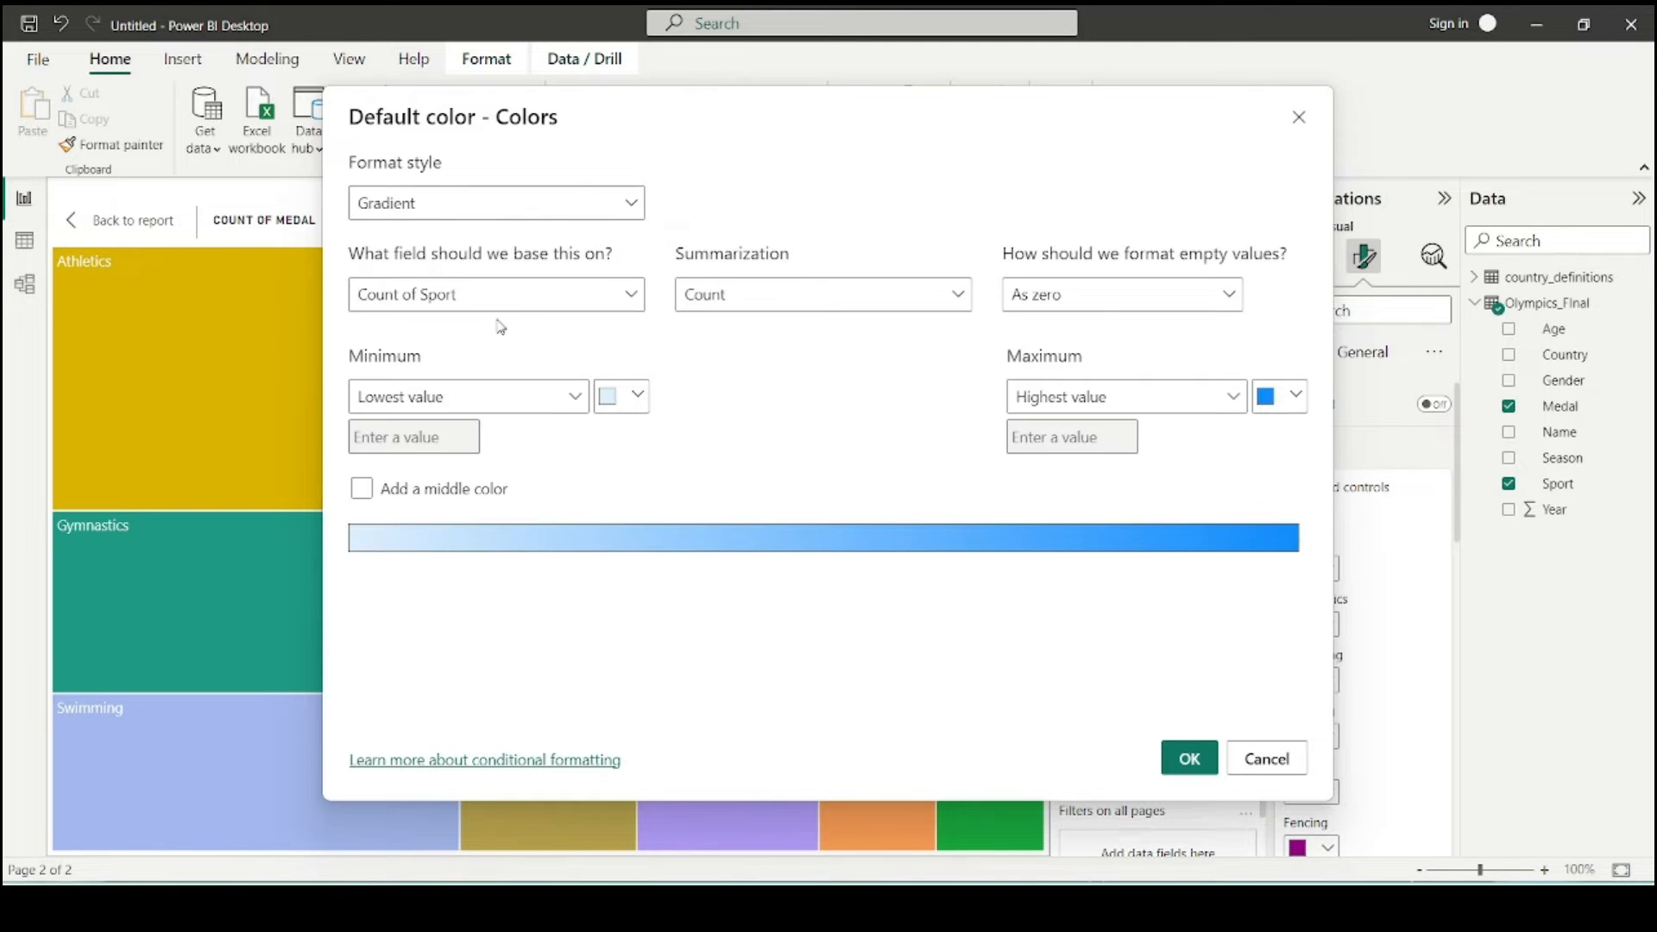
- Set the gradient to brown for the lowest value and yellow for the highest, and apply it to the treemap
left_click(629, 396)
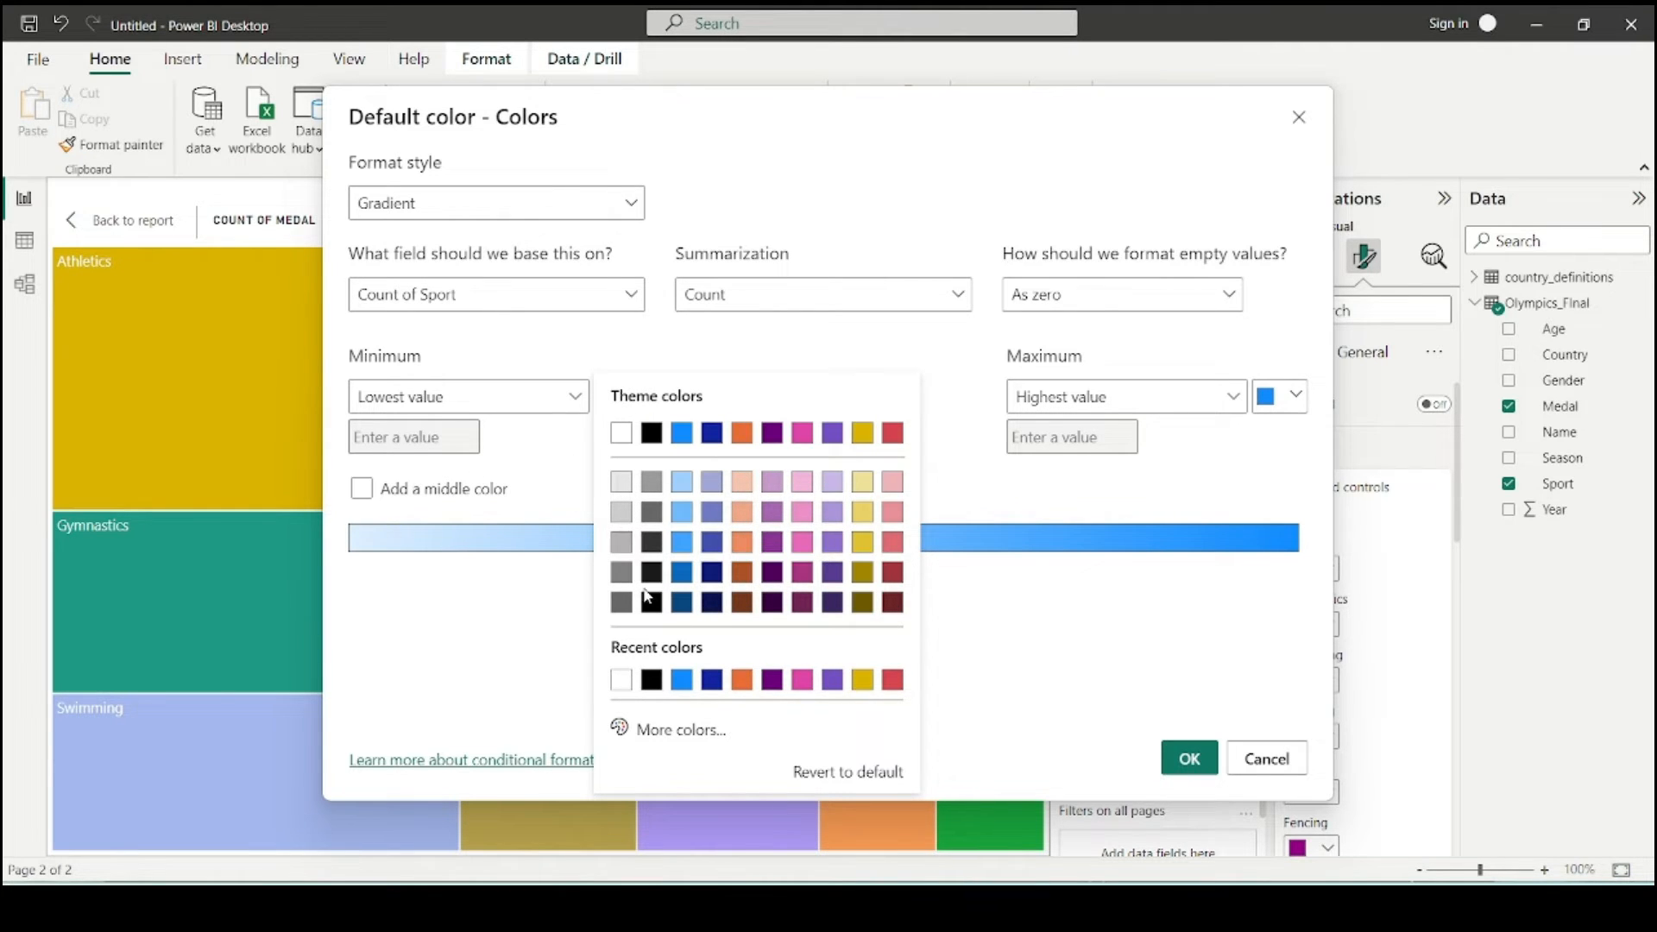
left_click(742, 572)
left_click(1287, 396)
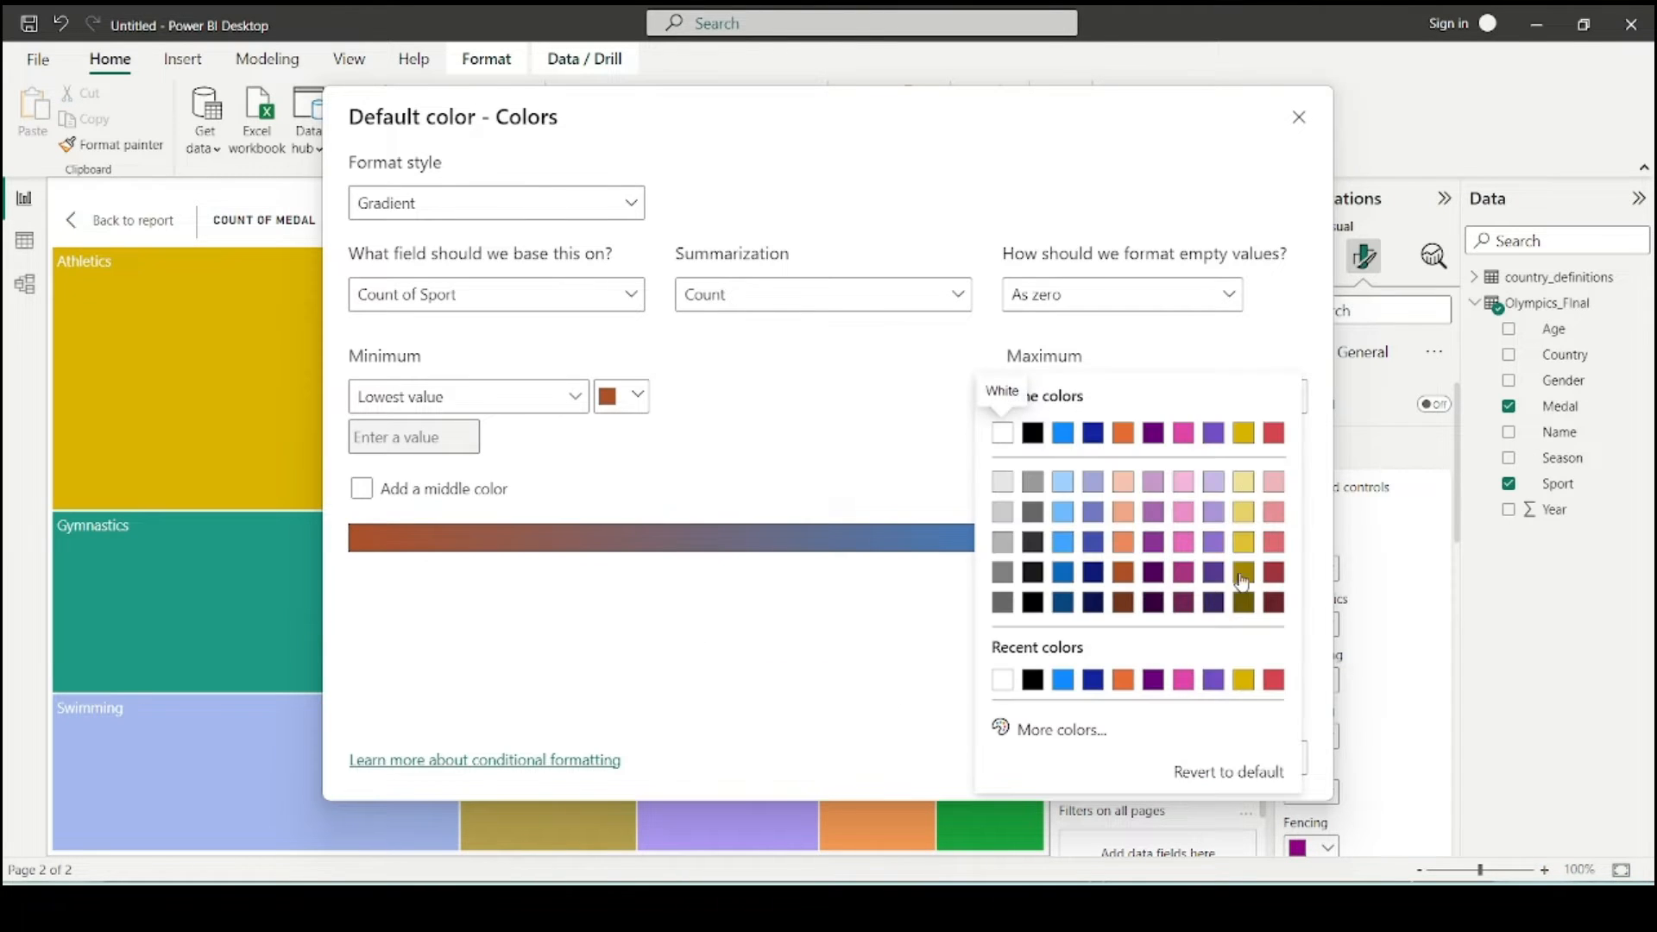
left_click(1244, 544)
left_click(1190, 756)
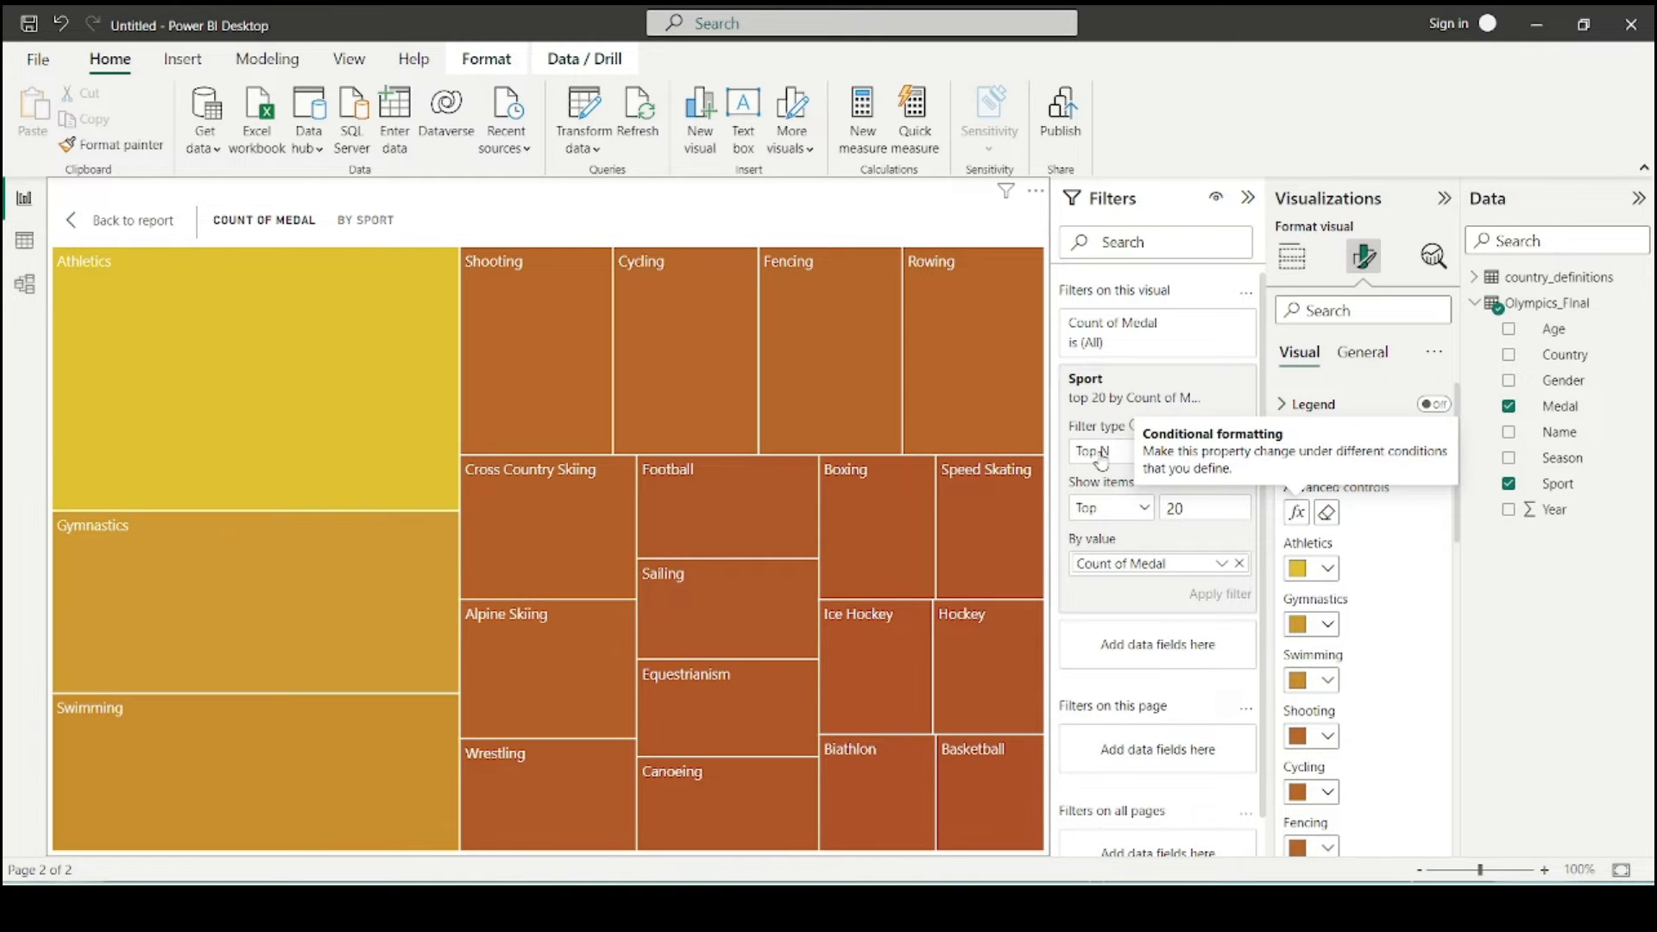
- Change the treemap's title to "Distribution of Medals by Sports" and return to the report page
left_click(1362, 352)
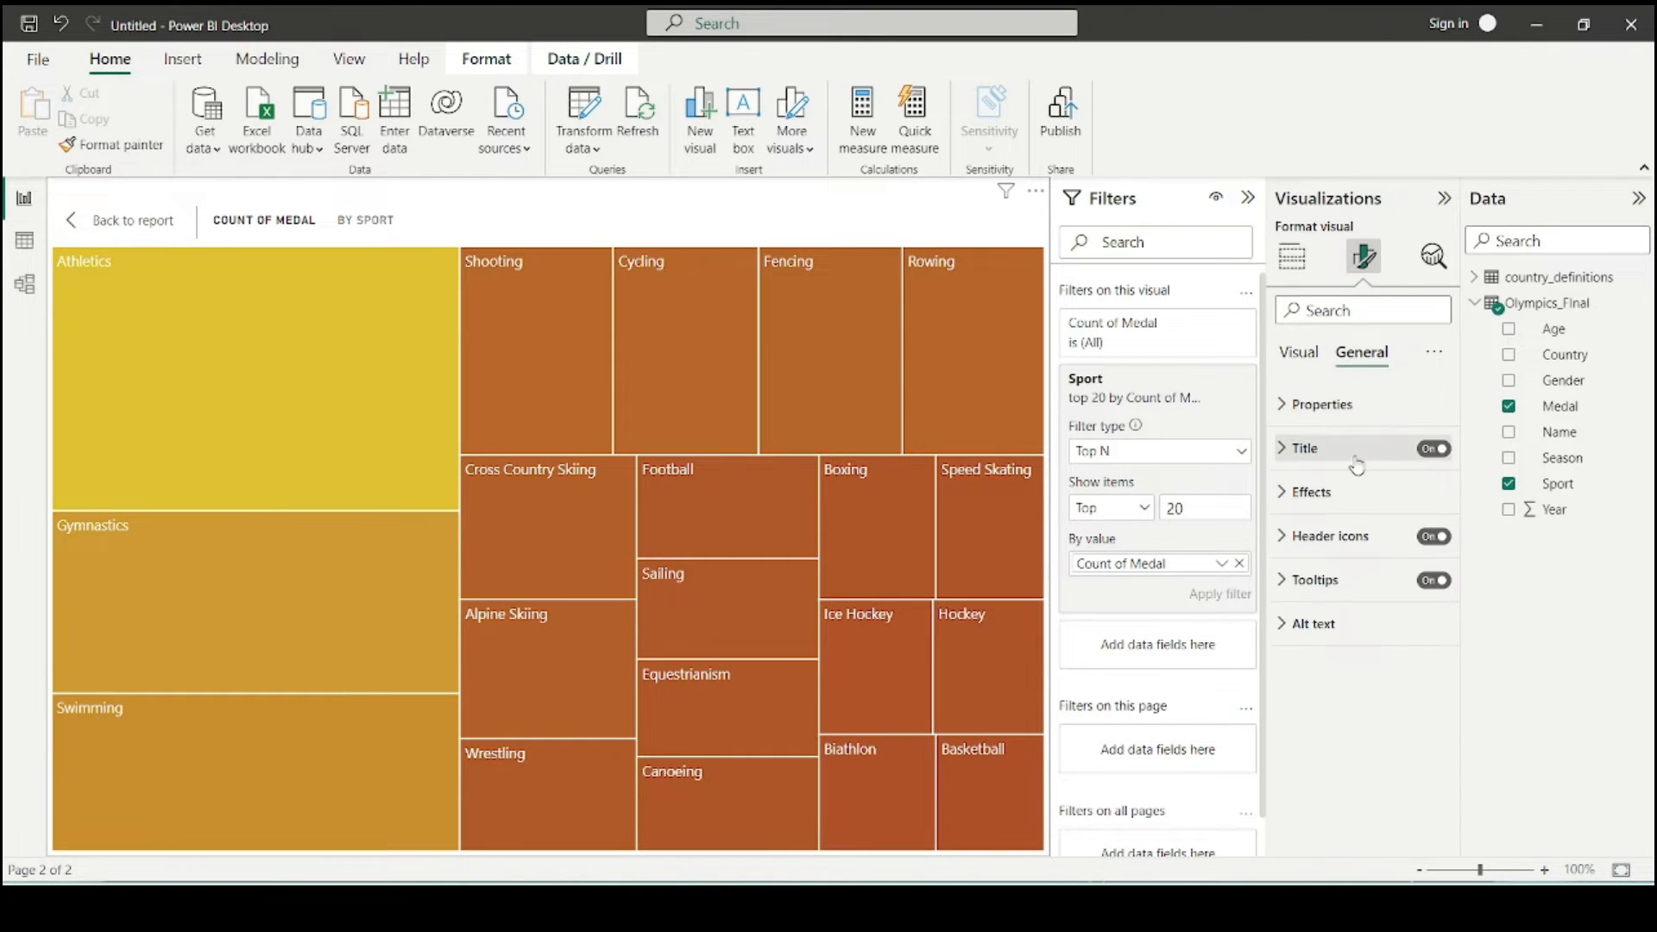
left_click(1299, 448)
triple_click(1366, 512)
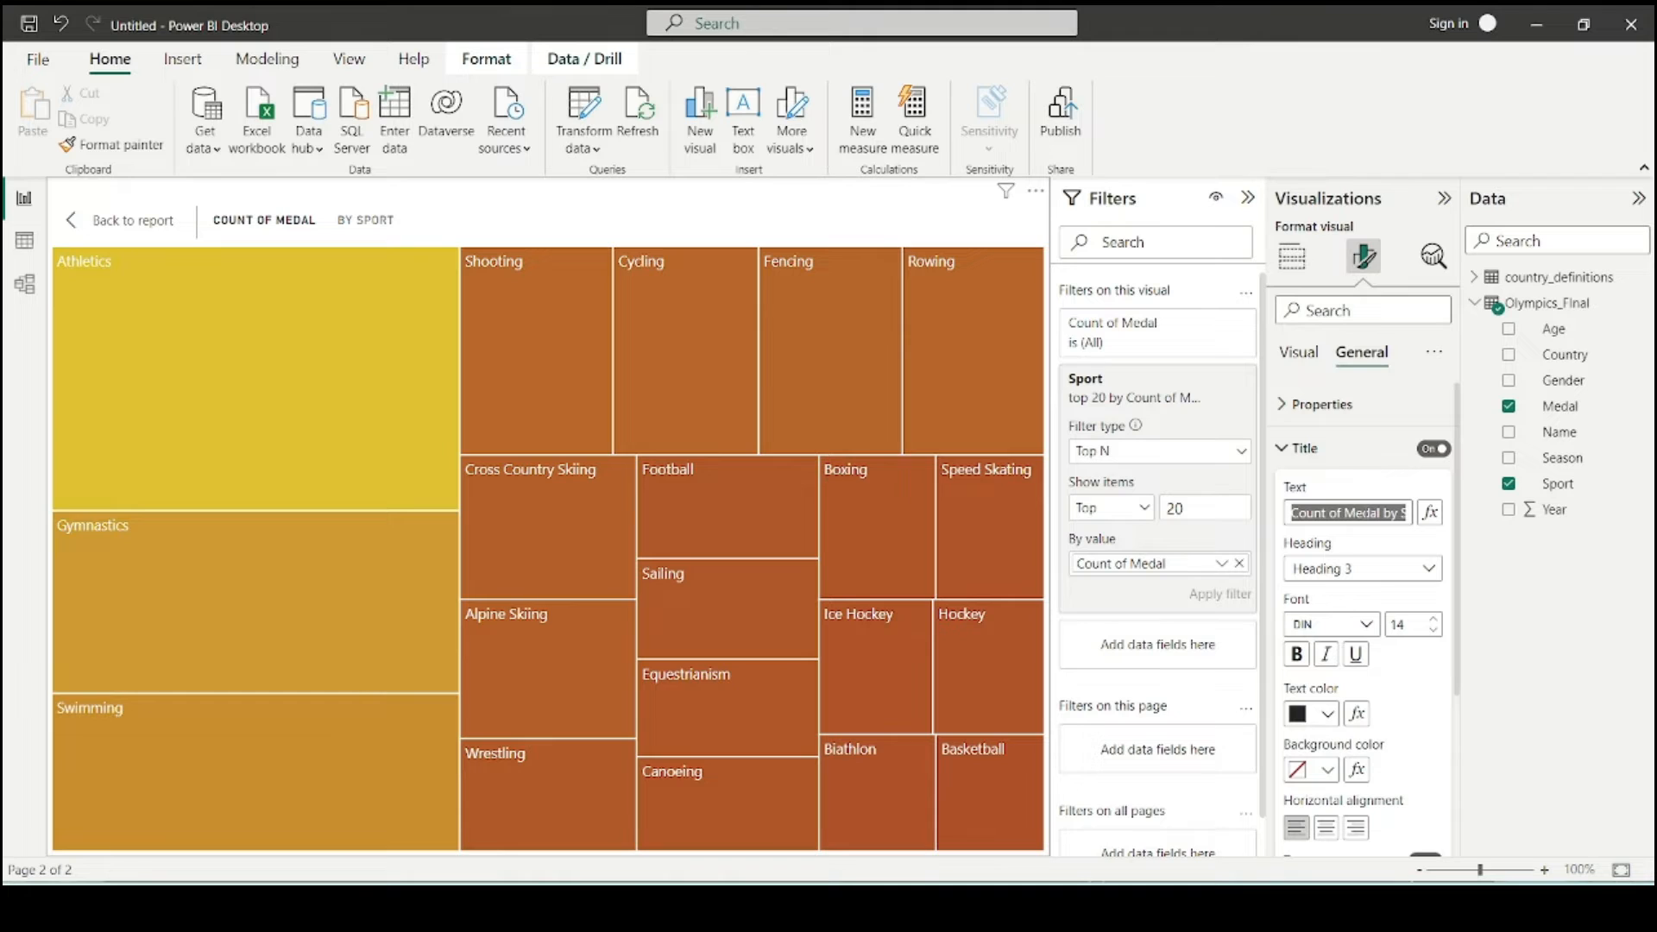
type("Distribution")
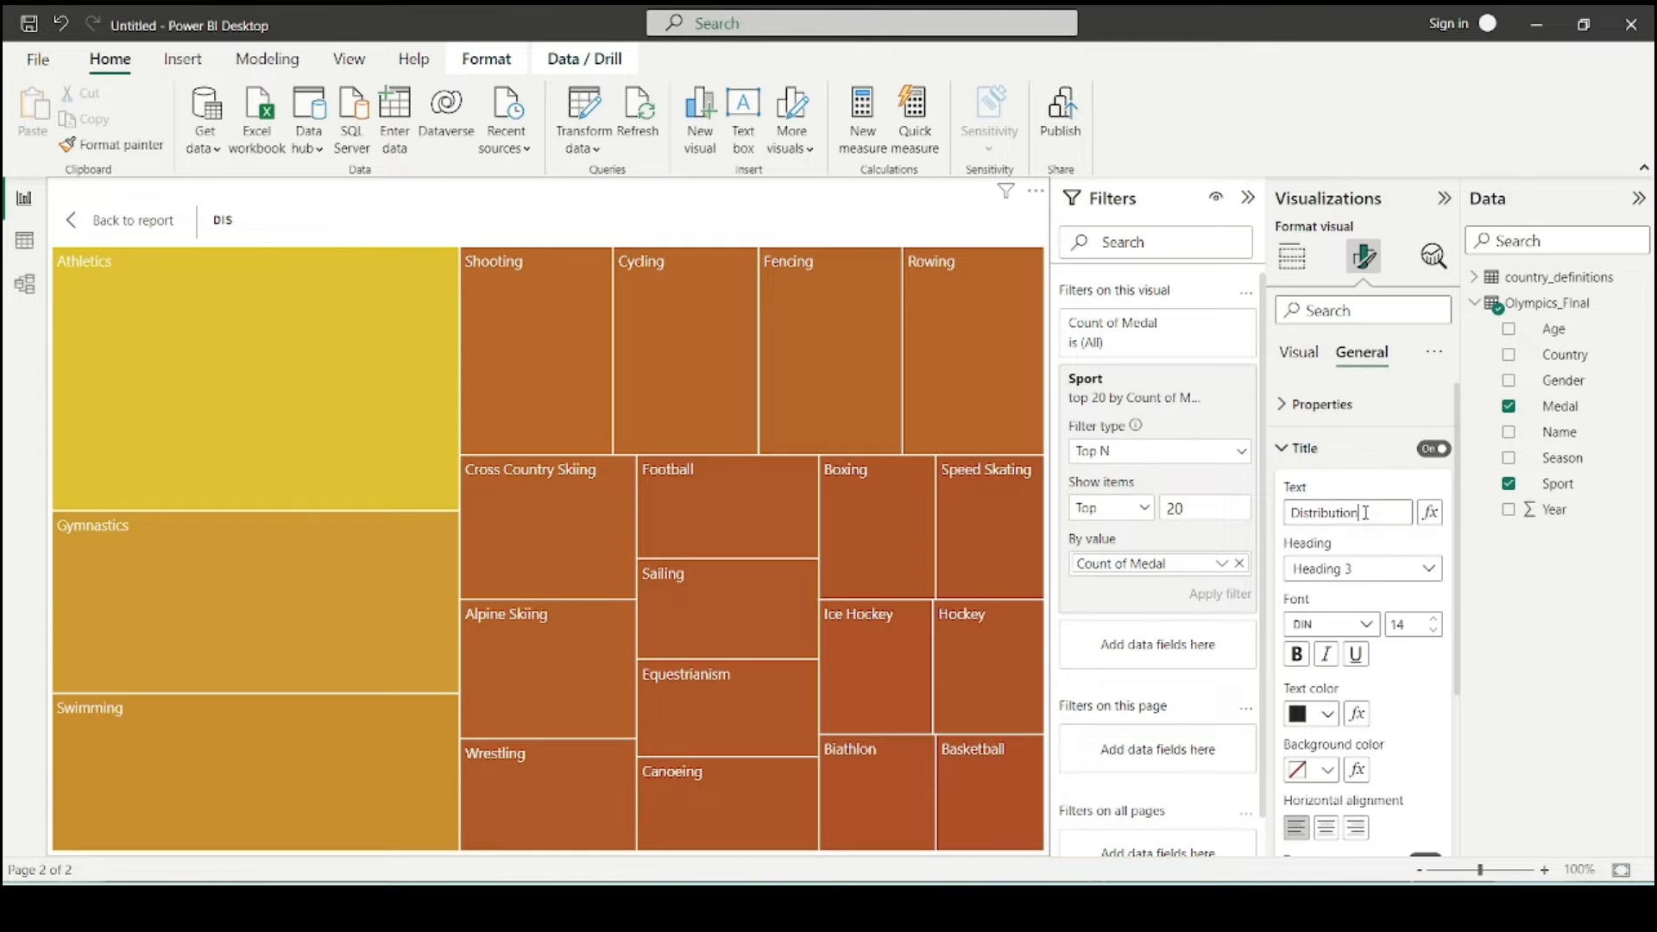
type(" of Medals by")
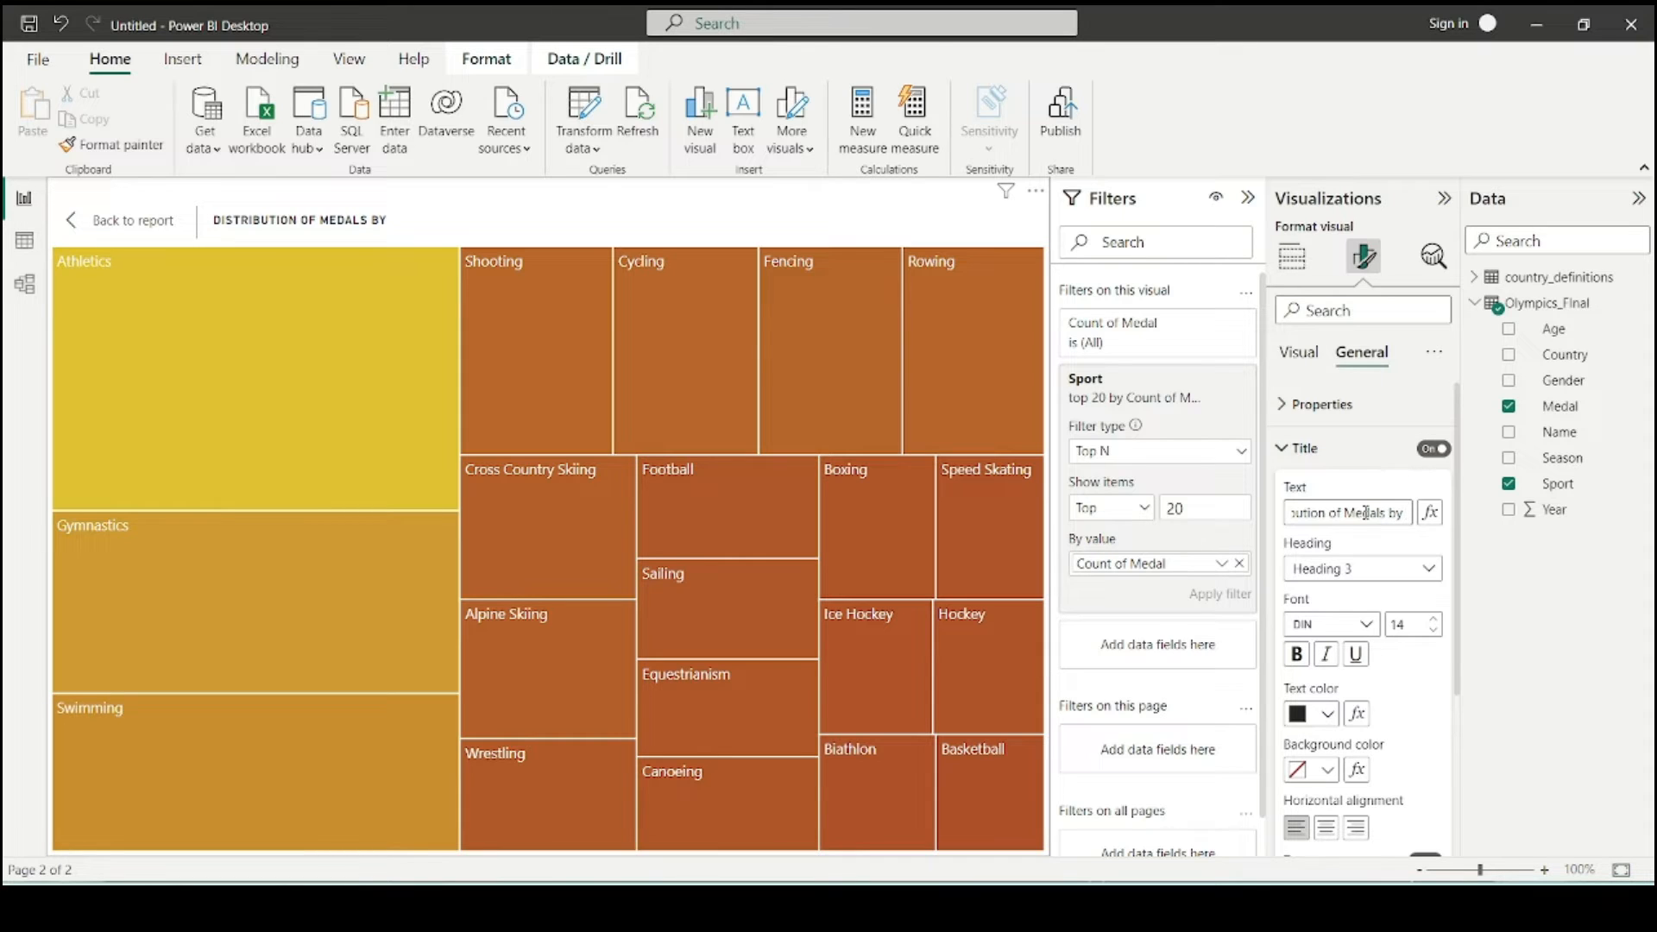
type(" Sports")
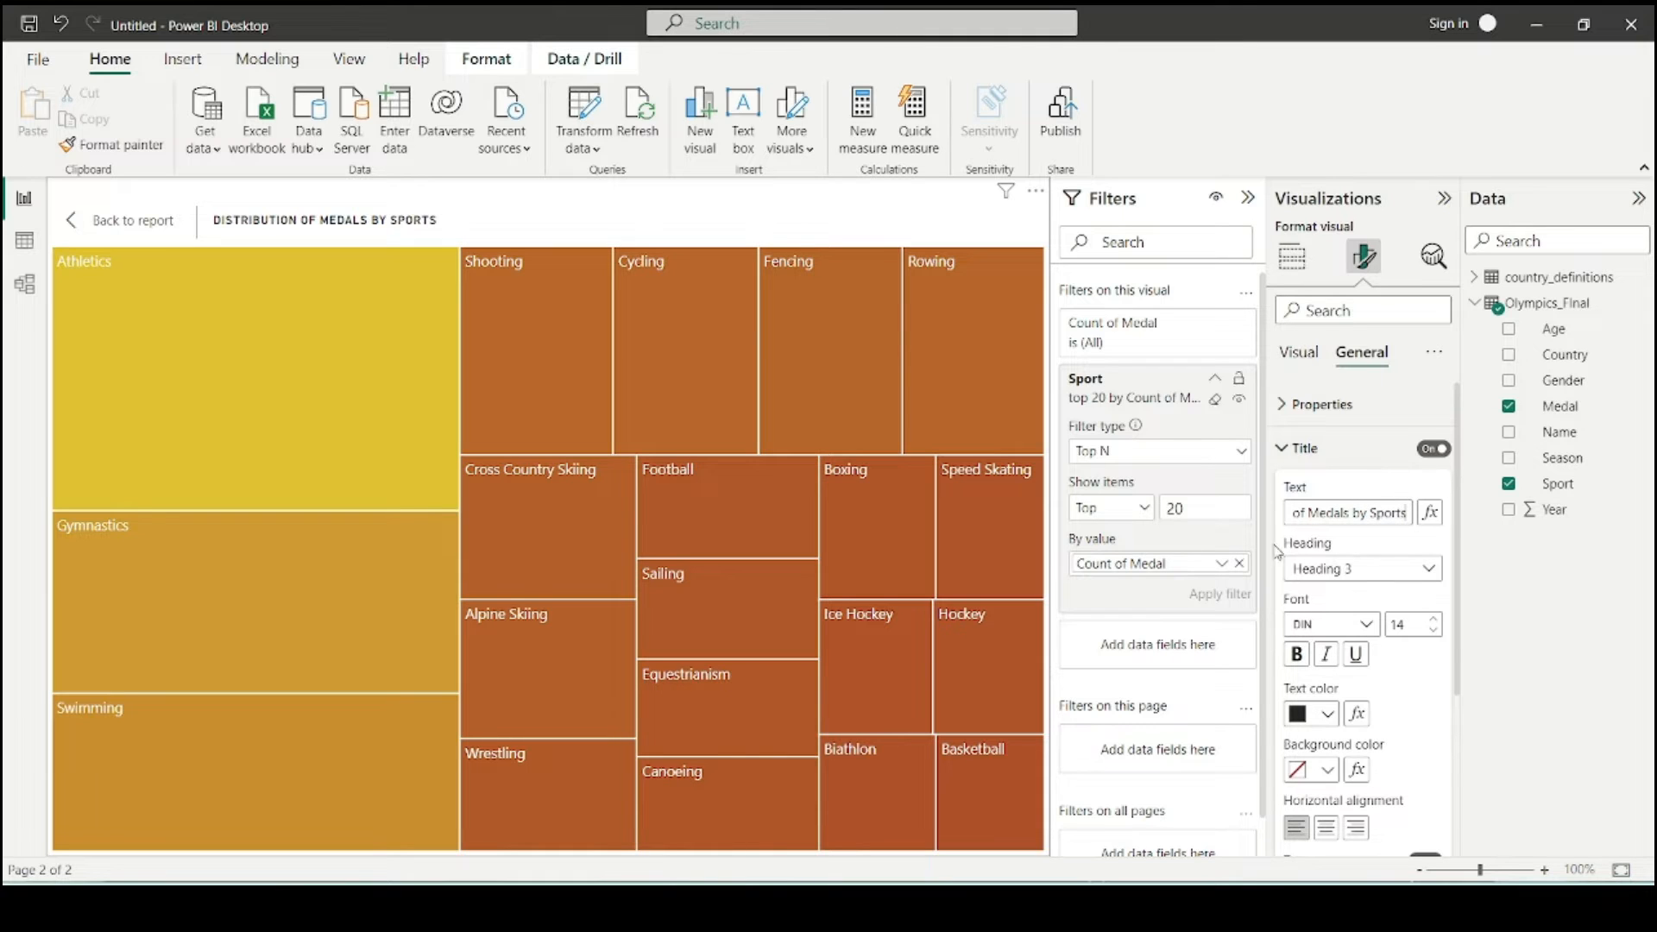
left_click(83, 219)
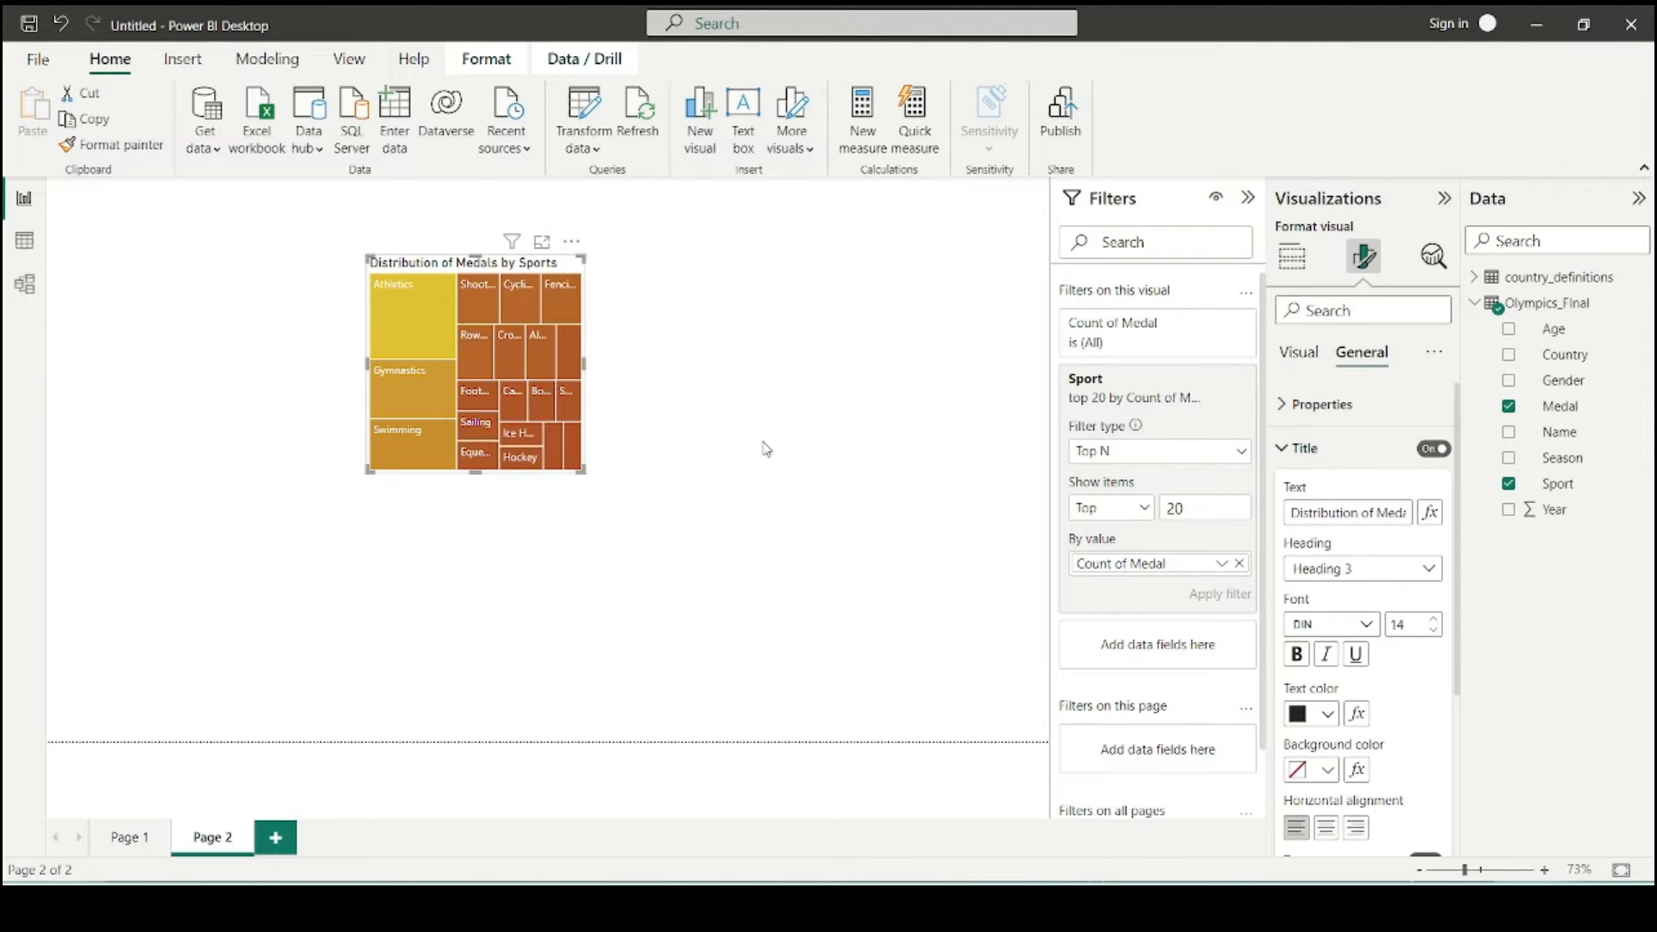
- Enlarge the treemap slightly, place it in the page's upper-left corner and deselect it
left_click_drag(582, 472, 645, 529)
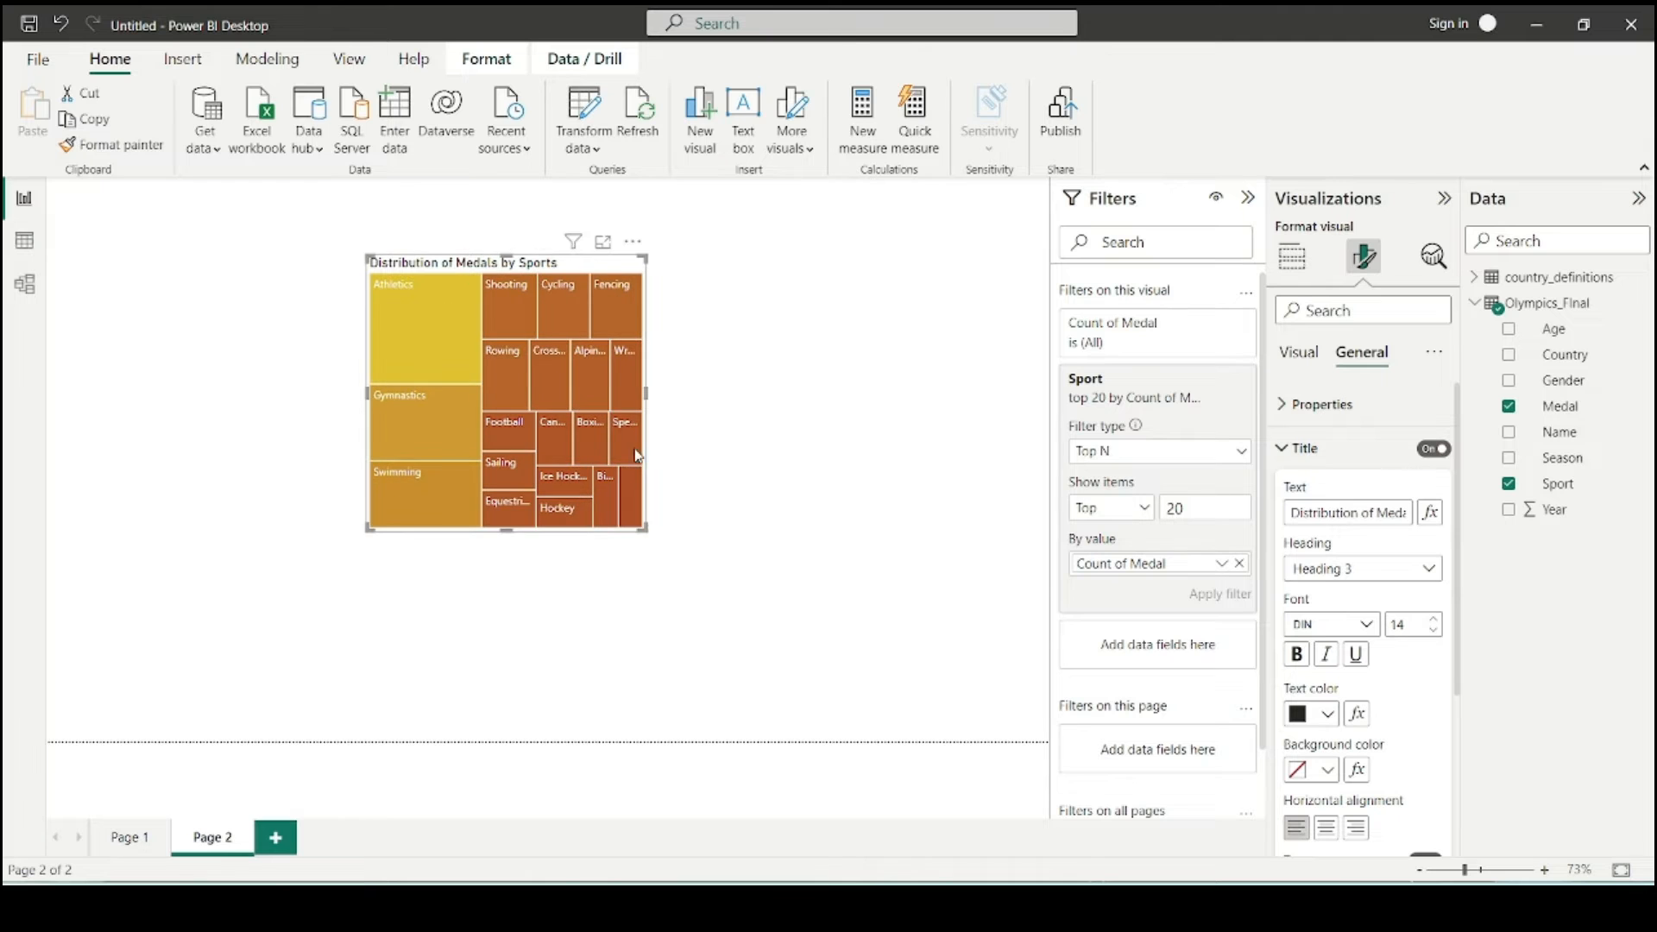
left_click_drag(586, 277, 333, 210)
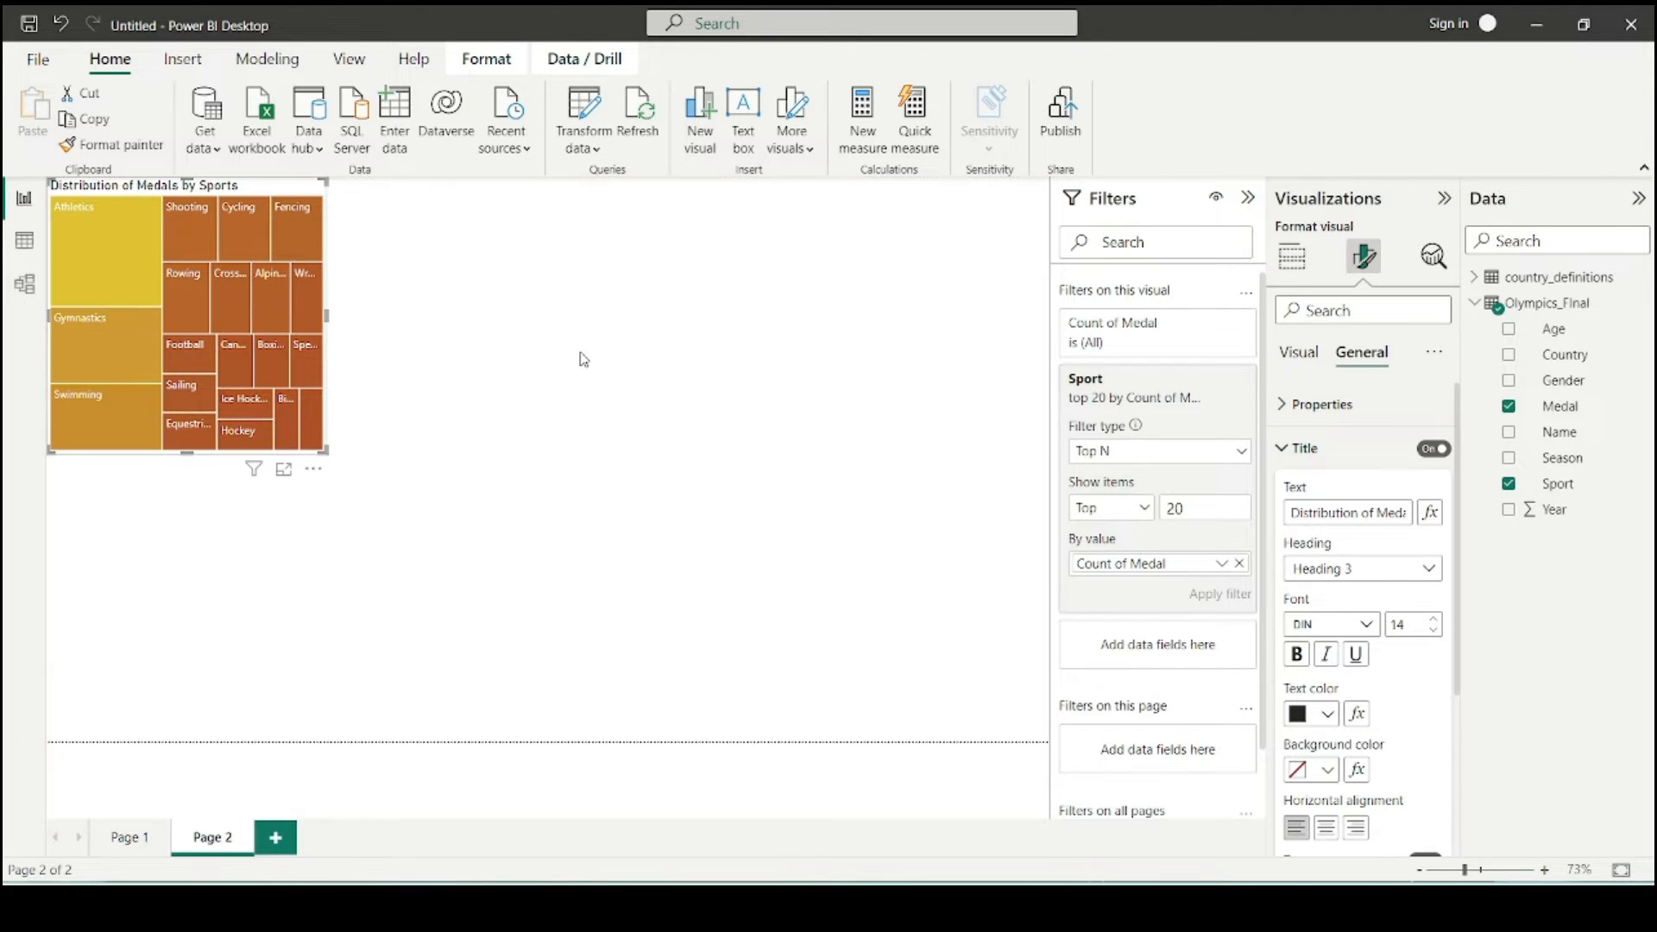
left_click(582, 358)
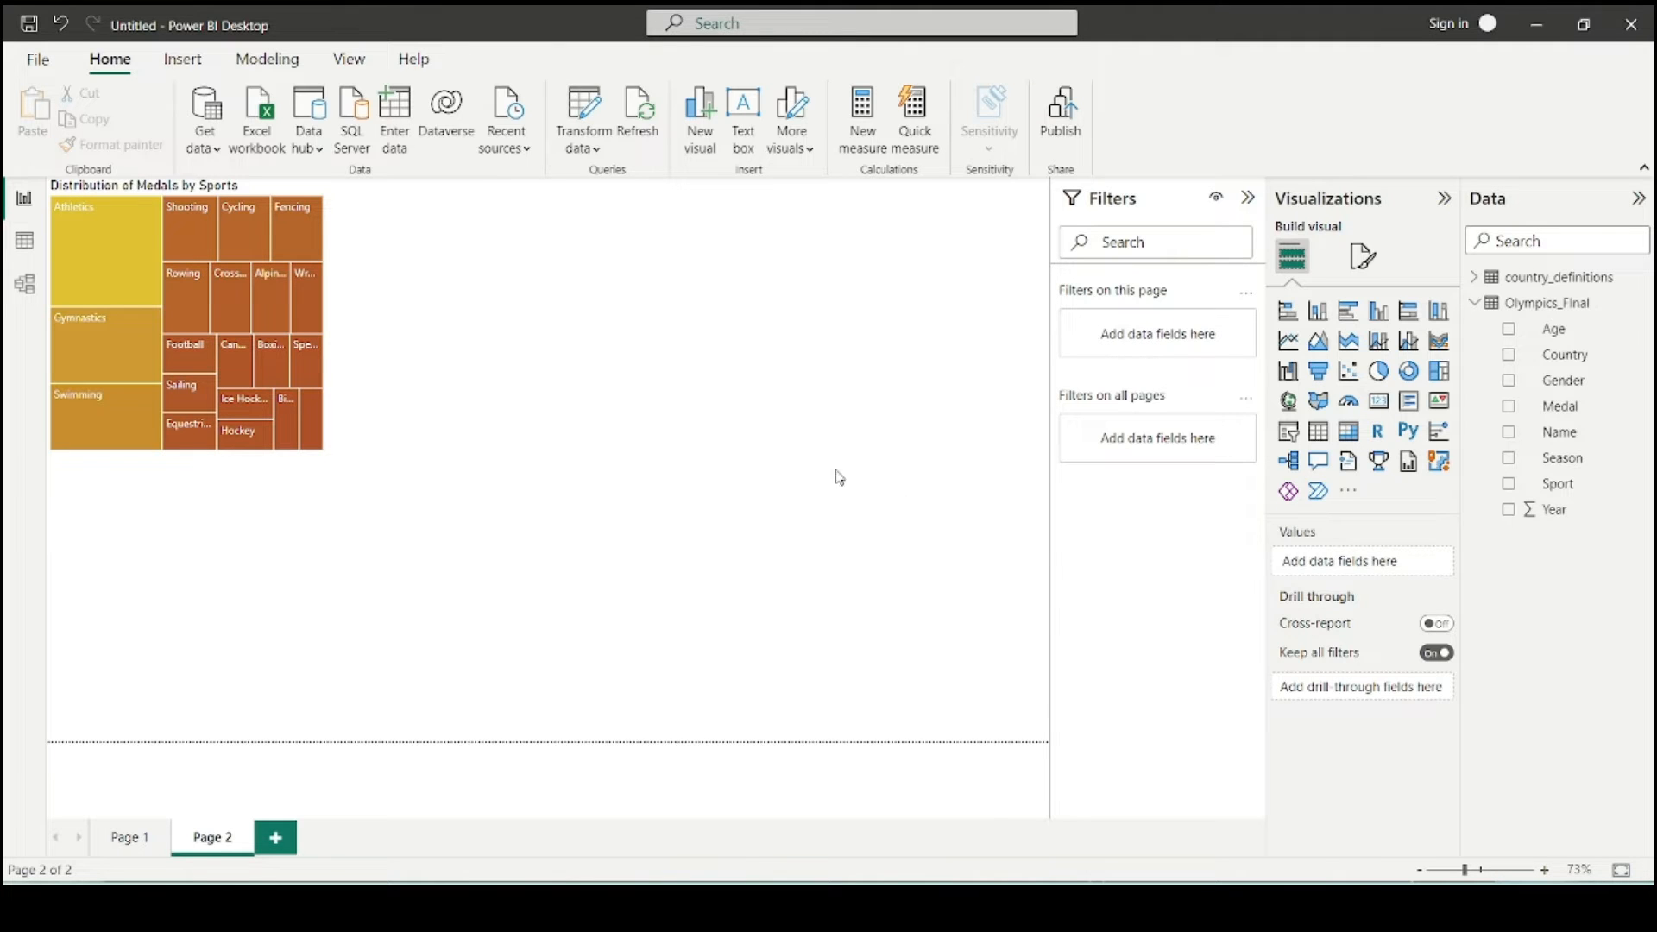
- Insert a stacked bar chart and move it to the empty area to the right of the treemap
left_click(1287, 311)
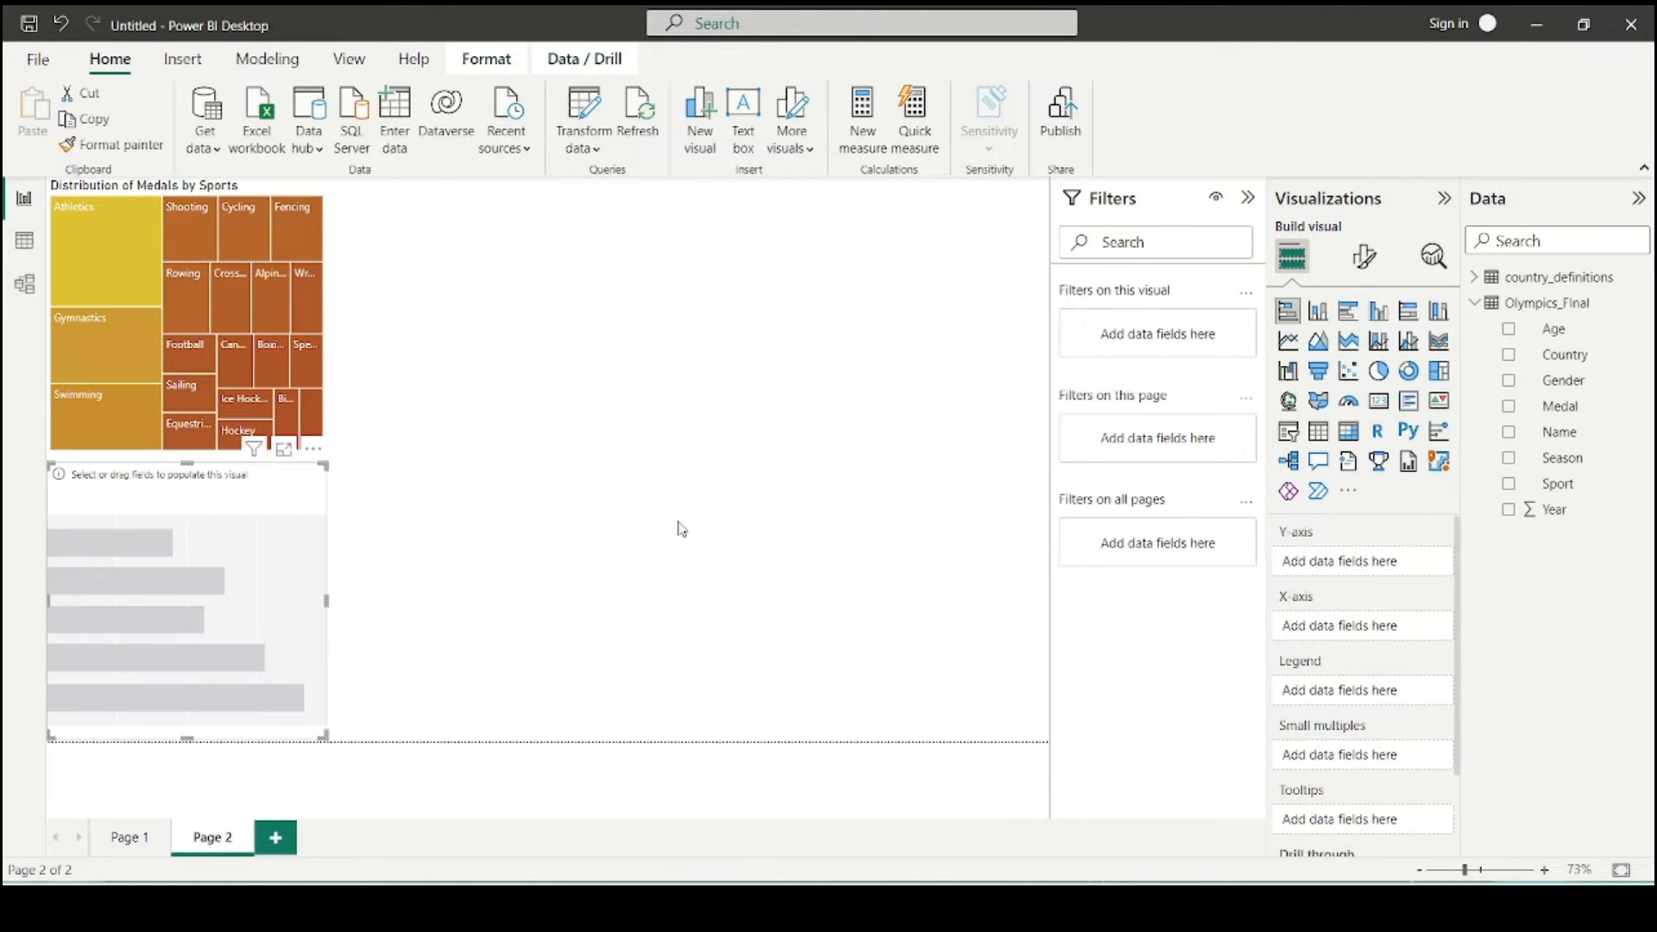
left_click_drag(233, 555, 739, 440)
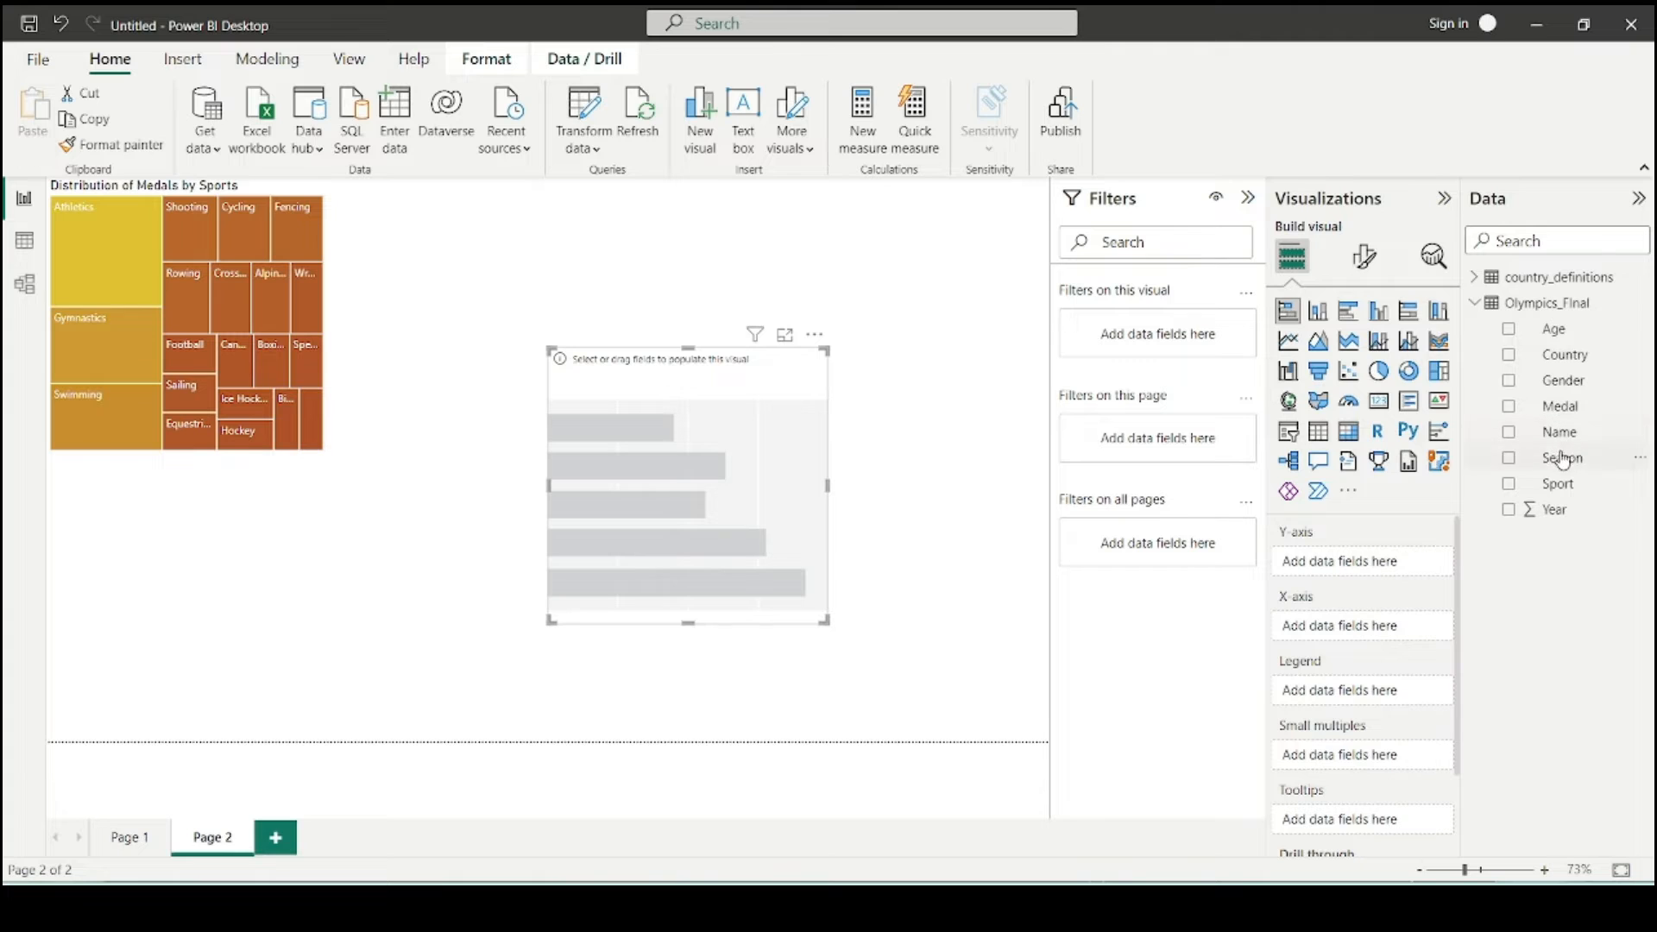
- Plot the count of Medal on the X-axis by Season on the Y-axis, widen the stacked bar chart and shift it slightly down-left
left_click_drag(1562, 459, 1349, 566)
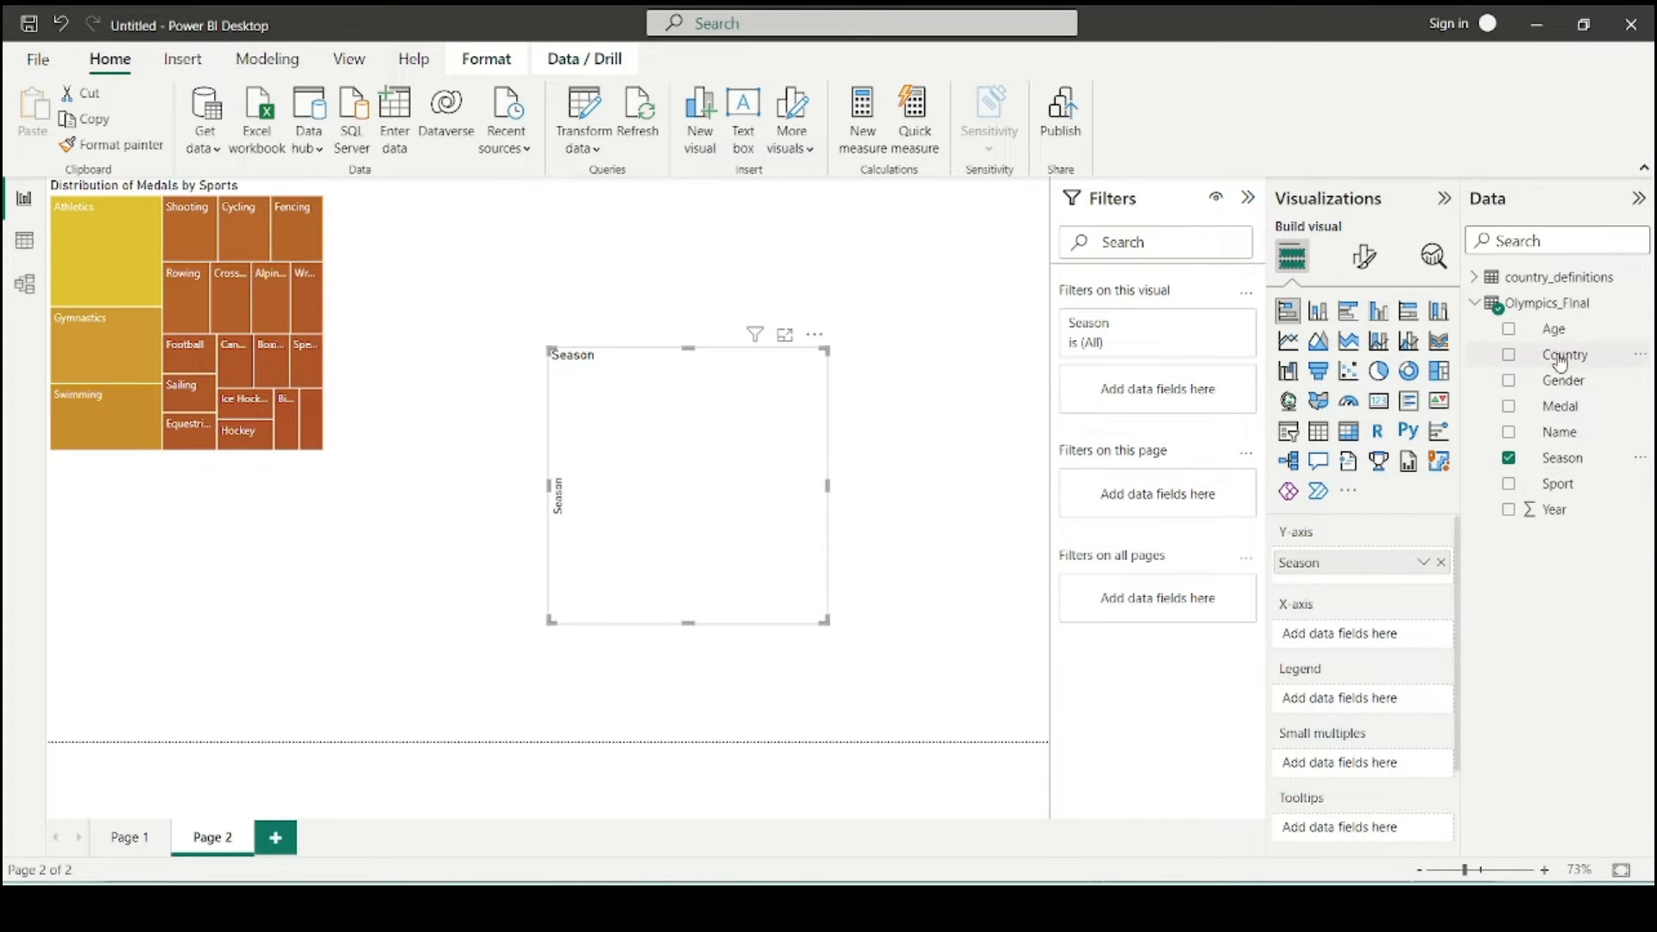
left_click_drag(1559, 361, 1467, 361)
left_click_drag(1560, 407, 1346, 636)
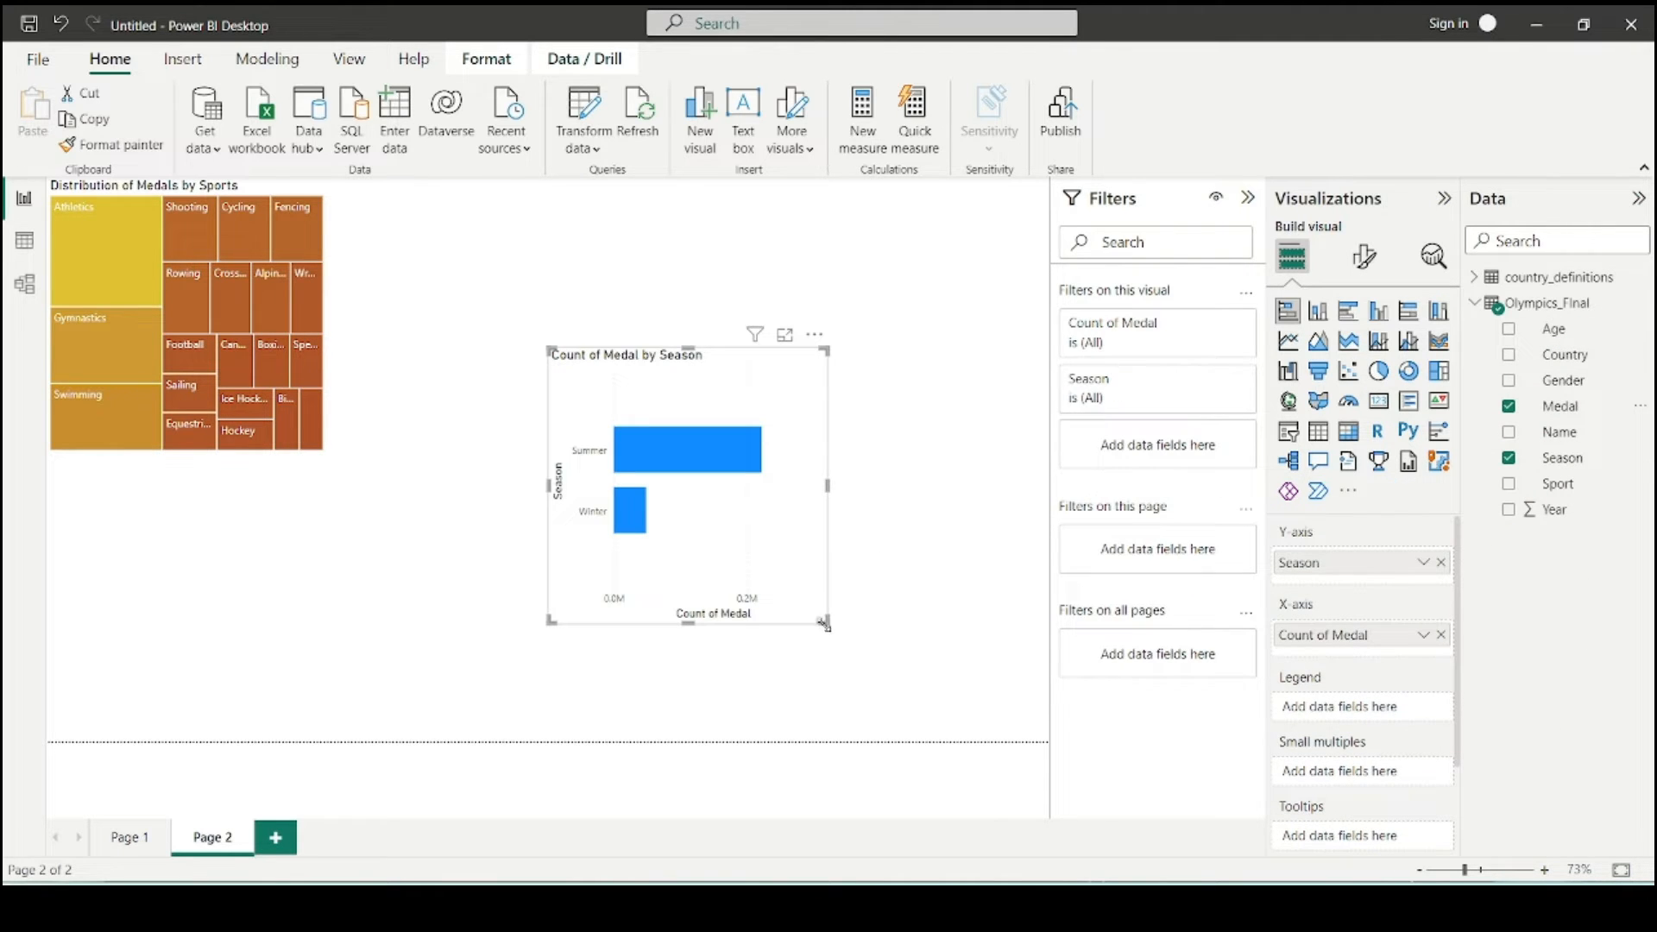
left_click_drag(830, 627, 1014, 601)
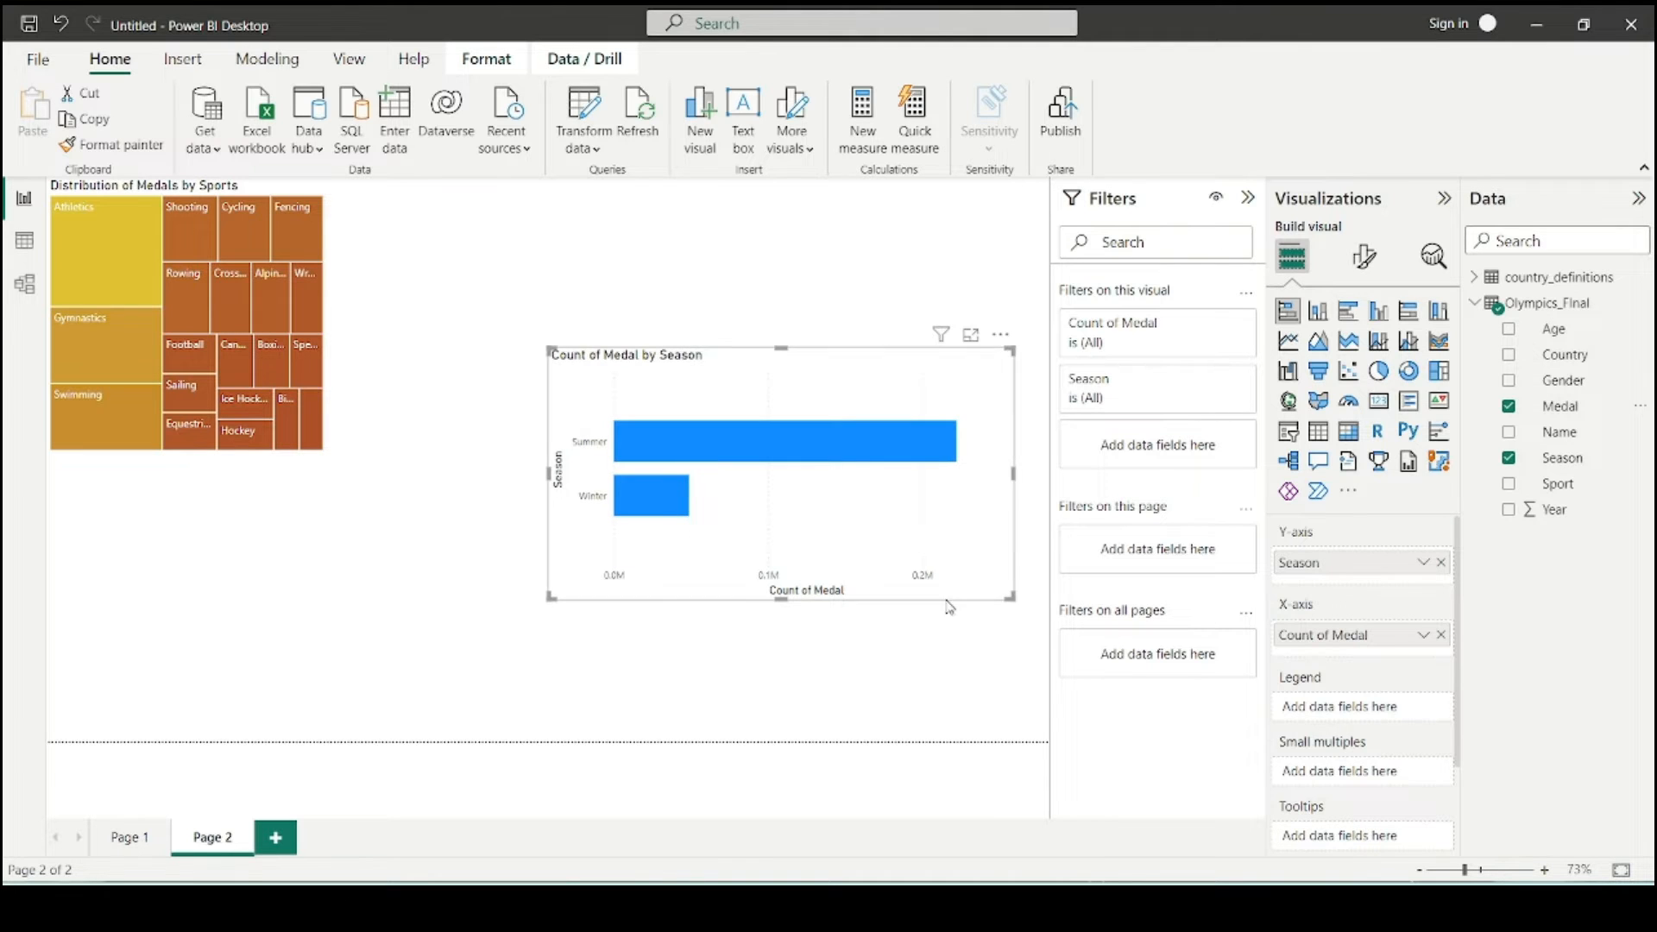
left_click_drag(813, 370, 747, 398)
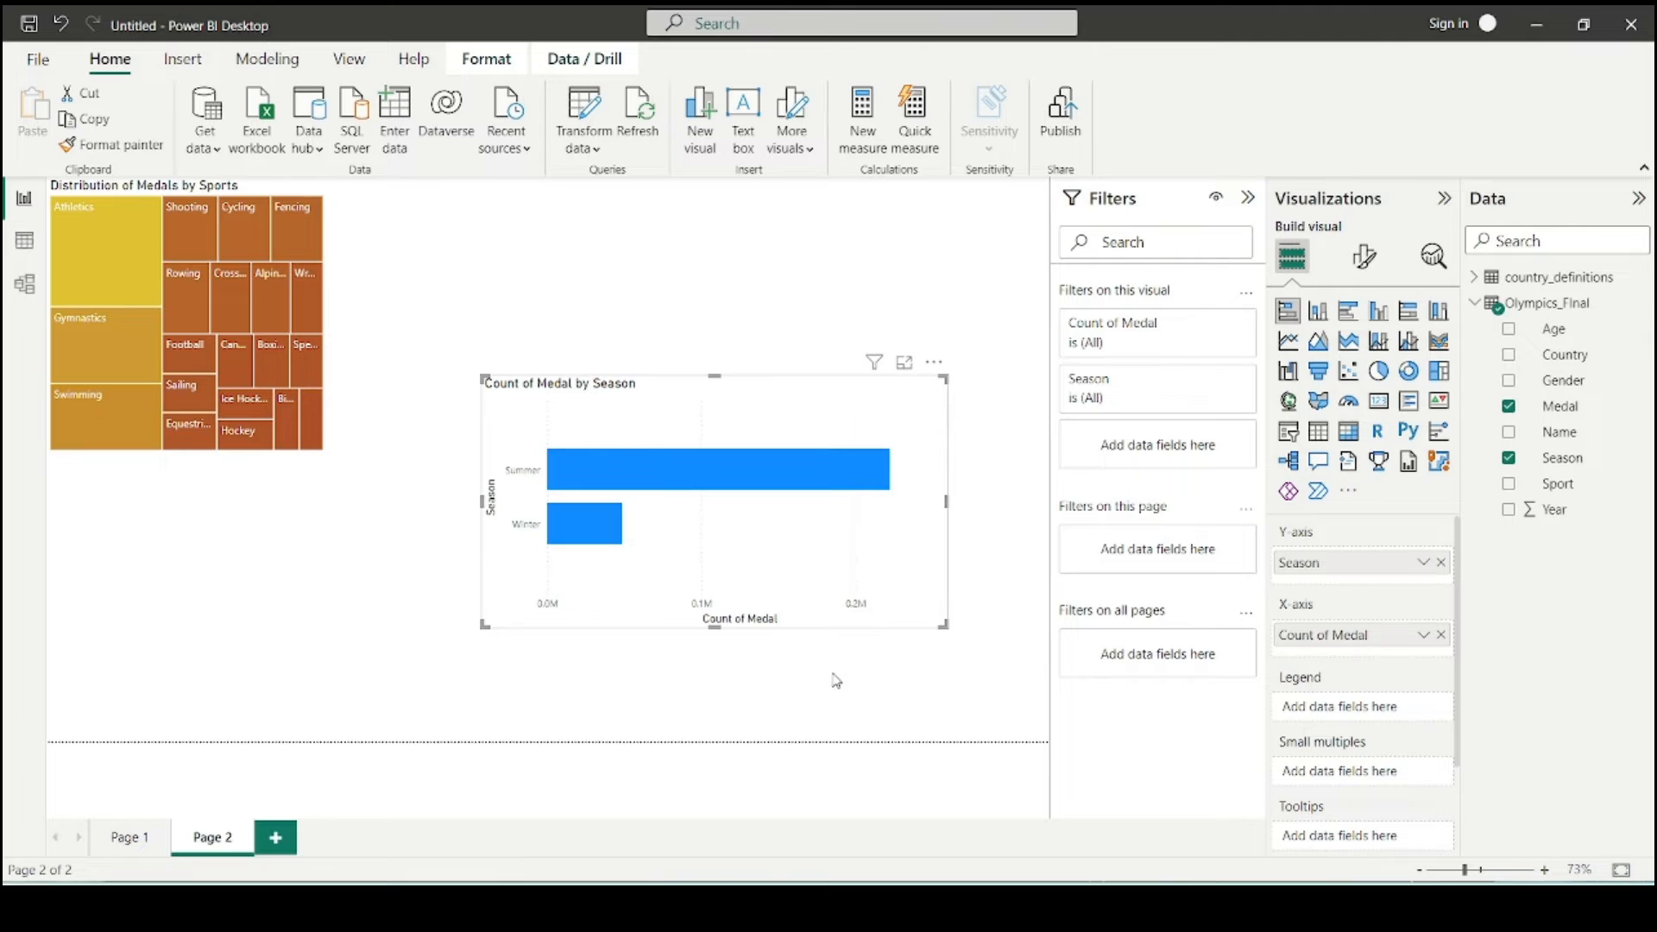
- Show the stacked bar chart in focus mode and split its bars by Country as the legend
left_click(902, 366)
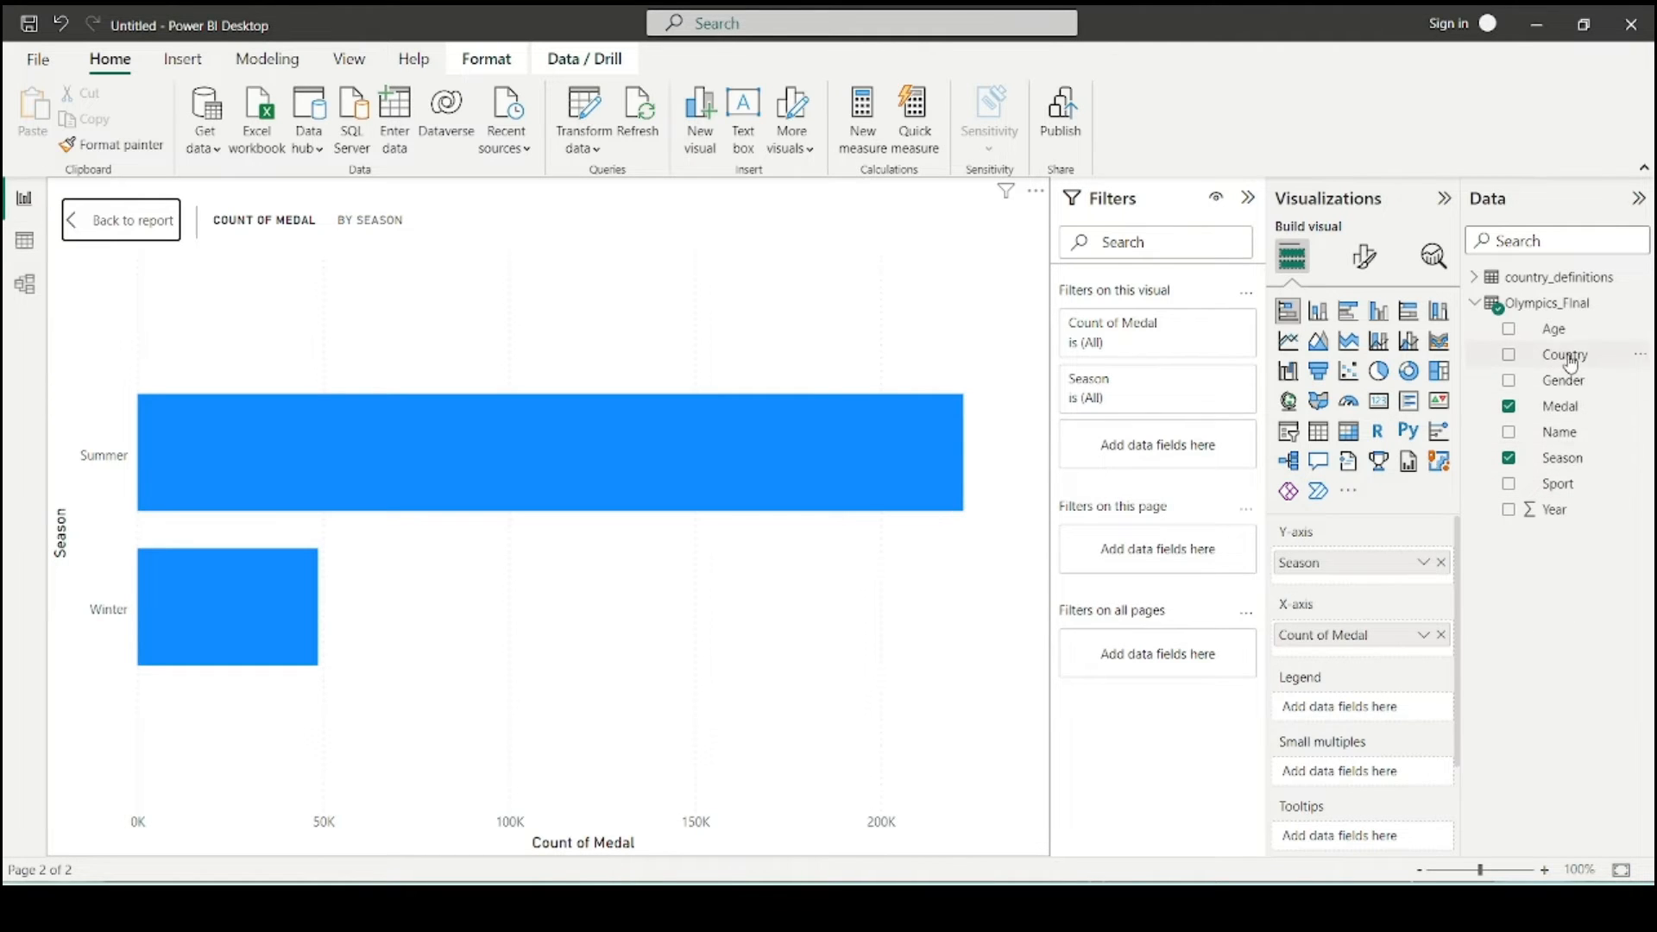
left_click_drag(1570, 363, 1388, 718)
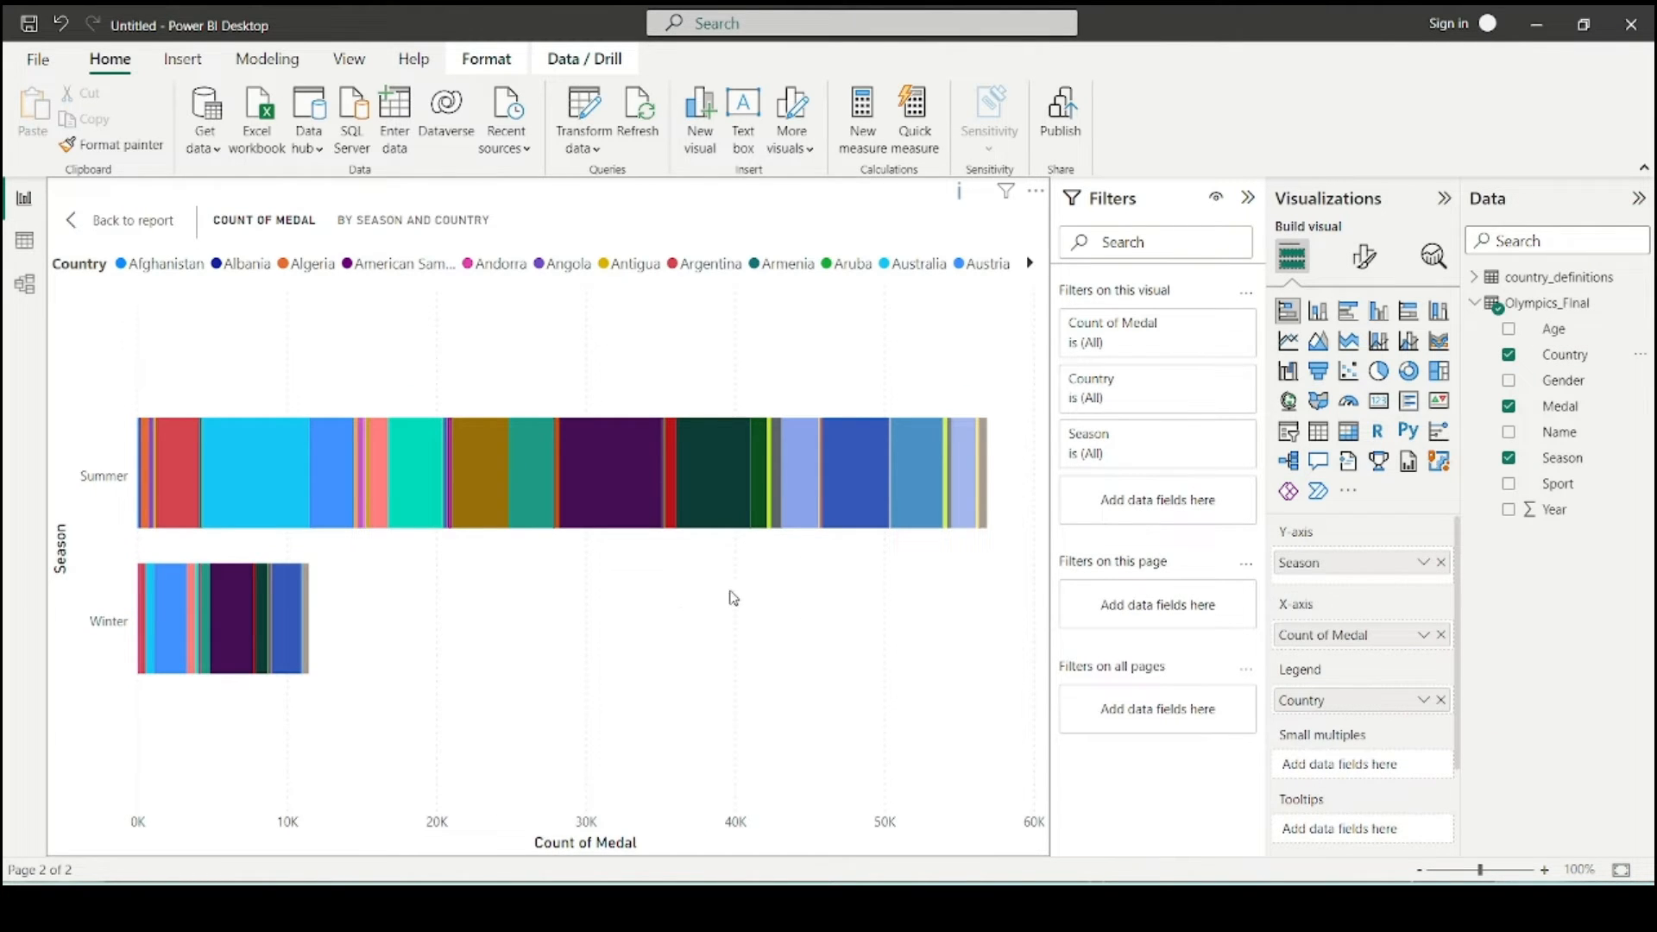
- Filter the chart's Country field to the top 5 by Count of Medal using a Top N filter, and apply it
left_click(1214, 378)
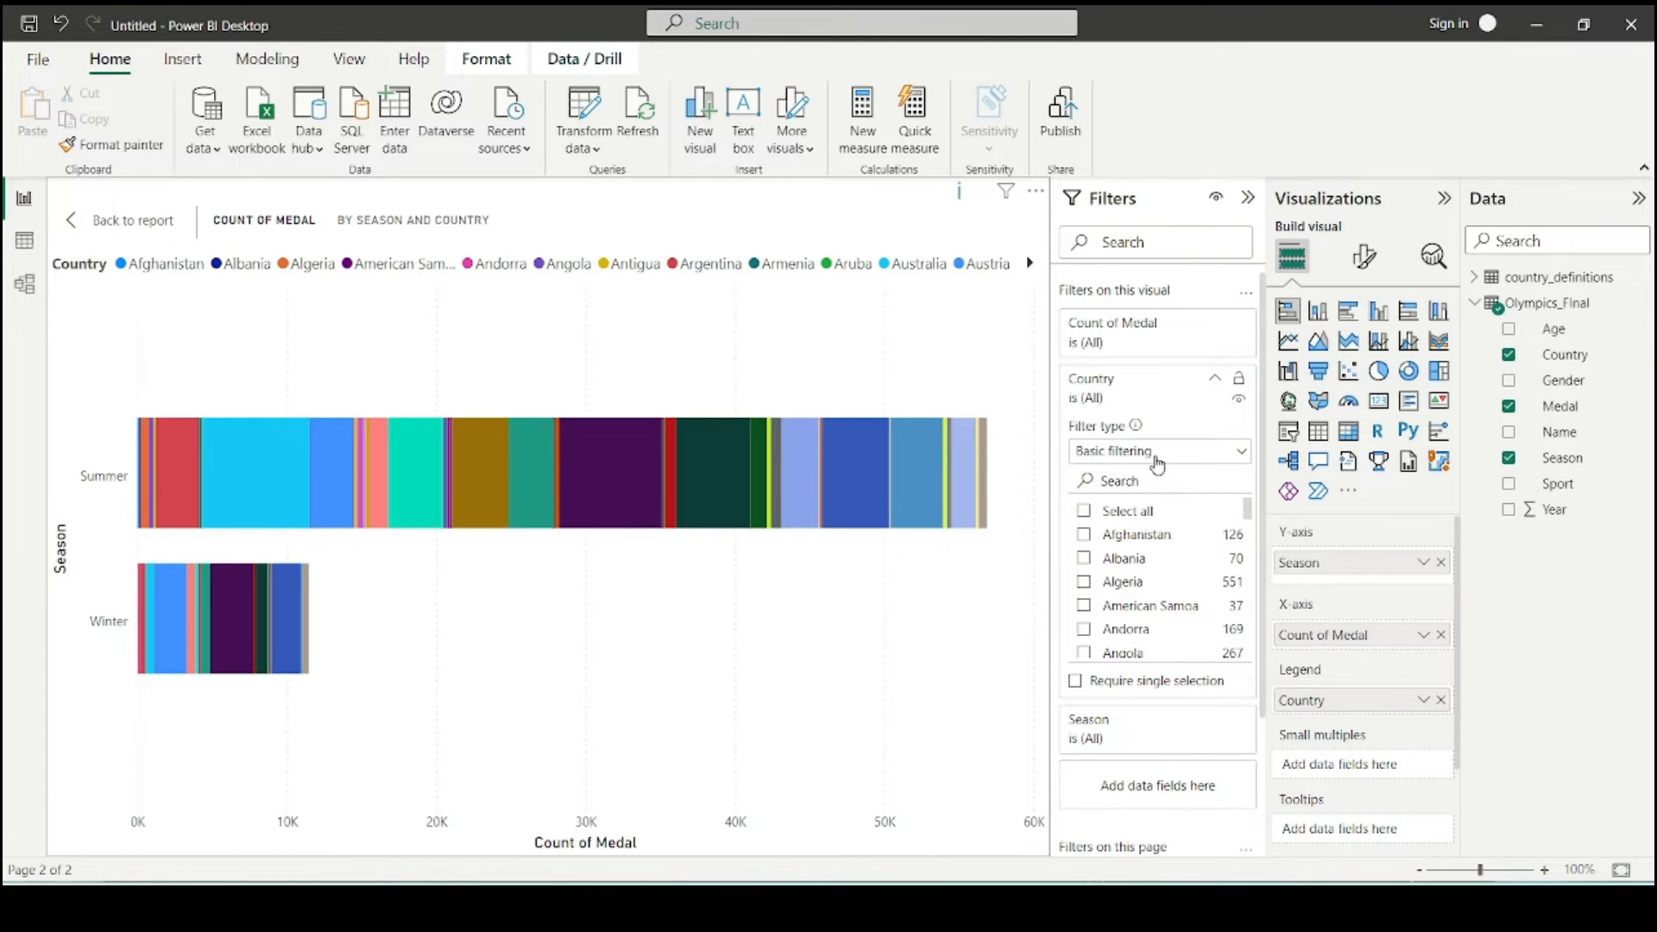
left_click(1155, 452)
left_click(1141, 535)
left_click(1194, 504)
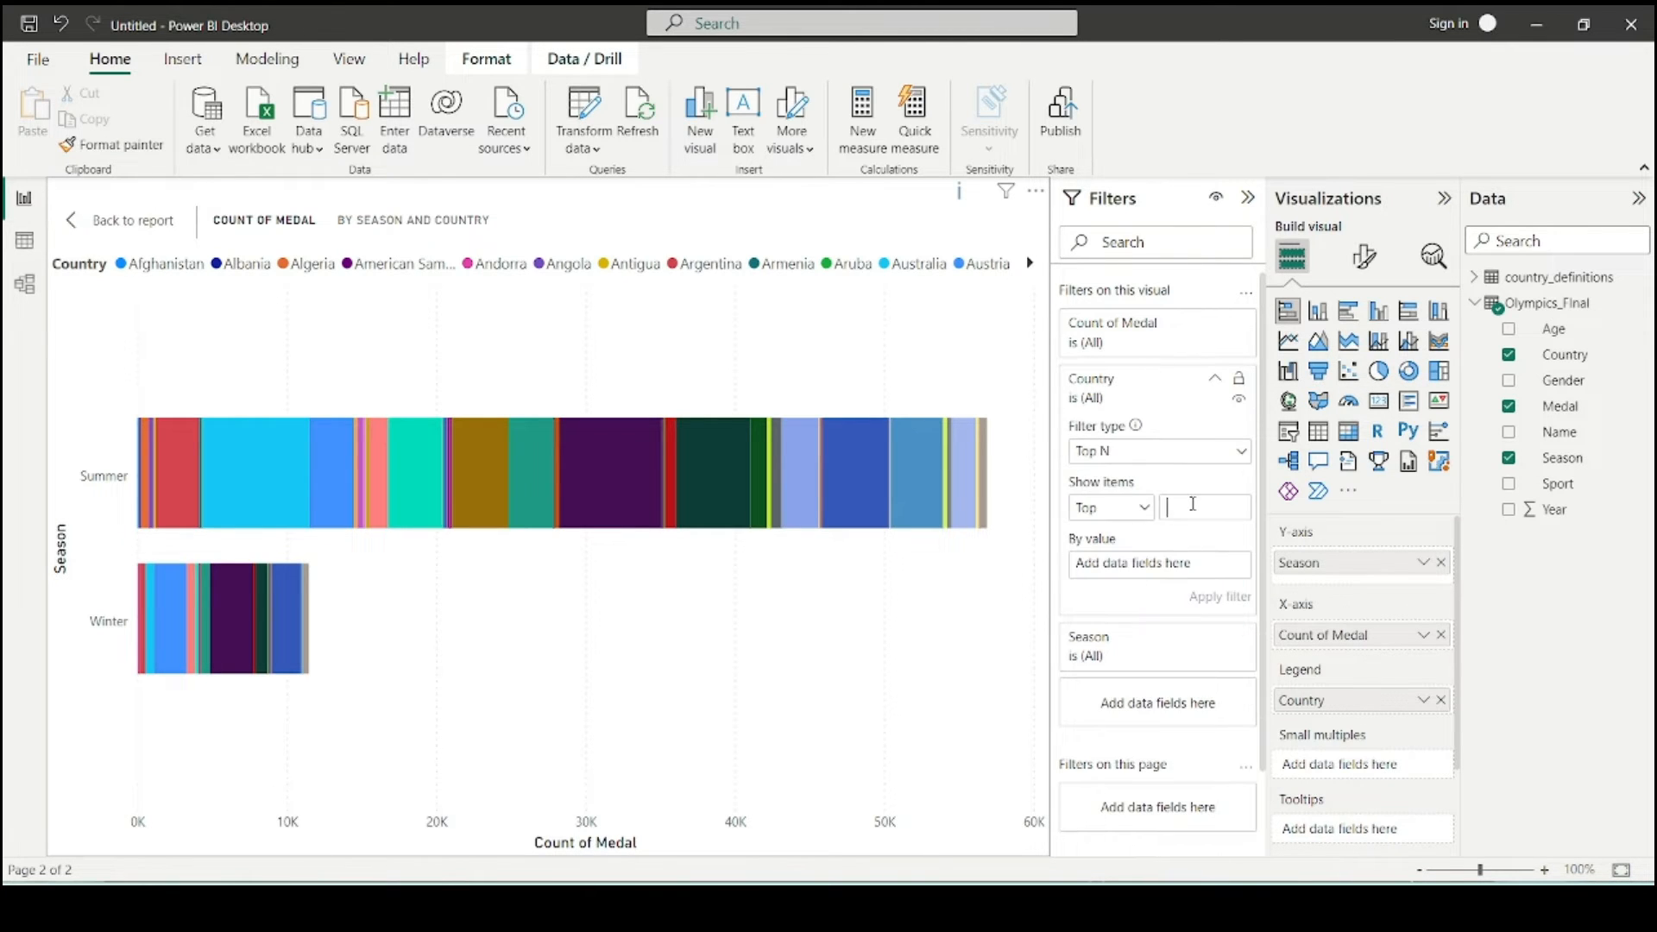
type("5")
left_click_drag(1560, 406, 1147, 563)
left_click(1223, 563)
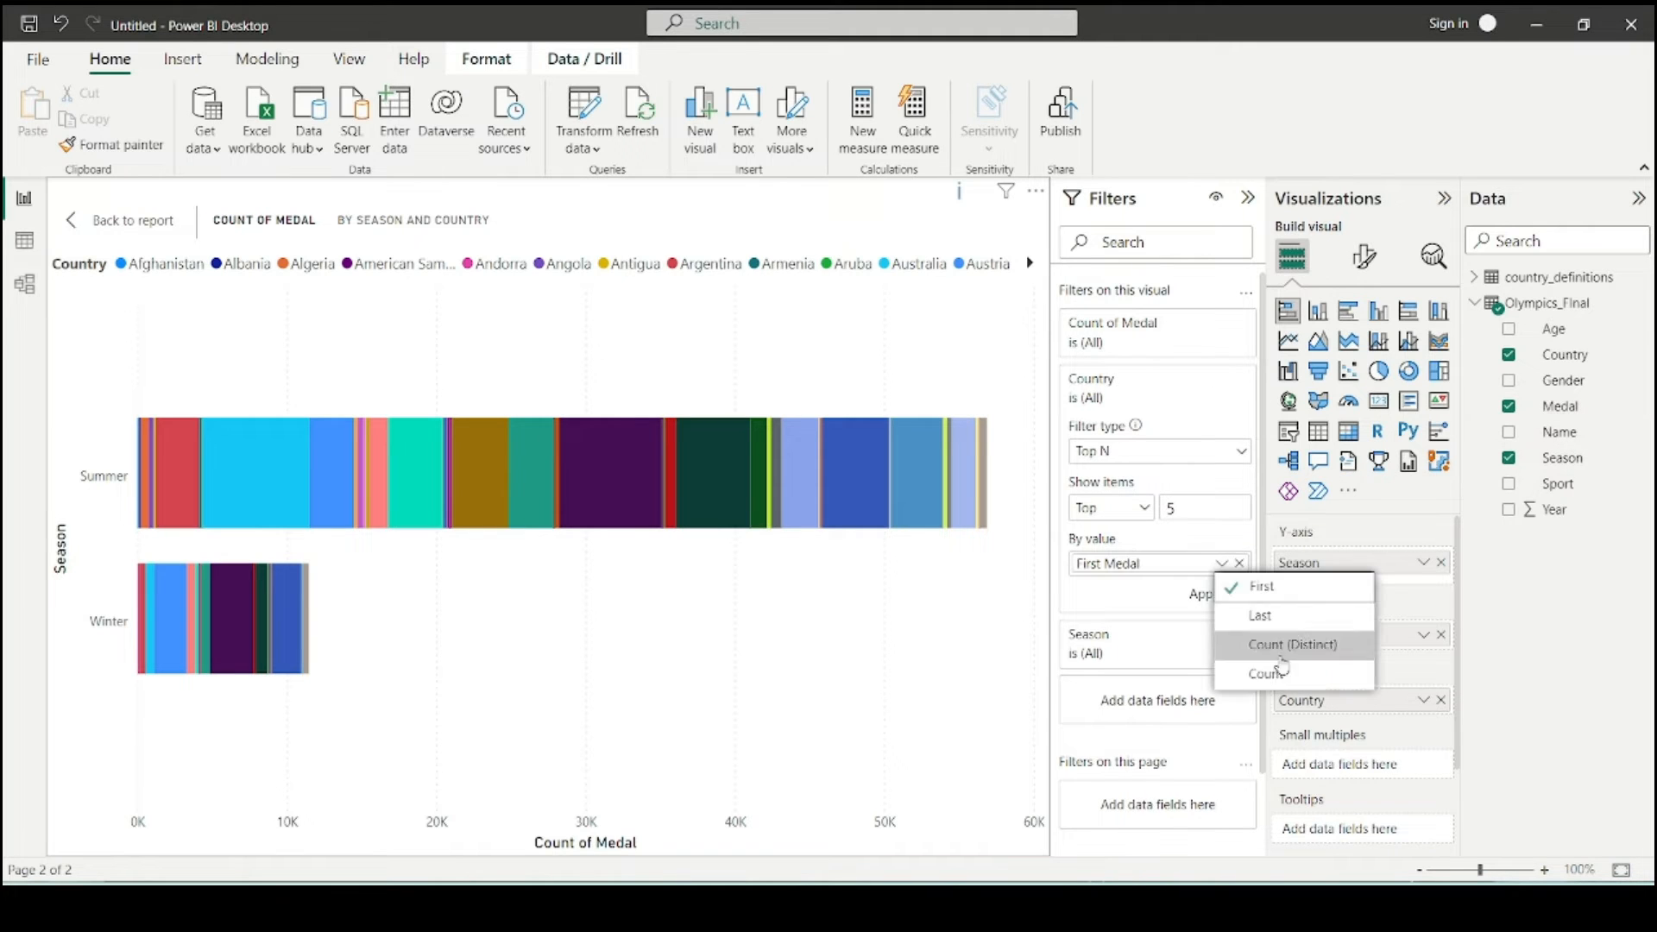
left_click(1251, 678)
left_click(1220, 595)
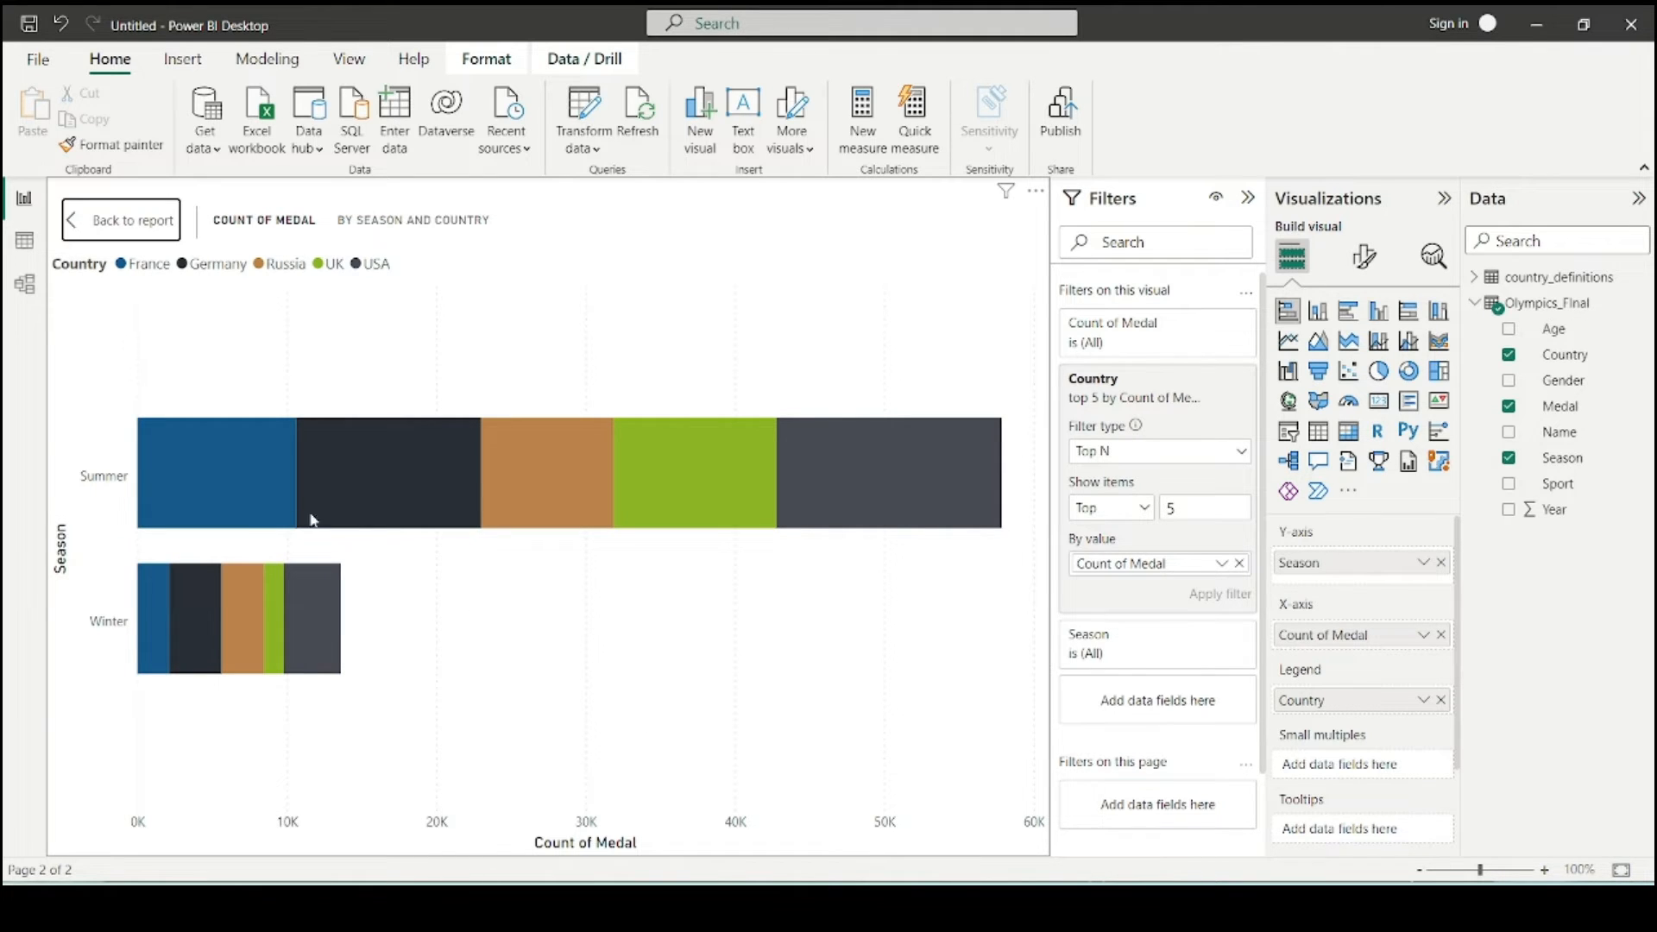
- Recolor the chart's bars, setting France to dark brown and Germany to the lighter burnt-orange brown
left_click(216, 501)
left_click(443, 544)
left_click(1364, 256)
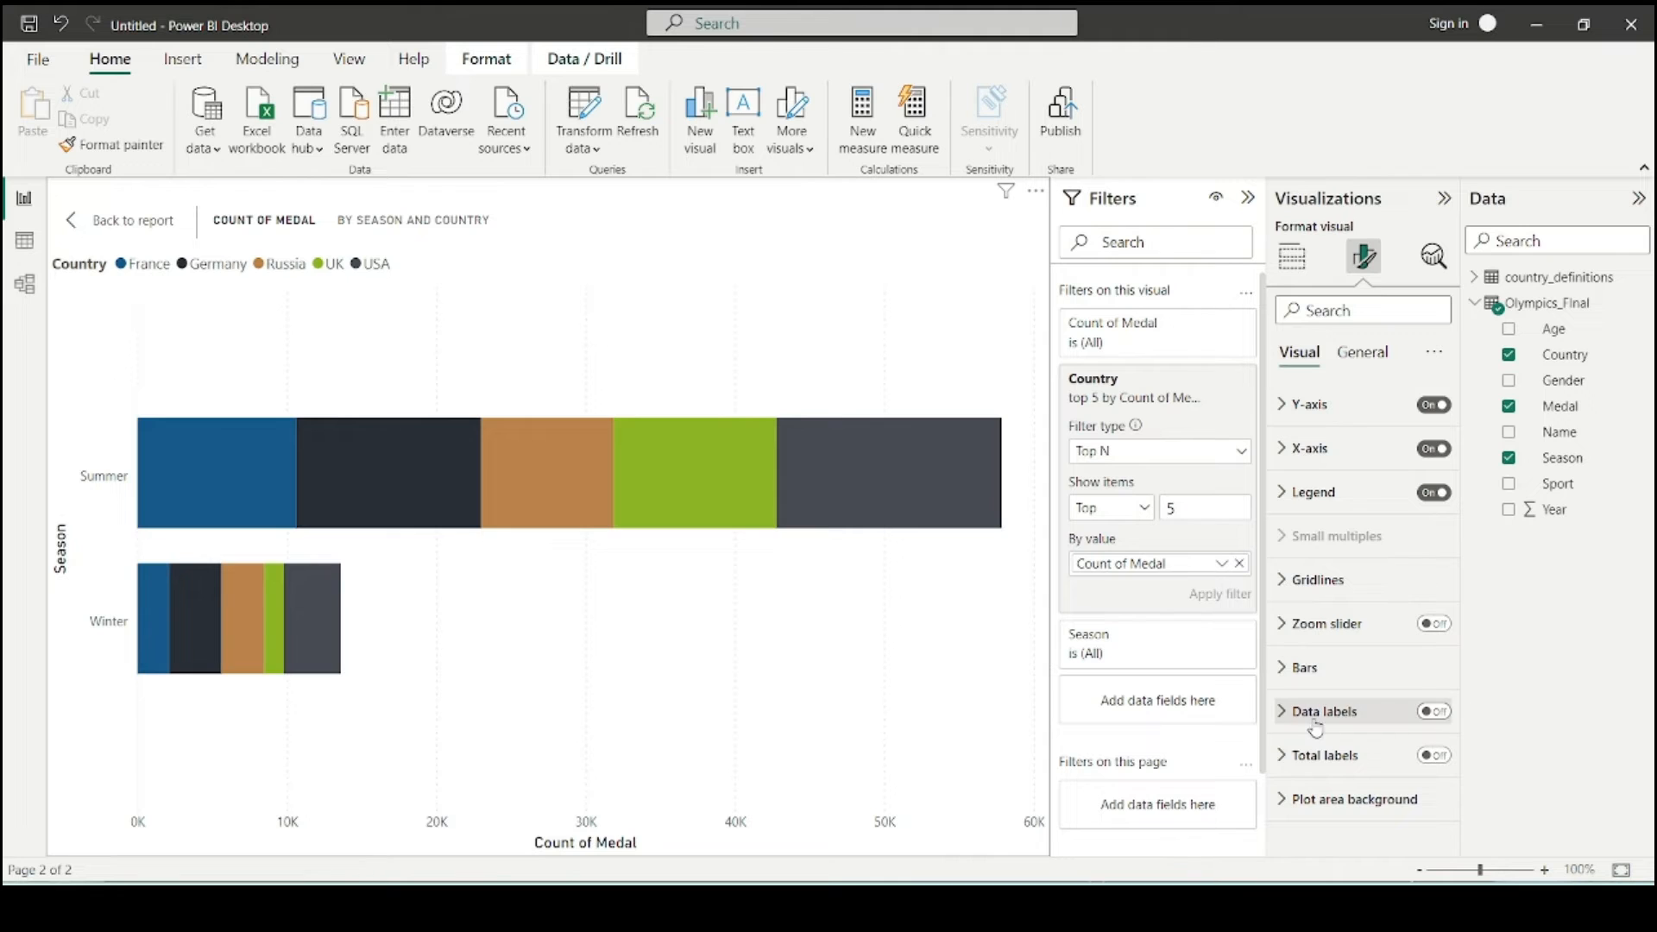
left_click(1304, 672)
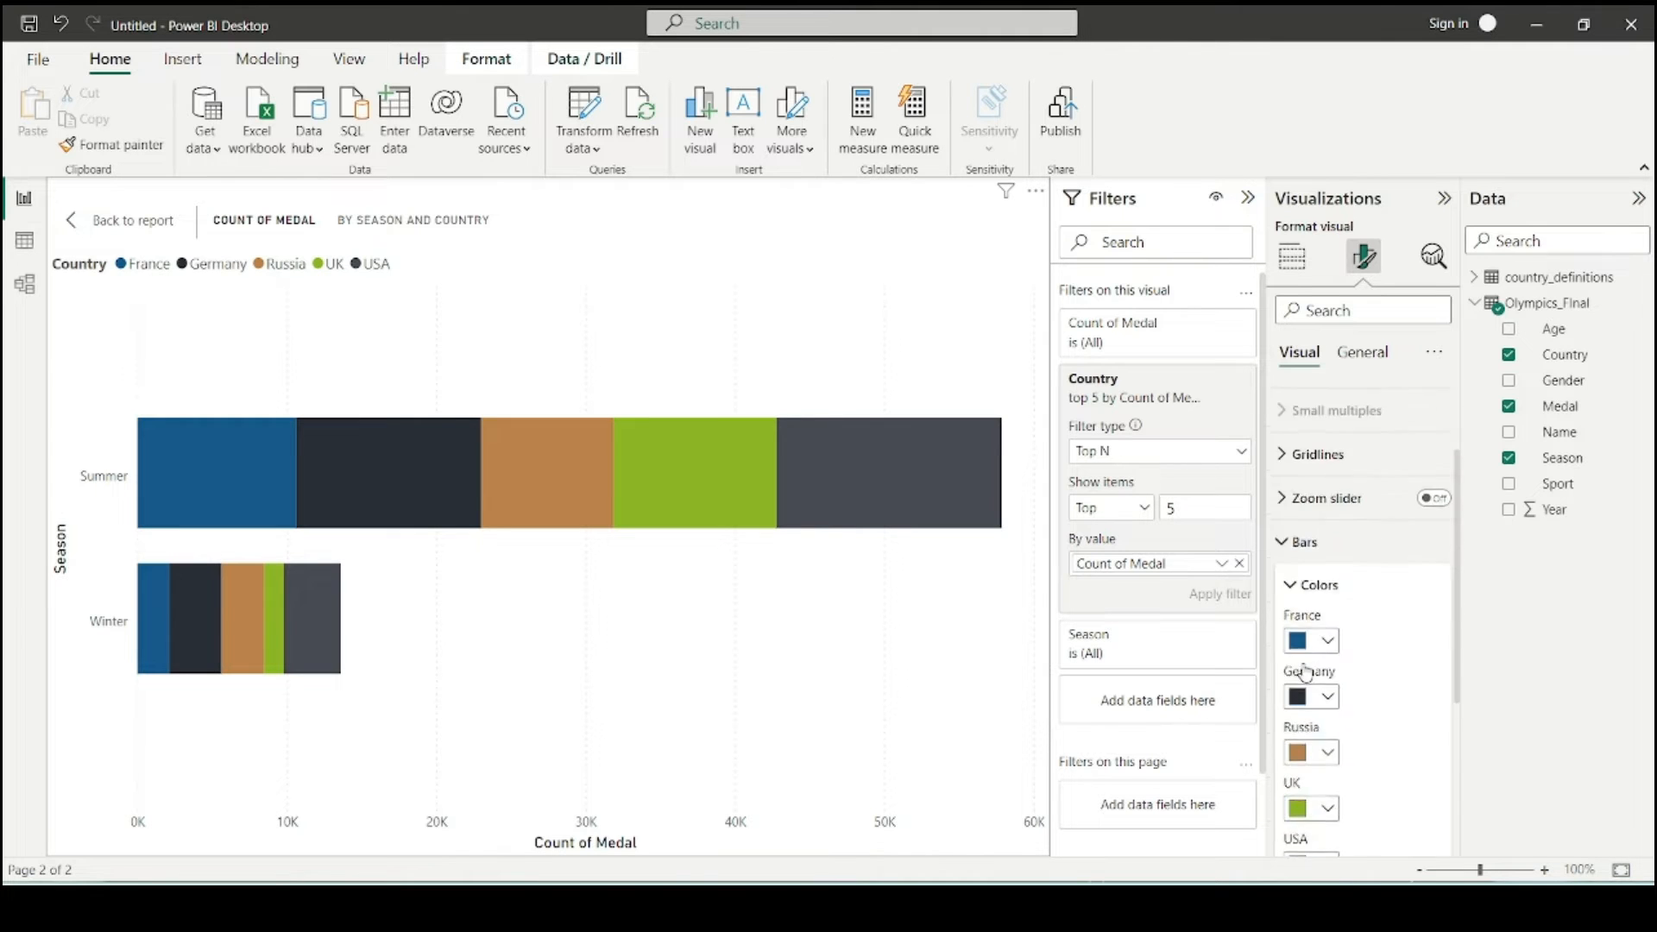
left_click(1318, 577)
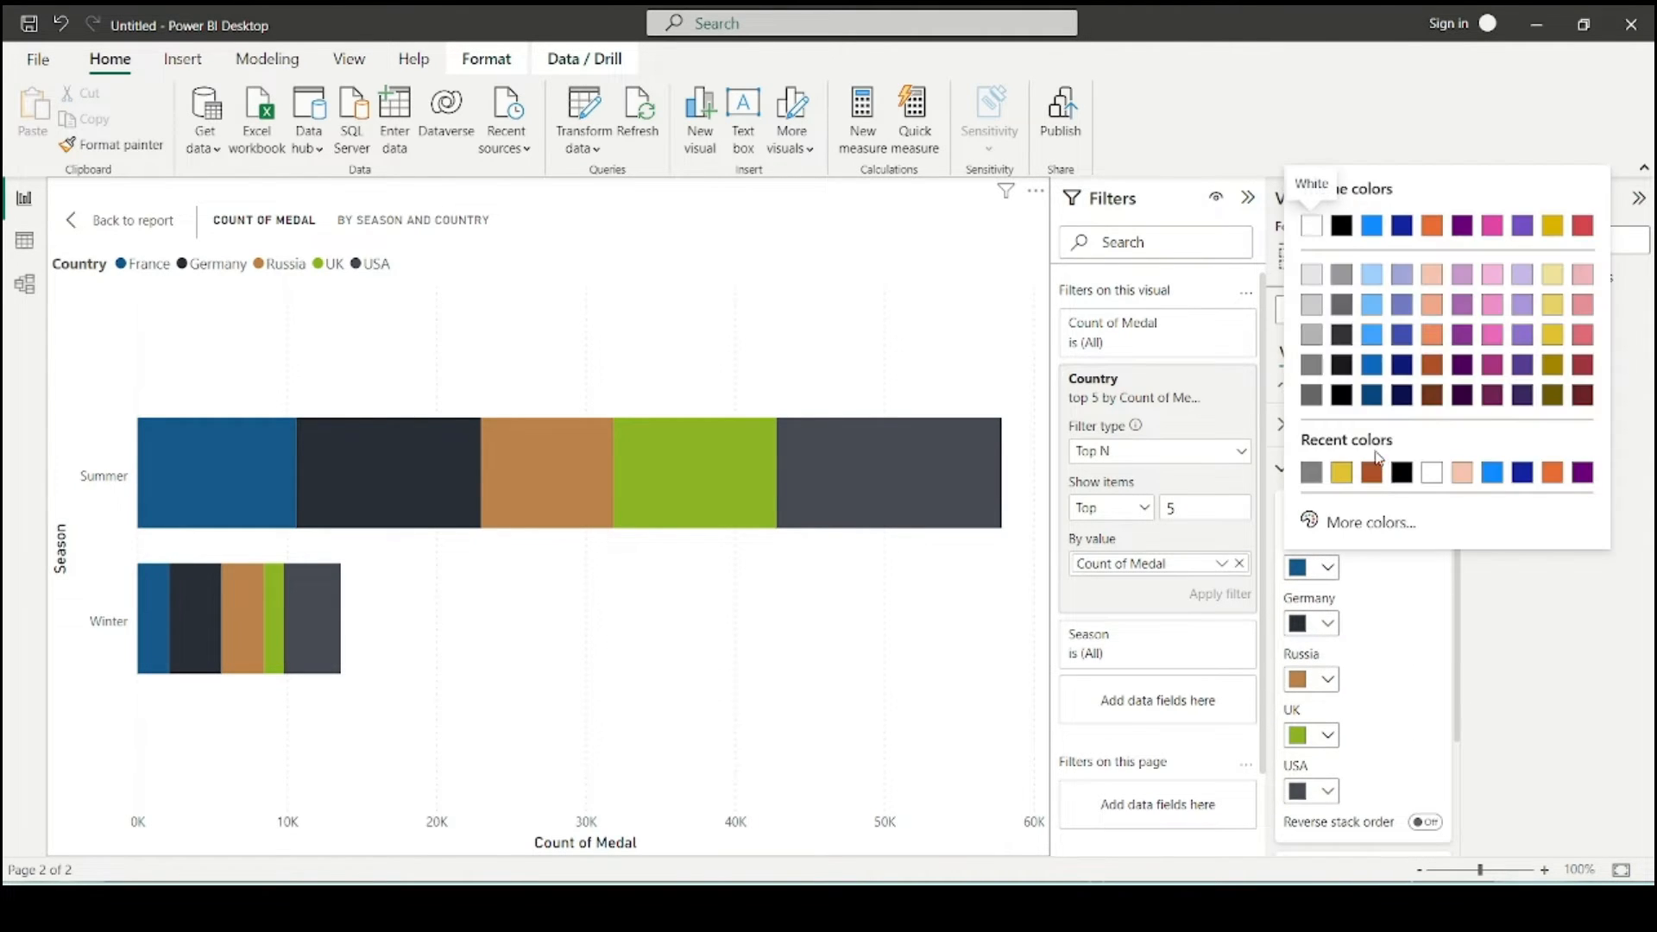
left_click(1380, 643)
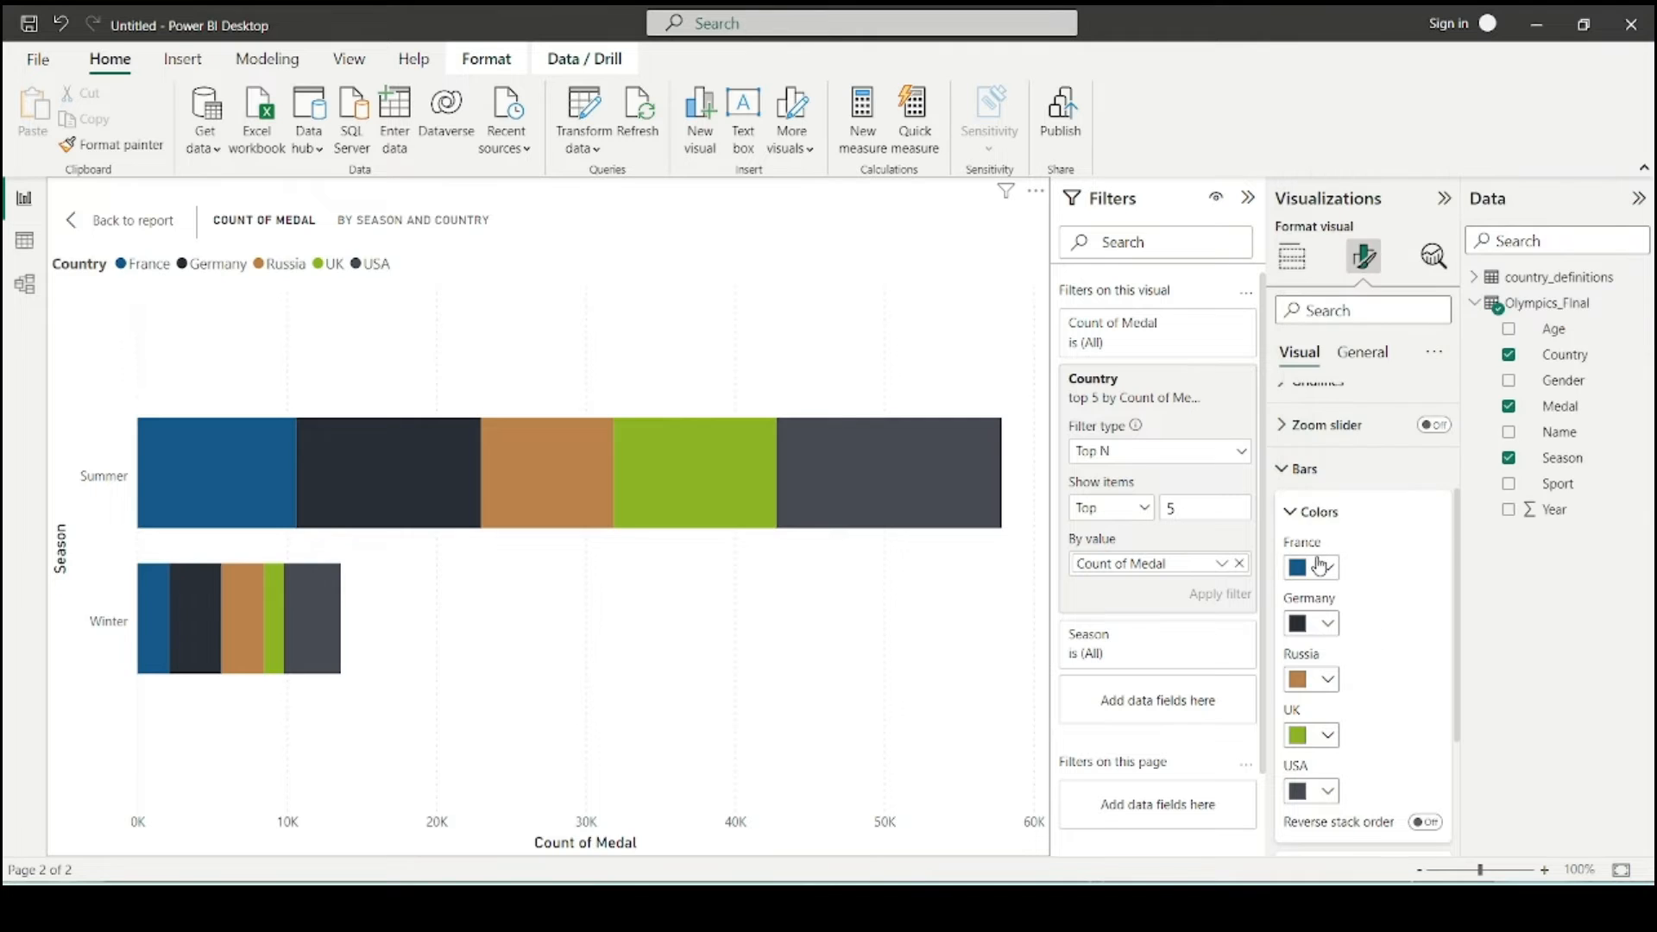
left_click(1317, 567)
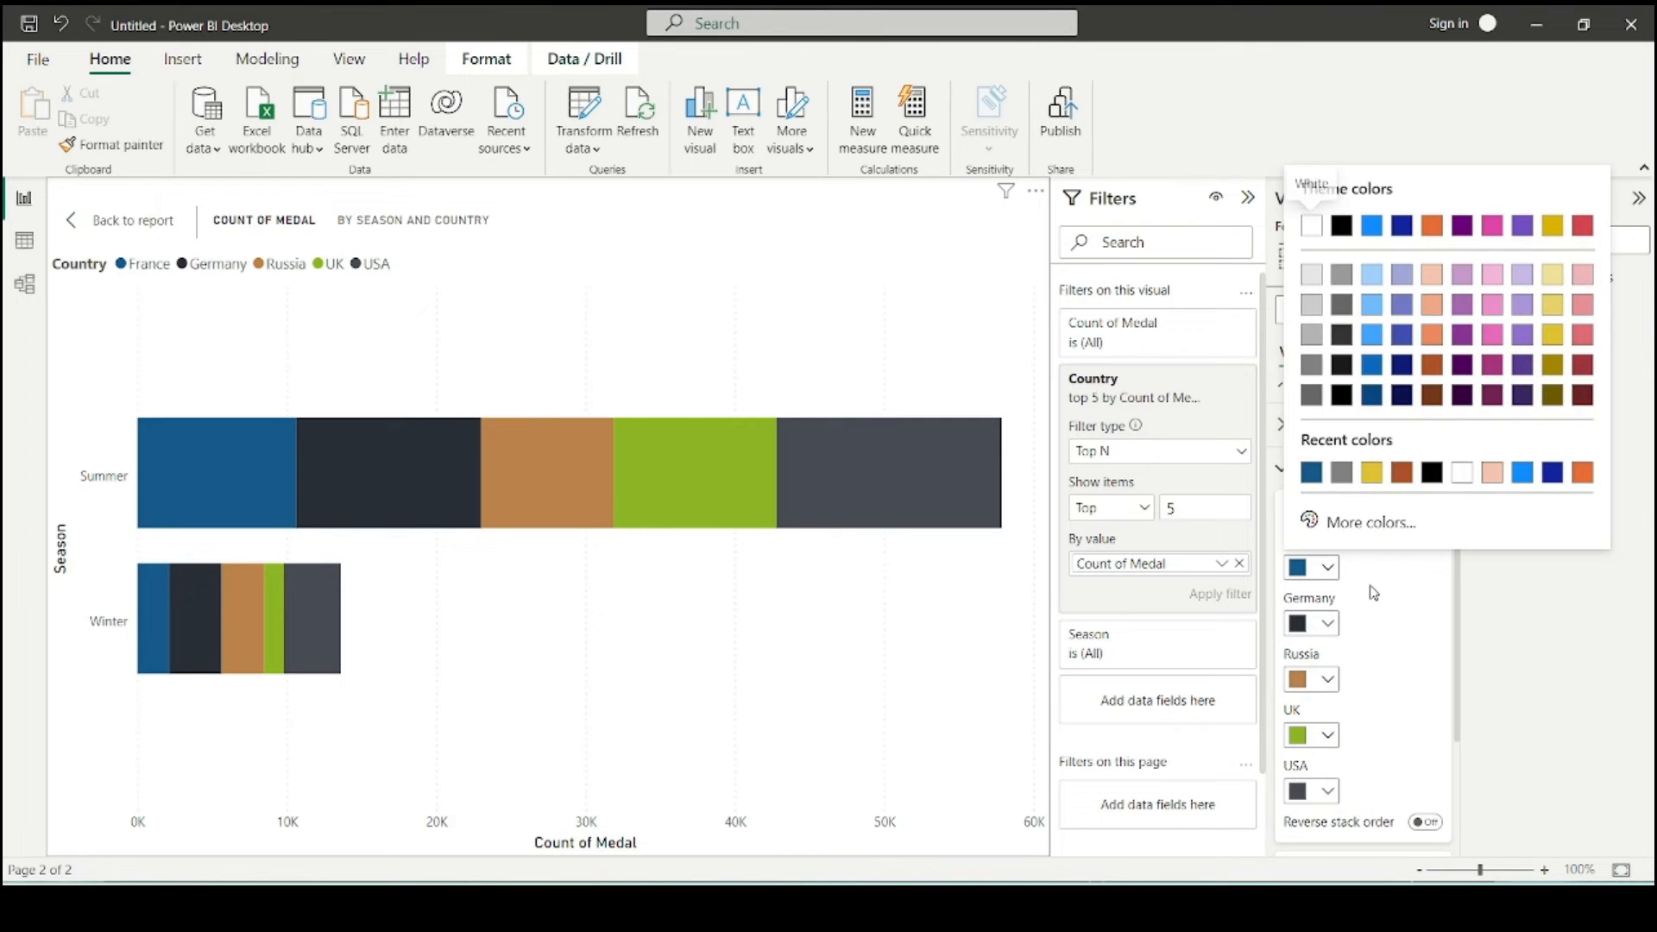
left_click(1437, 397)
left_click(1324, 623)
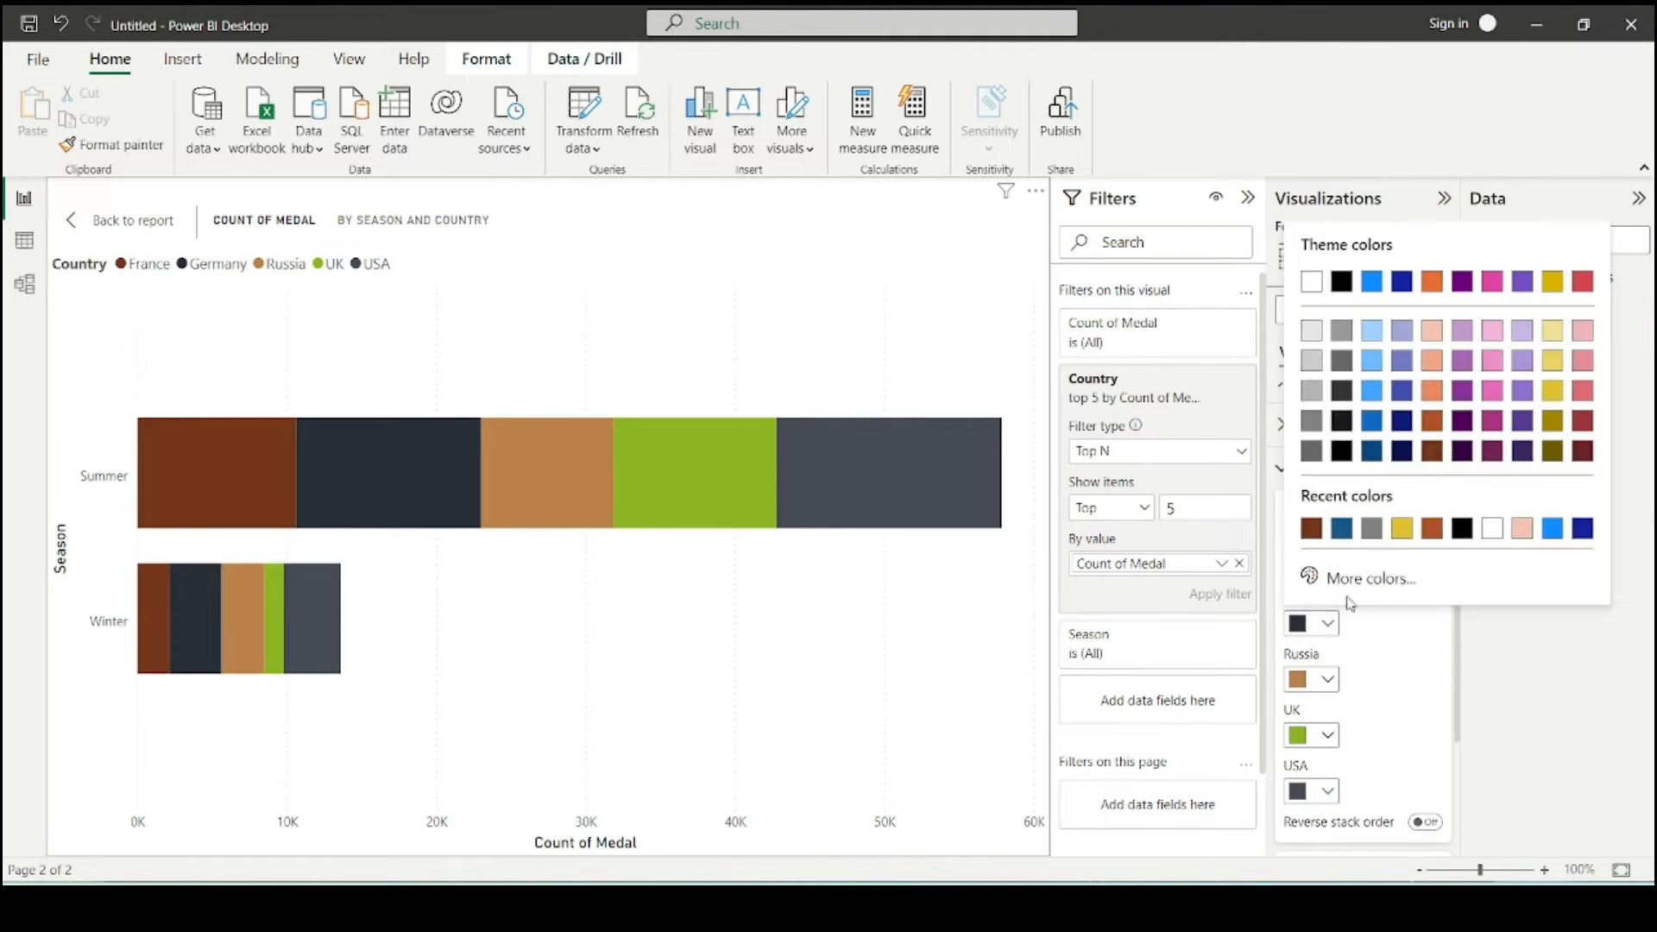
left_click(1432, 439)
- Set the Russia bars to medium grey and open the color palette for the UK bars
left_click(1306, 687)
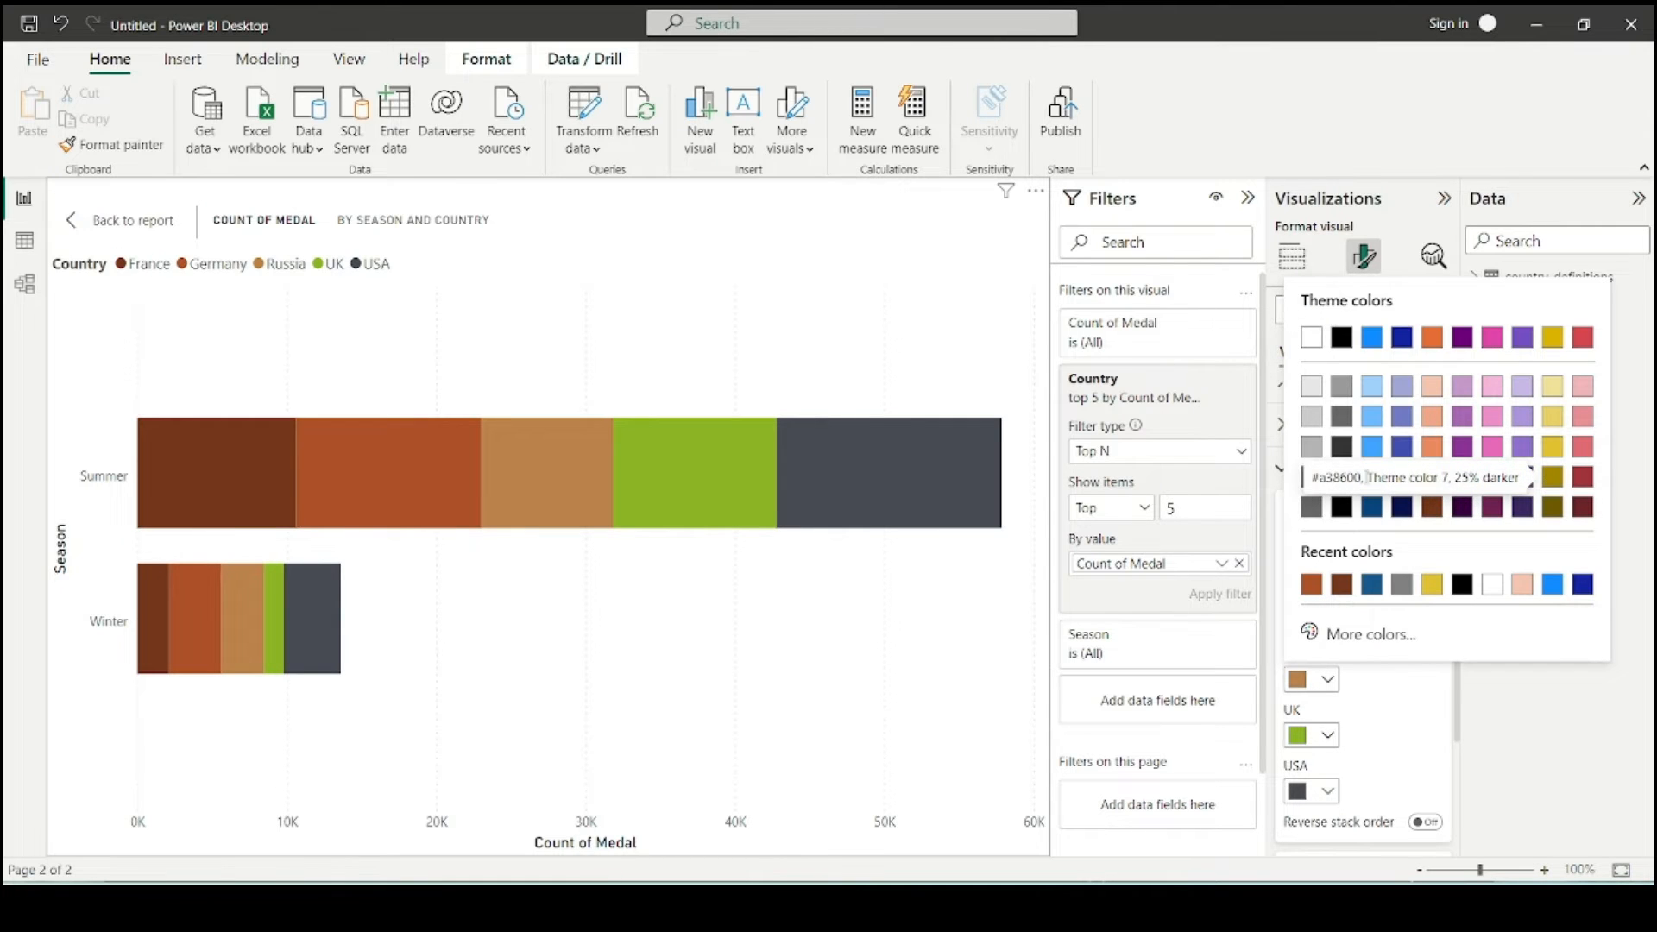
left_click(1314, 477)
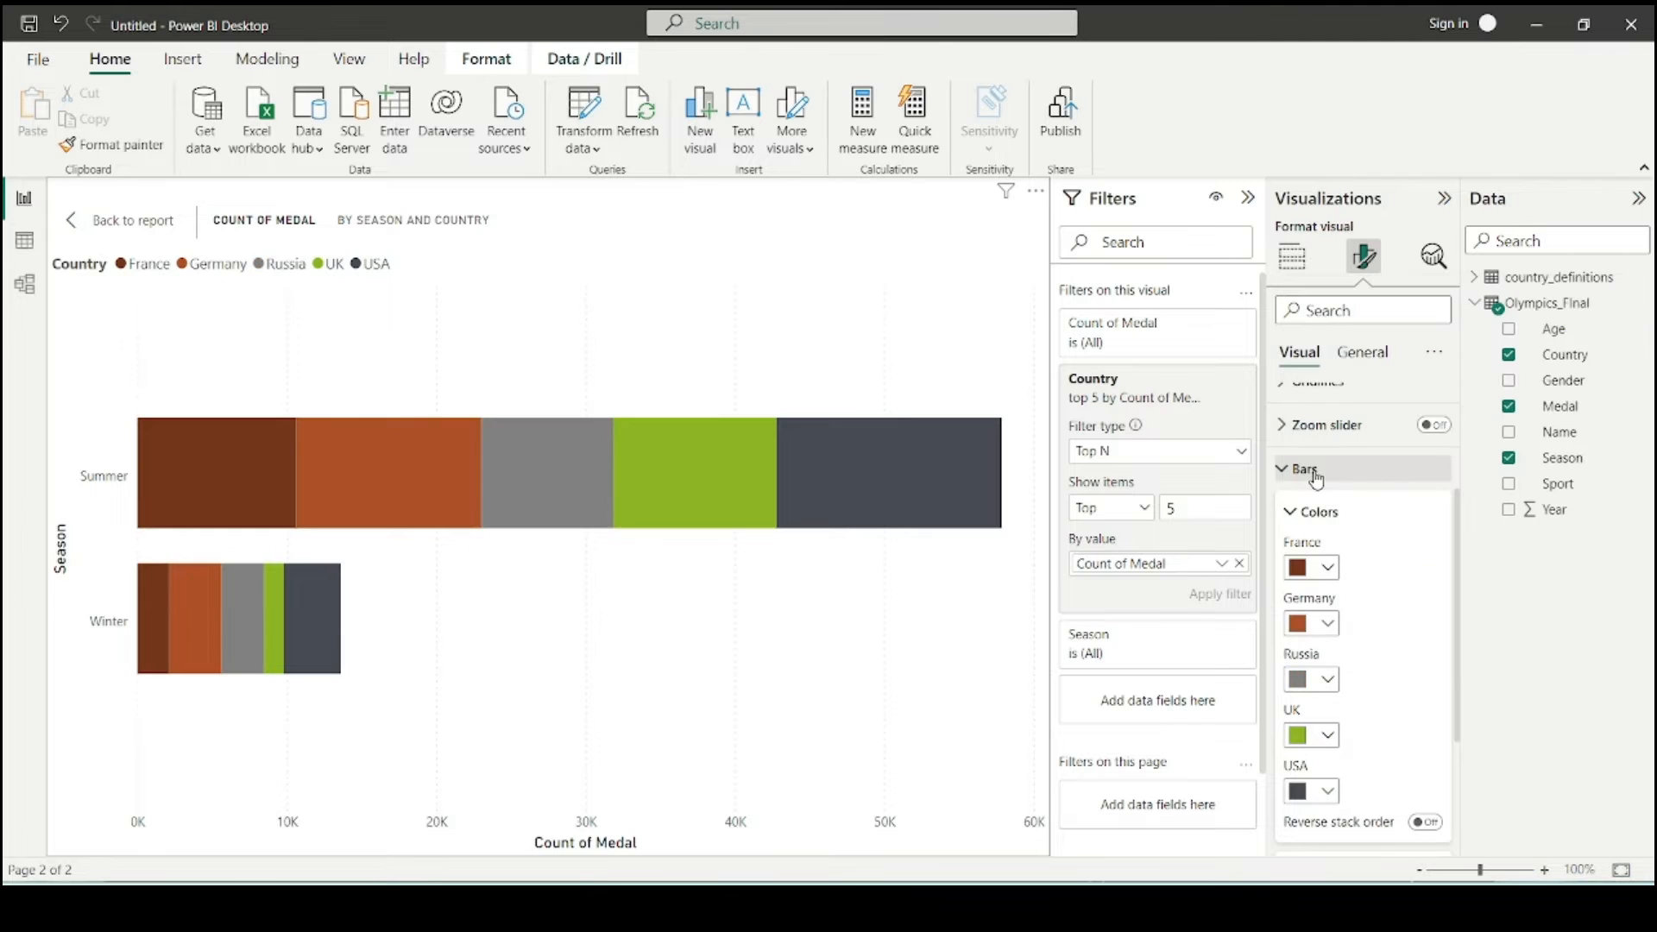
left_click(1327, 735)
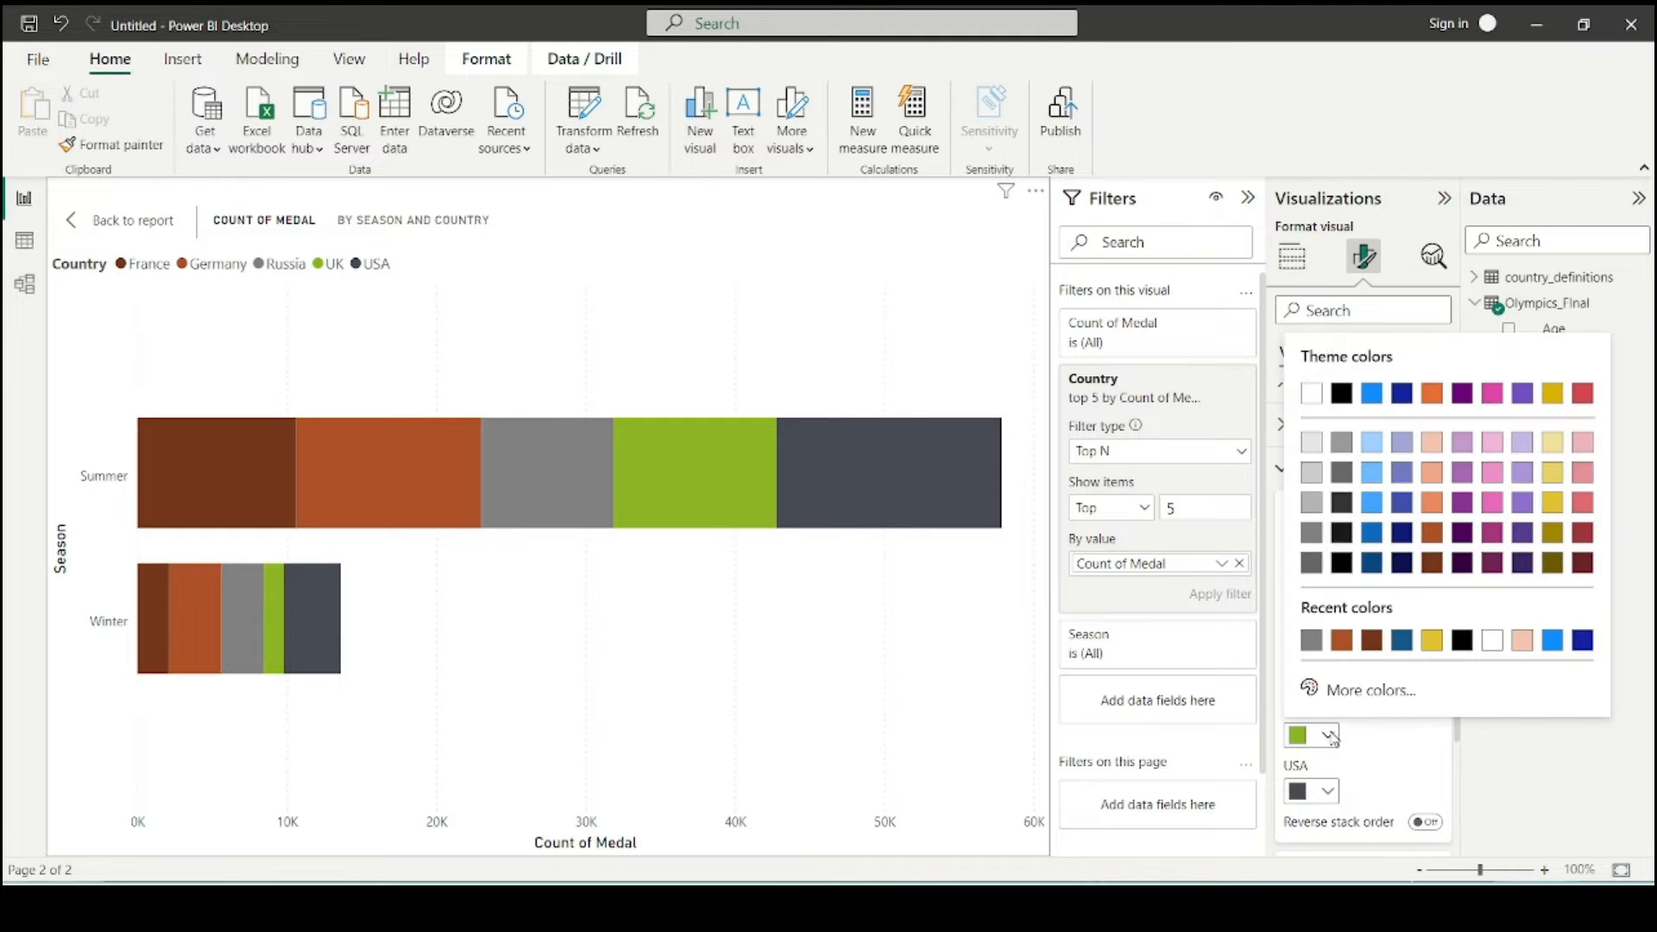
- Set the UK bar colour to light grey and the USA bar colour to yellow
left_click(1312, 504)
left_click(1327, 791)
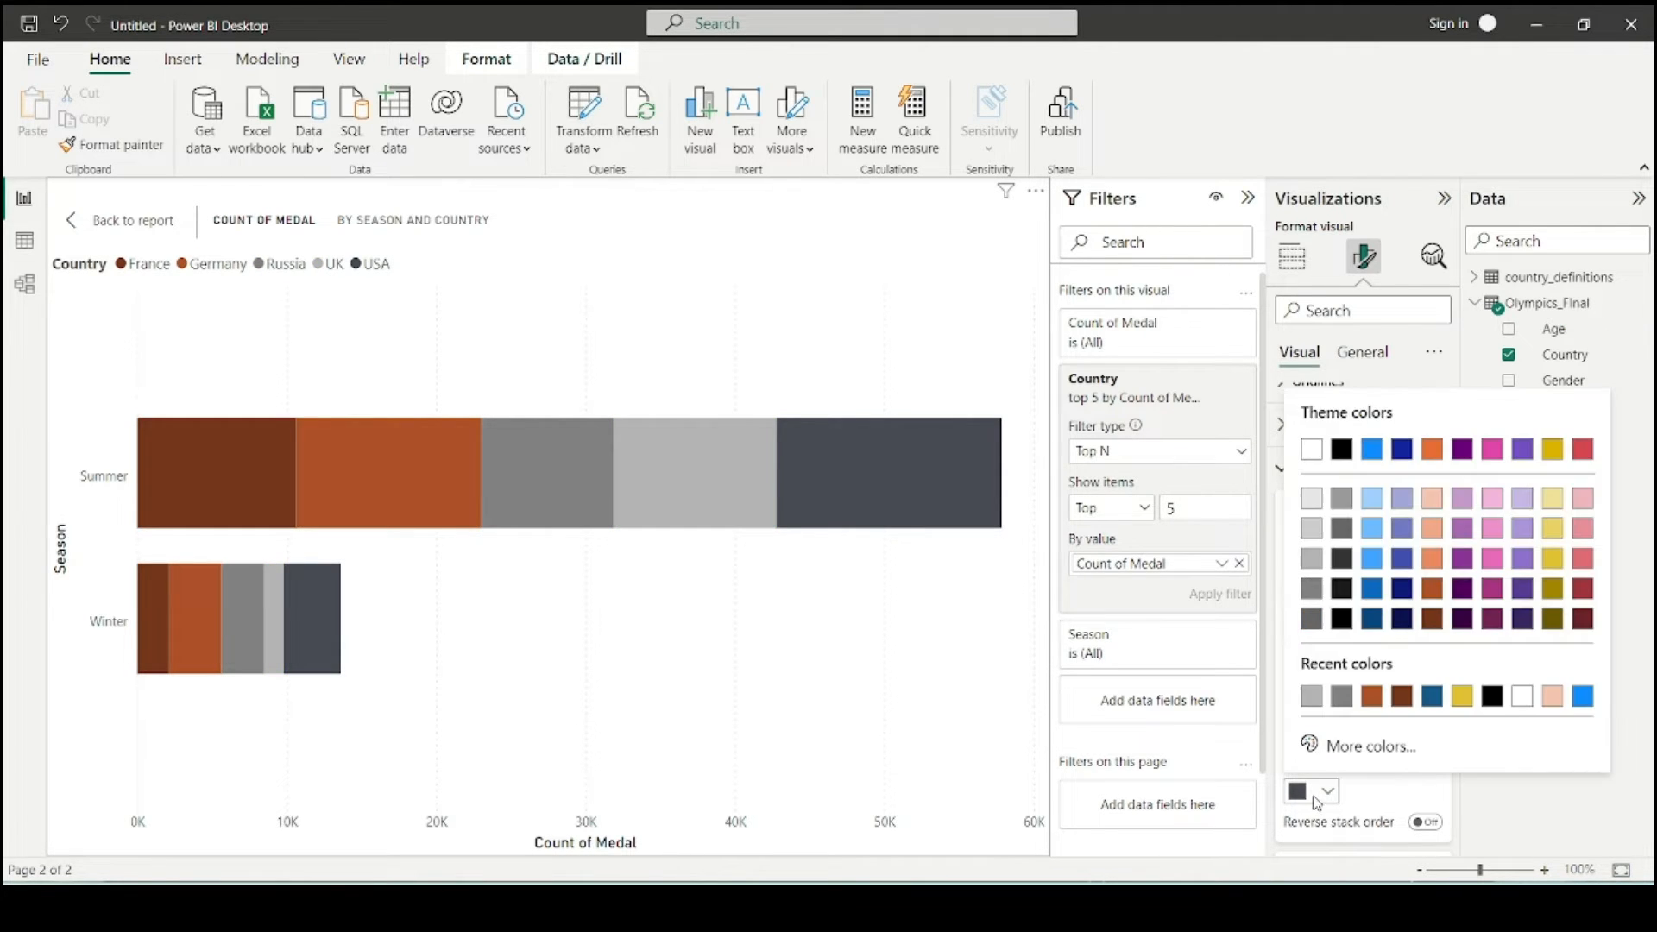
left_click(1560, 572)
scroll(1388, 699, "down", 3)
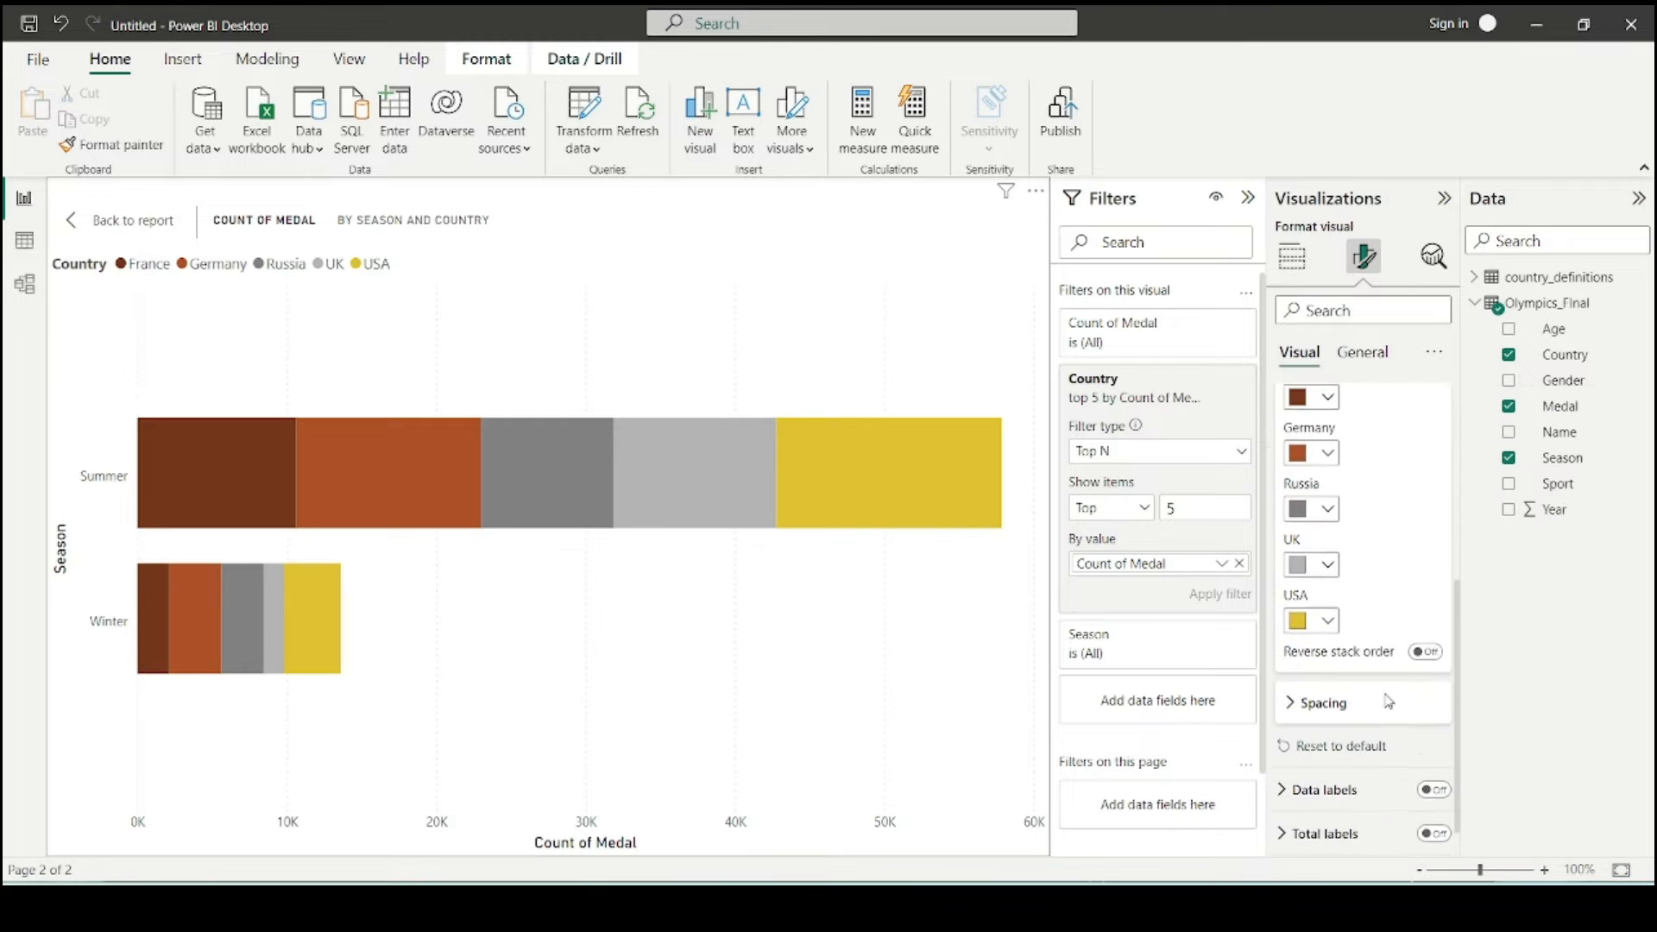
- Change the bar chart's title text to "Distribution of Medals by Season and Country"
scroll(1368, 750, "up", 5)
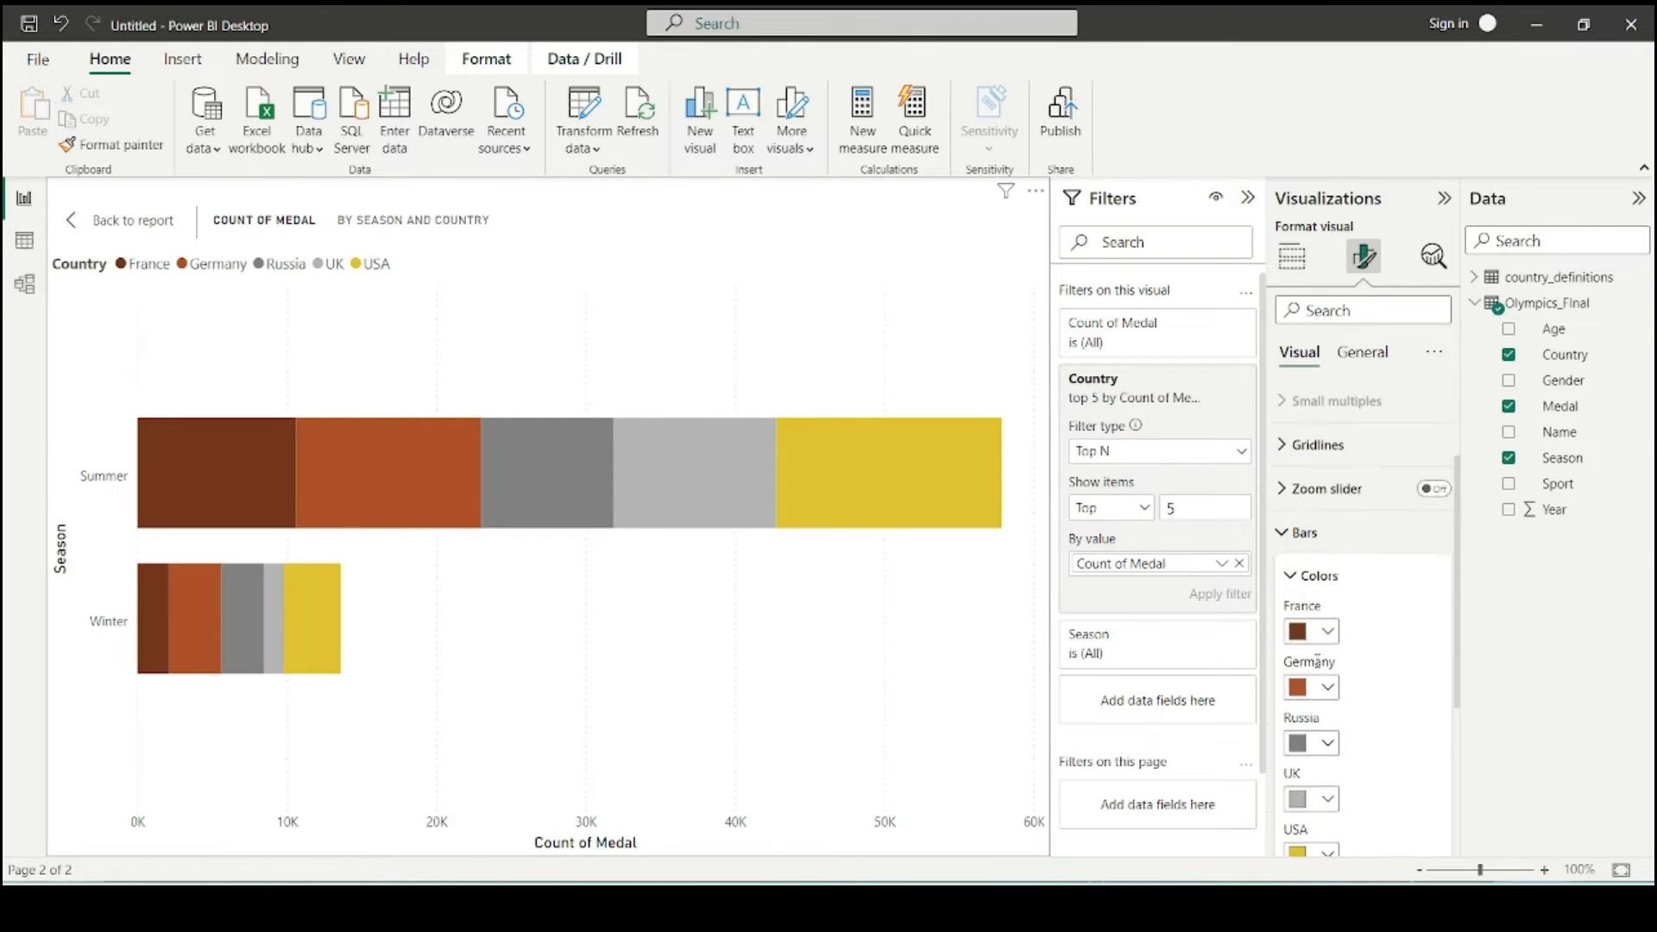
left_click(1361, 355)
left_click(1331, 448)
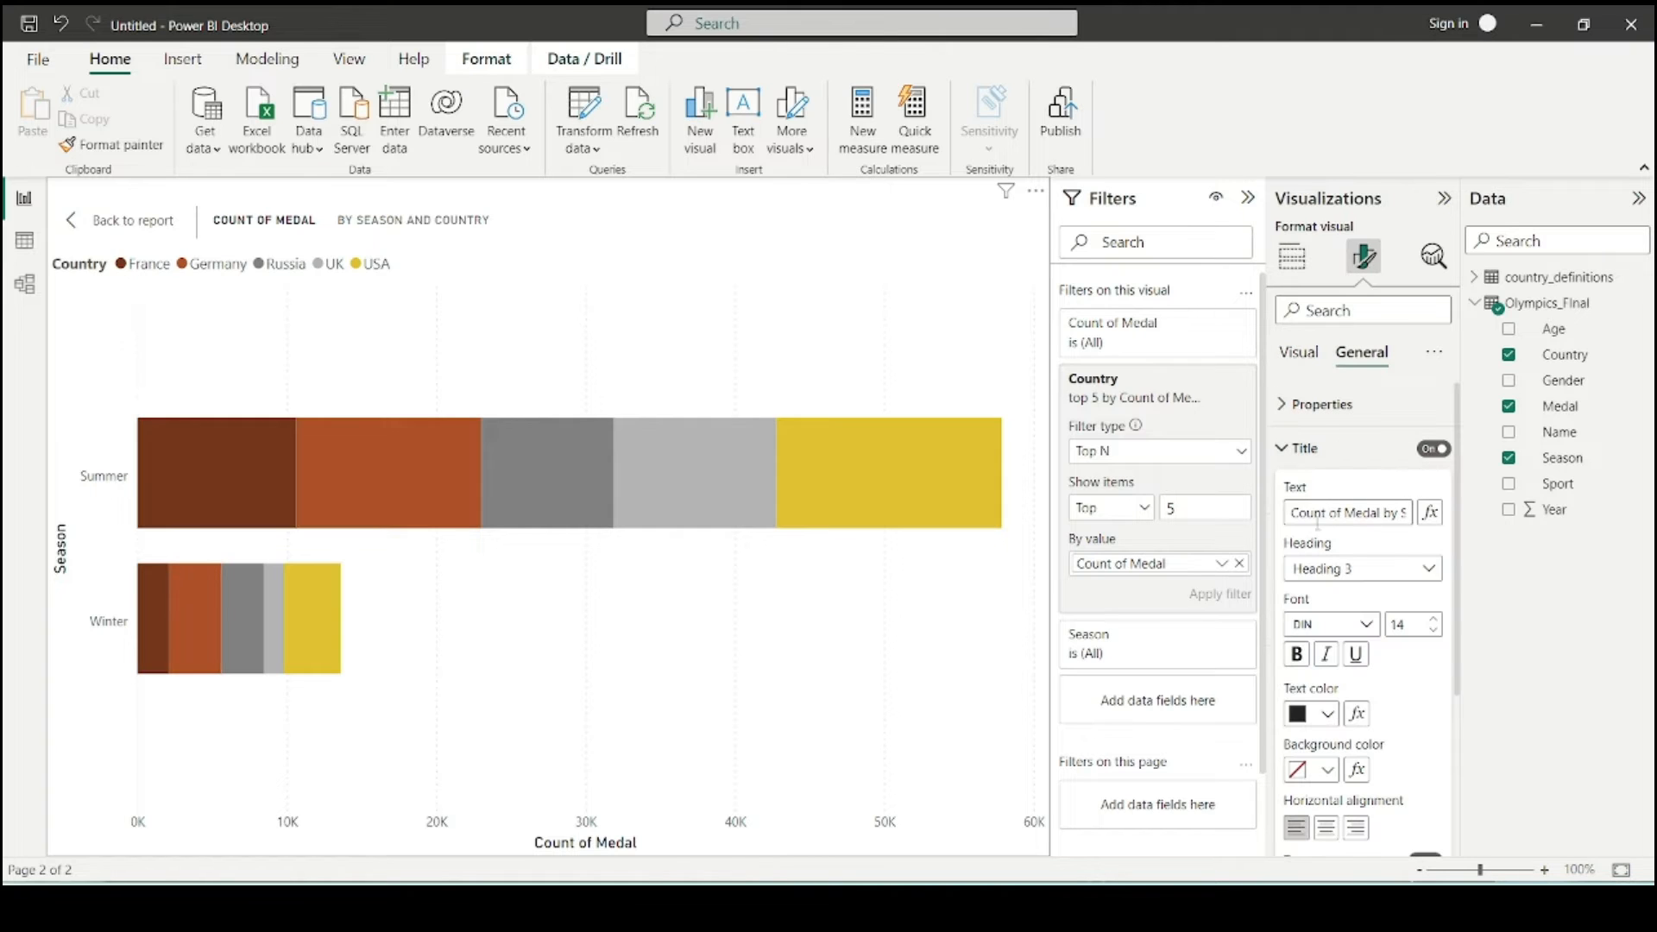
double_click(1323, 514)
key("ctrl+a")
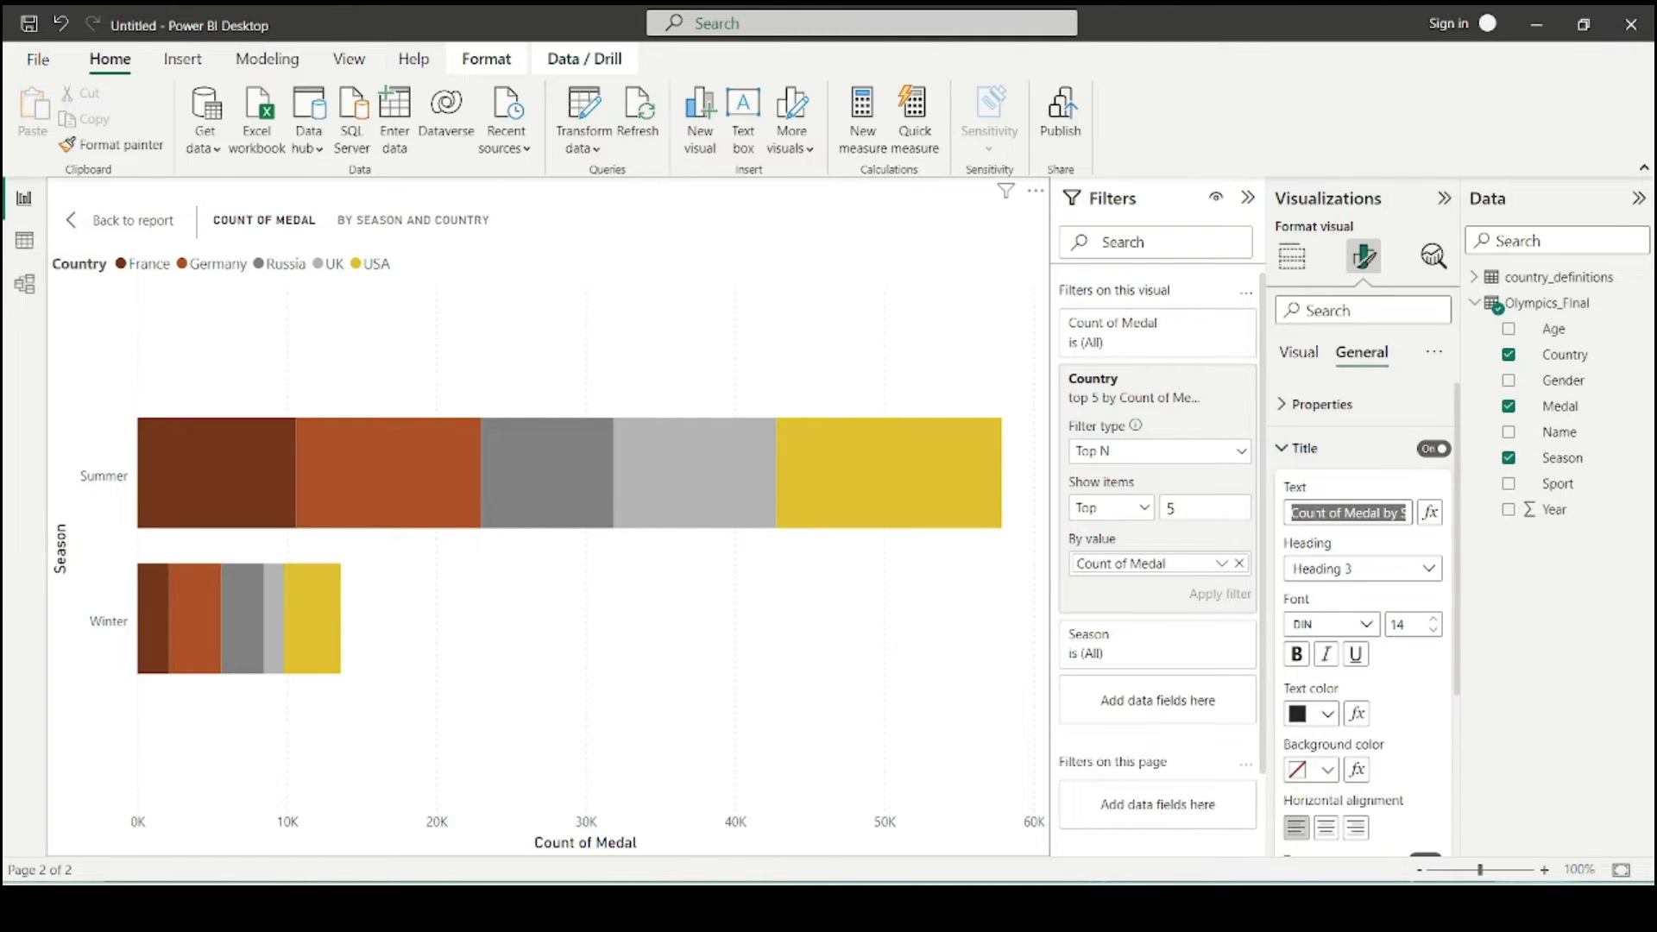
type("Distribution of")
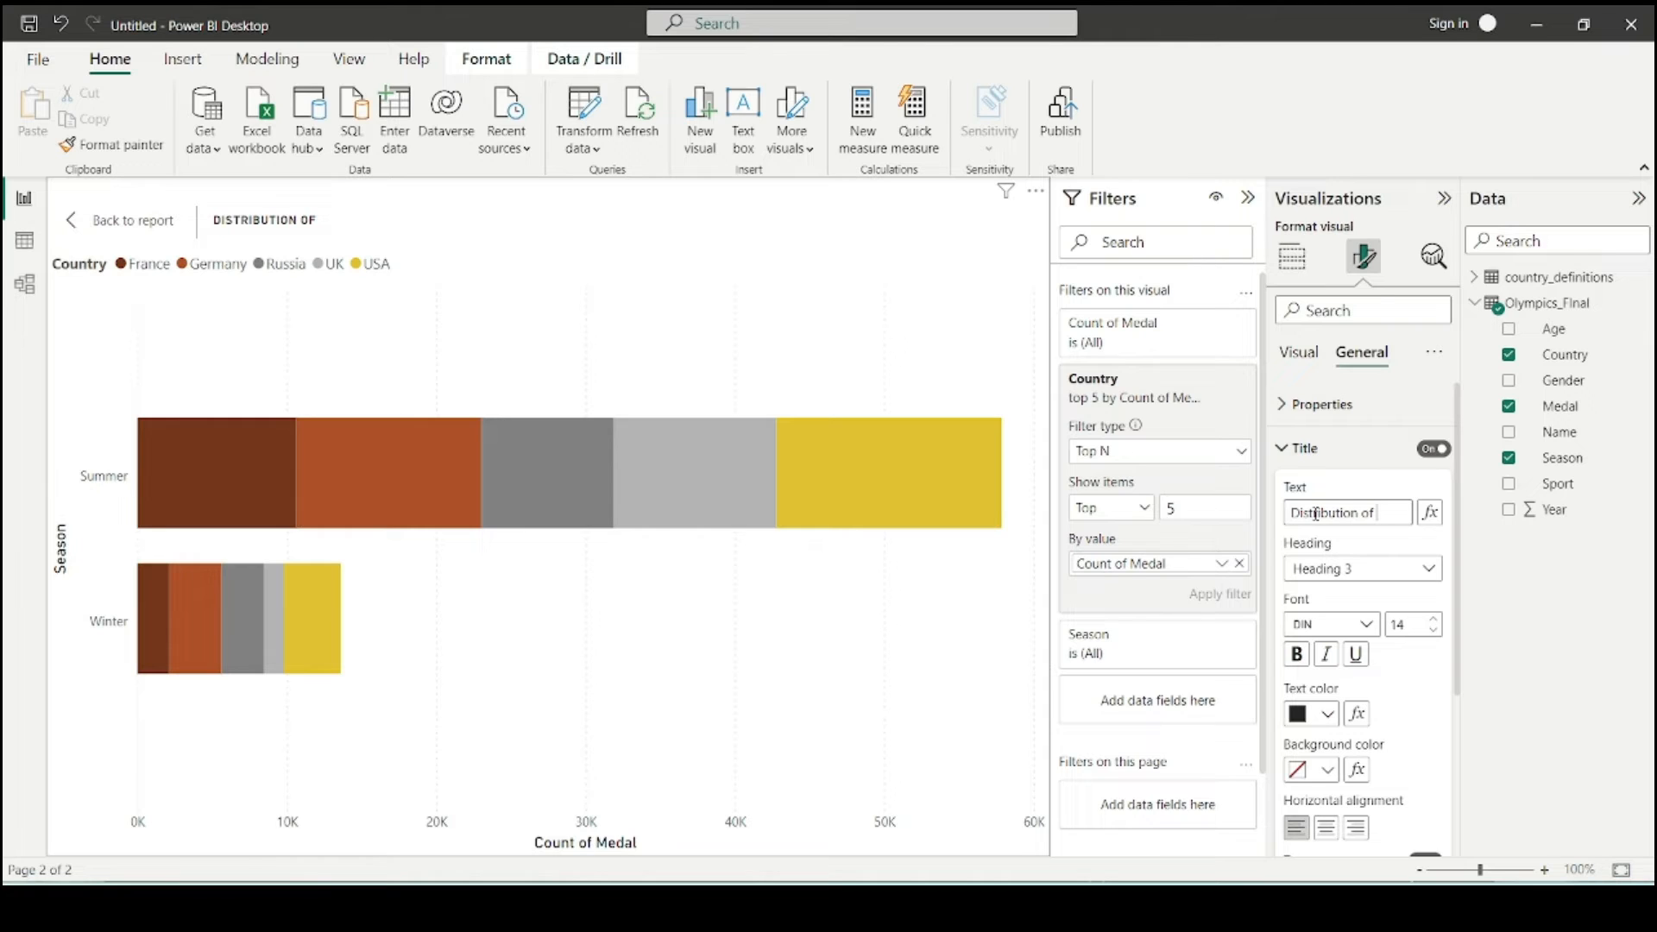
type("Medals by season and")
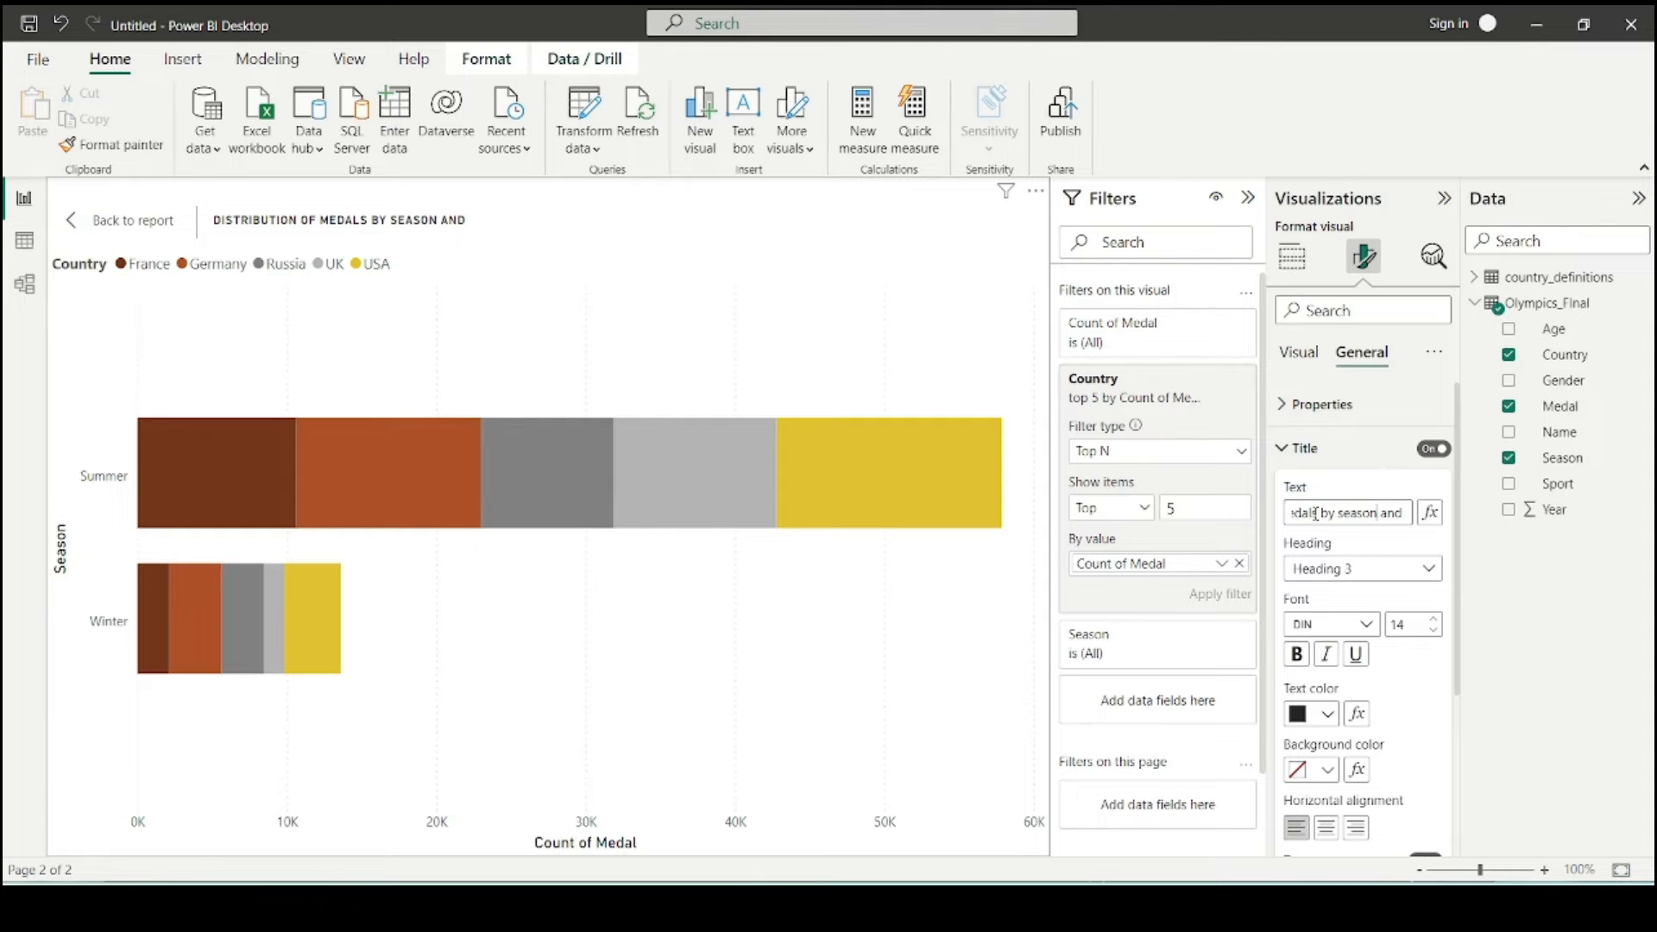
key("BackSpace")
type("S")
key("End")
type("Country")
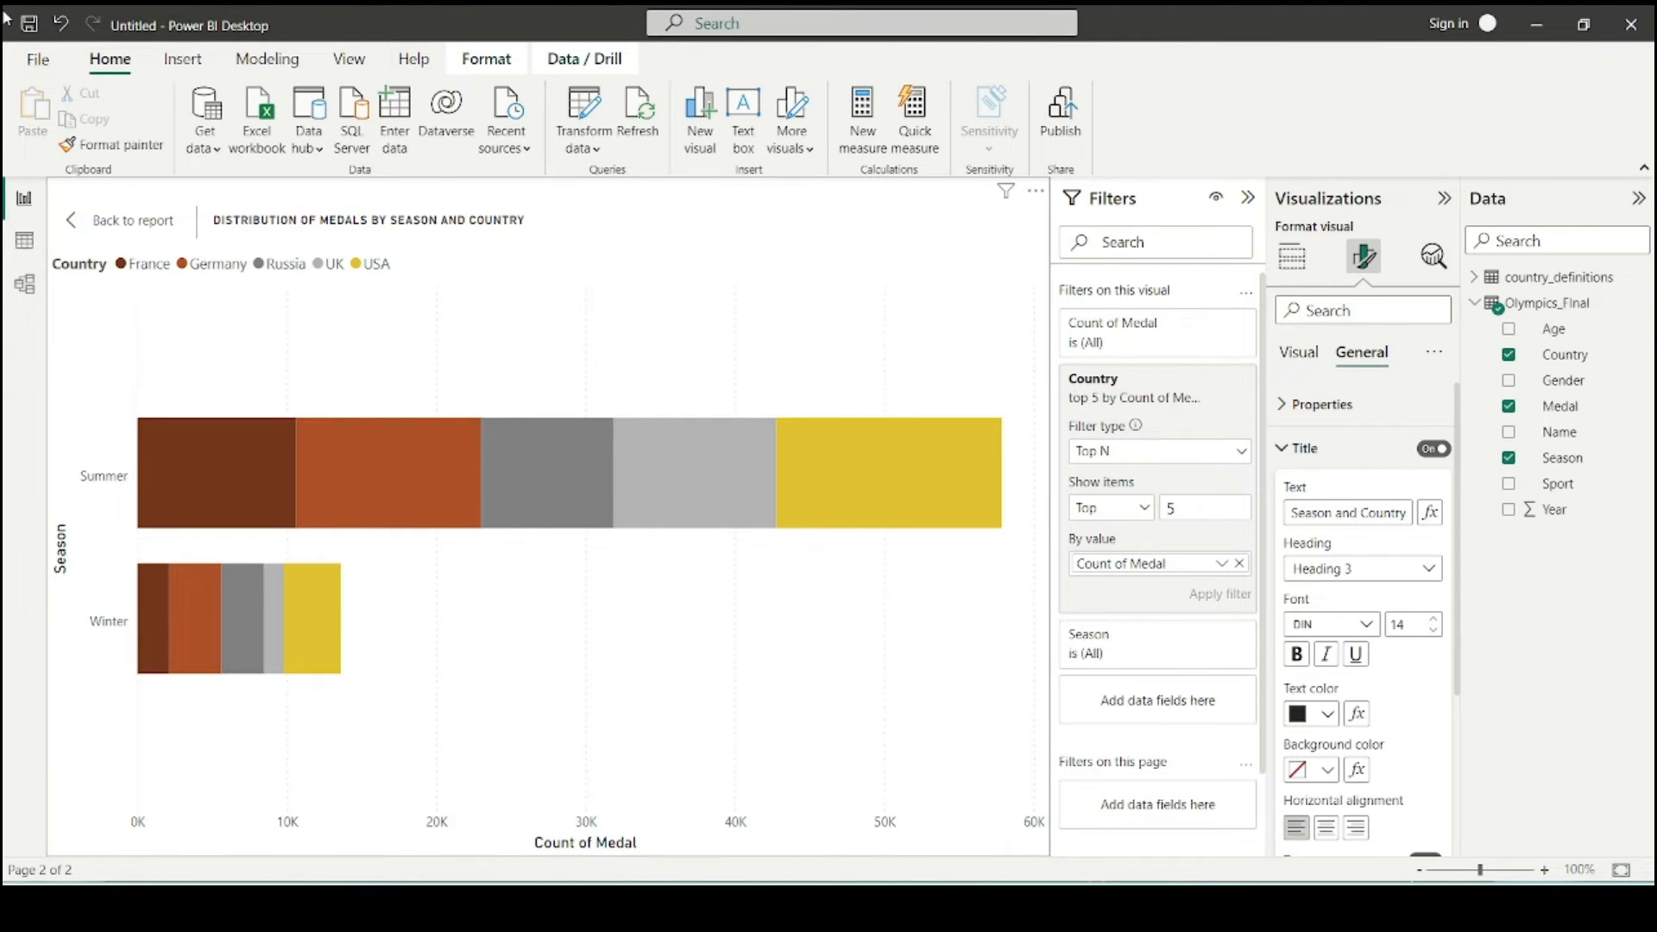
- Return to the report page and reposition the season and country bar chart beside the sports treemap, slightly higher than before
left_click(130, 222)
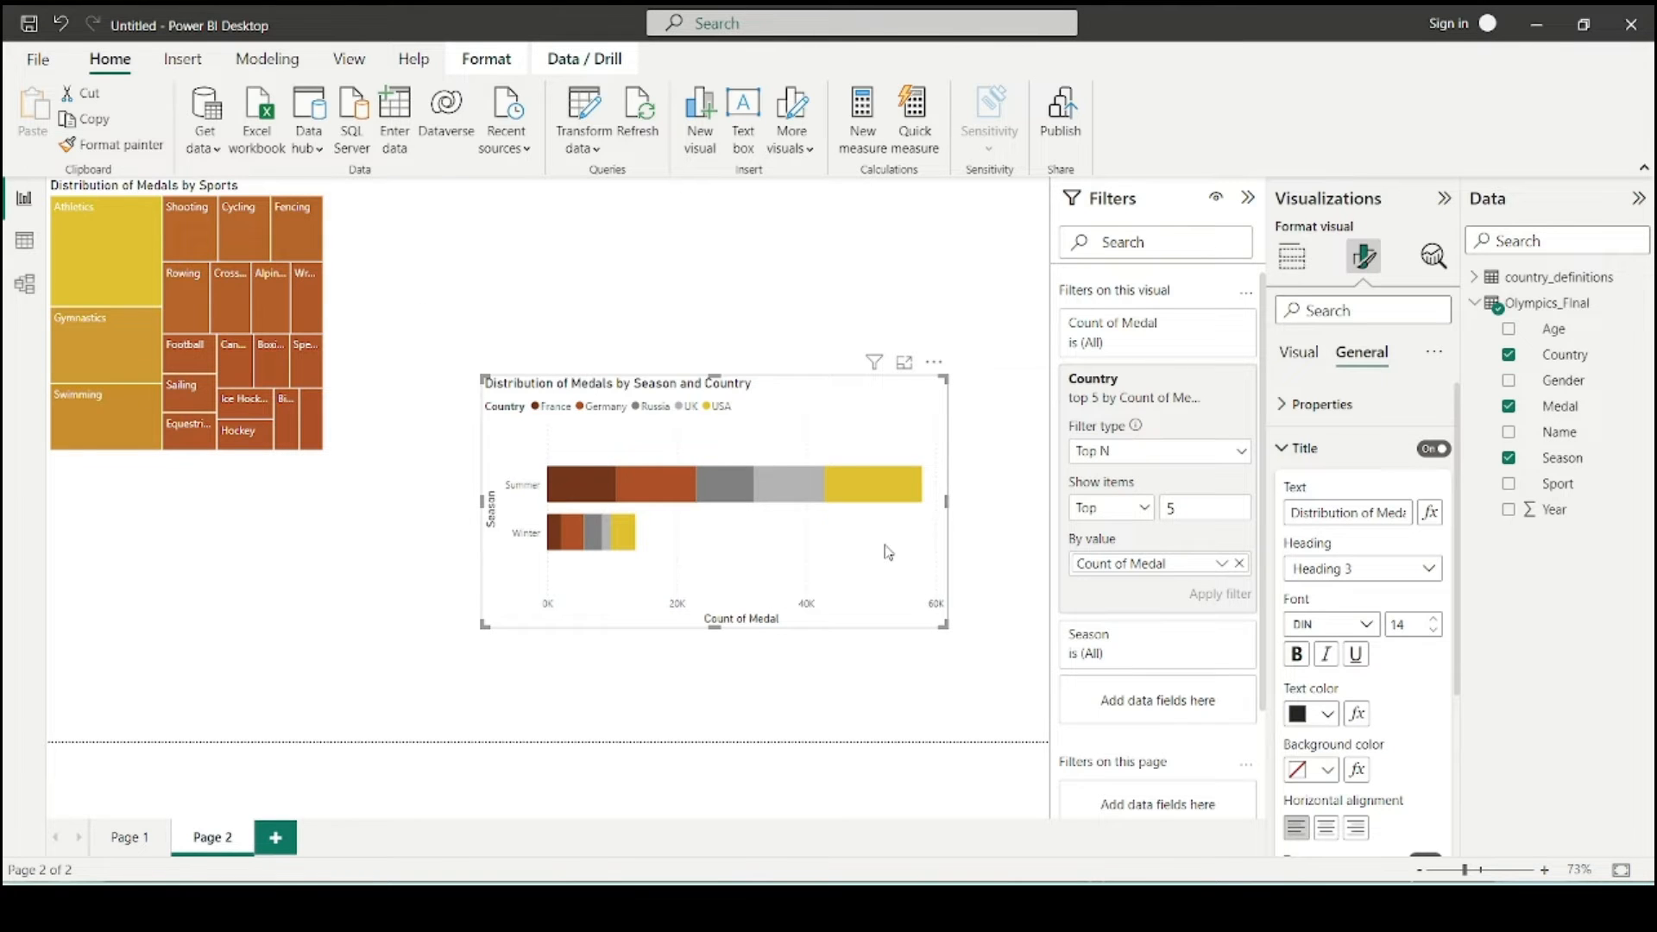
left_click_drag(824, 403, 784, 344)
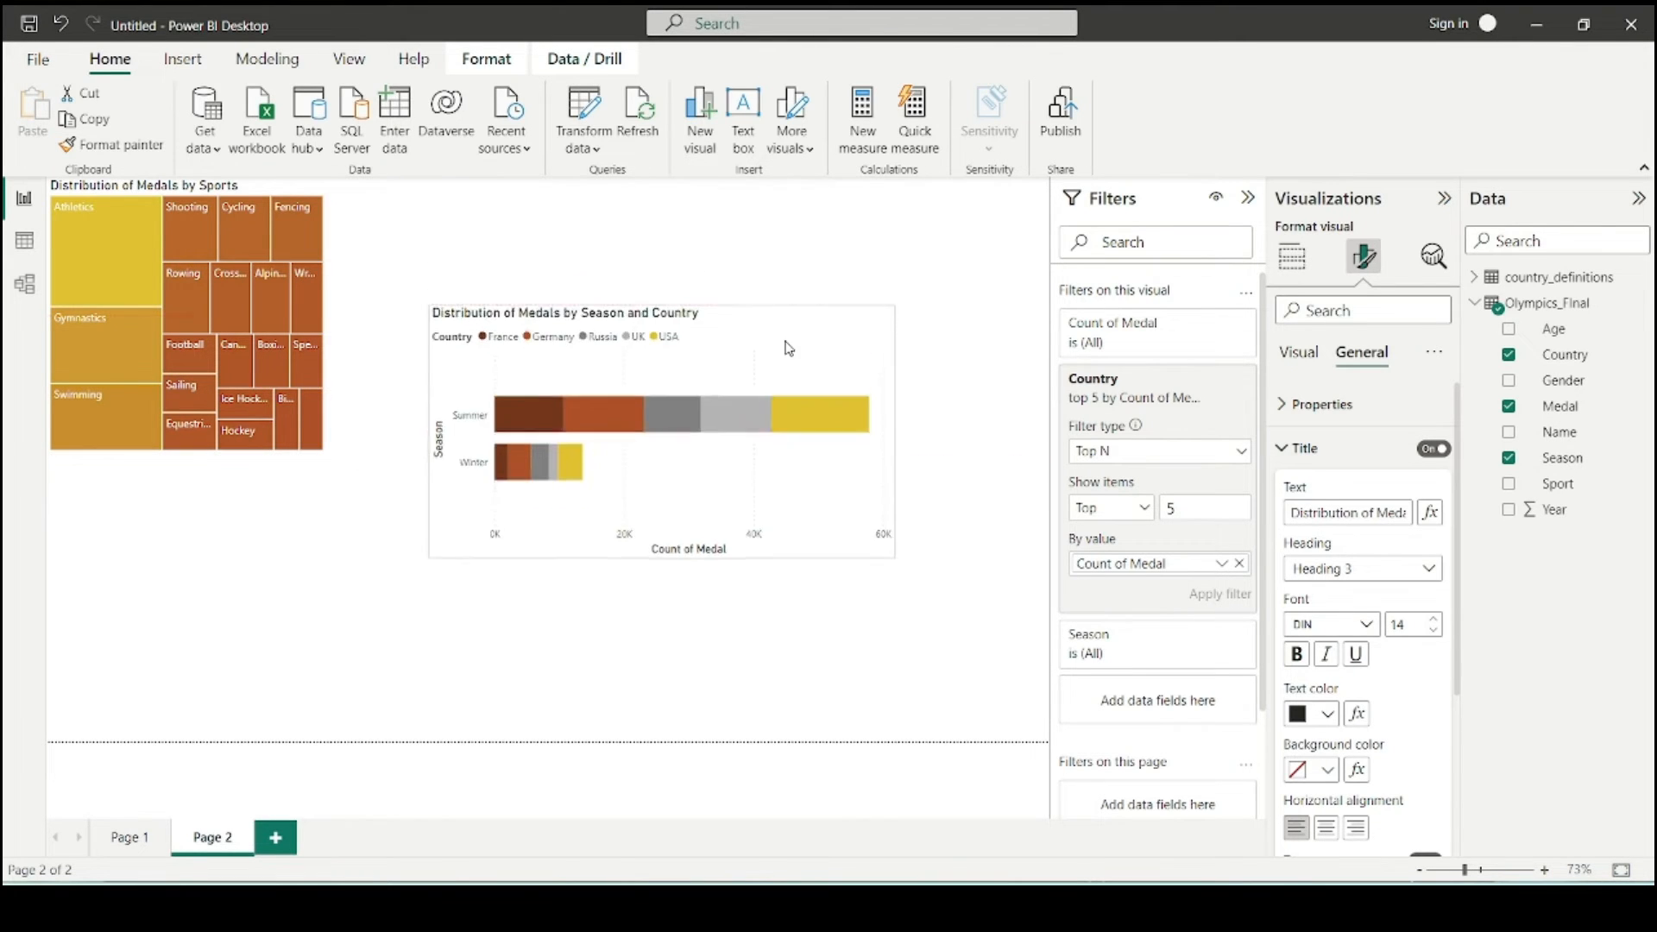
left_click(412, 713)
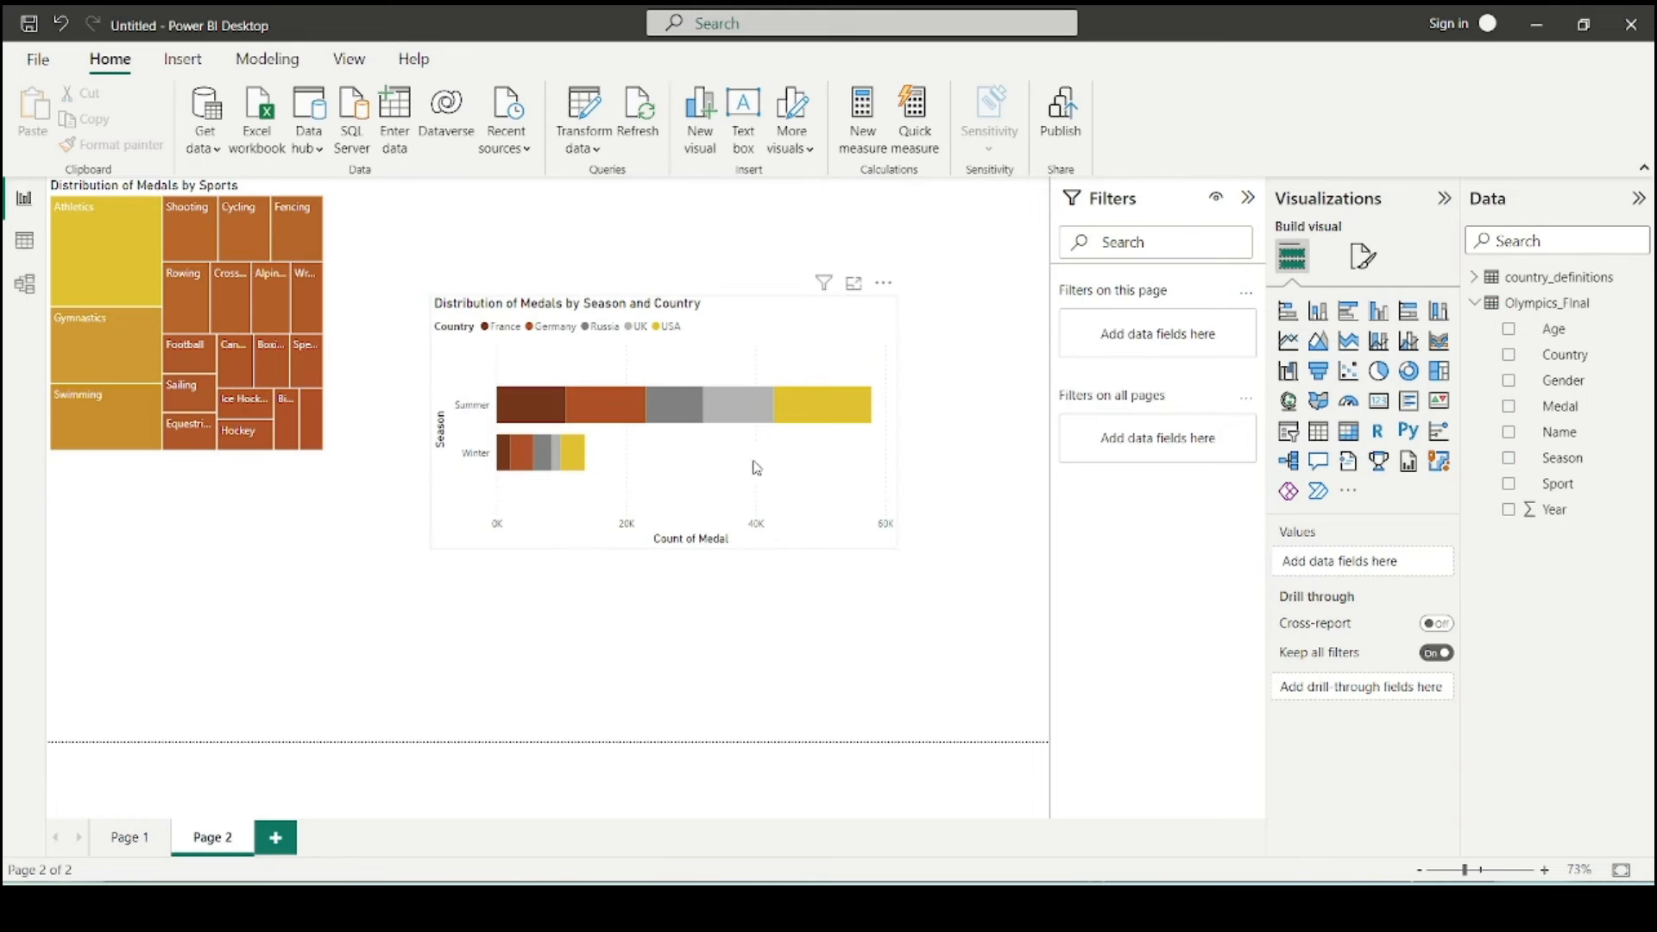
left_click_drag(842, 488, 912, 518)
left_click(703, 663)
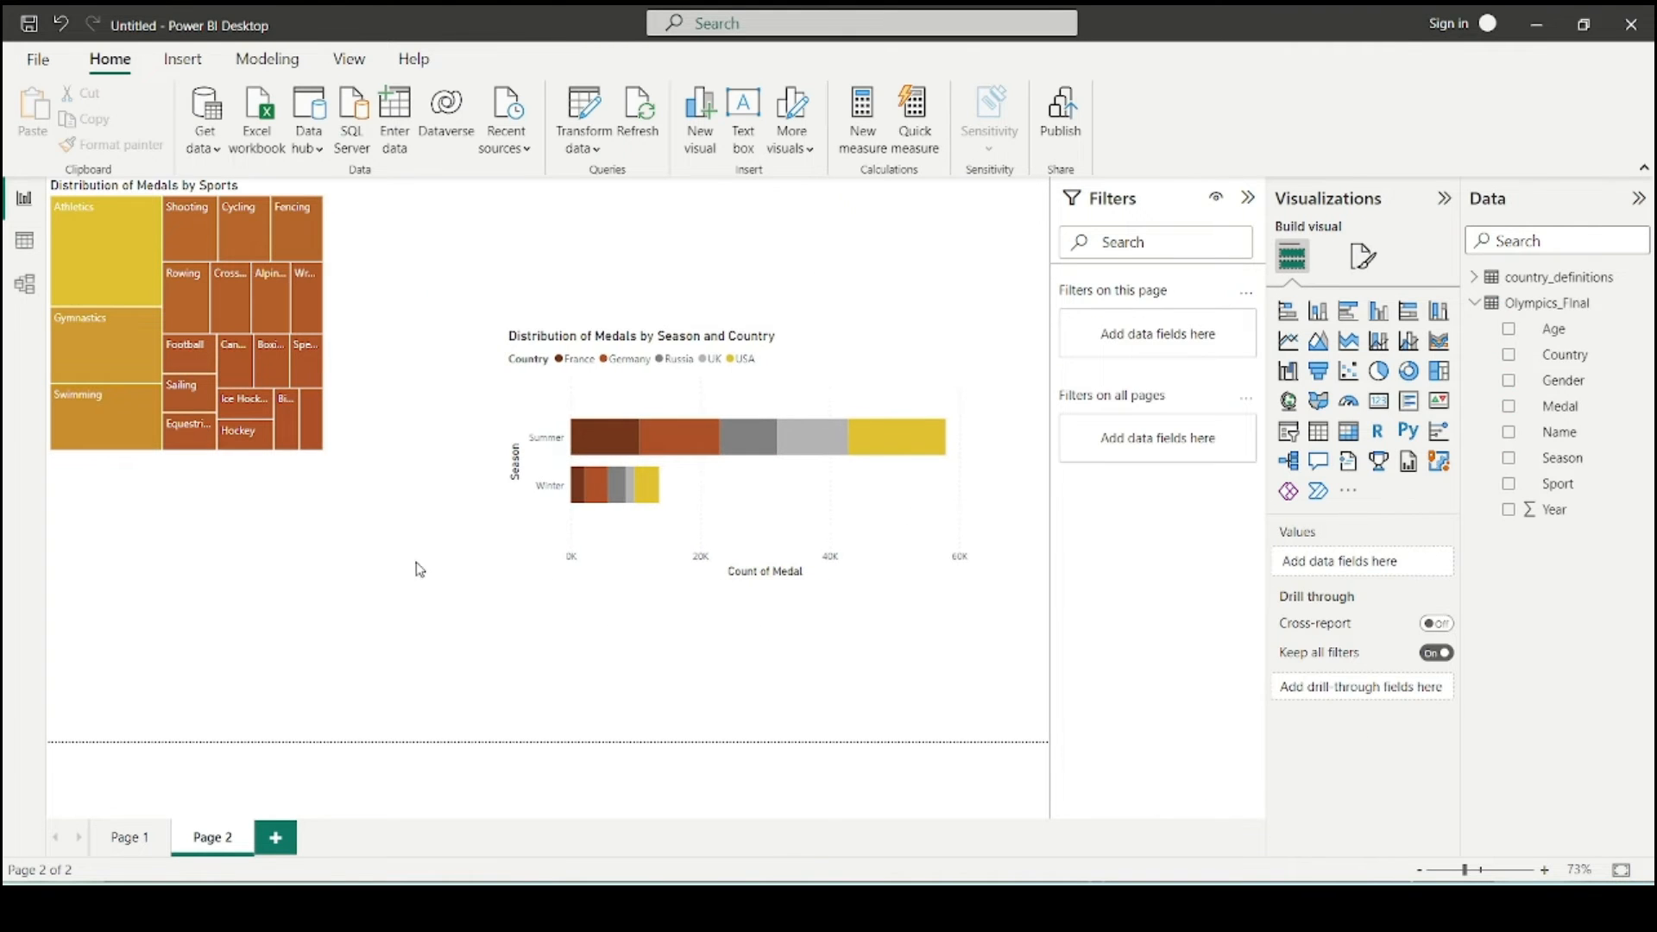
- Look over Page 1 and Page 2 and add a third, blank report page
left_click(124, 839)
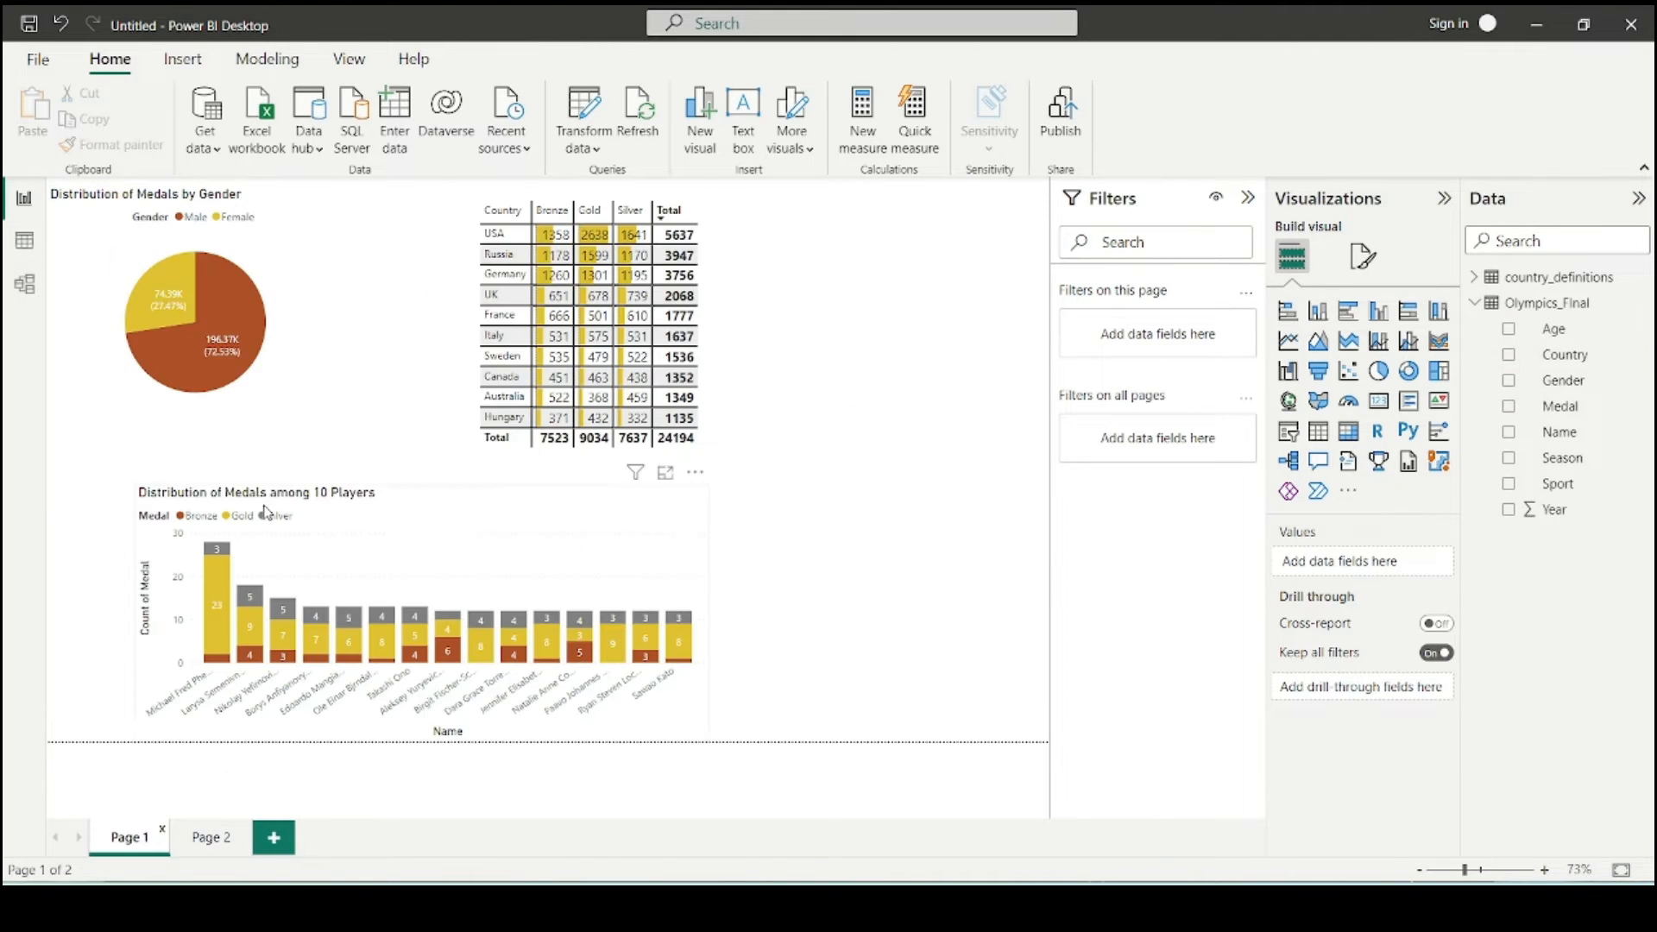
left_click(207, 838)
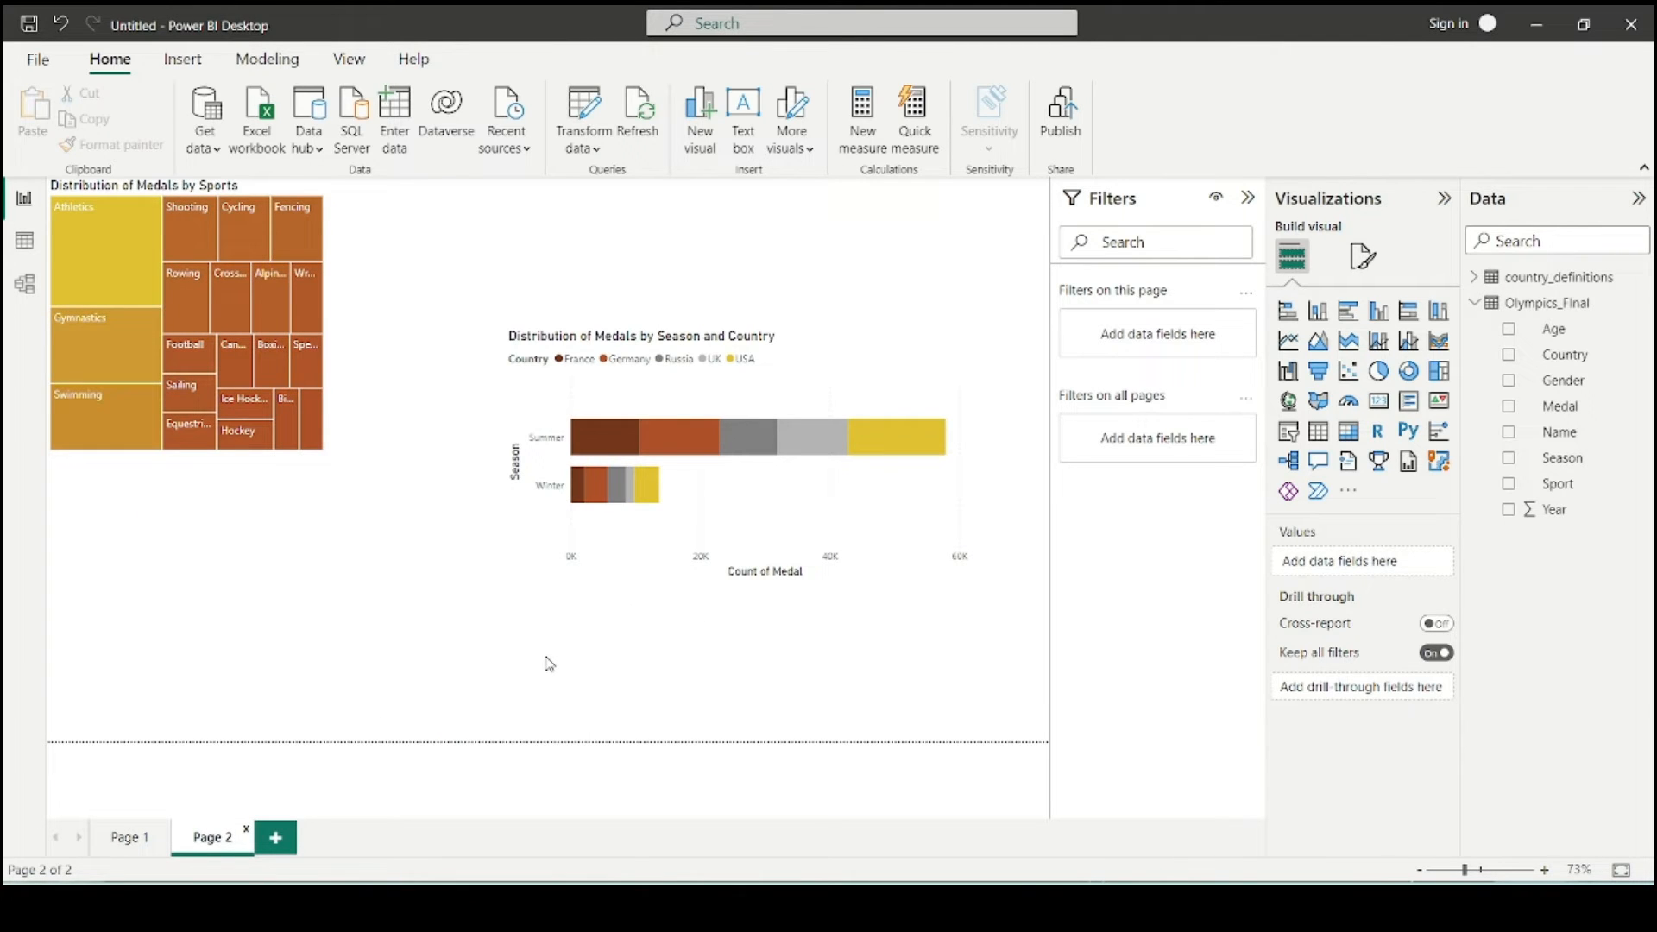
left_click(287, 833)
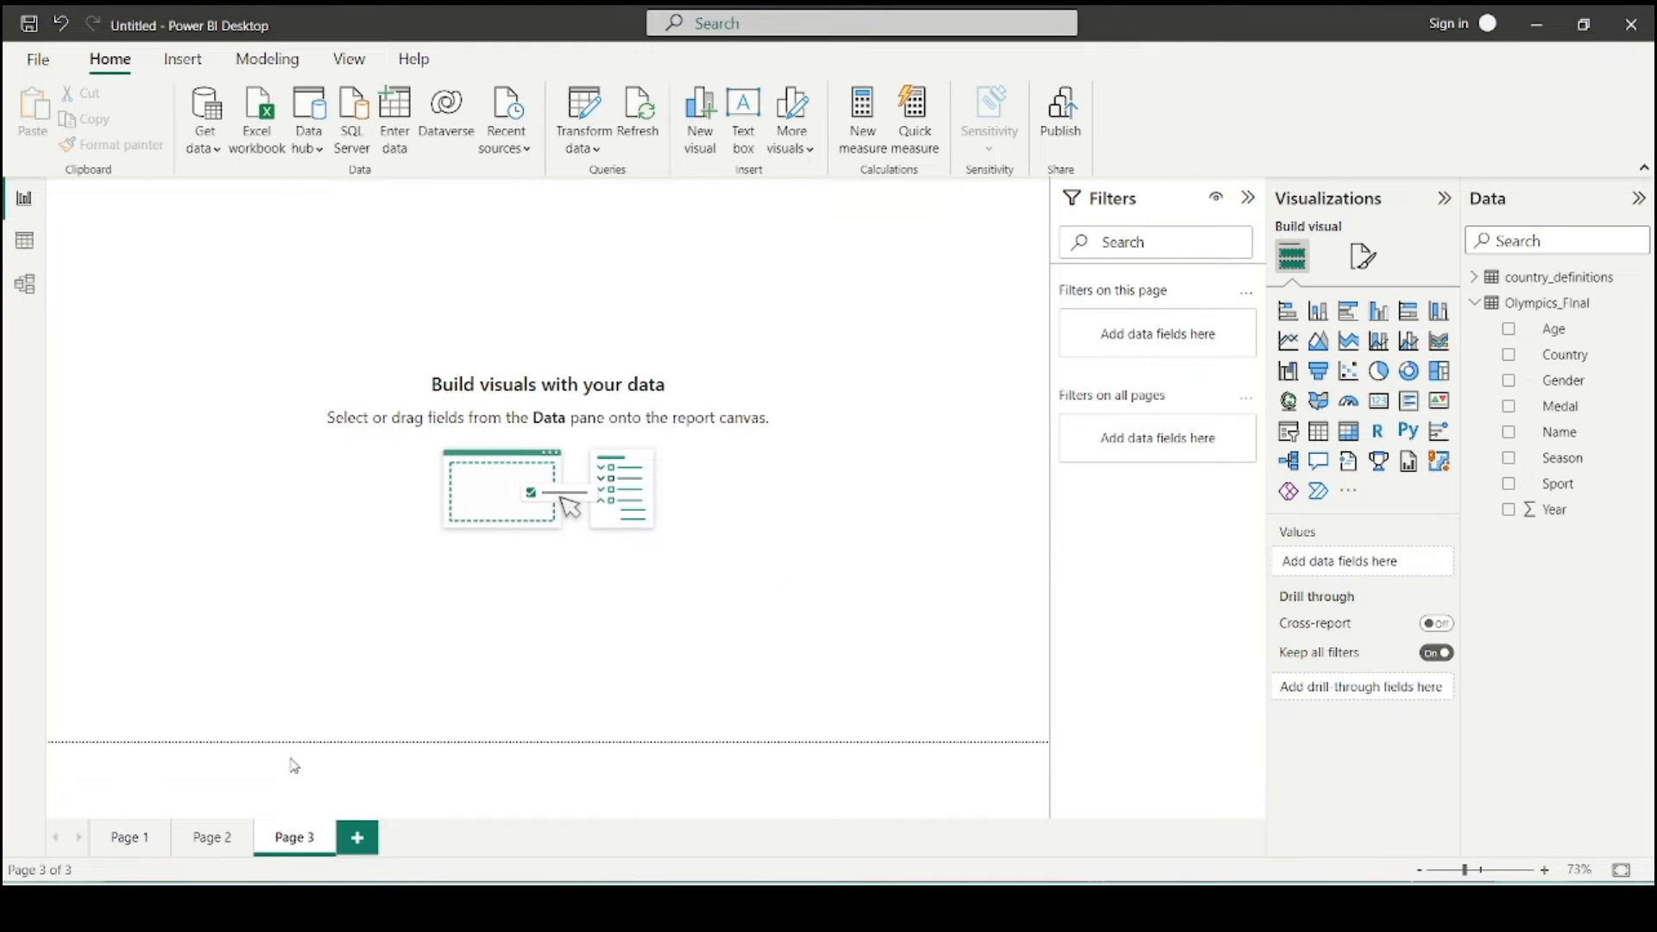
left_click(211, 830)
left_click(301, 835)
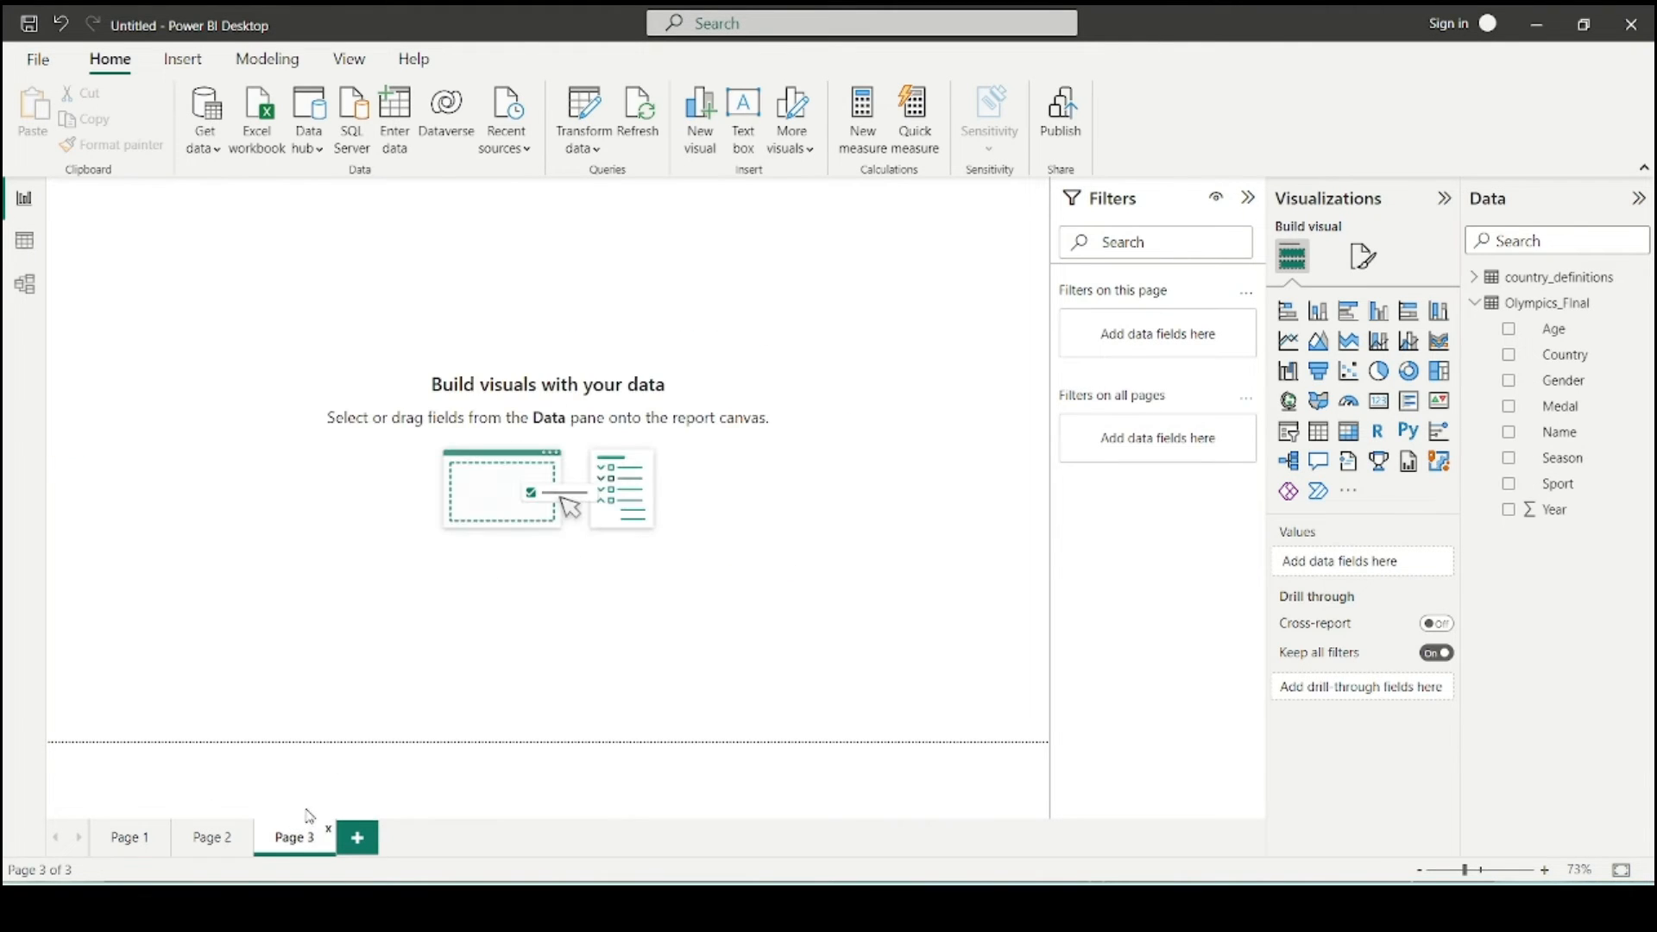
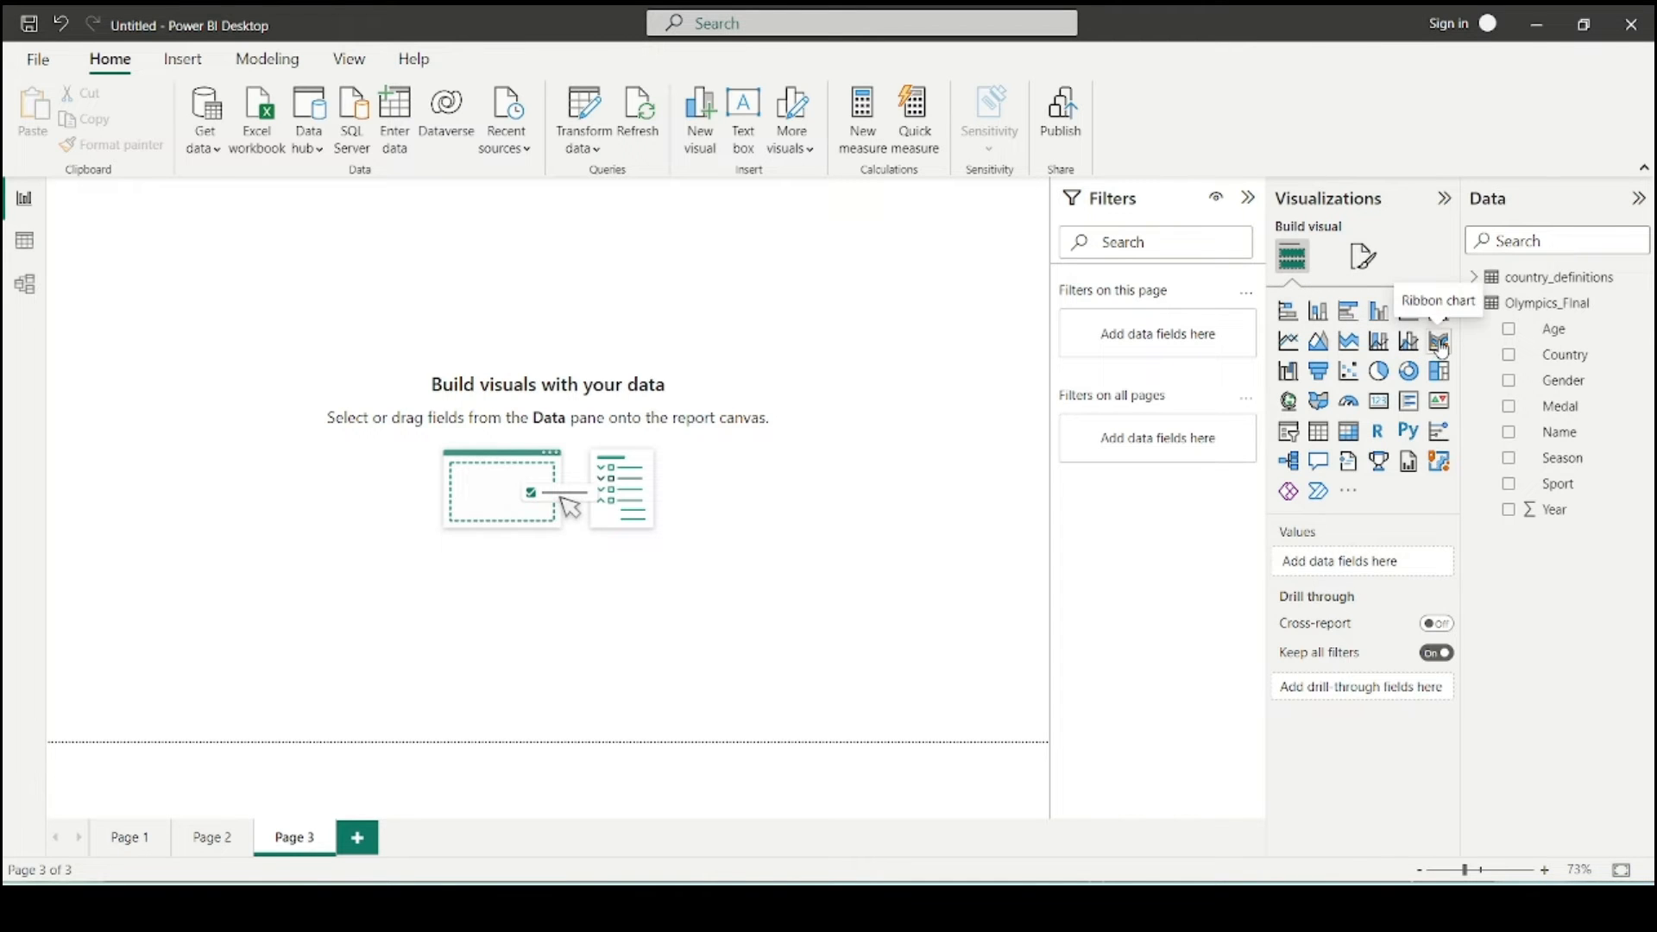
- Insert a ribbon chart near the upper part of Page 3 and open it in focus mode
left_click(1438, 343)
left_click_drag(248, 344, 493, 427)
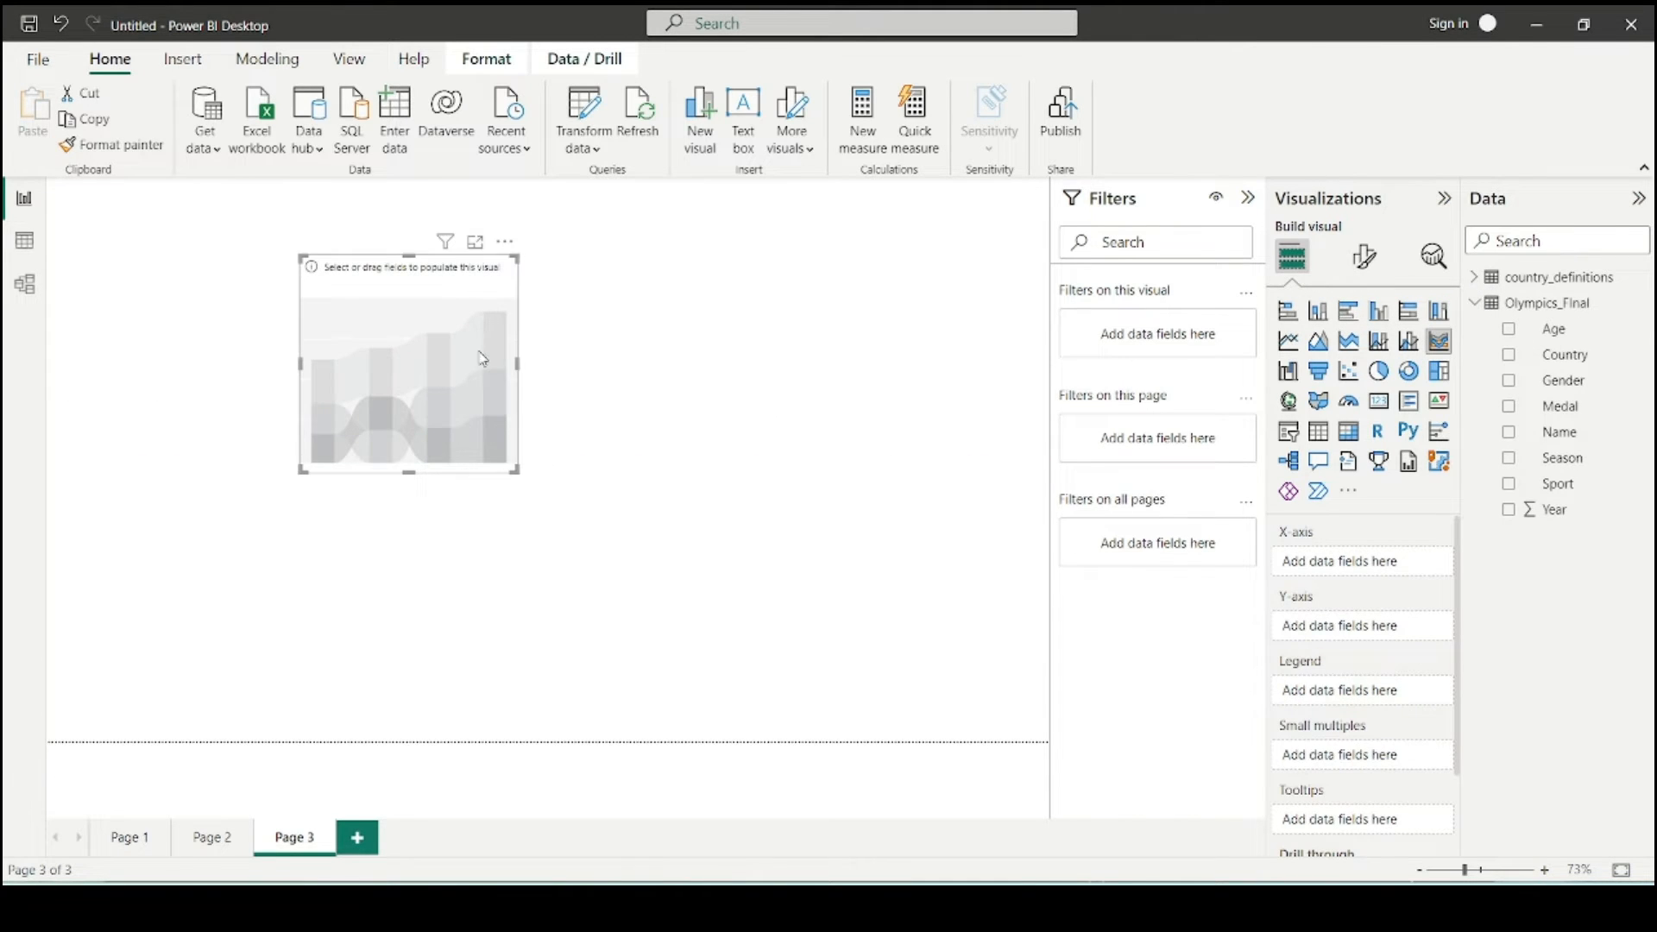
left_click(474, 242)
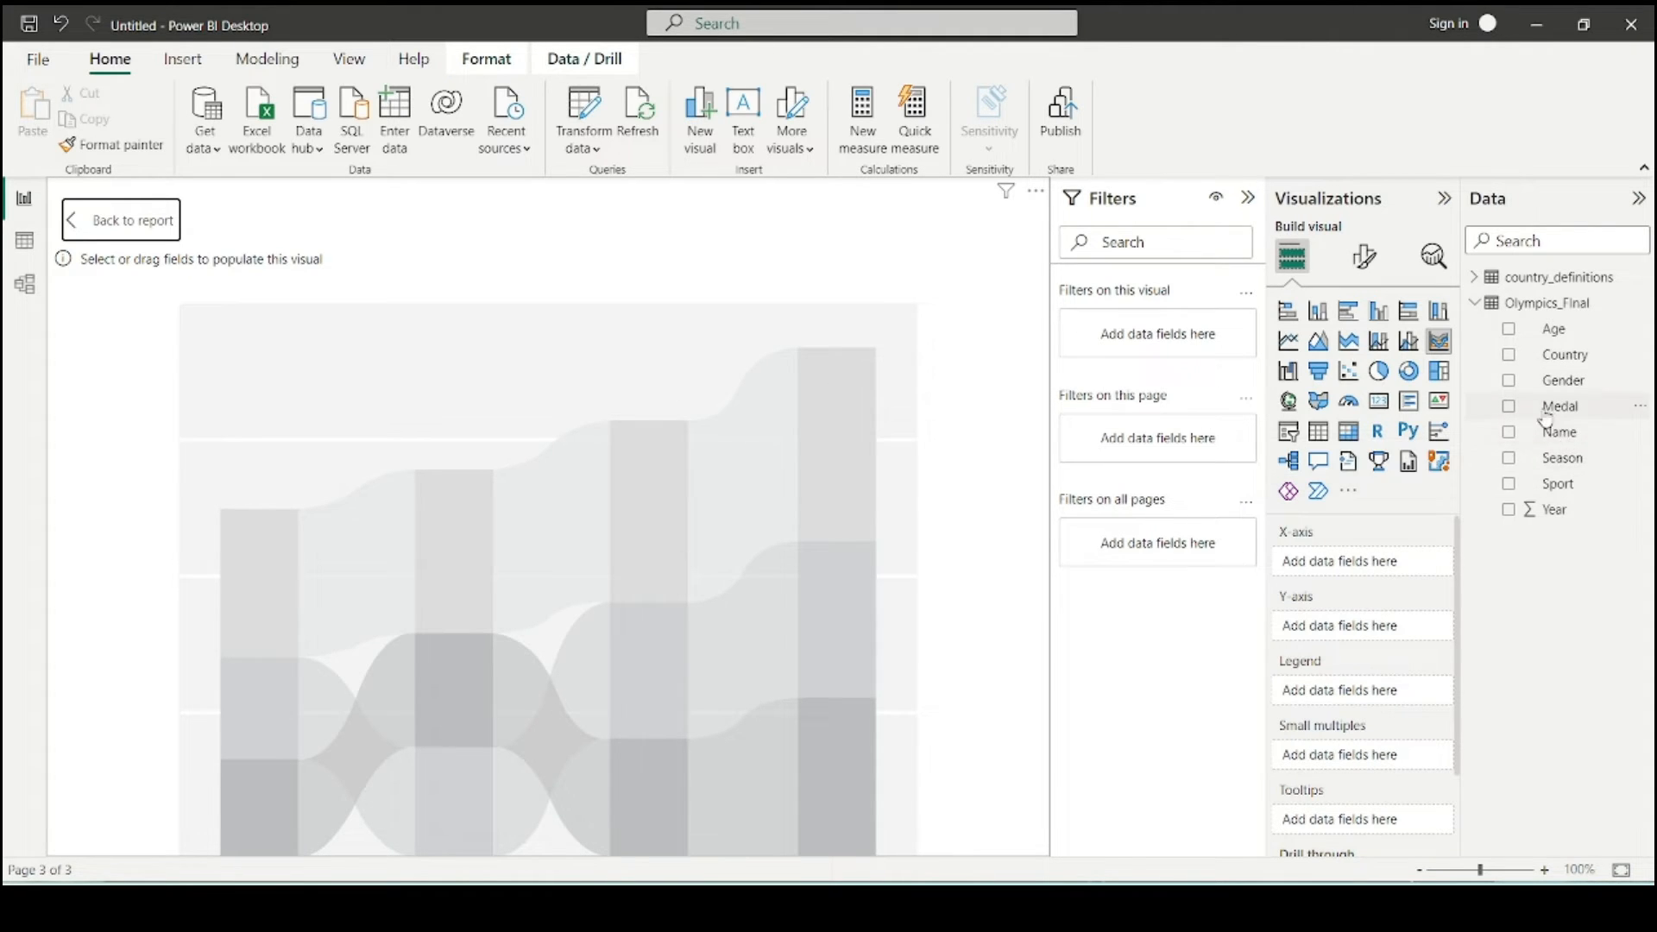
- Assign Name to the chart's X-axis and Medal to its Y-axis, and replace Name with Age on the X-axis
left_click_drag(1578, 429, 1320, 561)
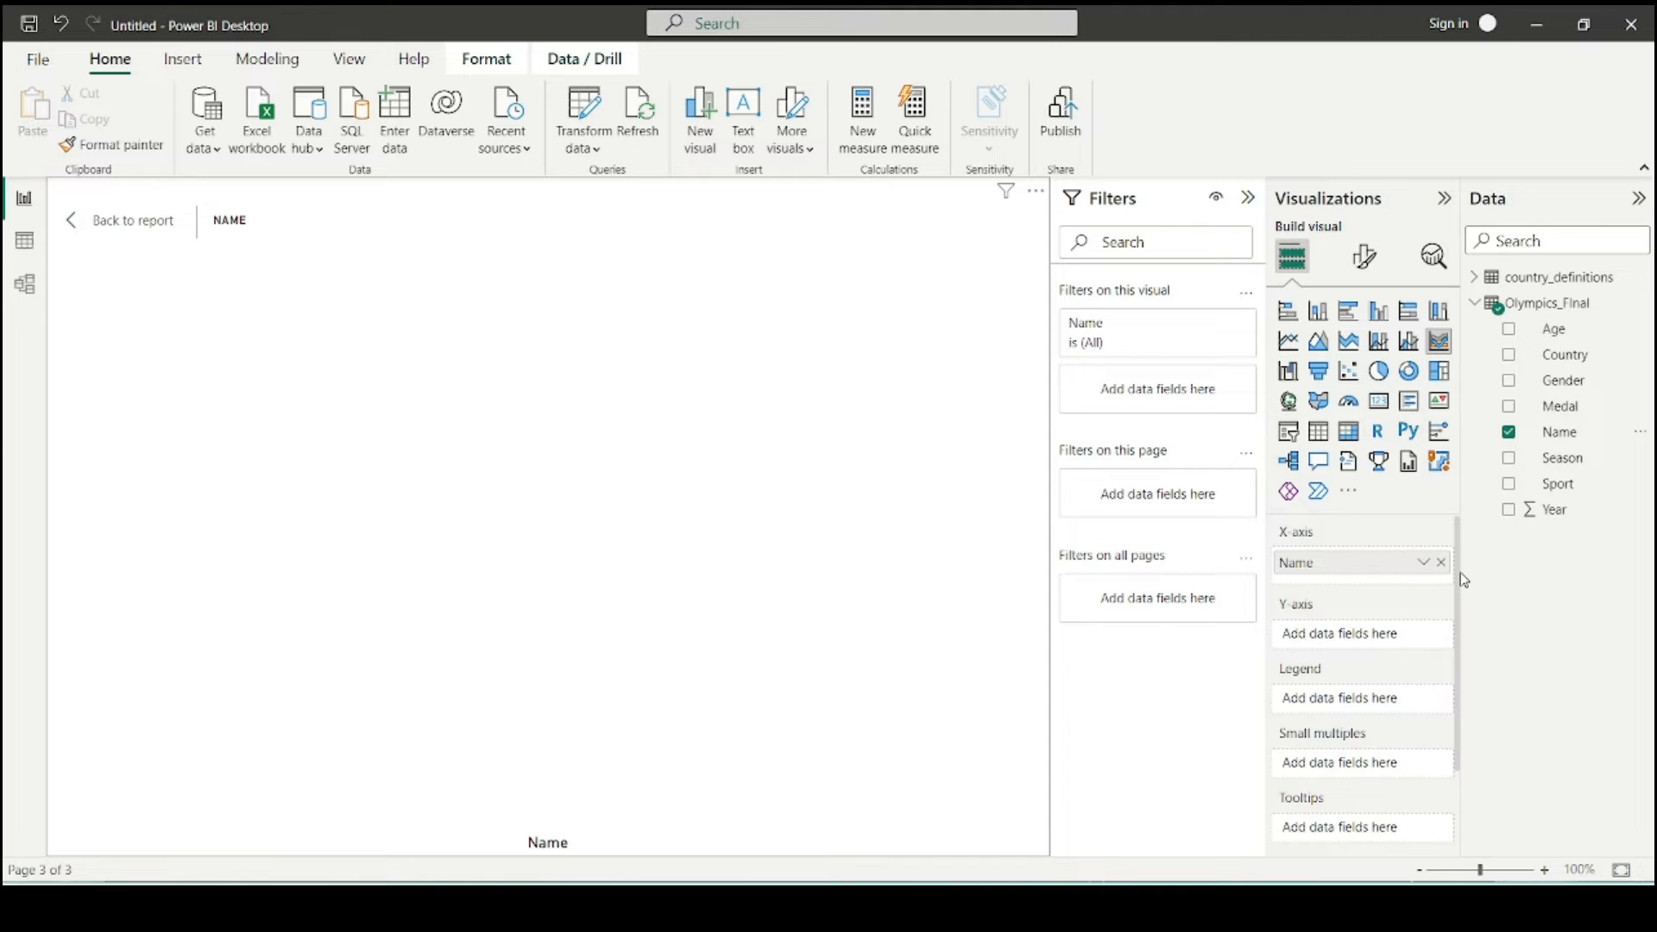
left_click_drag(1588, 406, 1385, 636)
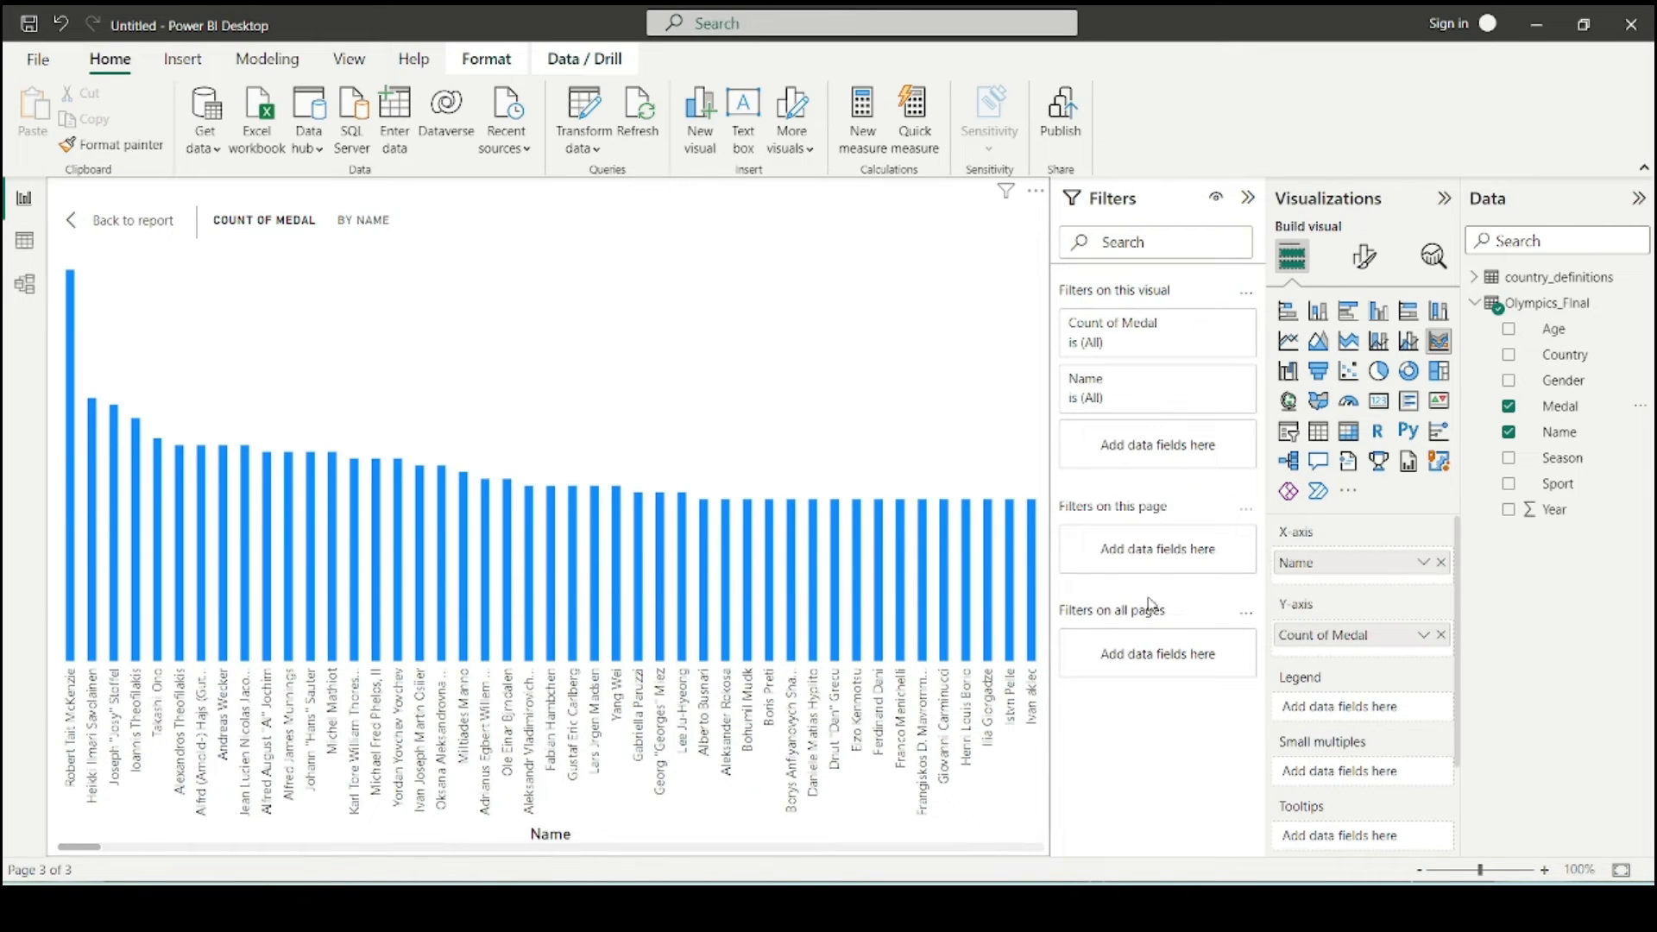
left_click(1441, 564)
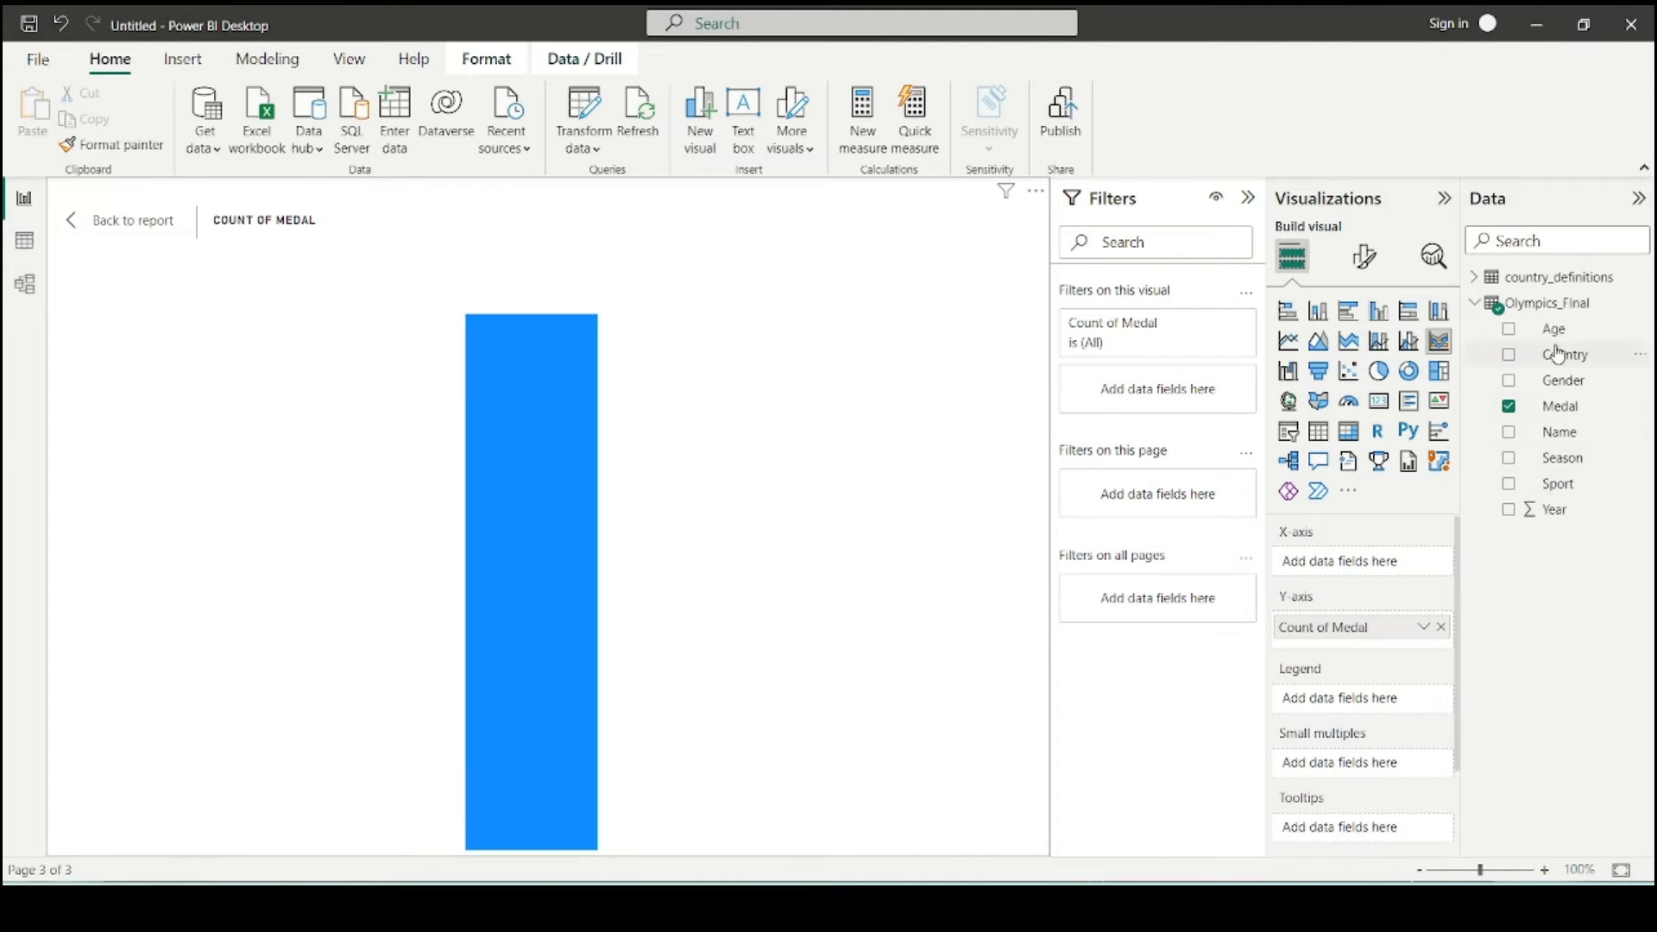
left_click_drag(1553, 329, 1370, 568)
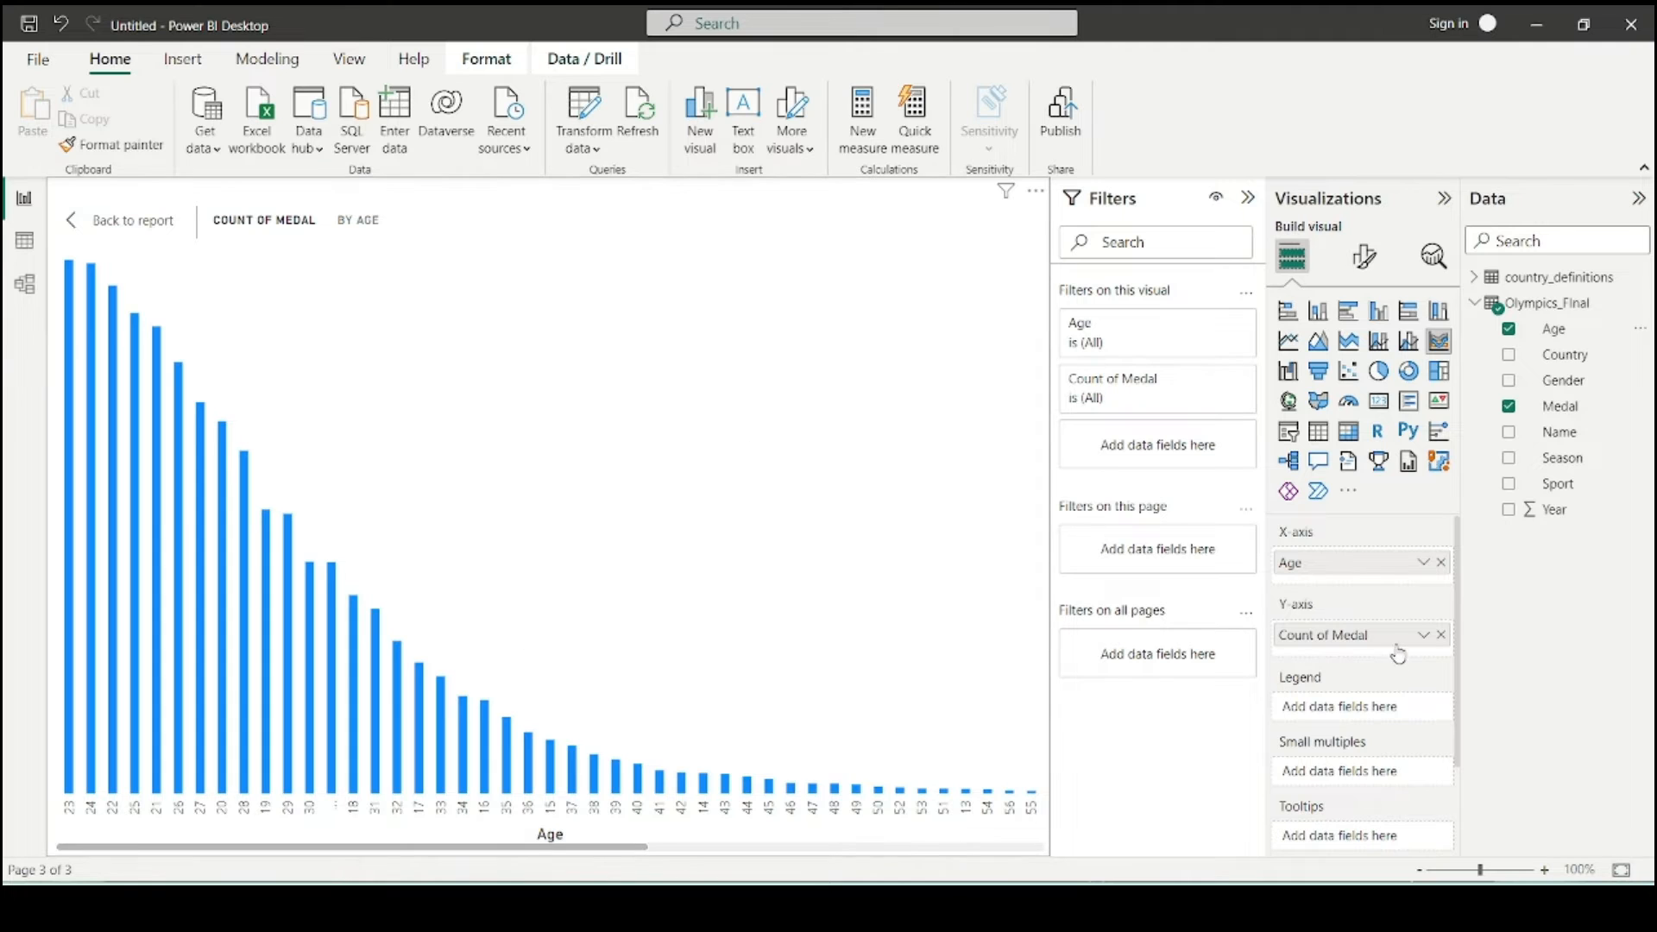
- Sort the medal count chart's axis by Age instead of Count of Medal
scroll(609, 678, "down", 6)
scroll(608, 677, "down", 3)
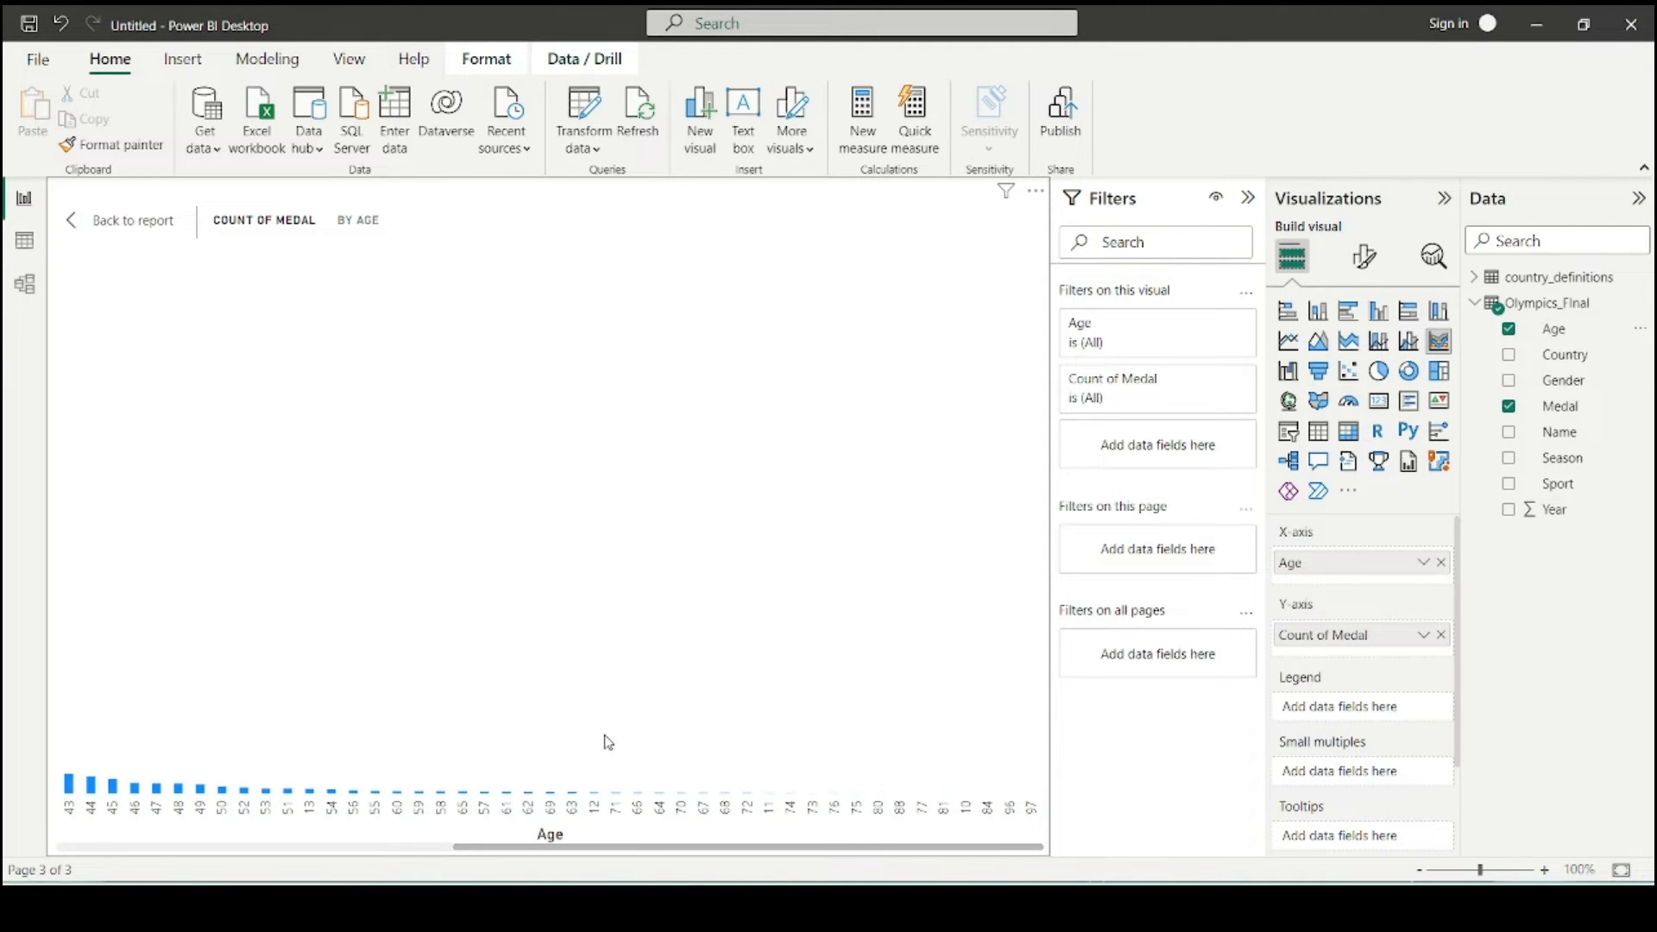
scroll(607, 738, "up", 10)
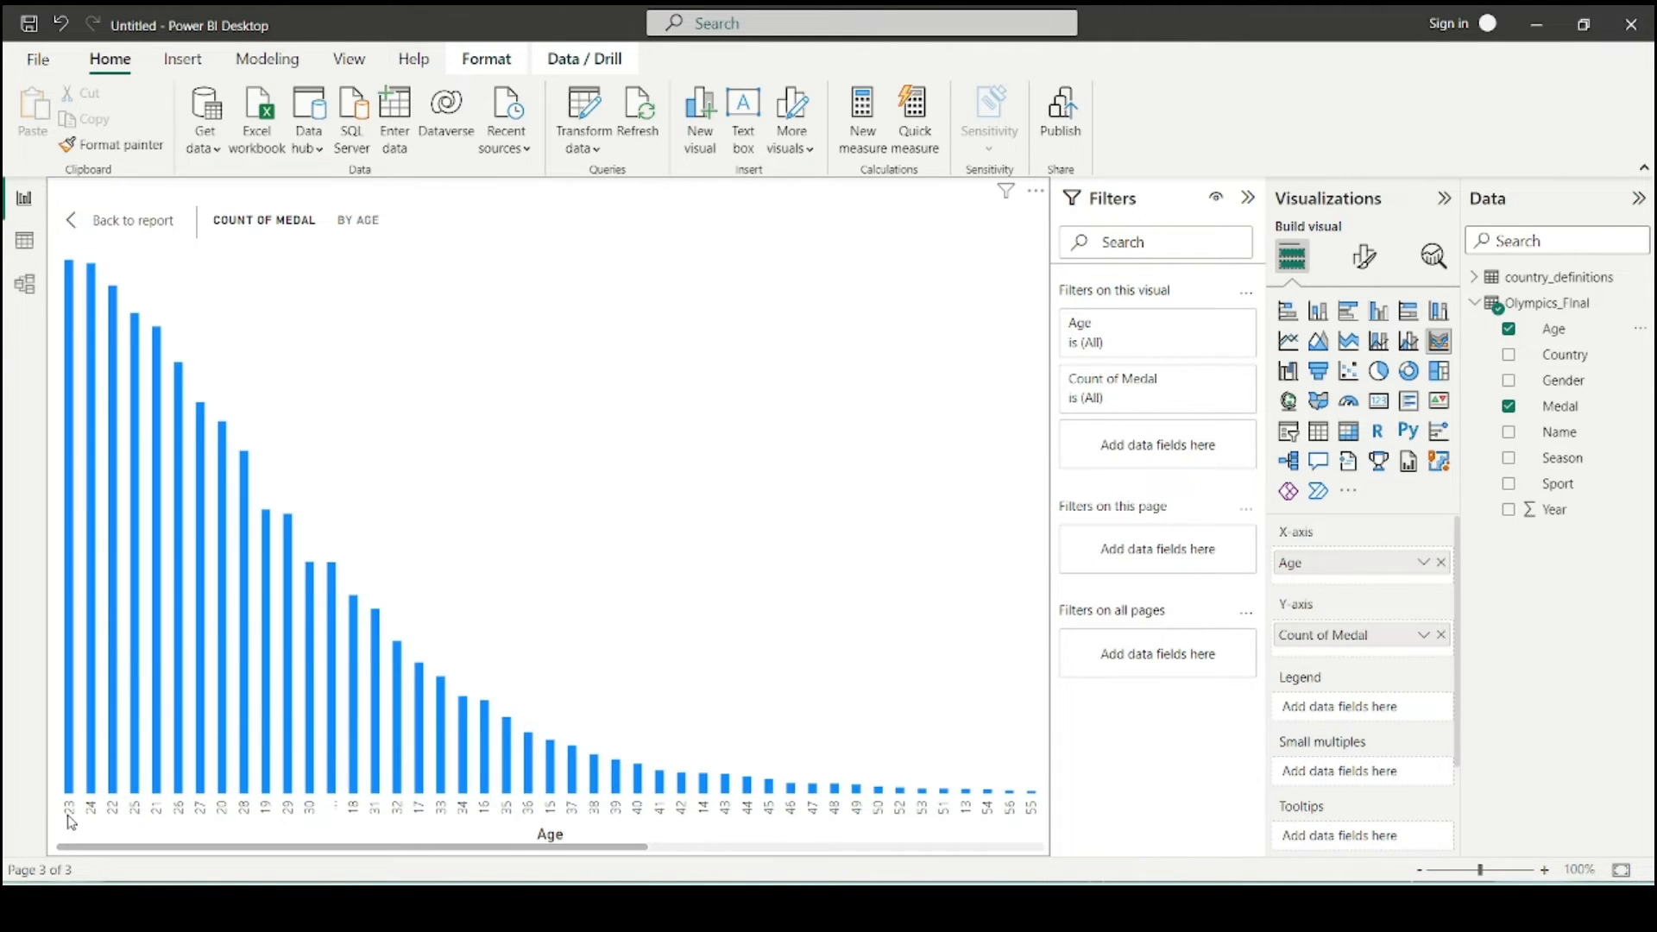
scroll(653, 711, "down", 10)
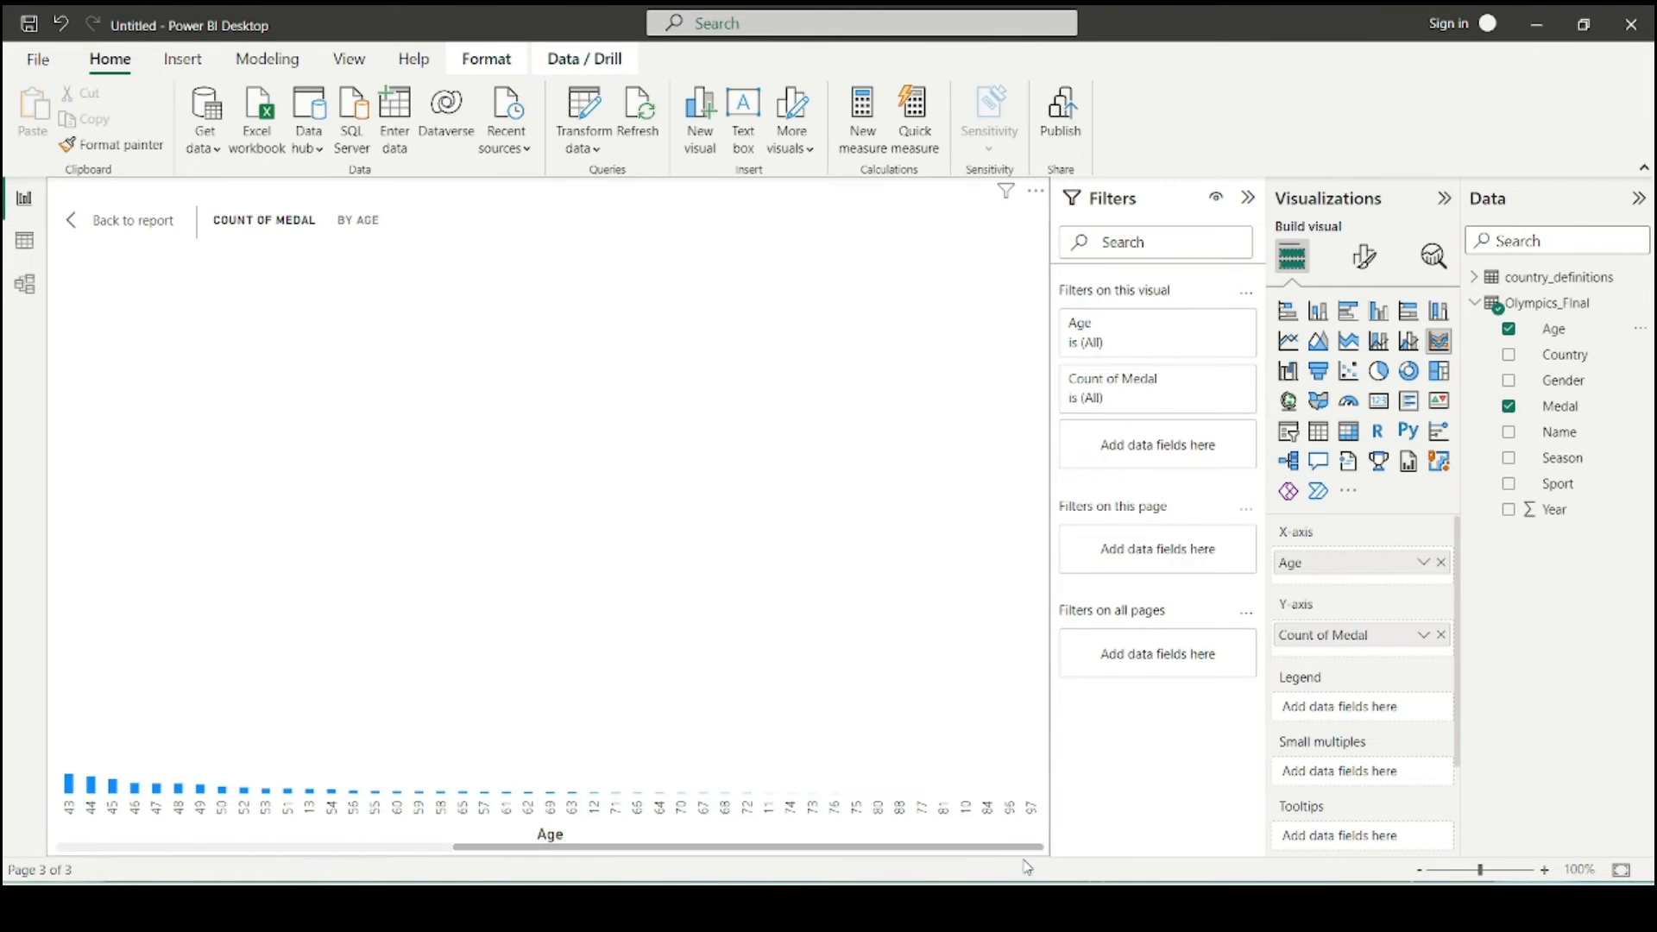
scroll(644, 661, "up", 10)
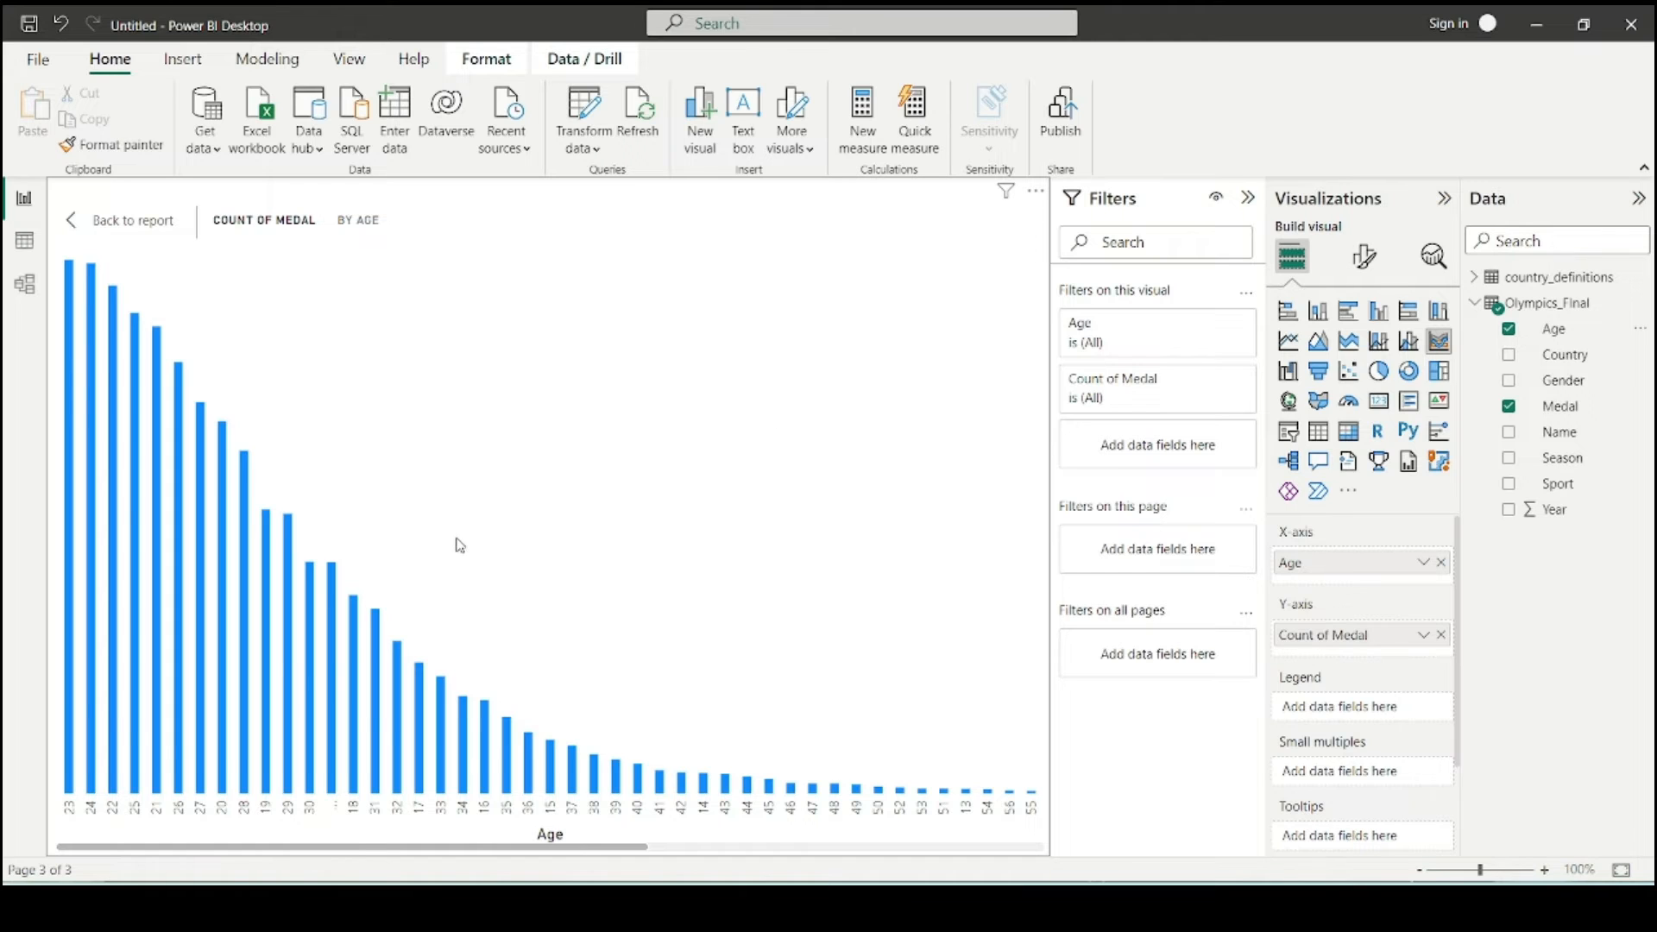
scroll(459, 544, "down", 5)
scroll(459, 545, "up", 5)
left_click(1035, 190)
mouse_move(1165, 294)
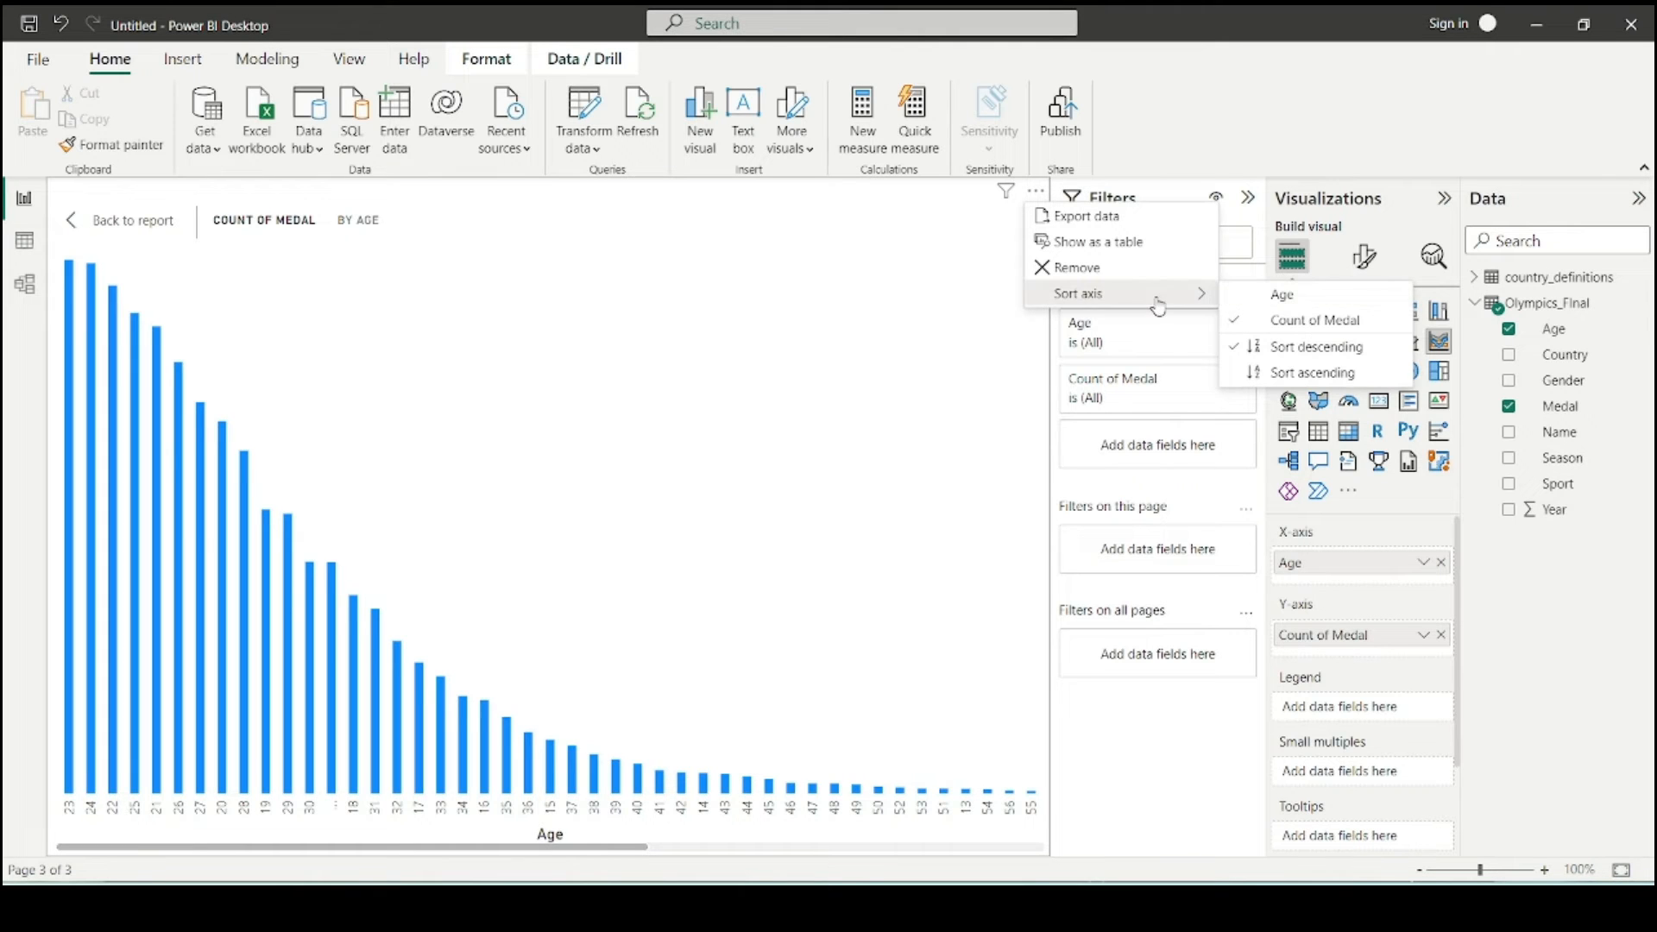
left_click(1283, 297)
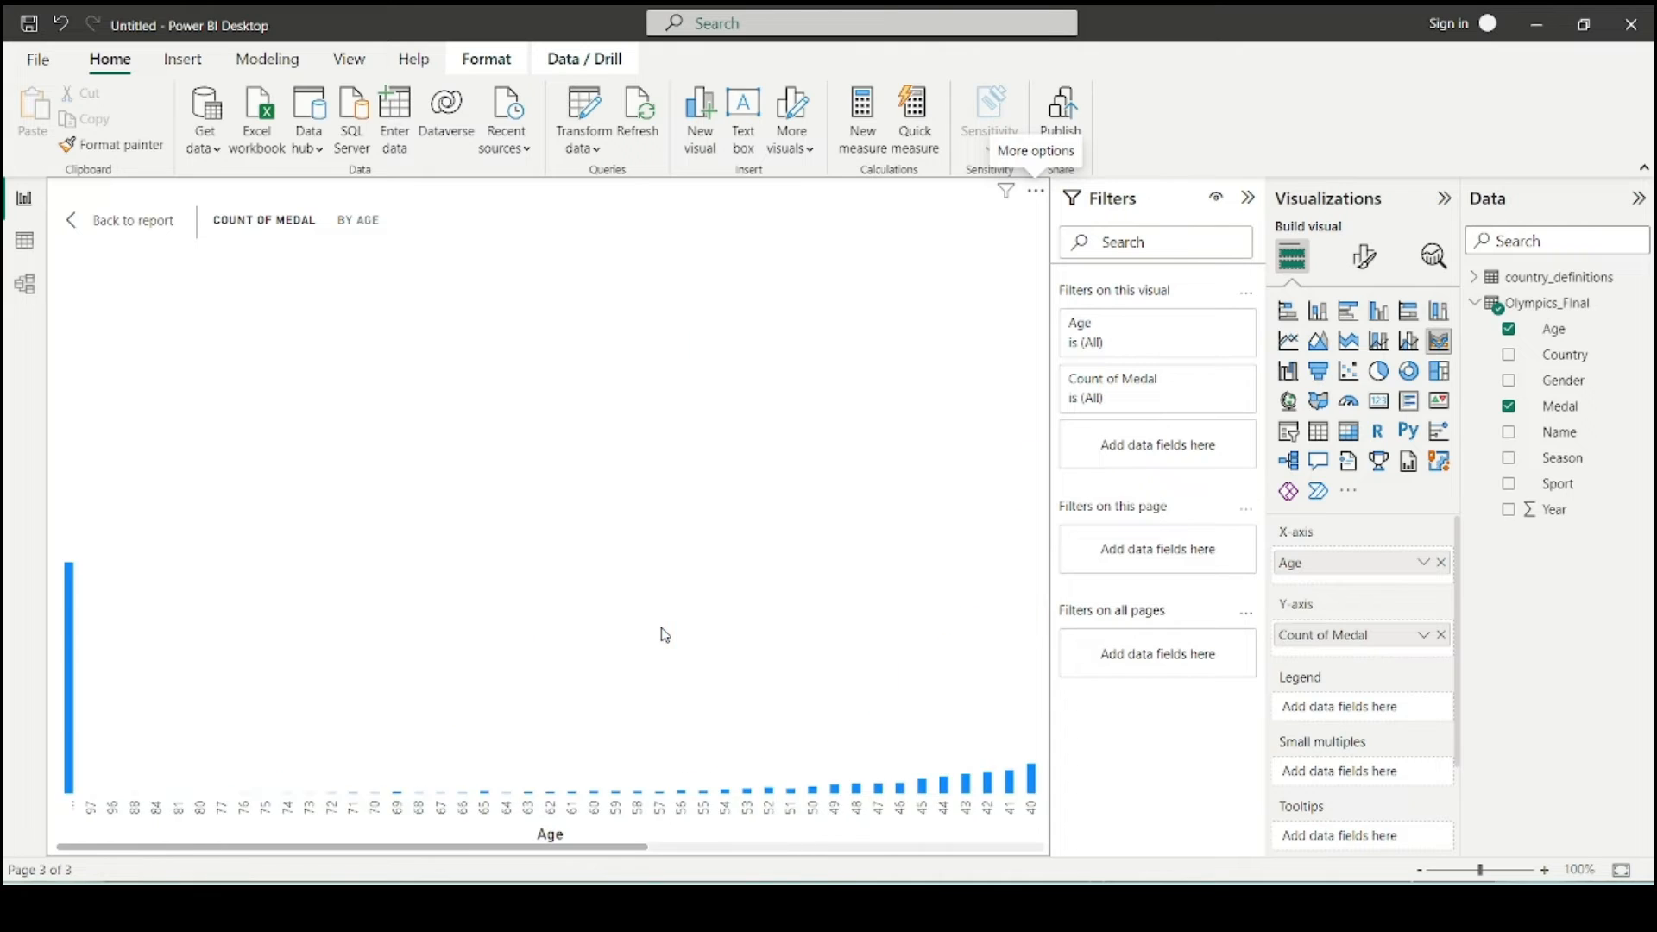
- Examine how the medal count is distributed across the full range of ages in the sorted chart
scroll(663, 632, "down", 5)
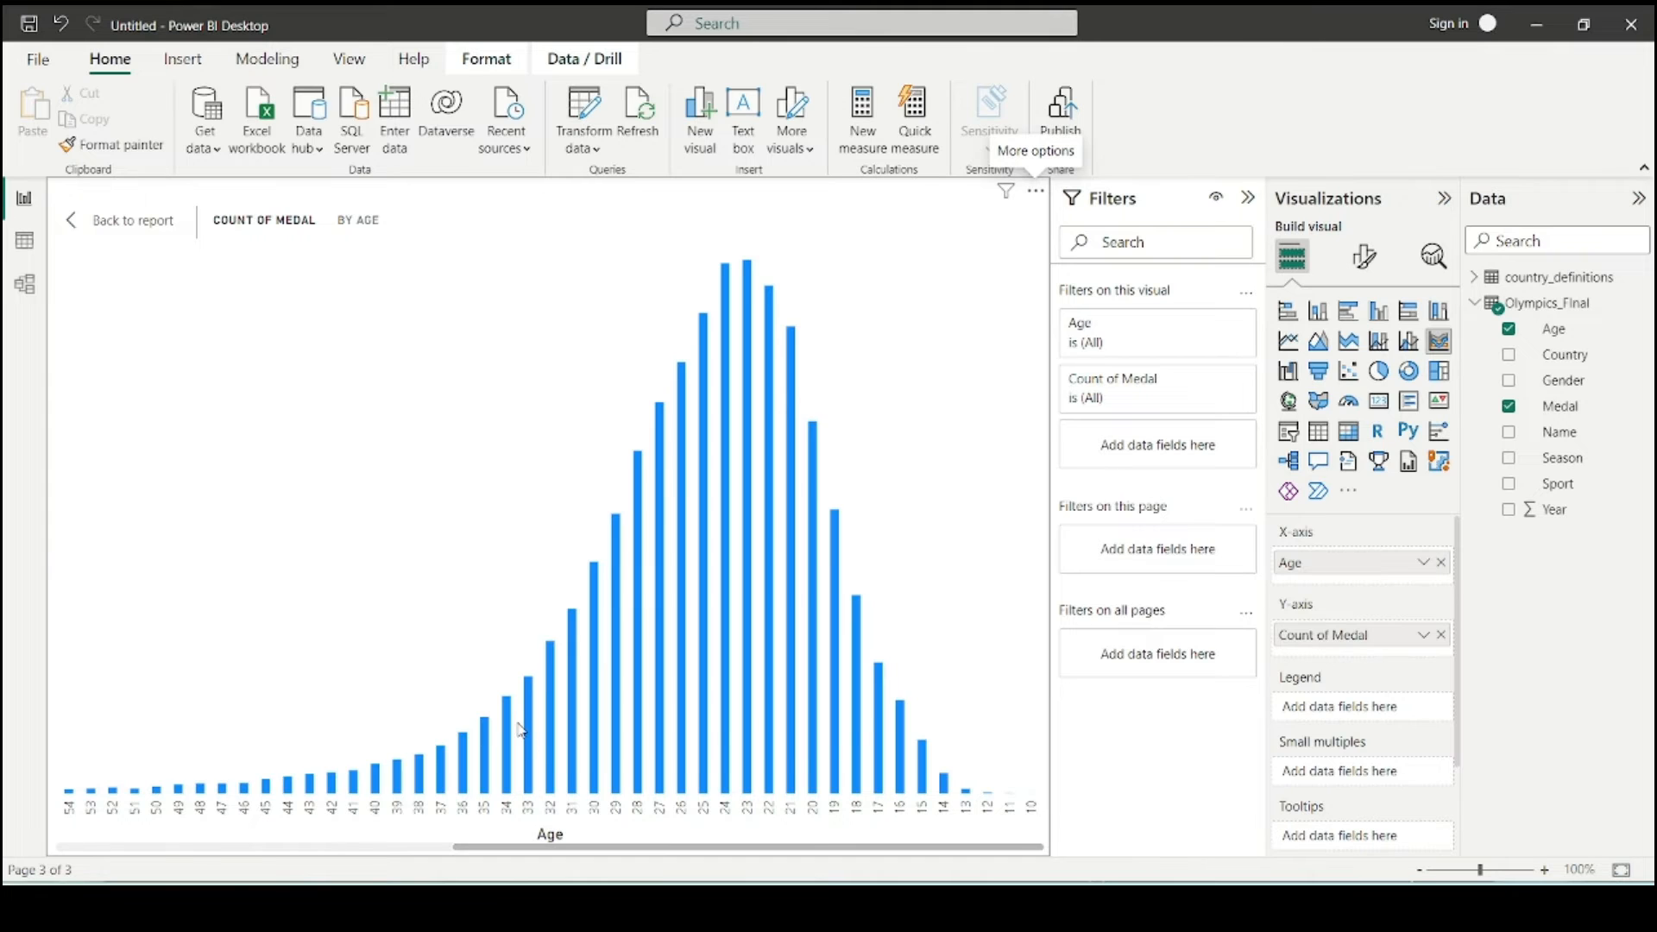
scroll(521, 729, "up", 5)
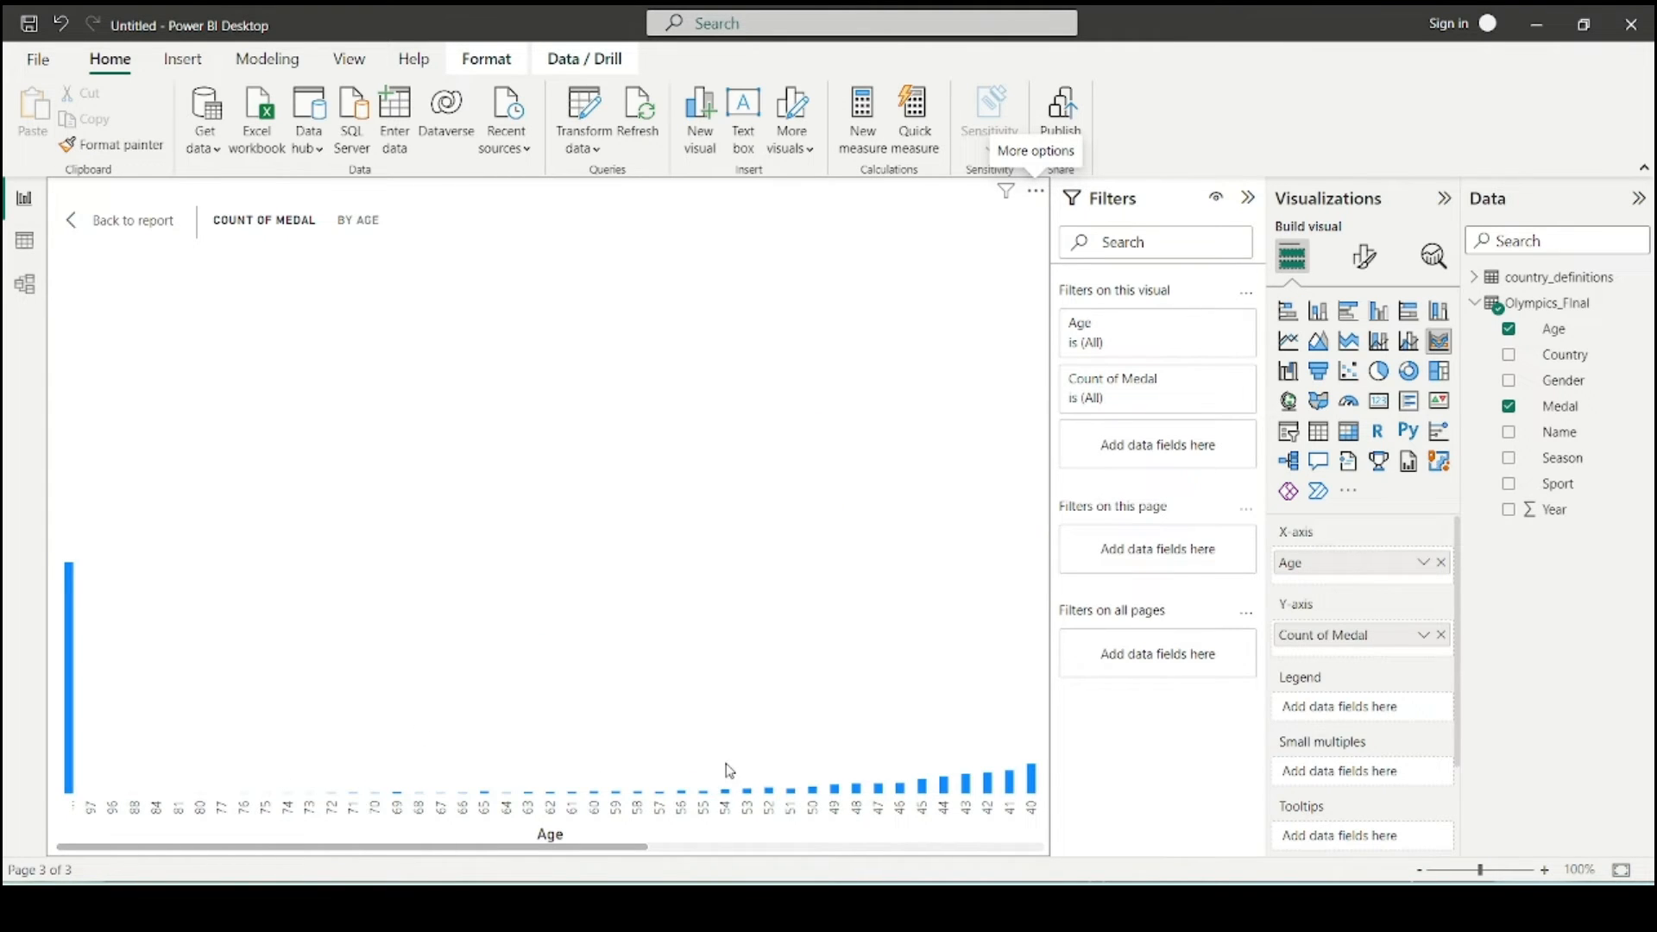
scroll(729, 771, "down", 5)
mouse_move(642, 786)
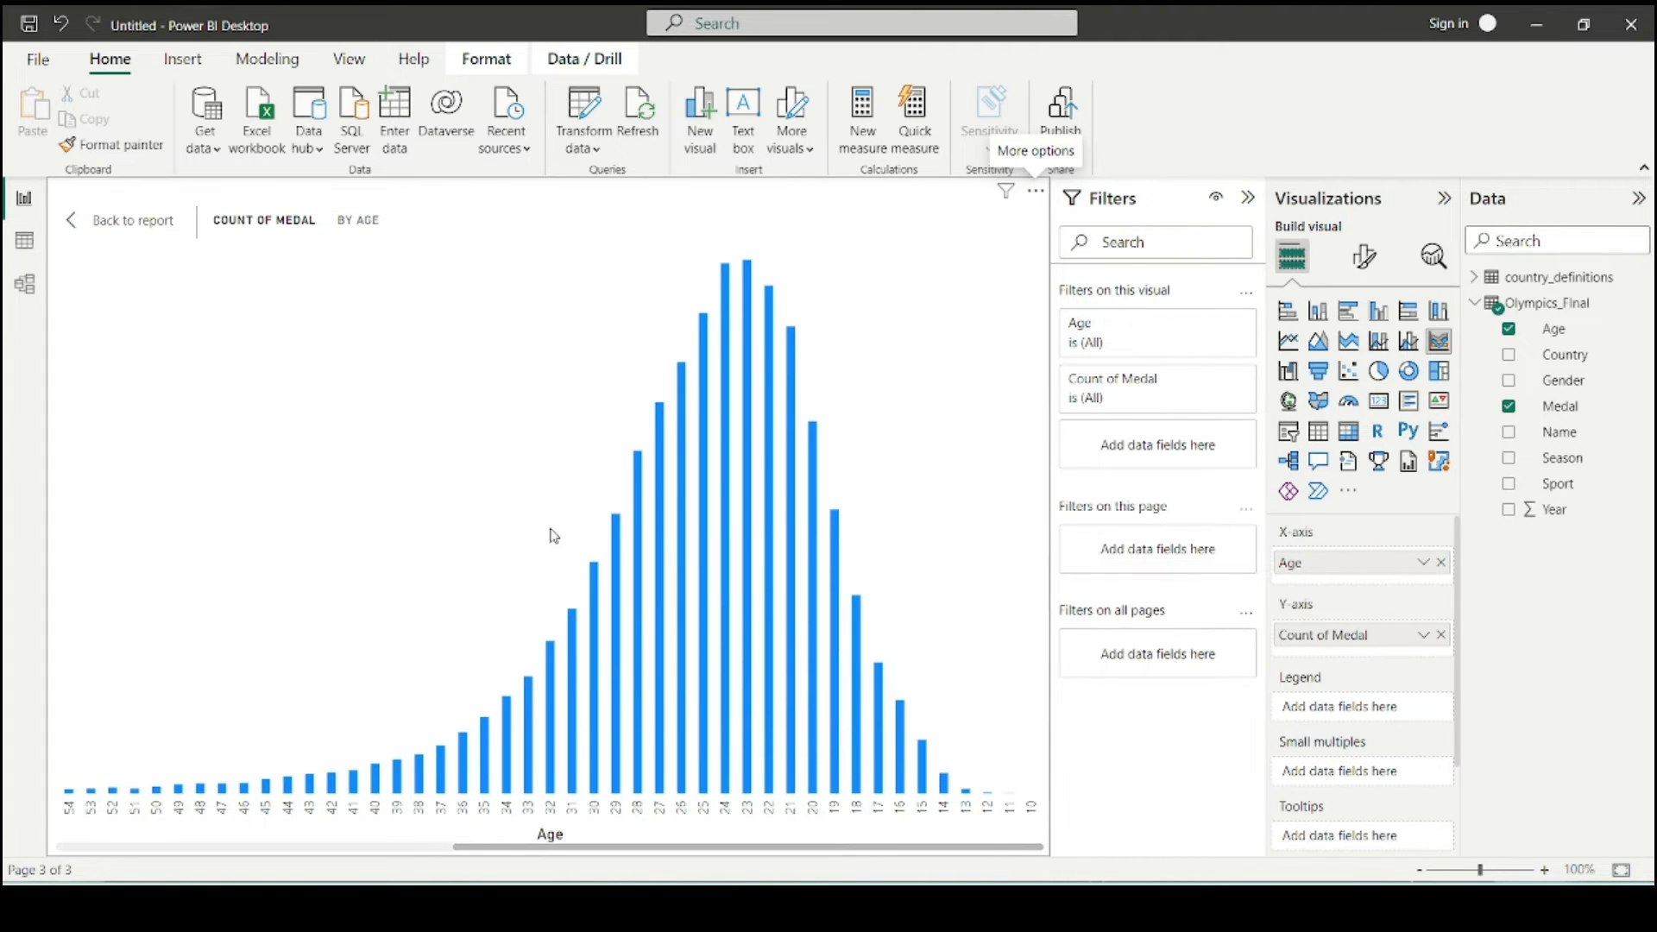
scroll(479, 581, "up", 5)
scroll(742, 510, "down", 5)
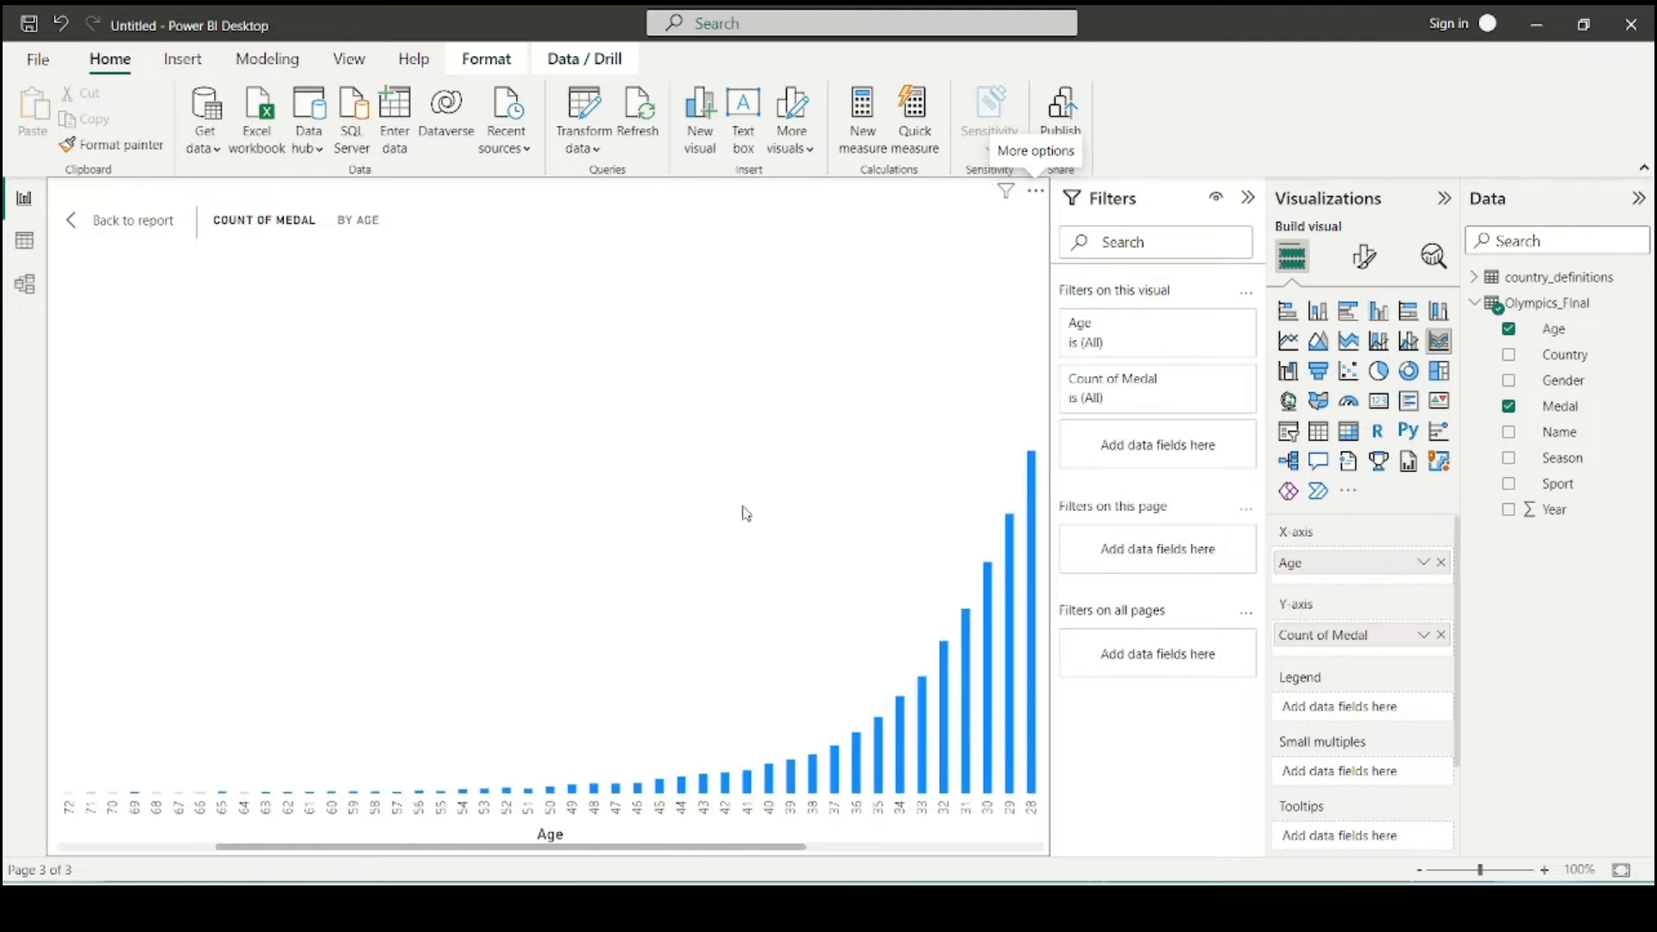
scroll(743, 510, "up", 5)
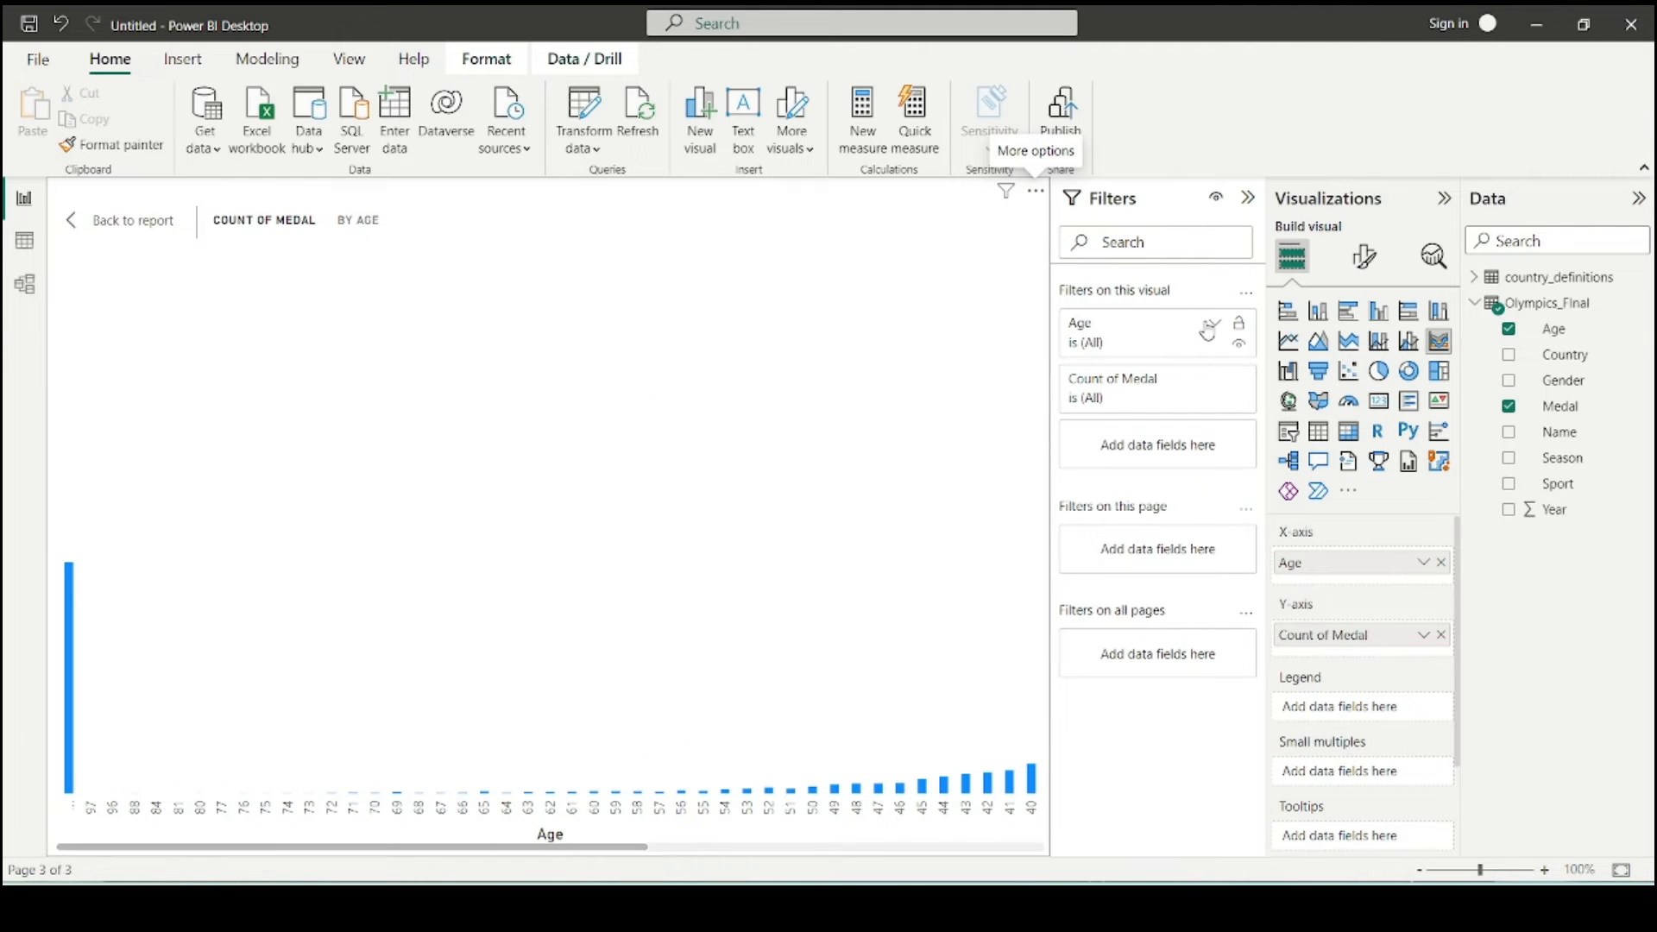
scroll(724, 699, "down", 5)
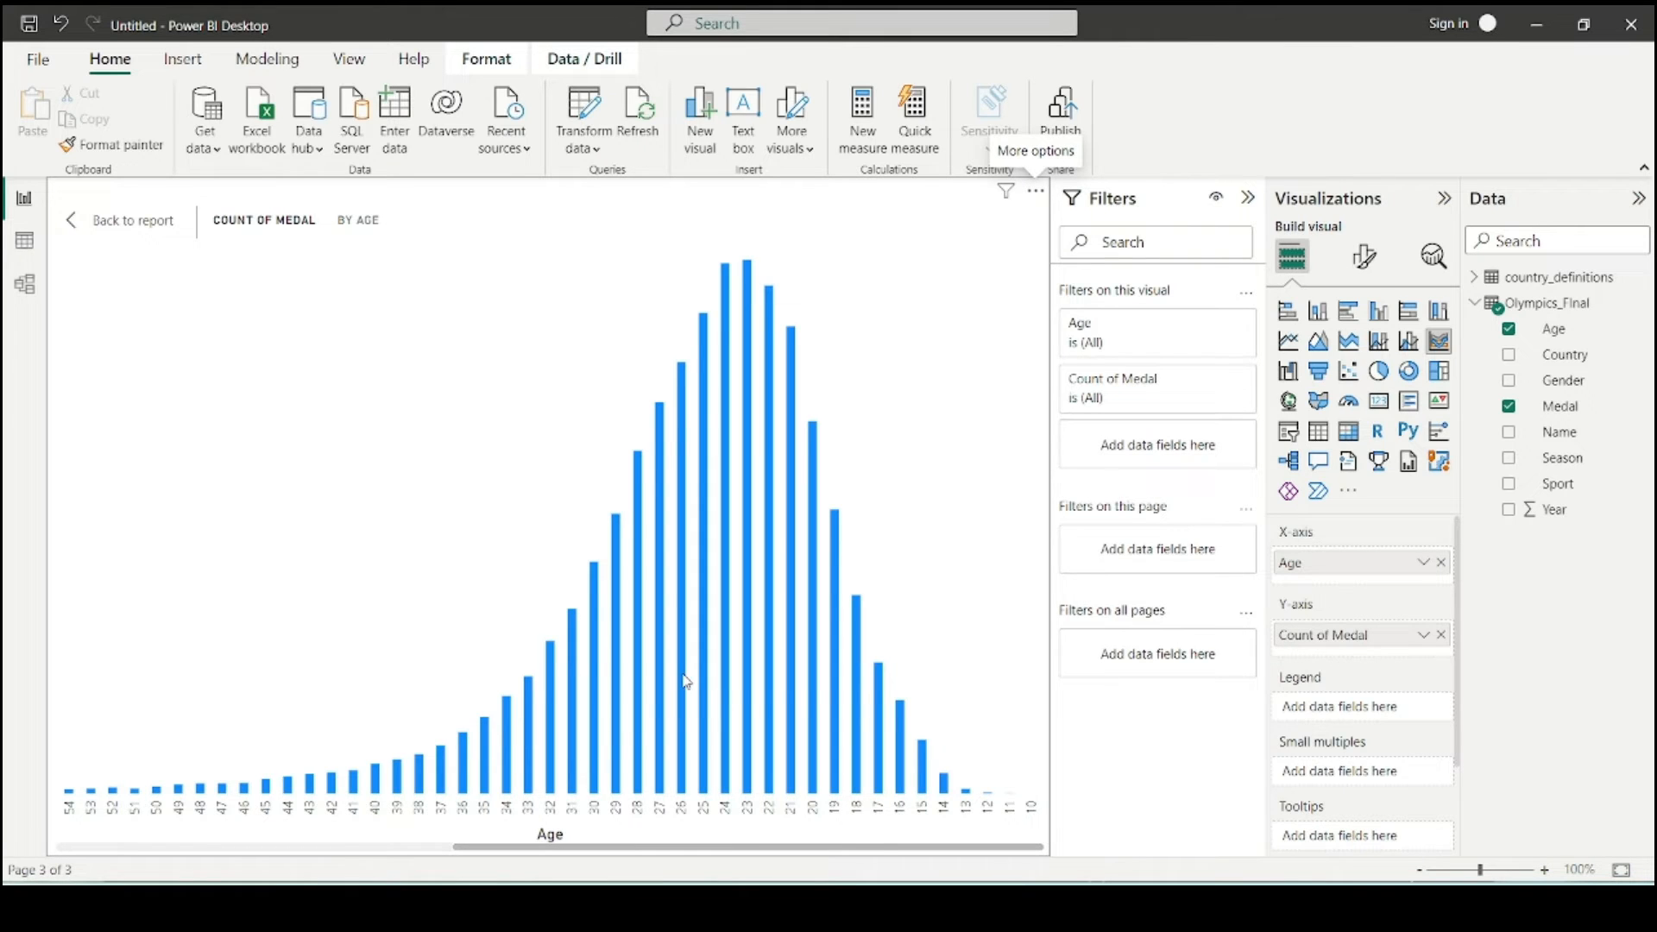
- Exclude the blank value from the medal count chart using its Age filter
scroll(401, 697, "up", 2)
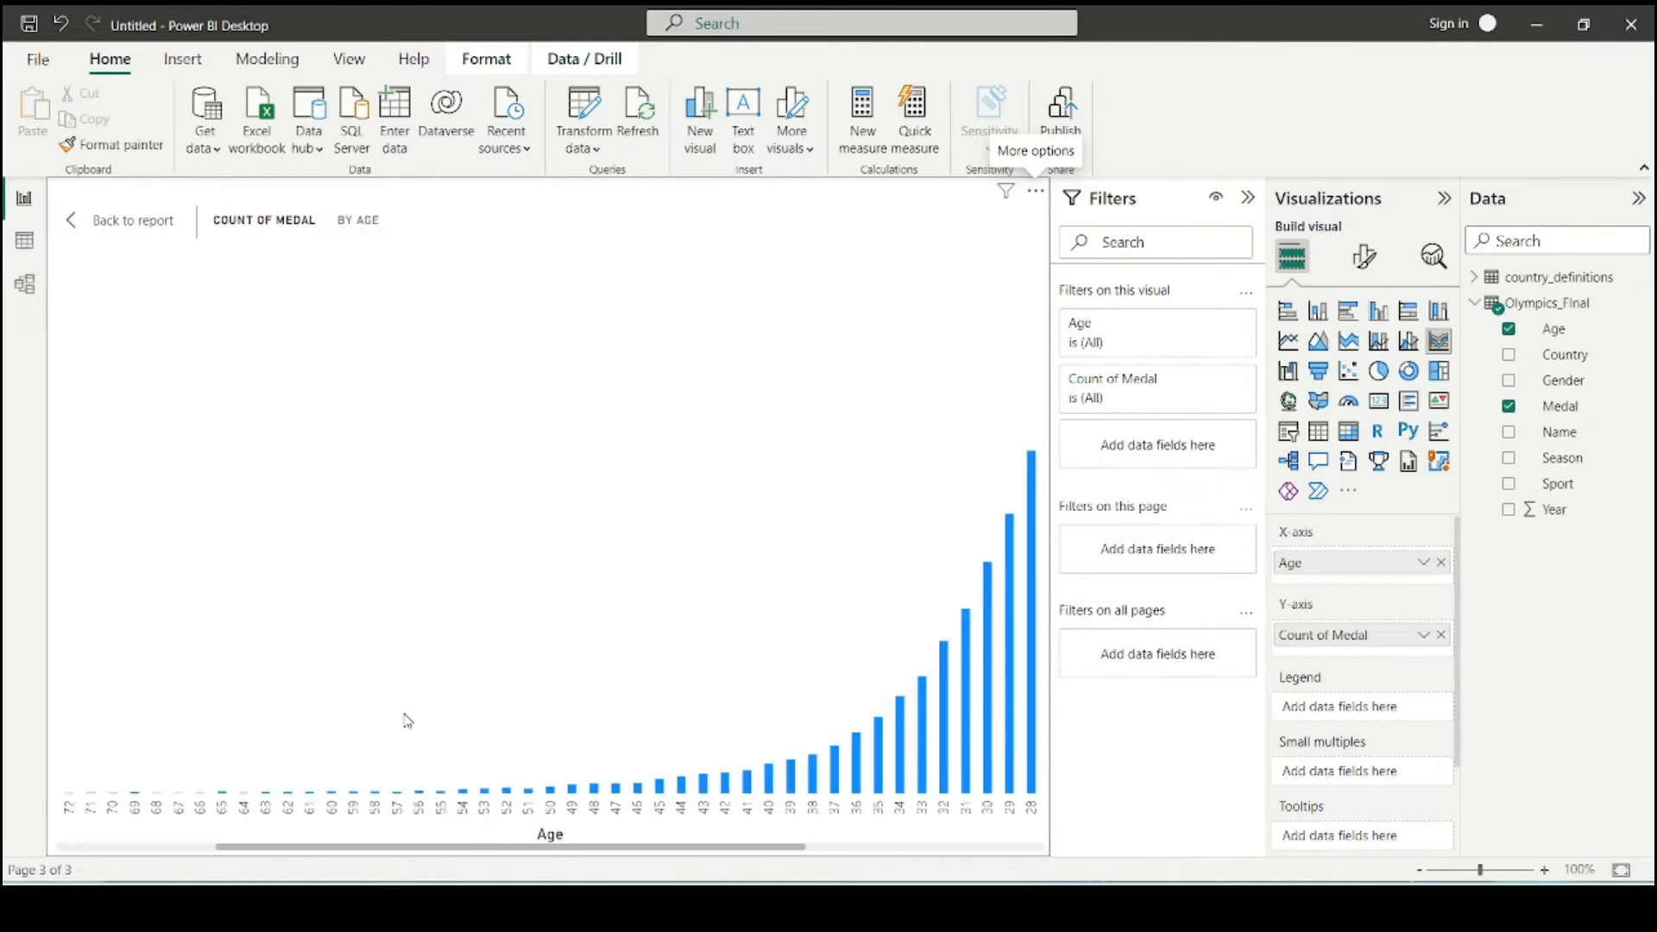
scroll(407, 720, "down", 2)
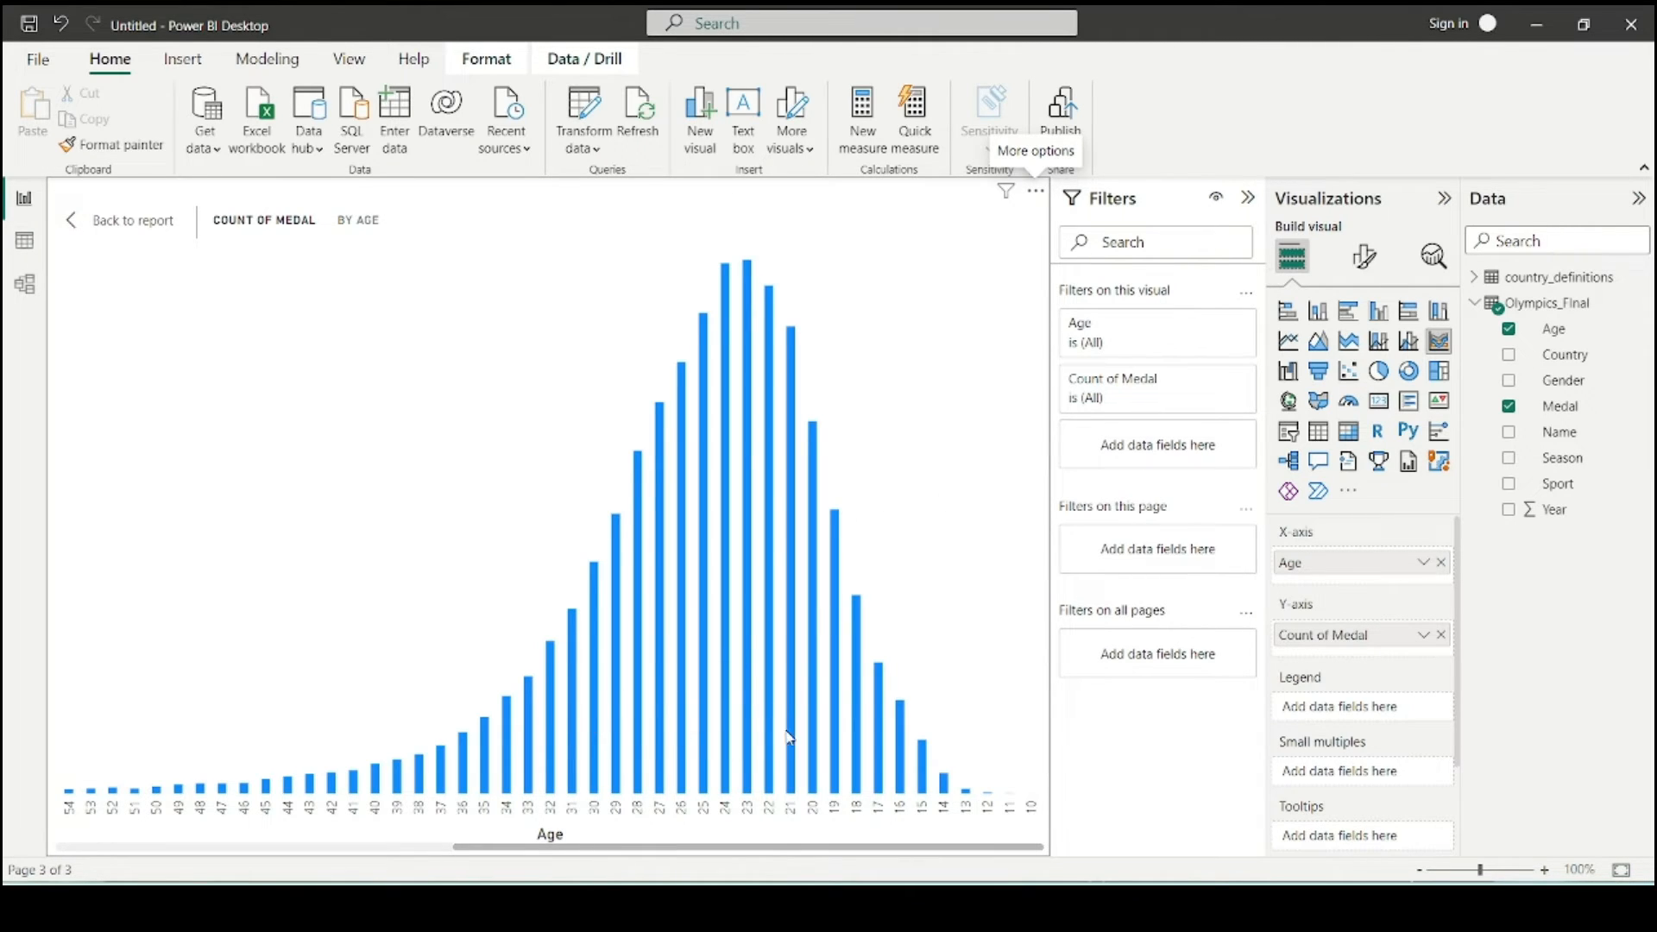
left_click(1213, 328)
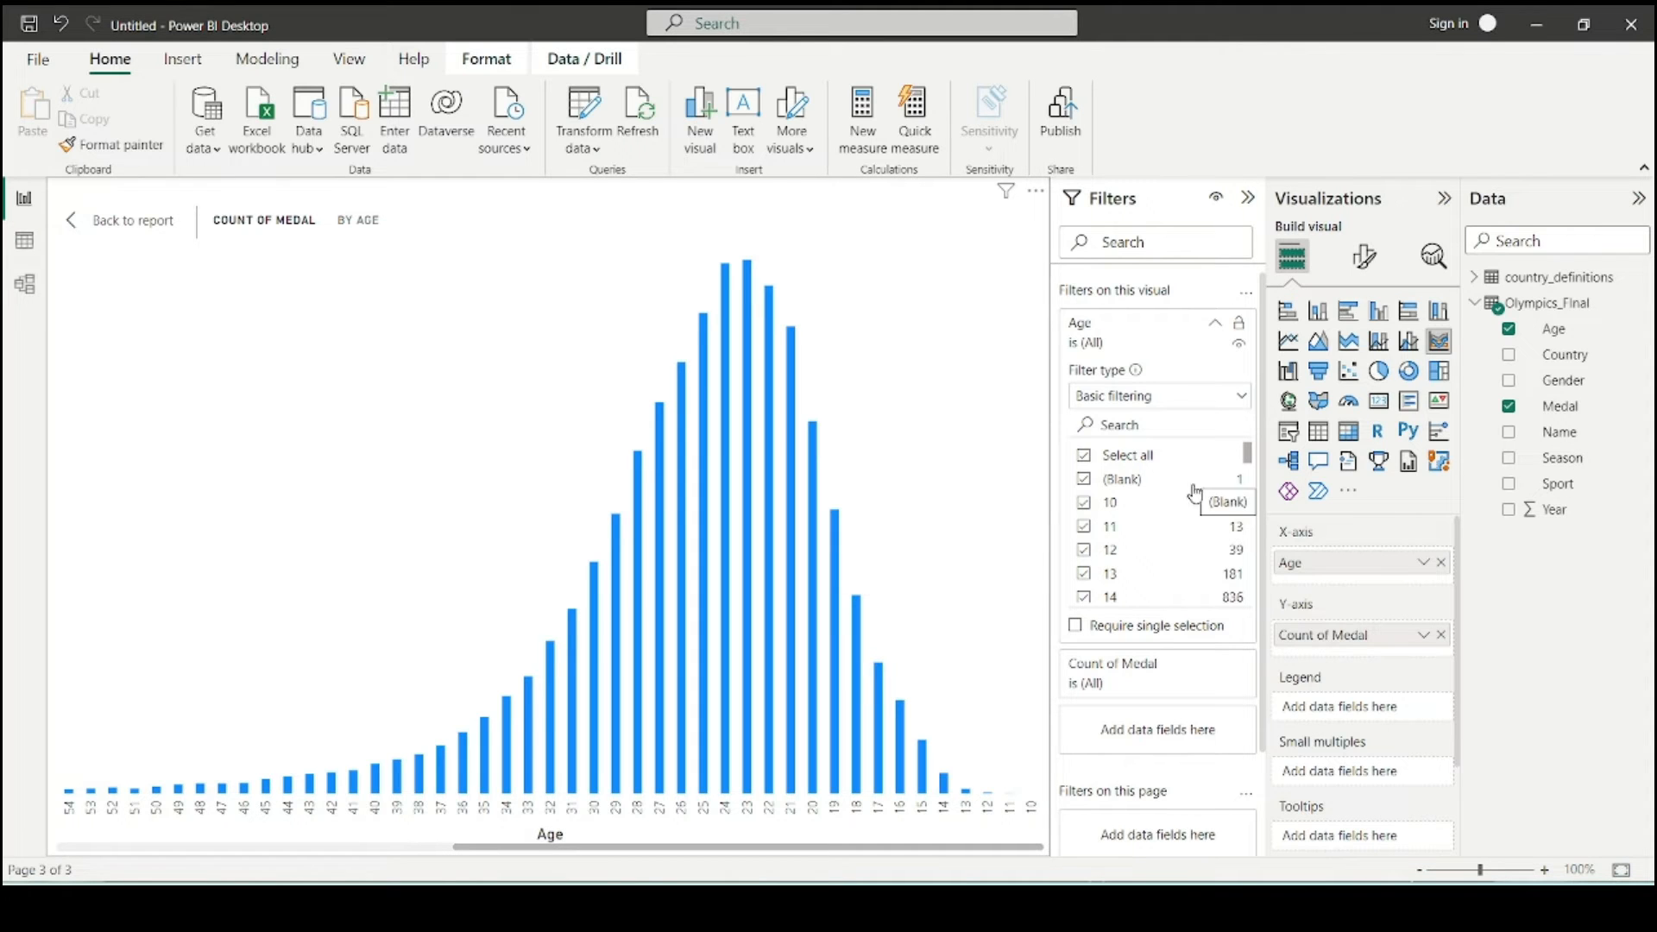
scroll(1089, 523, "down", 2)
scroll(1094, 524, "up", 2)
left_click(1086, 482)
- Exclude every age from 46 through 97, as well as NA, in the chart's Age filter
scroll(1117, 561, "down", 5)
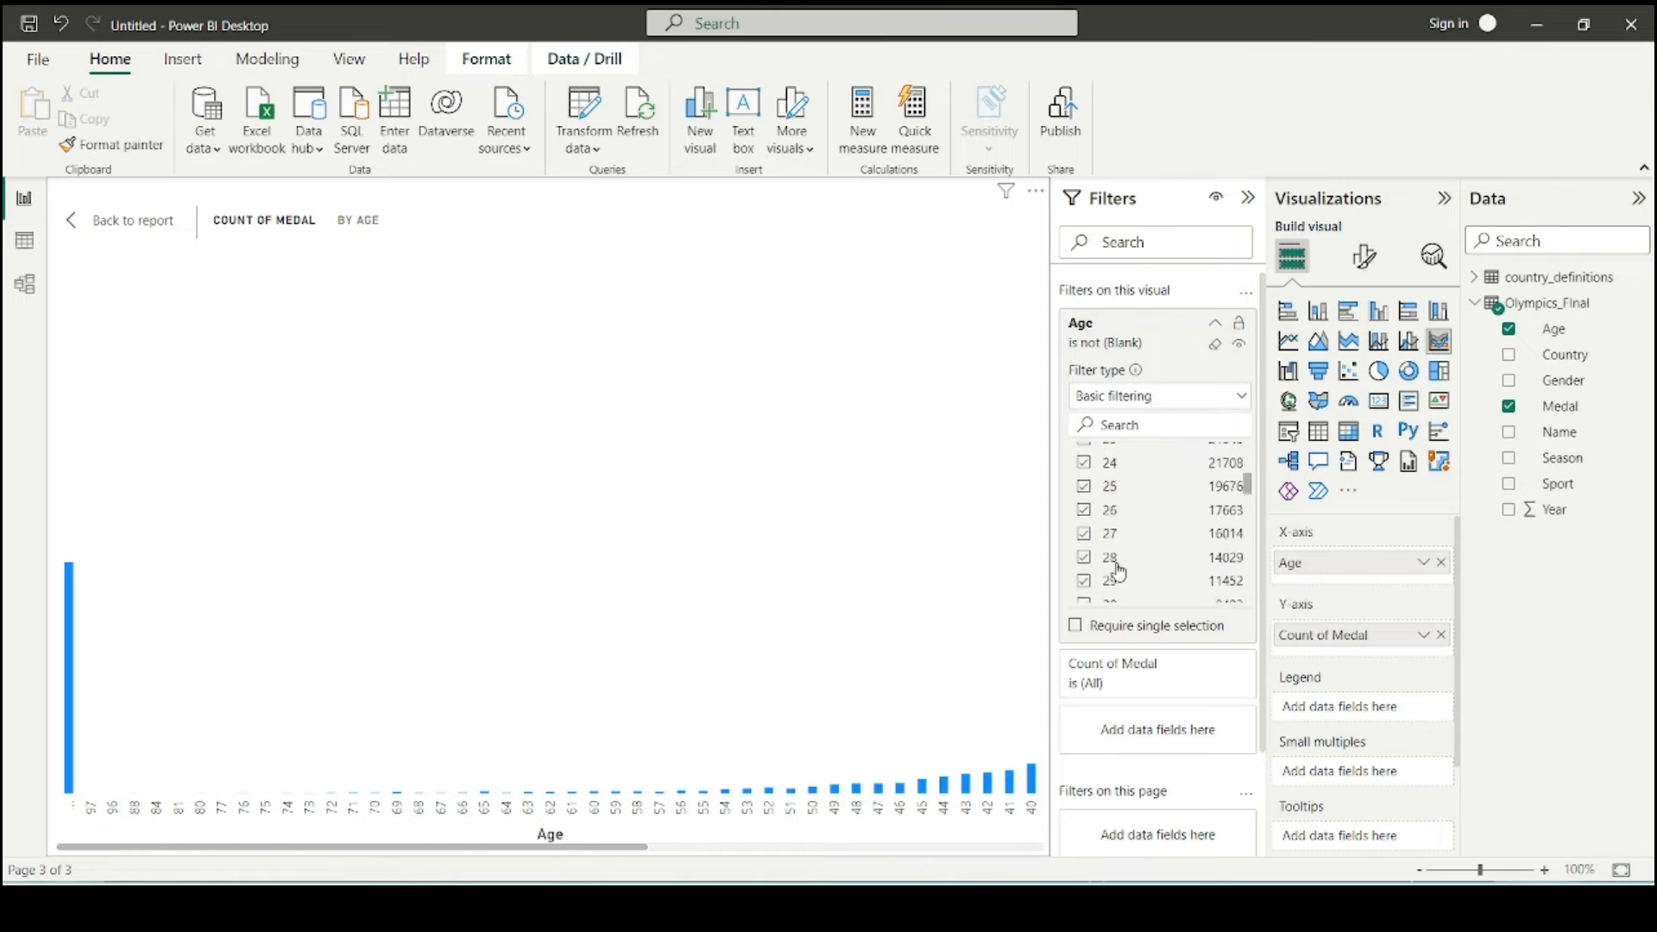
scroll(1118, 569, "down", 7)
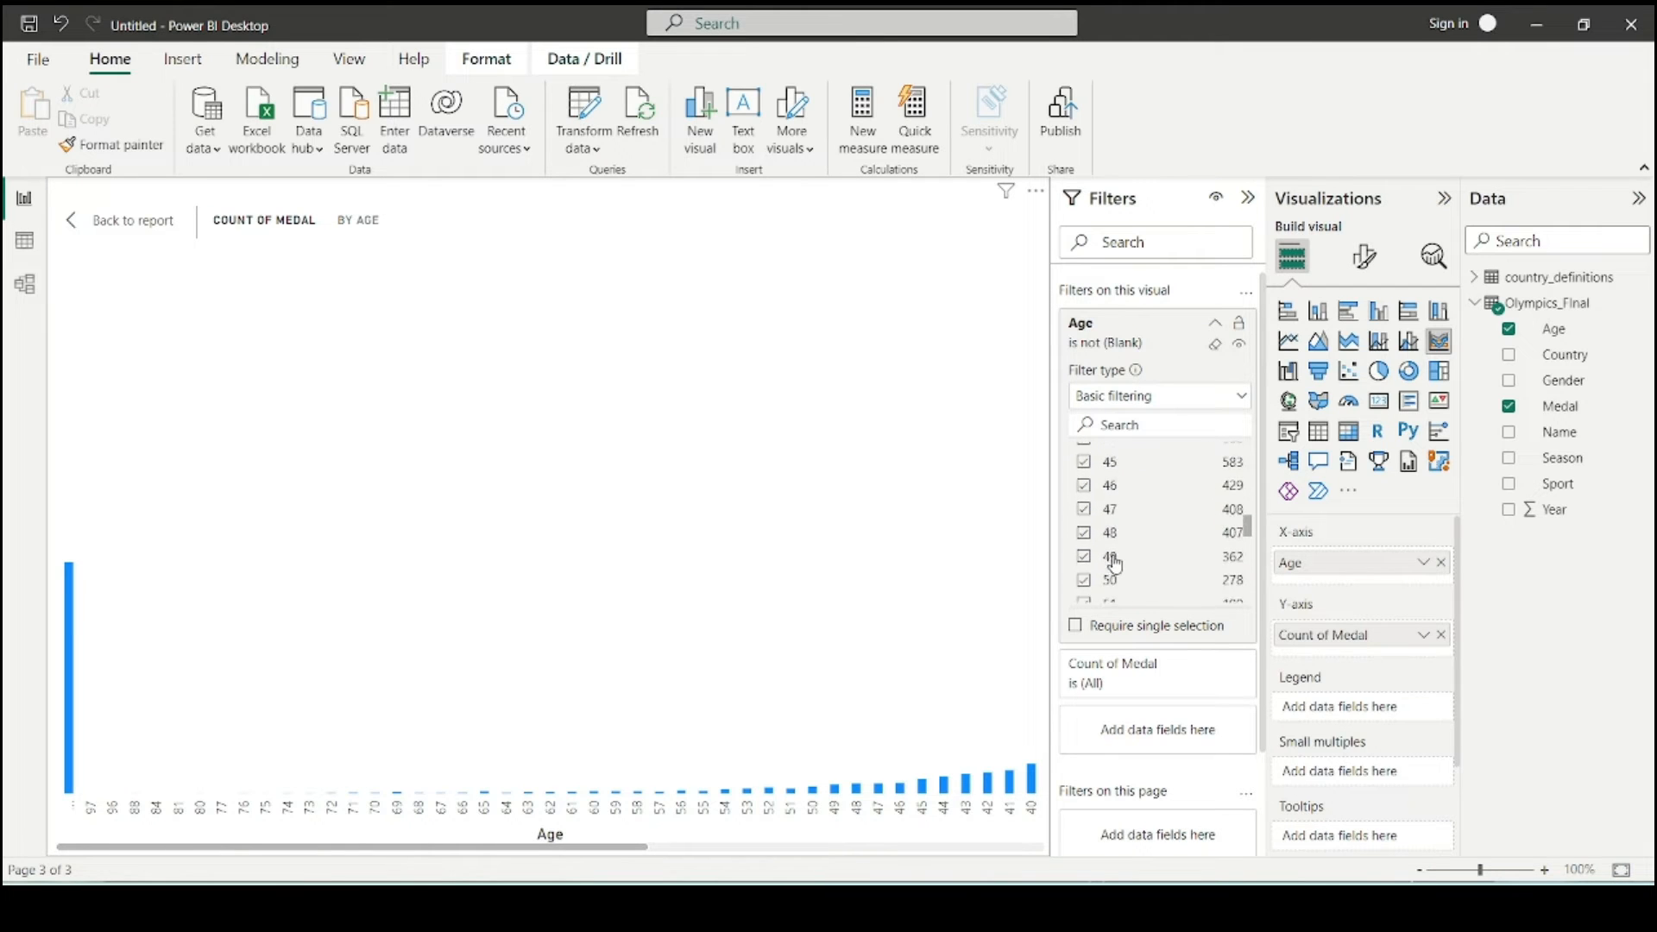
scroll(1108, 552, "down", 4)
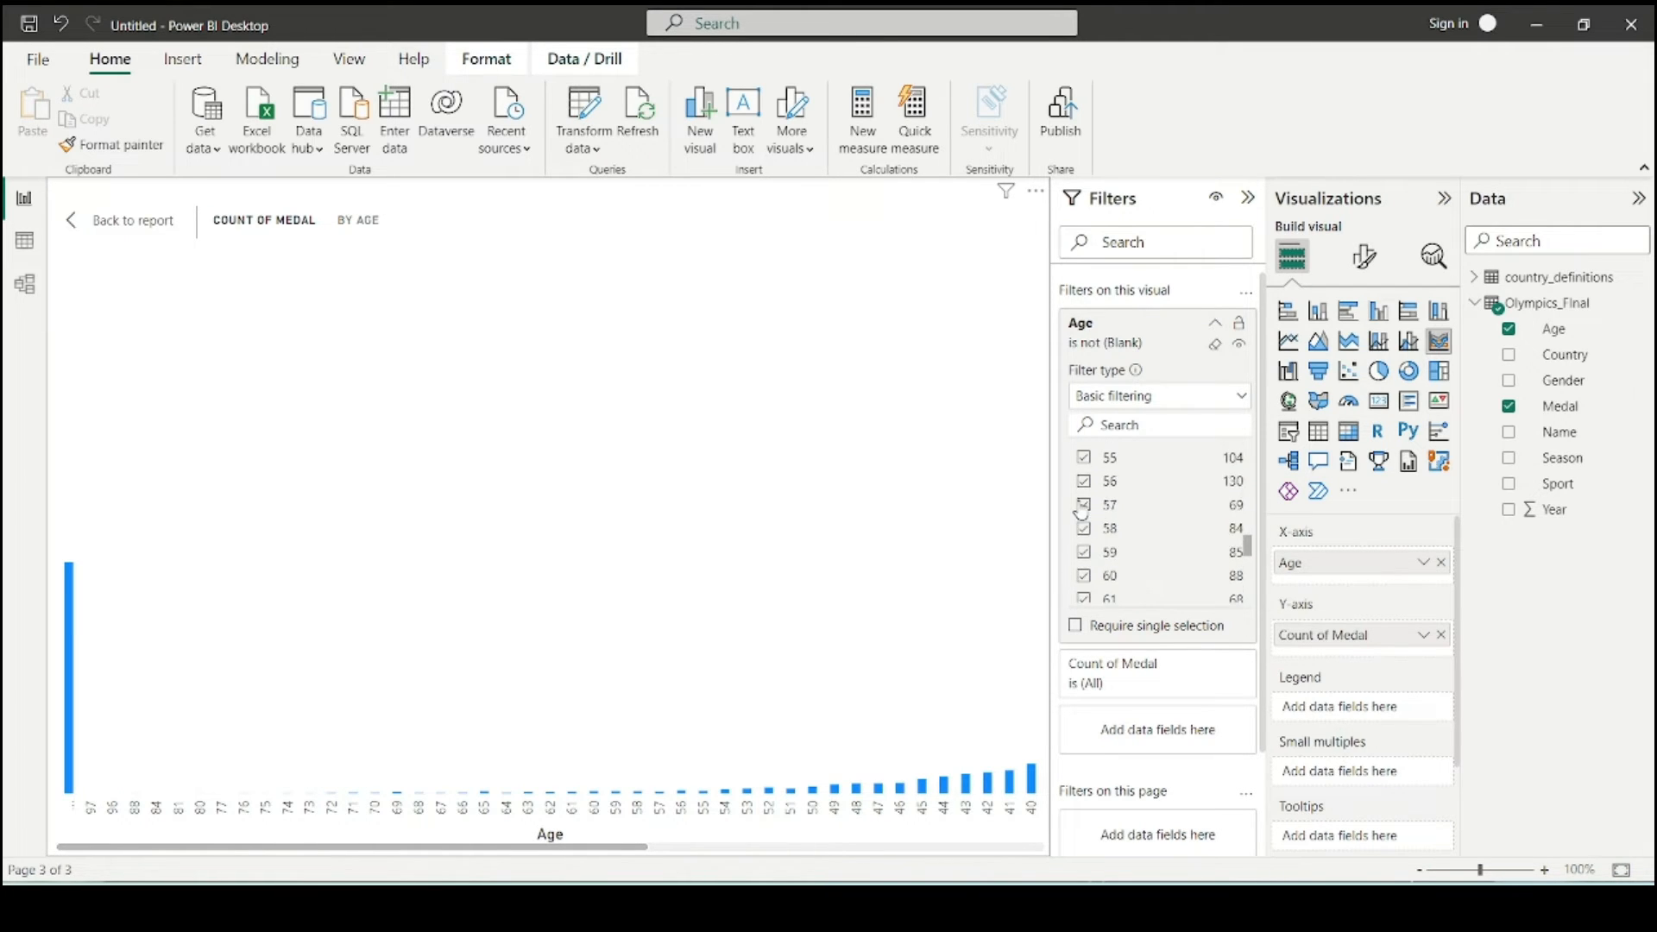
scroll(1082, 509, "up", 4)
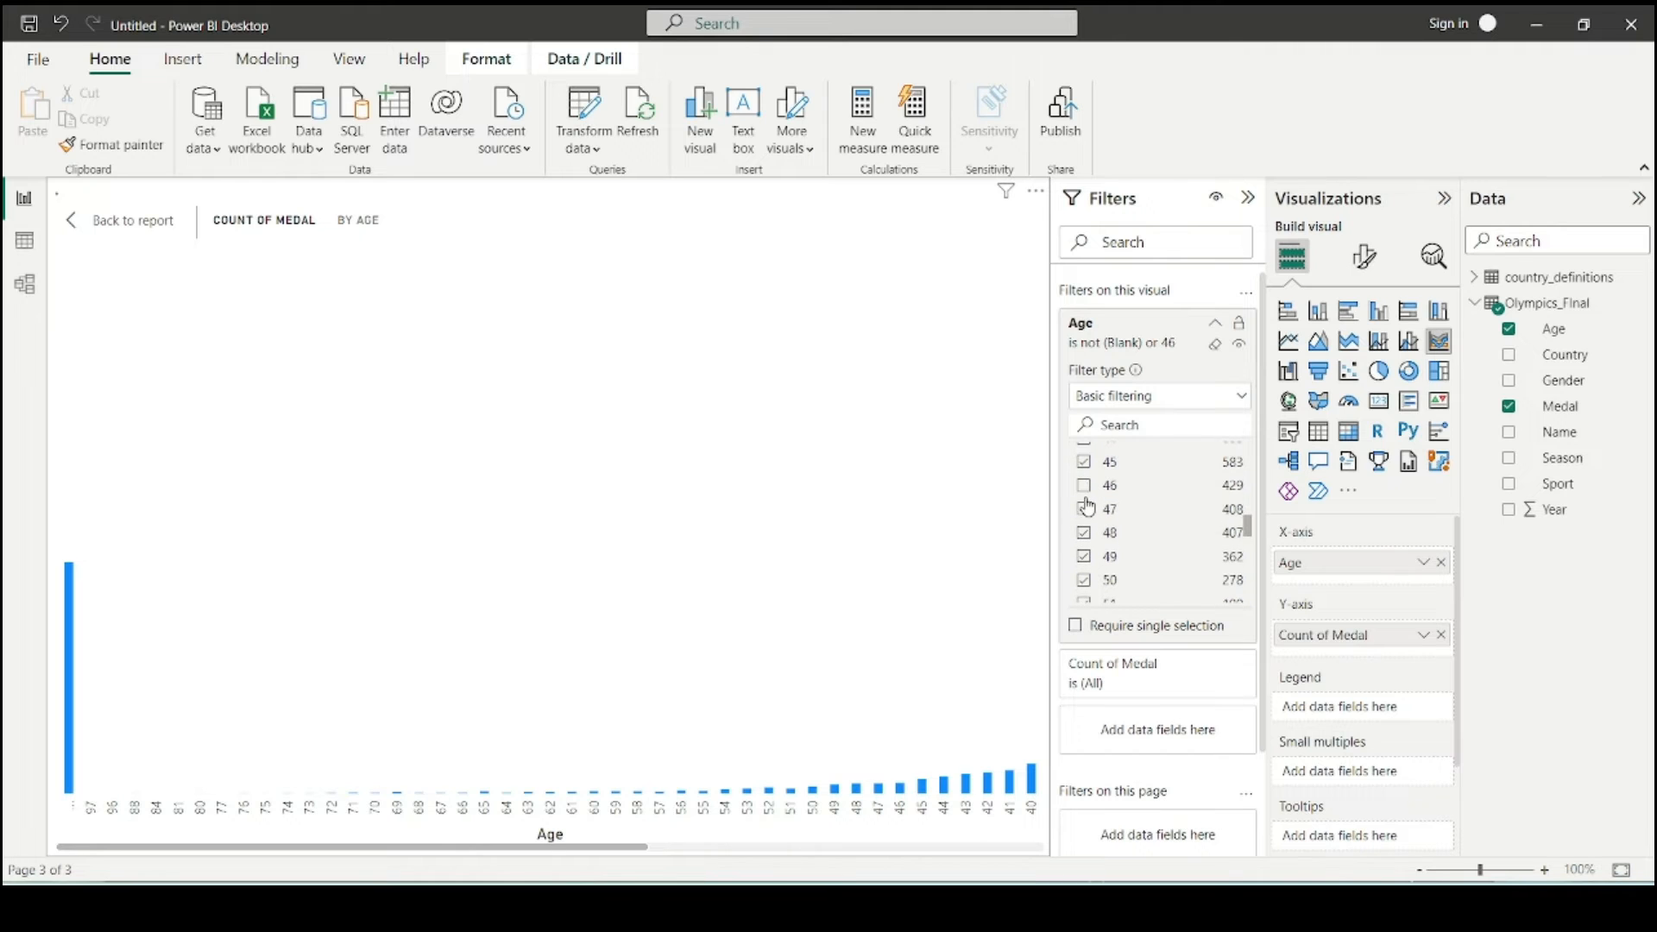
left_click(1085, 508)
scroll(1089, 501, "down", 2)
left_click(1085, 484)
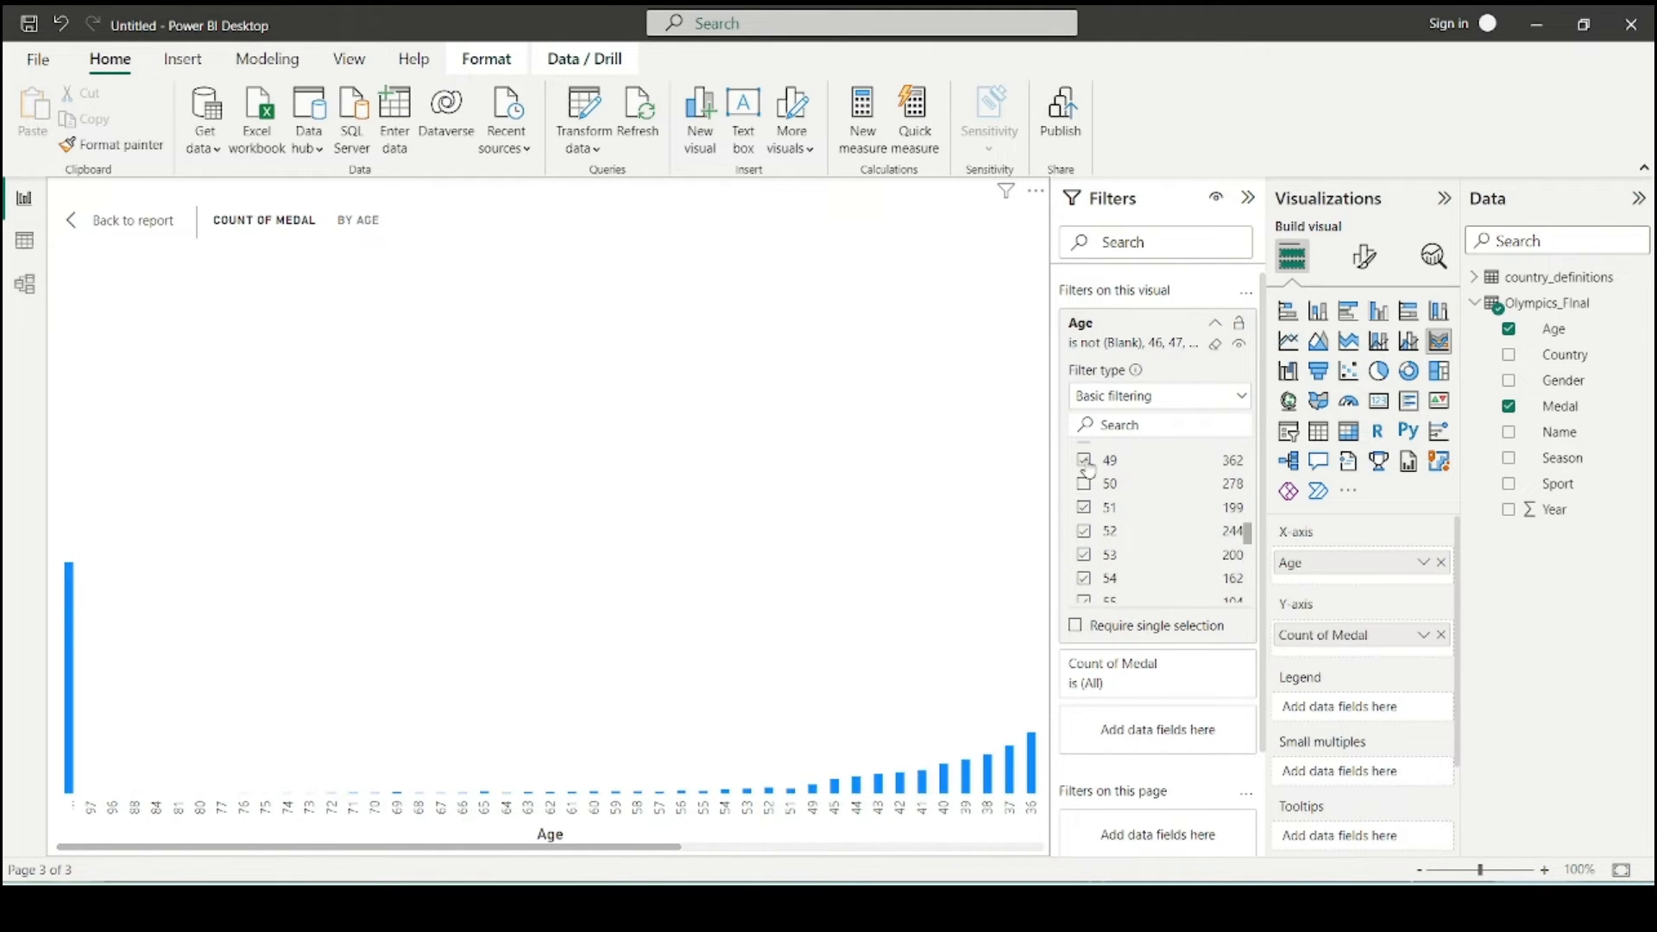
left_click(1085, 460)
left_click(1085, 508)
left_click(1085, 530)
scroll(1092, 528, "down", 1)
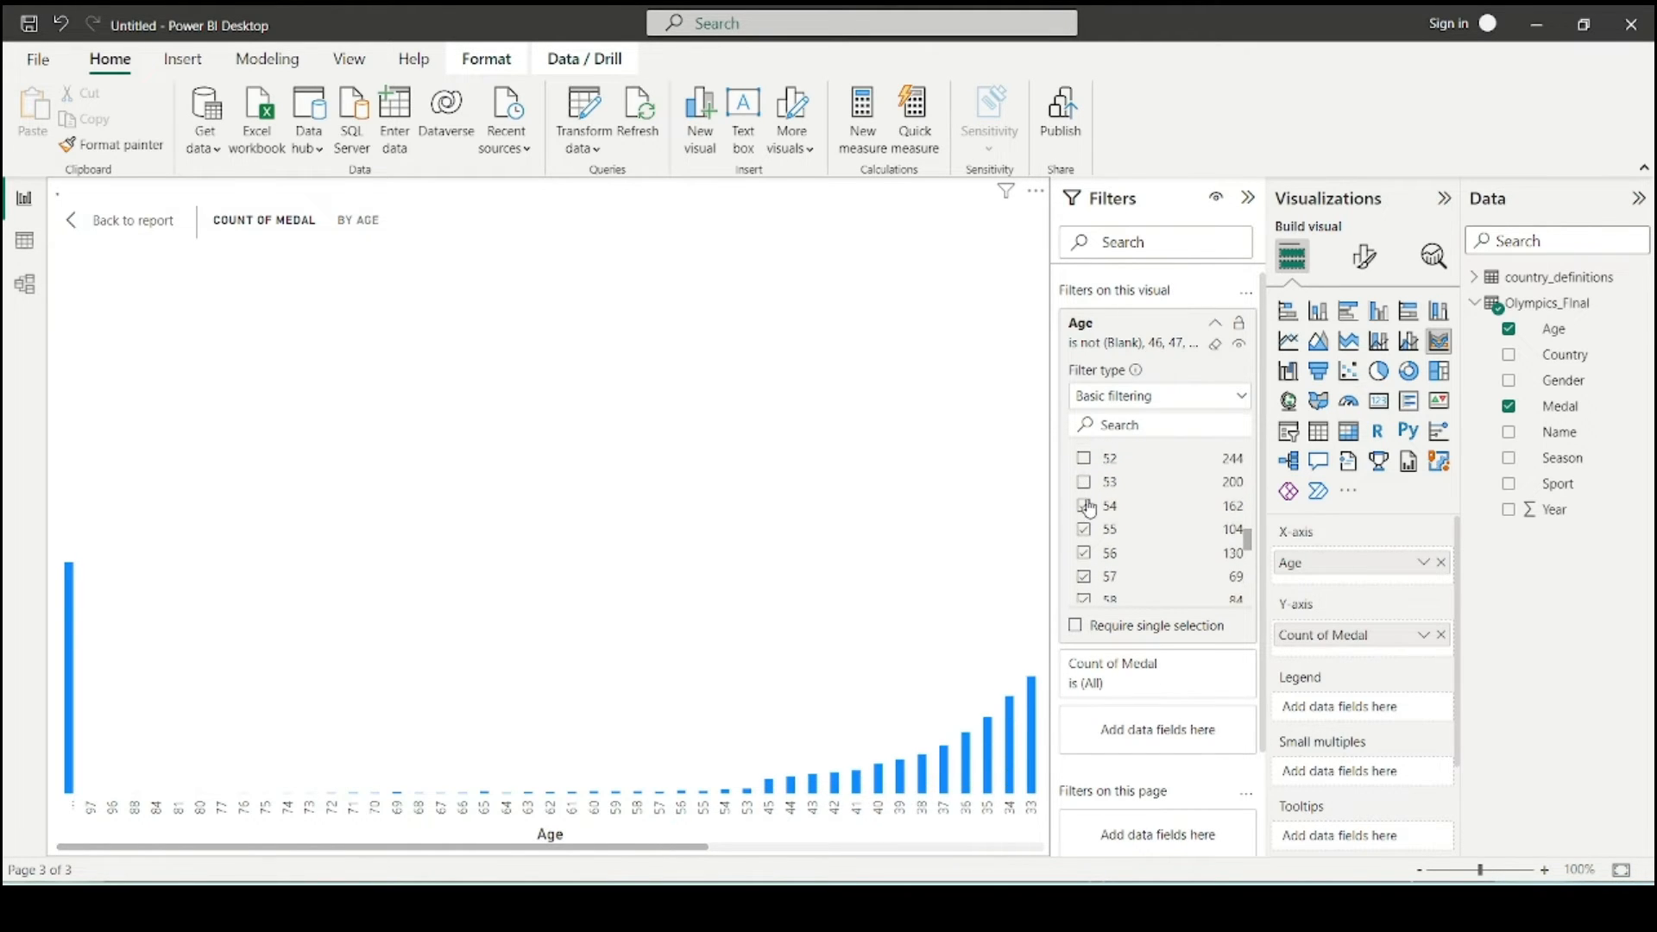
left_click(1084, 507)
left_click(1085, 530)
left_click(1085, 553)
left_click(1085, 575)
scroll(1092, 565, "down", 1)
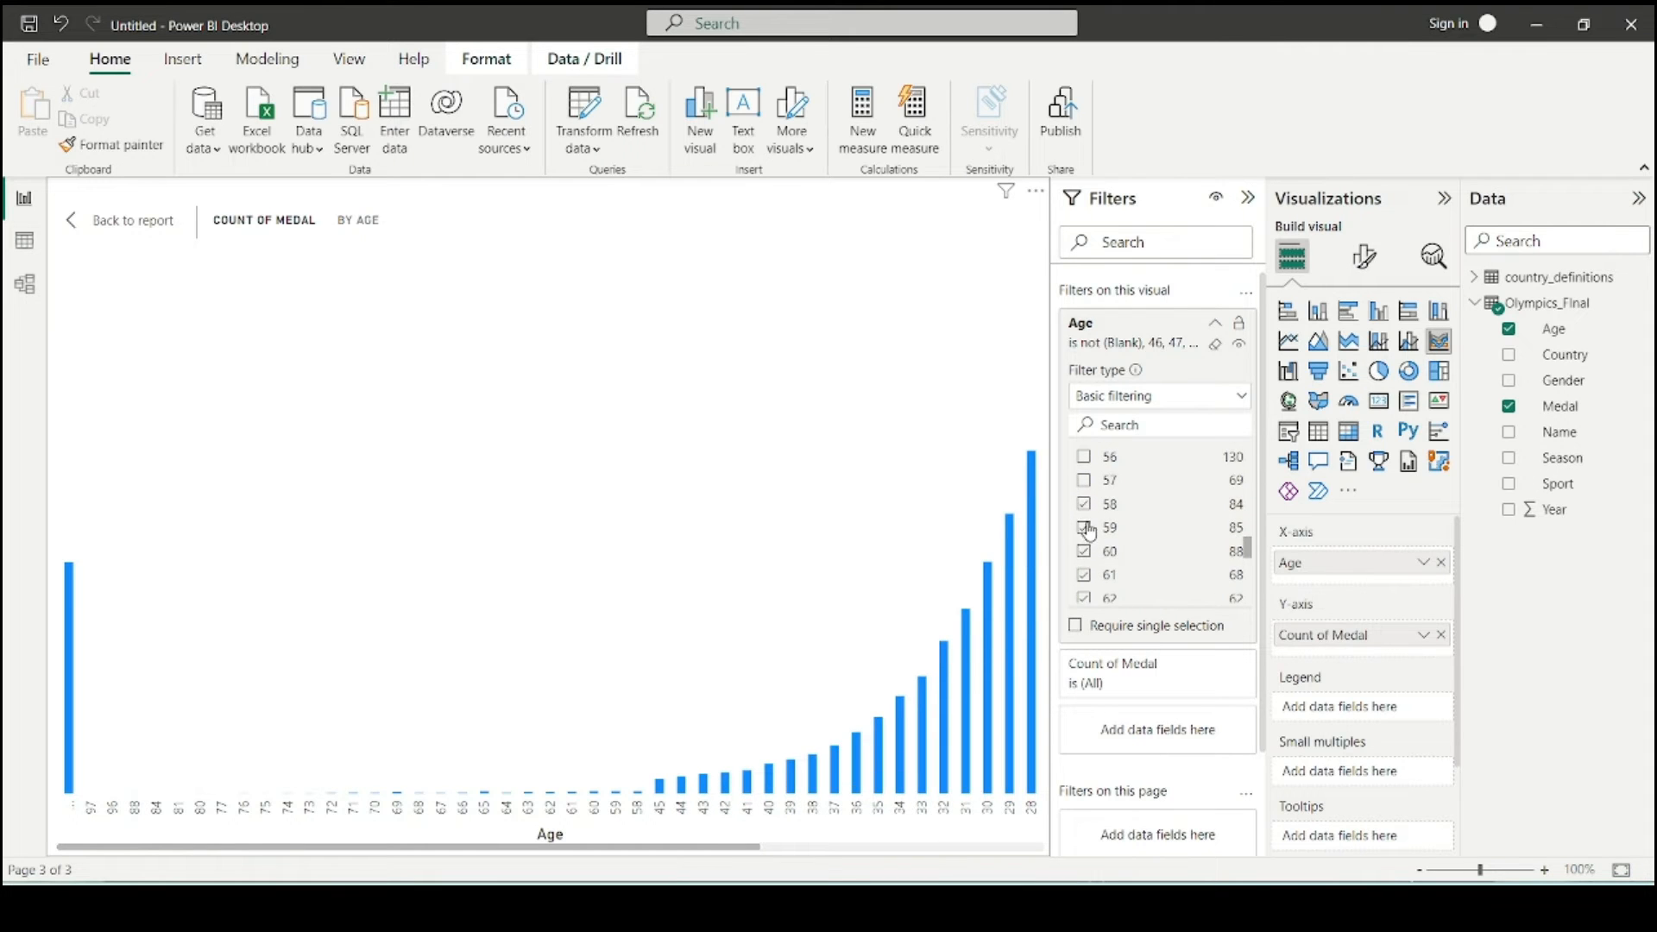
left_click(1084, 505)
left_click(1084, 528)
left_click(1084, 551)
left_click(1084, 575)
left_click(1085, 597)
scroll(1092, 569, "down", 1)
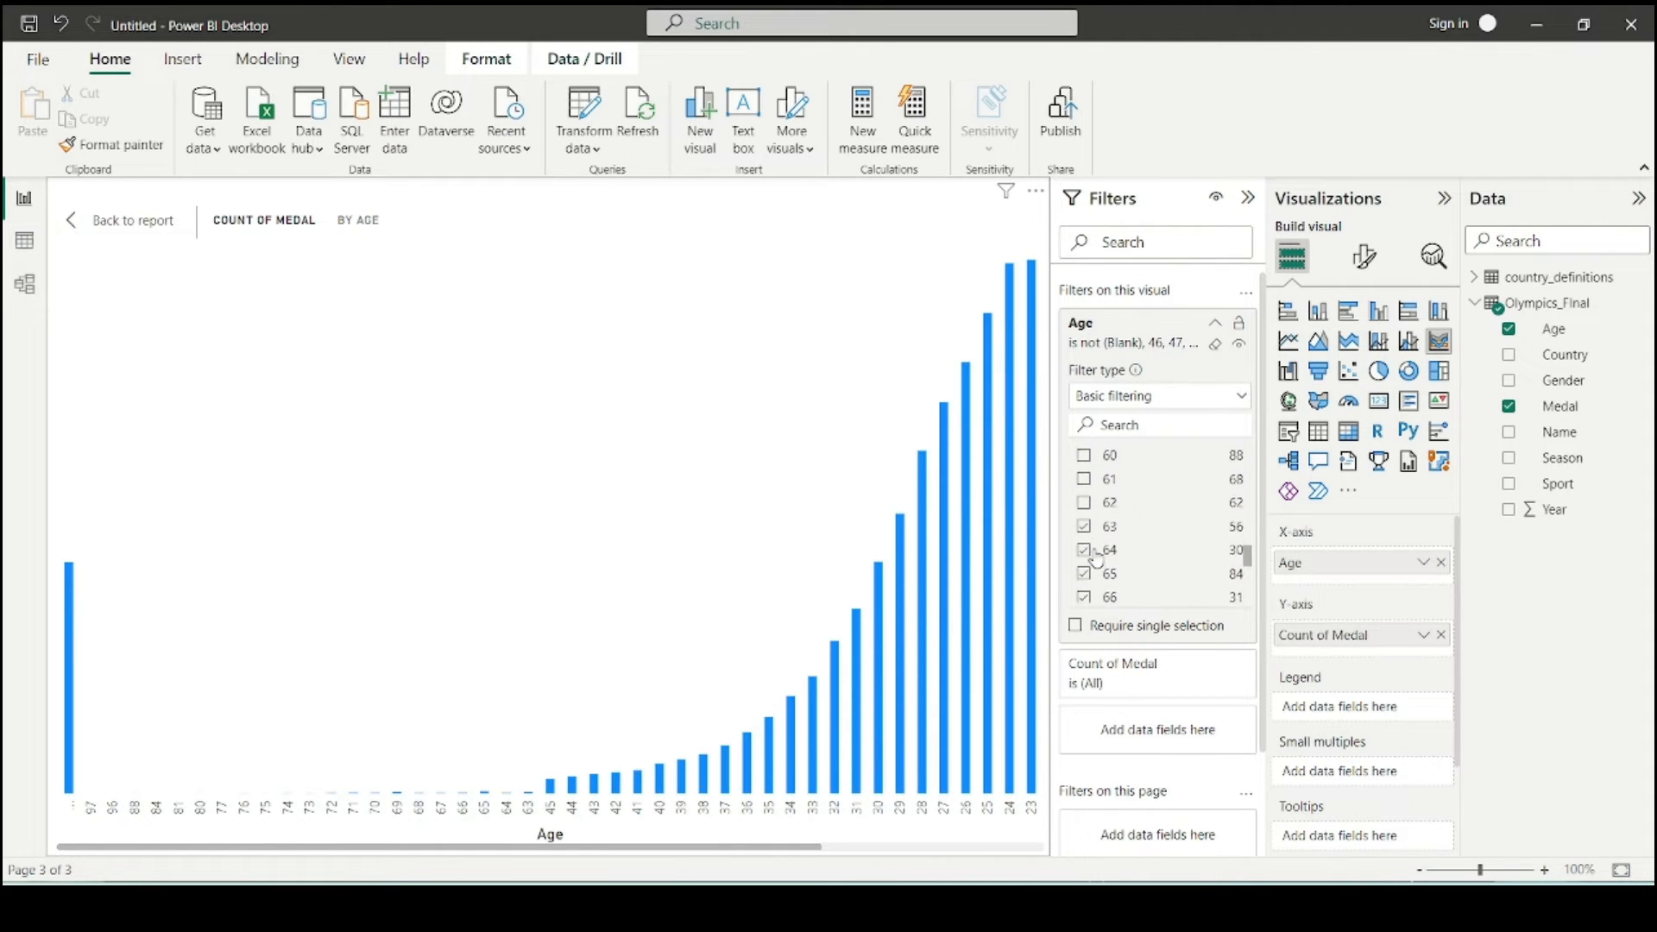
left_click(1085, 526)
left_click(1085, 549)
left_click(1085, 572)
scroll(1092, 565, "down", 1)
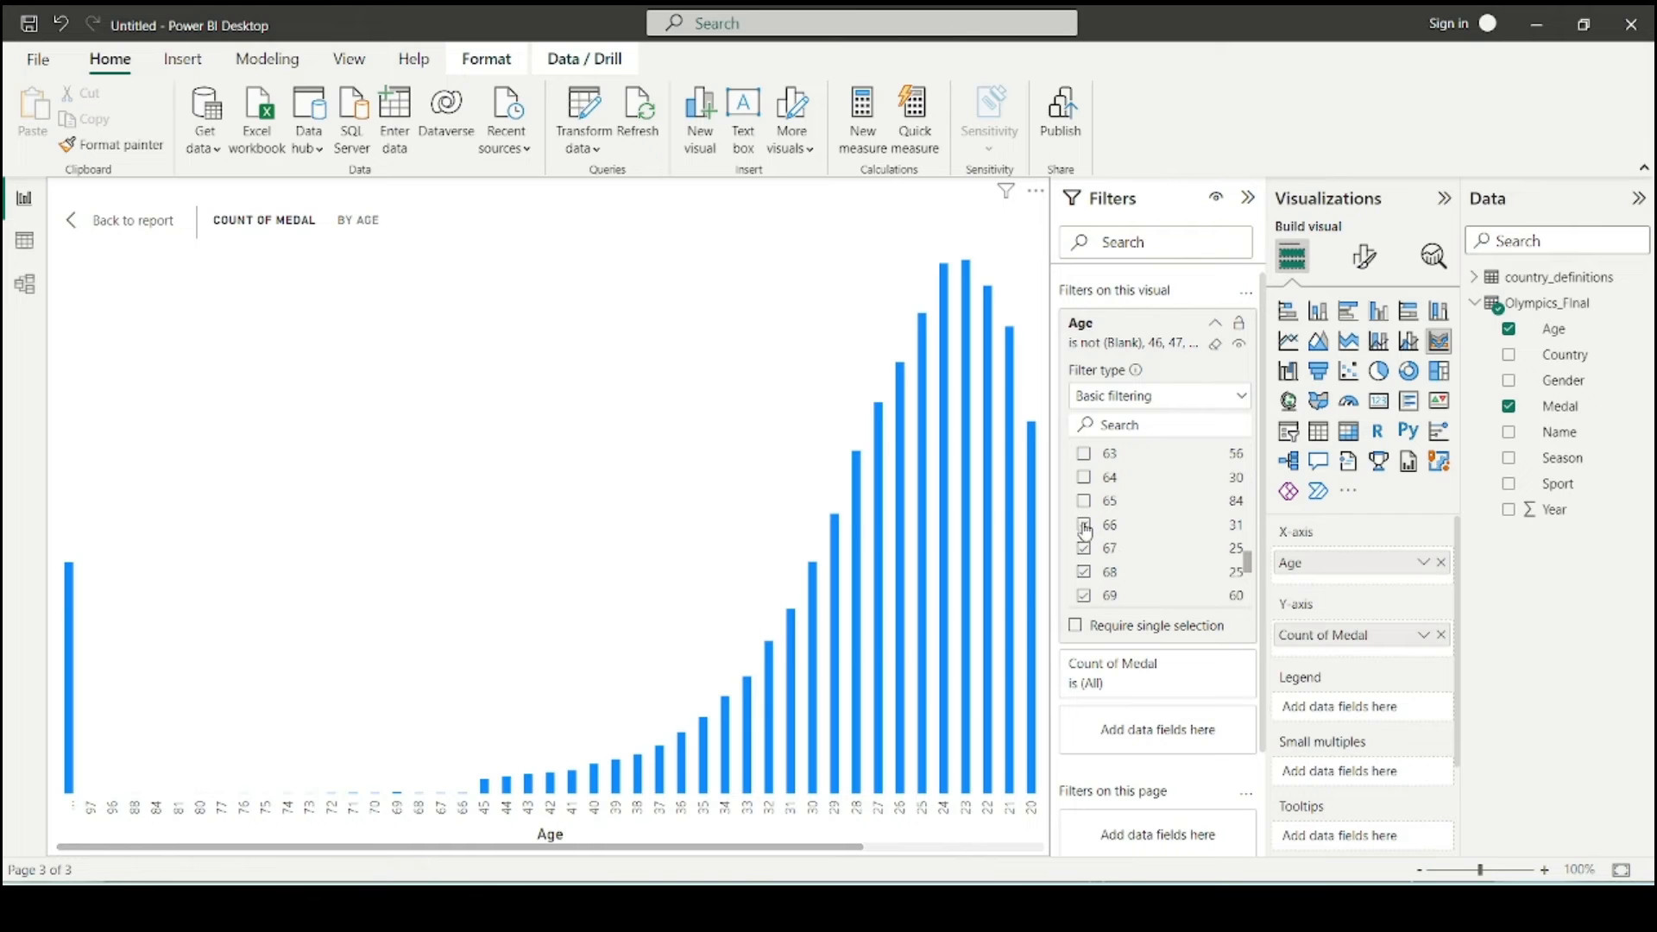
left_click(1084, 526)
left_click(1085, 549)
left_click(1084, 573)
left_click(1085, 596)
scroll(1091, 535, "down", 1)
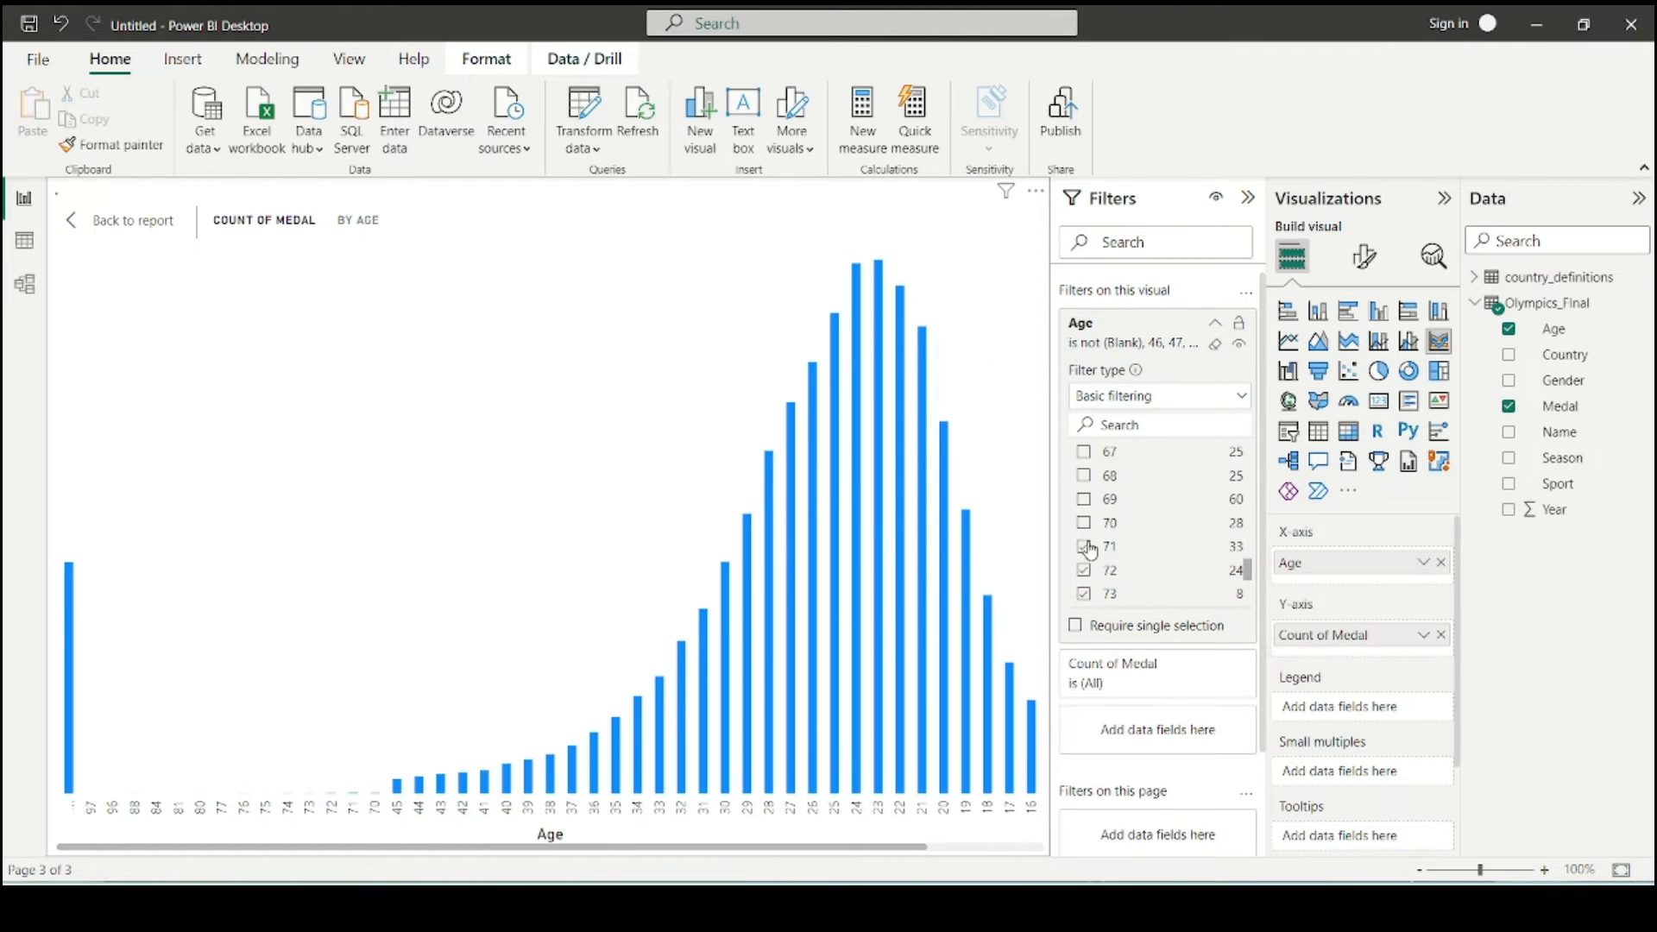
left_click(1084, 546)
left_click(1084, 569)
left_click(1084, 593)
scroll(1092, 552, "down", 1)
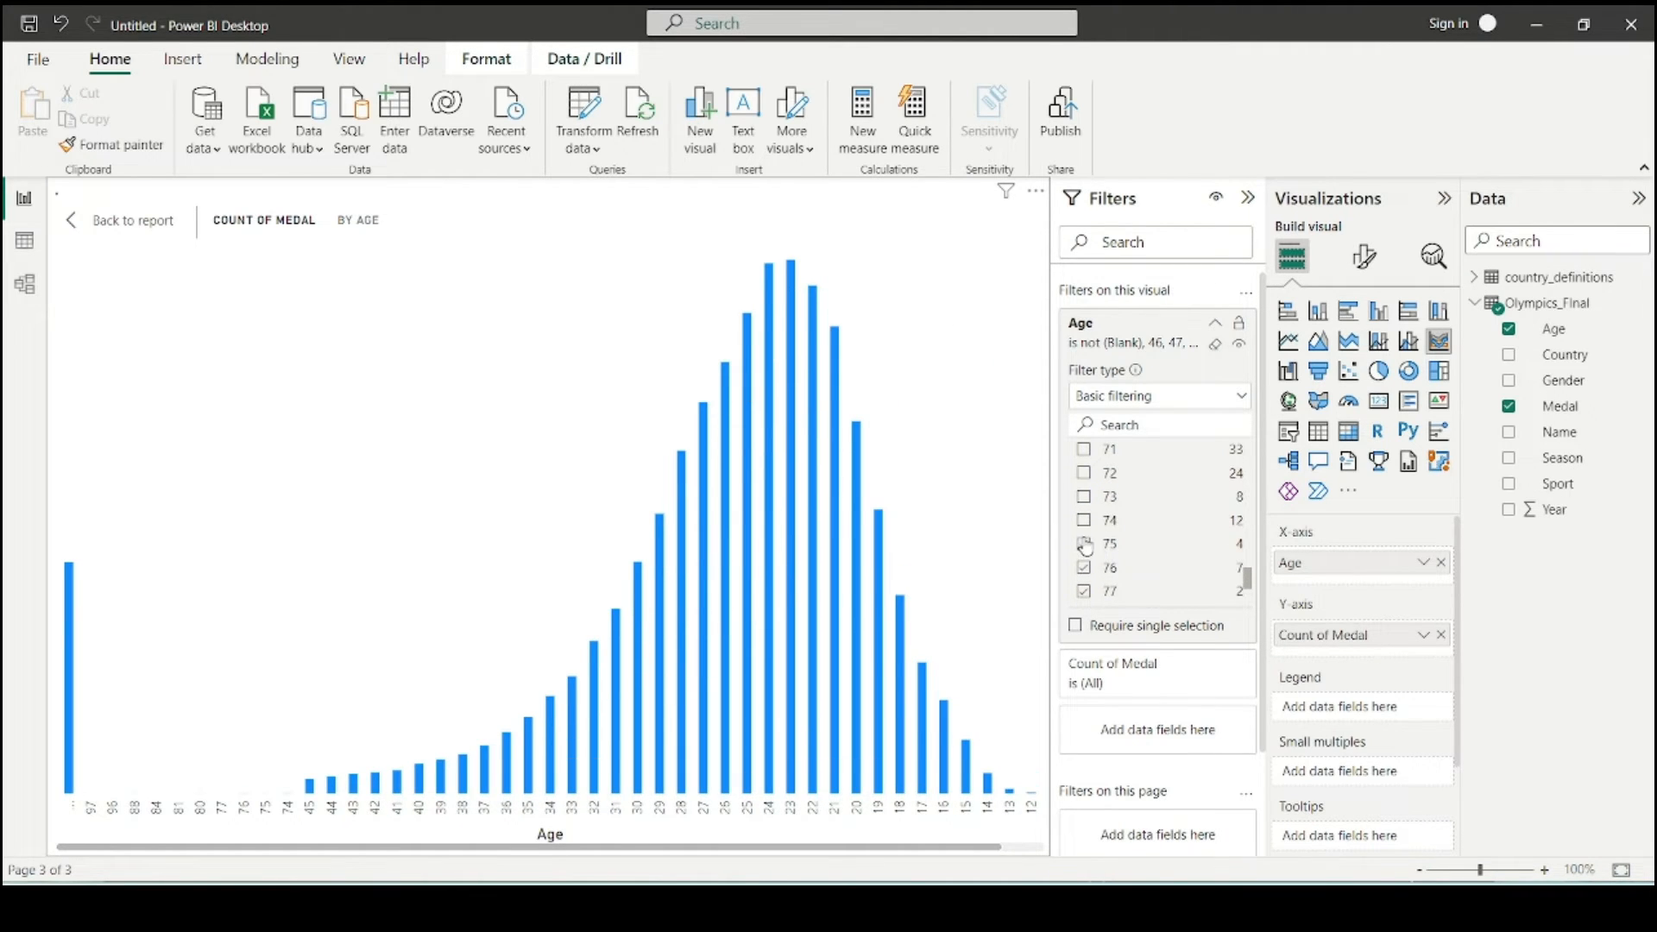
left_click(1084, 547)
left_click(1085, 570)
left_click(1085, 592)
scroll(1091, 552, "down", 1)
left_click(1085, 494)
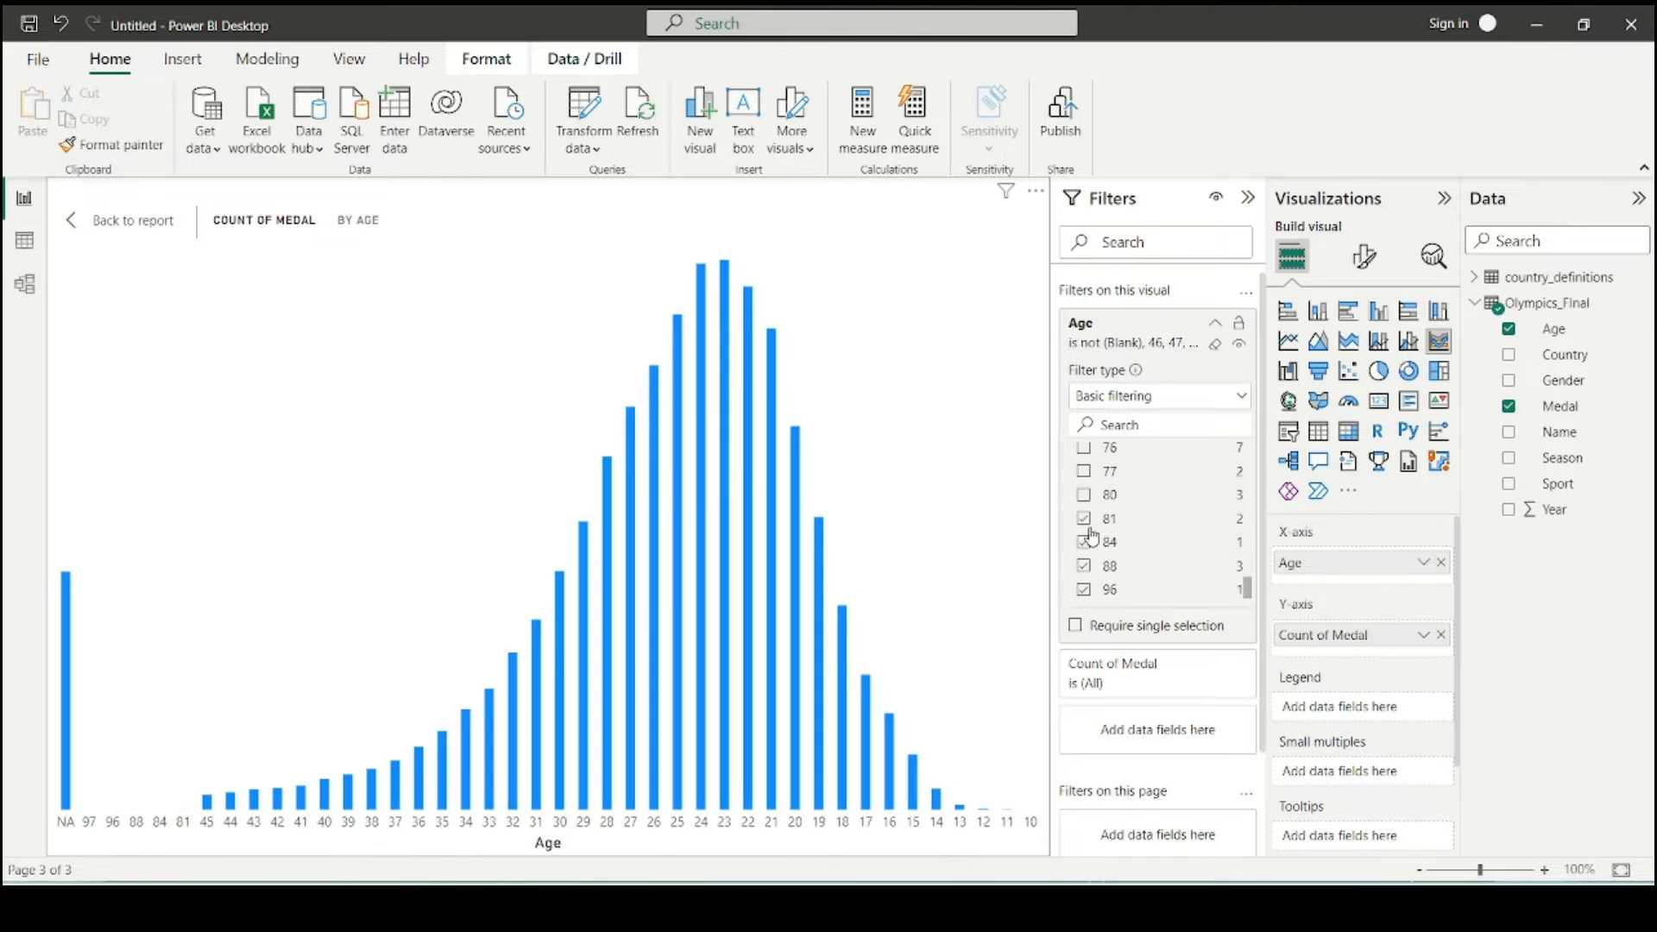
left_click(1084, 517)
left_click(1084, 542)
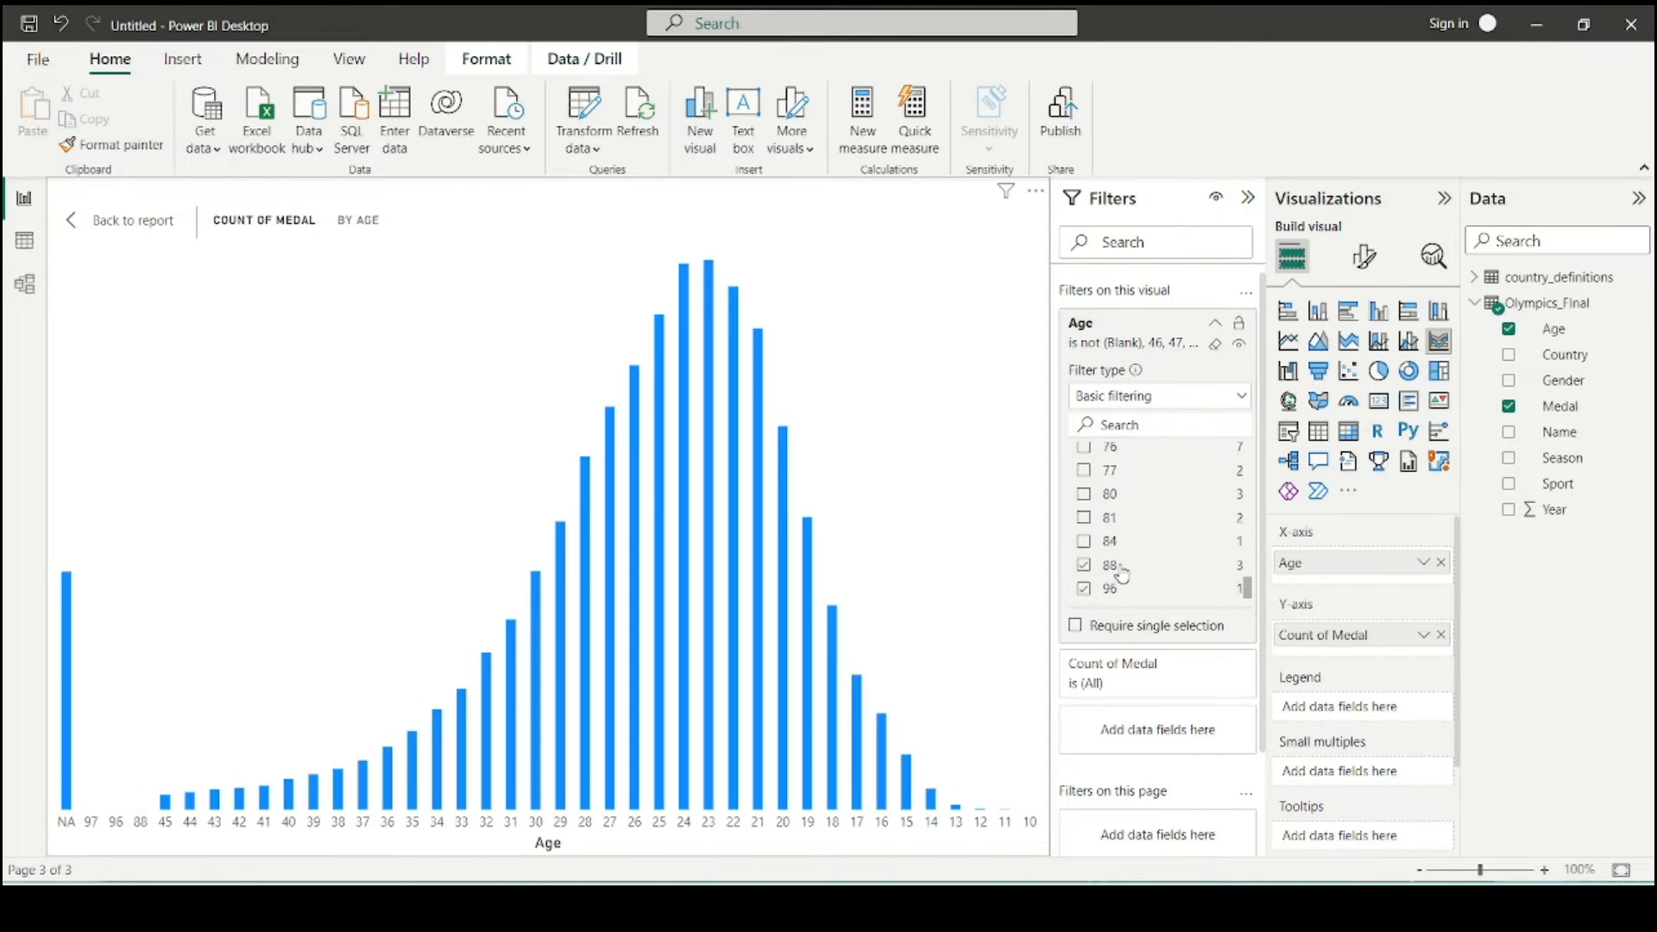
scroll(1091, 530, "down", 1)
left_click(1085, 521)
left_click(1084, 545)
left_click(1084, 568)
left_click(1084, 592)
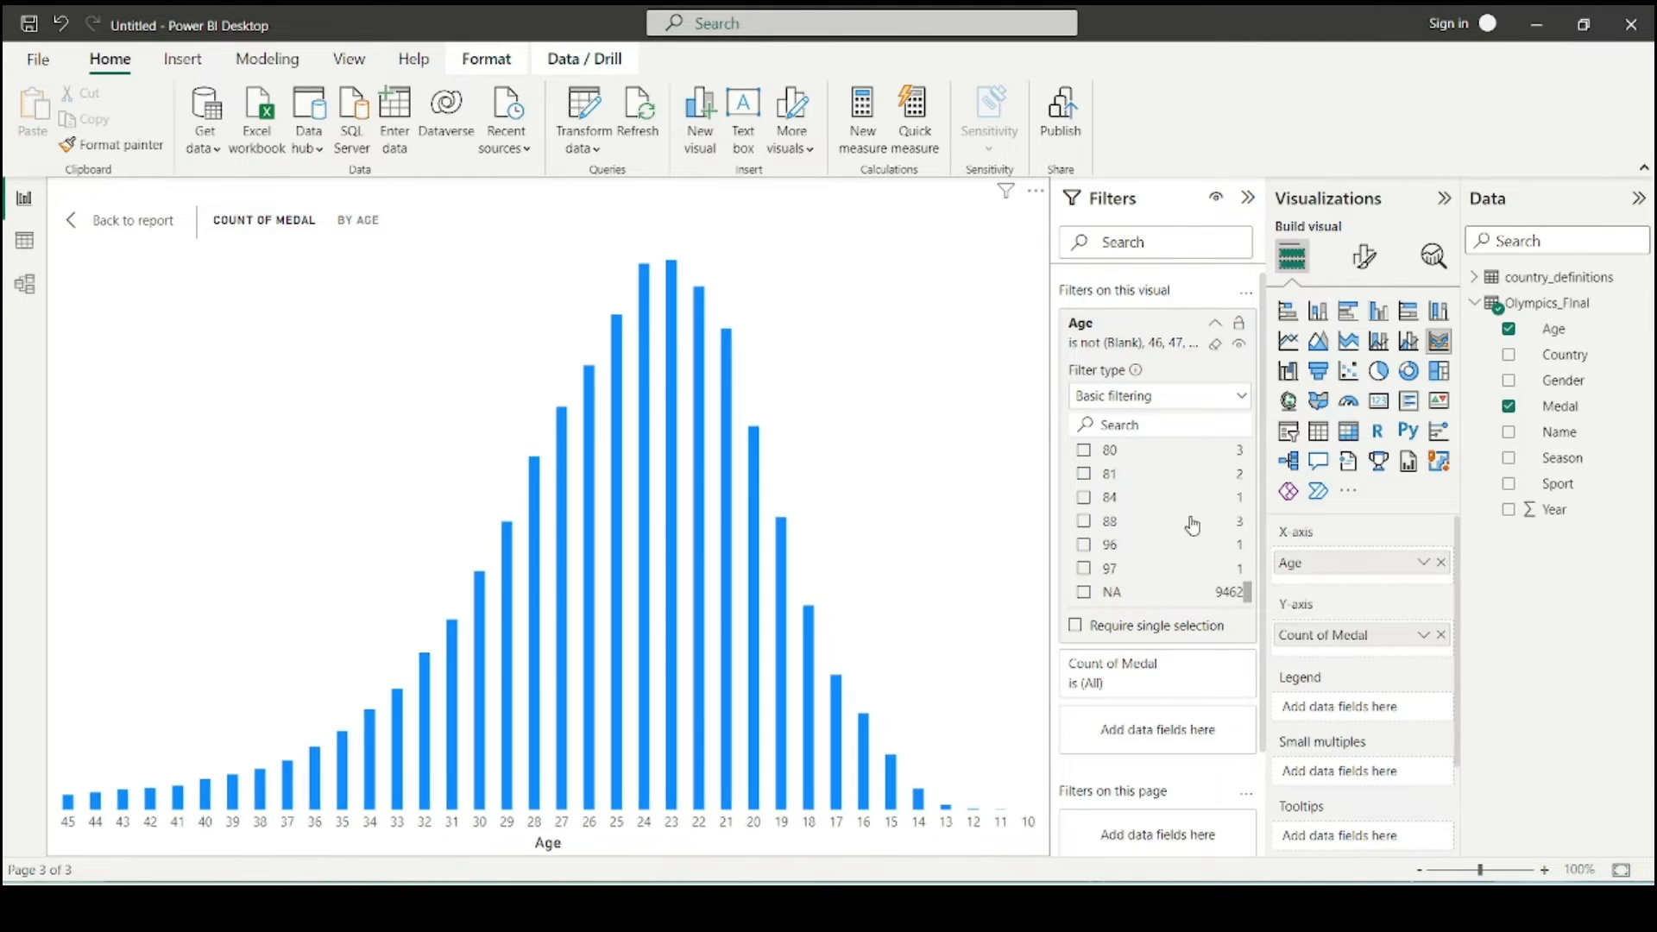
scroll(1156, 517, "down", 1)
scroll(1165, 467, "up", 4)
scroll(1212, 459, "up", 3)
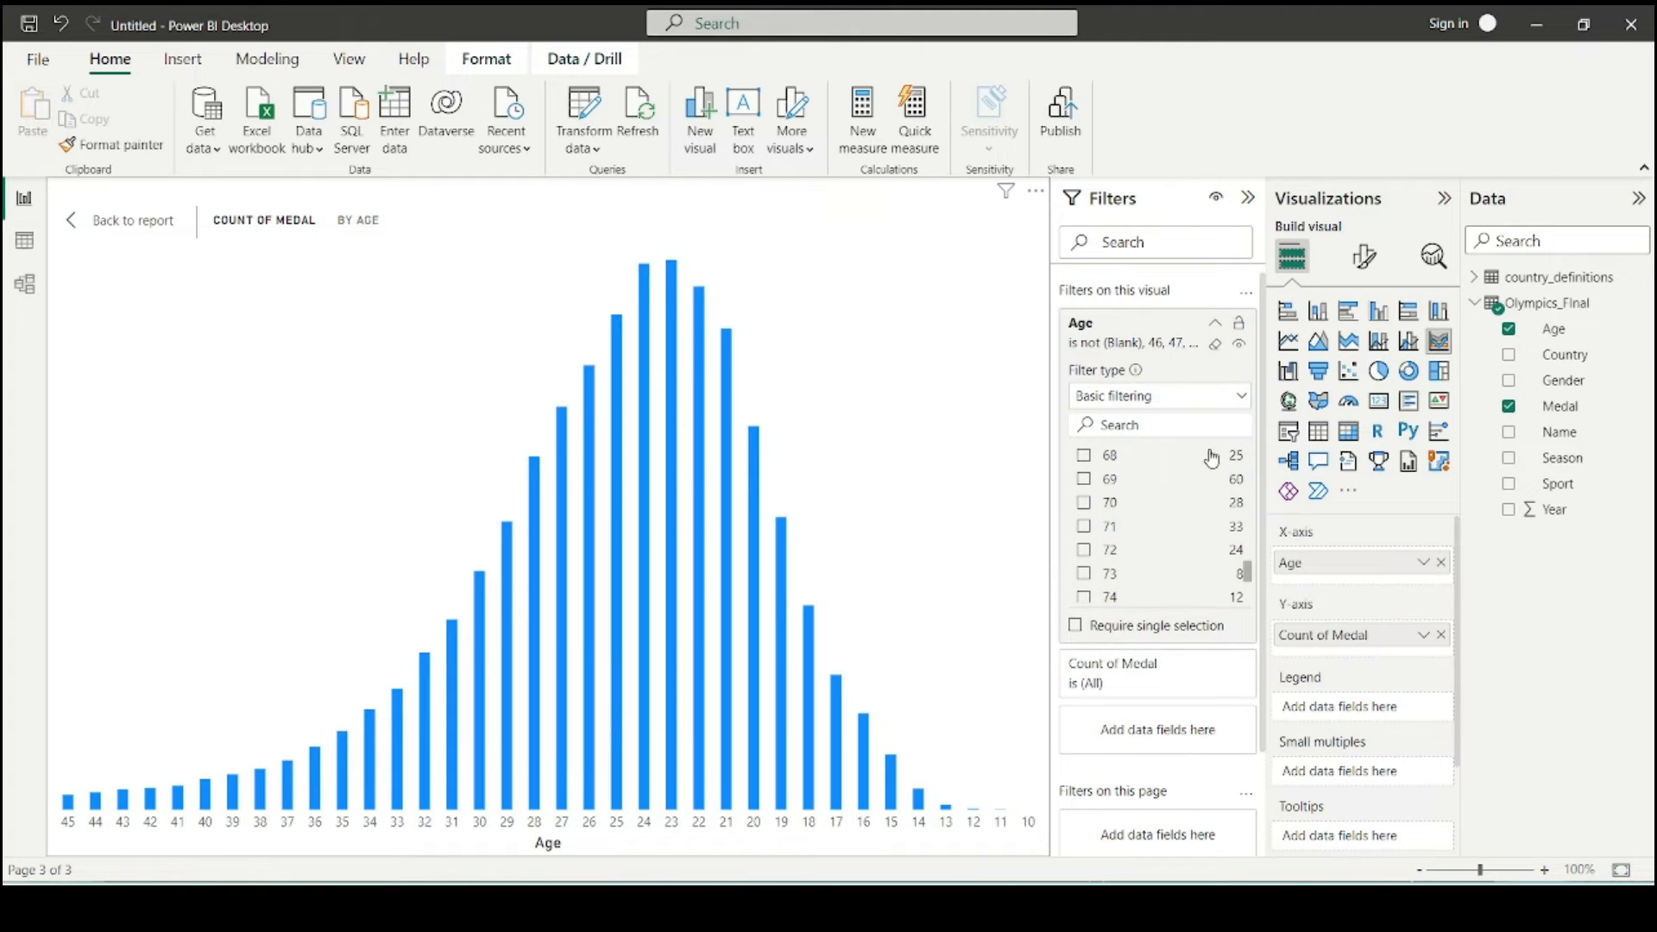
left_click(1215, 322)
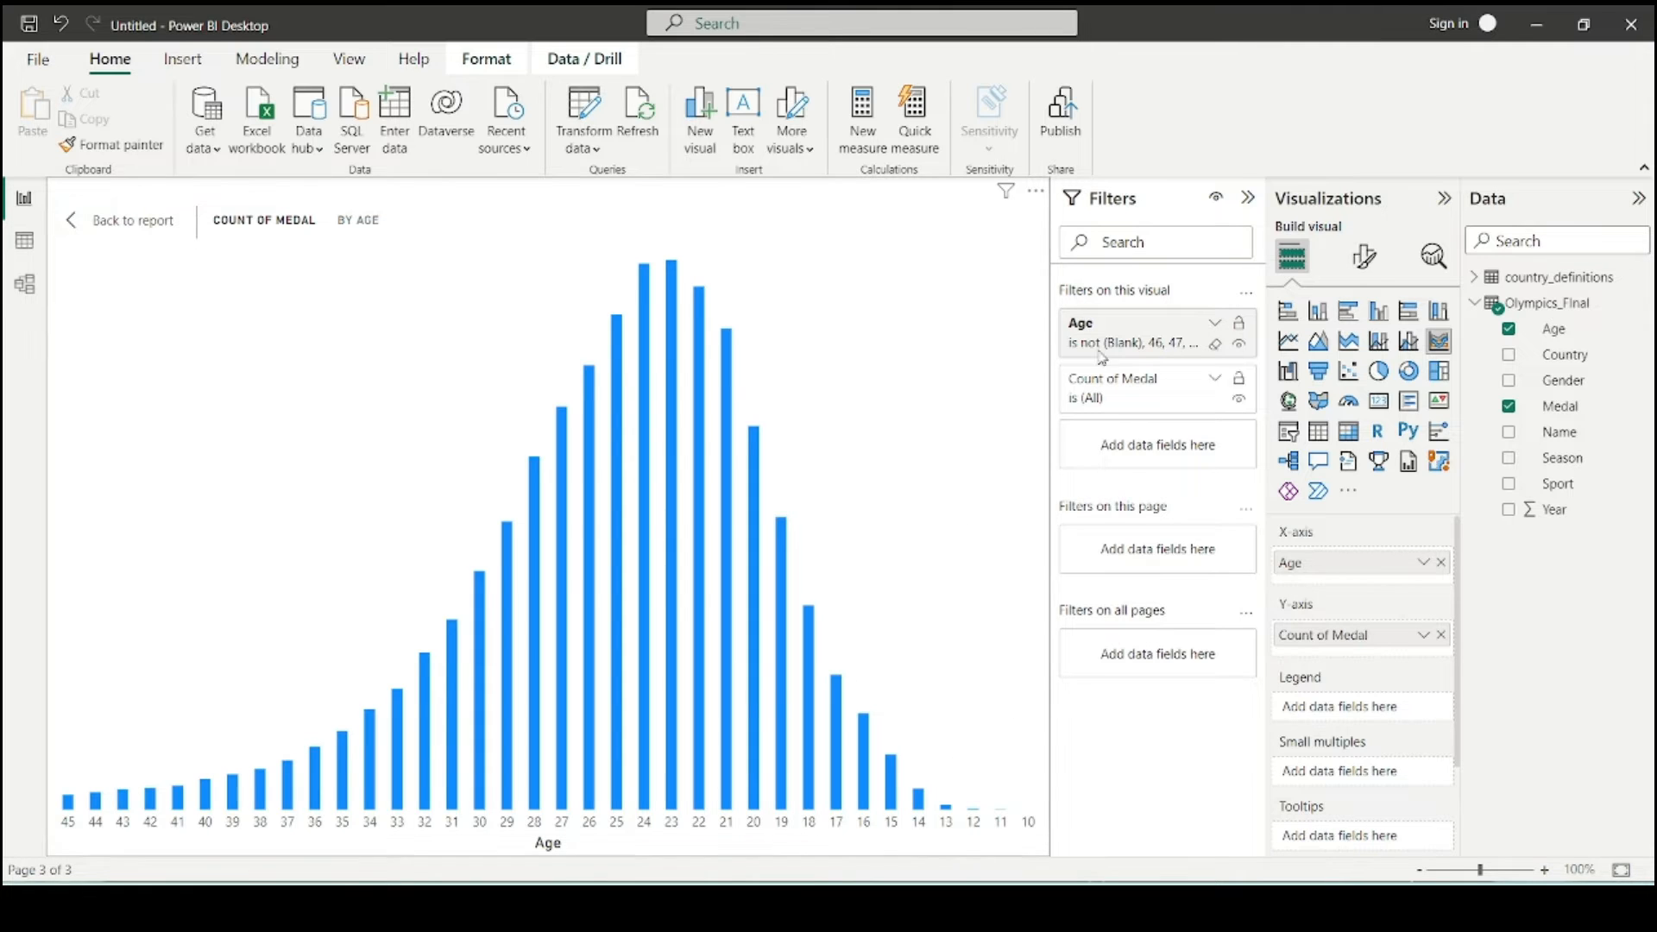
- Exclude ages 10, 11 and 12 in the chart's Age filter
left_click(1214, 323)
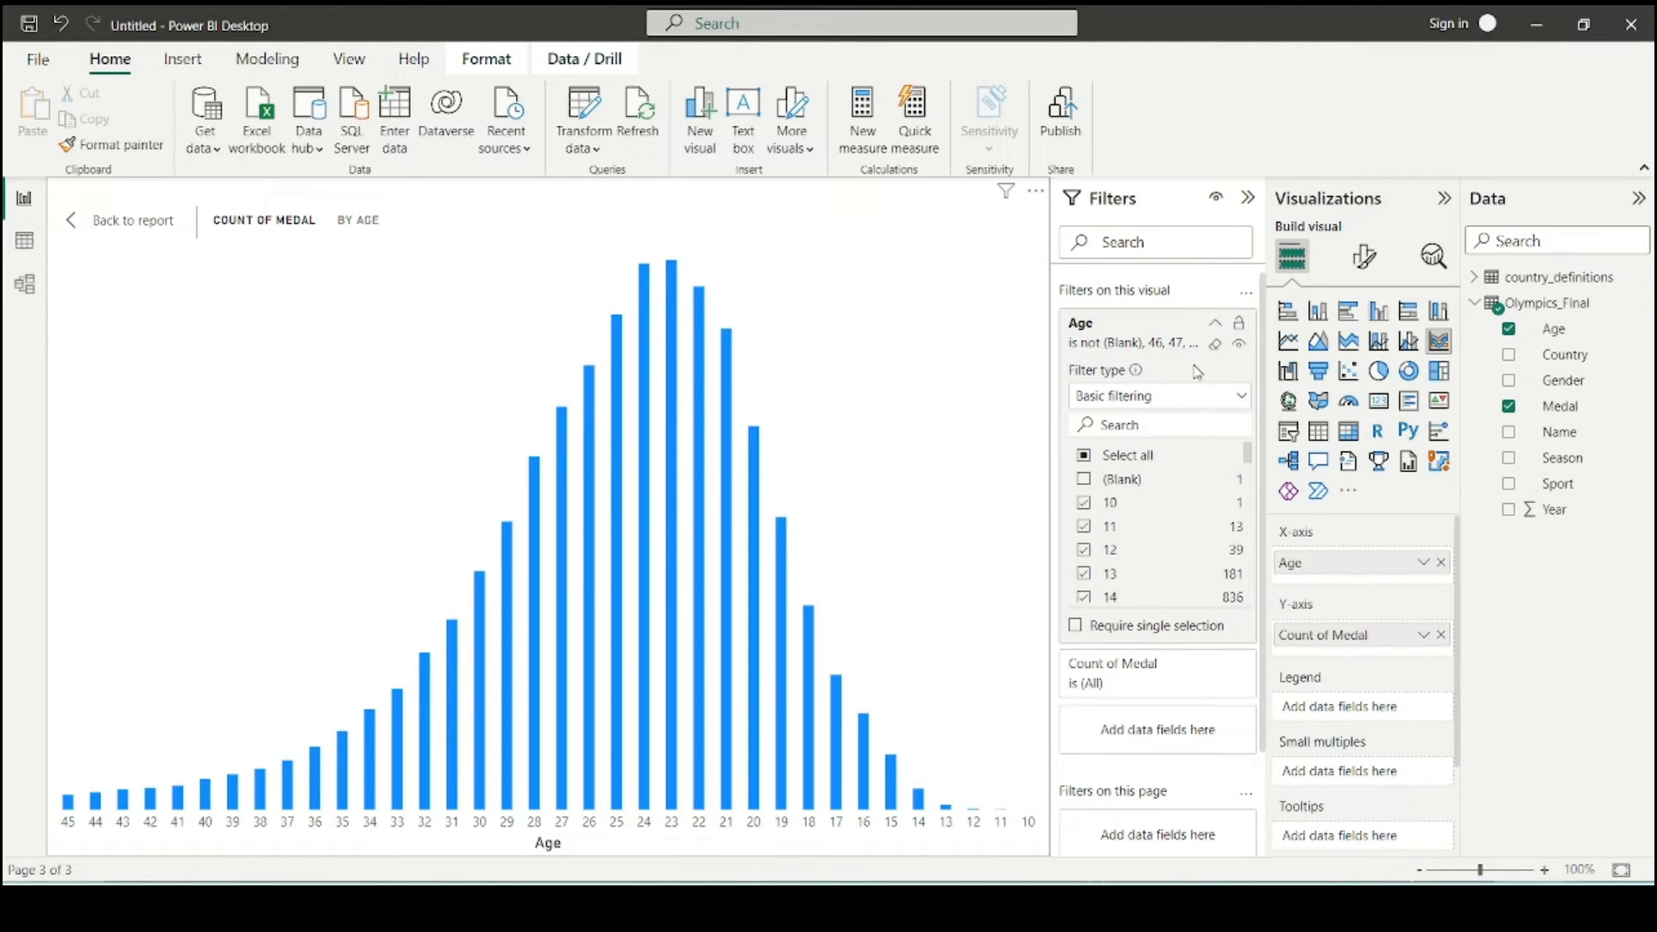
left_click(1083, 502)
left_click(1083, 525)
left_click(1085, 549)
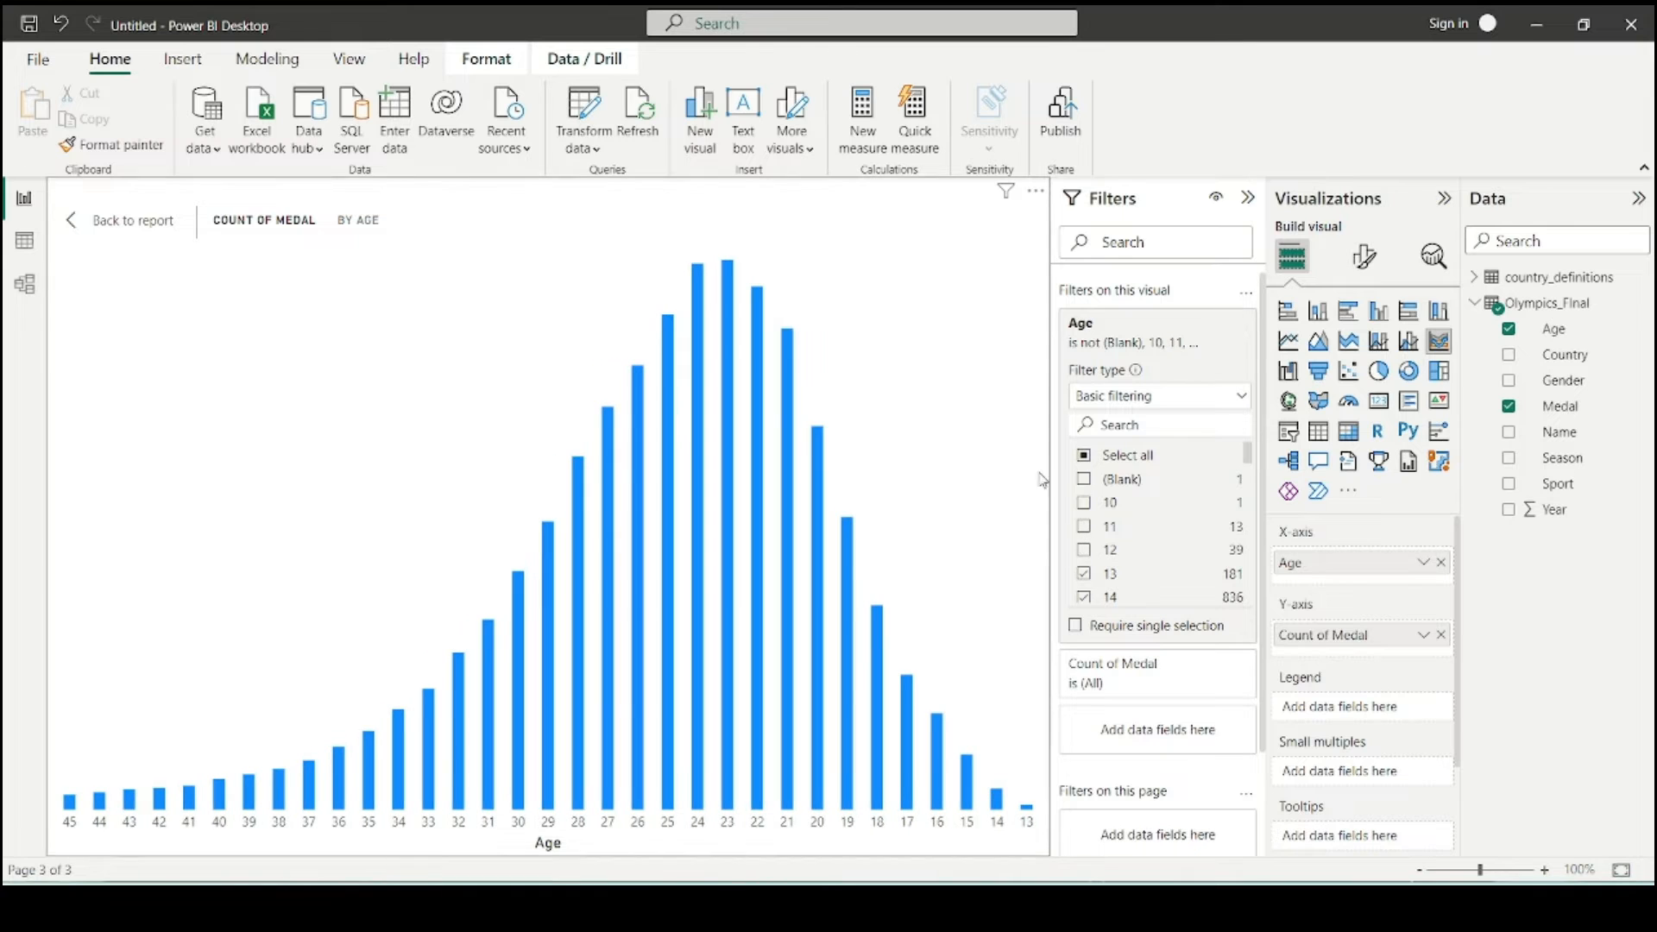
left_click(1215, 322)
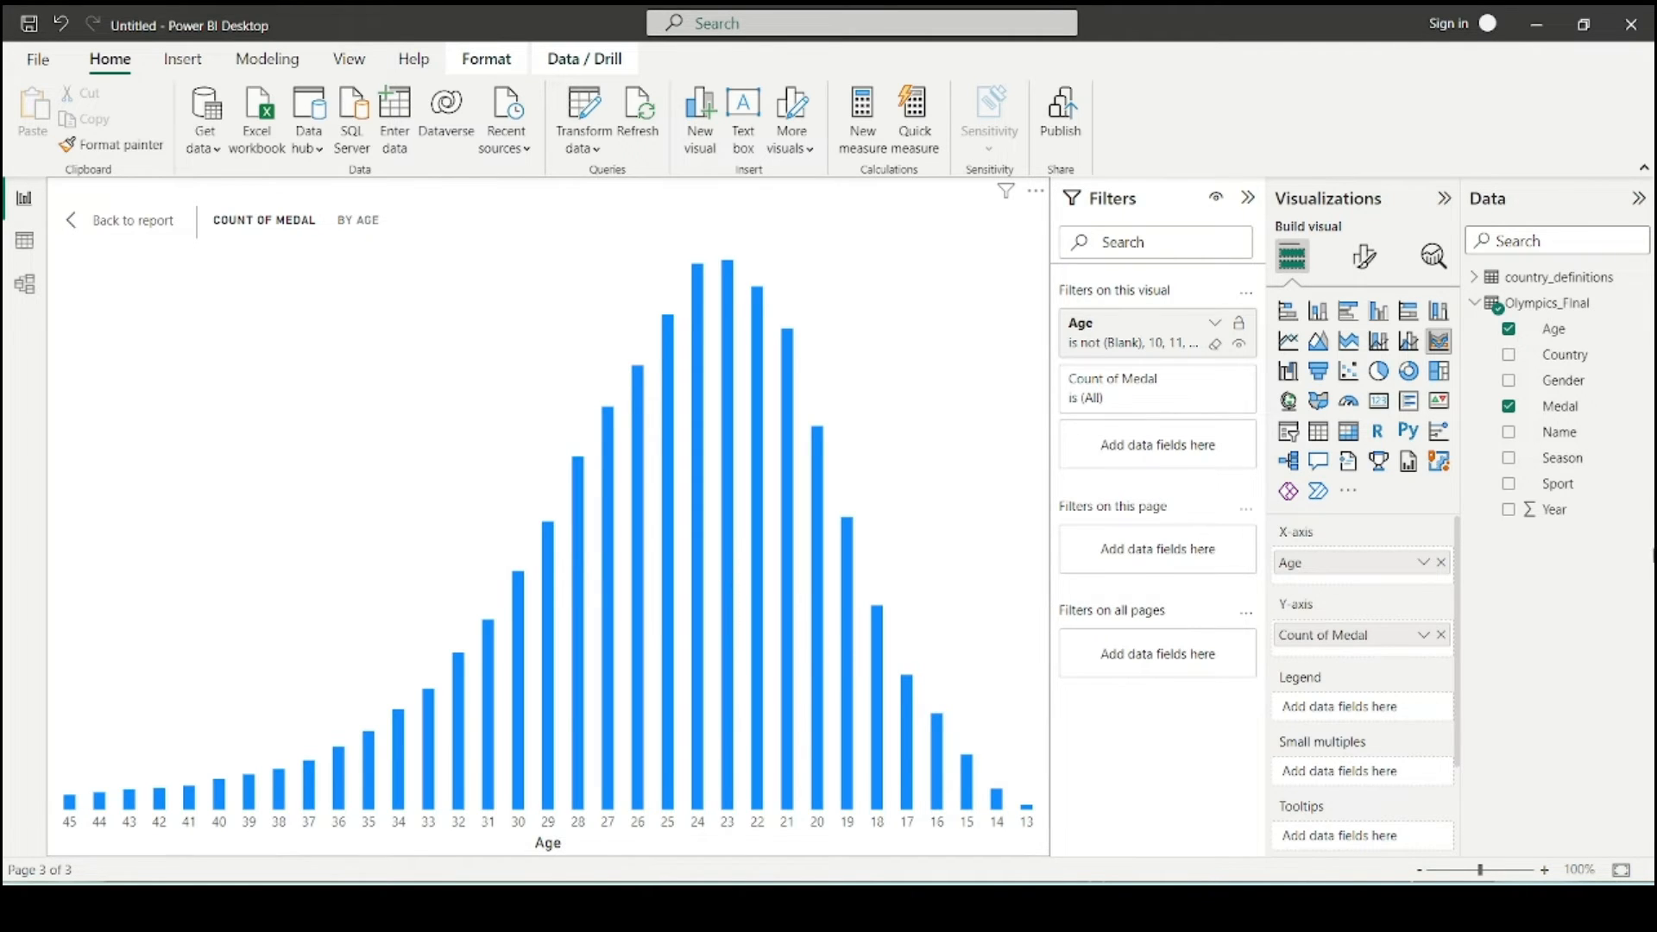
- Assign Medal to the ribbon chart's legend and exclude NA in its Medal filter
left_click_drag(1575, 418, 1359, 716)
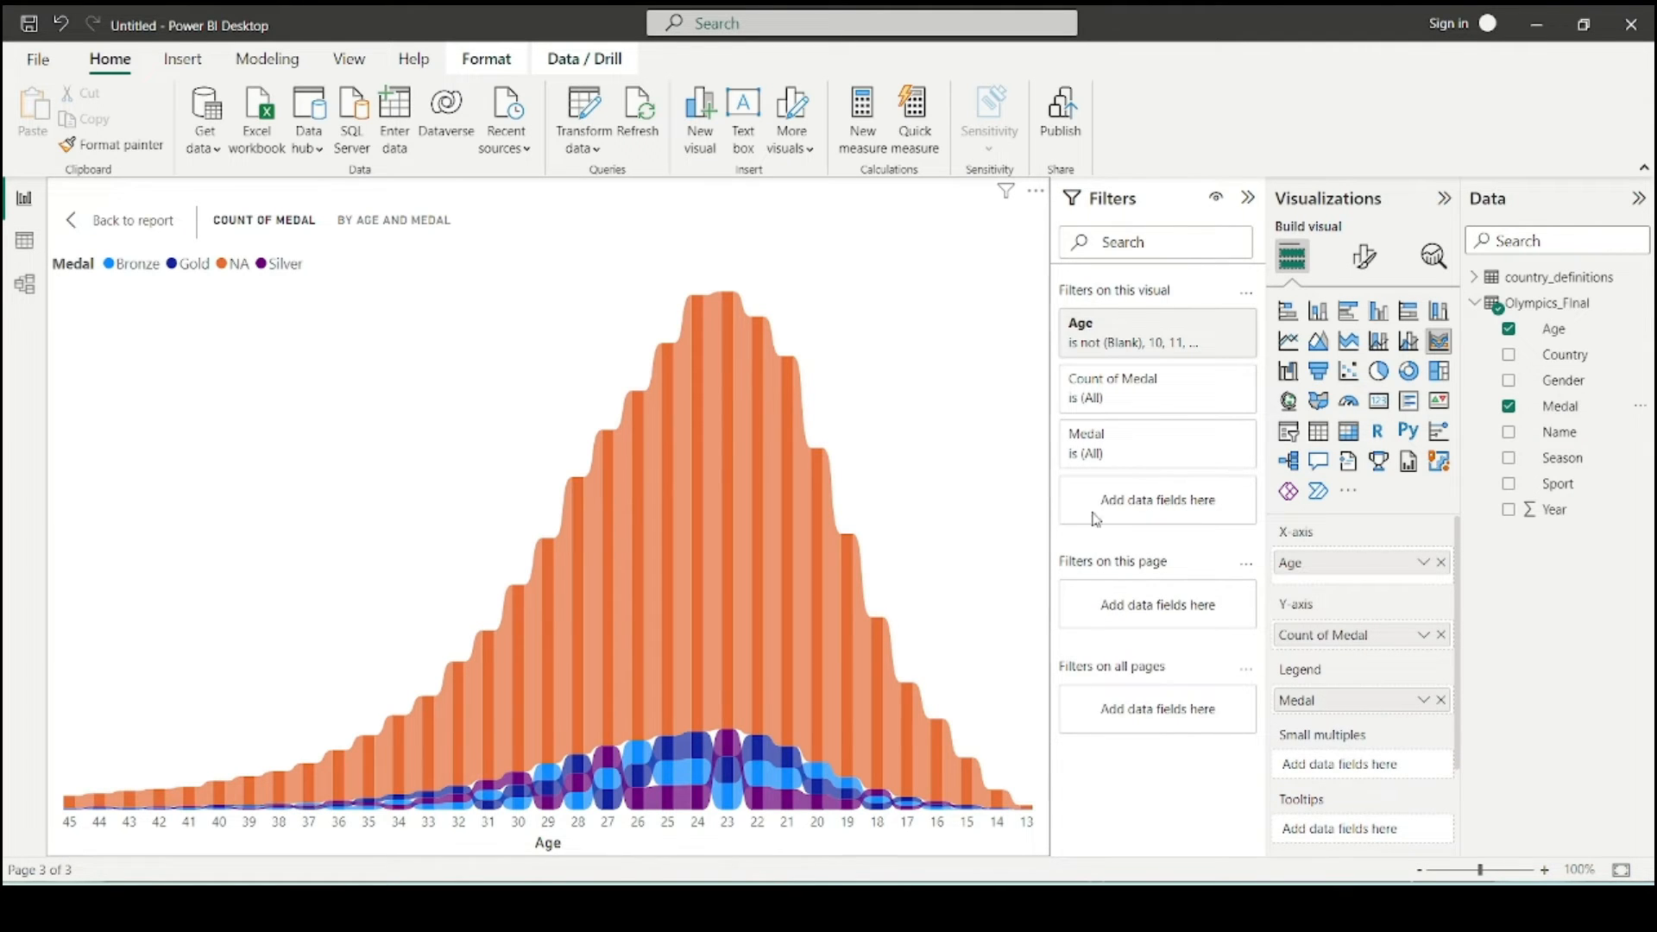
left_click(1193, 473)
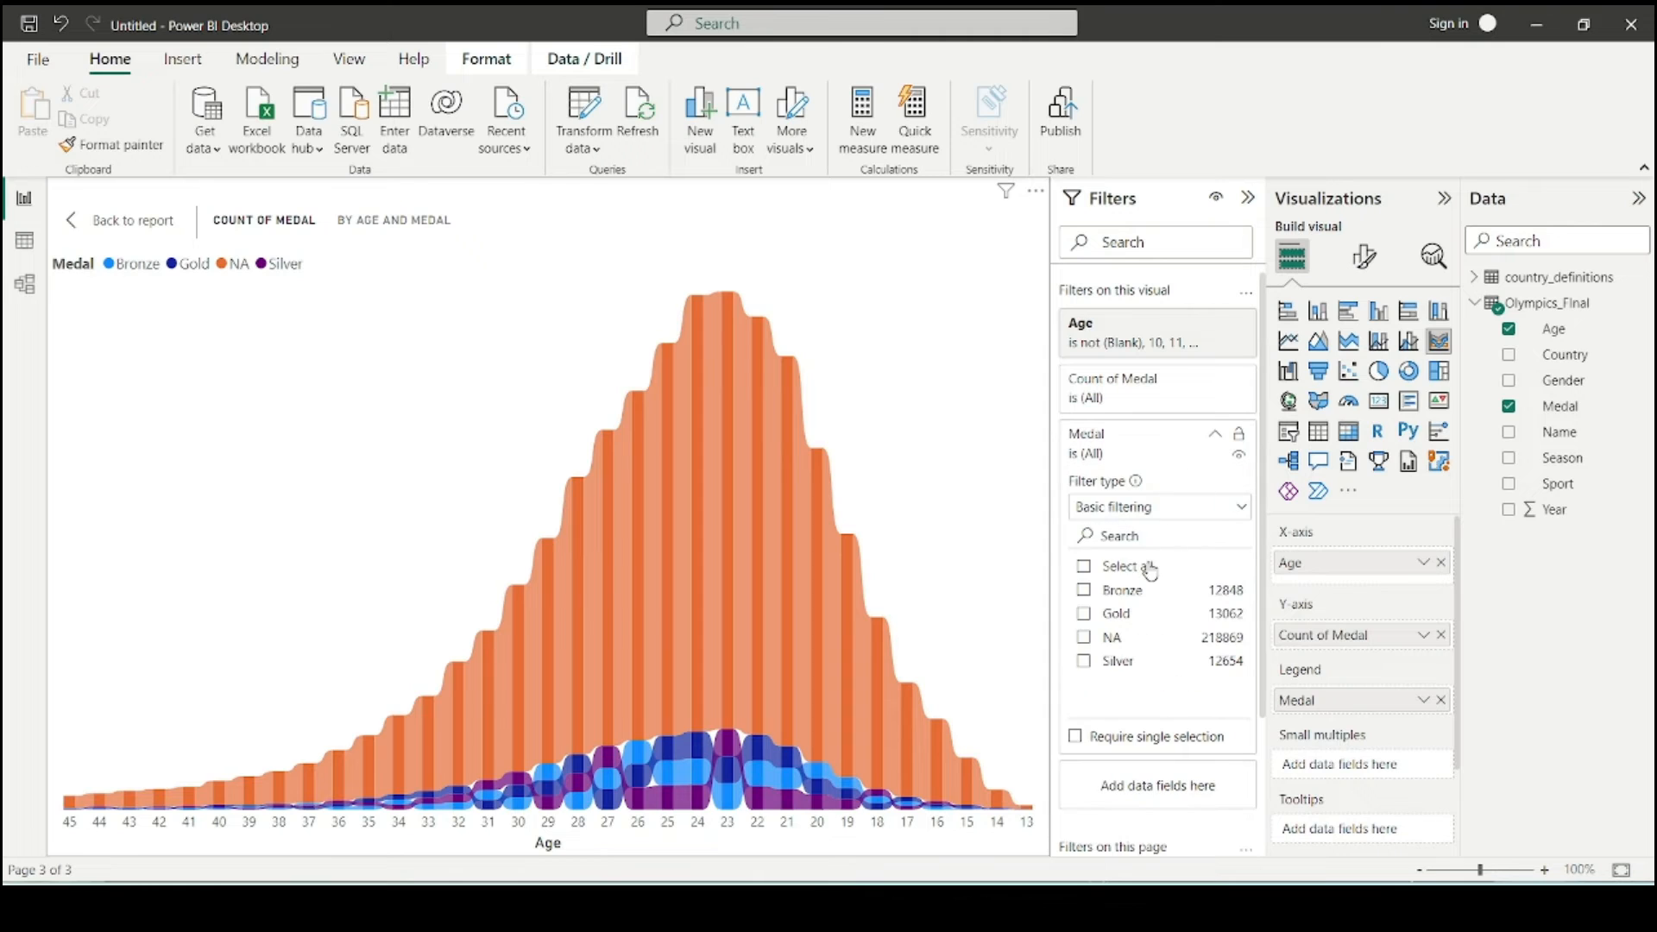
left_click(1084, 638)
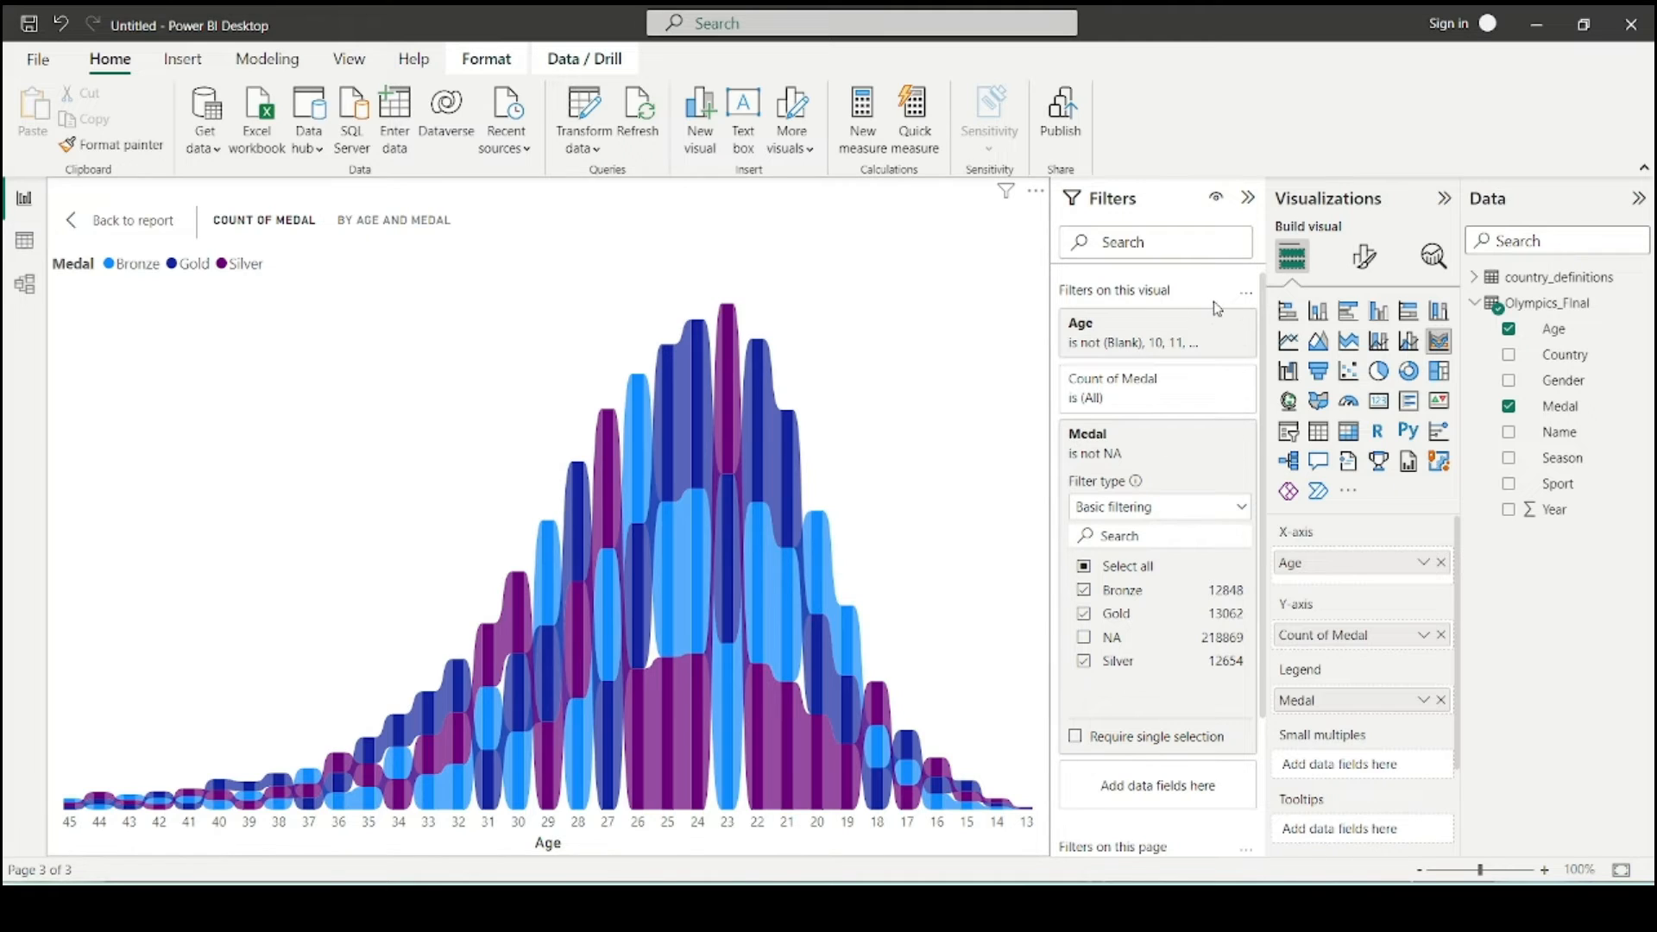
left_click(1214, 434)
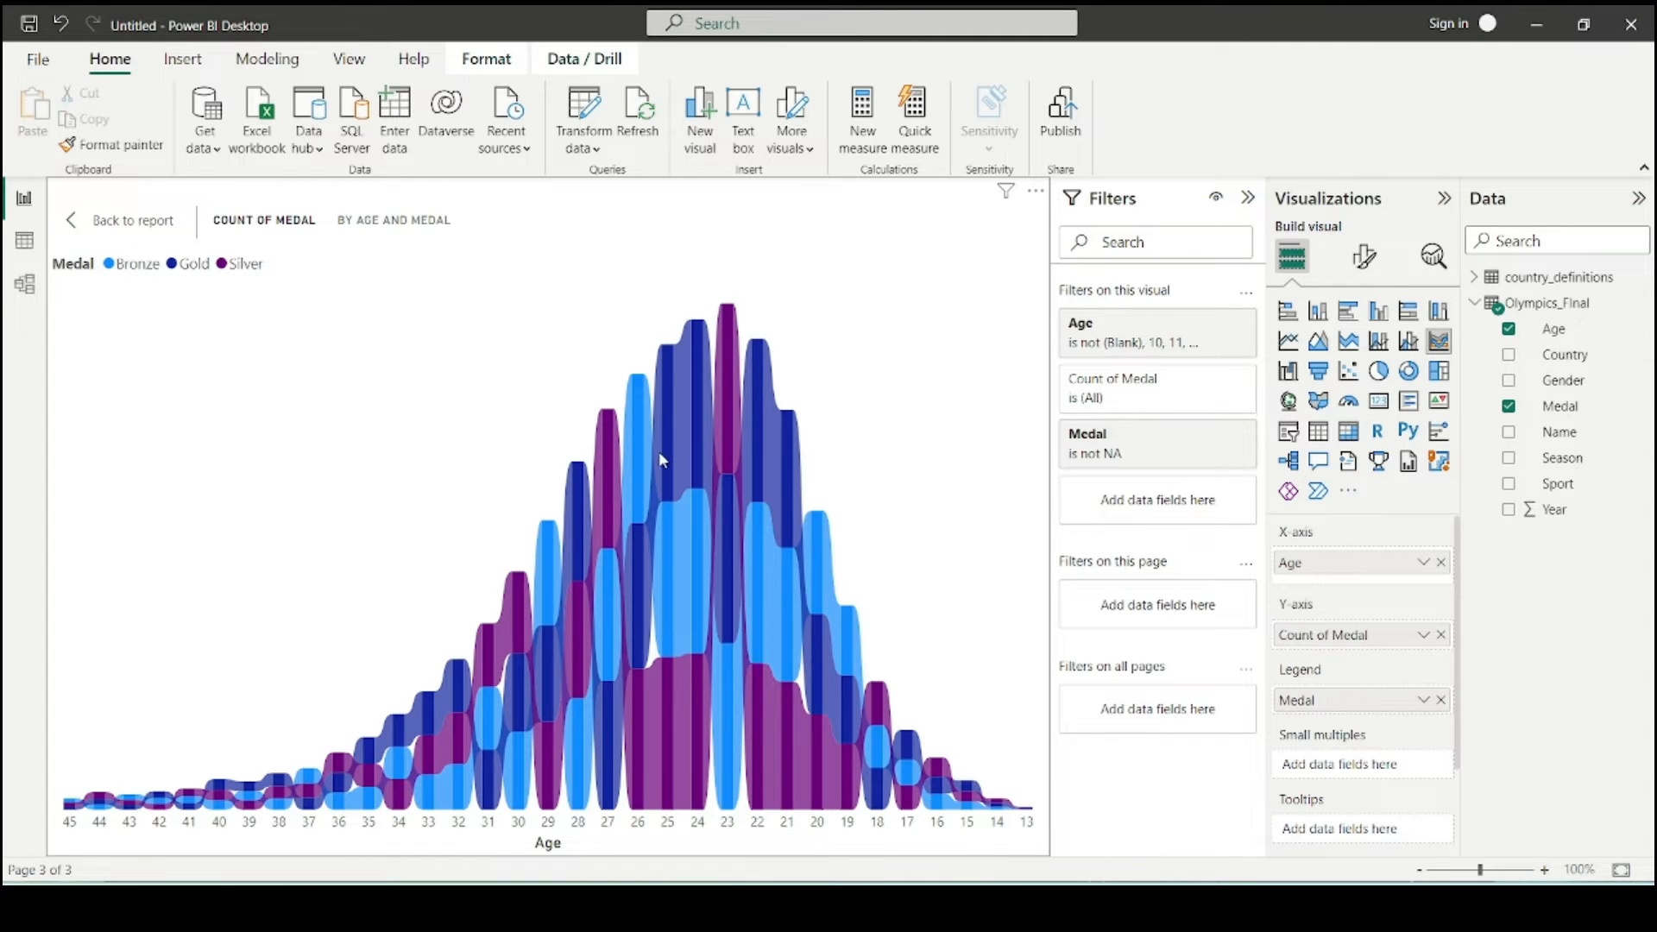
- Change the ribbon chart's title text to "Count of Medals by Age"
left_click(1363, 256)
left_click(1360, 352)
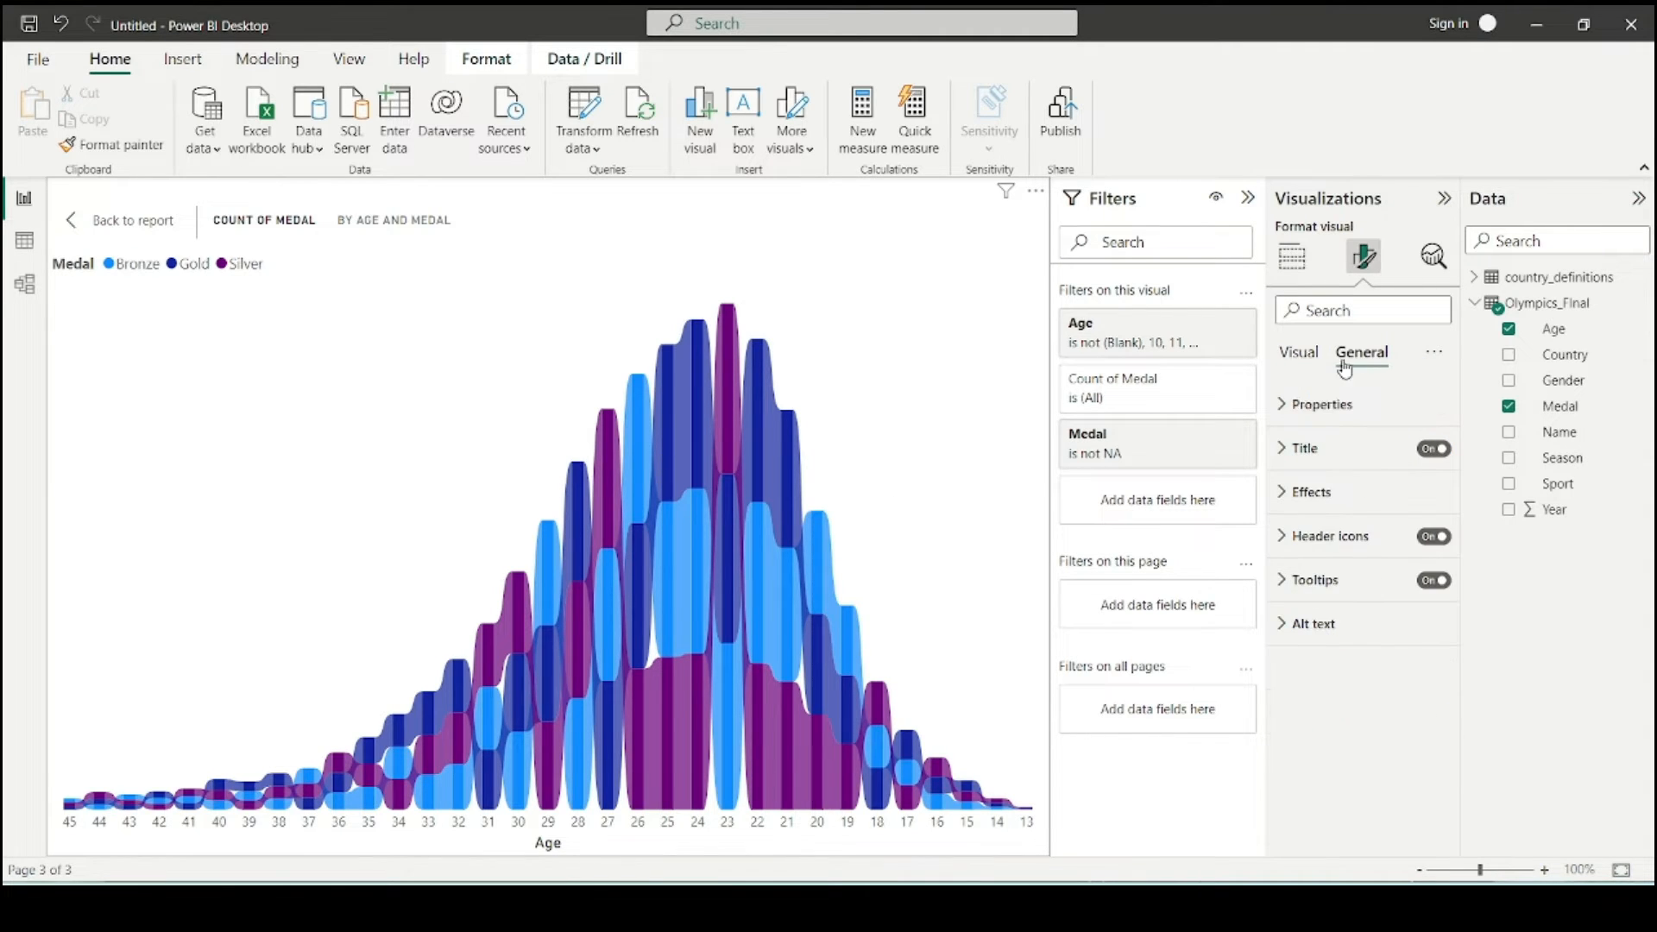
left_click(1304, 449)
left_click(1335, 512)
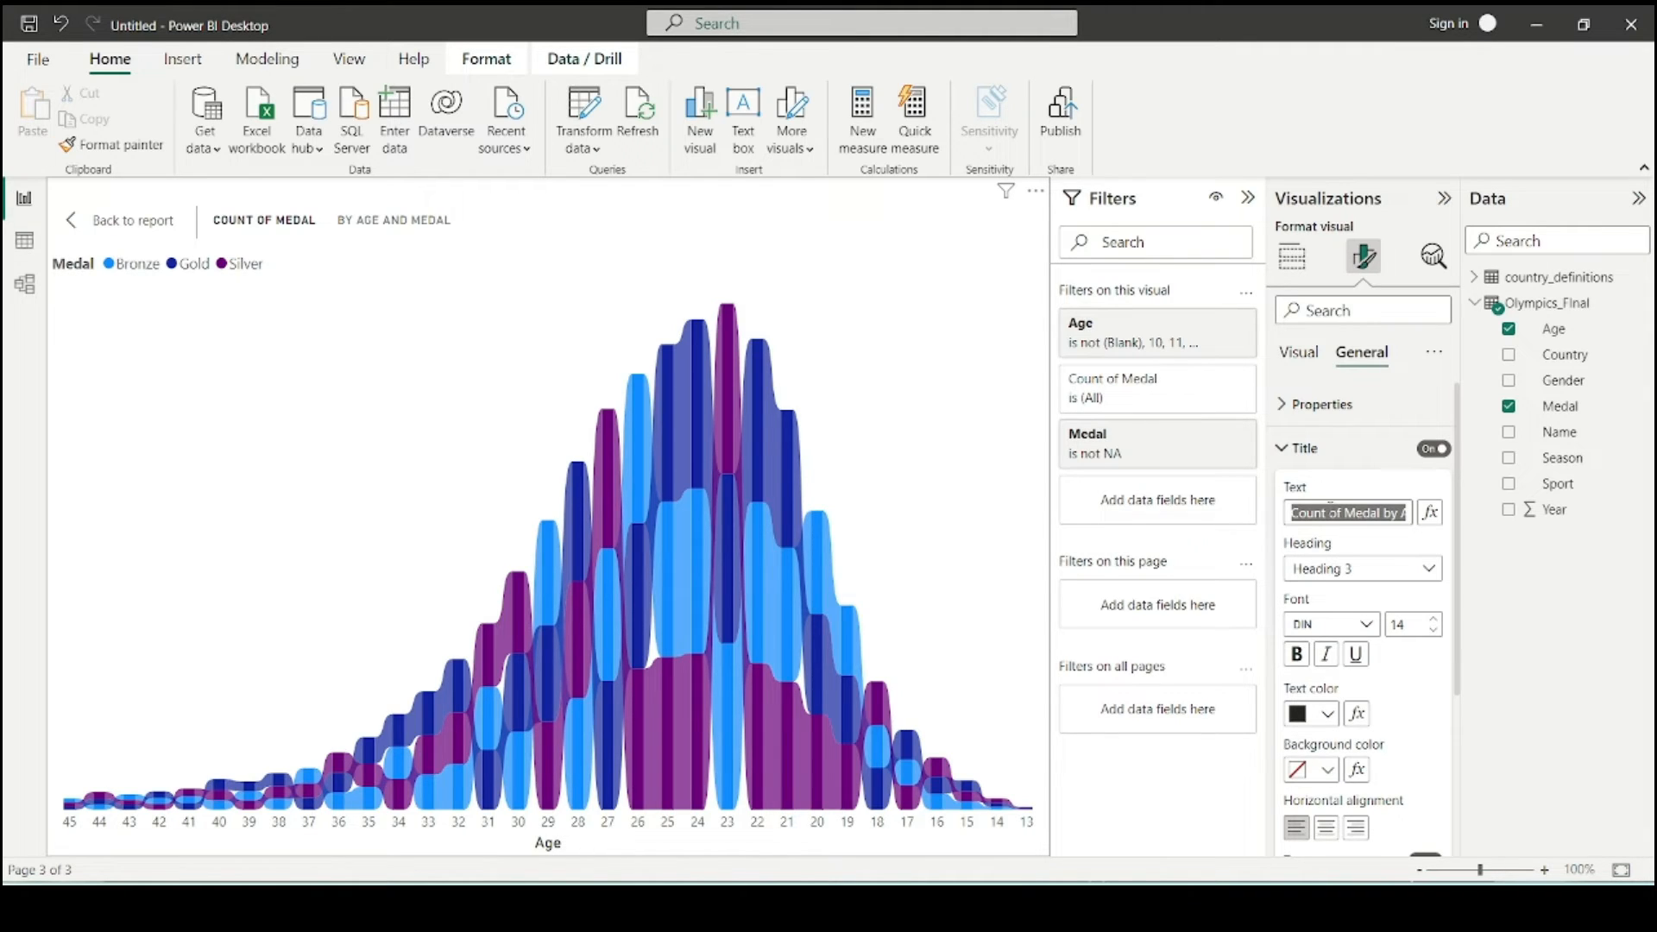
type("Count of")
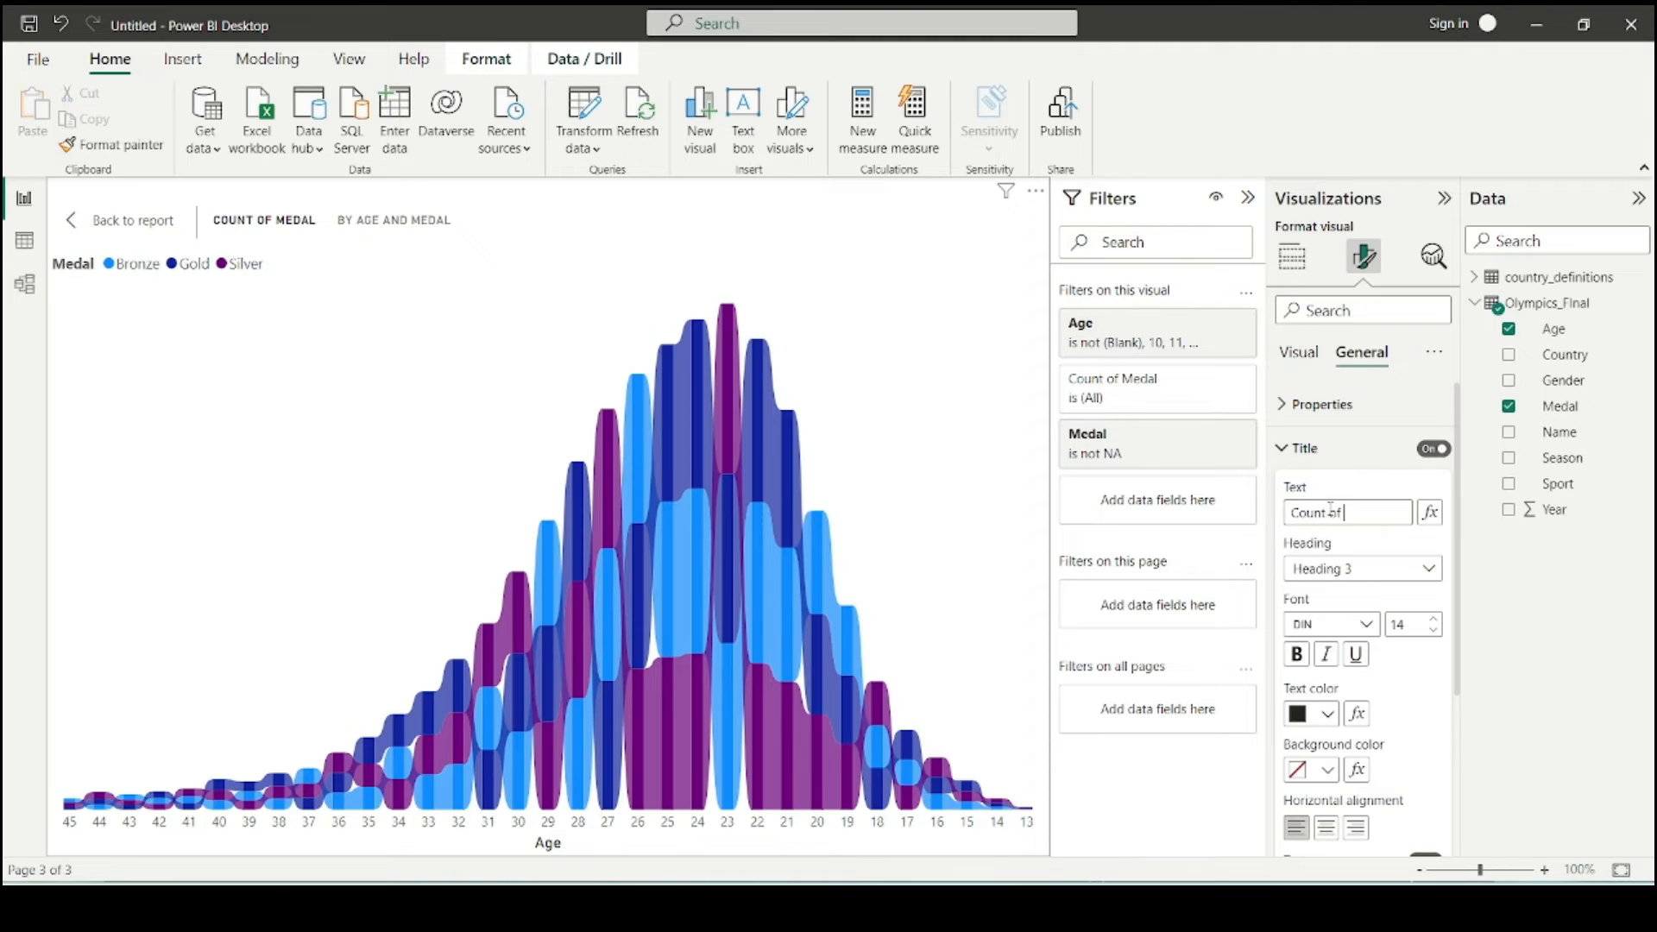
type(" MEdals ")
type("by Age")
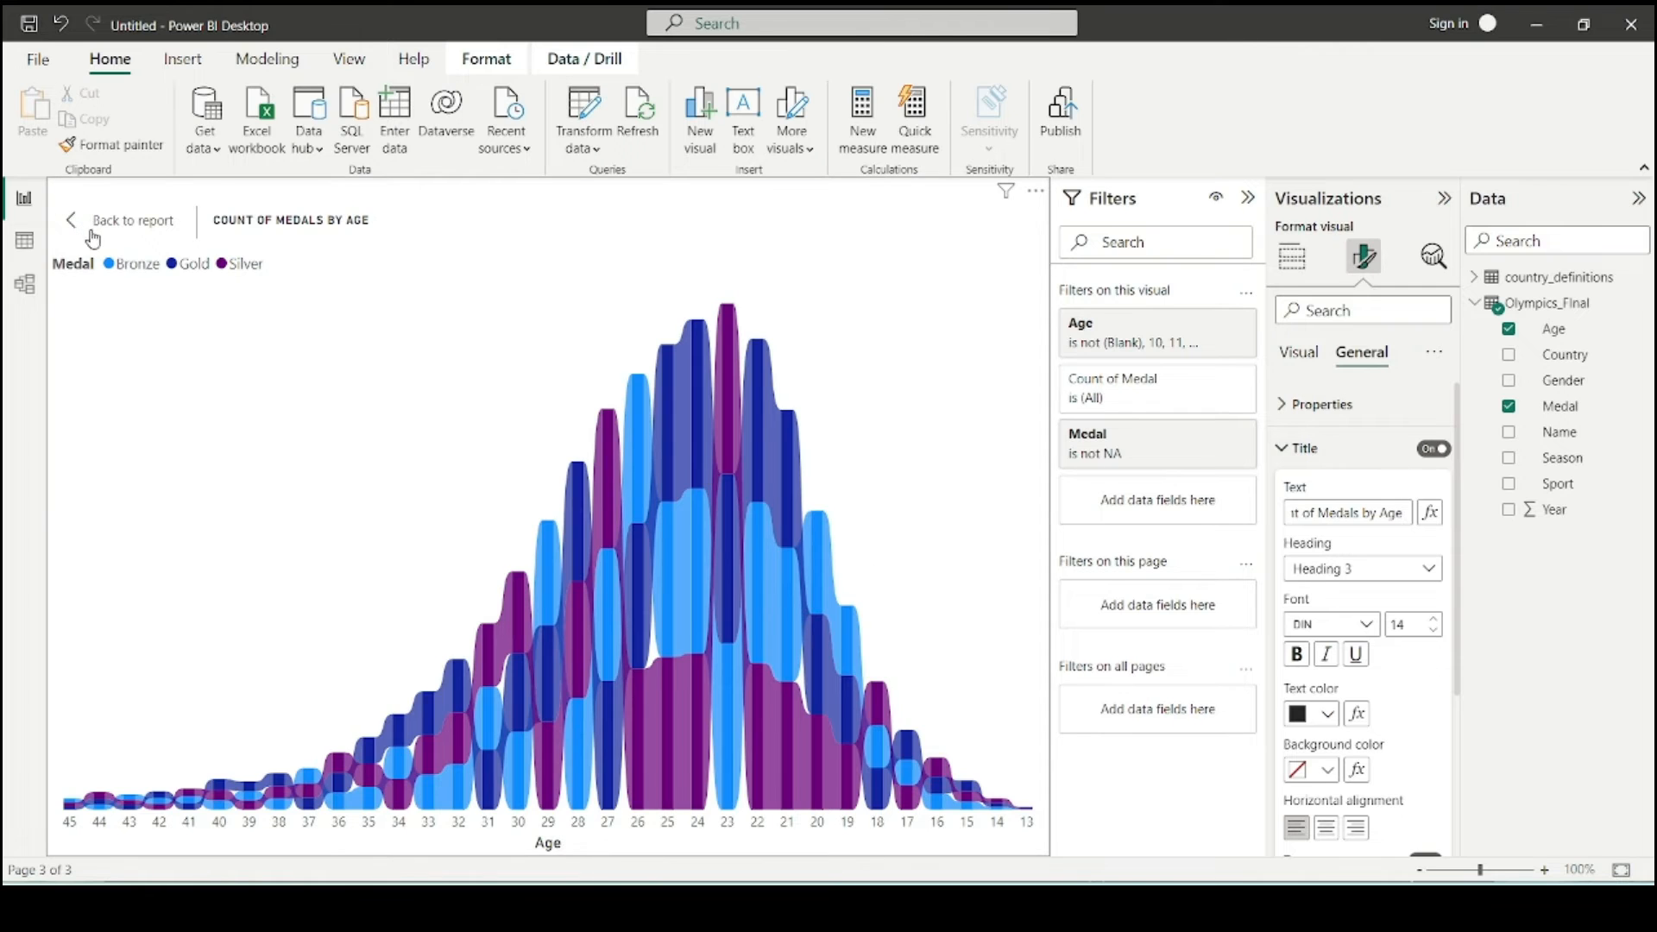
- Return to the report page, enlarge the ribbon chart and move it to the upper-left corner of Page 3
left_click(129, 221)
left_click_drag(515, 471, 888, 551)
left_click_drag(719, 387, 463, 313)
left_click(706, 661)
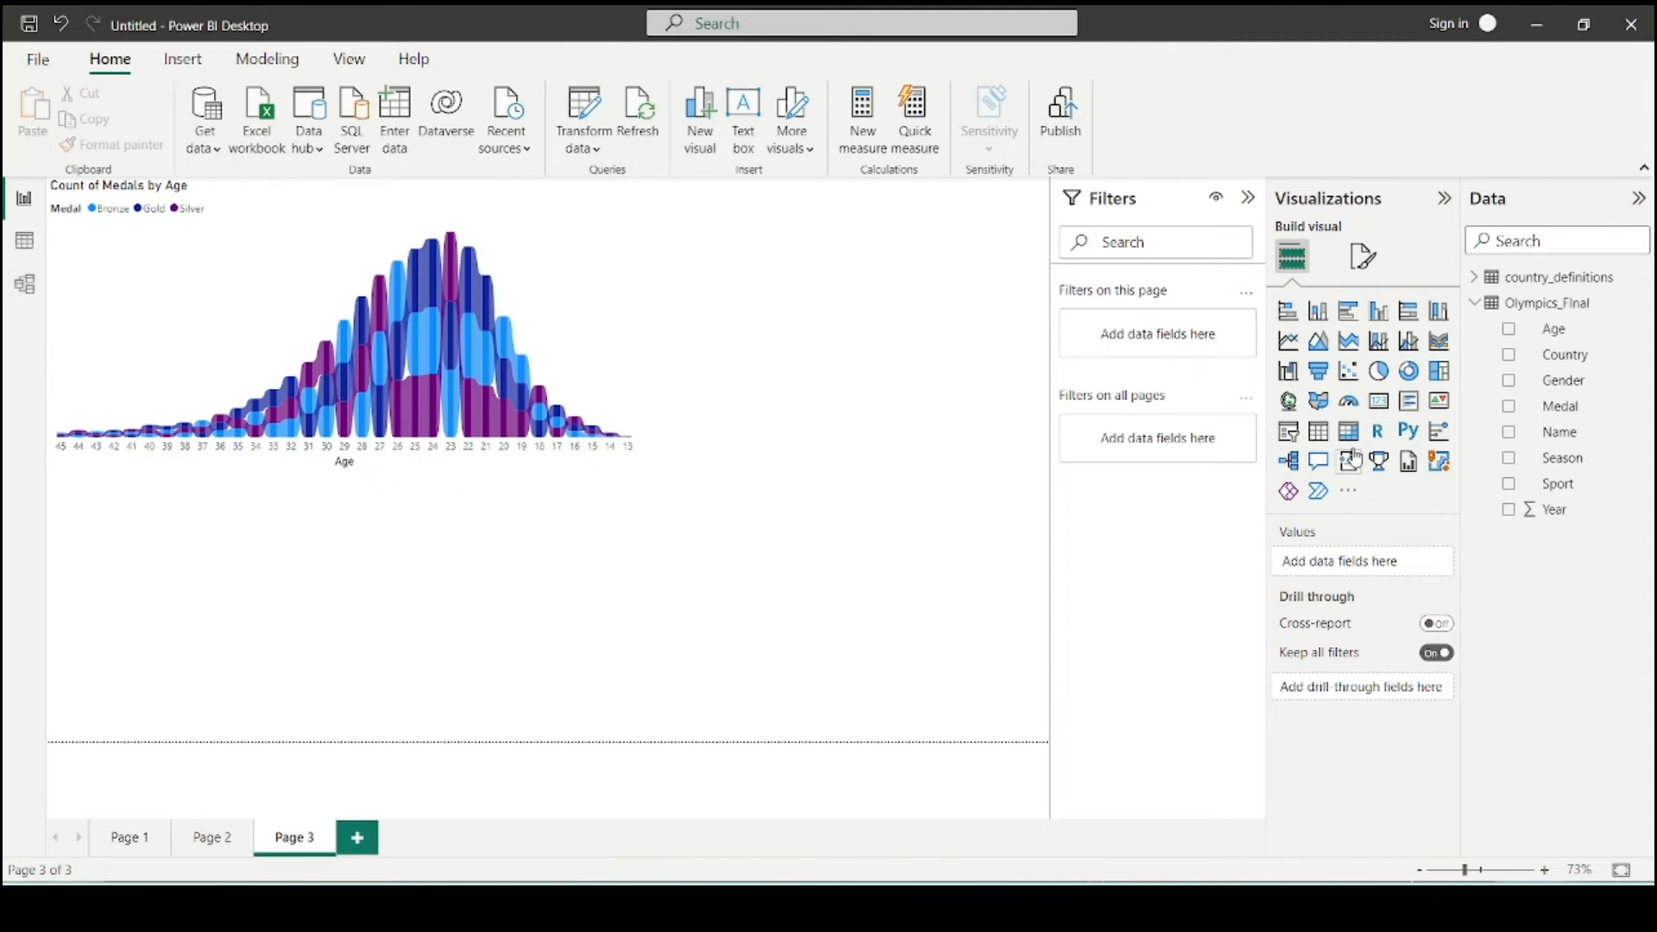
left_click(610, 388)
left_click(830, 406)
- Insert a line chart below the ribbon chart on Page 3 and open it in focus mode
left_click(1291, 350)
left_click_drag(588, 596, 861, 602)
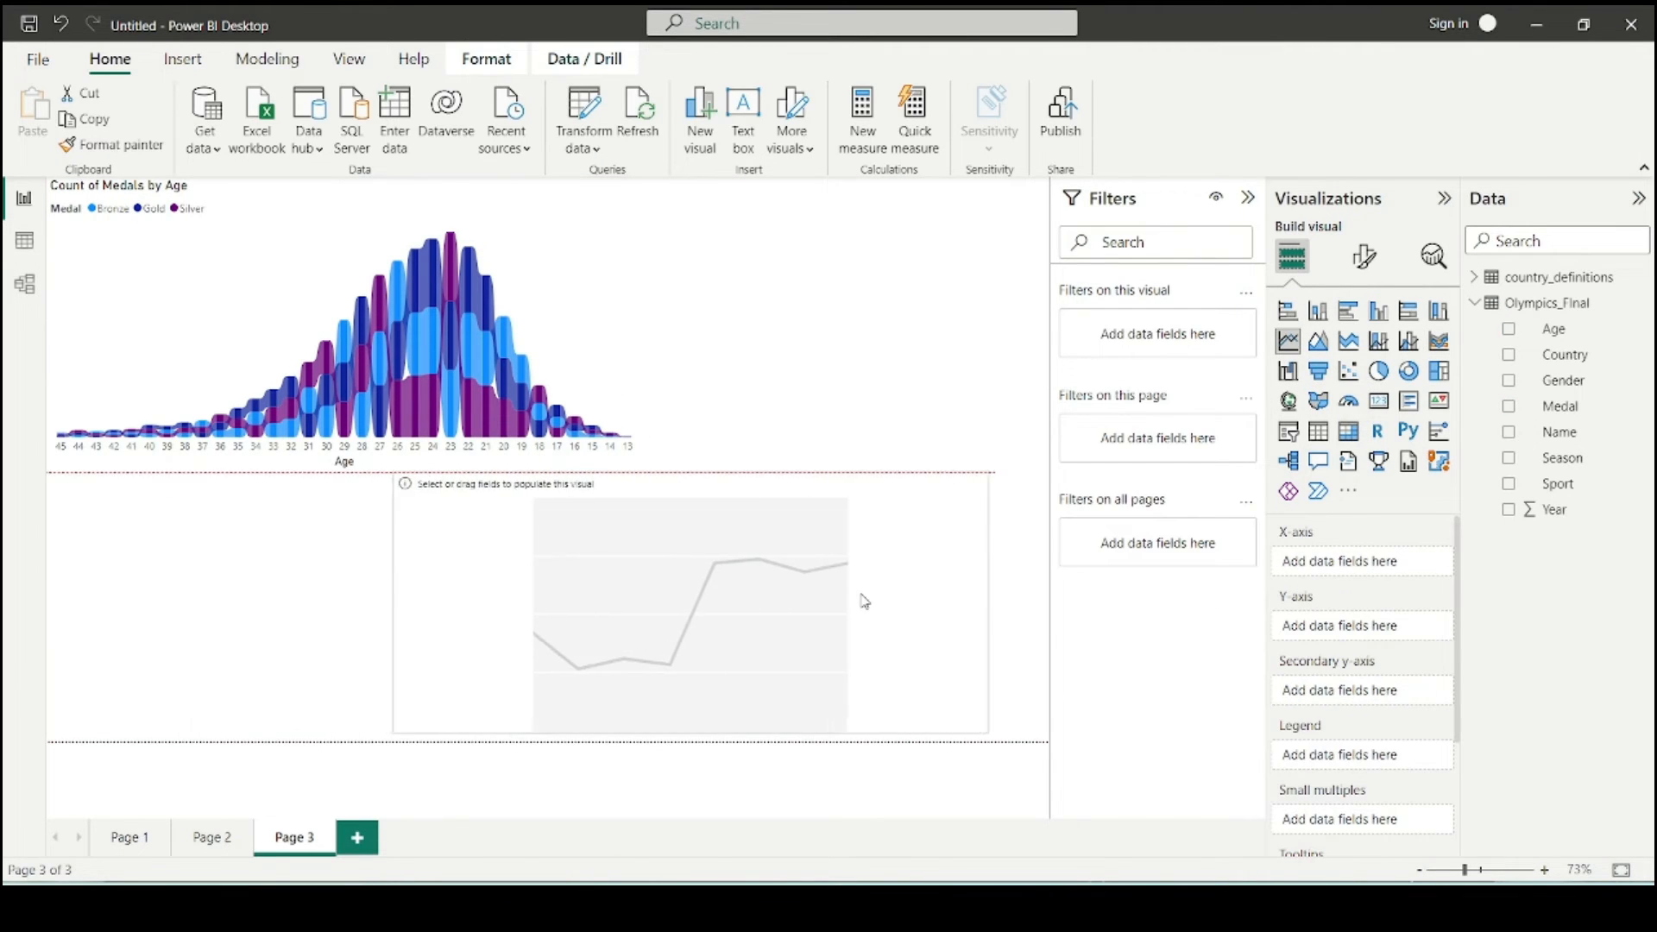
left_click(944, 459)
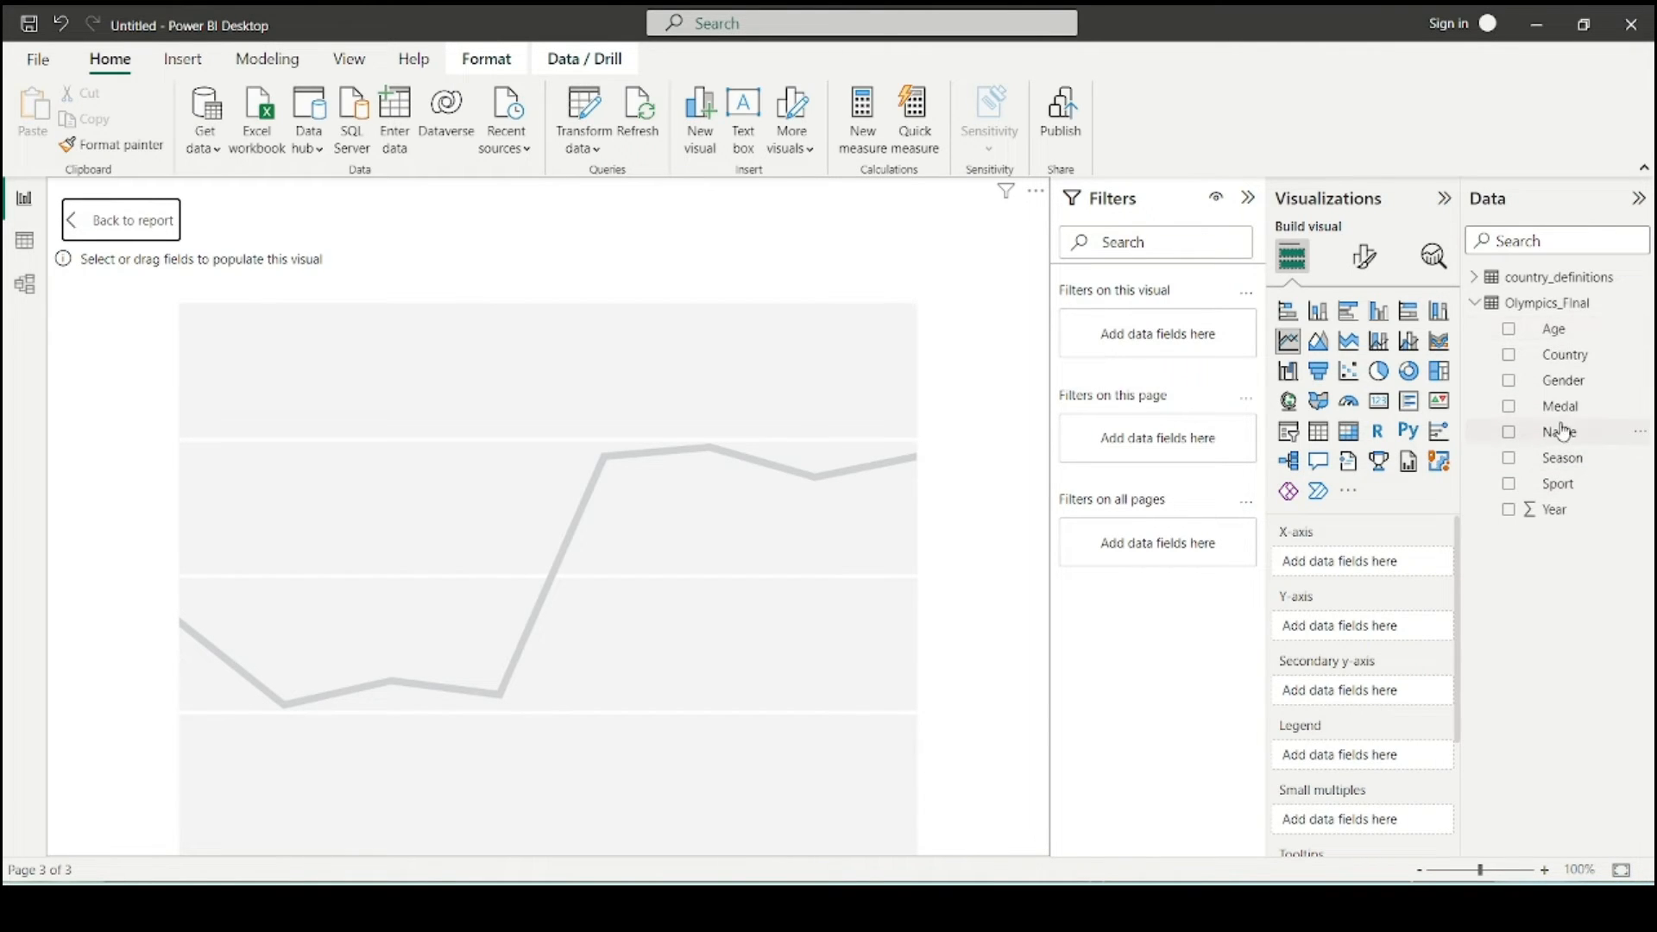
- Assign Year to the line chart's X-axis and Gender to its Y-axis
left_click_drag(1553, 510, 1373, 568)
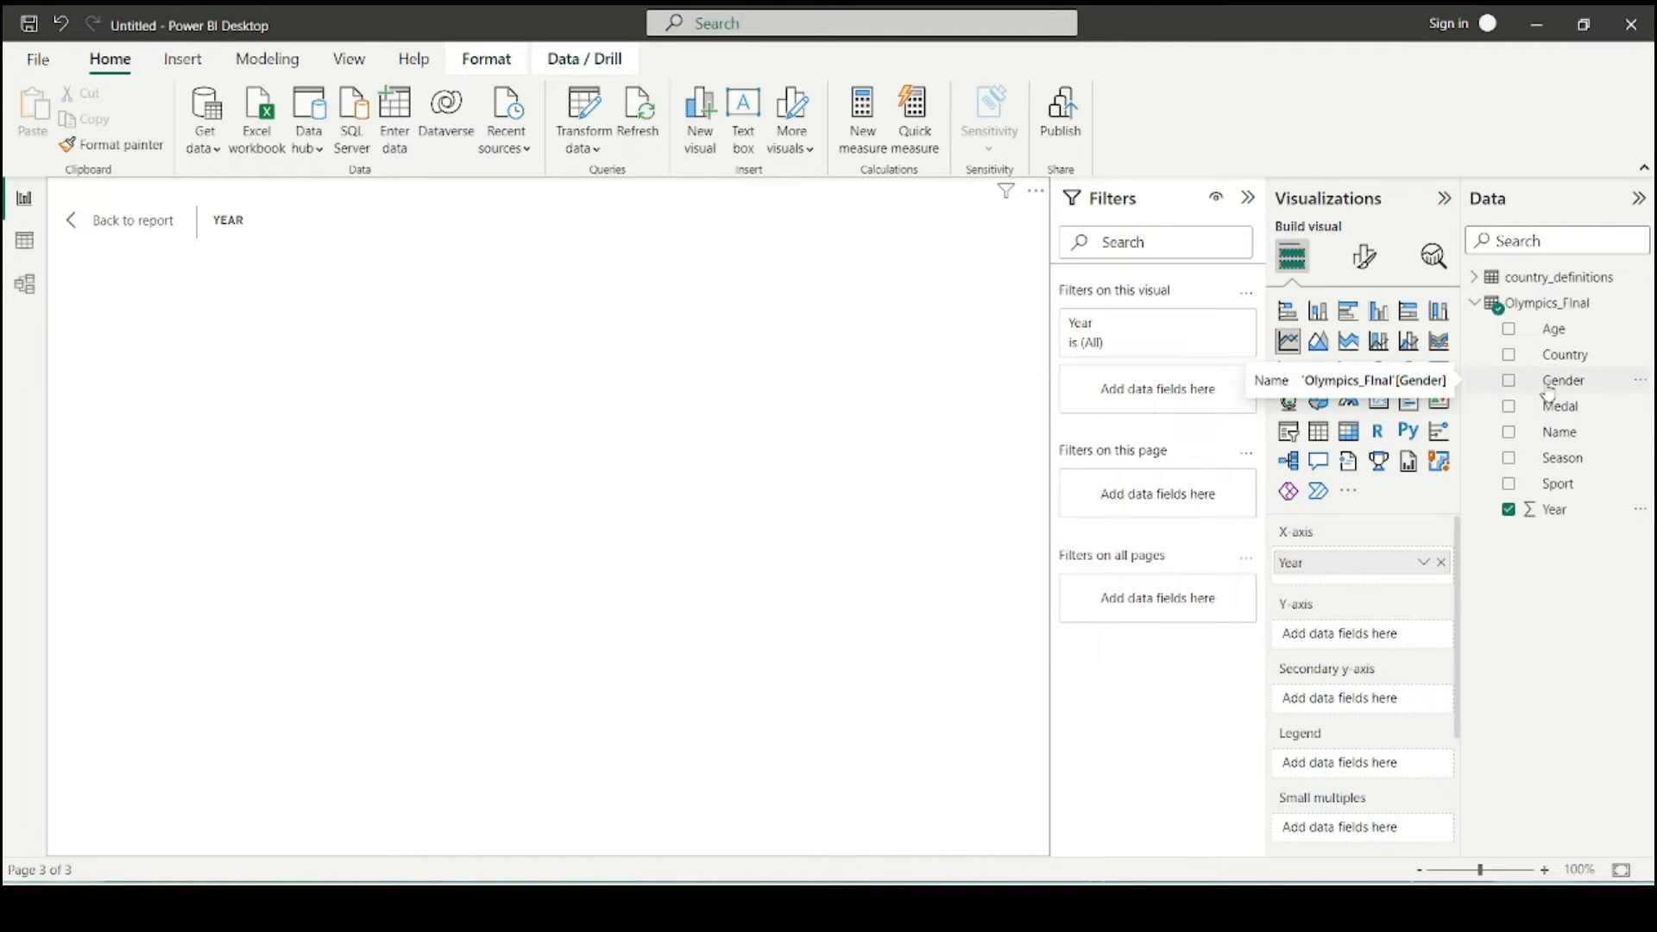
left_click_drag(1560, 392, 1379, 649)
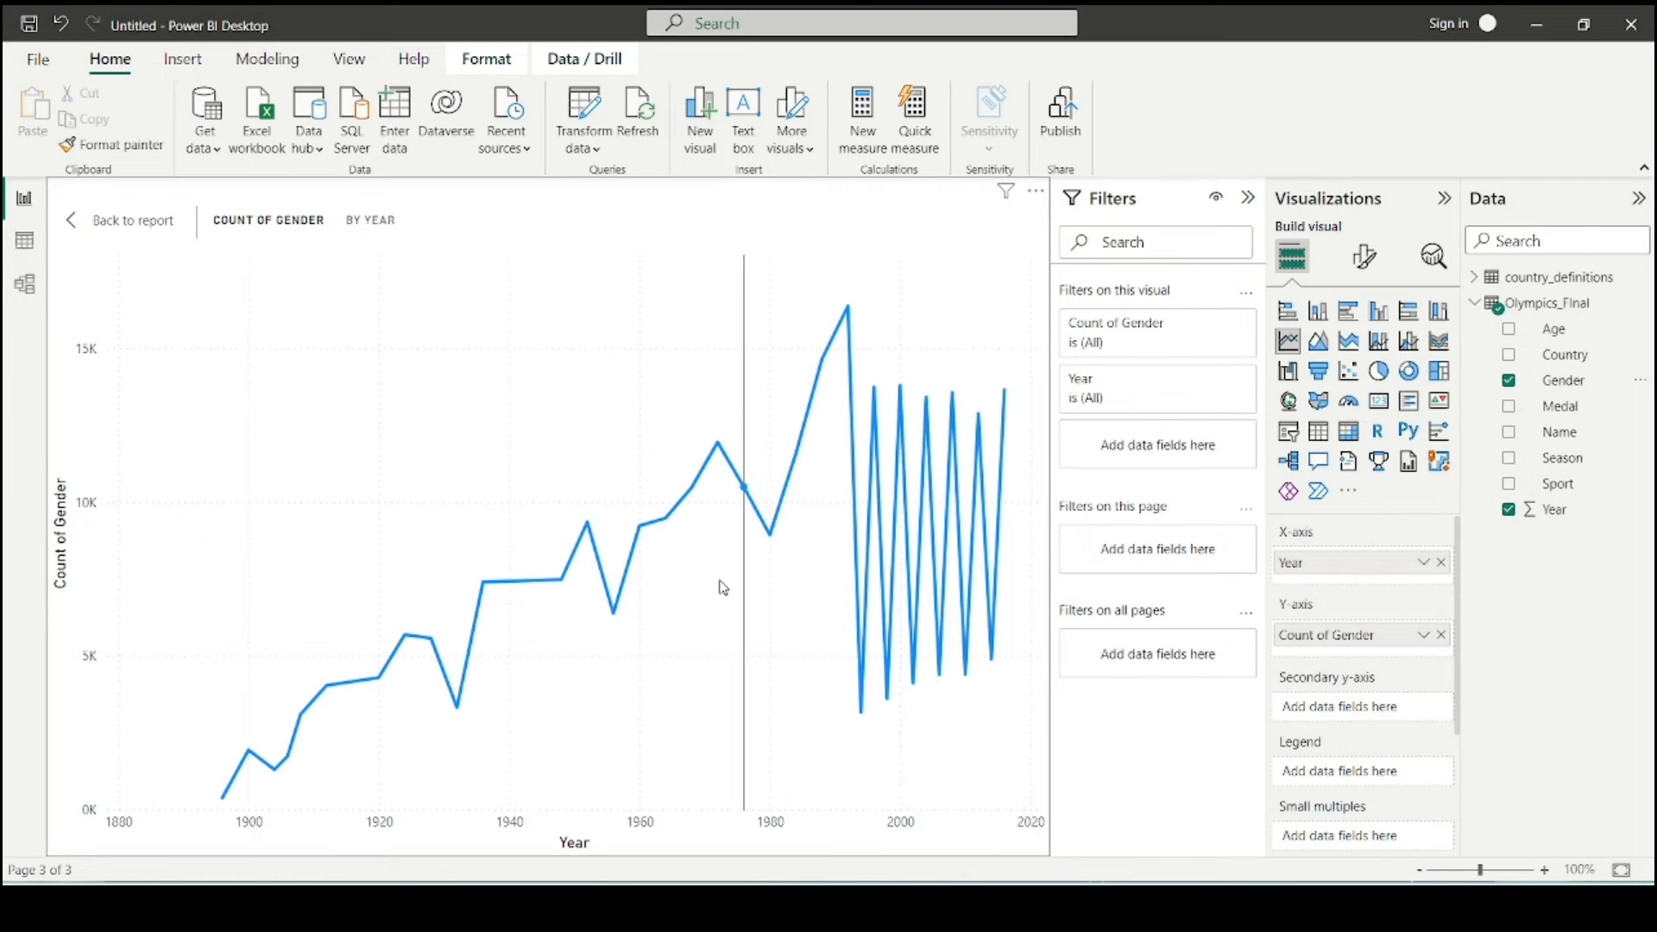
- Replace Gender with Name on the line chart's Y-axis and assign Gender to its legend
mouse_move(786, 620)
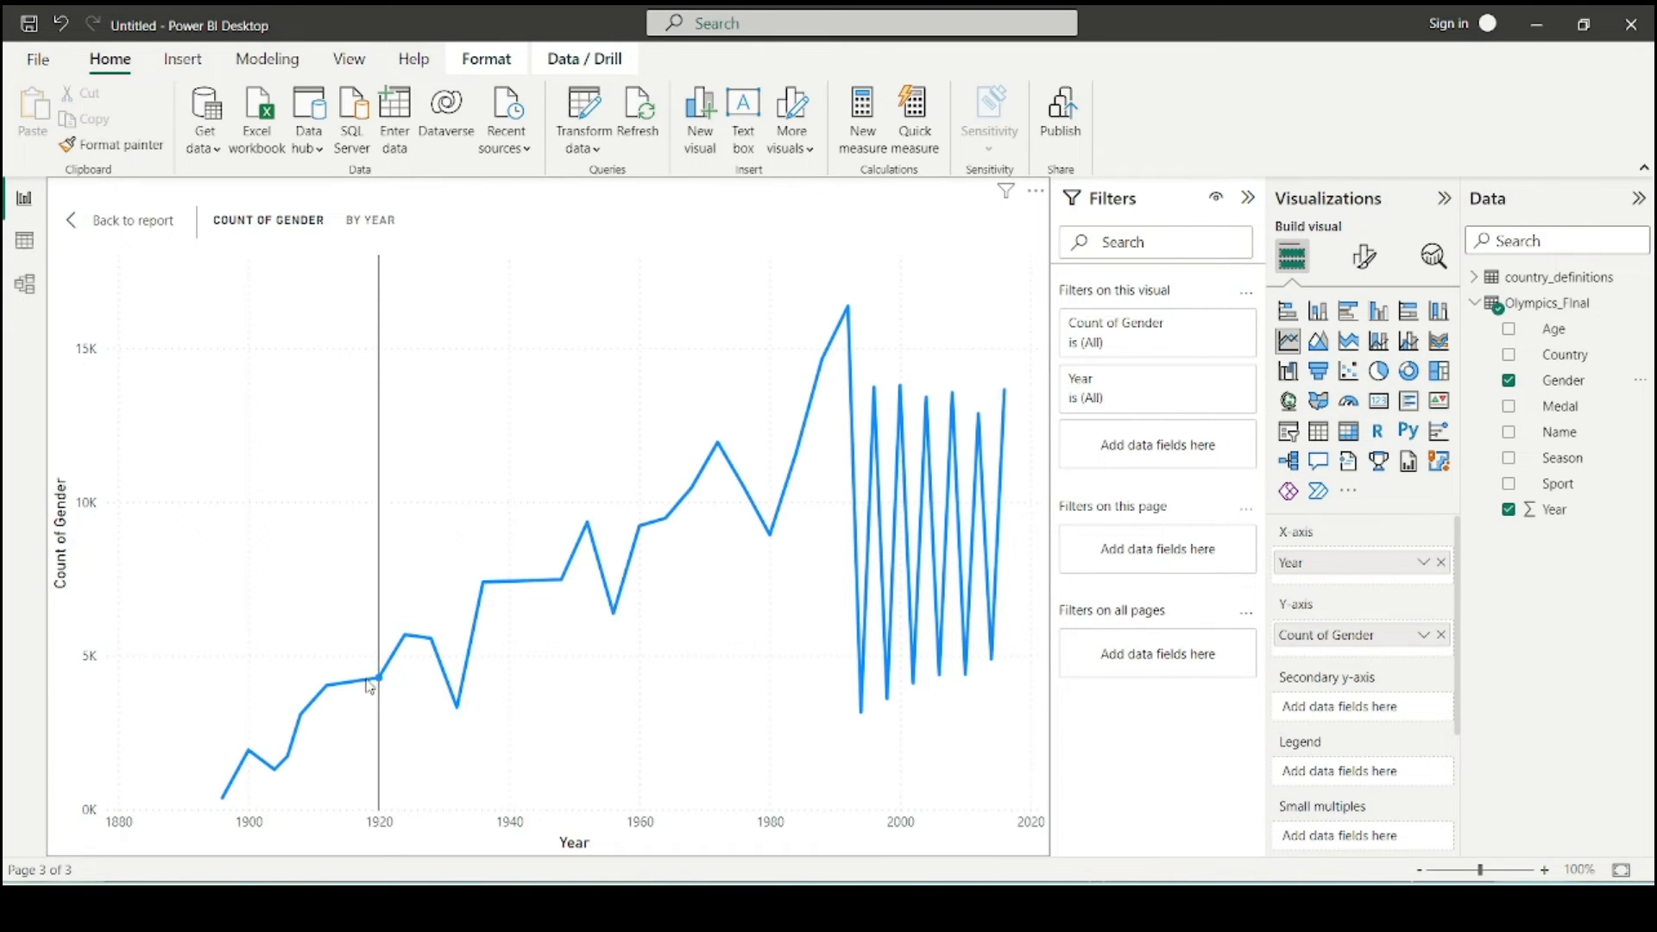
left_click(1440, 634)
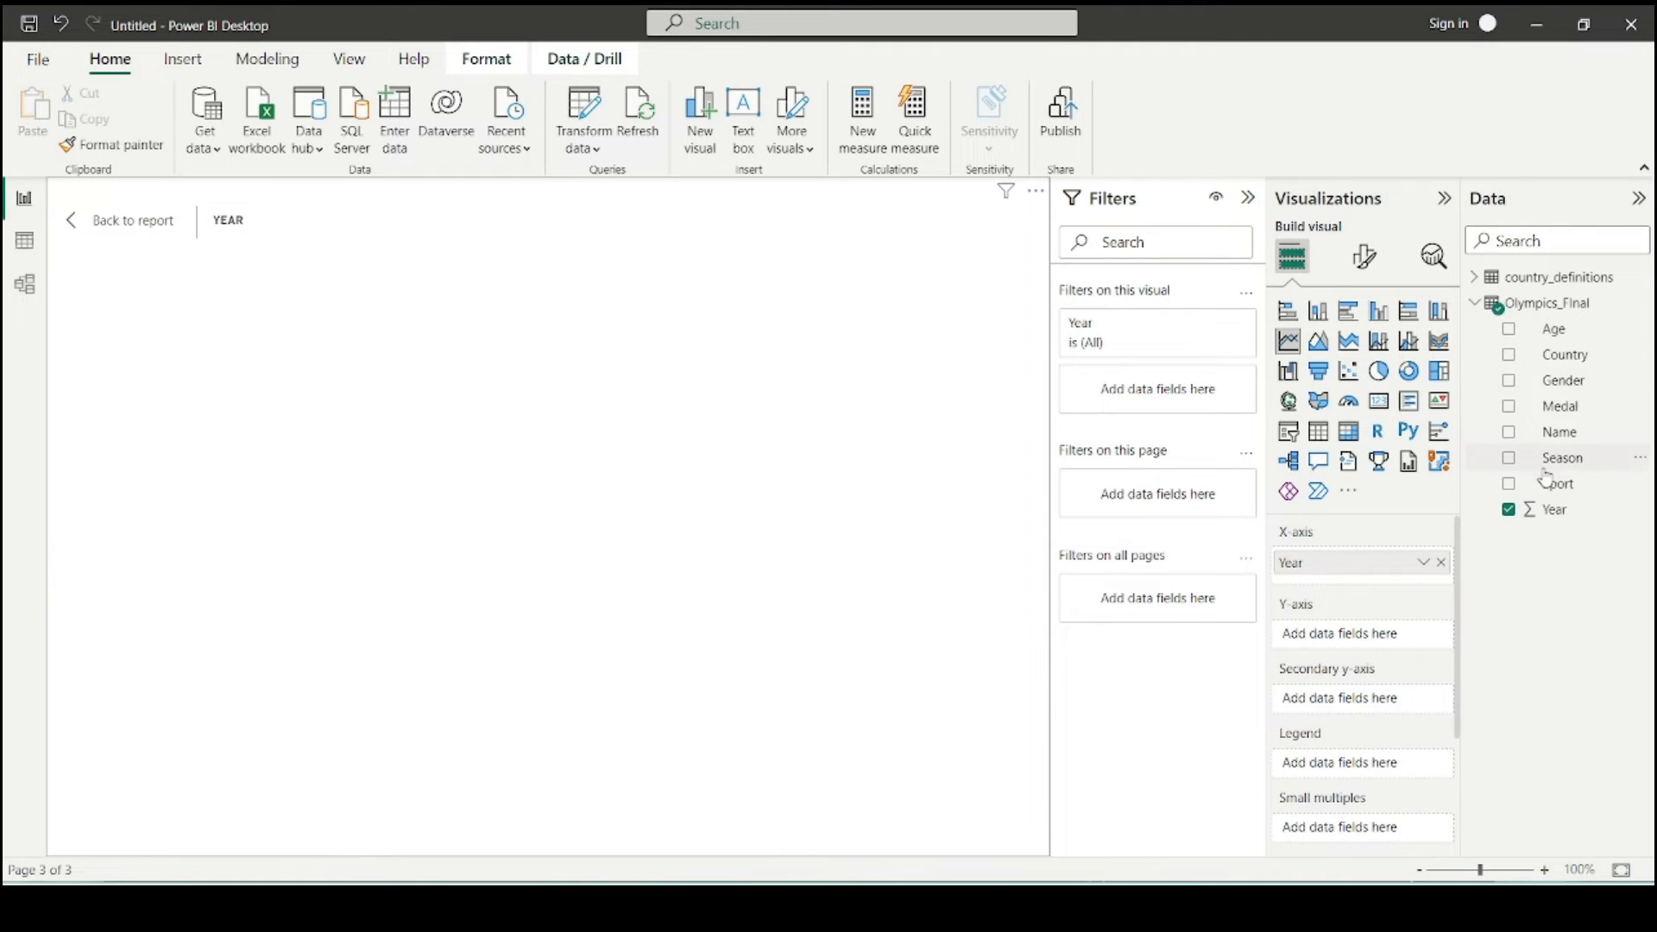
mouse_move(1564, 440)
left_mouse_down()
mouse_move(1420, 633)
mouse_move(1380, 630)
left_mouse_up()
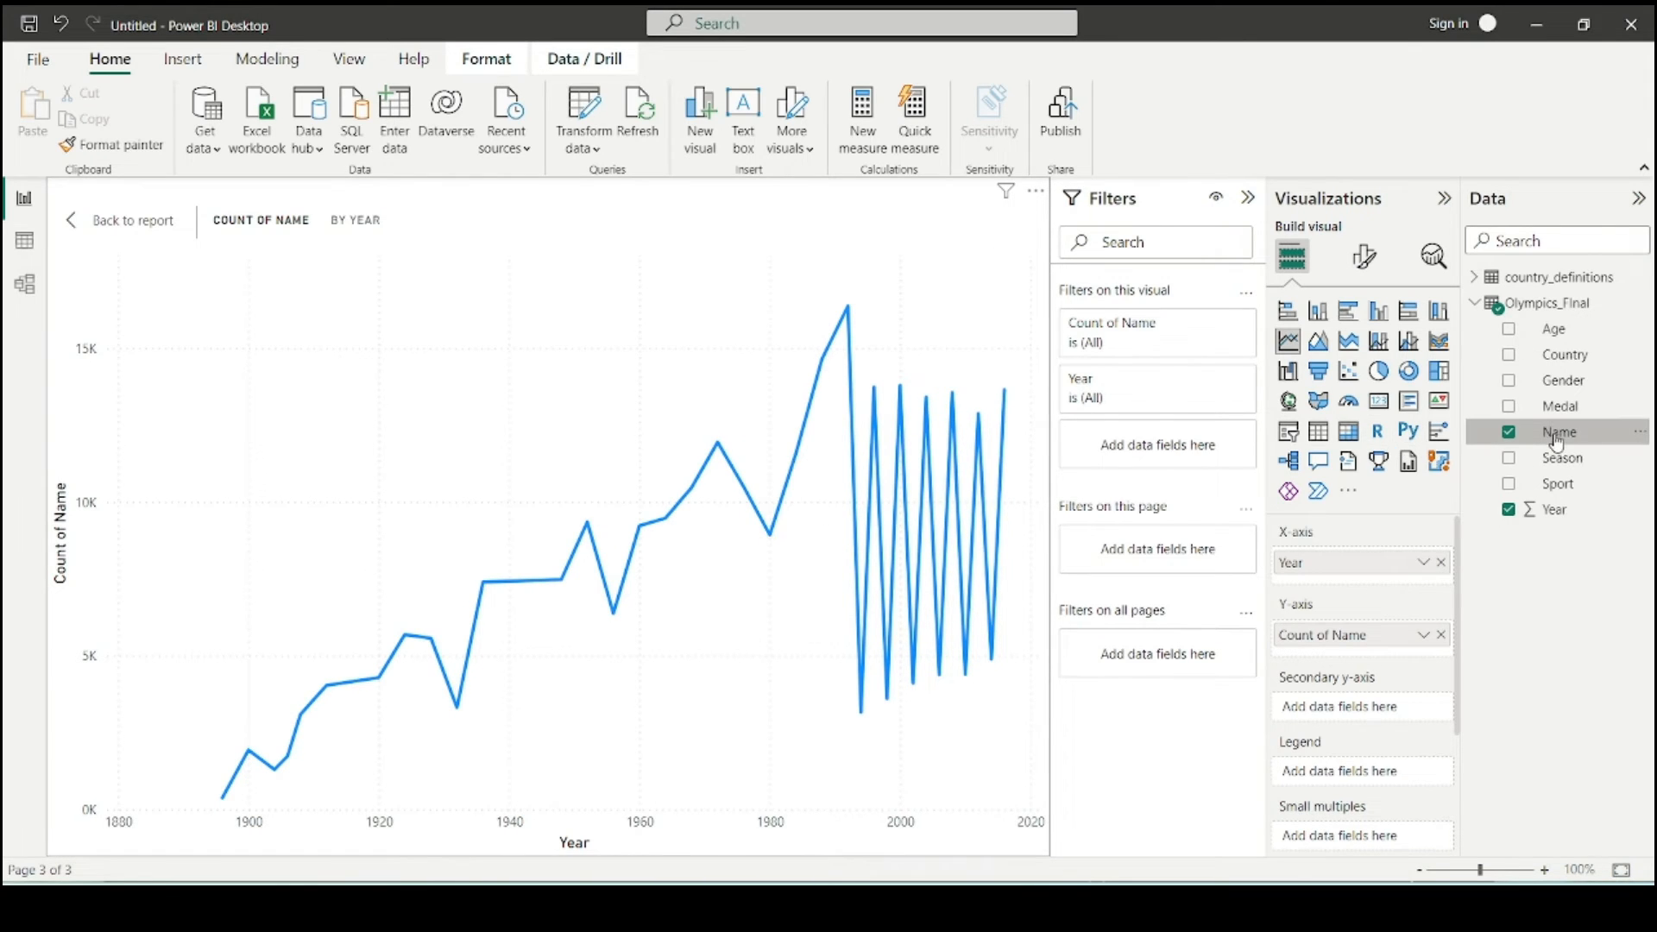
left_click_drag(1563, 381, 1363, 790)
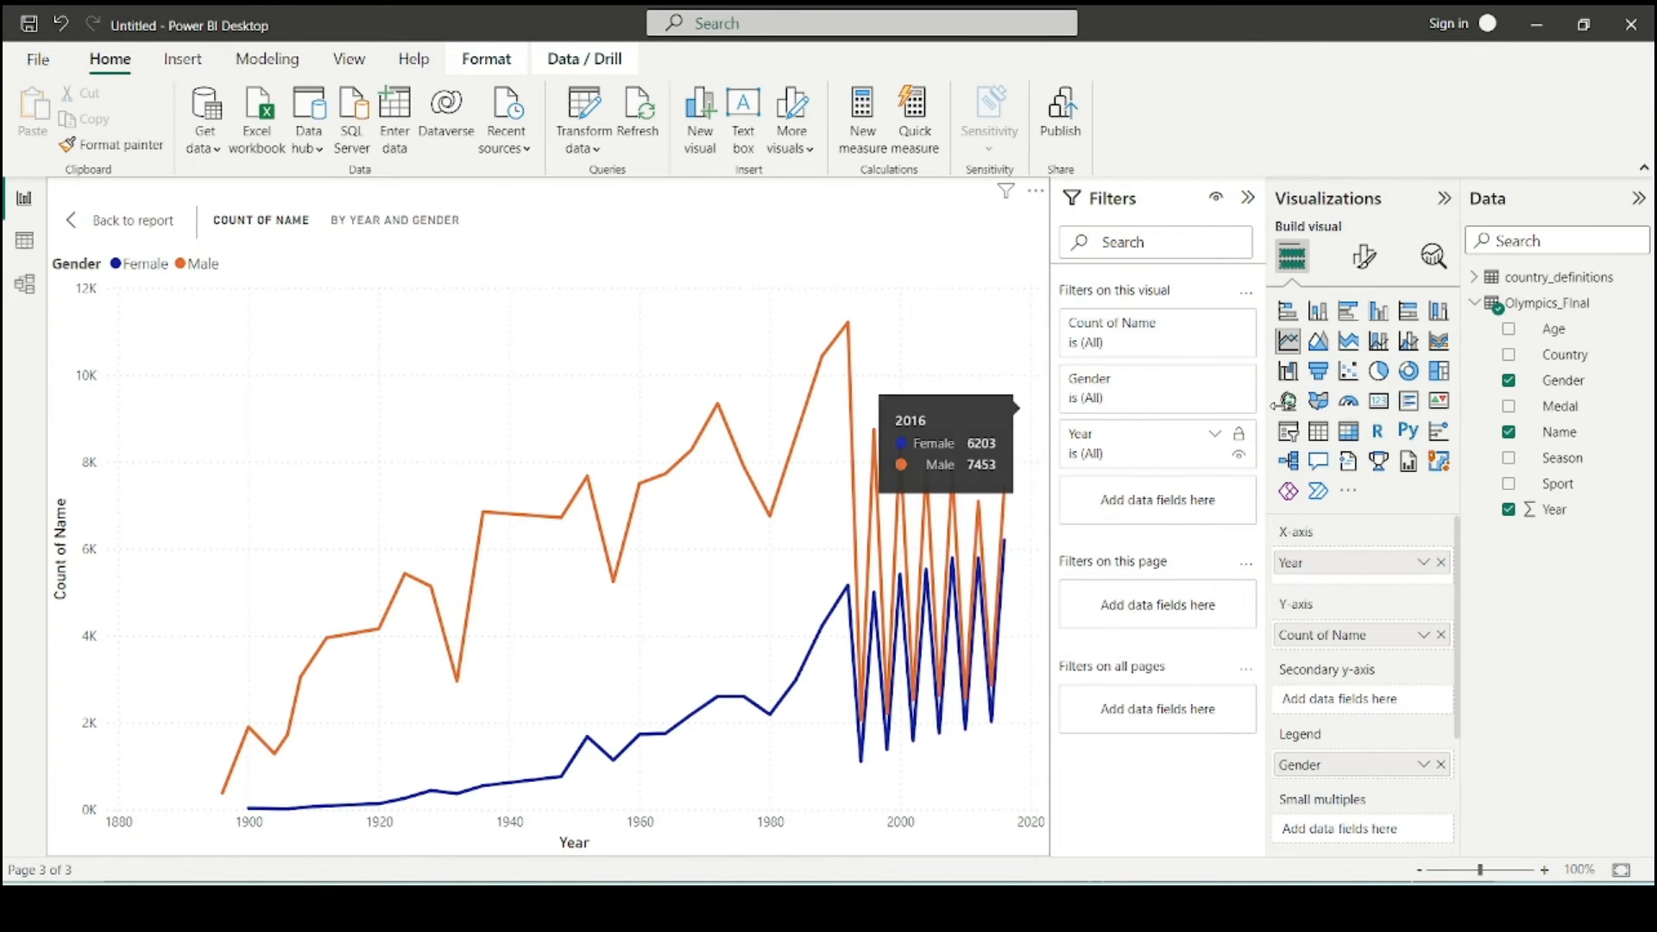
- Examine the line chart's visual and general formatting options, including its full title text
left_click(1365, 257)
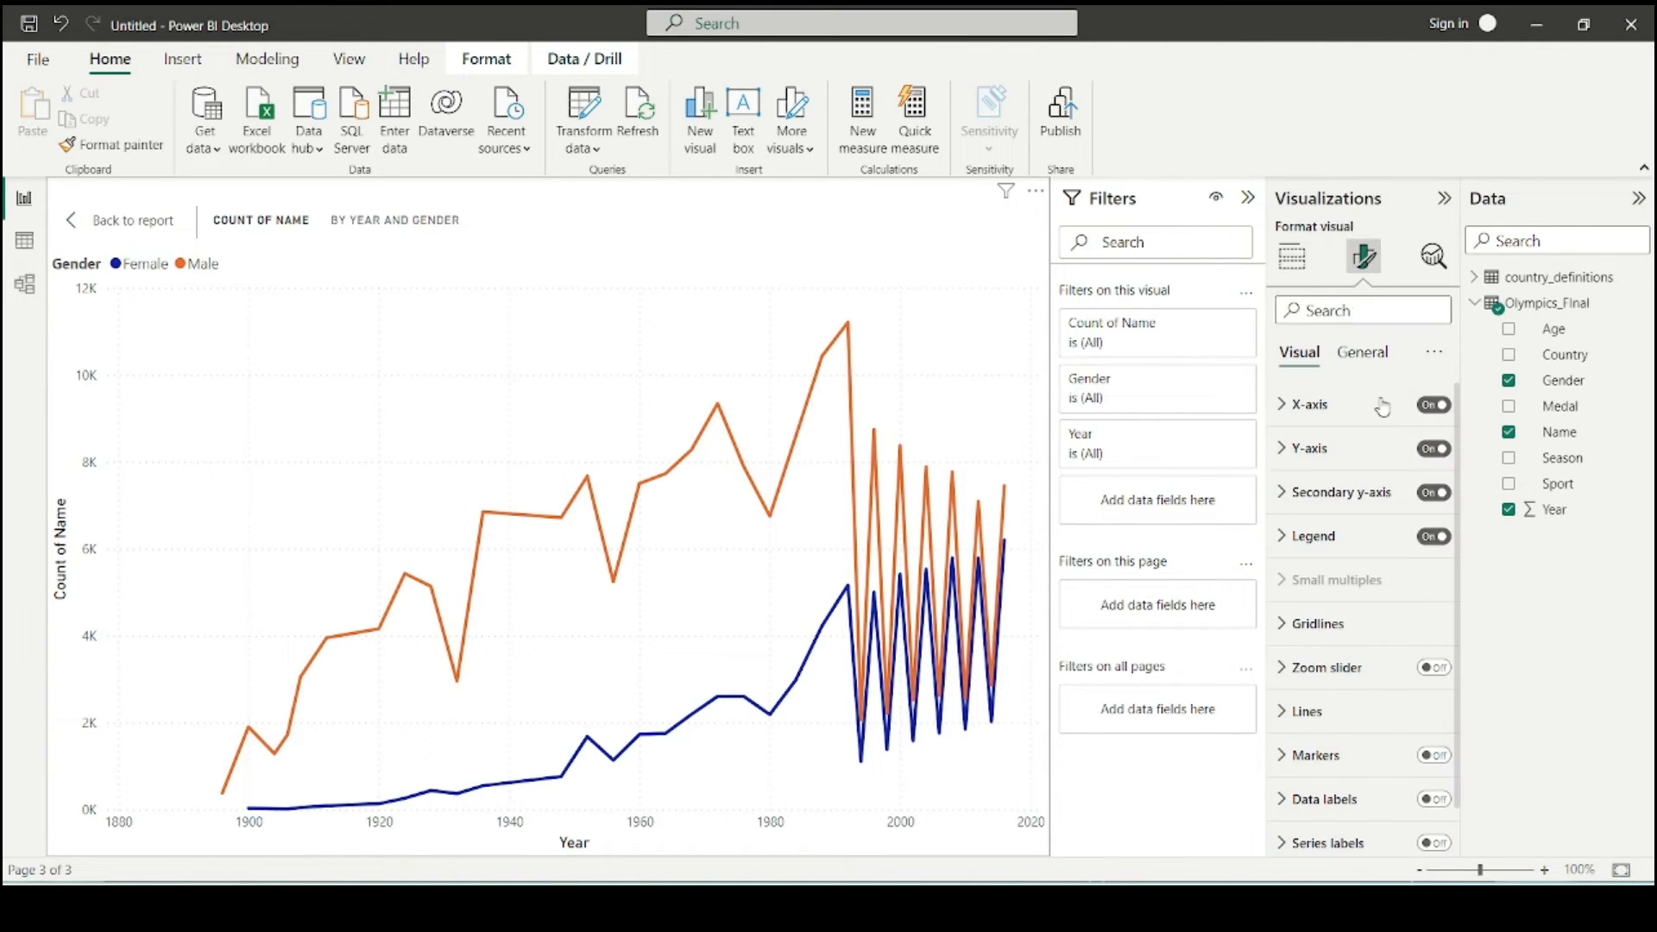
scroll(1280, 516, "down", 1)
scroll(1281, 516, "up", 1)
scroll(1281, 516, "down", 1)
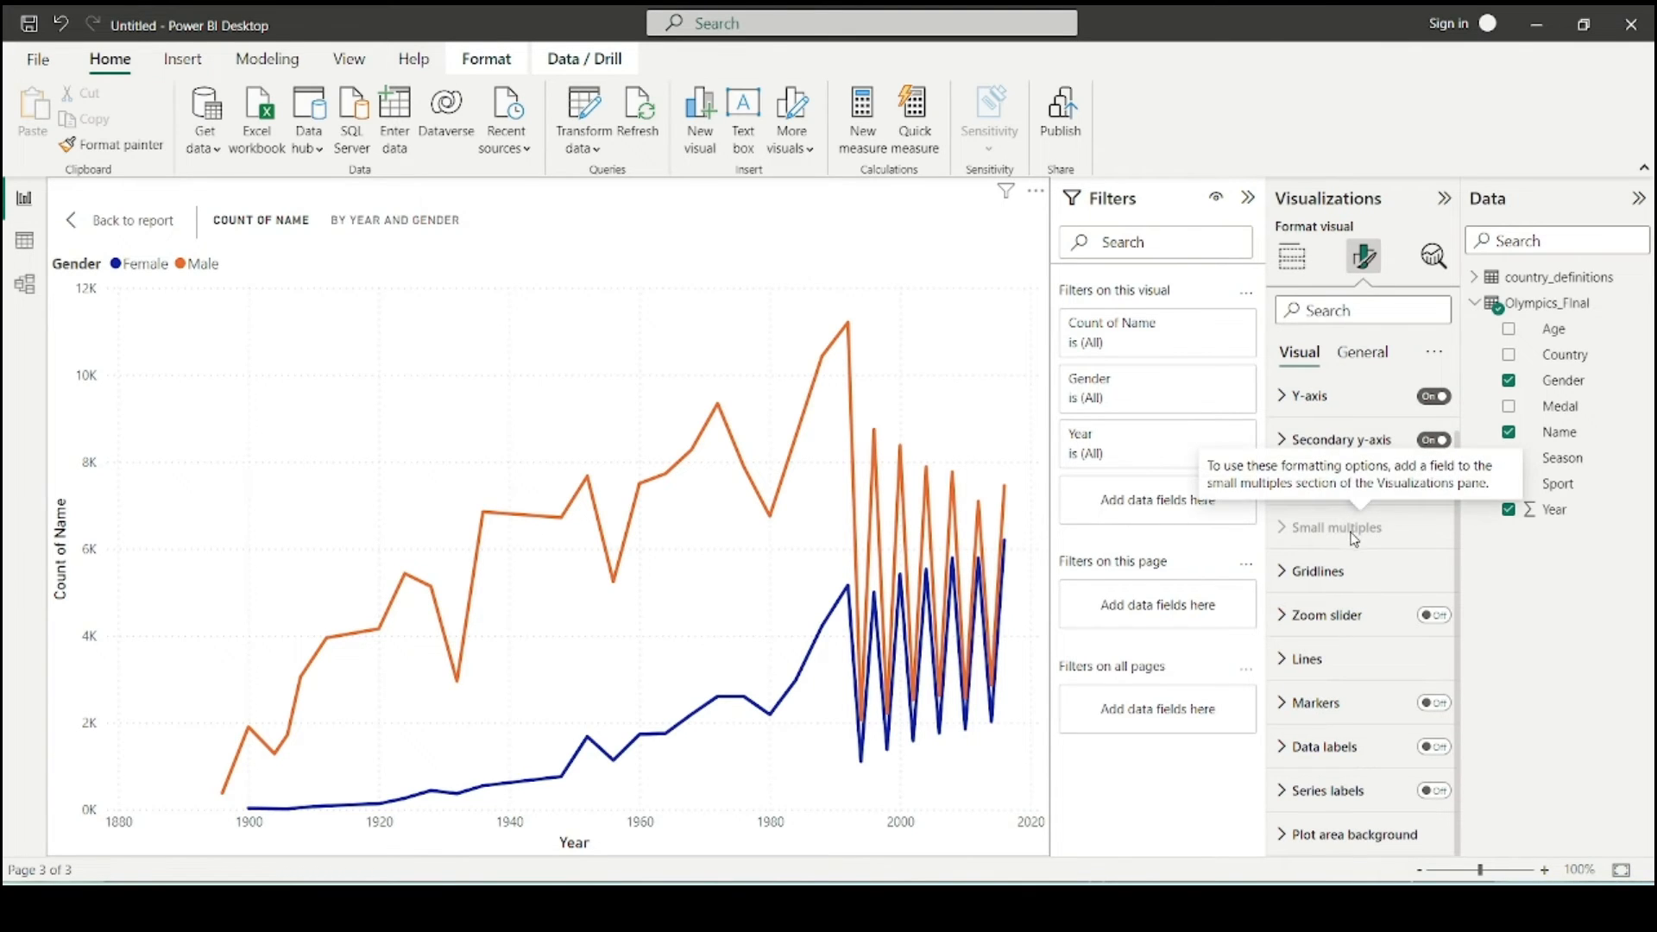
scroll(1355, 540, "up", 1)
left_click(1363, 352)
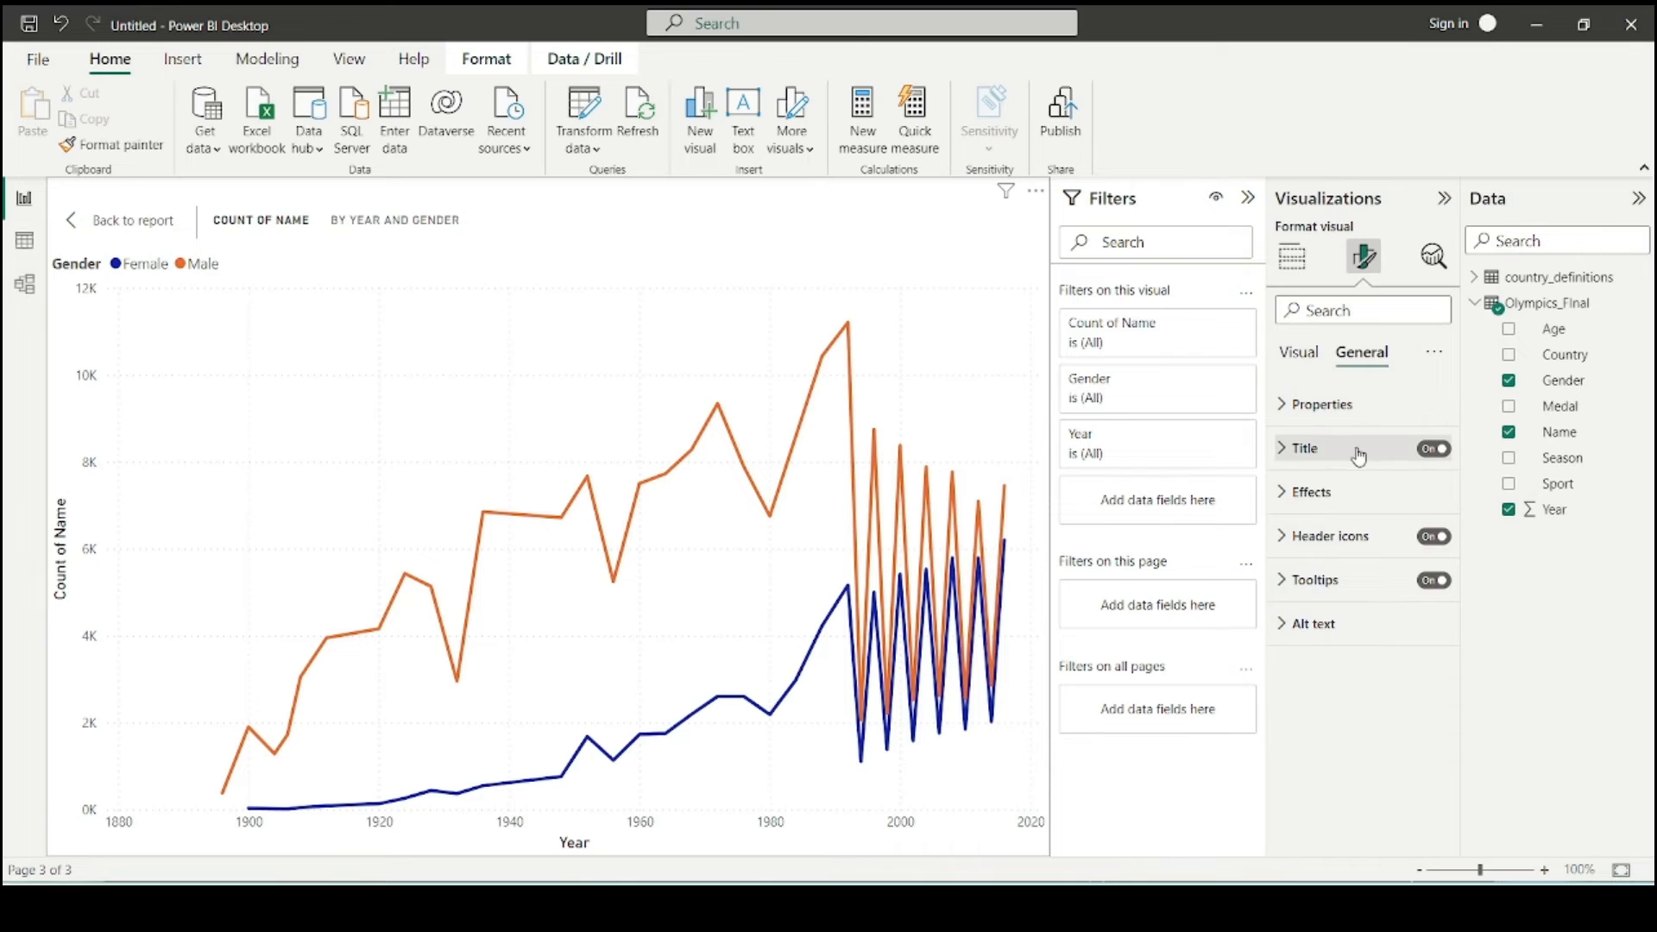
left_click(1359, 451)
triple_click(1355, 512)
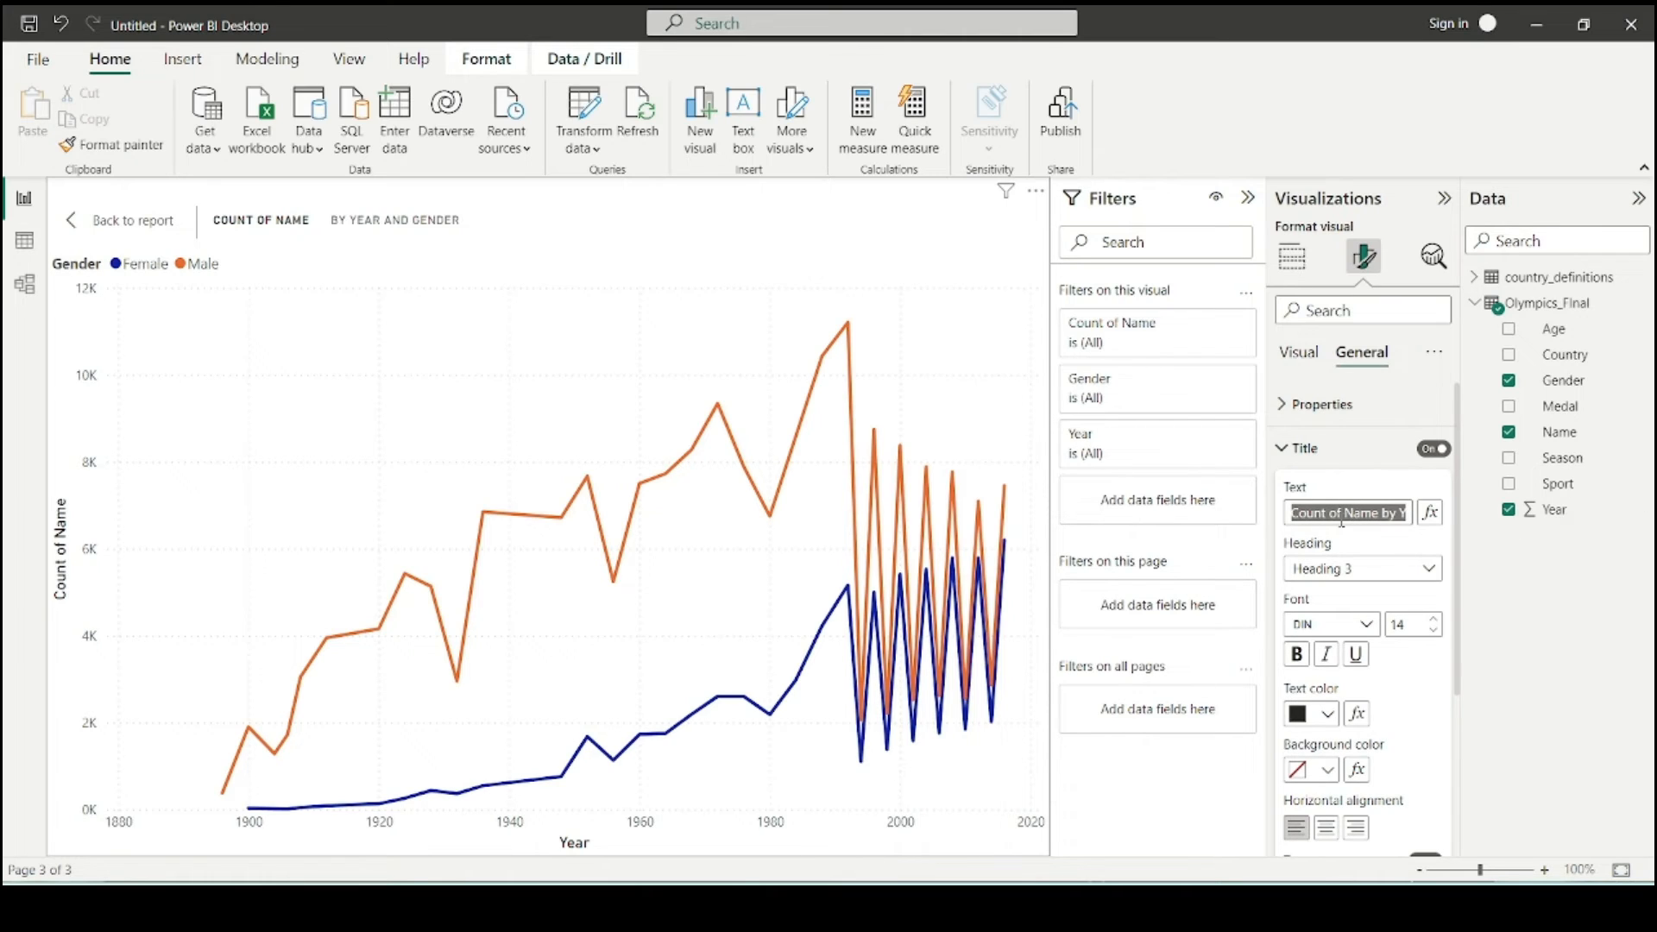
key("Right")
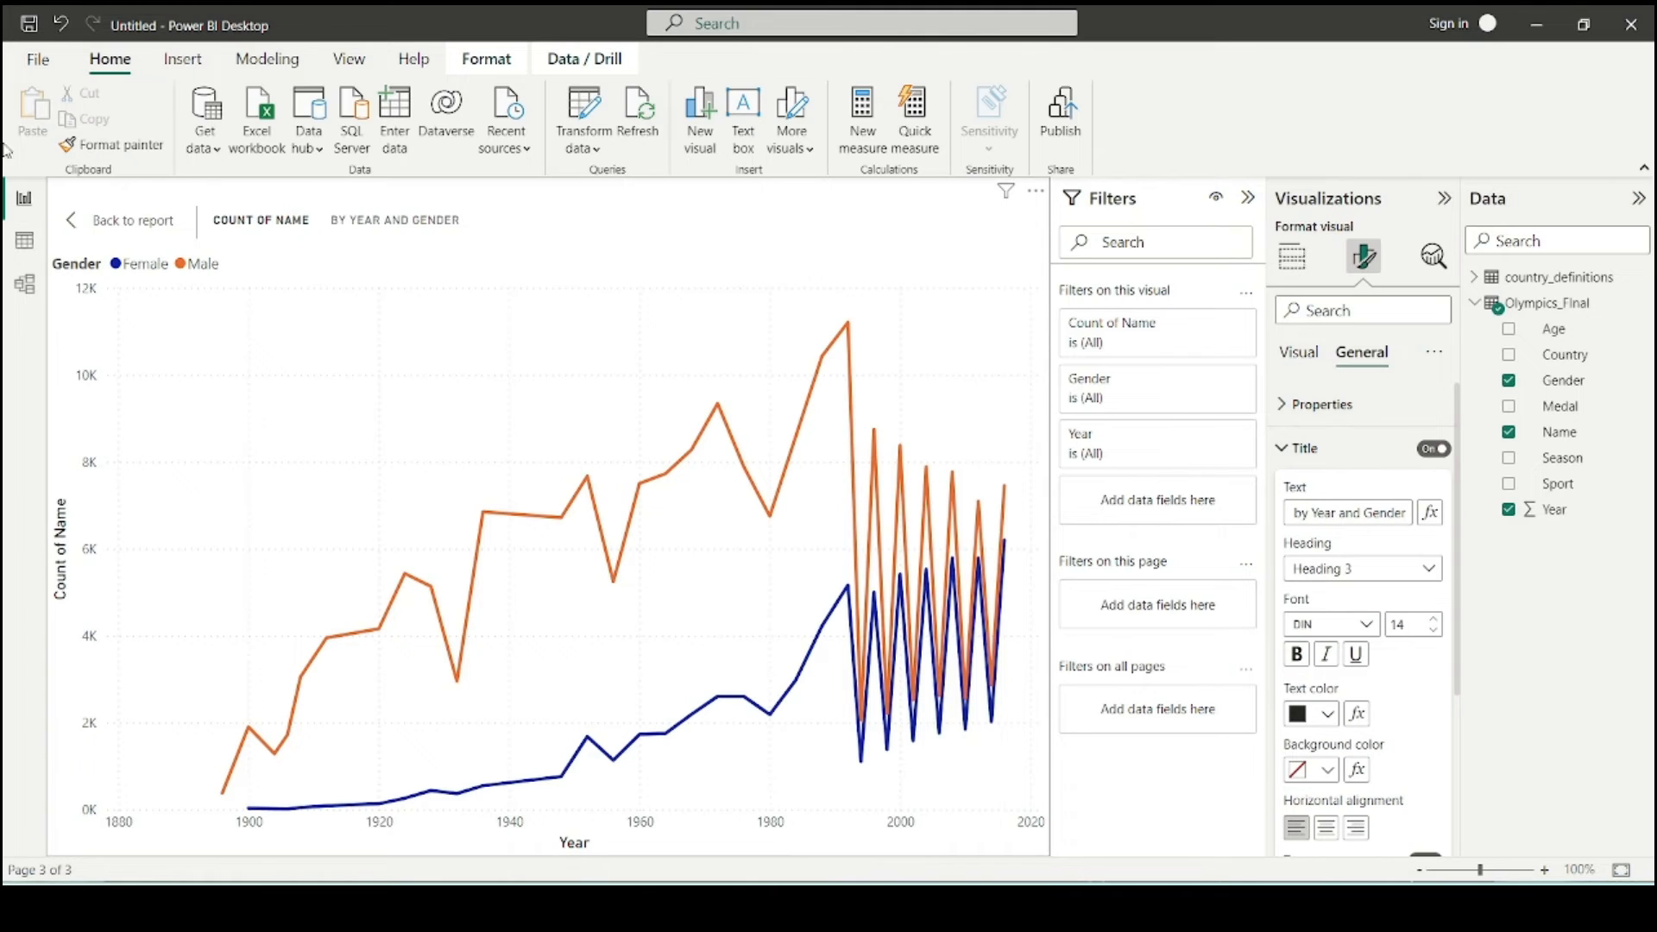
- Return to the report page and enlarge the line chart slightly on Page 3, extending it to the page's right edge
left_click(120, 221)
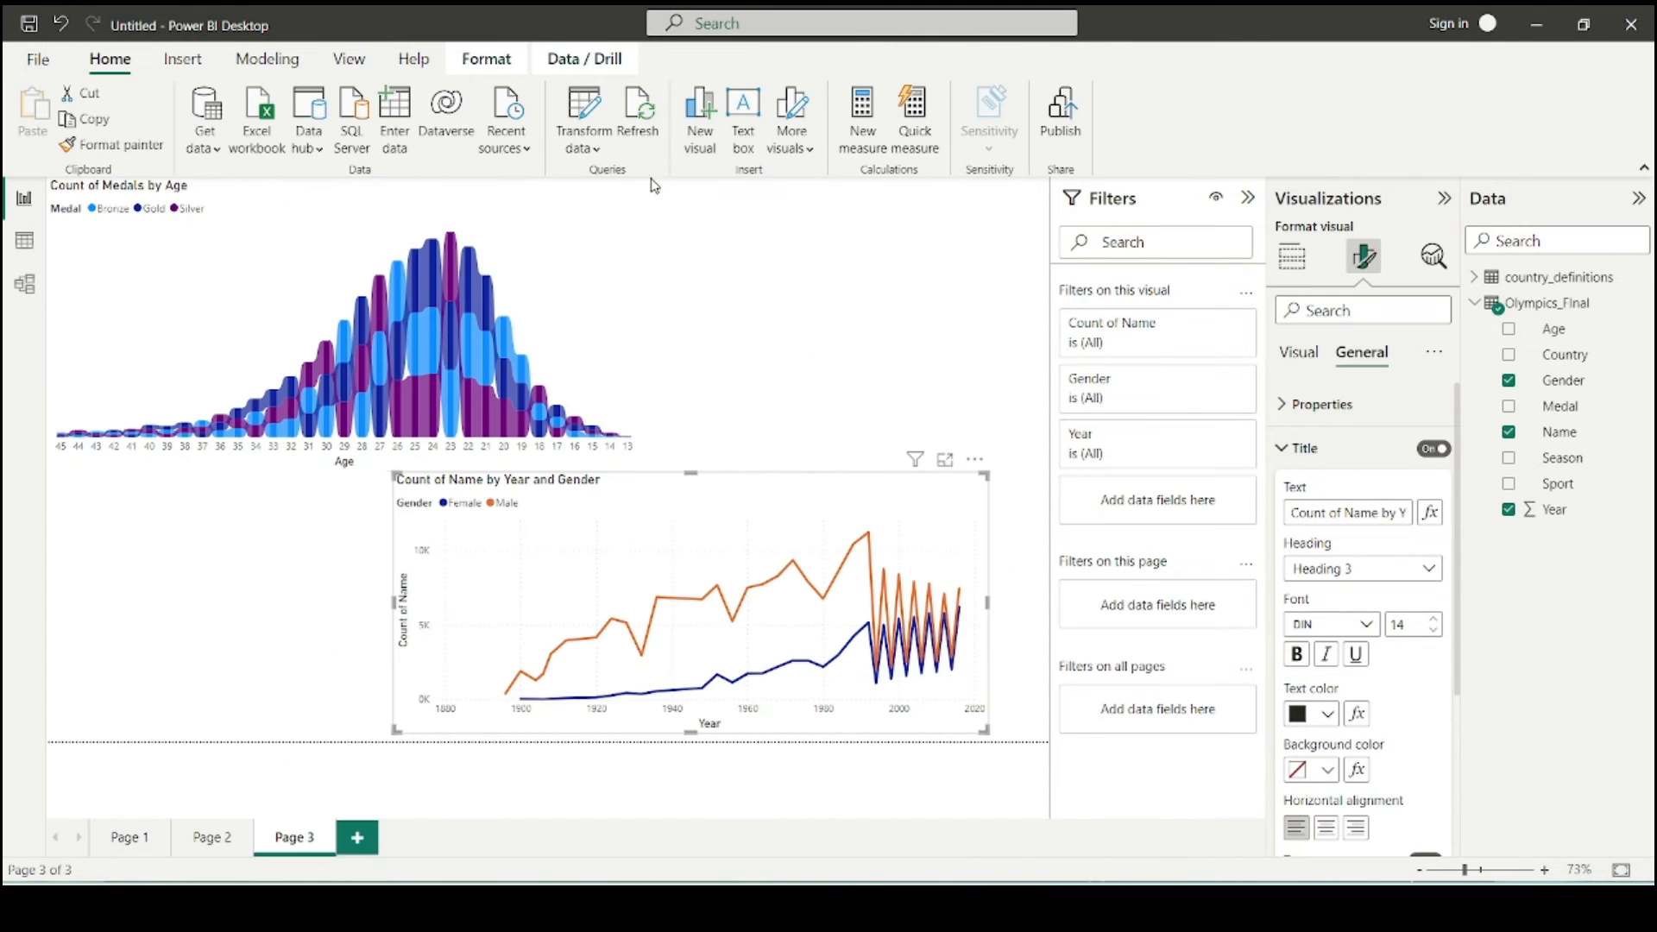
left_click(718, 312)
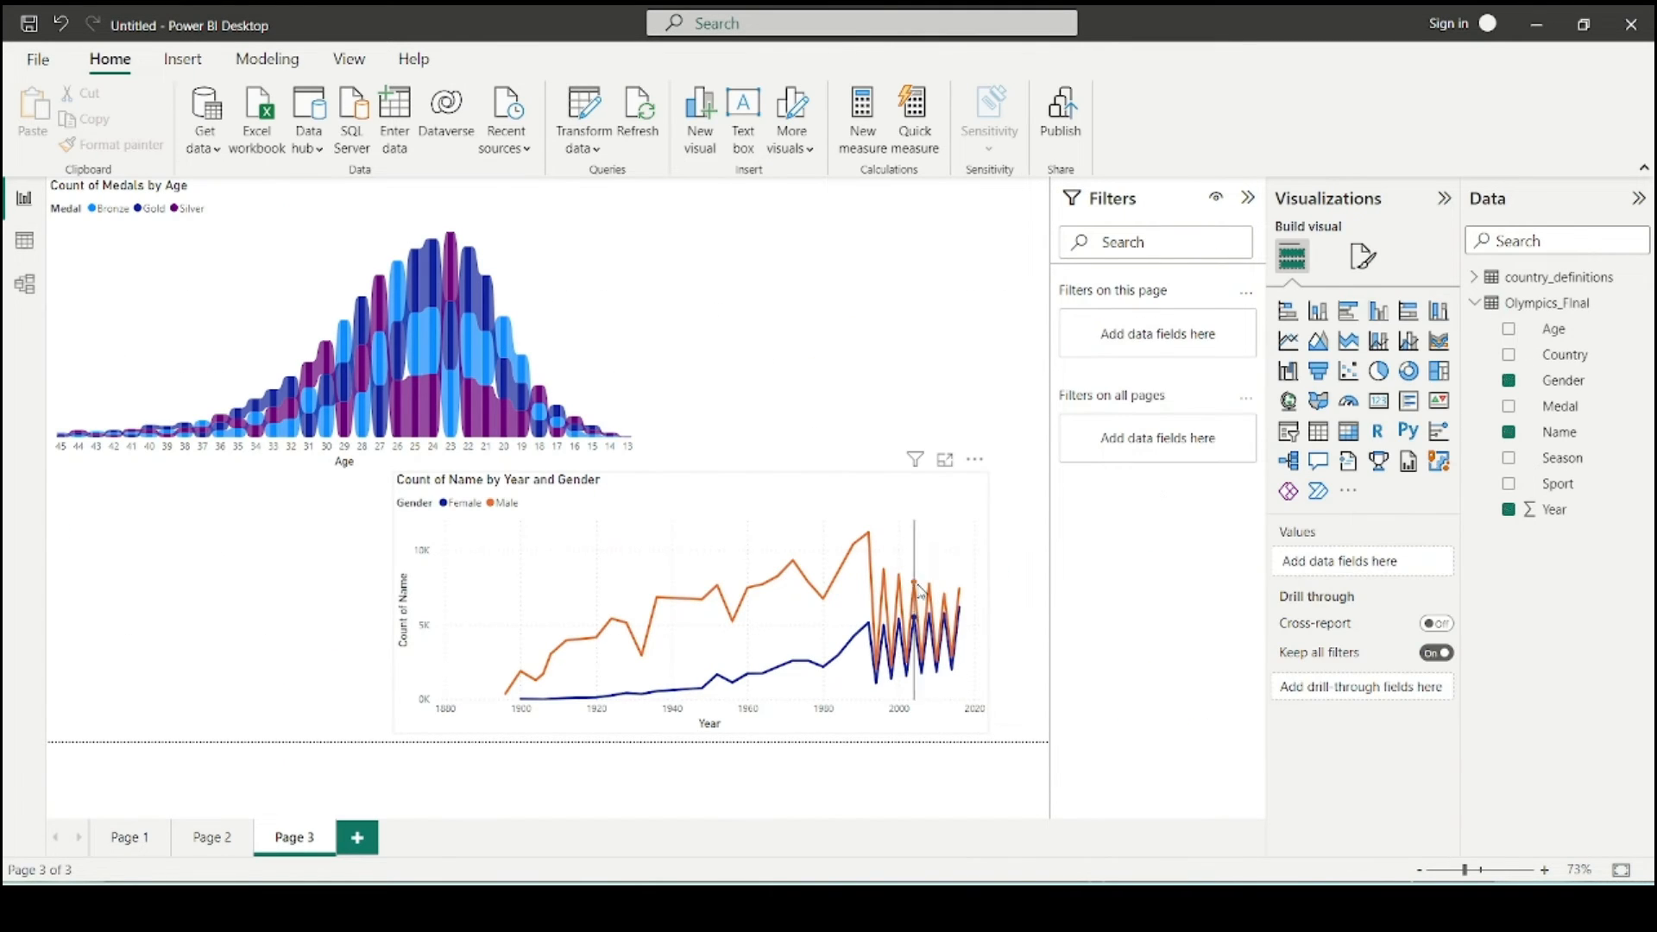
left_click(982, 495)
mouse_move(988, 472)
left_mouse_down()
mouse_move(949, 468)
mouse_move(1044, 472)
mouse_move(975, 475)
mouse_move(1017, 479)
left_mouse_up()
left_click(850, 410)
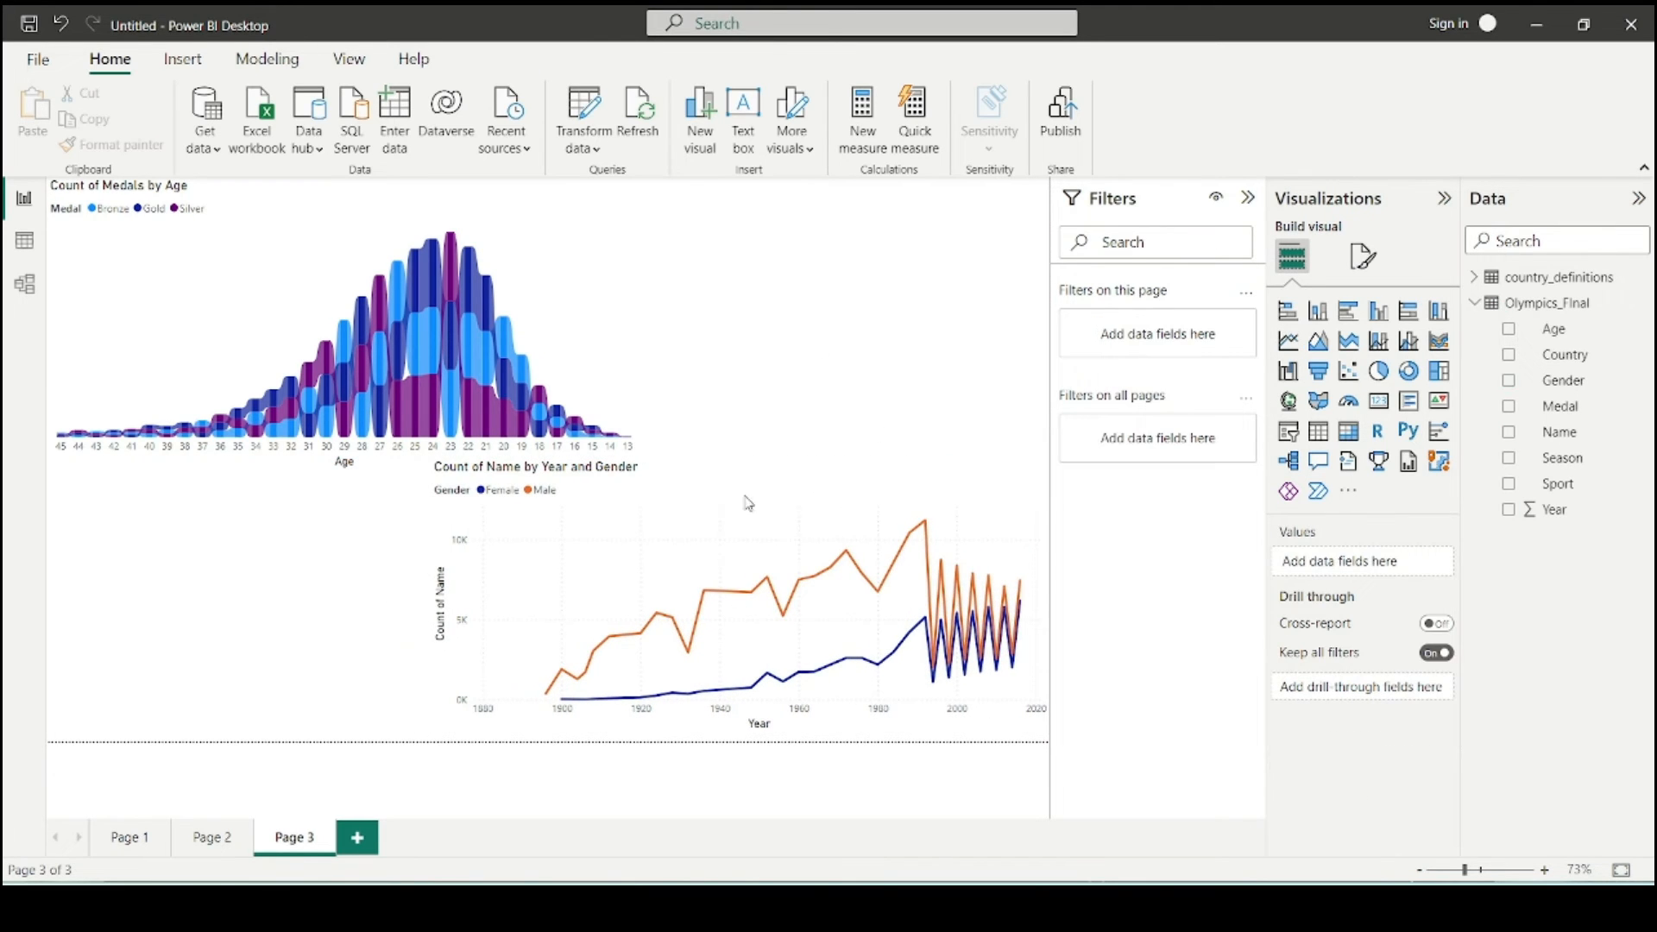
- Add a fourth page to the report and look through the charts on the existing pages
left_click(357, 838)
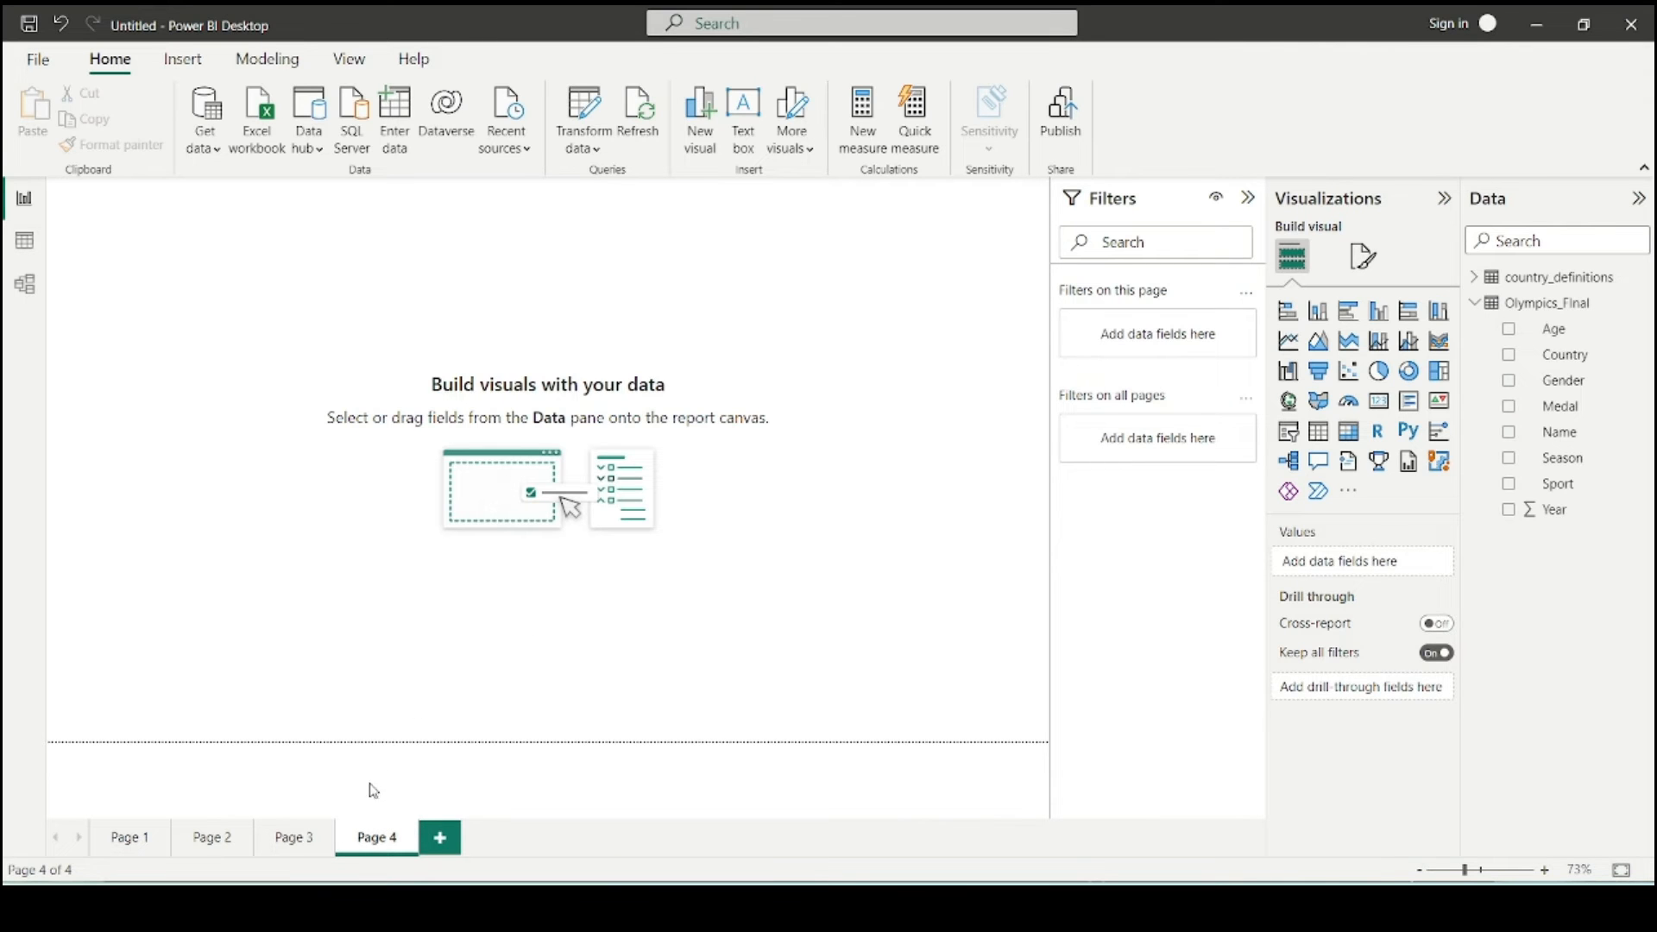
left_click(289, 837)
left_click(202, 841)
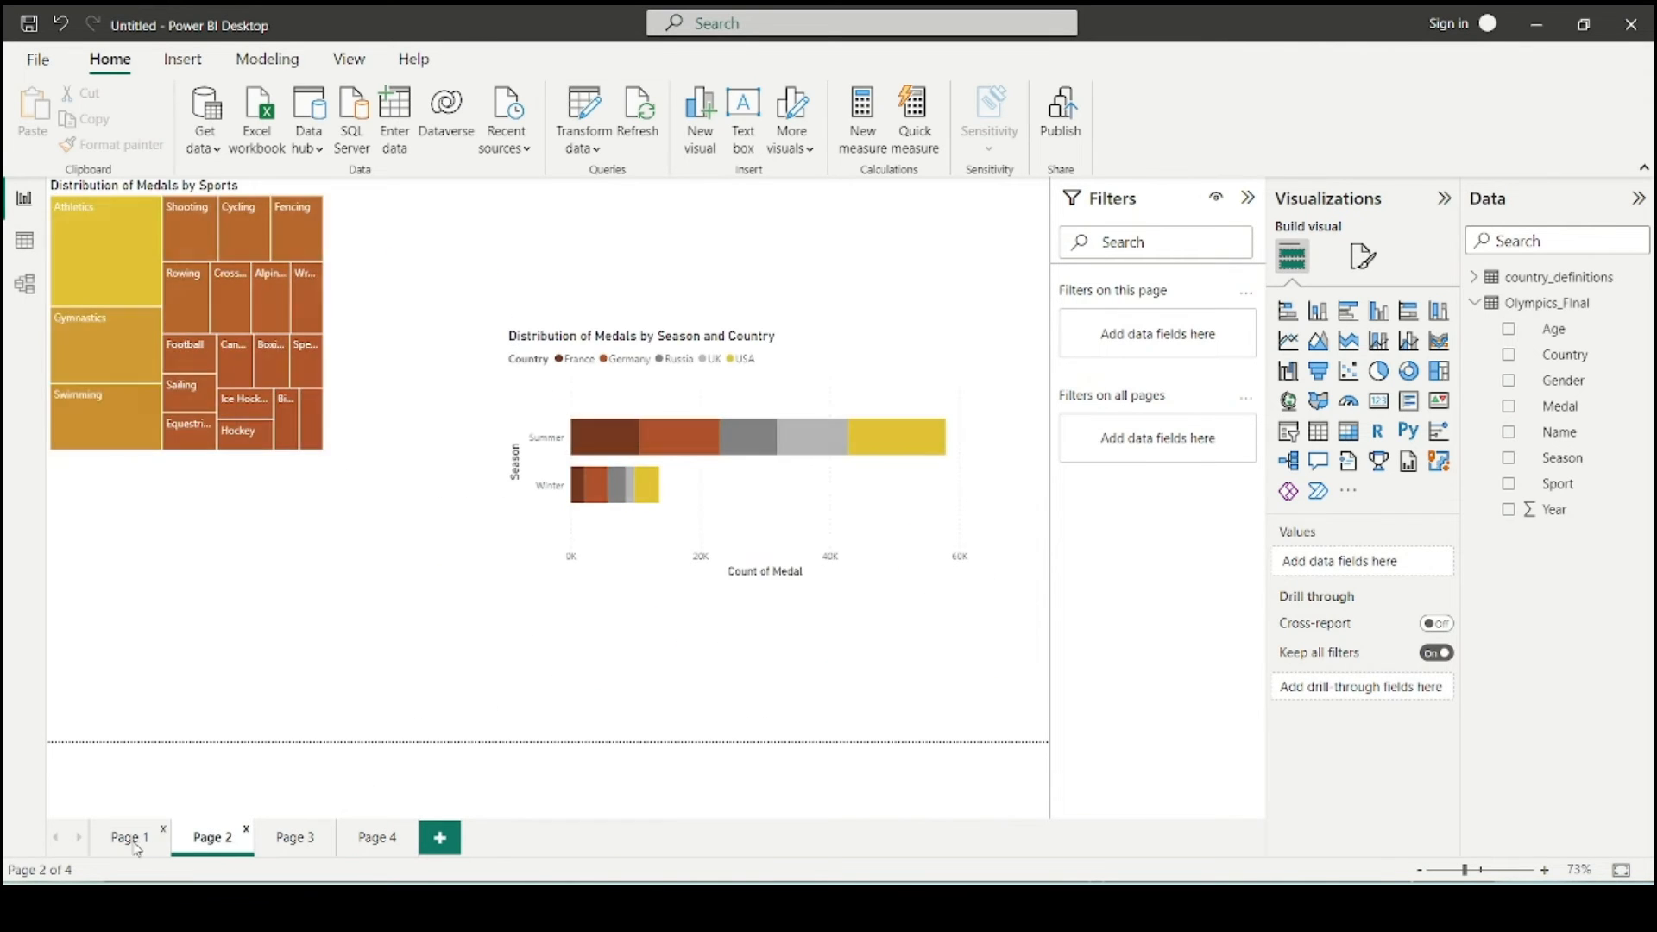
left_click(131, 841)
left_click(196, 843)
left_click(289, 838)
left_click(373, 839)
left_click(295, 842)
left_click(213, 844)
left_click(130, 841)
left_click(376, 842)
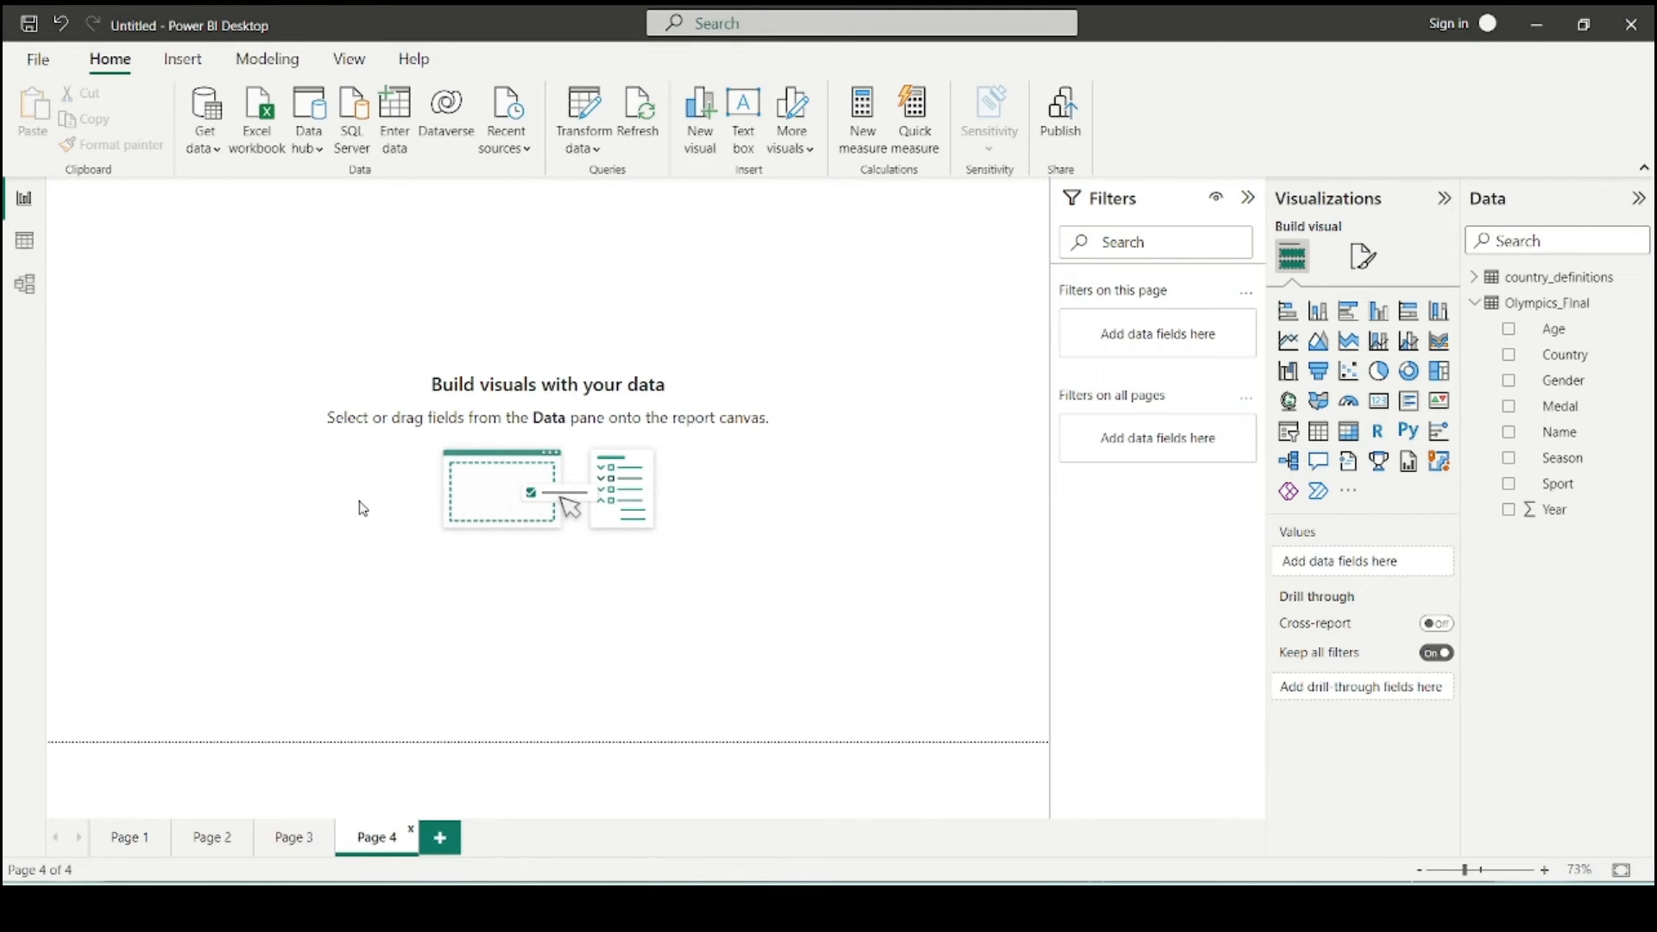
- On Page 3, move the line chart to the left edge, directly below the ribbon chart
left_click(290, 838)
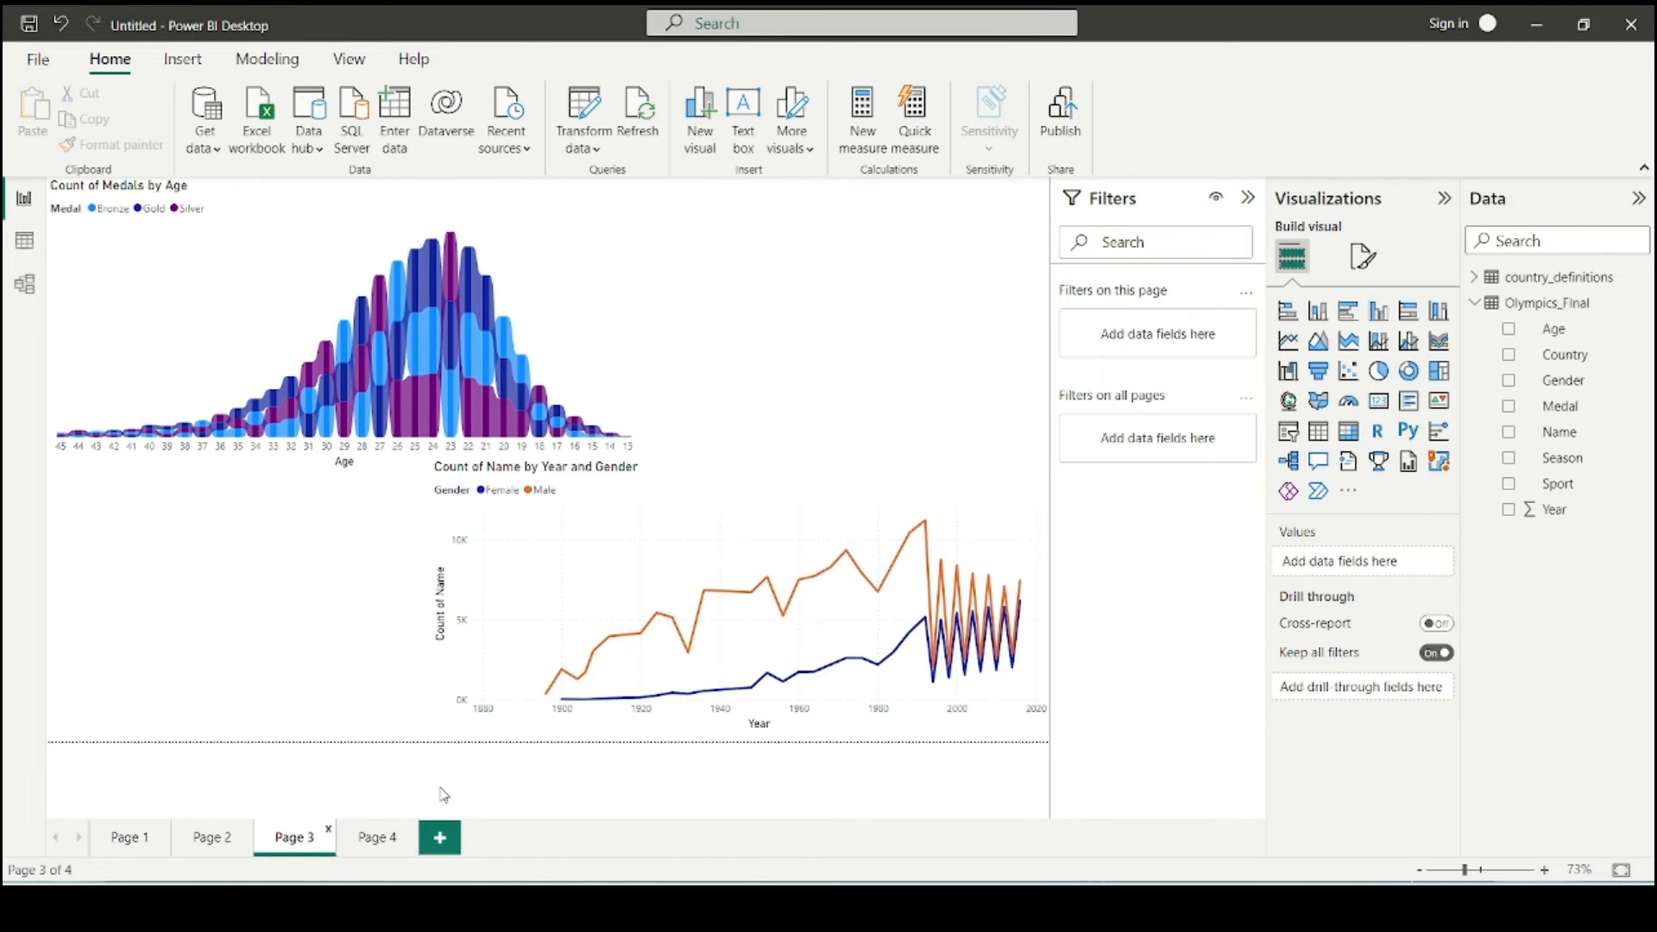
left_click_drag(735, 533, 337, 524)
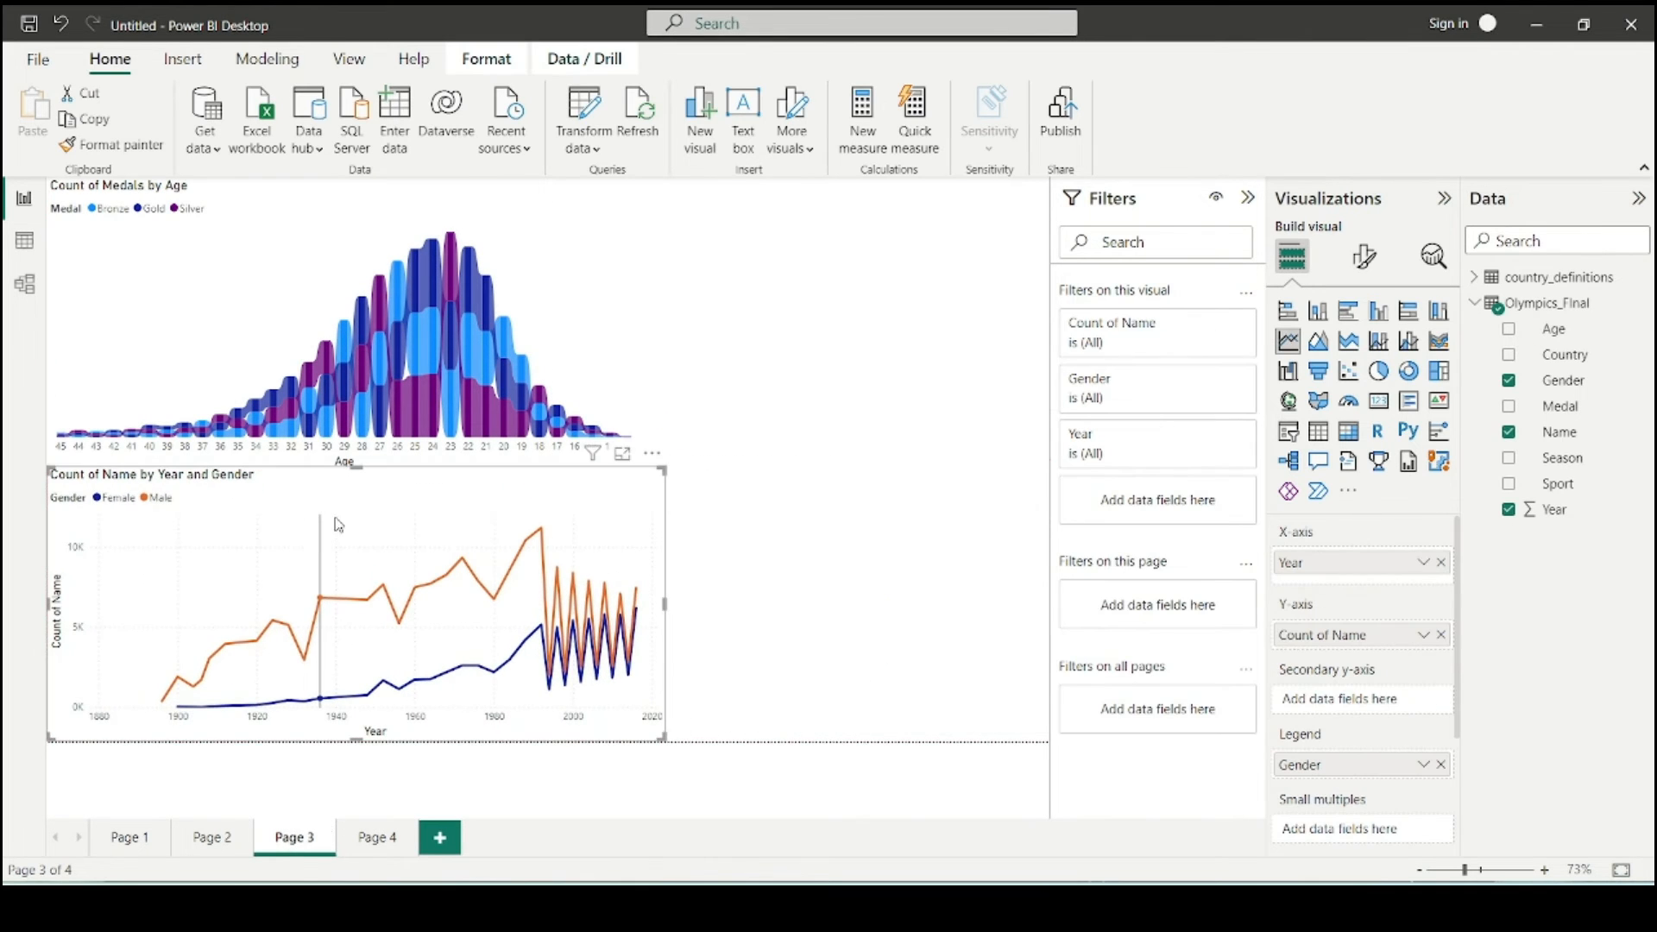
left_click(810, 445)
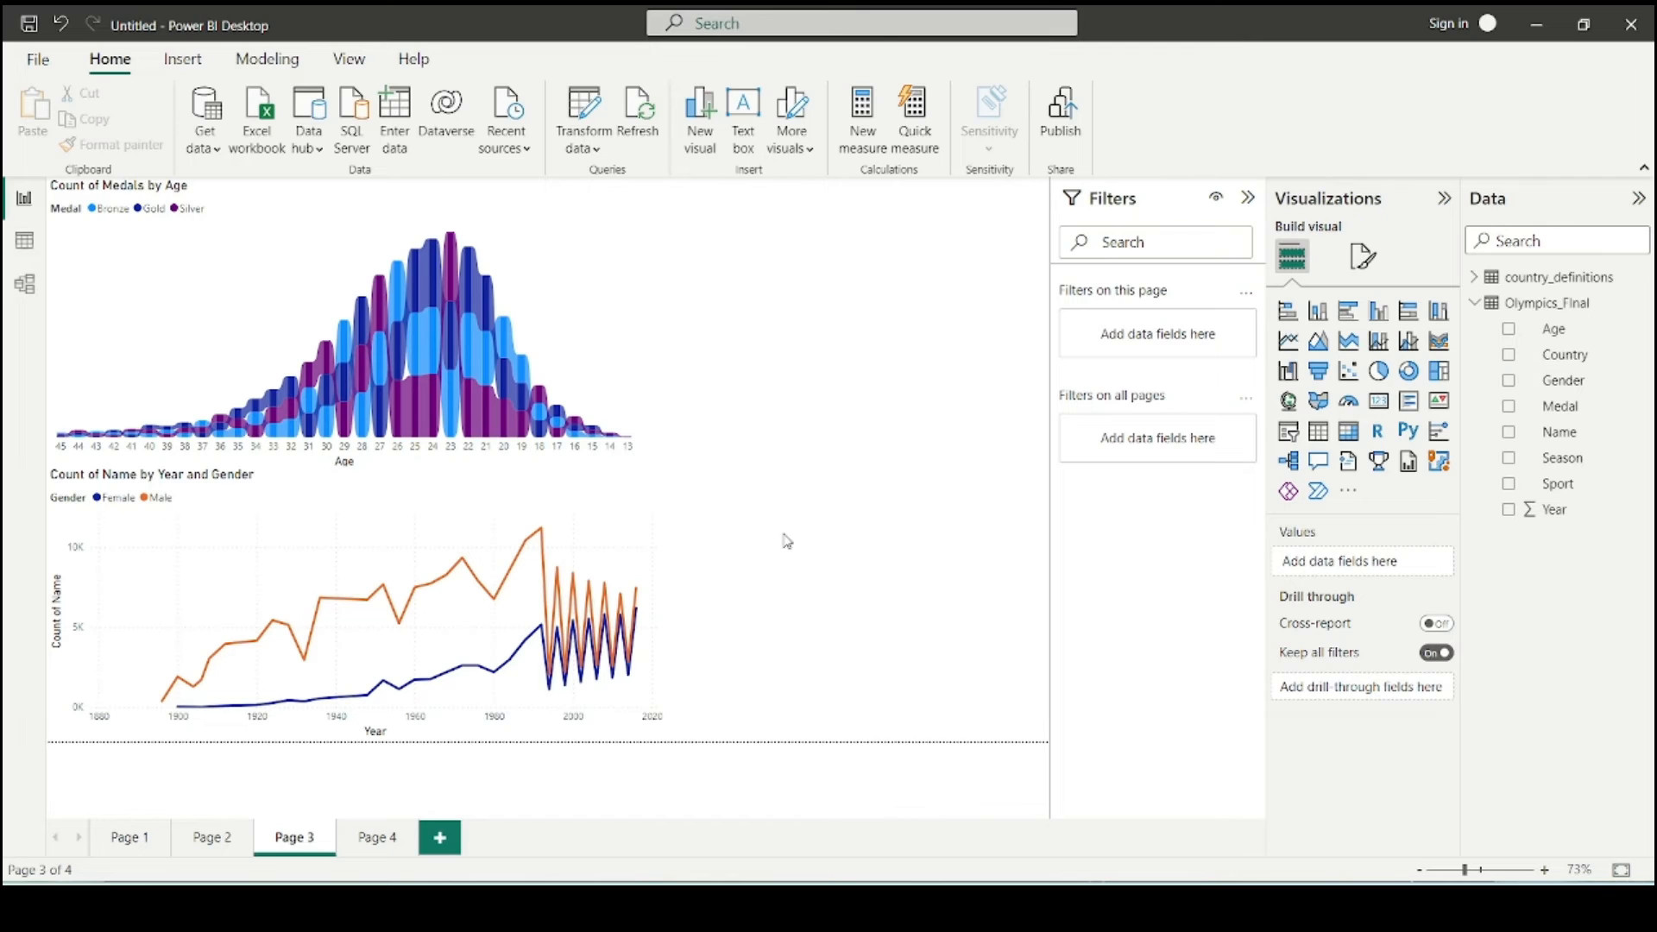
- Insert a card visual beside the ribbon chart on Page 3 and place a copy of it below
left_click(1377, 402)
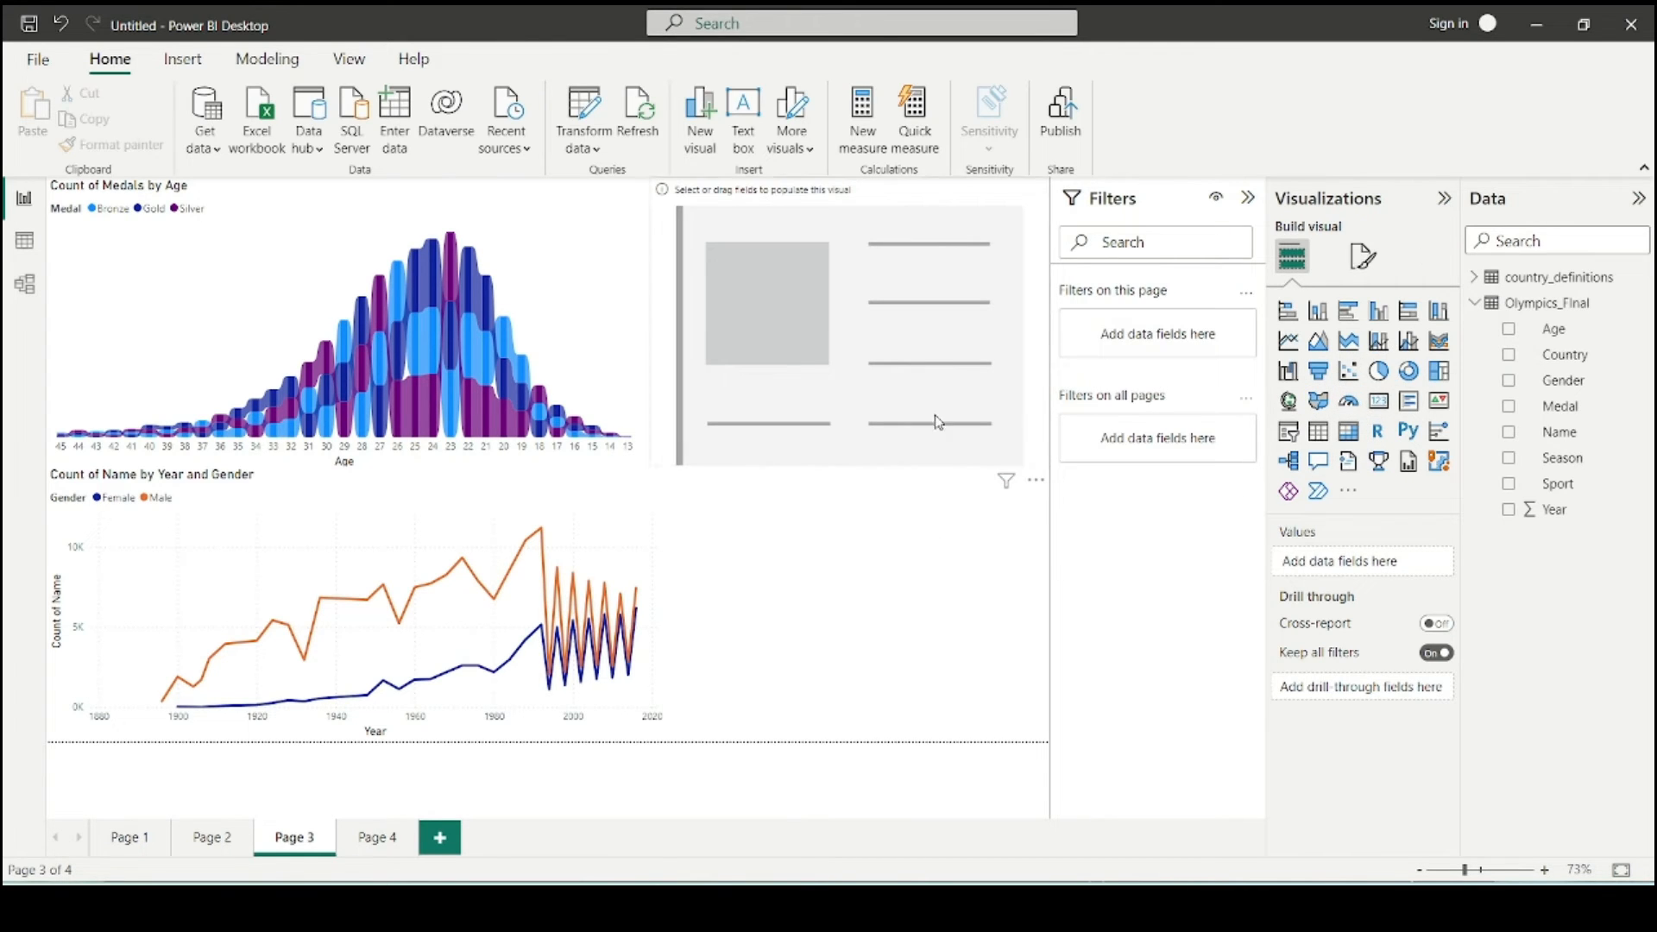
key("ctrl+c")
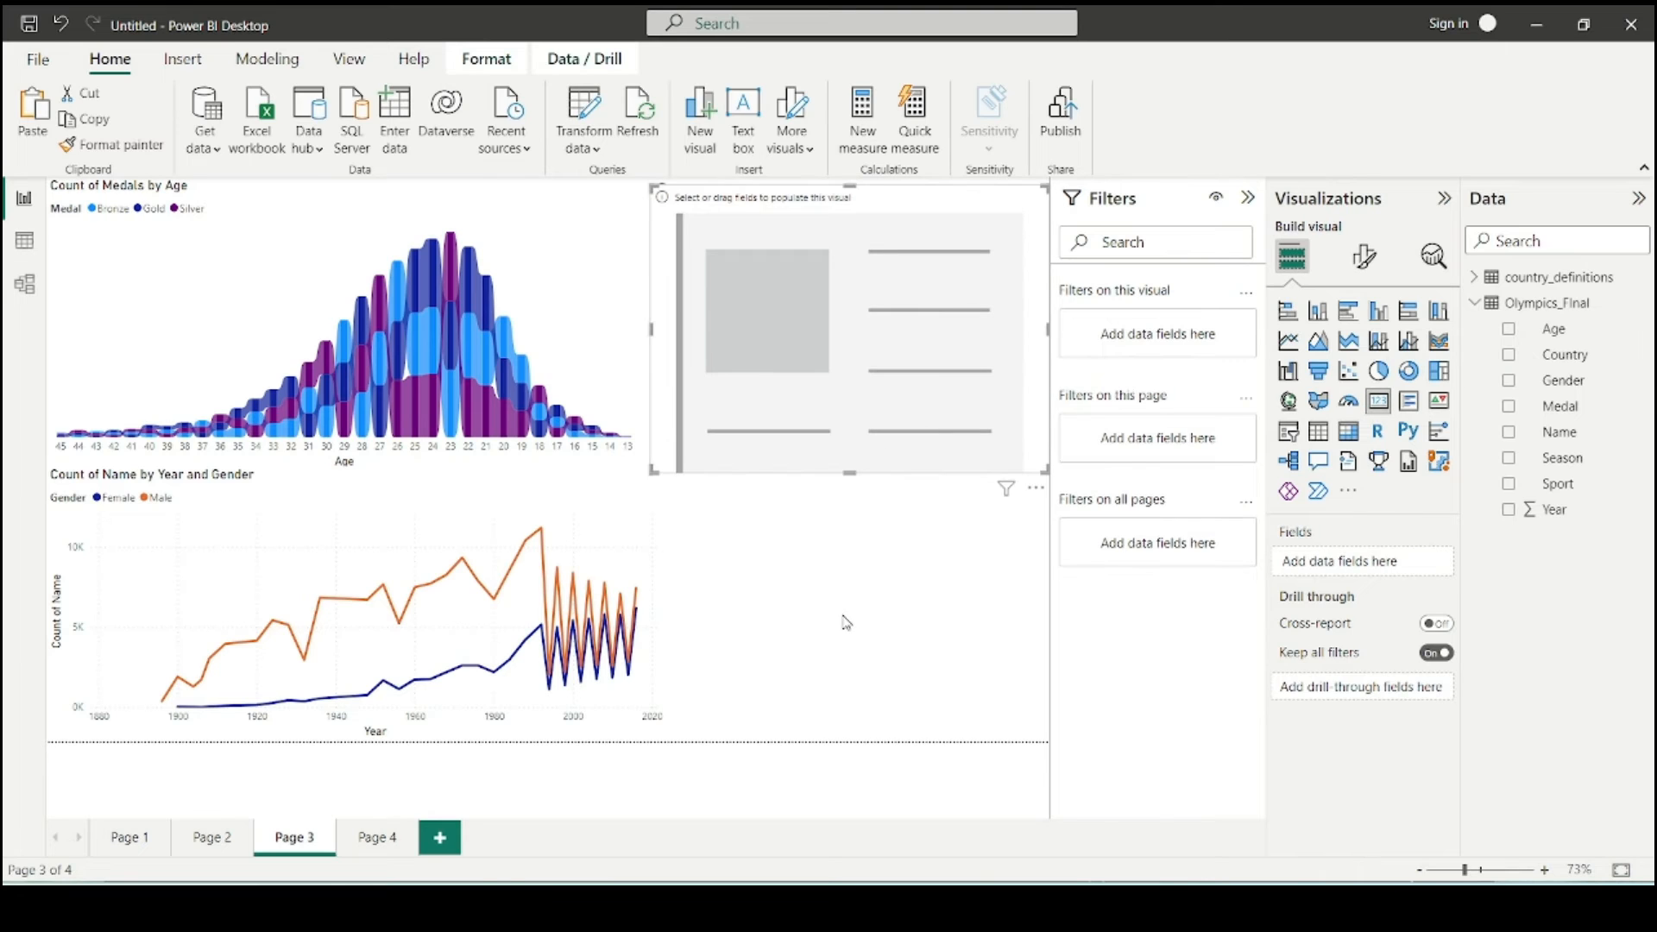
key("ctrl+v")
- Assign the Sport field to the upper card and check its filter options
left_click(891, 316)
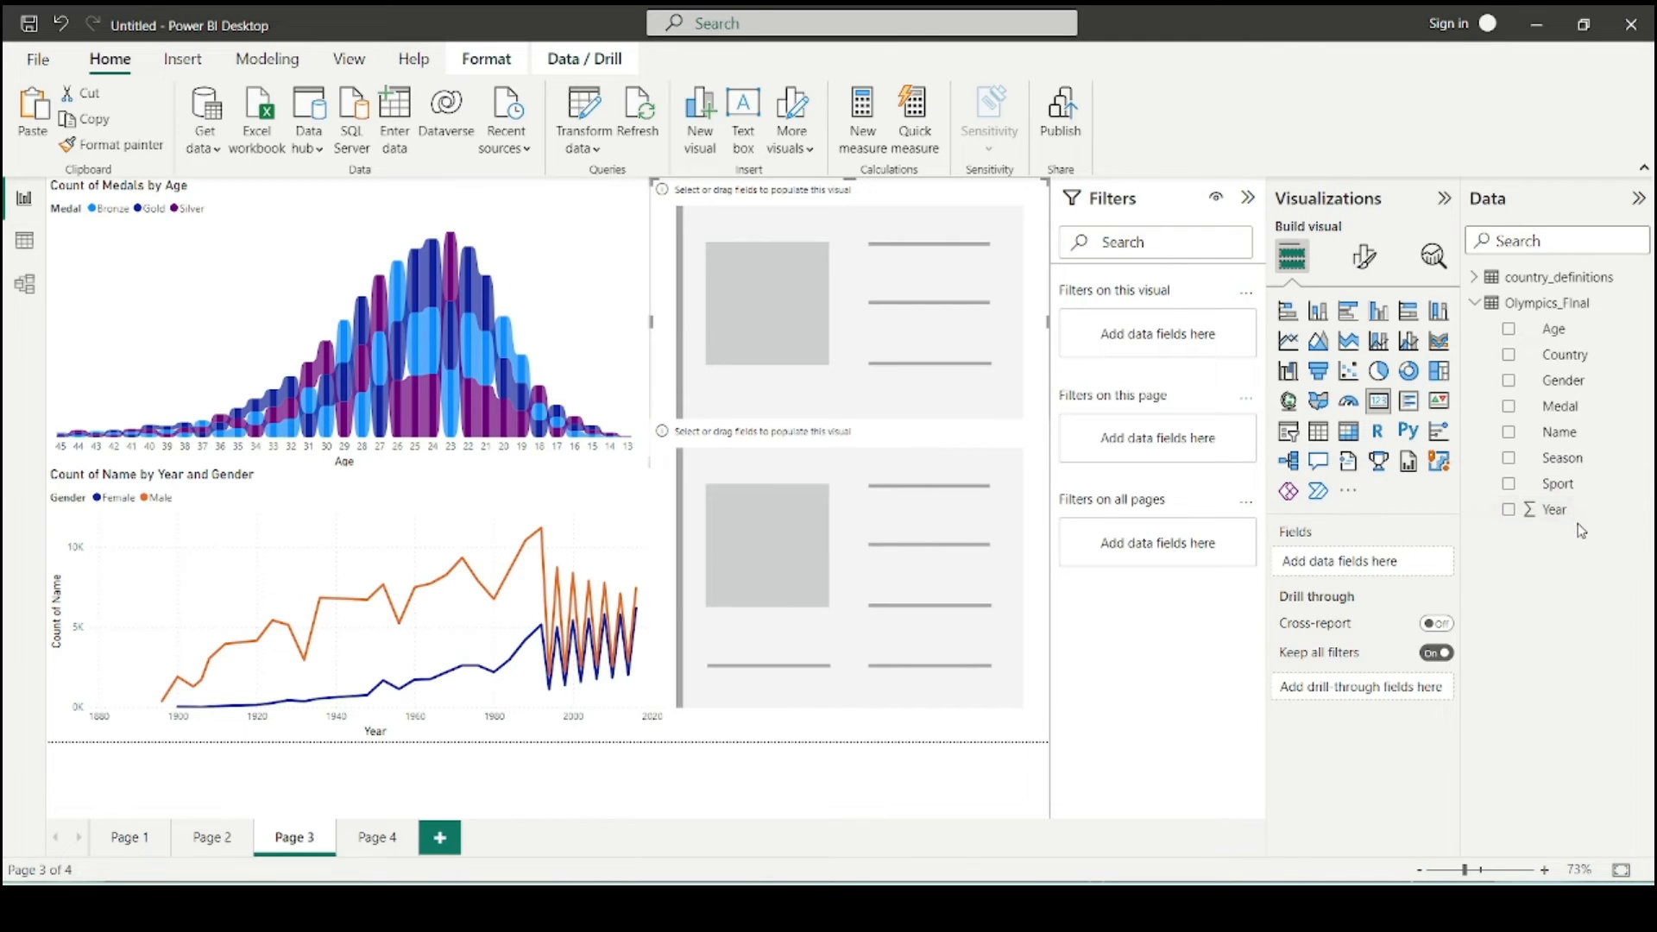
left_click_drag(1558, 484, 1380, 563)
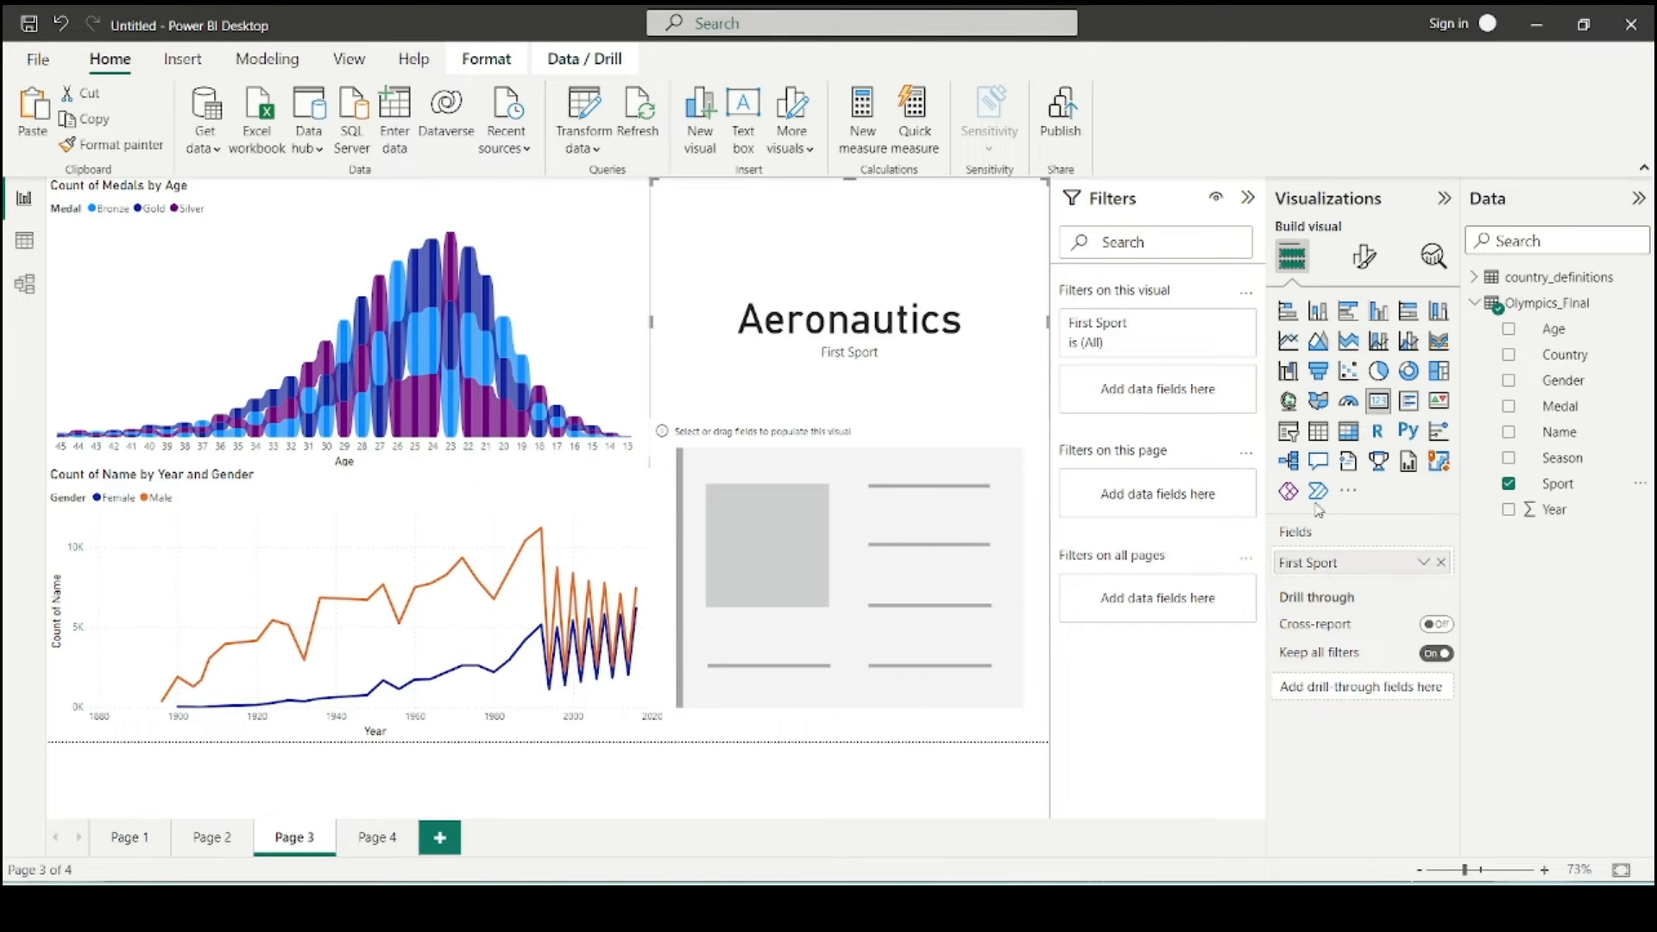
left_click(1215, 323)
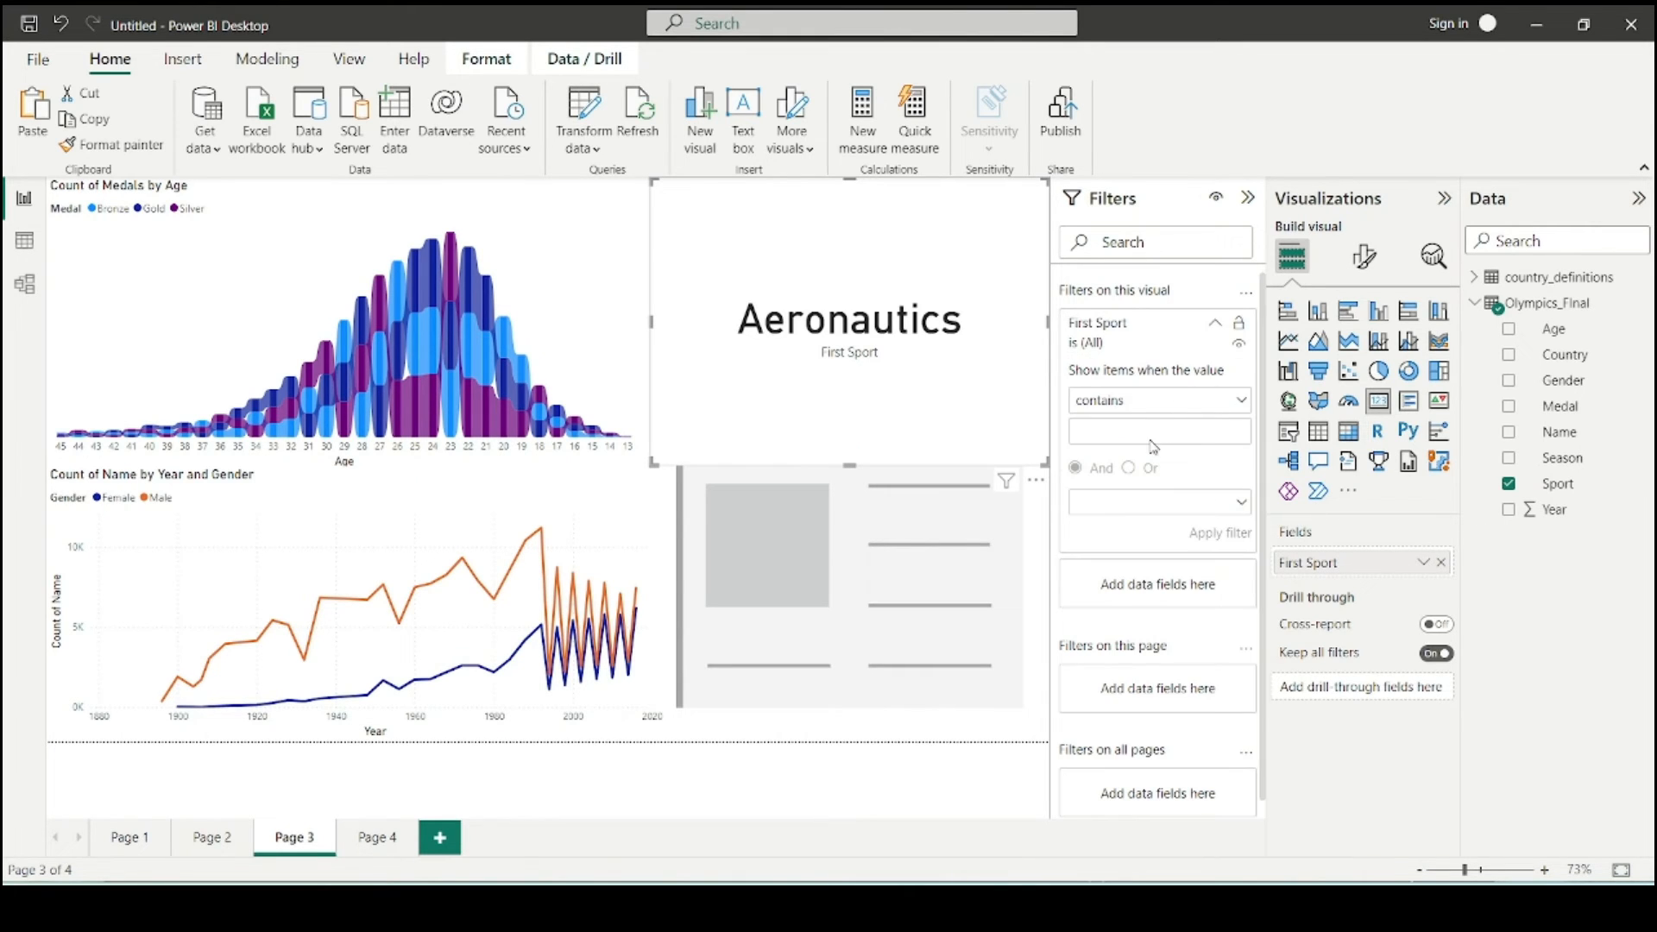
left_click(1211, 324)
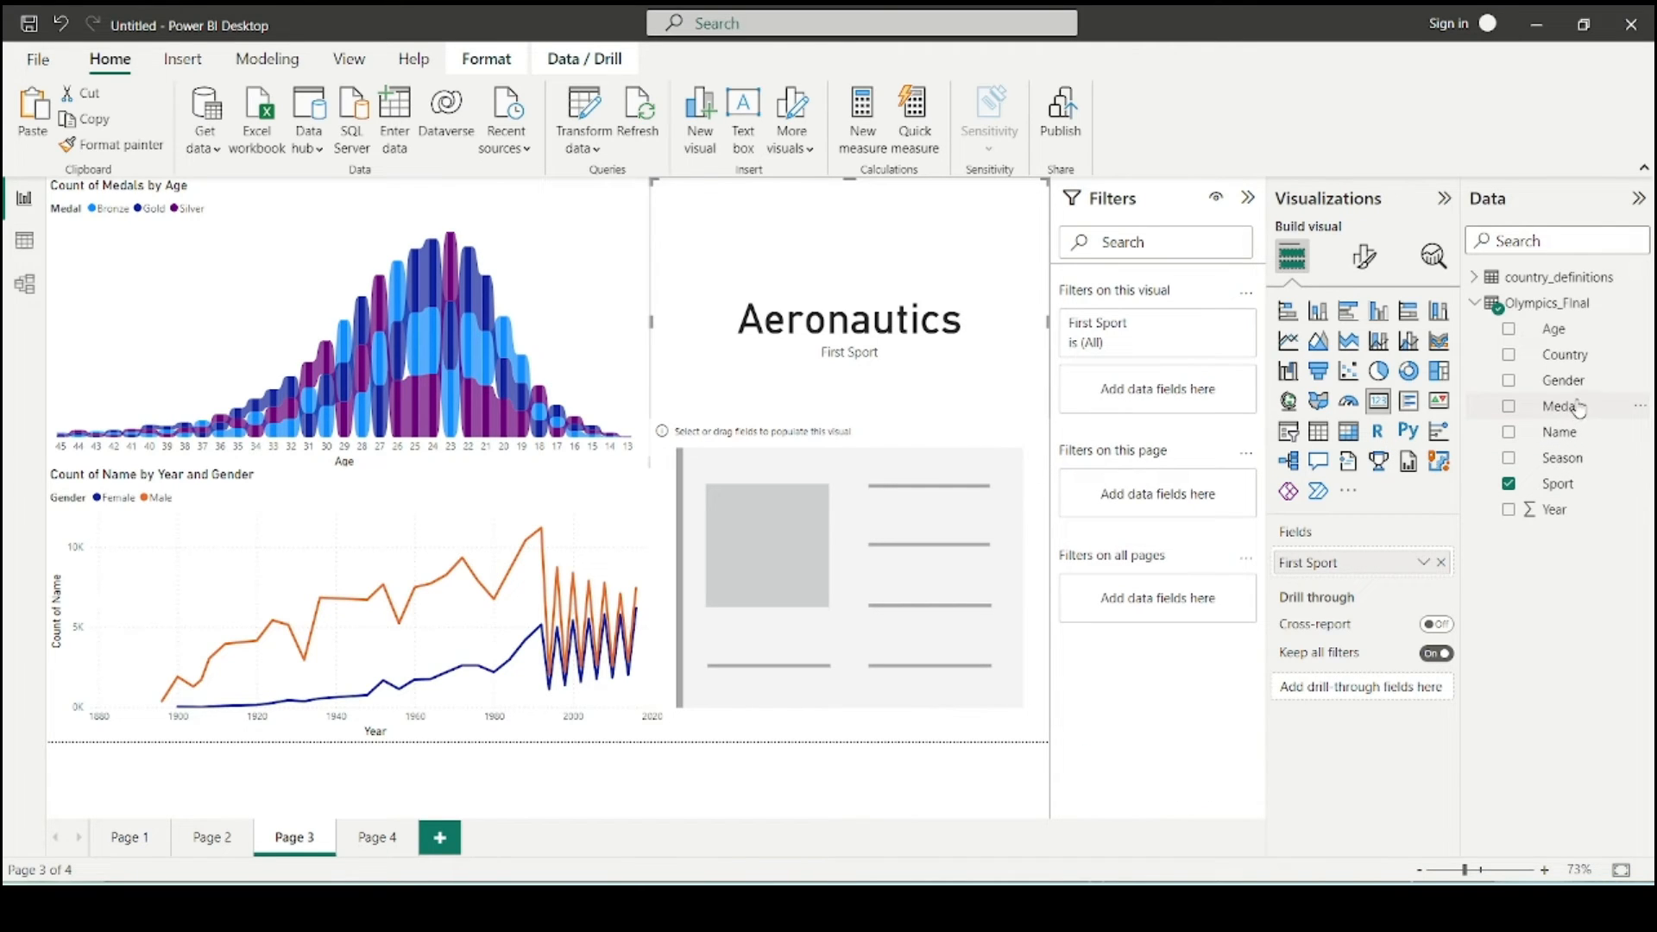
- Try showing the Count of Sport on the card with a Gender filter that excludes blanks, and remove that filter
left_click_drag(1553, 382, 1157, 407)
left_click(1423, 562)
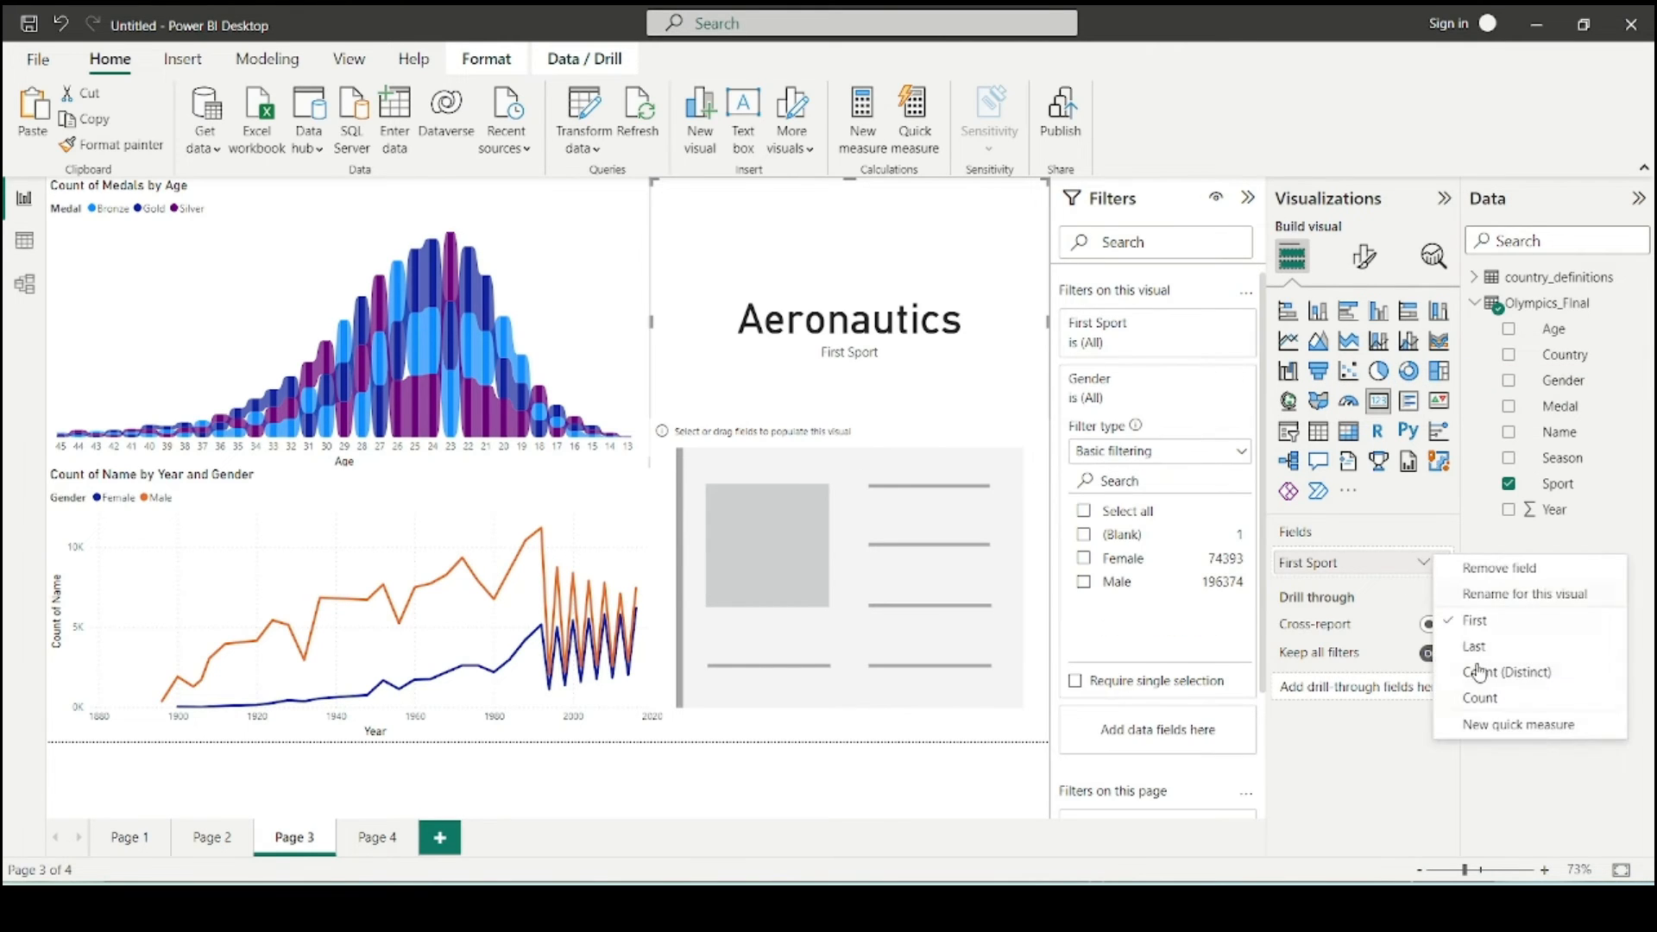
left_click(1481, 701)
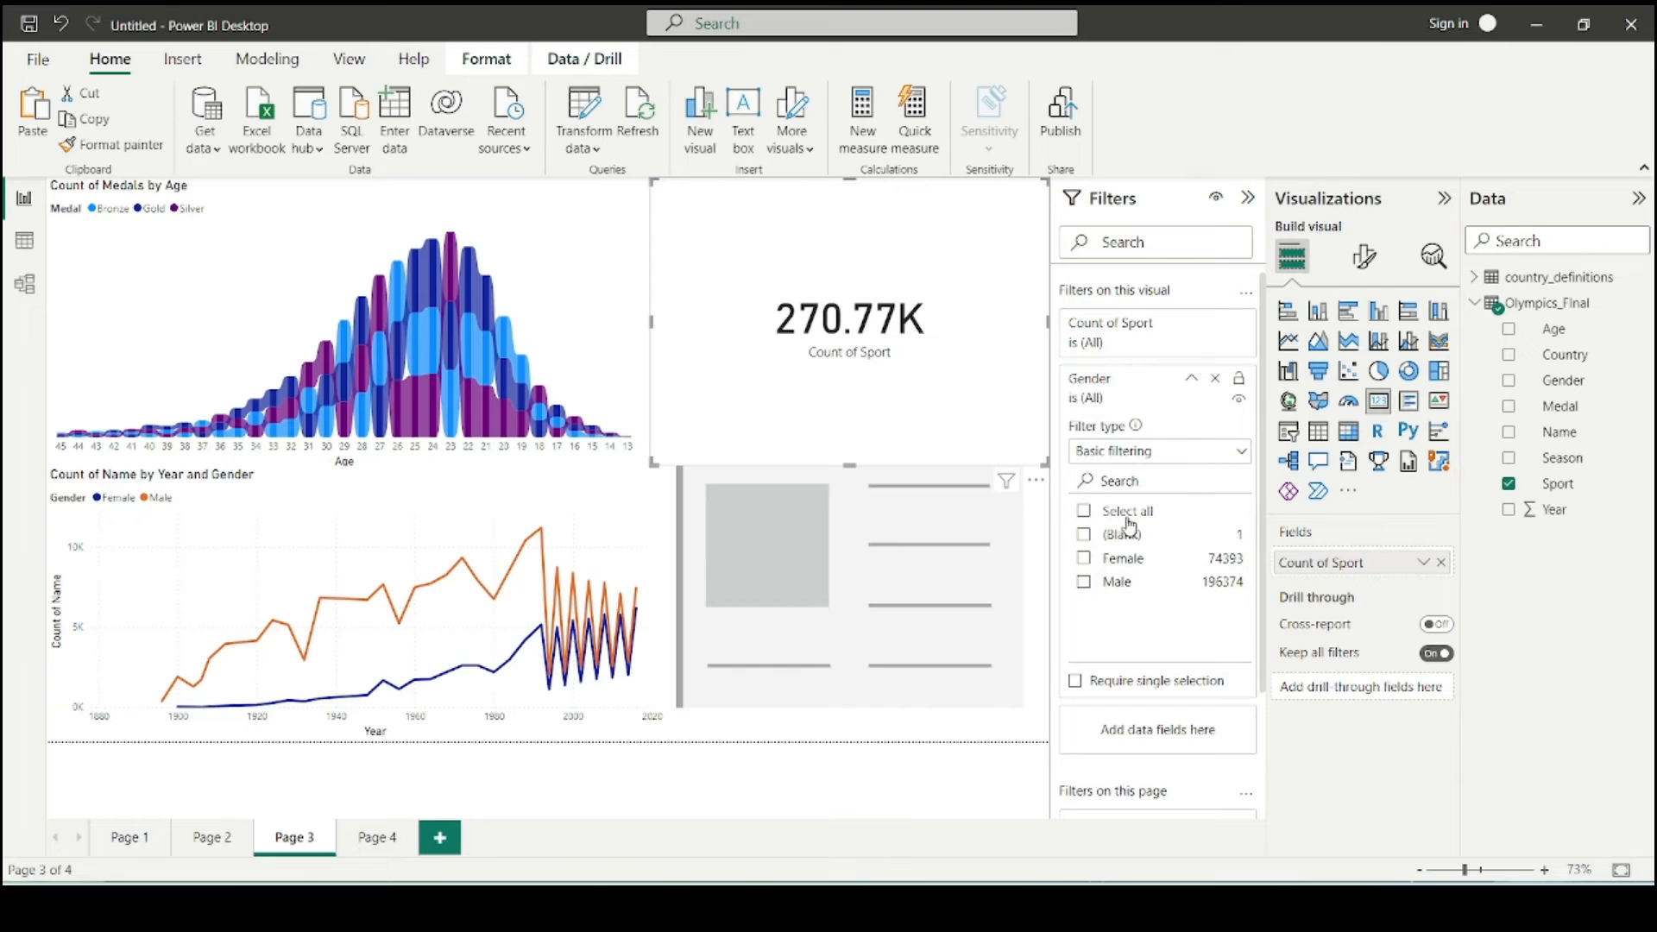
left_click(1085, 512)
left_click(1085, 534)
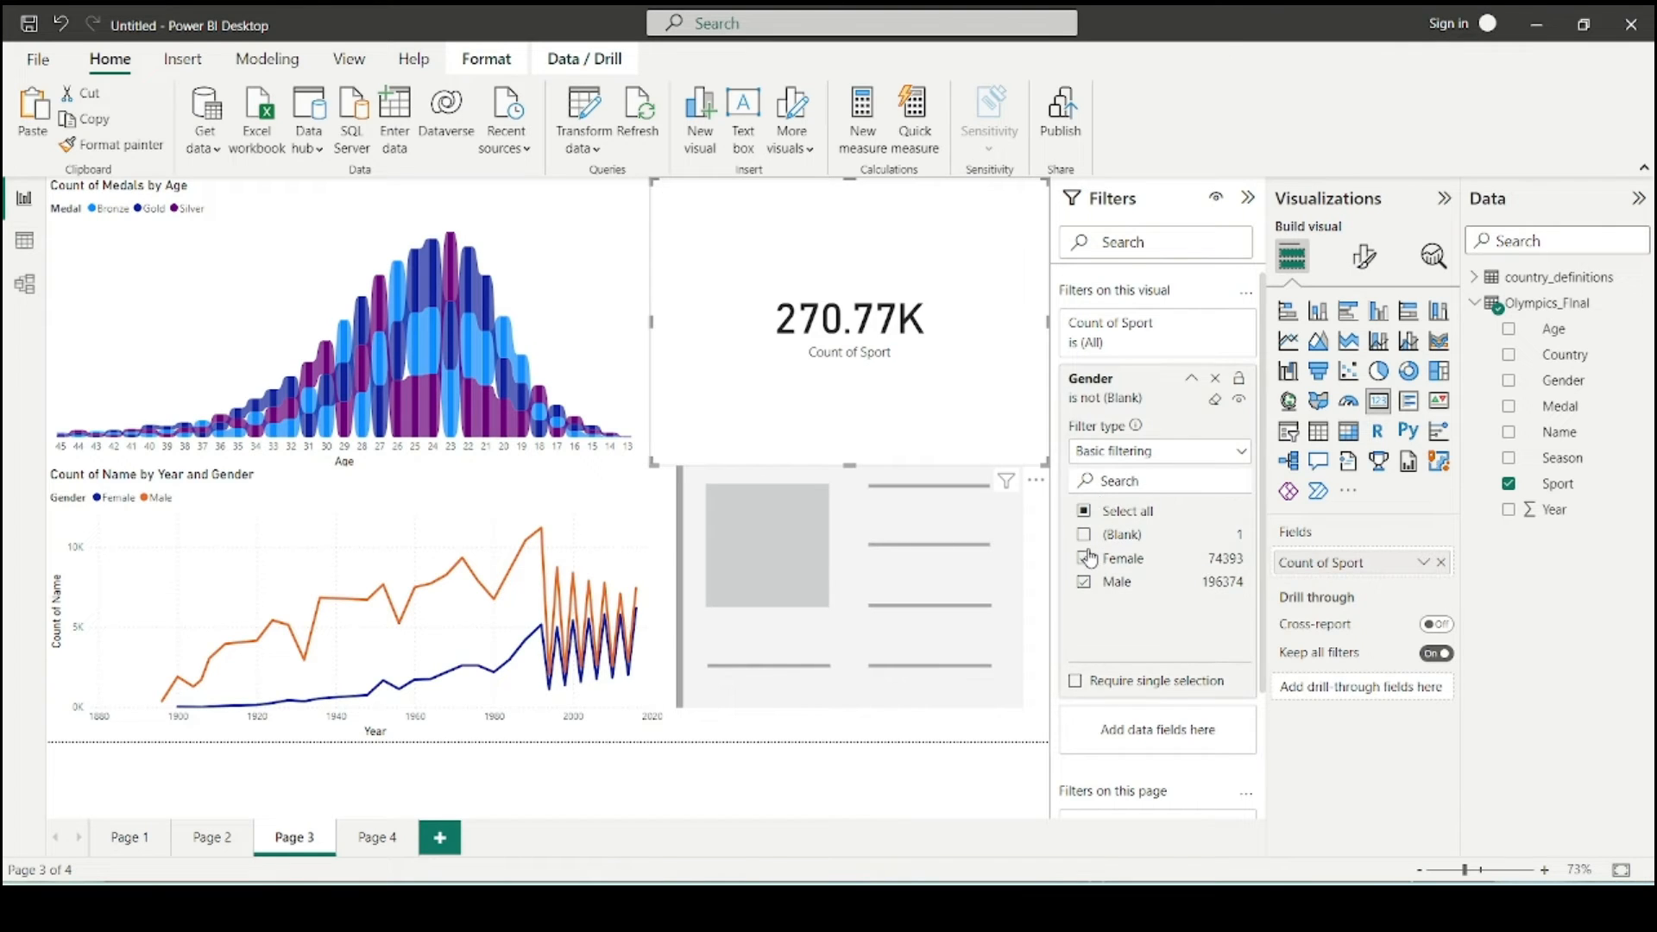
left_click(1218, 379)
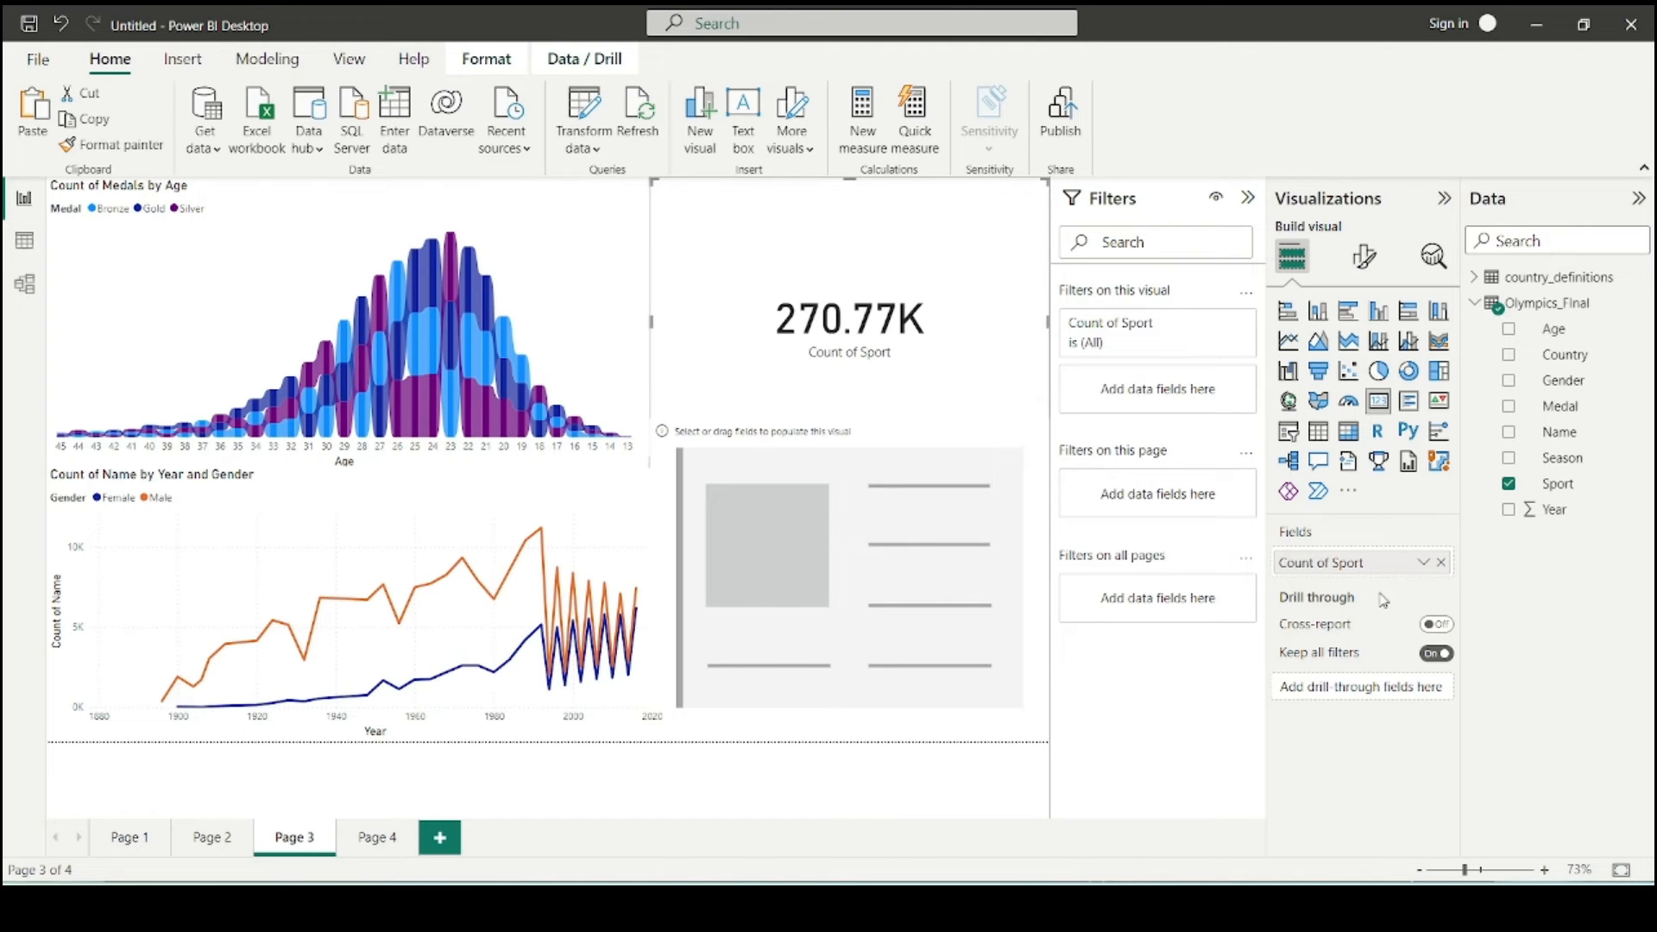
- Aggregate the card's Sport field as Count (Distinct) and shrink the card into the upper-right corner of Page 3
left_click(1423, 562)
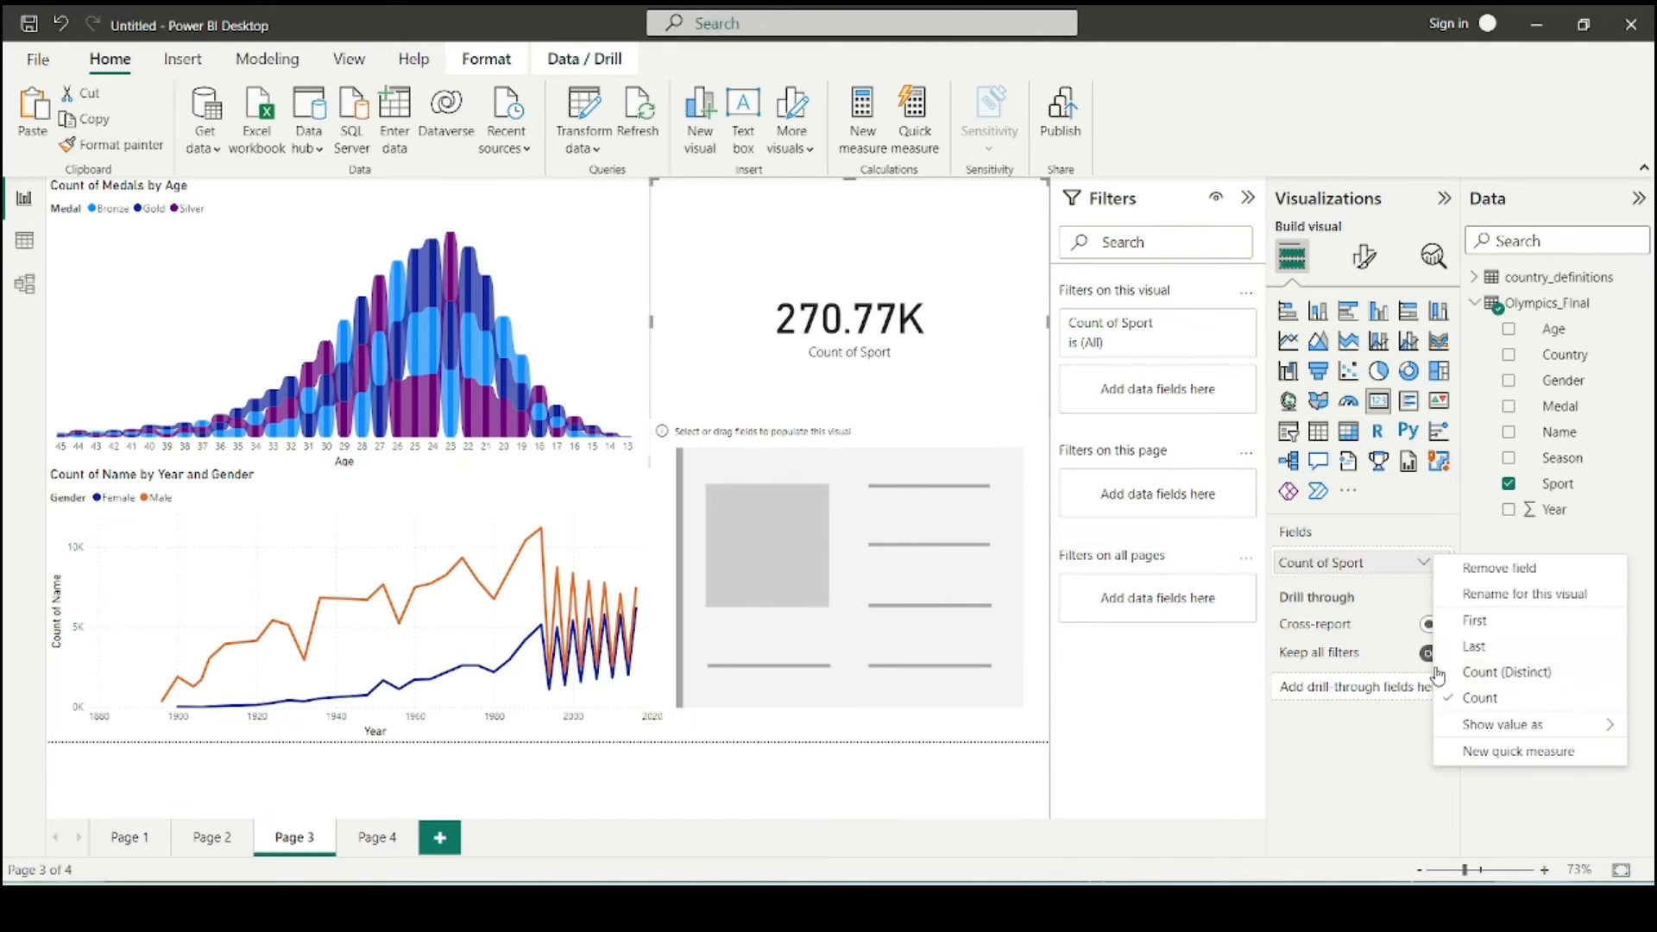
left_click(1493, 673)
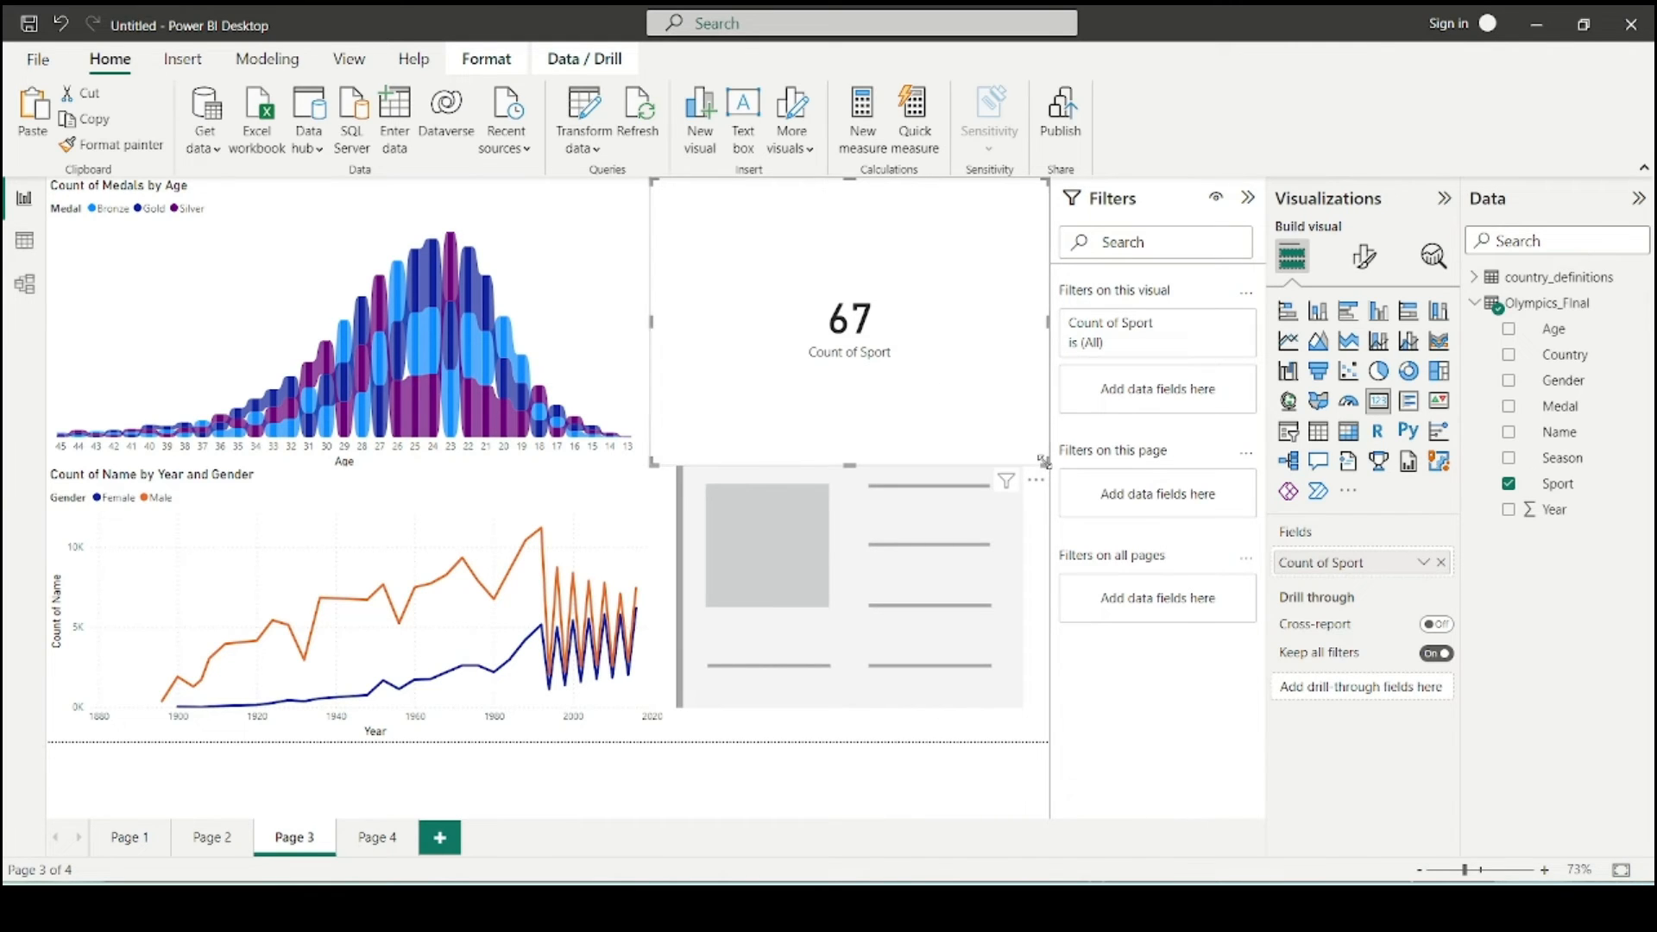
left_click_drag(1044, 459, 868, 312)
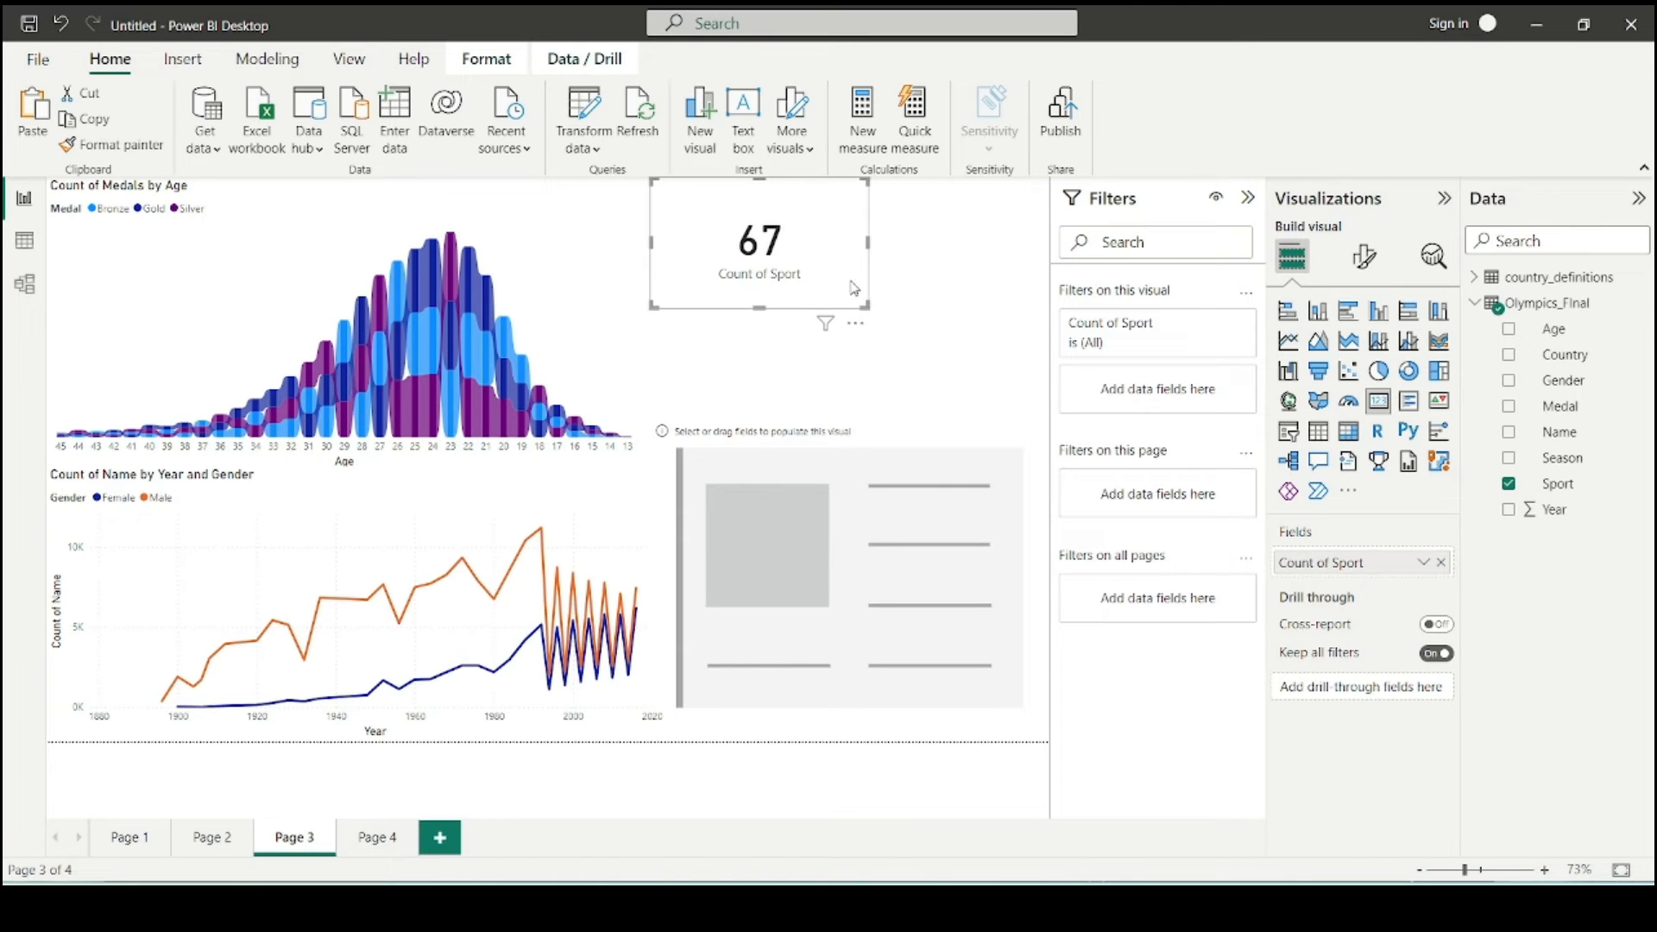
left_click_drag(854, 287, 1024, 288)
left_click(891, 399)
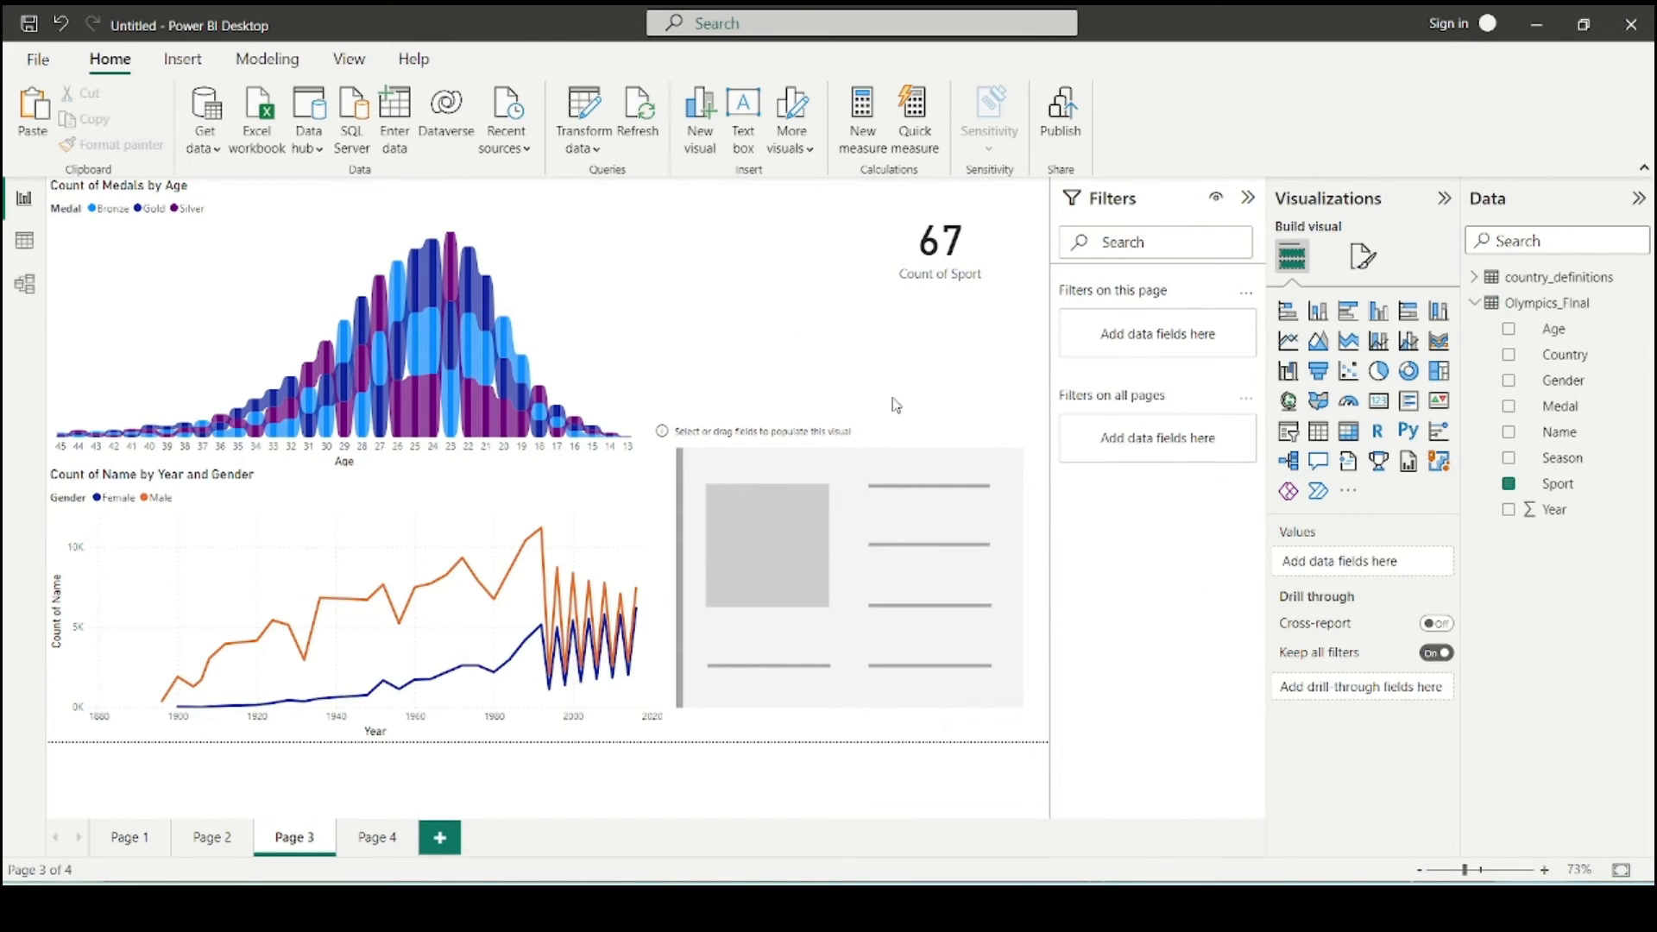
- Move the empty card up to sit directly below the Sport card and shrink it against the page's right edge
left_click(884, 492)
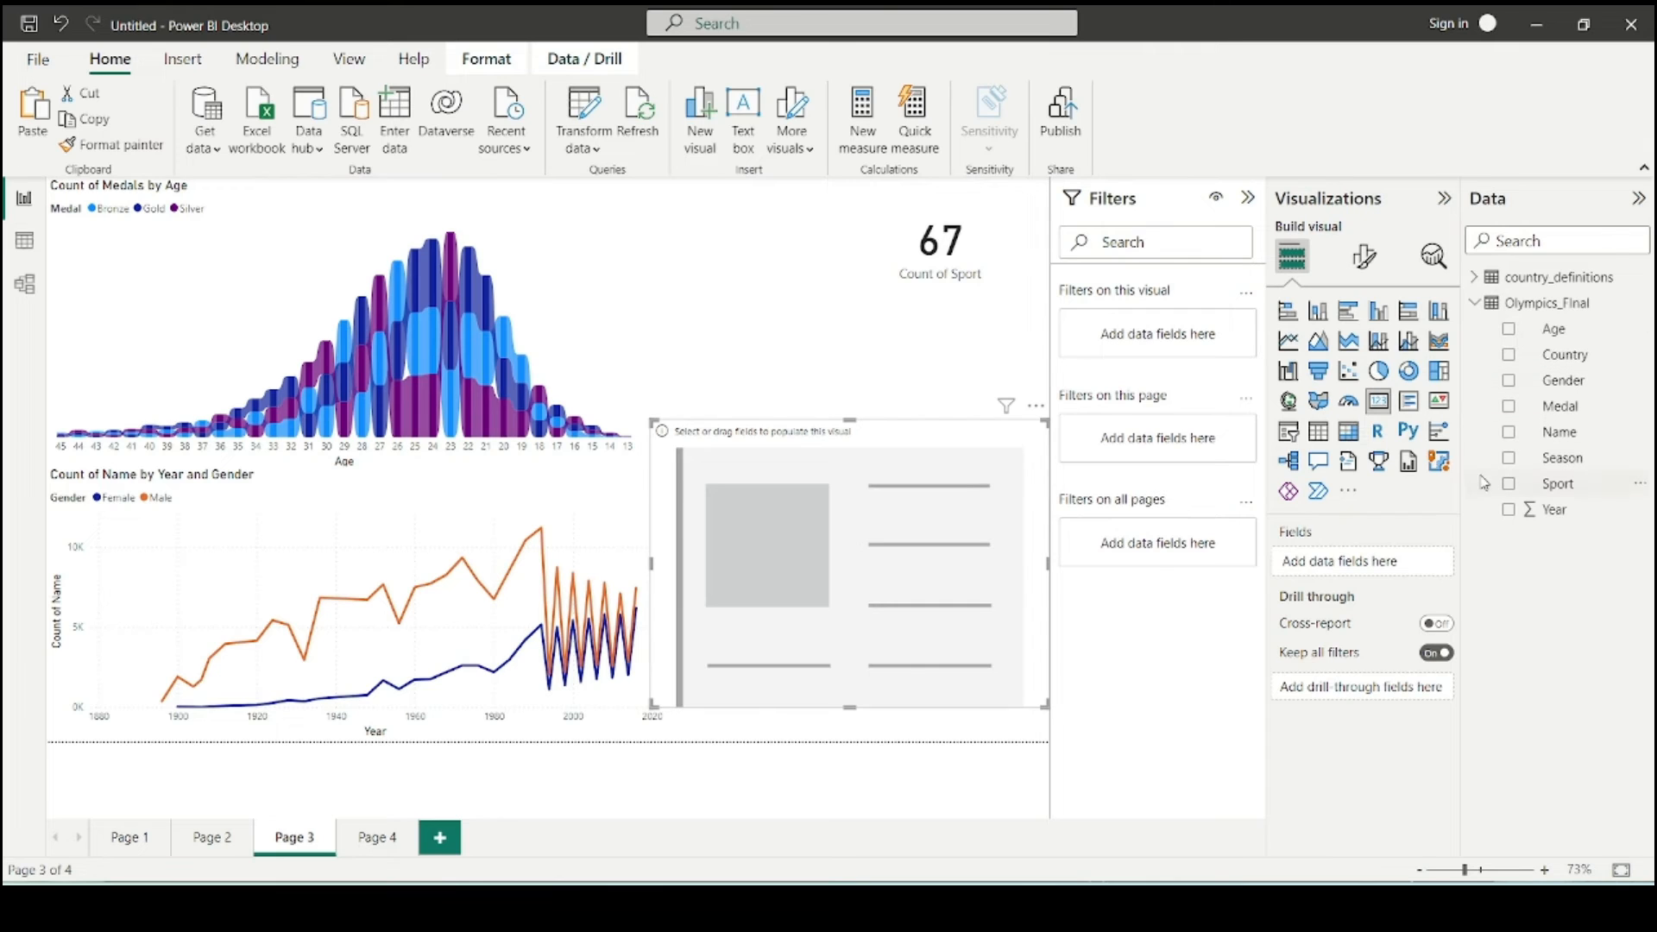
left_click_drag(838, 552, 935, 452)
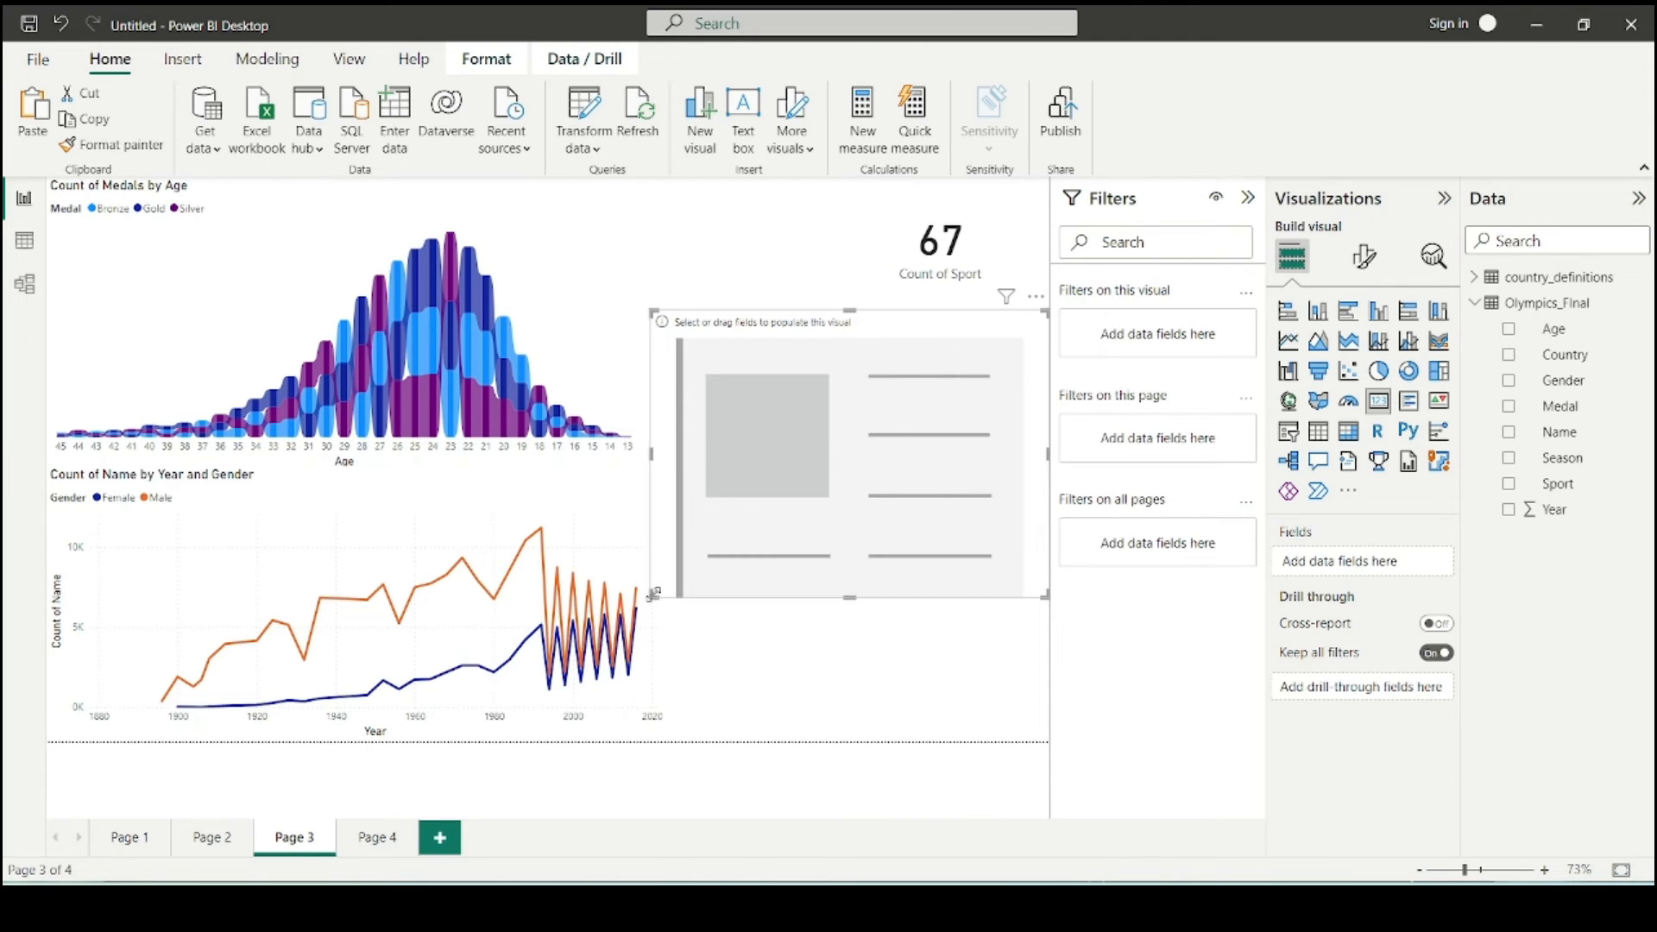
left_click_drag(653, 595, 819, 531)
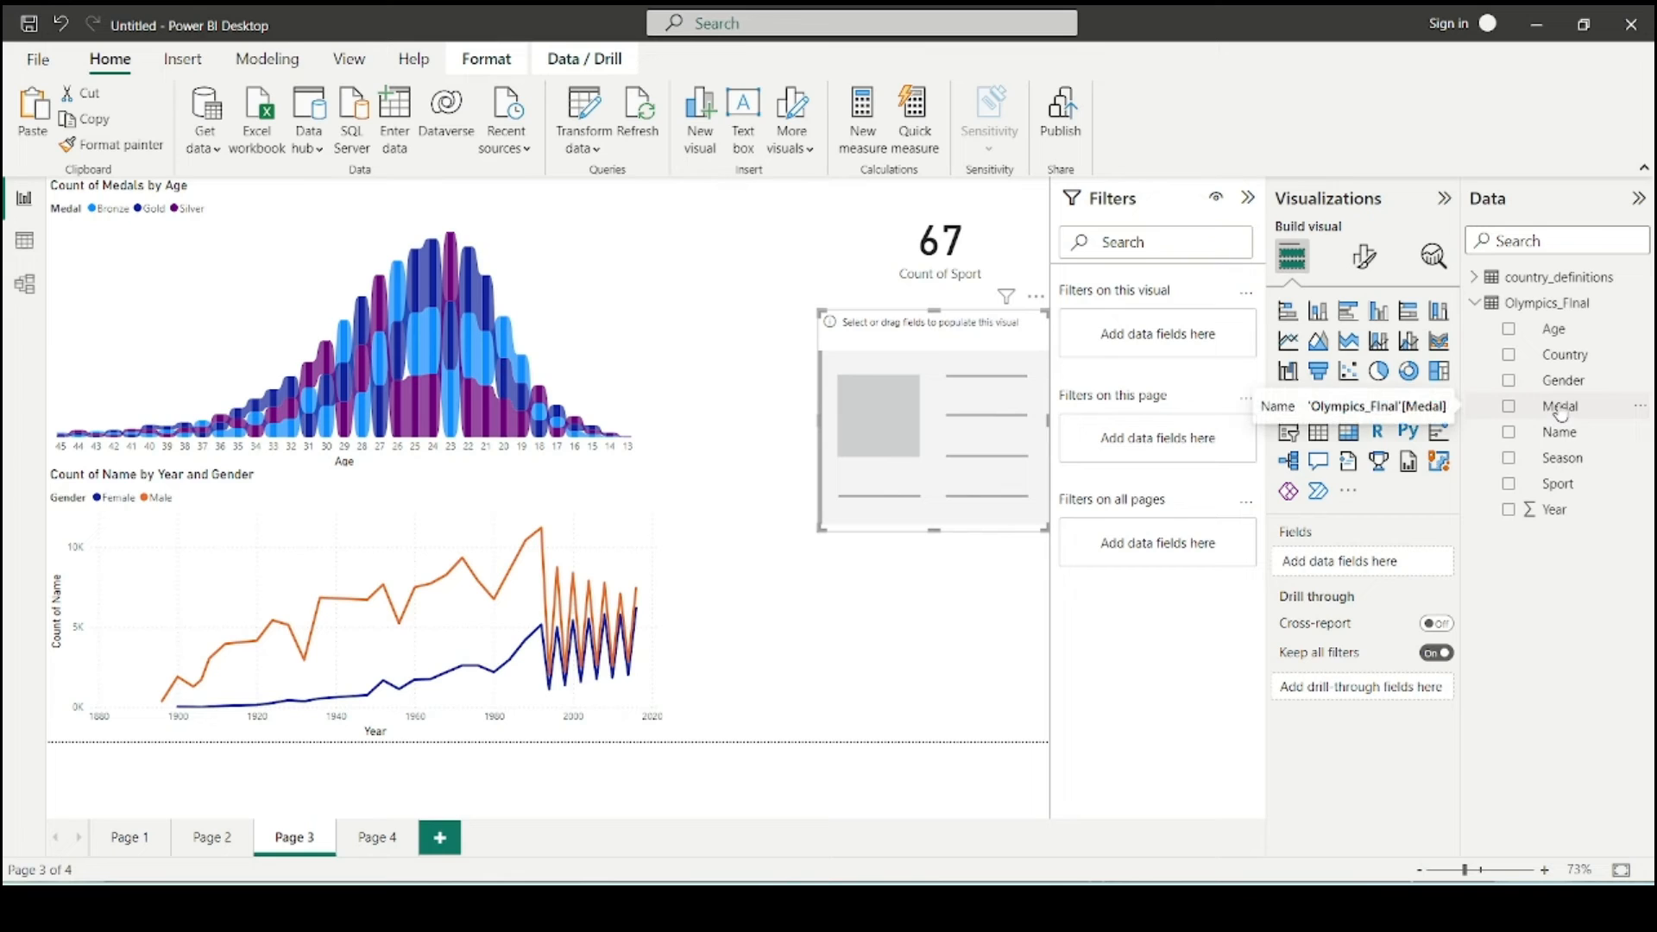
- Assign the Medal field to the empty card below the Sport card and aggregate it as Count
left_click_drag(1566, 408, 1286, 565)
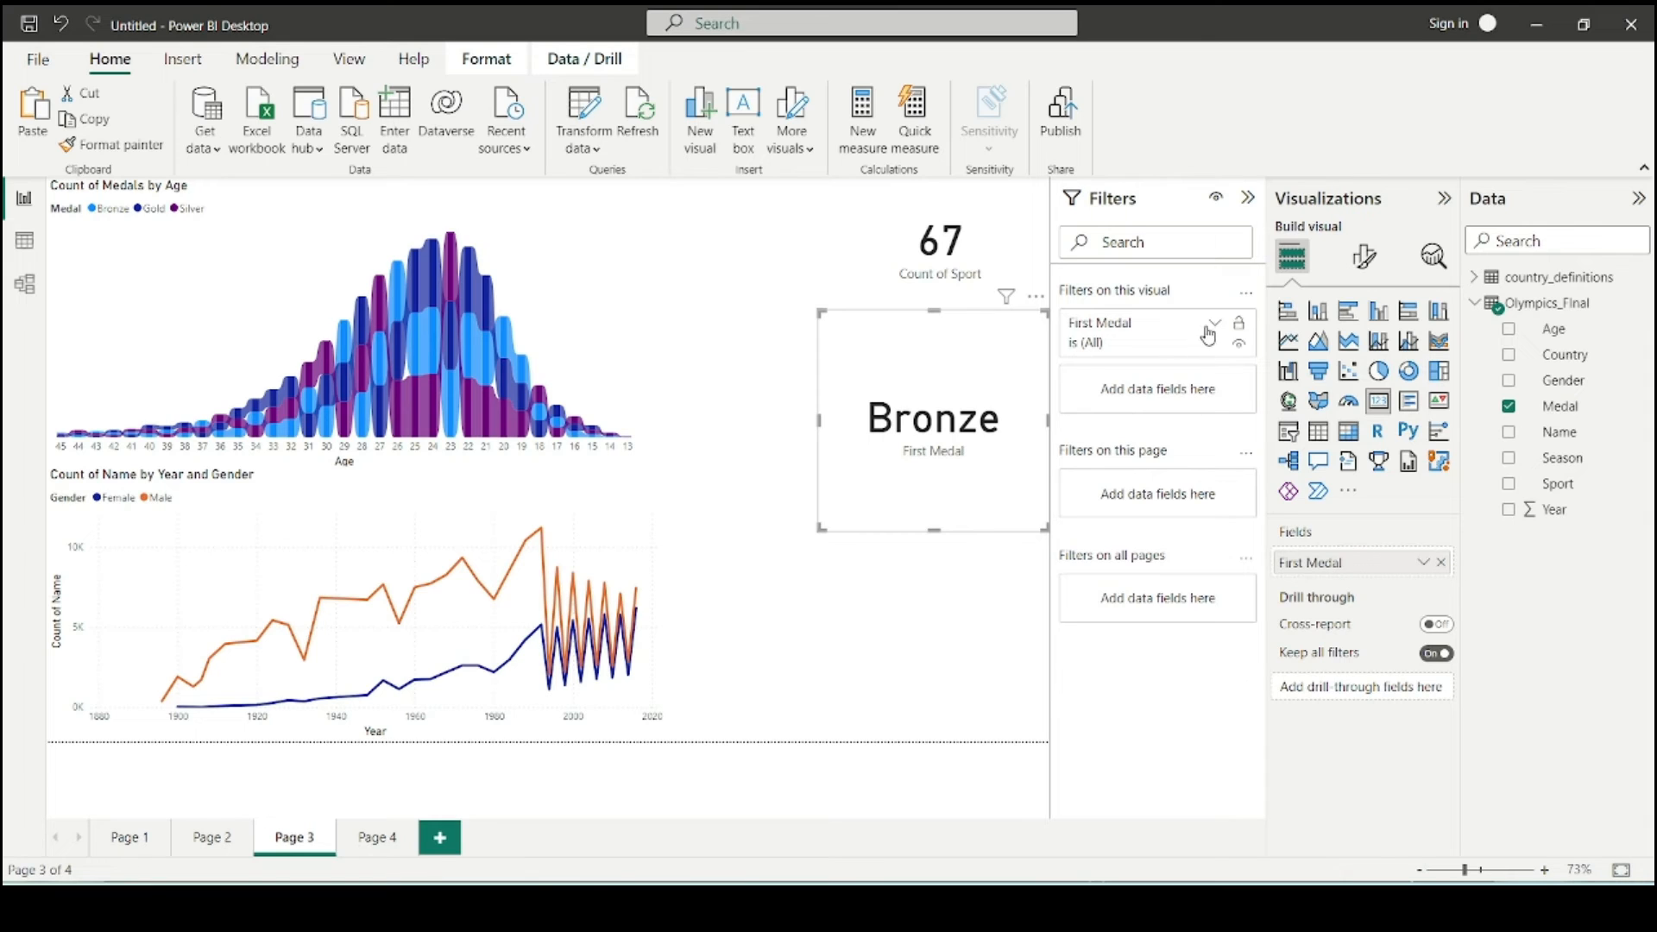
left_click(1422, 565)
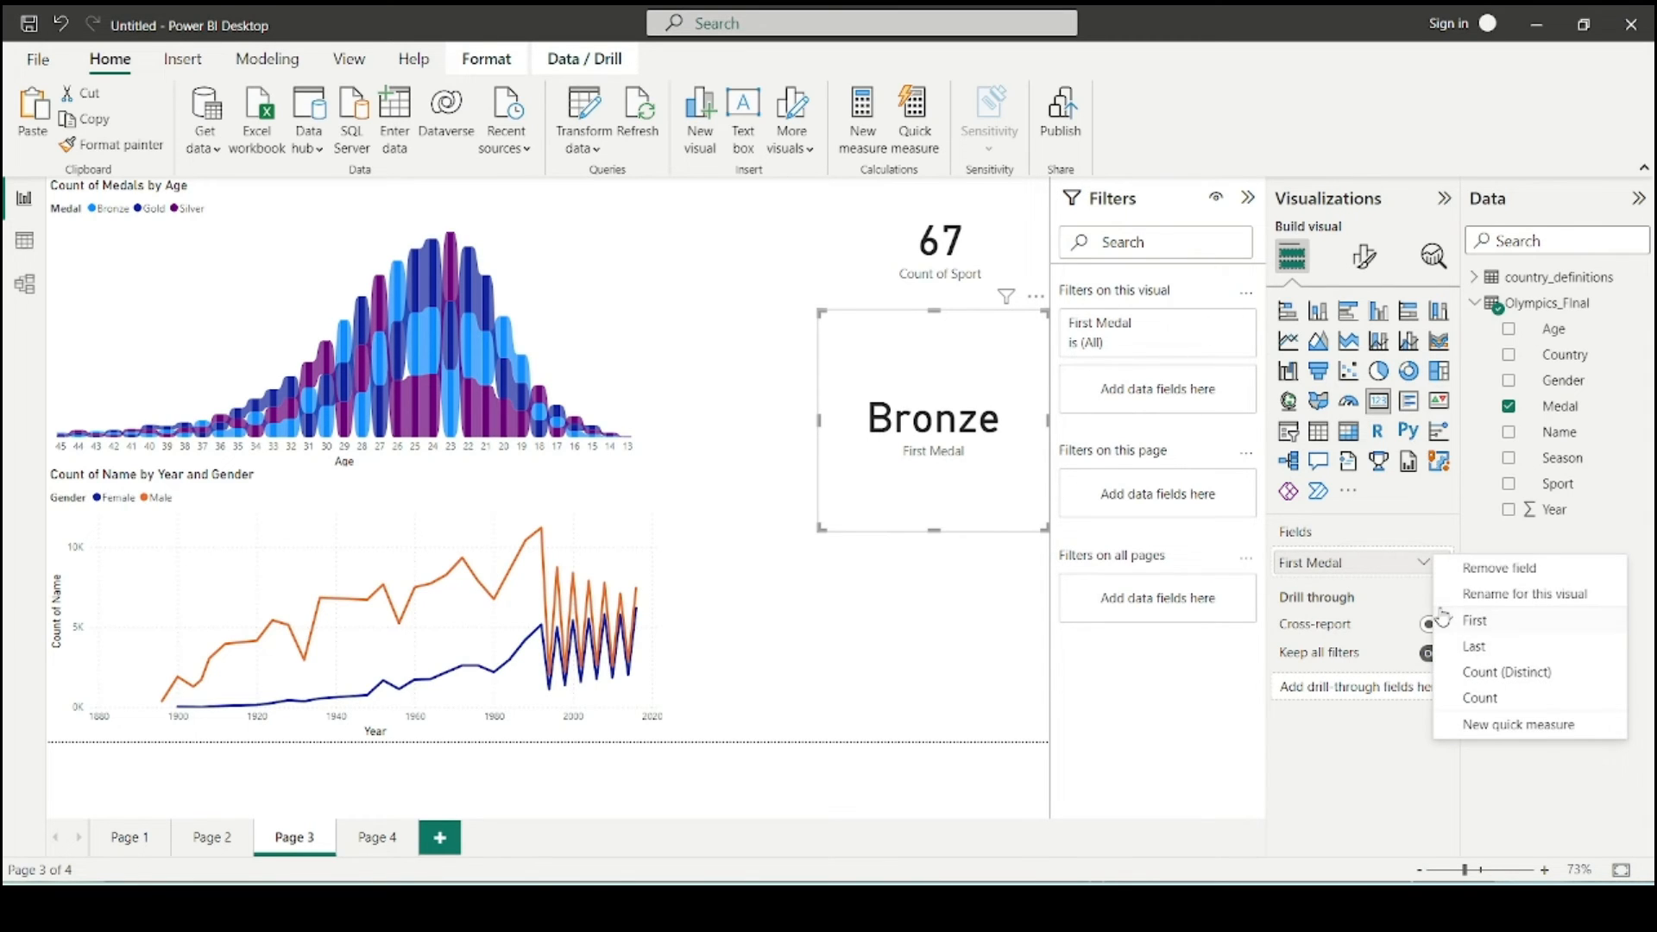
left_click(1479, 695)
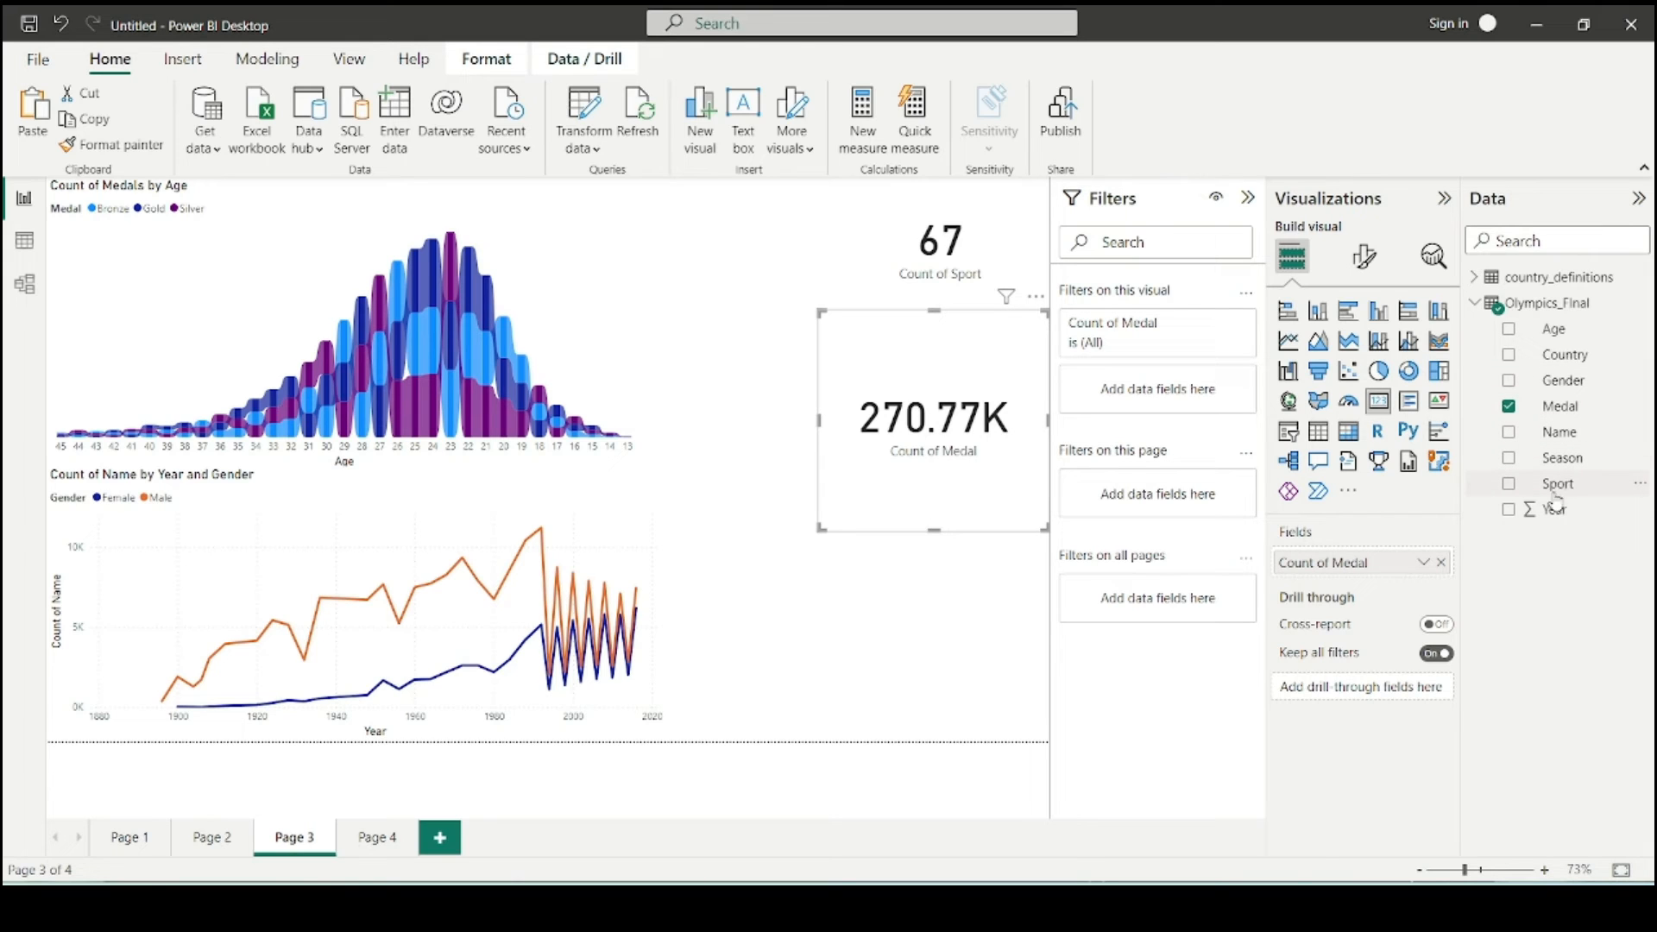
- Try Sport and Gender as visual filters on the Medal card, checking their options and removing each filter
left_click_drag(1554, 494, 1160, 401)
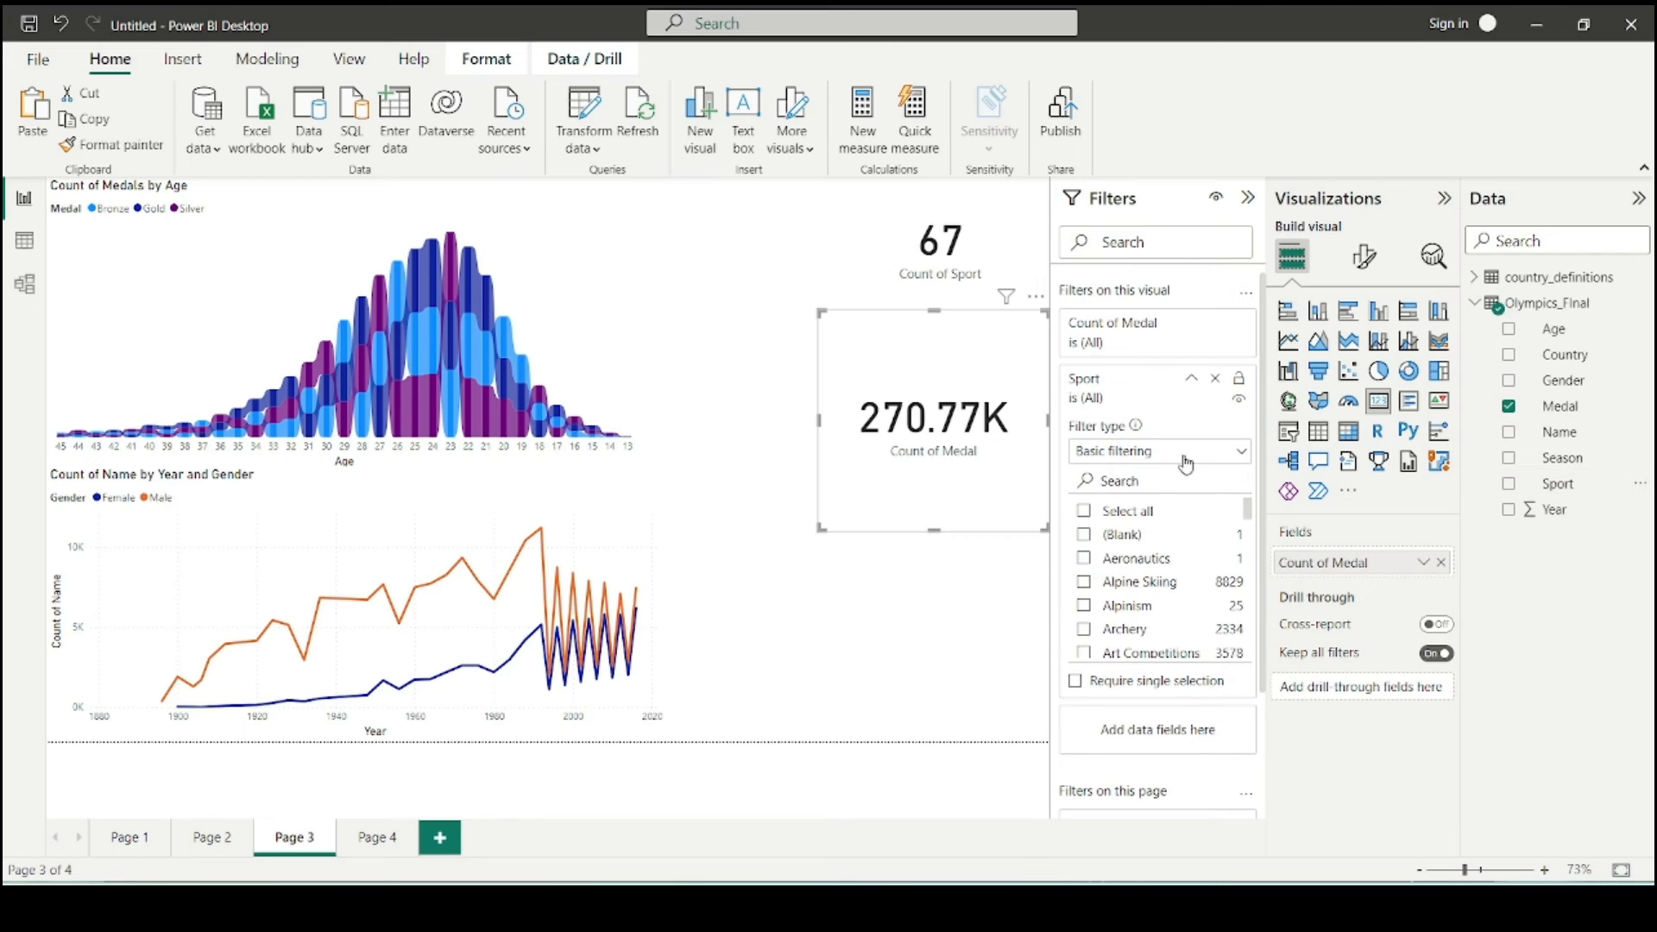
scroll(1160, 561, "down", 2)
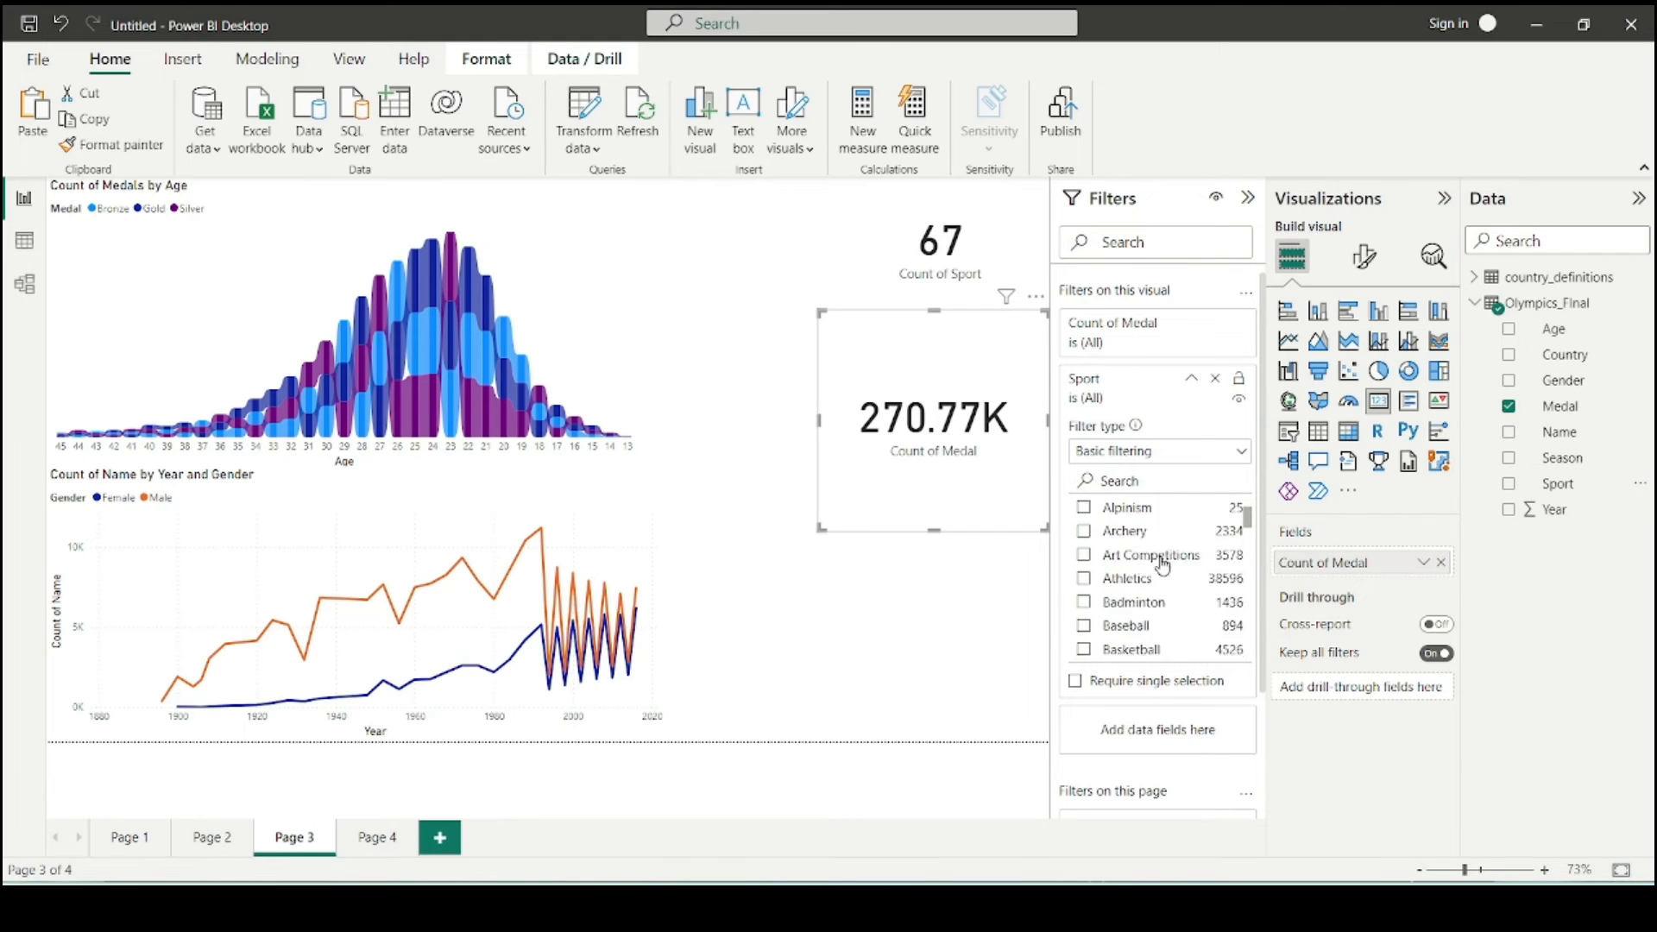
scroll(1161, 560, "up", 2)
left_click(1215, 377)
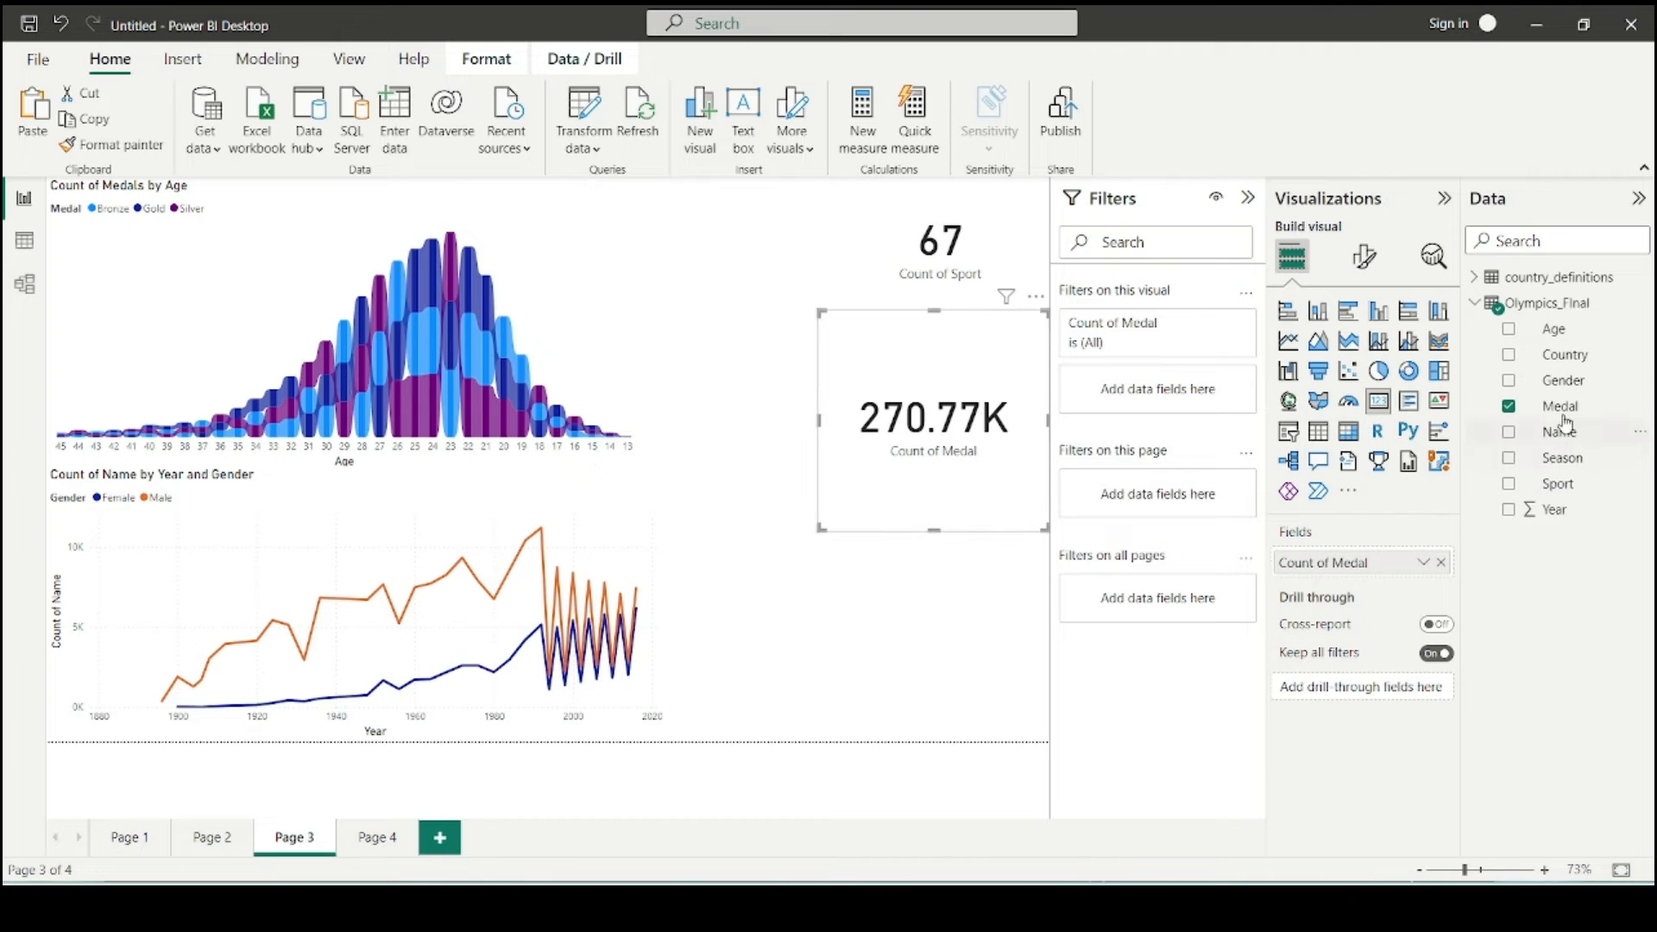
left_click_drag(1564, 381, 1162, 396)
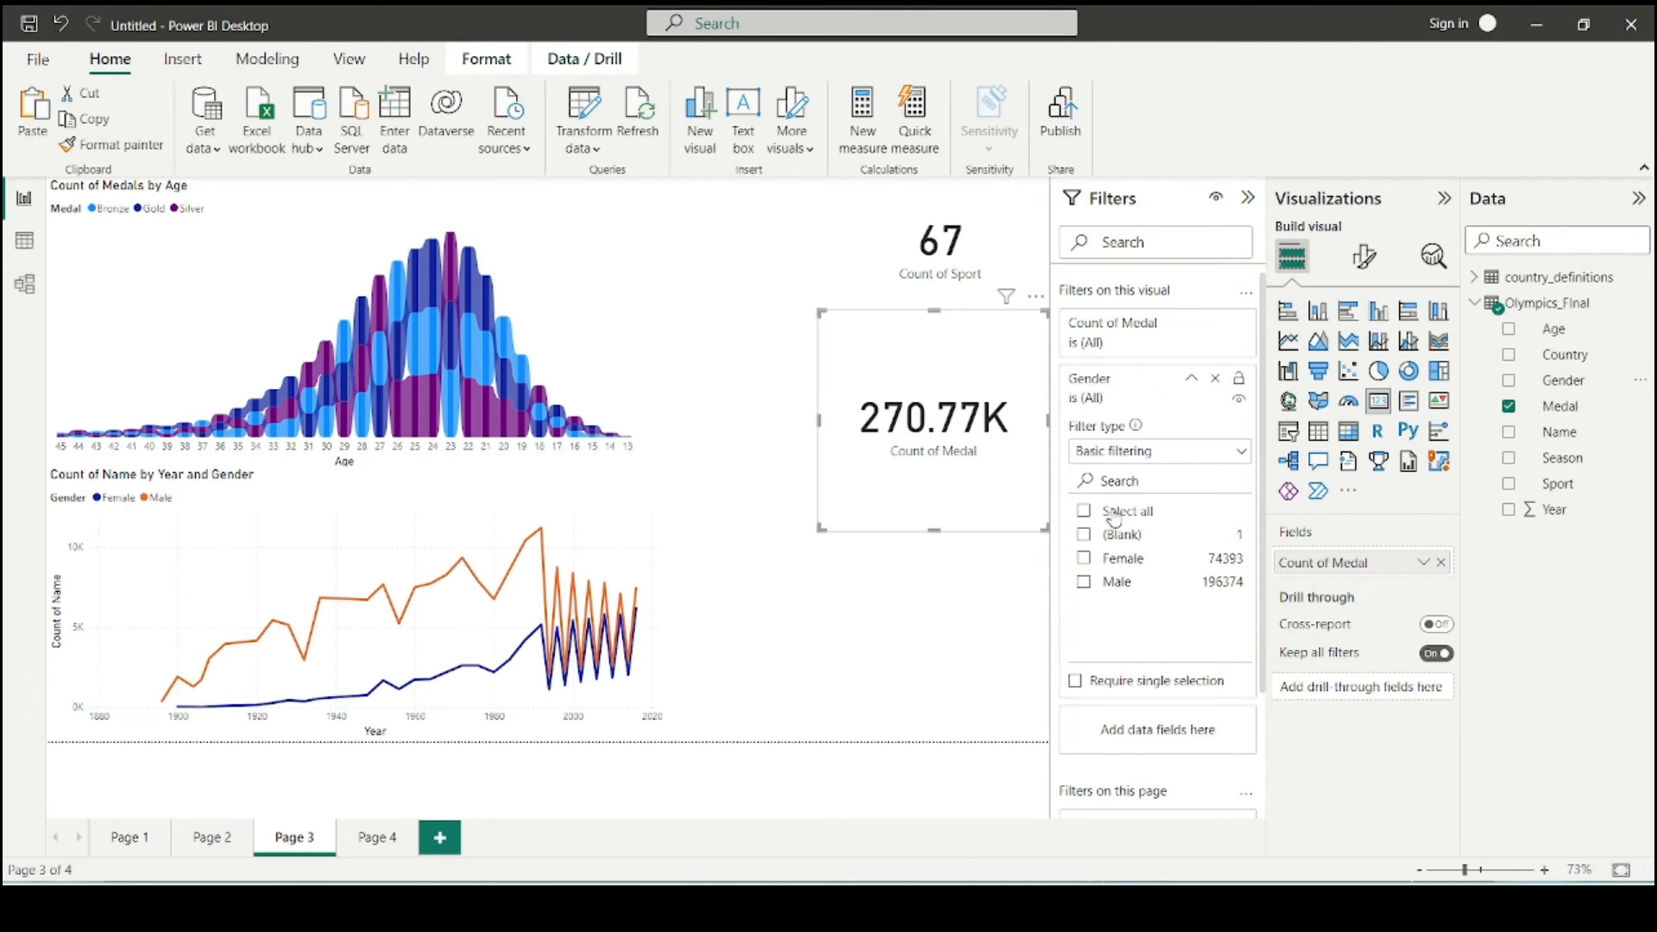
left_click(1215, 378)
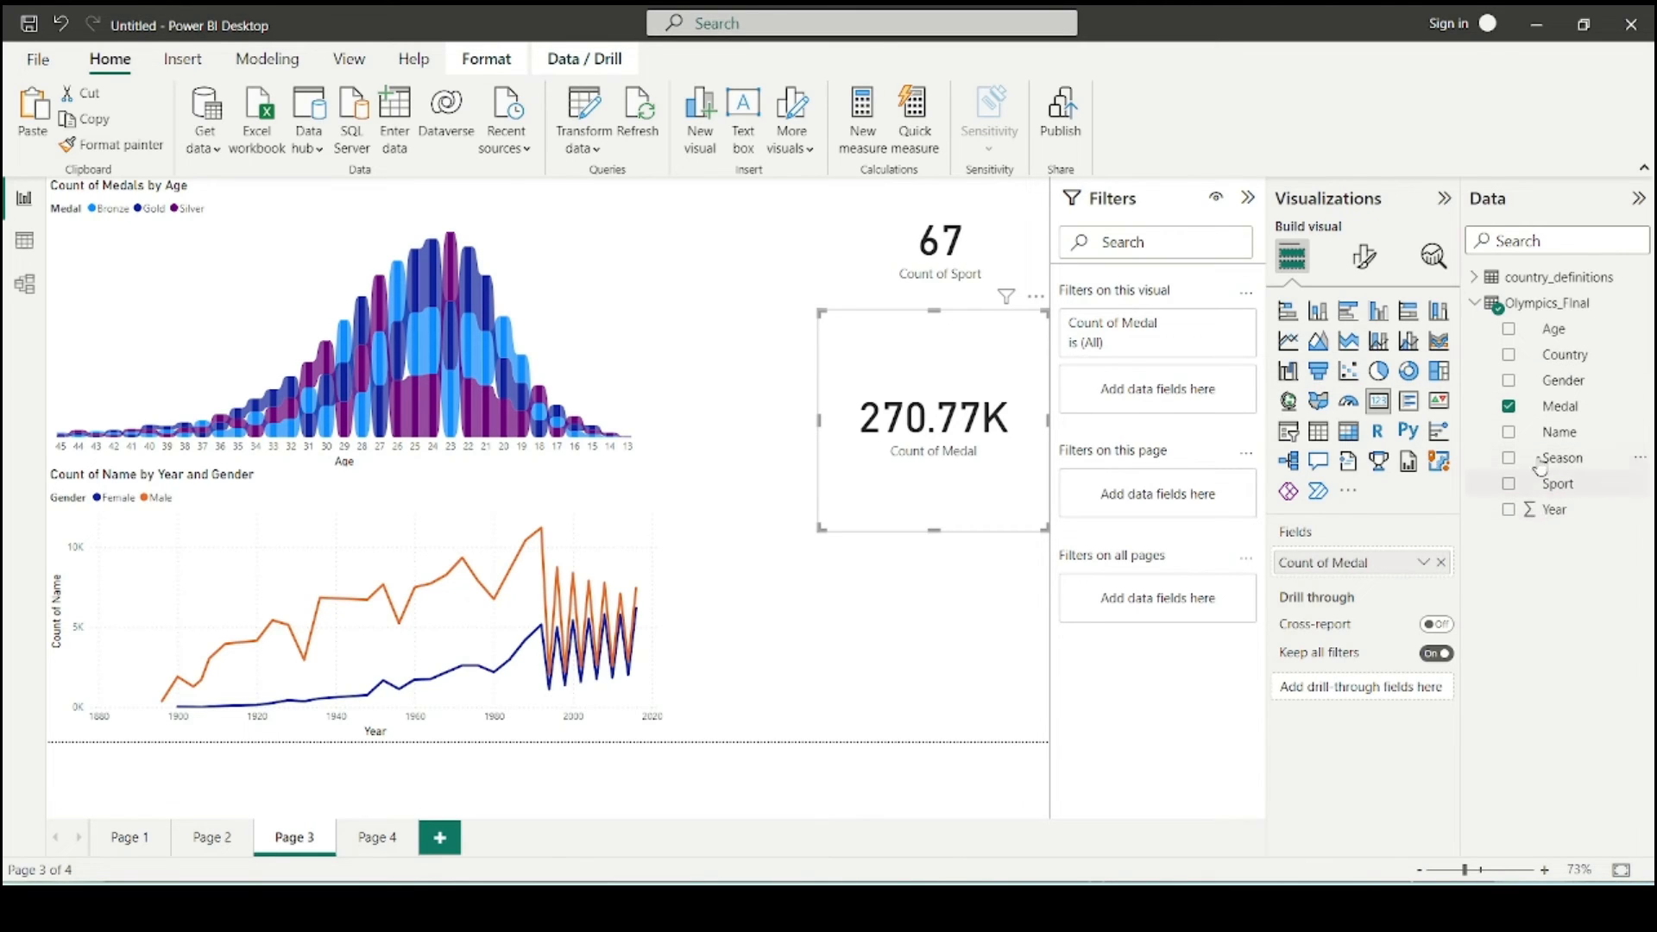
- Shrink the Medal card and shift it slightly inward so it lines up beneath the Sport card
mouse_move(1552, 461)
left_mouse_down()
mouse_move(1180, 459)
mouse_move(1537, 464)
left_mouse_up()
left_click_drag(824, 531, 893, 446)
left_click(909, 509)
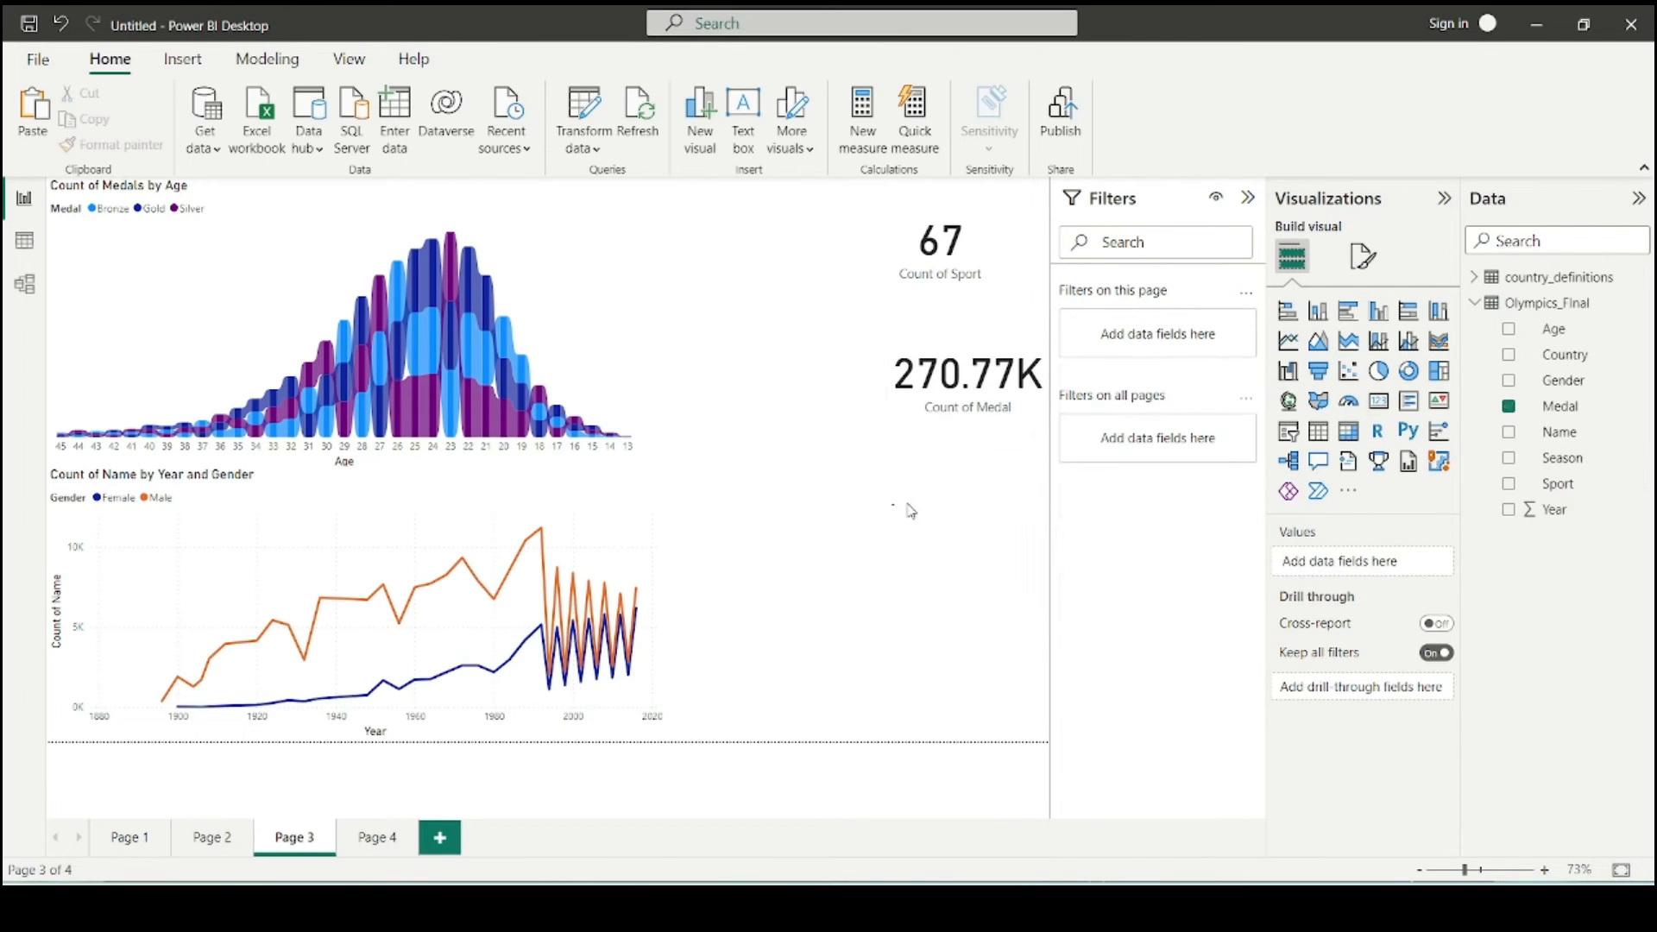
left_click(993, 395)
left_click(1021, 526)
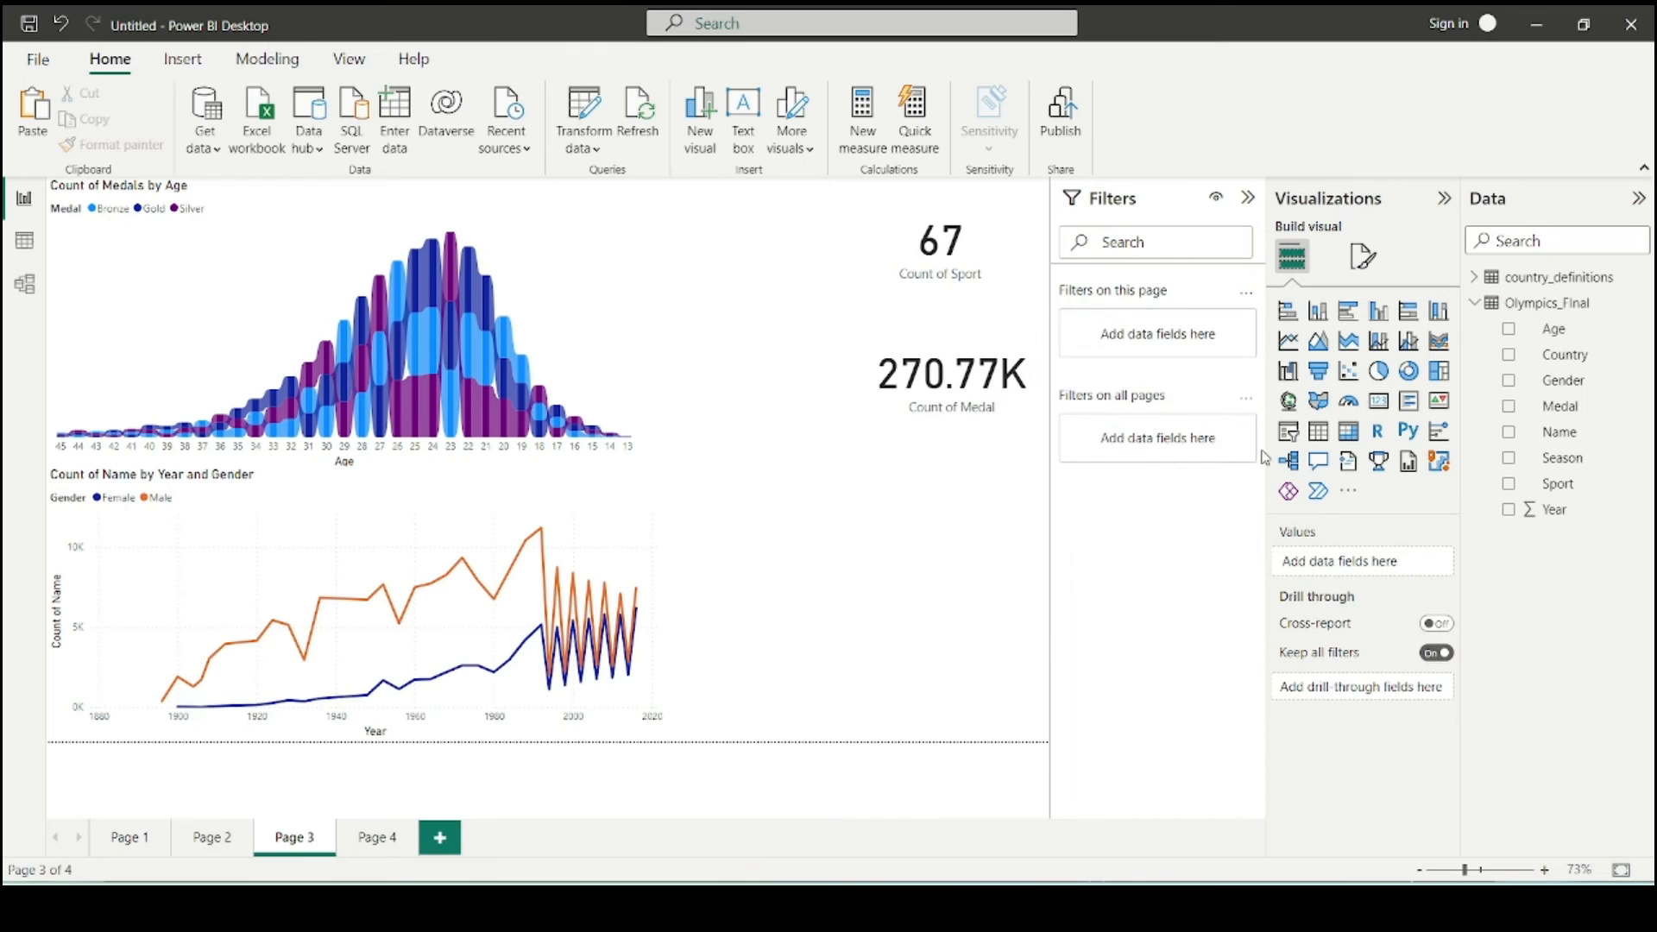
- Insert another card directly below the Medal card and shrink it to a similar width
left_click(1378, 400)
left_click_drag(1006, 502, 1005, 466)
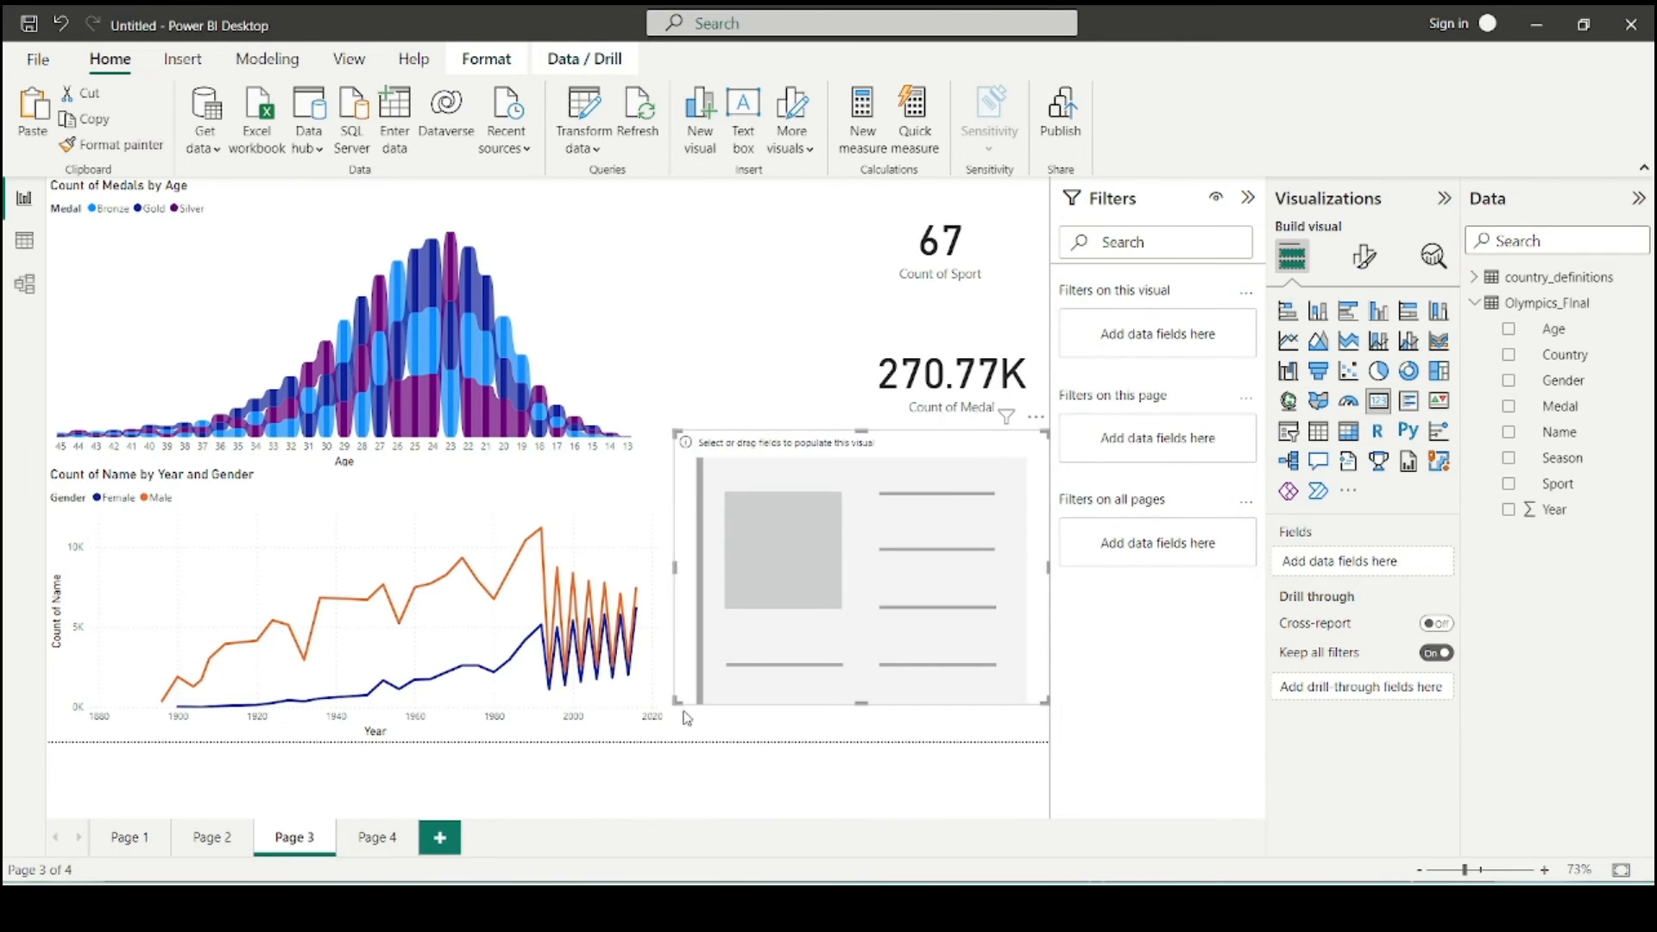
left_click_drag(676, 704, 847, 636)
left_click_drag(1047, 427, 1006, 436)
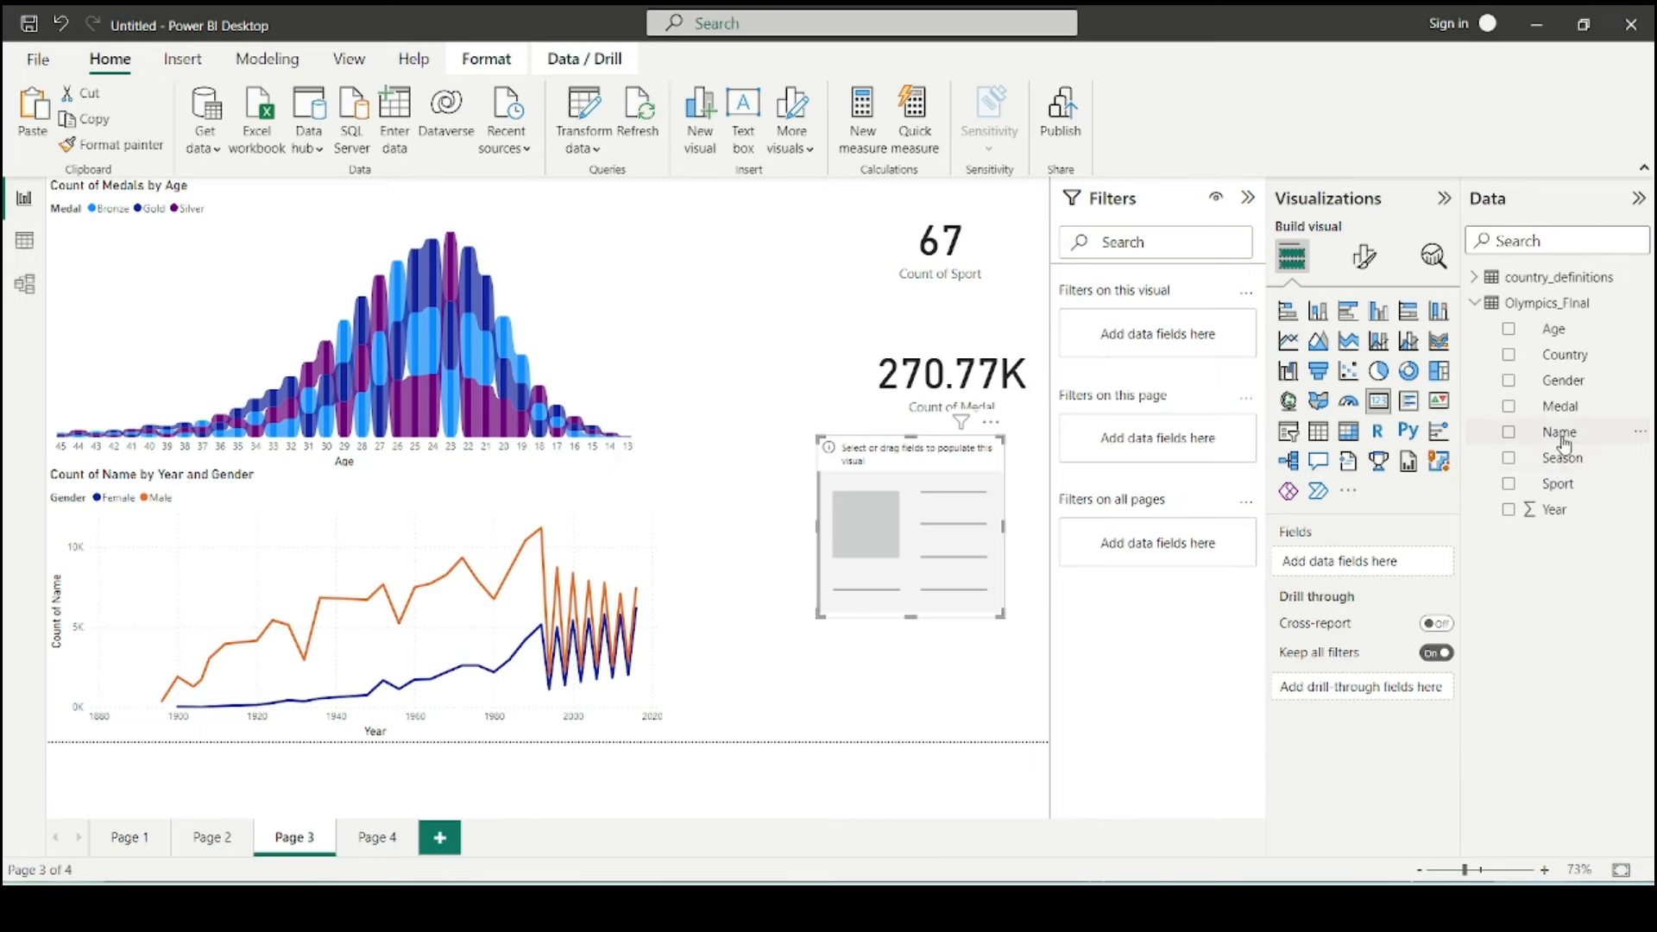
- Show the Count of Name on the new card and align it beneath the Medal card at the page's right edge
left_click_drag(1563, 444, 1415, 566)
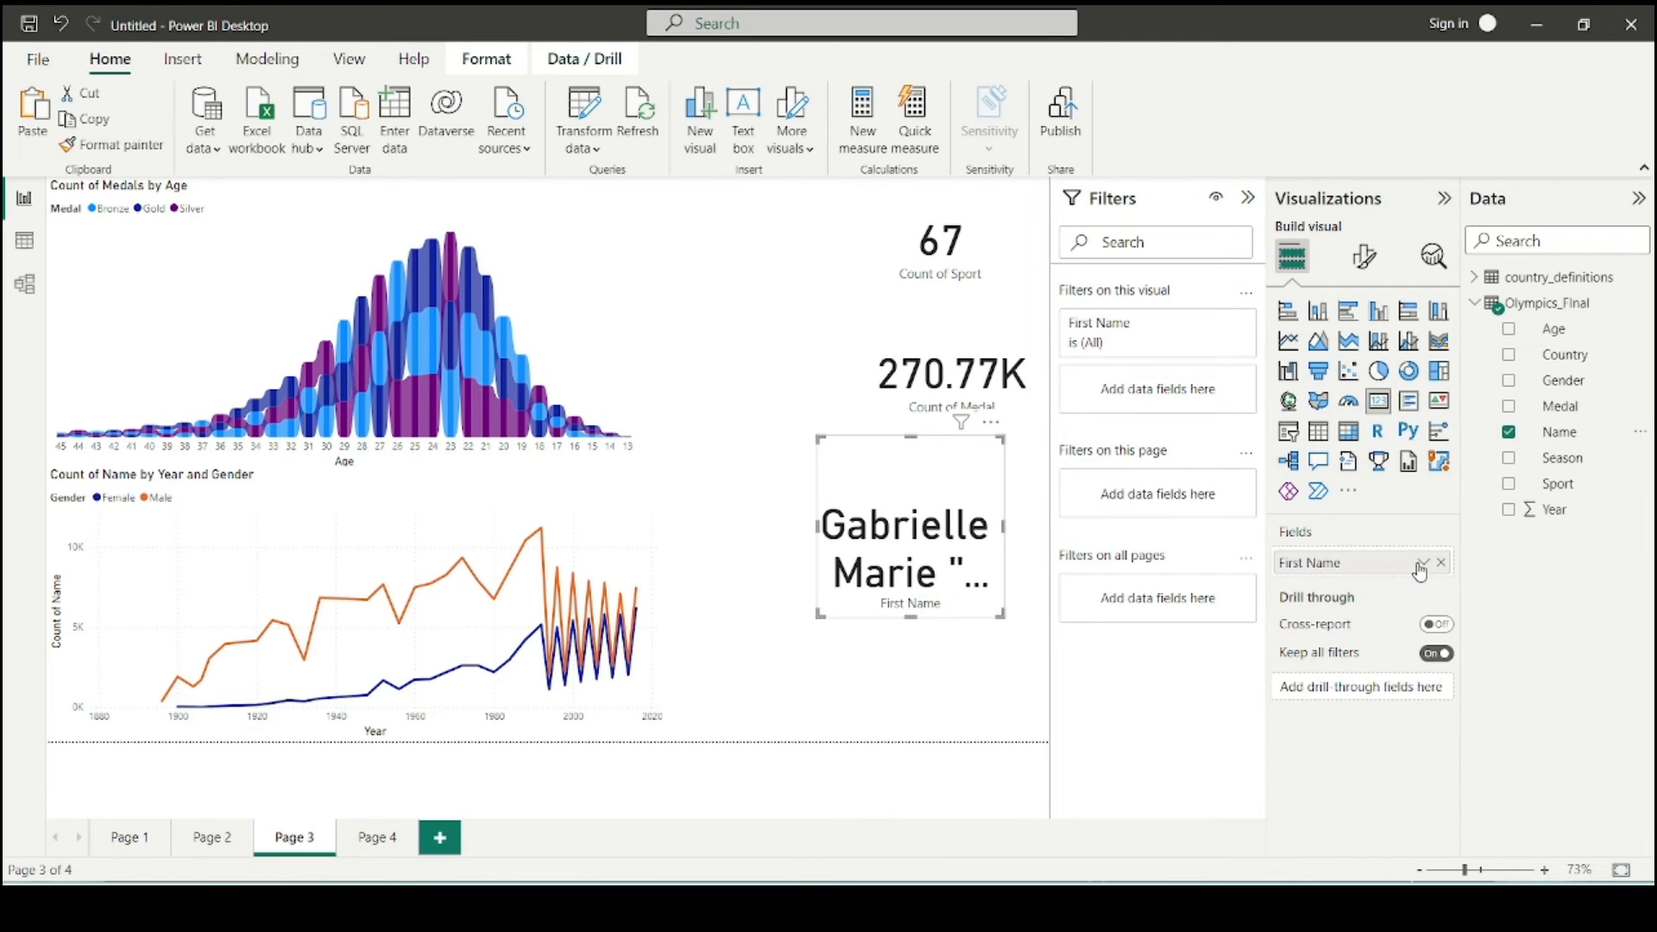
left_click(1422, 563)
left_click(1477, 696)
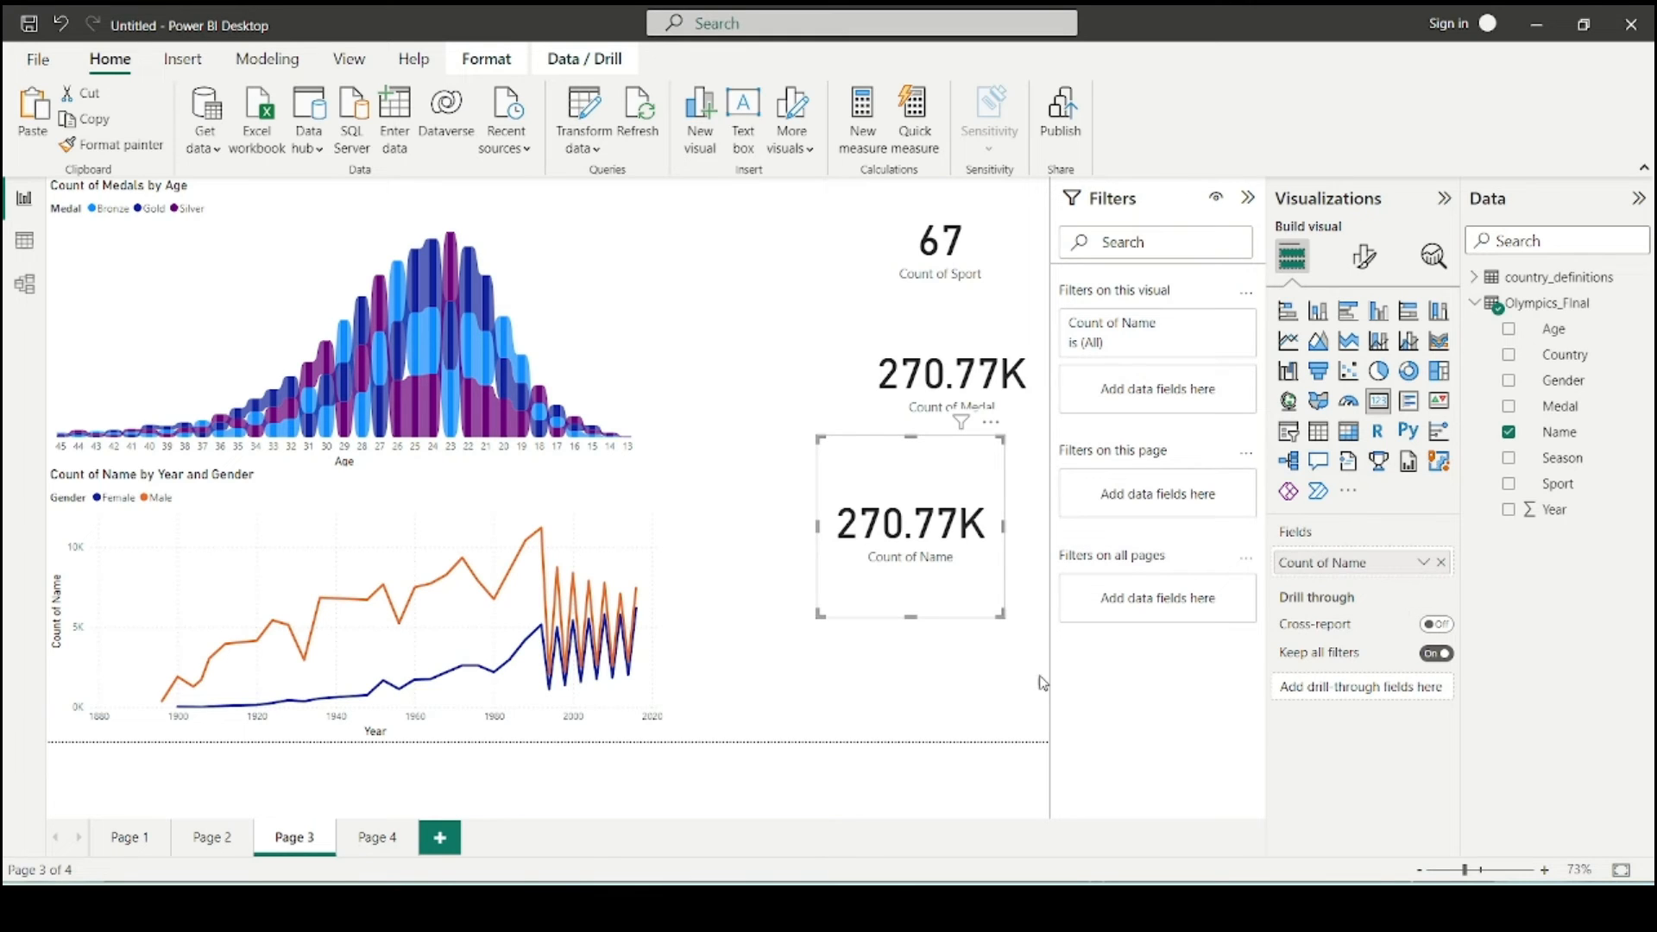
left_click_drag(974, 557, 988, 580)
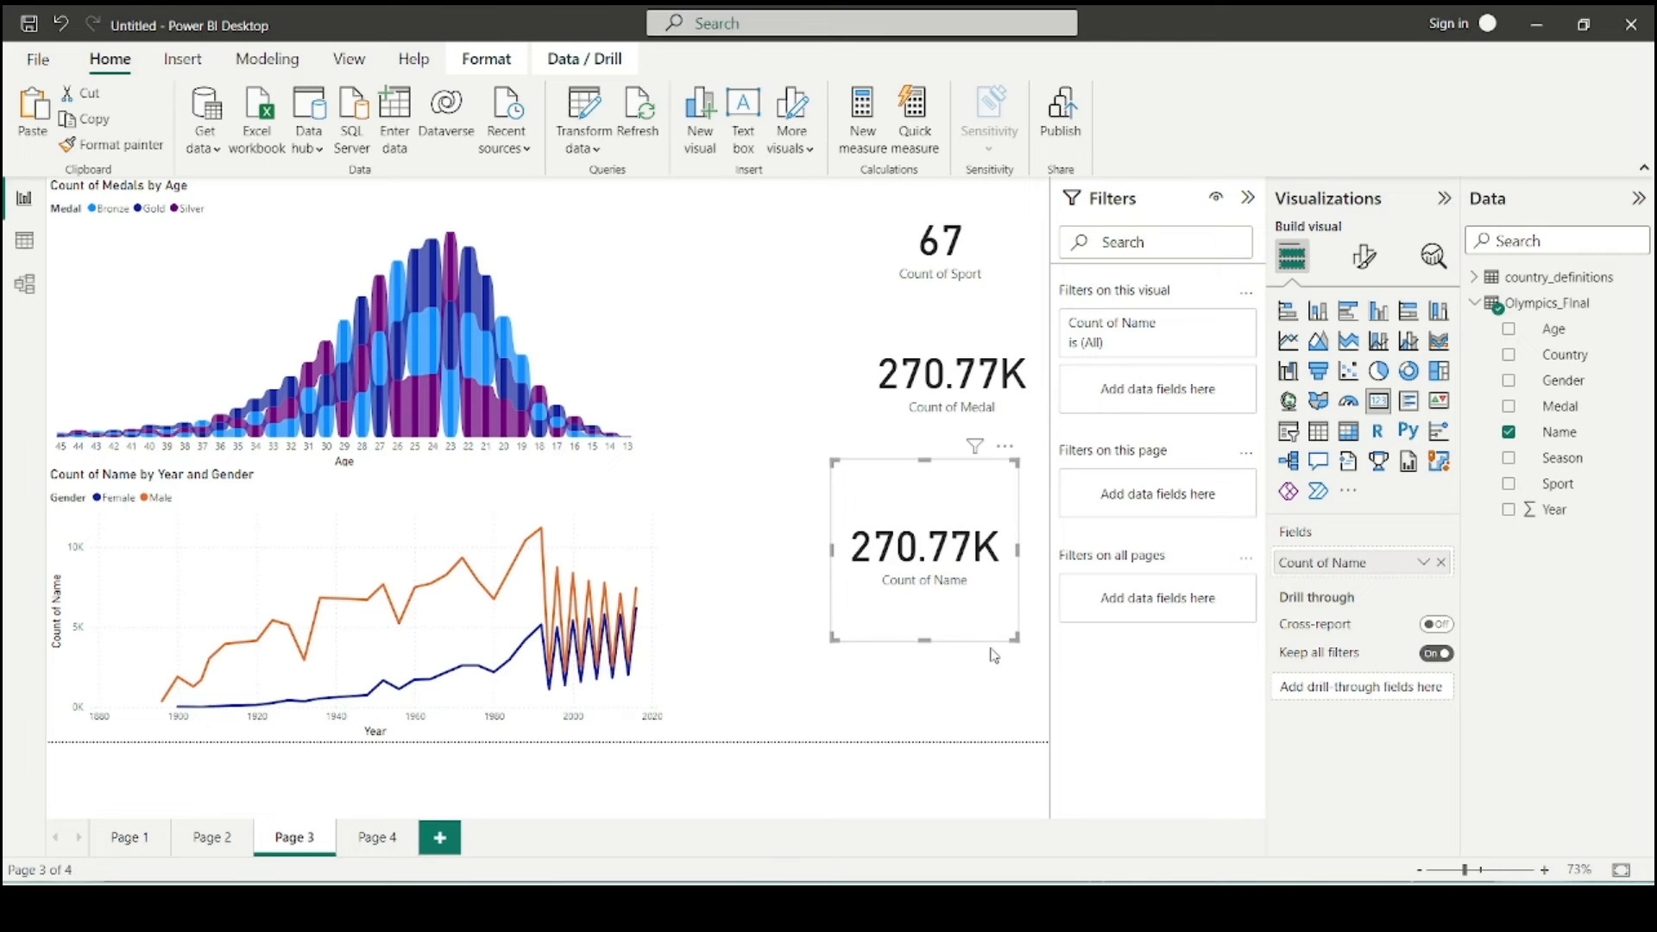
left_click_drag(972, 565, 1026, 542)
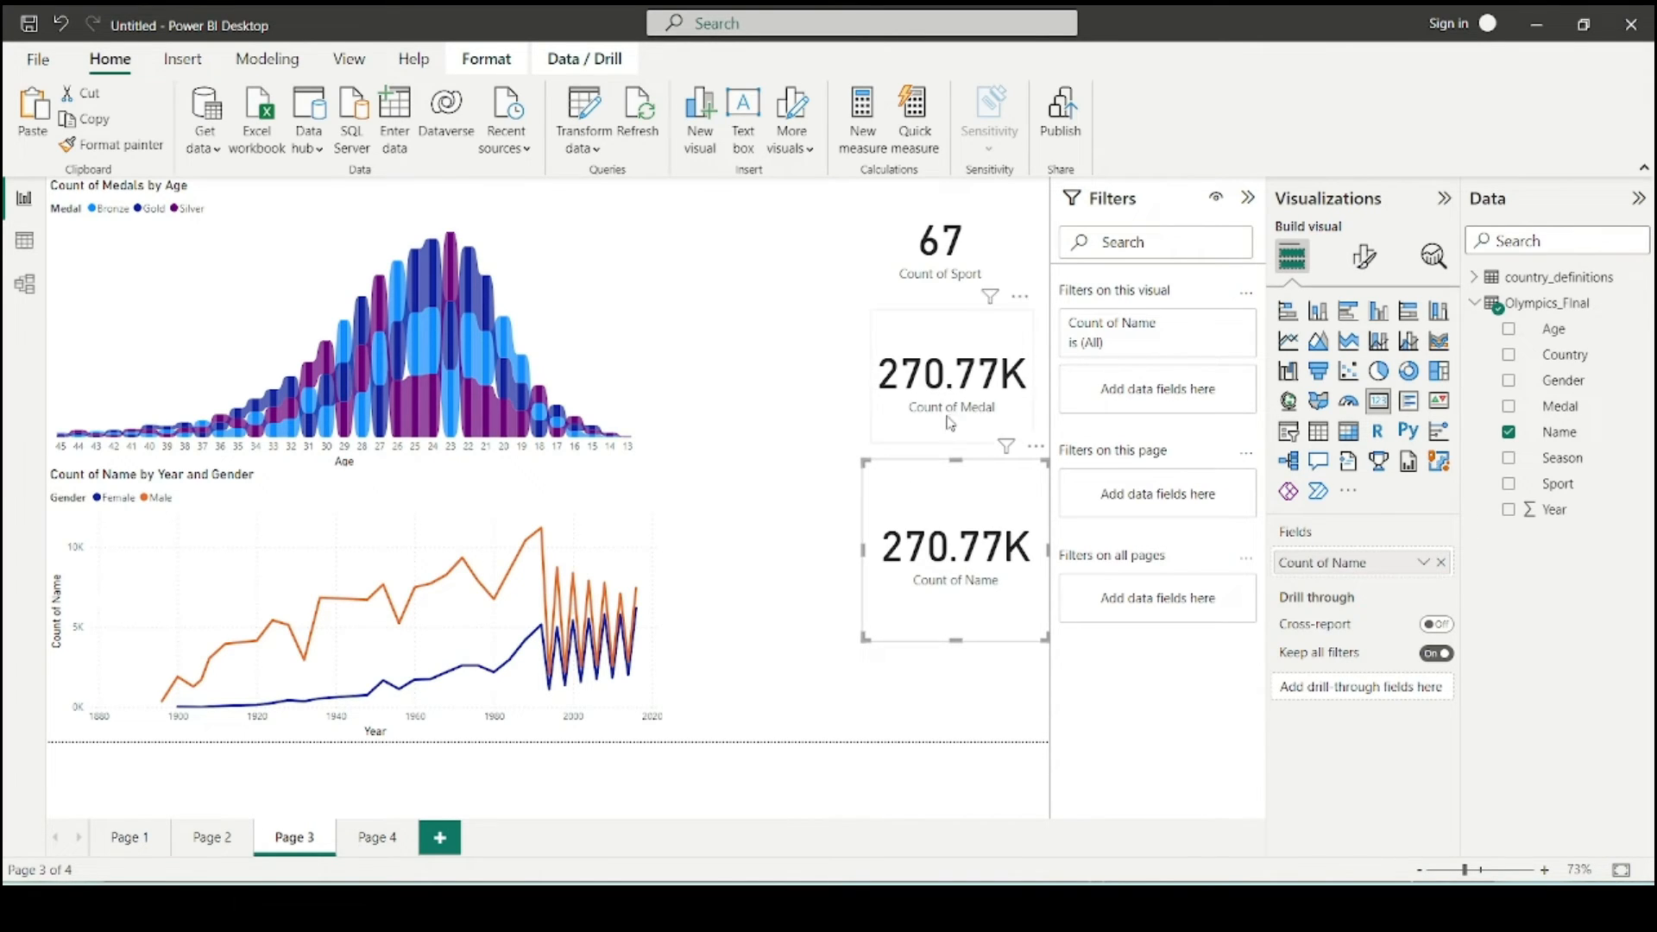
- Remove the Count of Name and Count of Medal cards from Page 3
left_click(1035, 447)
left_click(1074, 499)
left_click(985, 376)
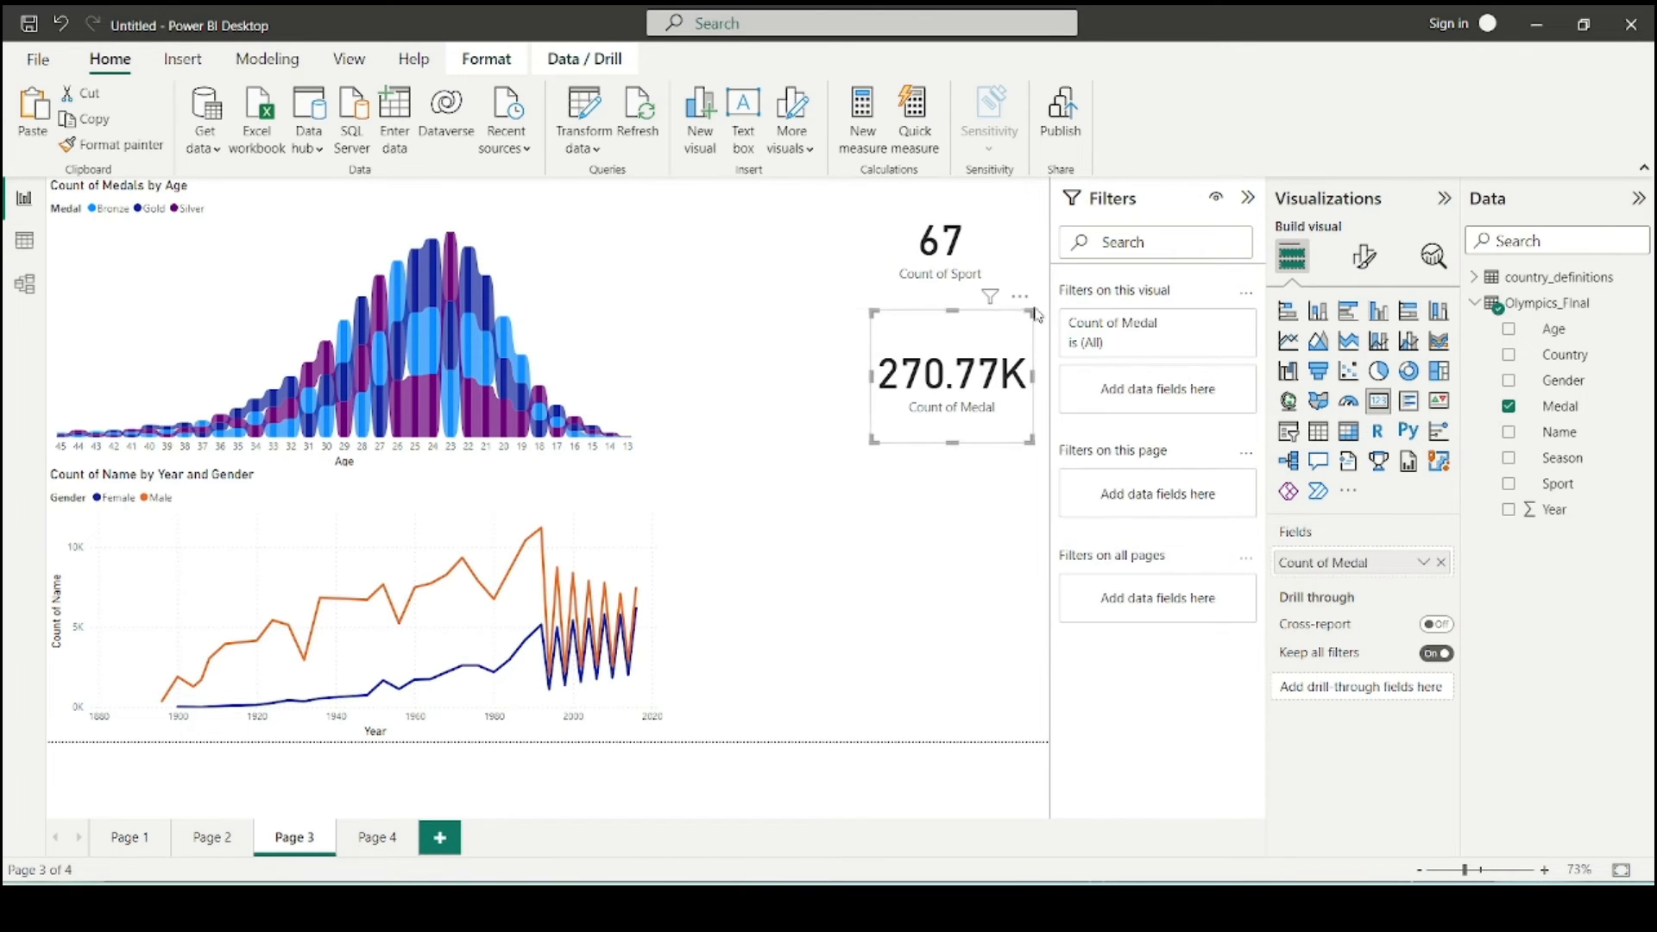
left_click(1021, 299)
left_click(1072, 349)
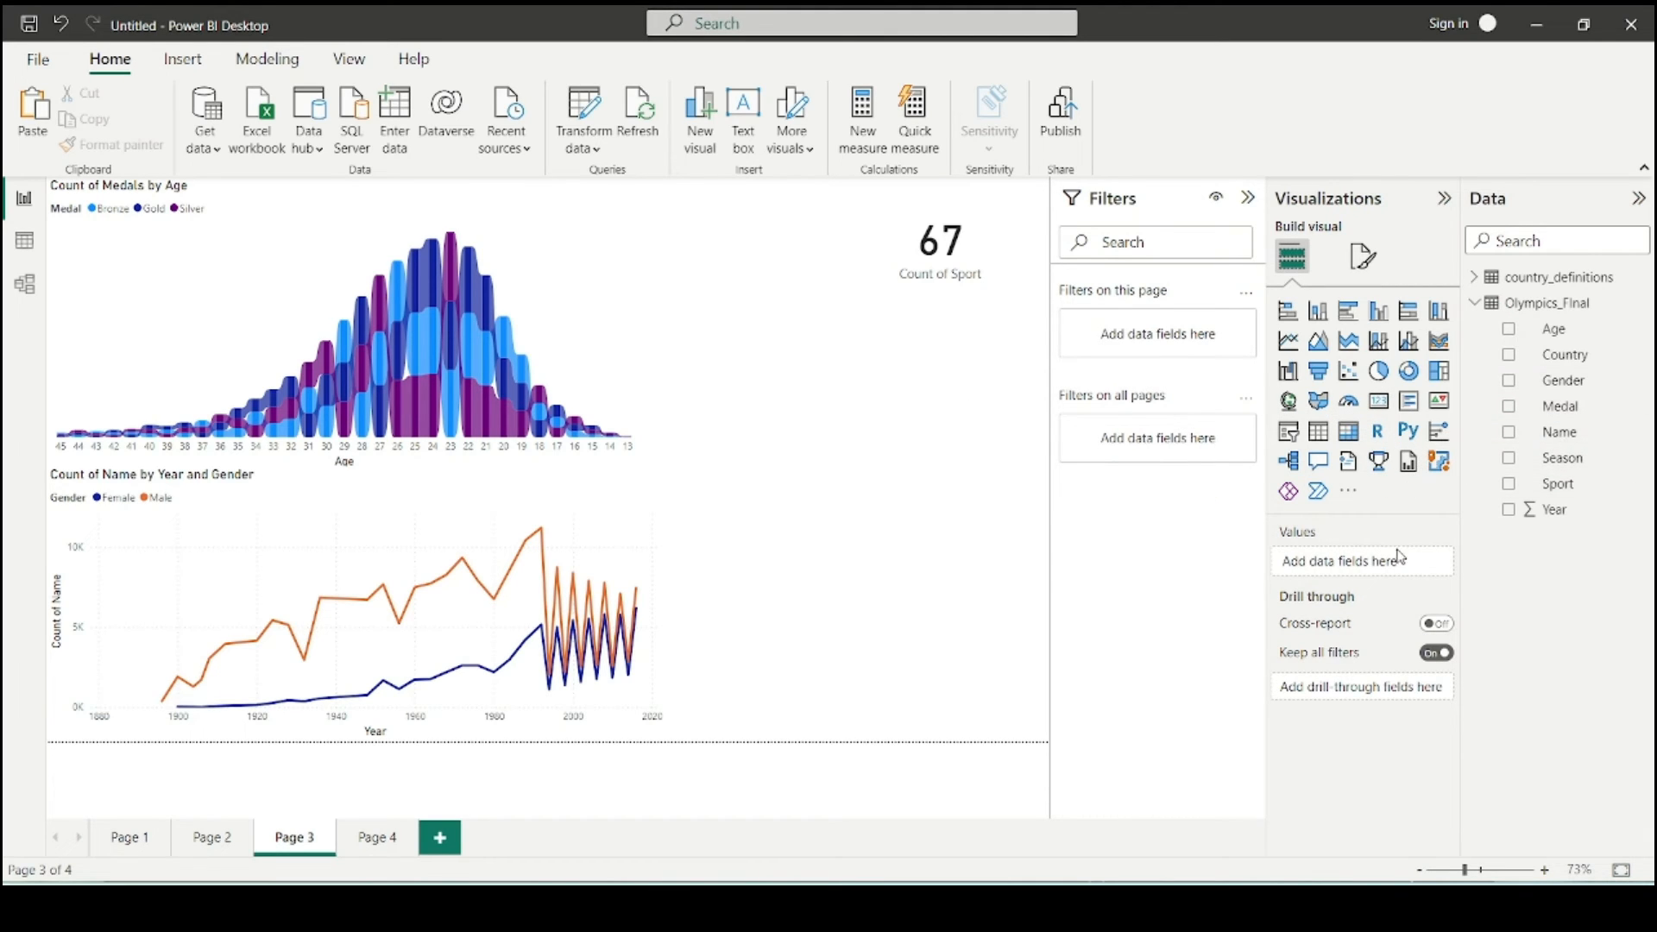
- Add a narrowed card below the Sport card showing the Country field aggregated as Count (Distinct)
left_click(1407, 405)
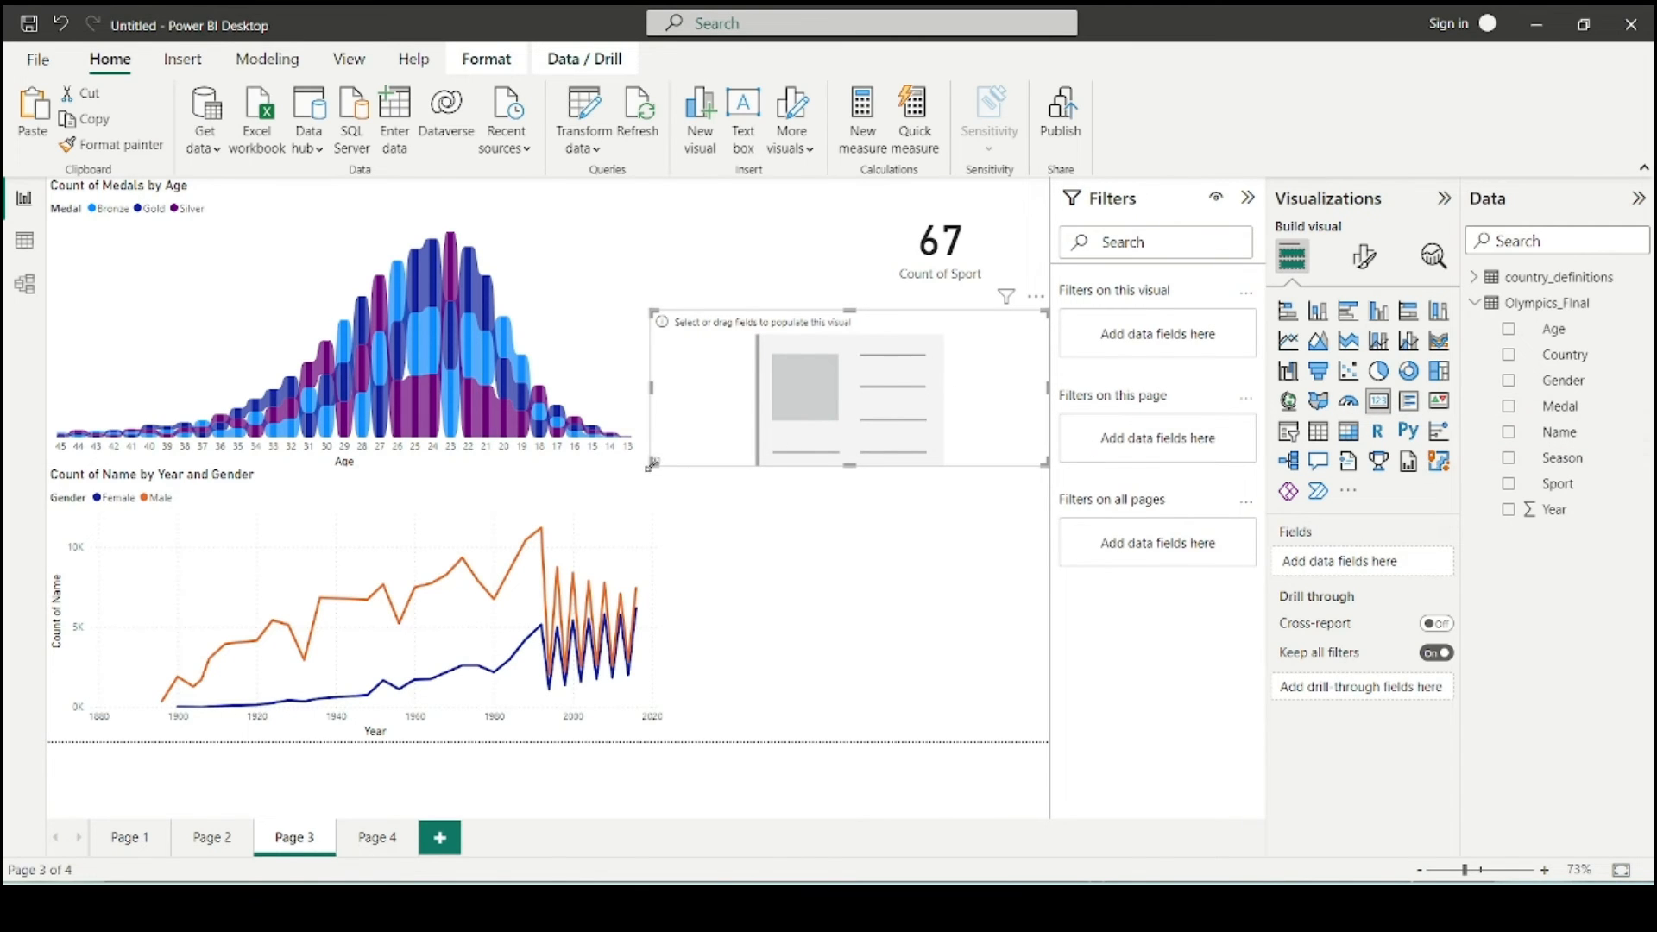
left_click_drag(653, 467, 811, 485)
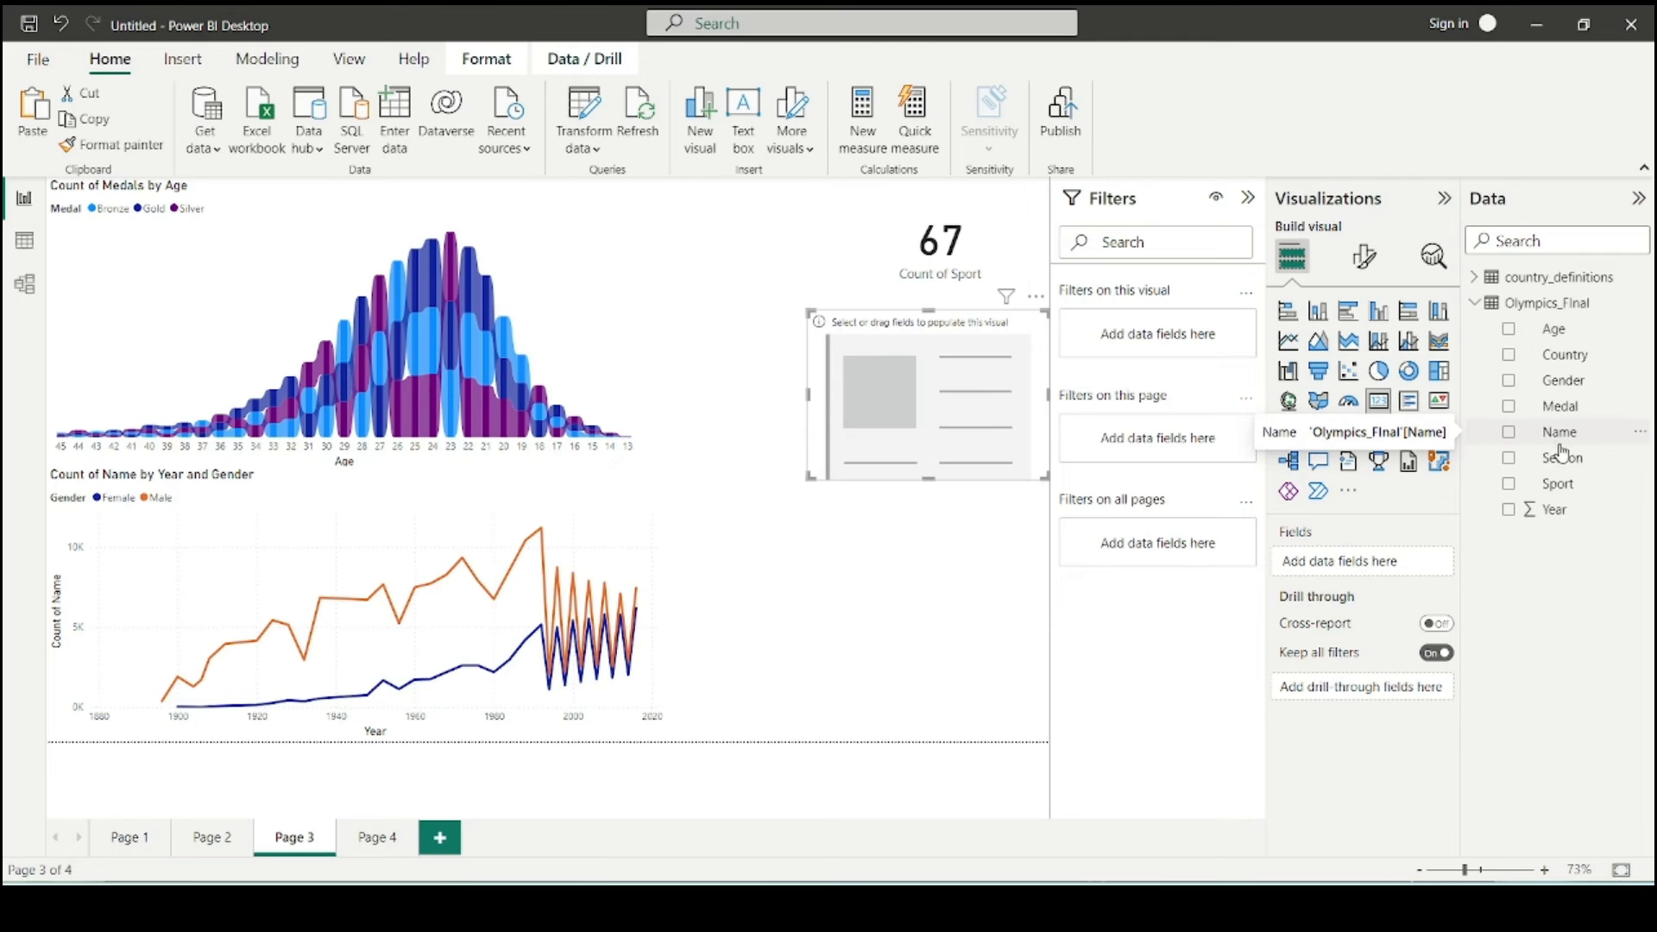
left_click_drag(1560, 356, 1387, 563)
left_click(1423, 562)
left_click(1466, 697)
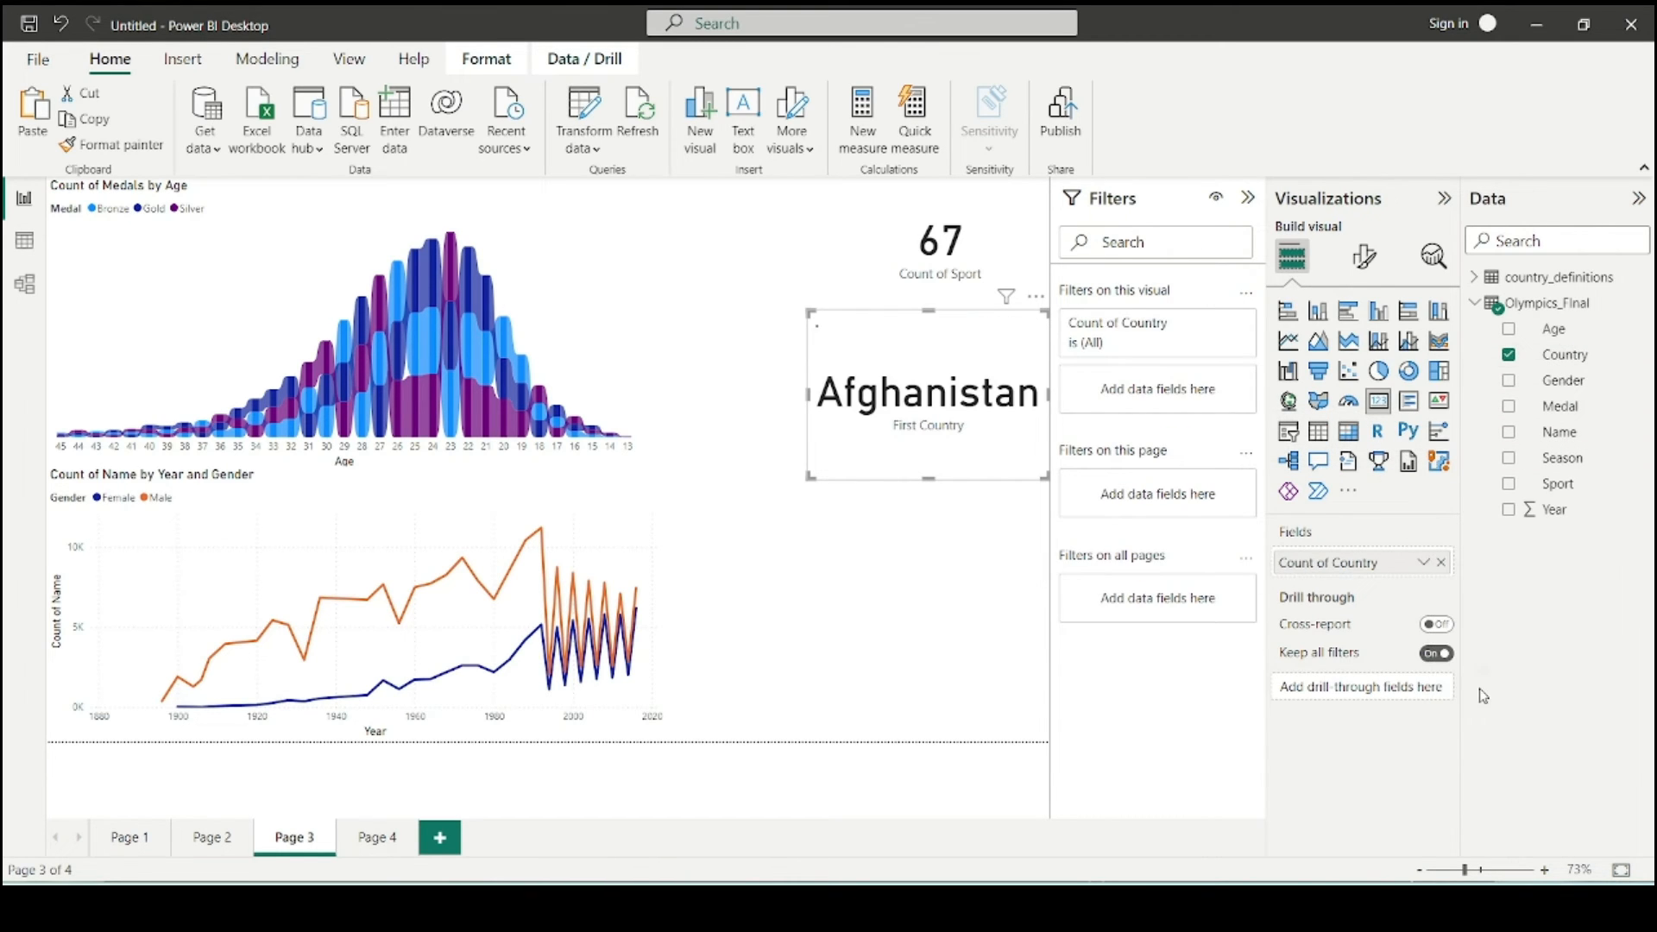
left_click(1419, 564)
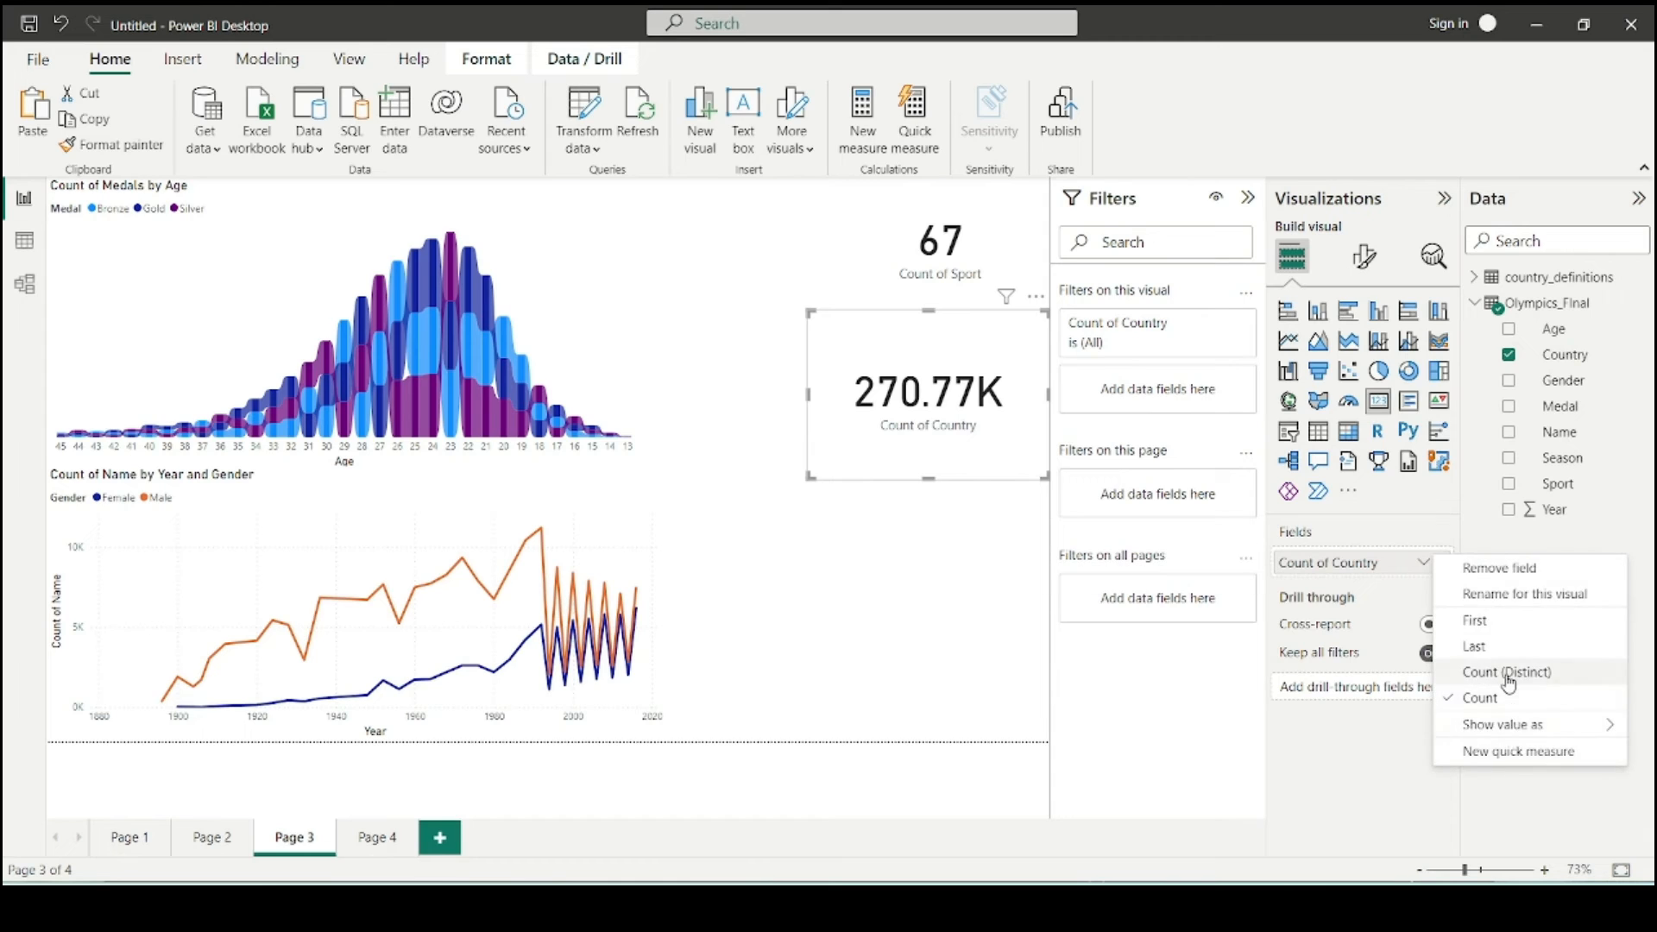
left_click(1477, 670)
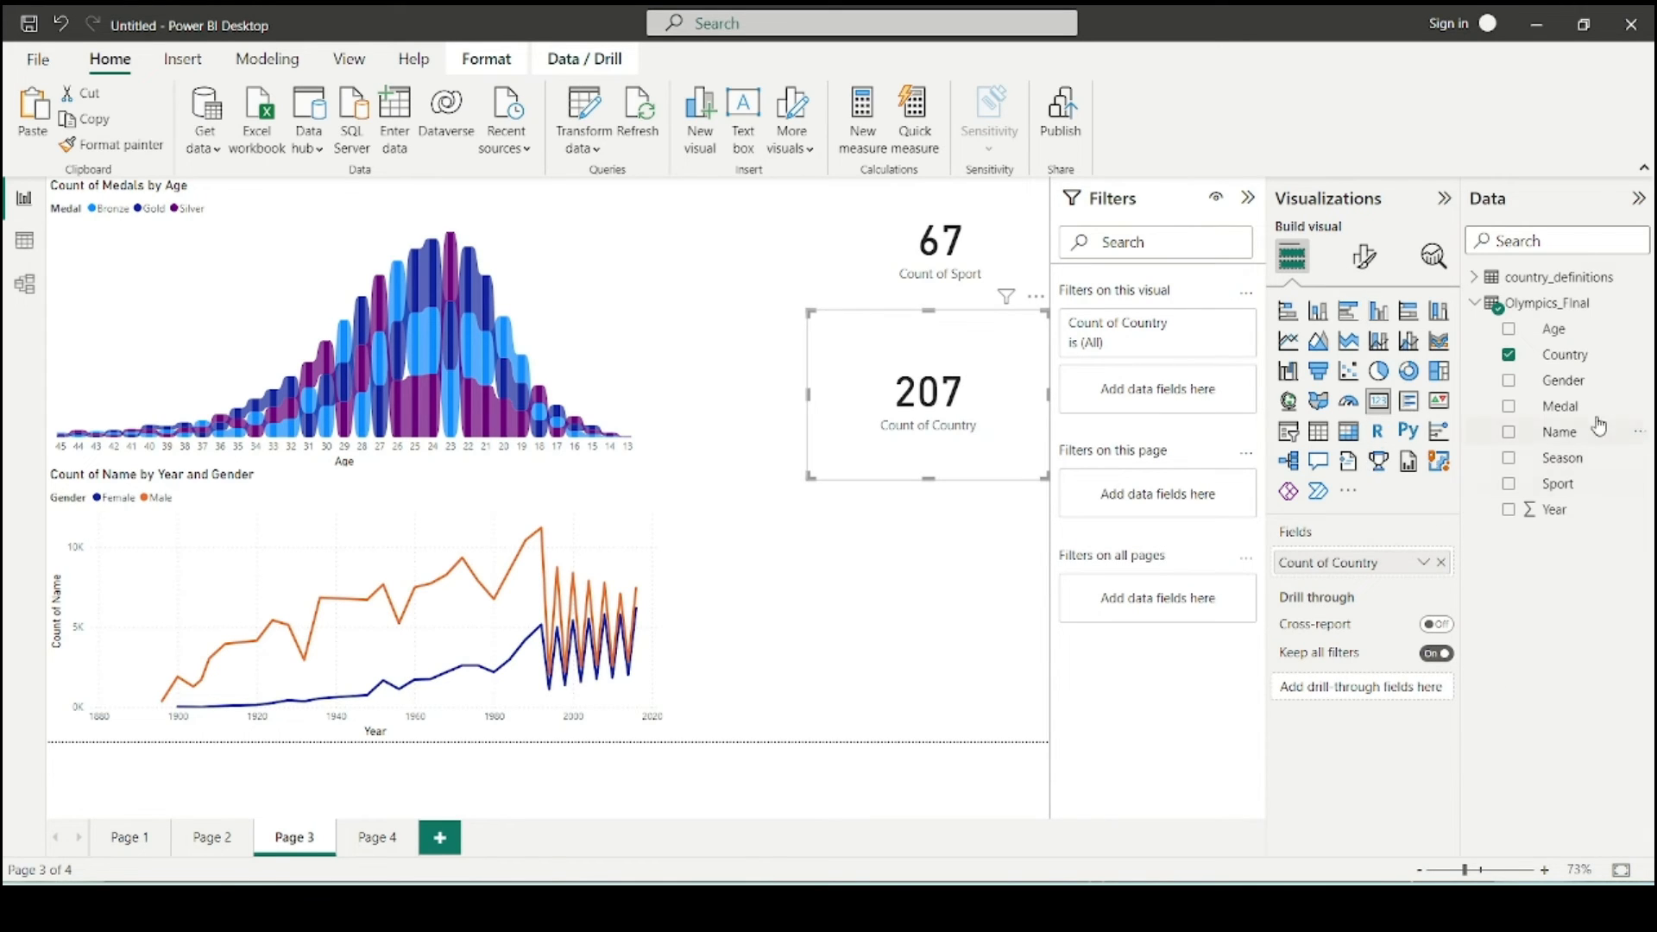
- Try a Gender filter excluding blanks, then Year and Sport filters on the Country card, removing each one
left_click_drag(1562, 380, 1161, 388)
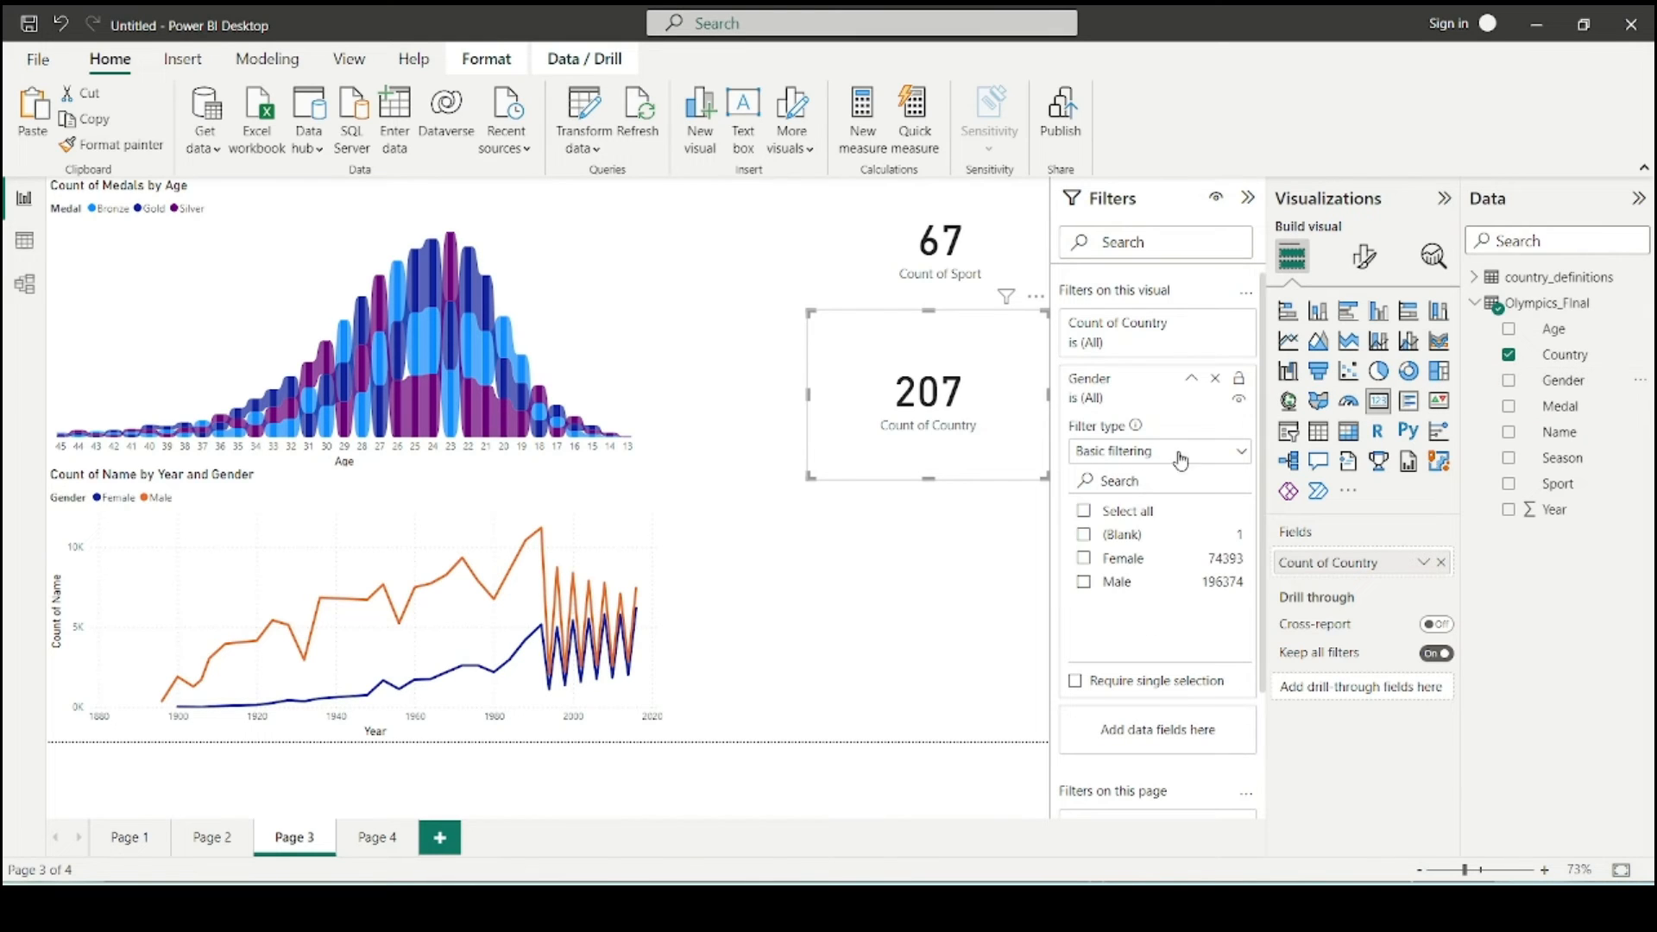
left_click(1083, 535)
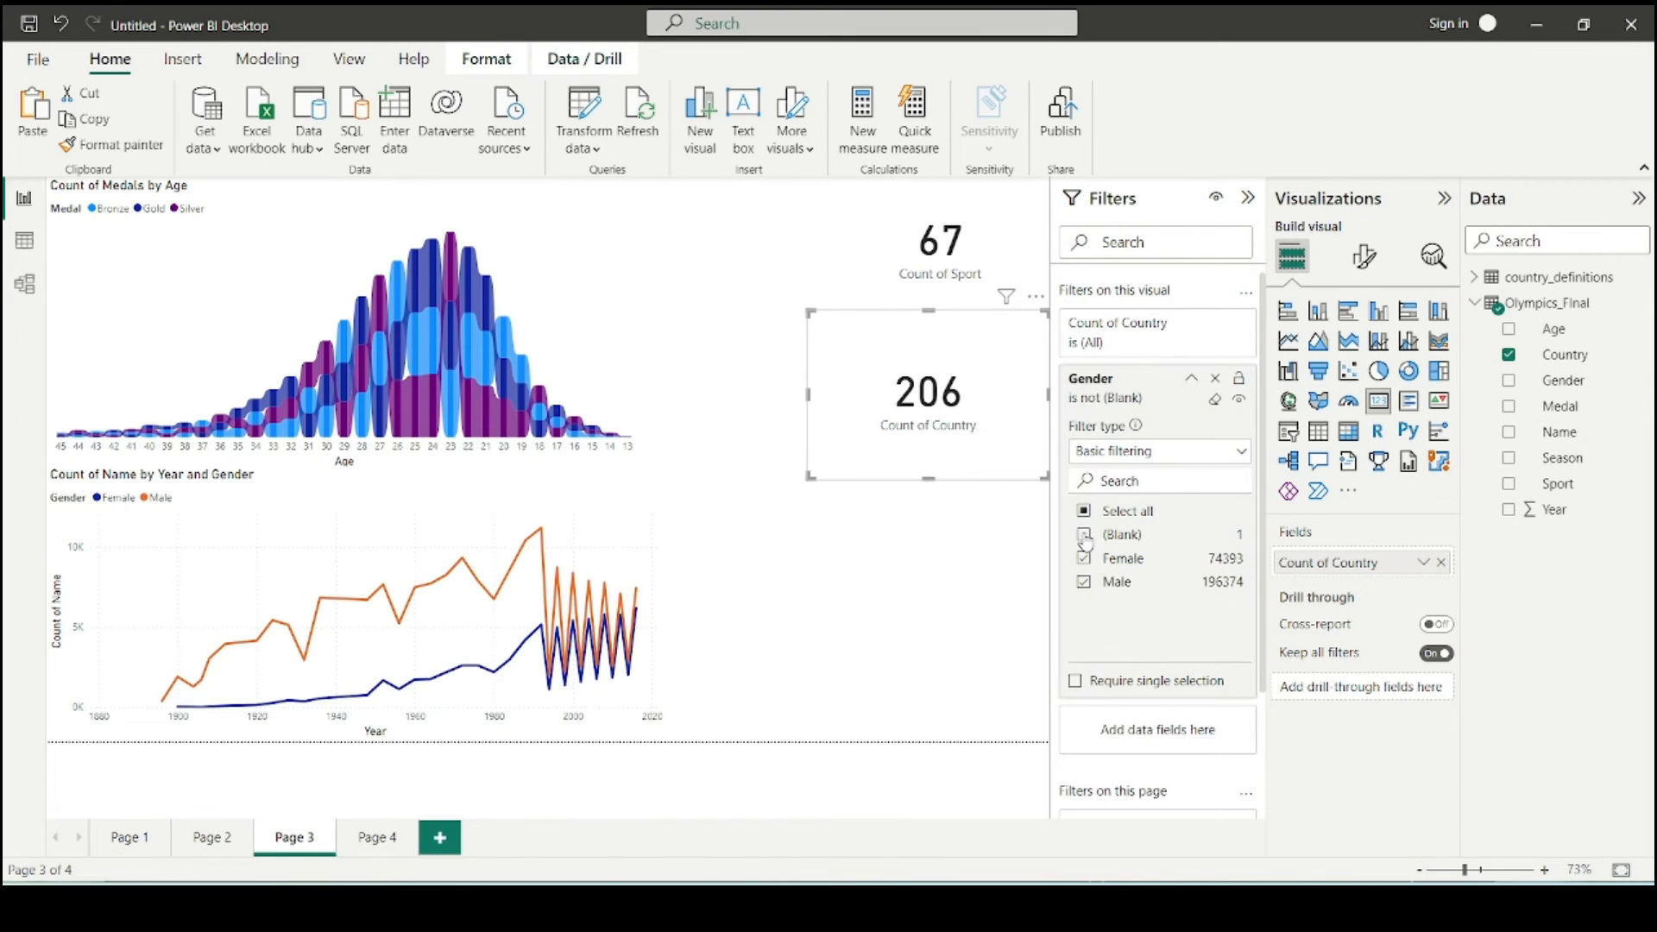
left_click(1214, 380)
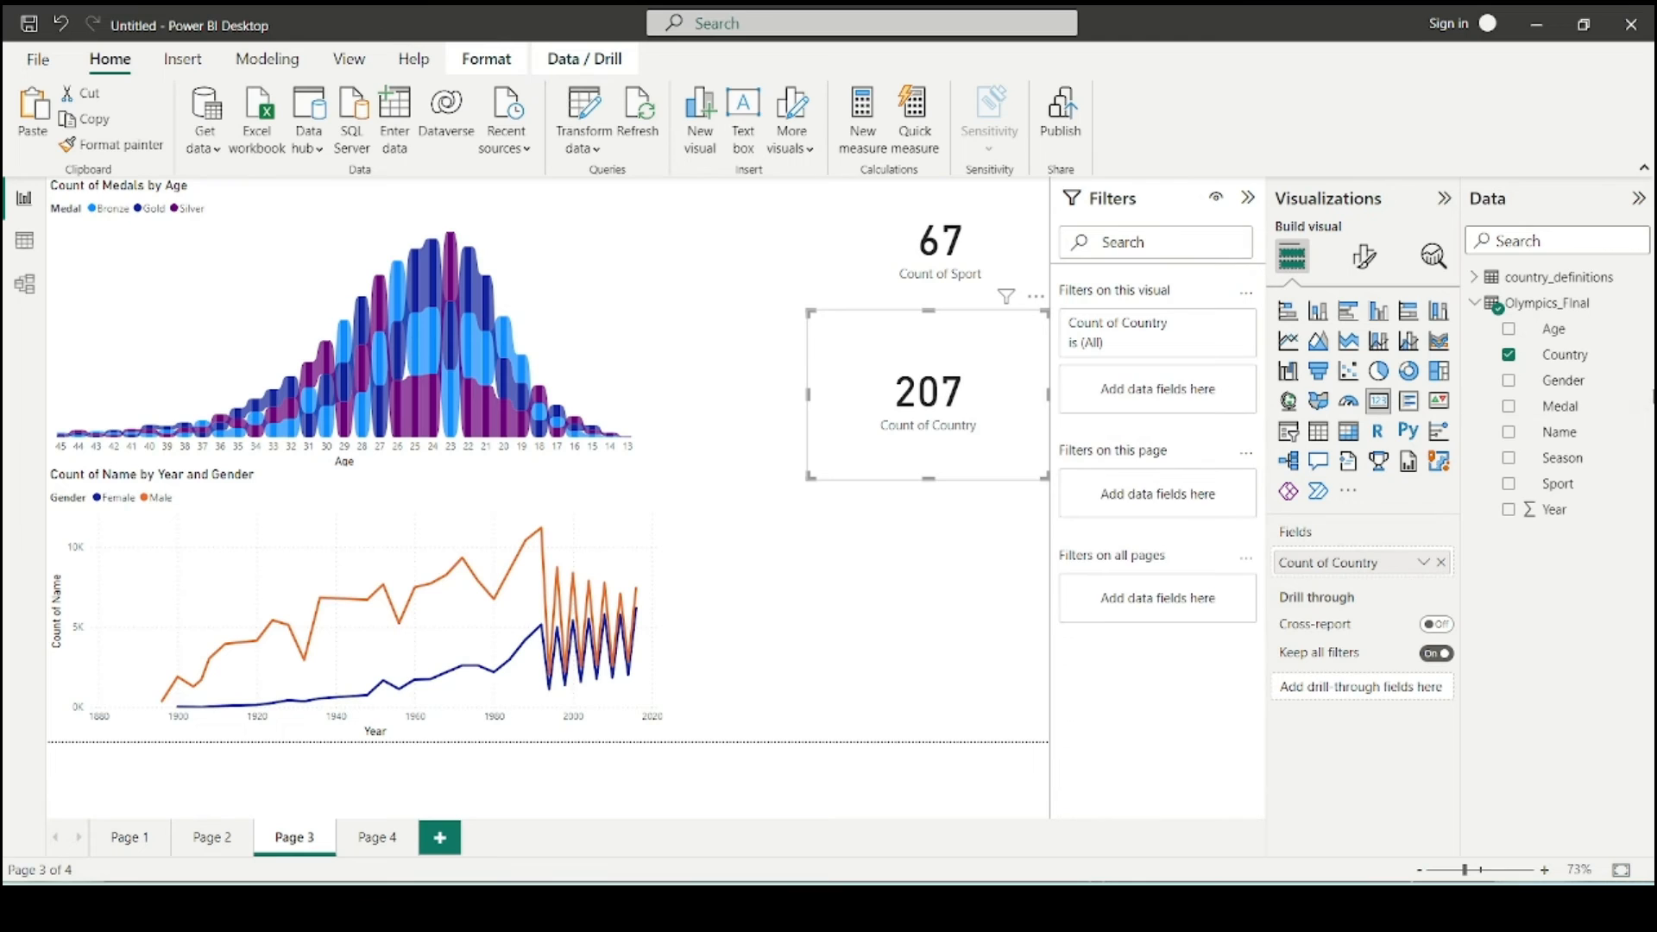
left_click_drag(1554, 511, 1160, 404)
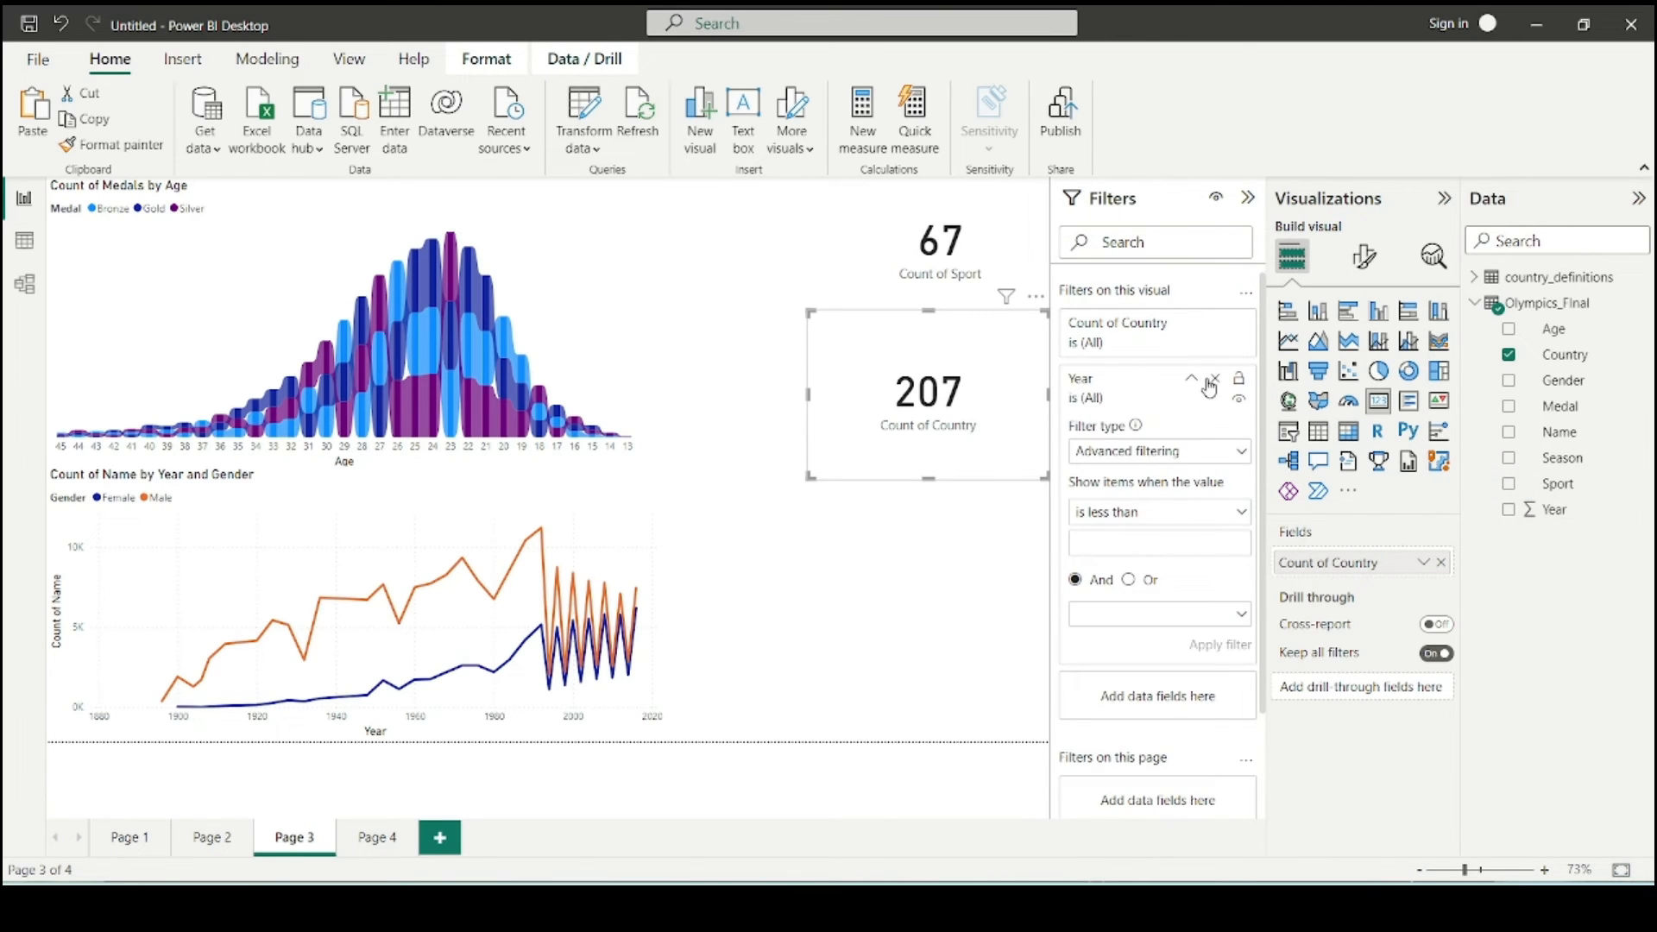
left_click(1214, 377)
left_click_drag(1575, 486, 1210, 404)
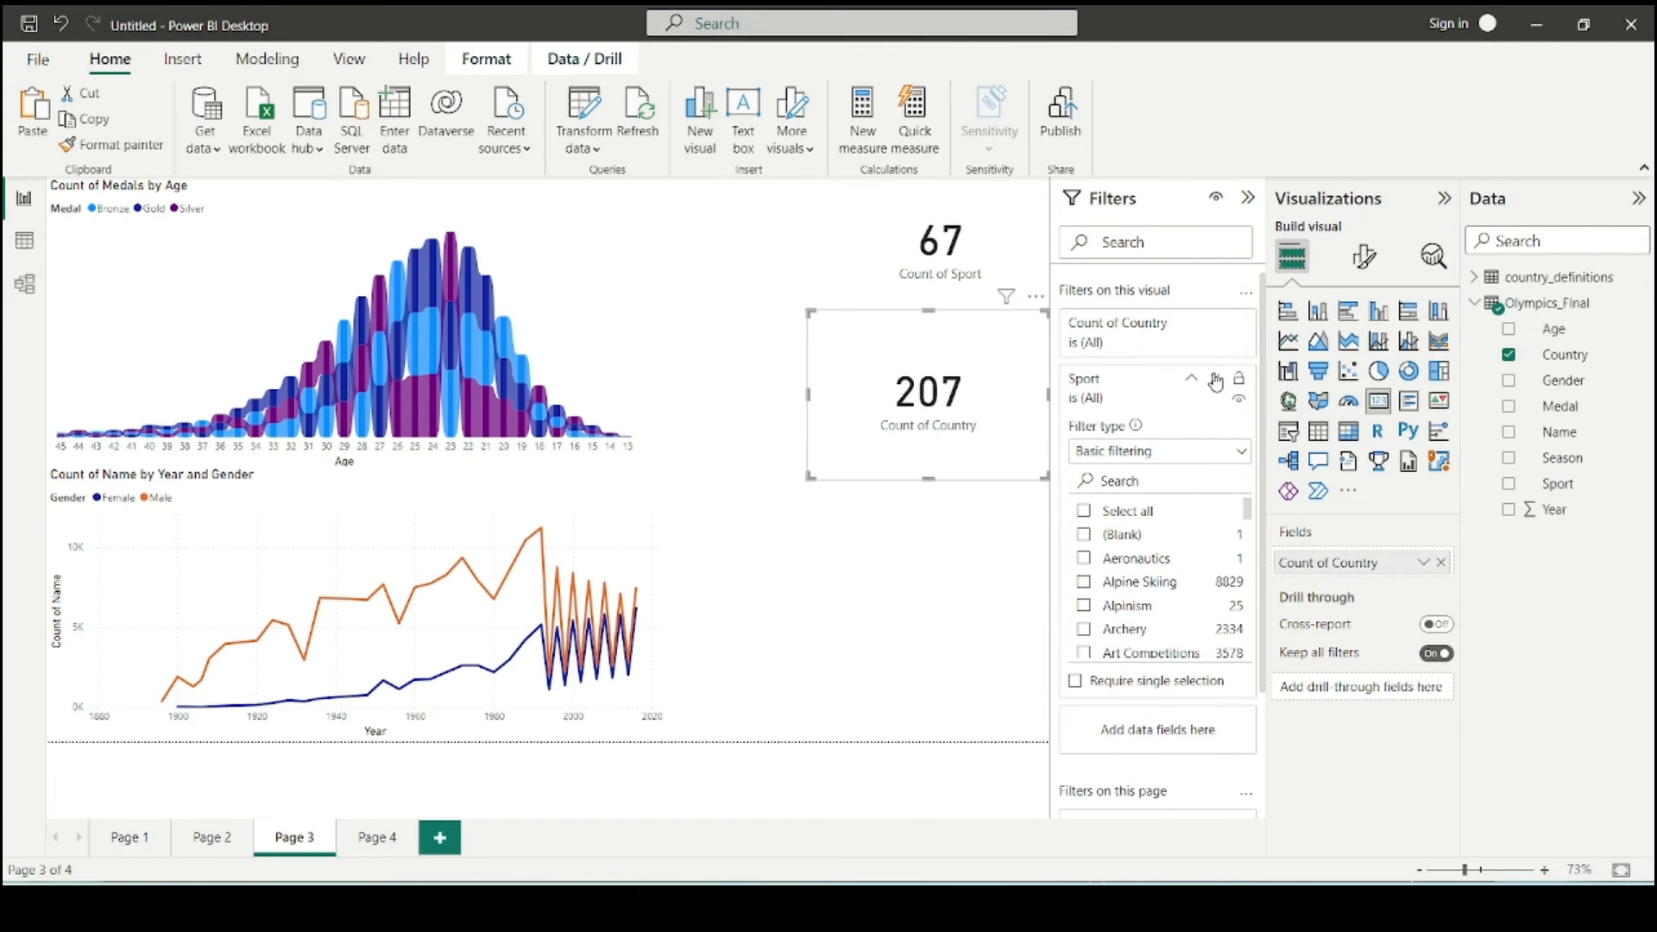
left_click(1215, 380)
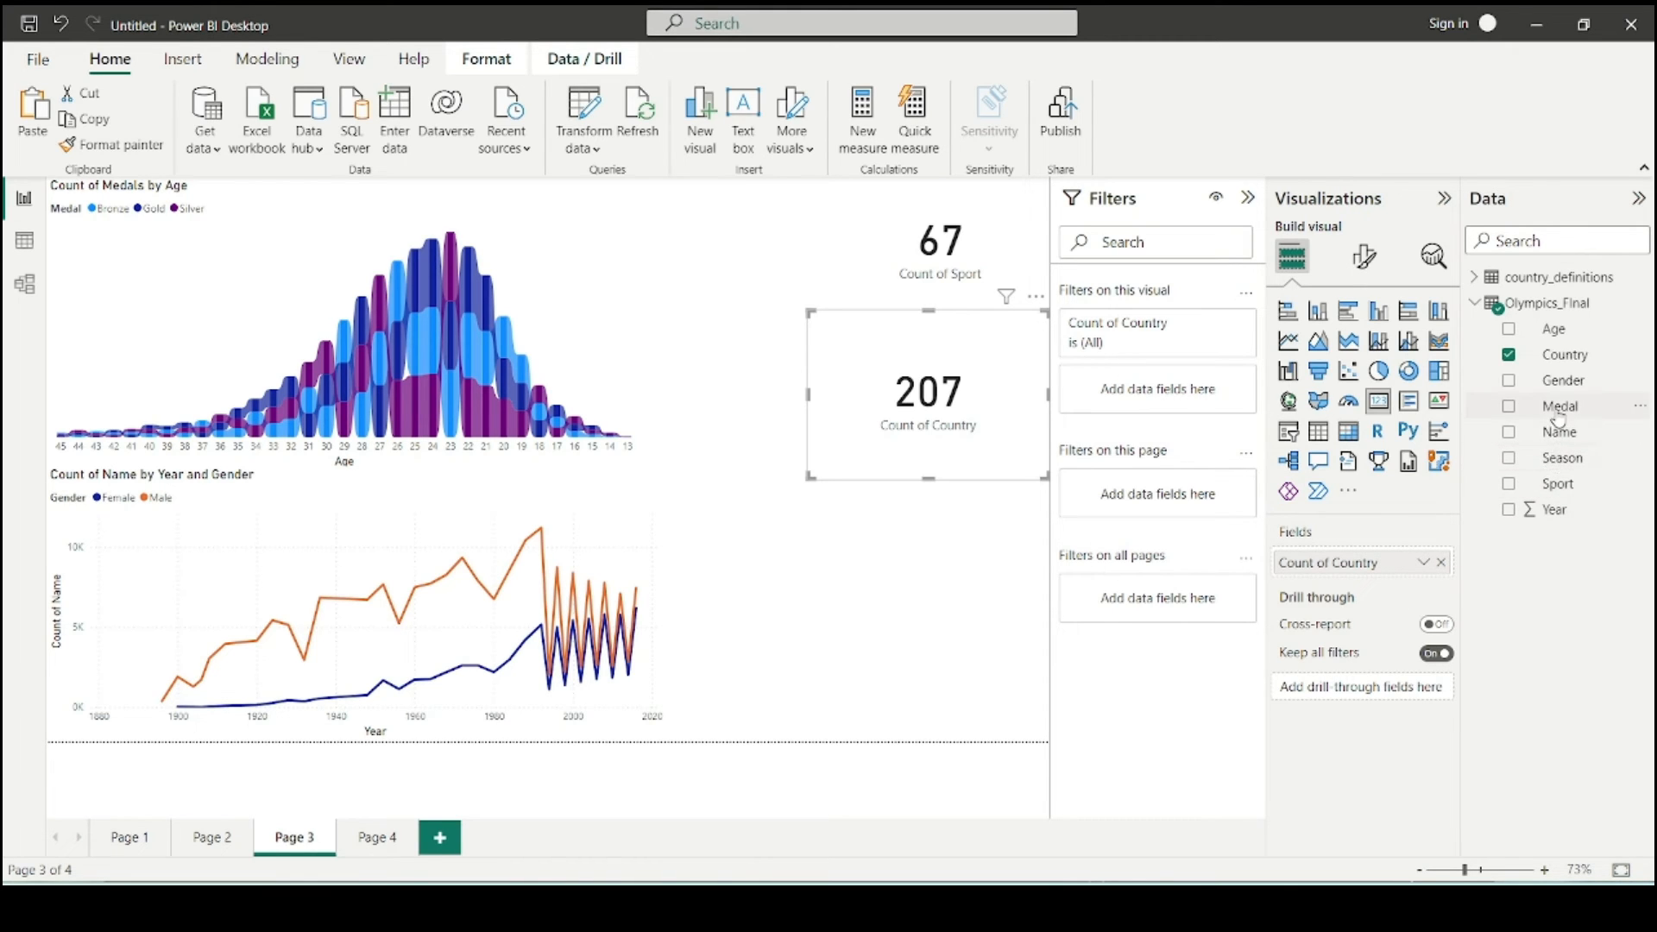
- Filter the Country card by Medal, keeping Bronze, Gold and Silver while excluding NA and blanks
left_click_drag(1560, 417, 1174, 399)
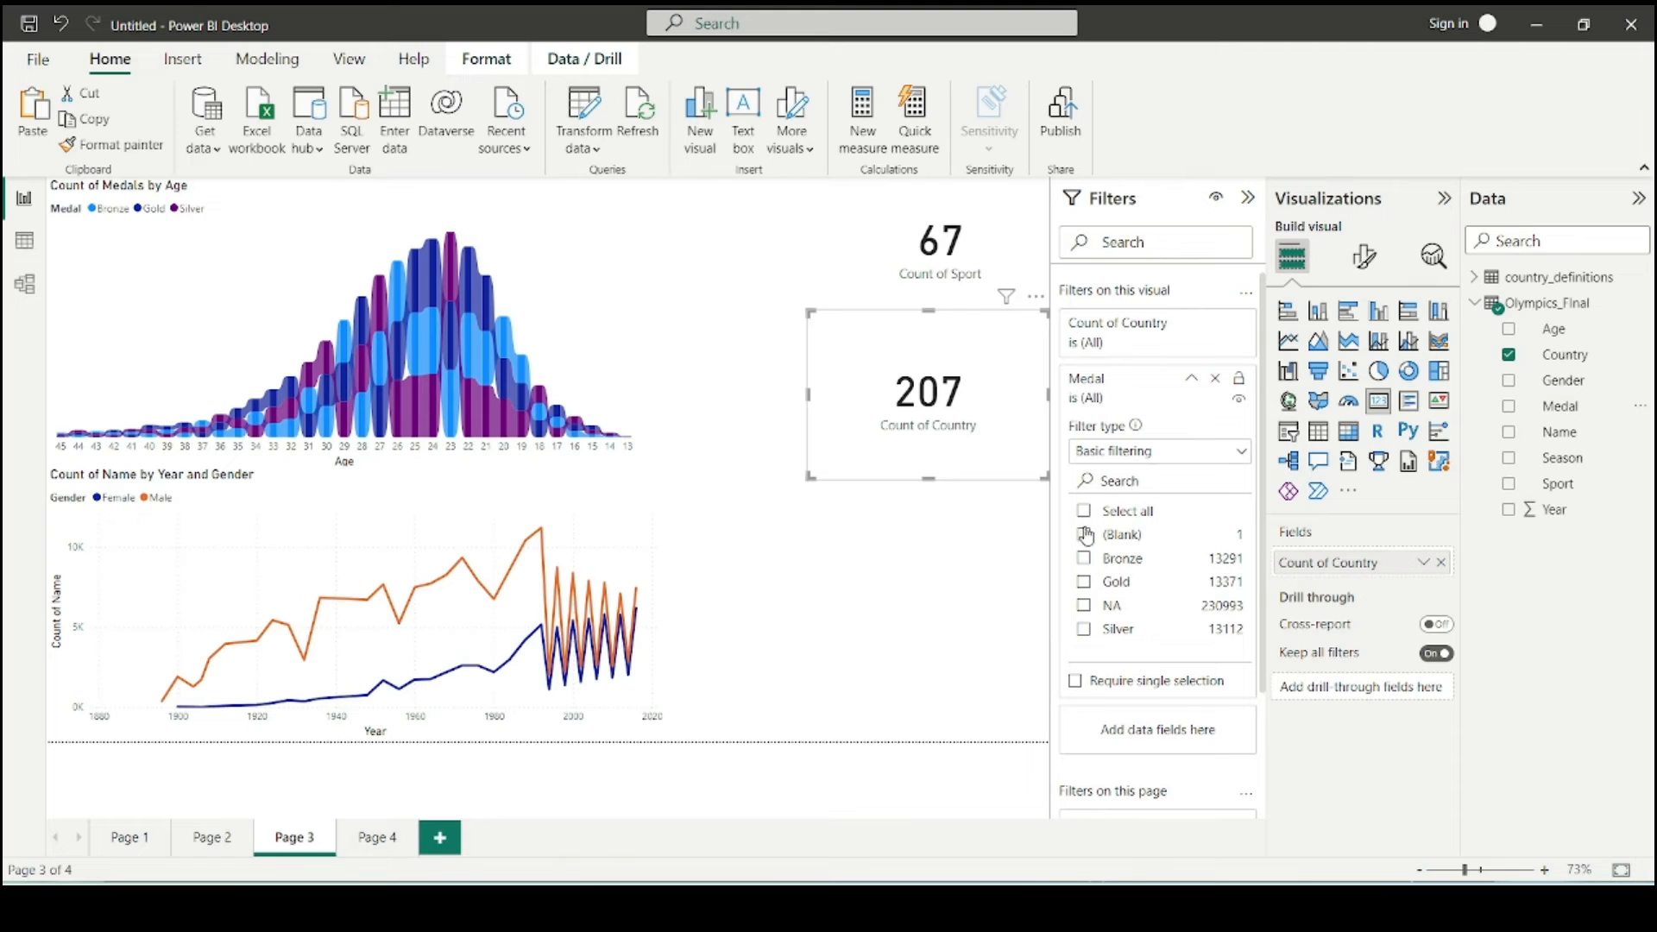
left_click(1084, 604)
left_click(1084, 535)
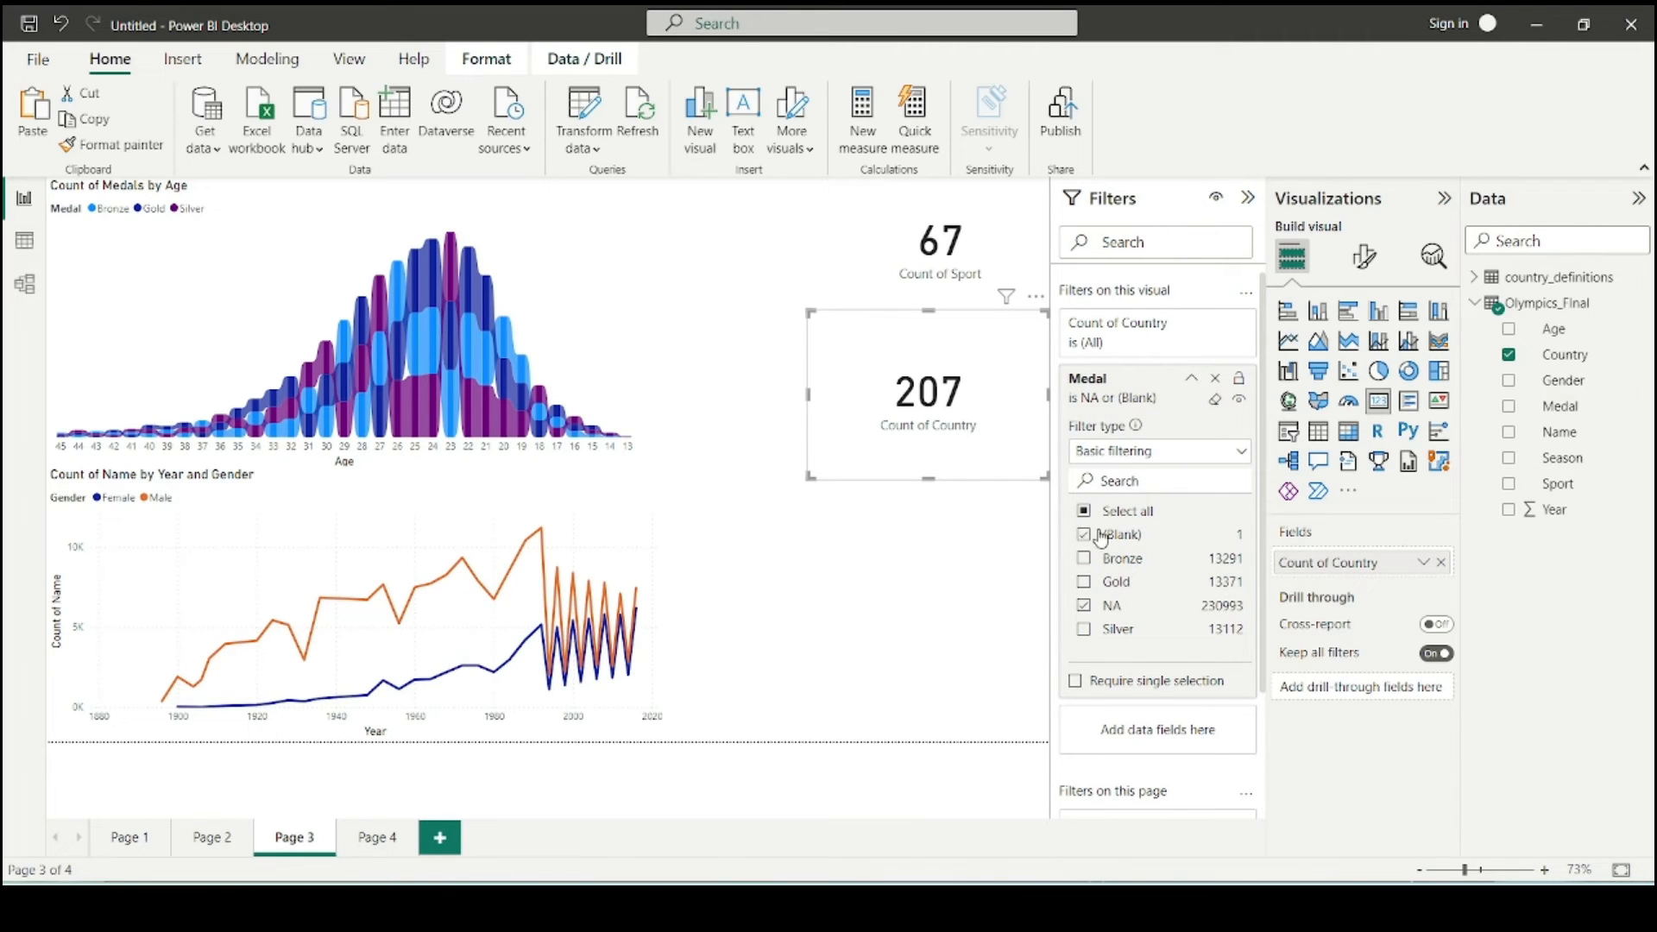
left_click(1083, 511)
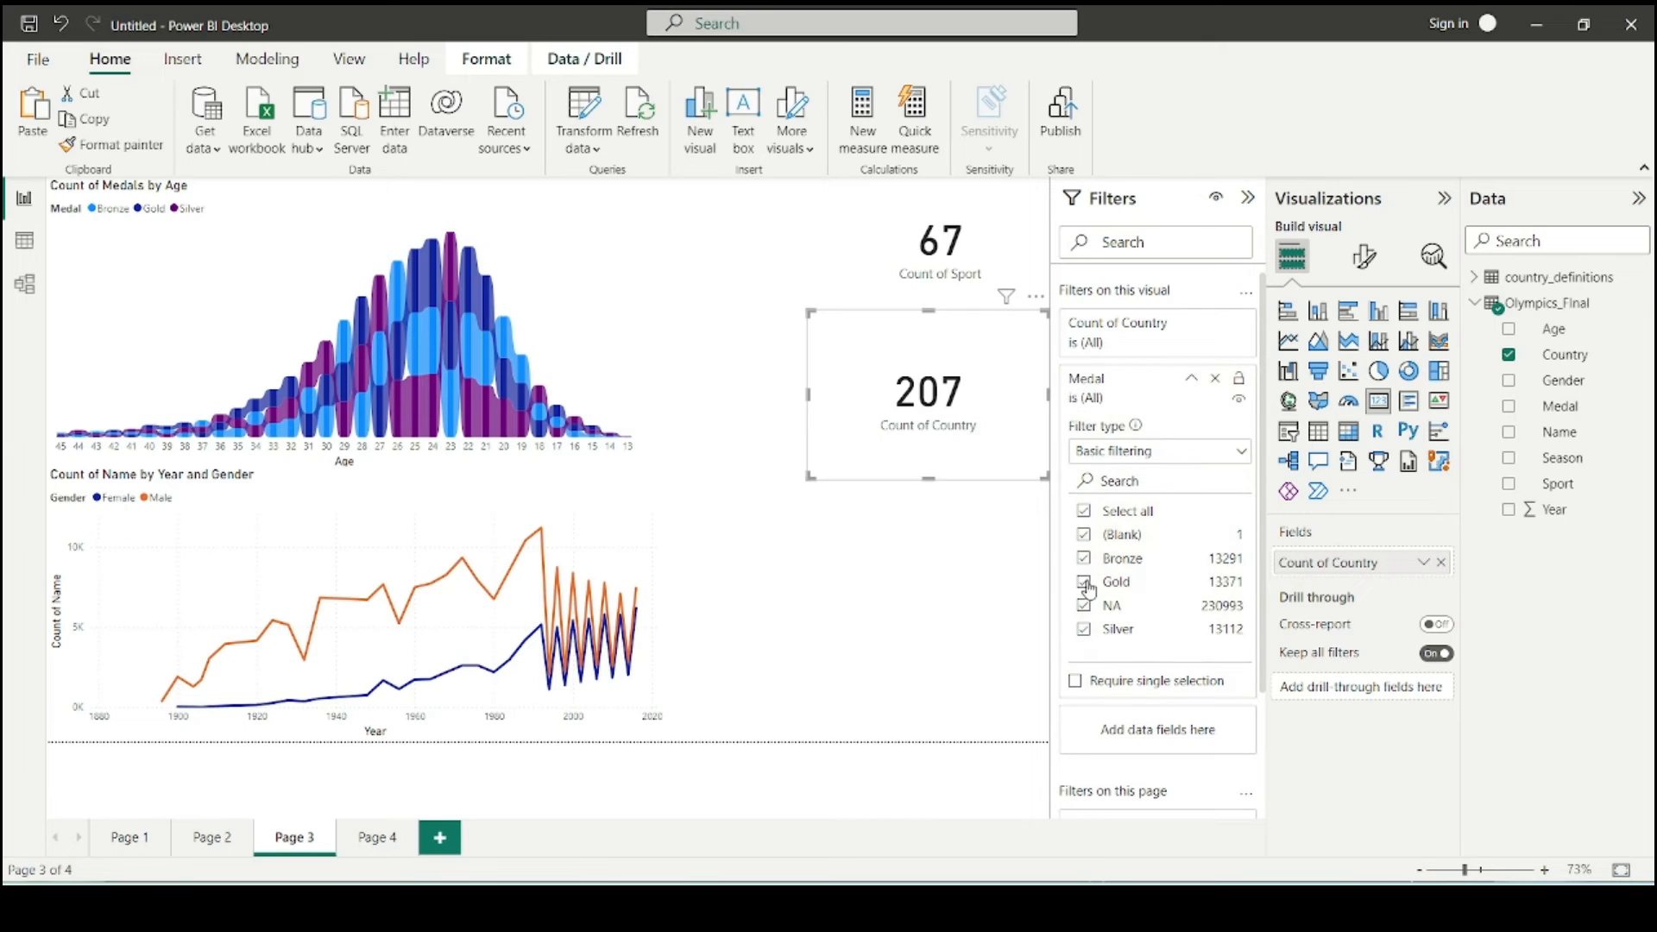
left_click(1084, 605)
left_click(1083, 535)
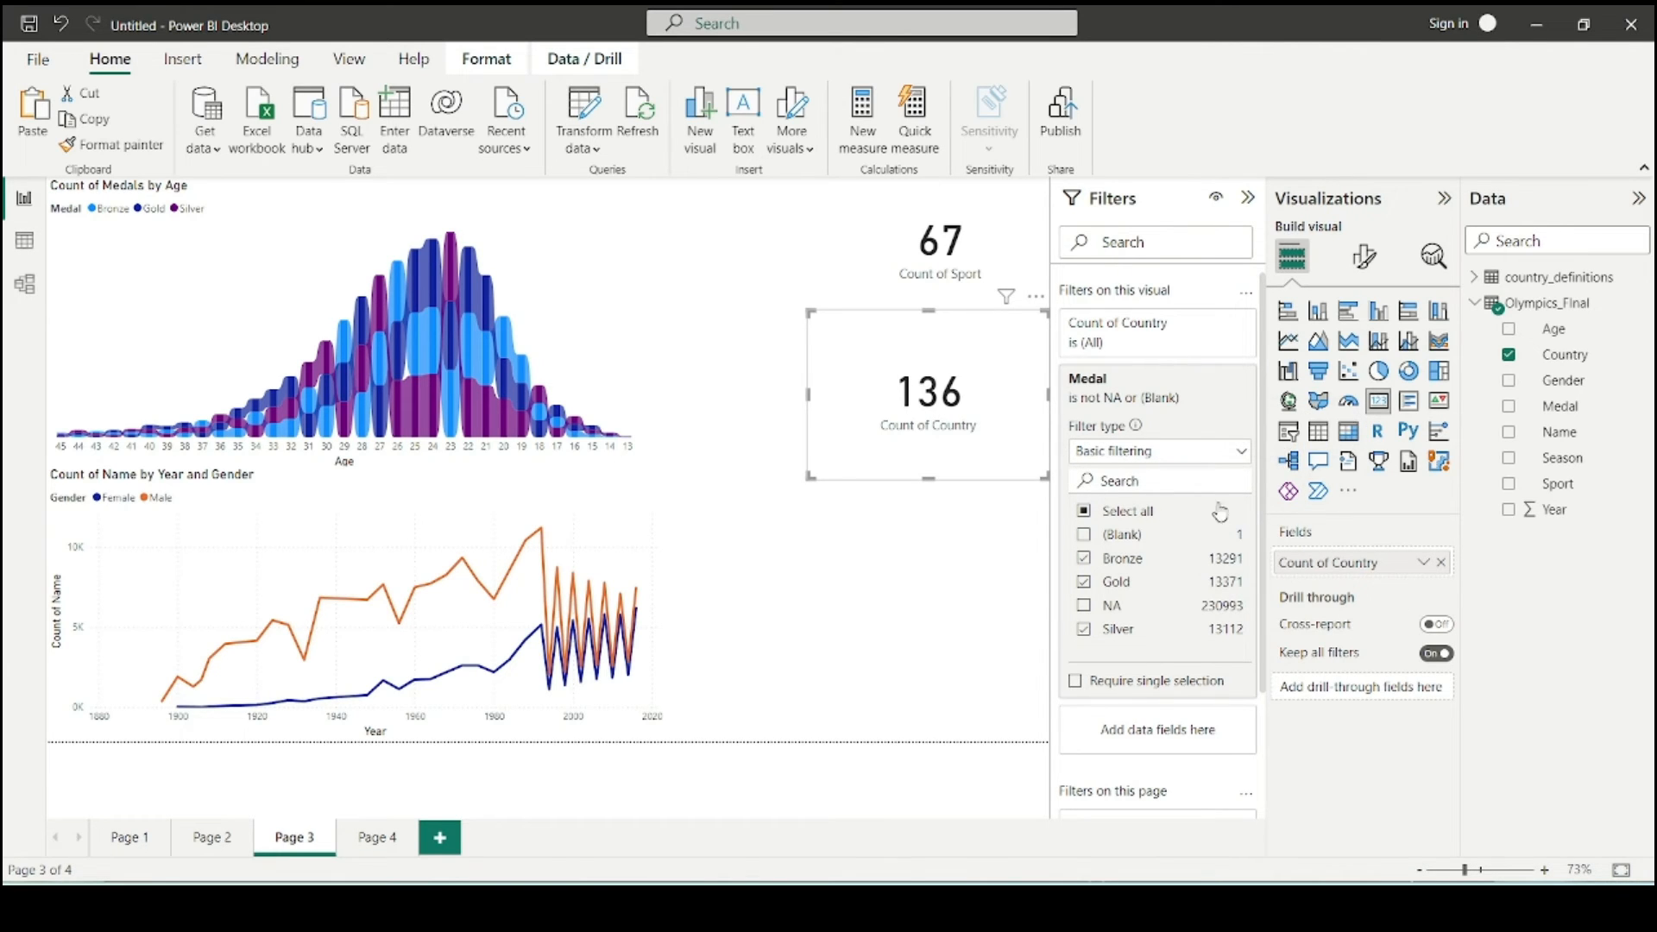
- Shrink the Country card against the page's right edge, directly below the Sport card
left_click(899, 618)
left_click(960, 445)
left_click_drag(810, 478, 881, 458)
left_click(892, 516)
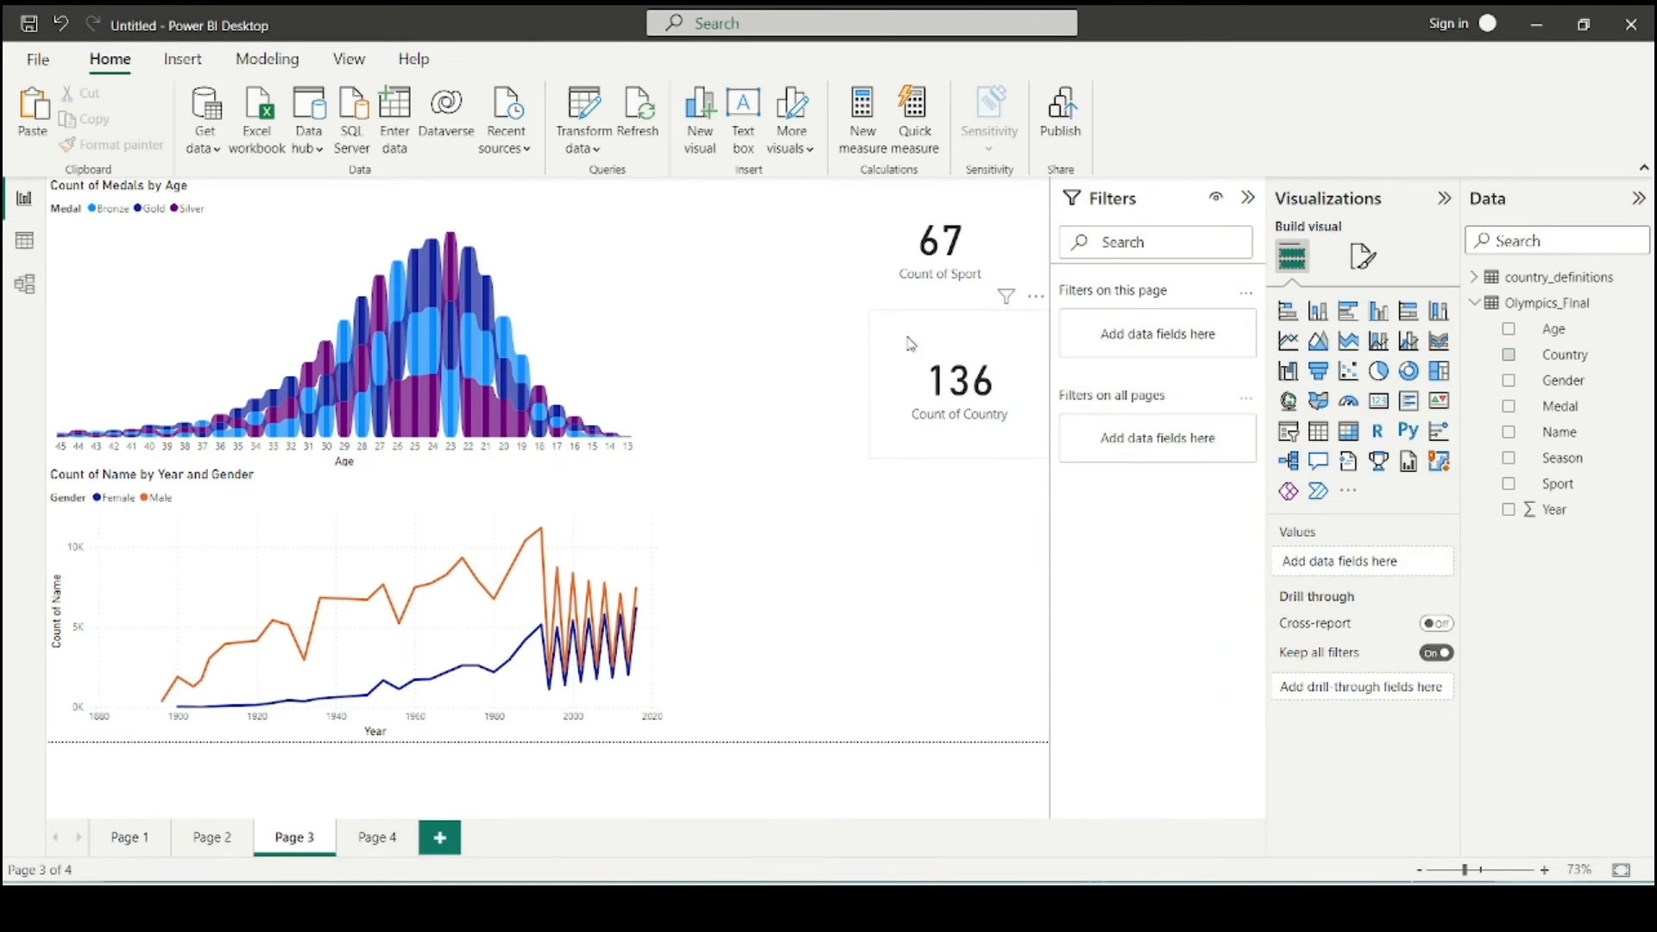
left_click(902, 363)
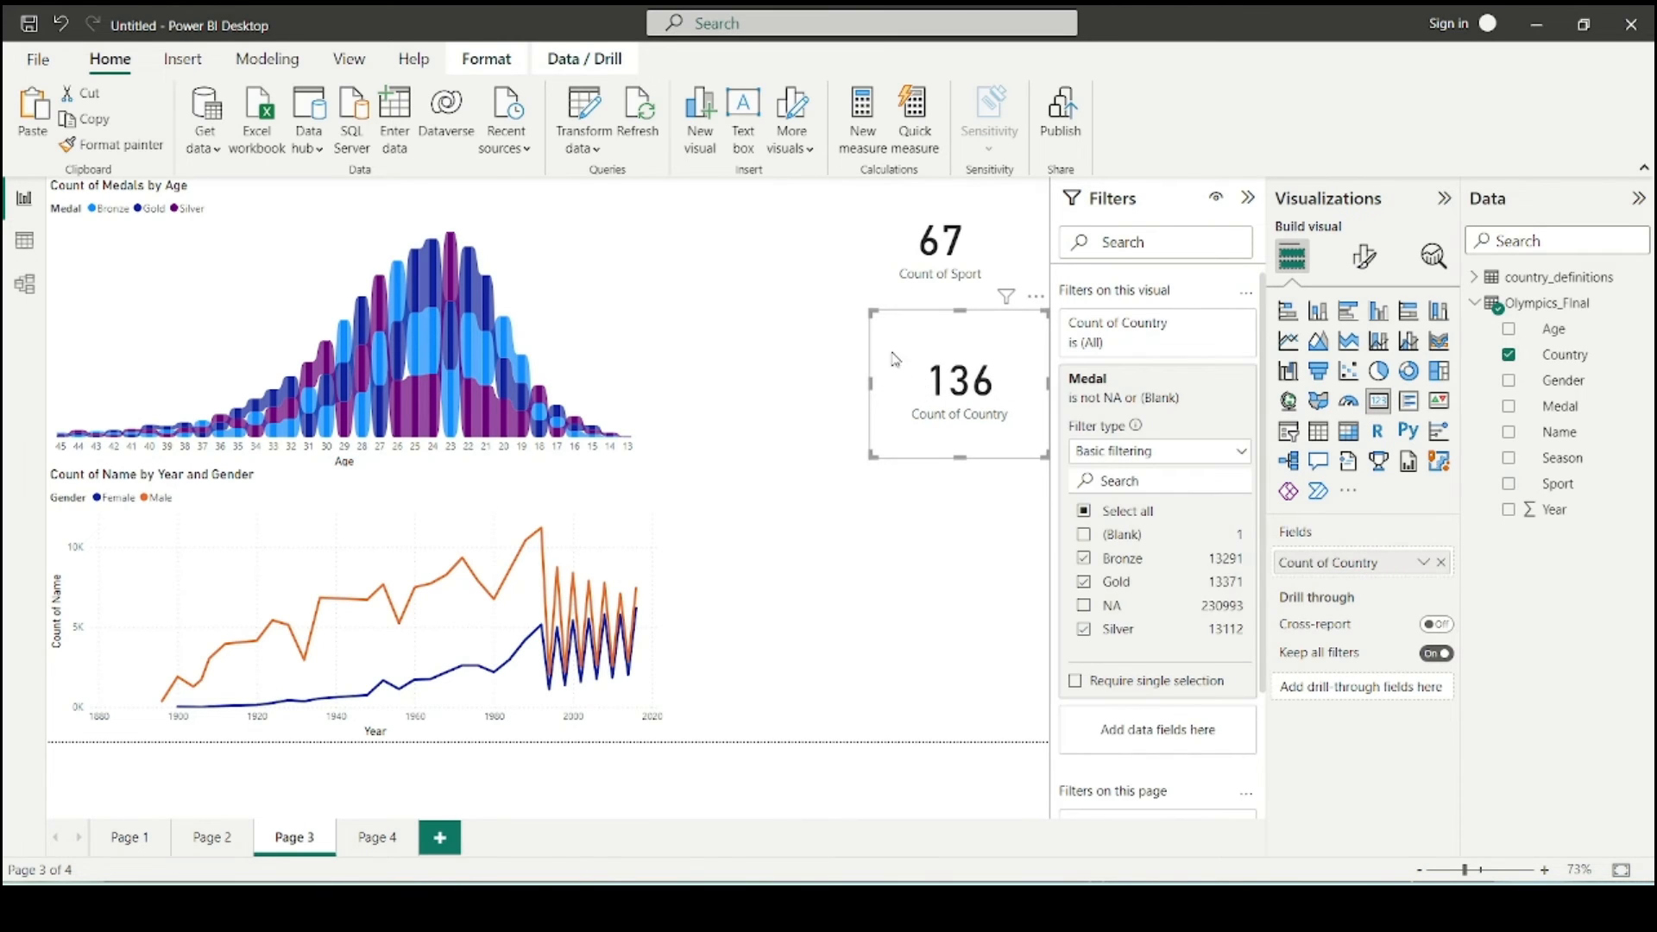
- Copy the gender pie chart, country medal table and 10-player medal chart from Page 1 onto Page 4
left_click(986, 596)
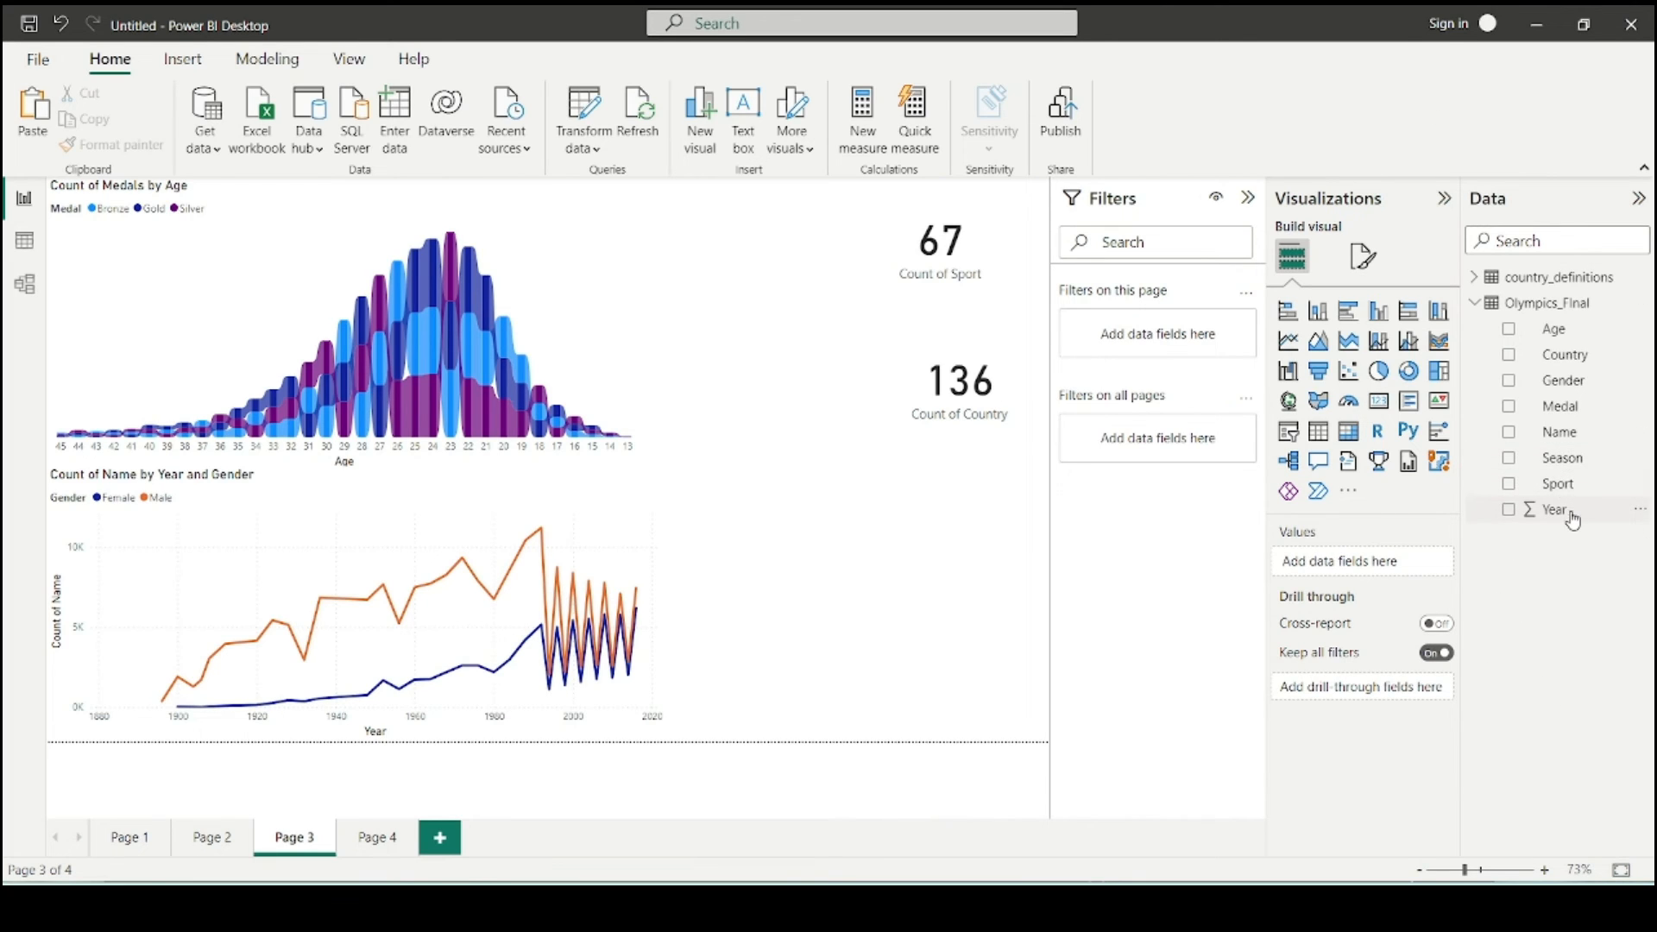
left_click_drag(1566, 409, 1026, 506)
left_click(363, 855)
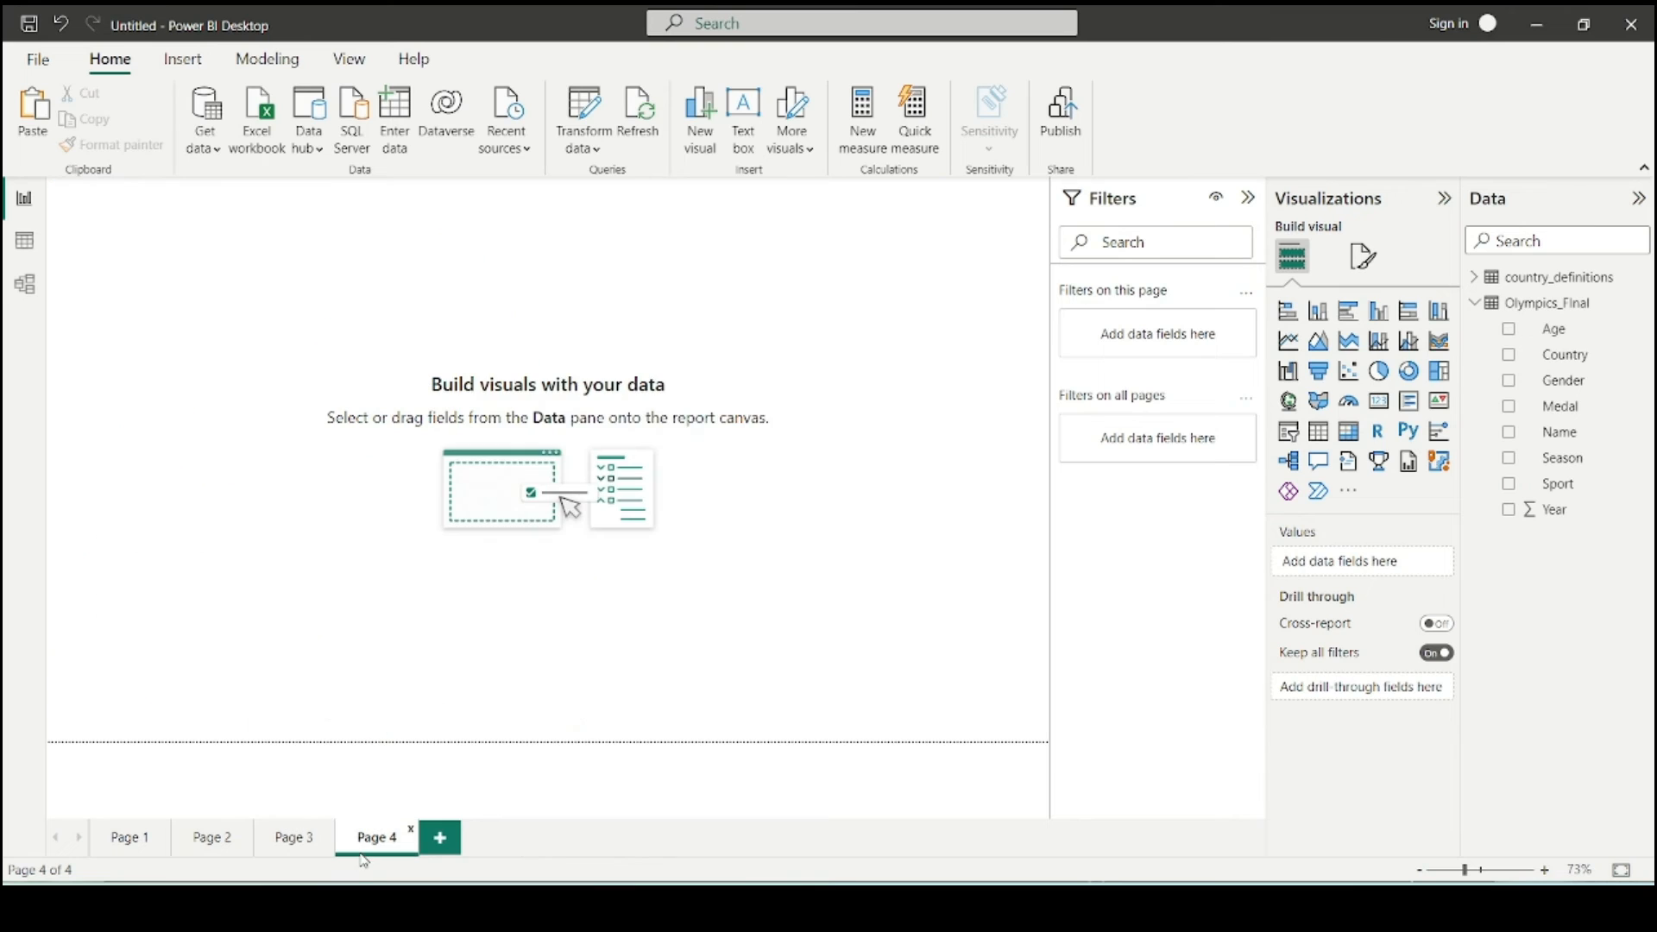
left_click(102, 849)
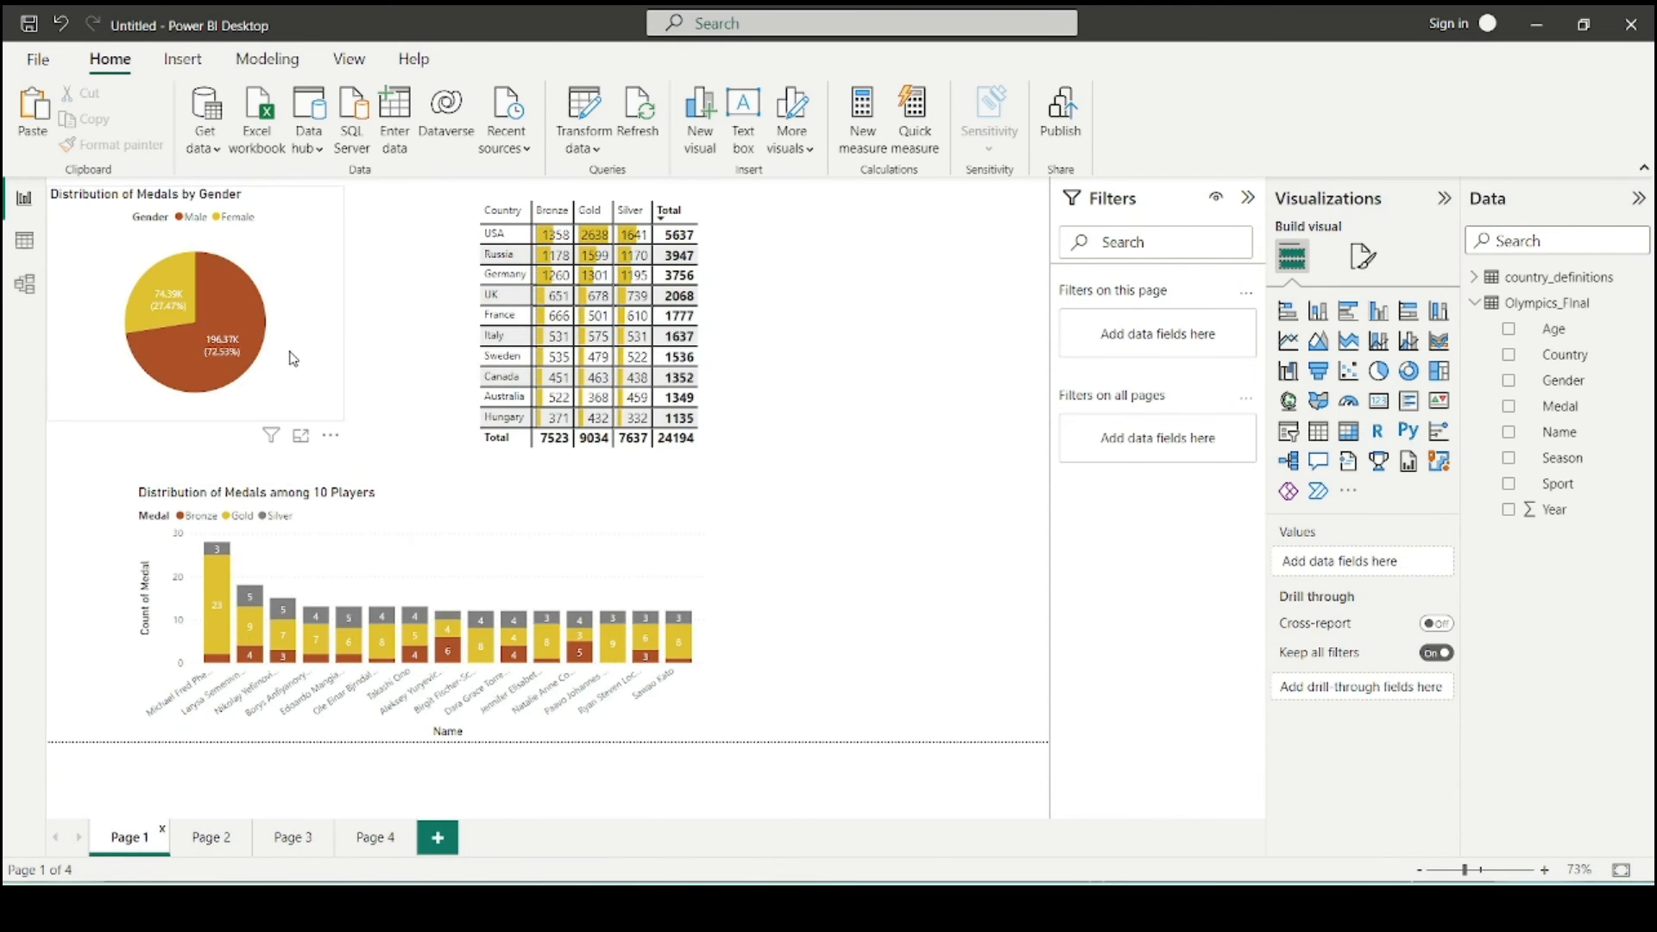
left_click(292, 359)
left_click(446, 528)
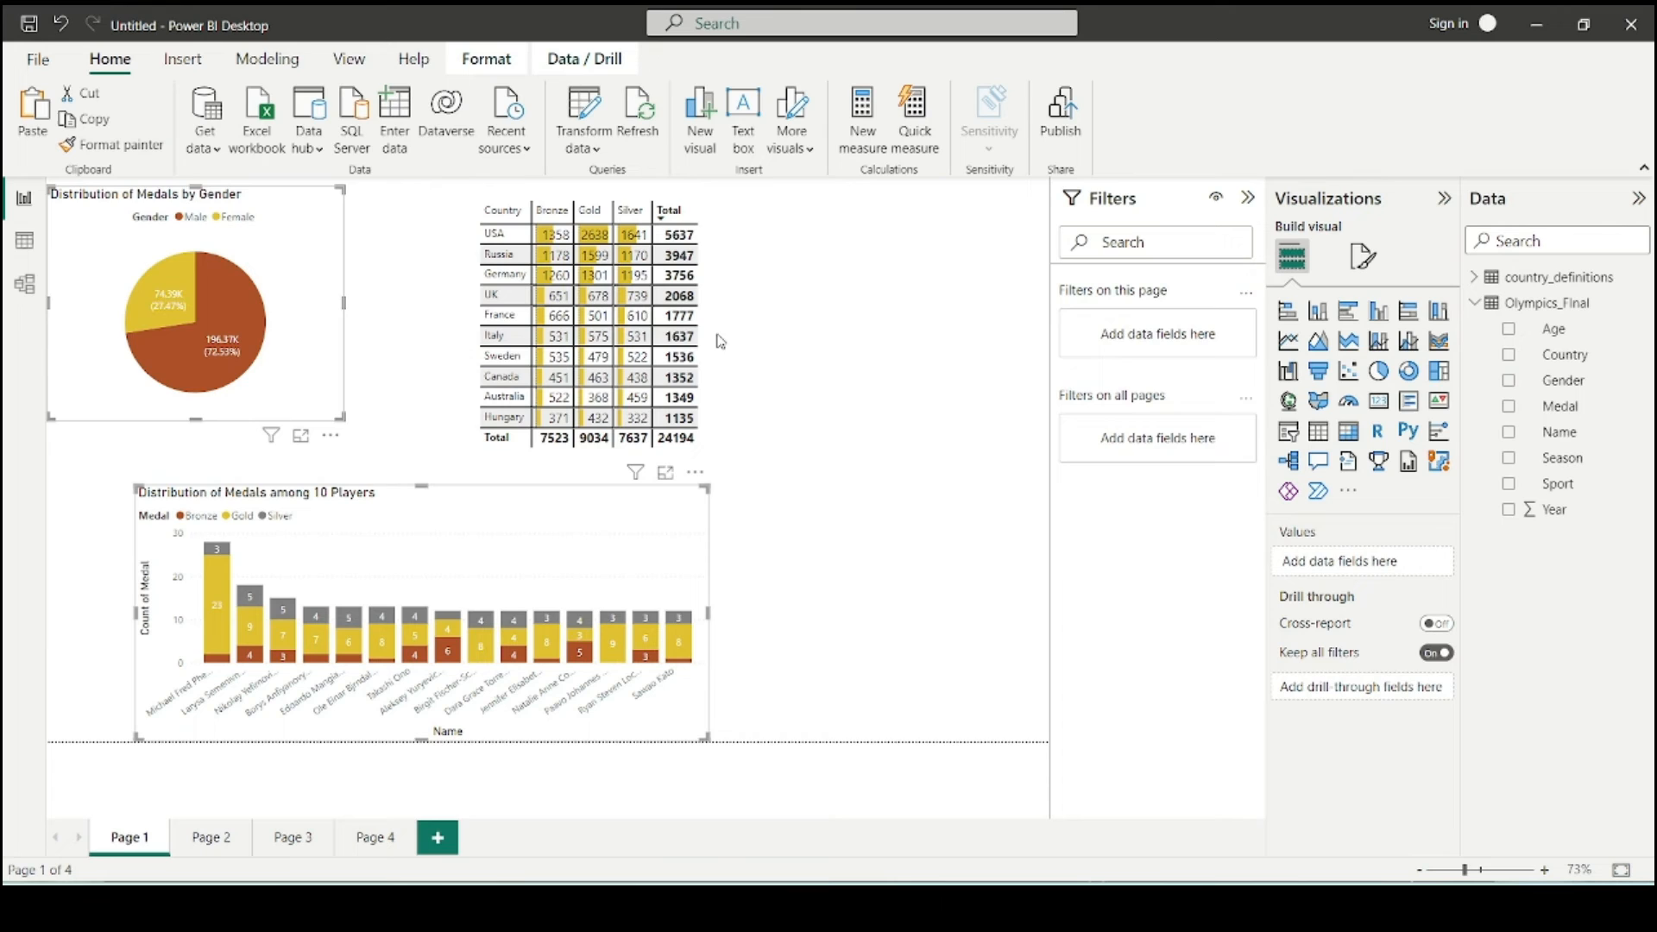
left_click(700, 387)
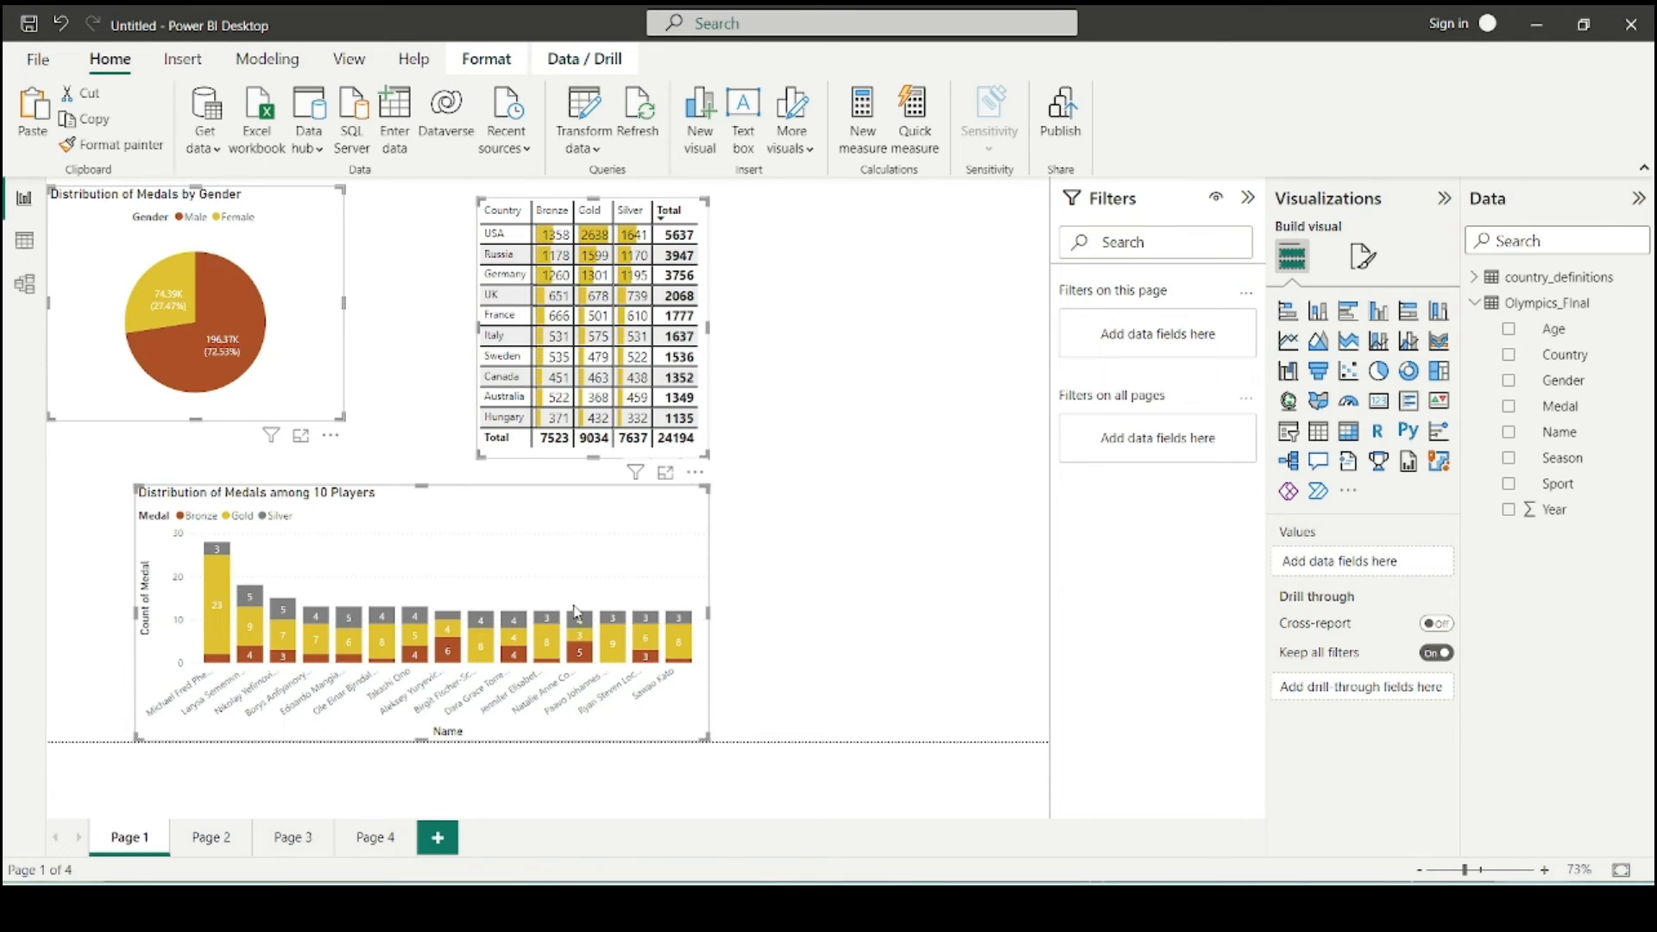
left_click(375, 838)
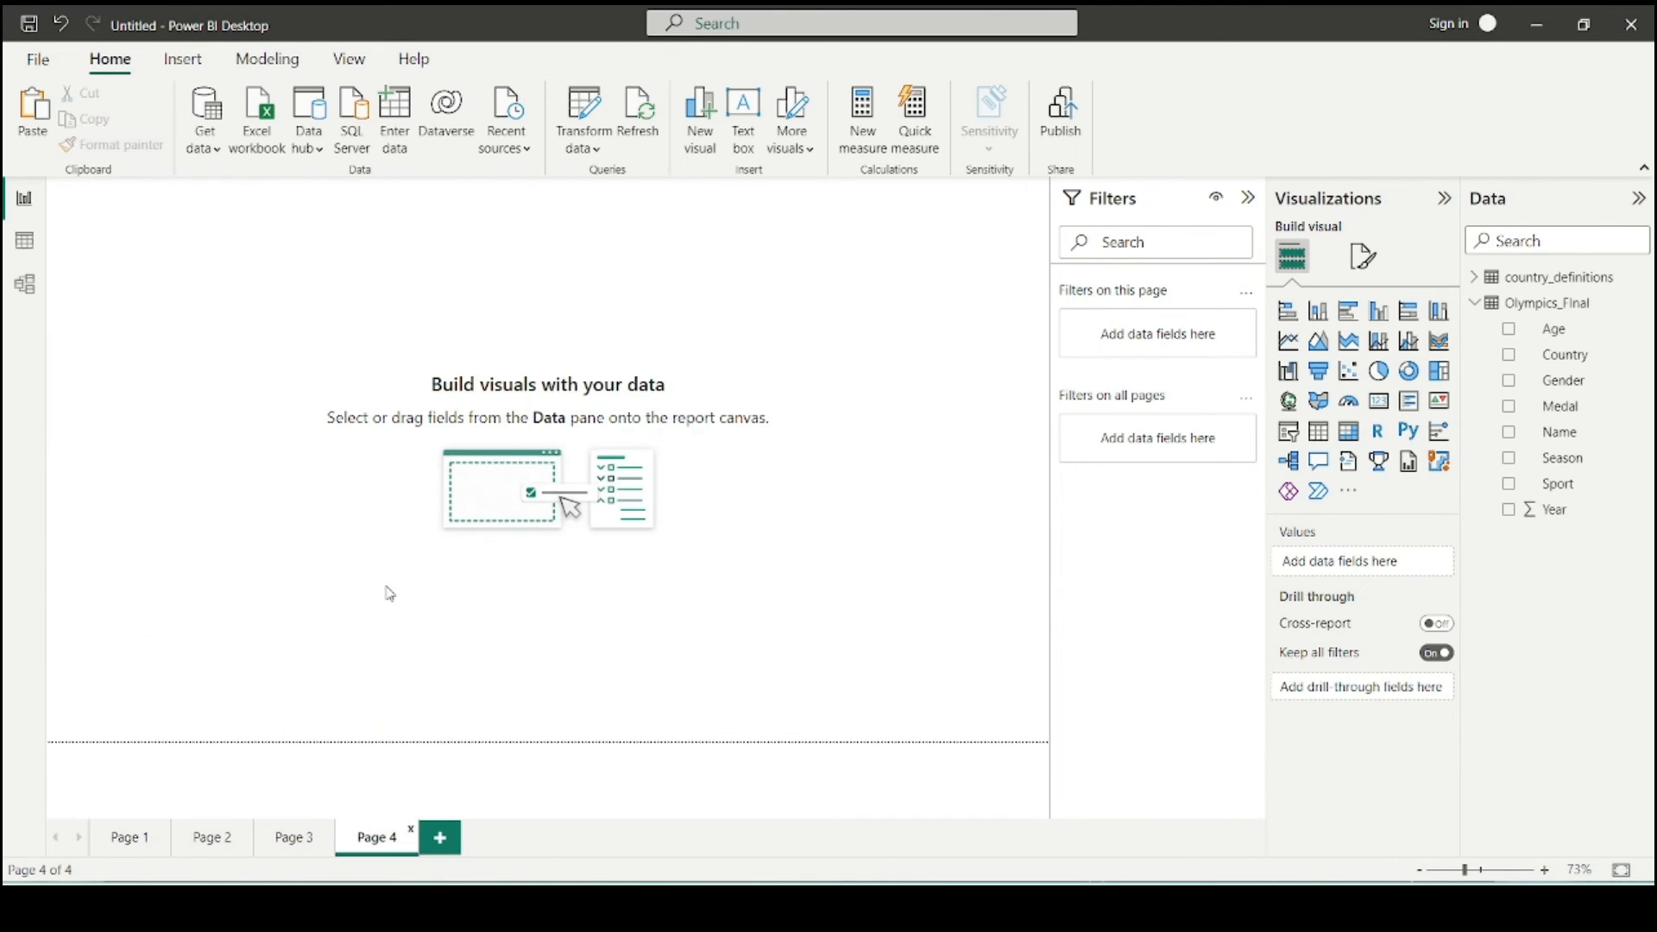
key("ctrl+v")
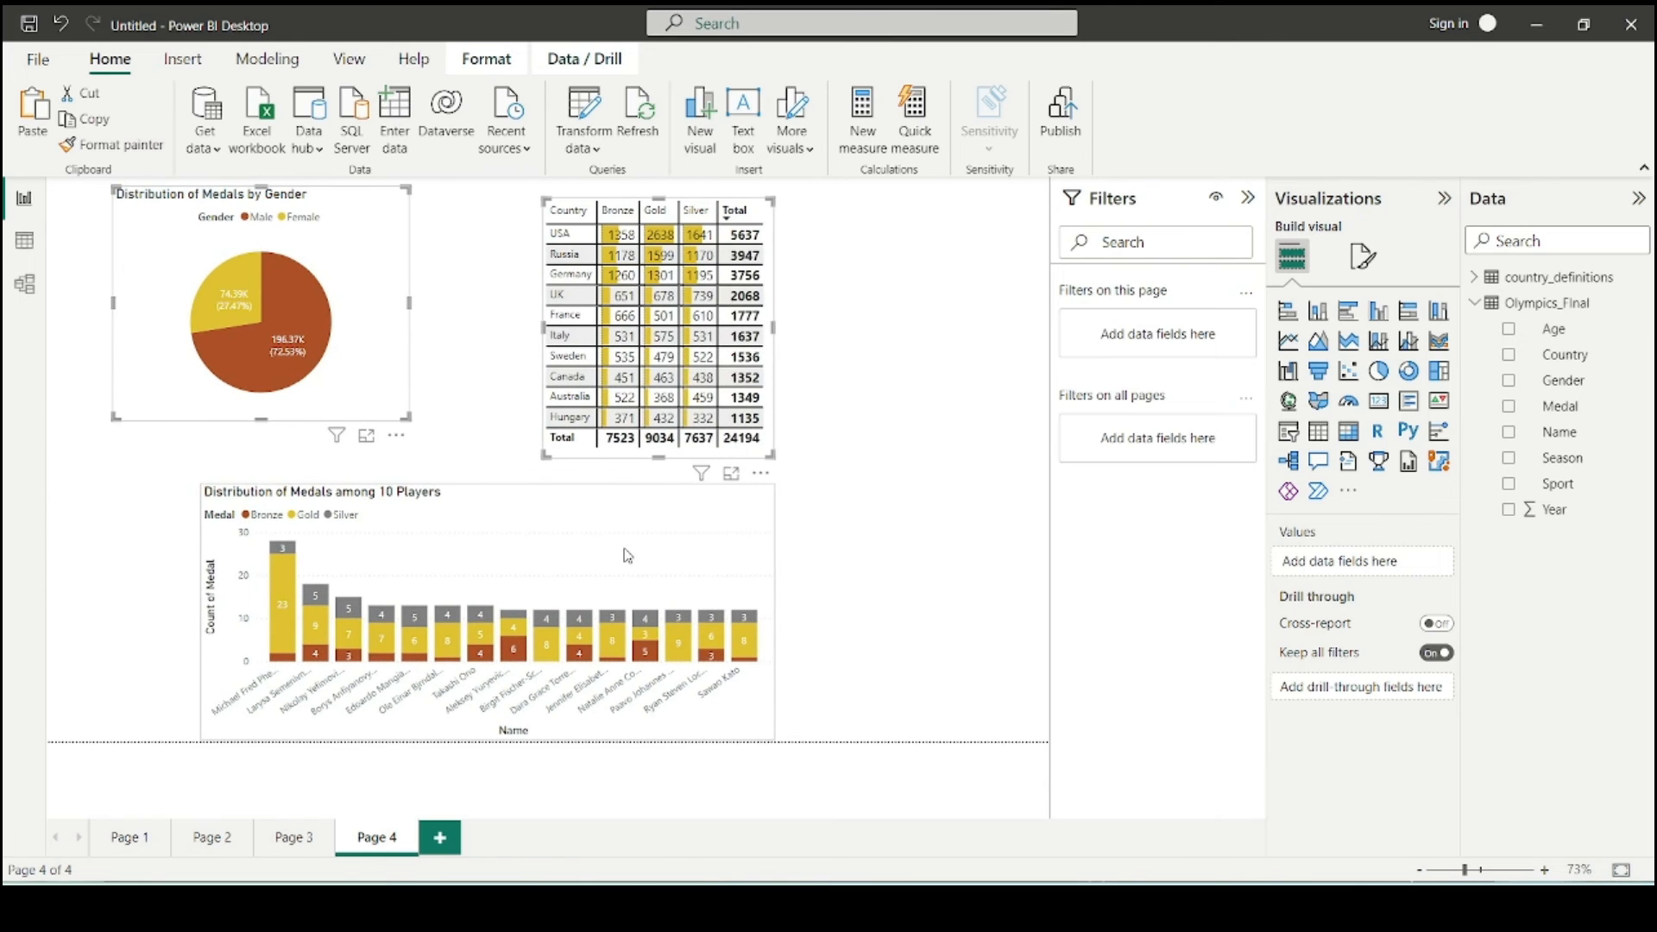
- Move the Distribution of Medals among 10 Players chart to Page 4's bottom-left corner and reduce its height
left_click(456, 585)
left_click(892, 544)
left_click_drag(642, 553, 513, 573)
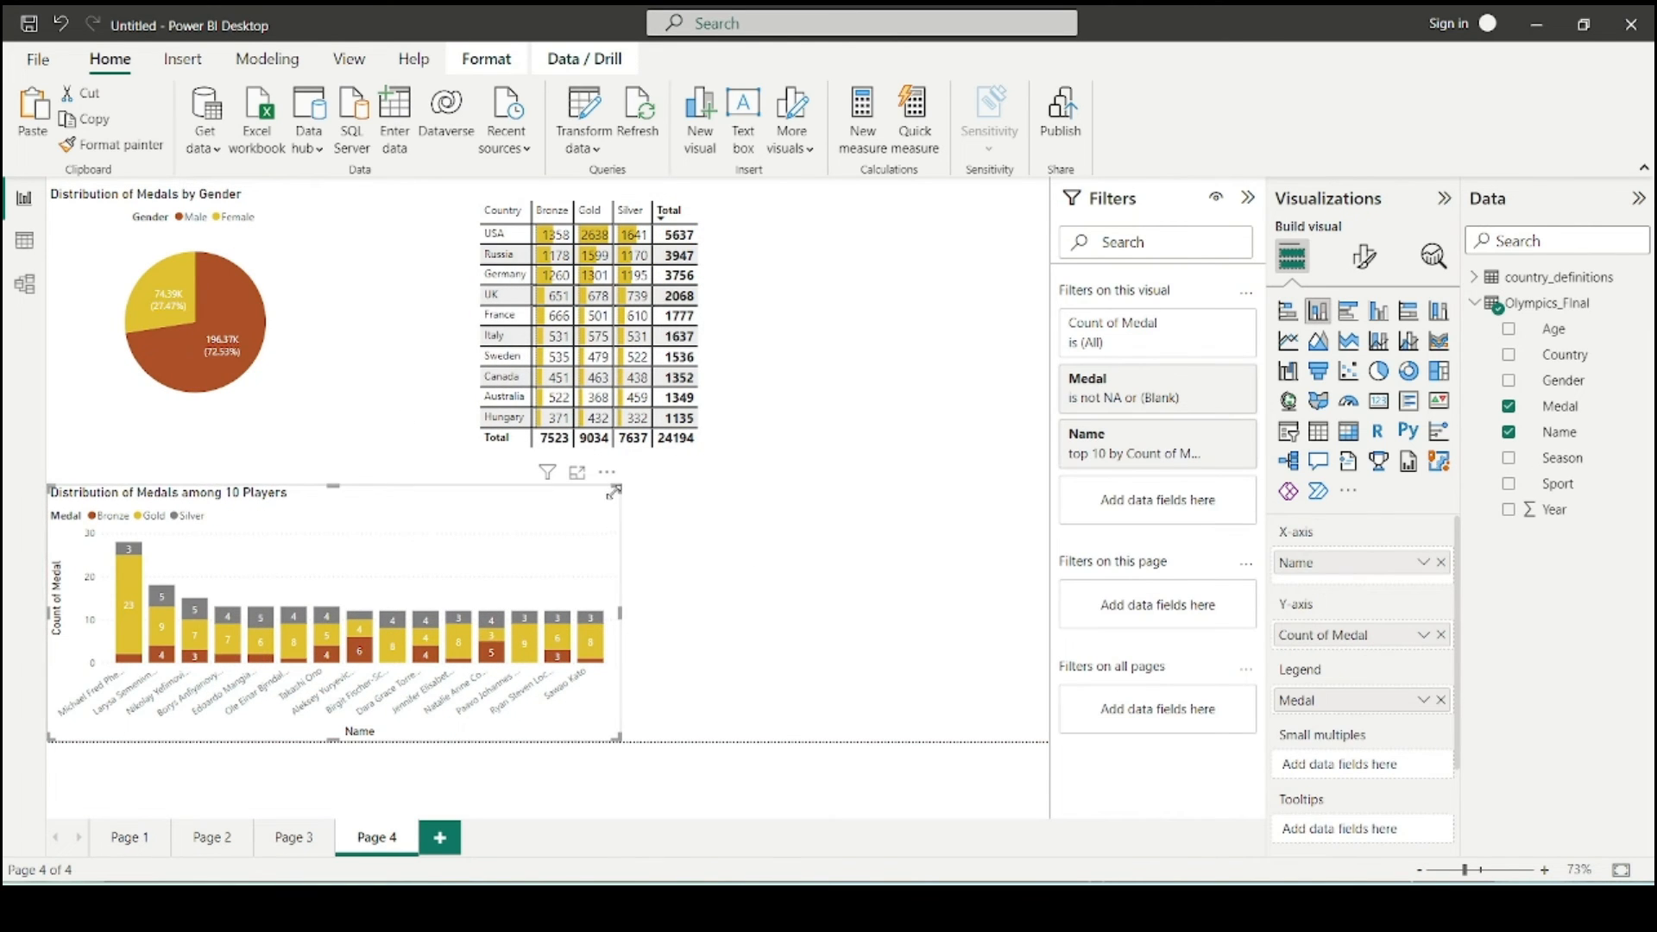
left_click_drag(615, 504, 630, 555)
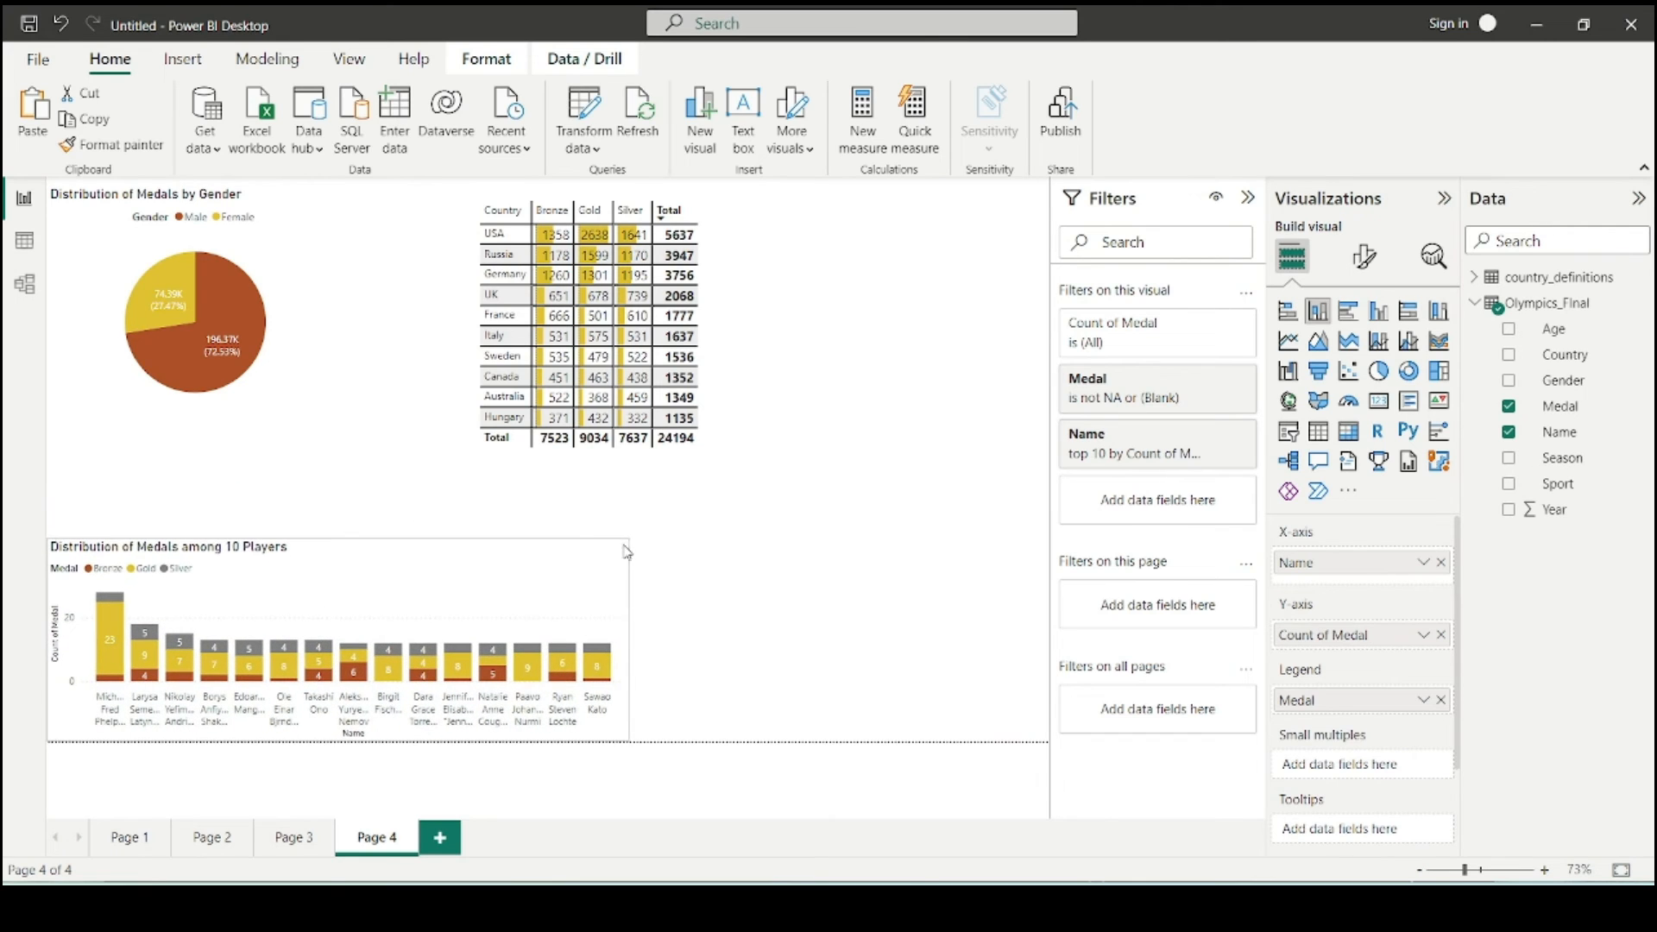
- Shrink the gender pie chart into the page's top-right corner and move the medal table above the players chart at the left edge
left_click(396, 406)
left_click_drag(279, 383, 339, 511)
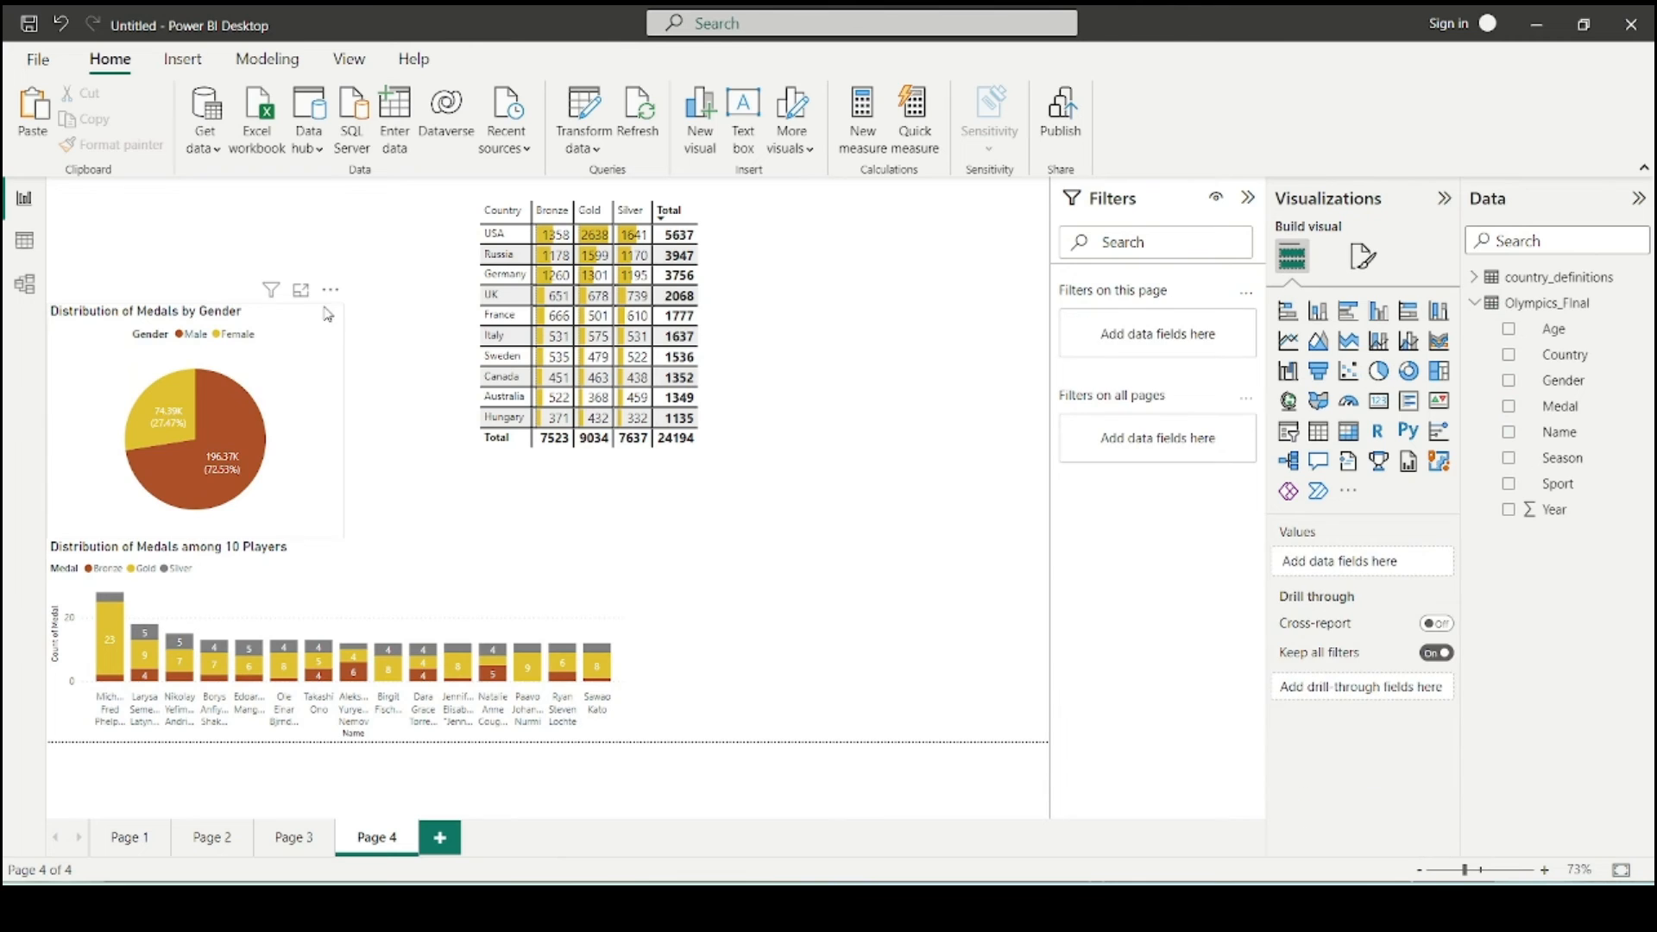
left_click_drag(342, 305, 1035, 209)
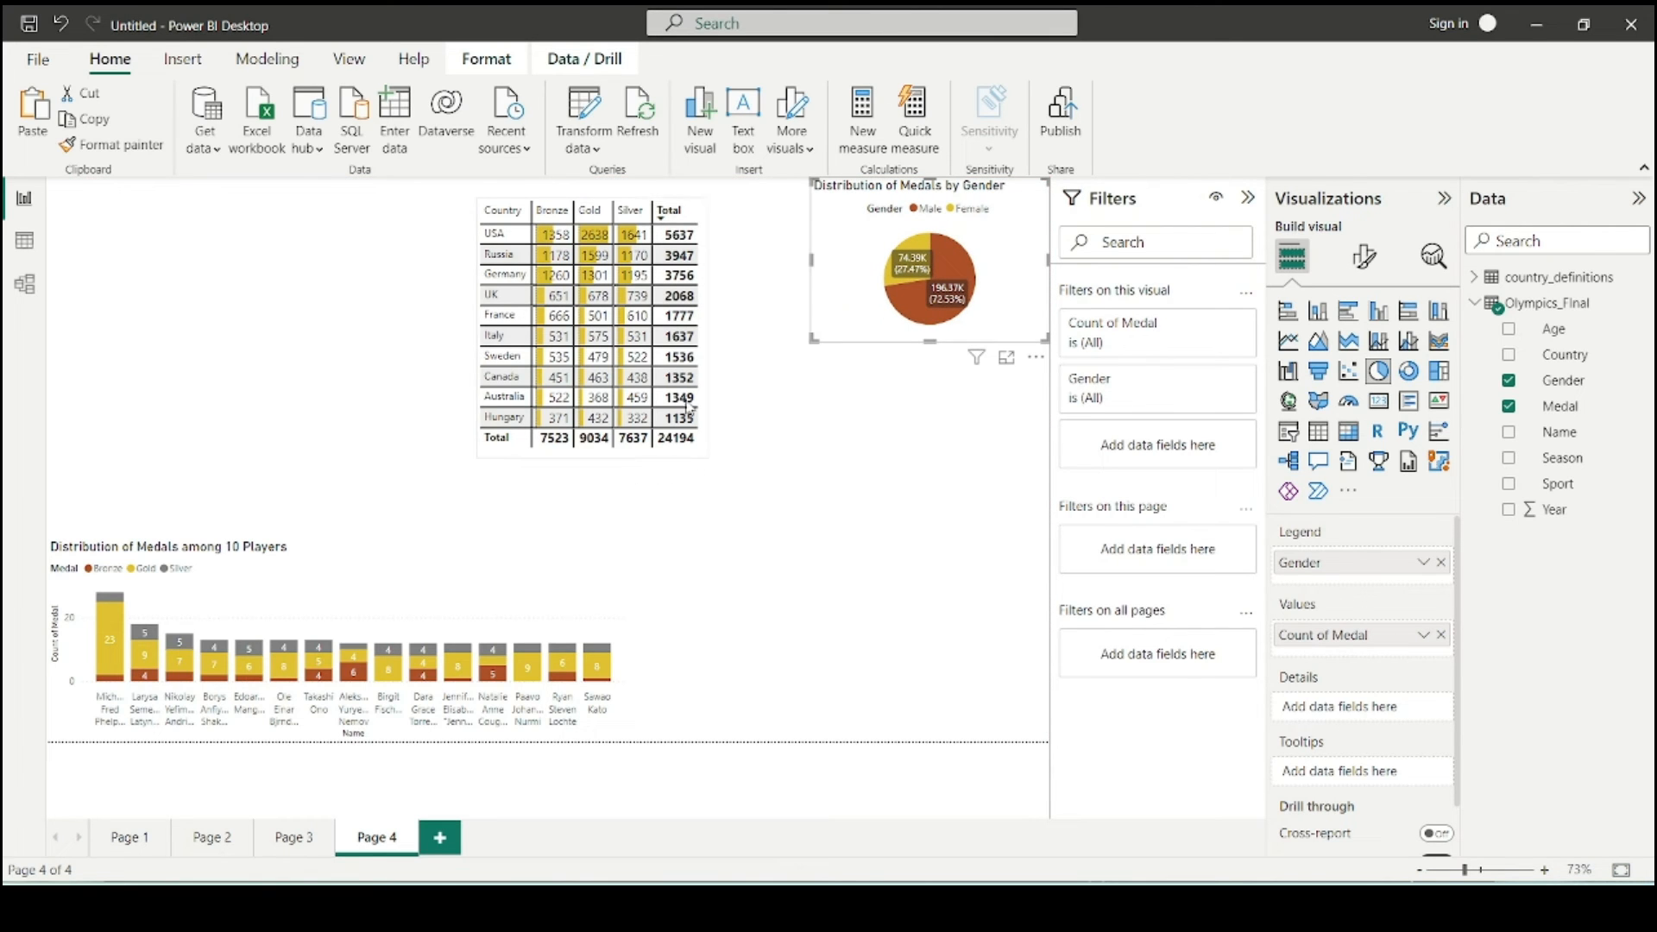
left_click_drag(651, 485, 153, 532)
left_click(486, 430)
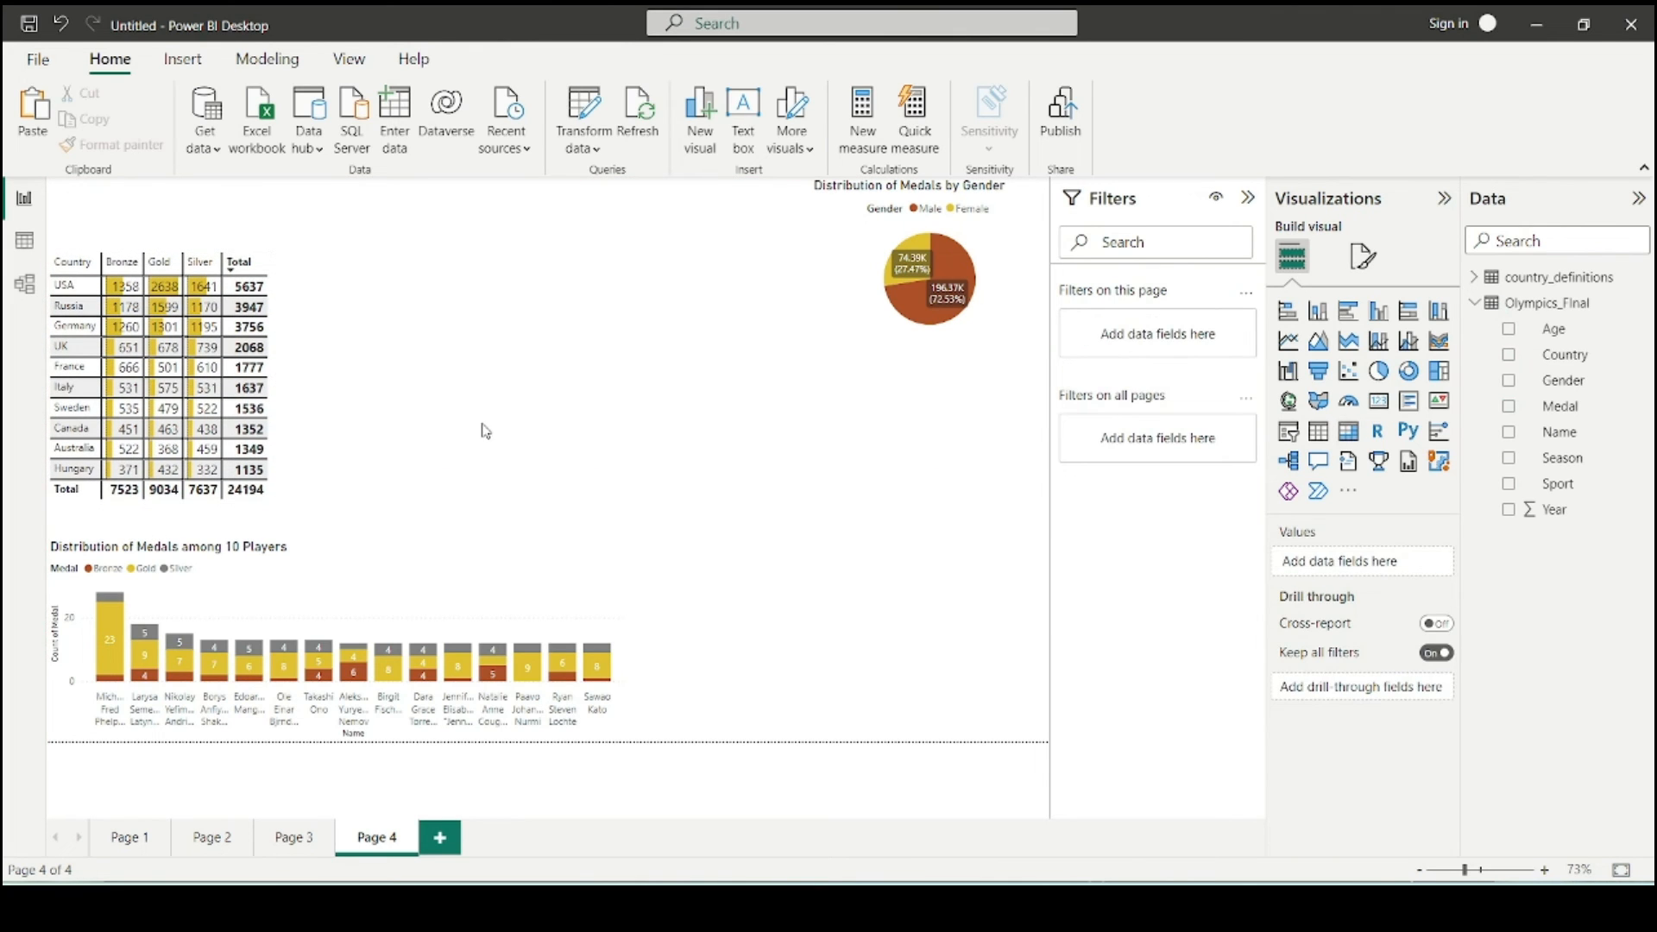
- Copy the Medals by Sports treemap and the Medals by Season and Country chart from Page 2 onto Page 4
left_click(214, 837)
left_click(304, 306)
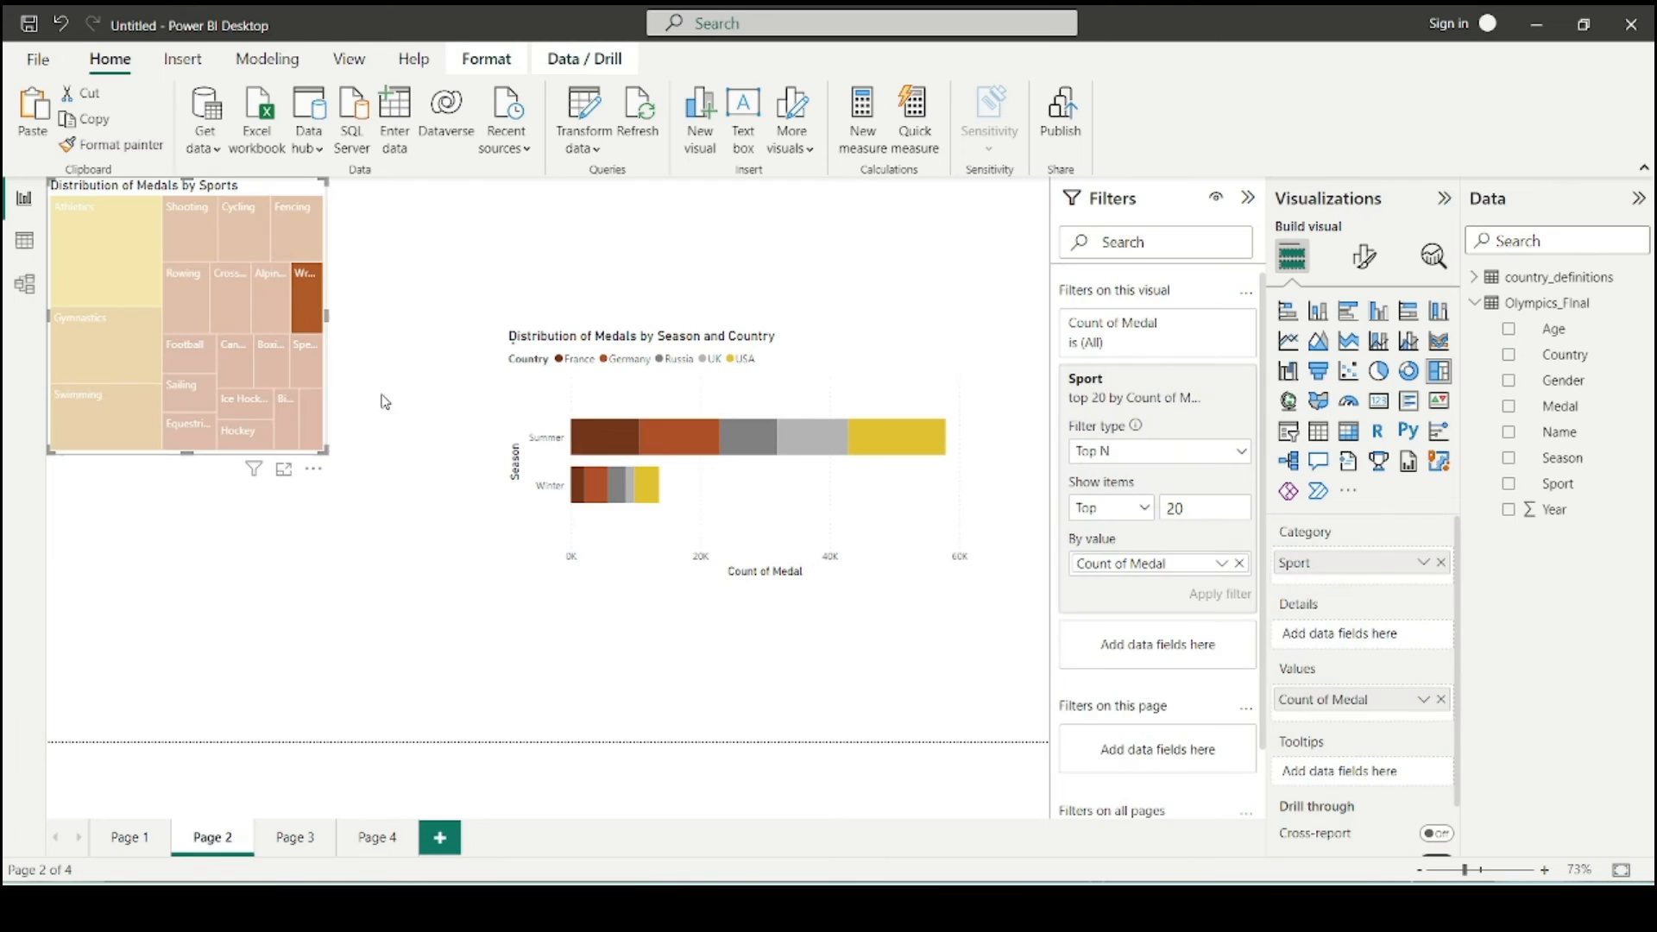
left_click(285, 309)
left_click(260, 311)
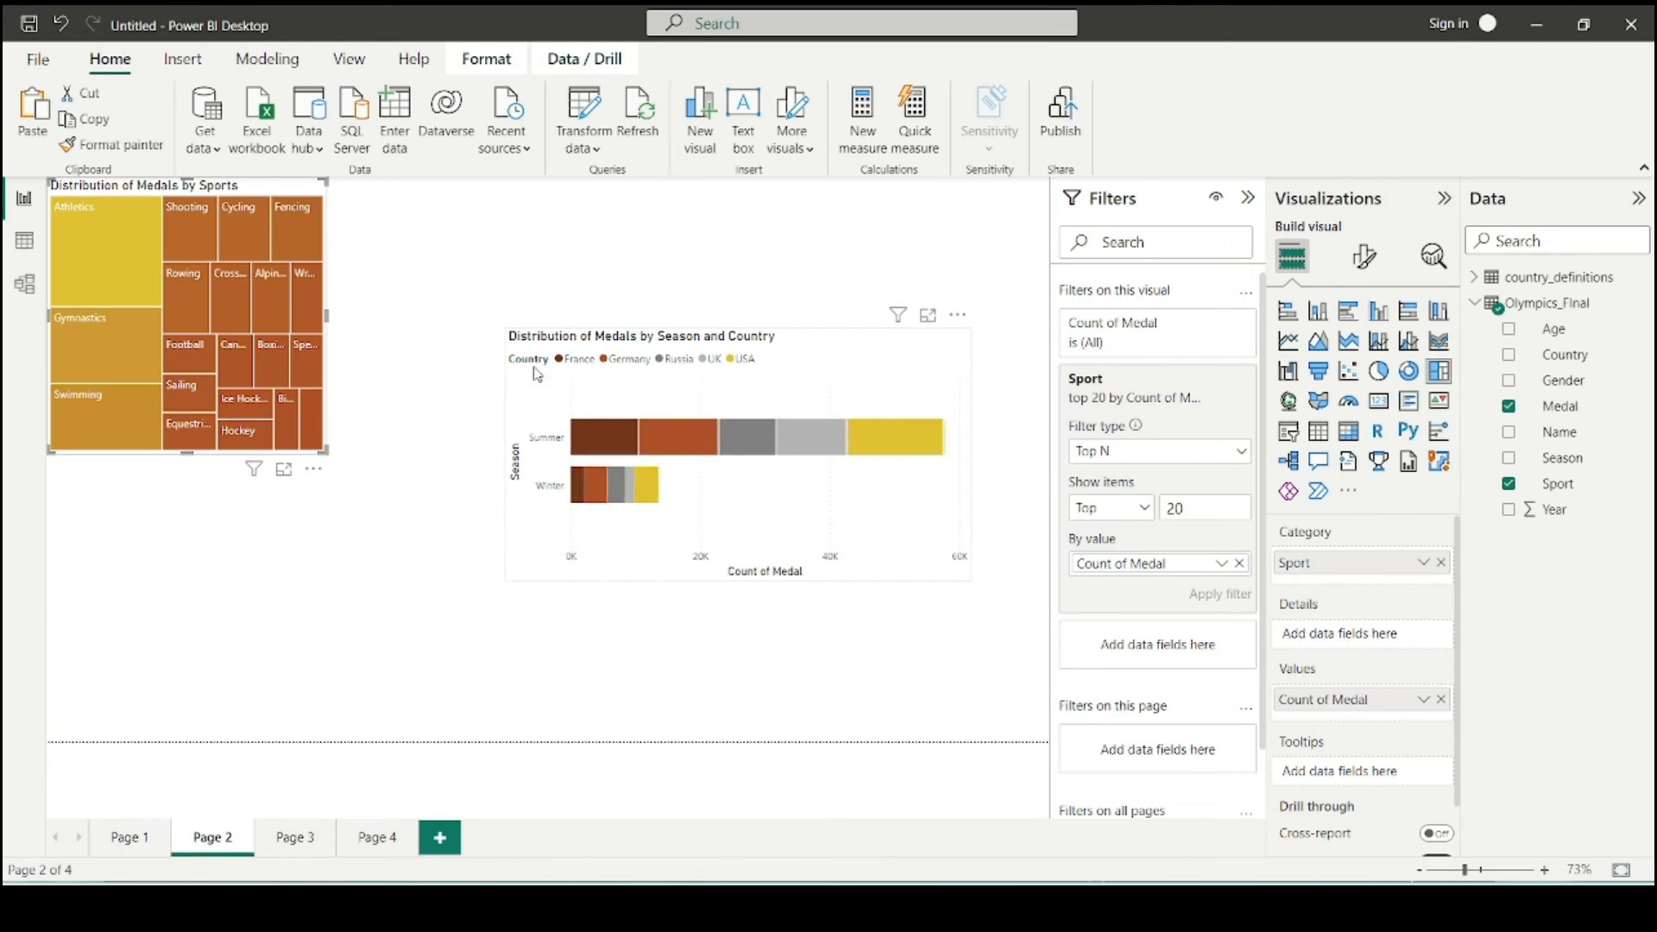
left_click(595, 392)
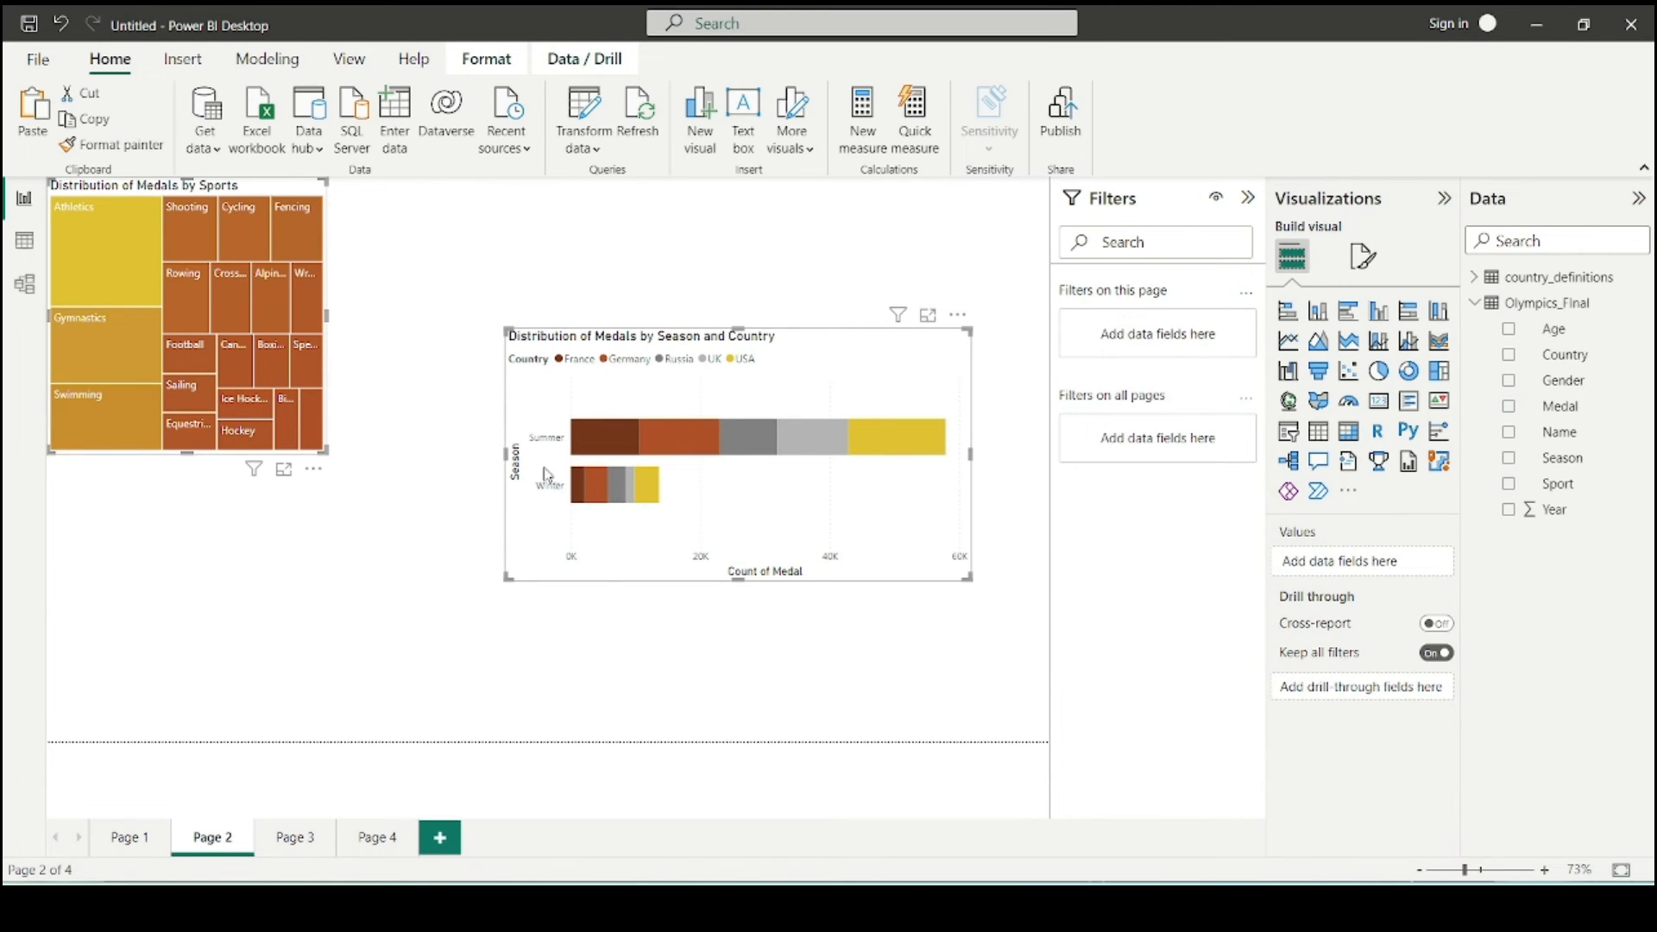
left_click(369, 842)
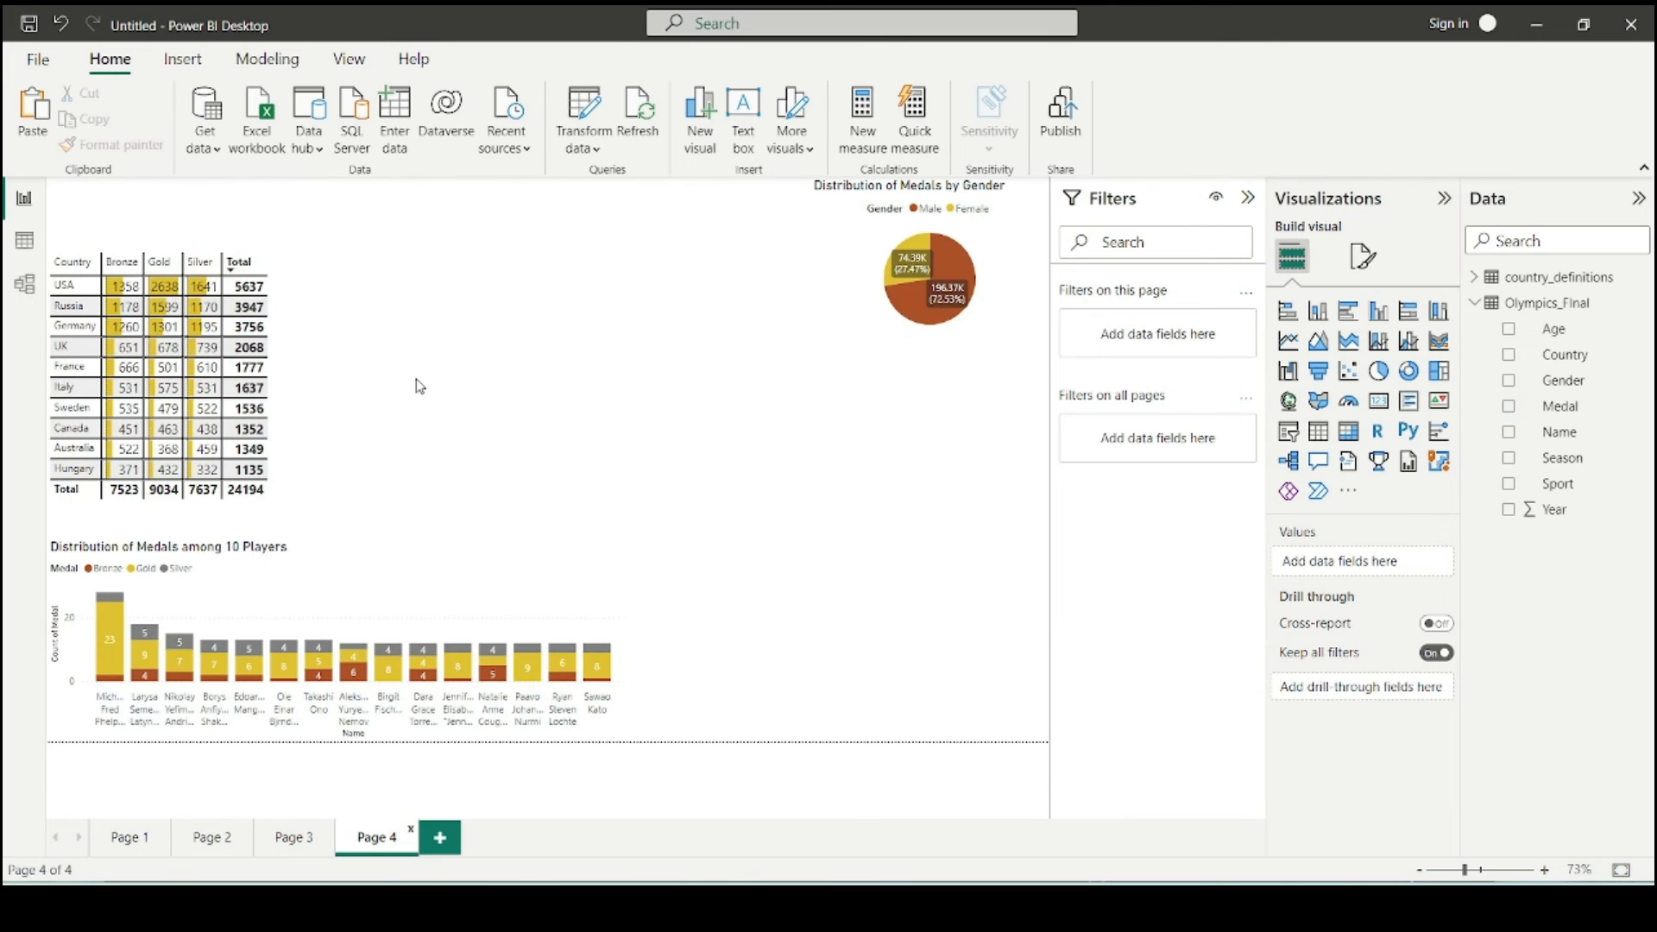
key("ctrl+v")
left_click(431, 419)
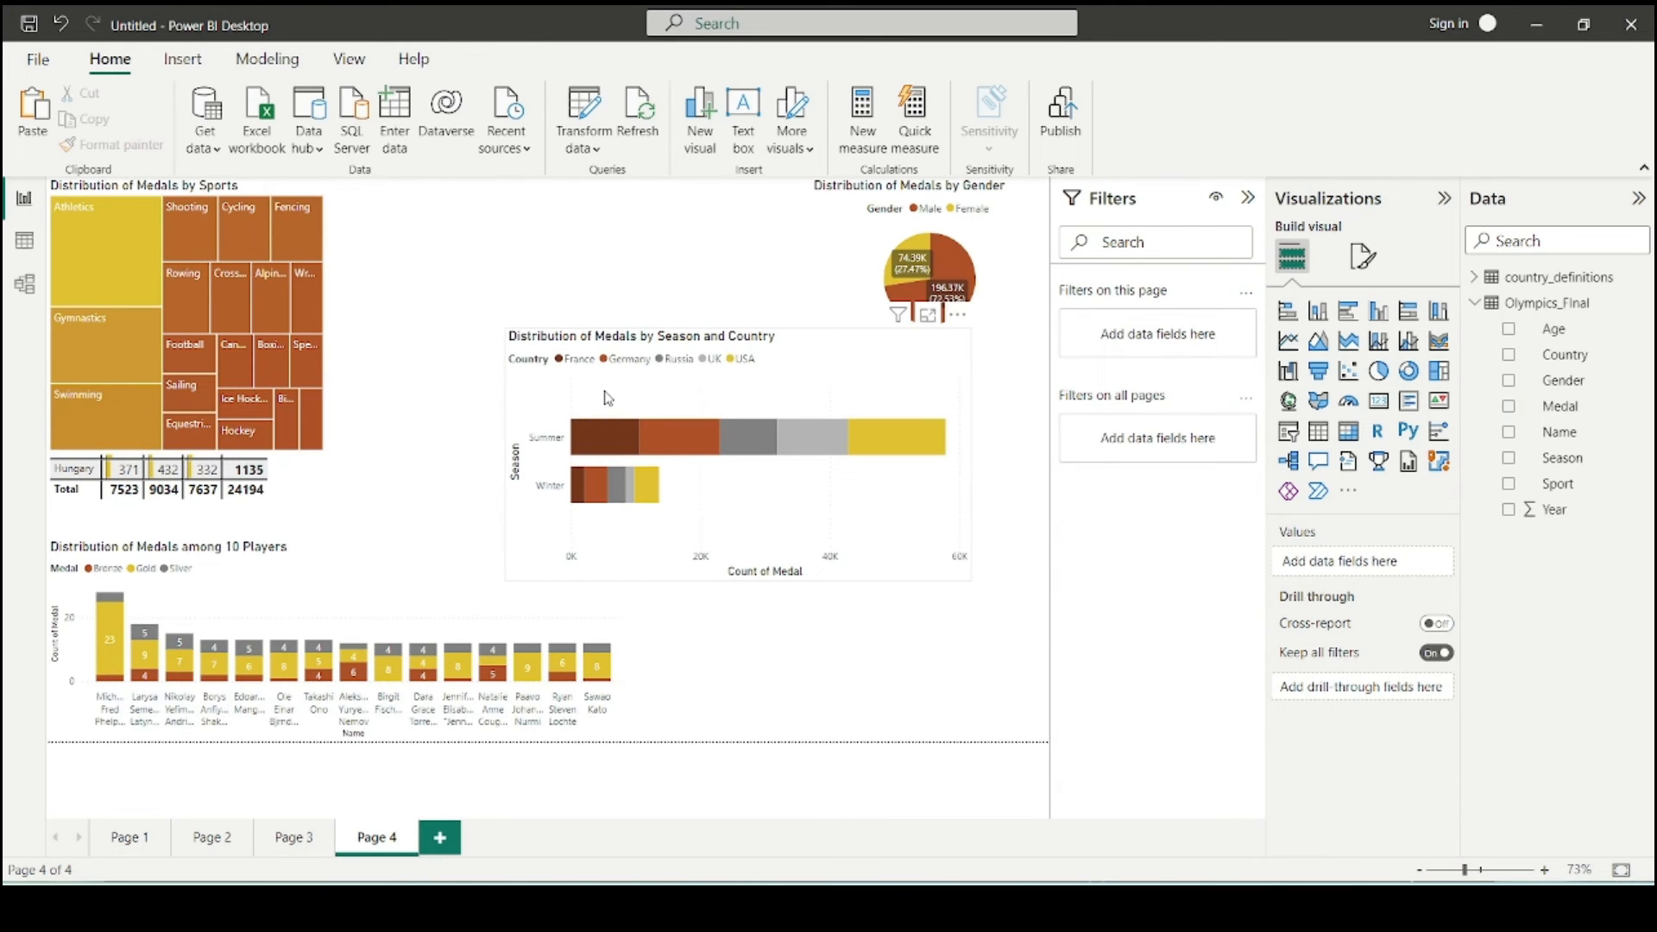
- Shrink the Season and Country chart beneath the gender pie chart and move the sports treemap to the page's centre
left_click_drag(607, 397, 770, 587)
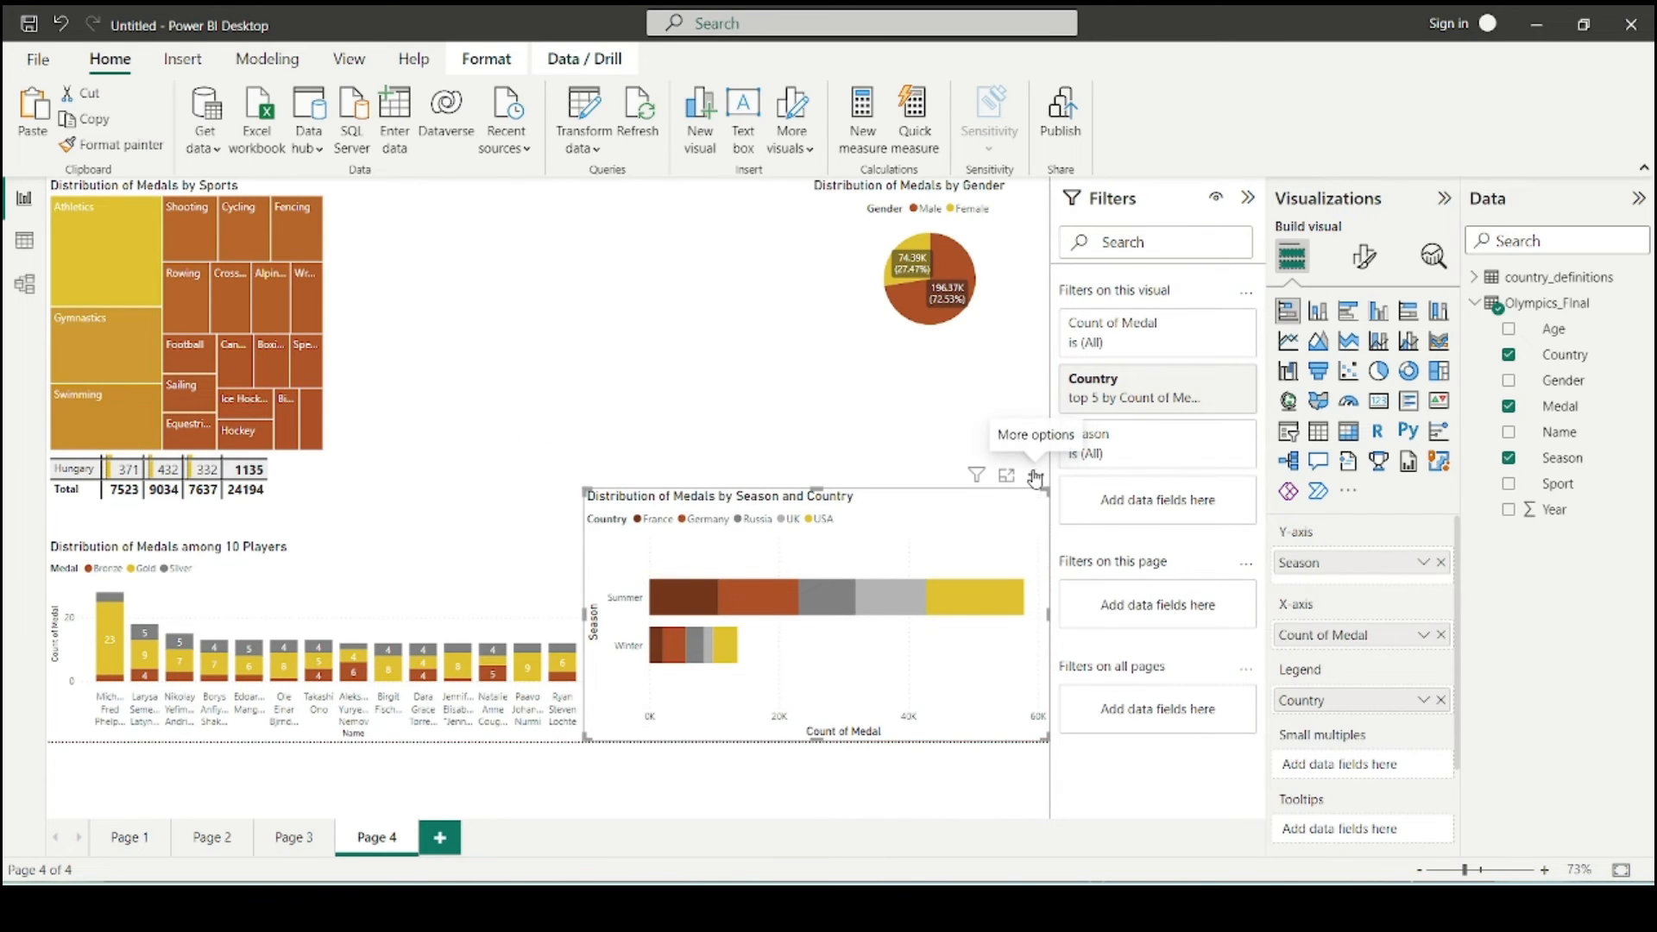
left_click_drag(1047, 490, 1060, 371)
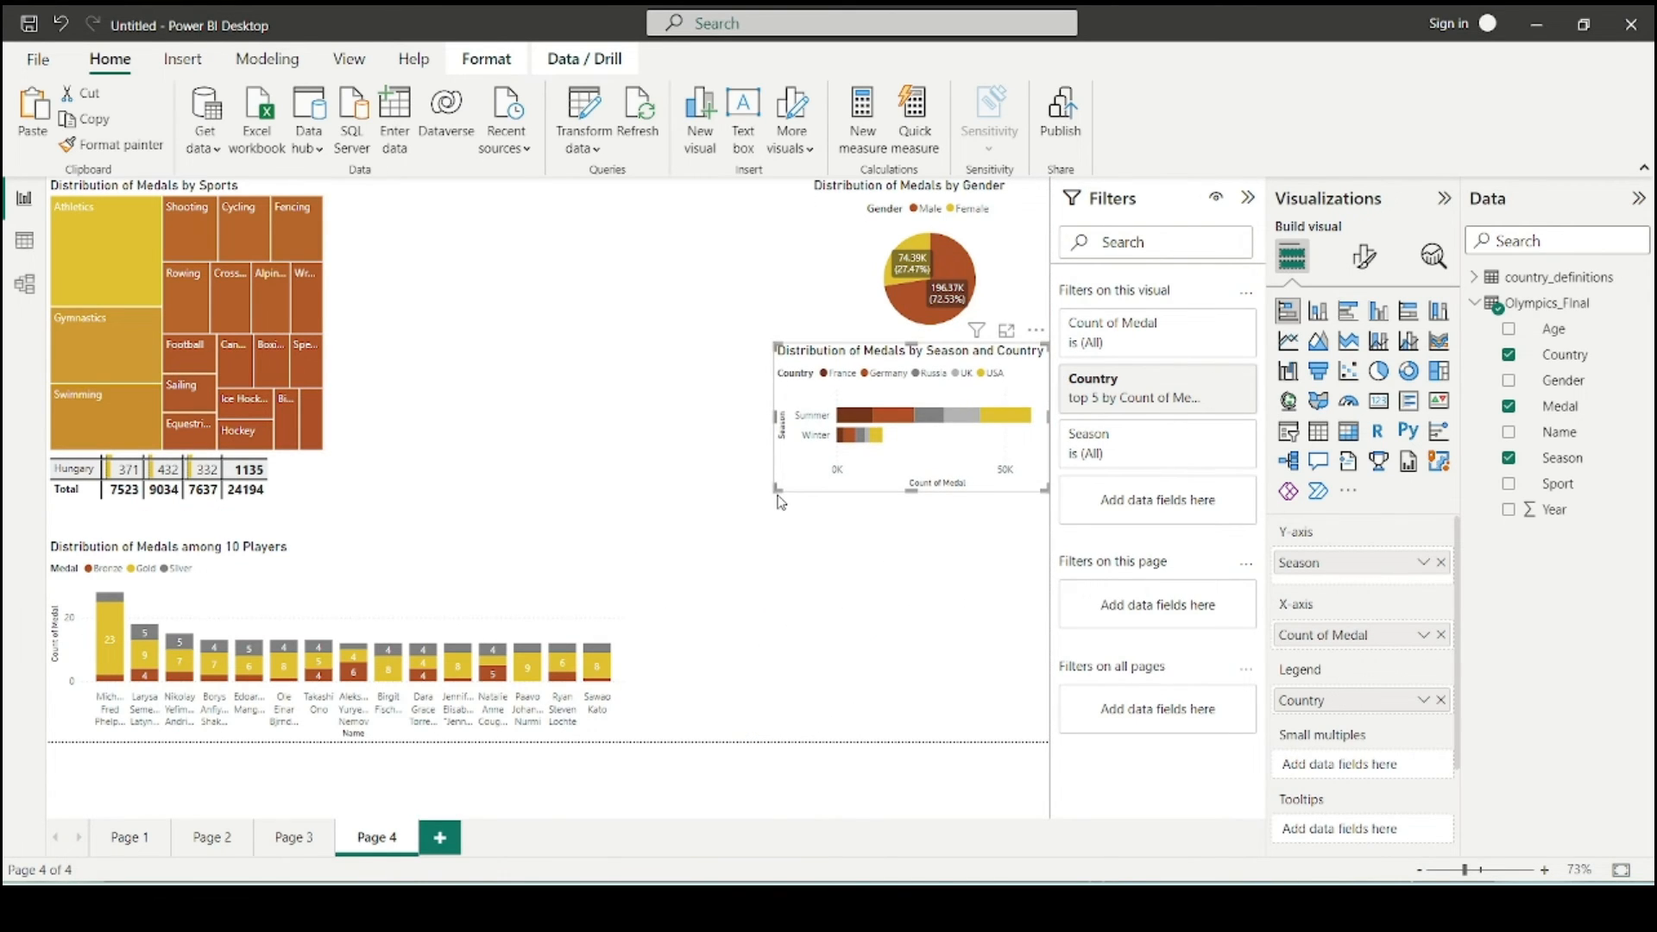
left_click_drag(779, 499, 820, 499)
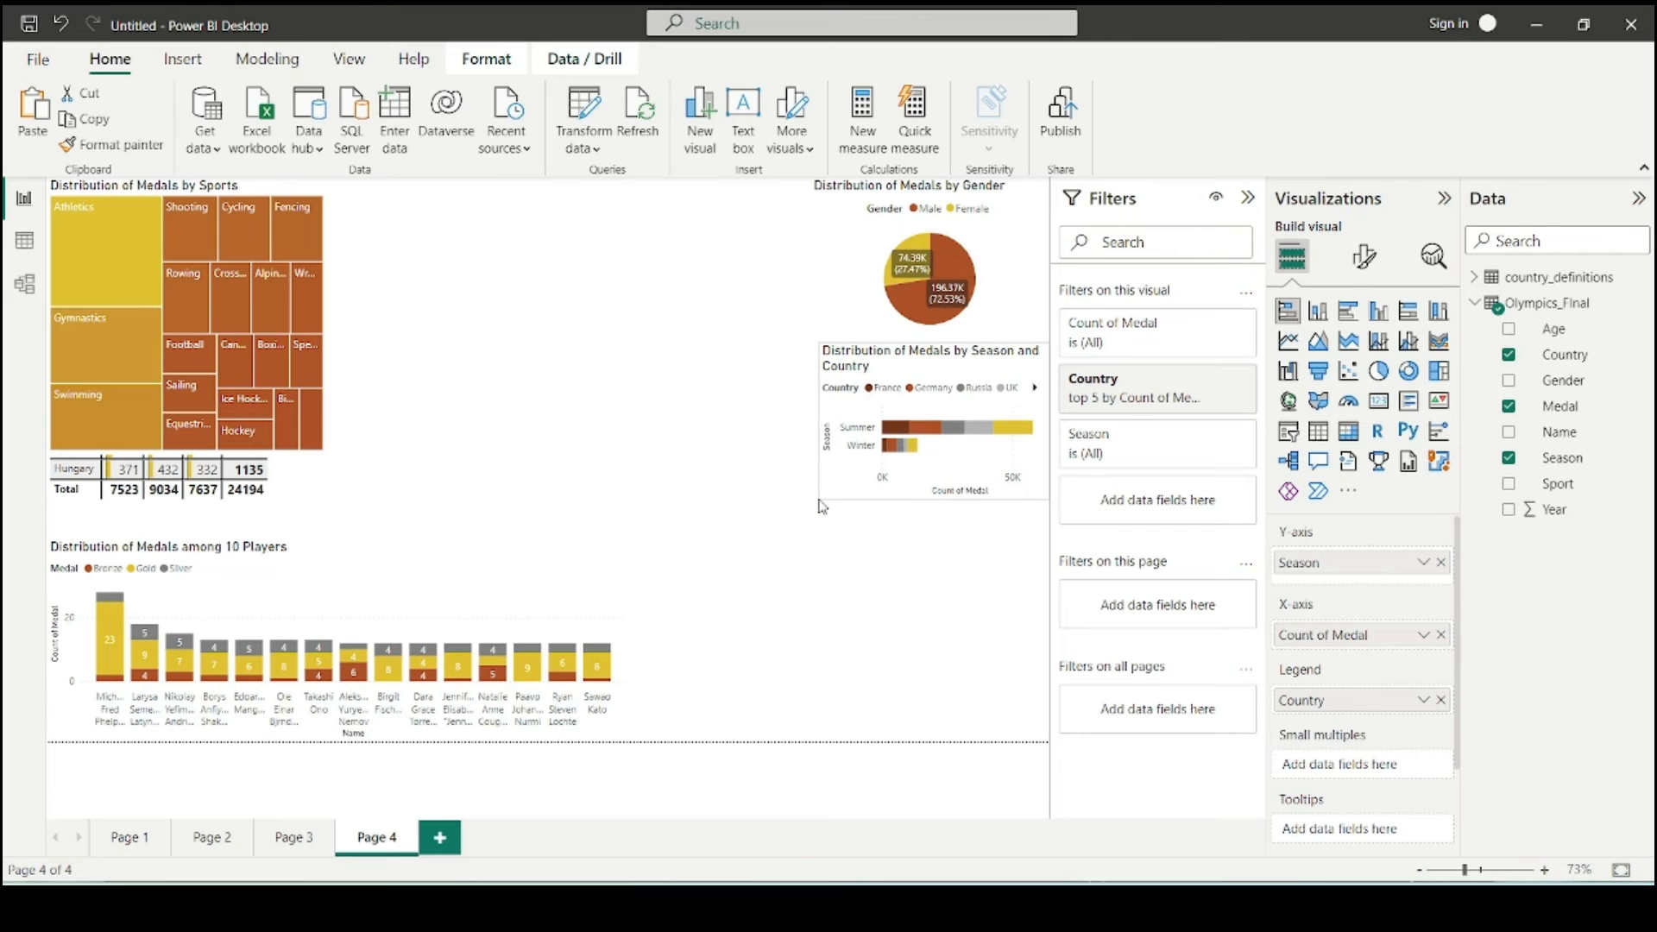
left_click(675, 472)
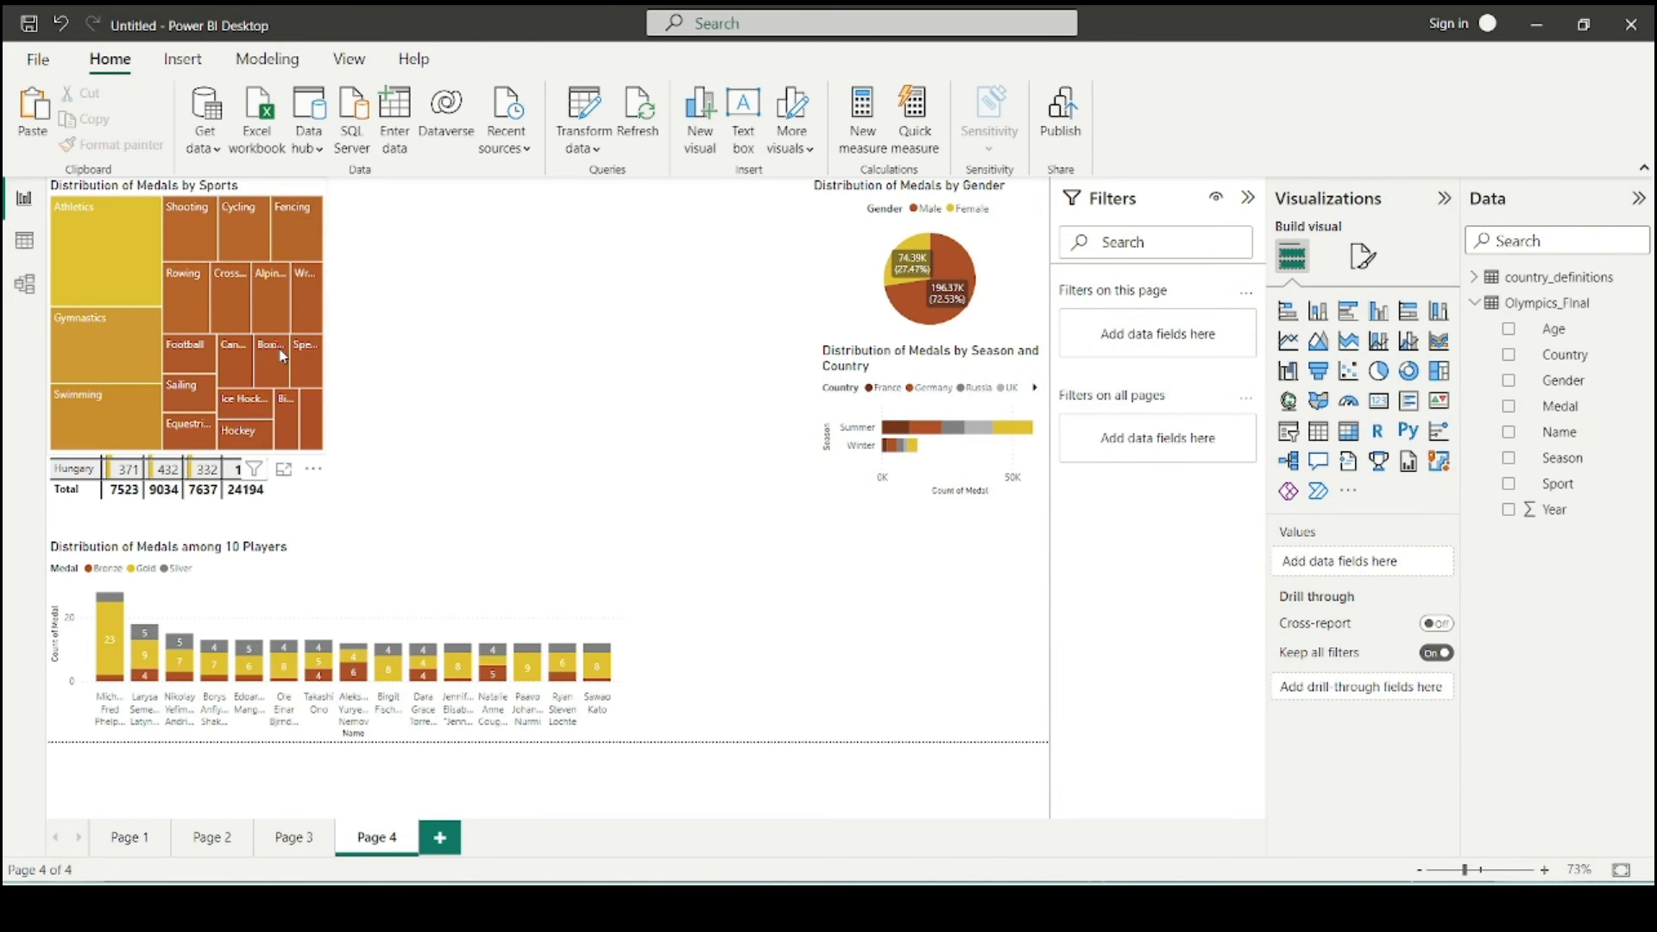
left_click_drag(516, 546, 790, 560)
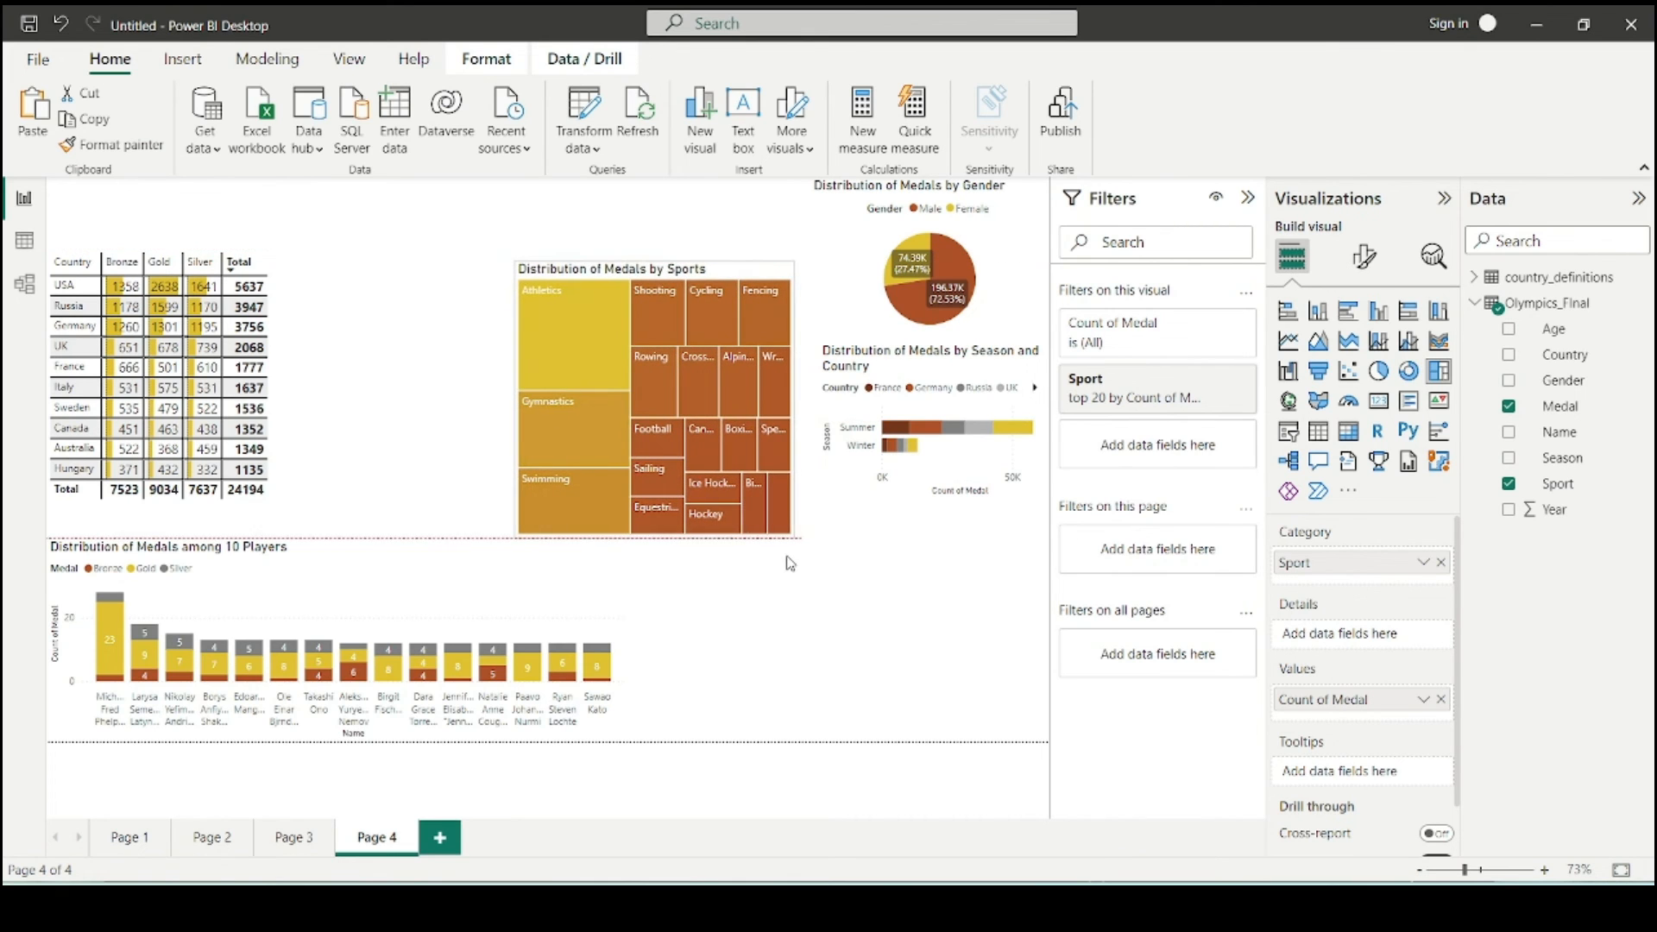
- Copy the Count of Medals by Age and Count of Name by Year and Gender charts from Page 3 onto Page 4
left_click(295, 838)
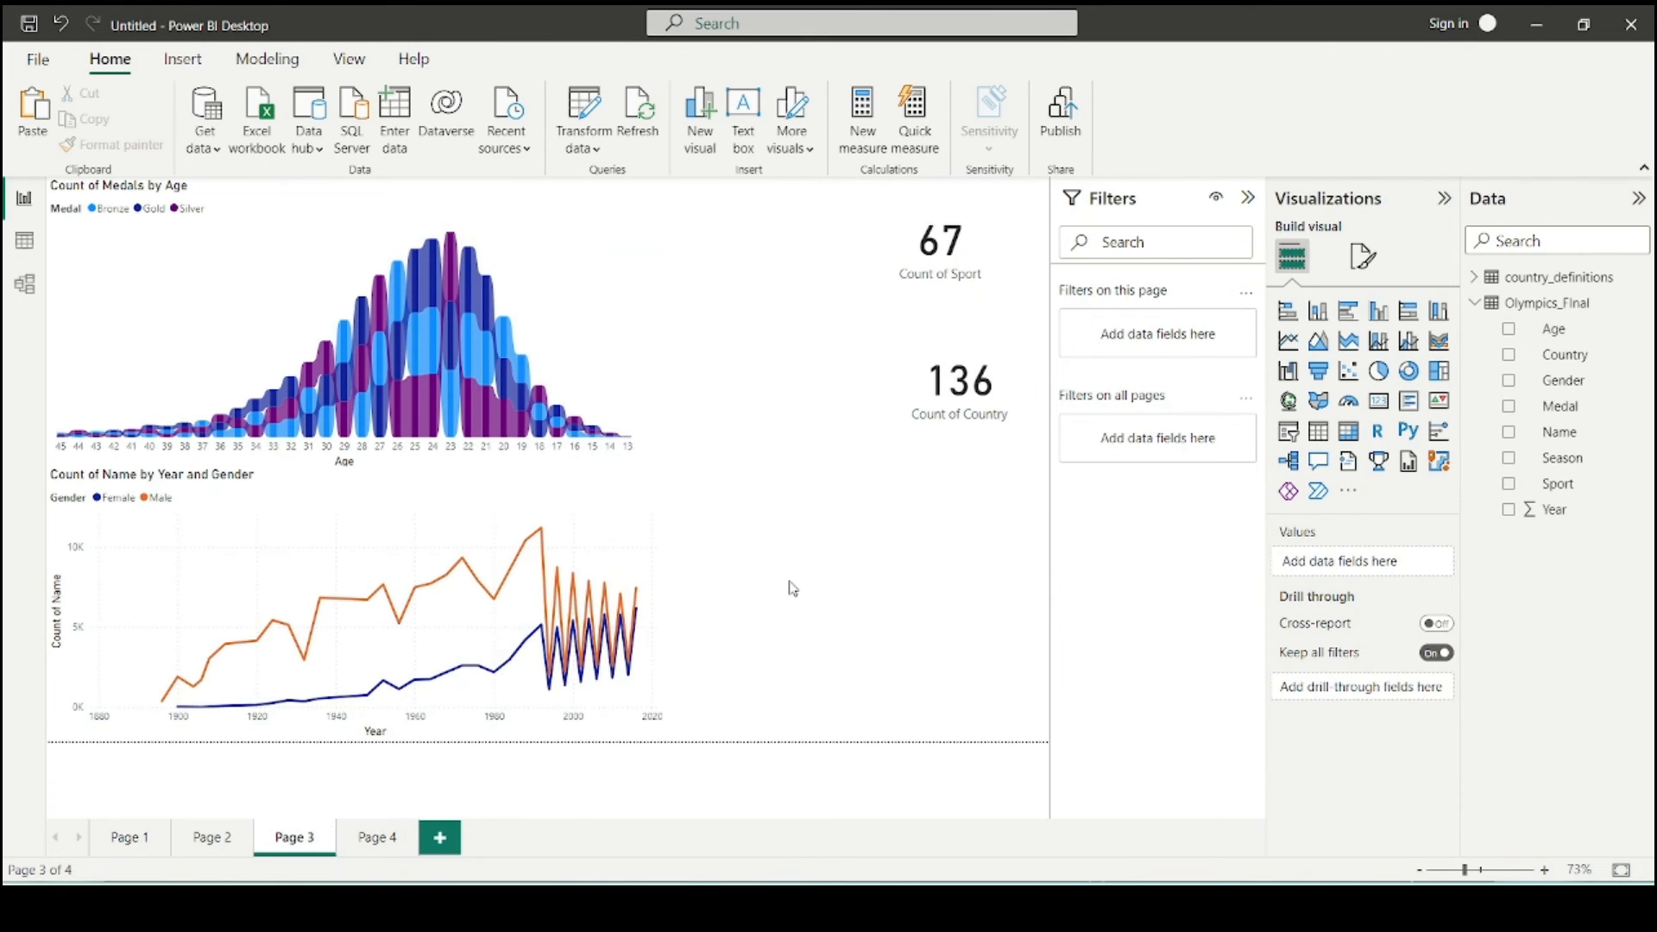
left_click(592, 379, "ctrl")
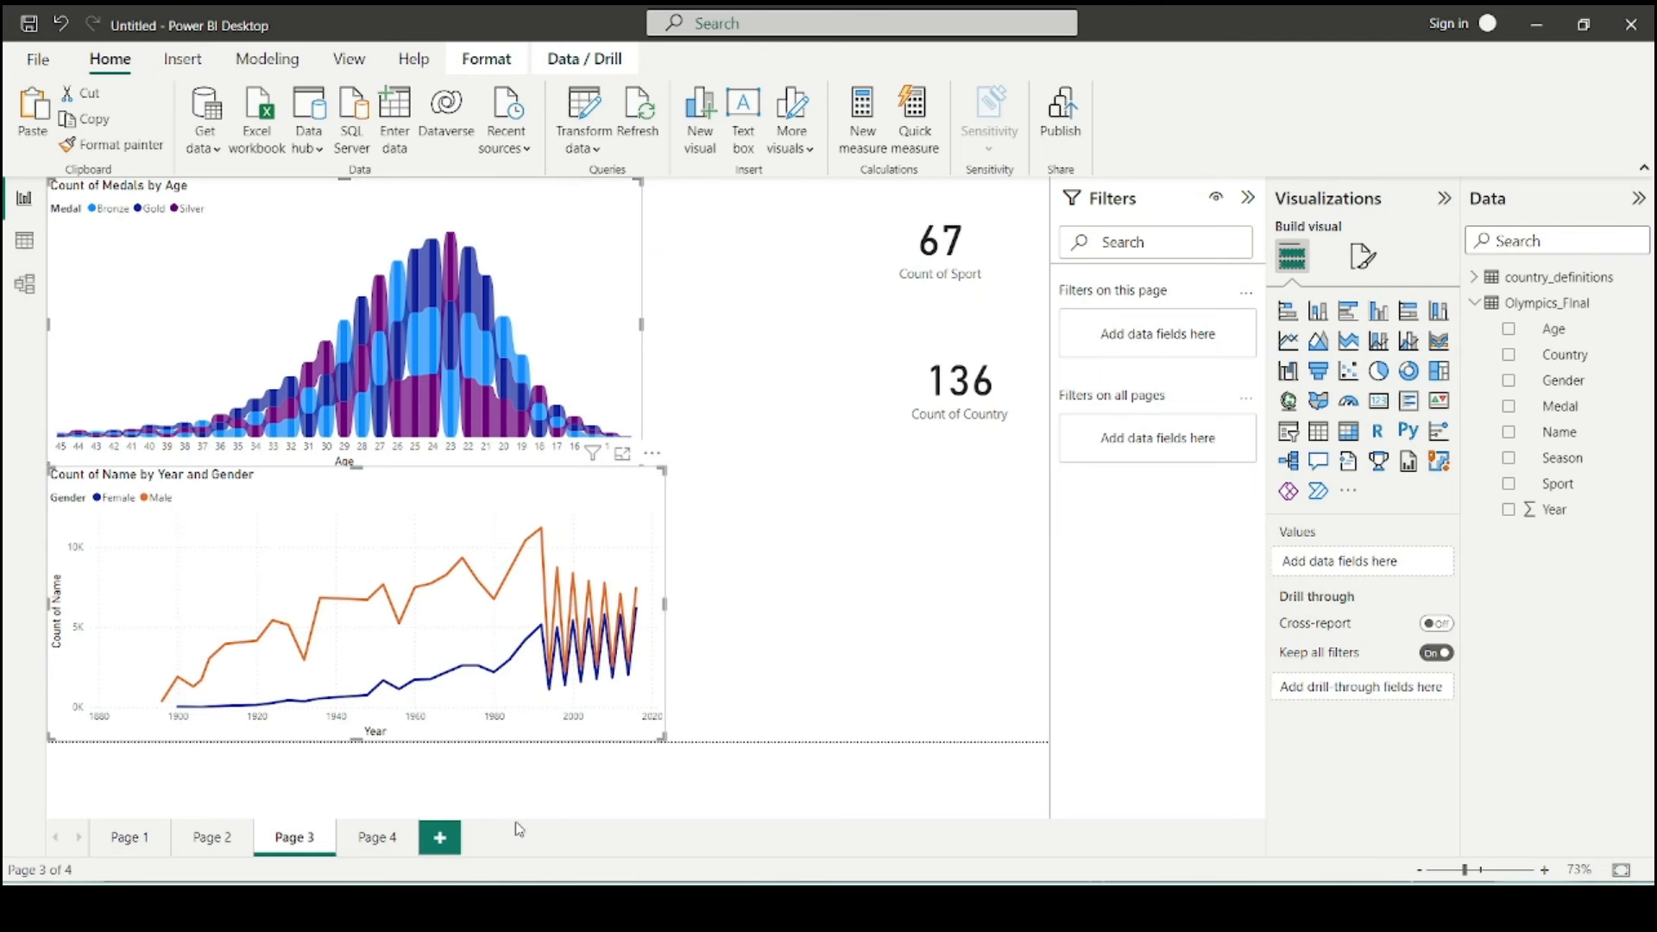
left_click(377, 837)
key("ctrl+v")
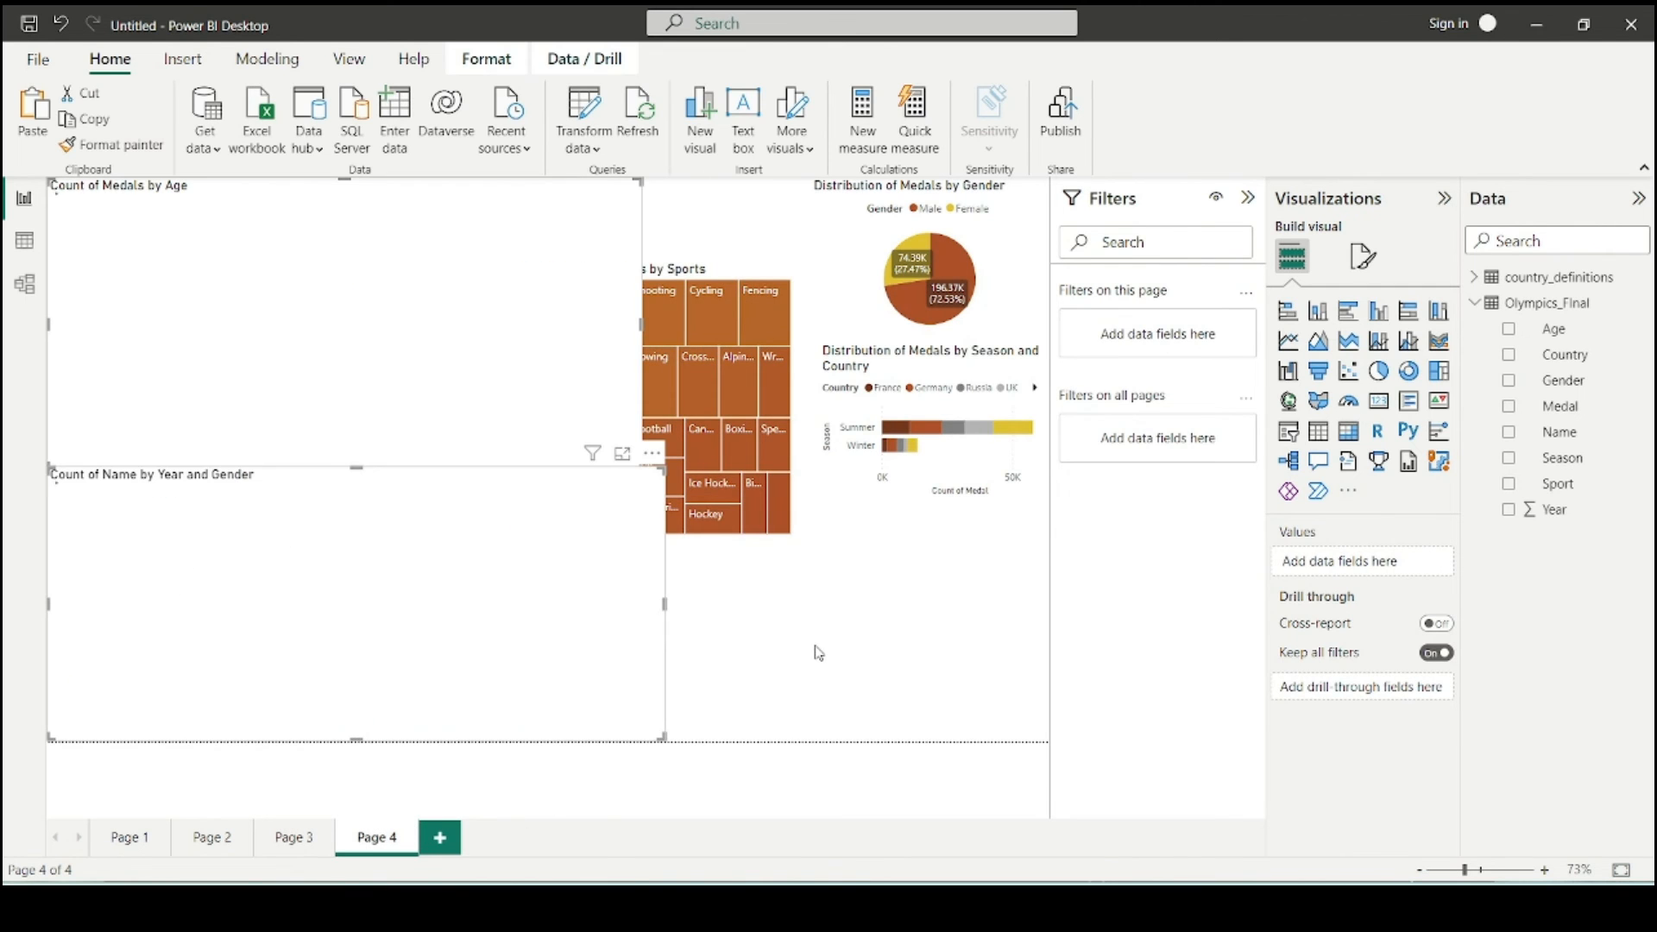
left_click(678, 607)
- Shrink the Count of Name by Year and Gender chart into the page's bottom-right corner, beside the players chart
left_click(612, 530)
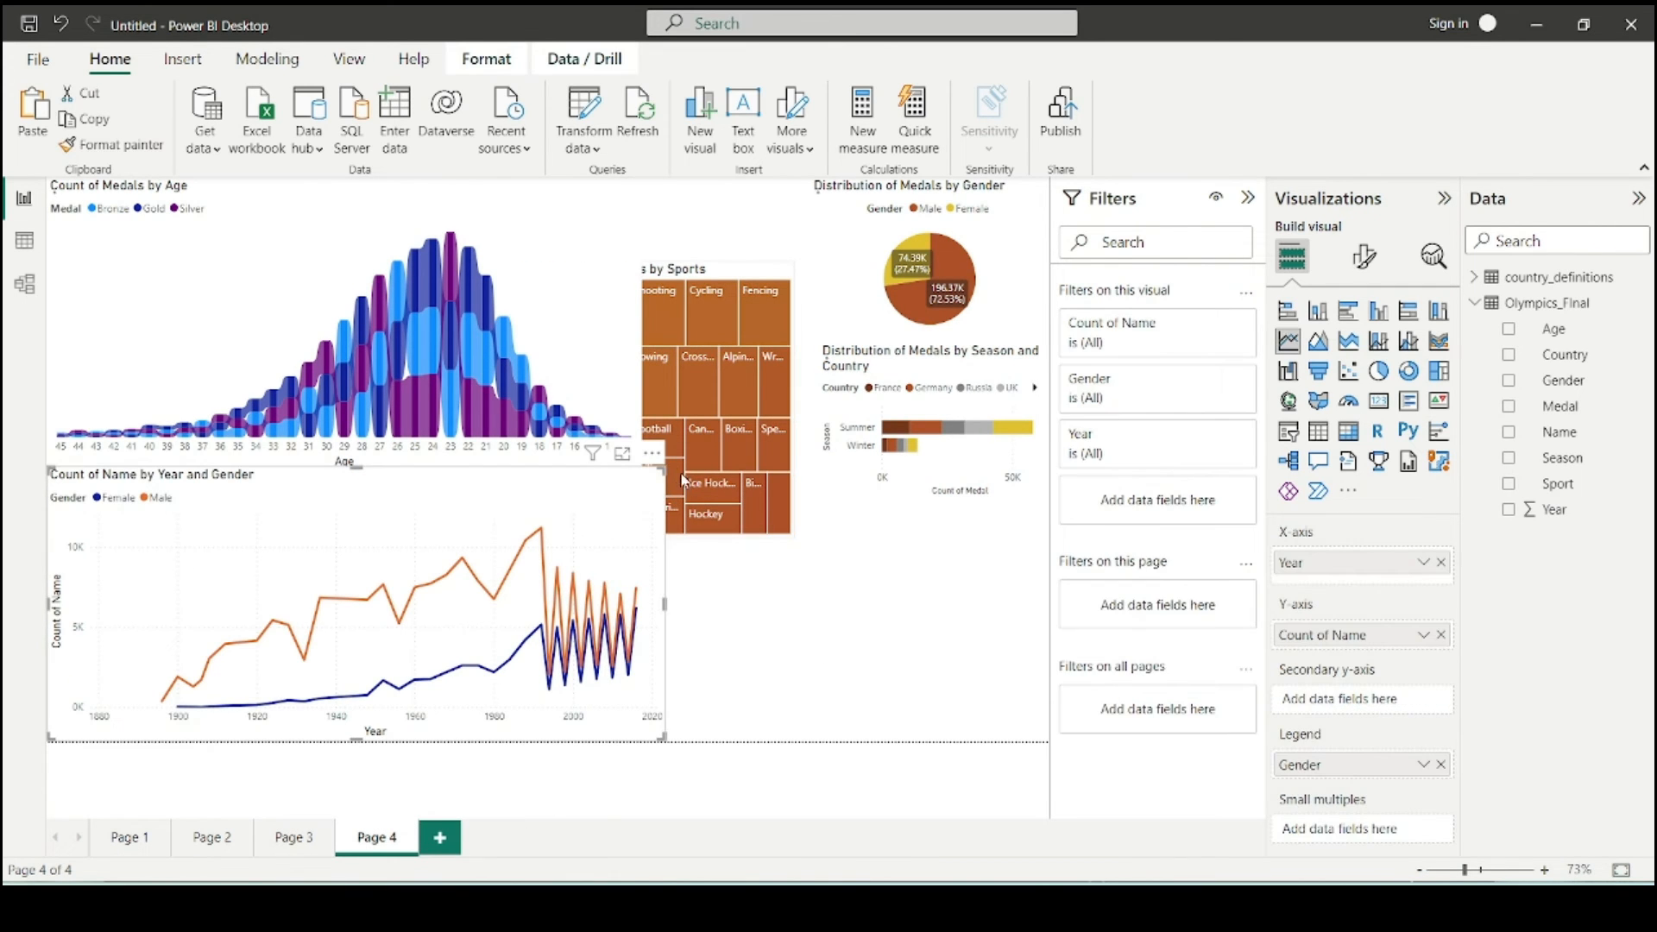
left_click_drag(661, 472, 1022, 534)
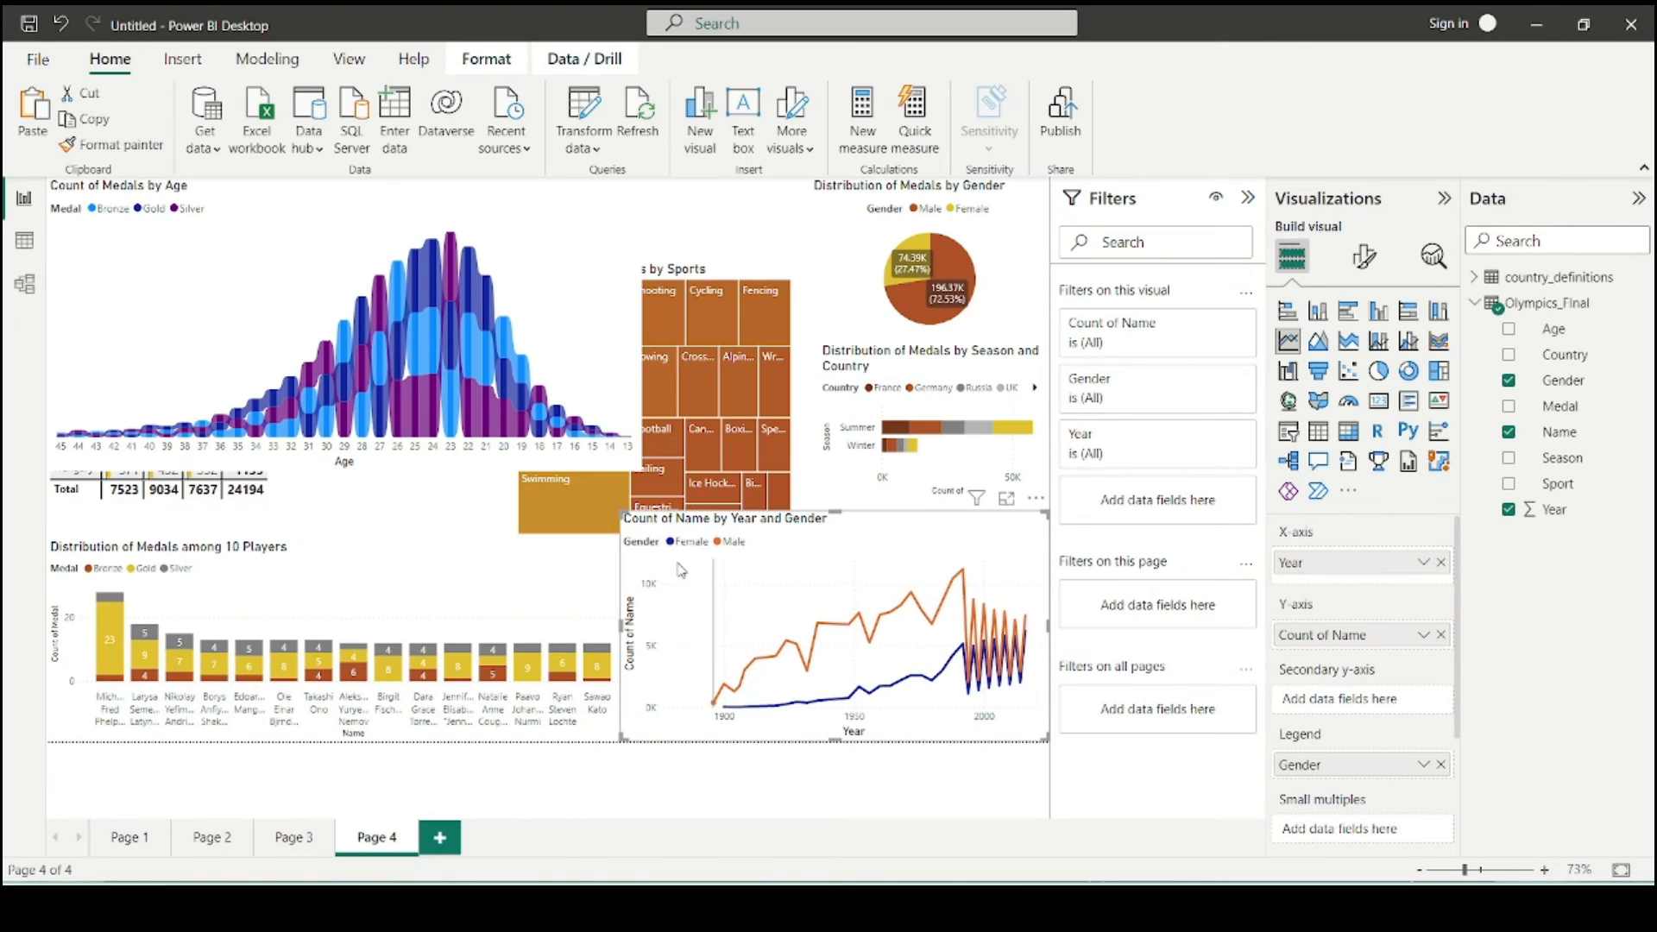
left_click_drag(618, 510, 643, 522)
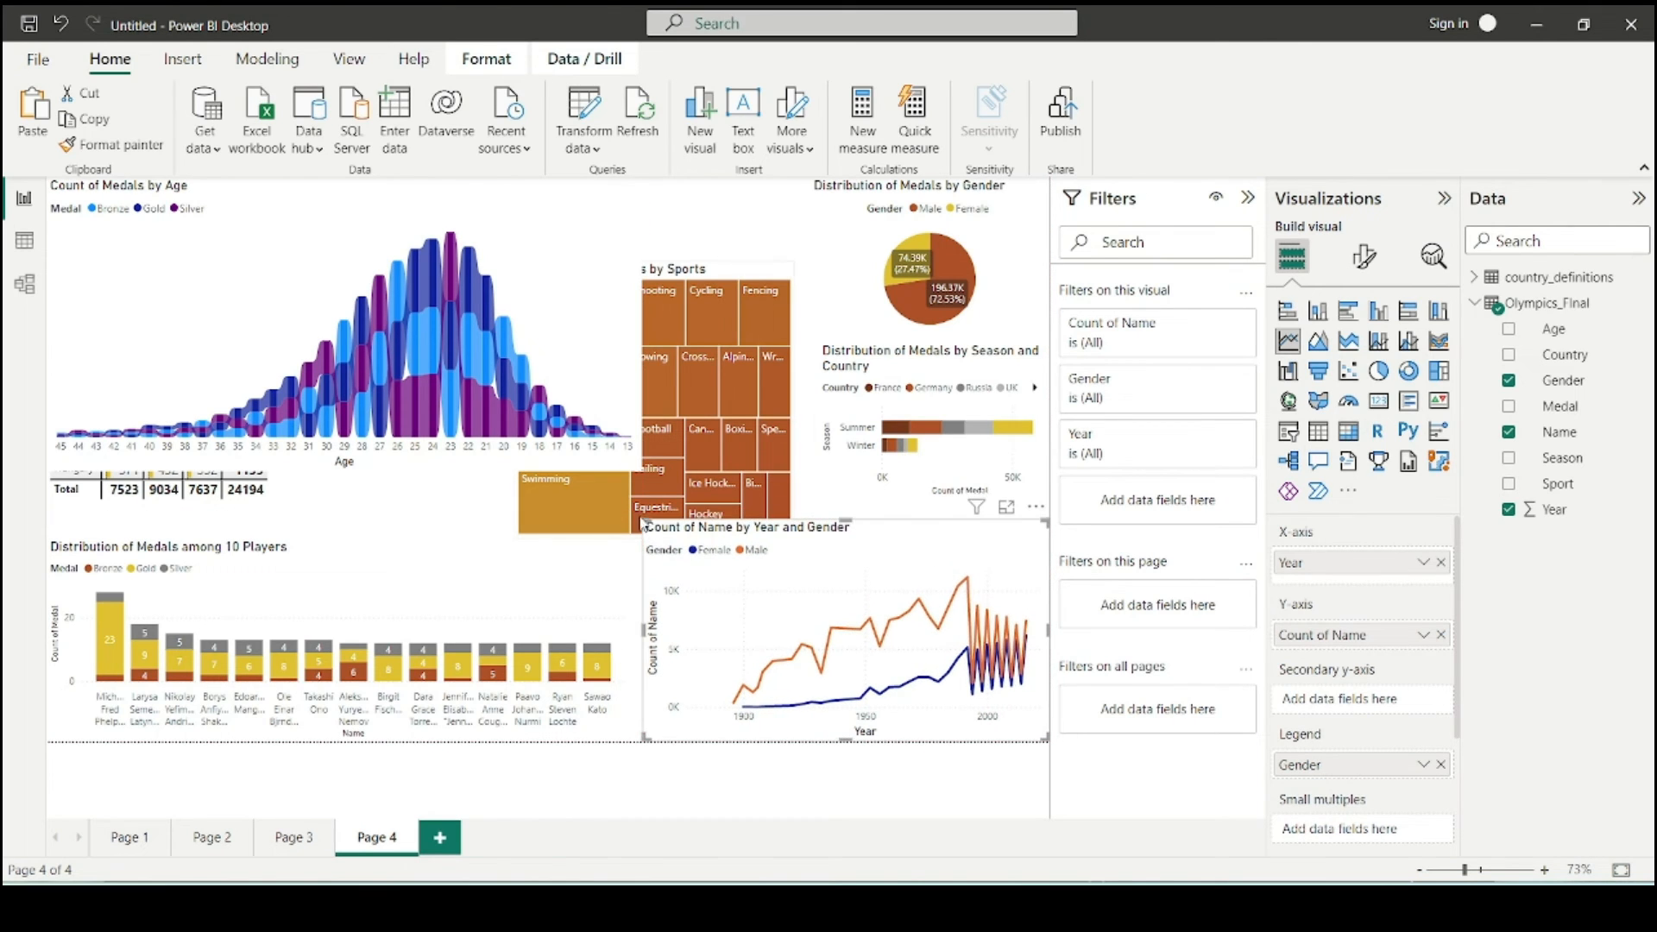
- Shrink the Count of Medals by Age chart and the sports treemap, shifting both toward the right of the page
left_click(592, 247)
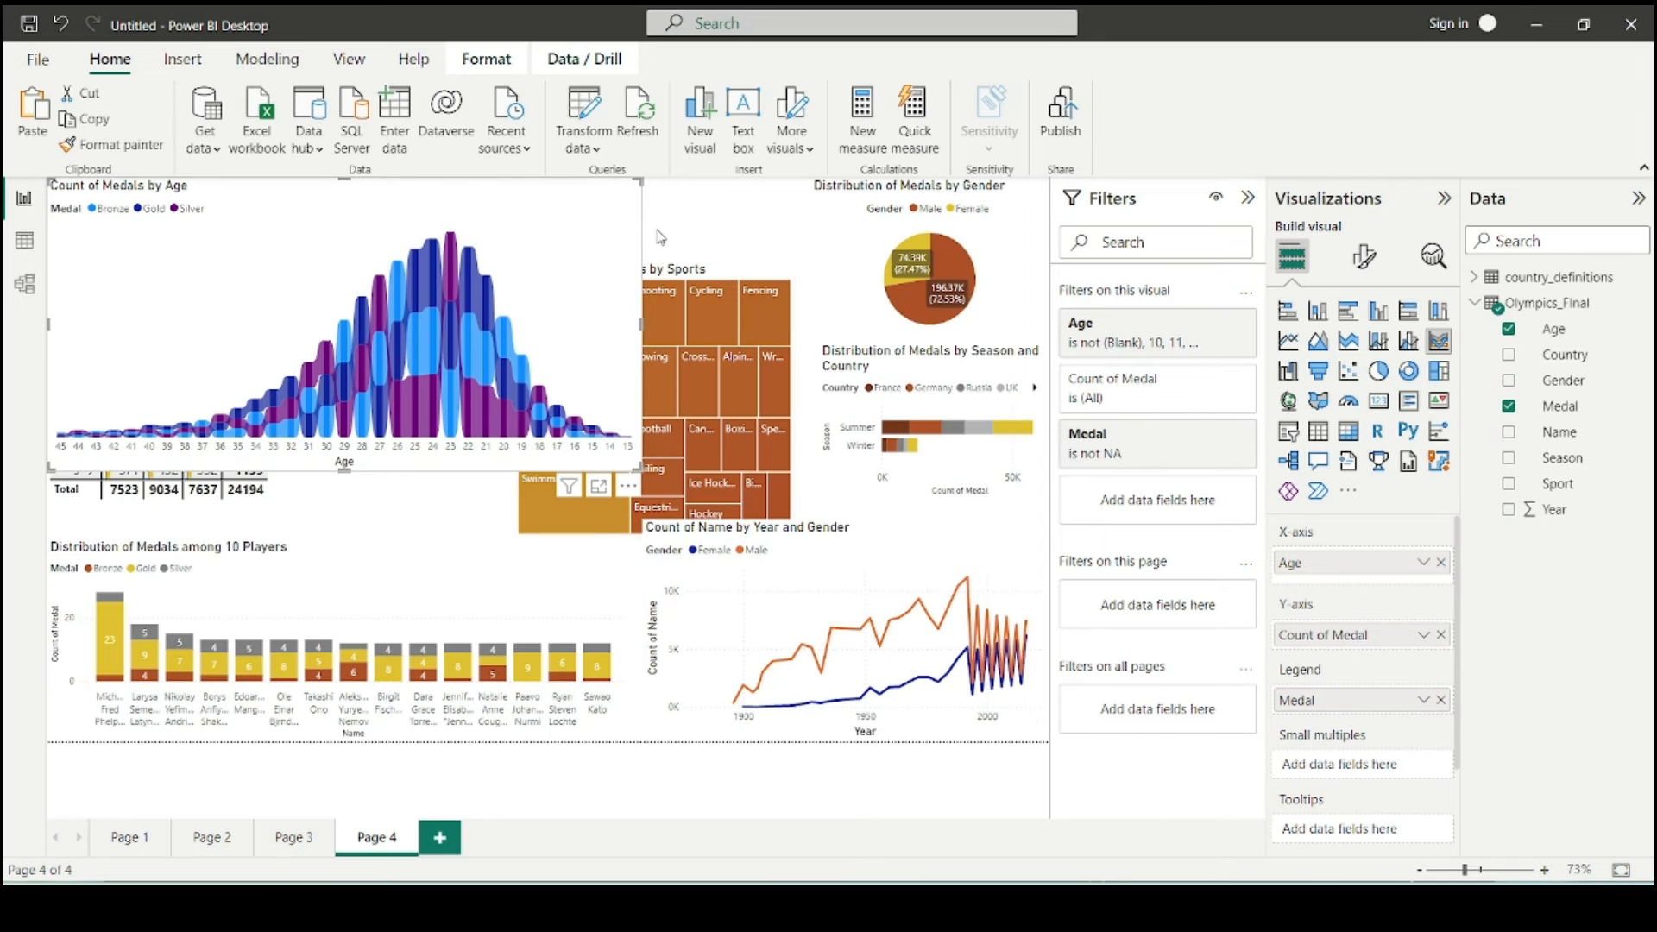
left_click_drag(639, 179, 403, 261)
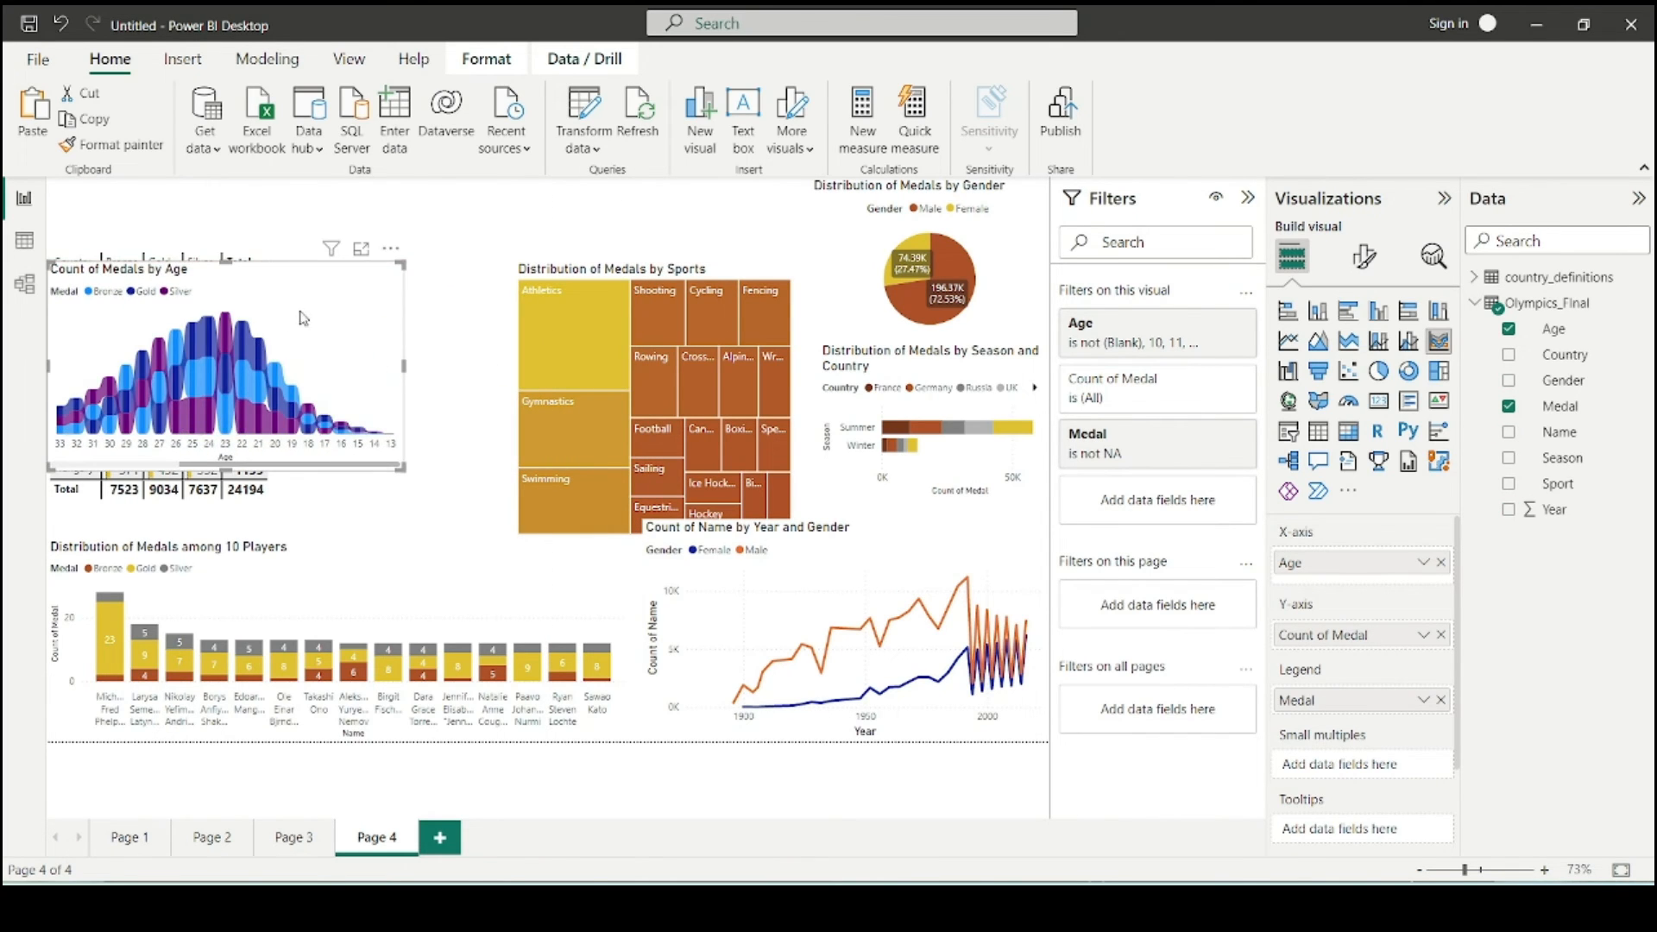
left_click_drag(302, 316, 416, 344)
left_click(787, 269)
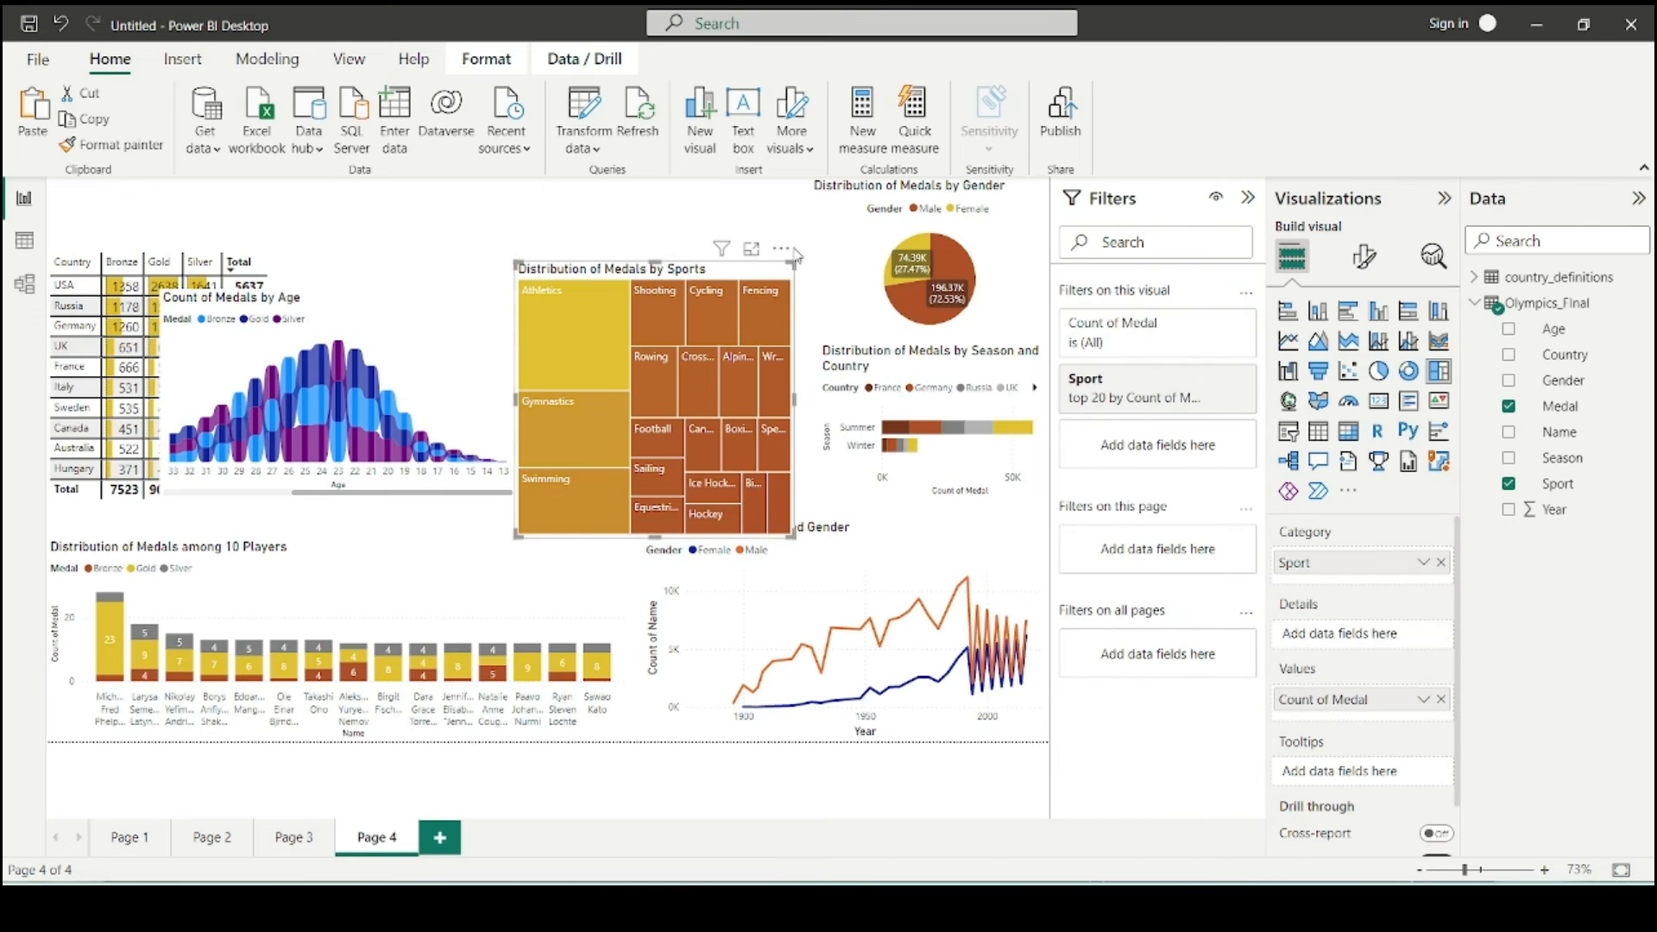
left_click_drag(792, 263, 787, 298)
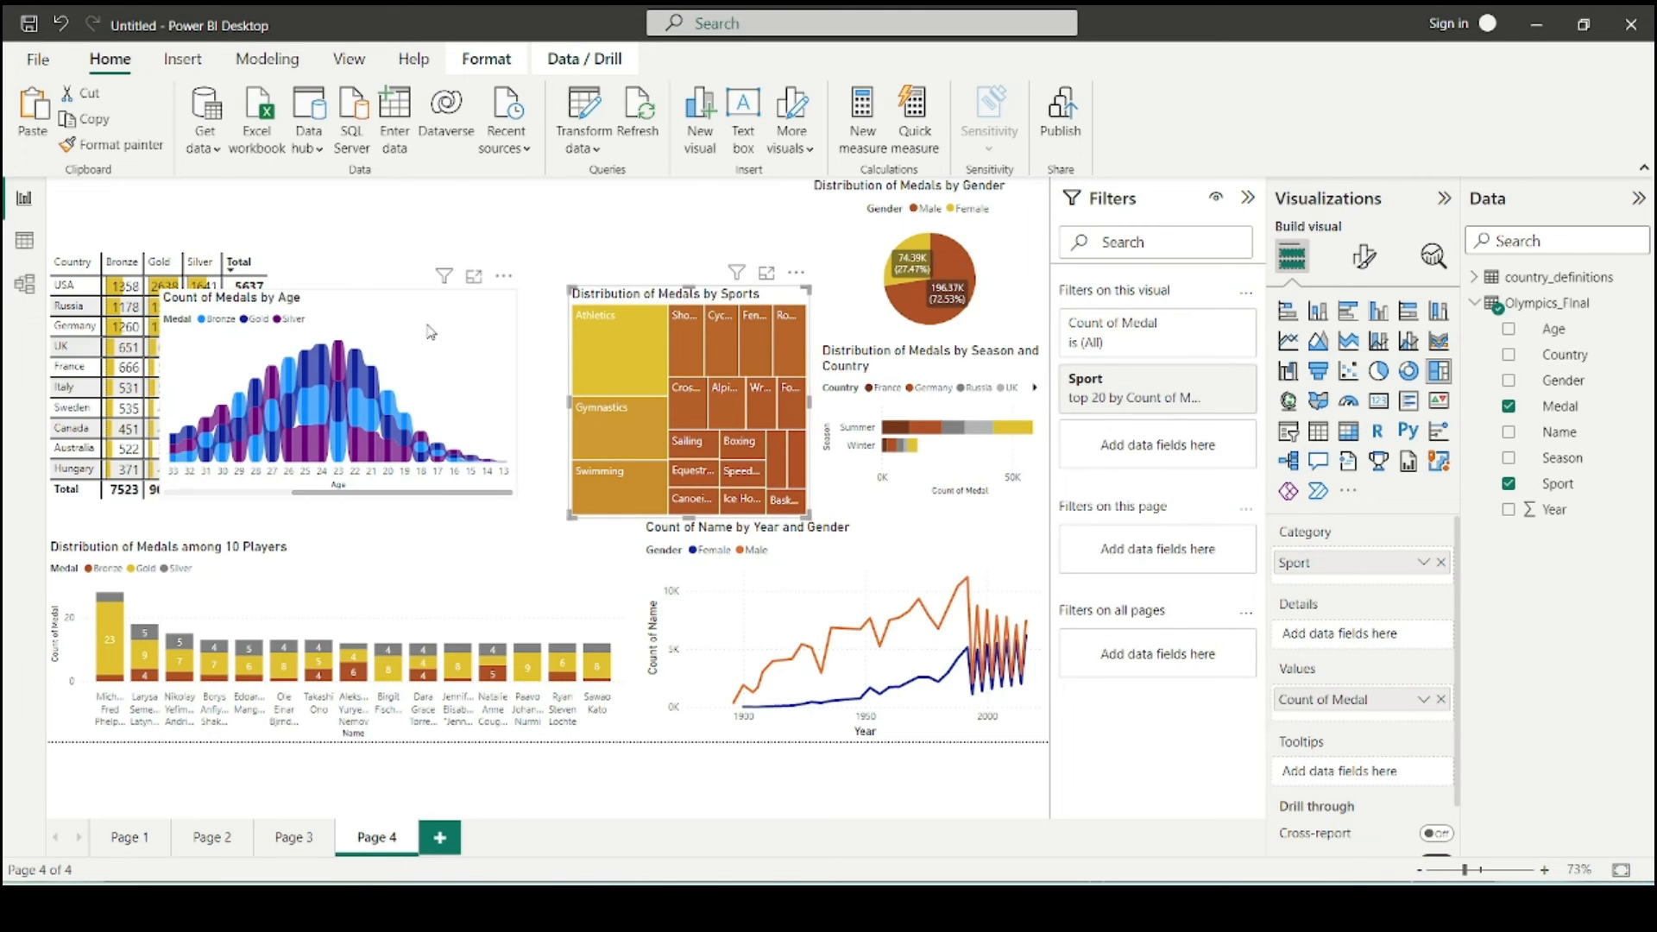
- Fit the Count of Medals by Age chart between the medal table and the sports treemap, narrowing it to the gap
left_click_drag(429, 333, 548, 310)
left_click(503, 334)
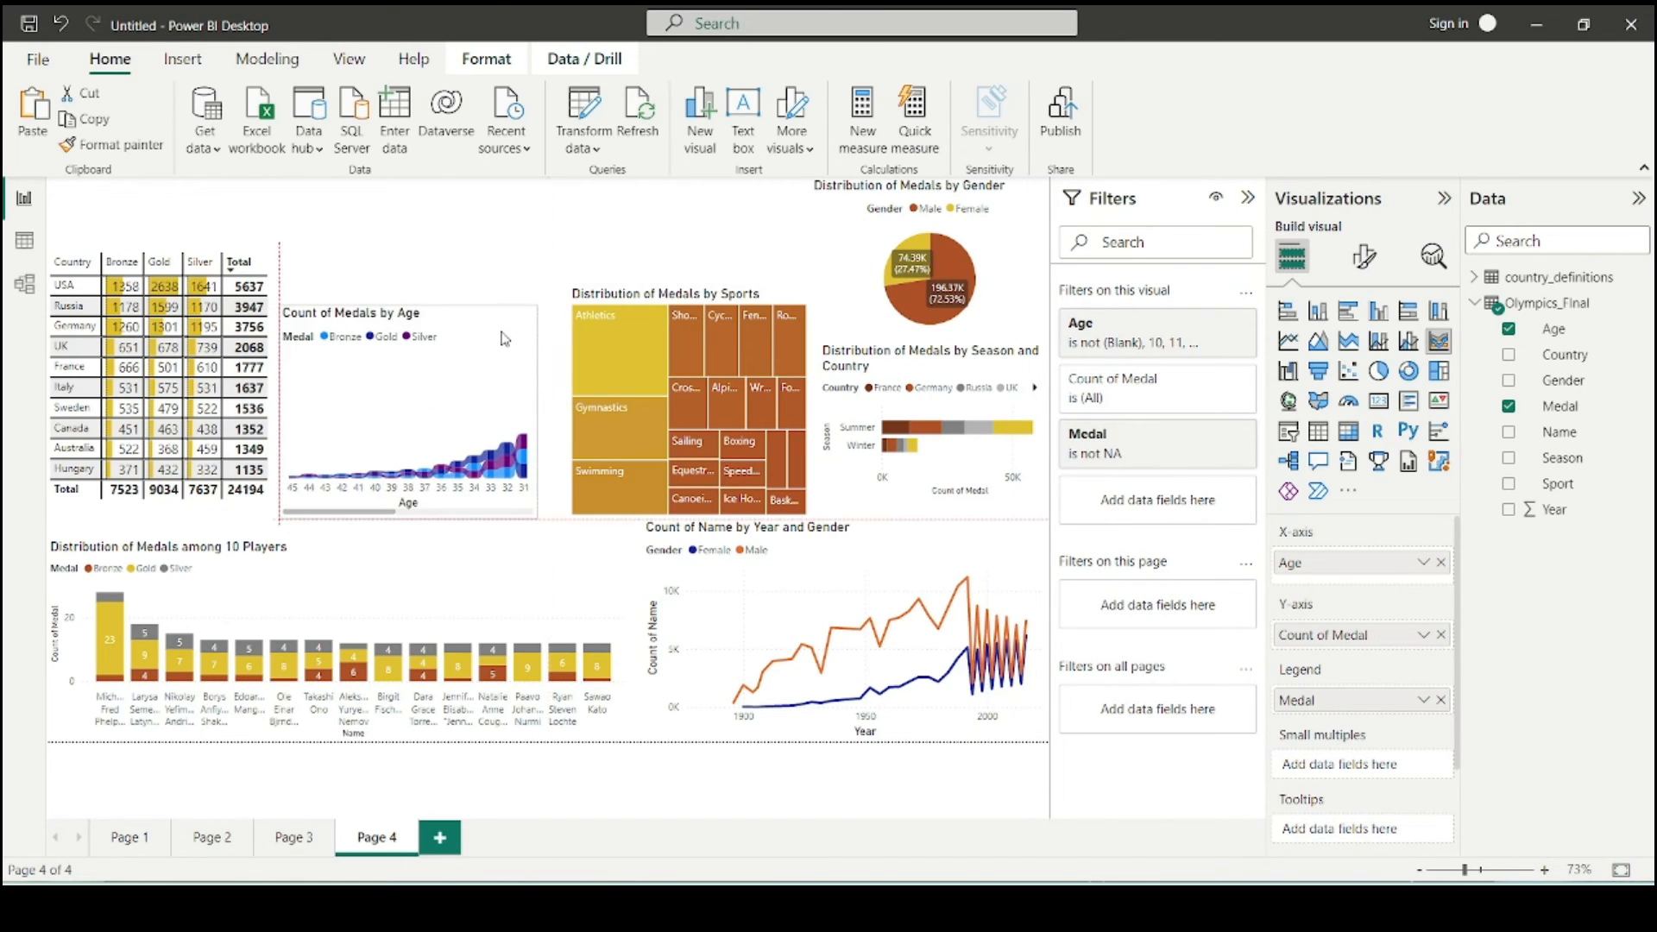
scroll(489, 368, "down", 2)
scroll(489, 368, "down", 2)
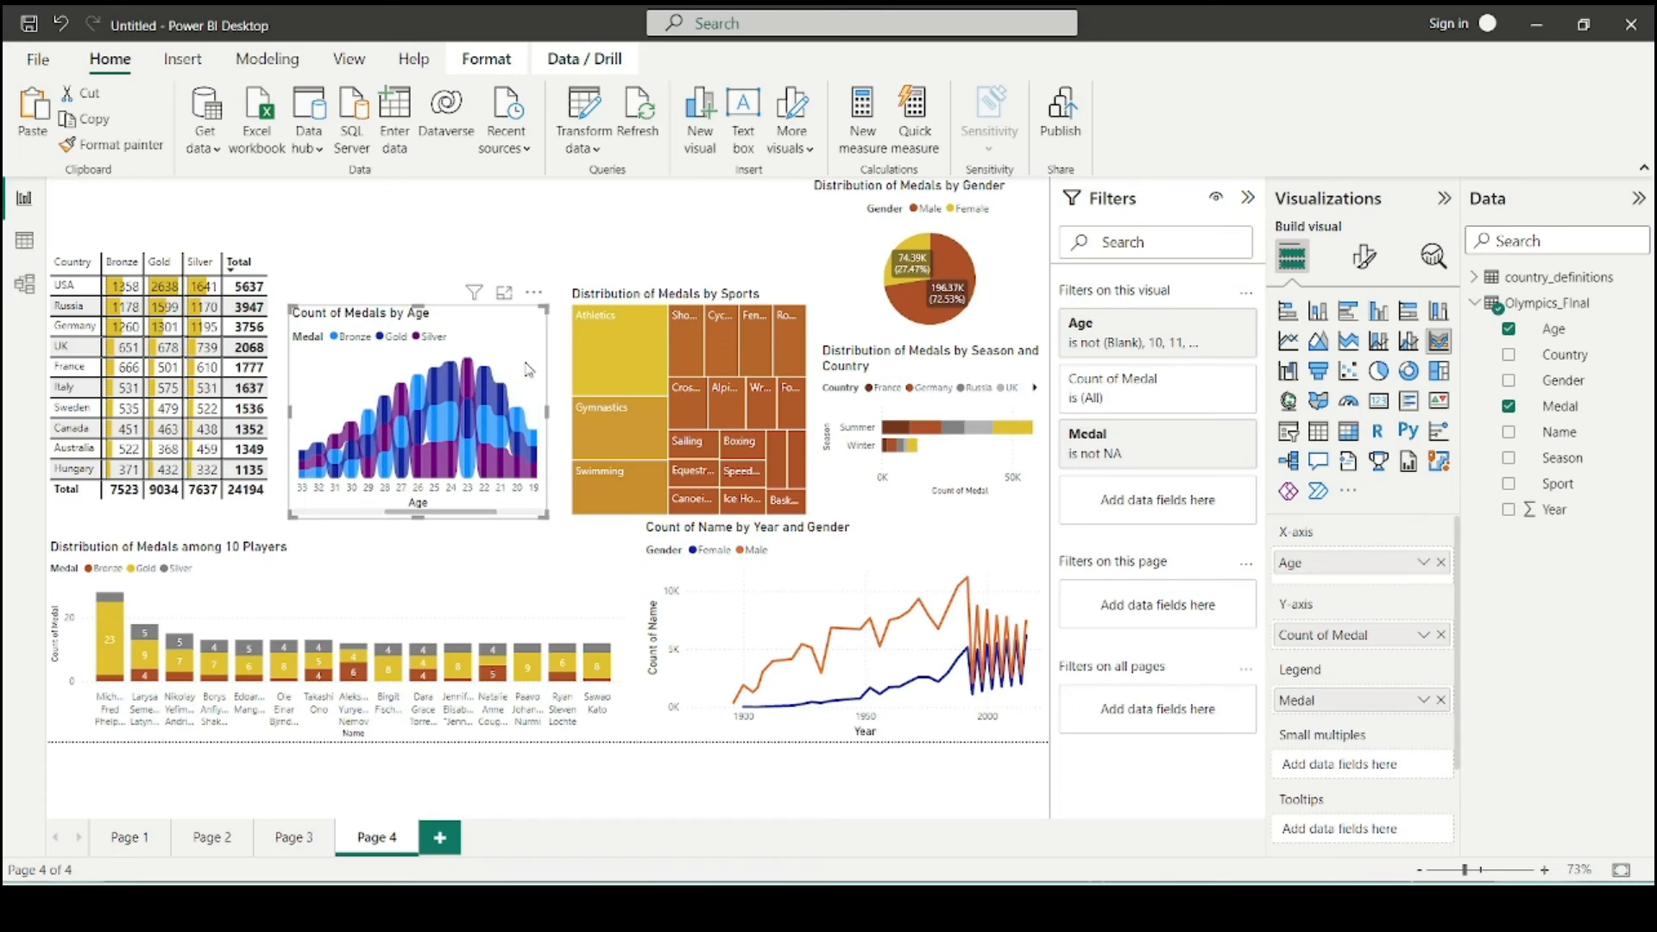
- Widen the Distribution of Medals by Sports treemap until it meets the Count of Medals by Age chart
left_click(793, 299)
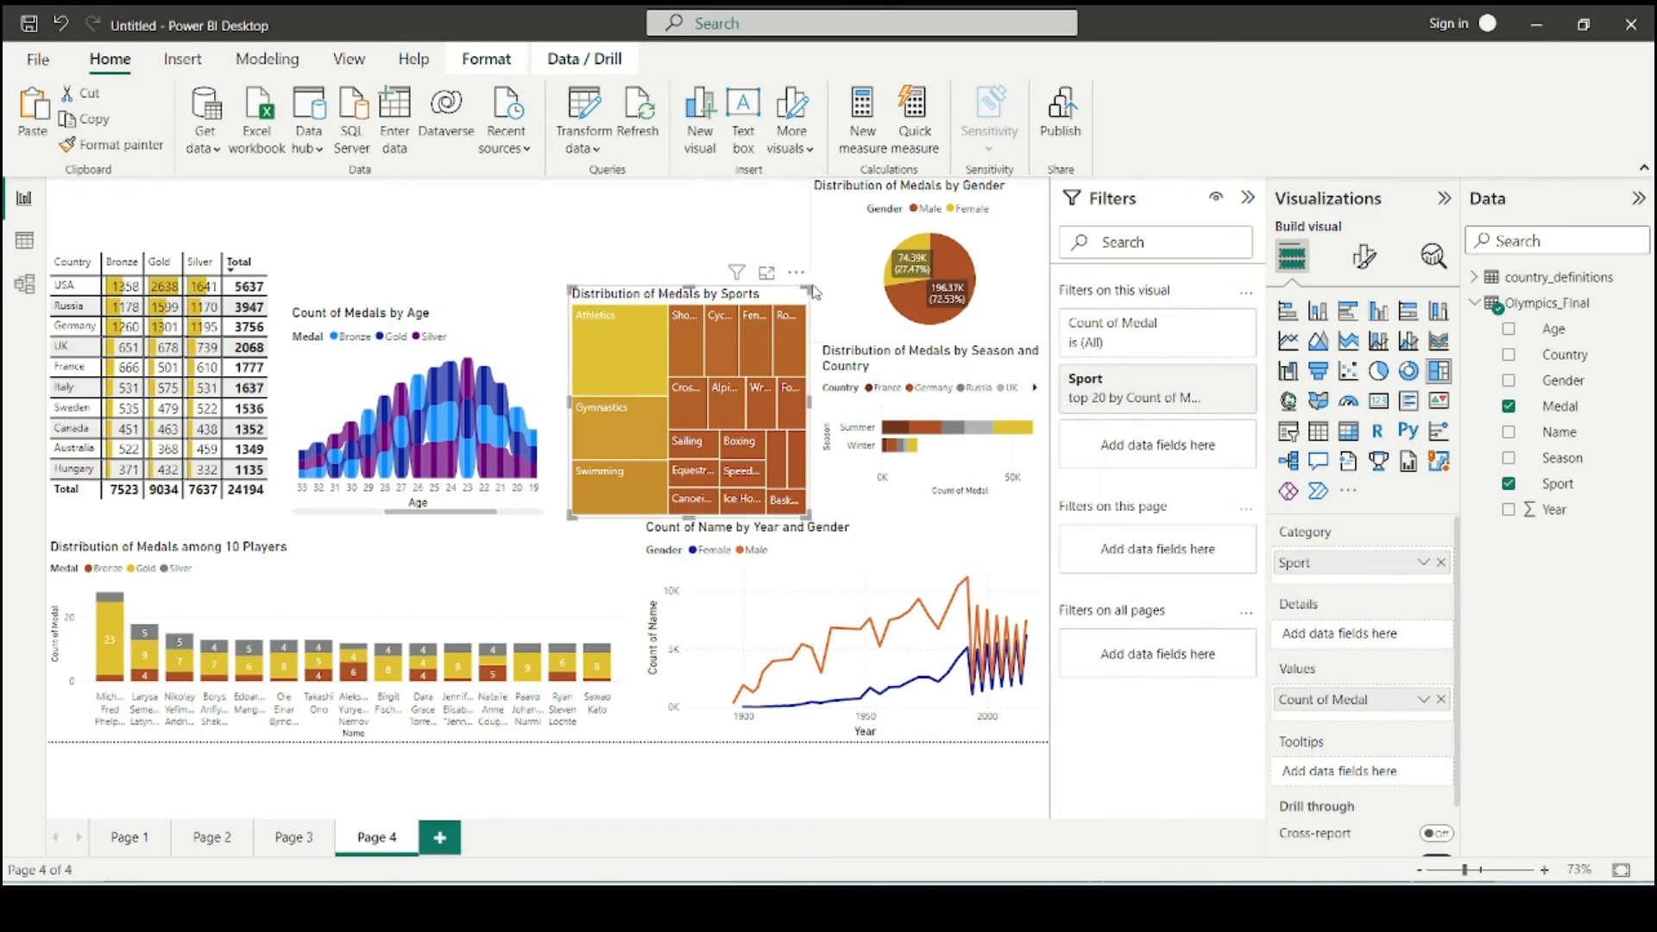
left_click_drag(569, 288, 549, 288)
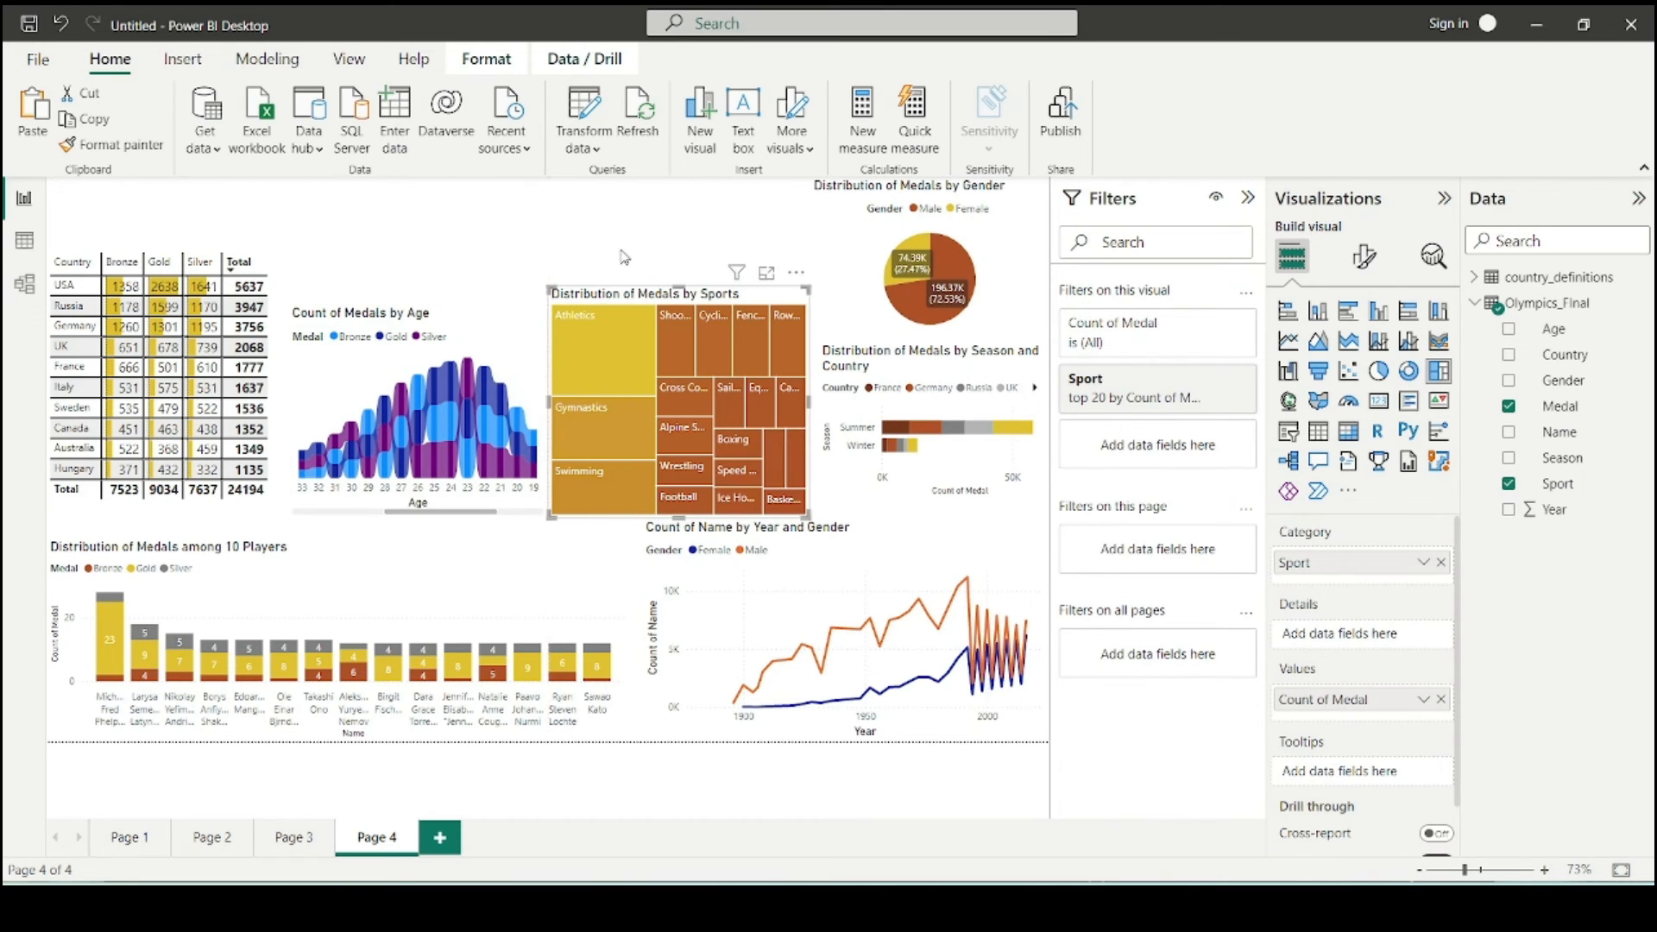
left_click(671, 239)
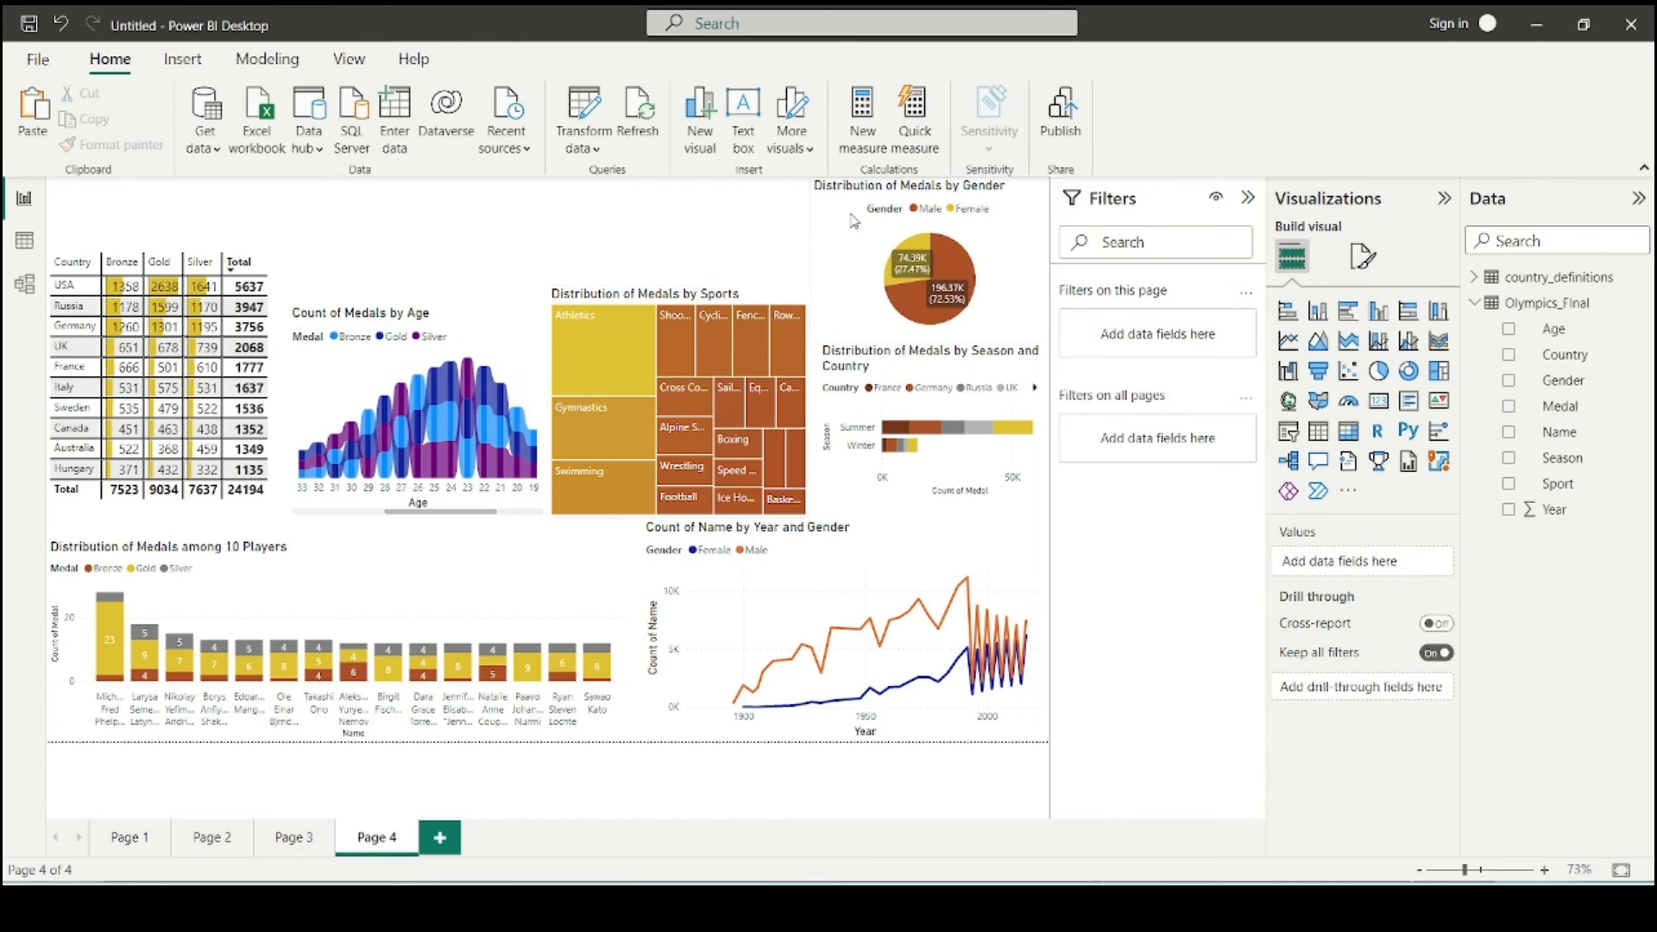
- Enlarge the Distribution of Medals among 10 Players chart to fill the gap between it and the neighbouring charts
left_click(624, 543)
left_click_drag(627, 542, 640, 521)
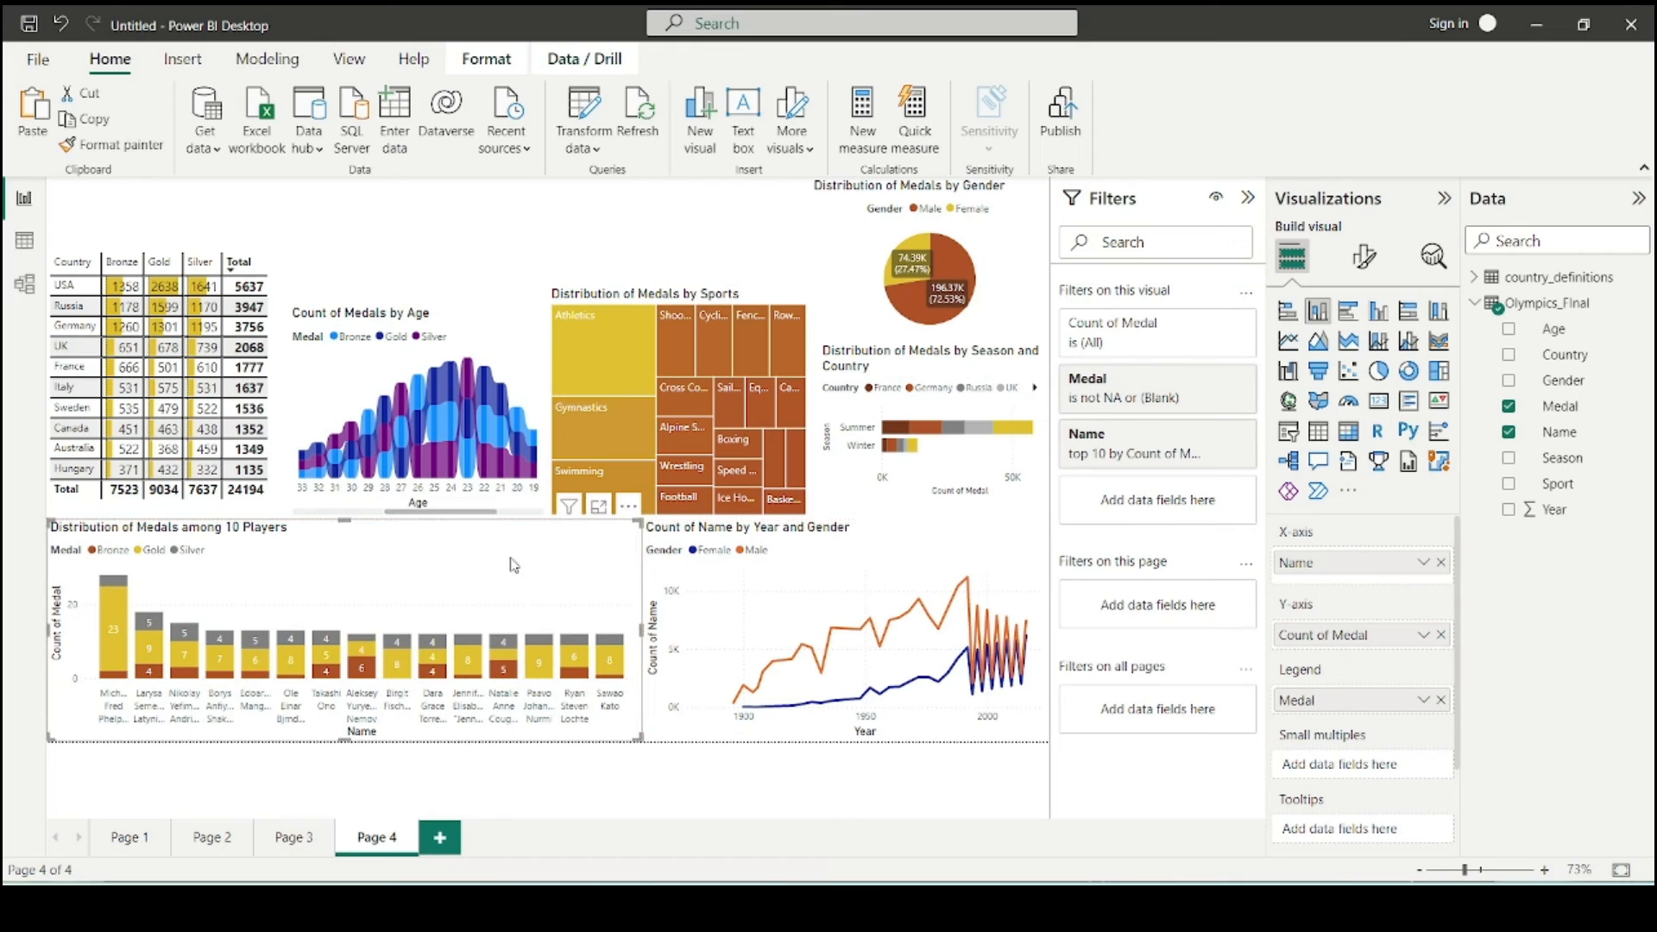
left_click(424, 234)
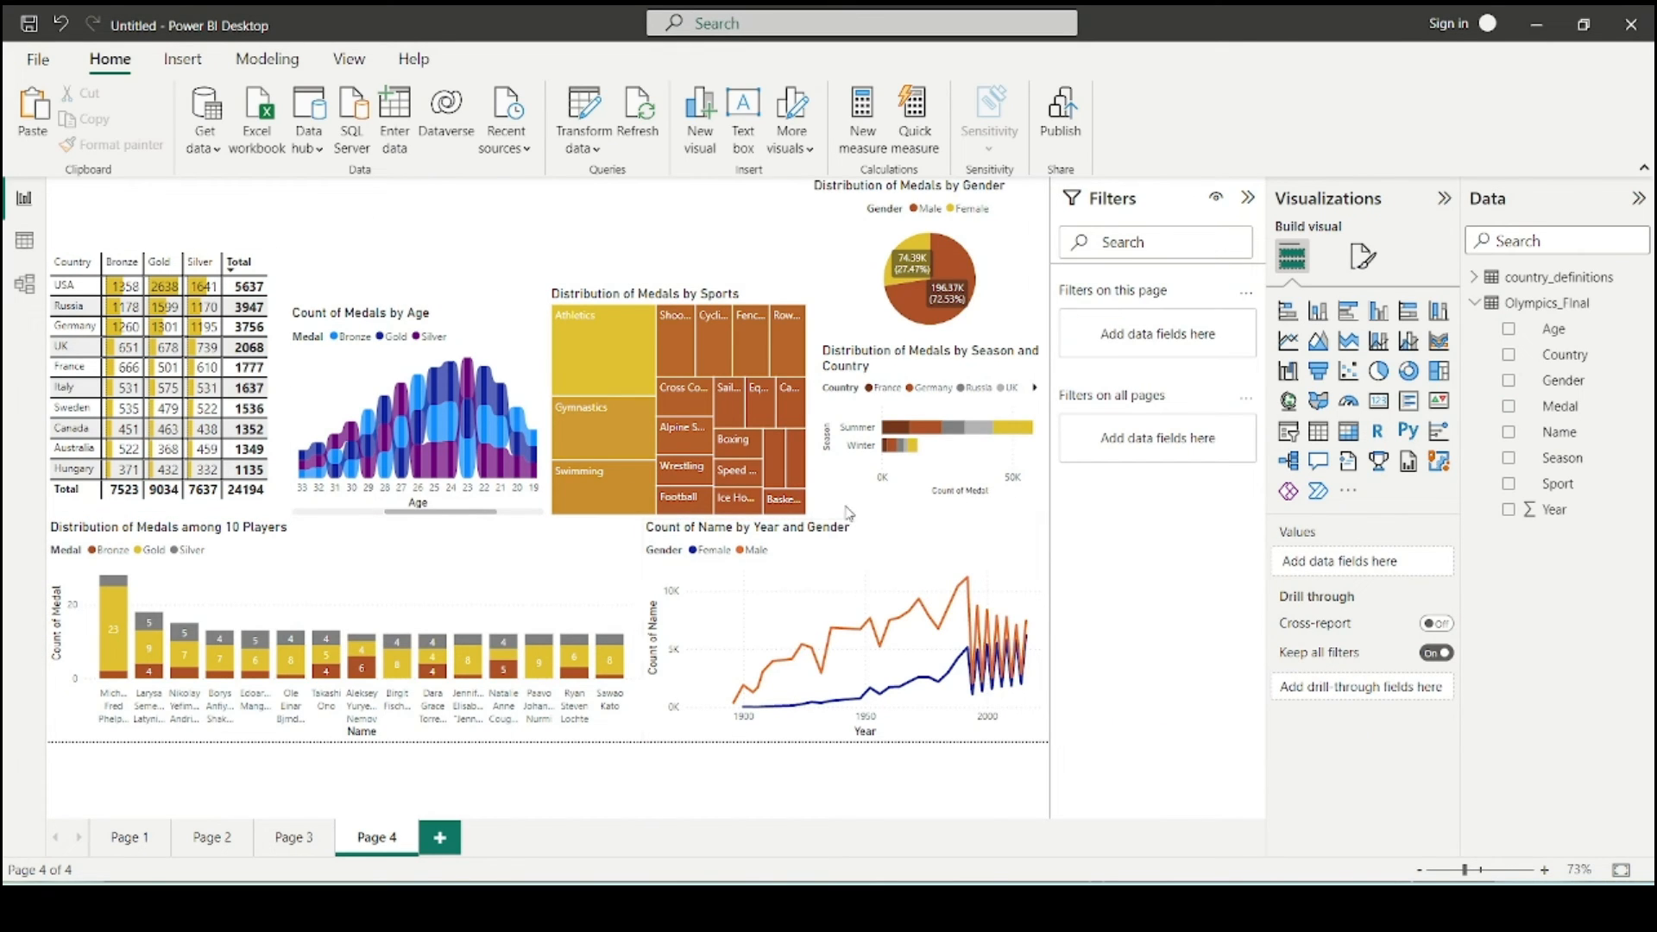
- Copy the Count of Sport and Count of Country cards from Page 3 to Page 4, placing them above the age chart and treemap
left_click(293, 836)
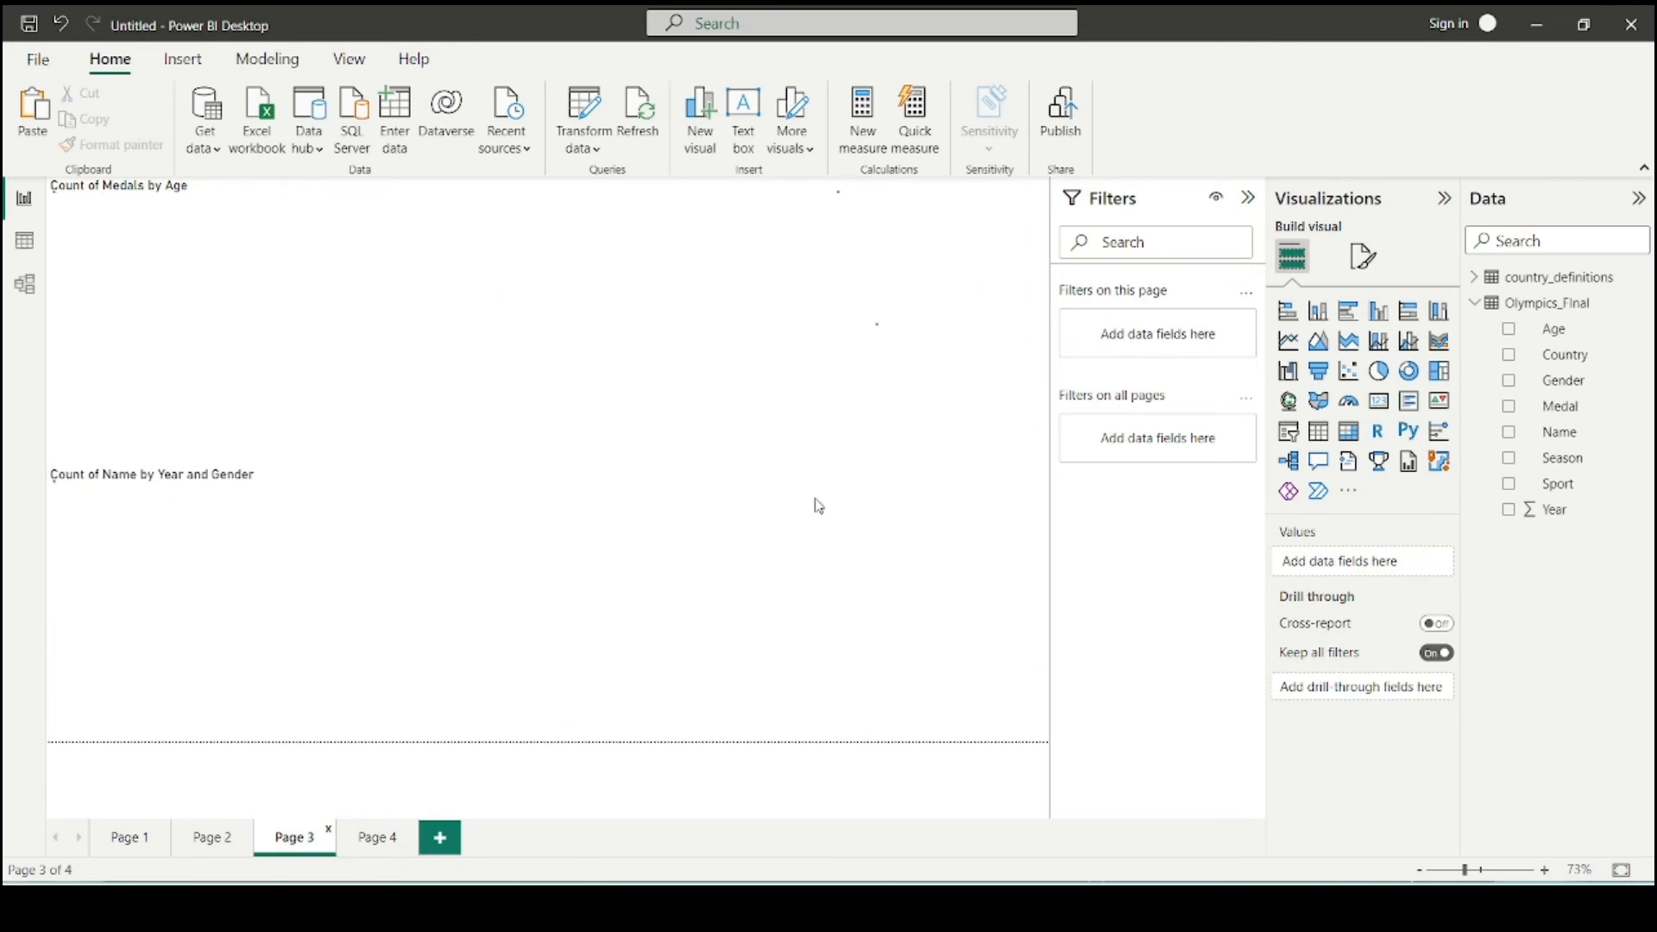
left_click(946, 402)
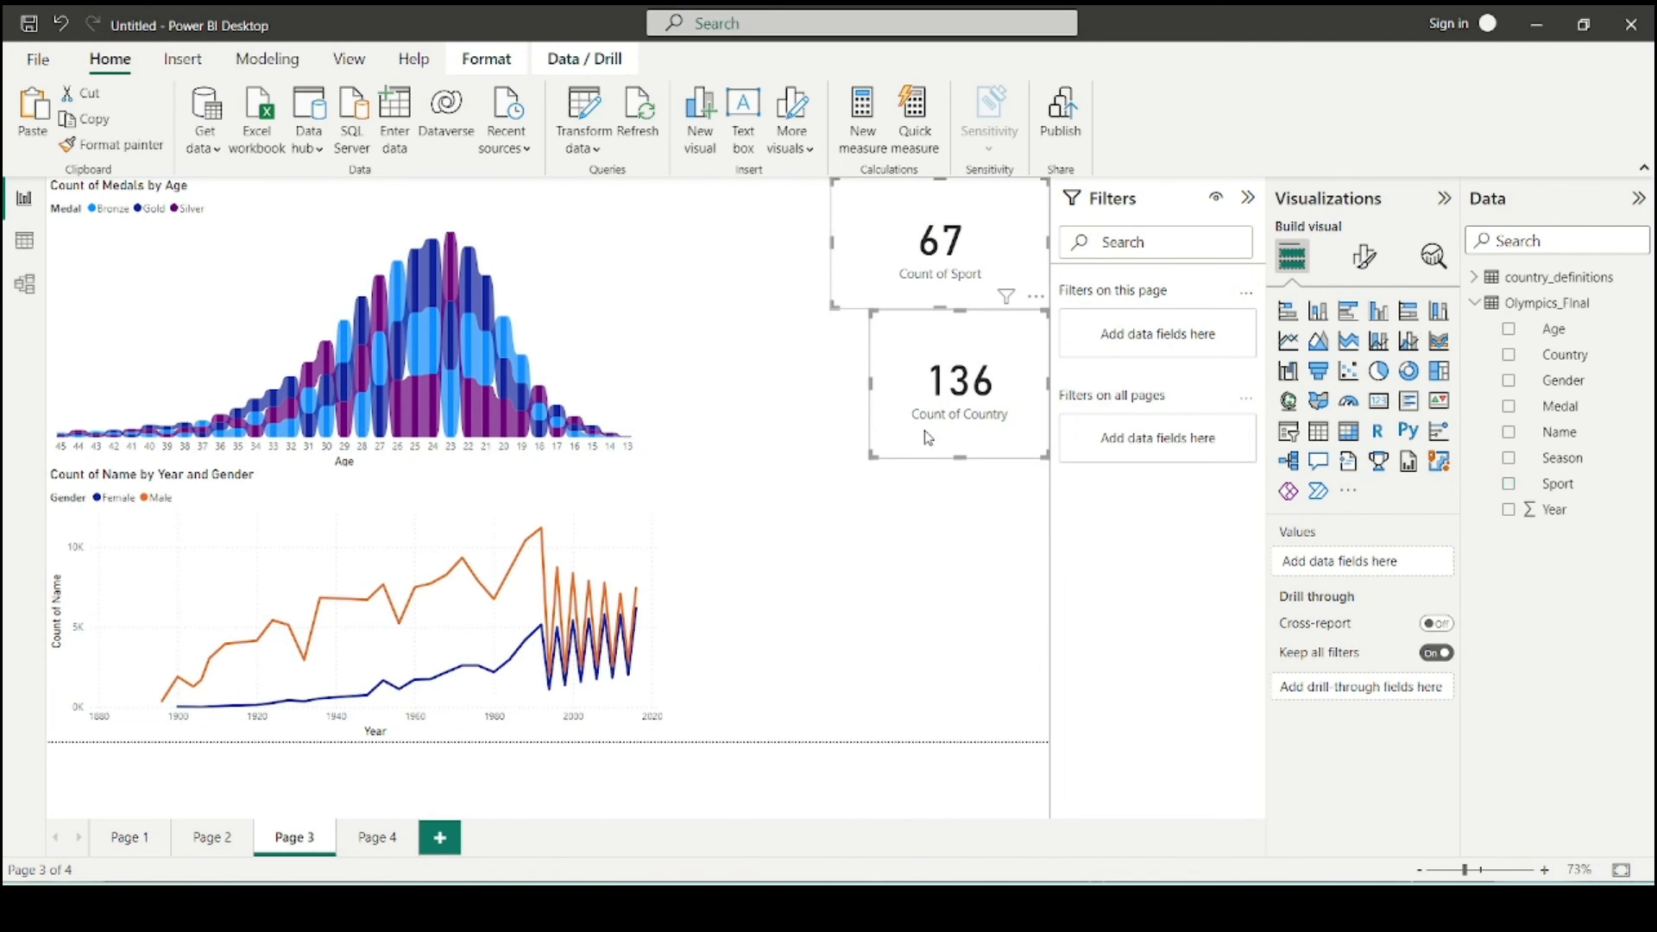
left_click(381, 828)
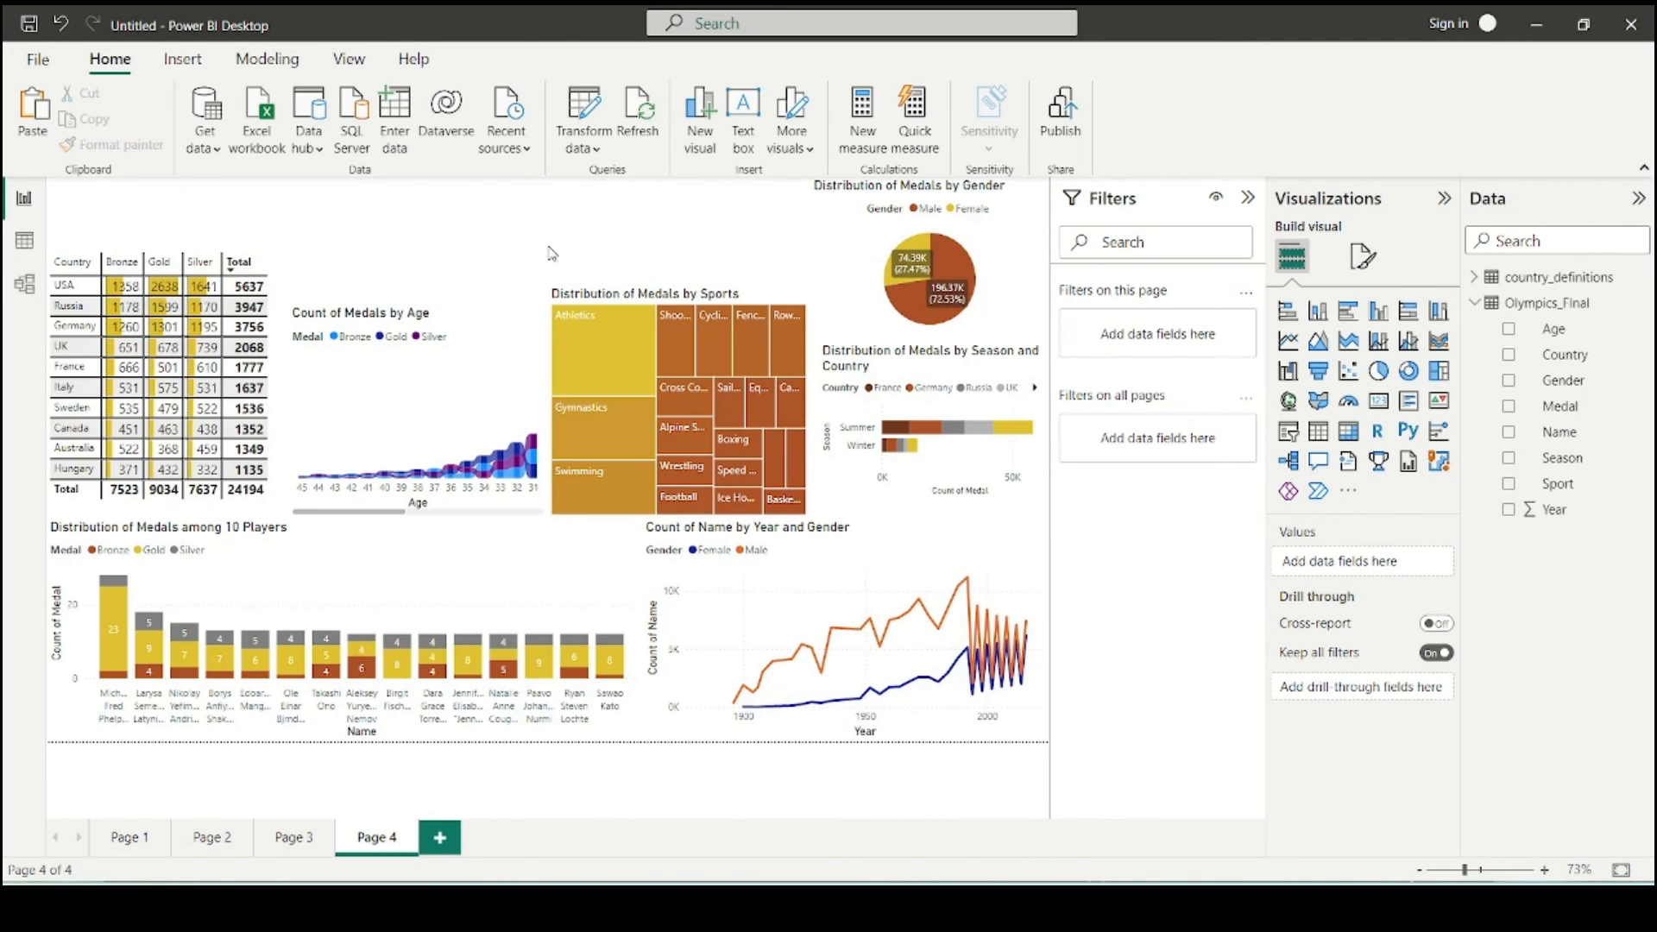
left_click_drag(938, 225, 457, 261)
left_click(707, 207)
left_click_drag(550, 383, 752, 251)
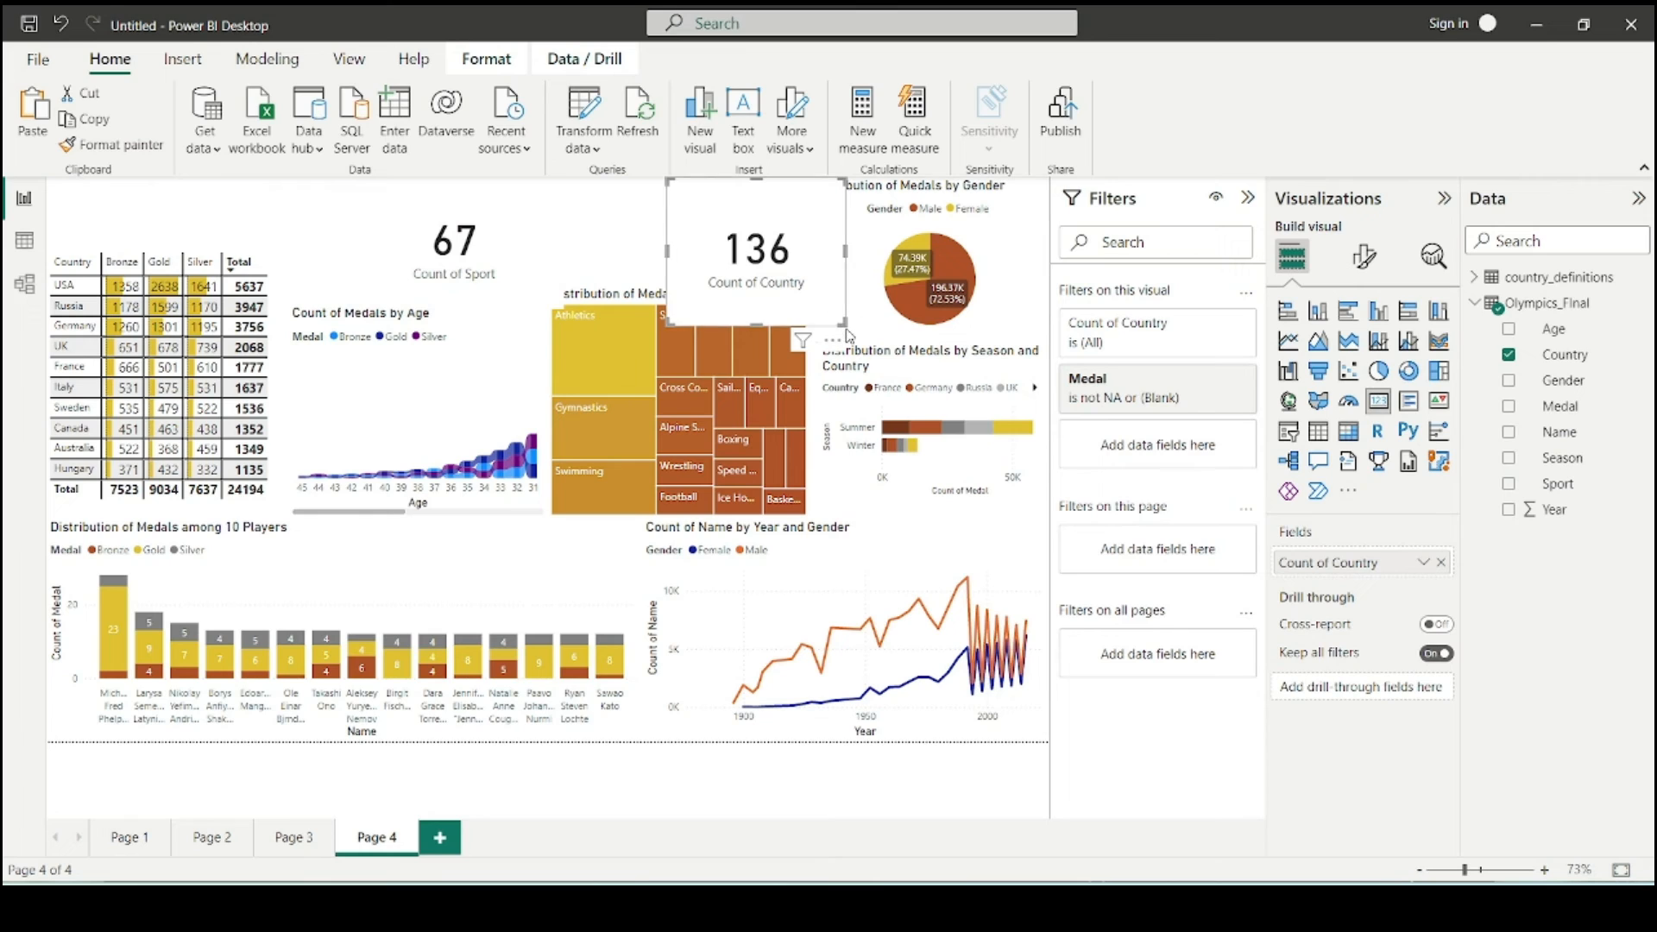
- Shrink the Count of Country and Count of Sport cards to fit above the treemap and set them side by side
left_click_drag(844, 329, 784, 225)
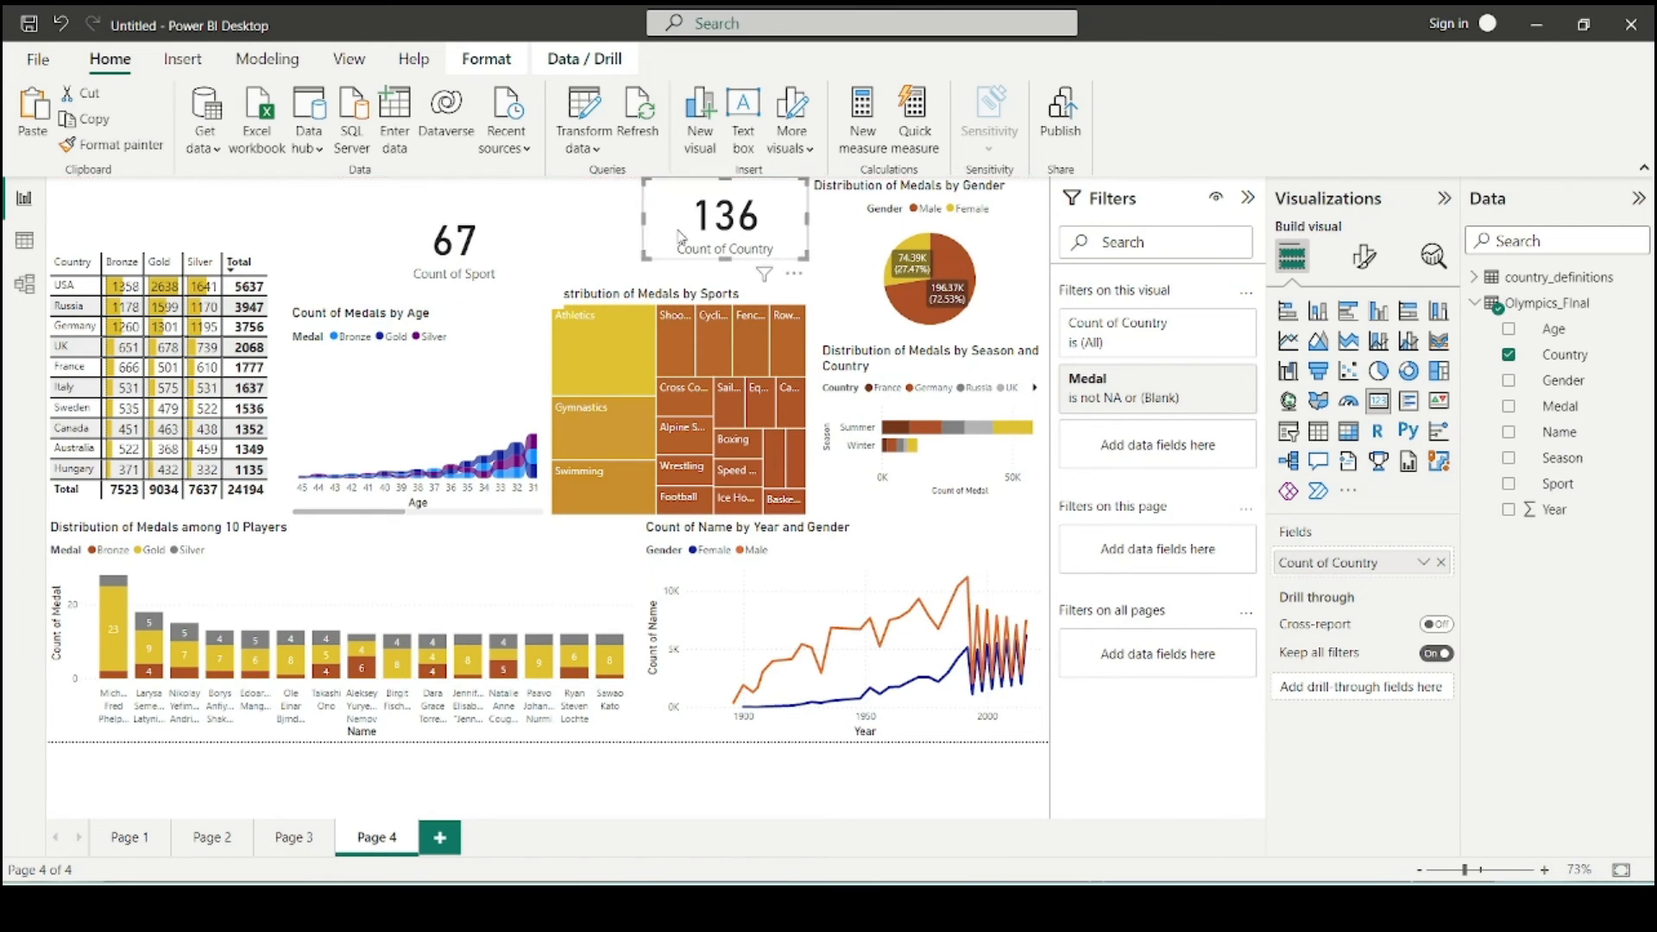
left_click(483, 238)
left_click_drag(559, 297, 553, 263)
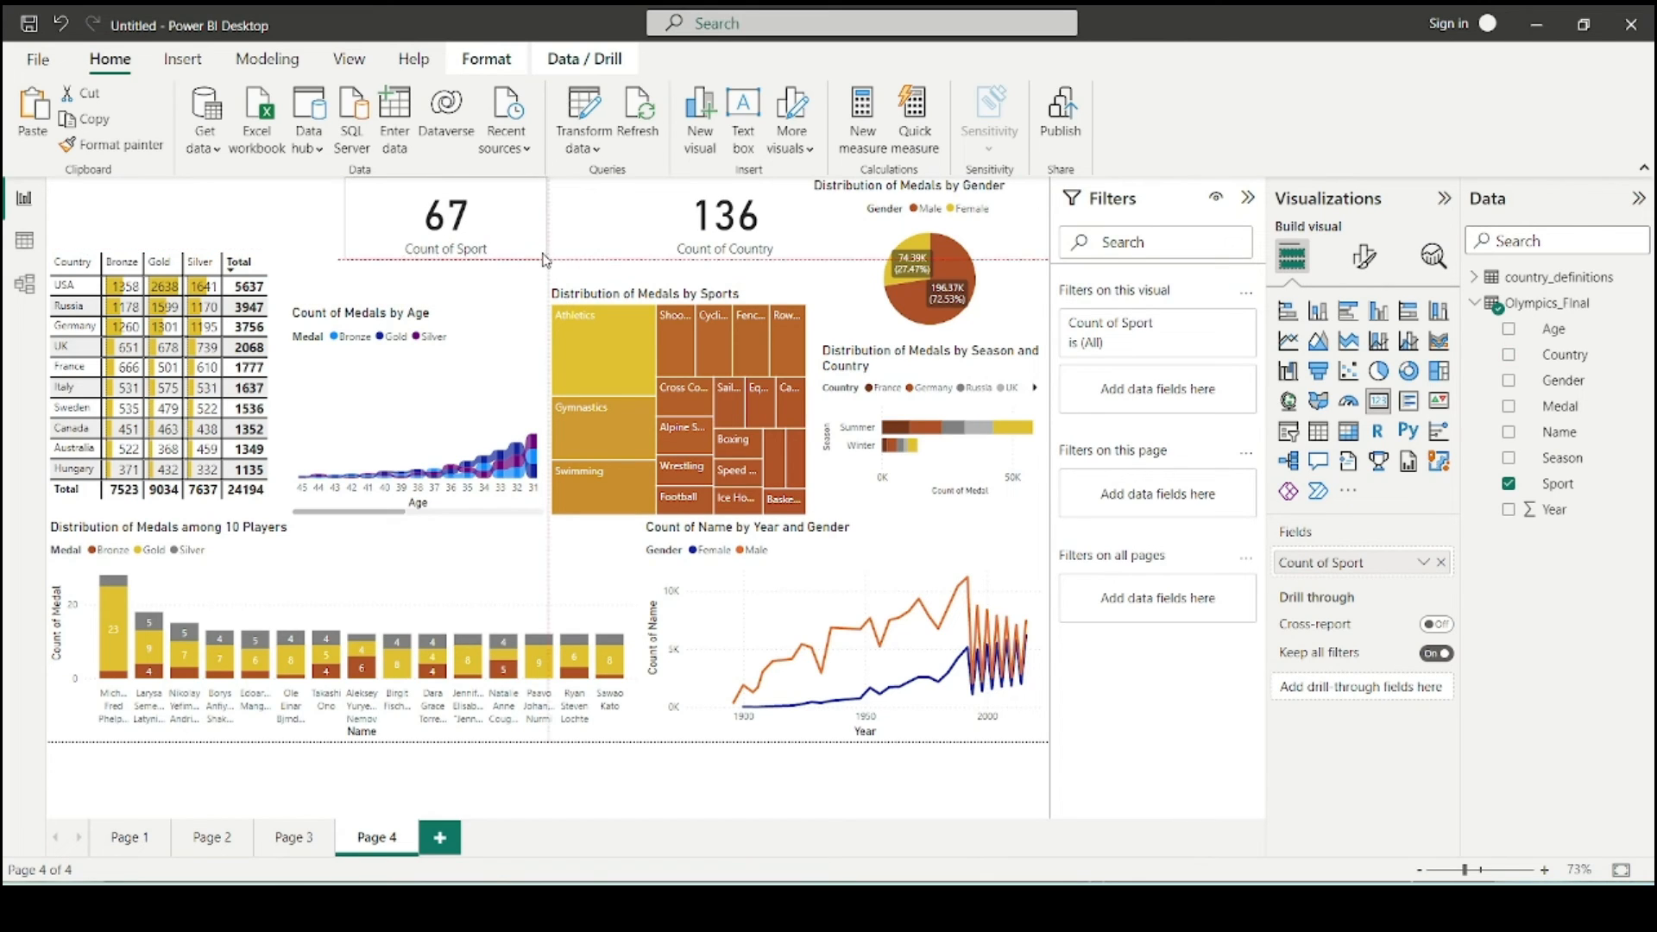
left_click_drag(523, 236, 619, 235)
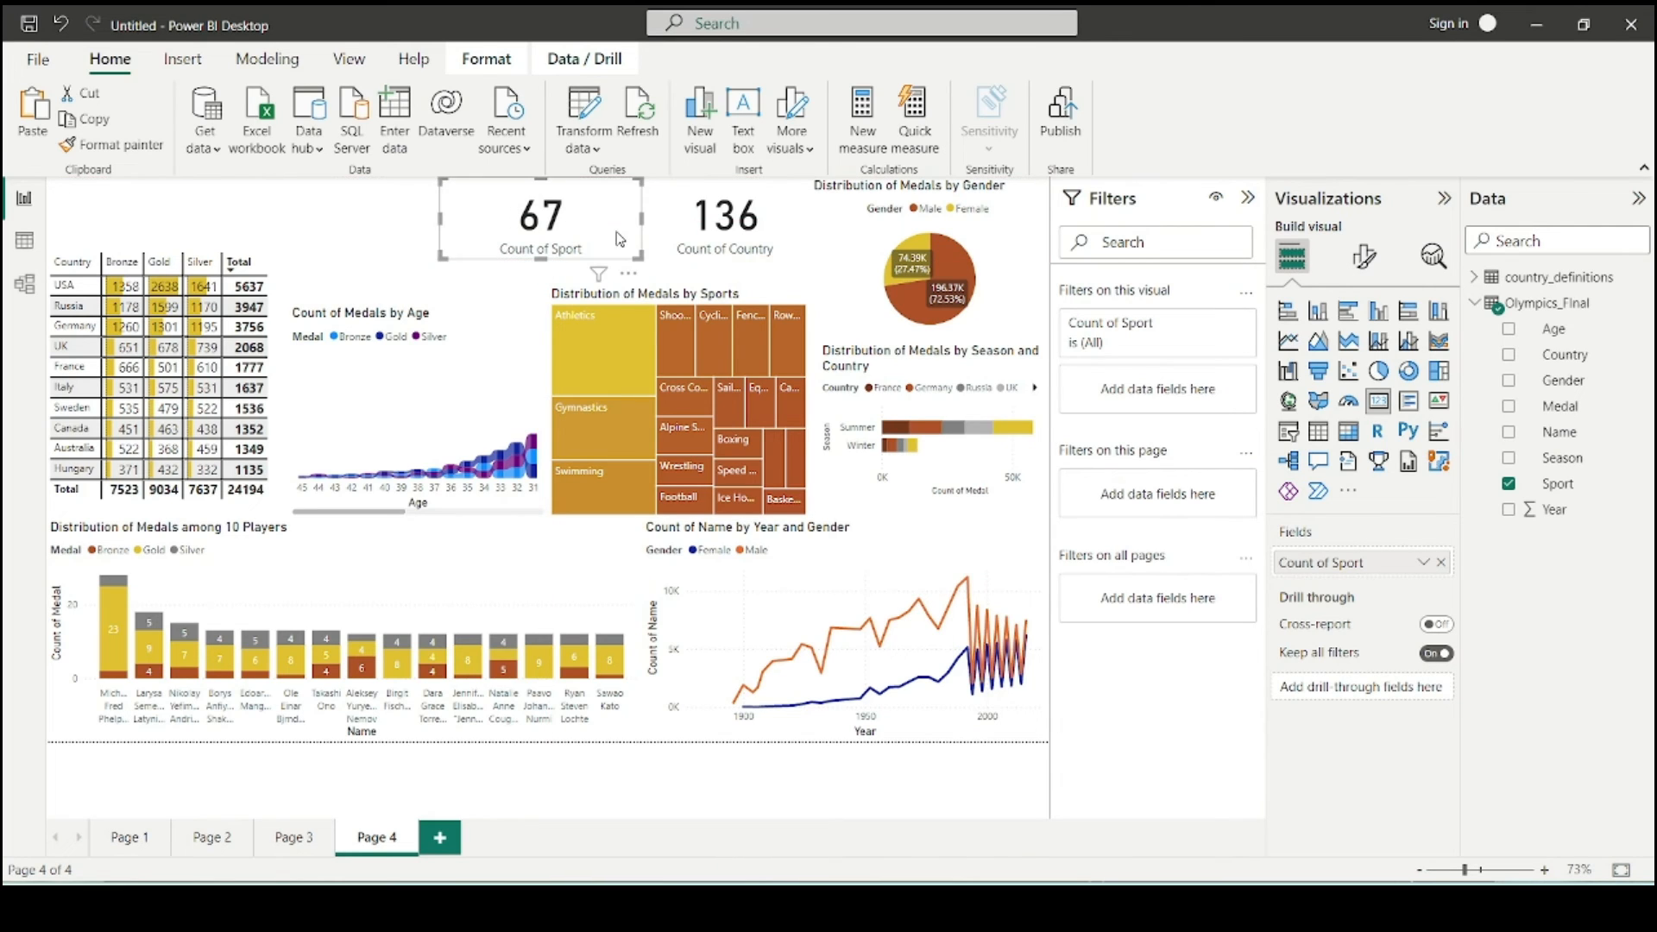
- Give the Count of Country card the centred title "Country Participated" and hide its category label
left_click(721, 250)
left_click(1363, 255)
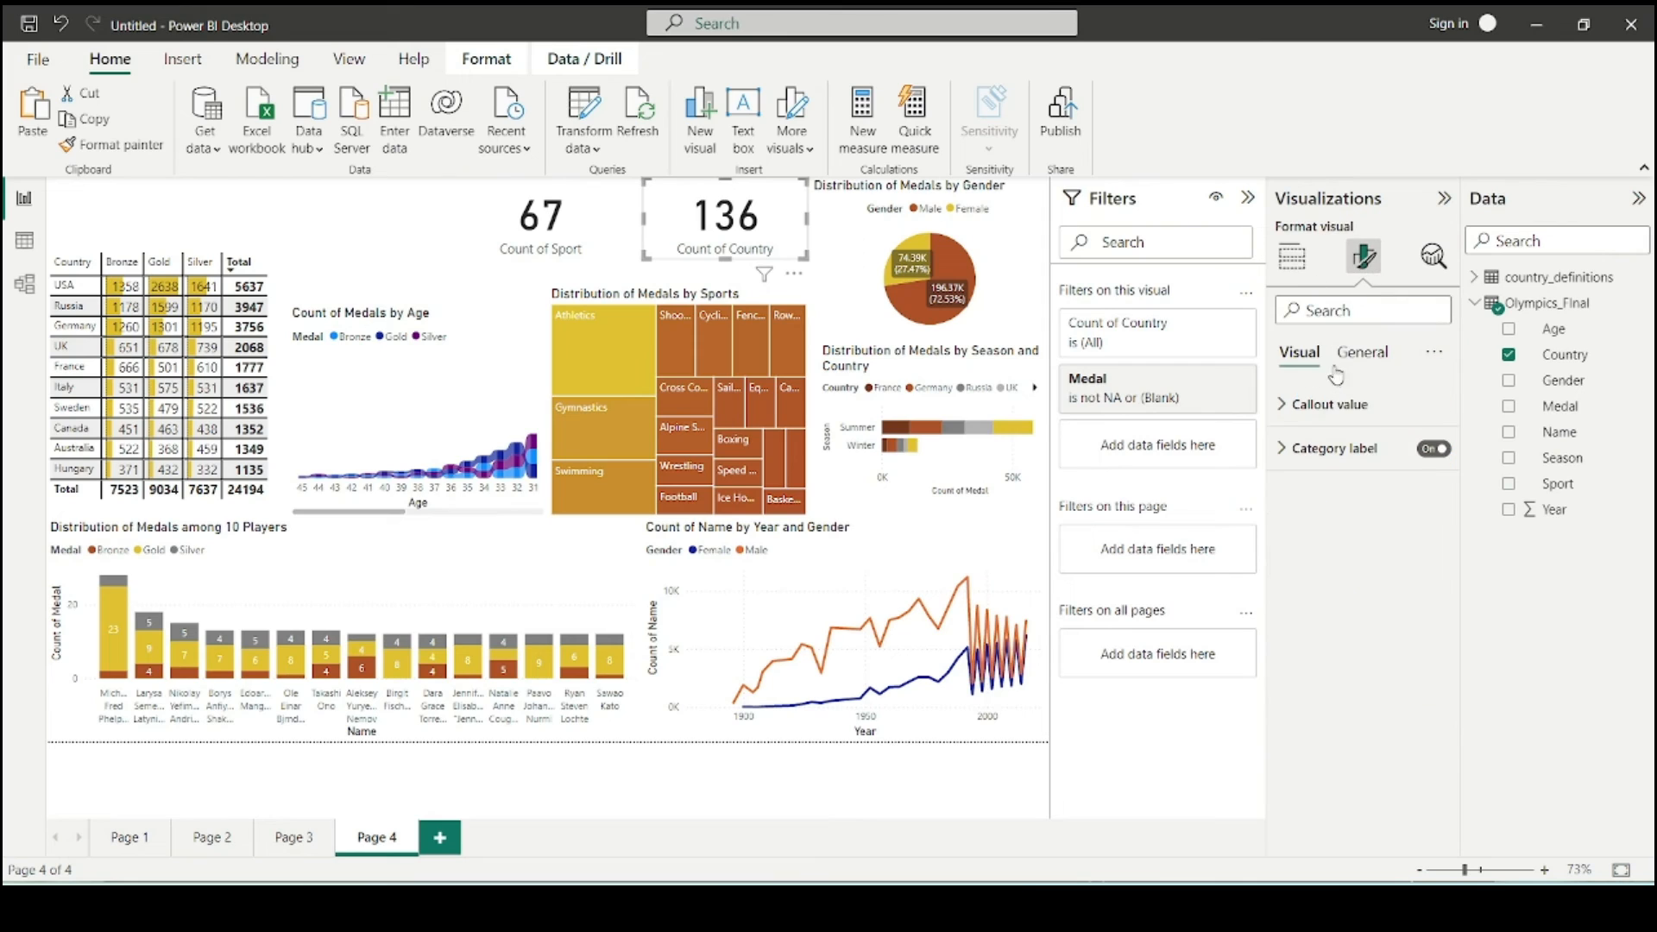
left_click(1359, 354)
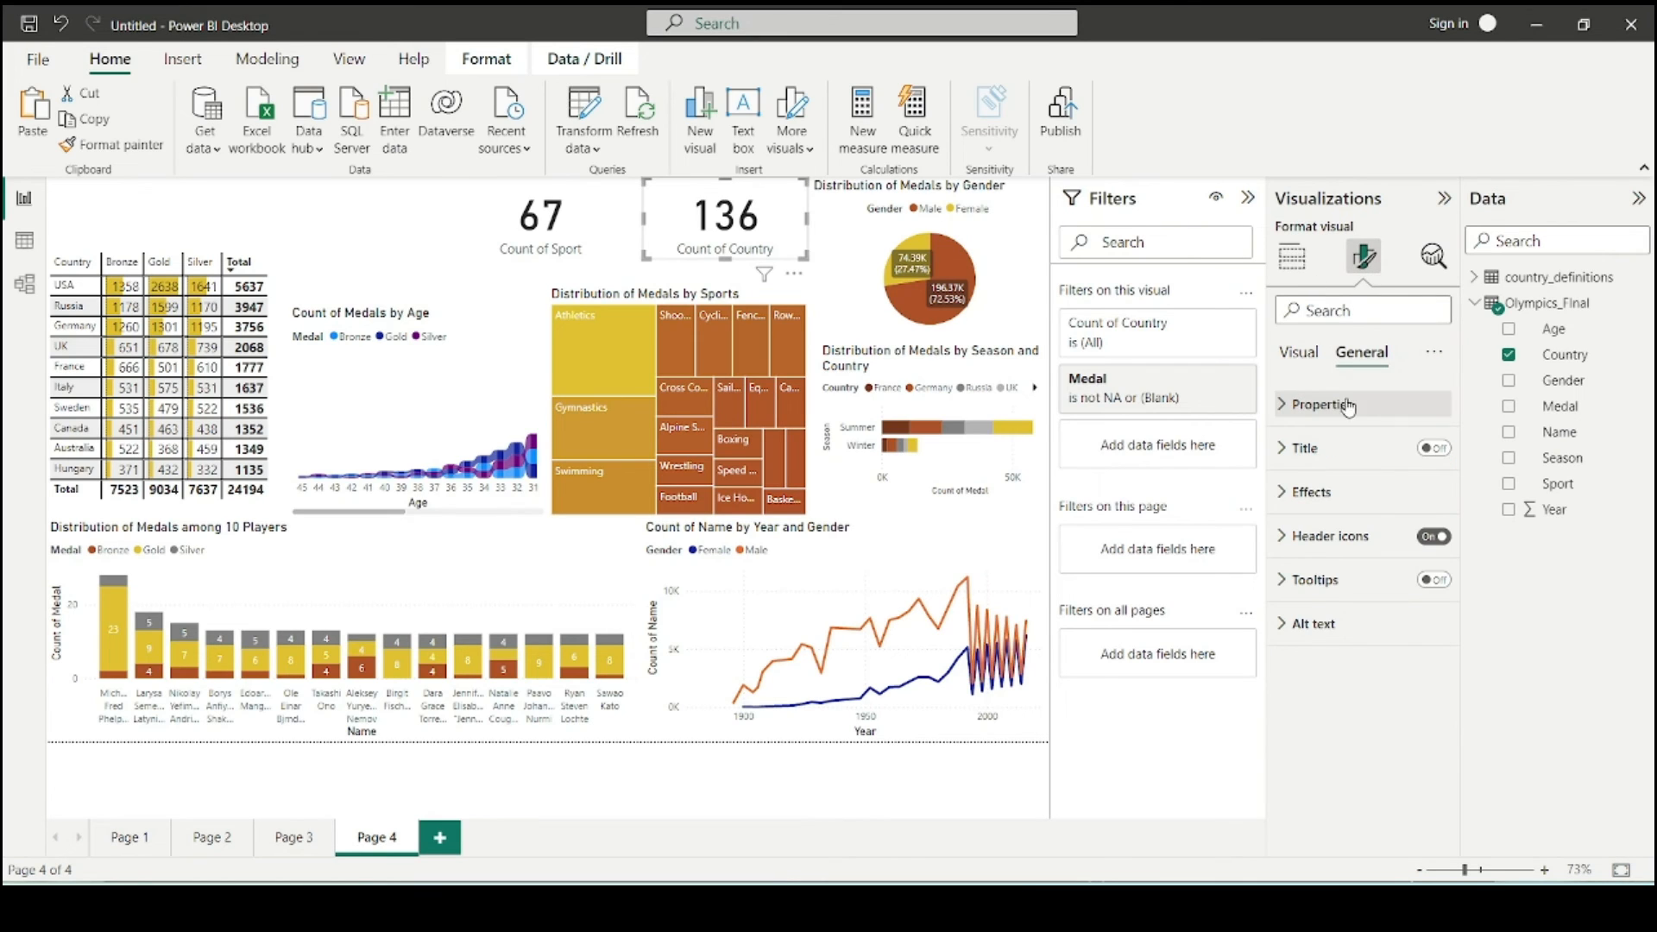
left_click(1333, 452)
left_click(1433, 448)
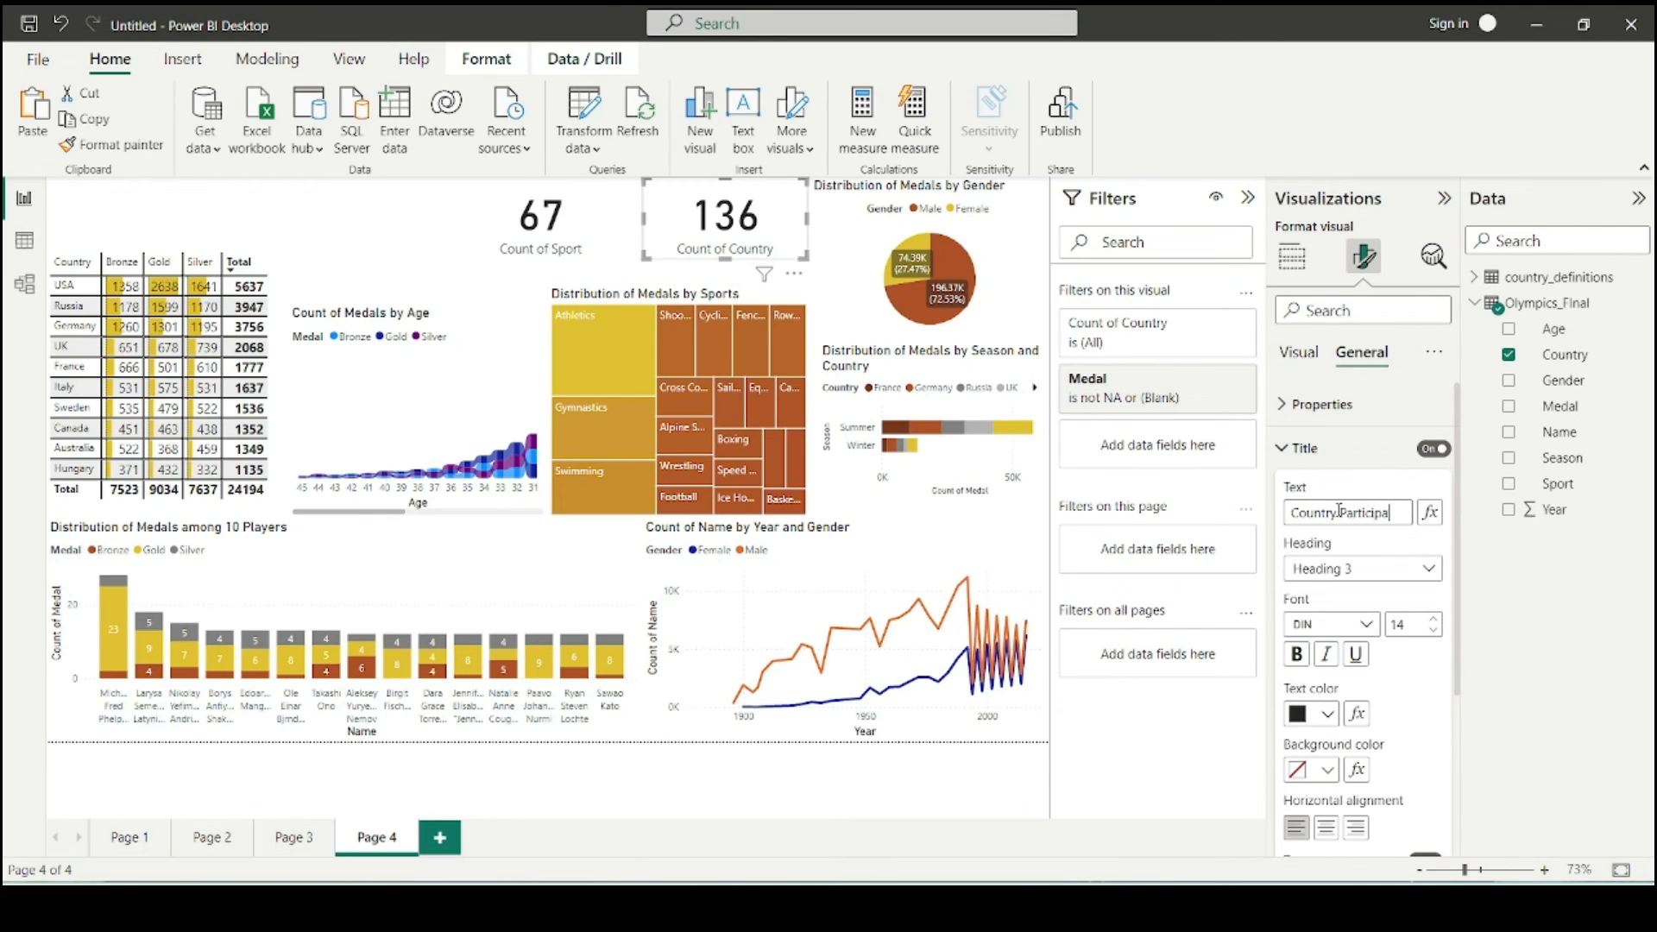
type("d")
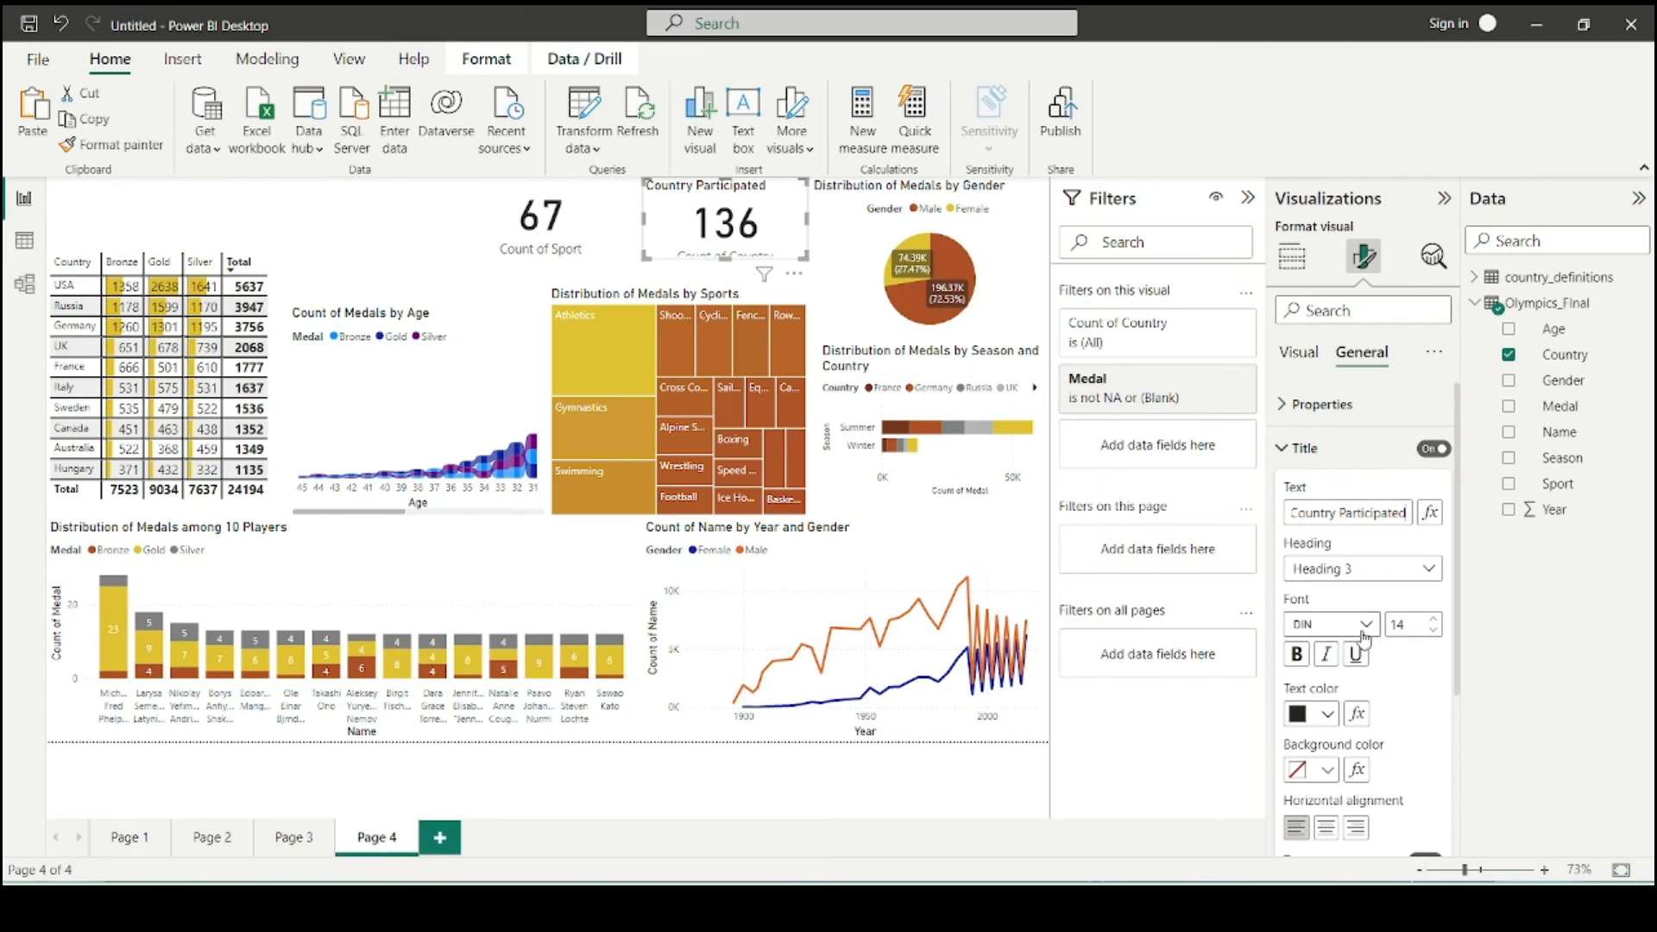
left_click(1320, 830)
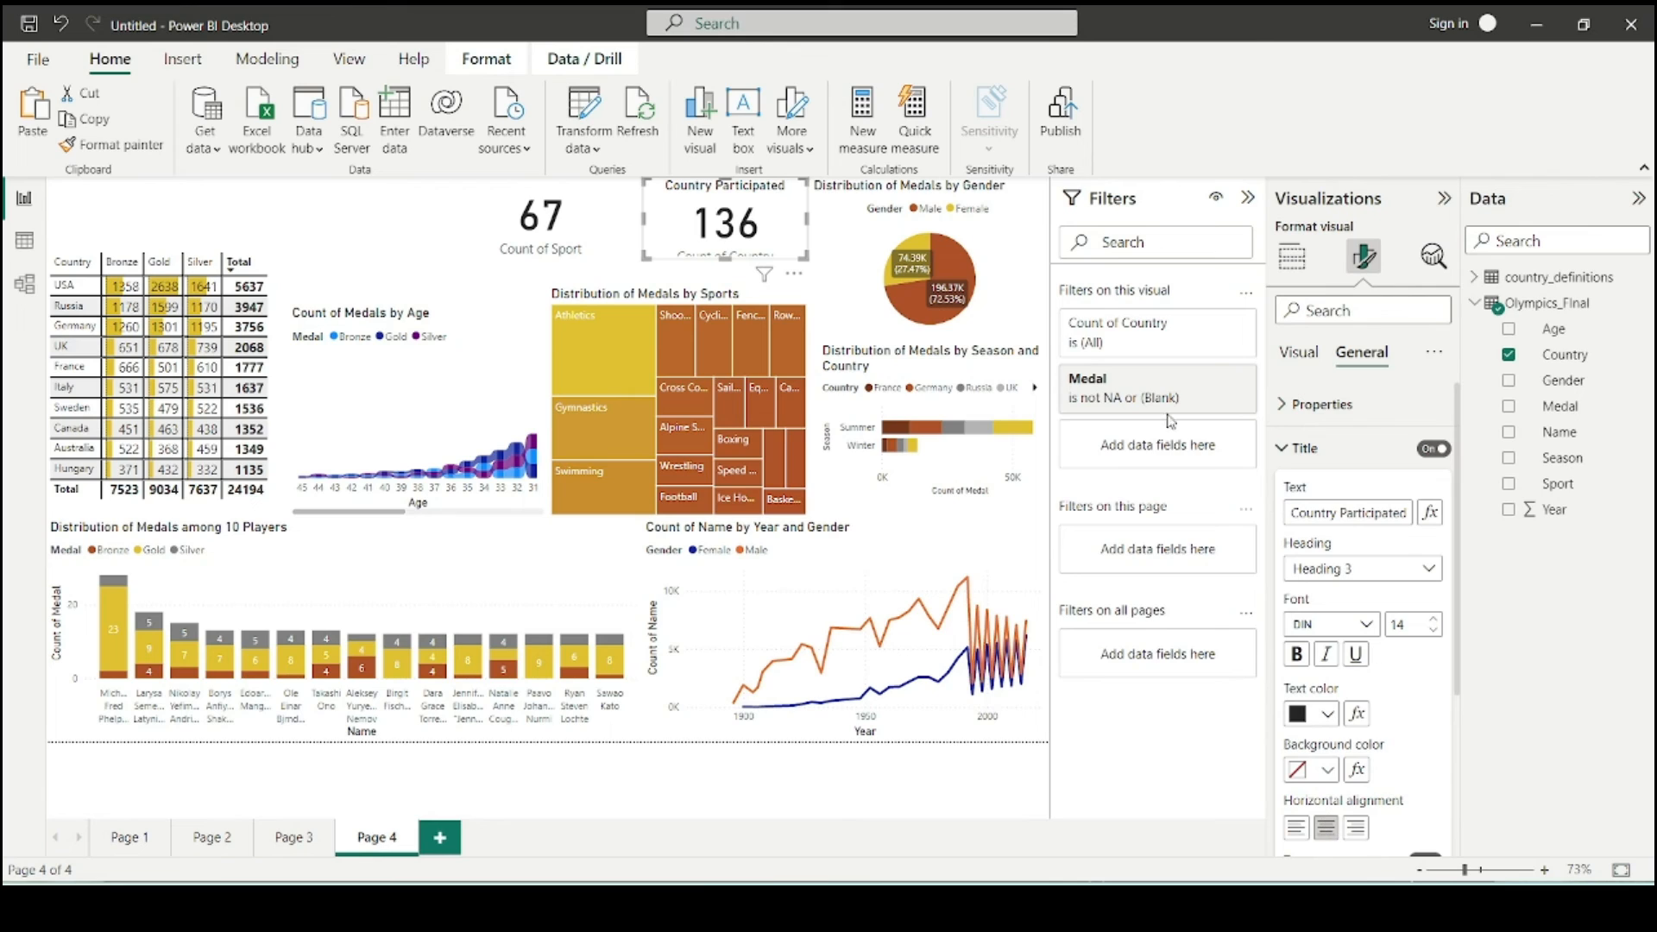
left_click(1298, 357)
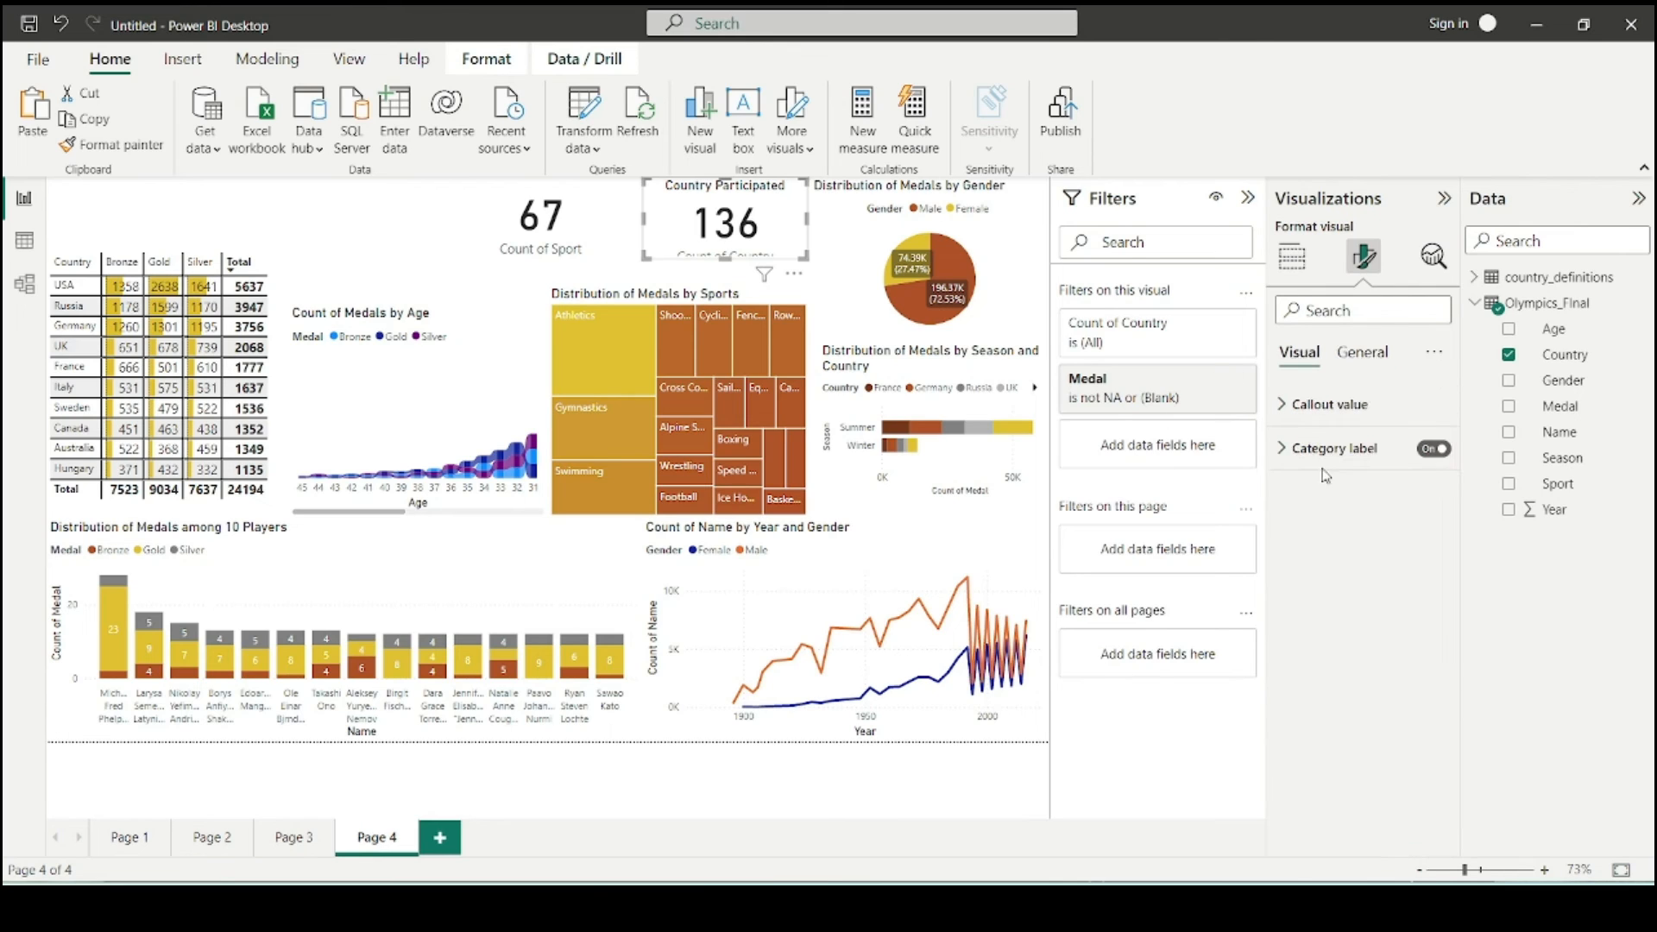
left_click(1440, 449)
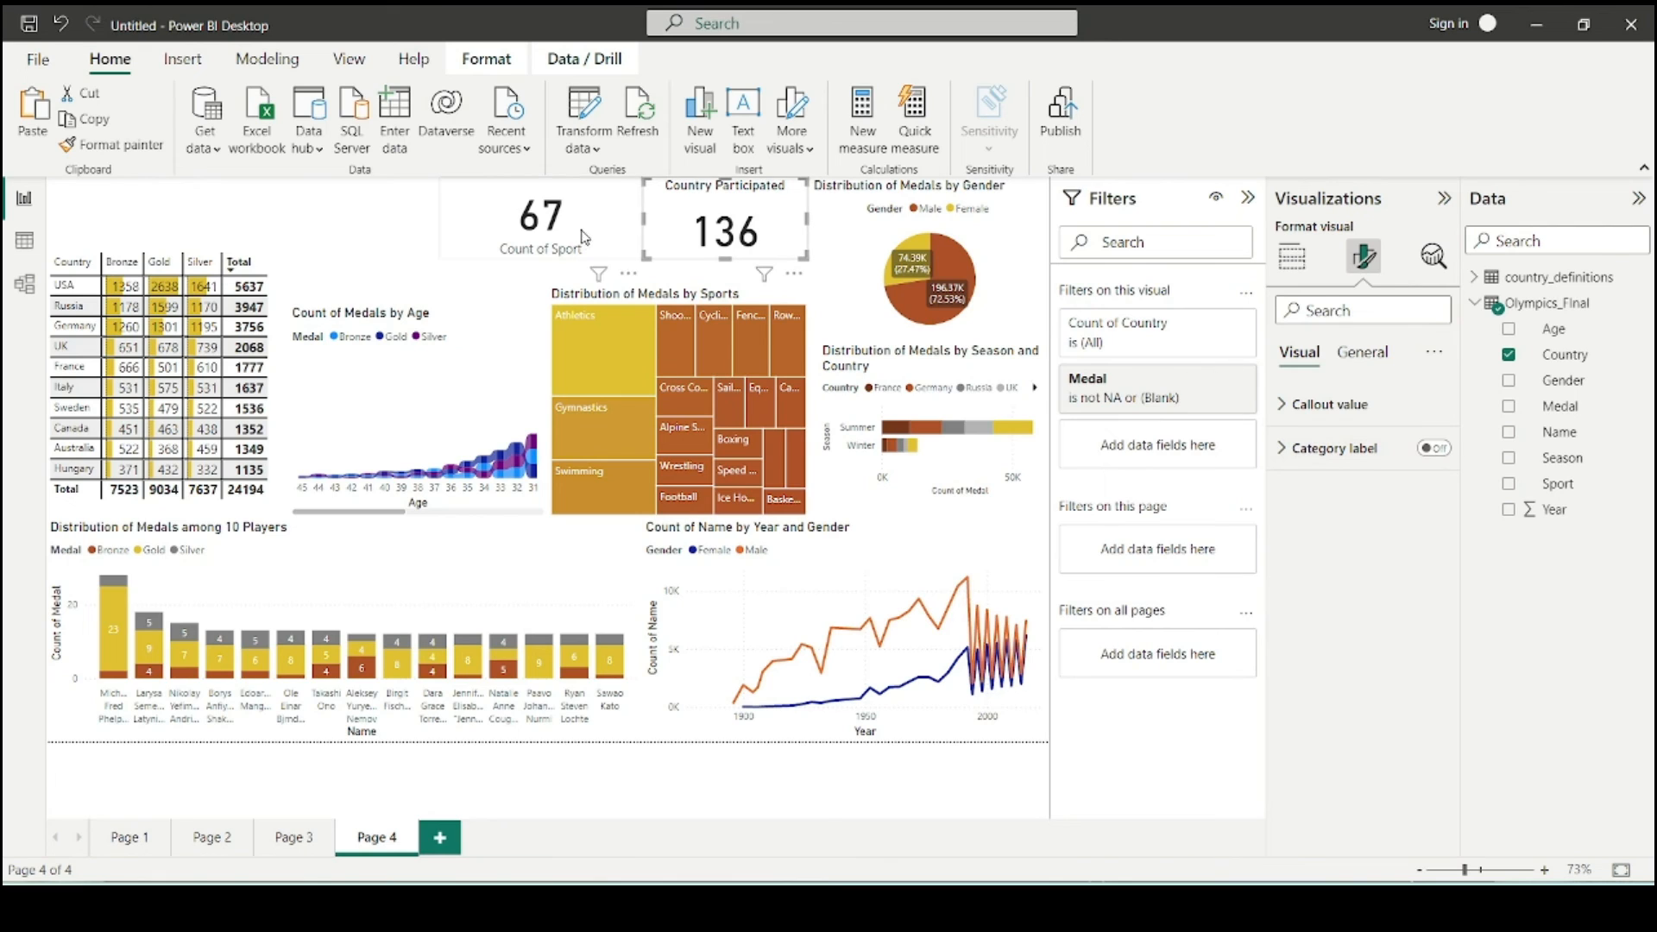
- Hide the Count of Sport card's category label and give it the centred title "Count of Sports"
left_click(541, 241)
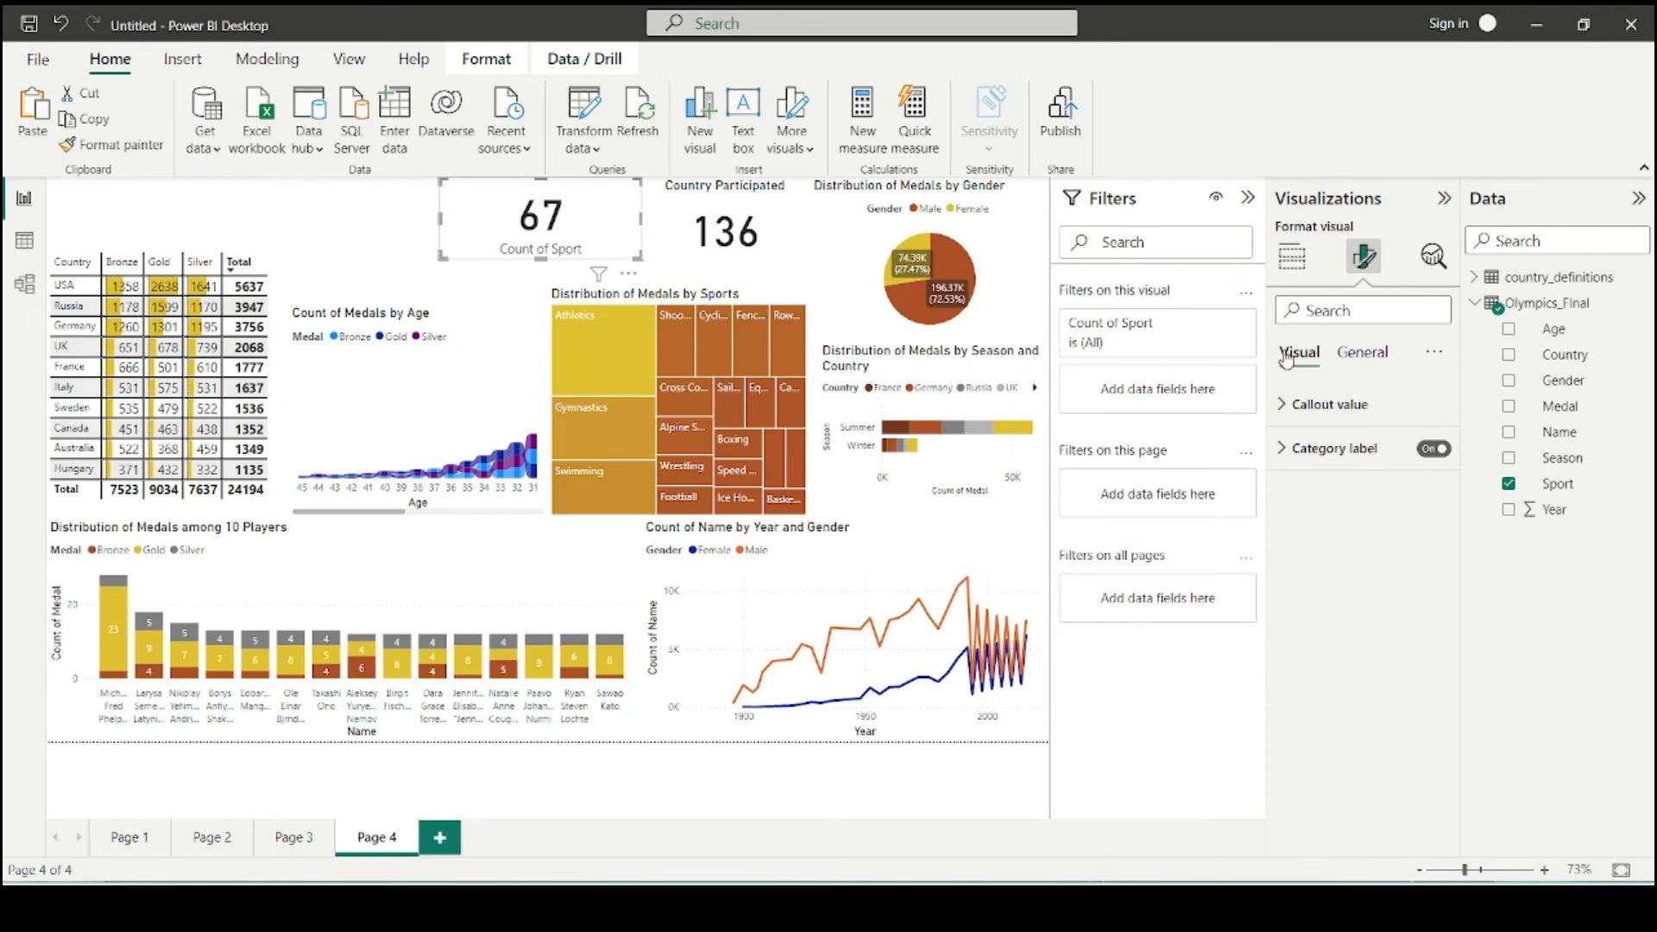
left_click(1433, 448)
left_click(1362, 352)
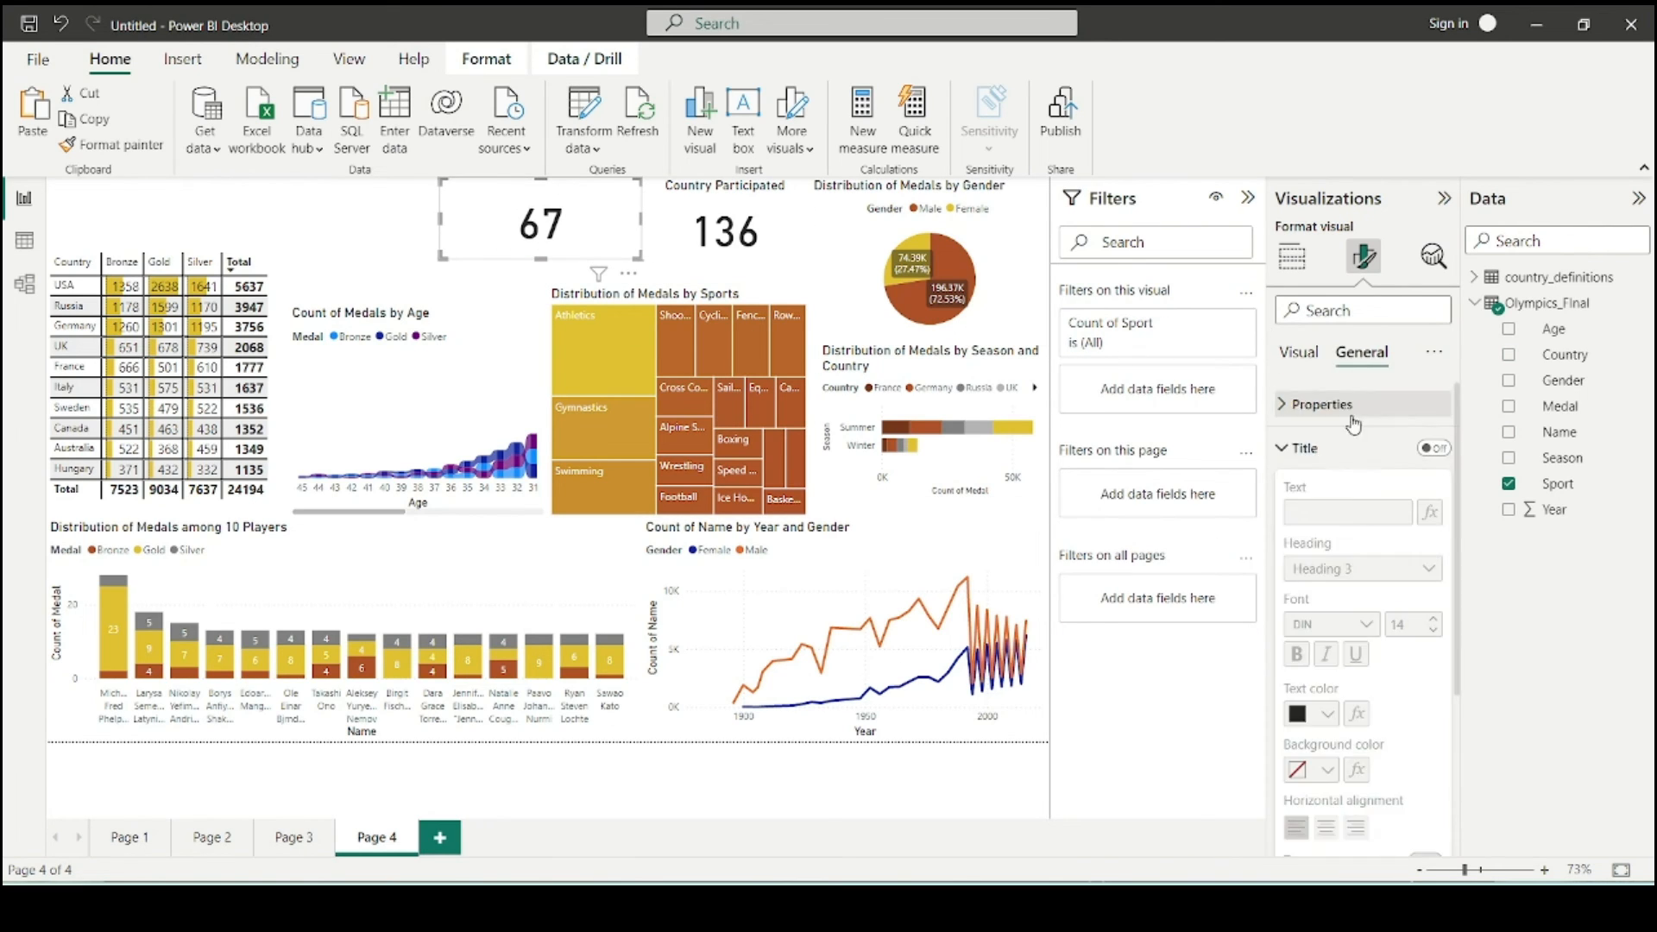
left_click(1434, 449)
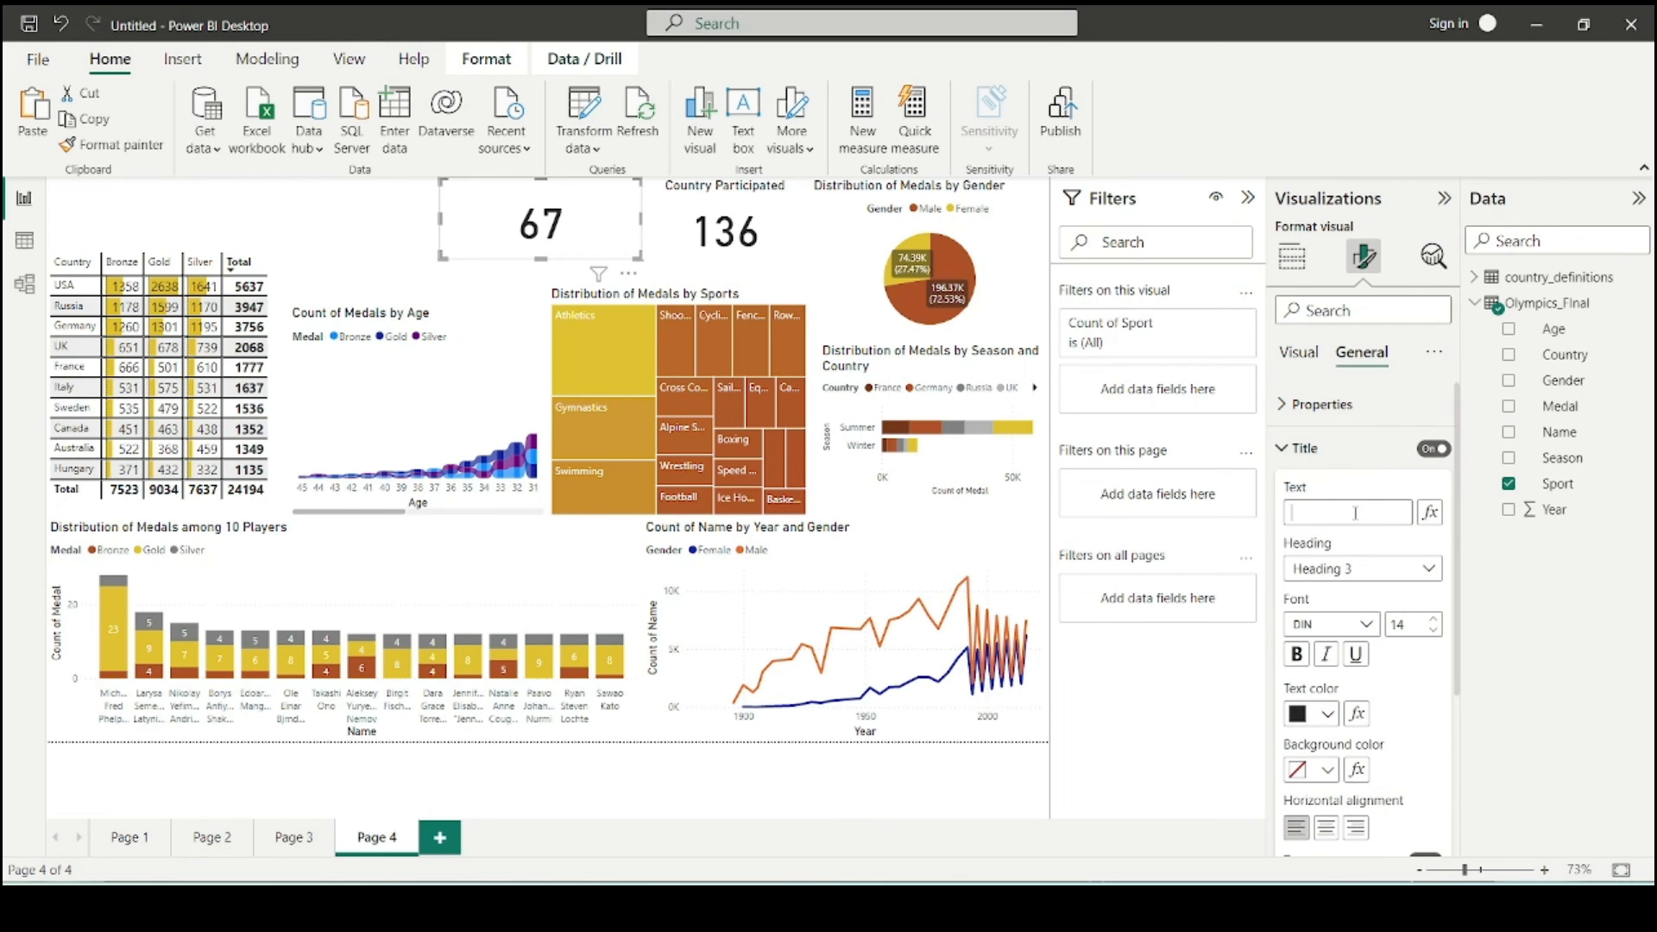
left_click(1355, 513)
type("Sports")
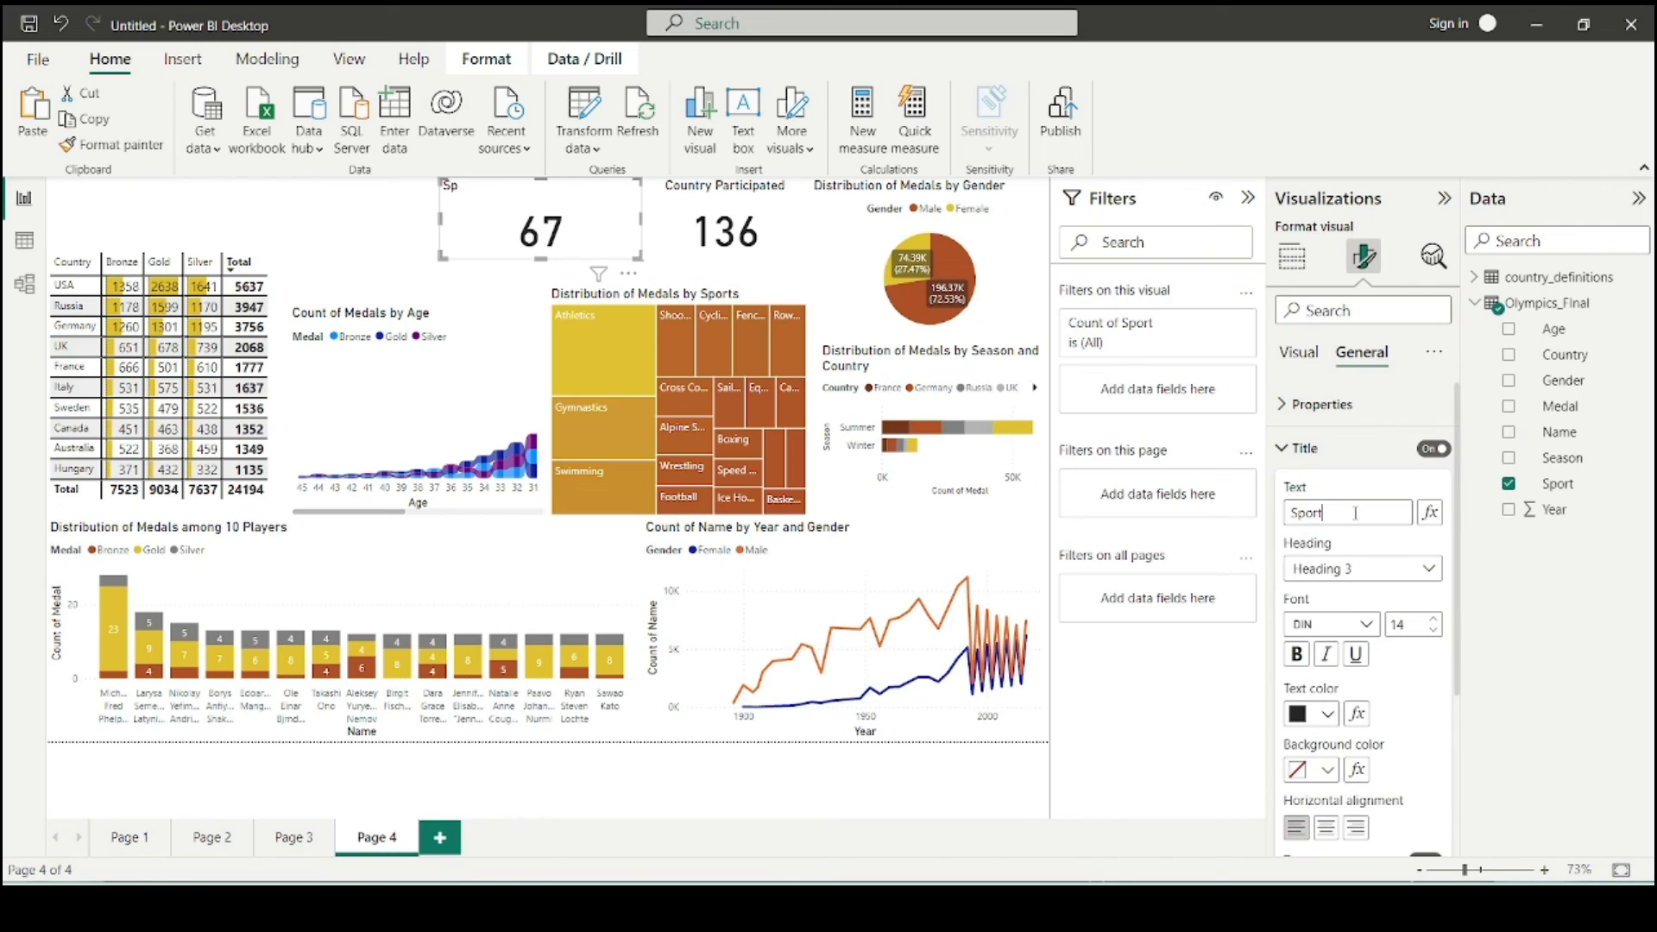
left_click(1326, 827)
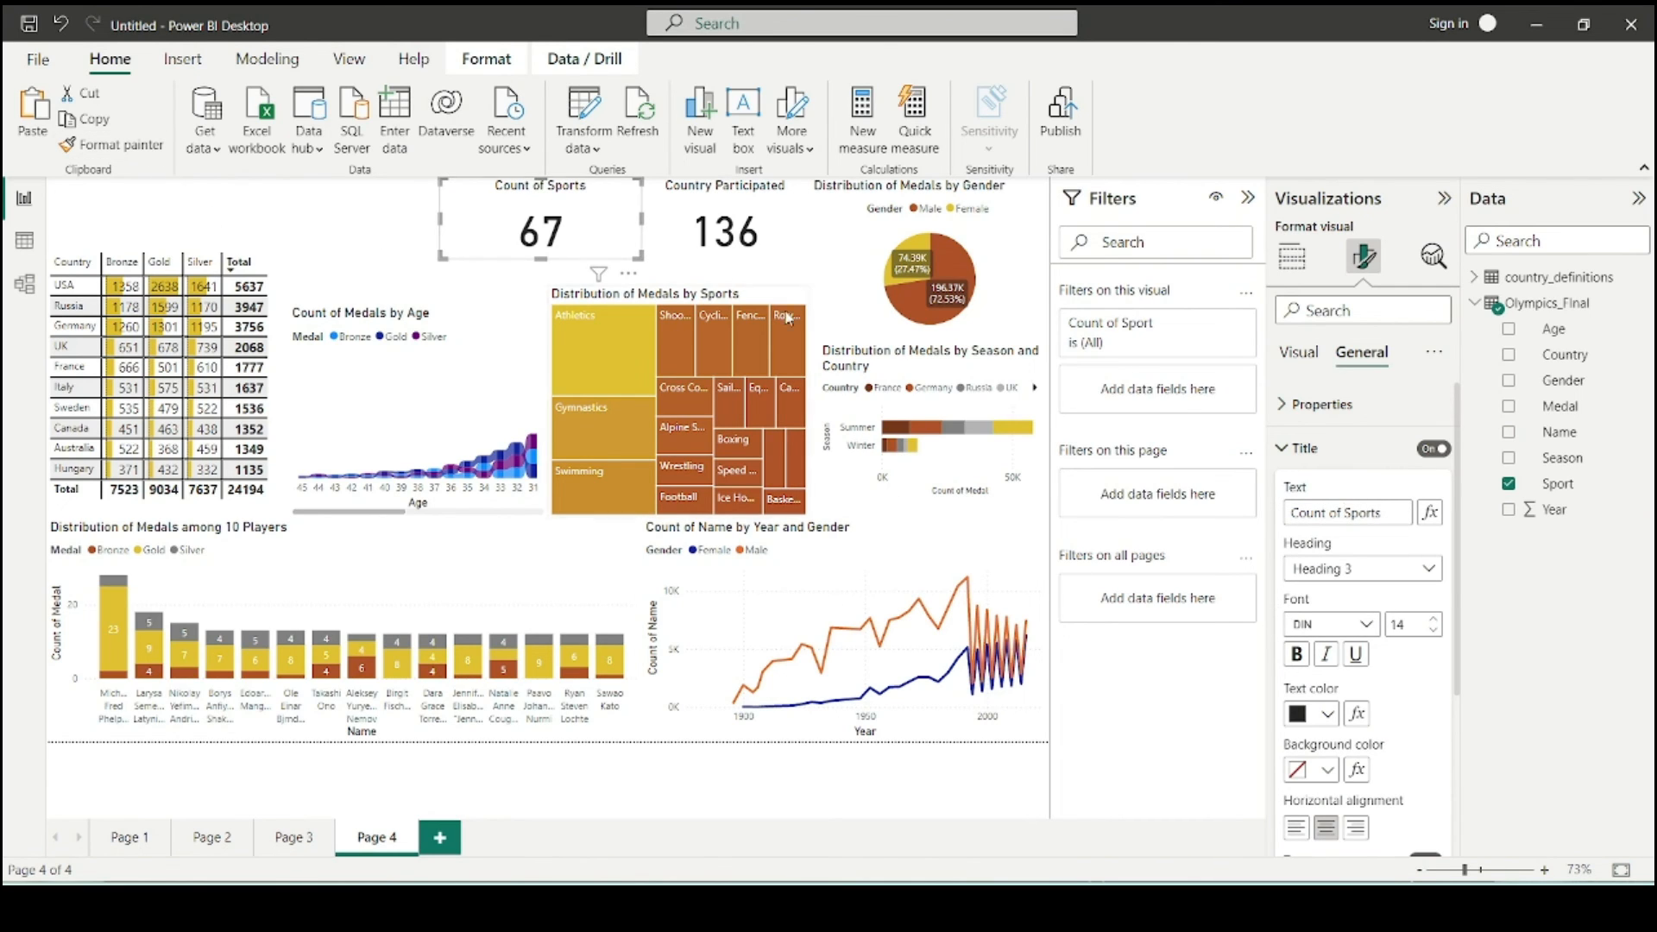
- Increase the title font size of the Count of Sports card to 19
left_click(1432, 620)
left_click(1432, 621)
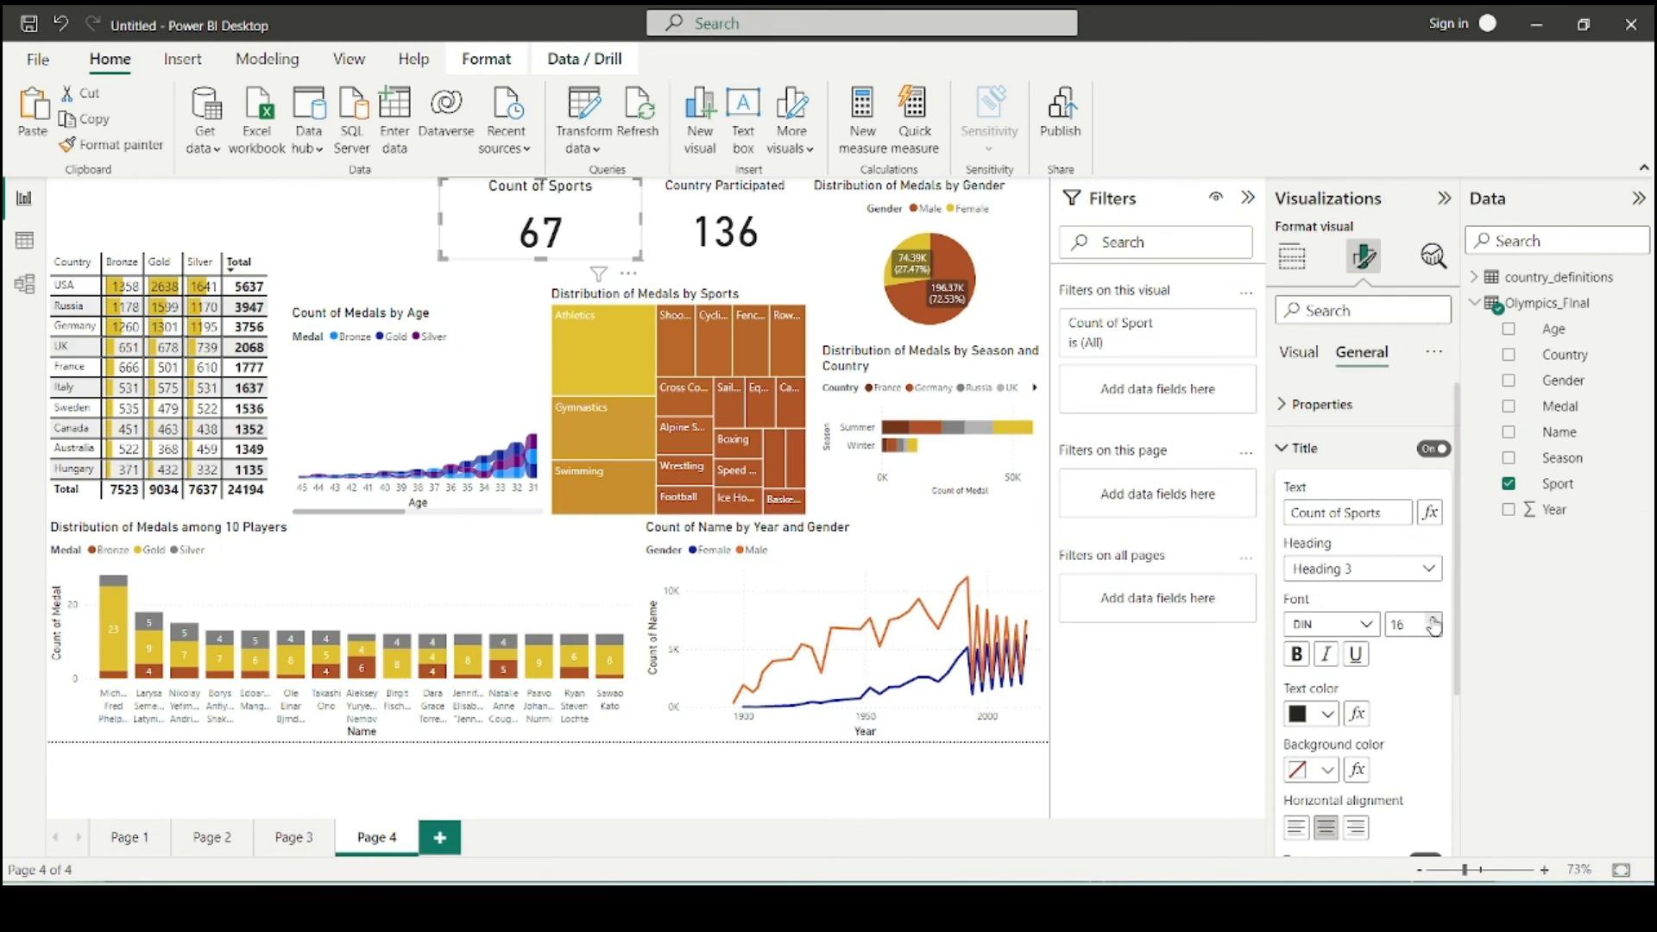
left_click(1433, 619)
left_click(1433, 619)
left_click(1433, 619)
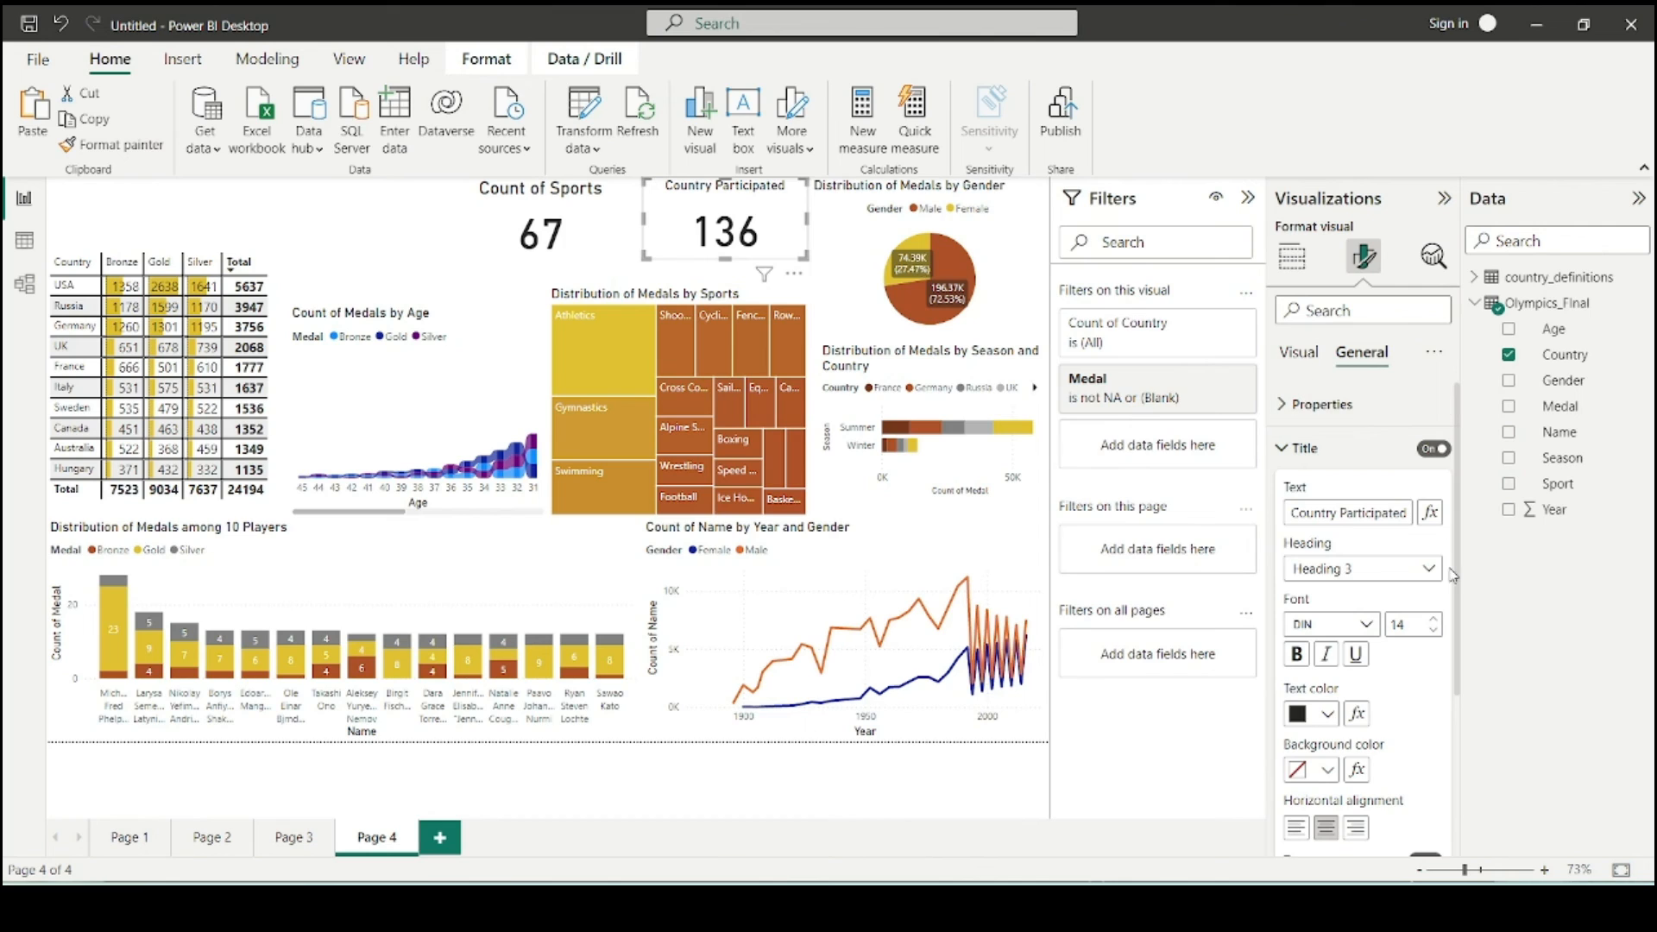
- Increase the title font size of the Country Participated card to 19
left_click(1434, 618)
left_click(1433, 618)
left_click(1433, 618)
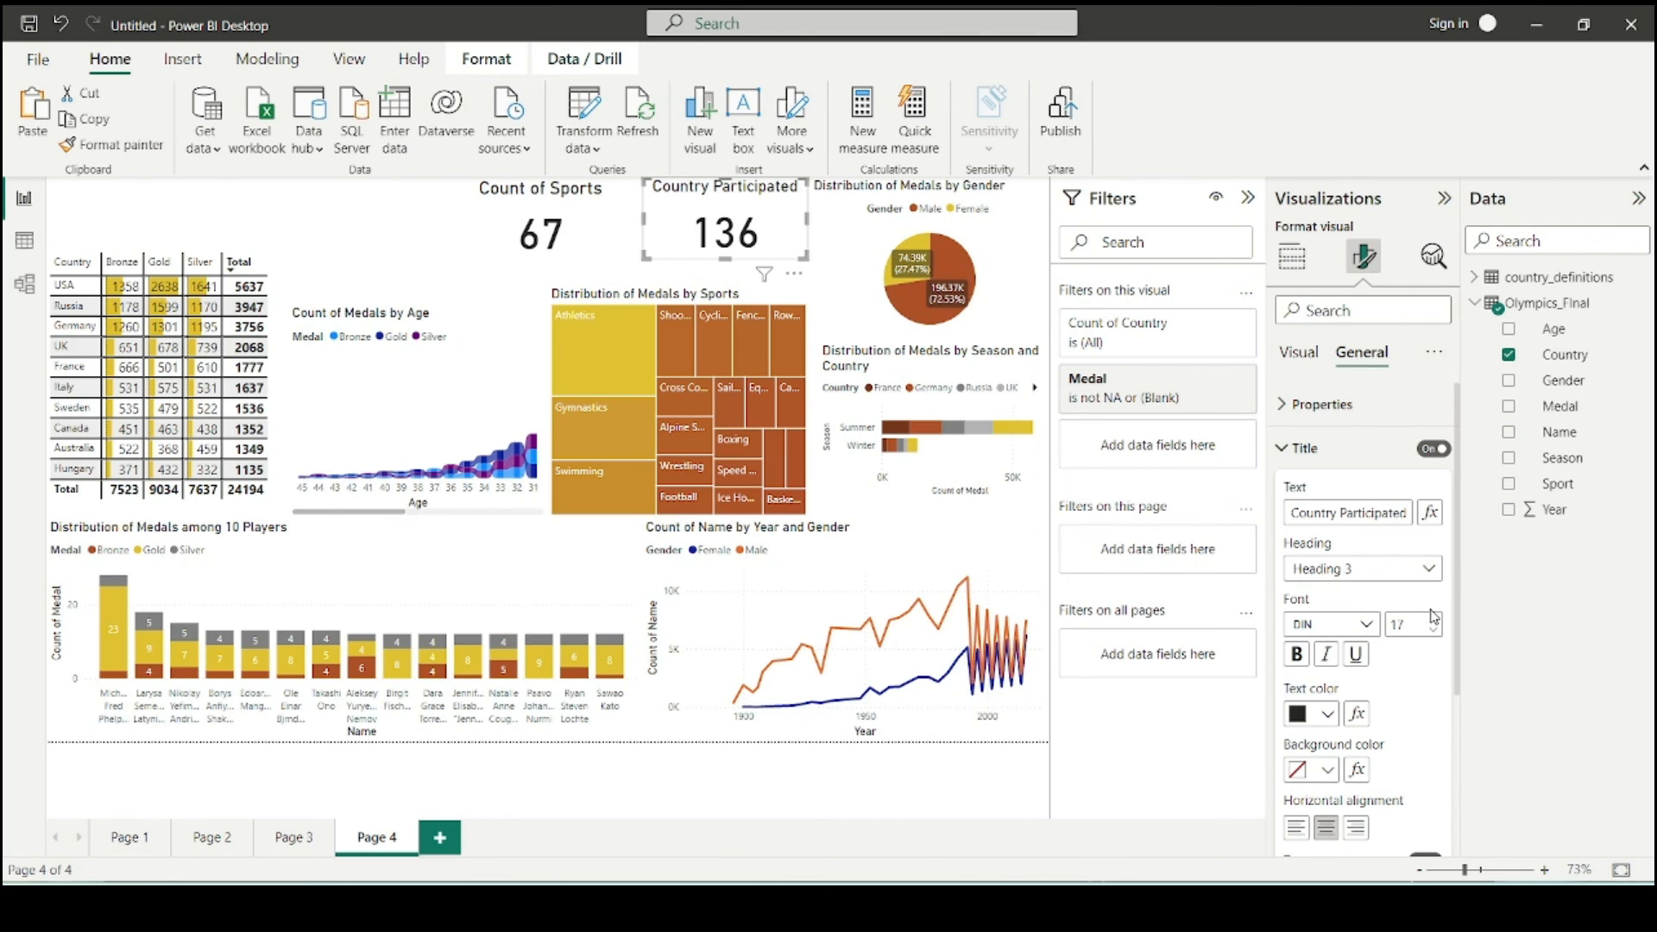
left_click(1433, 618)
left_click(1433, 618)
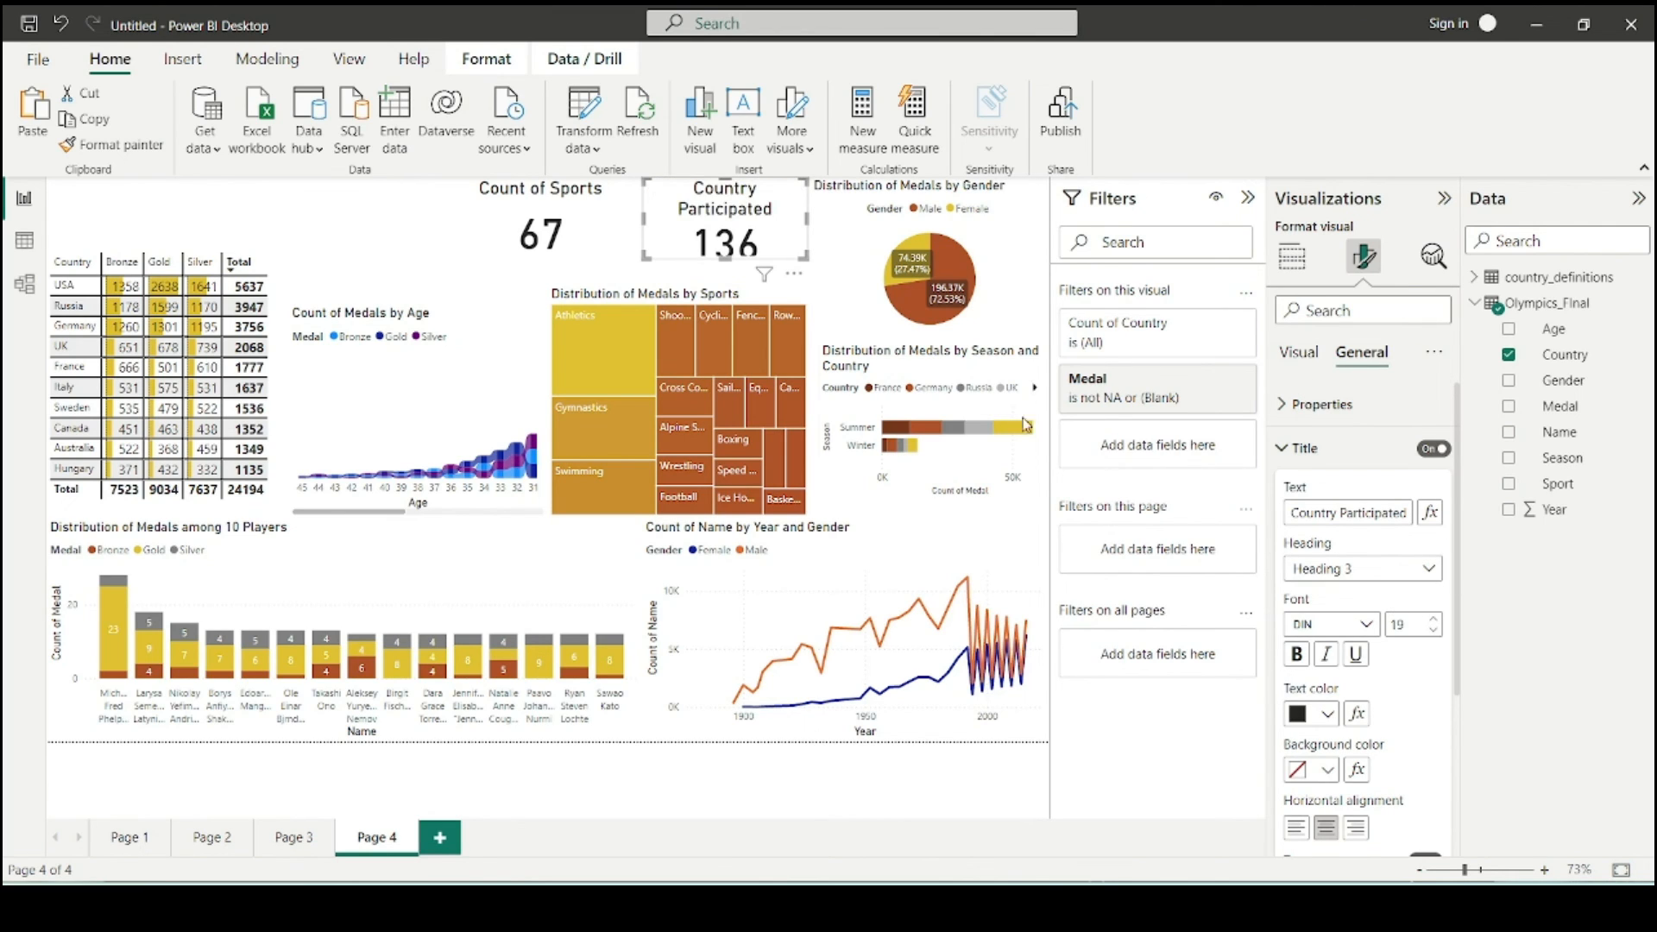
left_click(381, 233)
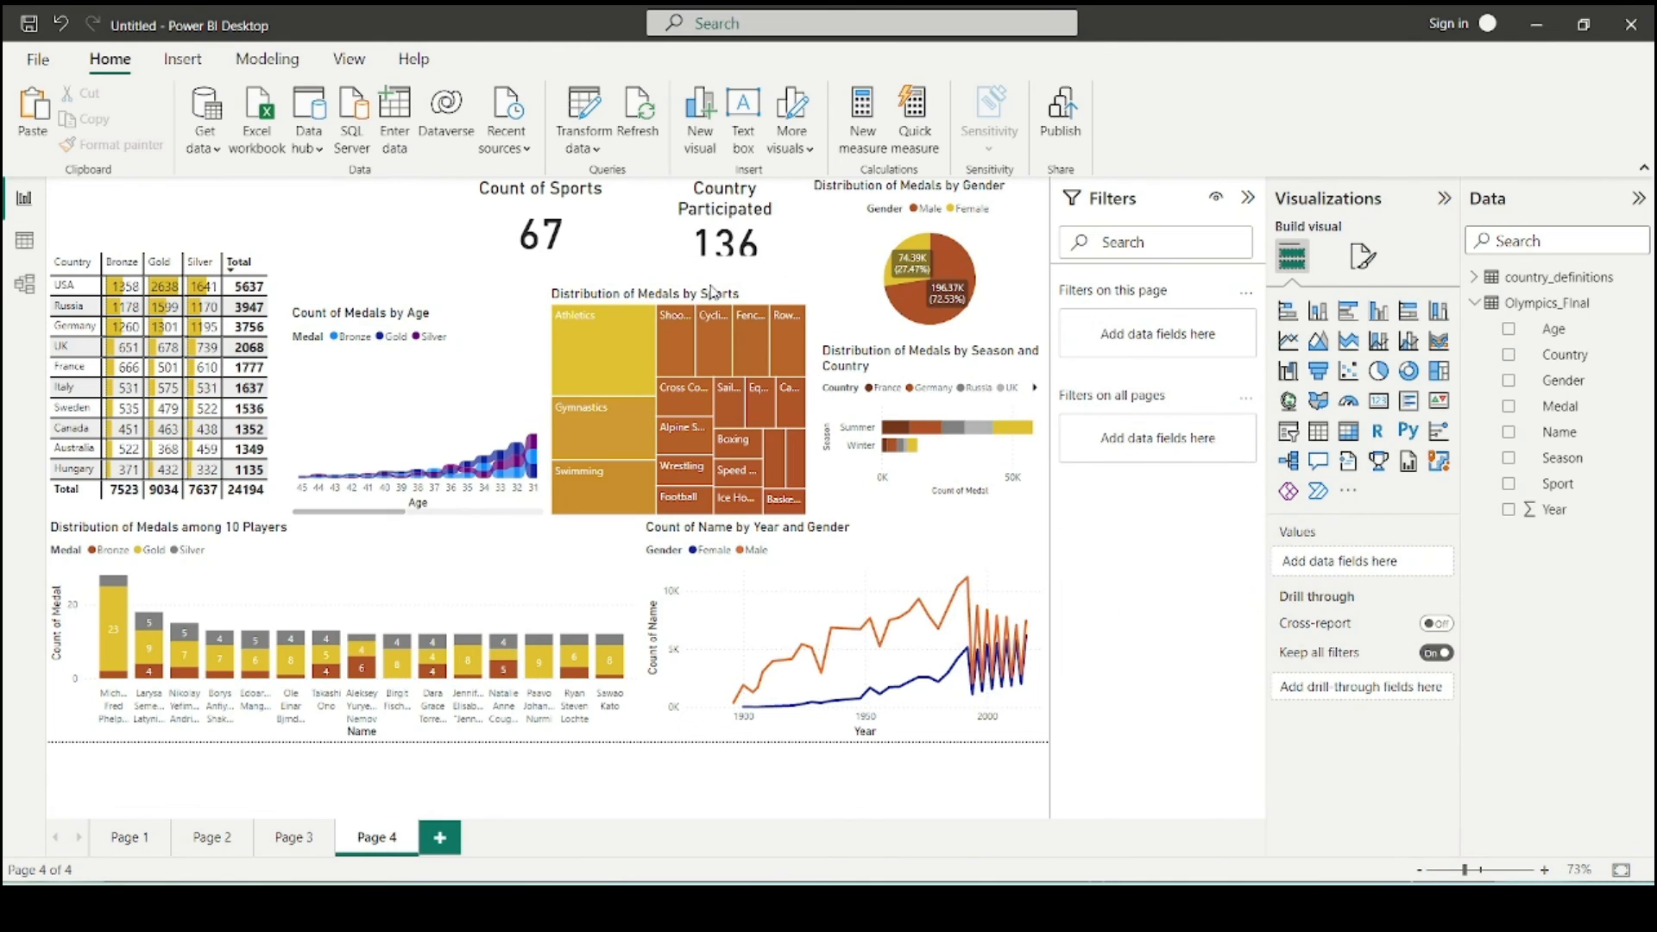
- Enlarge the Distribution of Medals by Sports treemap slightly toward the Country Participated card and the gender pie chart
left_click(772, 278)
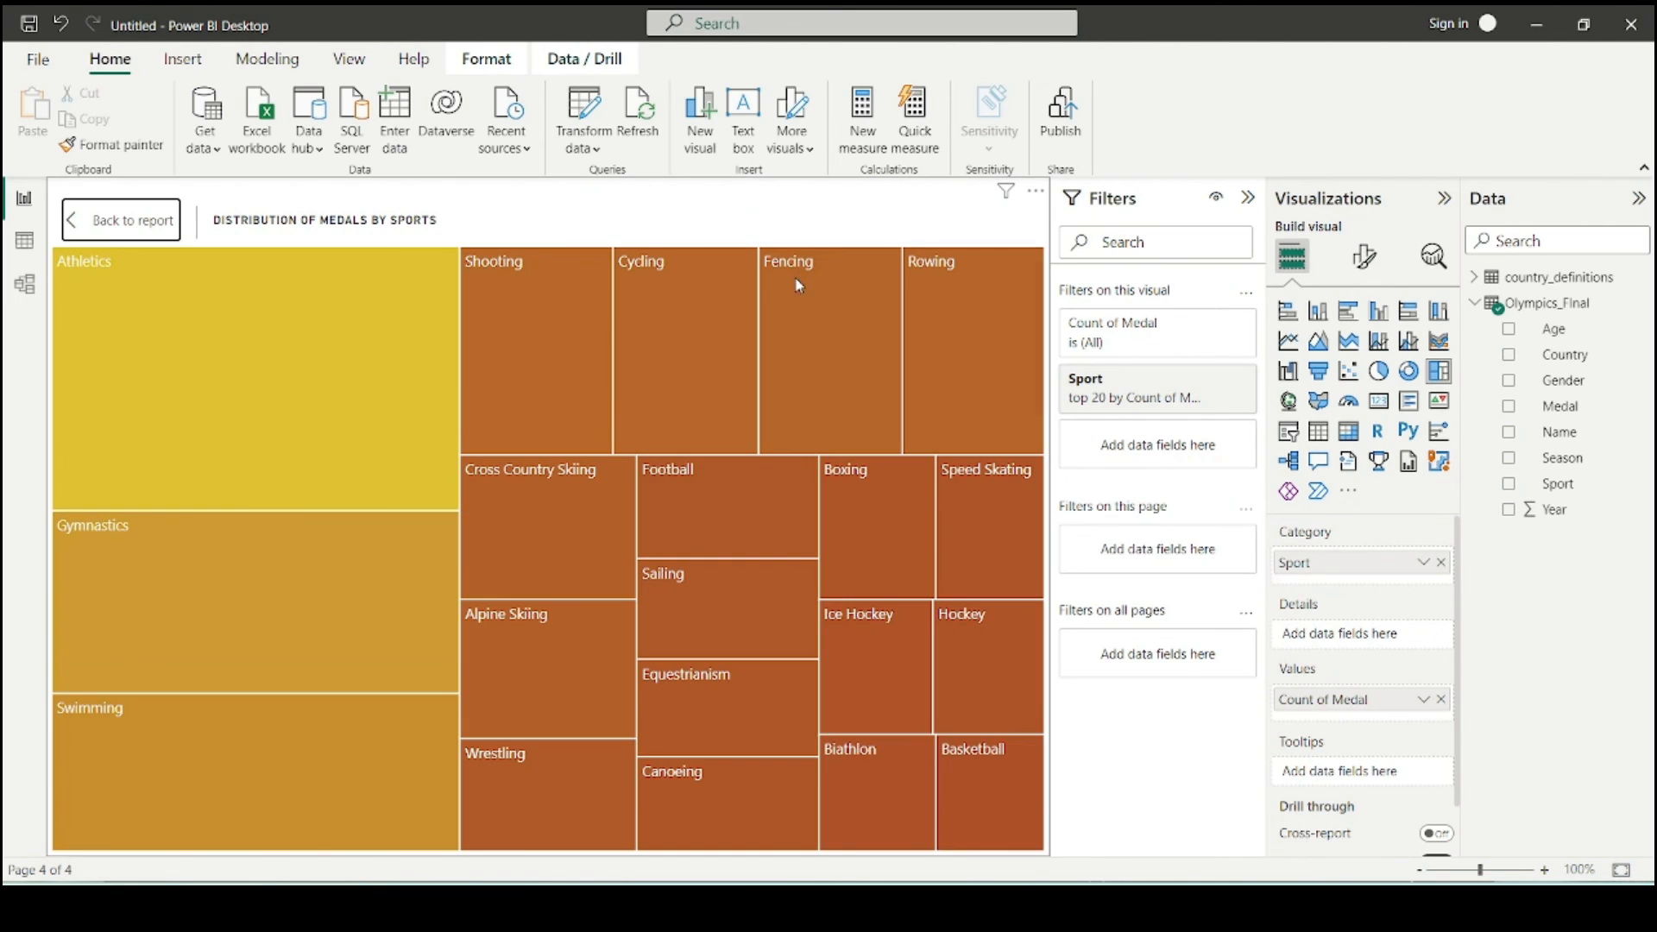
left_click(86, 230)
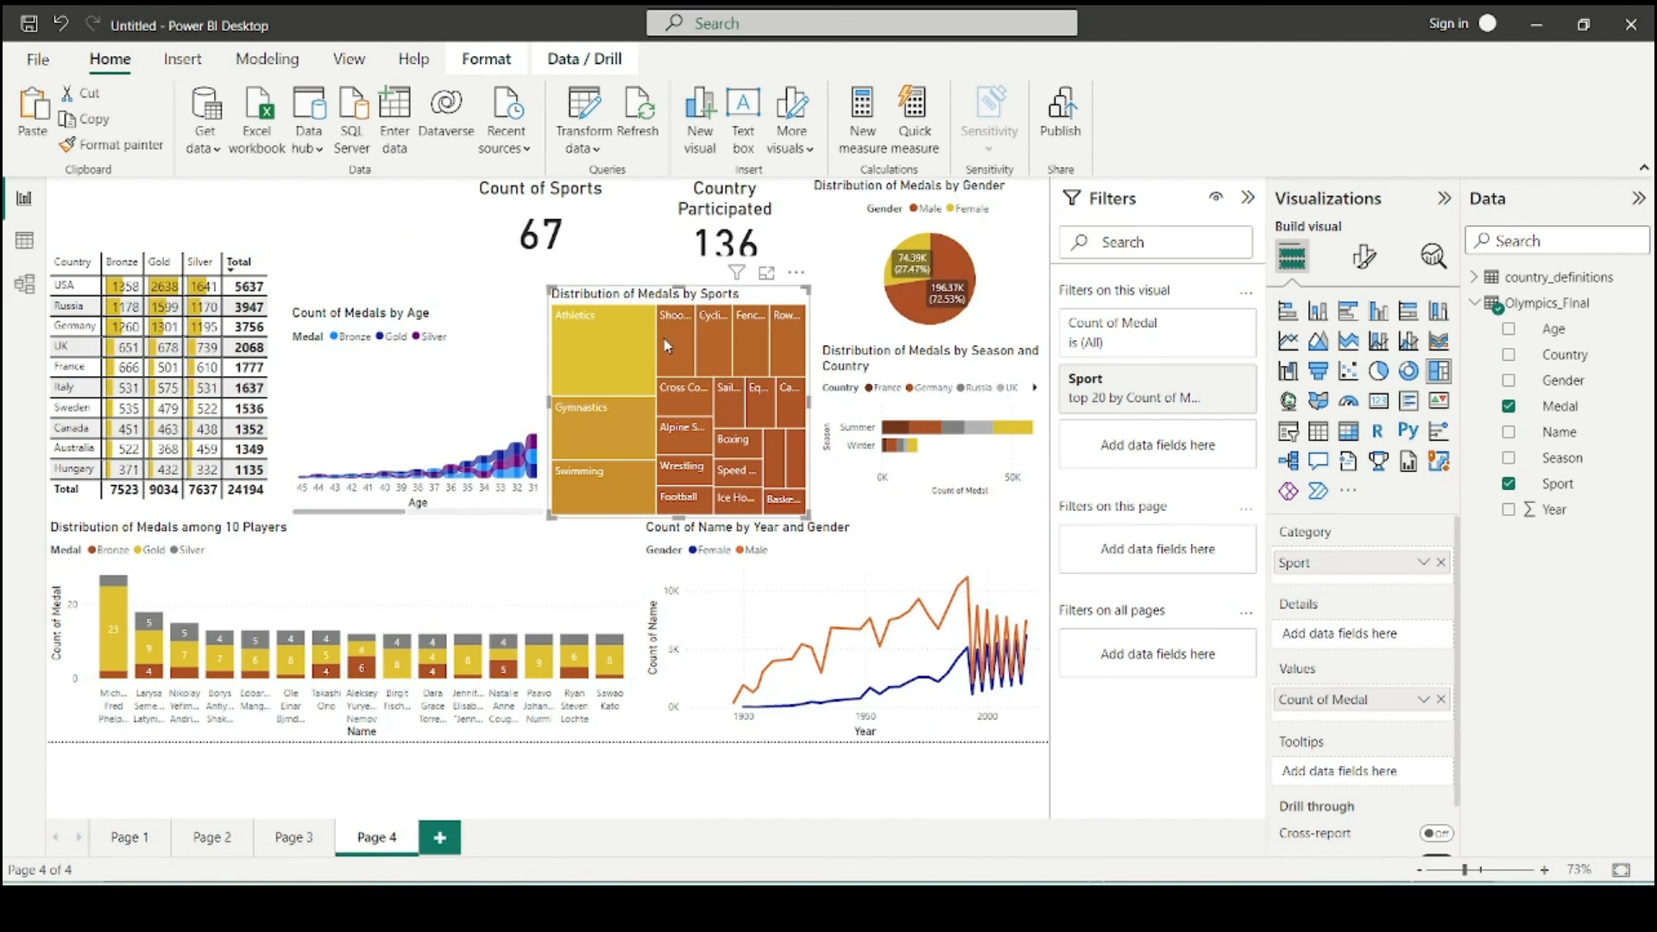
left_click_drag(804, 292, 814, 280)
- Enlarge the Country Participated card so its title fits on one line, and nudge the Count of Sports card closer to it
left_click(785, 247)
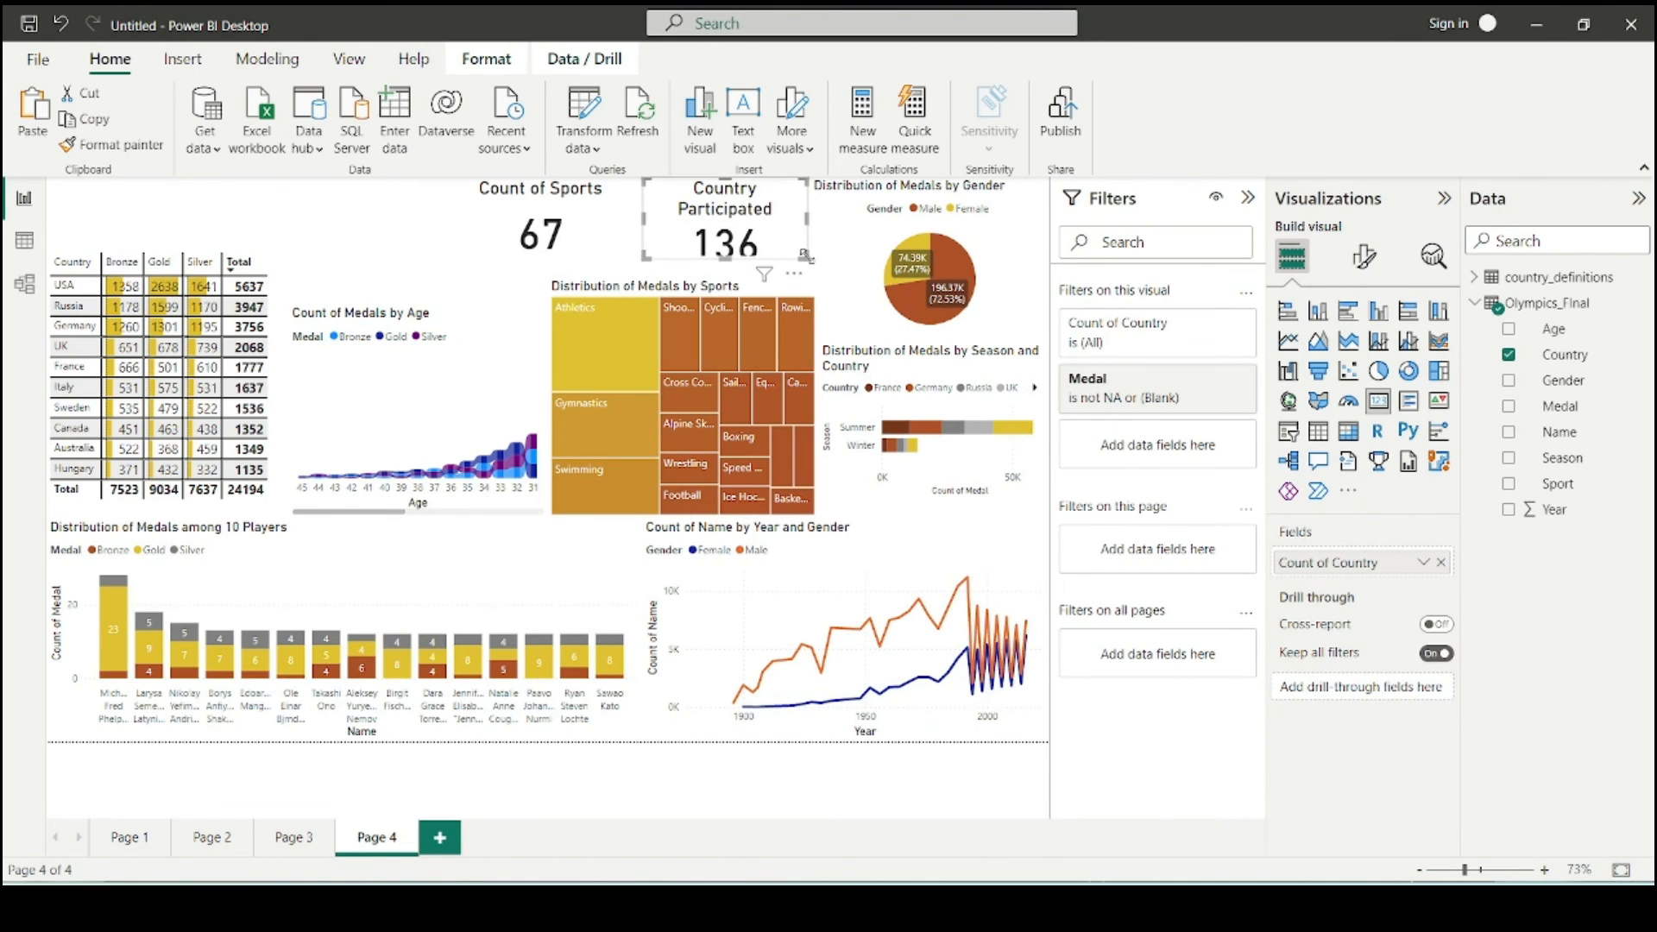
left_click(312, 223)
left_click(791, 247)
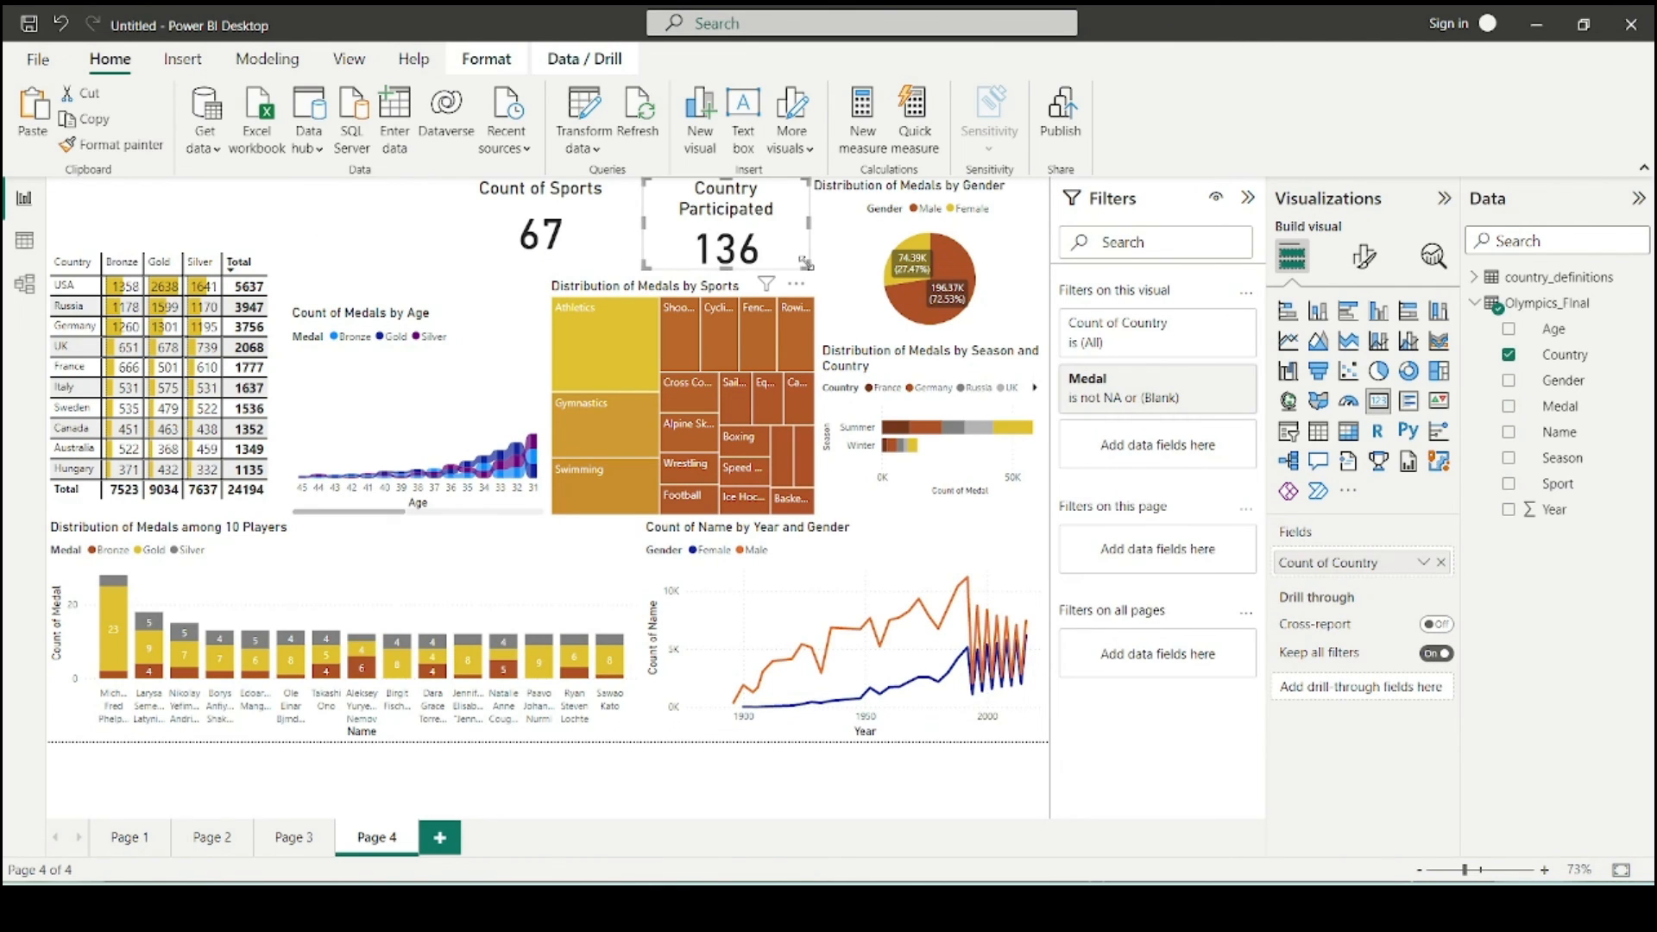
left_click_drag(805, 264, 827, 274)
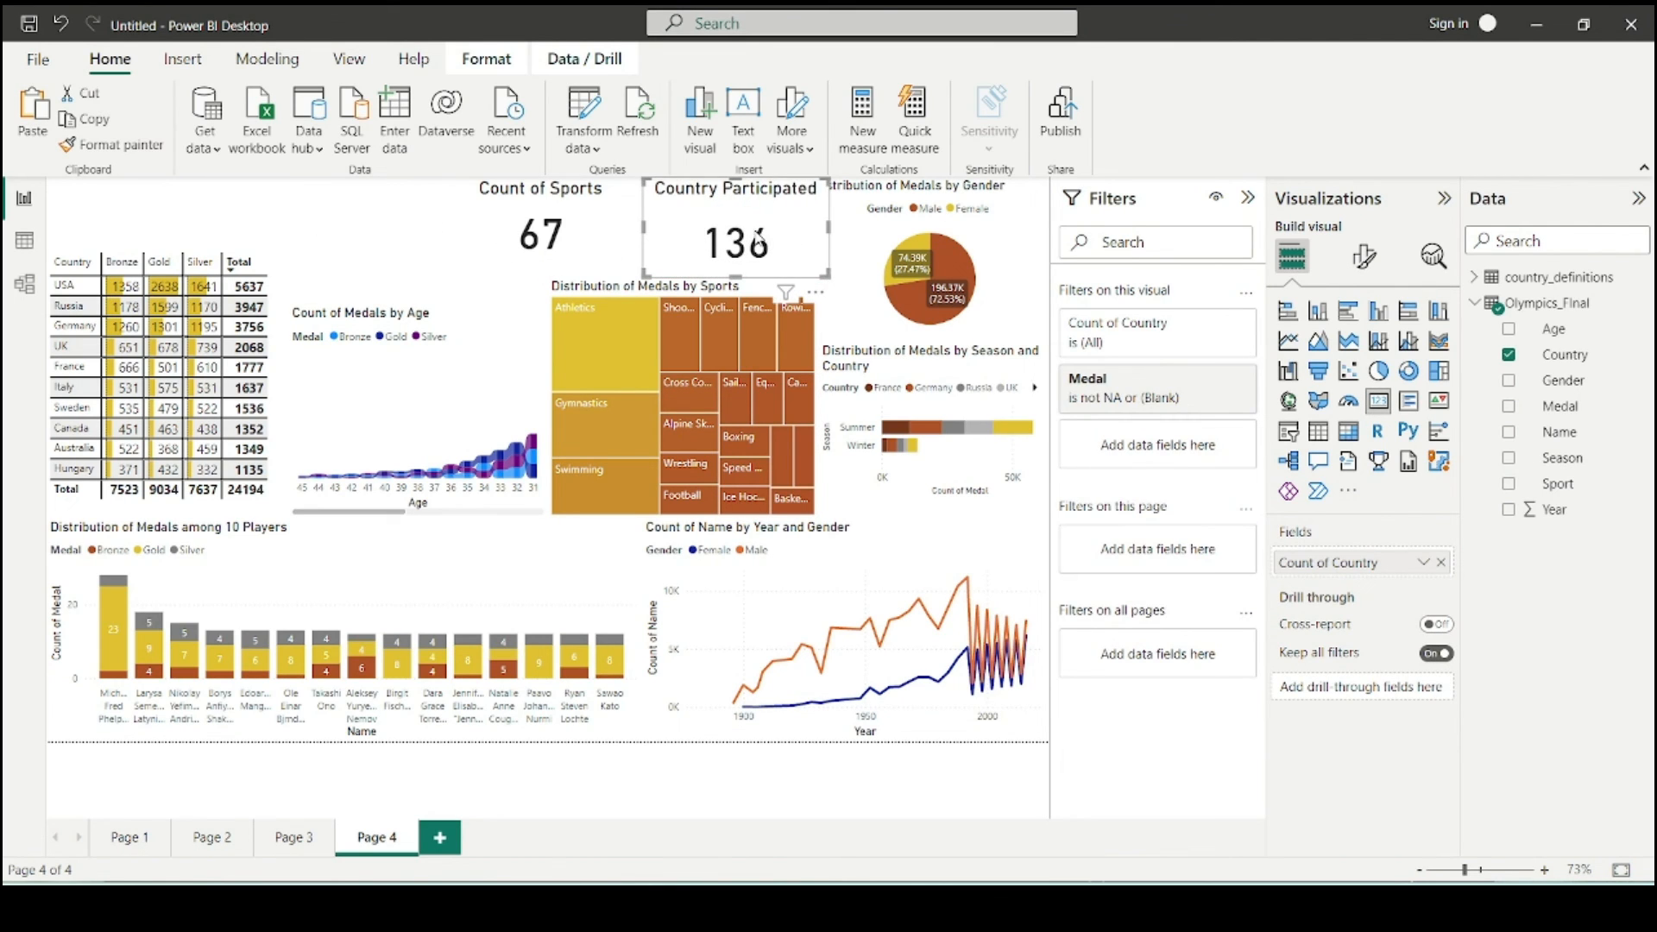
left_click(602, 236)
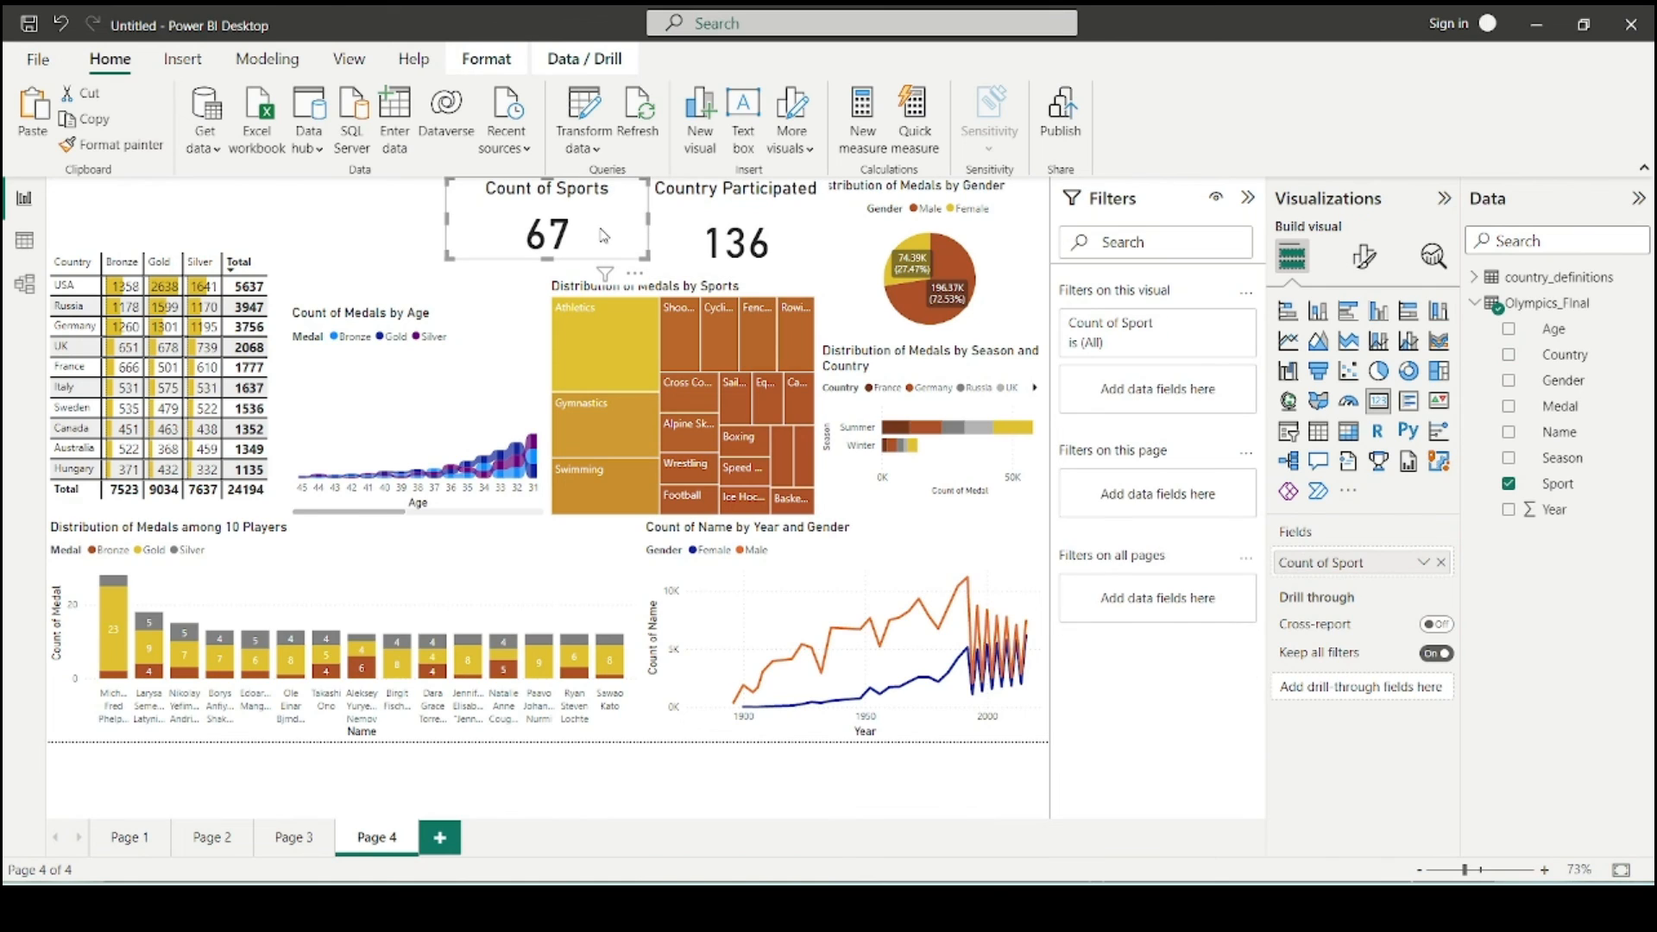
- Insert a rounded rectangle shape and place it in the blank area above the country medals table
left_click(411, 228)
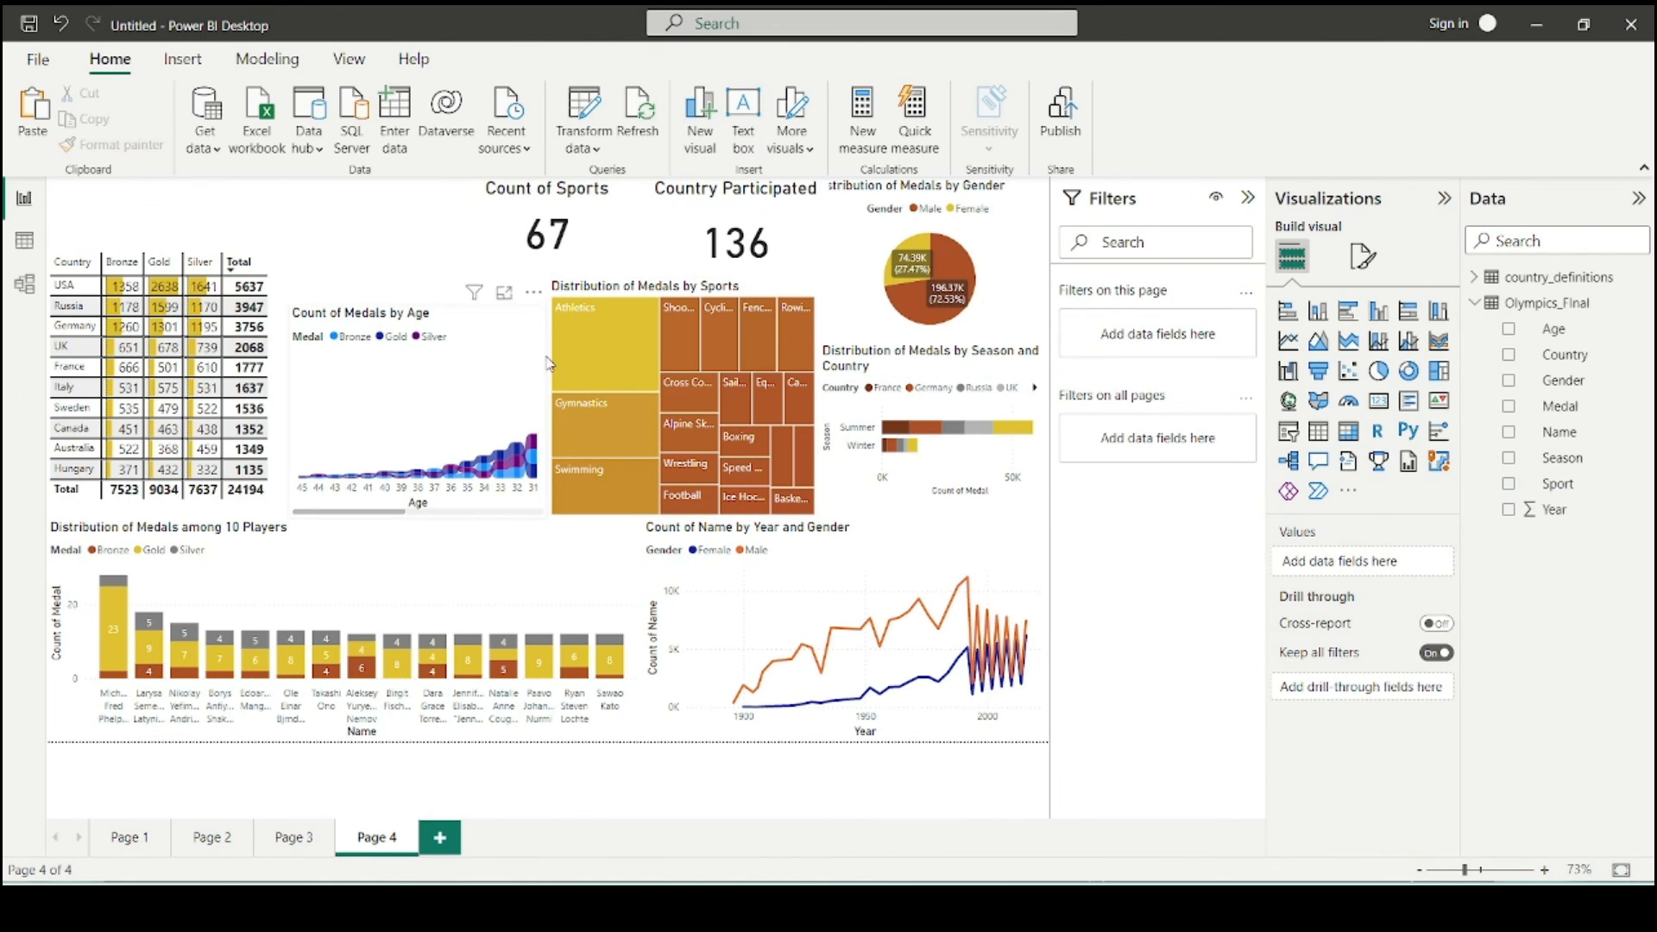
scroll(417, 445, "down", 5)
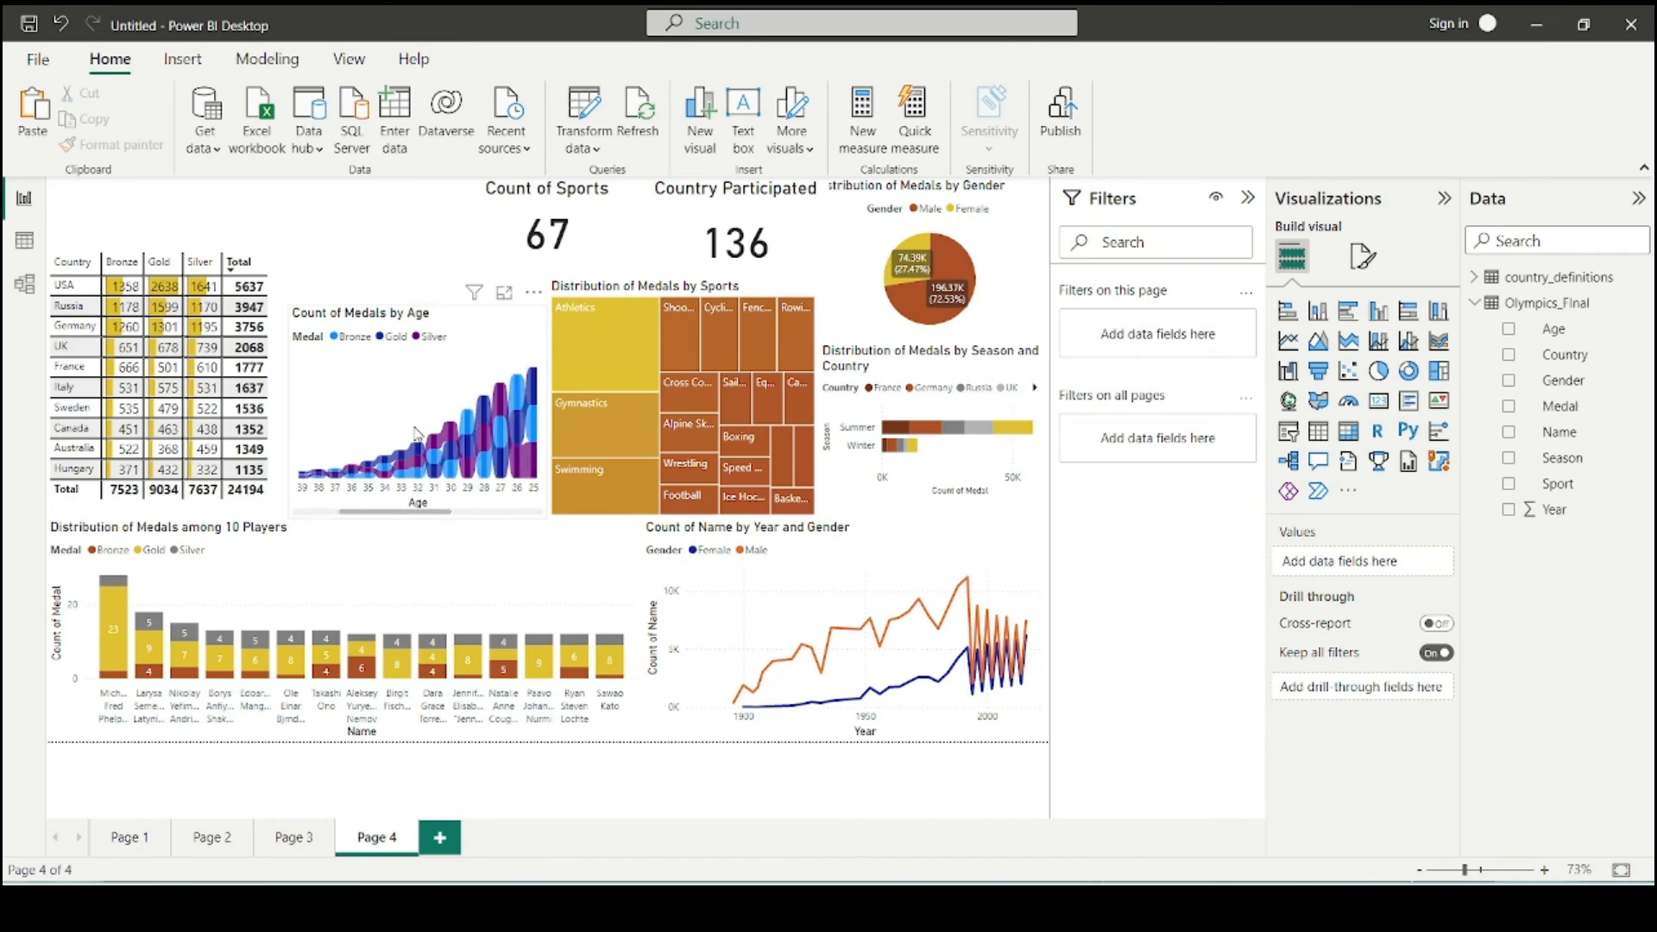
left_click(182, 60)
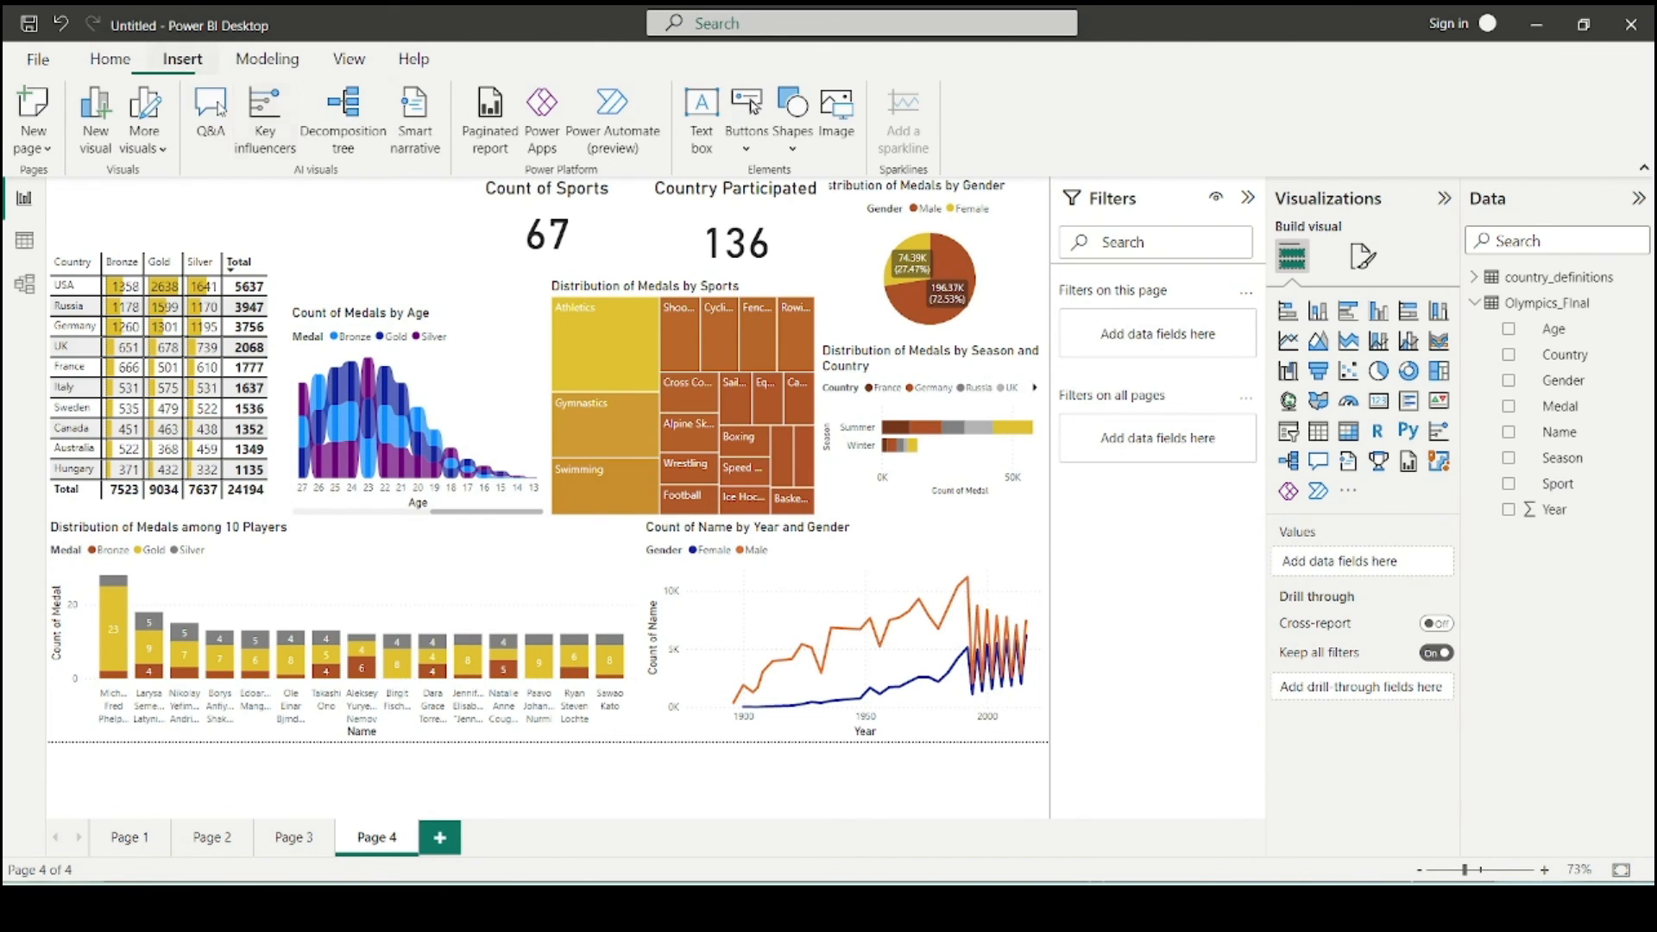
left_click(792, 140)
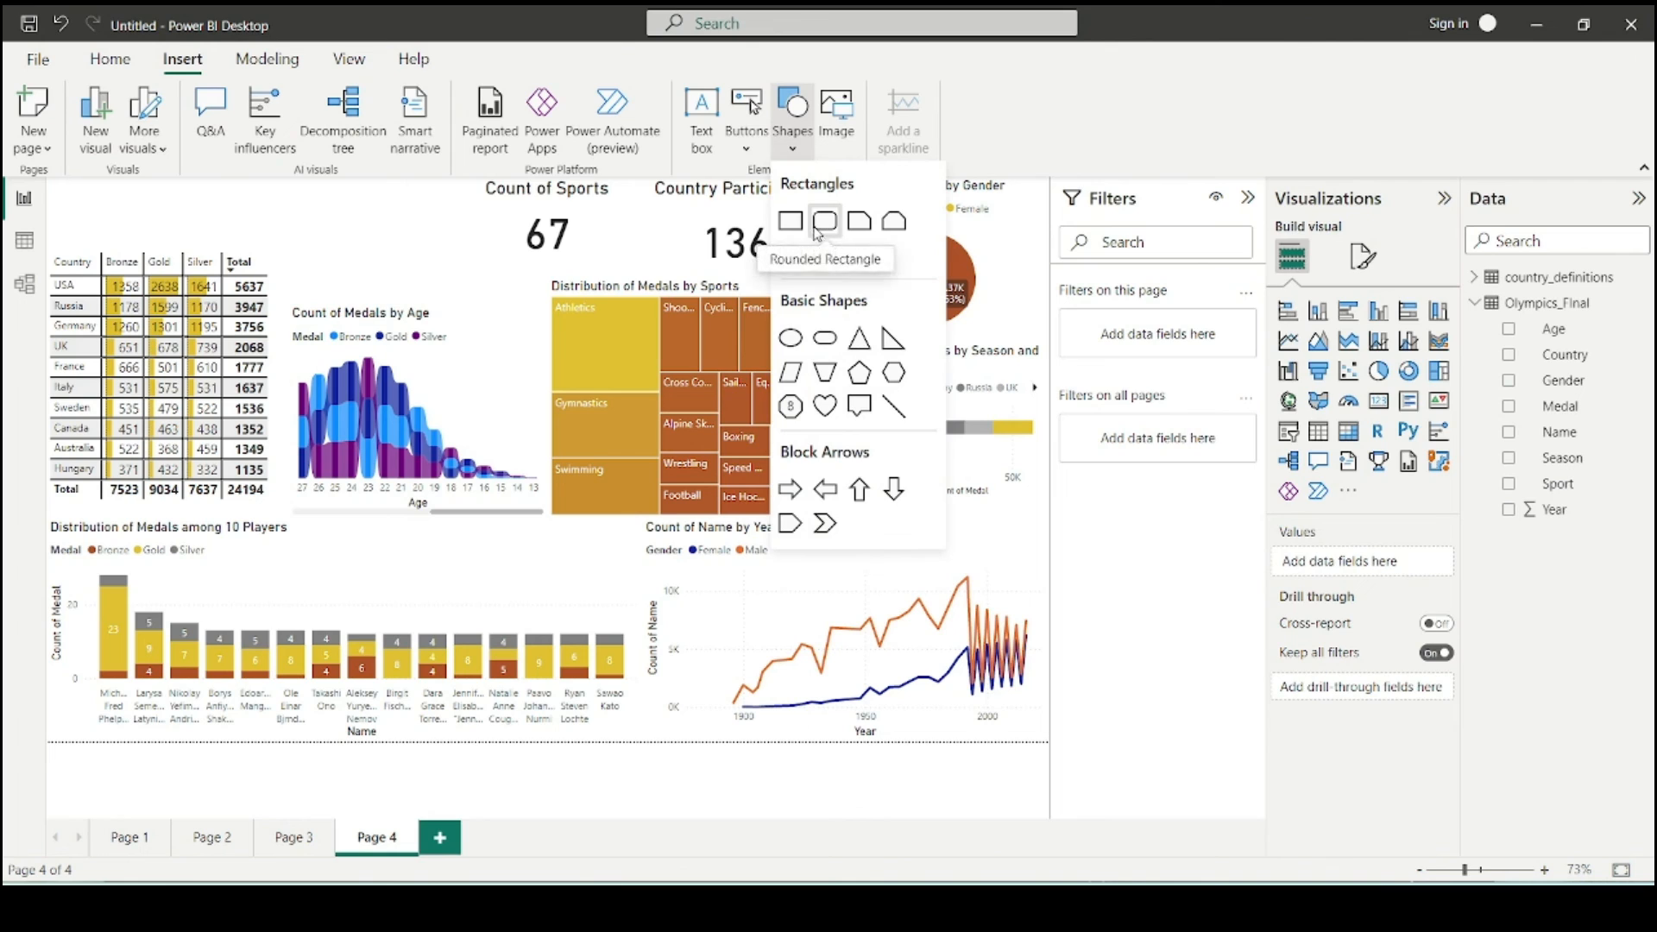
left_click(817, 231)
left_click_drag(457, 287, 203, 218)
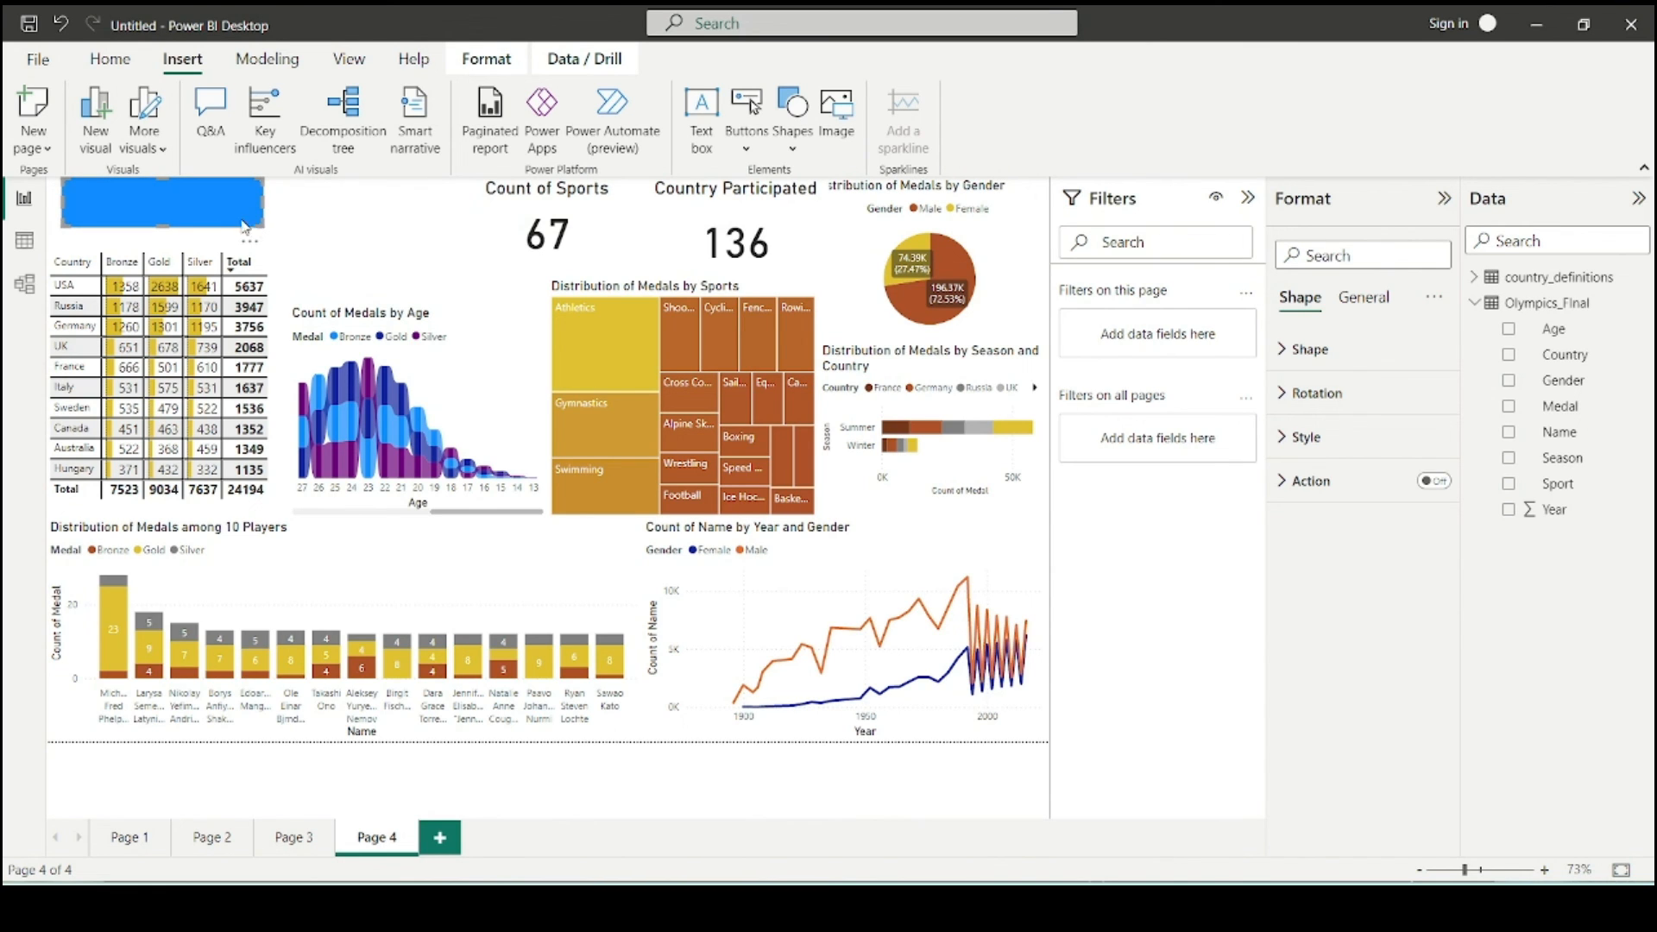
- Set the rounded rectangle's fill to the recent gold color
left_click(1355, 297)
left_click(1301, 297)
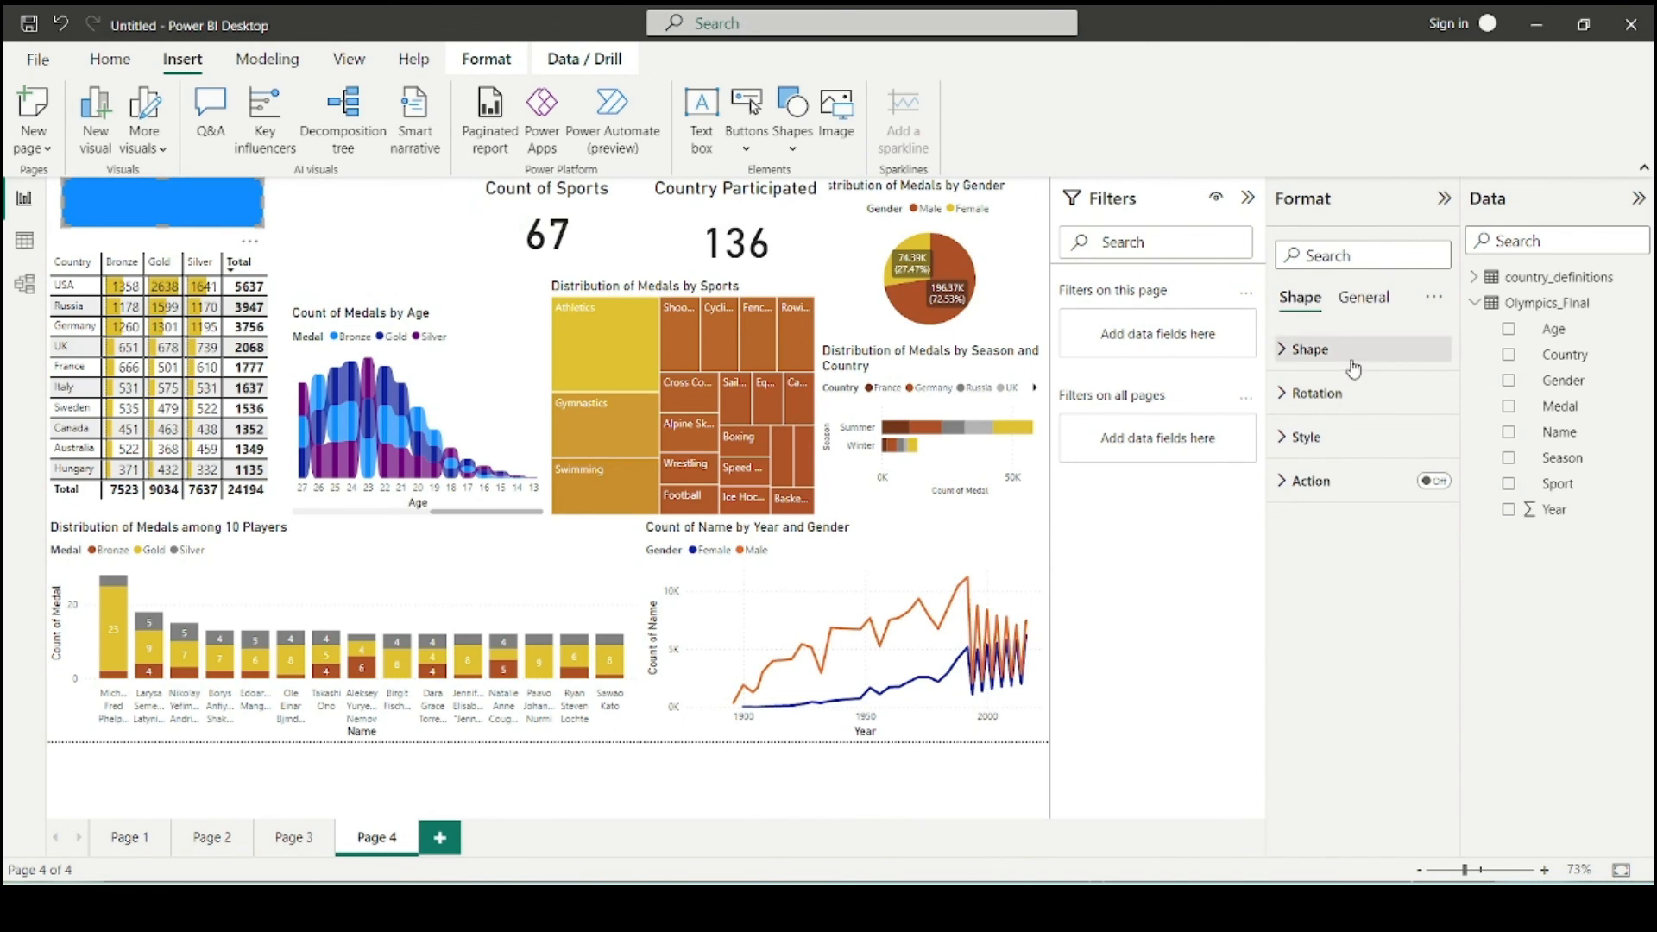
left_click(1339, 436)
left_click(1323, 538)
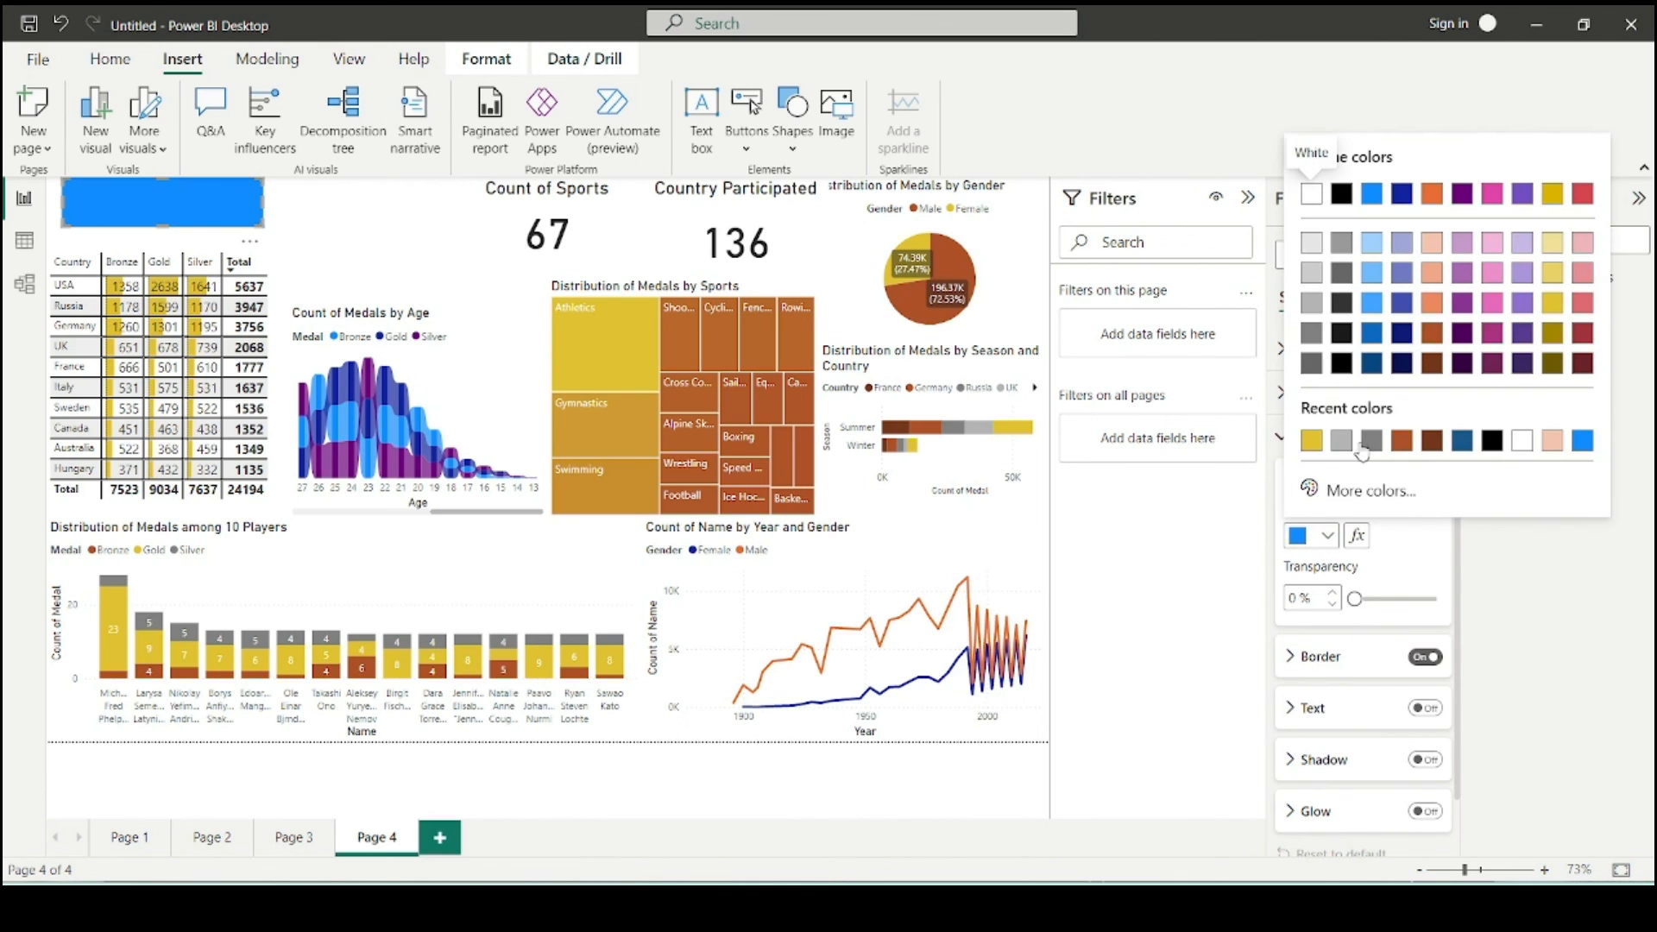
left_click(1311, 442)
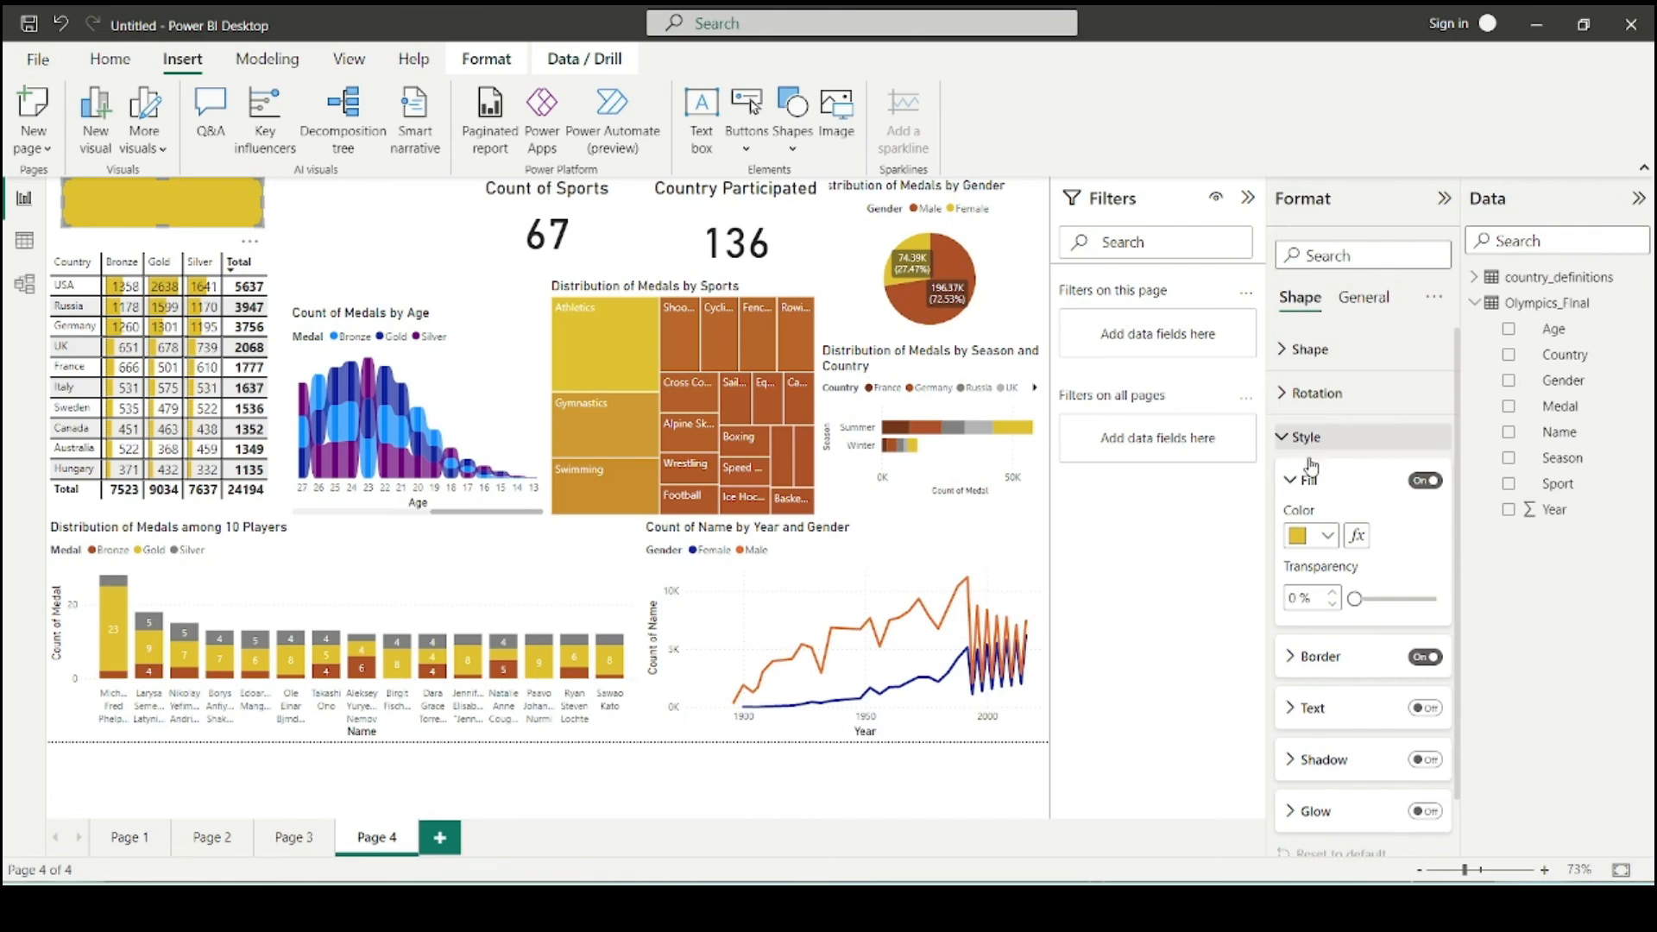
- Turn on the rectangle's text, enter "Olympics Dataset Analysis" and set its font color to black
scroll(1349, 735, "down", 1)
left_click(1351, 653)
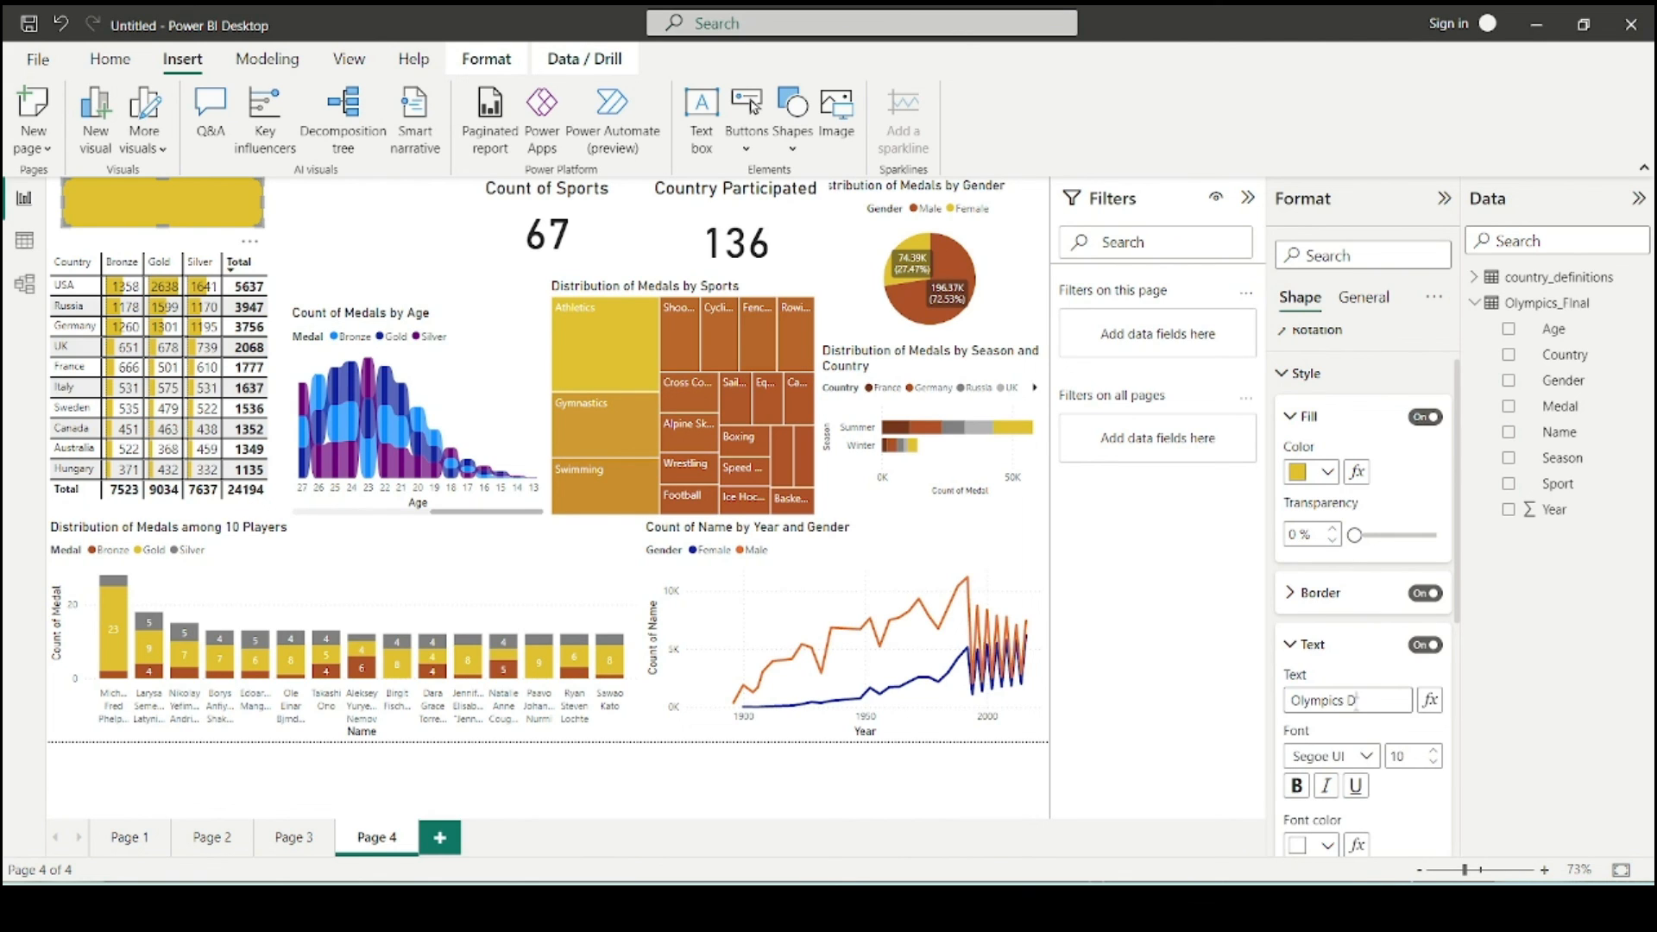
type("nalysis")
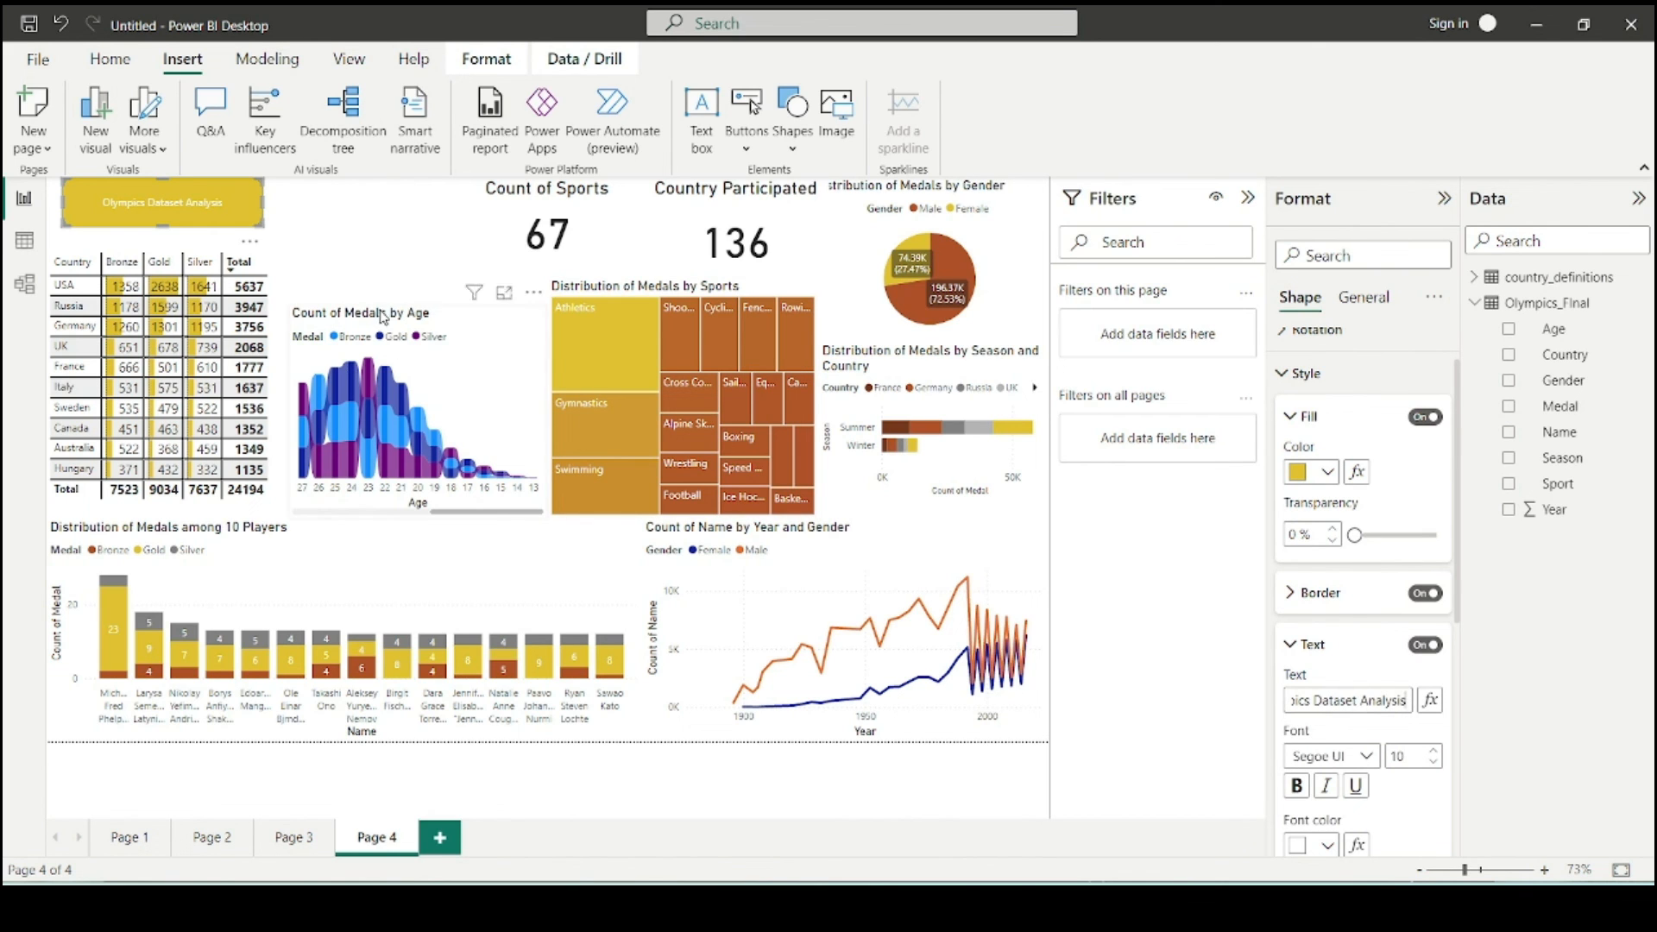
scroll(1328, 699, "down", 3)
left_click(1328, 687)
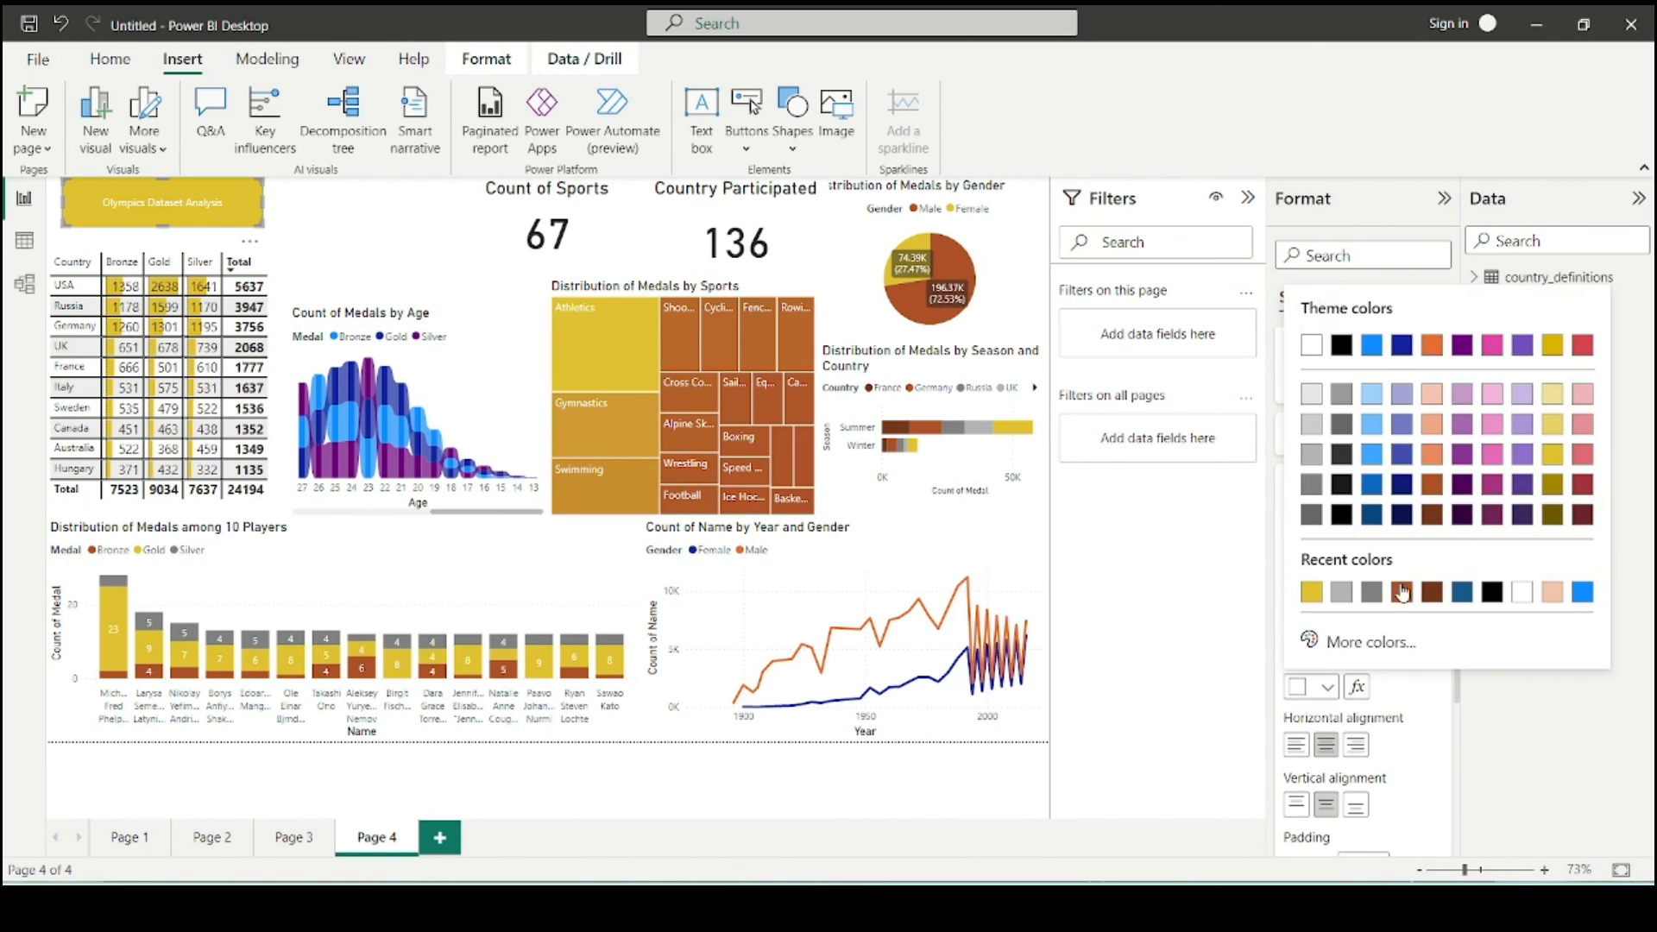
left_click(1496, 595)
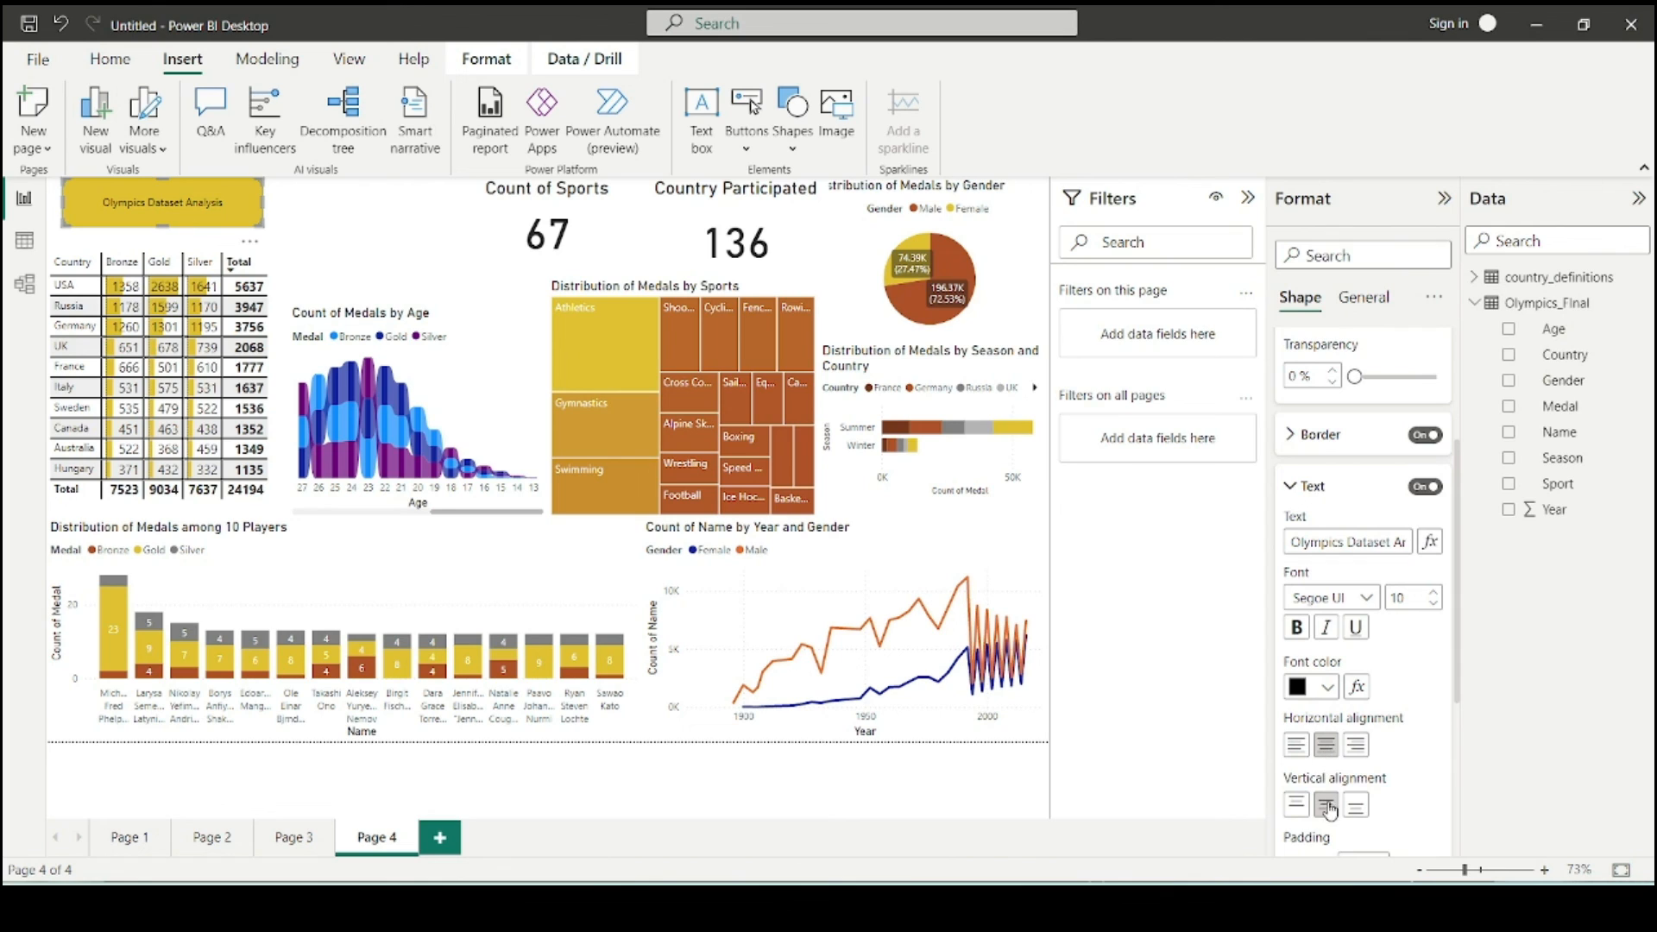
- Increase the banner text size to 19 and widen the rectangle so the title fits on one line
left_click(1433, 594)
left_click(1434, 594)
left_click(1433, 594)
left_click(1433, 594)
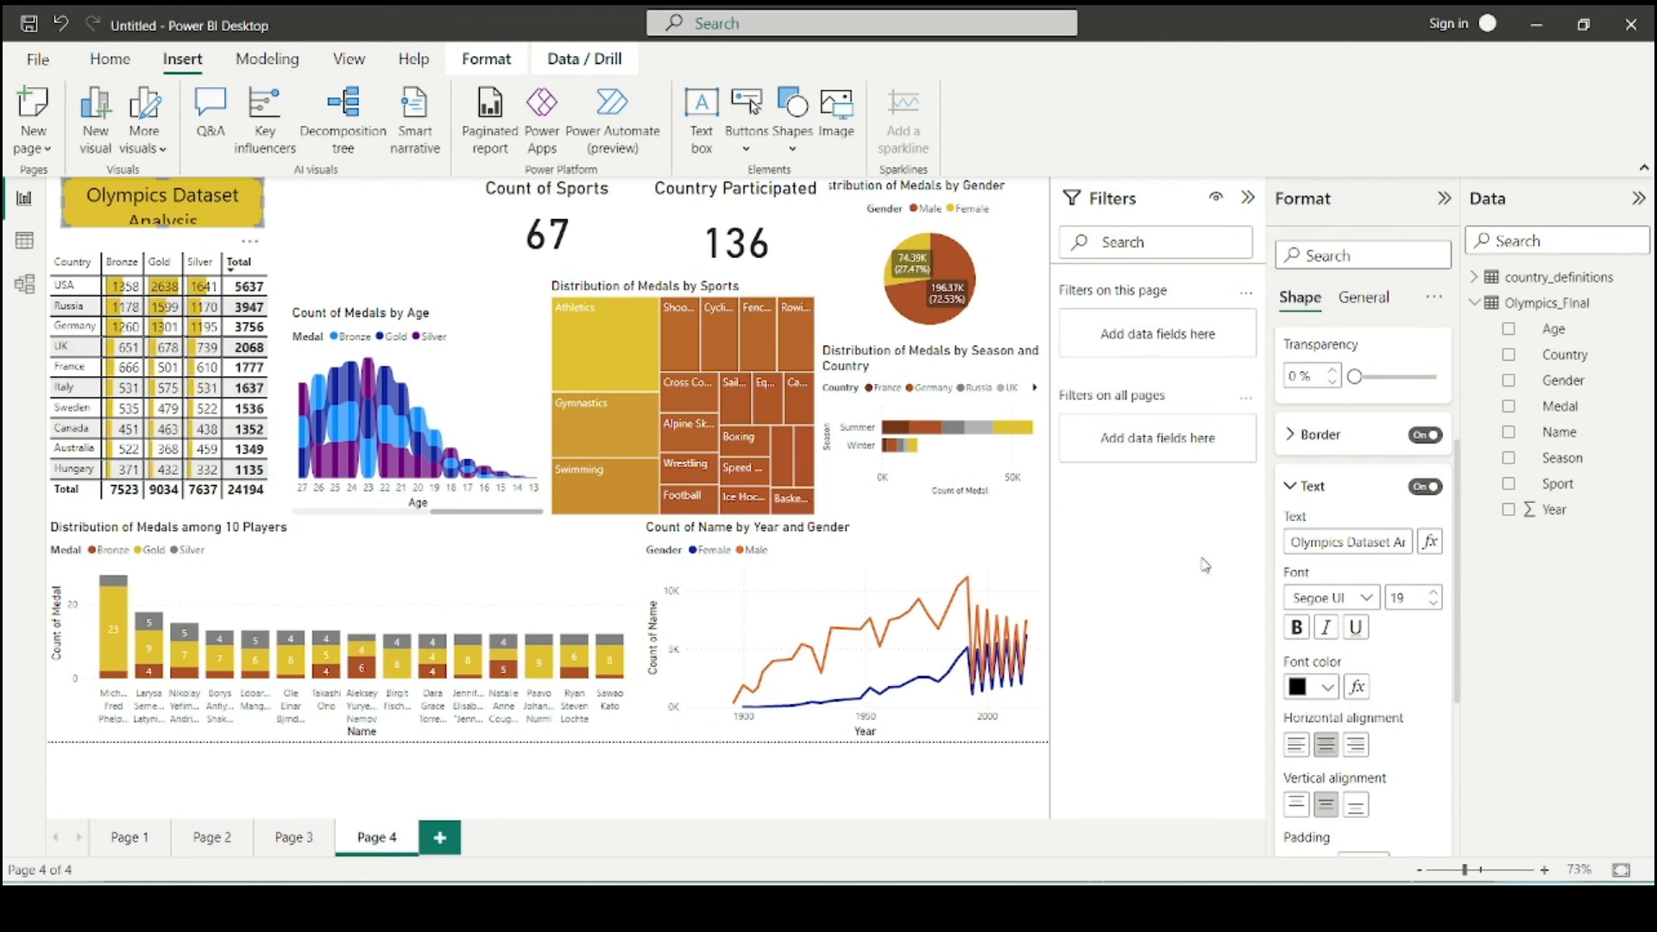
left_click_drag(263, 226, 336, 235)
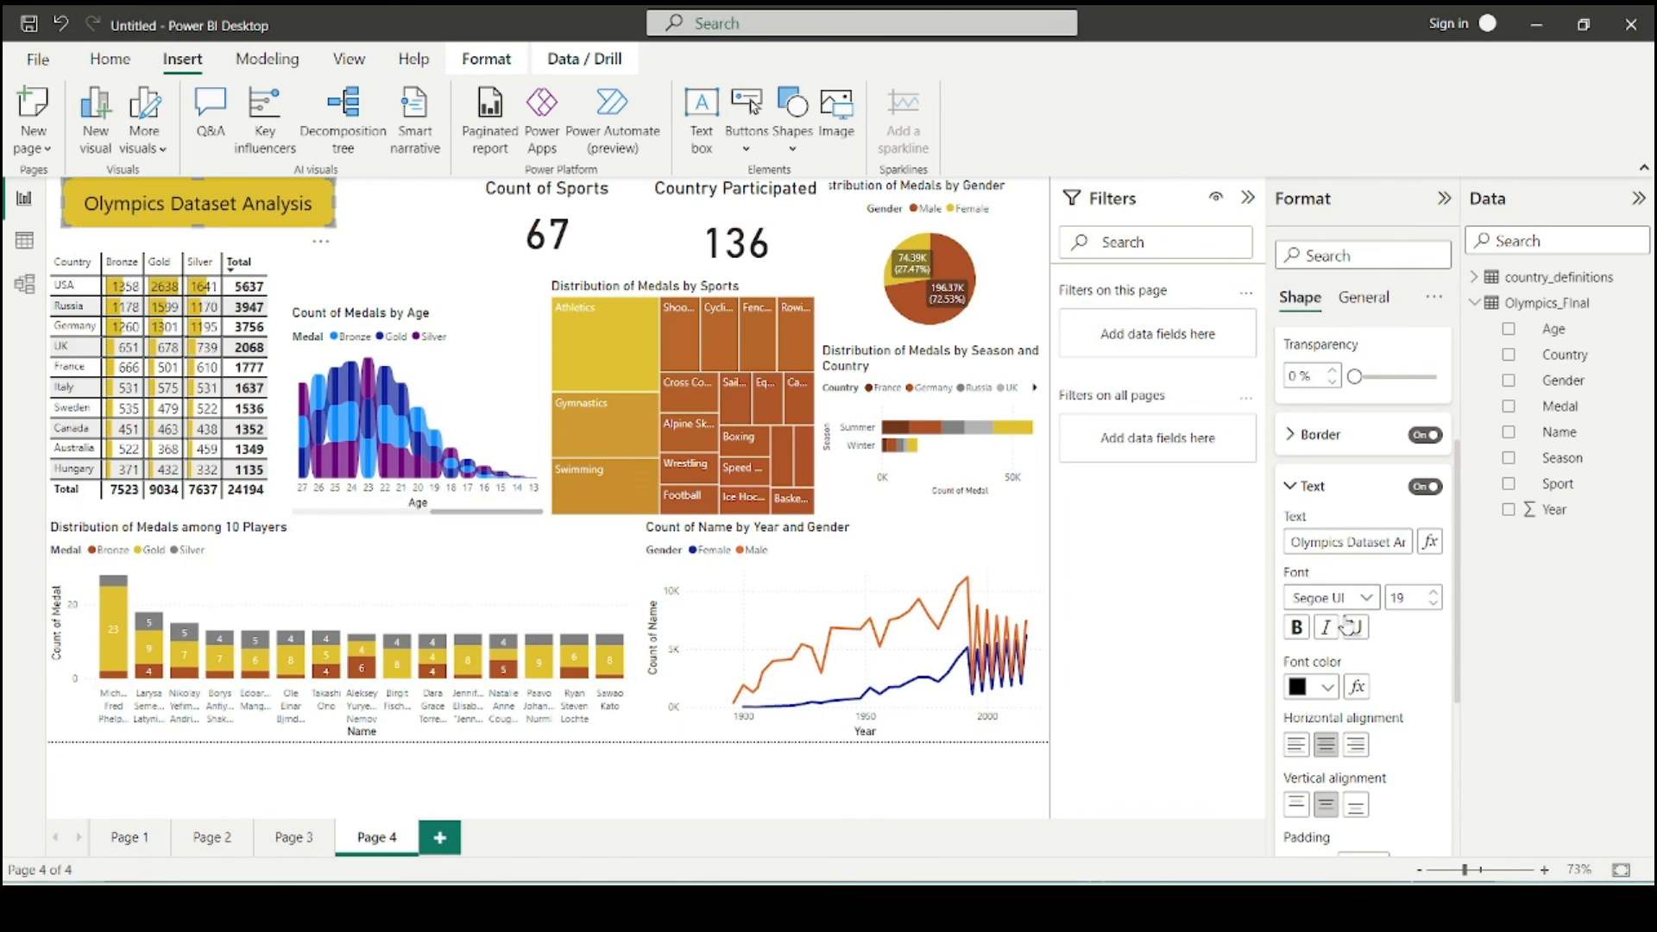
- Change the banner title's font to Segoe UI Bold
left_click(1296, 627)
left_click(1296, 627)
left_click(1350, 598)
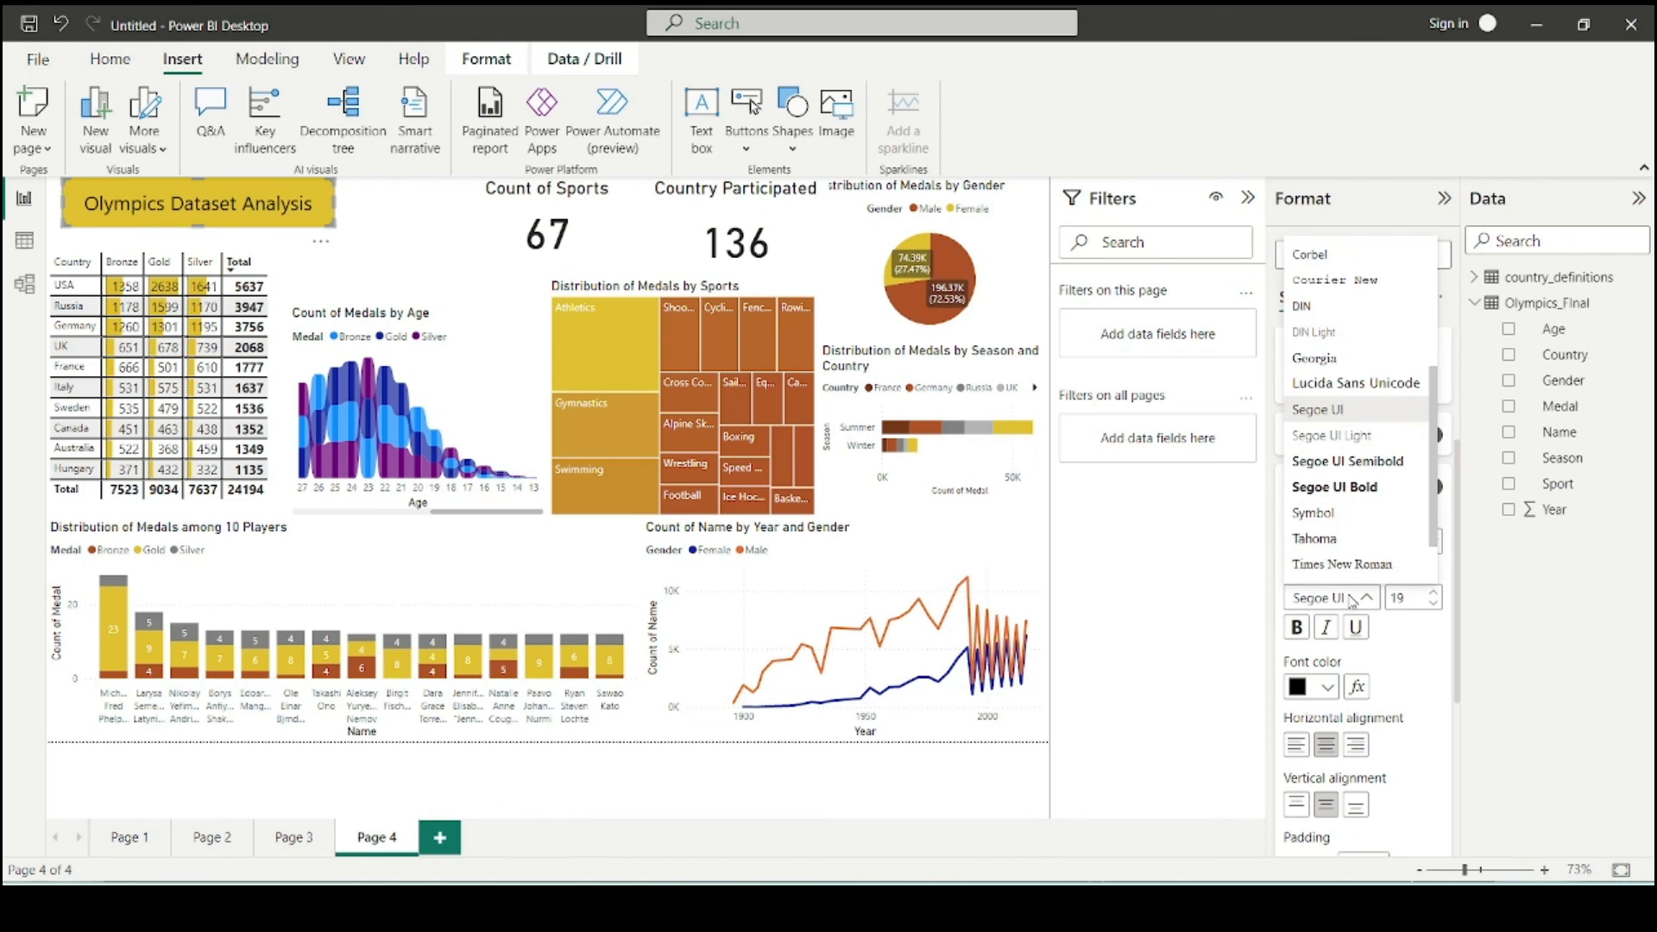
left_click(1351, 488)
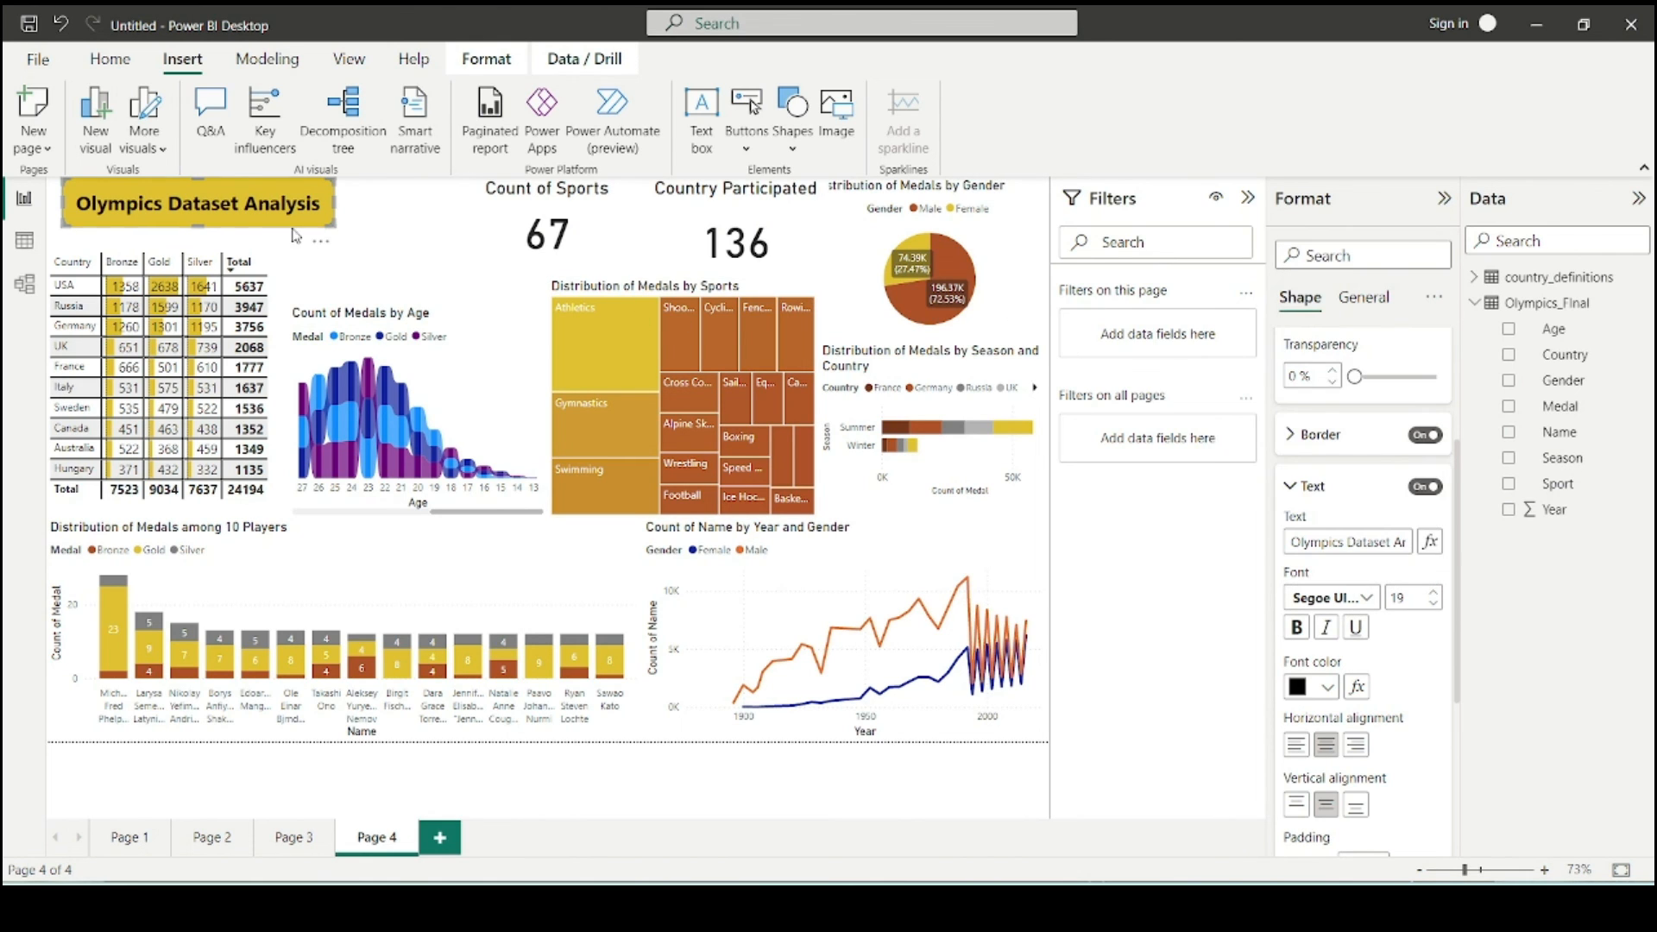
- Nudge the Olympics Dataset Analysis banner slightly closer to the medals table below it
left_click(400, 207)
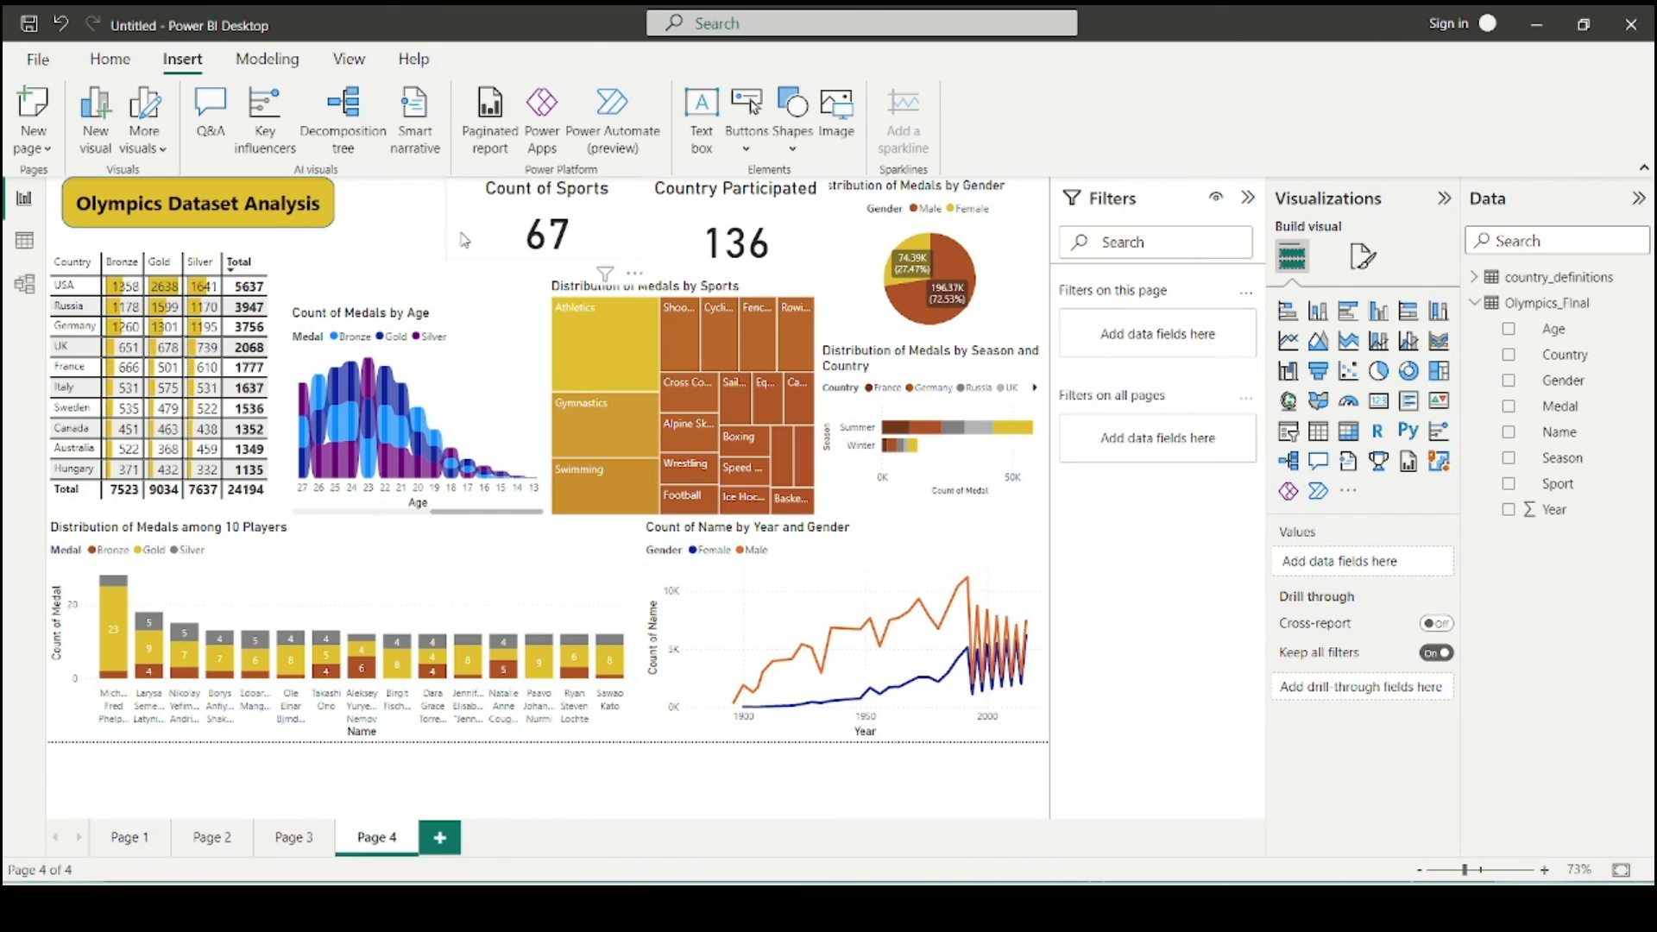
left_click(314, 211)
key("Escape")
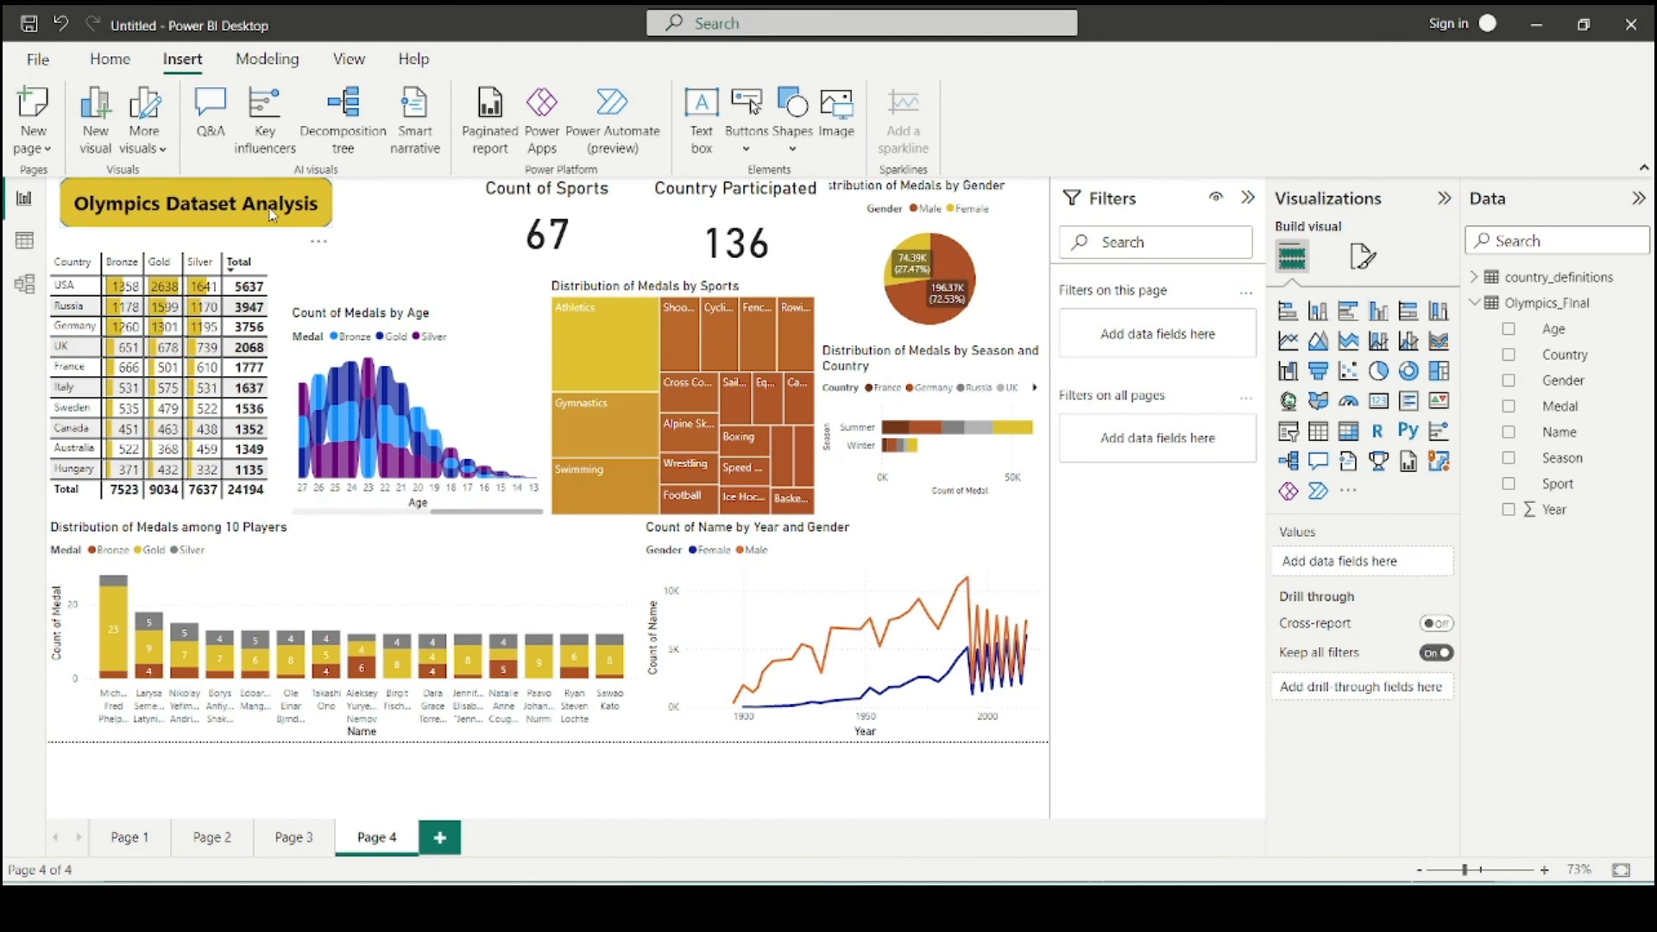
left_click_drag(271, 214, 270, 223)
key("Escape")
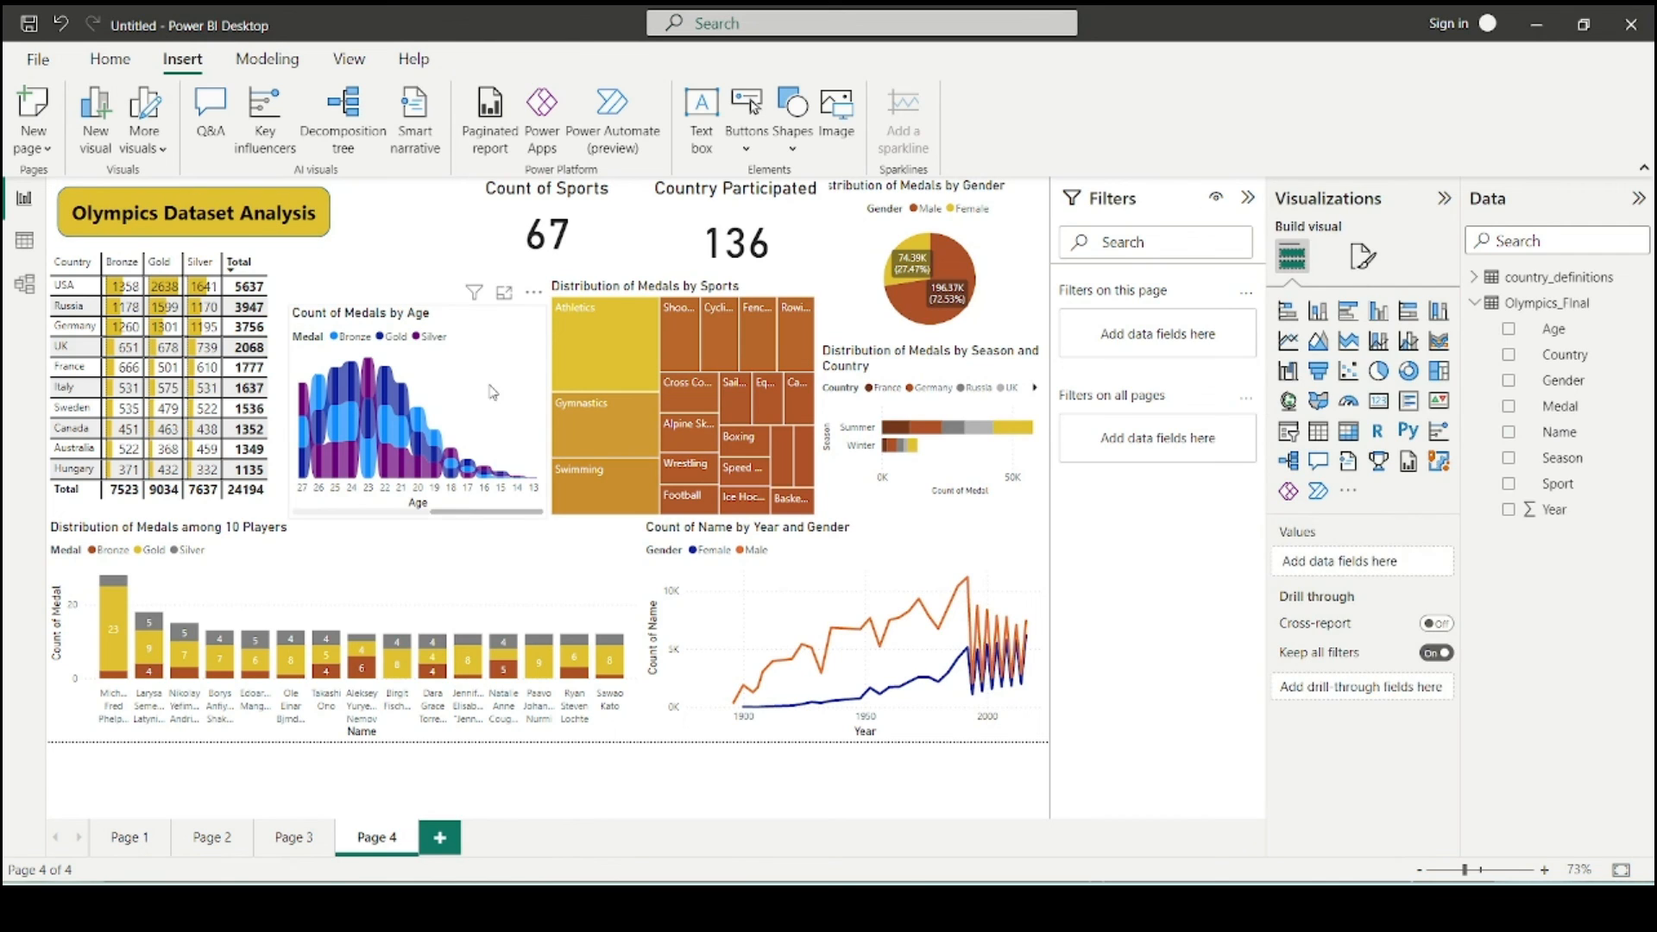
left_click(584, 581)
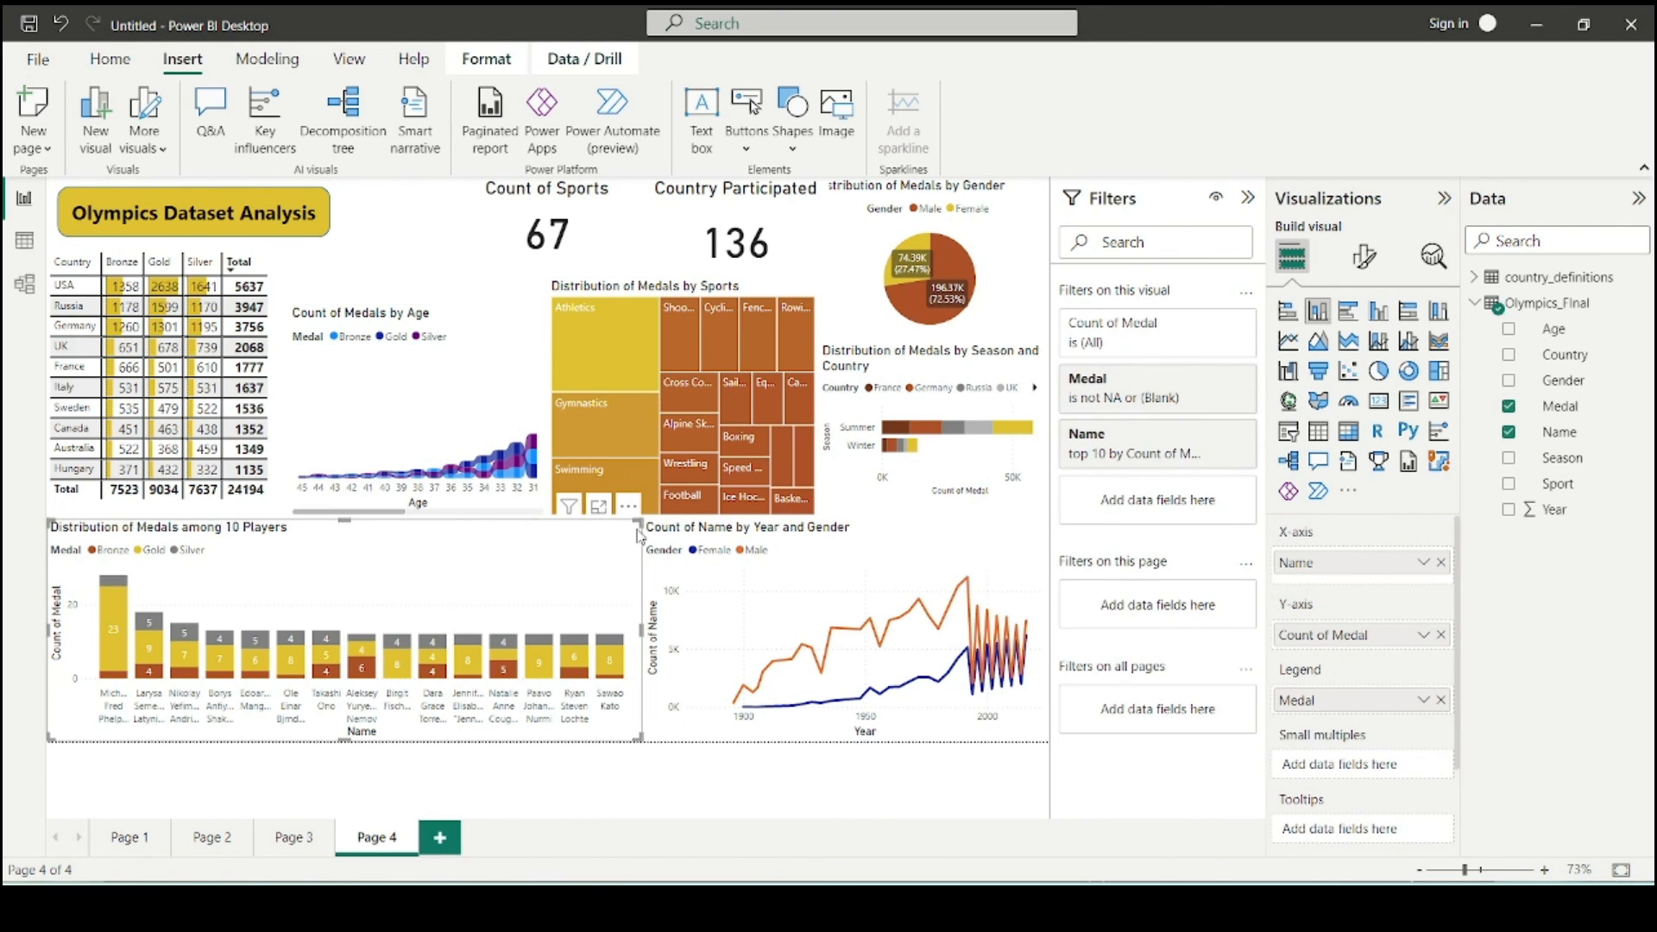
left_click(863, 321)
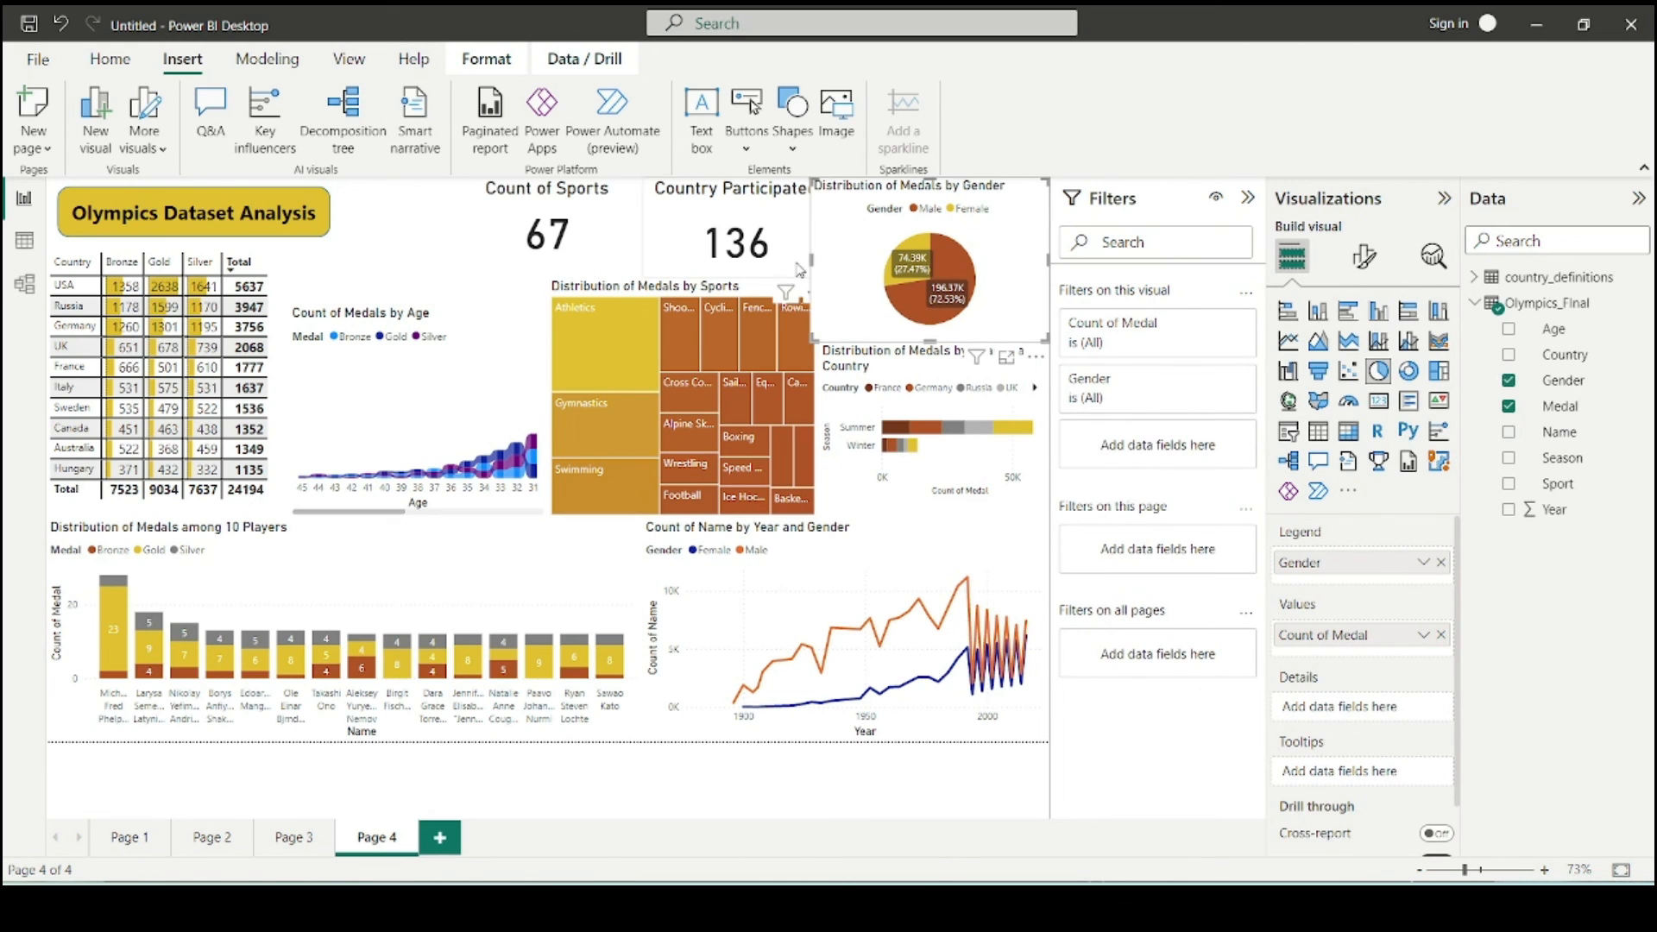
left_click(589, 249)
left_click(386, 252)
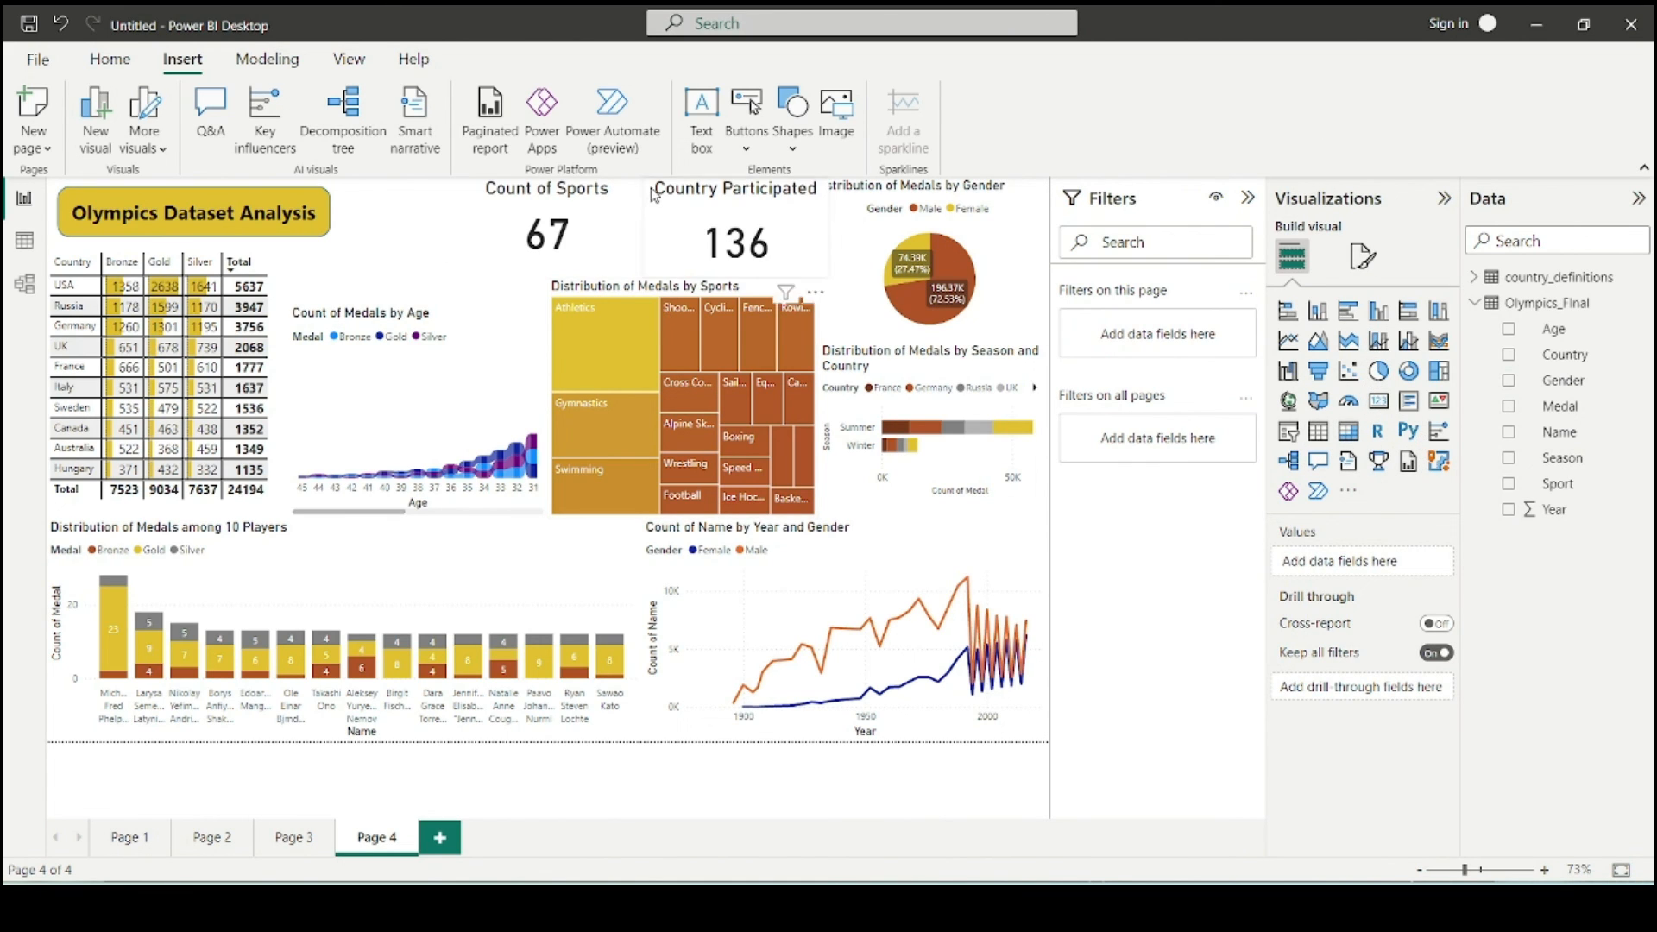
- Narrow the Count of Sports card and move it beside the Country Participated card
left_click(629, 240)
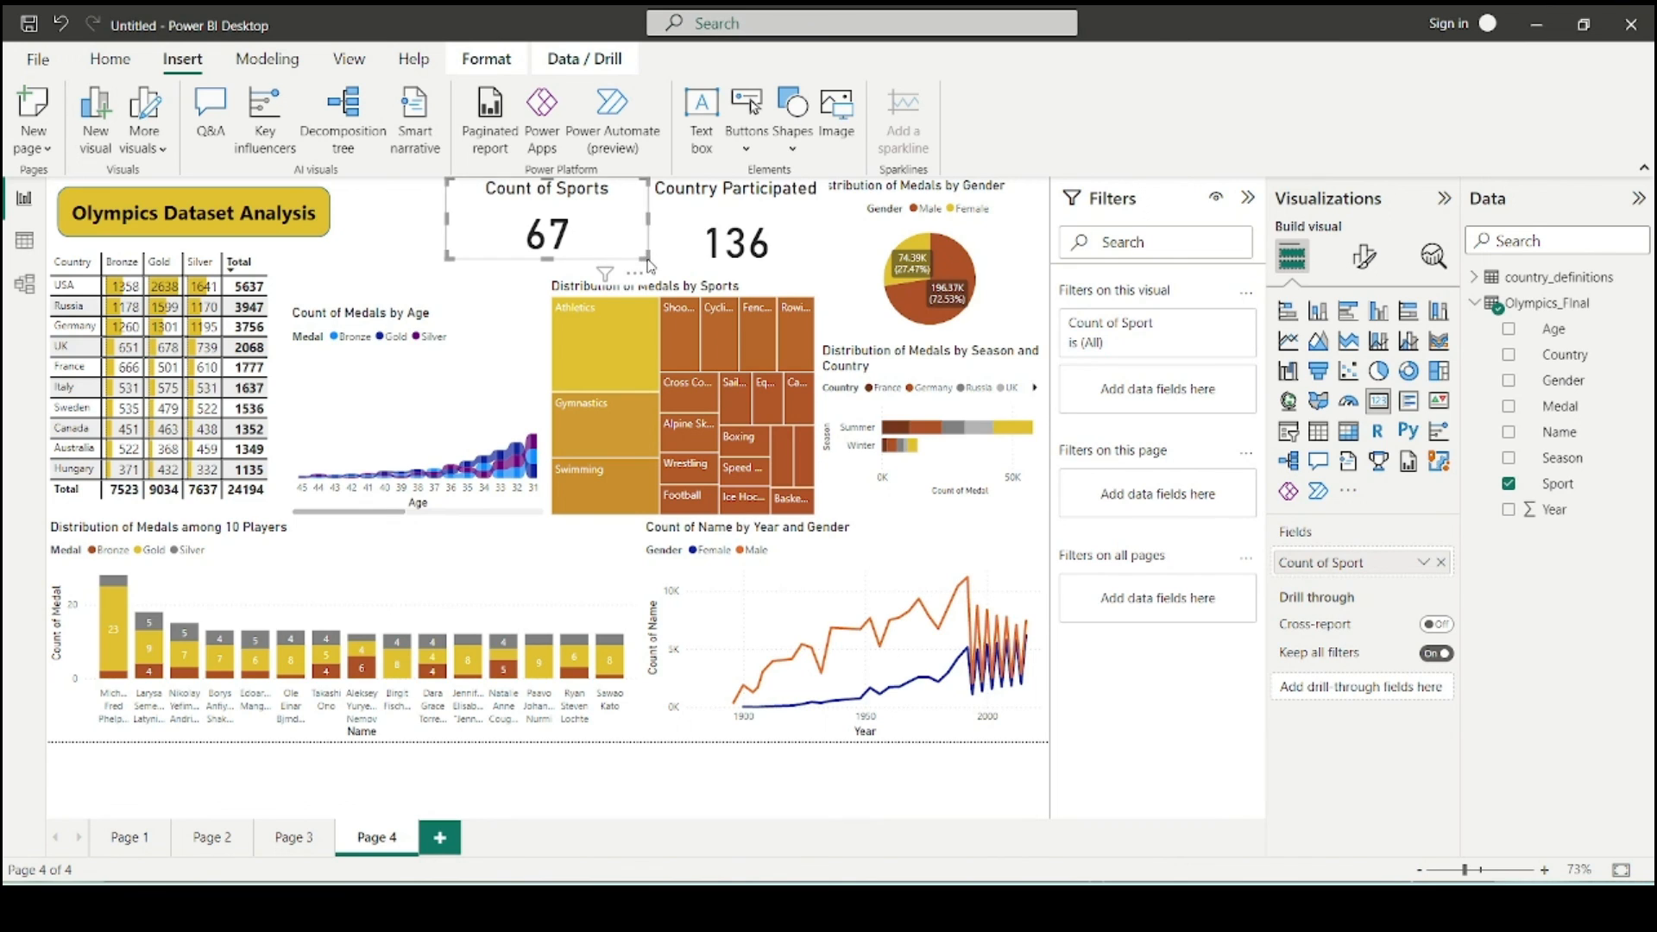
left_click_drag(650, 261, 628, 240)
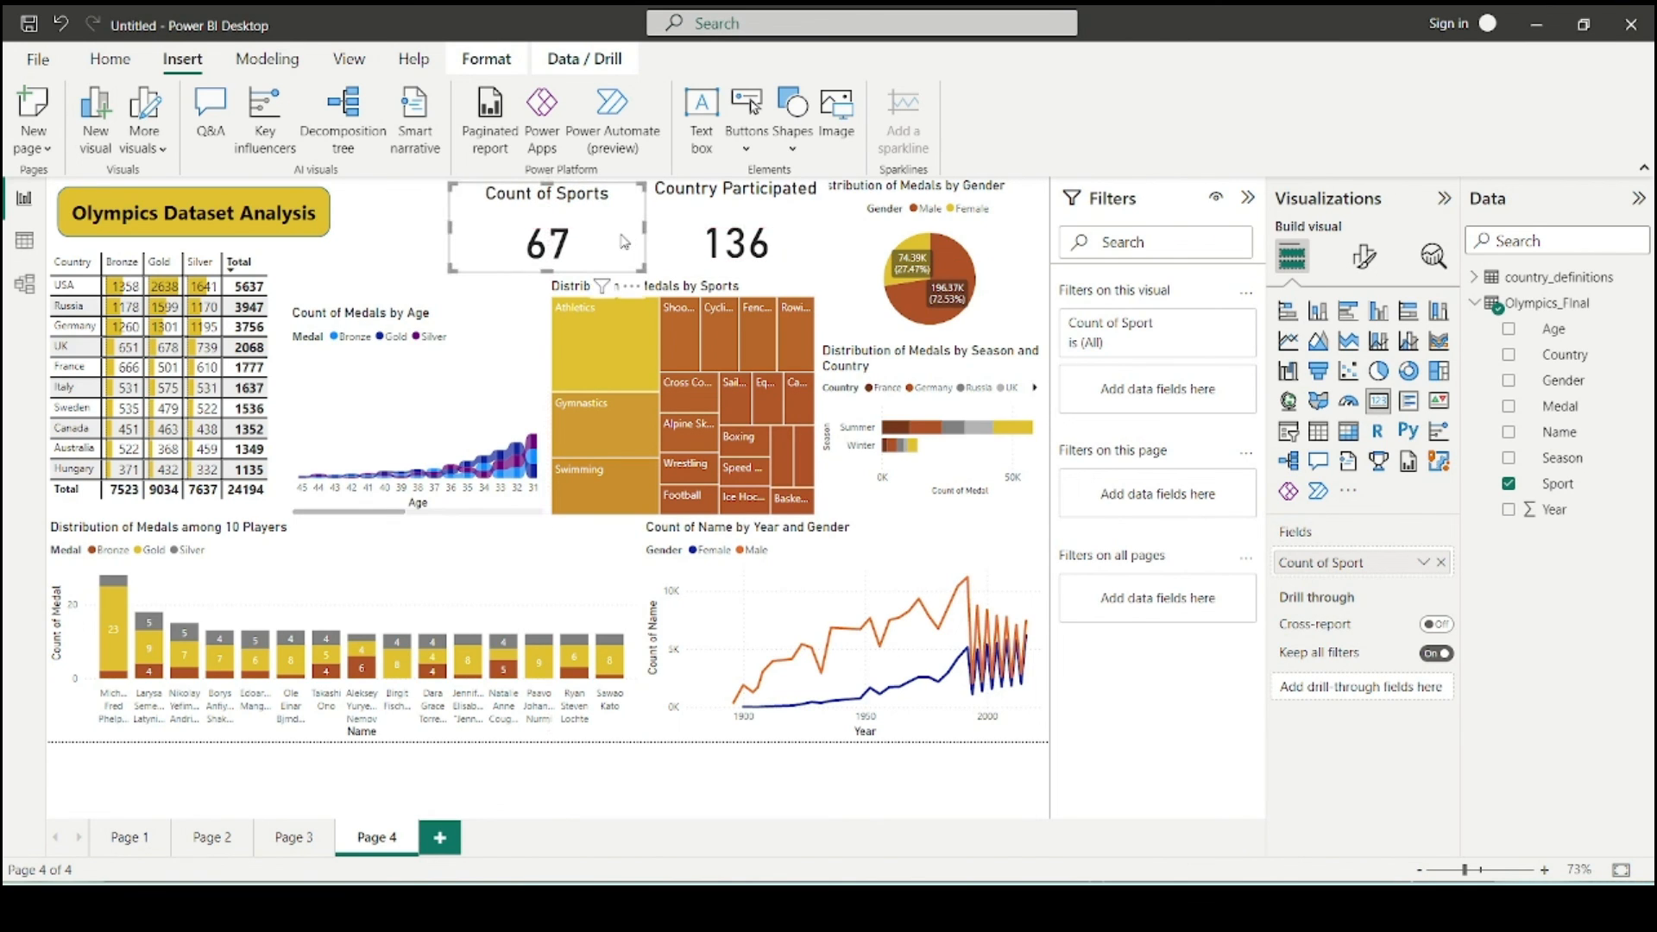
left_click(690, 259)
mouse_move(643, 274)
left_mouse_down()
mouse_move(671, 276)
mouse_move(654, 274)
left_mouse_up()
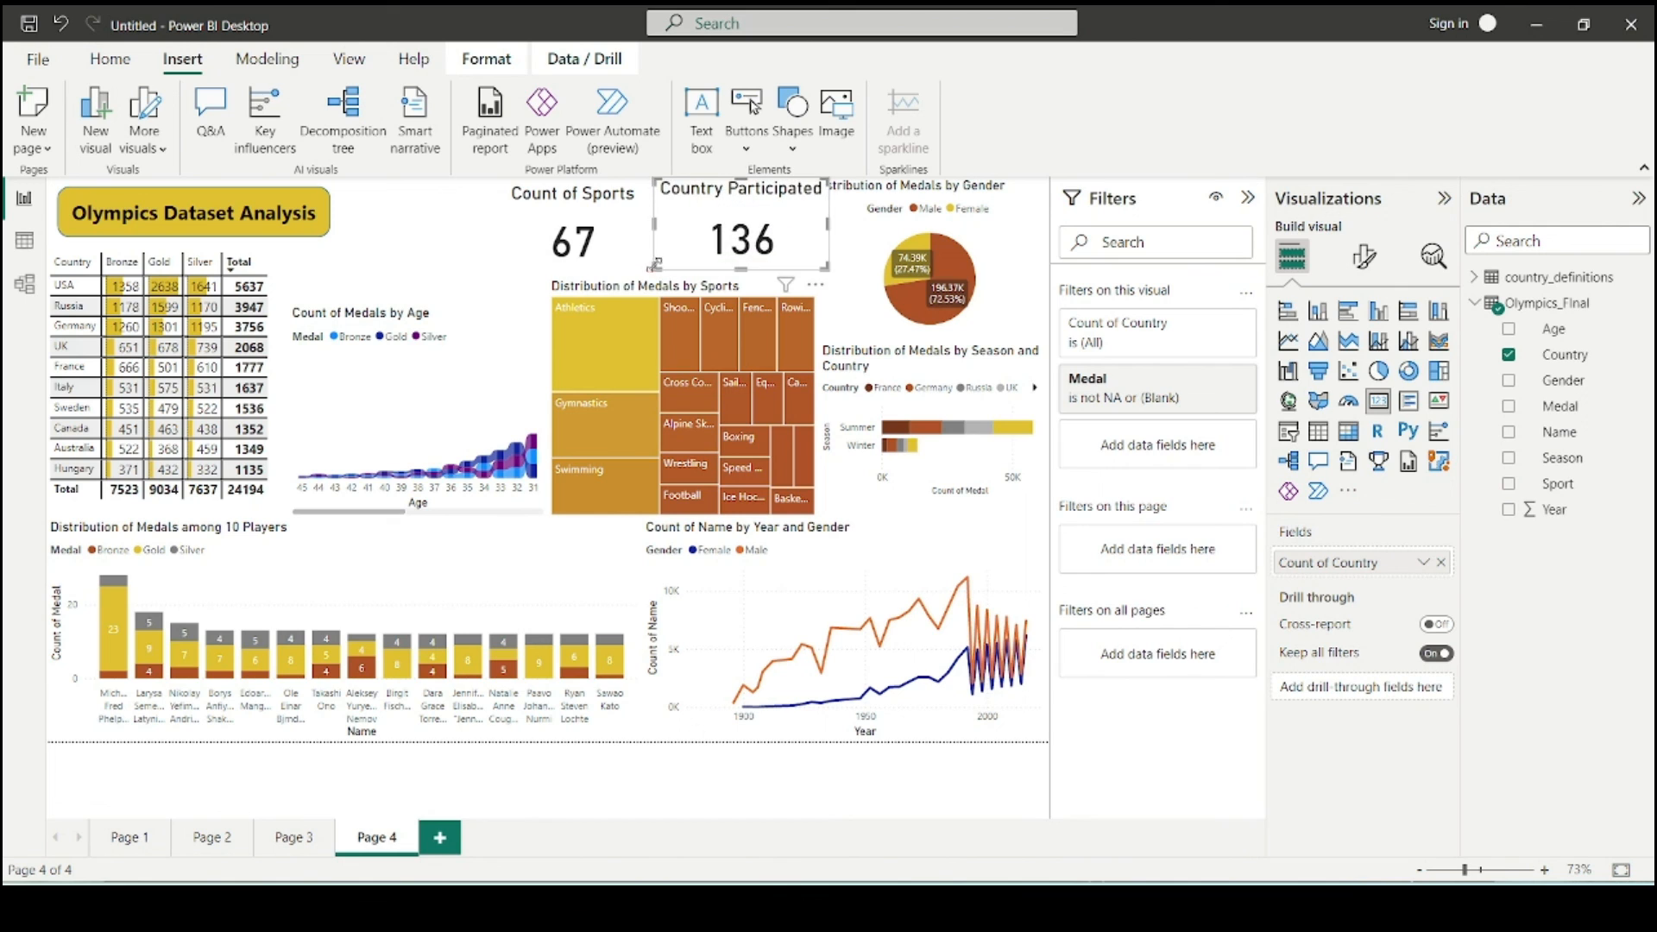
left_click(634, 257)
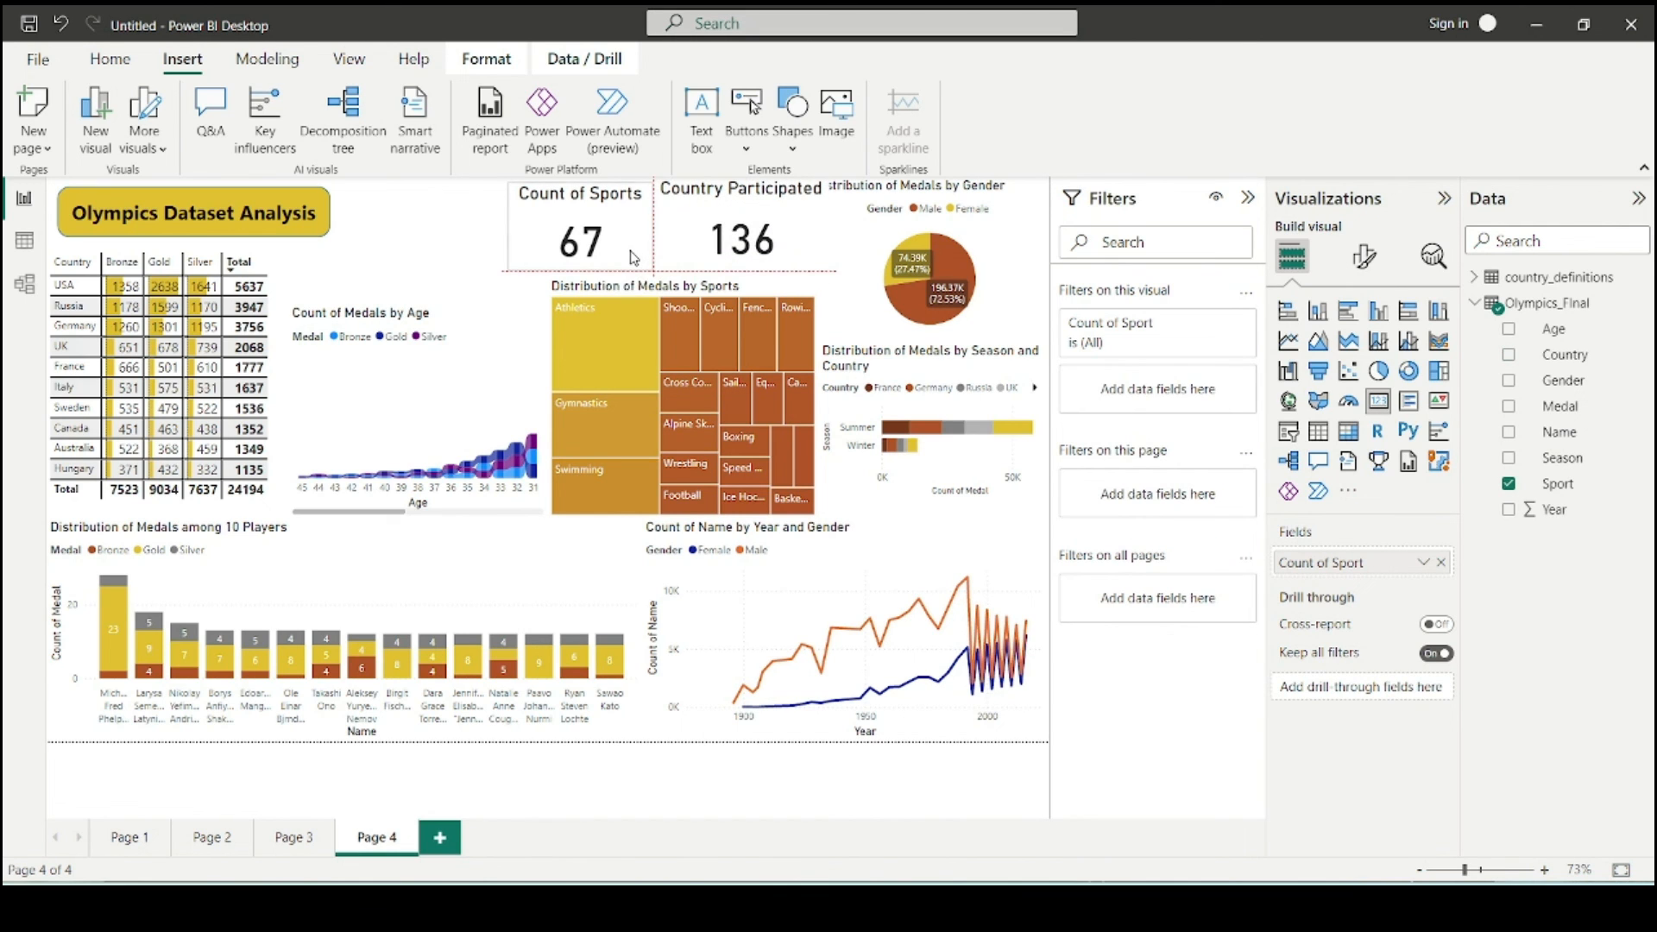
- Move the Country Participated card clear of the gender pie chart's title, and shift the Count of Sports card to sit directly beside it
left_click(819, 245)
left_click_drag(802, 244, 783, 244)
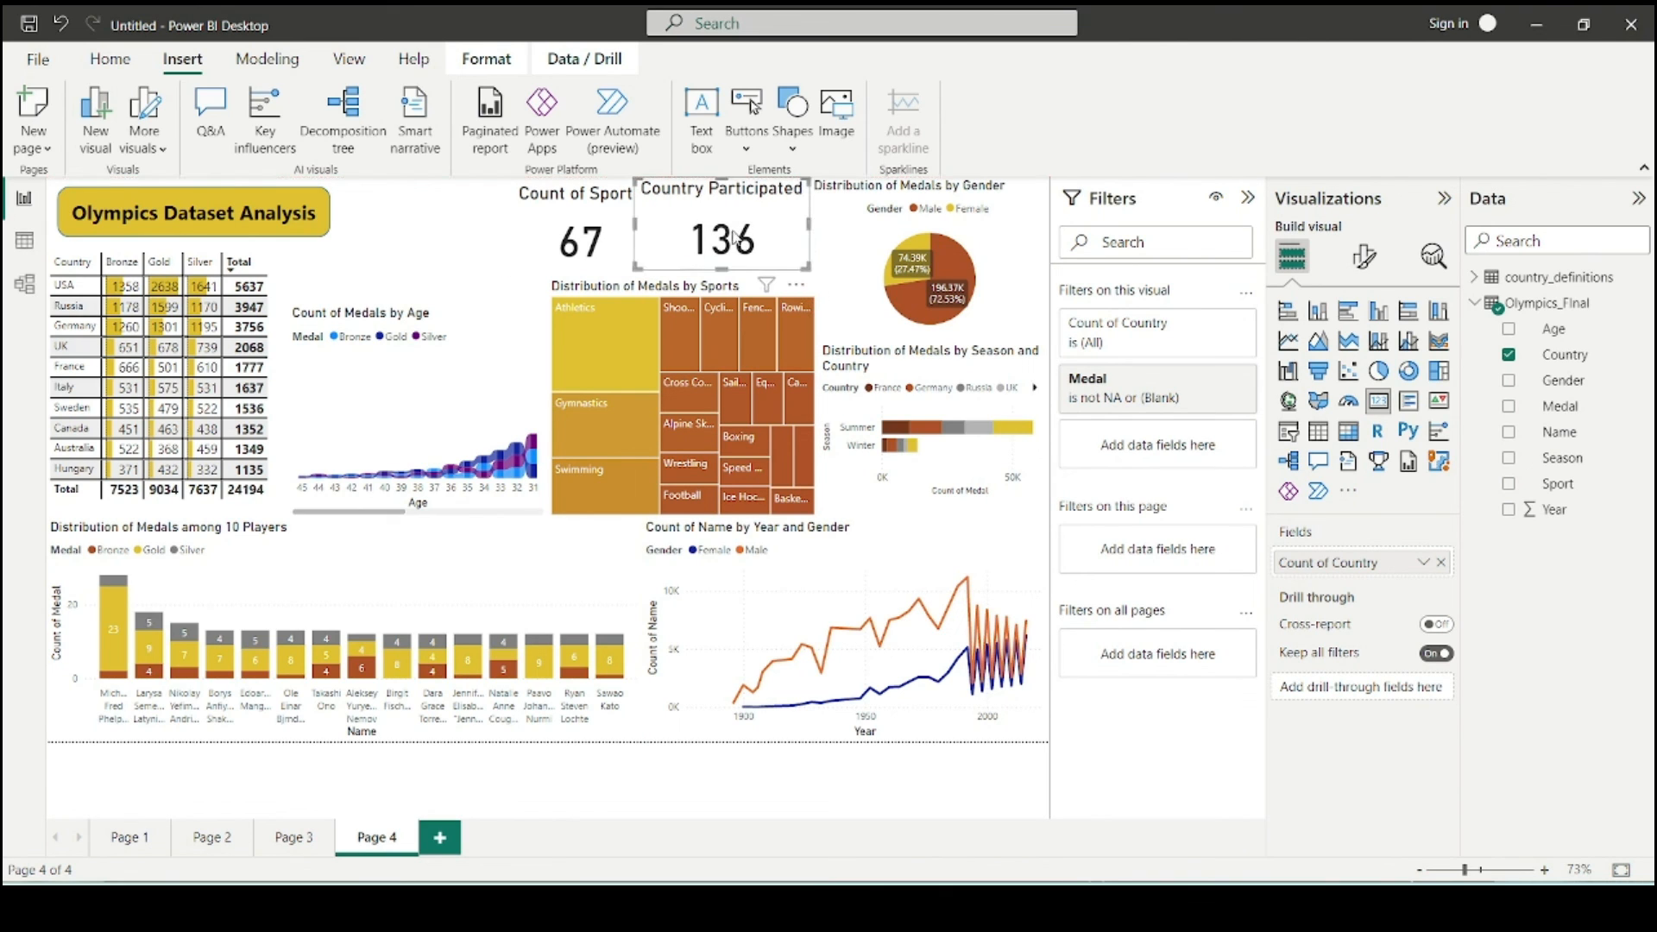
left_click(449, 231)
left_click_drag(608, 224, 598, 221)
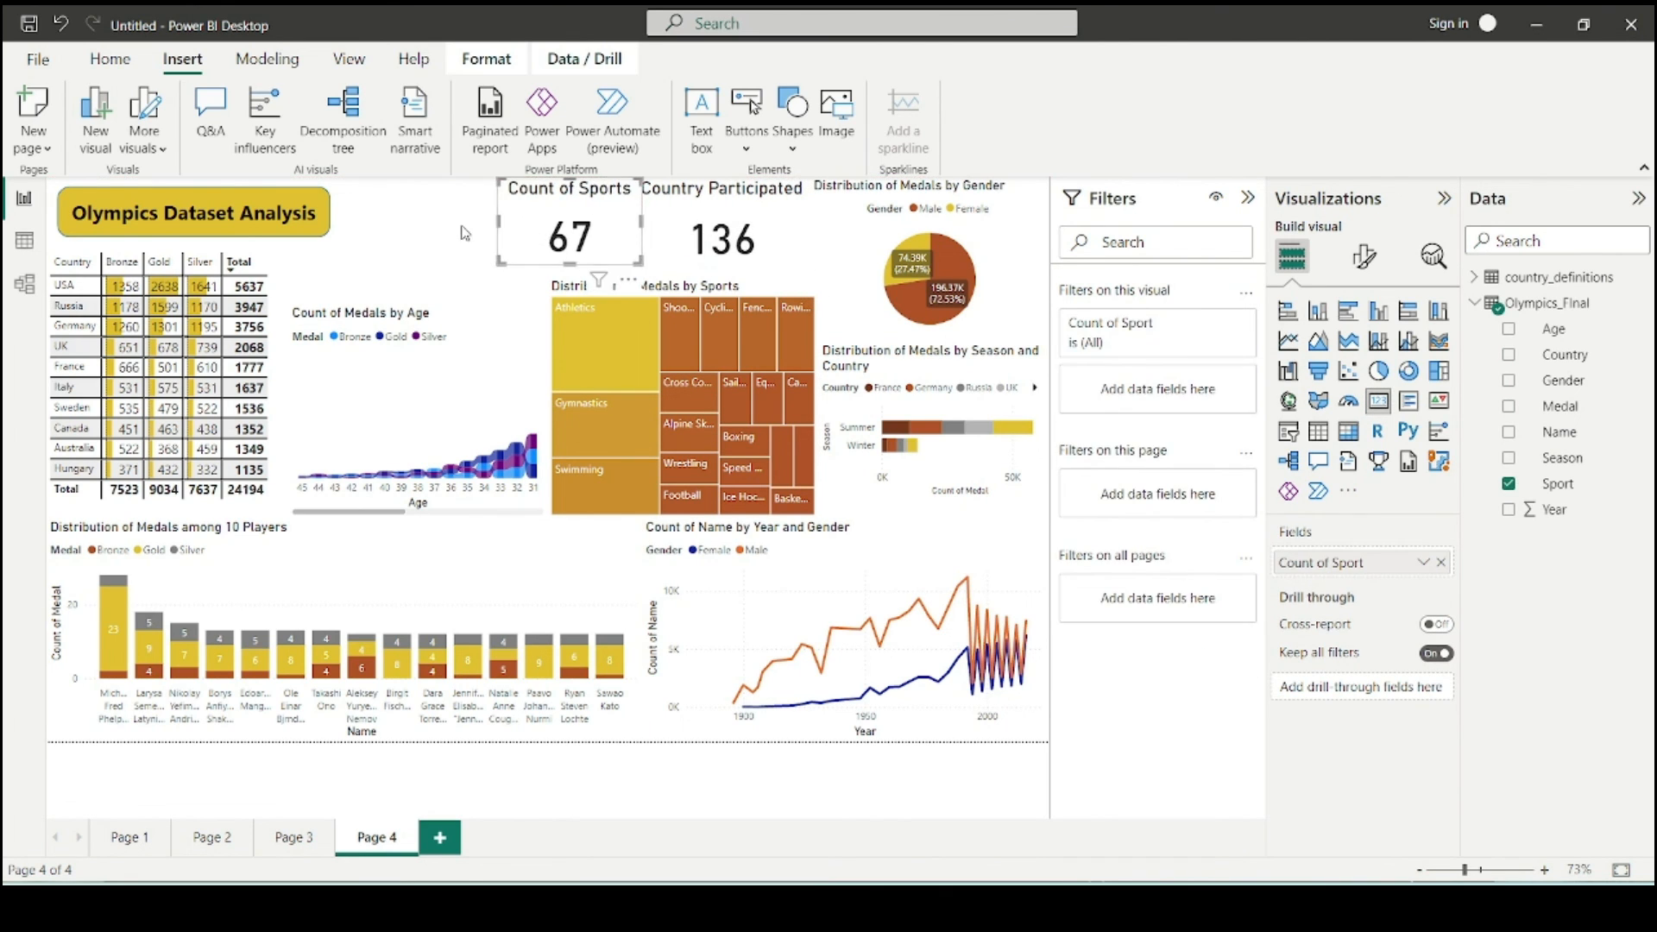
left_click(462, 230)
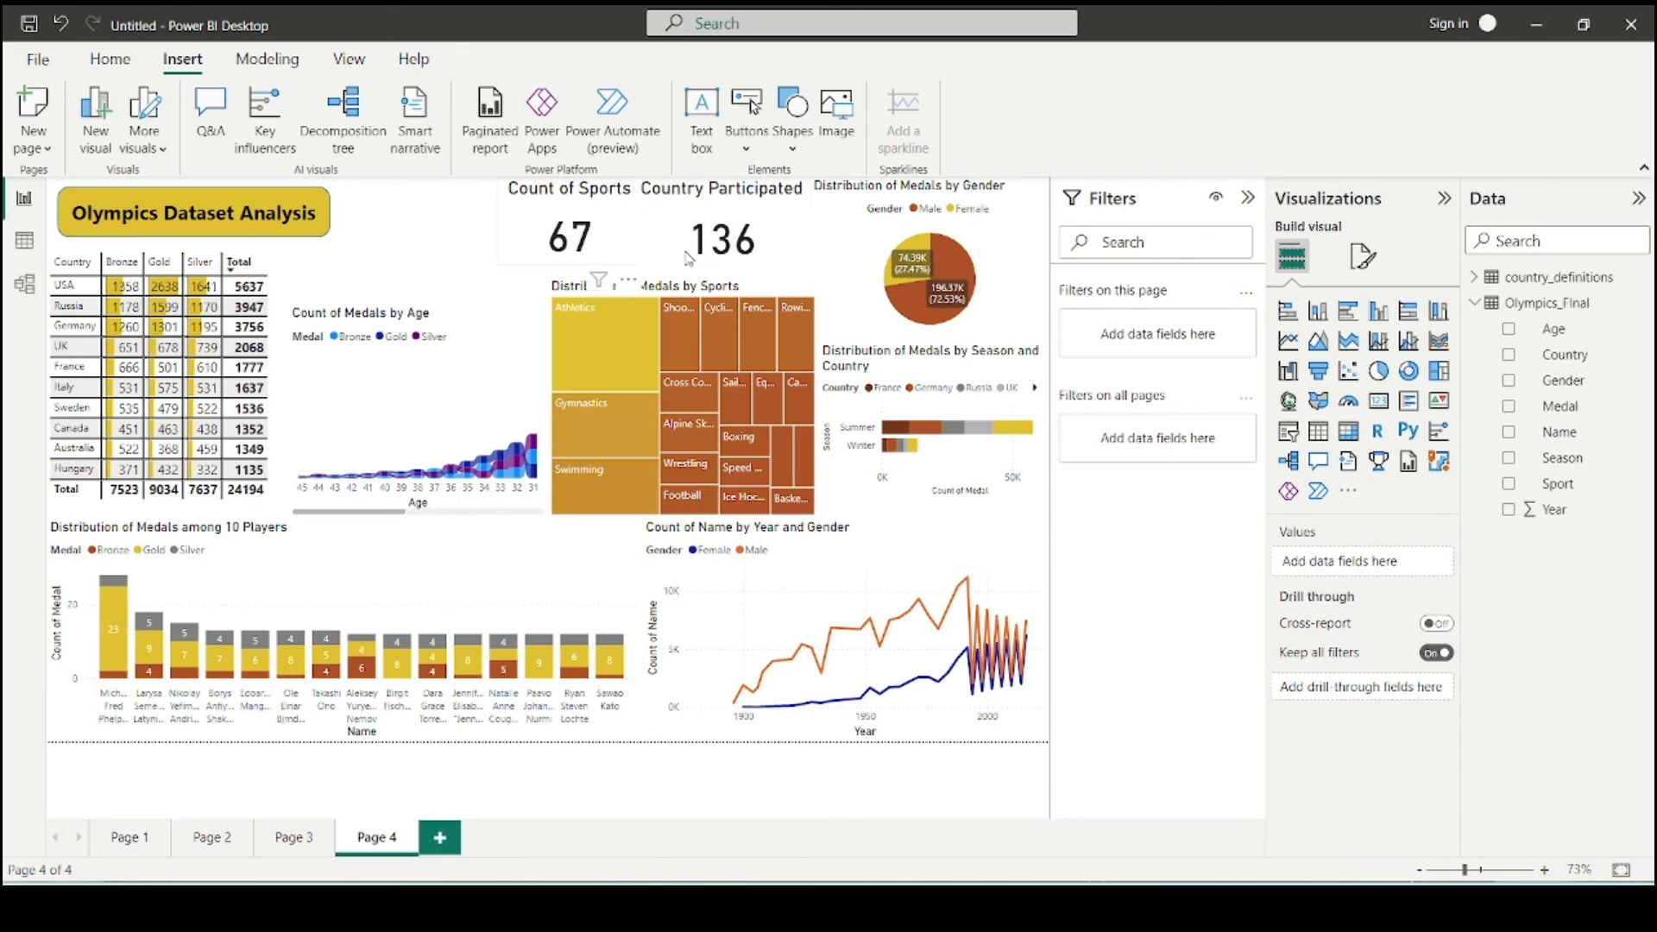
- Add a card visual using the Medal field from Olympics_Final, summarized as Count
left_click(1377, 406)
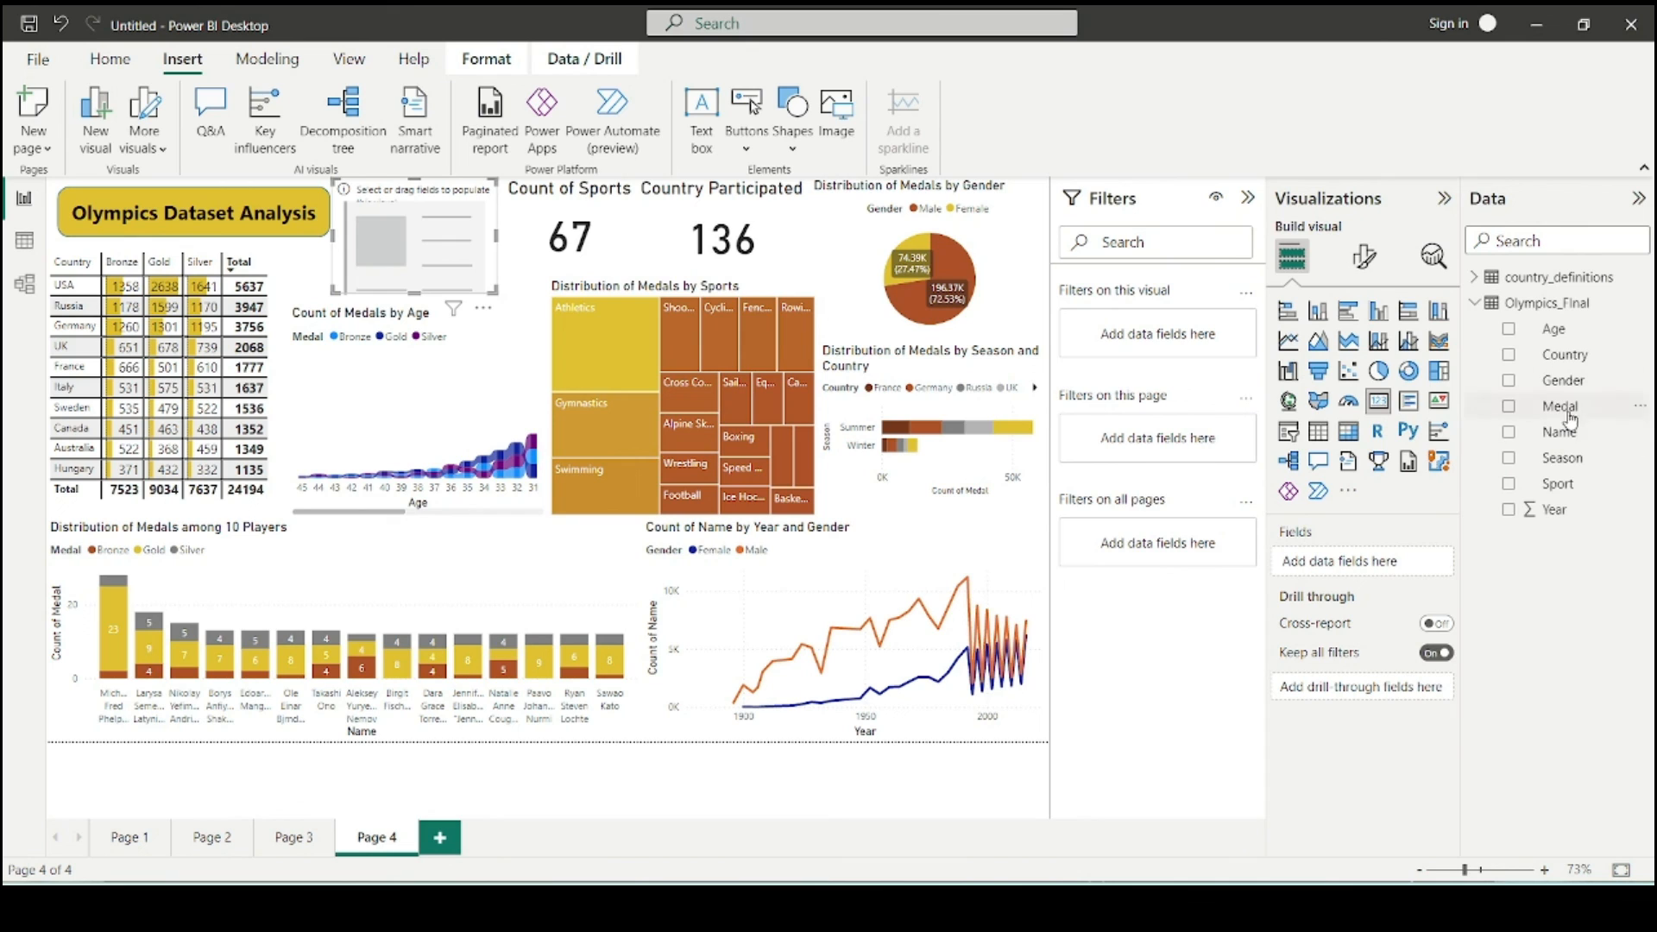
left_click_drag(1571, 420, 1372, 565)
left_click(1422, 566)
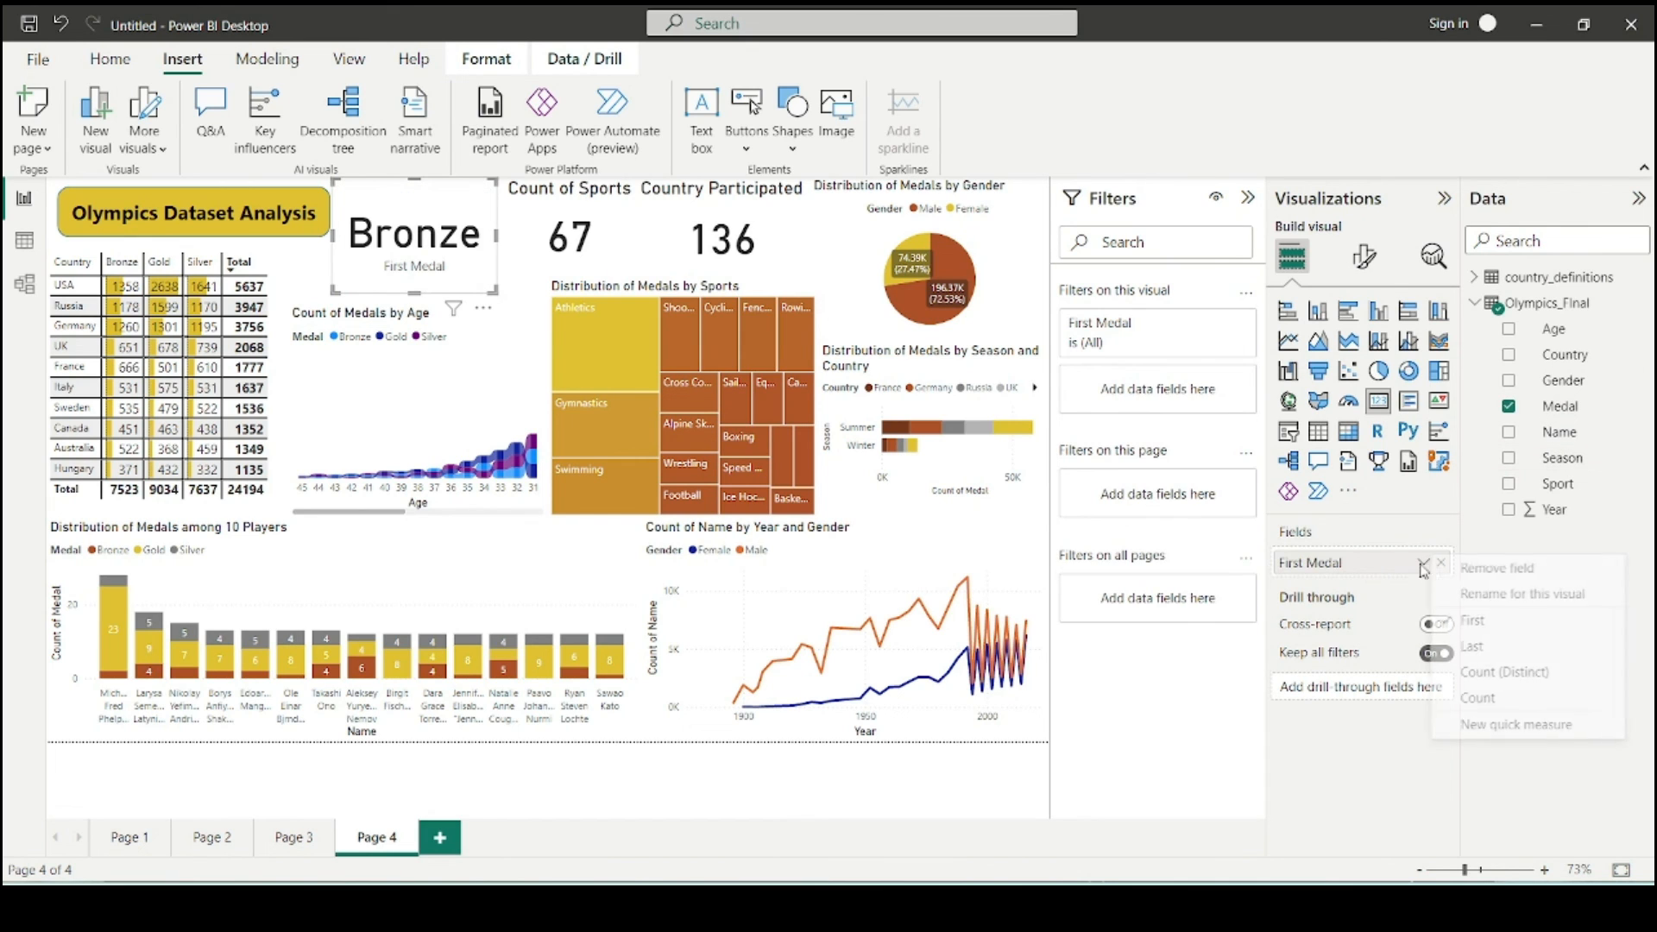
left_click(1477, 698)
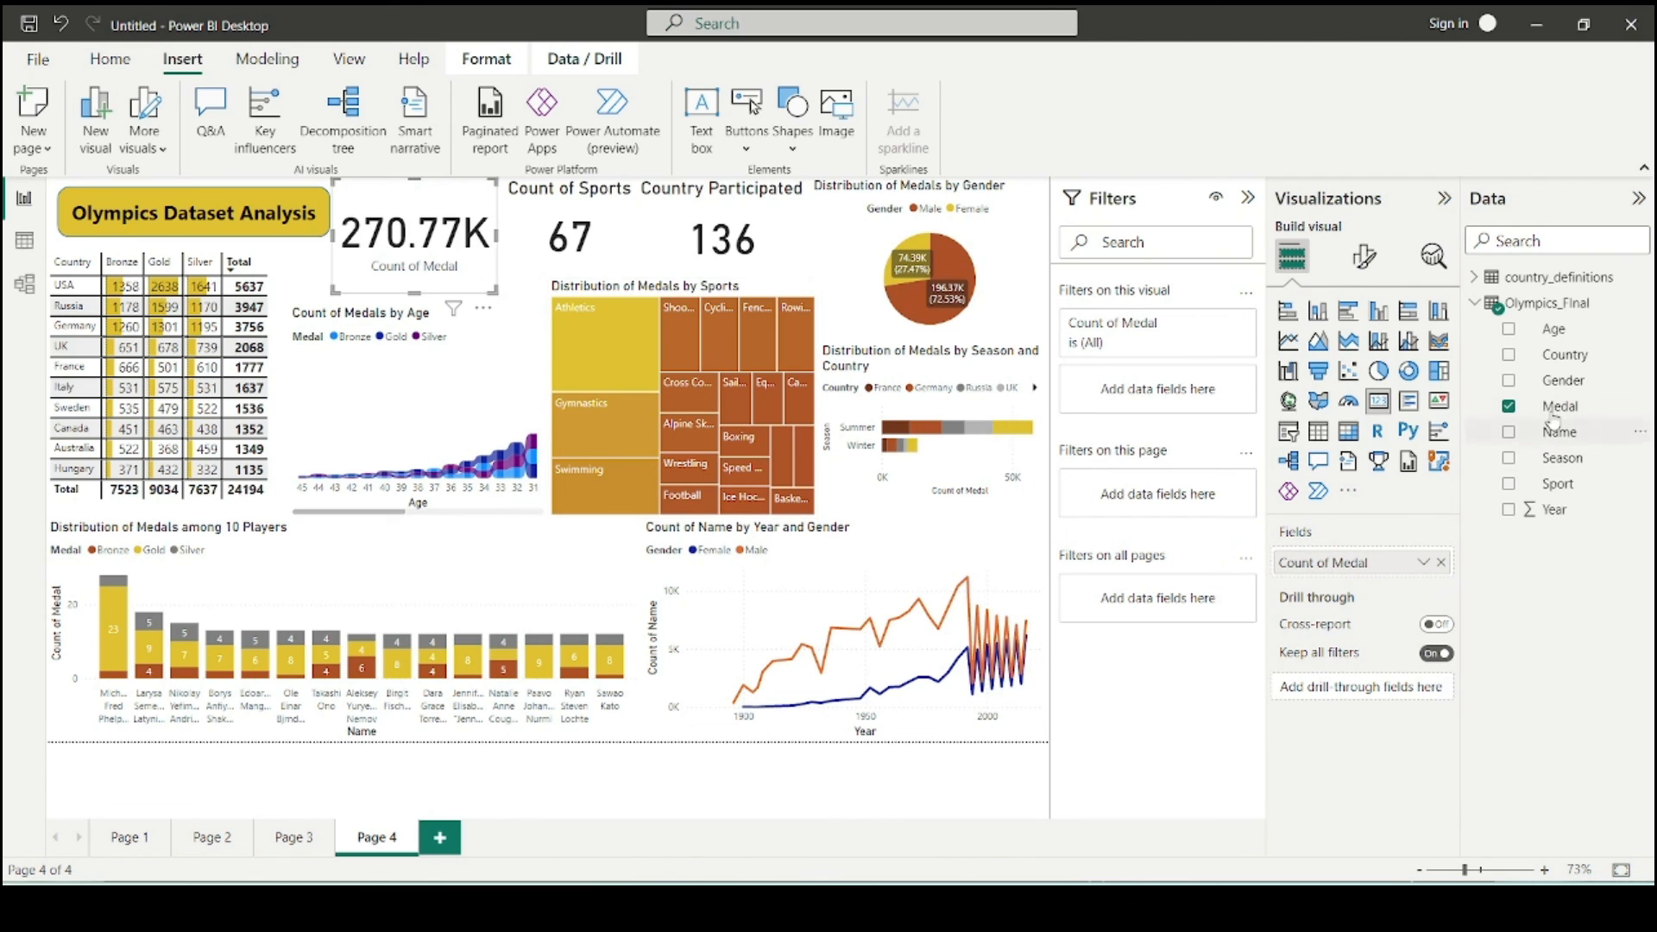
- Filter the Count of Medal card by Medal to exclude the NA and (Blank) values
left_click_drag(1566, 409, 1158, 390)
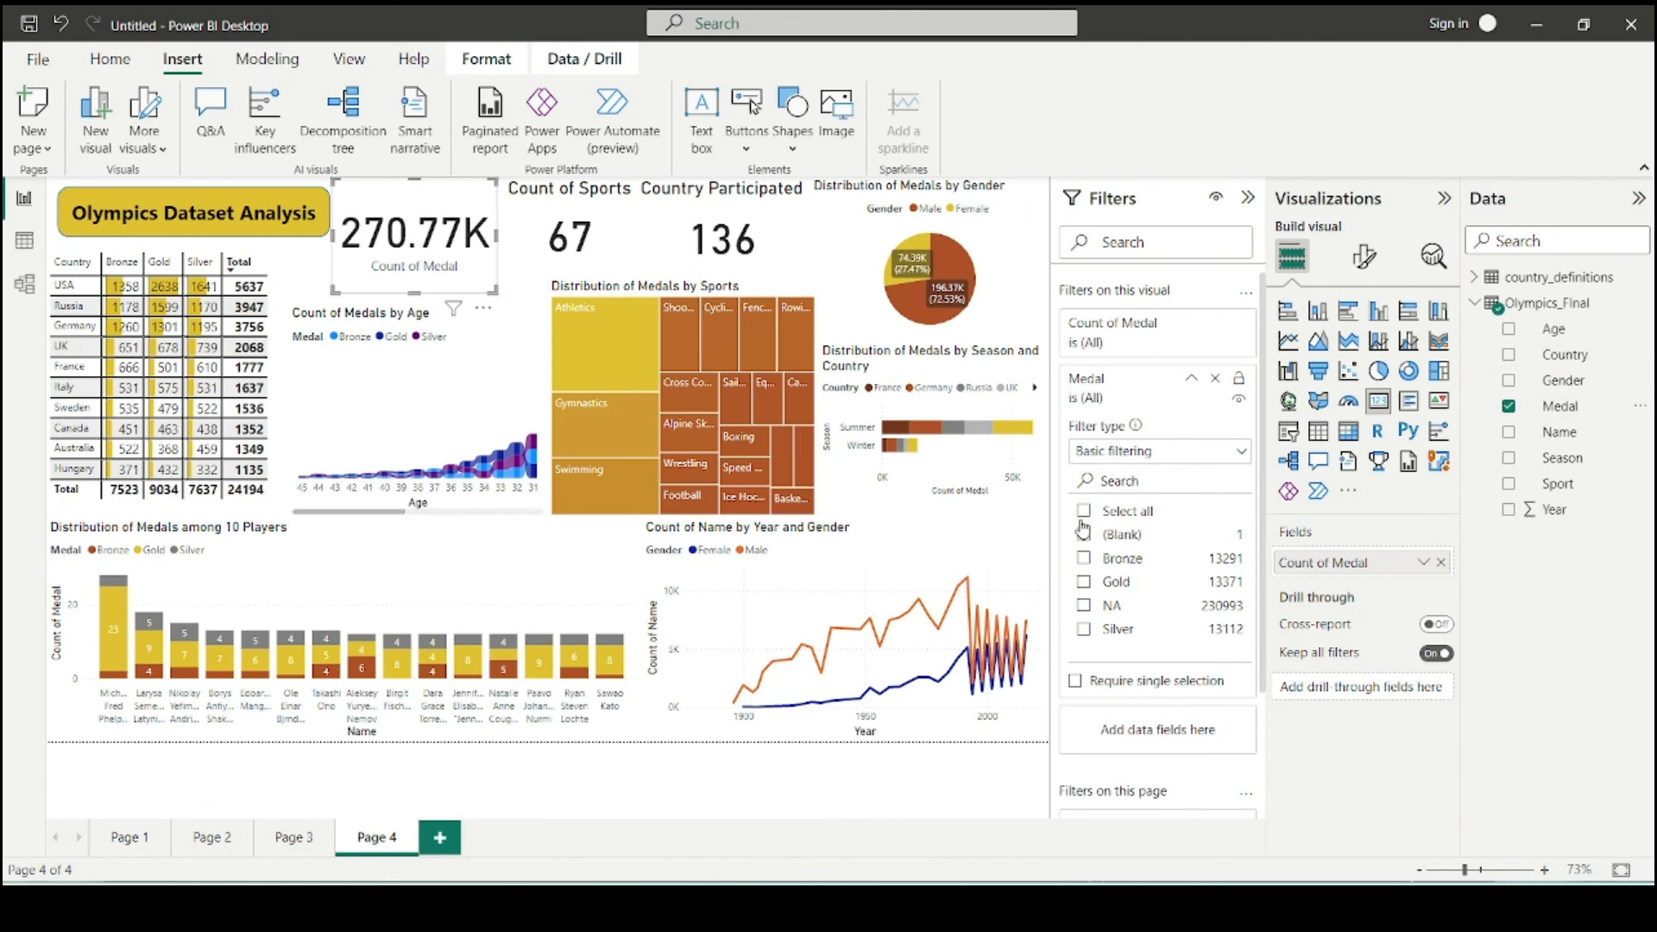
left_click(1084, 605)
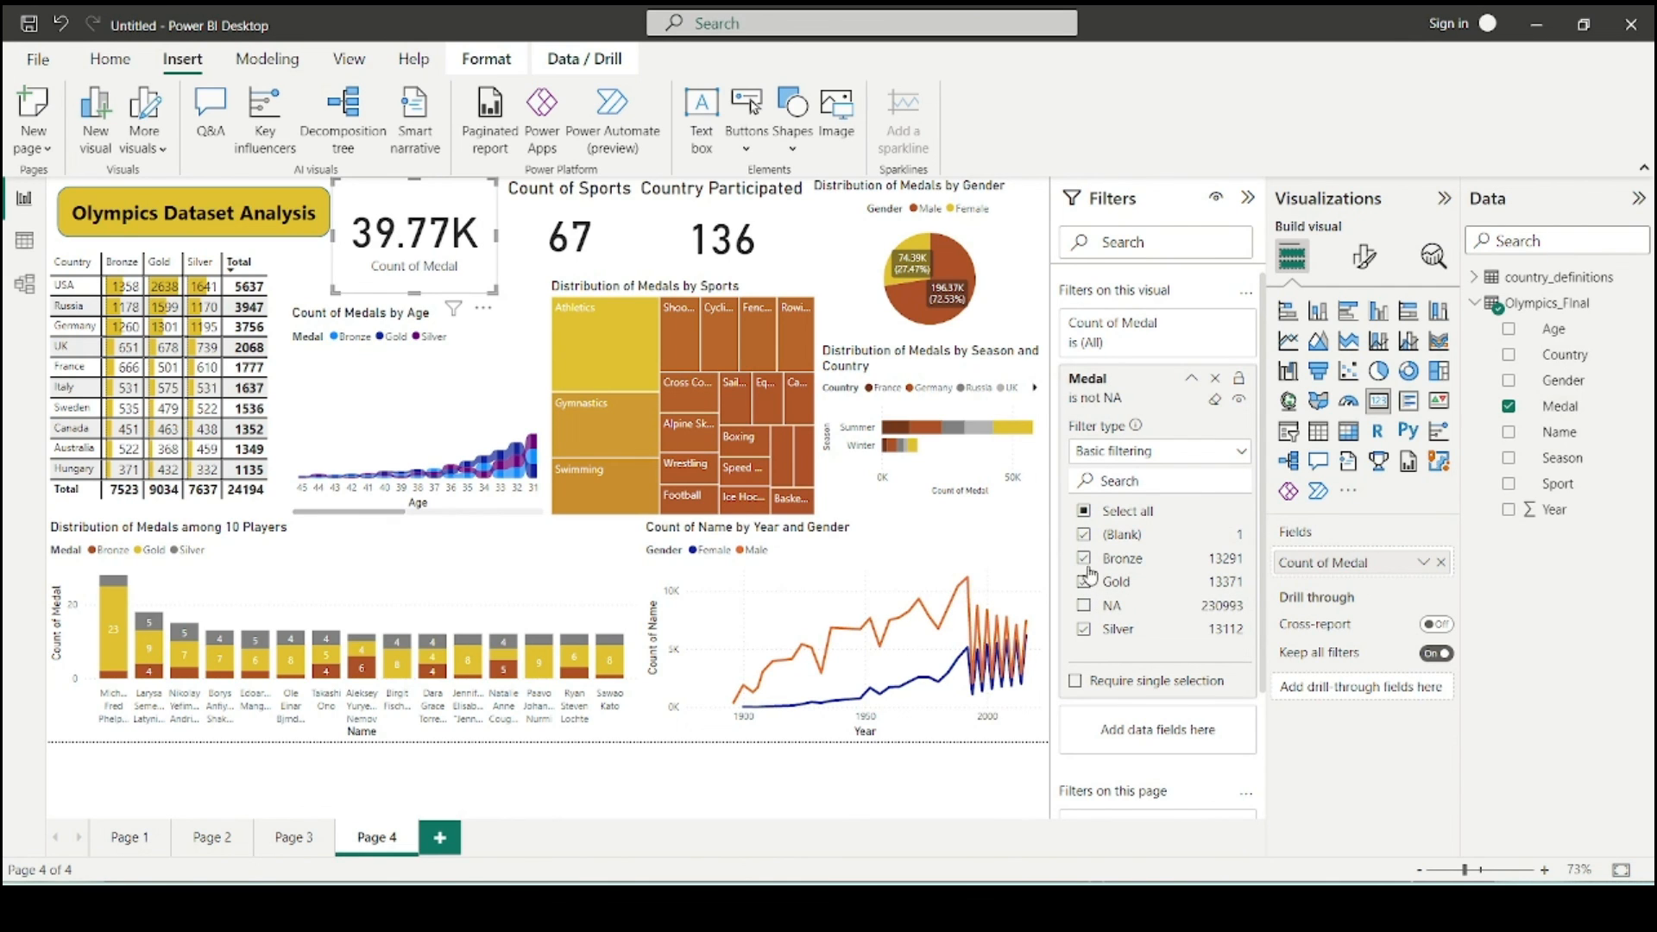
left_click(1084, 536)
- Nudge the Count of Medal card away from the title banner and give it the title "Count of Medals"
left_click_drag(449, 253, 462, 253)
left_click(1363, 255)
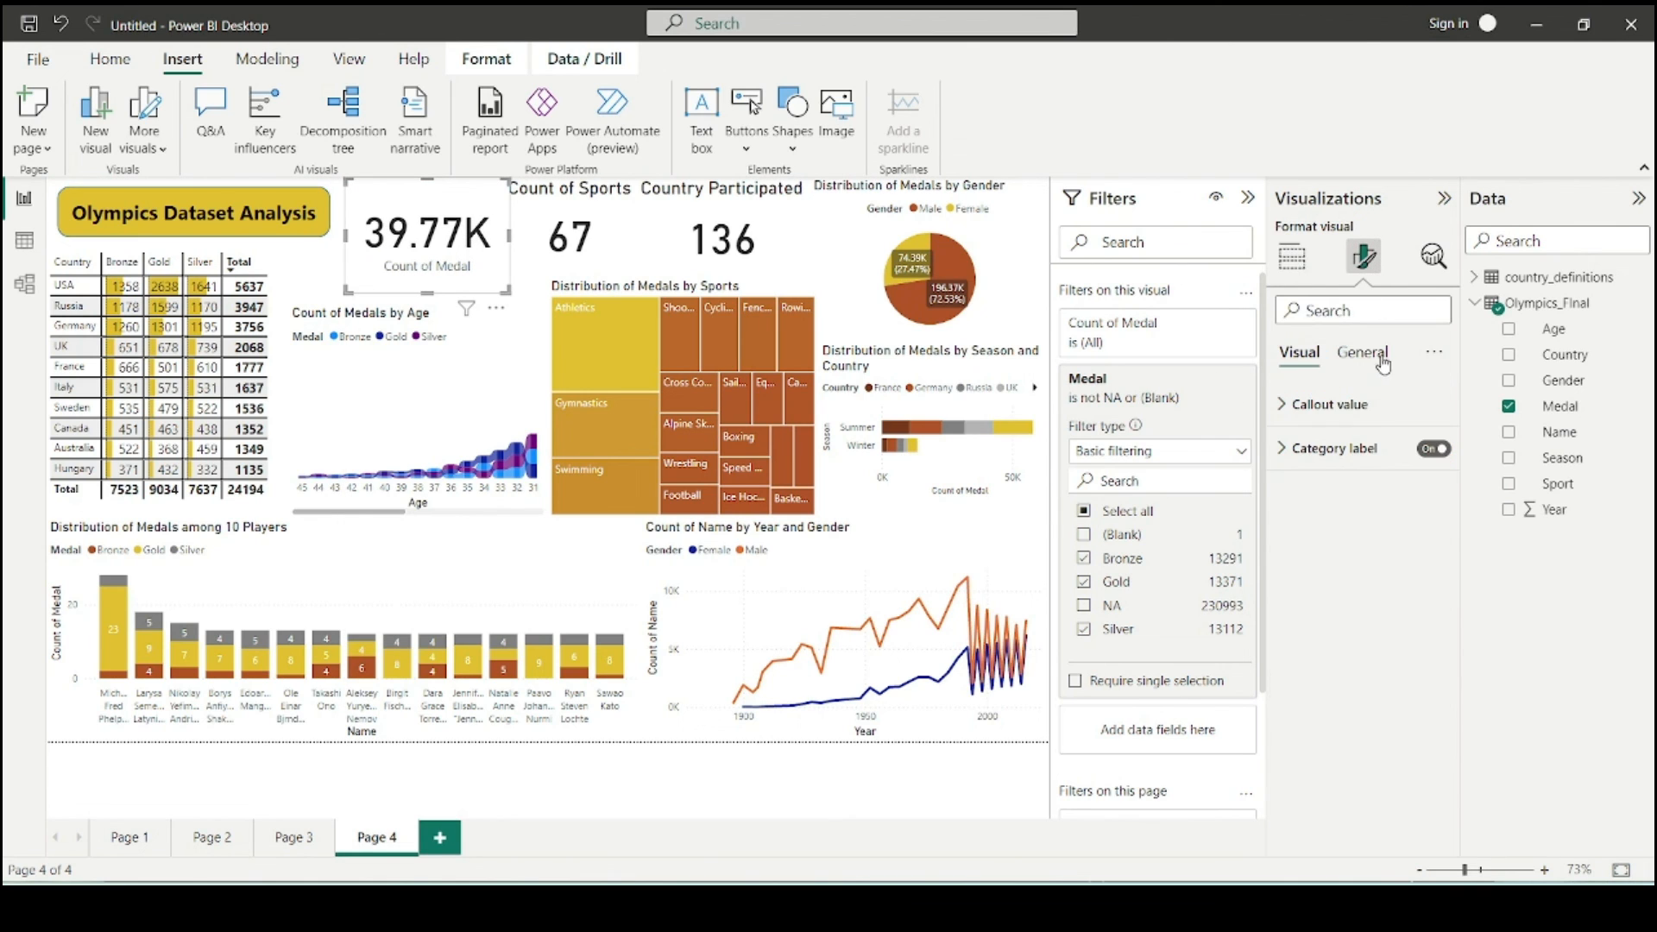
left_click(1360, 352)
left_click(1360, 447)
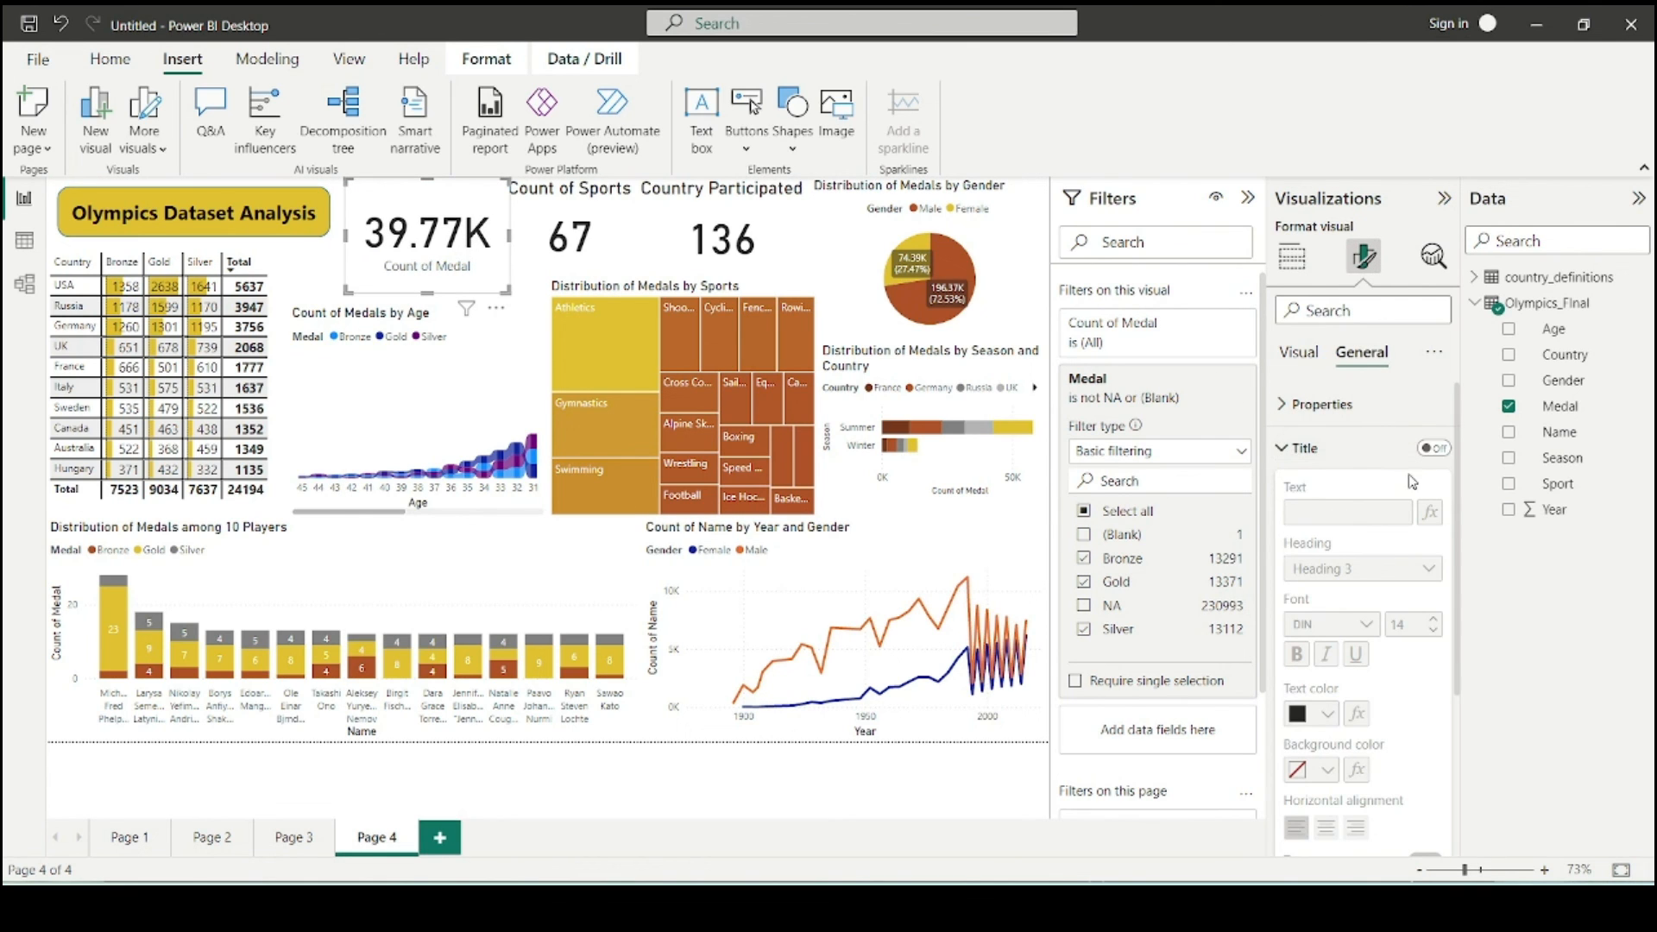
left_click(1433, 447)
left_click(1358, 512)
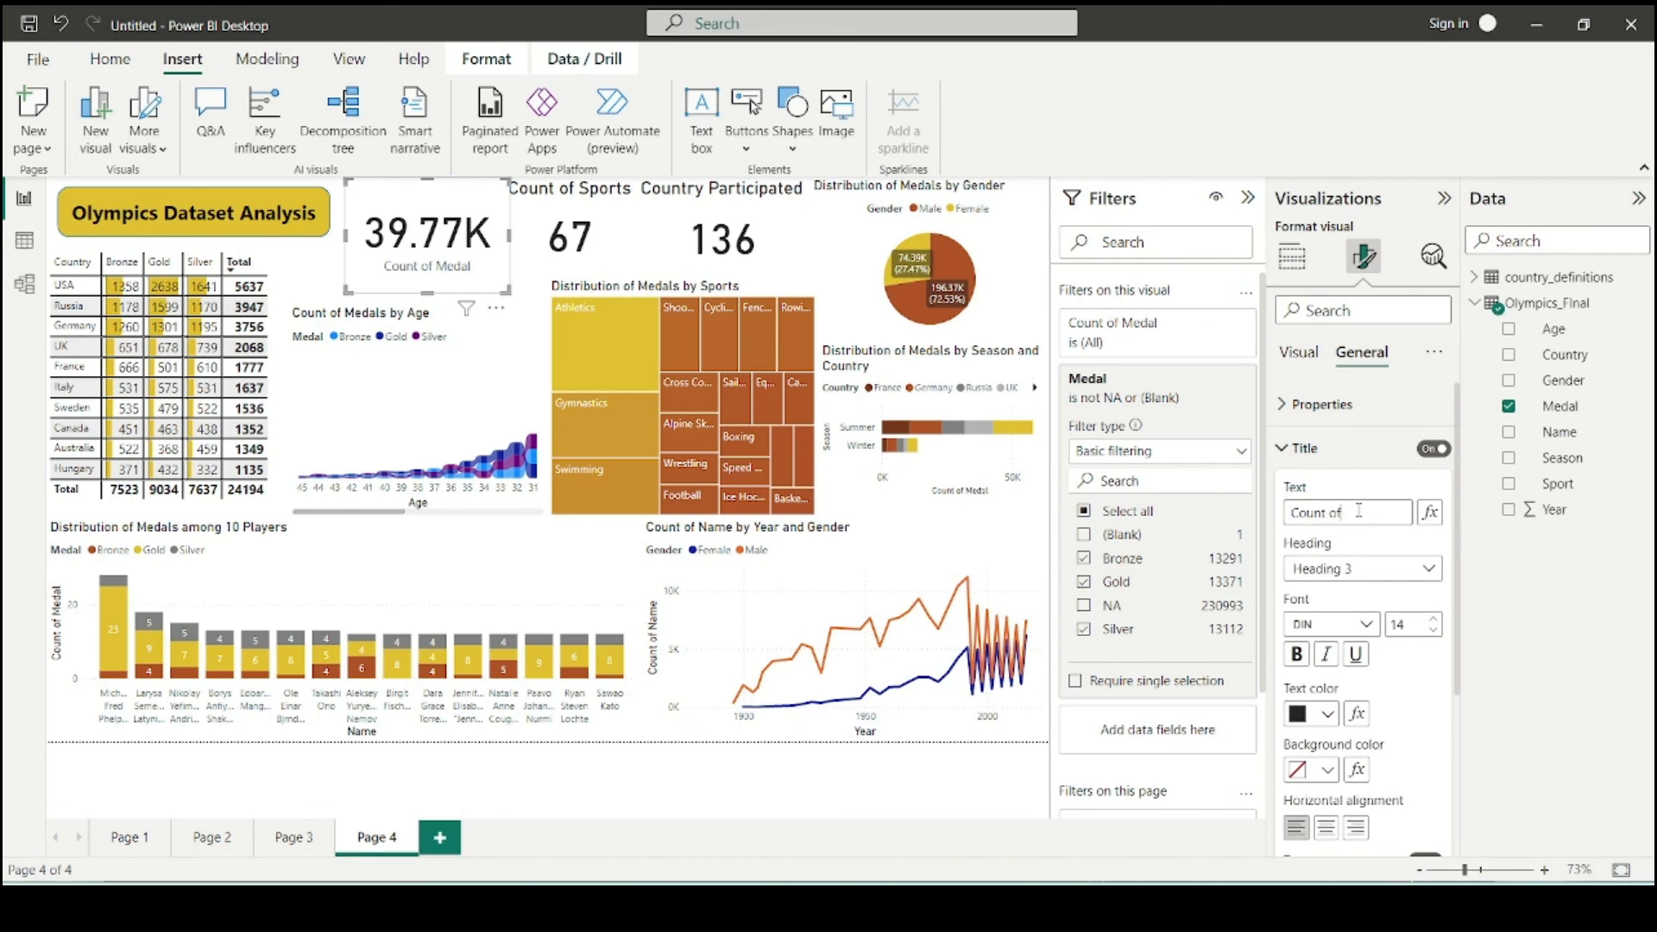
key("Return")
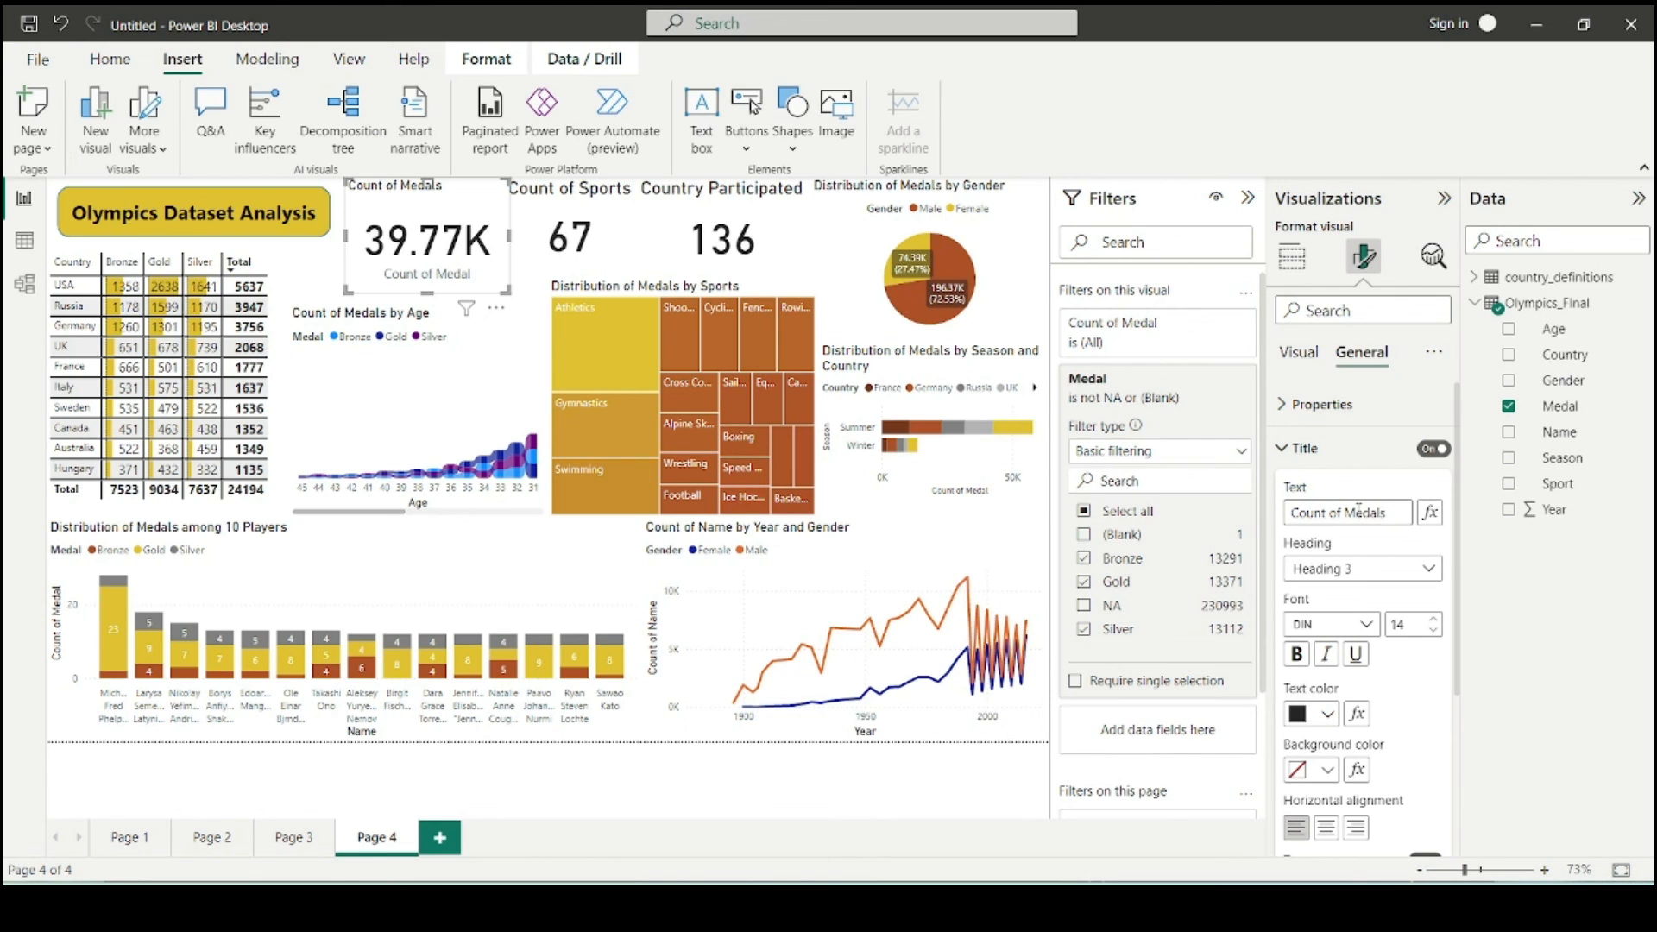
- Turn off the category label on the Count of Medals card
left_click(1299, 449)
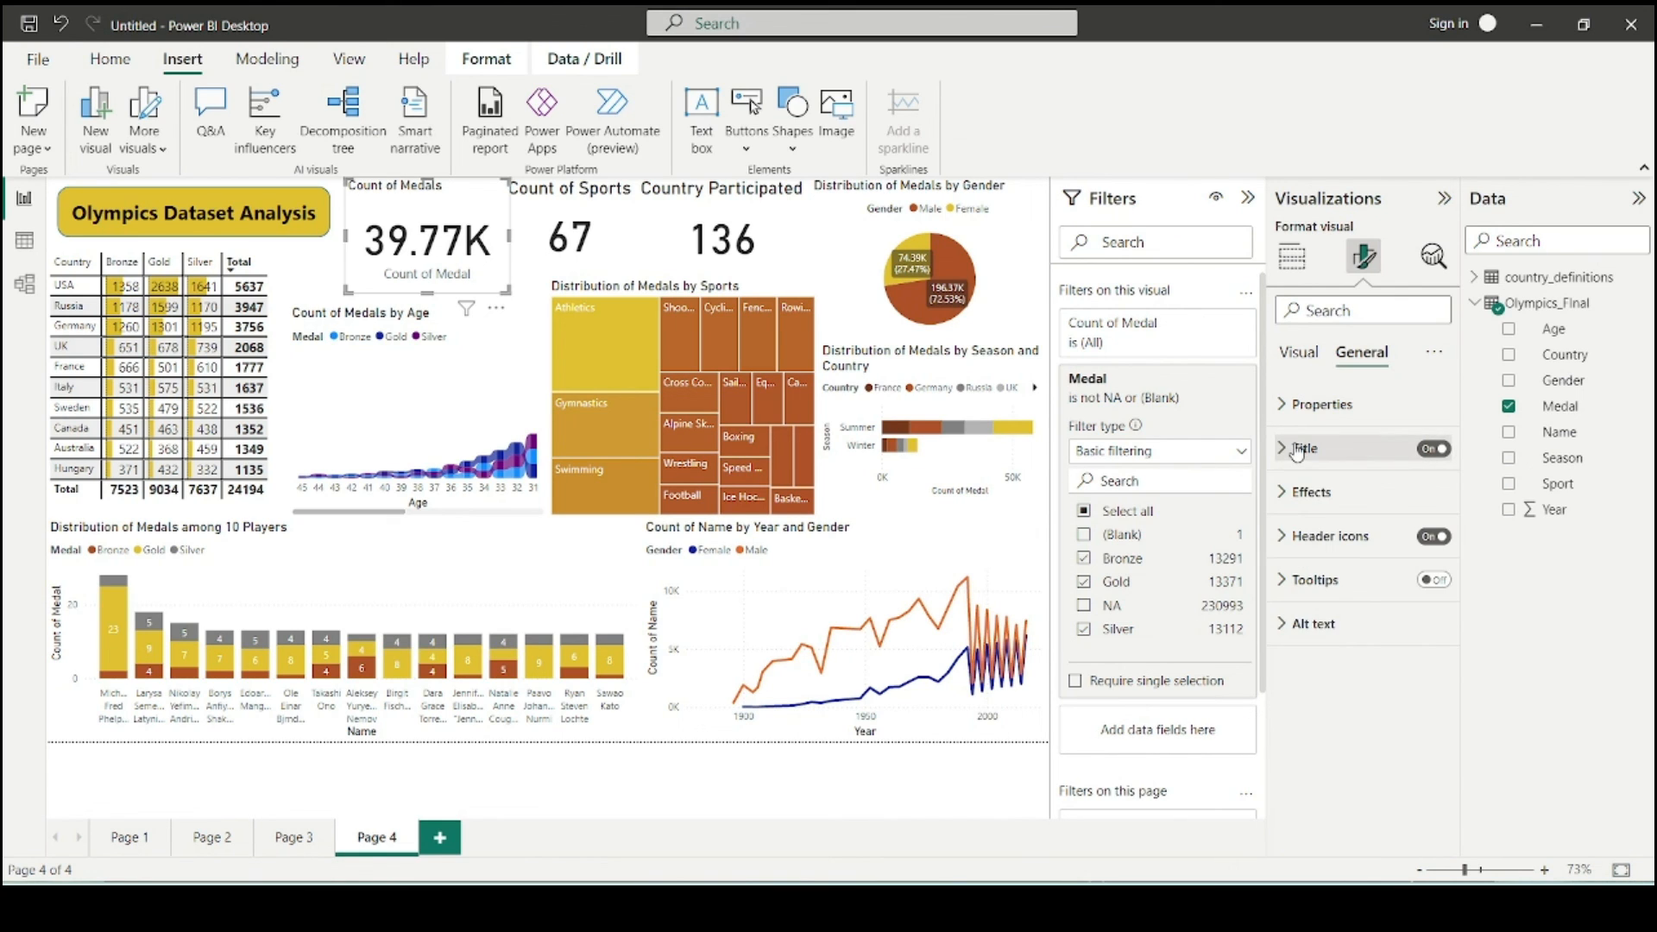
left_click(1292, 405)
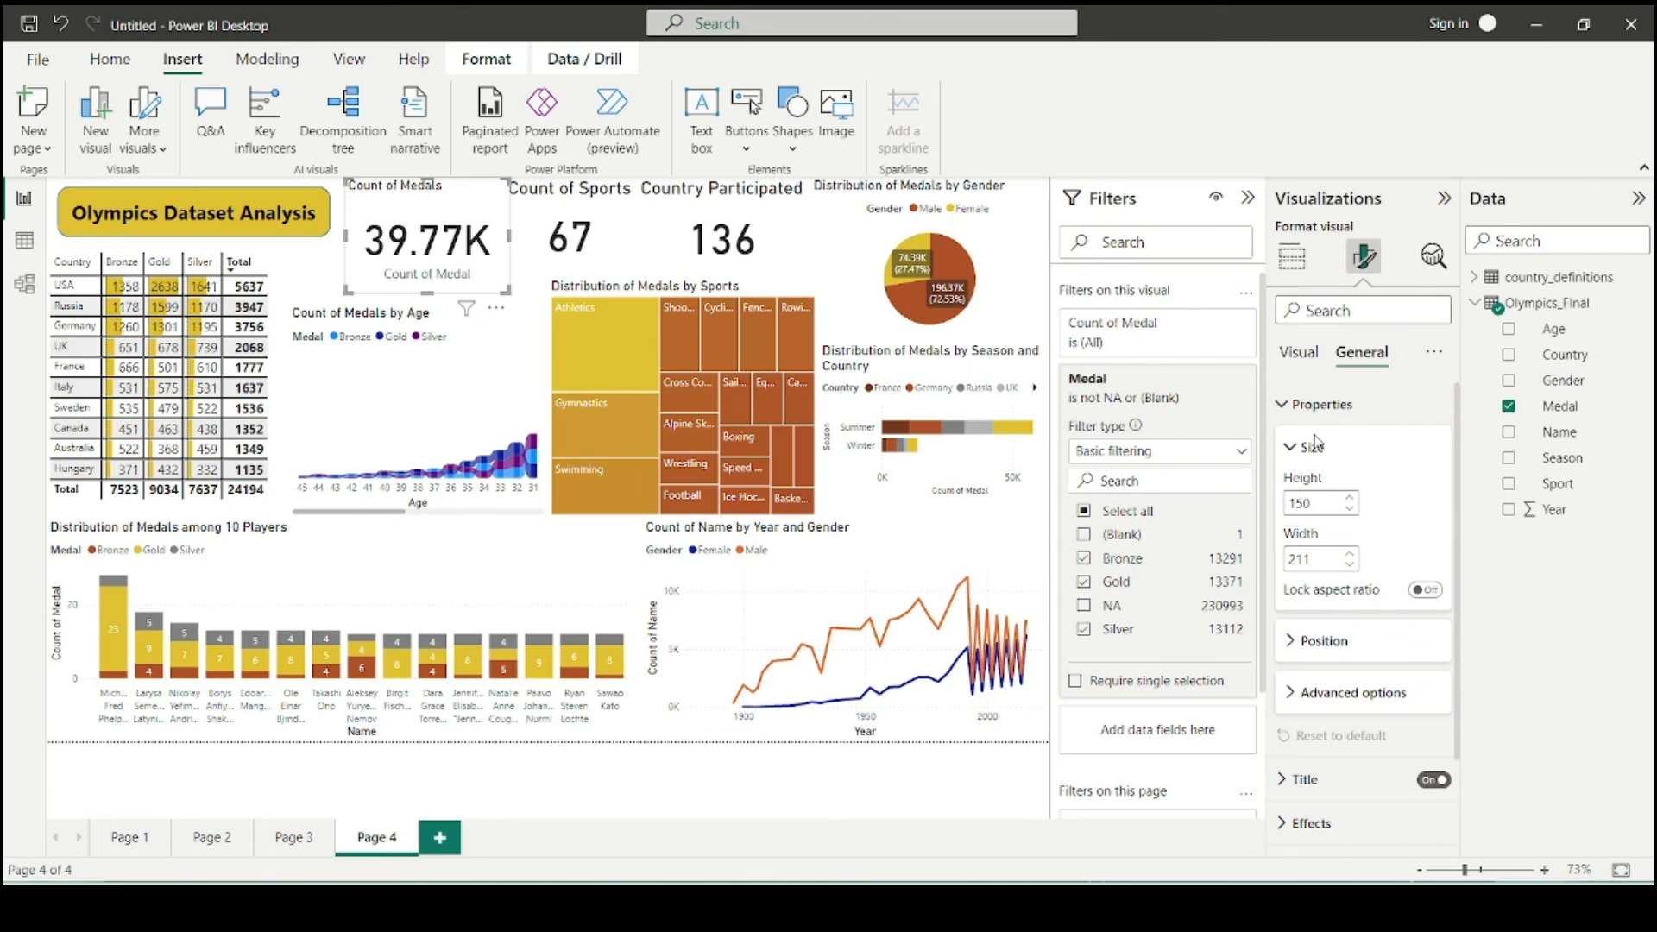
left_click(1298, 352)
left_click(1433, 449)
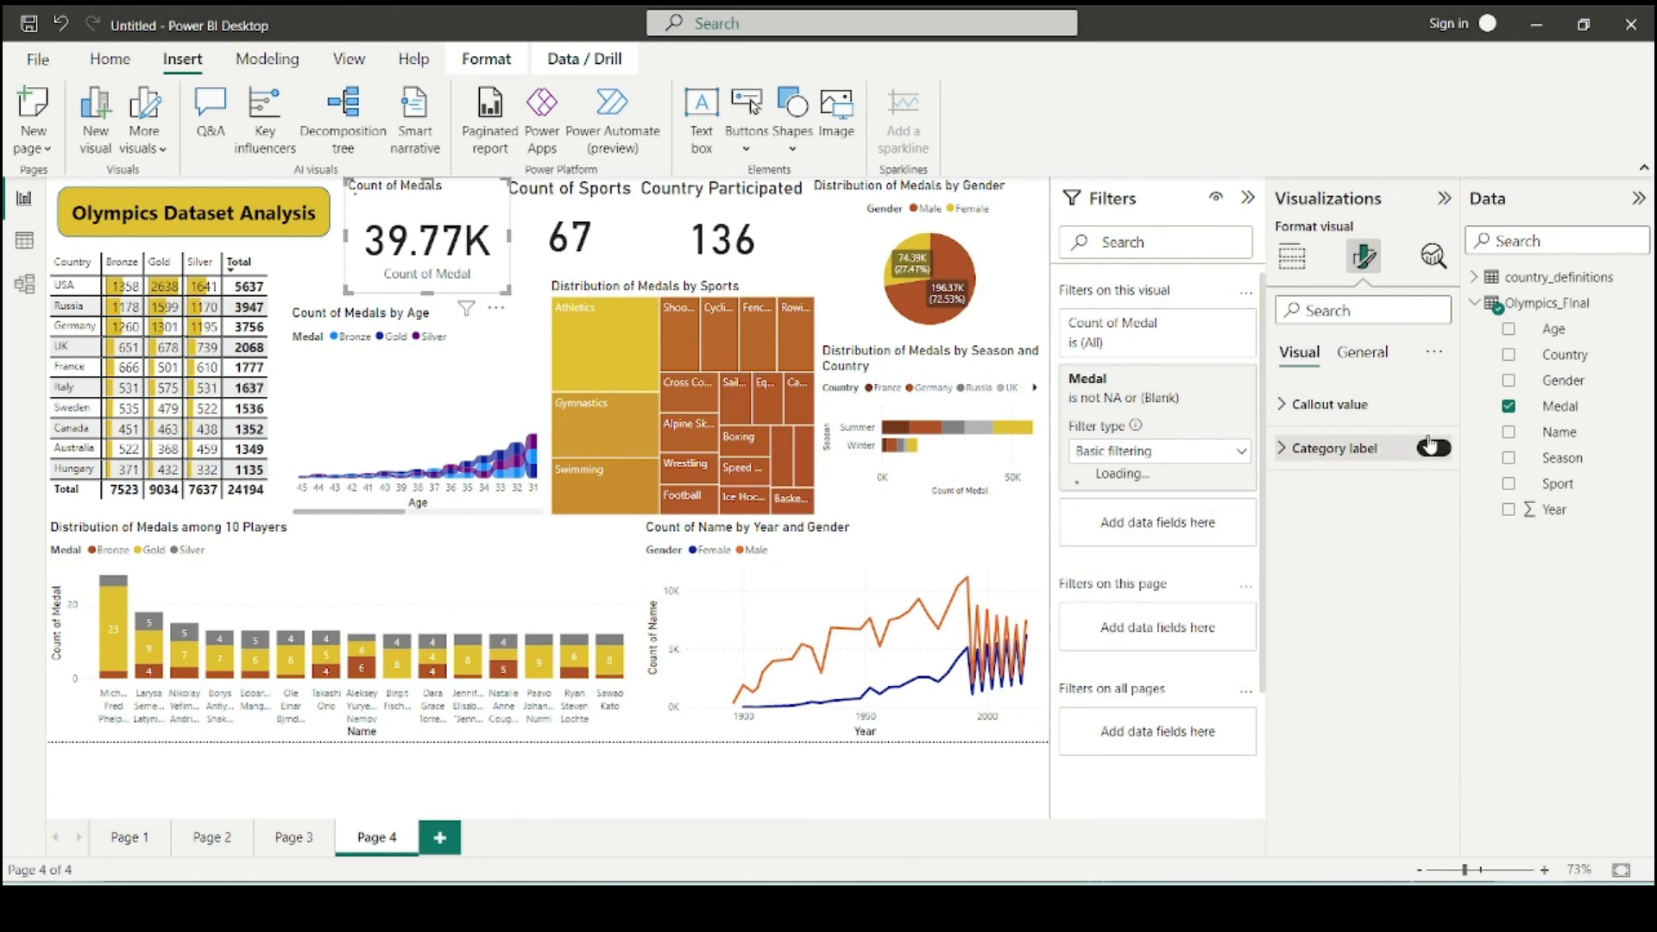
- Set the Count of Medals card's title font size to 19 and centre the title horizontally
left_click(1361, 352)
scroll(1295, 565, "down", 3)
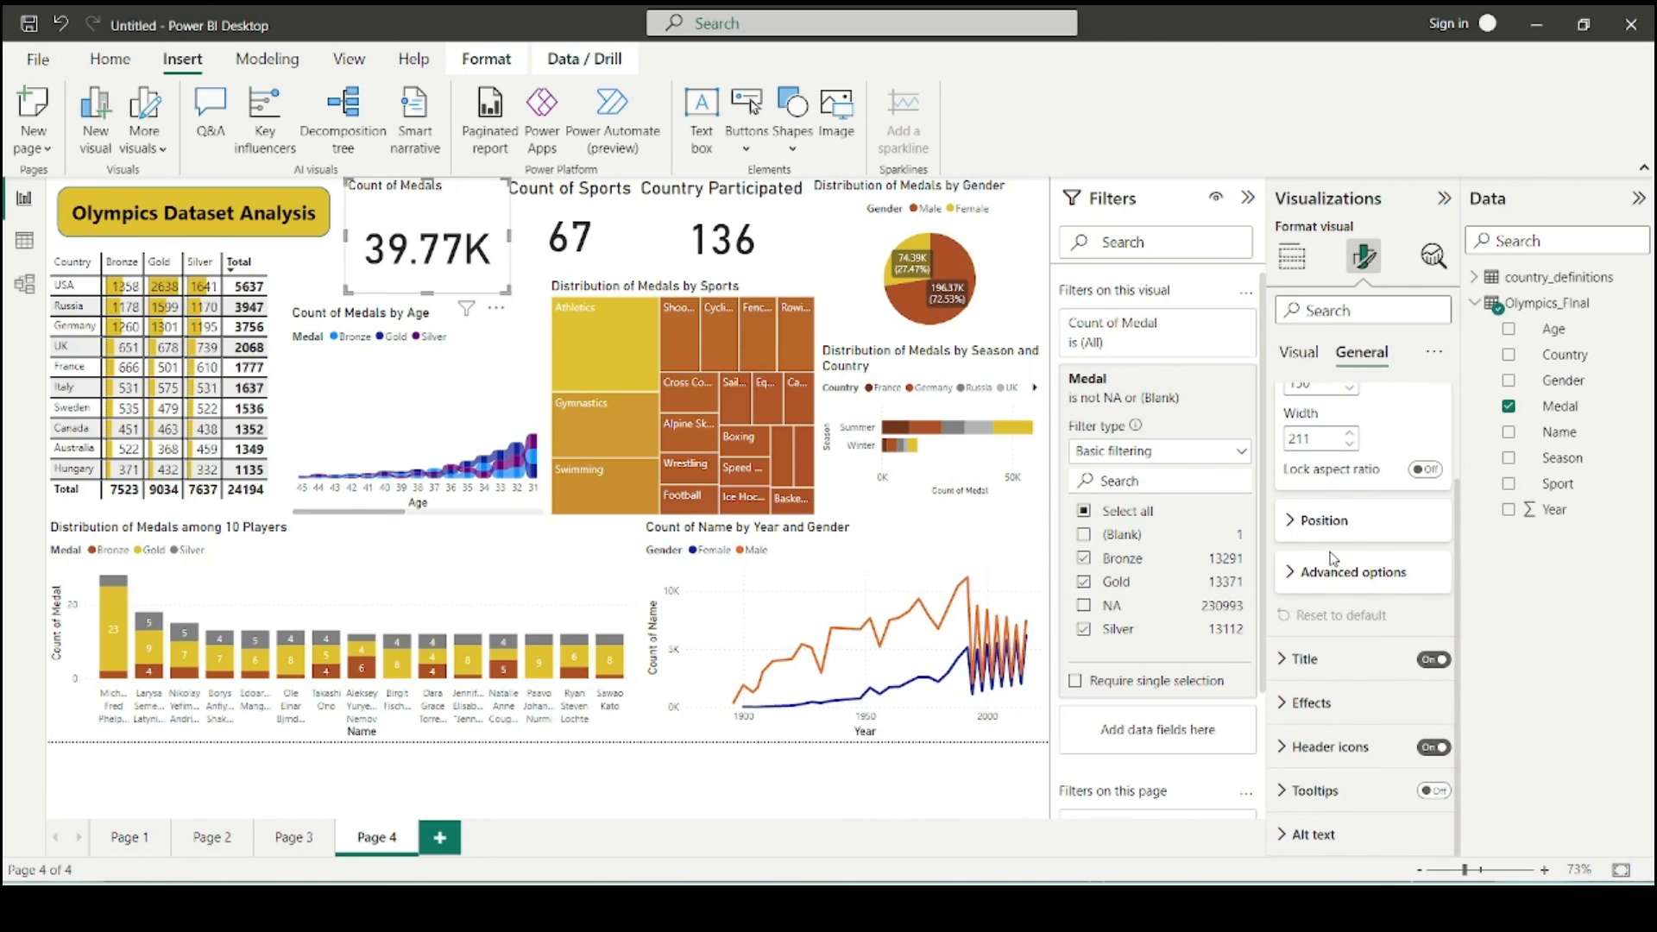
scroll(1336, 561, "up", 3)
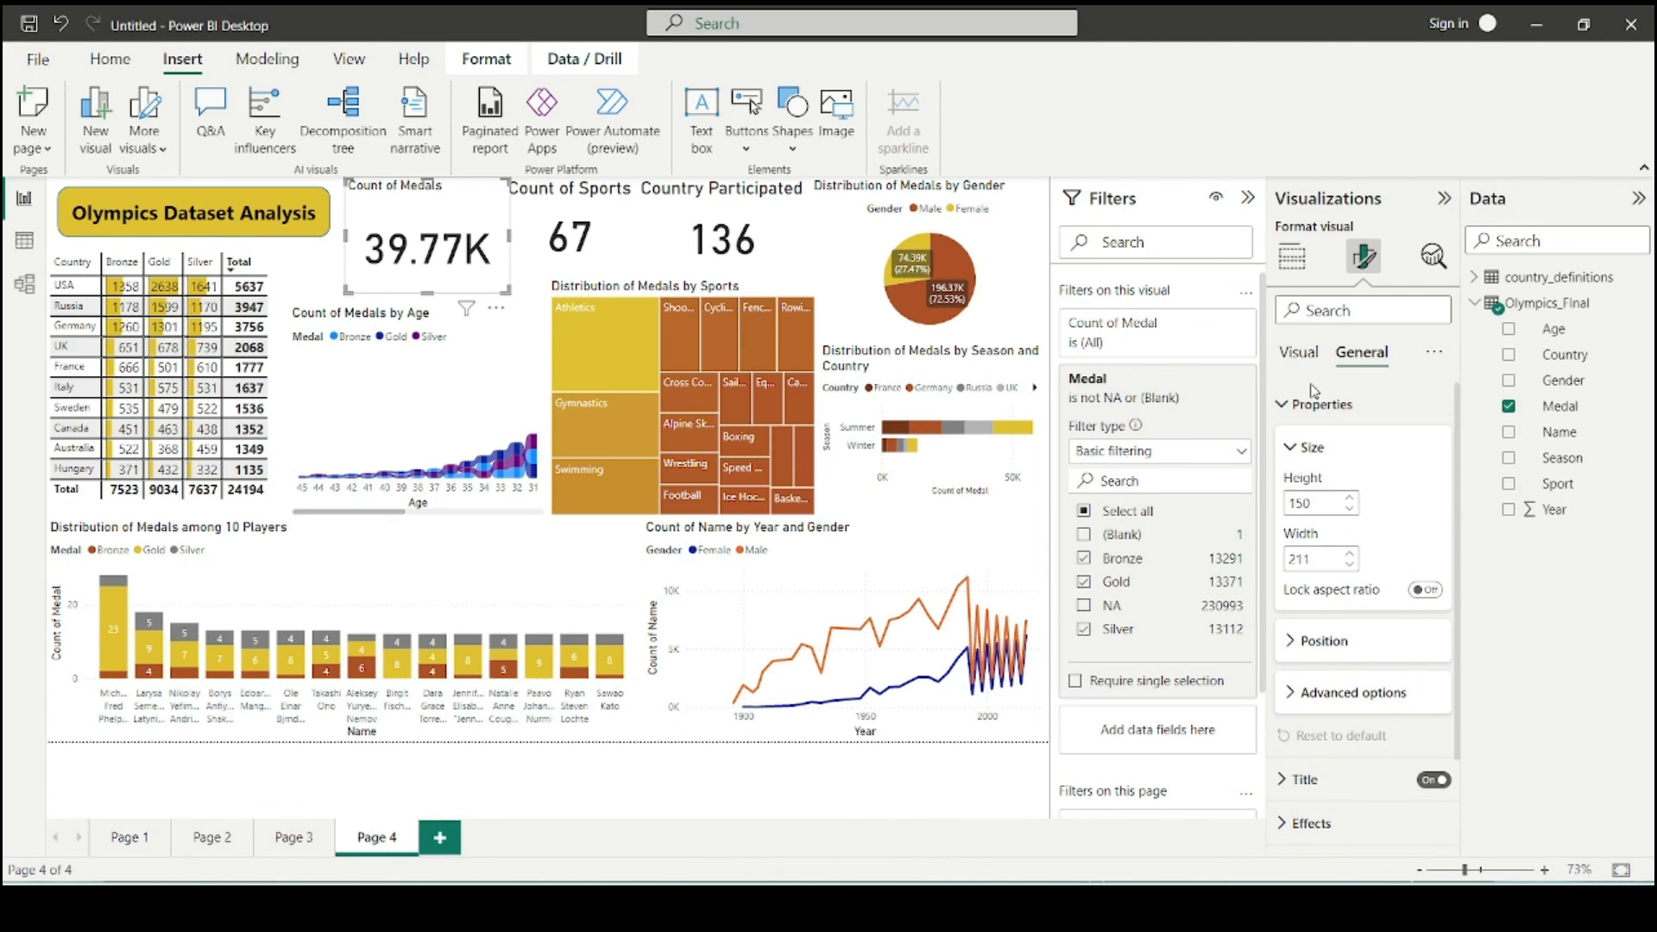
left_click(1323, 416)
left_click(1299, 443)
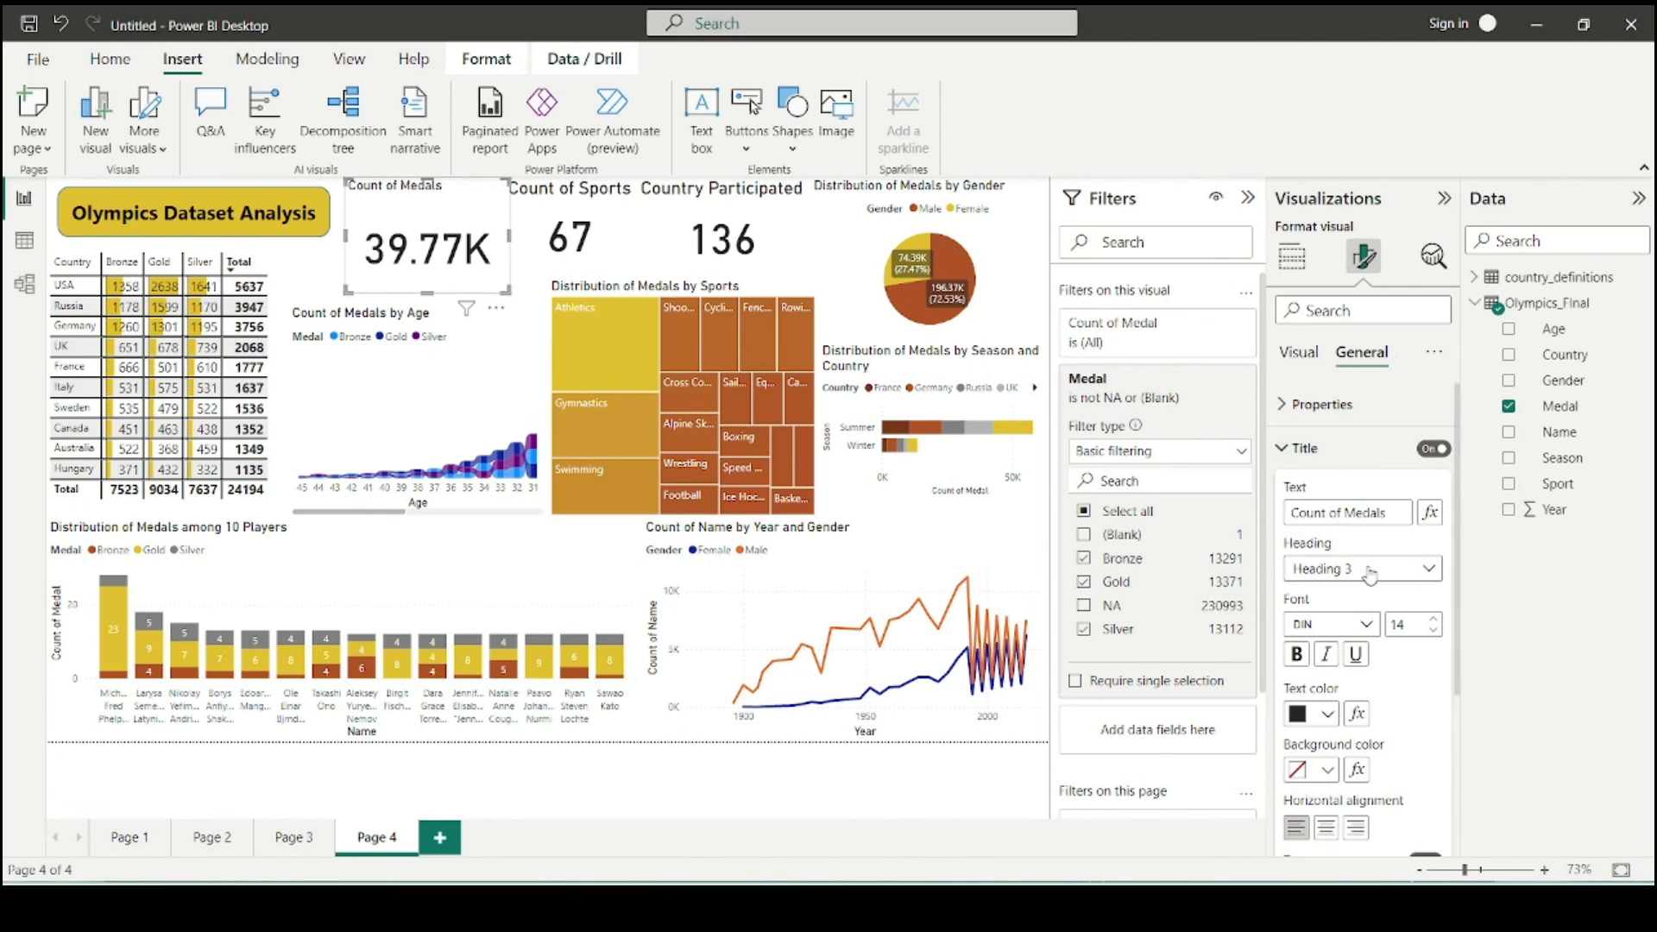
scroll(1448, 504, "down", 1)
left_click(1432, 476)
left_click(1432, 476)
left_click(1433, 476)
left_click(1432, 476)
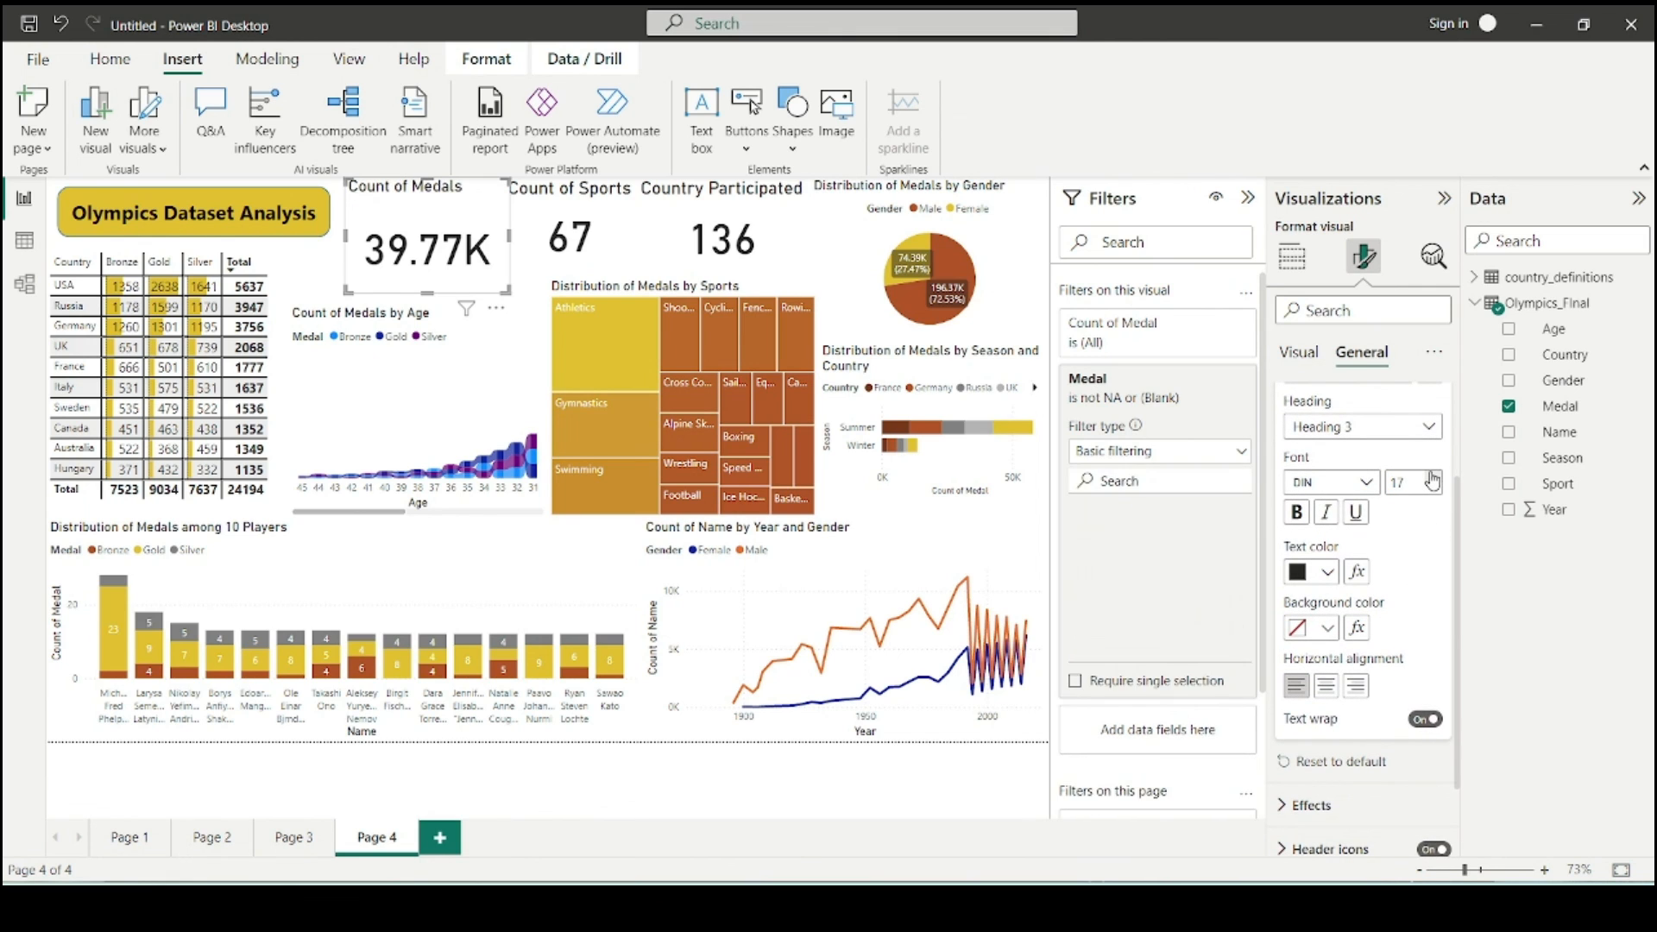
left_click(1433, 476)
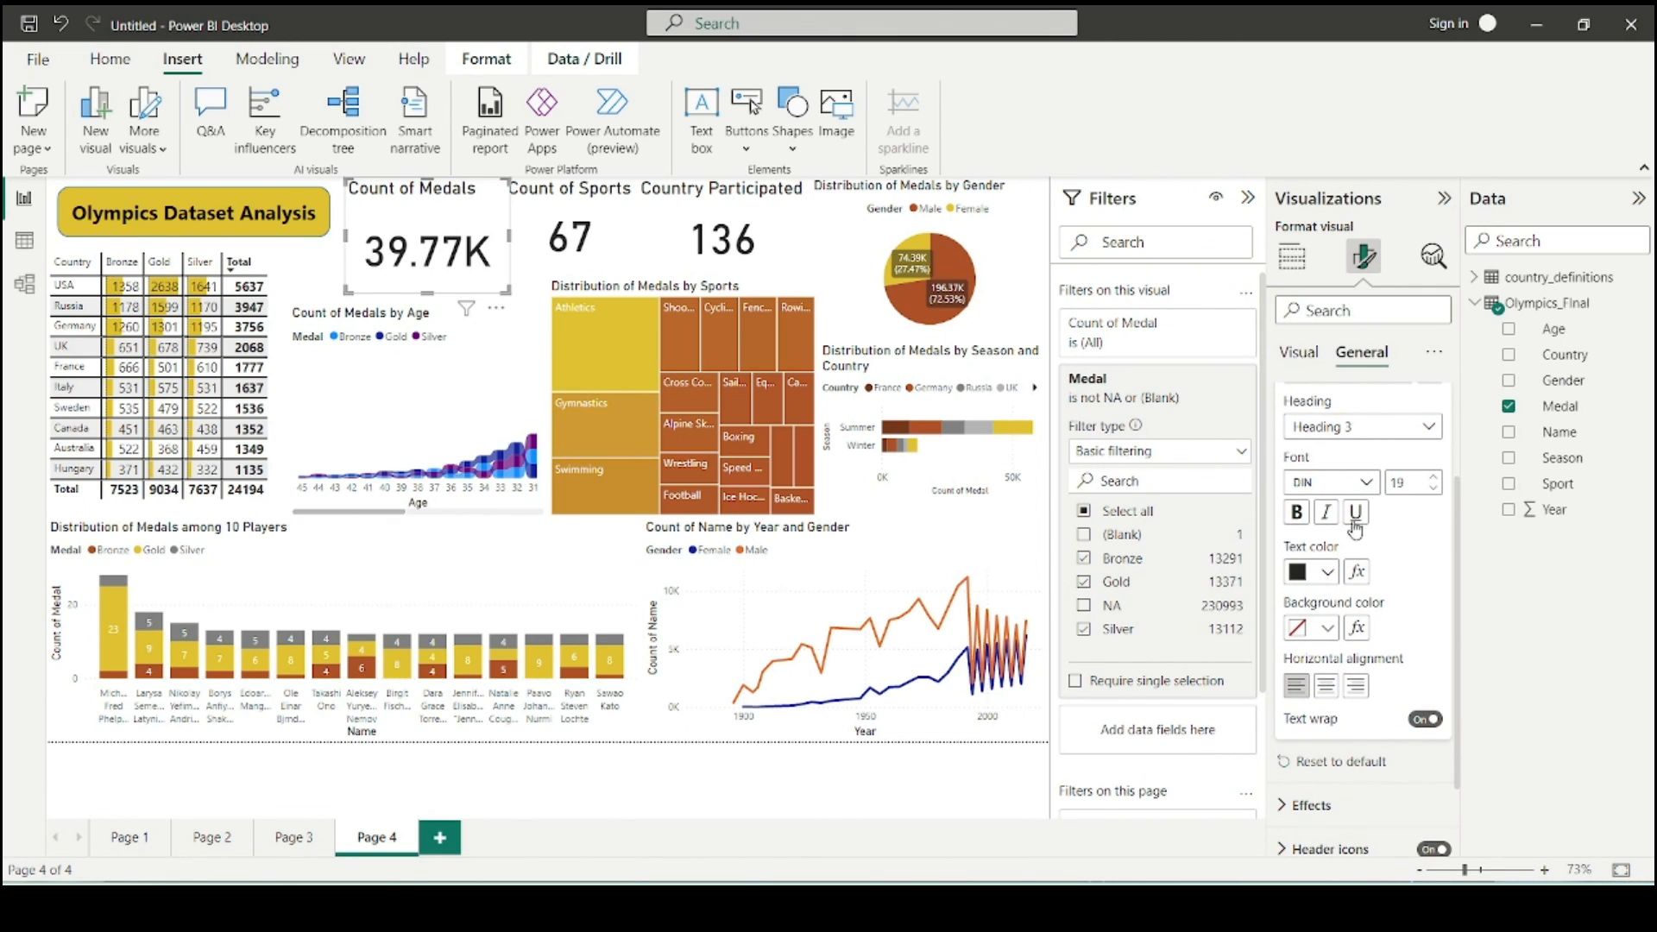
left_click(1320, 685)
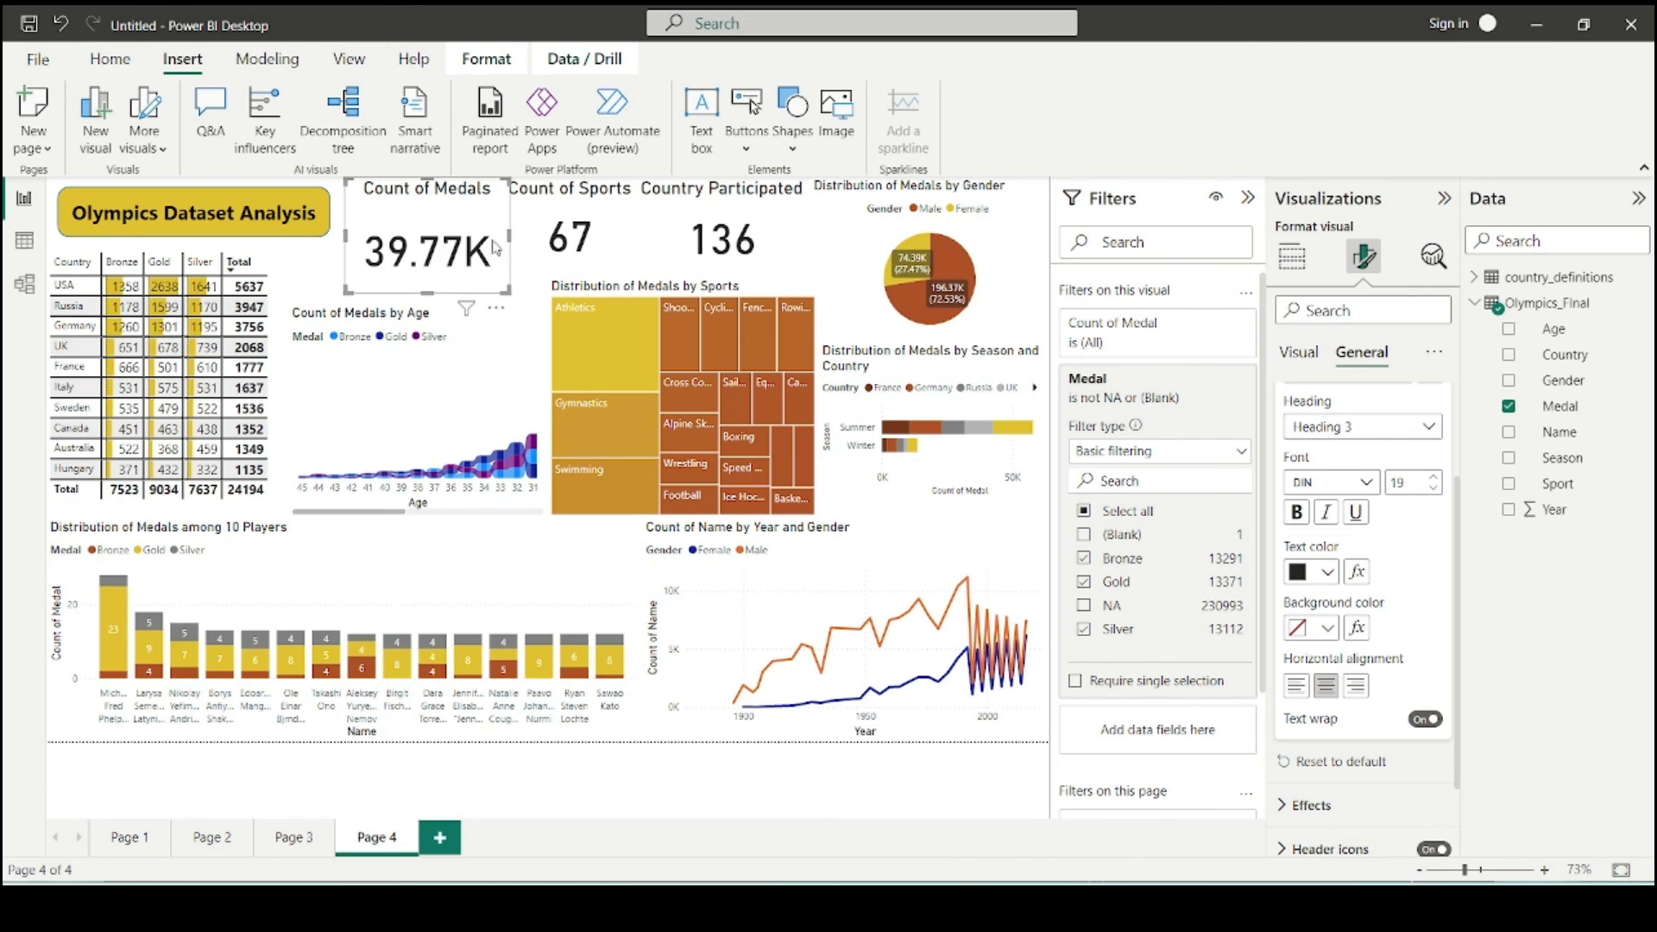
- Shorten and narrow the Count of Medals card so that it lines up beside the Count of Sports card without overlapping it
left_click_drag(499, 295, 454, 223)
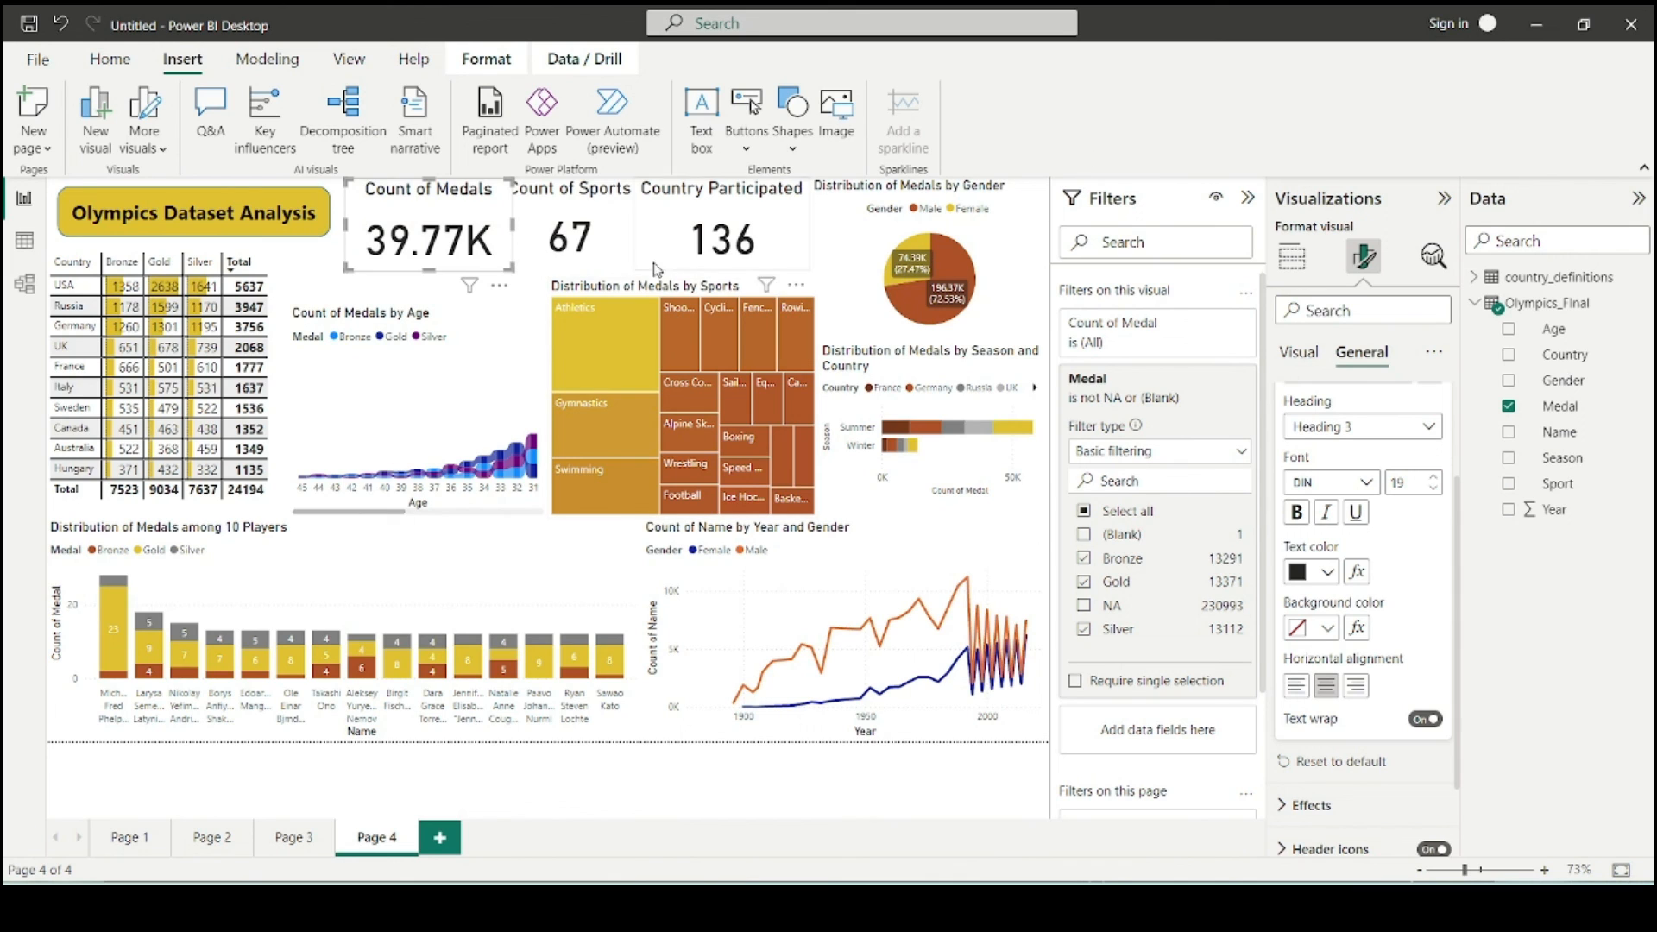
left_click(328, 256)
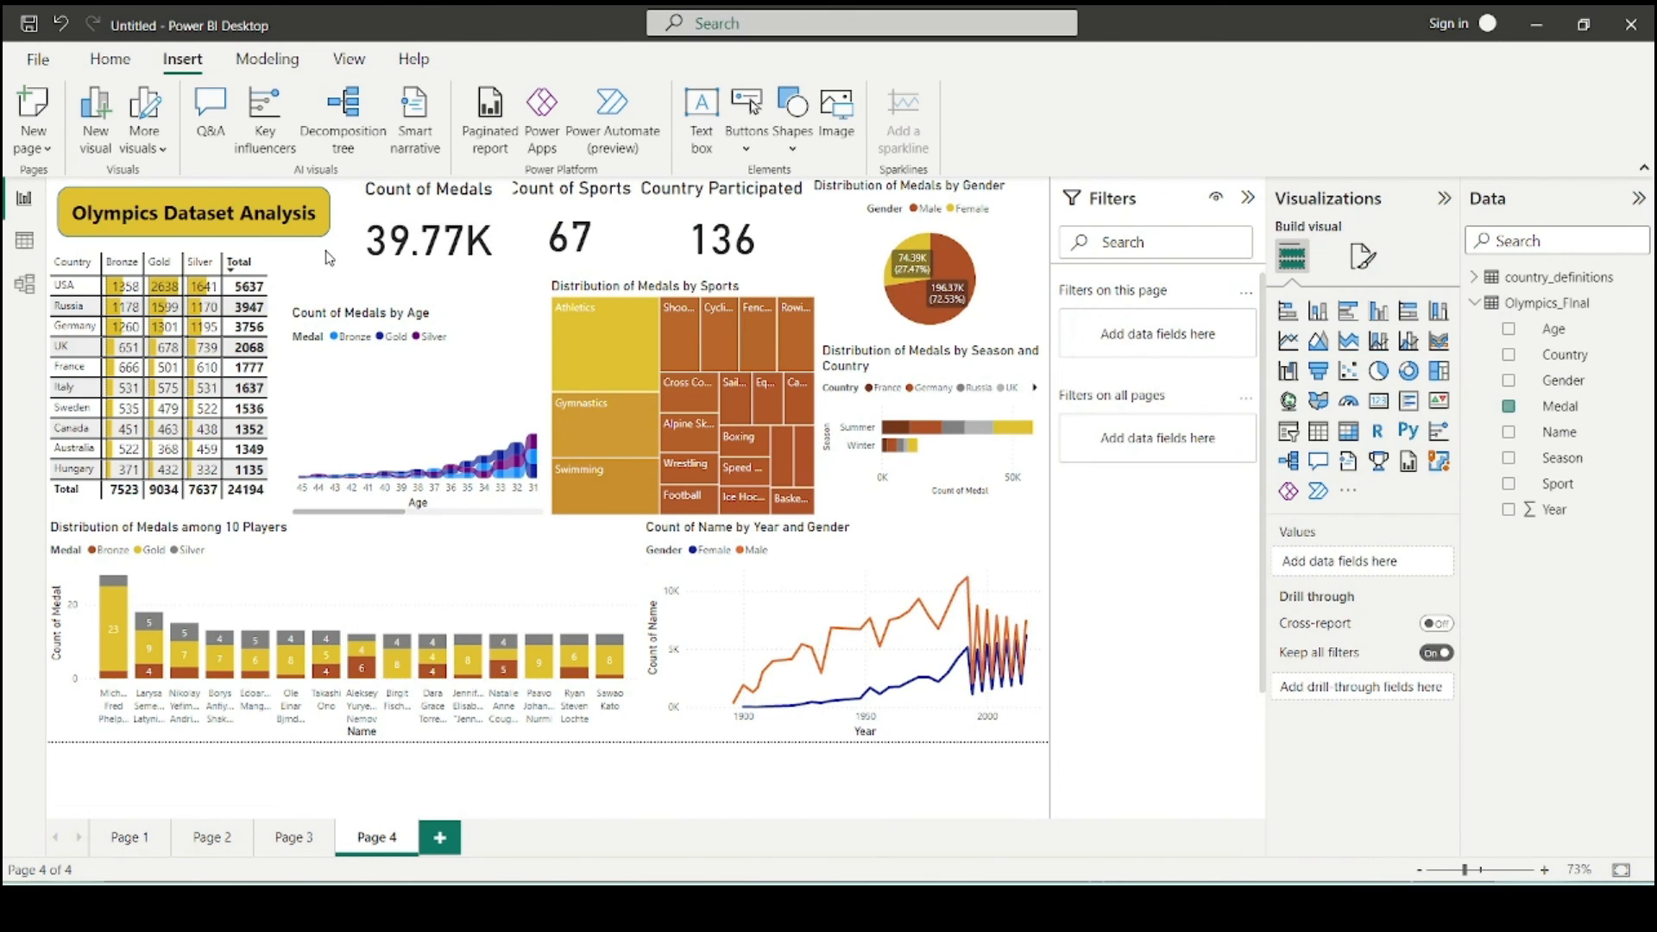
left_click(497, 214)
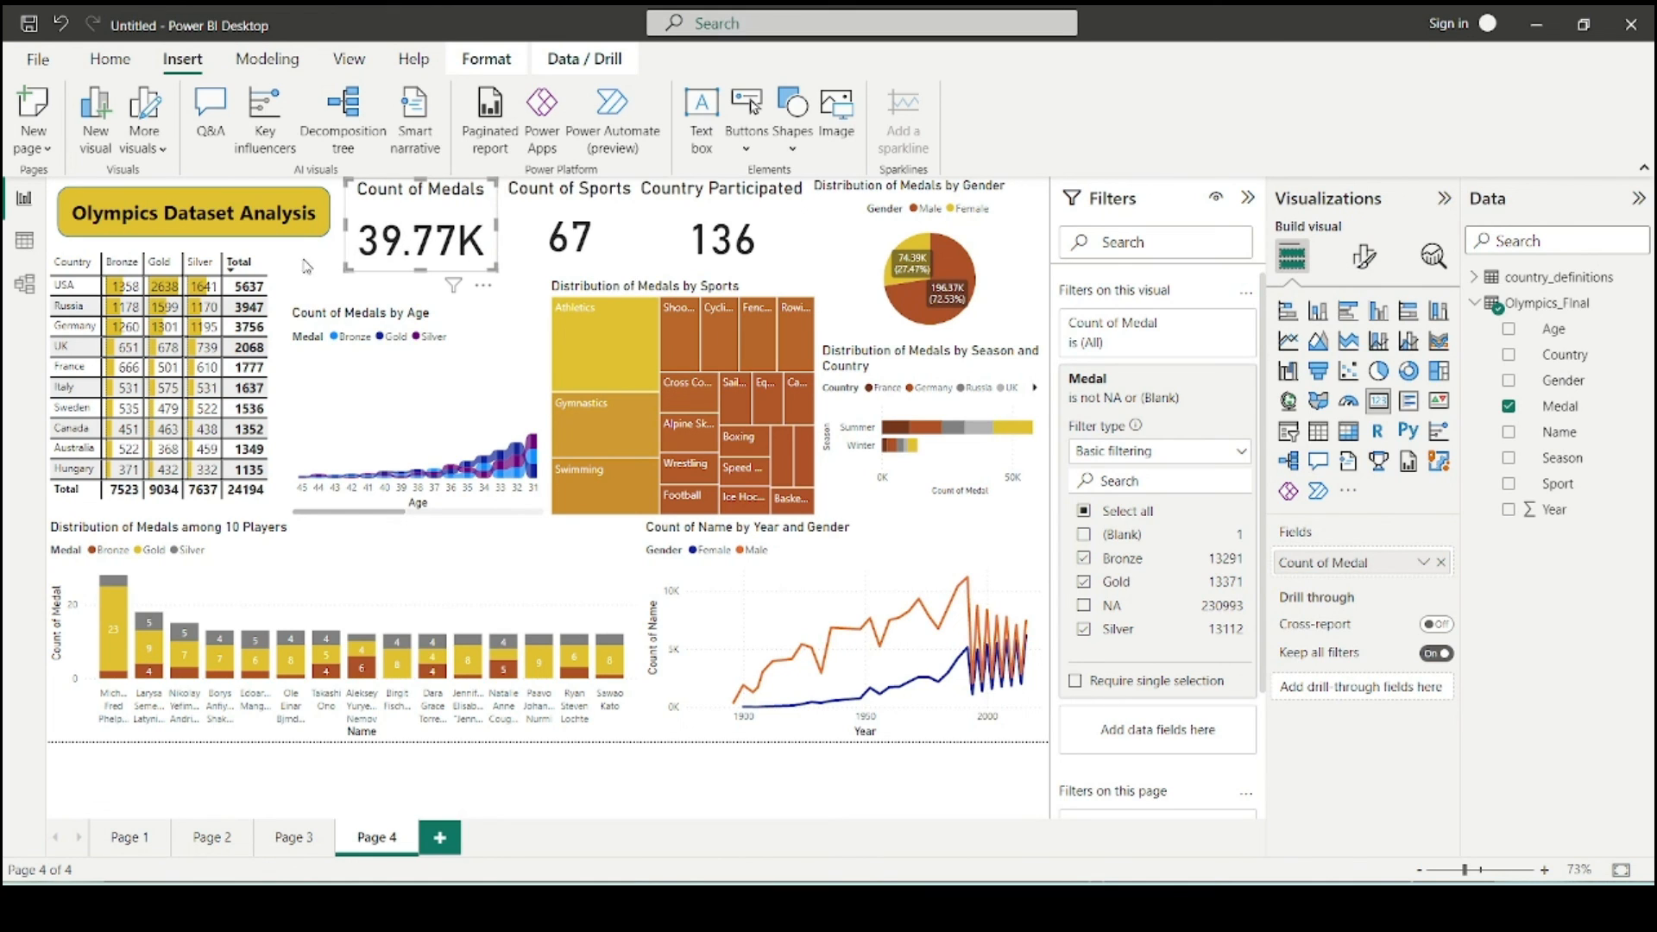
left_click(337, 256)
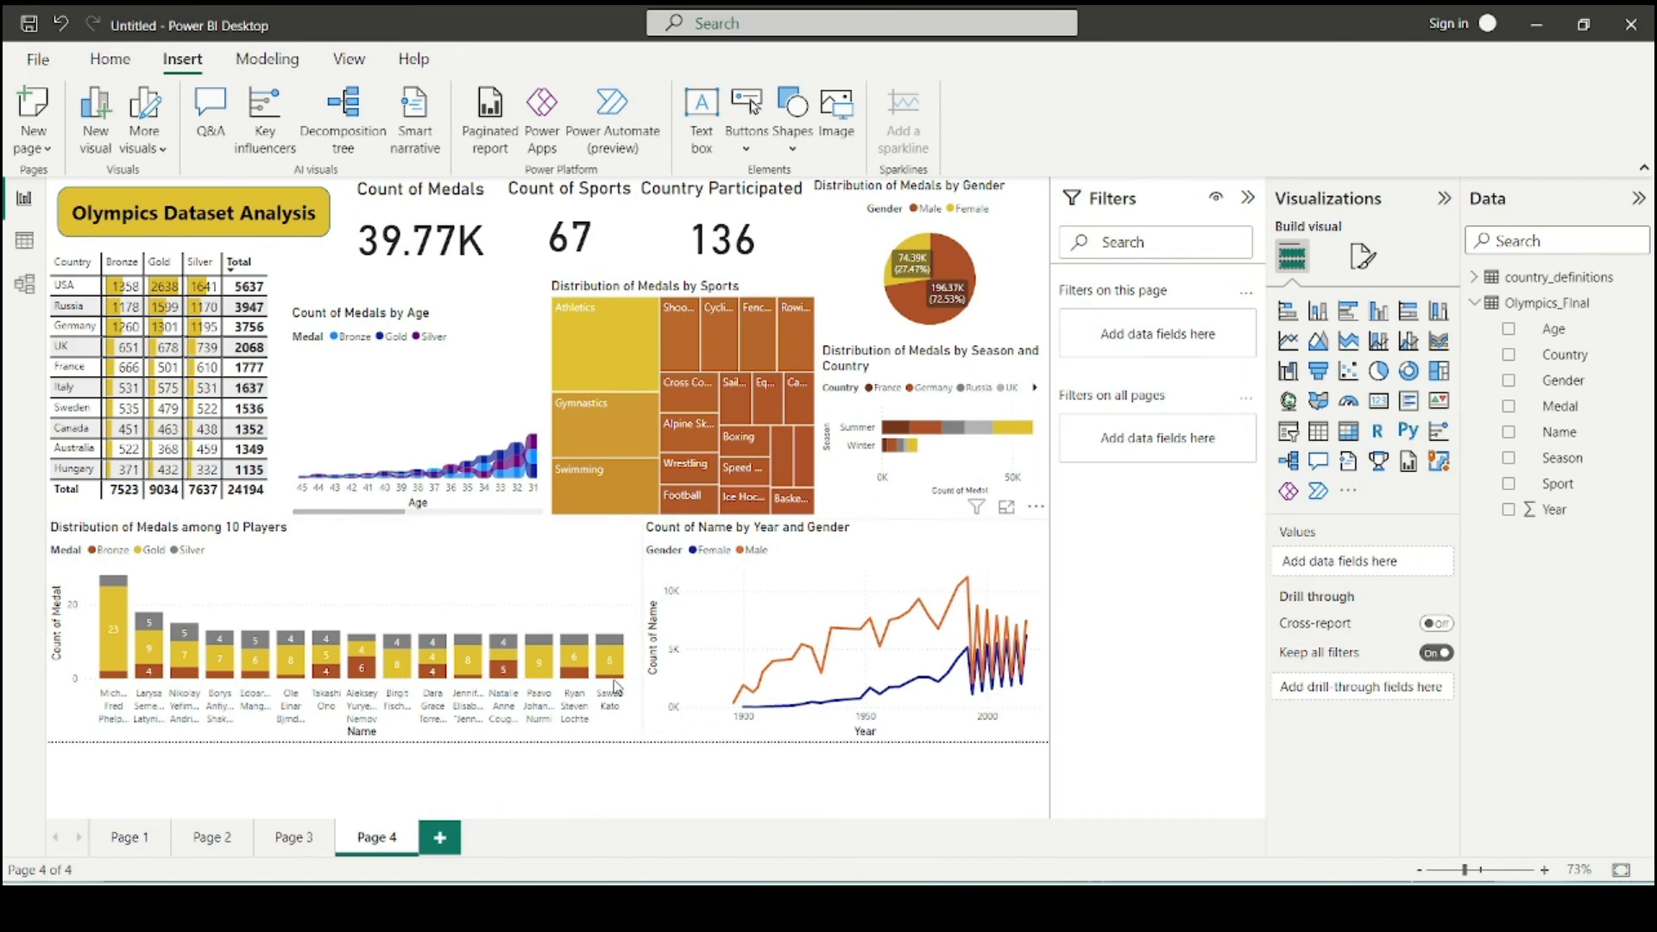
scroll(423, 428, "down", 3)
scroll(423, 429, "down", 3)
scroll(423, 424, "up", 3)
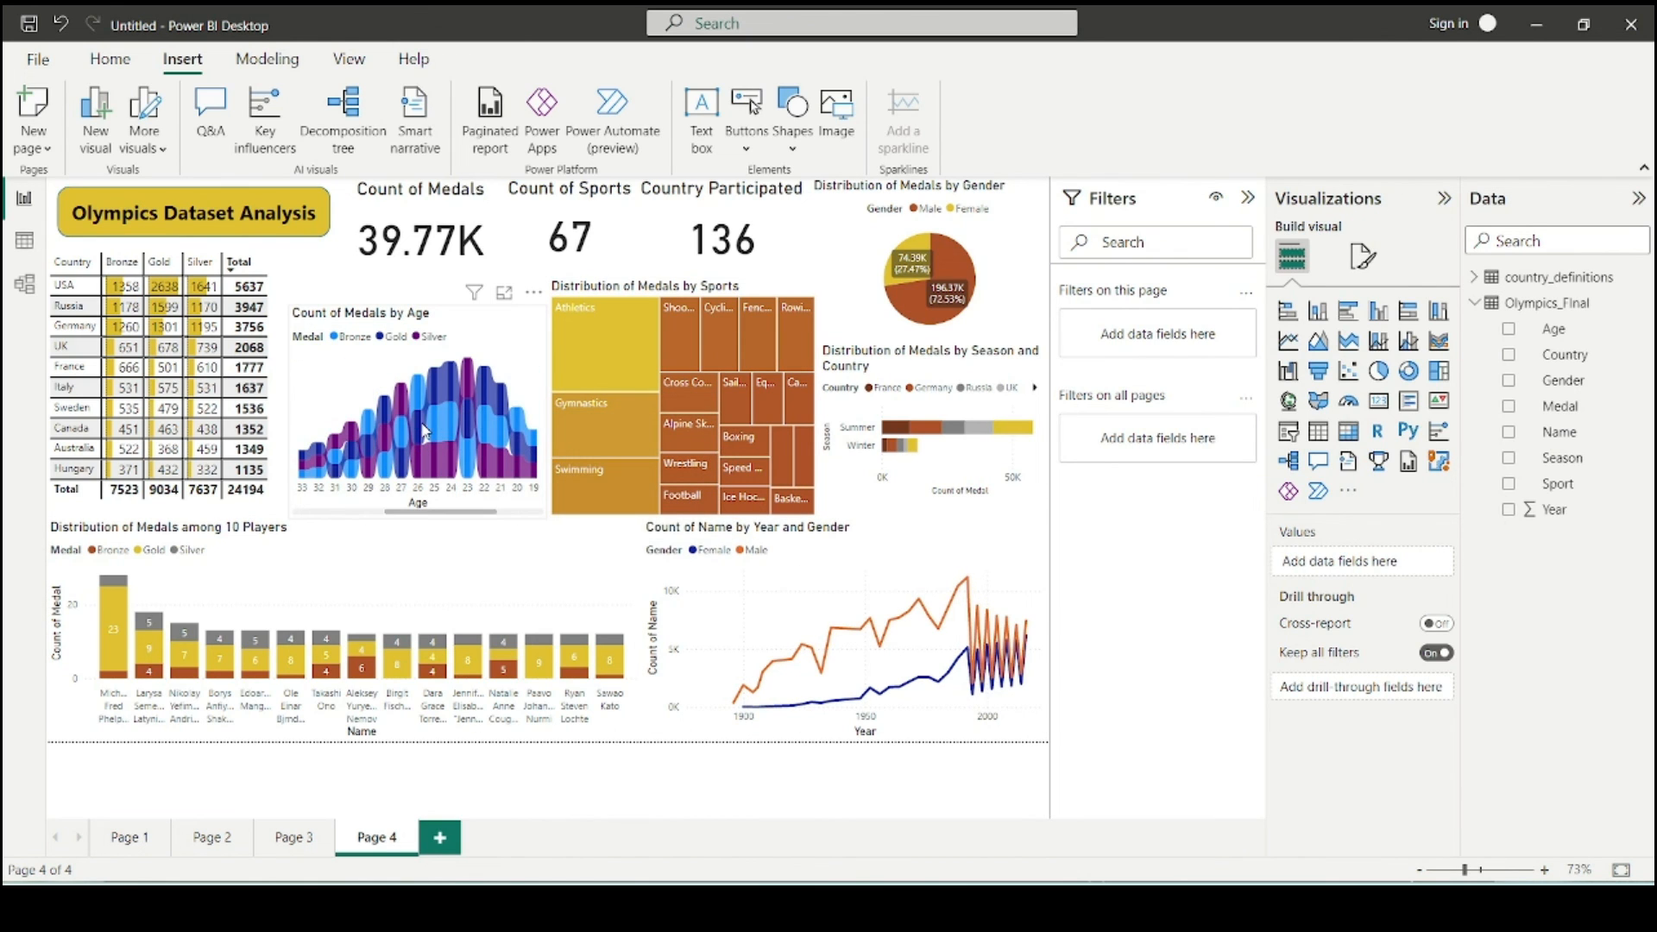